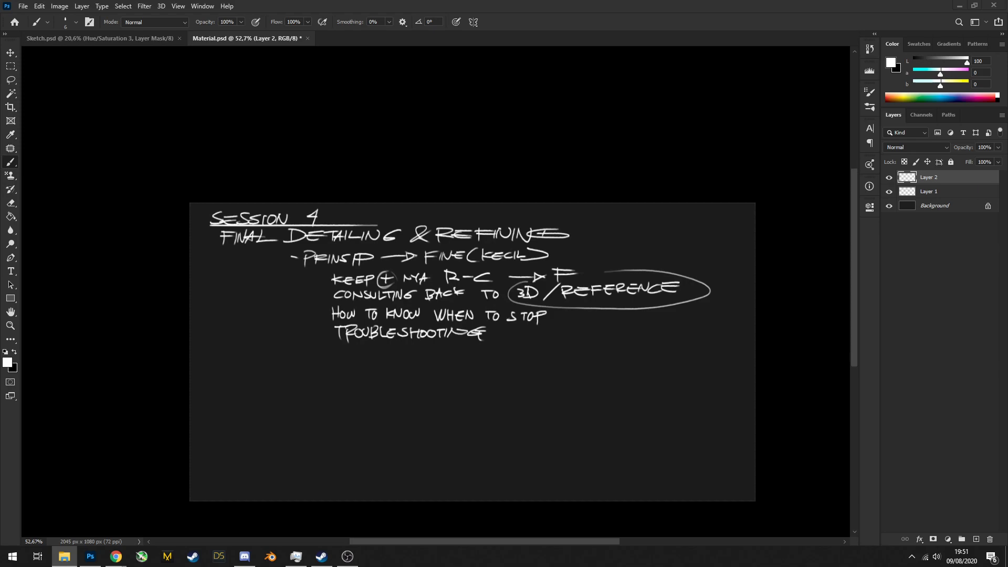
Open Final_4.psd, then group the layers from Layer 223 down to Layer 139 and hide that group
{"action": "left_click_drag", "start_coordinate": [377, 32], "coordinate": [373, 39]}
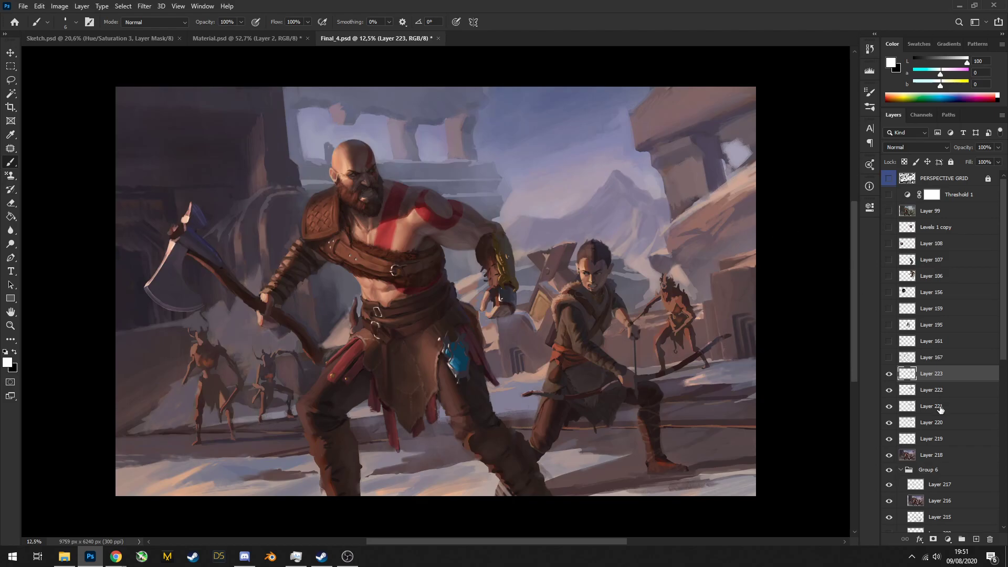
{"action": "scroll", "coordinate": [945, 367], "scroll_direction": "down", "scroll_amount": 10}
{"action": "left_click", "coordinate": [942, 435], "text": "shift"}
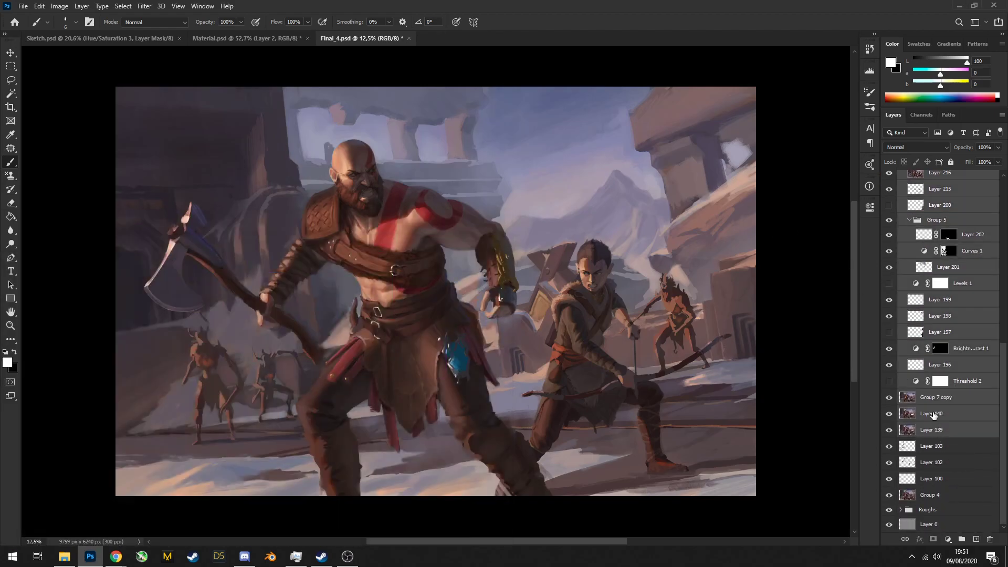
{"action": "key", "text": "ctrl+g"}
{"action": "left_click", "coordinate": [889, 373]}
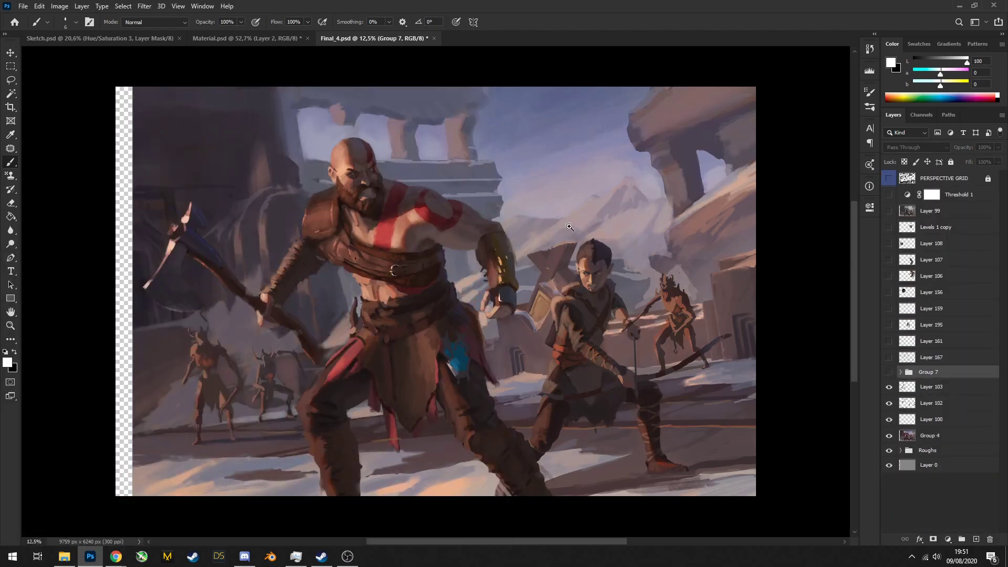
{"action": "scroll", "coordinate": [567, 226], "scroll_direction": "down", "scroll_amount": 1}
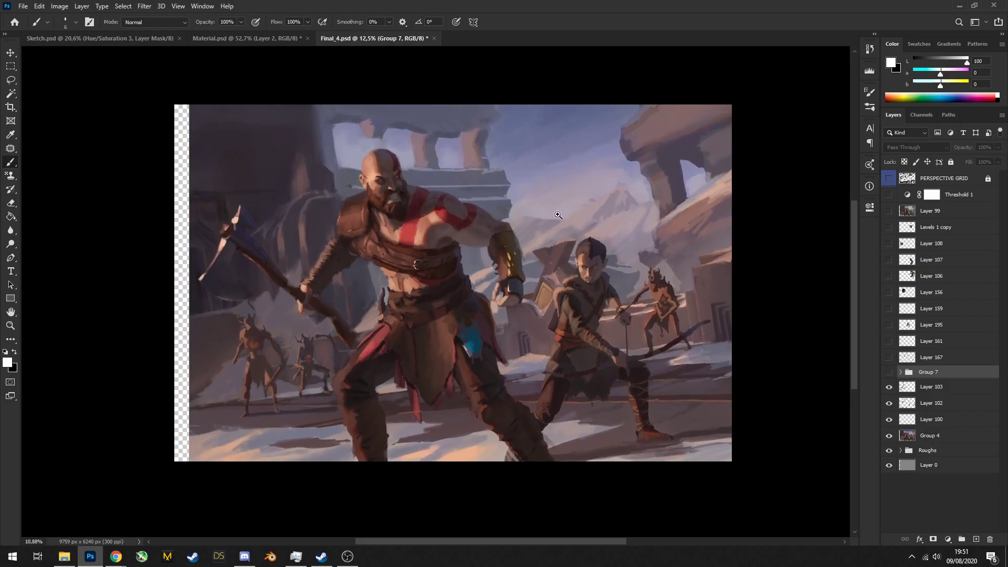
Place the Final_9 image as a layer directly above Layer 103 in Final_4.psd, then hide it
{"action": "left_click", "coordinate": [906, 465]}
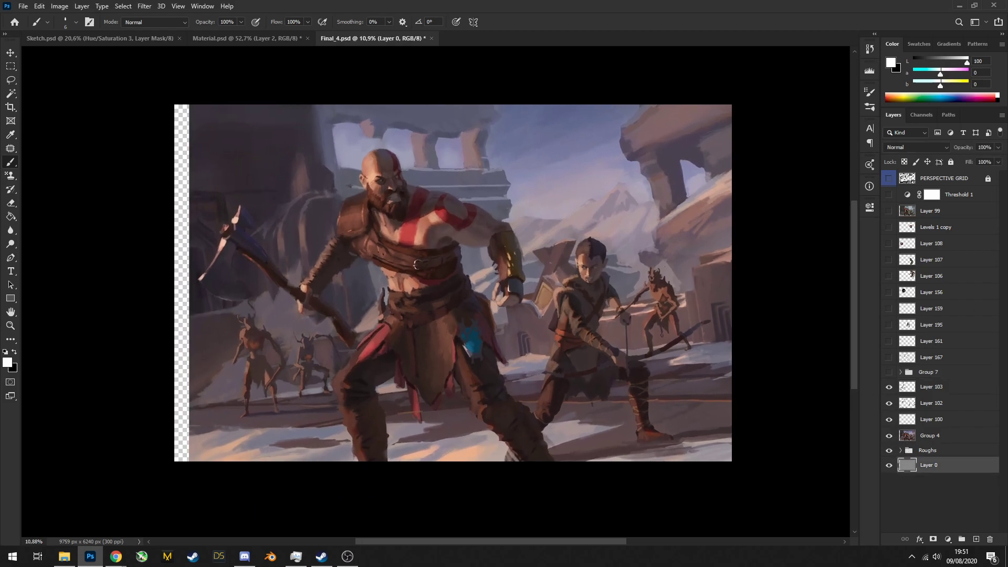
{"action": "left_click", "coordinate": [64, 556]}
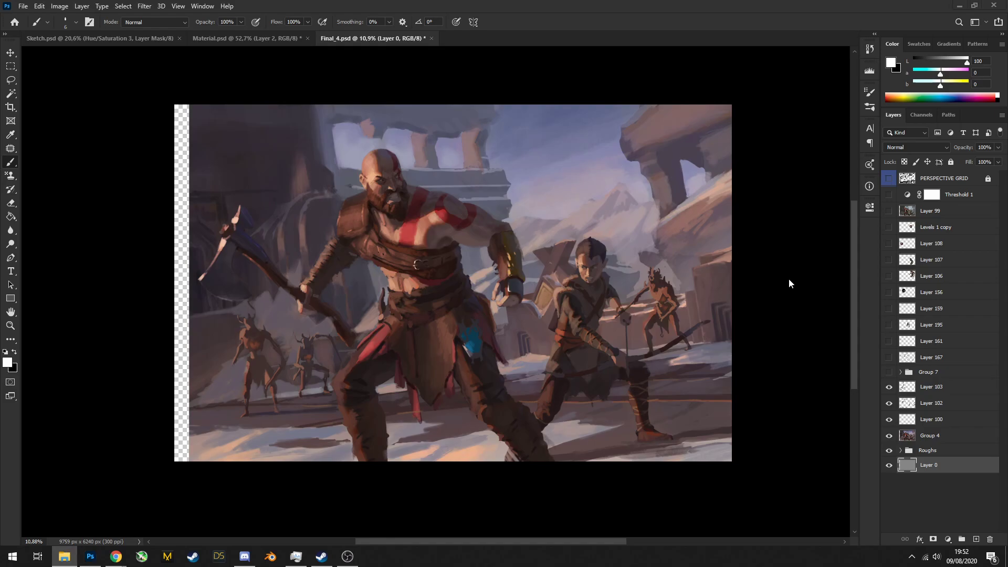
{"action": "left_click", "coordinate": [932, 387]}
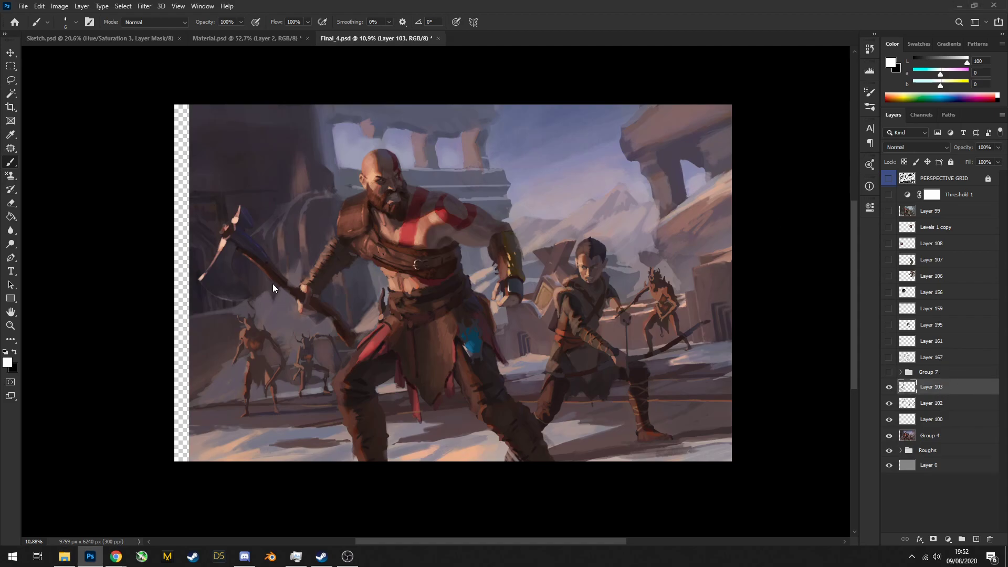
{"action": "left_click_drag", "start_coordinate": [338, 236], "coordinate": [340, 234]}
{"action": "key", "text": "Return"}
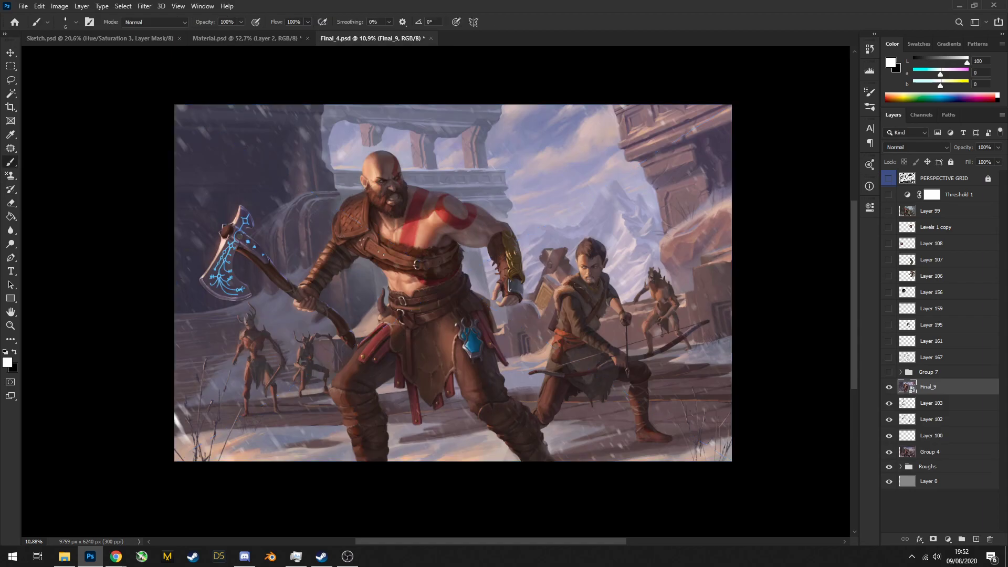
{"action": "left_click", "coordinate": [888, 387]}
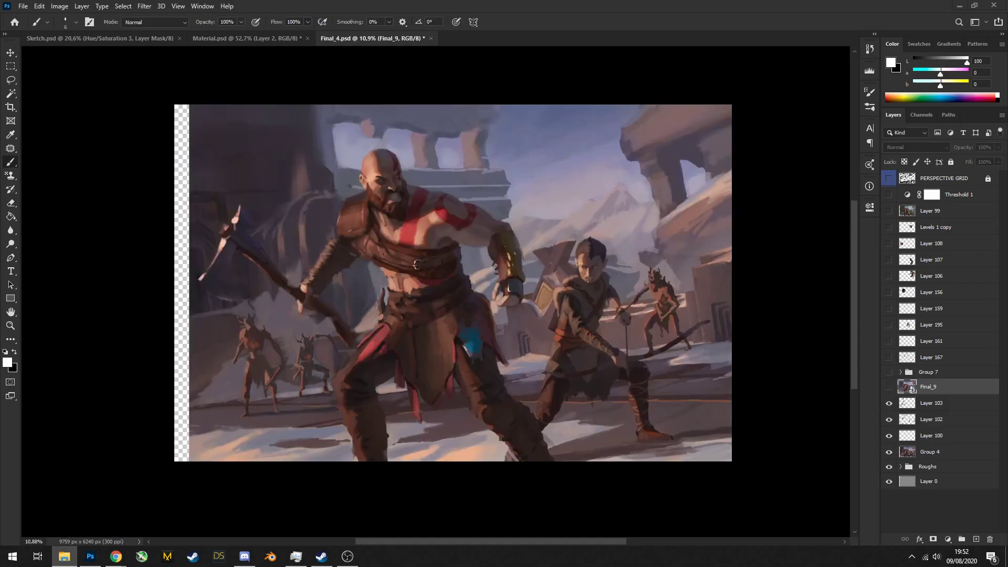
Open Final_1.psd as a separate document and bring it to the front
{"action": "left_click", "coordinate": [469, 35]}
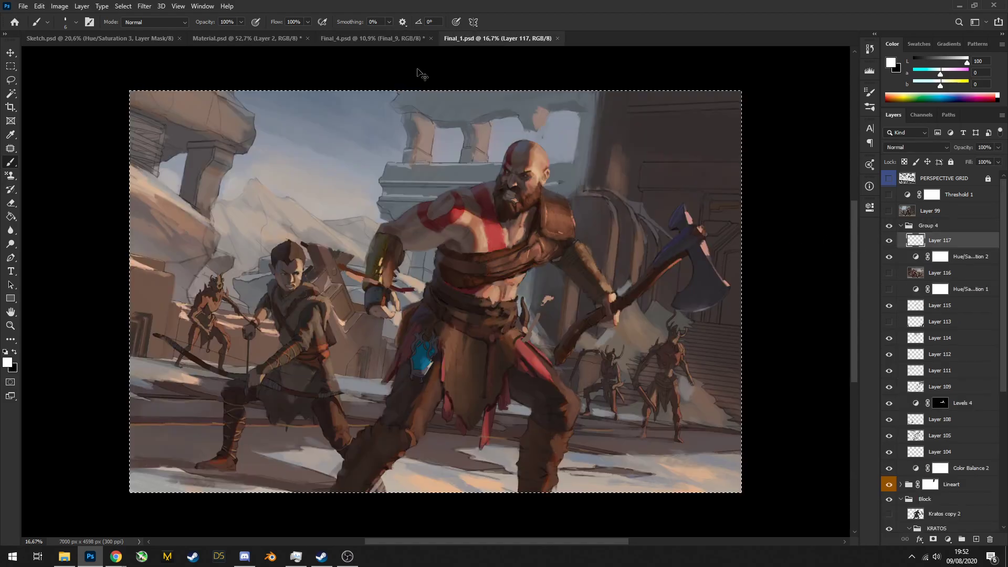
{"action": "left_click", "coordinate": [379, 39]}
{"action": "left_click", "coordinate": [488, 39]}
Group Layer 117 down to Layer 105 in Final_1.psd and hide both that group and Layer 104
{"action": "scroll", "coordinate": [952, 468], "scroll_direction": "down", "scroll_amount": 5}
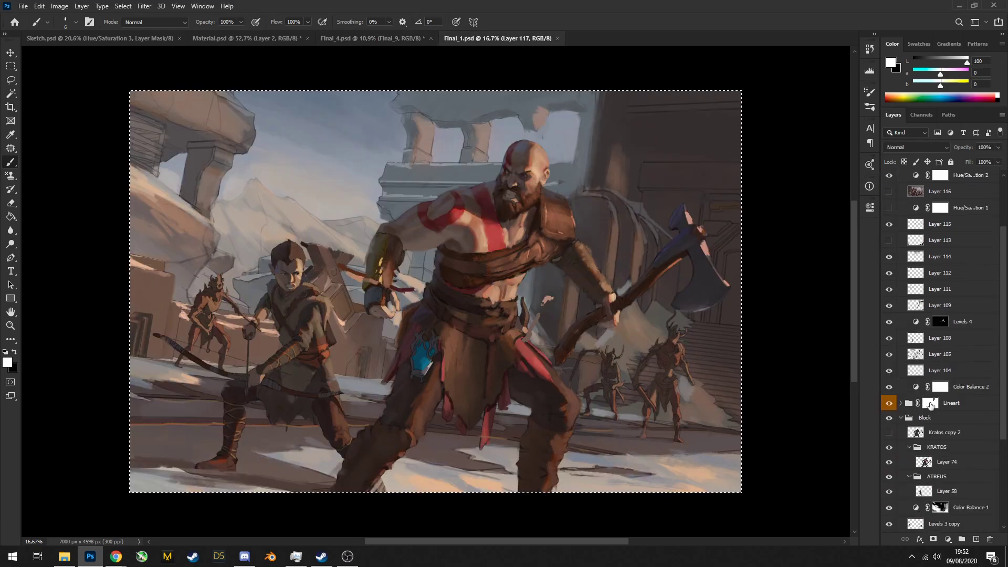
{"action": "left_click", "coordinate": [951, 467], "text": "shift"}
{"action": "scroll", "coordinate": [932, 351], "scroll_direction": "up", "scroll_amount": 3}
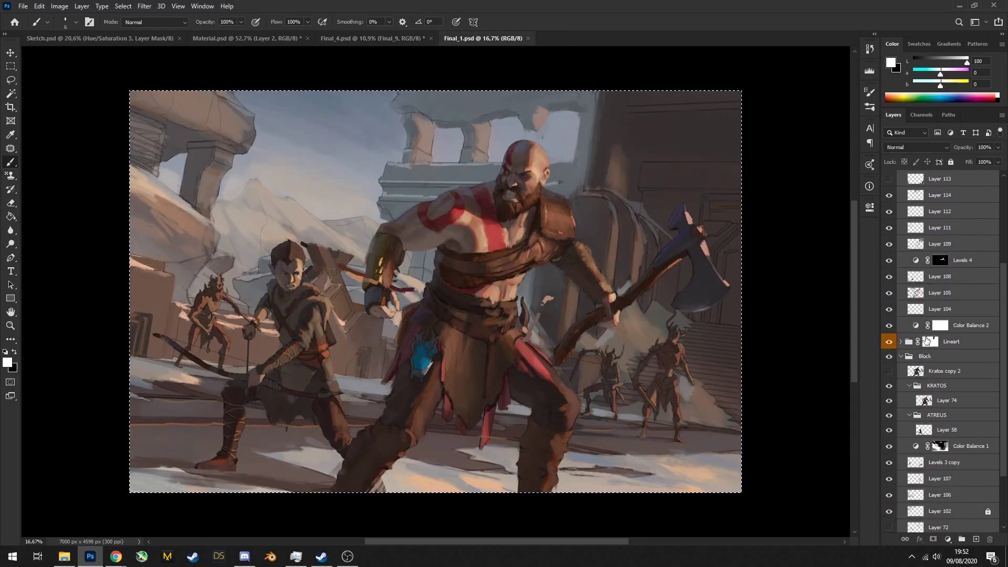
{"action": "left_click", "coordinate": [933, 299], "text": "shift"}
{"action": "key", "text": "ctrl+g"}
{"action": "left_click", "coordinate": [888, 213]}
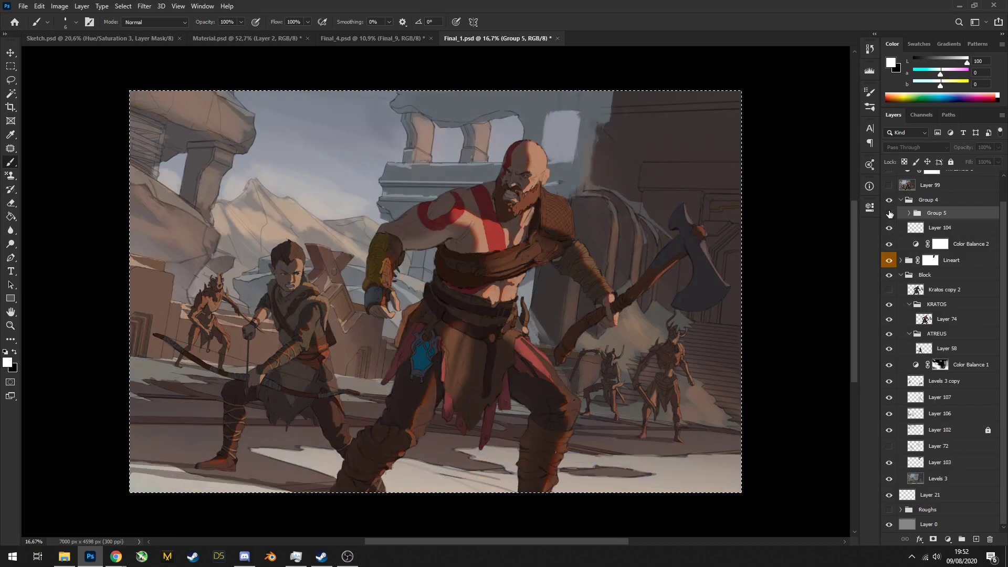
{"action": "left_click", "coordinate": [939, 228]}
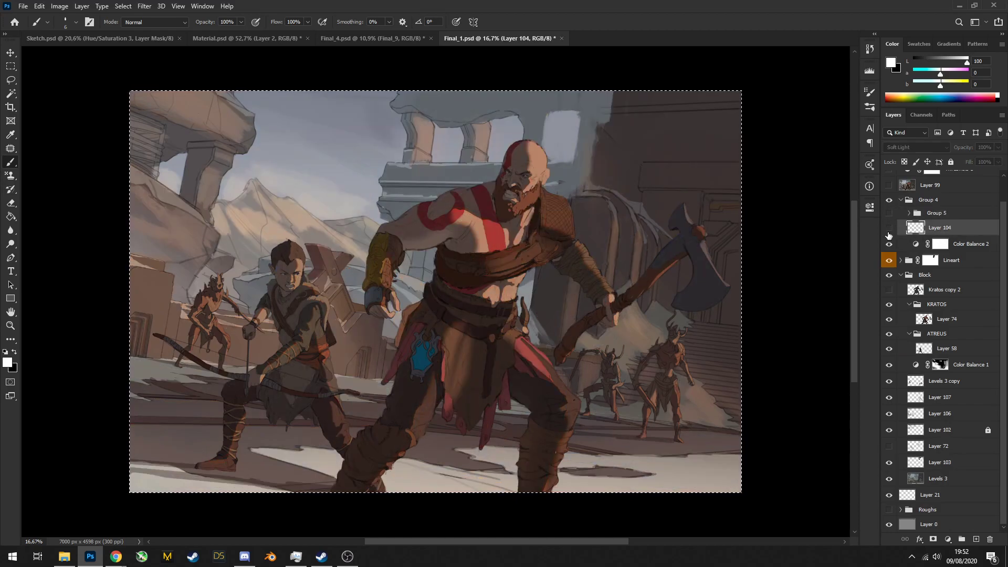
Paste the Final_1 painting into Final_4.psd, mirrored horizontally, and scale it to about 136% so it nearly covers the canvas
{"action": "left_click", "coordinate": [351, 41]}
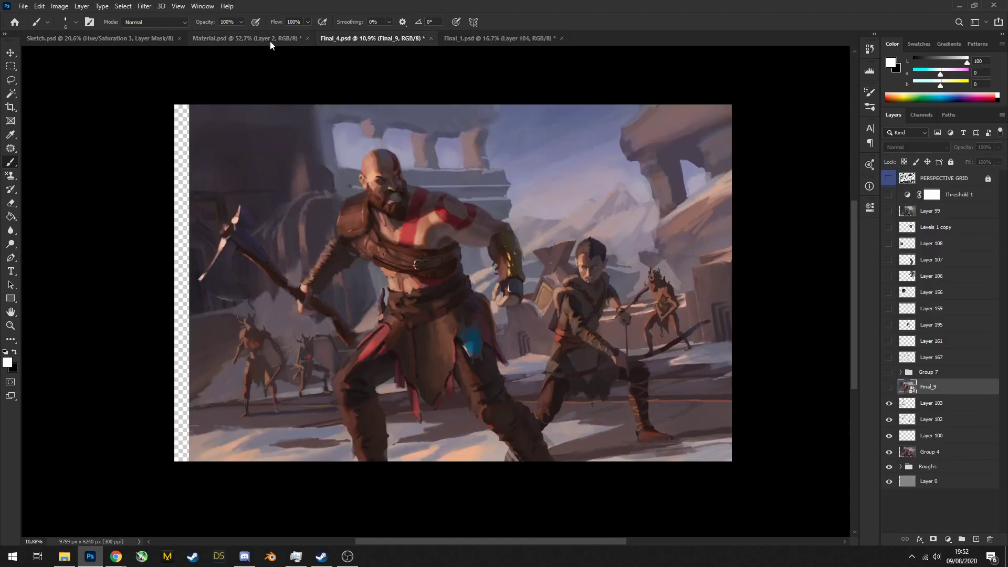
{"action": "key", "text": "ctrl+v"}
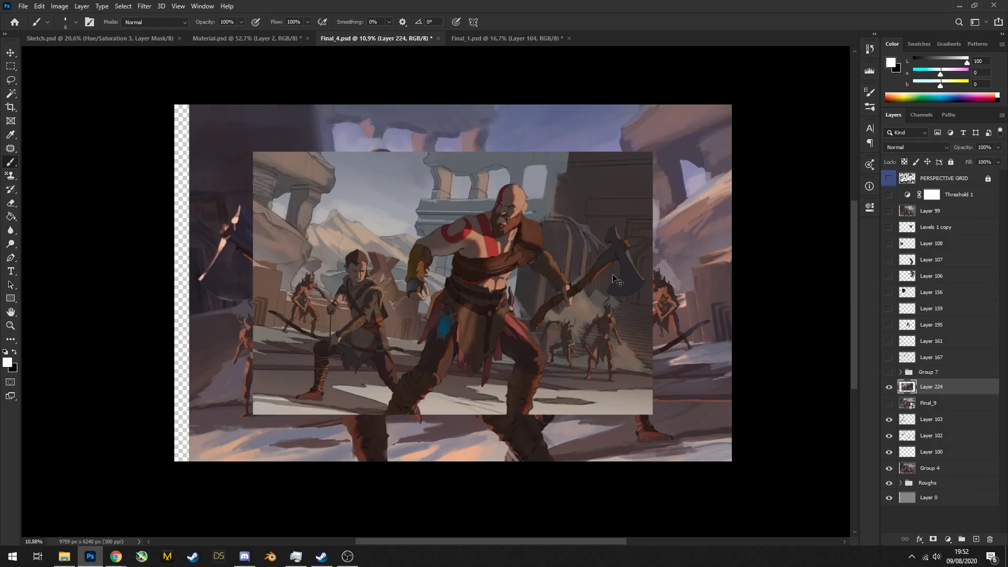
{"action": "key", "text": "ctrl+t"}
{"action": "left_click_drag", "start_coordinate": [668, 424], "coordinate": [743, 457]}
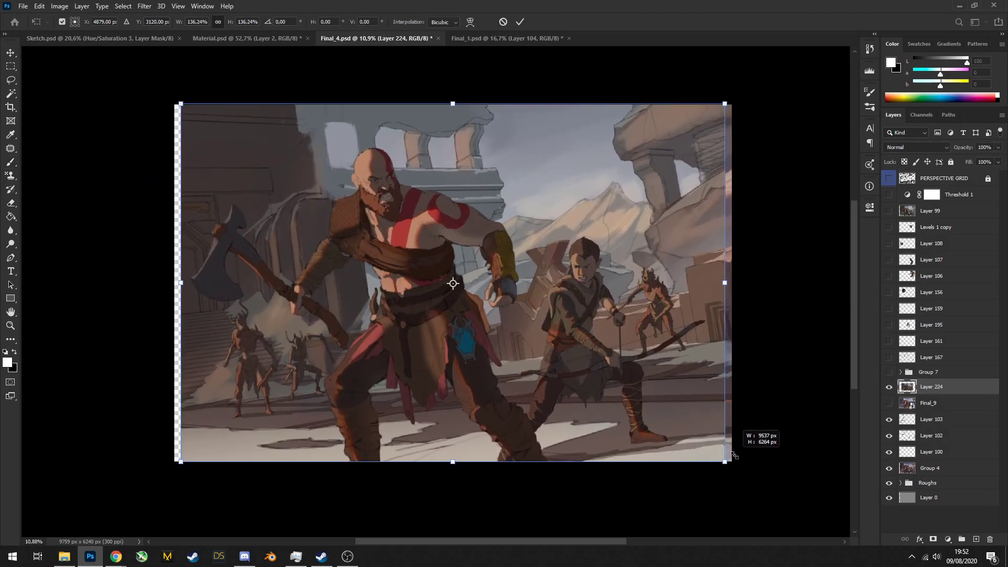
{"action": "key", "text": "Return"}
{"action": "key", "text": "b"}
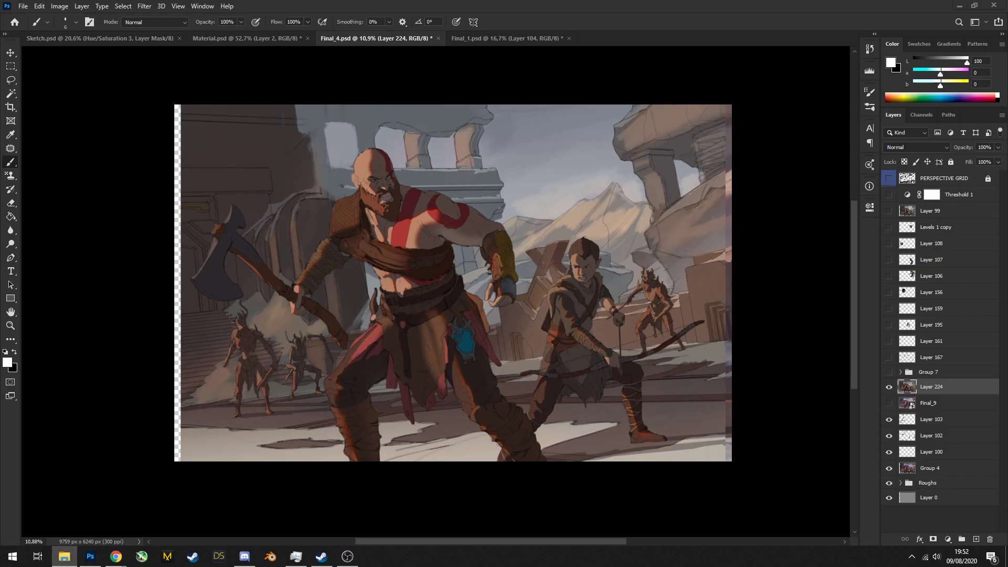
Place the grayscale 003 image above Layer 224 and scale it to 496.73% to match the painting
{"action": "left_click_drag", "start_coordinate": [64, 556], "coordinate": [348, 289]}
{"action": "left_click_drag", "start_coordinate": [507, 318], "coordinate": [732, 415]}
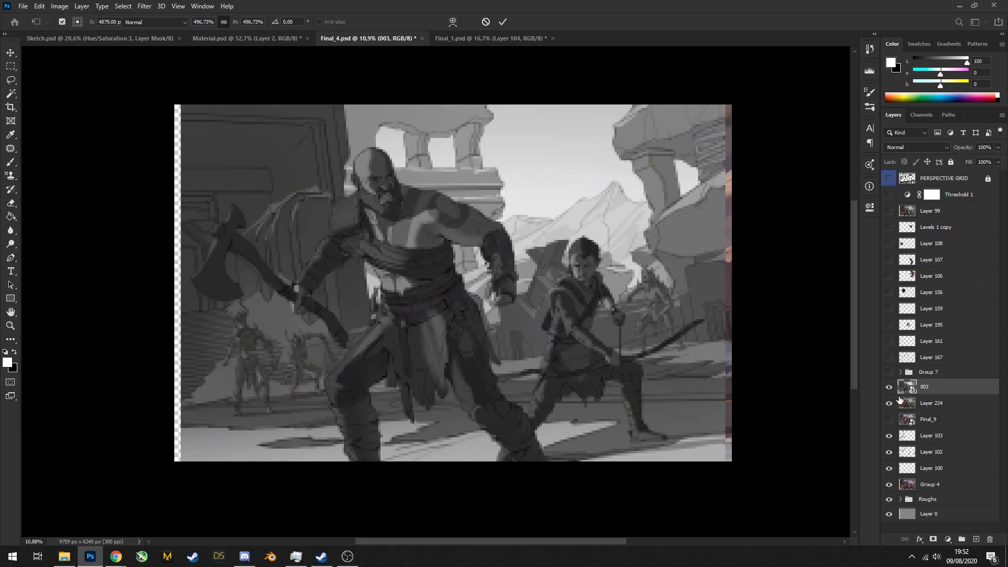
{"action": "key", "text": "Return"}
Hide the 003 layer and move Layer 224 directly below Final_9, keeping Layer 224 visible
{"action": "left_click", "coordinate": [889, 387]}
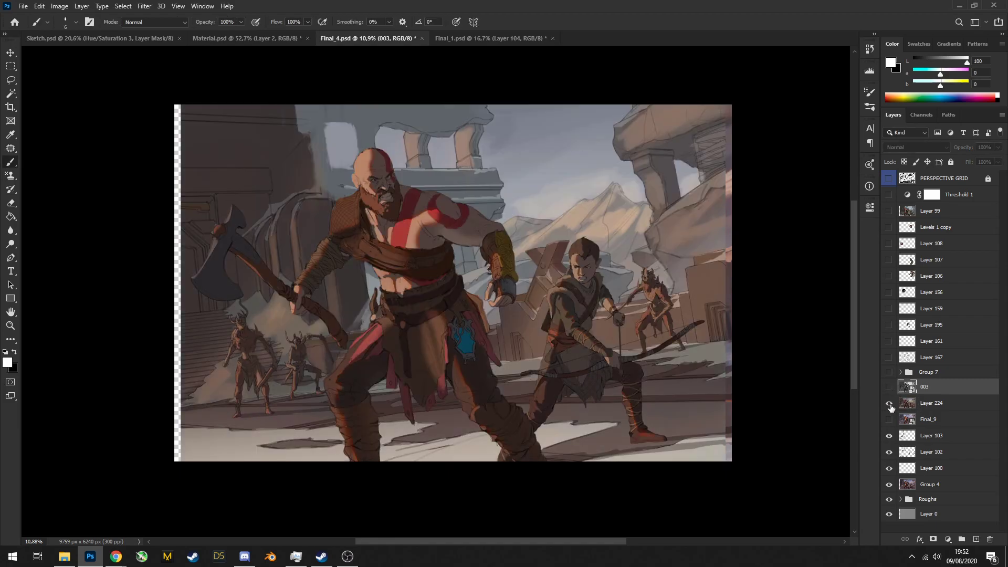
{"action": "left_click", "coordinate": [889, 403]}
{"action": "left_click", "coordinate": [890, 419]}
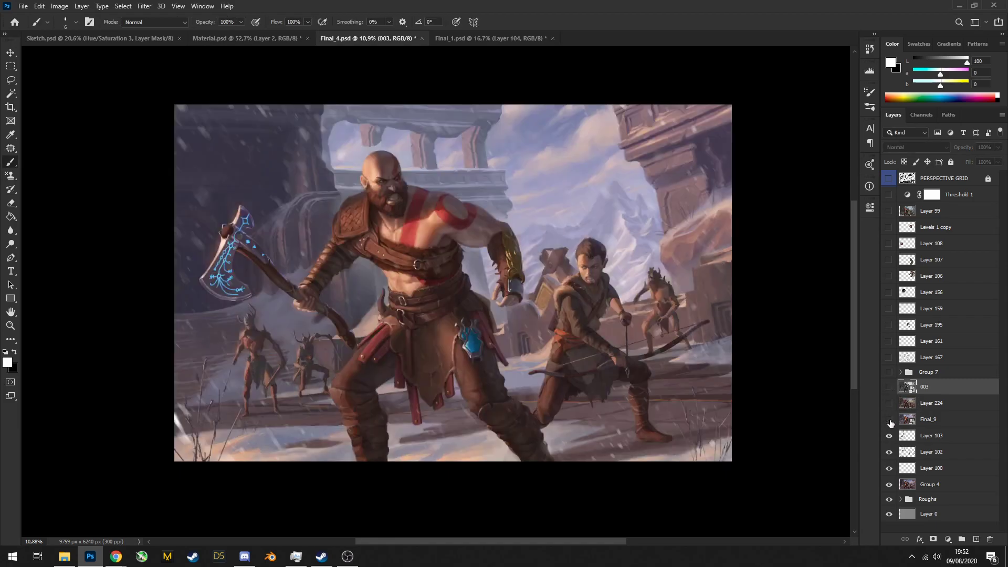
{"action": "left_click", "coordinate": [889, 419]}
{"action": "left_click_drag", "start_coordinate": [918, 405], "coordinate": [897, 433]}
{"action": "left_click", "coordinate": [889, 420]}
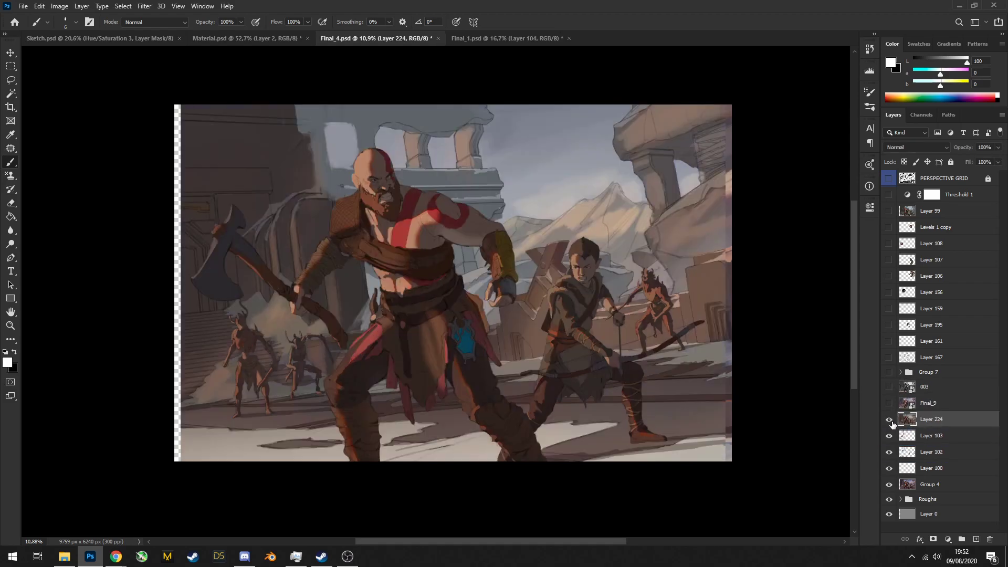
{"action": "left_click", "coordinate": [890, 420]}
{"action": "left_click", "coordinate": [890, 420]}
Compare the grayscale 003 layer with the coloured Layer 224, examining the main figure up close
{"action": "left_click", "coordinate": [888, 387]}
{"action": "left_click", "coordinate": [902, 388]}
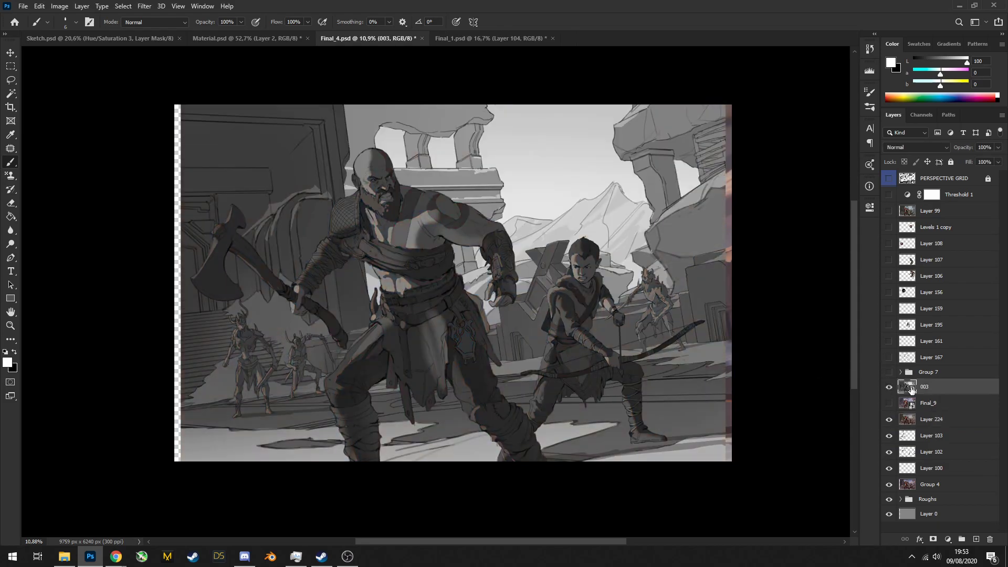
{"action": "left_click_drag", "start_coordinate": [420, 230], "coordinate": [372, 244]}
{"action": "mouse_move", "coordinate": [533, 266]}
{"action": "left_mouse_down"}
{"action": "mouse_move", "coordinate": [545, 265]}
{"action": "mouse_move", "coordinate": [432, 211]}
{"action": "mouse_move", "coordinate": [430, 244]}
{"action": "mouse_move", "coordinate": [401, 230]}
{"action": "left_mouse_up"}
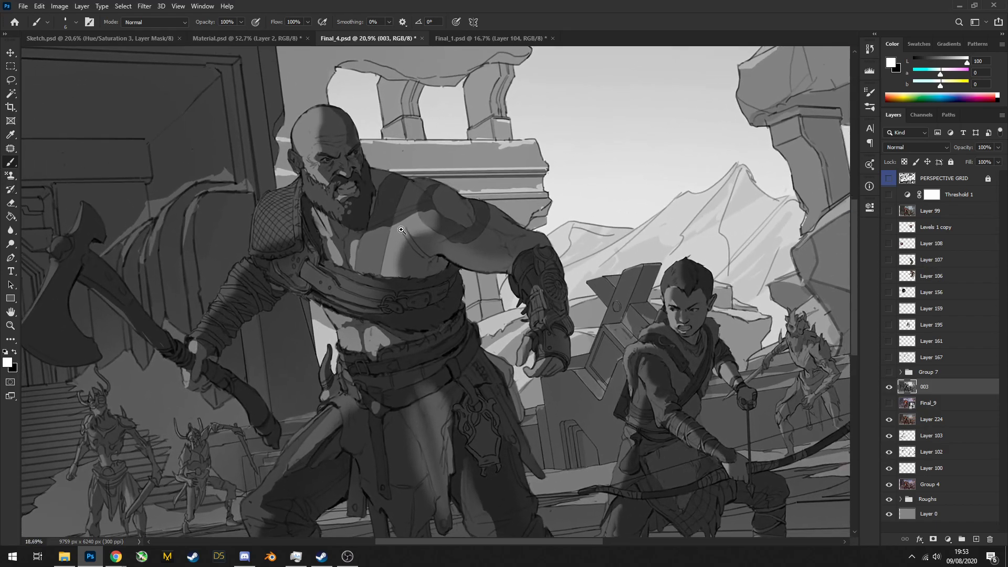
{"action": "left_click", "coordinate": [889, 387]}
{"action": "left_click", "coordinate": [905, 418]}
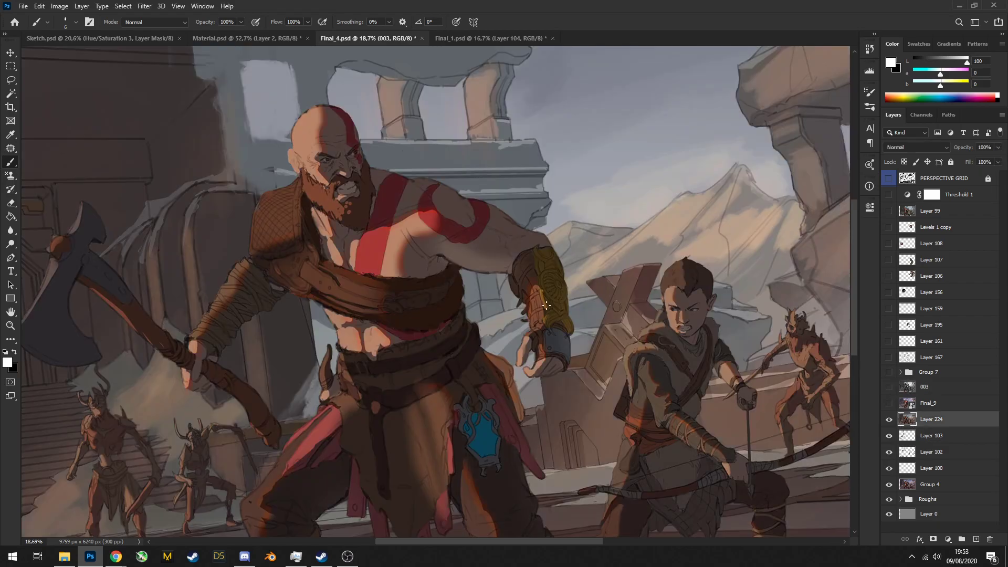
{"action": "left_click", "coordinate": [889, 386]}
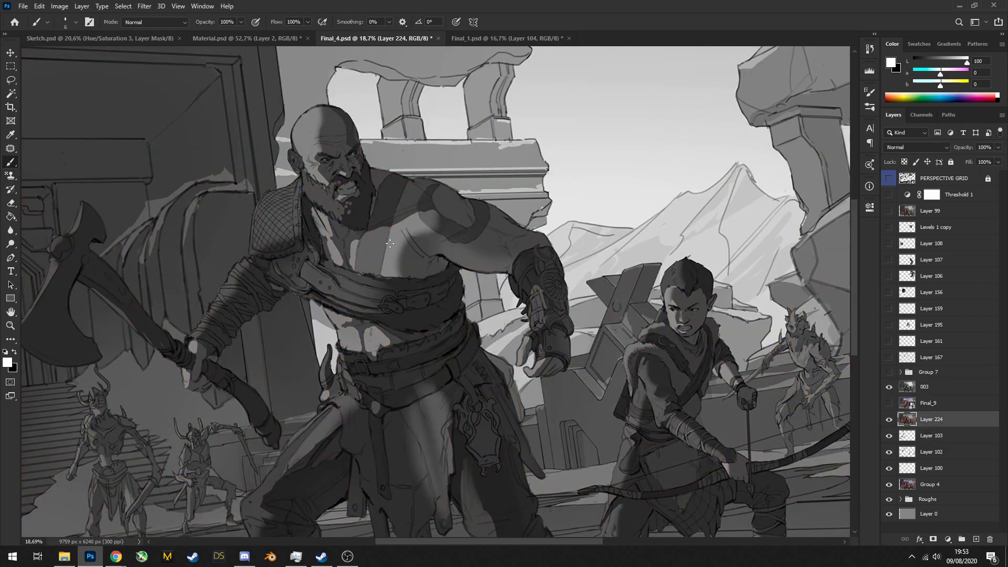
{"action": "scroll", "coordinate": [393, 386], "scroll_direction": "down", "scroll_amount": 3}
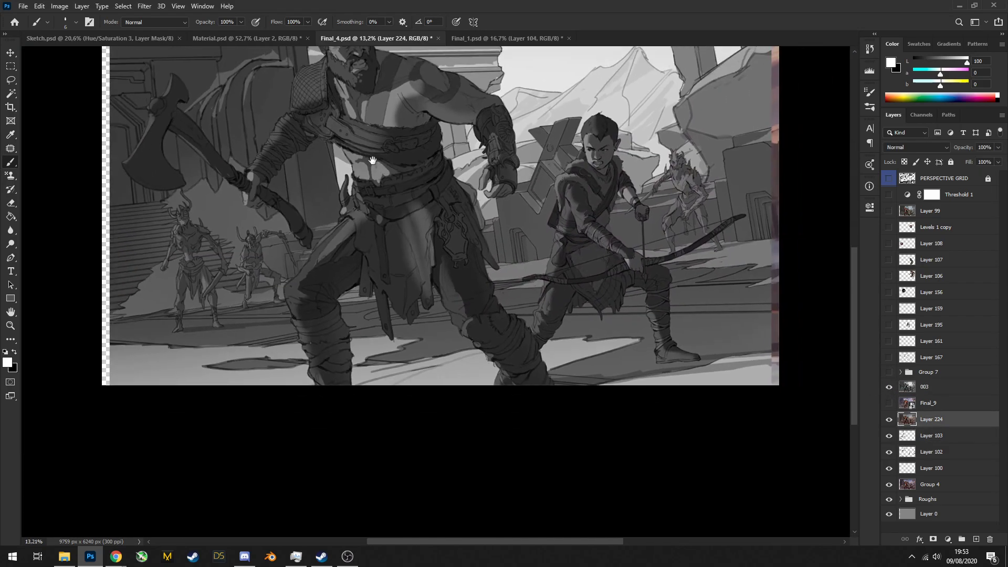
{"action": "scroll", "coordinate": [446, 232], "scroll_direction": "up", "scroll_amount": 2}
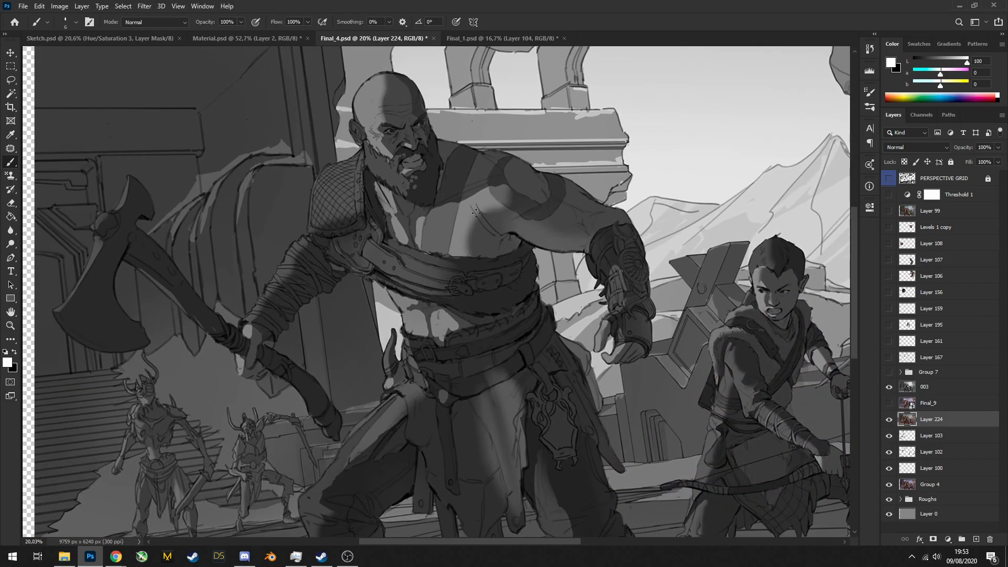
{"action": "scroll", "coordinate": [514, 185], "scroll_direction": "down", "scroll_amount": 2}
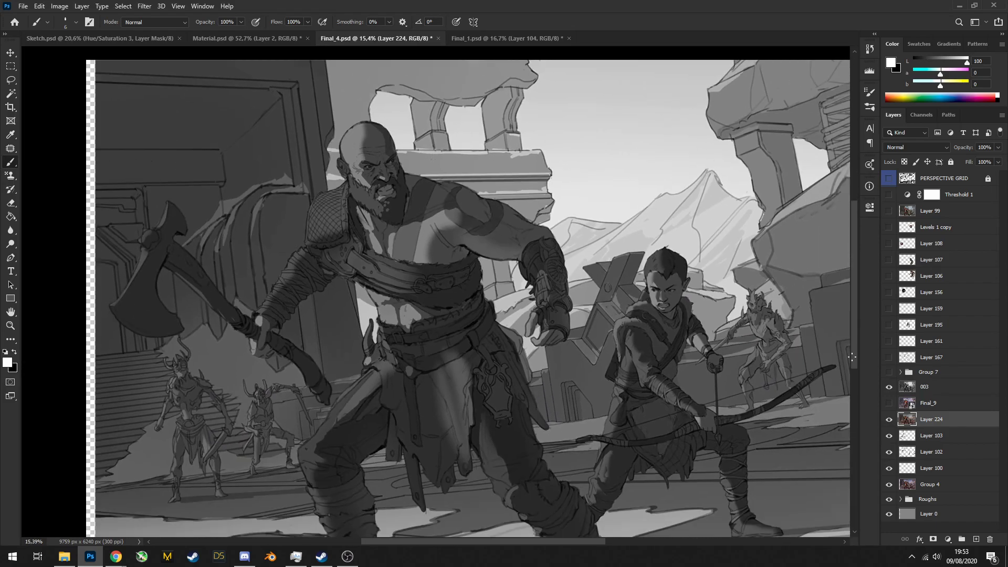
Hide the 003 layer and examine the colours of Layer 224 up close, checking them against the grayscale version
{"action": "left_click", "coordinate": [888, 387]}
{"action": "scroll", "coordinate": [435, 231], "scroll_direction": "up", "scroll_amount": 2}
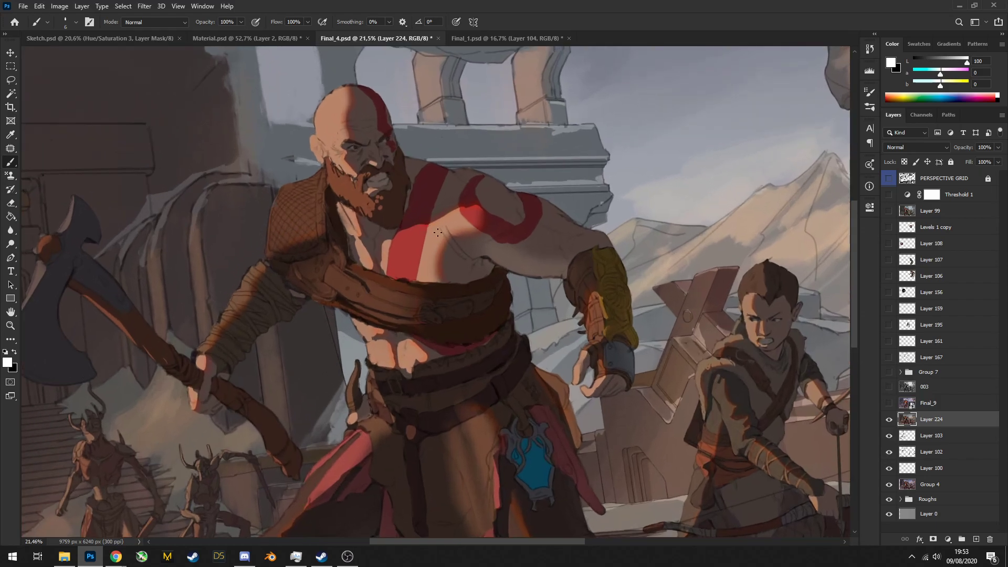
{"action": "scroll", "coordinate": [480, 239], "scroll_direction": "up", "scroll_amount": 1}
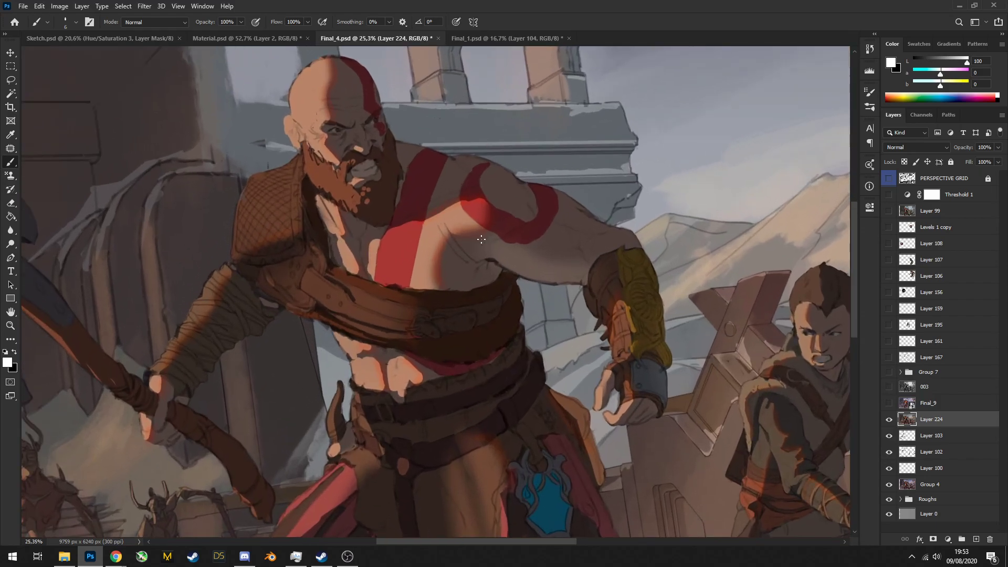
{"action": "scroll", "coordinate": [480, 239], "scroll_direction": "down", "scroll_amount": 3}
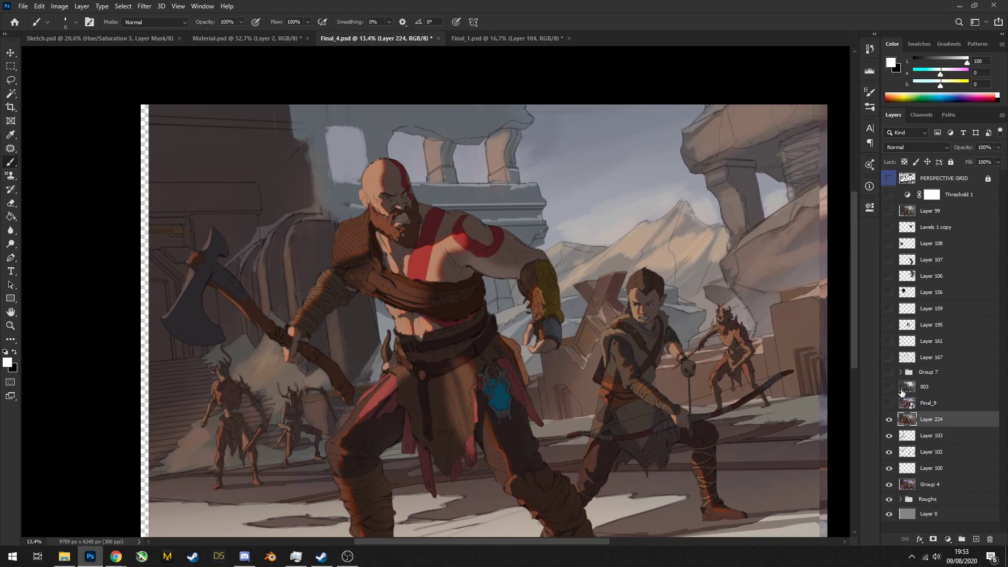
{"action": "left_click", "coordinate": [888, 387]}
{"action": "left_click", "coordinate": [888, 388]}
{"action": "scroll", "coordinate": [487, 227], "scroll_direction": "up", "scroll_amount": 1}
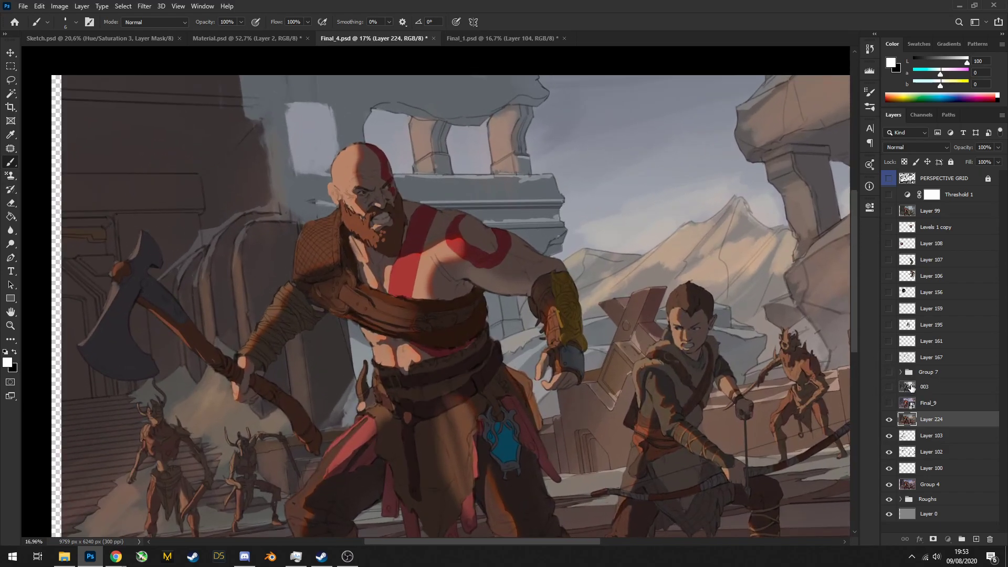
{"action": "left_click", "coordinate": [913, 388]}
{"action": "left_click", "coordinate": [888, 388]}
{"action": "left_click", "coordinate": [888, 388]}
Hide Layer 224 and group Layer 103, Layer 102, Layer 100 and the Group 4 layer together
{"action": "left_click", "coordinate": [916, 419]}
{"action": "left_click", "coordinate": [889, 419]}
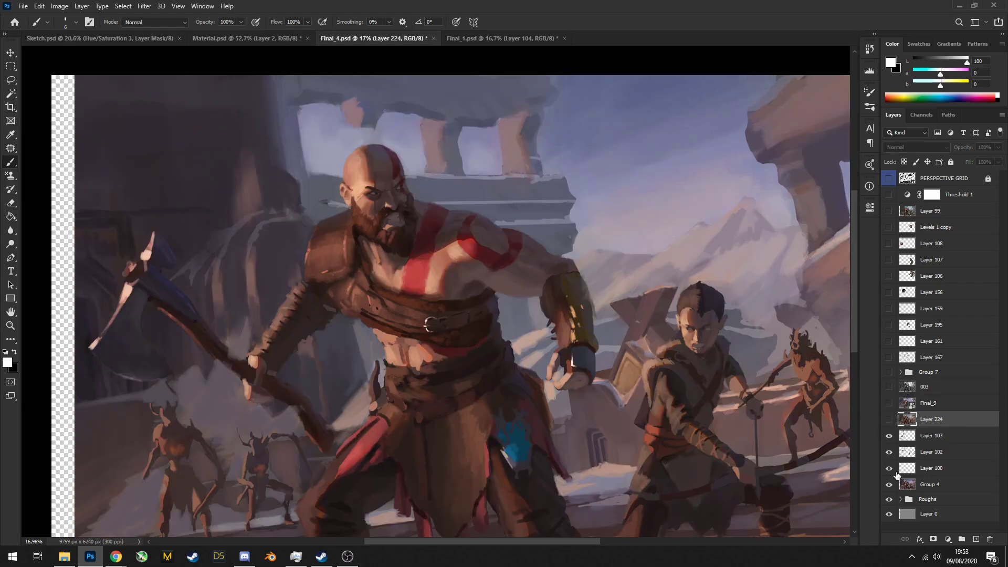
{"action": "left_click", "coordinate": [924, 435]}
{"action": "left_click", "coordinate": [914, 484], "text": "shift"}
{"action": "key", "text": "ctrl+g"}
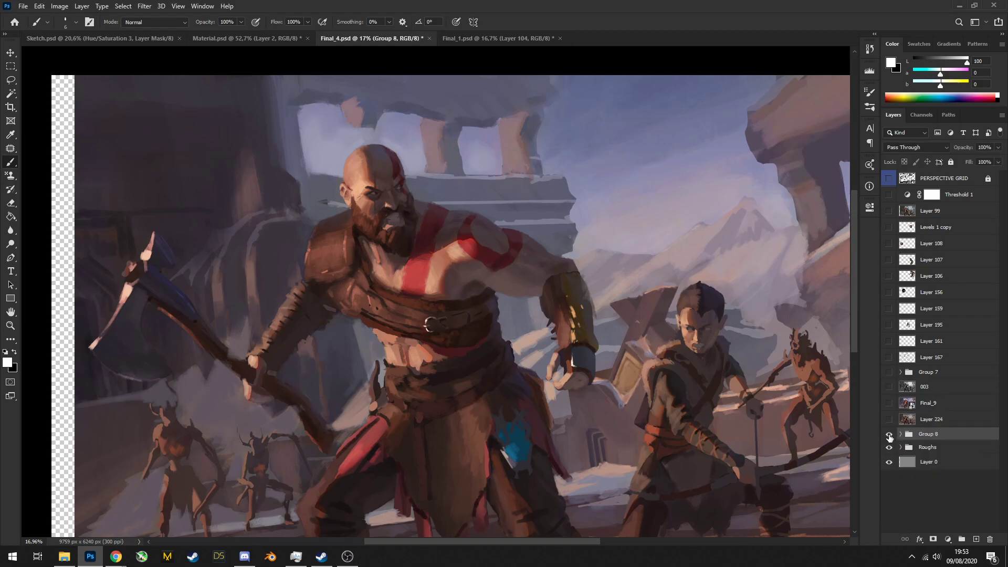
Compare Group 8 with the rough sketch beneath it, and briefly check Layer 99 on and off
{"action": "scroll", "coordinate": [376, 226], "scroll_direction": "down", "scroll_amount": 3}
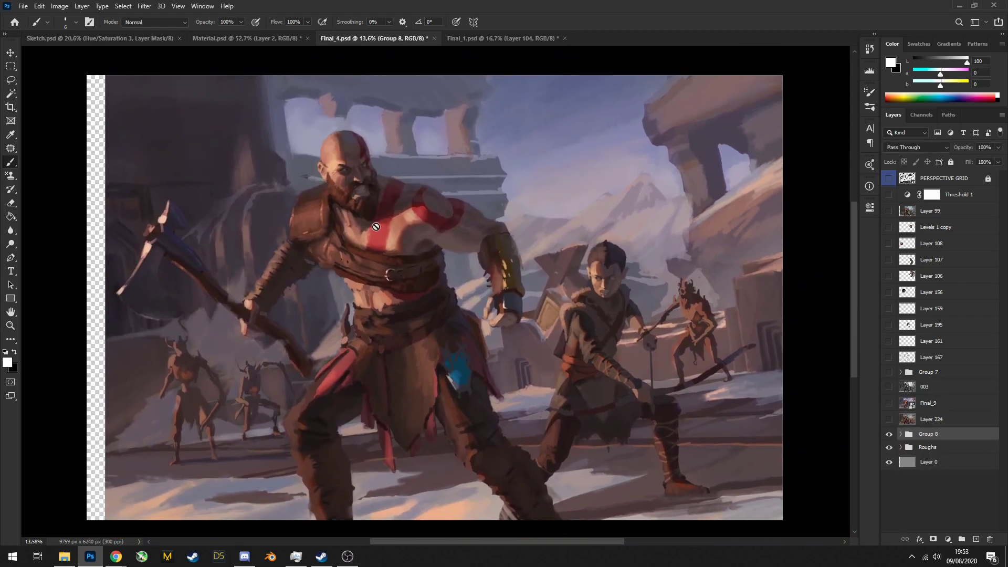
{"action": "left_click", "coordinate": [889, 434]}
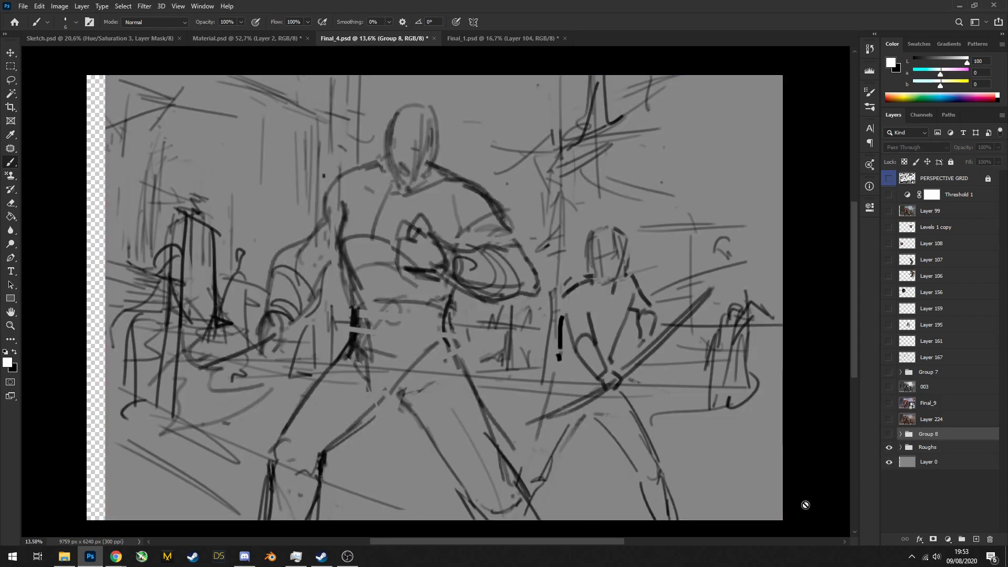
{"action": "left_click", "coordinate": [888, 433]}
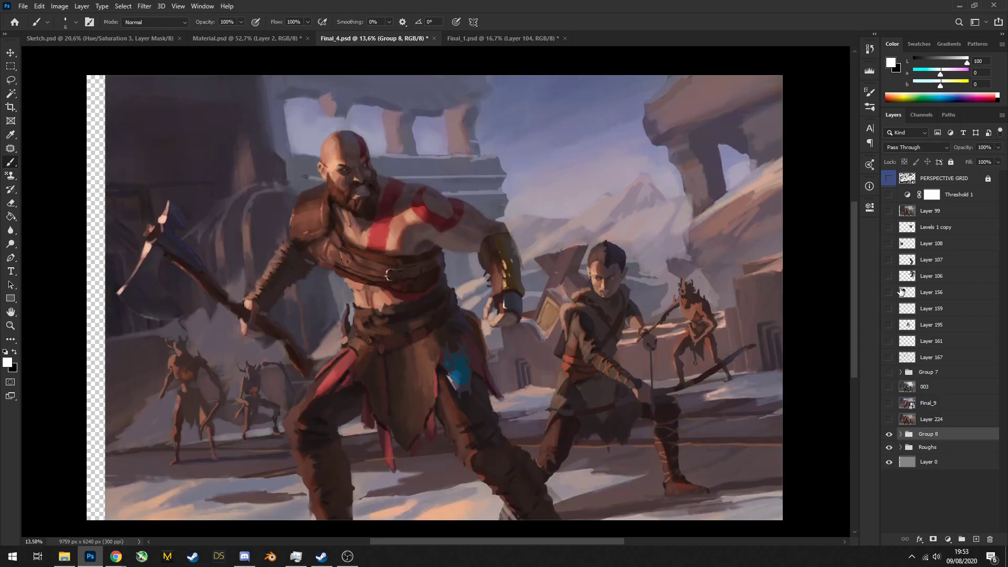
{"action": "left_click", "coordinate": [889, 211]}
{"action": "left_click", "coordinate": [889, 211]}
Compare the finished Final_9 layer with the coloured Group 8 across the main figure, leaving Final_9 hidden
{"action": "left_click", "coordinate": [889, 402]}
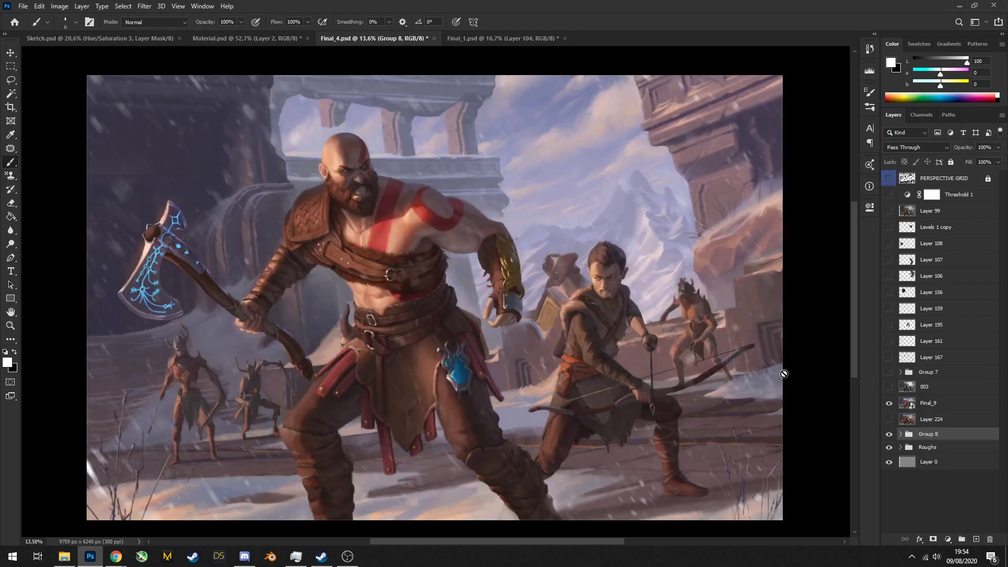
{"action": "left_click_drag", "start_coordinate": [431, 217], "coordinate": [494, 219]}
{"action": "left_click", "coordinate": [888, 402]}
{"action": "left_click", "coordinate": [889, 403]}
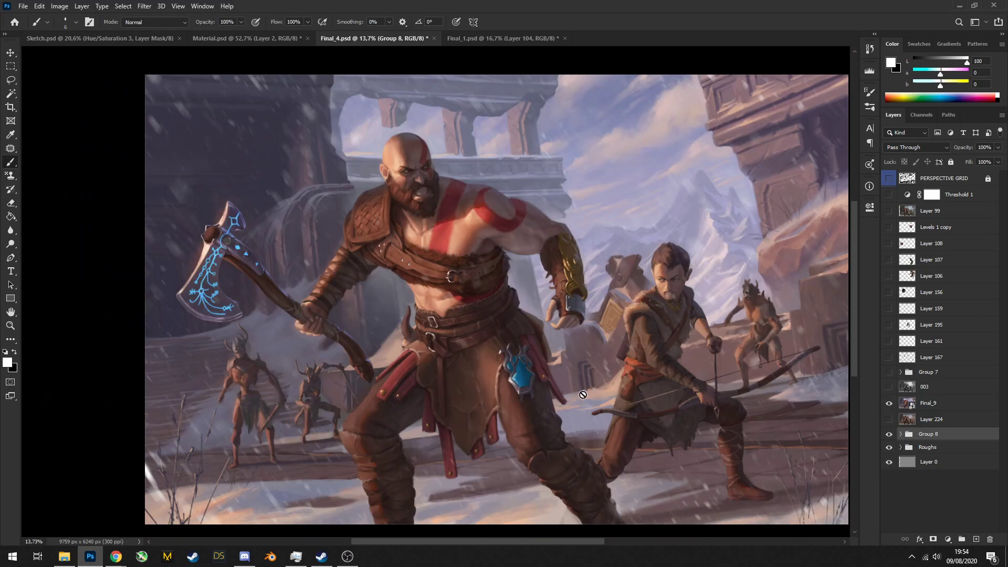
{"action": "scroll", "coordinate": [548, 436], "scroll_direction": "up", "scroll_amount": 2}
{"action": "left_click_drag", "start_coordinate": [554, 437], "coordinate": [628, 405]}
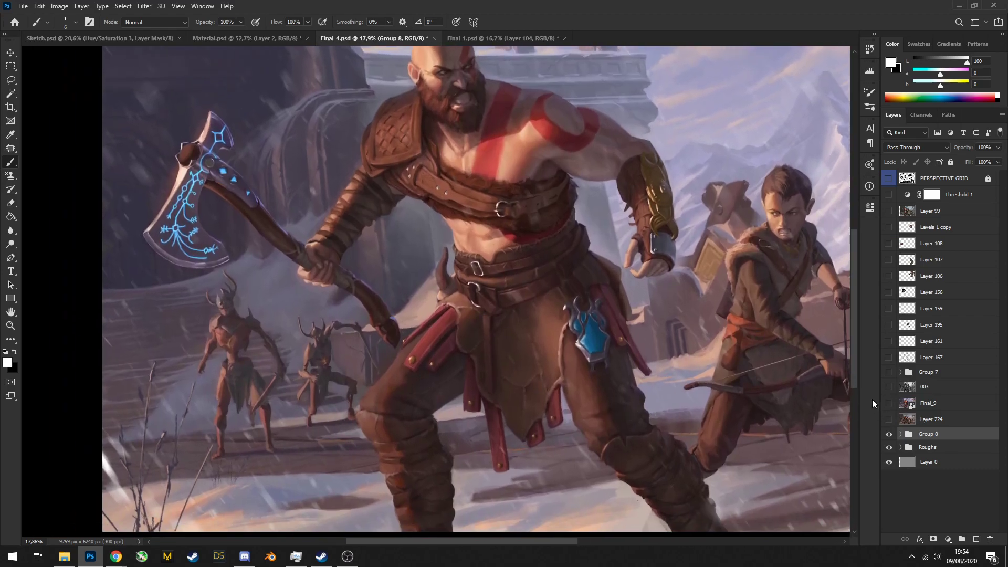
{"action": "left_click", "coordinate": [889, 402]}
Add a new layer above Group 8 and sample the lit skin tones on the main figure's chest
{"action": "scroll", "coordinate": [538, 202], "scroll_direction": "up", "scroll_amount": 2}
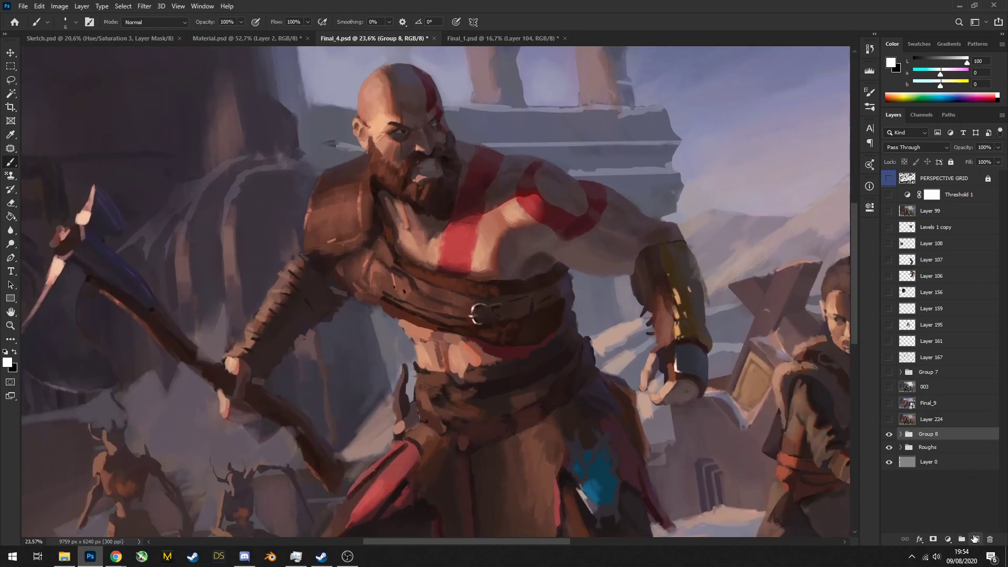
{"action": "left_click", "coordinate": [975, 538]}
{"action": "scroll", "coordinate": [512, 191], "scroll_direction": "up", "scroll_amount": 4}
{"action": "left_click", "coordinate": [496, 227], "text": "alt"}
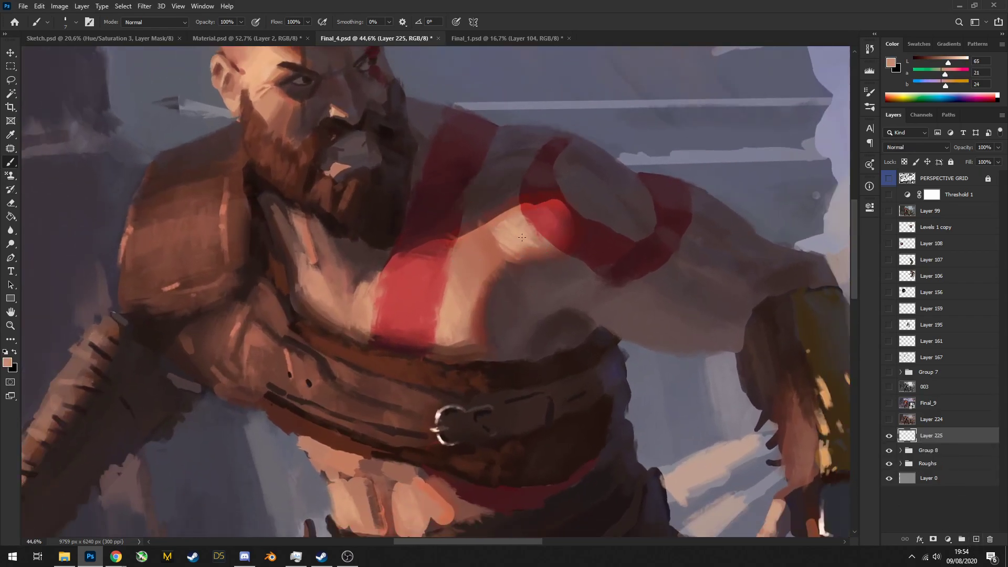
{"action": "left_click", "coordinate": [516, 226], "text": "alt"}
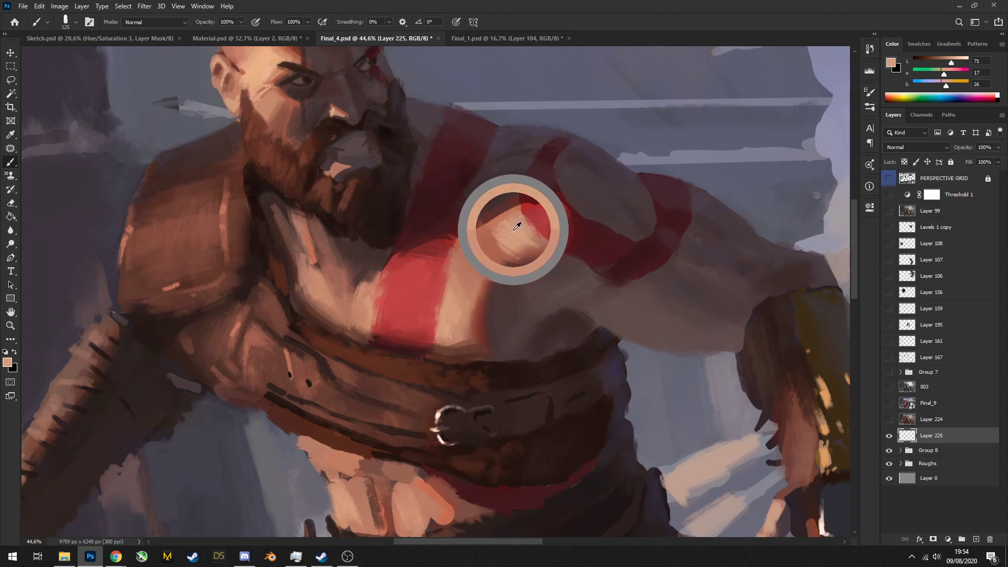
{"action": "left_click", "coordinate": [462, 260], "text": "alt"}
{"action": "scroll", "coordinate": [509, 248], "scroll_direction": "down", "scroll_amount": 1}
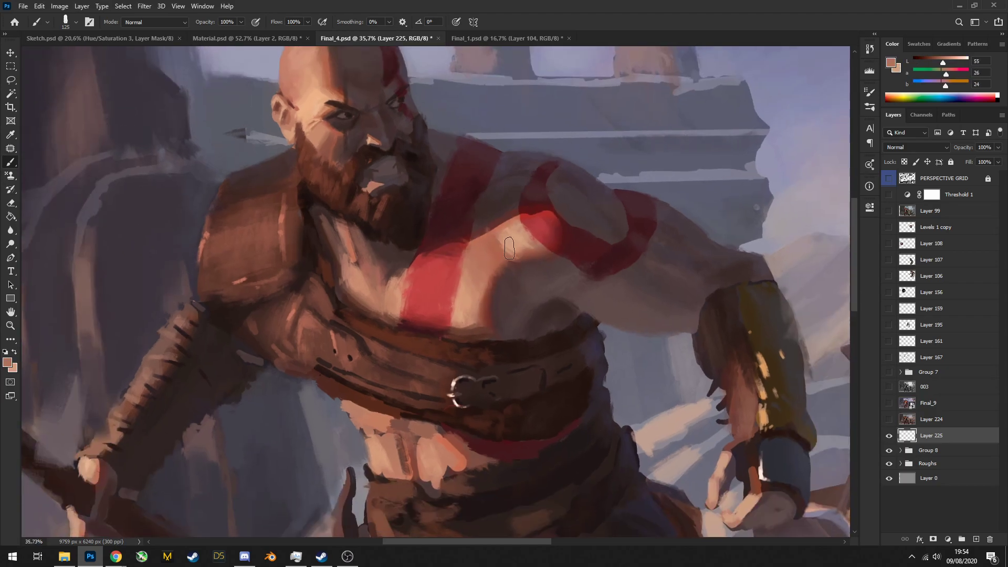
Block in the lit plane of the main figure's chest beside the red stripe using sampled warm skin tones
{"action": "scroll", "coordinate": [508, 247], "scroll_direction": "up", "scroll_amount": 1}
{"action": "left_click", "coordinate": [498, 265], "text": "alt"}
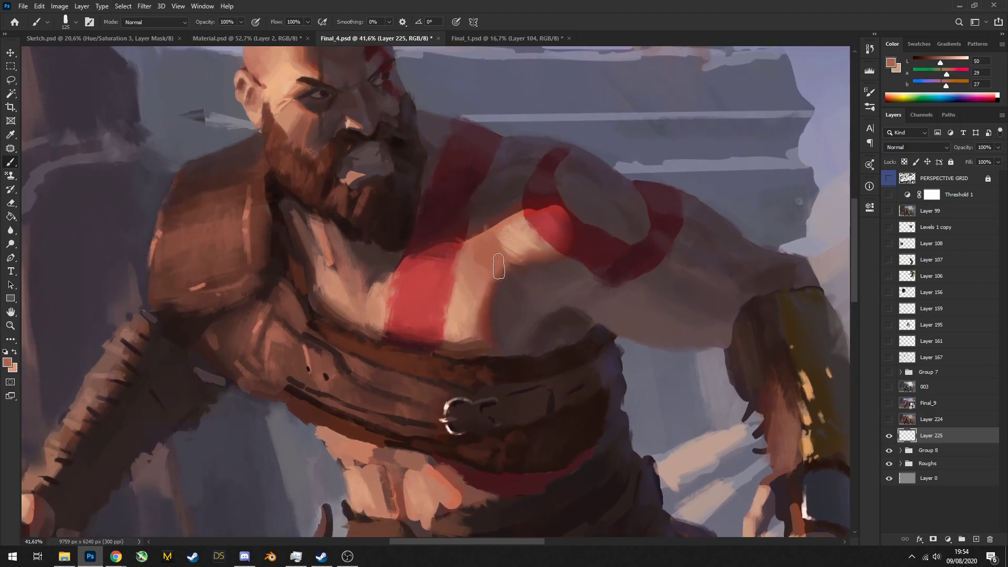
{"action": "left_click", "coordinate": [462, 263], "text": "alt"}
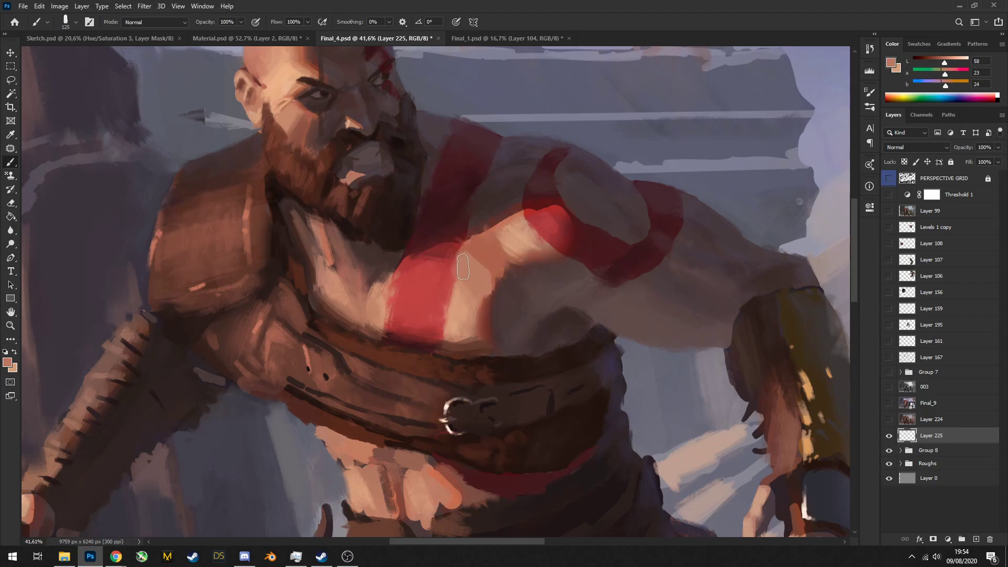
{"action": "left_click", "coordinate": [465, 296], "text": "alt"}
{"action": "left_click_drag", "start_coordinate": [465, 283], "coordinate": [463, 314]}
{"action": "left_click", "coordinate": [520, 244], "text": "alt"}
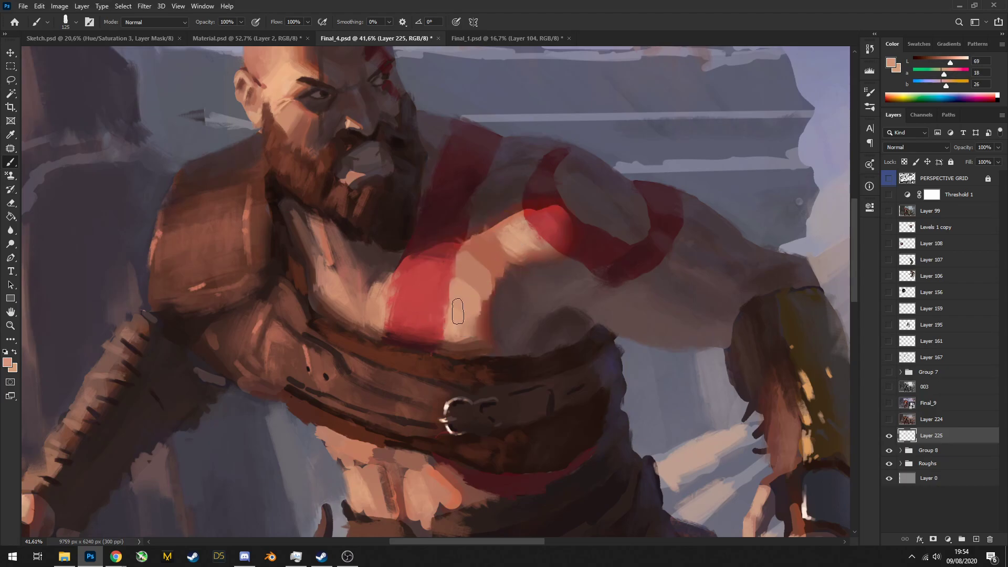
{"action": "left_click", "coordinate": [450, 319], "text": "alt"}
{"action": "scroll", "coordinate": [514, 261], "scroll_direction": "down", "scroll_amount": 6}
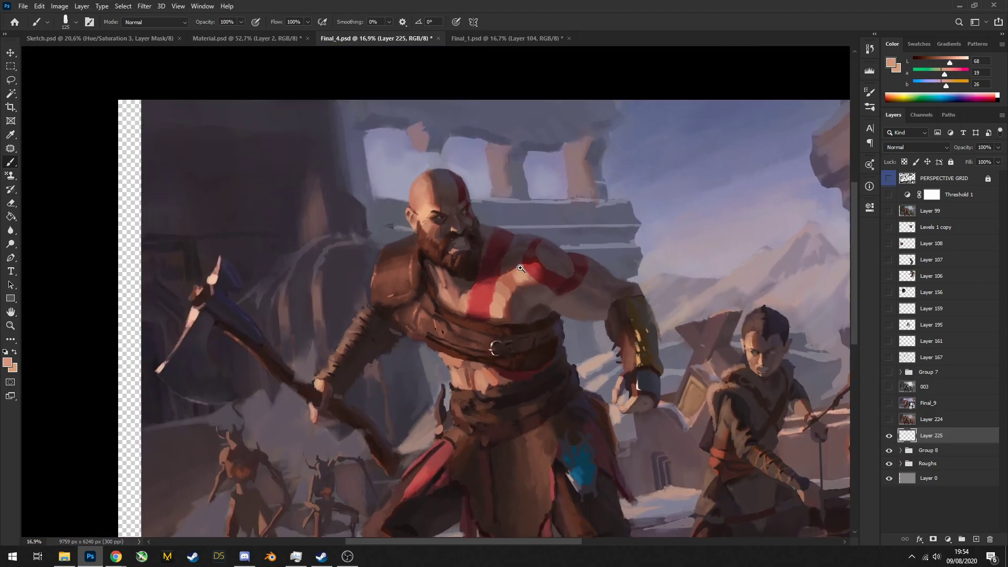
{"action": "left_click_drag", "start_coordinate": [514, 261], "coordinate": [505, 253]}
{"action": "left_click_drag", "start_coordinate": [515, 287], "coordinate": [562, 322]}
{"action": "left_click", "coordinate": [500, 315], "text": "alt"}
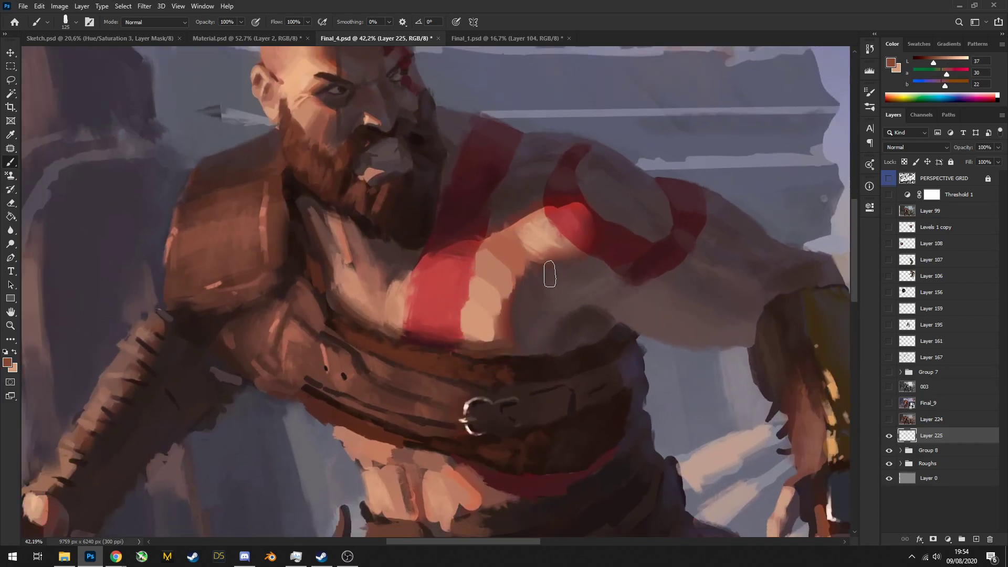
Show Final_9, add a new layer above it, and paint the sampled light skin tone over the lit chest
{"action": "left_click", "coordinate": [889, 403]}
{"action": "left_click", "coordinate": [928, 402]}
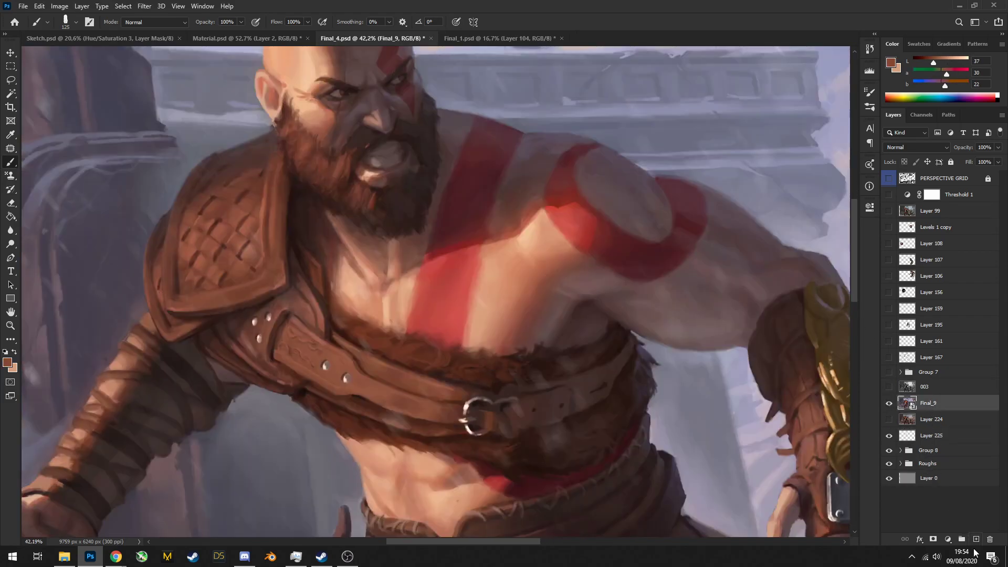
{"action": "left_click", "coordinate": [976, 539]}
{"action": "left_click", "coordinate": [527, 239], "text": "alt"}
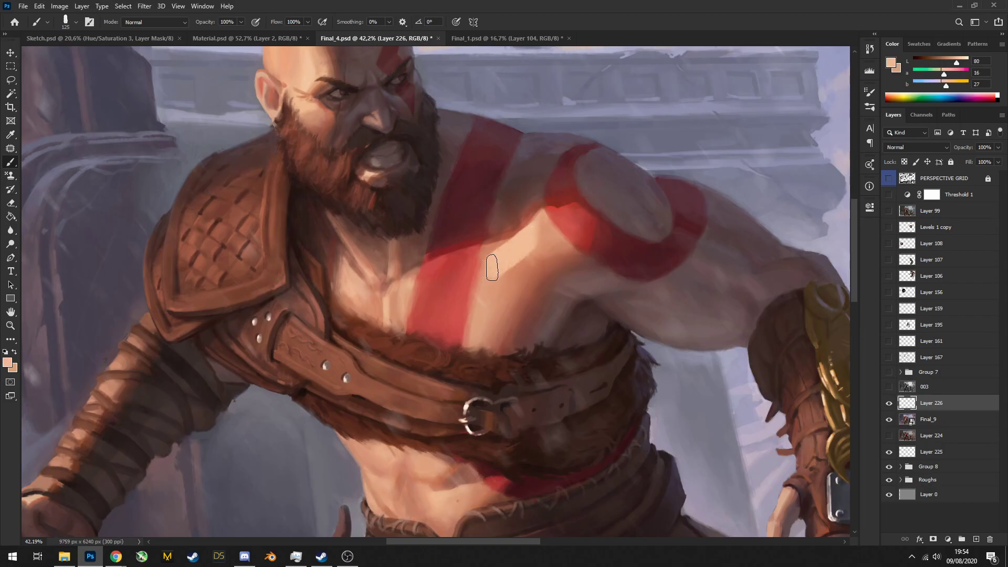
{"action": "left_click_drag", "start_coordinate": [492, 281], "coordinate": [503, 277]}
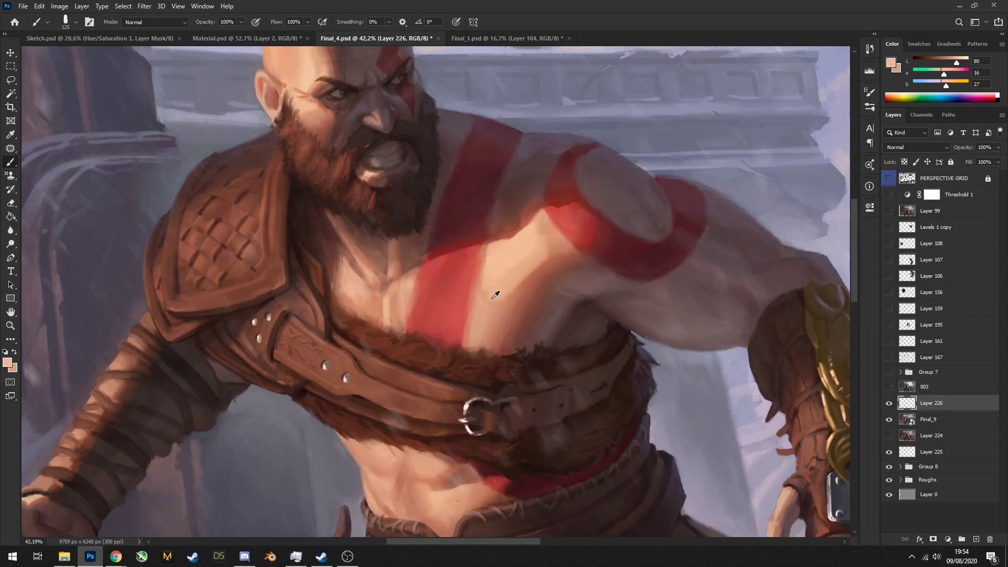
Refine the lit chest area toward the shoulder with a smaller brush, blending sampled skin tones
{"action": "left_click", "coordinate": [516, 288], "text": "alt"}
{"action": "key", "text": "bracketleft"}
{"action": "key", "text": "bracketleft"}
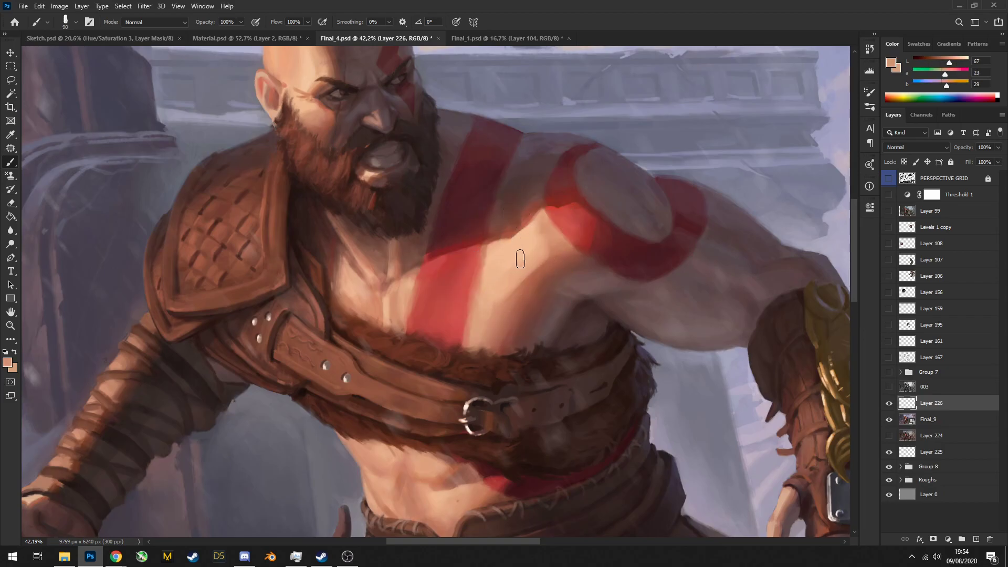
{"action": "left_click", "coordinate": [525, 280], "text": "alt"}
{"action": "left_click", "coordinate": [503, 294], "text": "alt"}
{"action": "left_click", "coordinate": [537, 240], "text": "alt"}
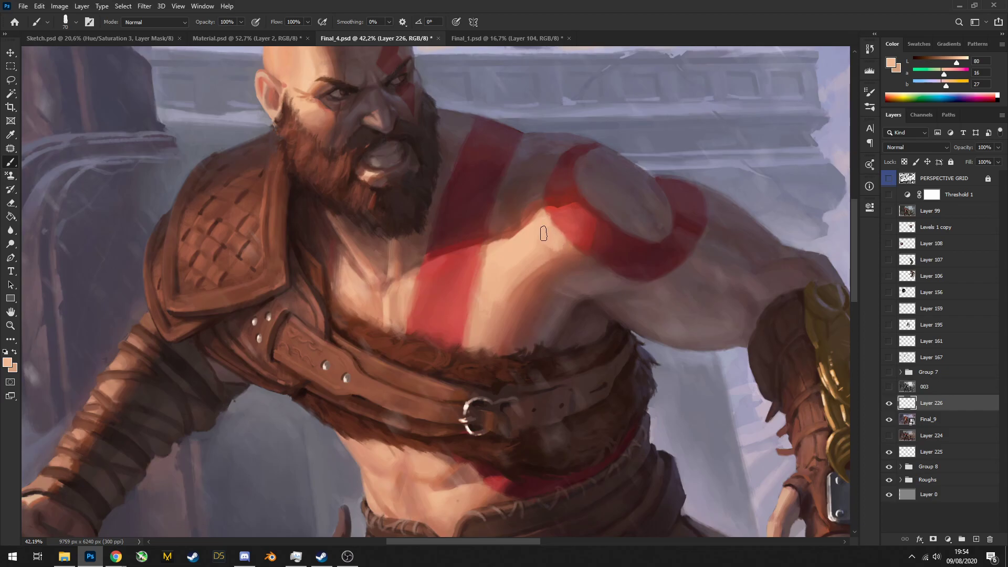
Compare the chest with Layer 226 hidden and shown, leaving it visible and checking the whole painting
{"action": "mouse_move", "coordinate": [591, 251]}
{"action": "left_mouse_down"}
{"action": "mouse_move", "coordinate": [579, 226]}
{"action": "mouse_move", "coordinate": [594, 210]}
{"action": "mouse_move", "coordinate": [607, 235]}
{"action": "mouse_move", "coordinate": [619, 231]}
{"action": "mouse_move", "coordinate": [562, 240]}
{"action": "mouse_move", "coordinate": [577, 247]}
{"action": "mouse_move", "coordinate": [567, 262]}
{"action": "mouse_move", "coordinate": [587, 281]}
{"action": "mouse_move", "coordinate": [604, 280]}
{"action": "left_mouse_up"}
{"action": "left_click", "coordinate": [888, 403]}
{"action": "mouse_move", "coordinate": [599, 327]}
{"action": "left_mouse_down"}
{"action": "mouse_move", "coordinate": [520, 206]}
{"action": "mouse_move", "coordinate": [534, 262]}
{"action": "mouse_move", "coordinate": [521, 252]}
{"action": "mouse_move", "coordinate": [500, 272]}
{"action": "mouse_move", "coordinate": [545, 277]}
{"action": "left_mouse_up"}
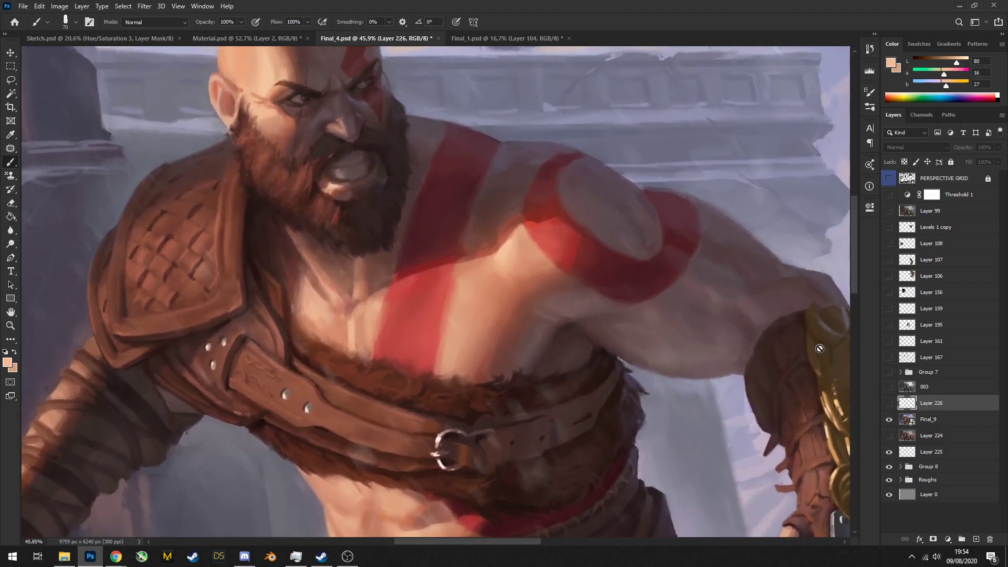
{"action": "left_click", "coordinate": [888, 403]}
{"action": "scroll", "coordinate": [471, 277], "scroll_direction": "down", "scroll_amount": 8}
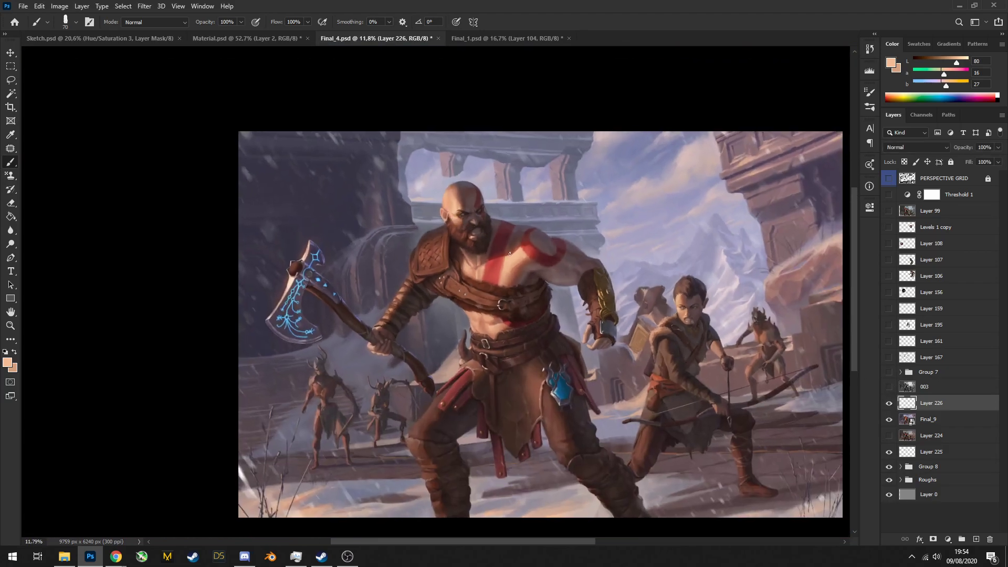
Try a stroke of sampled skin tone on the main figure's upper chest and undo it
{"action": "scroll", "coordinate": [510, 260], "scroll_direction": "up", "scroll_amount": 3}
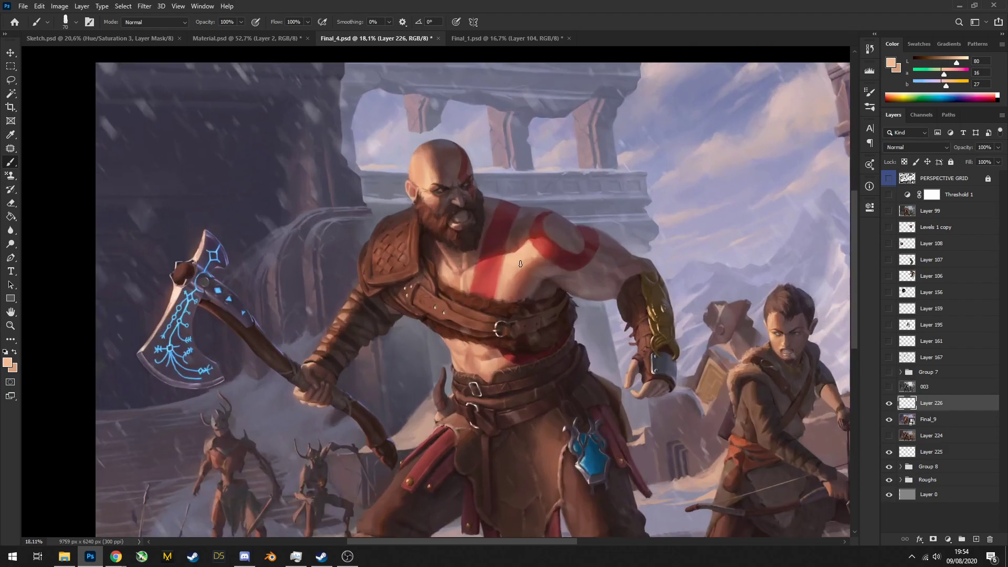
{"action": "scroll", "coordinate": [520, 263], "scroll_direction": "up", "scroll_amount": 3}
{"action": "left_click", "coordinate": [537, 265], "text": "alt"}
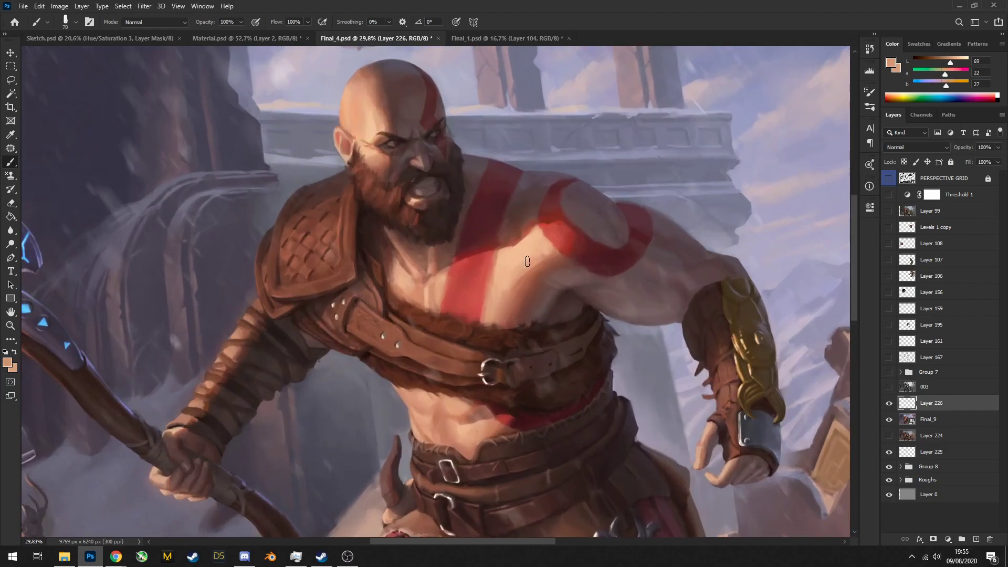
{"action": "left_click_drag", "start_coordinate": [499, 243], "coordinate": [530, 250]}
{"action": "key", "text": "ctrl+z"}
{"action": "left_click_drag", "start_coordinate": [465, 297], "coordinate": [480, 242]}
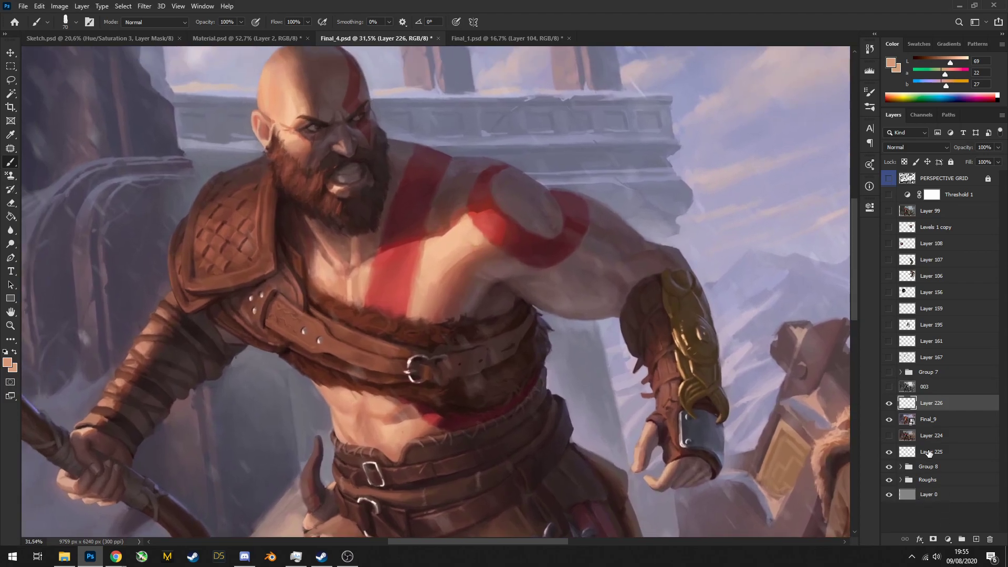
Add a new layer above Layer 226, sample the chest's shadow tone and raise its lightness to 67
{"action": "left_click", "coordinate": [975, 538]}
{"action": "scroll", "coordinate": [508, 272], "scroll_direction": "up", "scroll_amount": 2}
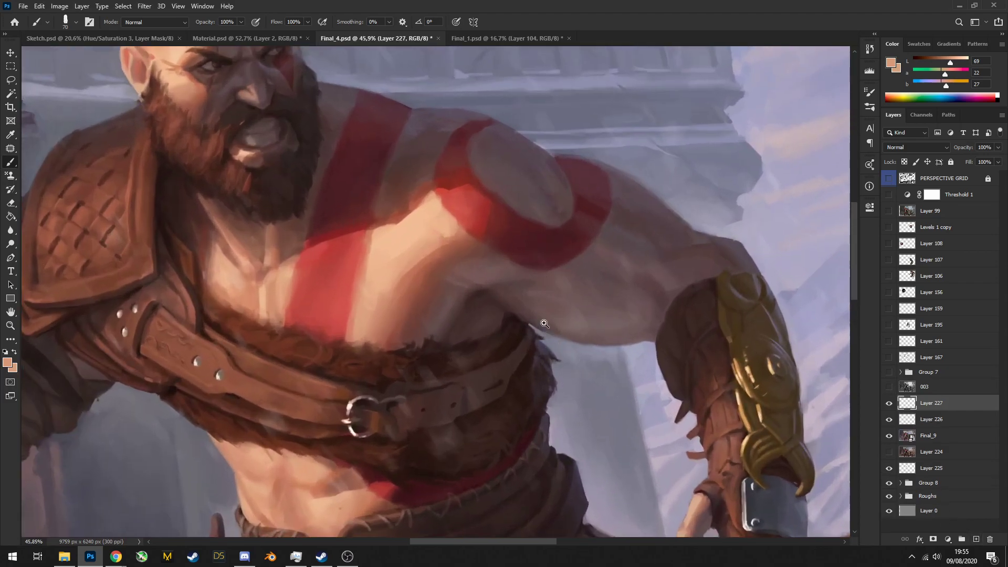
{"action": "scroll", "coordinate": [509, 271], "scroll_direction": "down", "scroll_amount": 4}
{"action": "scroll", "coordinate": [508, 272], "scroll_direction": "up", "scroll_amount": 4}
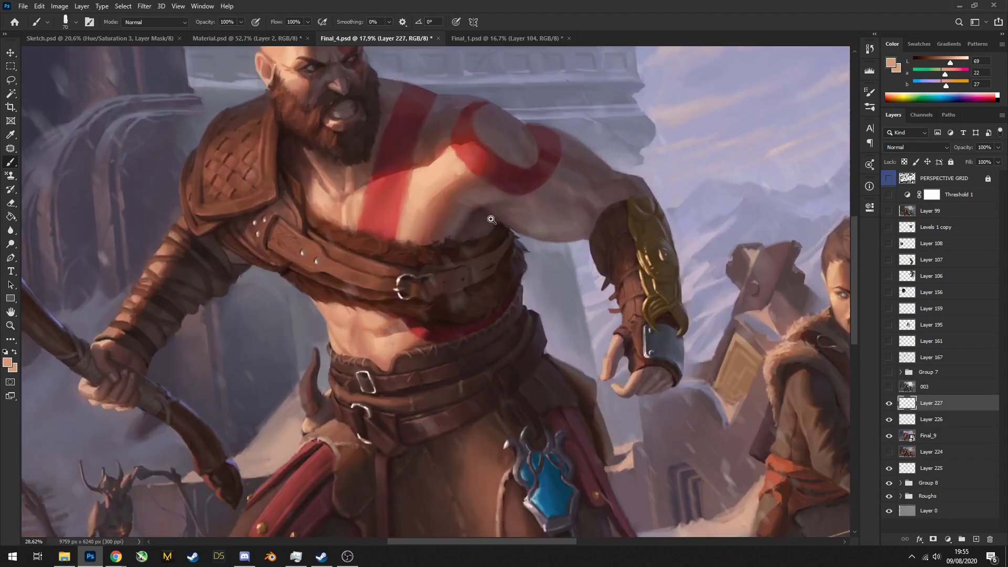
{"action": "scroll", "coordinate": [486, 201], "scroll_direction": "down", "scroll_amount": 5}
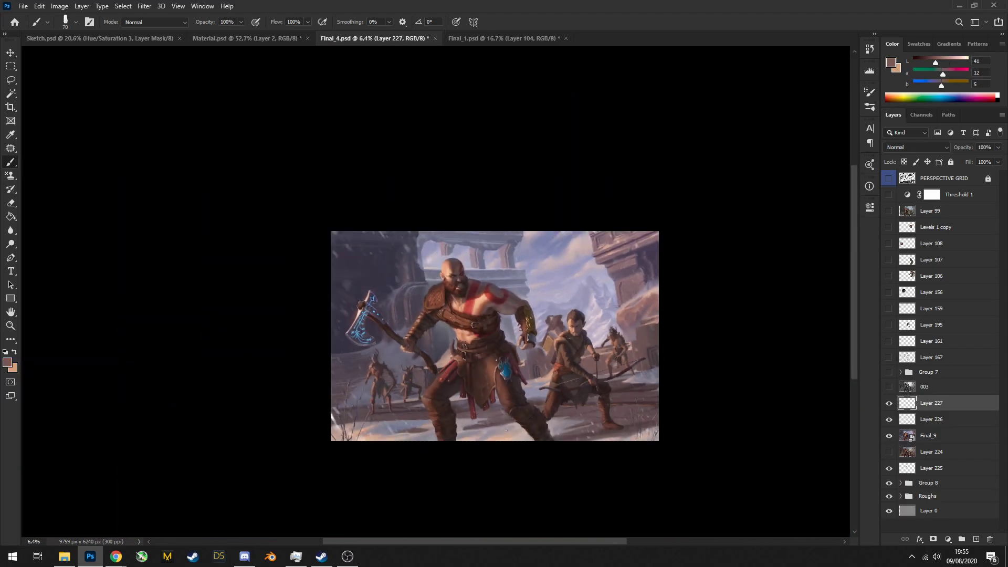
{"action": "left_click_drag", "start_coordinate": [534, 459], "coordinate": [488, 467]}
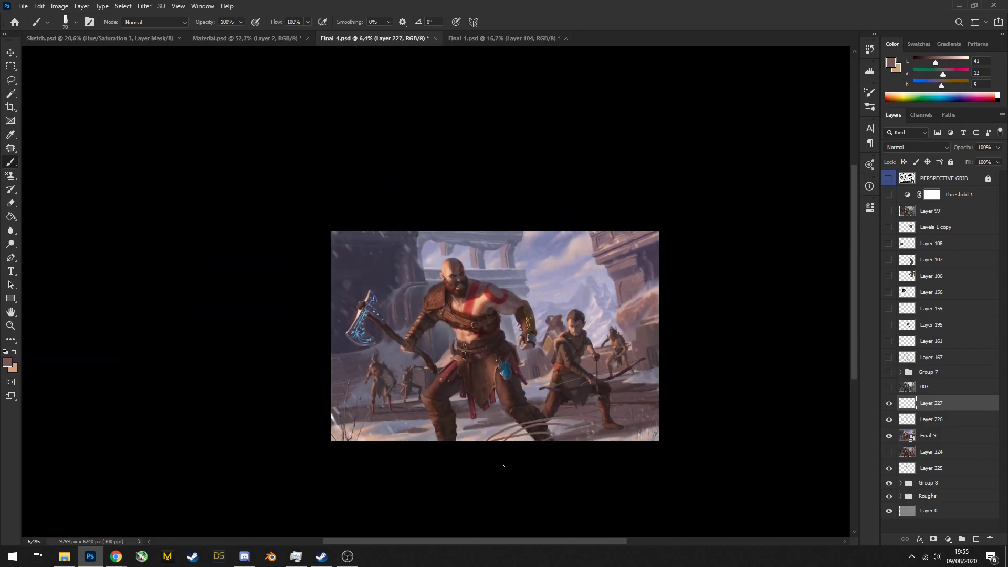
{"action": "scroll", "coordinate": [503, 298], "scroll_direction": "up", "scroll_amount": 5}
{"action": "left_click", "coordinate": [504, 284], "text": "alt"}
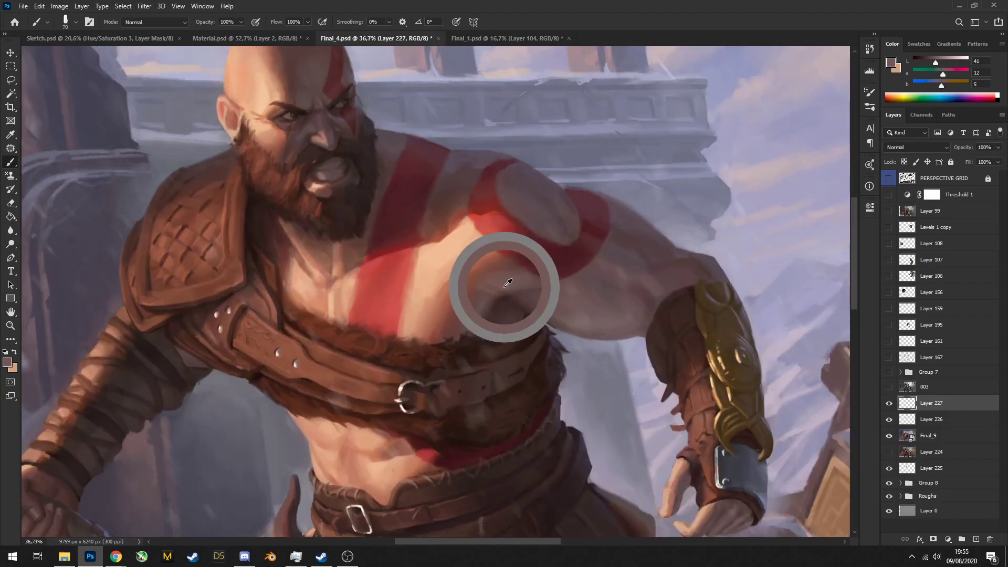
{"action": "left_click", "coordinate": [949, 59]}
{"action": "scroll", "coordinate": [480, 296], "scroll_direction": "up", "scroll_amount": 1}
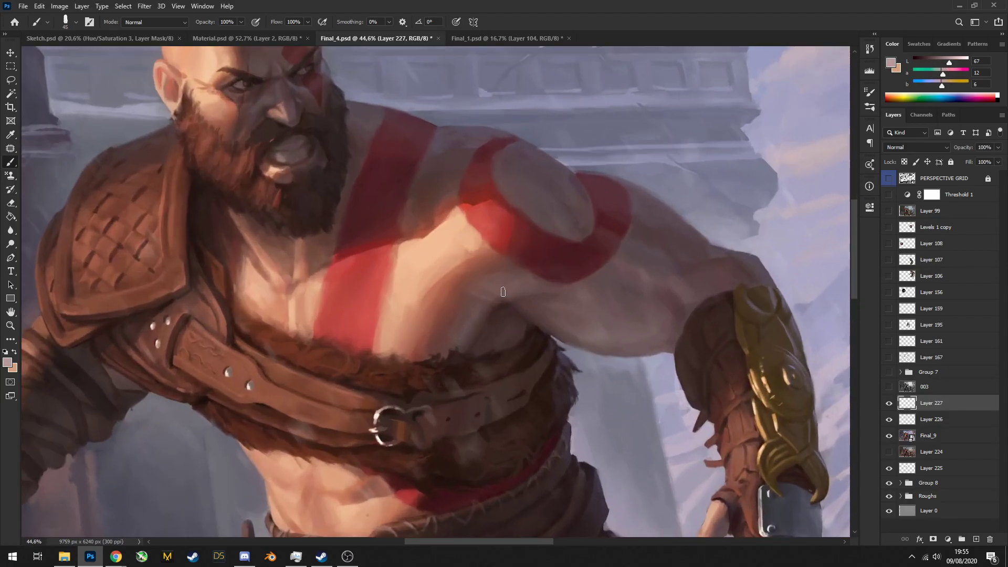
Paint pale highlights on the shadowed side of the chest and the underside of the upper arm at brush size 50
{"action": "key", "text": "bracketright"}
{"action": "mouse_move", "coordinate": [472, 321]}
{"action": "left_mouse_down"}
{"action": "mouse_move", "coordinate": [480, 310]}
{"action": "mouse_move", "coordinate": [470, 331]}
{"action": "left_mouse_up"}
{"action": "left_click", "coordinate": [478, 316], "text": "alt"}
{"action": "left_click", "coordinate": [500, 291], "text": "alt"}
{"action": "mouse_move", "coordinate": [507, 291]}
{"action": "left_mouse_down"}
{"action": "mouse_move", "coordinate": [484, 291]}
{"action": "mouse_move", "coordinate": [496, 289]}
{"action": "left_mouse_up"}
{"action": "mouse_move", "coordinate": [548, 313]}
{"action": "left_mouse_down"}
{"action": "mouse_move", "coordinate": [598, 342]}
{"action": "mouse_move", "coordinate": [664, 341]}
{"action": "left_mouse_up"}
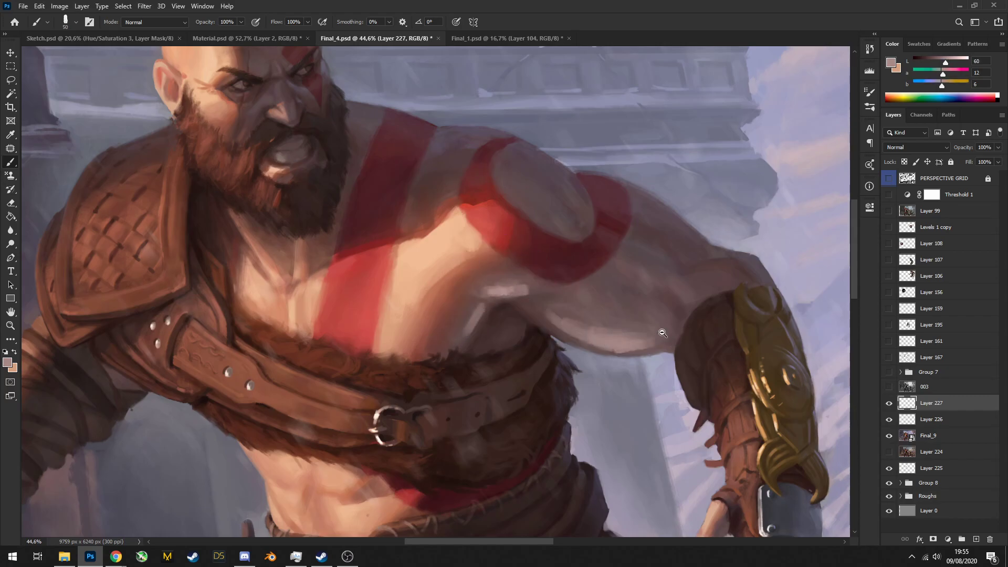
Check the new highlights from afar and up close, and show the 003 layer to compare the grayscale stage
{"action": "scroll", "coordinate": [641, 284], "scroll_direction": "down", "scroll_amount": 10}
{"action": "scroll", "coordinate": [691, 306], "scroll_direction": "up", "scroll_amount": 2}
{"action": "scroll", "coordinate": [646, 268], "scroll_direction": "down", "scroll_amount": 3}
{"action": "scroll", "coordinate": [664, 329], "scroll_direction": "up", "scroll_amount": 4}
{"action": "scroll", "coordinate": [664, 329], "scroll_direction": "up", "scroll_amount": 2}
{"action": "scroll", "coordinate": [528, 269], "scroll_direction": "down", "scroll_amount": 5}
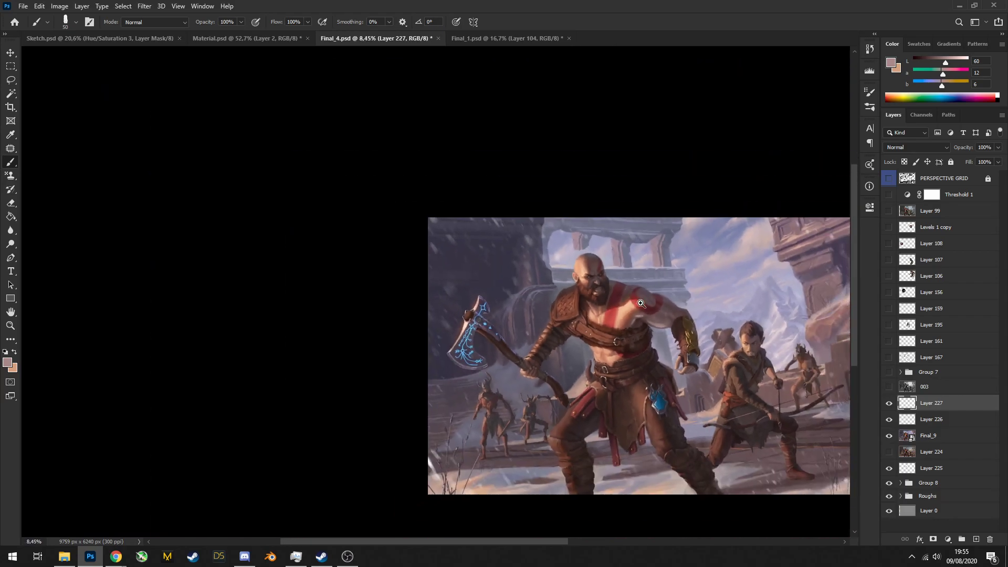
{"action": "scroll", "coordinate": [529, 269], "scroll_direction": "up", "scroll_amount": 2}
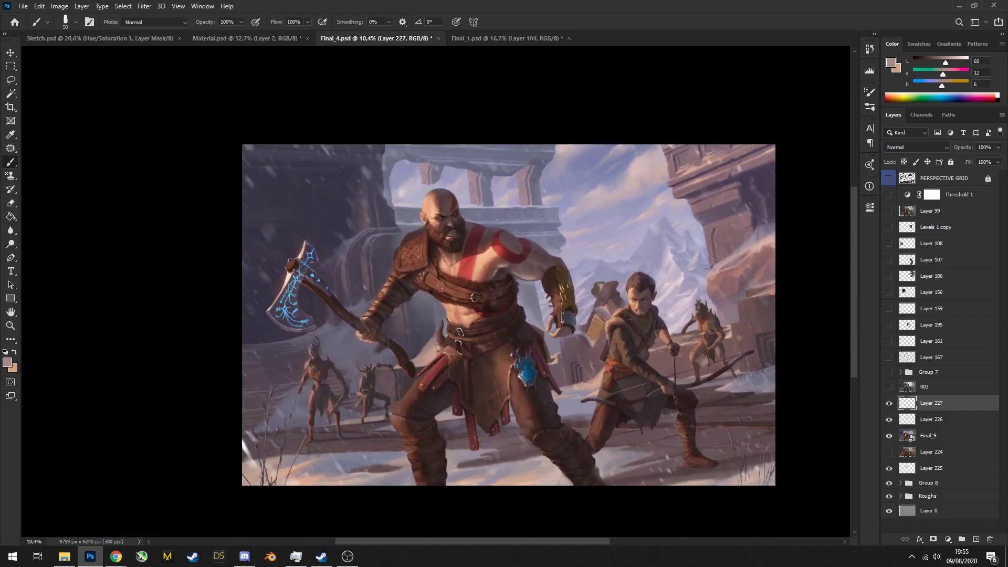
{"action": "left_click", "coordinate": [889, 387]}
{"action": "scroll", "coordinate": [509, 284], "scroll_direction": "up", "scroll_amount": 3}
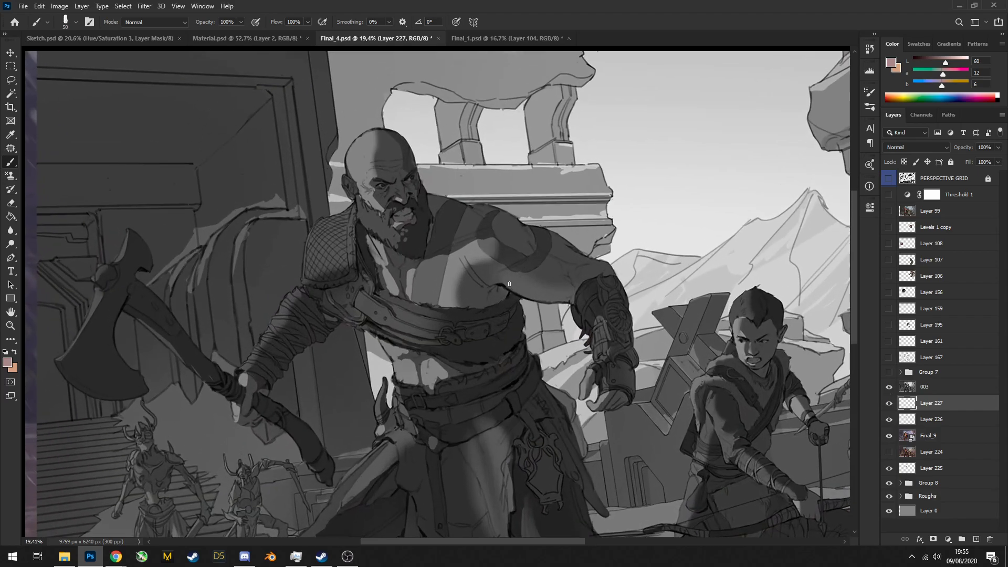
Try a stroke with the 003 layer selected, undo it, hide 003 and reselect Layer 227
{"action": "scroll", "coordinate": [508, 294], "scroll_direction": "down", "scroll_amount": 1}
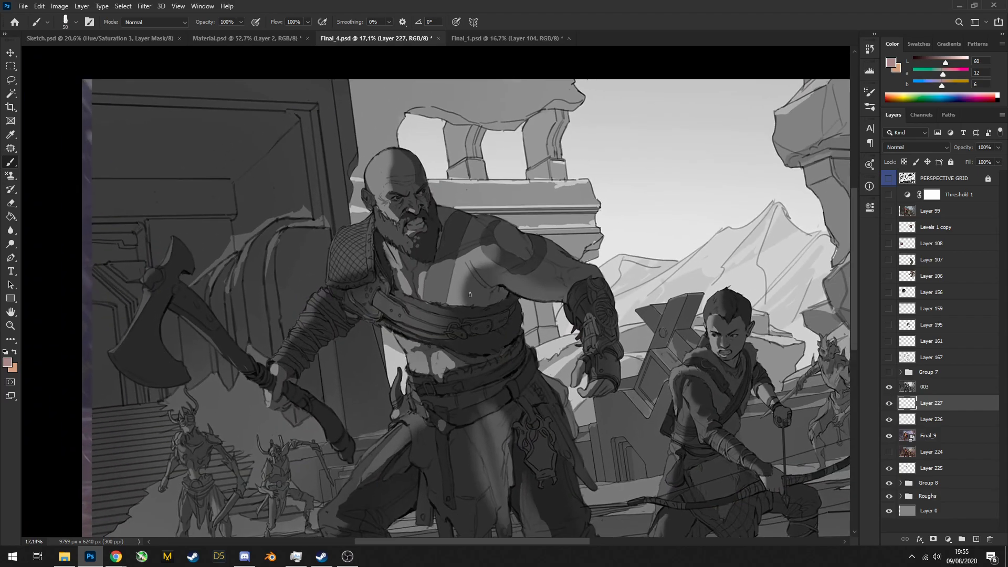
{"action": "left_click", "coordinate": [929, 387]}
{"action": "mouse_move", "coordinate": [465, 293]}
{"action": "left_mouse_down"}
{"action": "mouse_move", "coordinate": [497, 248]}
{"action": "mouse_move", "coordinate": [480, 216]}
{"action": "mouse_move", "coordinate": [592, 285]}
{"action": "left_mouse_up"}
{"action": "key", "text": "ctrl+z"}
{"action": "left_click", "coordinate": [889, 388]}
{"action": "left_click", "coordinate": [932, 403]}
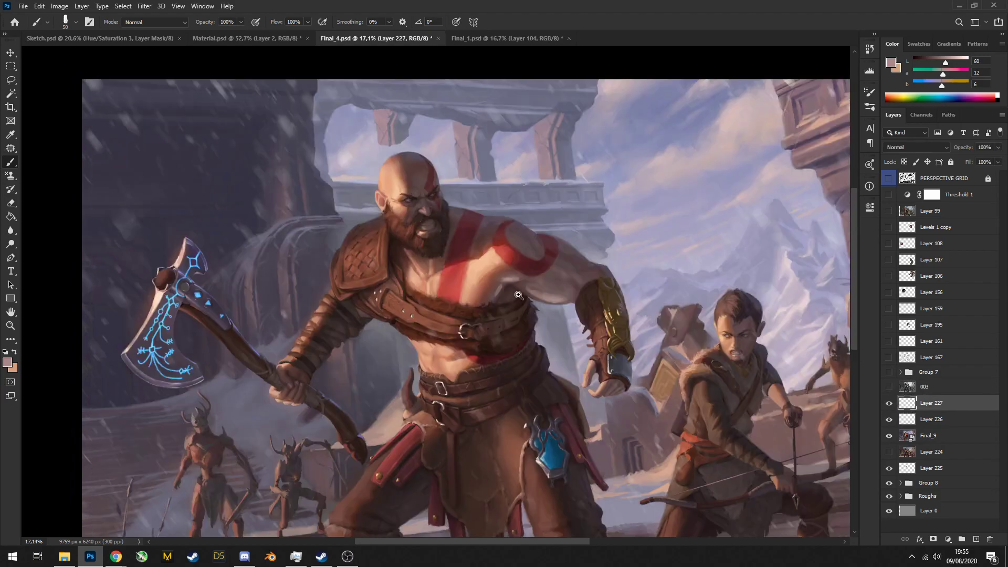
Set the Eraser to size 500 over the main figure's chest and select Layer 226
{"action": "scroll", "coordinate": [485, 270], "scroll_direction": "up", "scroll_amount": 2}
{"action": "key", "text": "e"}
{"action": "scroll", "coordinate": [485, 268], "scroll_direction": "down", "scroll_amount": 5}
{"action": "scroll", "coordinate": [553, 300], "scroll_direction": "up", "scroll_amount": 4}
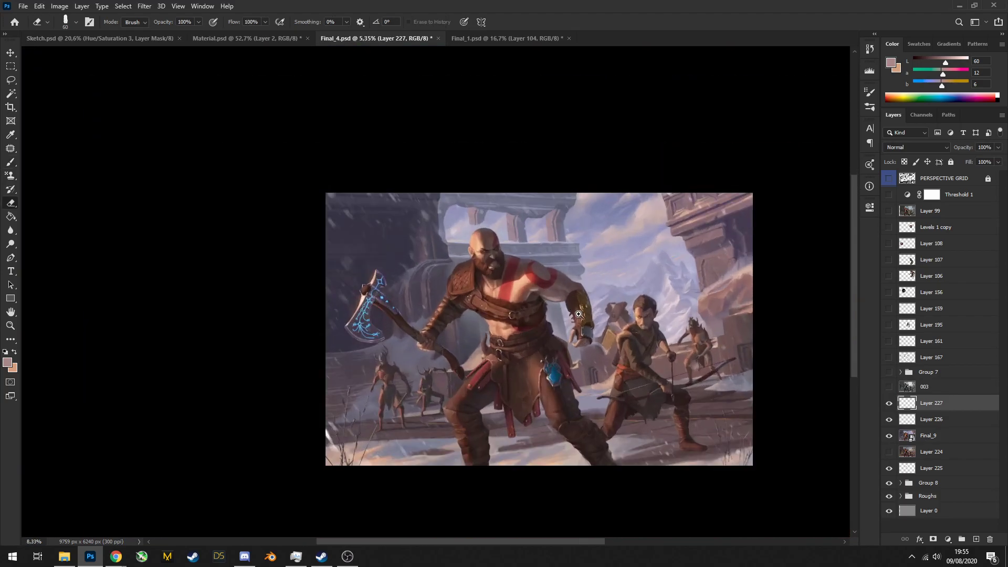
{"action": "scroll", "coordinate": [562, 224], "scroll_direction": "down", "scroll_amount": 4}
{"action": "scroll", "coordinate": [488, 288], "scroll_direction": "up", "scroll_amount": 5}
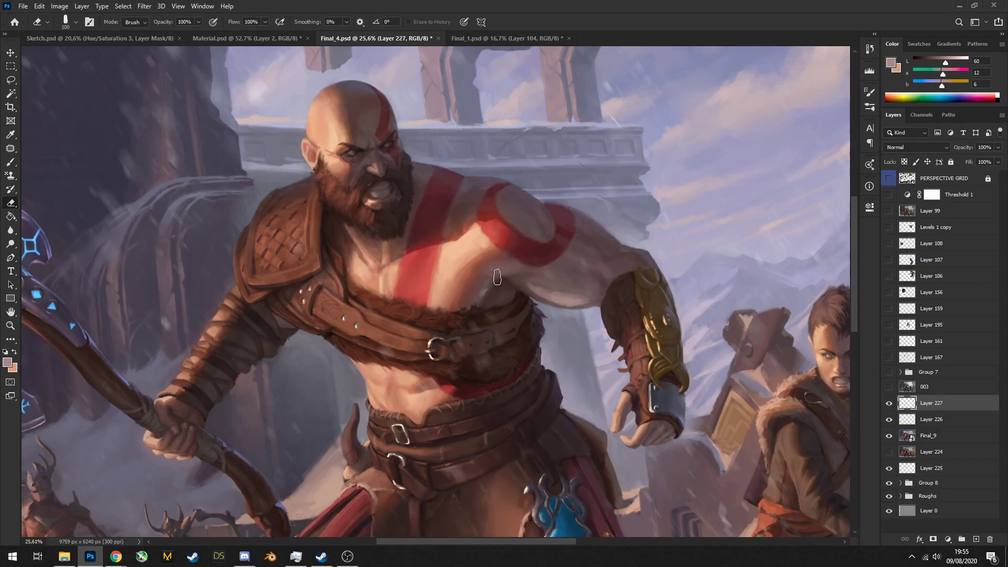
{"action": "left_click_drag", "start_coordinate": [630, 286], "coordinate": [607, 296]}
{"action": "key", "text": "bracketright"}
{"action": "key", "text": "bracketright"}
{"action": "key", "text": "bracketright"}
{"action": "key", "text": "bracketright"}
{"action": "key", "text": "bracketright"}
{"action": "key", "text": "bracketright"}
{"action": "key", "text": "bracketright"}
{"action": "key", "text": "bracketright"}
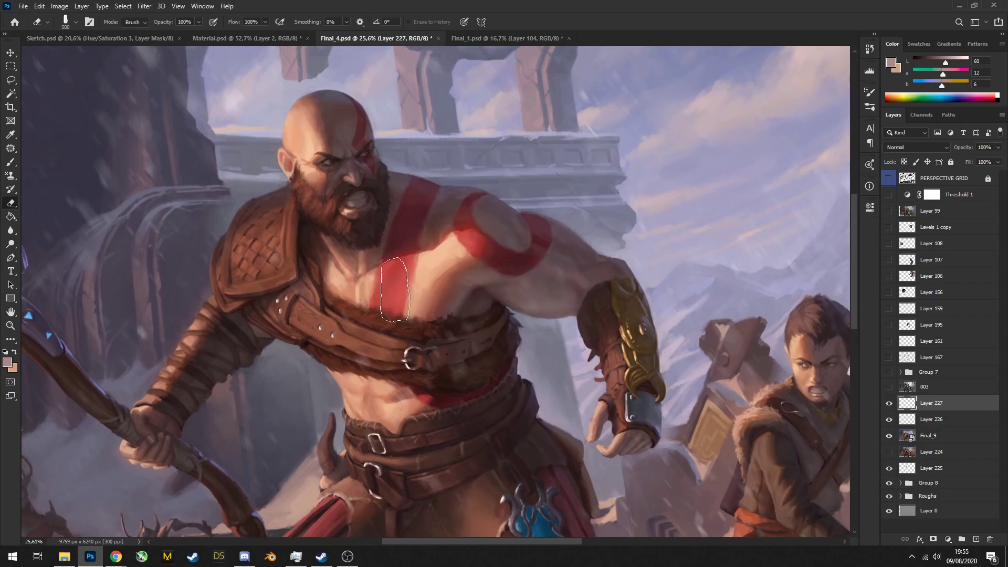
{"action": "scroll", "coordinate": [457, 259], "scroll_direction": "up", "scroll_amount": 3}
{"action": "key", "text": "alt+bracketleft"}
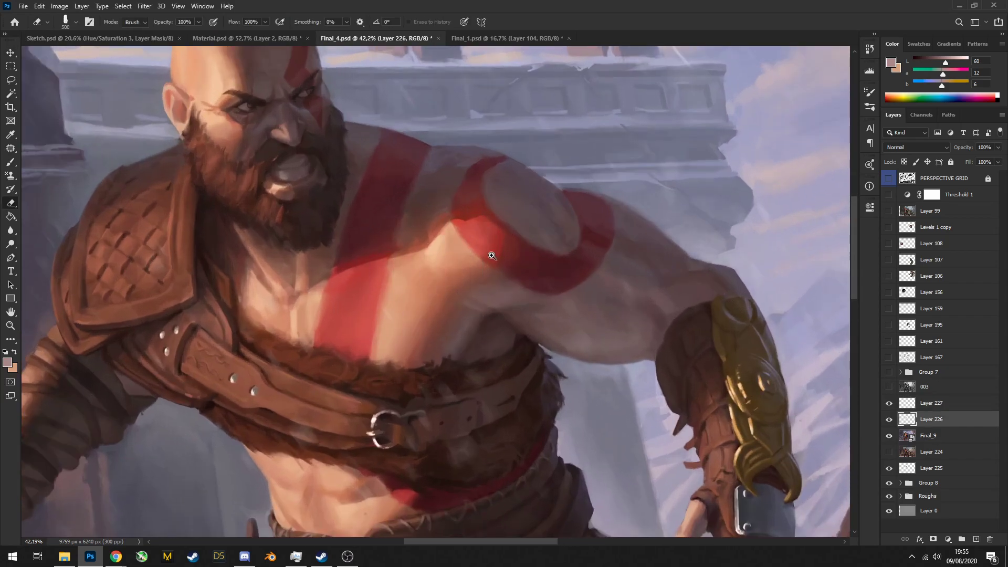
Return to the Brush tool and examine the main figure's skin rendering both up close and from afar
{"action": "scroll", "coordinate": [498, 254], "scroll_direction": "up", "scroll_amount": 1}
{"action": "key", "text": "b"}
{"action": "scroll", "coordinate": [440, 287], "scroll_direction": "down", "scroll_amount": 3}
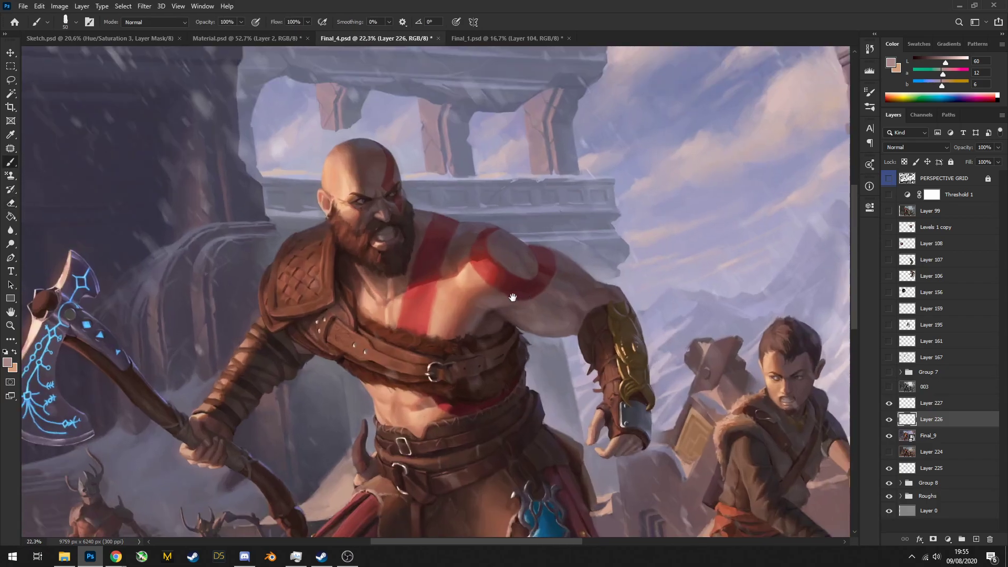
{"action": "scroll", "coordinate": [489, 305], "scroll_direction": "up", "scroll_amount": 2}
{"action": "scroll", "coordinate": [464, 289], "scroll_direction": "up", "scroll_amount": 1}
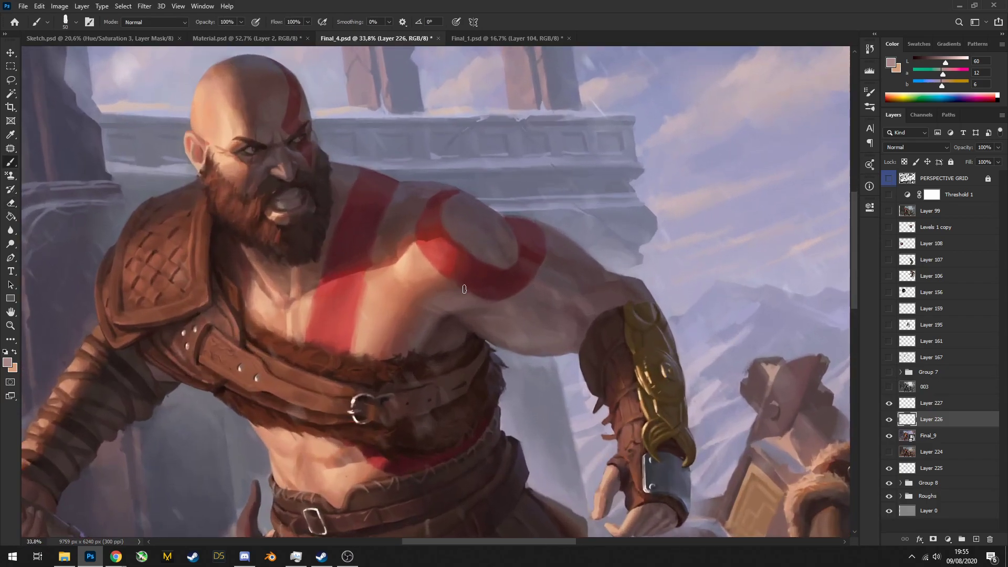
{"action": "scroll", "coordinate": [539, 278], "scroll_direction": "down", "scroll_amount": 2}
{"action": "scroll", "coordinate": [517, 280], "scroll_direction": "up", "scroll_amount": 1}
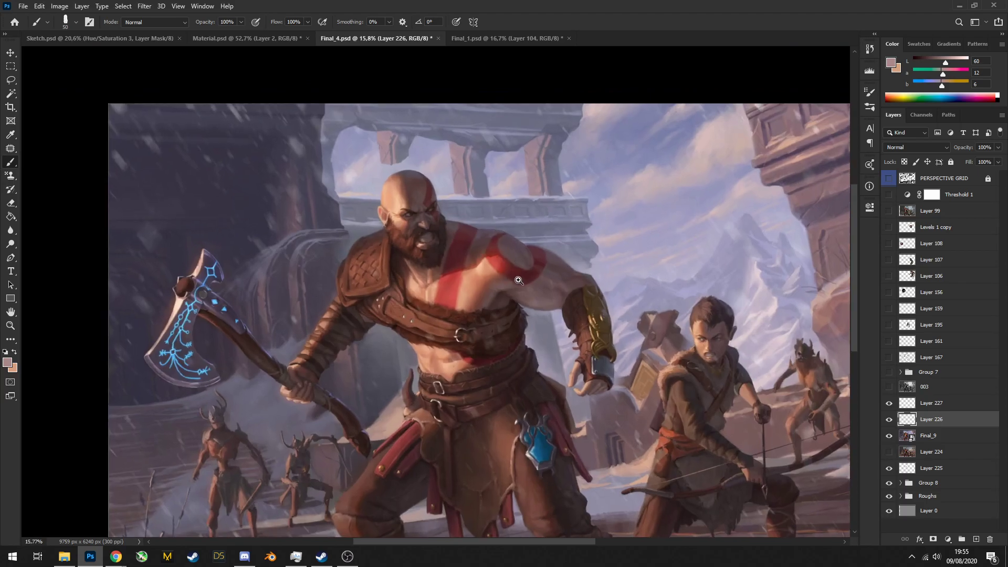
{"action": "scroll", "coordinate": [520, 267], "scroll_direction": "up", "scroll_amount": 3}
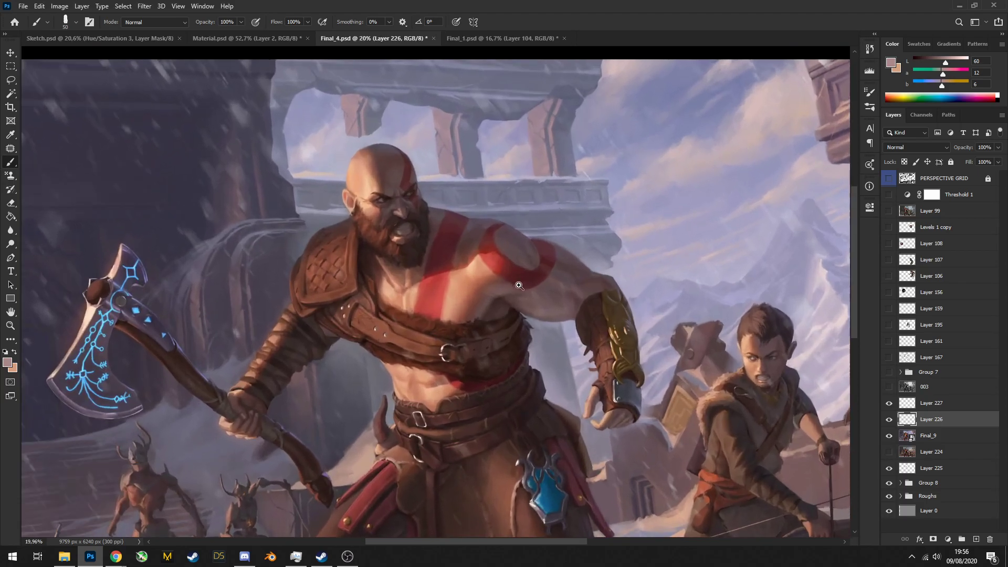
{"action": "scroll", "coordinate": [517, 267], "scroll_direction": "down", "scroll_amount": 4}
{"action": "scroll", "coordinate": [517, 267], "scroll_direction": "up", "scroll_amount": 3}
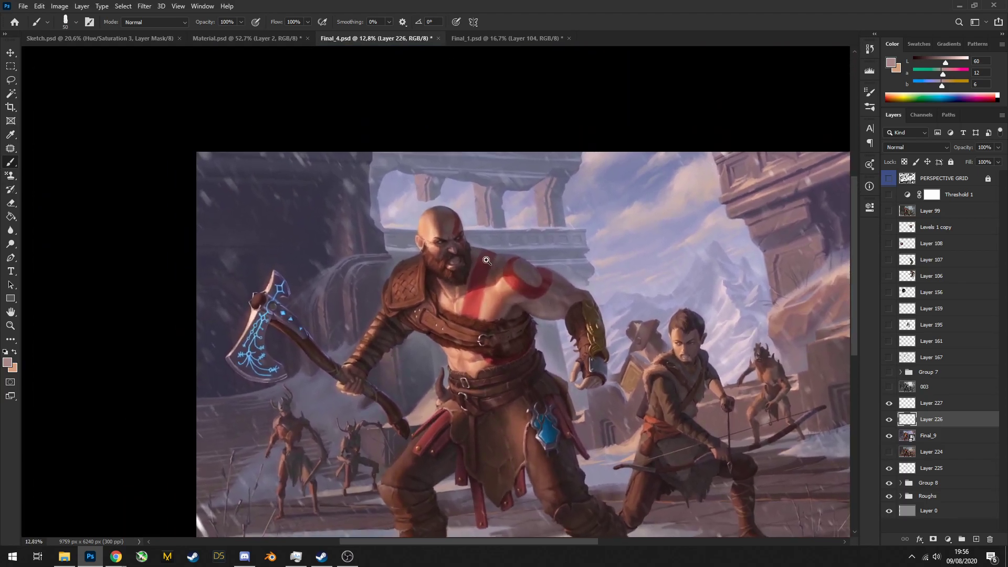
{"action": "scroll", "coordinate": [551, 173], "scroll_direction": "down", "scroll_amount": 2}
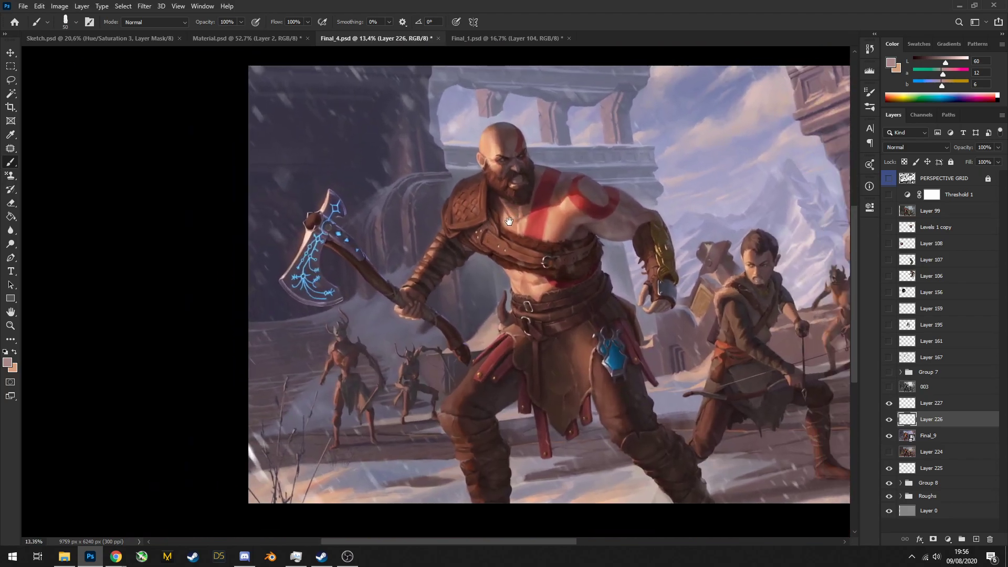
Toggle the visibility of the 003 and Final_9 layers to compare the grayscale, rough colour and final stages
{"action": "left_click", "coordinate": [888, 387]}
{"action": "left_click", "coordinate": [888, 387]}
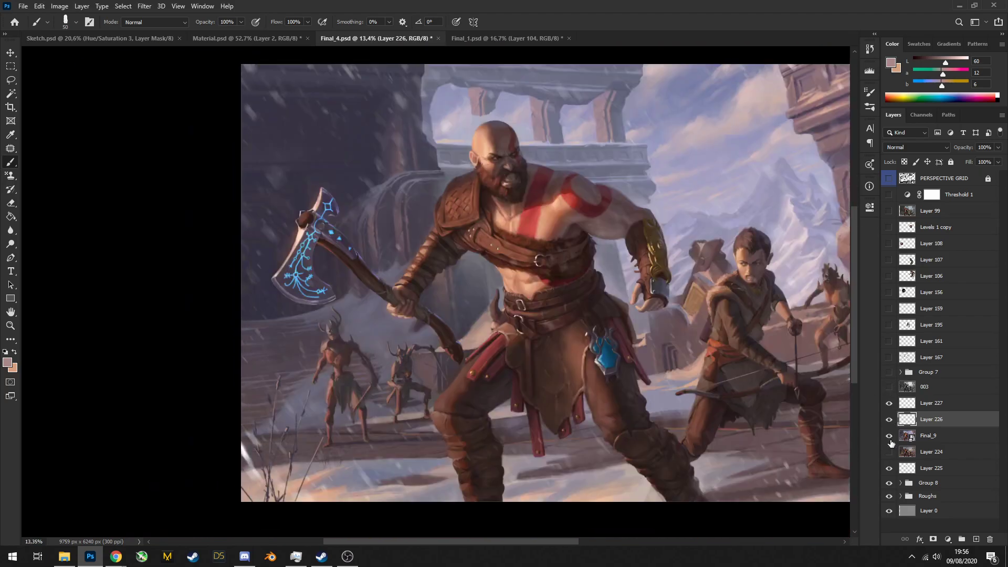
{"action": "left_click", "coordinate": [888, 435]}
{"action": "left_click", "coordinate": [889, 435]}
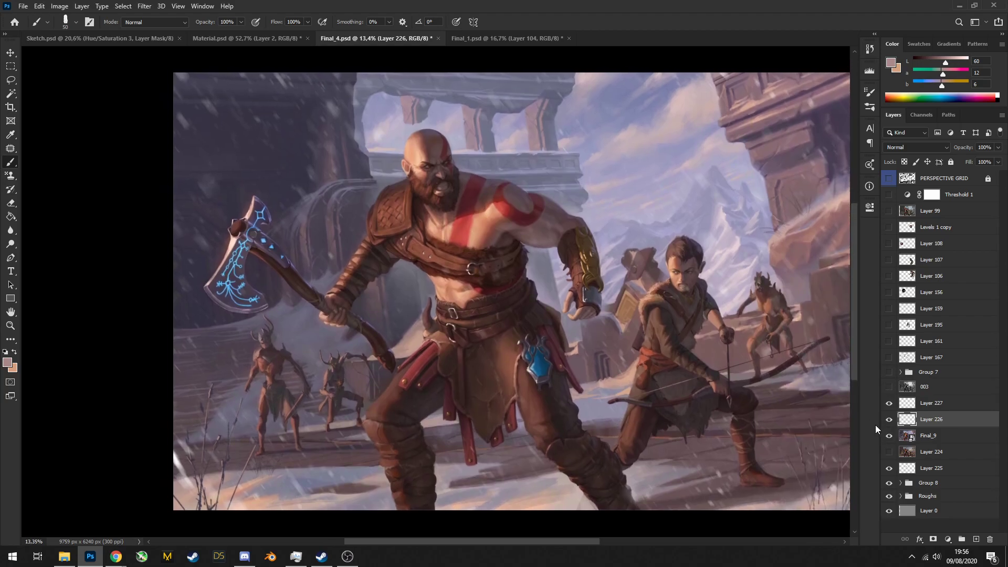
Hide Final_9 to examine the rough colour stage, and show it again to compare the figure with the final rendering
{"action": "left_click", "coordinate": [888, 436]}
{"action": "scroll", "coordinate": [475, 237], "scroll_direction": "up", "scroll_amount": 2}
{"action": "scroll", "coordinate": [476, 238], "scroll_direction": "down", "scroll_amount": 3}
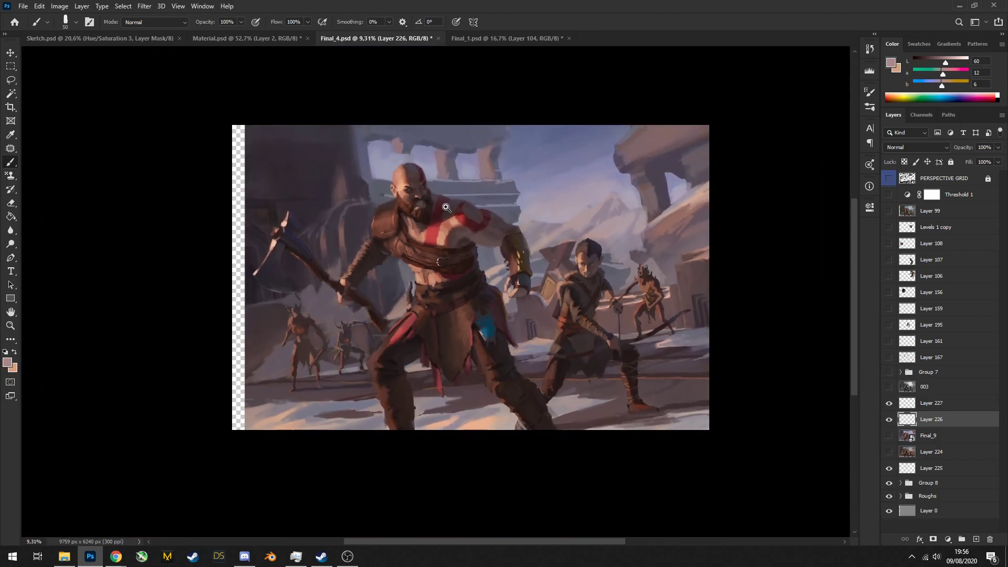
{"action": "scroll", "coordinate": [476, 238], "scroll_direction": "up", "scroll_amount": 2}
{"action": "scroll", "coordinate": [475, 237], "scroll_direction": "down", "scroll_amount": 1}
{"action": "scroll", "coordinate": [476, 238], "scroll_direction": "up", "scroll_amount": 3}
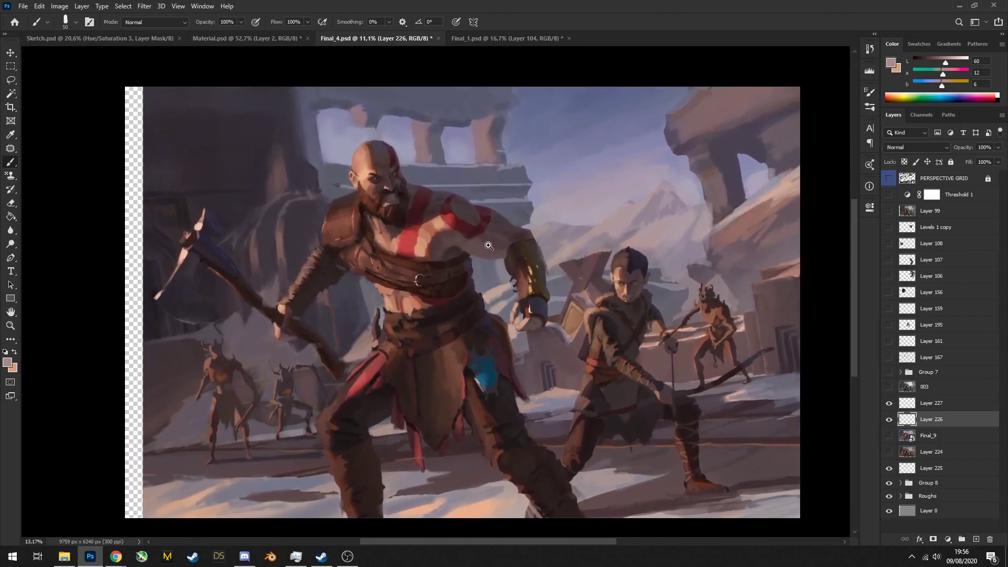
{"action": "scroll", "coordinate": [476, 237], "scroll_direction": "down", "scroll_amount": 1}
{"action": "scroll", "coordinate": [456, 265], "scroll_direction": "up", "scroll_amount": 3}
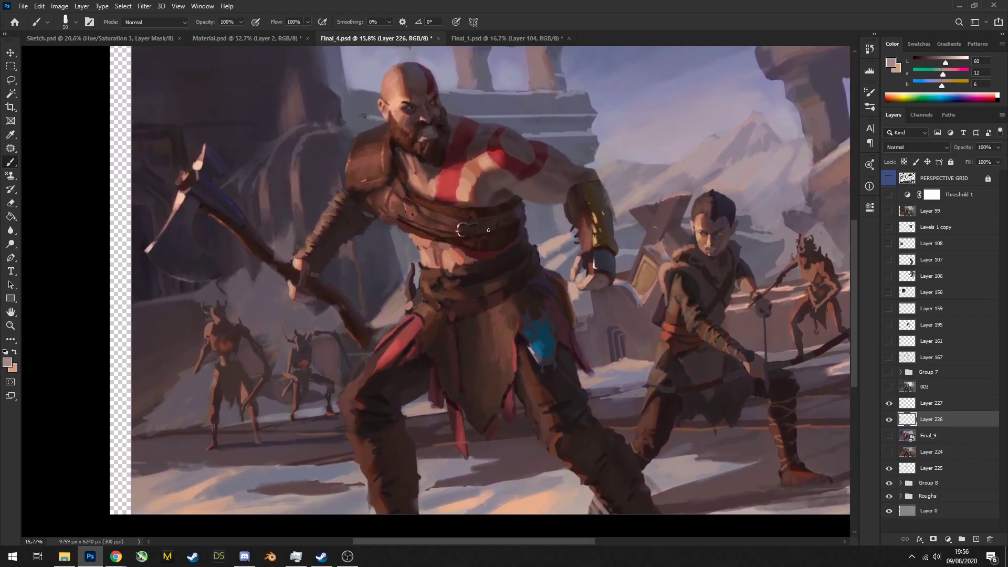
{"action": "left_click", "coordinate": [889, 435]}
{"action": "left_click", "coordinate": [888, 436]}
{"action": "left_click", "coordinate": [889, 436]}
{"action": "scroll", "coordinate": [493, 254], "scroll_direction": "up", "scroll_amount": 5}
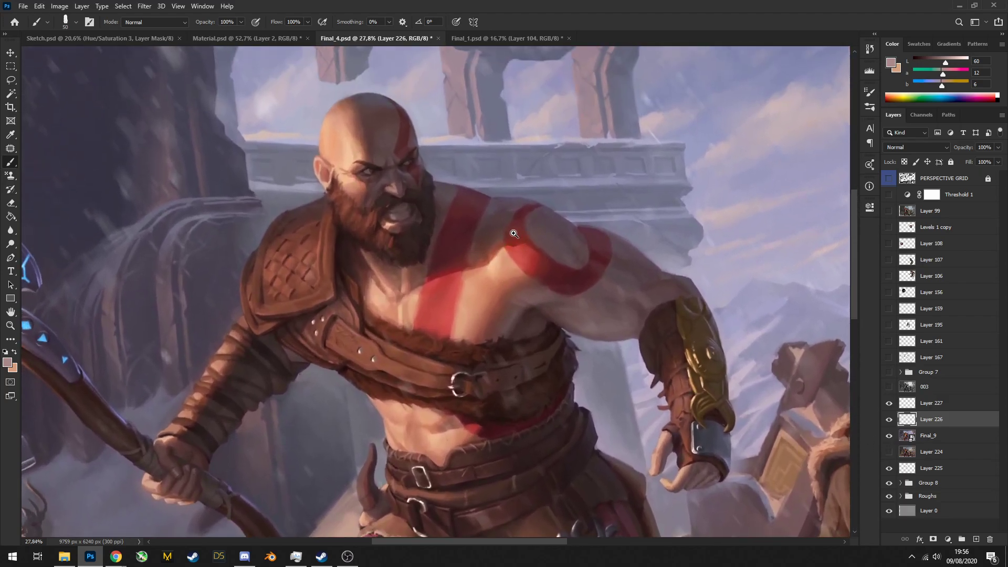
Add a new layer above Layer 226, choose a soft round brush and sample the chest's warm skin tone
{"action": "left_click_drag", "start_coordinate": [514, 233], "coordinate": [542, 237]}
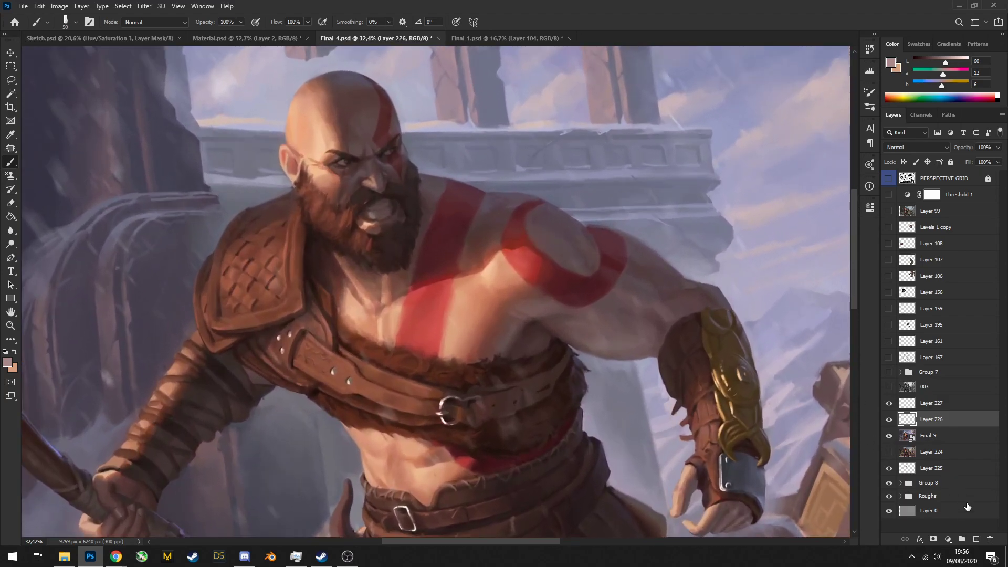
{"action": "left_click", "coordinate": [975, 539]}
{"action": "scroll", "coordinate": [511, 292], "scroll_direction": "up", "scroll_amount": 2}
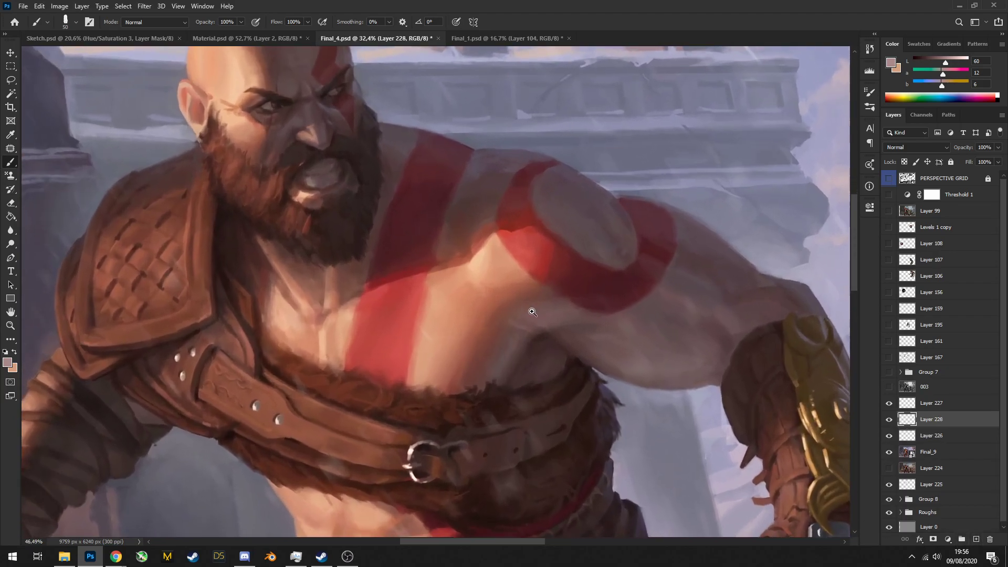
{"action": "left_click", "coordinate": [482, 315], "text": "alt"}
{"action": "right_click", "coordinate": [515, 315]}
{"action": "double_click", "coordinate": [540, 389]}
{"action": "left_click", "coordinate": [463, 327], "text": "alt"}
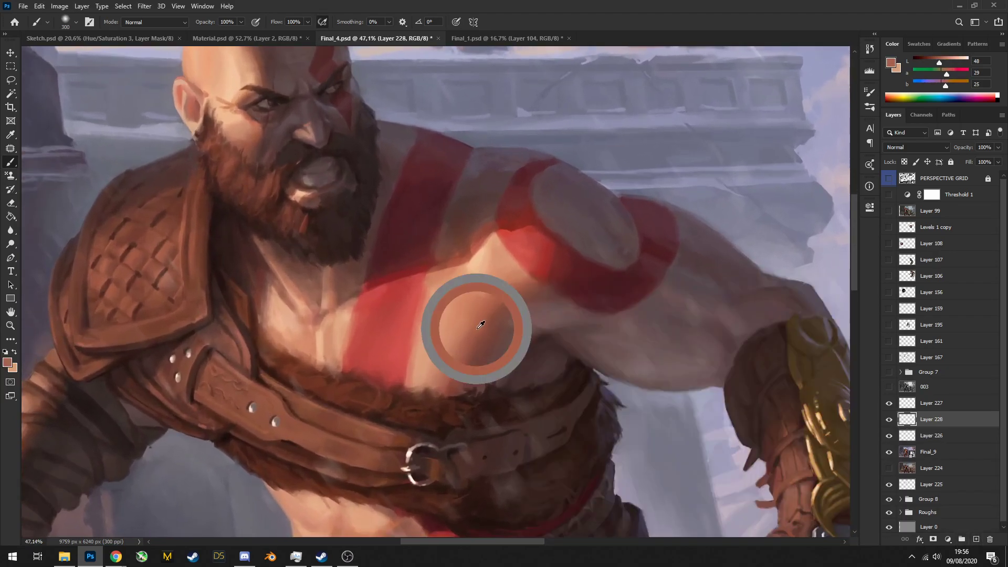
Blend the chest's light and shadow with soft strokes of sampled skin tones on Layer 228
{"action": "key", "text": "bracketright"}
{"action": "key", "text": "bracketright"}
{"action": "left_click", "coordinate": [462, 346], "text": "alt"}
{"action": "left_click_drag", "start_coordinate": [504, 294], "coordinate": [451, 363]}
{"action": "left_click", "coordinate": [458, 377], "text": "alt"}
{"action": "left_click", "coordinate": [496, 315], "text": "alt"}
{"action": "scroll", "coordinate": [520, 318], "scroll_direction": "down", "scroll_amount": 8}
{"action": "scroll", "coordinate": [543, 317], "scroll_direction": "up", "scroll_amount": 8}
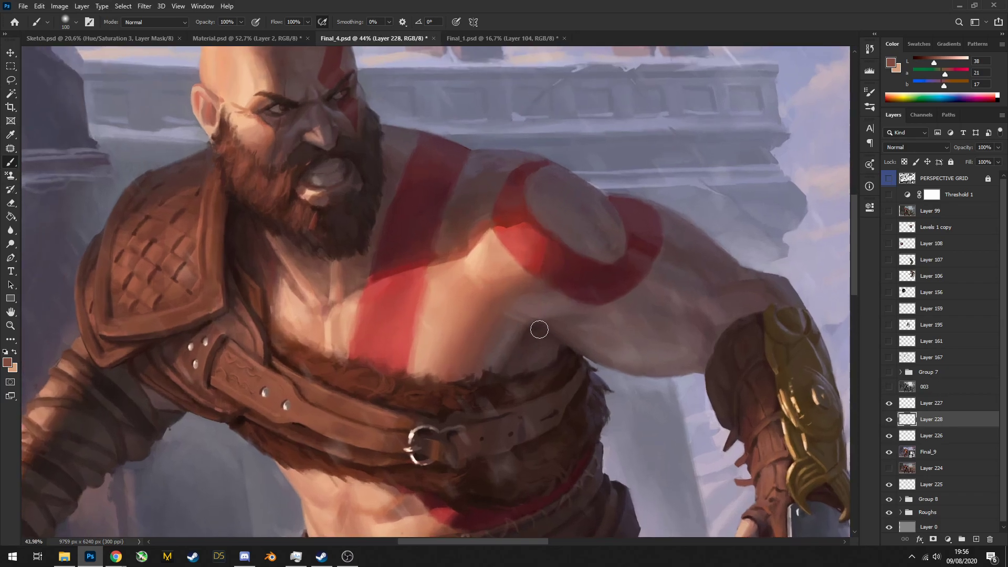
Sample the dark tone under the armpit and place the leo-av-tlou-part-ii-1920 image above Layer 228
{"action": "left_click", "coordinate": [539, 329], "text": "alt"}
{"action": "left_click", "coordinate": [64, 556]}
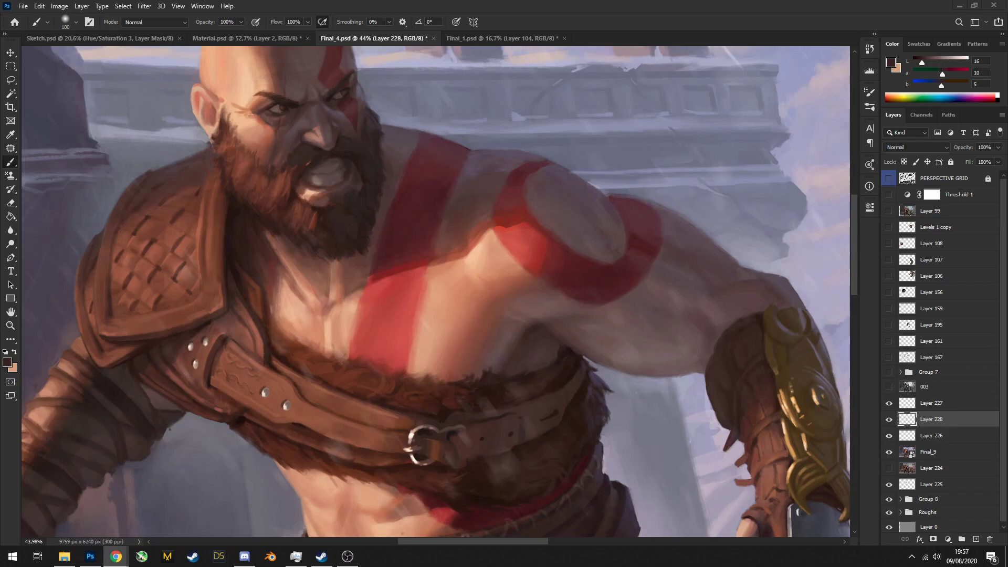
{"action": "left_click_drag", "start_coordinate": [436, 331], "coordinate": [461, 333]}
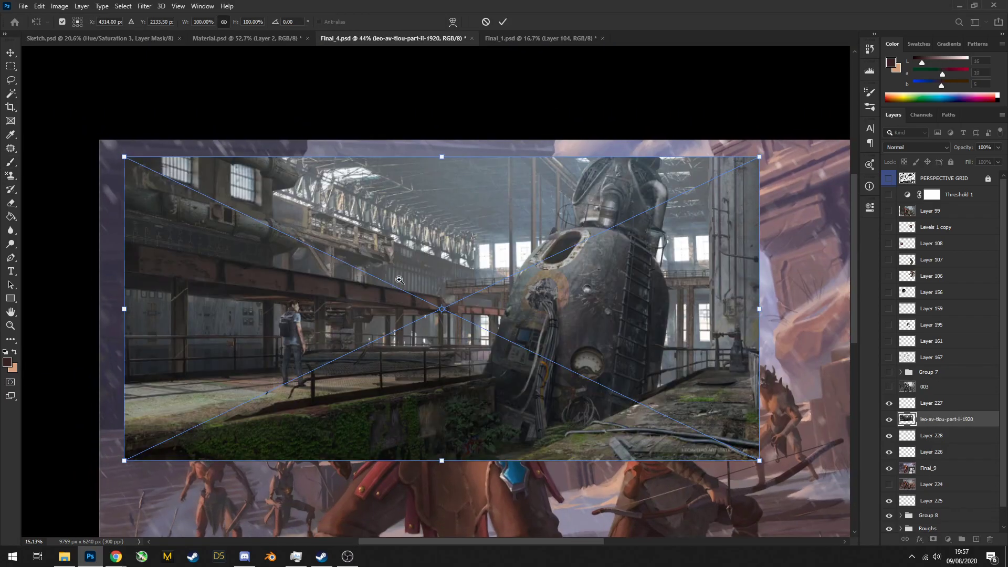
{"action": "key", "text": "Return"}
Transfer the leo-av-tlou-part-ii-1920 image from Final_4.psd into Material.psd as the top layer
{"action": "left_click", "coordinate": [927, 437]}
{"action": "scroll", "coordinate": [923, 420], "scroll_direction": "down", "scroll_amount": 1}
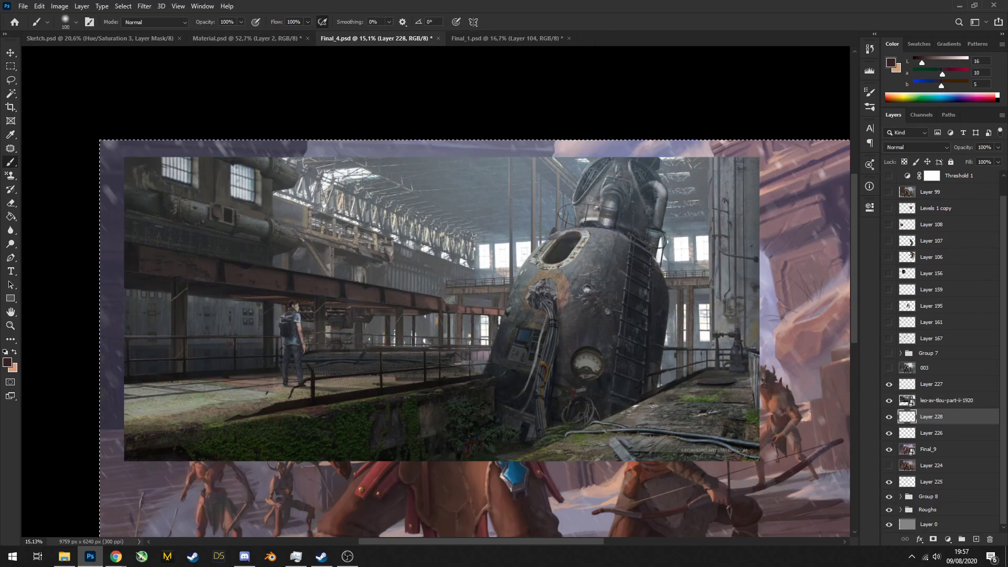
{"action": "left_click", "coordinate": [920, 401]}
{"action": "left_click_drag", "start_coordinate": [305, 152], "coordinate": [210, 80]}
{"action": "key", "text": "ctrl+Tab"}
{"action": "key", "text": "ctrl+Tab"}
{"action": "key", "text": "ctrl+Tab"}
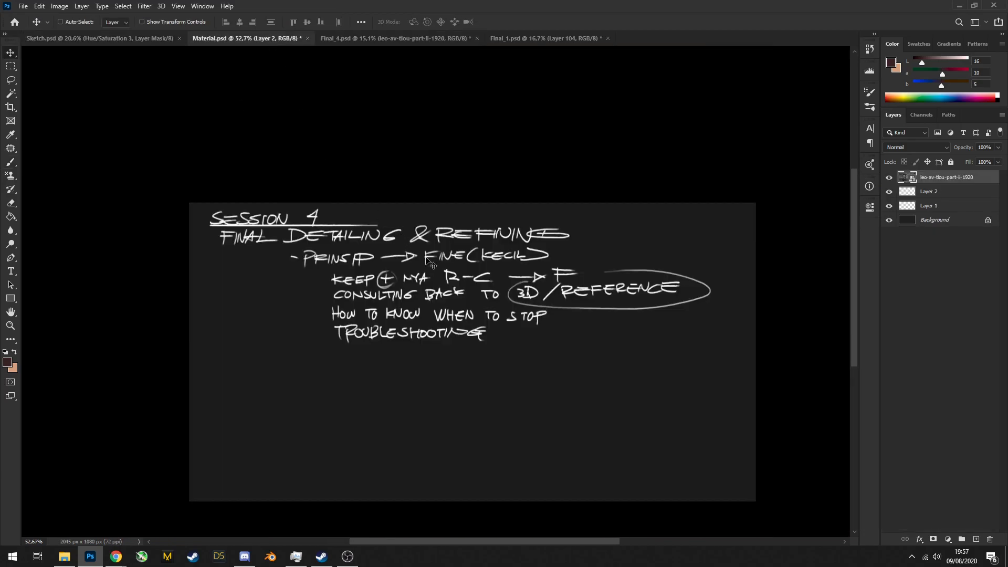
{"action": "left_click_drag", "start_coordinate": [430, 261], "coordinate": [383, 226]}
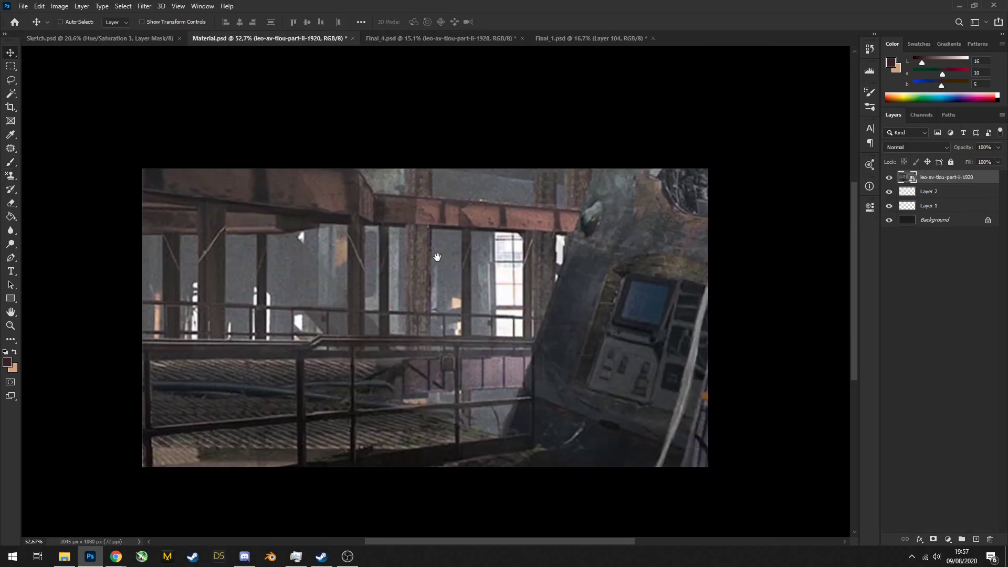
Scale the warehouse image down to fit inside the Material.psd canvas and hide the handwritten notes on Layer 2 and Layer 1
{"action": "key", "text": "ctrl+t"}
{"action": "key", "text": "ctrl+0"}
{"action": "left_click_drag", "start_coordinate": [157, 55], "coordinate": [389, 185]}
{"action": "left_click_drag", "start_coordinate": [490, 215], "coordinate": [570, 210]}
{"action": "key", "text": "Return"}
{"action": "left_click_drag", "start_coordinate": [890, 193], "coordinate": [889, 205]}
Paste the browser image of the horse rider and abandoned building into Material.psd and scale it down to fit the canvas
{"action": "left_click", "coordinate": [116, 556]}
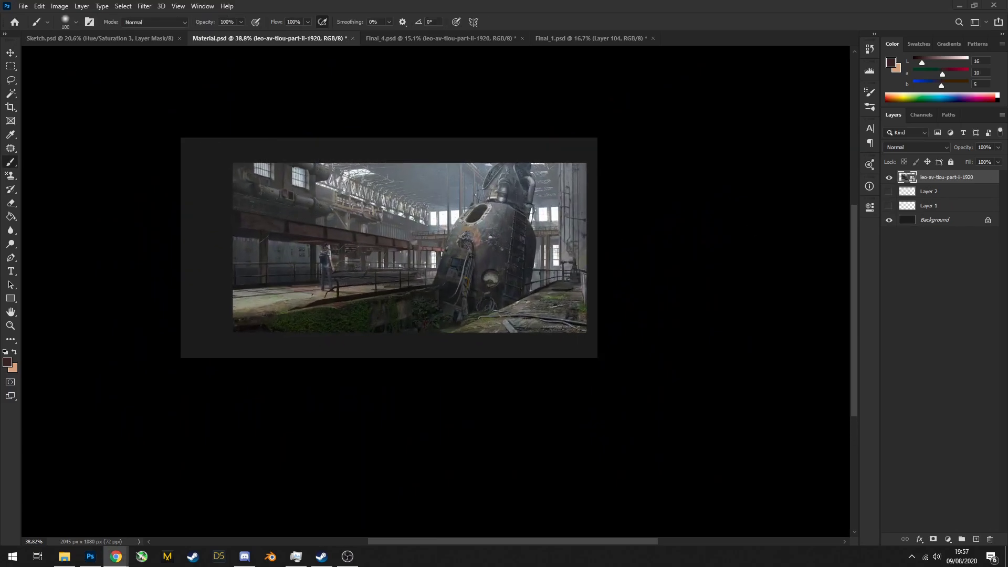
{"action": "key", "text": "ctrl+v"}
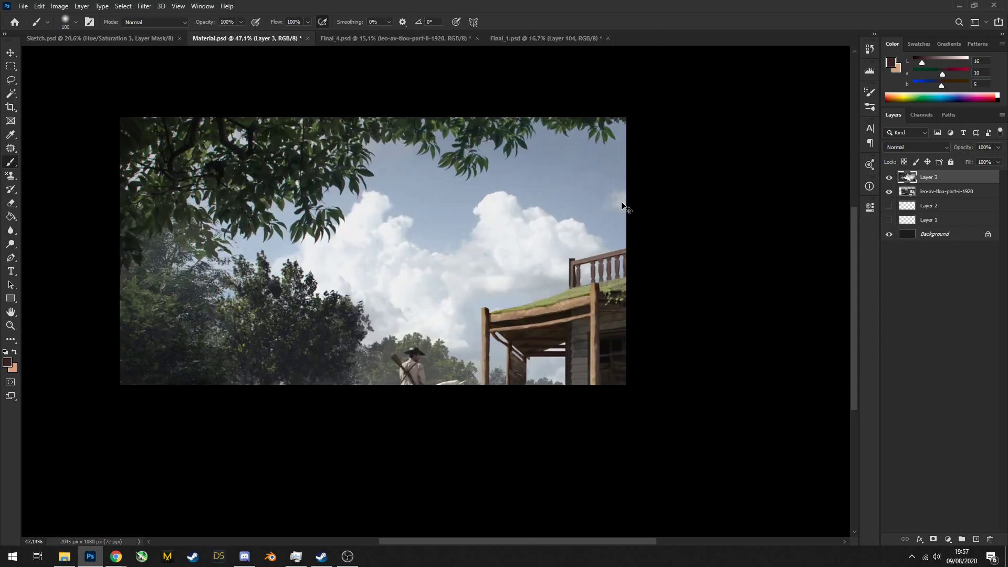
{"action": "key", "text": "ctrl+t"}
{"action": "left_click_drag", "start_coordinate": [152, 121], "coordinate": [328, 204]}
{"action": "left_click_drag", "start_coordinate": [566, 279], "coordinate": [412, 212]}
{"action": "key", "text": "Return"}
{"action": "left_click_drag", "start_coordinate": [351, 150], "coordinate": [615, 168]}
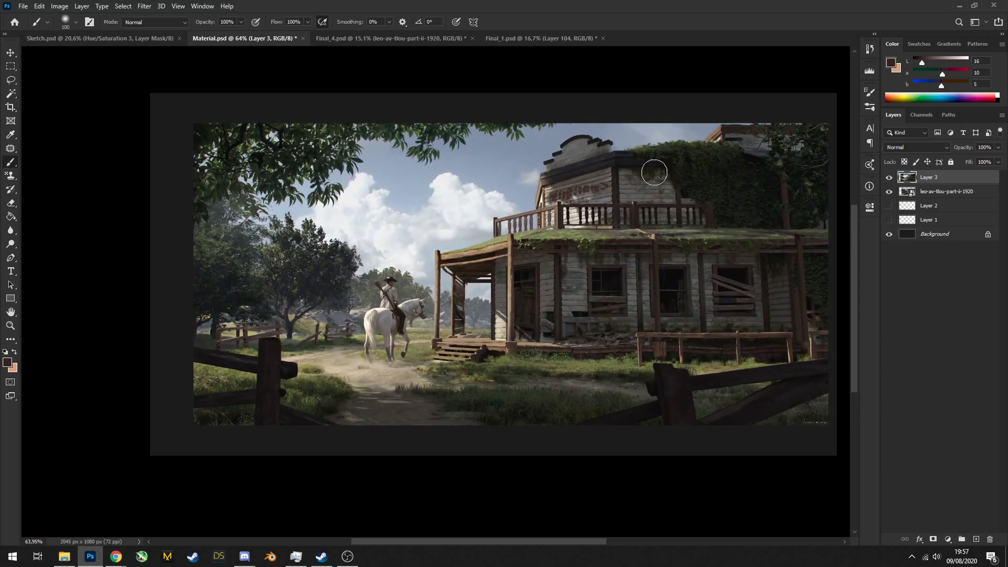
Hide the horse rider image and add a new layer directly above the leo-av-tlou-part-ii-1920 layer
{"action": "left_click", "coordinate": [888, 179]}
{"action": "left_click", "coordinate": [945, 191]}
{"action": "mouse_move", "coordinate": [556, 187]}
{"action": "left_mouse_down"}
{"action": "mouse_move", "coordinate": [659, 188]}
{"action": "mouse_move", "coordinate": [640, 169]}
{"action": "mouse_move", "coordinate": [631, 209]}
{"action": "mouse_move", "coordinate": [609, 226]}
{"action": "left_mouse_up"}
{"action": "left_click", "coordinate": [594, 247]}
{"action": "key", "text": "Escape"}
{"action": "left_click", "coordinate": [976, 539]}
Soften the ivy wall below the walkway with soft strokes of dark greens sampled from its leaves on Layer 4
{"action": "mouse_move", "coordinate": [462, 240]}
{"action": "left_mouse_down"}
{"action": "mouse_move", "coordinate": [461, 305]}
{"action": "mouse_move", "coordinate": [429, 313]}
{"action": "left_mouse_up"}
{"action": "left_click", "coordinate": [451, 297], "text": "alt"}
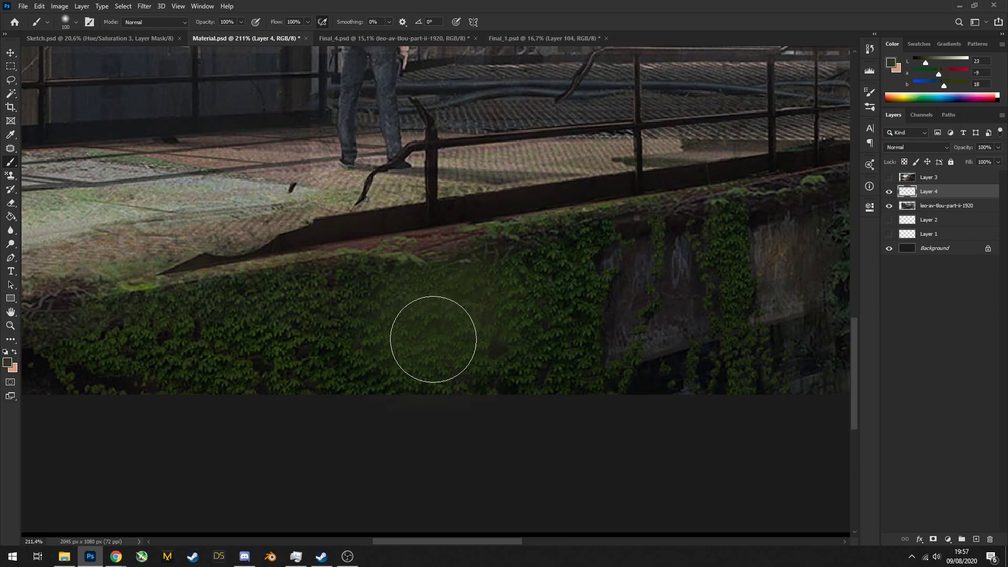
{"action": "left_click", "coordinate": [513, 274], "text": "alt"}
{"action": "scroll", "coordinate": [471, 315], "scroll_direction": "down", "scroll_amount": 3}
{"action": "left_click", "coordinate": [518, 284], "text": "alt"}
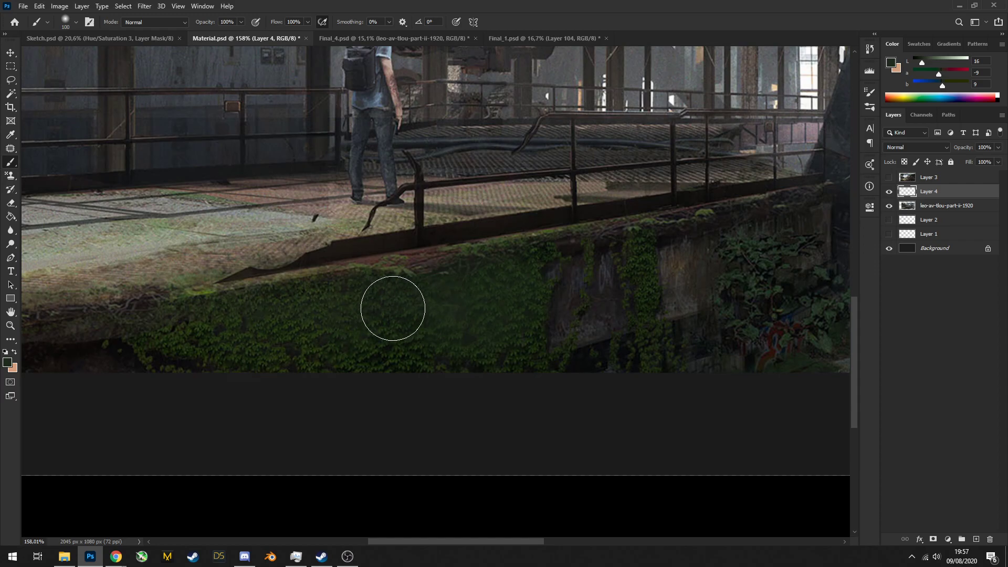
{"action": "scroll", "coordinate": [559, 303], "scroll_direction": "down", "scroll_amount": 5}
{"action": "scroll", "coordinate": [540, 293], "scroll_direction": "up", "scroll_amount": 4}
{"action": "left_click", "coordinate": [528, 333], "text": "alt"}
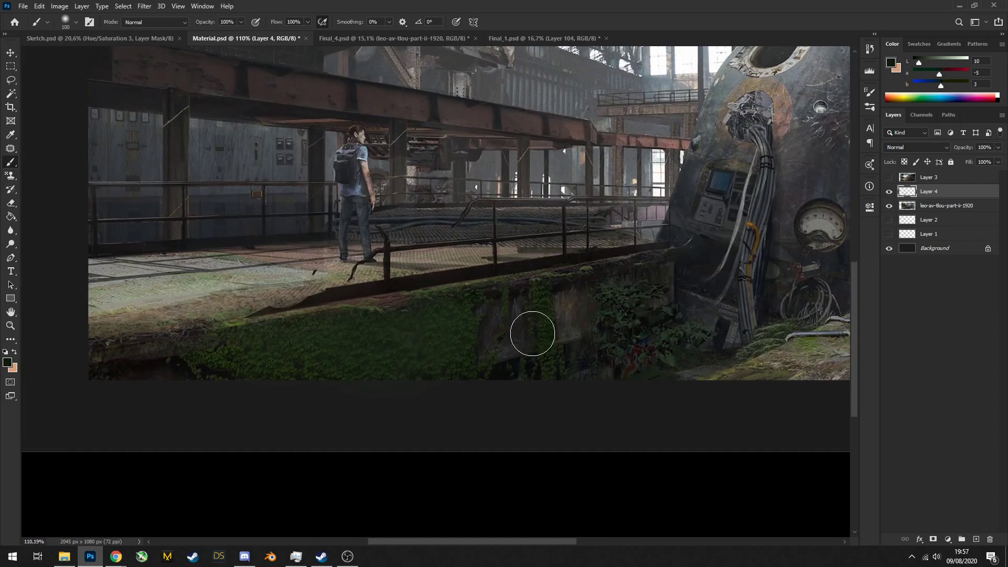
{"action": "left_click_drag", "start_coordinate": [529, 333], "coordinate": [336, 411]}
Examine the cable socket, gauge and surface details of the large metal capsule in the warehouse image
{"action": "scroll", "coordinate": [581, 261], "scroll_direction": "up", "scroll_amount": 3}
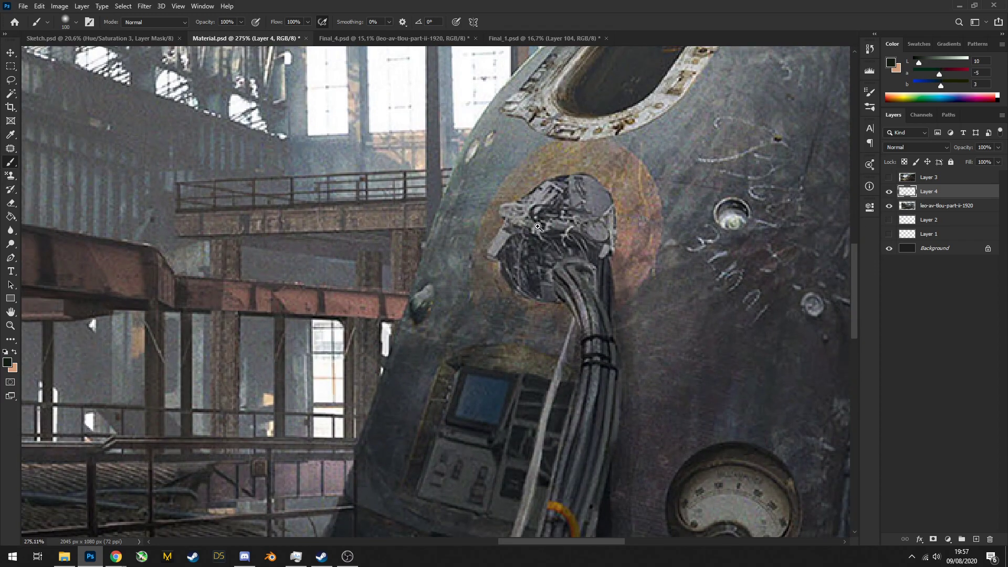
{"action": "scroll", "coordinate": [581, 262], "scroll_direction": "down", "scroll_amount": 3}
{"action": "left_click_drag", "start_coordinate": [581, 262], "coordinate": [368, 236]}
{"action": "scroll", "coordinate": [575, 260], "scroll_direction": "up", "scroll_amount": 1}
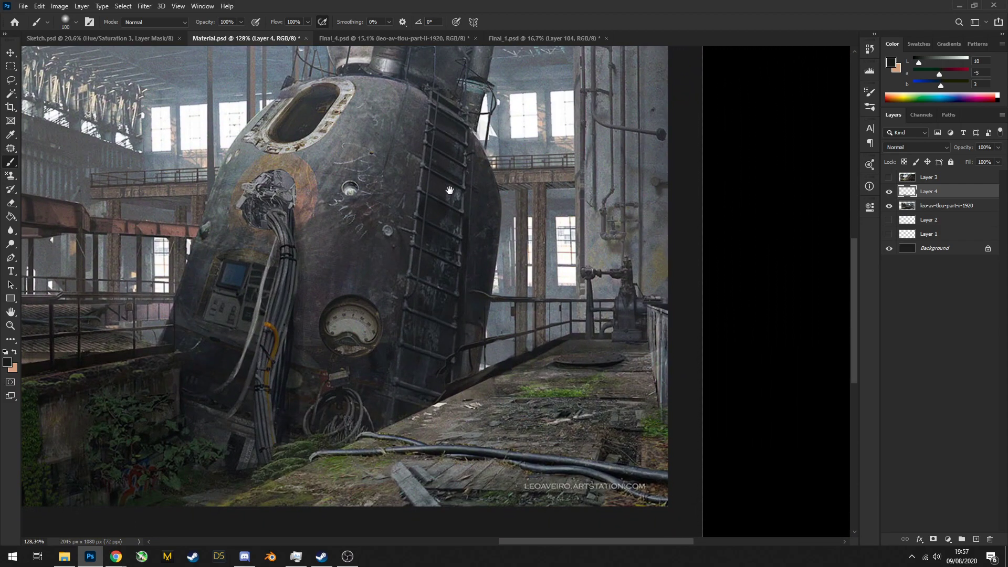
Review the full warehouse image and delete Layer 4 with its soft ivy strokes
{"action": "left_click_drag", "start_coordinate": [450, 190], "coordinate": [599, 227]}
{"action": "left_click_drag", "start_coordinate": [596, 243], "coordinate": [481, 240]}
{"action": "left_click_drag", "start_coordinate": [481, 240], "coordinate": [510, 254]}
{"action": "left_click_drag", "start_coordinate": [510, 254], "coordinate": [542, 258]}
{"action": "left_click_drag", "start_coordinate": [476, 265], "coordinate": [505, 274]}
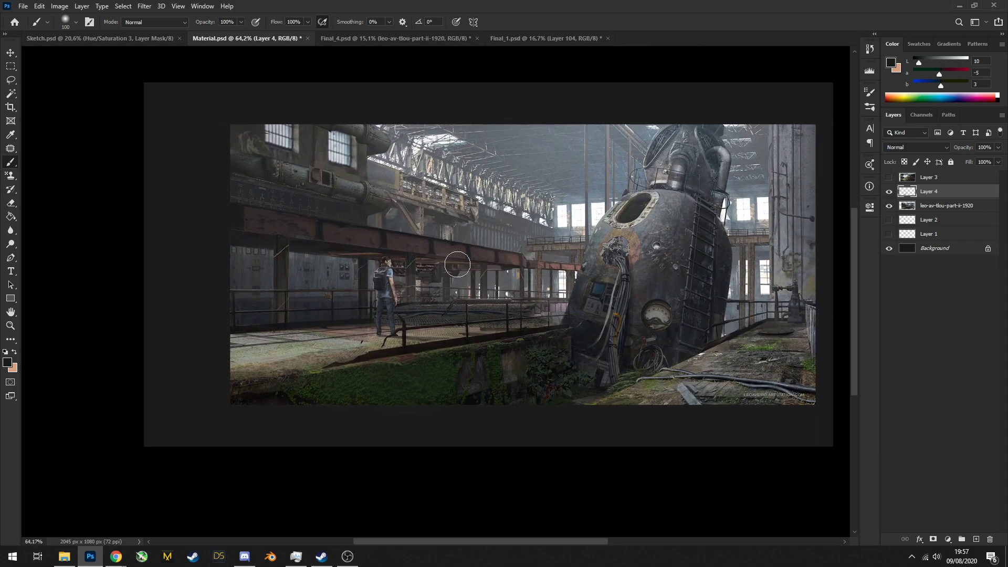
{"action": "mouse_move", "coordinate": [480, 230]}
{"action": "left_mouse_down"}
{"action": "mouse_move", "coordinate": [498, 241]}
{"action": "mouse_move", "coordinate": [443, 243]}
{"action": "mouse_move", "coordinate": [427, 260]}
{"action": "mouse_move", "coordinate": [378, 265]}
{"action": "mouse_move", "coordinate": [467, 271]}
{"action": "left_mouse_up"}
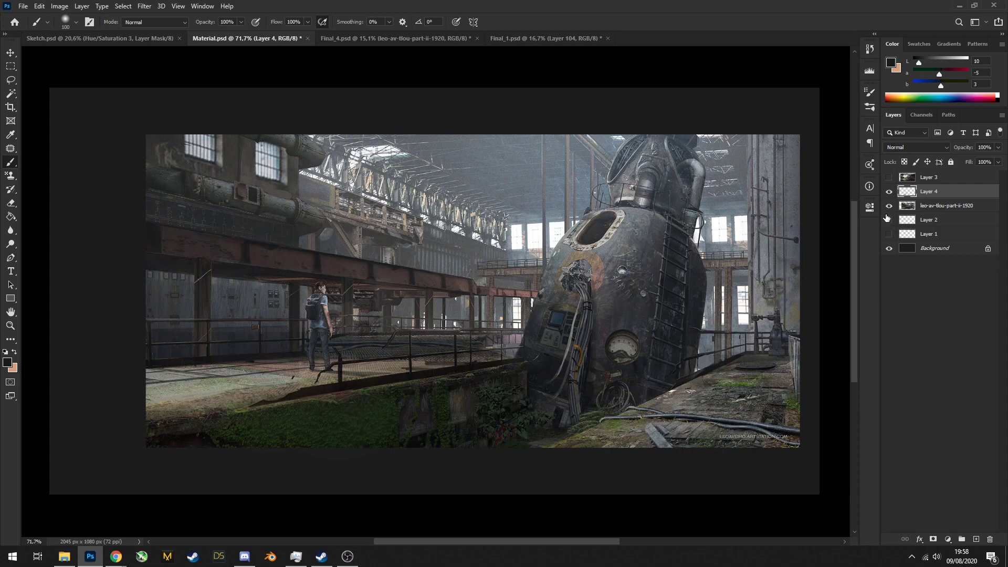
{"action": "key", "text": "Delete"}
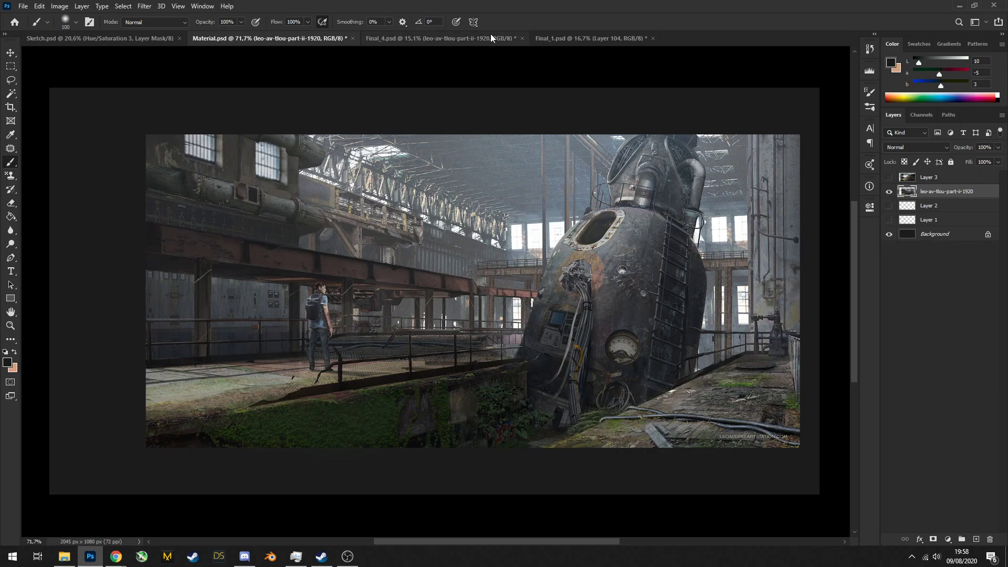
Return to Final_4.psd and hide the leo-av-tlou-part-ii-1920 layer covering the painting
{"action": "left_click", "coordinate": [553, 40]}
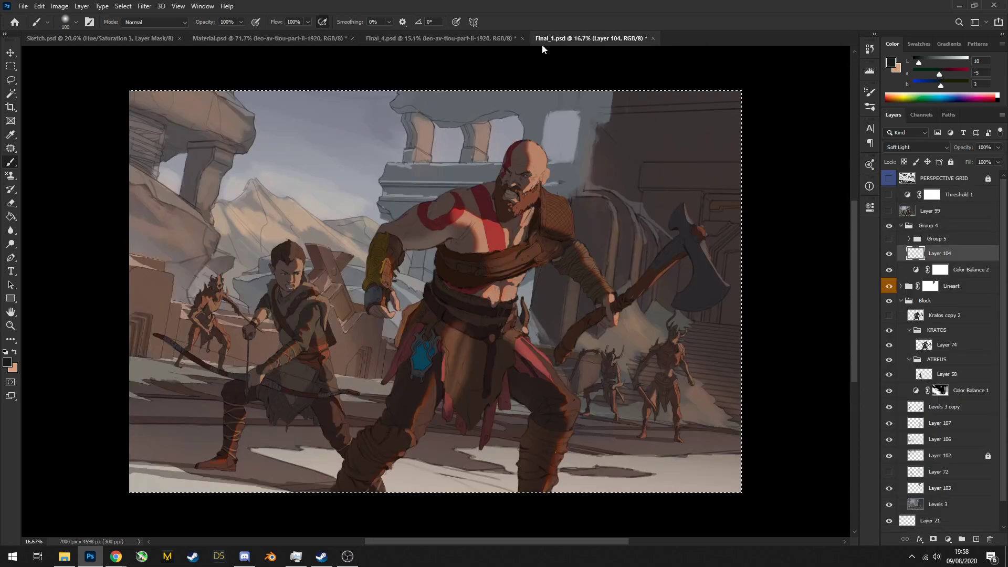
{"action": "left_click", "coordinate": [492, 36]}
{"action": "left_click", "coordinate": [888, 422]}
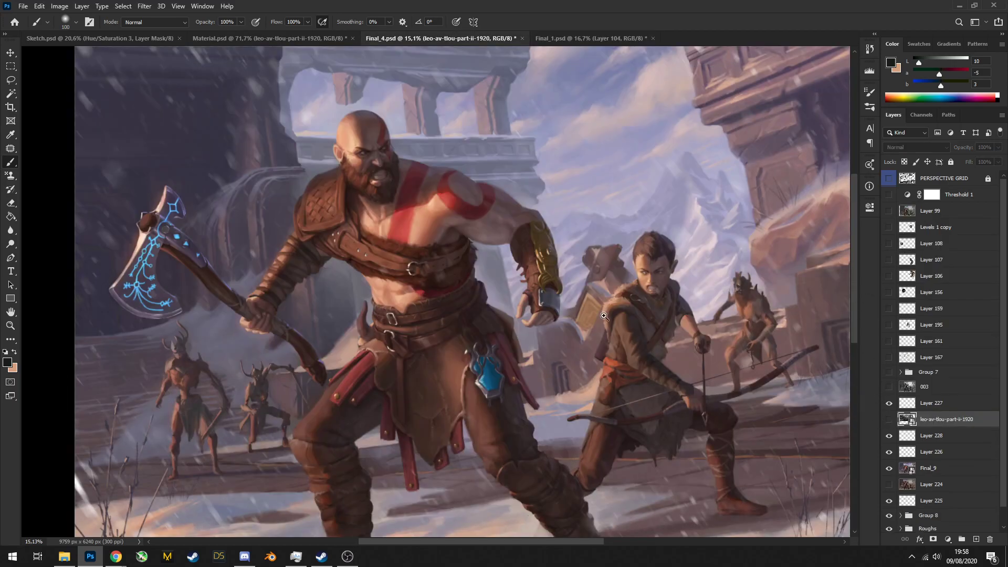
Add a new layer above leo-av-tlou-part-ii-1920, reset the colours to black and white, and choose the 77 px brush preset
{"action": "scroll", "coordinate": [386, 233], "scroll_direction": "up", "scroll_amount": 6}
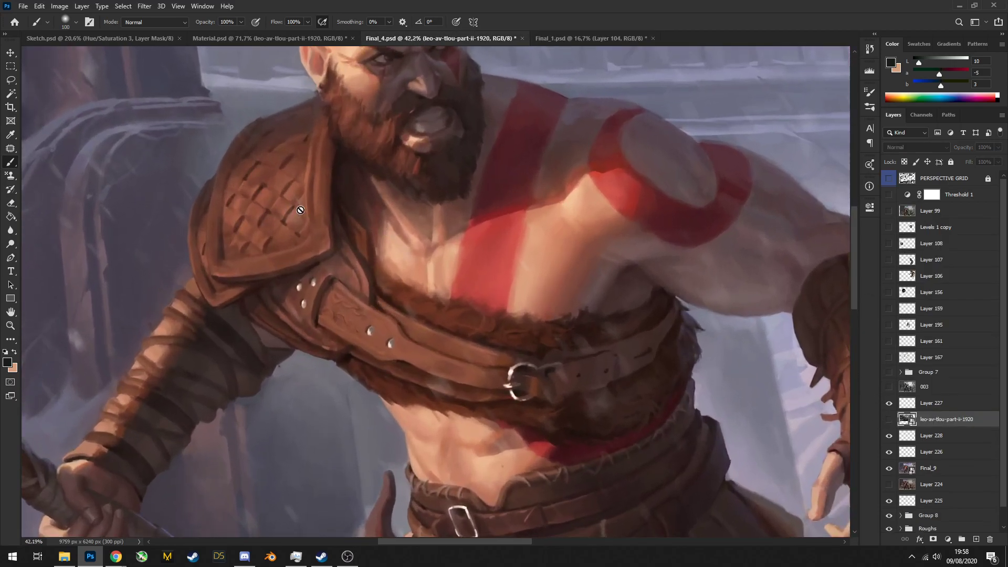
{"action": "scroll", "coordinate": [587, 295], "scroll_direction": "up", "scroll_amount": 2}
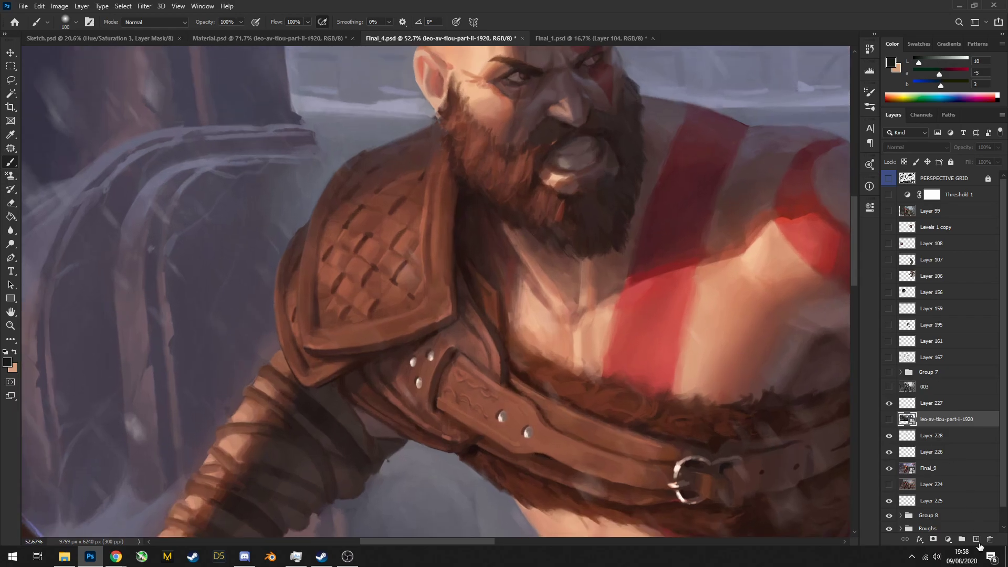
{"action": "key", "text": "ctrl+shift+alt+n"}
{"action": "key", "text": "d"}
{"action": "right_click", "coordinate": [388, 254]}
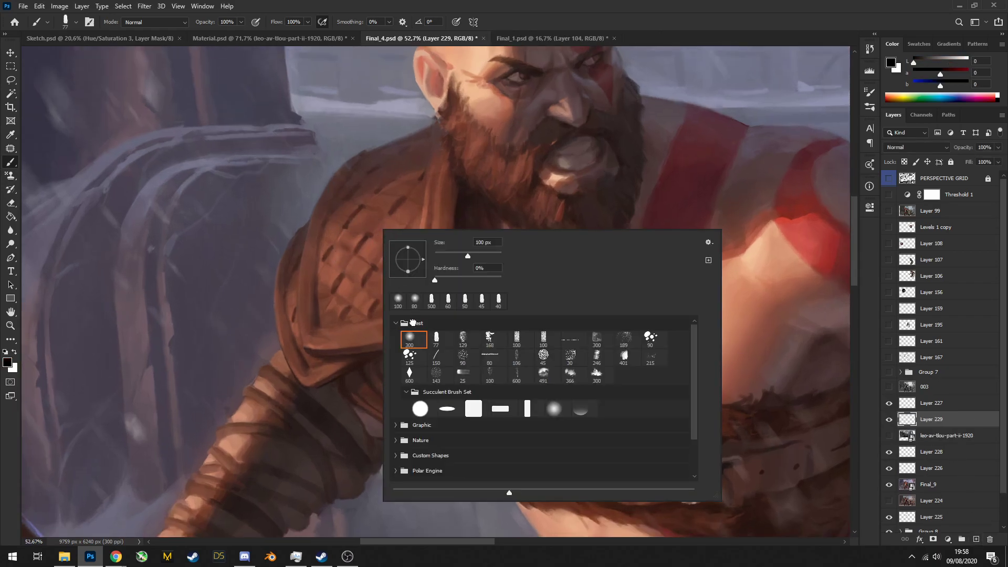
{"action": "double_click", "coordinate": [436, 339]}
Deepen the grooves of the woven pattern on Kratos's leather shoulder pad using a 10 px brush and sampled dark brown
{"action": "scroll", "coordinate": [336, 289], "scroll_direction": "up", "scroll_amount": 2}
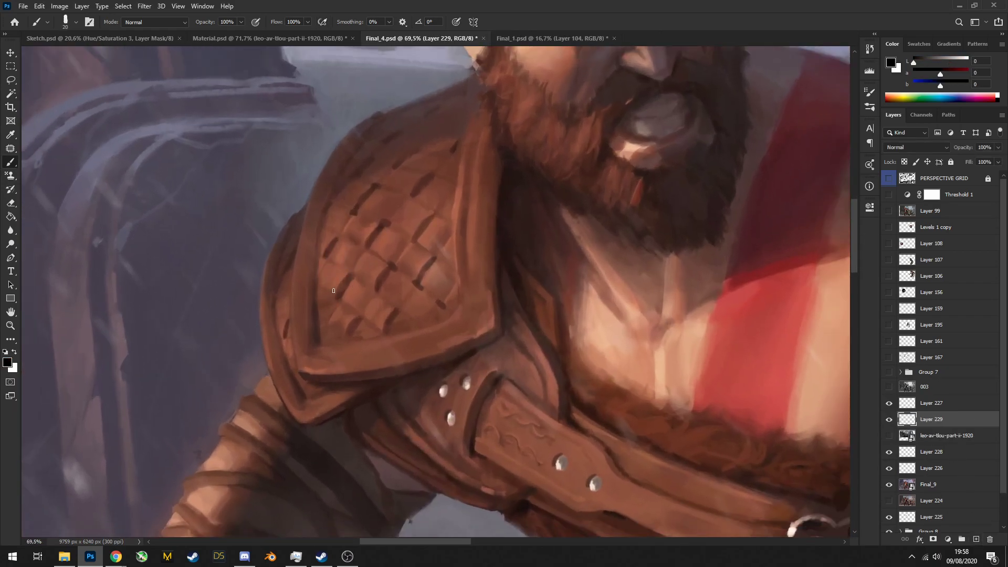
{"action": "key", "text": "bracketleft"}
{"action": "key", "text": "x"}
{"action": "left_click", "coordinate": [330, 298], "text": "alt"}
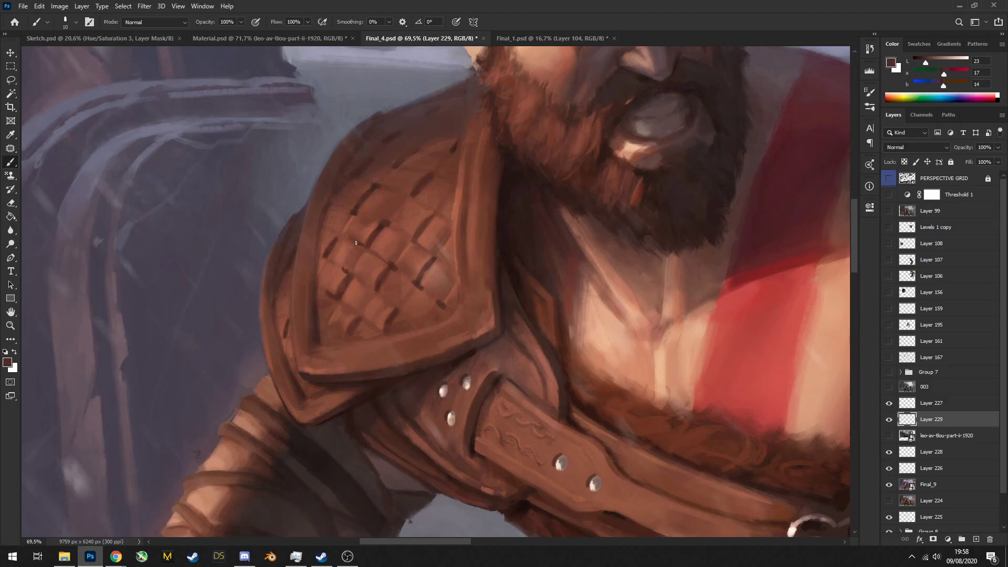
Examine the shoulder pad's weave and edges close up and against the whole composition
{"action": "scroll", "coordinate": [411, 225], "scroll_direction": "down", "scroll_amount": 5}
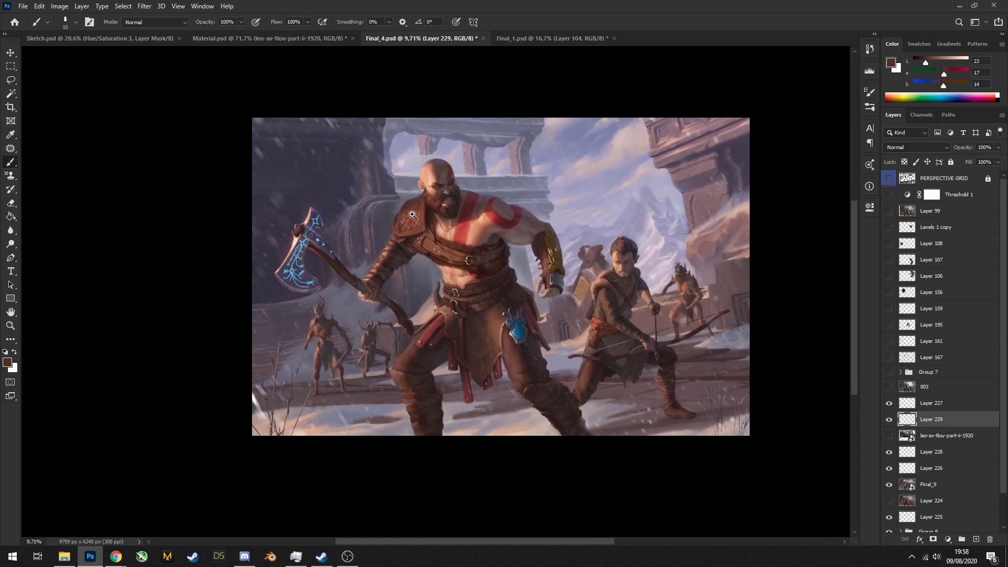
{"action": "scroll", "coordinate": [378, 239], "scroll_direction": "up", "scroll_amount": 4}
{"action": "key", "text": "e"}
{"action": "scroll", "coordinate": [389, 236], "scroll_direction": "down", "scroll_amount": 4}
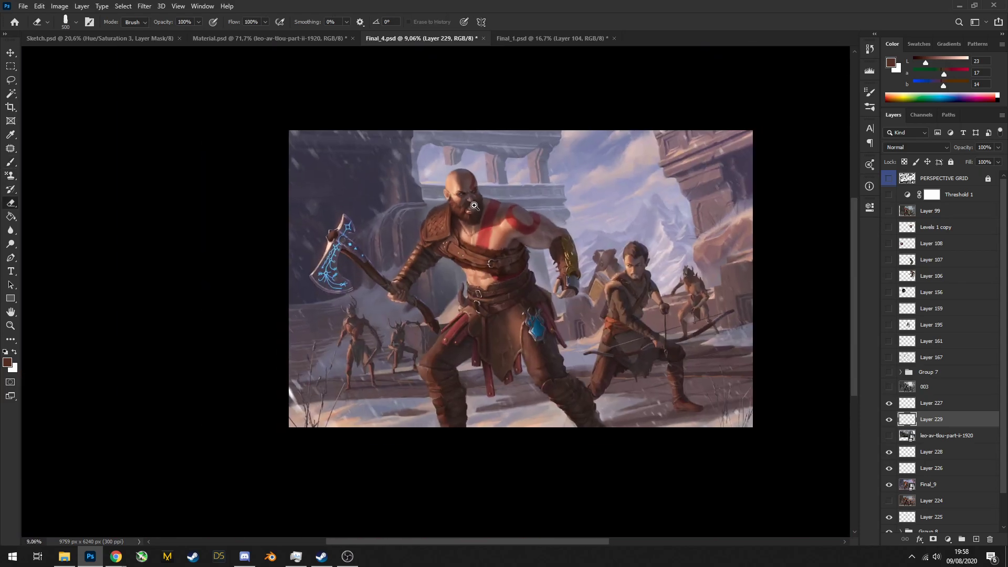
{"action": "scroll", "coordinate": [467, 197], "scroll_direction": "up", "scroll_amount": 2}
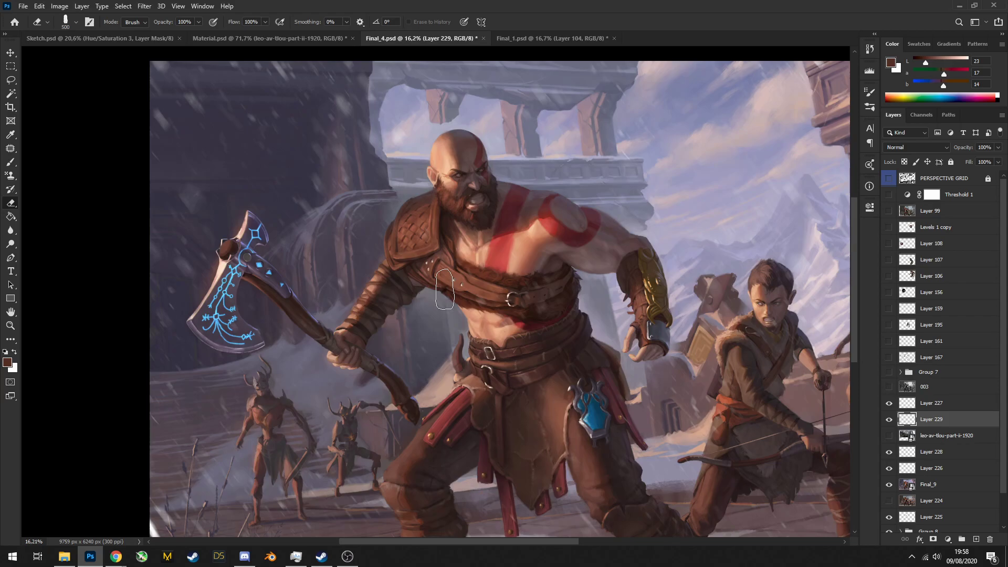
{"action": "left_click_drag", "start_coordinate": [423, 187], "coordinate": [430, 219]}
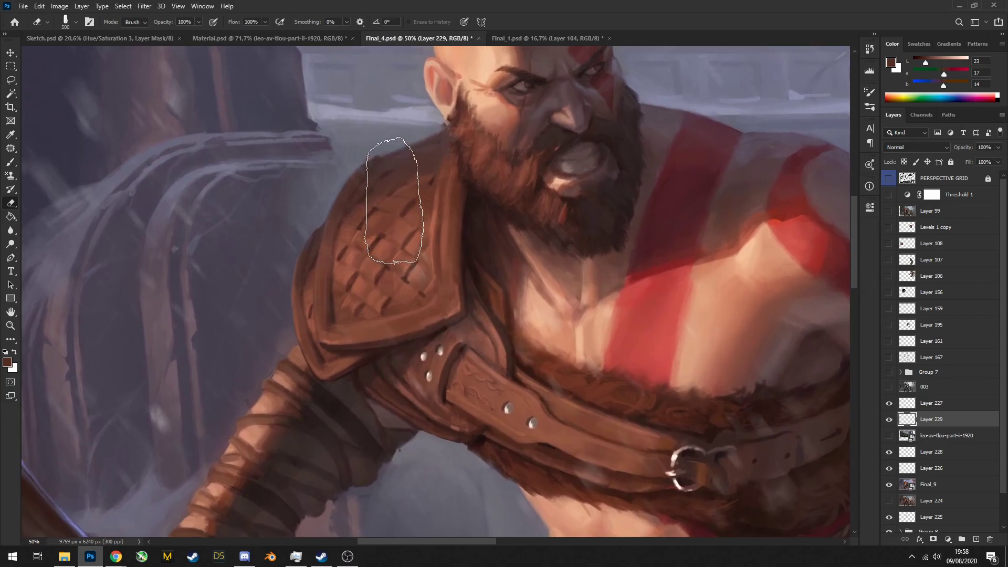
{"action": "mouse_move", "coordinate": [403, 173]}
{"action": "left_mouse_down"}
{"action": "mouse_move", "coordinate": [389, 173]}
{"action": "mouse_move", "coordinate": [397, 184]}
{"action": "left_mouse_up"}
{"action": "left_click_drag", "start_coordinate": [399, 186], "coordinate": [367, 192]}
{"action": "left_click_drag", "start_coordinate": [426, 133], "coordinate": [426, 135]}
{"action": "left_click_drag", "start_coordinate": [413, 213], "coordinate": [425, 214]}
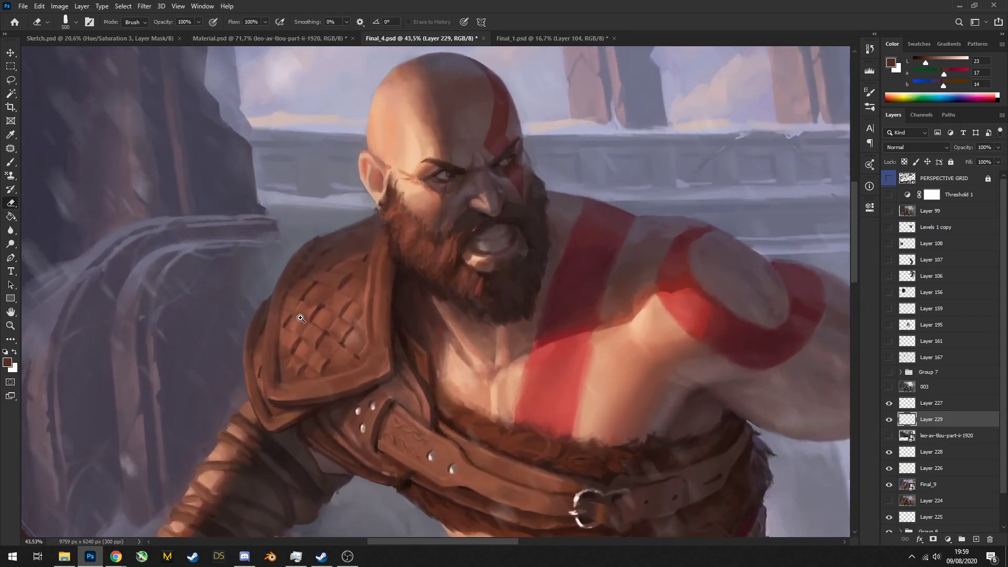
{"action": "left_click_drag", "start_coordinate": [323, 301], "coordinate": [322, 307]}
Sharpen the shoulder pad's dark edges and lower rim with fine strokes of dark browns sampled from its shadows
{"action": "key", "text": "b"}
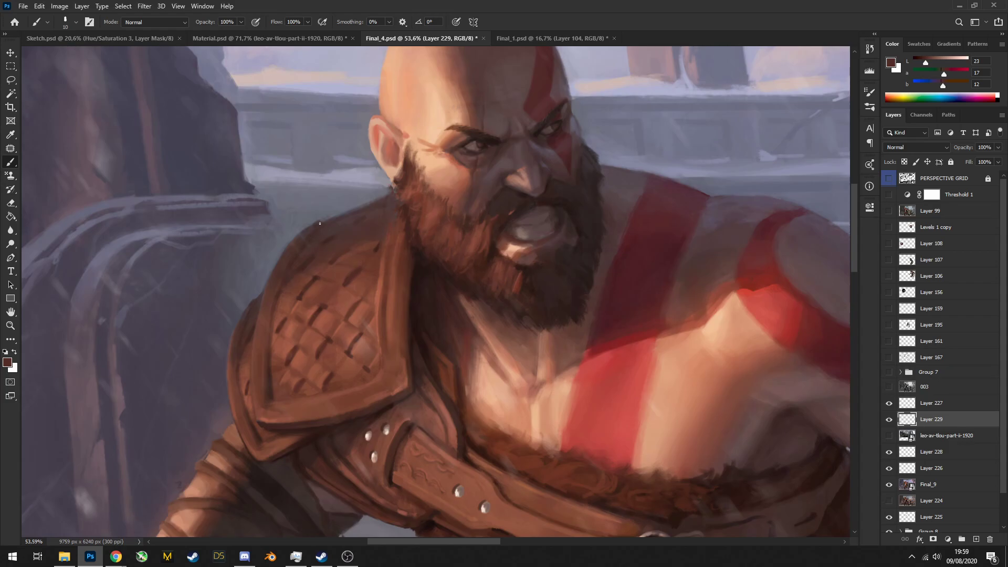
{"action": "left_click", "coordinate": [388, 404], "text": "alt"}
{"action": "left_click_drag", "start_coordinate": [395, 401], "coordinate": [528, 313]}
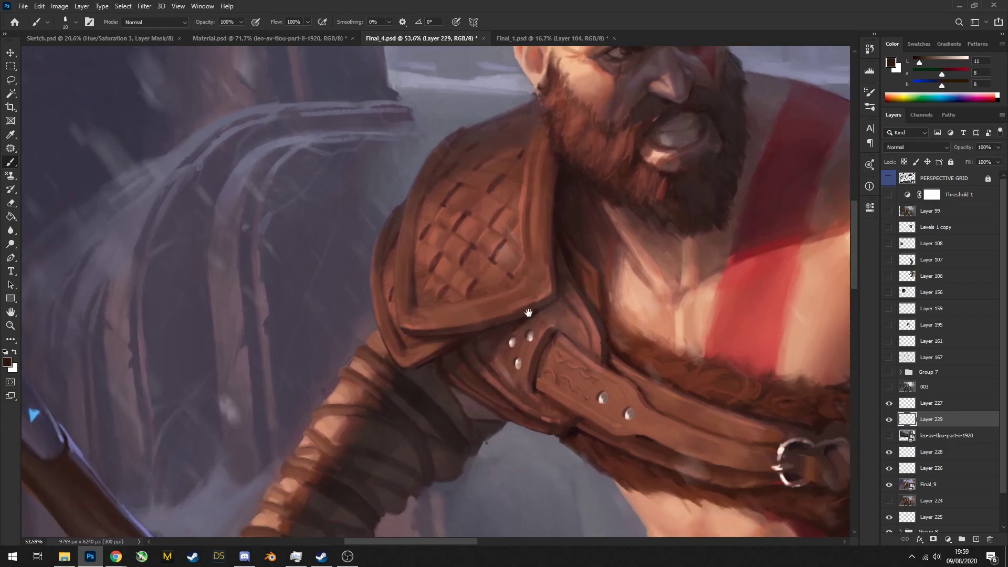
{"action": "scroll", "coordinate": [437, 356], "scroll_direction": "down", "scroll_amount": 5}
{"action": "scroll", "coordinate": [438, 354], "scroll_direction": "up", "scroll_amount": 5}
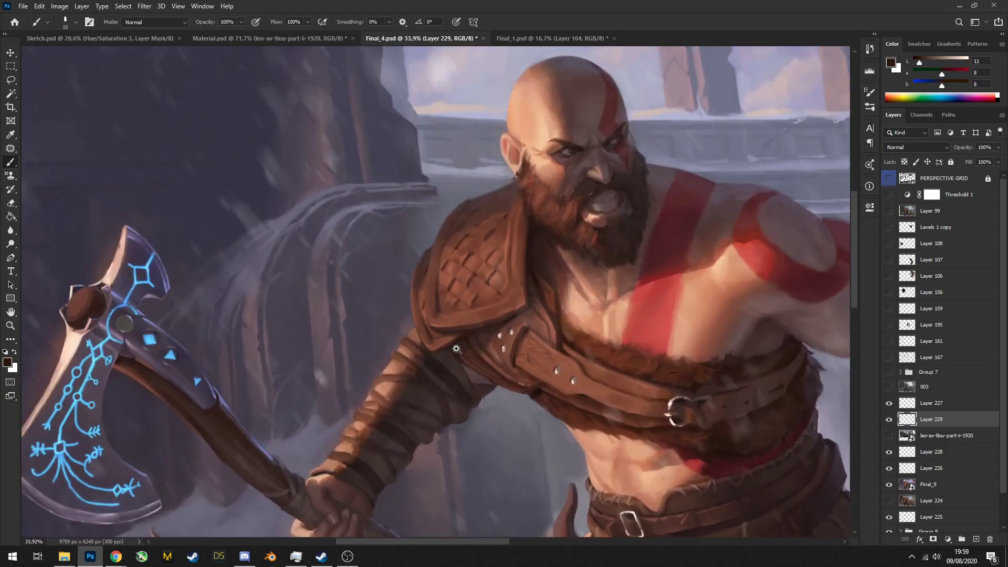
{"action": "left_click", "coordinate": [441, 352], "text": "alt"}
{"action": "scroll", "coordinate": [441, 352], "scroll_direction": "up", "scroll_amount": 3}
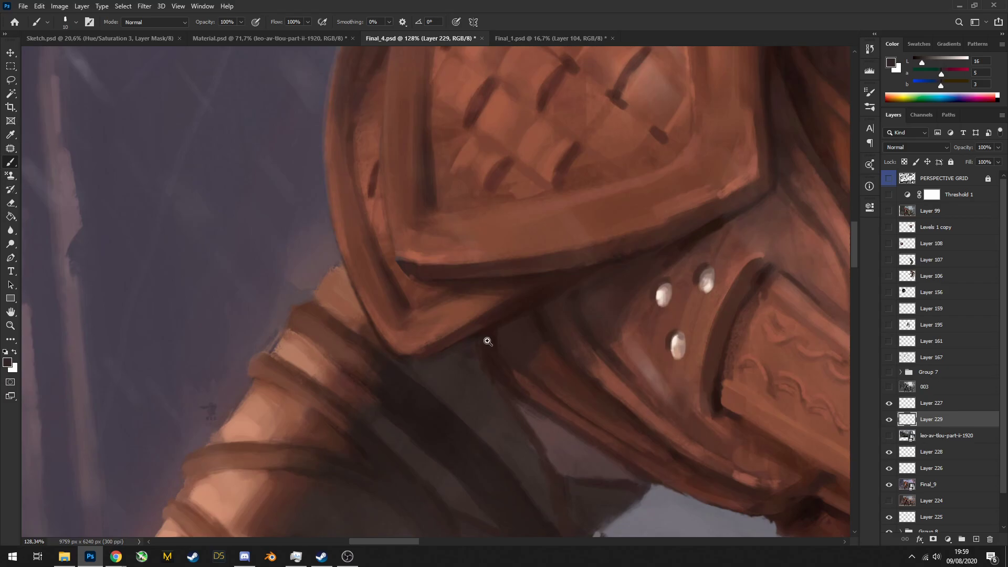
{"action": "scroll", "coordinate": [483, 343], "scroll_direction": "down", "scroll_amount": 4}
{"action": "scroll", "coordinate": [453, 320], "scroll_direction": "up", "scroll_amount": 1}
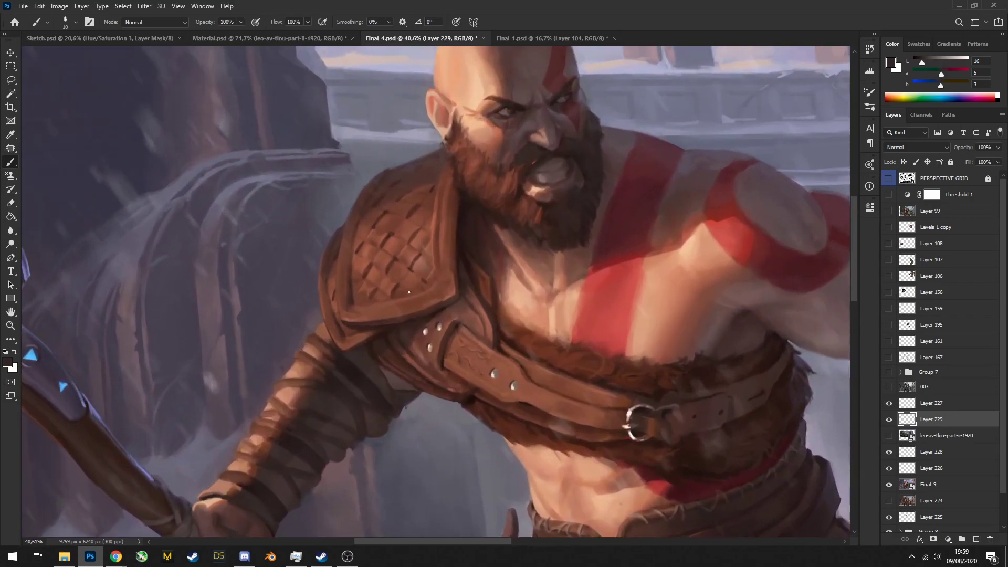
{"action": "scroll", "coordinate": [362, 354], "scroll_direction": "up", "scroll_amount": 4}
{"action": "left_click", "coordinate": [382, 329], "text": "alt"}
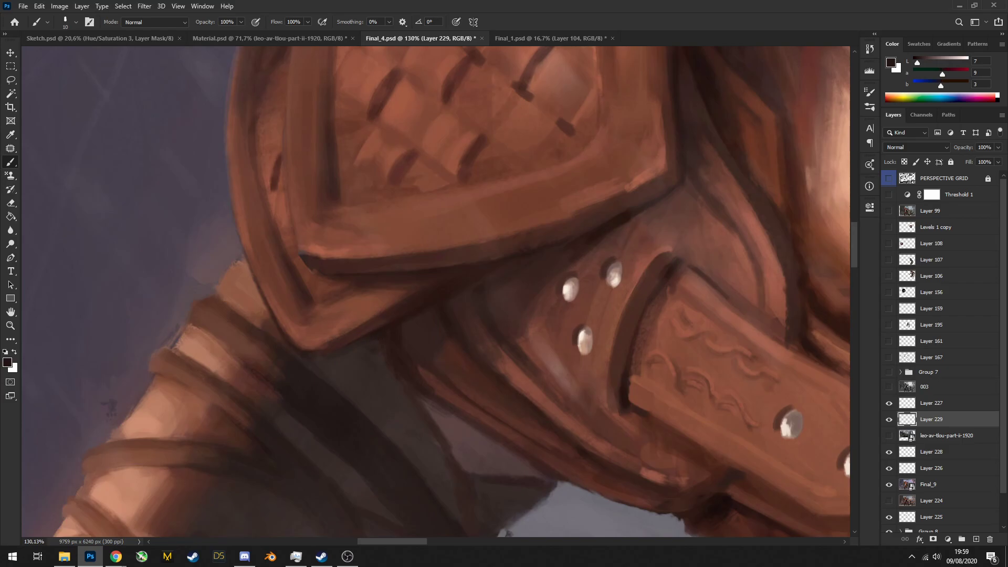
Paste the browser image of the helmeted woman on the dock into Final_4.psd and enlarge it to about 375%
{"action": "key", "text": "alt+Tab"}
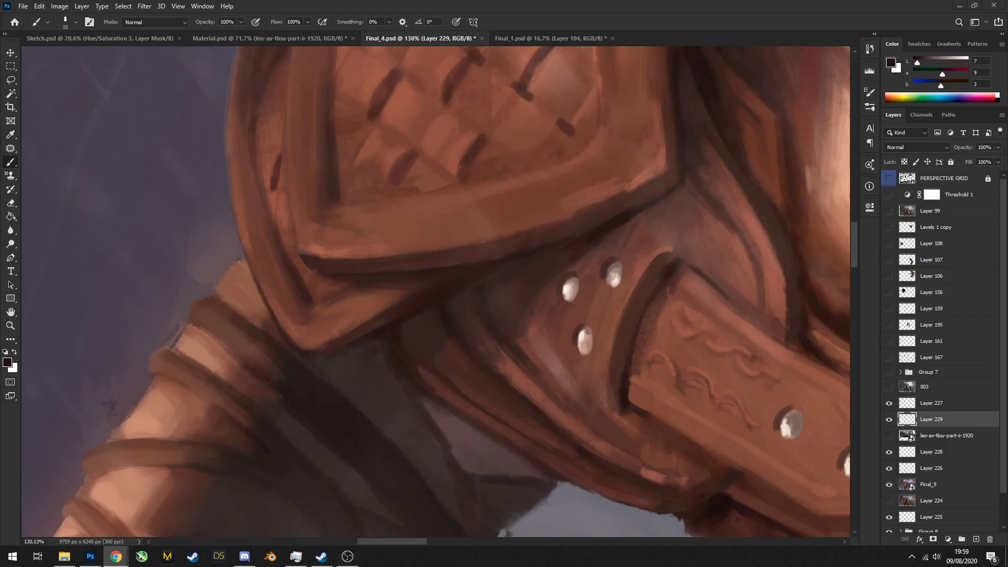
{"action": "scroll", "coordinate": [518, 188], "scroll_direction": "down", "scroll_amount": 8}
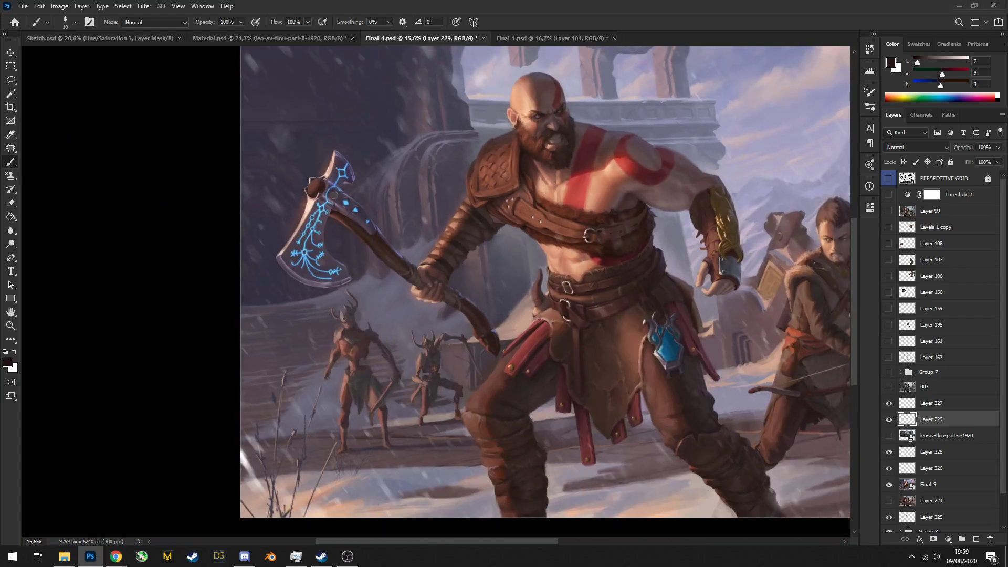
{"action": "key", "text": "ctrl+v"}
{"action": "scroll", "coordinate": [633, 247], "scroll_direction": "down", "scroll_amount": 3}
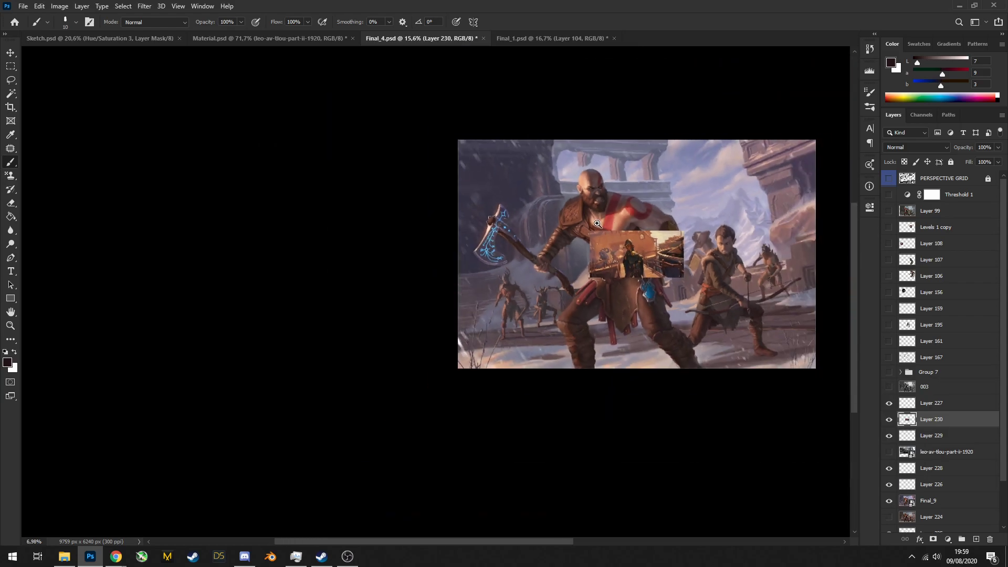
{"action": "key", "text": "ctrl+t"}
{"action": "left_click_drag", "start_coordinate": [692, 277], "coordinate": [821, 341]}
{"action": "key", "text": "Return"}
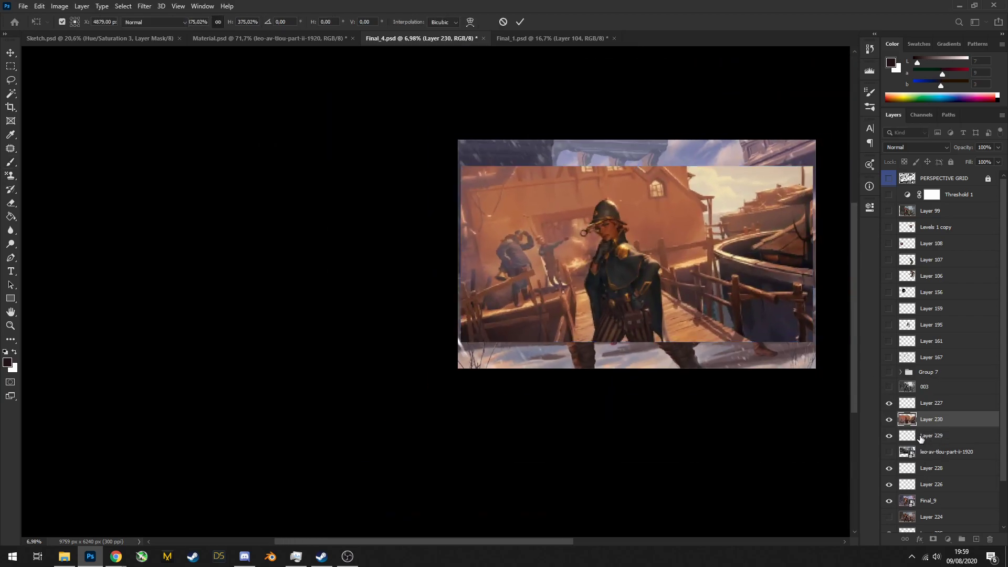
Move the pasted dock image above Layer 227 and add a white-filled layer directly beneath it
{"action": "key", "text": "b"}
{"action": "key", "text": "ctrl+bracketright"}
{"action": "left_click", "coordinate": [937, 420]}
{"action": "key", "text": "ctrl+shift+alt+n"}
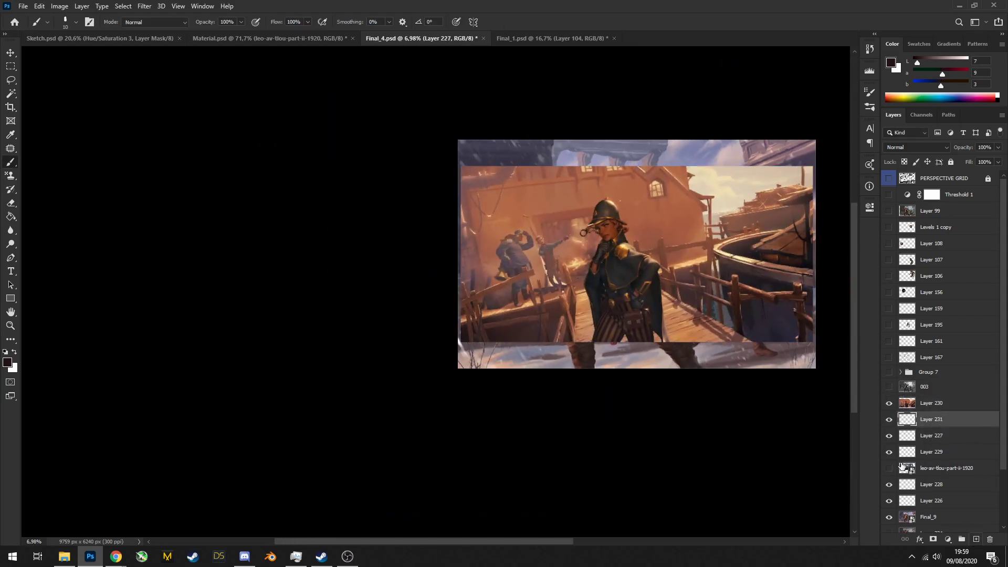
{"action": "key", "text": "ctrl+BackSpace"}
{"action": "scroll", "coordinate": [725, 270], "scroll_direction": "up", "scroll_amount": 5}
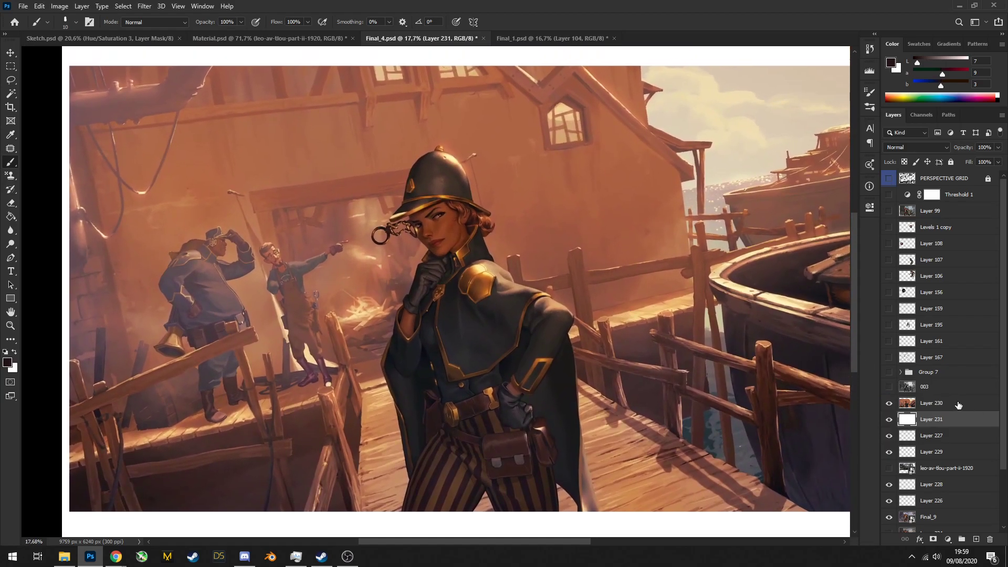
Add a new empty layer directly above the pasted dock image
{"action": "left_click", "coordinate": [959, 404]}
{"action": "key", "text": "ctrl+shift+alt+n"}
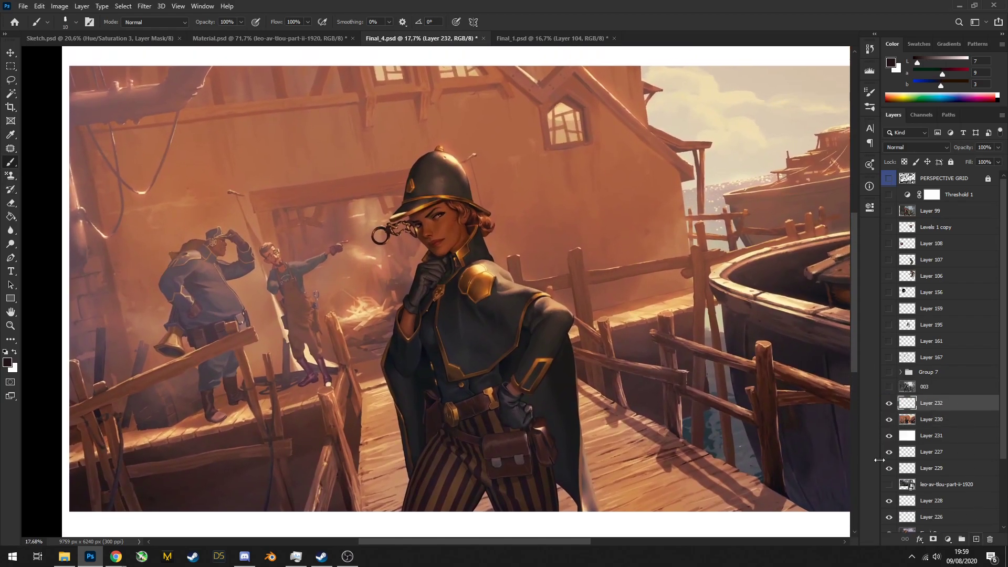
{"action": "scroll", "coordinate": [544, 201], "scroll_direction": "up", "scroll_amount": 5}
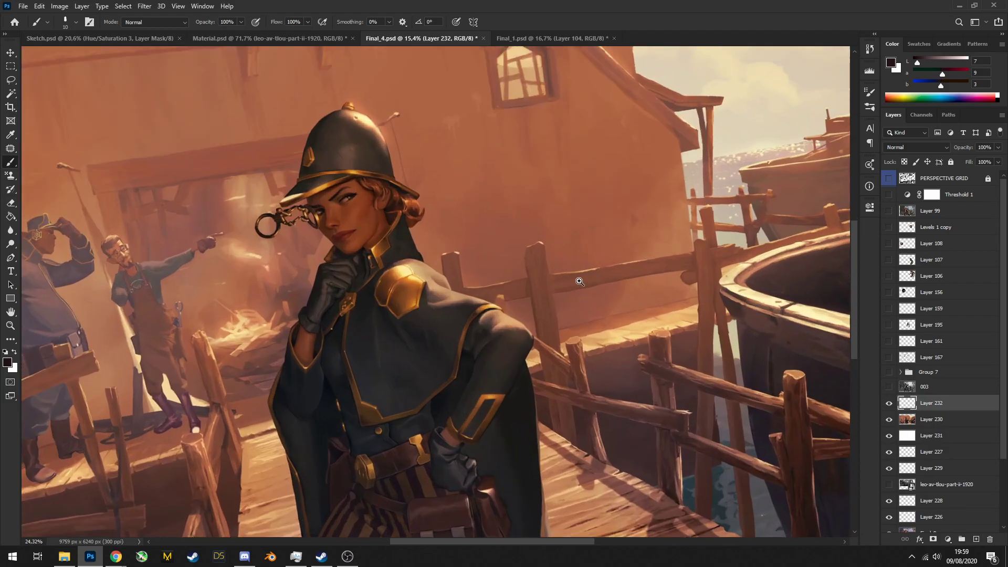
{"action": "scroll", "coordinate": [591, 281], "scroll_direction": "down", "scroll_amount": 4}
{"action": "scroll", "coordinate": [542, 322], "scroll_direction": "up", "scroll_amount": 5}
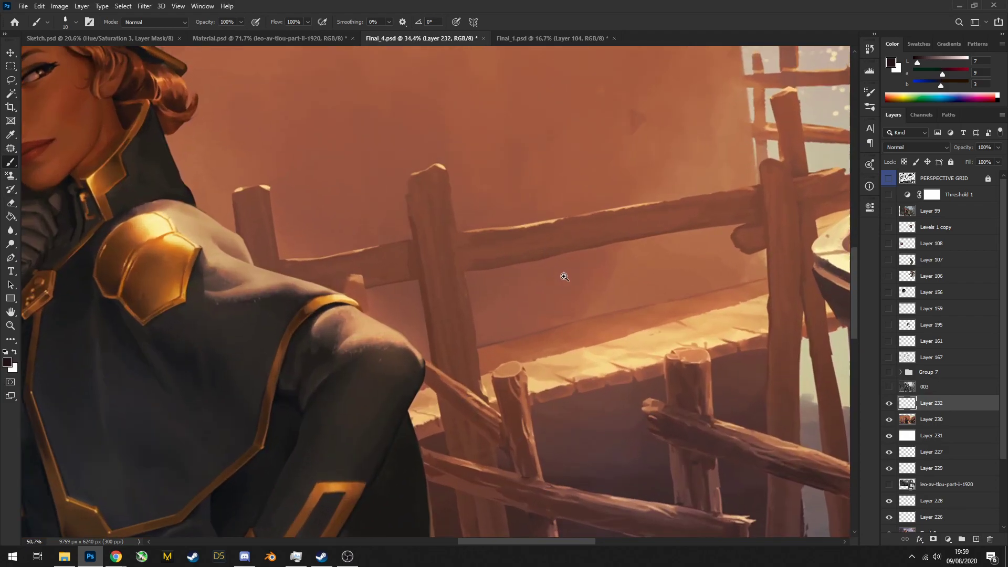
{"action": "left_click", "coordinate": [531, 225], "text": "alt"}
{"action": "left_click_drag", "start_coordinate": [443, 233], "coordinate": [451, 247]}
{"action": "left_click_drag", "start_coordinate": [555, 241], "coordinate": [337, 162]}
{"action": "key", "text": "ctrl+z"}
Touch up the wooden fence post near the boat with reddish browns sampled from its rail
{"action": "left_click", "coordinate": [522, 358], "text": "alt"}
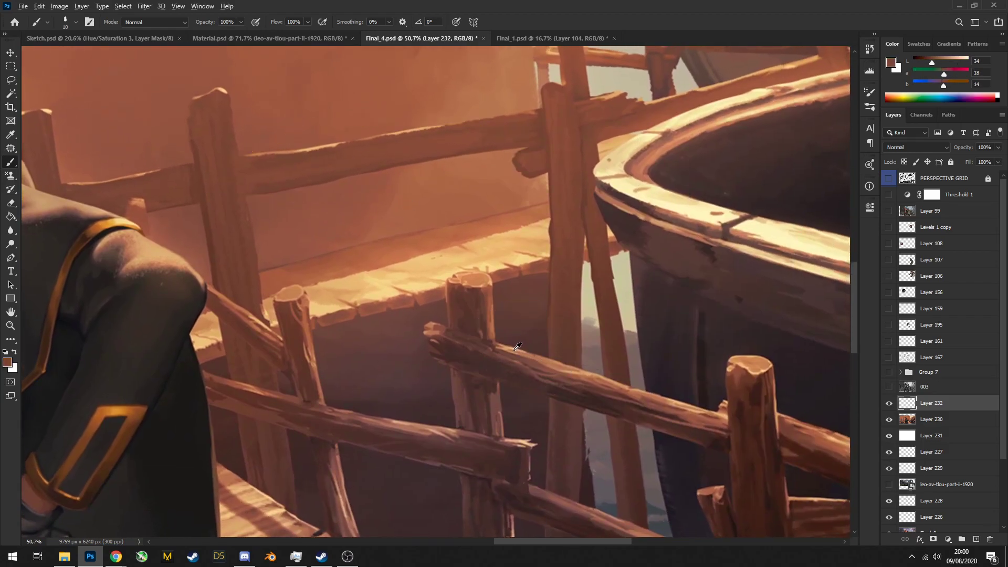
{"action": "left_click", "coordinate": [510, 349], "text": "alt"}
{"action": "left_click_drag", "start_coordinate": [459, 295], "coordinate": [444, 277]}
{"action": "mouse_move", "coordinate": [506, 316]}
{"action": "left_mouse_down"}
{"action": "mouse_move", "coordinate": [477, 303]}
{"action": "mouse_move", "coordinate": [520, 300]}
{"action": "left_mouse_up"}
Paint strokes along the sunlit edge of the walkway behind the fence in light peach sampled from its planks
{"action": "left_click", "coordinate": [538, 230], "text": "alt"}
{"action": "left_click", "coordinate": [425, 244], "text": "alt"}
{"action": "left_click_drag", "start_coordinate": [420, 250], "coordinate": [456, 247]}
{"action": "mouse_move", "coordinate": [483, 244]}
{"action": "left_mouse_down"}
{"action": "mouse_move", "coordinate": [549, 233]}
{"action": "mouse_move", "coordinate": [386, 260]}
{"action": "left_mouse_up"}
{"action": "left_click_drag", "start_coordinate": [336, 273], "coordinate": [456, 246]}
{"action": "left_click_drag", "start_coordinate": [517, 241], "coordinate": [570, 230]}
{"action": "mouse_move", "coordinate": [588, 222]}
{"action": "left_mouse_down"}
{"action": "mouse_move", "coordinate": [512, 190]}
{"action": "mouse_move", "coordinate": [530, 218]}
{"action": "left_mouse_up"}
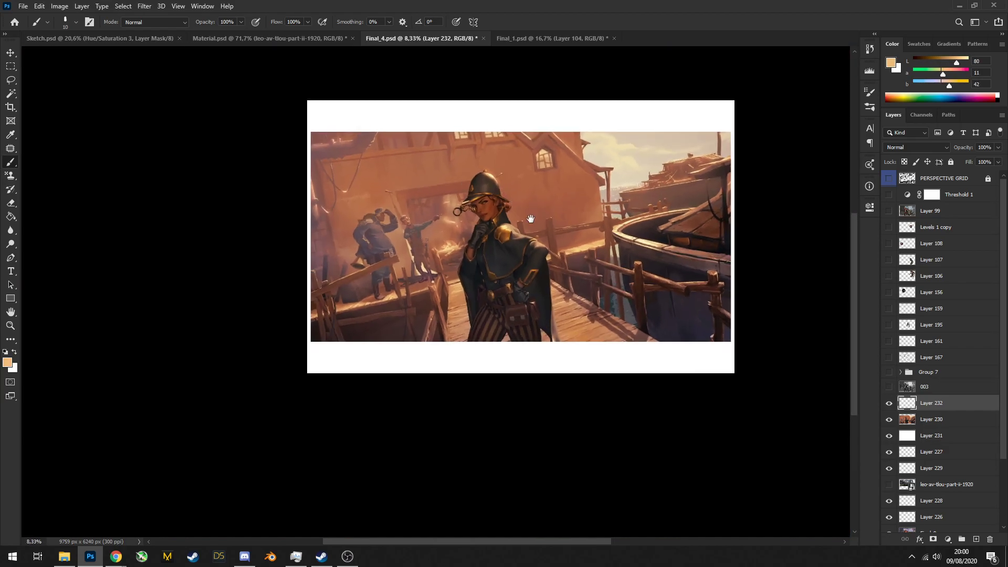
Compare the level of detail on the helmeted woman with the boats, fences and two men in the background
{"action": "left_click_drag", "start_coordinate": [592, 215], "coordinate": [594, 214]}
{"action": "key", "text": "e"}
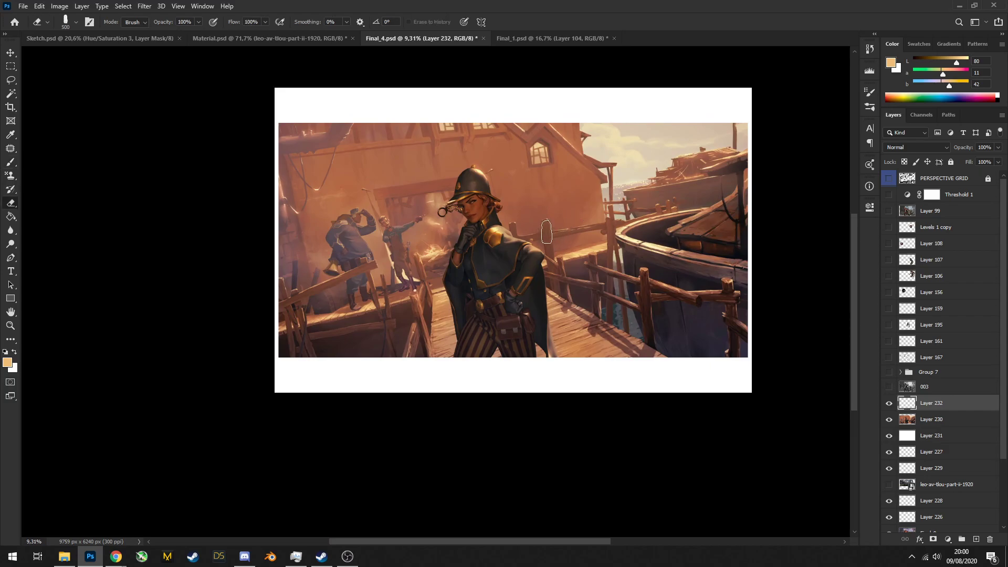
{"action": "mouse_move", "coordinate": [693, 187]}
{"action": "left_mouse_down"}
{"action": "mouse_move", "coordinate": [701, 195]}
{"action": "mouse_move", "coordinate": [665, 220]}
{"action": "mouse_move", "coordinate": [611, 207]}
{"action": "left_mouse_up"}
{"action": "left_click_drag", "start_coordinate": [596, 331], "coordinate": [617, 339]}
{"action": "left_click_drag", "start_coordinate": [617, 339], "coordinate": [501, 204]}
{"action": "left_click_drag", "start_coordinate": [501, 367], "coordinate": [521, 373]}
{"action": "key", "text": "b"}
{"action": "mouse_move", "coordinate": [481, 194]}
{"action": "left_mouse_down"}
{"action": "mouse_move", "coordinate": [630, 297]}
{"action": "mouse_move", "coordinate": [577, 279]}
{"action": "mouse_move", "coordinate": [473, 272]}
{"action": "mouse_move", "coordinate": [502, 267]}
{"action": "left_mouse_up"}
{"action": "mouse_move", "coordinate": [399, 284]}
{"action": "left_mouse_down"}
{"action": "mouse_move", "coordinate": [473, 284]}
{"action": "mouse_move", "coordinate": [412, 286]}
{"action": "left_mouse_up"}
{"action": "scroll", "coordinate": [412, 287], "scroll_direction": "up", "scroll_amount": 5}
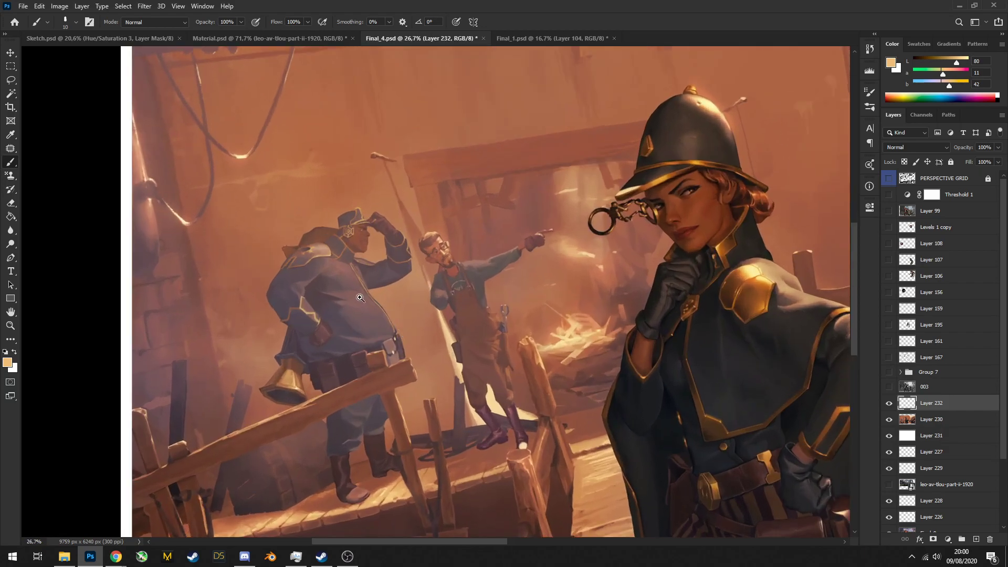
{"action": "scroll", "coordinate": [405, 315], "scroll_direction": "down", "scroll_amount": 3}
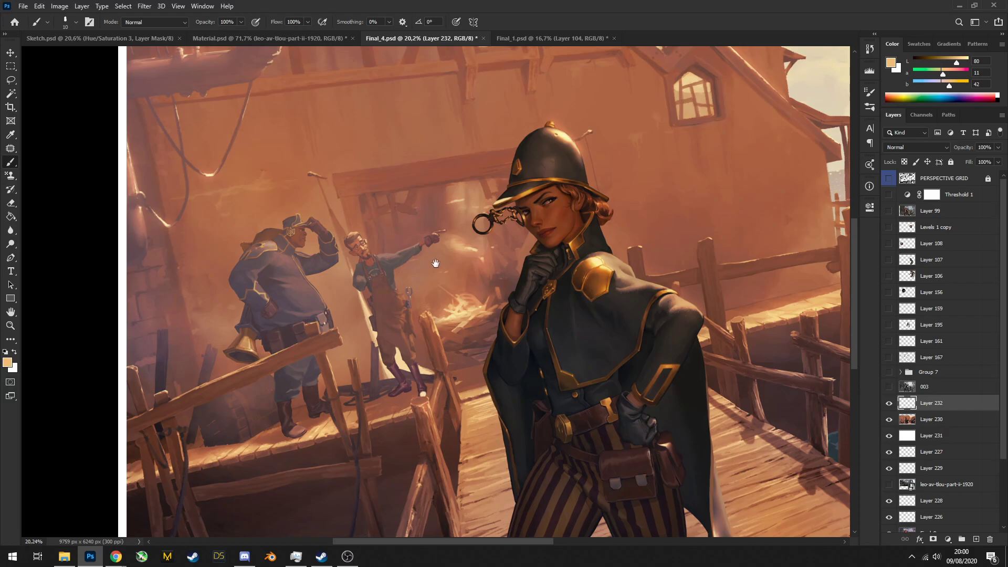
View the whole dock reference image and close the Final_1.psd document, keeping Final_4.psd in front
{"action": "left_click_drag", "start_coordinate": [435, 263], "coordinate": [393, 284]}
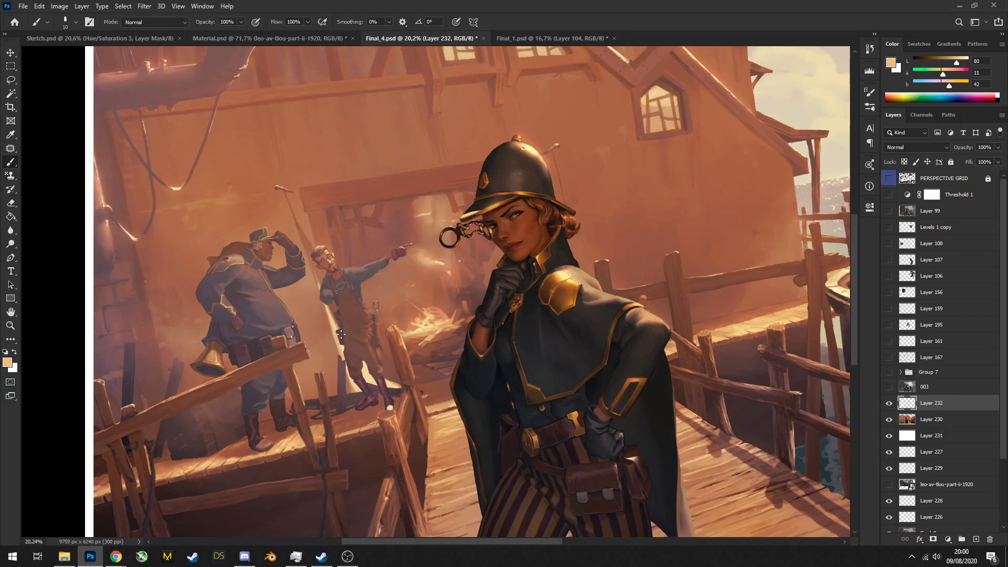
{"action": "scroll", "coordinate": [487, 287], "scroll_direction": "down", "scroll_amount": 3}
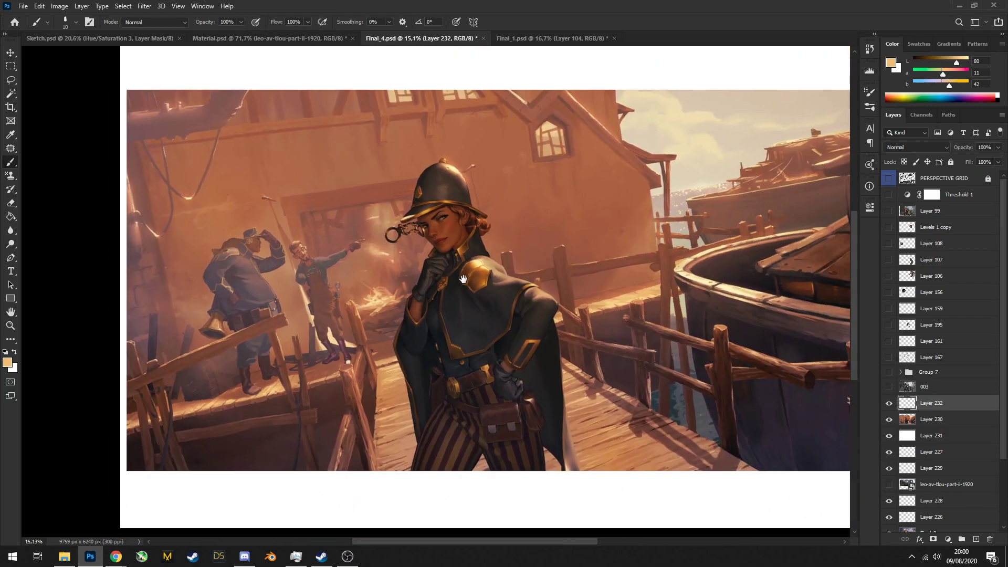
{"action": "left_click_drag", "start_coordinate": [463, 278], "coordinate": [431, 287]}
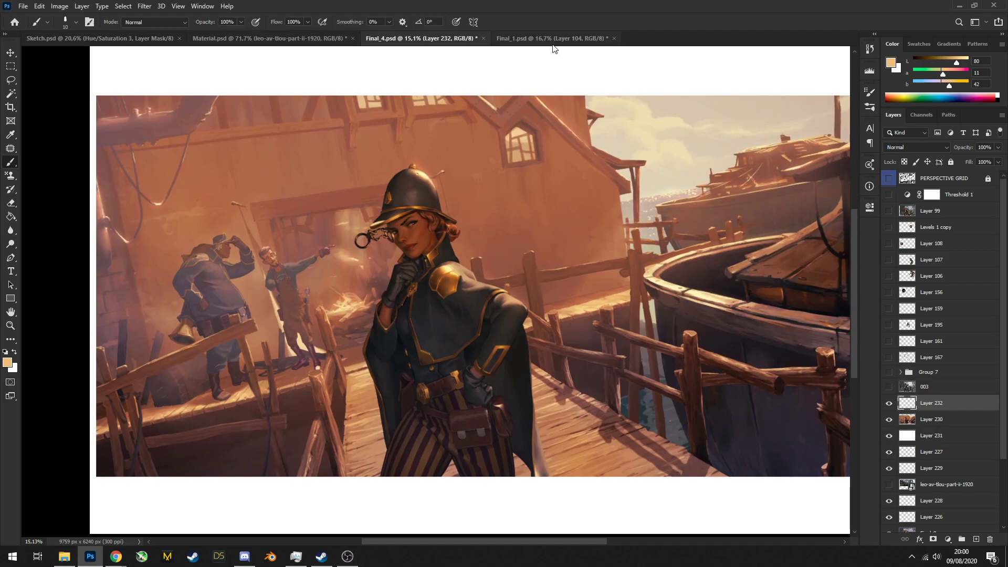
{"action": "left_click", "coordinate": [524, 39]}
{"action": "left_click", "coordinate": [424, 38]}
{"action": "left_click", "coordinate": [613, 38]}
{"action": "left_click", "coordinate": [494, 207]}
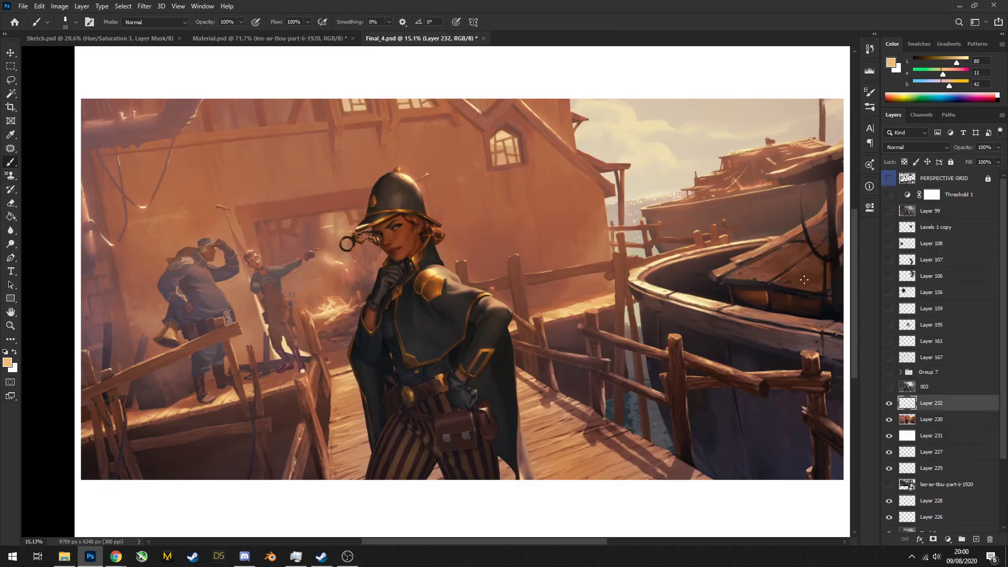
Hide the dock reference, its white backing and its paint layer, and add a new empty layer above Layer 227
{"action": "left_click_drag", "start_coordinate": [888, 417], "coordinate": [889, 436]}
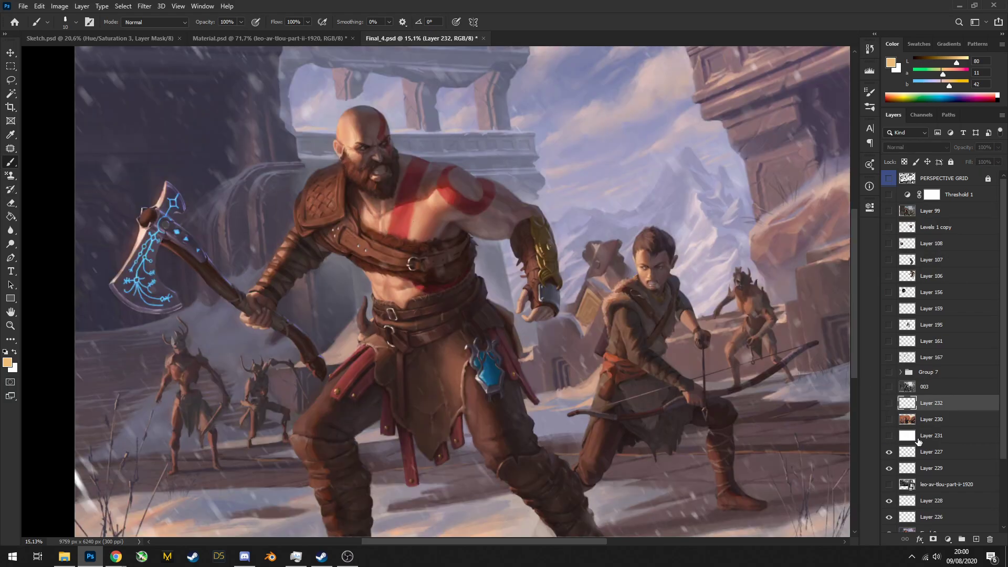
{"action": "left_click", "coordinate": [930, 451]}
{"action": "scroll", "coordinate": [701, 420], "scroll_direction": "down", "scroll_amount": 1}
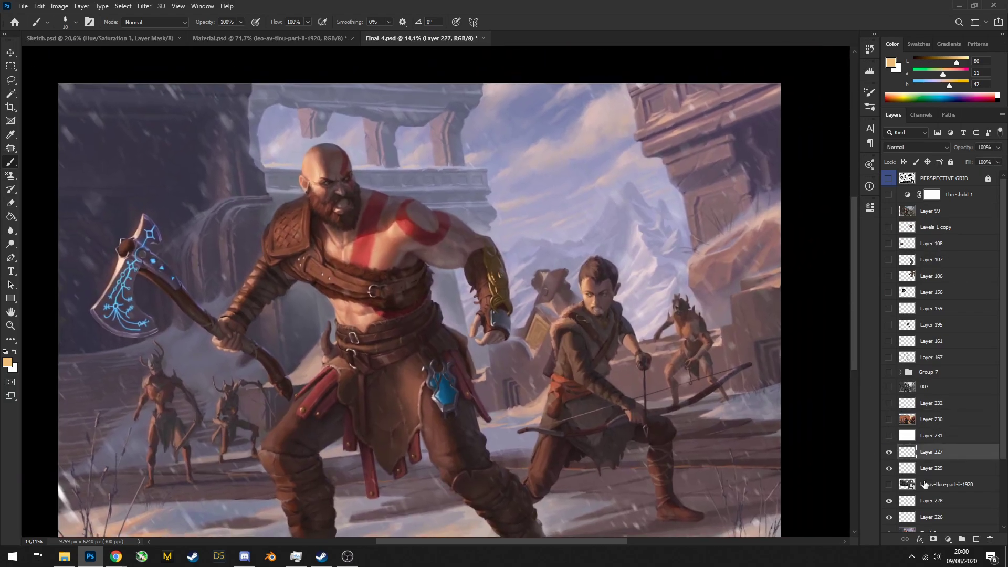
{"action": "left_click", "coordinate": [976, 539]}
Circle the focal area around Kratos and his axe with thin light orange loops and undo the last one
{"action": "left_click_drag", "start_coordinate": [347, 178], "coordinate": [327, 178]}
{"action": "mouse_move", "coordinate": [262, 145]}
{"action": "left_mouse_down"}
{"action": "mouse_move", "coordinate": [642, 287]}
{"action": "mouse_move", "coordinate": [313, 408]}
{"action": "left_mouse_up"}
{"action": "left_click_drag", "start_coordinate": [159, 261], "coordinate": [156, 261]}
{"action": "scroll", "coordinate": [156, 261], "scroll_direction": "down", "scroll_amount": 1}
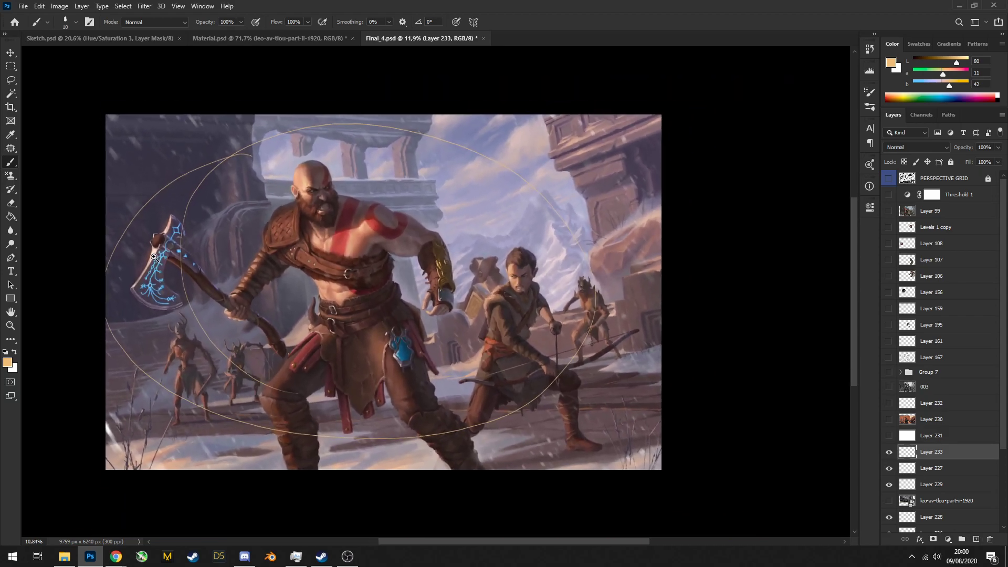
{"action": "key", "text": "ctrl+z"}
Examine the rendering of the ruins, mountains and sky around Kratos and the boy with the bow
{"action": "left_click_drag", "start_coordinate": [633, 158], "coordinate": [672, 159]}
{"action": "mouse_move", "coordinate": [344, 164]}
{"action": "left_mouse_down"}
{"action": "mouse_move", "coordinate": [399, 192]}
{"action": "mouse_move", "coordinate": [503, 215]}
{"action": "mouse_move", "coordinate": [585, 206]}
{"action": "mouse_move", "coordinate": [704, 223]}
{"action": "left_mouse_up"}
{"action": "scroll", "coordinate": [556, 194], "scroll_direction": "down", "scroll_amount": 1}
{"action": "left_click_drag", "start_coordinate": [288, 232], "coordinate": [314, 232]}
{"action": "left_click_drag", "start_coordinate": [247, 254], "coordinate": [429, 256]}
{"action": "left_click_drag", "start_coordinate": [430, 257], "coordinate": [443, 189]}
{"action": "left_click_drag", "start_coordinate": [523, 195], "coordinate": [514, 210]}
{"action": "left_click_drag", "start_coordinate": [580, 266], "coordinate": [574, 219]}
{"action": "left_click_drag", "start_coordinate": [557, 272], "coordinate": [572, 268]}
{"action": "left_click_drag", "start_coordinate": [583, 259], "coordinate": [543, 273]}
Add a new empty layer above Layer 233 and reset the foreground colour to the default black
{"action": "left_click", "coordinate": [976, 539]}
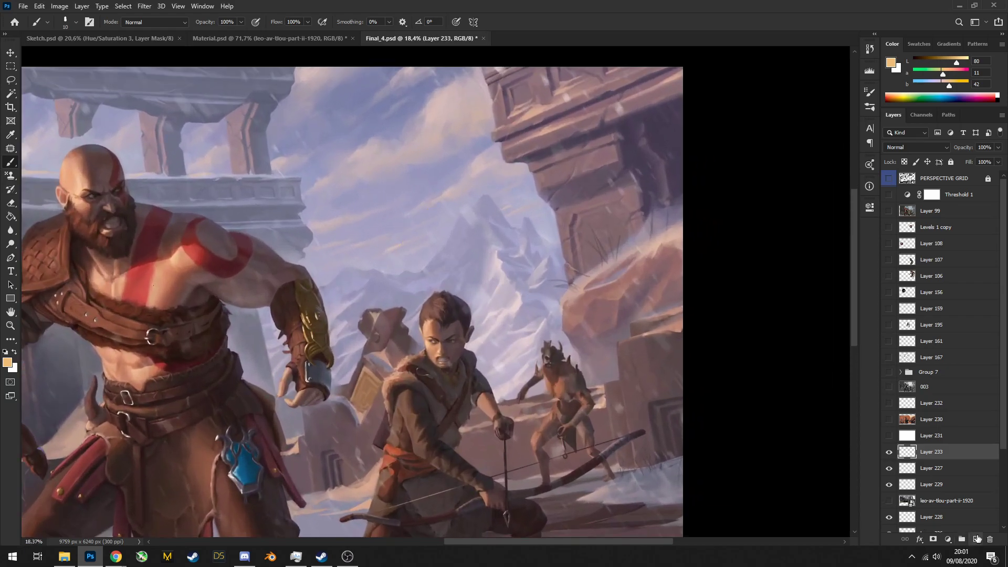
{"action": "key", "text": "d"}
{"action": "key", "text": "x"}
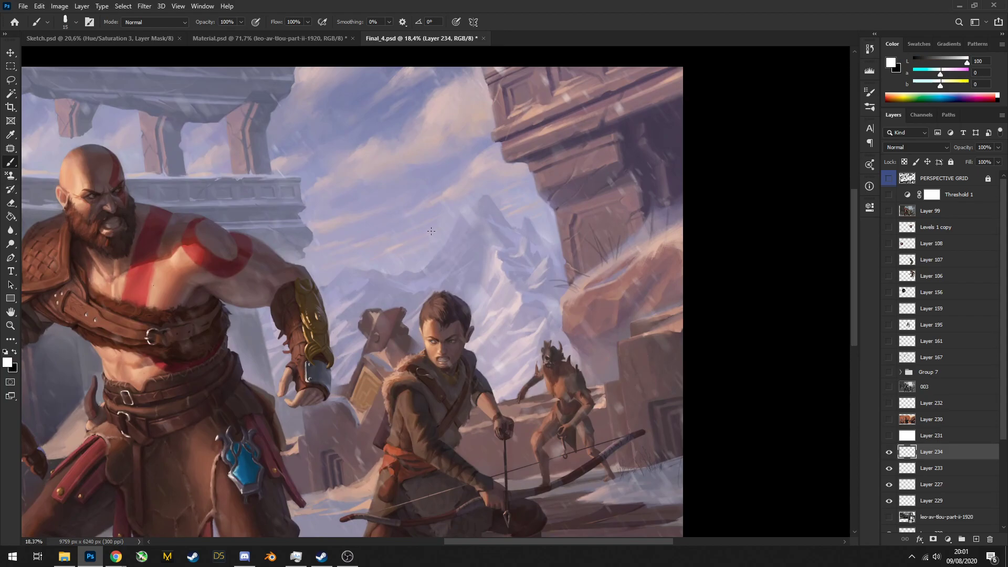
{"action": "key", "text": "x"}
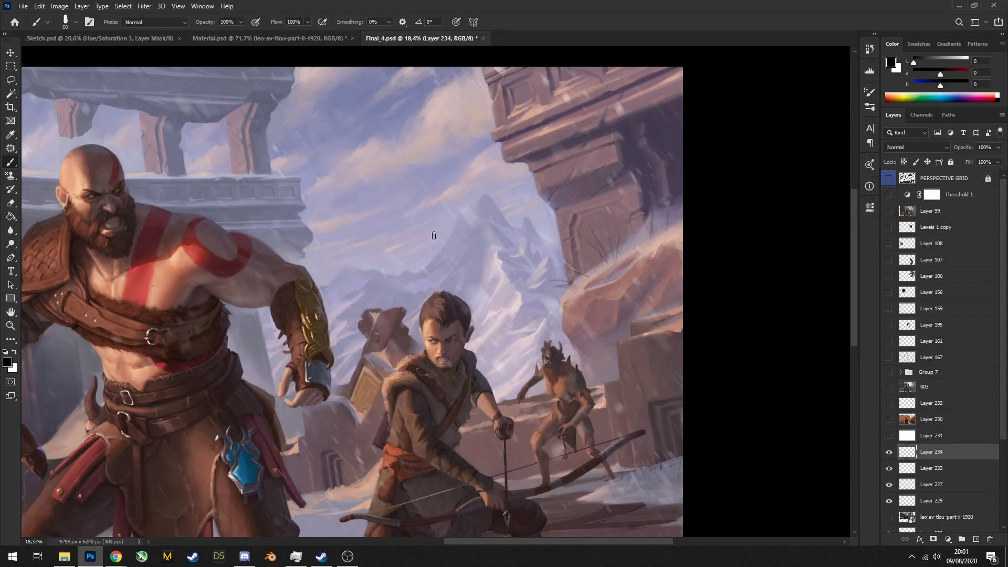
{"action": "left_click", "coordinate": [889, 211]}
Paint trial black strokes over the snowy mountain behind the boy and undo them
{"action": "scroll", "coordinate": [591, 283], "scroll_direction": "up", "scroll_amount": 3}
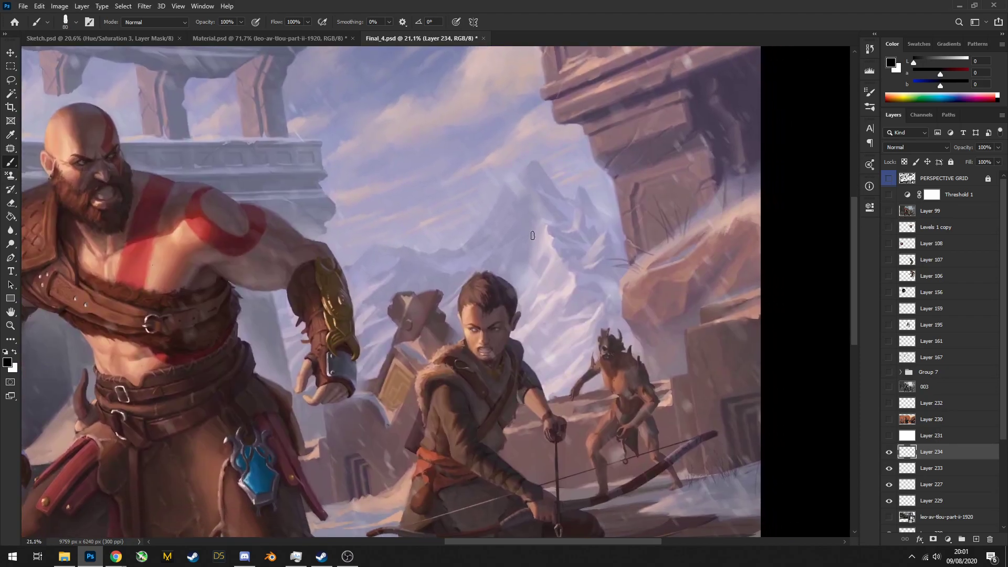
{"action": "mouse_move", "coordinate": [530, 228]}
{"action": "left_mouse_down"}
{"action": "mouse_move", "coordinate": [530, 386]}
{"action": "mouse_move", "coordinate": [625, 304]}
{"action": "mouse_move", "coordinate": [542, 217]}
{"action": "left_mouse_up"}
{"action": "key", "text": "ctrl+z"}
{"action": "scroll", "coordinate": [502, 206], "scroll_direction": "down", "scroll_amount": 6}
{"action": "mouse_move", "coordinate": [521, 230]}
{"action": "left_mouse_down"}
{"action": "mouse_move", "coordinate": [562, 291]}
{"action": "mouse_move", "coordinate": [496, 260]}
{"action": "left_mouse_up"}
{"action": "scroll", "coordinate": [560, 237], "scroll_direction": "up", "scroll_amount": 5}
{"action": "key", "text": "ctrl+z"}
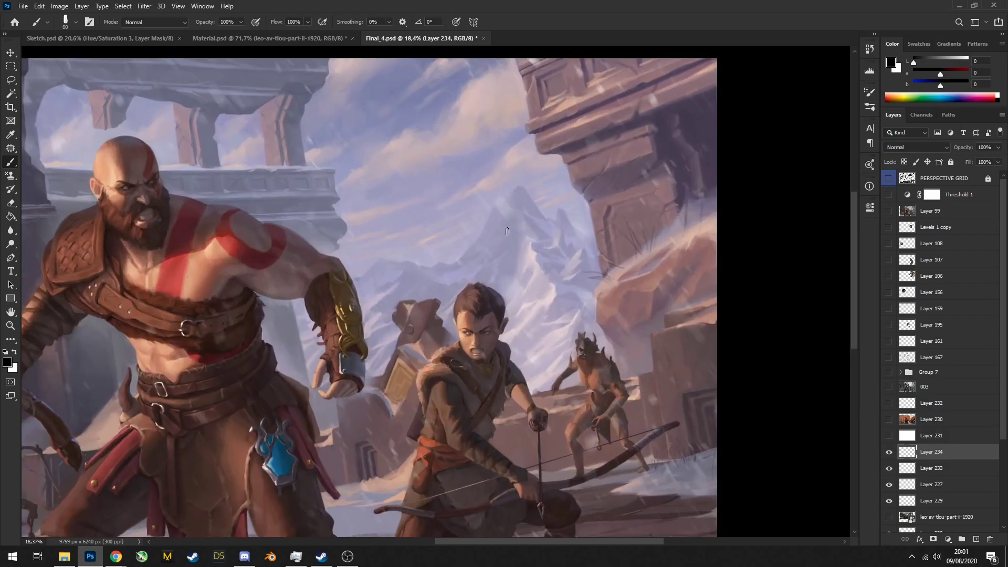
Examine the level of detail in the mountains, the foreground snow, the dry grass and the boy's legs and bow
{"action": "scroll", "coordinate": [524, 264], "scroll_direction": "up", "scroll_amount": 1}
{"action": "left_click", "coordinate": [539, 263], "text": "alt"}
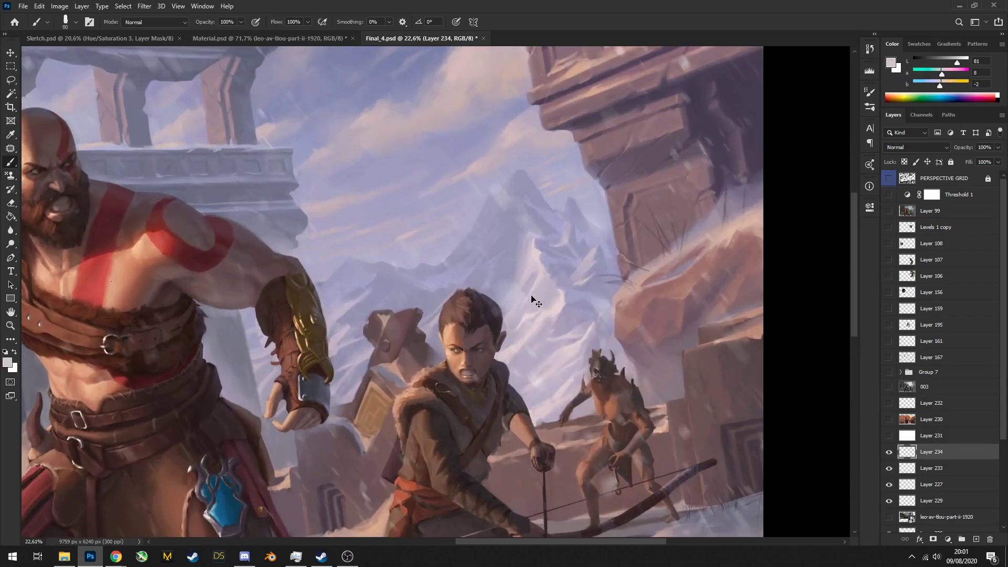
{"action": "scroll", "coordinate": [516, 289], "scroll_direction": "up", "scroll_amount": 2}
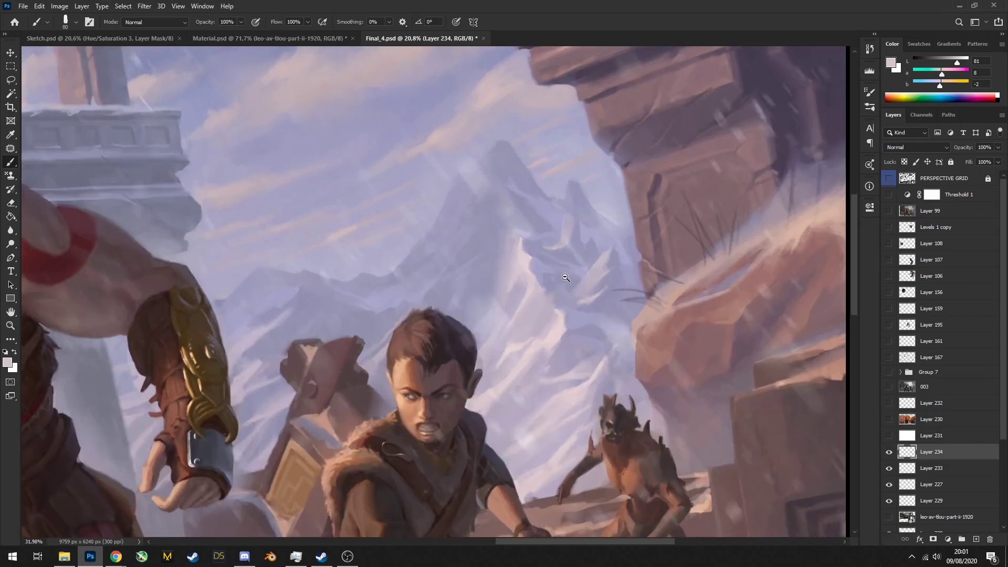
{"action": "scroll", "coordinate": [760, 265], "scroll_direction": "down", "scroll_amount": 4}
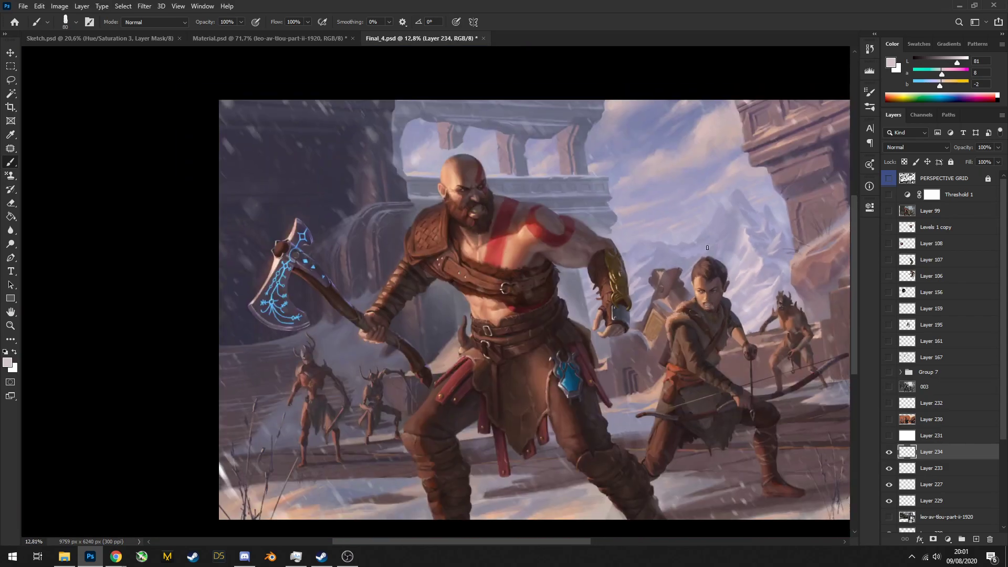
{"action": "scroll", "coordinate": [501, 266], "scroll_direction": "down", "scroll_amount": 3}
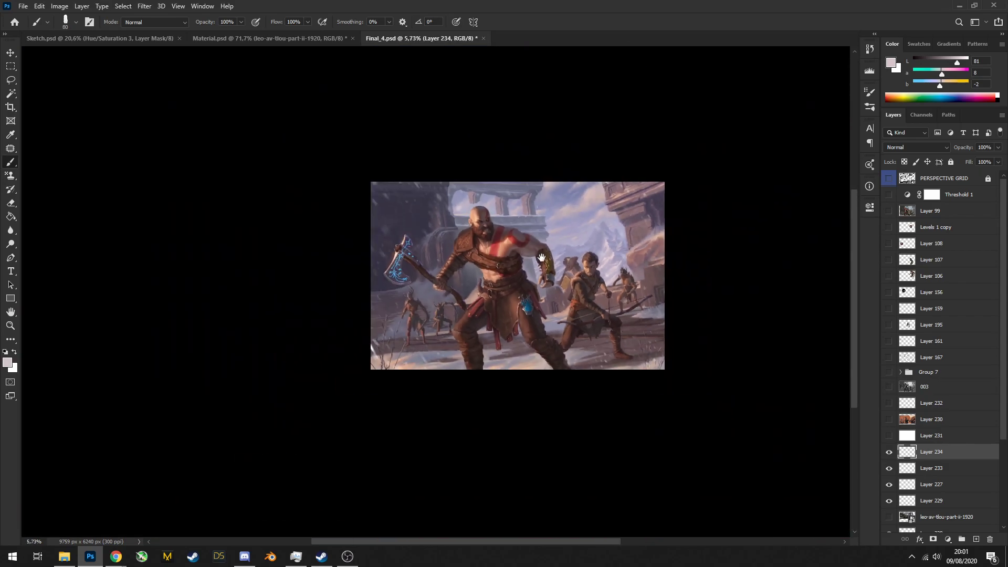
{"action": "scroll", "coordinate": [502, 266], "scroll_direction": "up", "scroll_amount": 2}
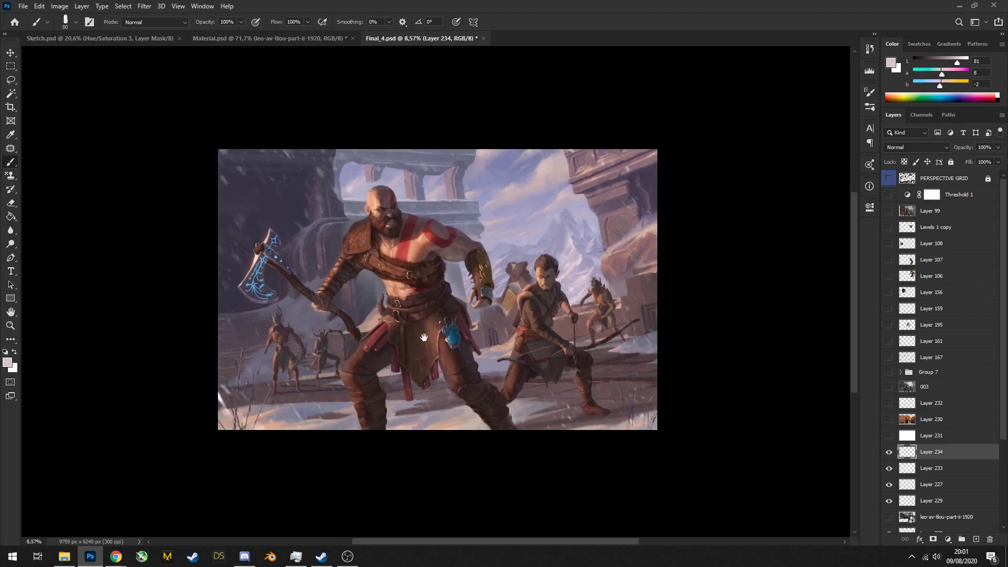
{"action": "scroll", "coordinate": [294, 411], "scroll_direction": "up", "scroll_amount": 3}
{"action": "scroll", "coordinate": [326, 430], "scroll_direction": "up", "scroll_amount": 3}
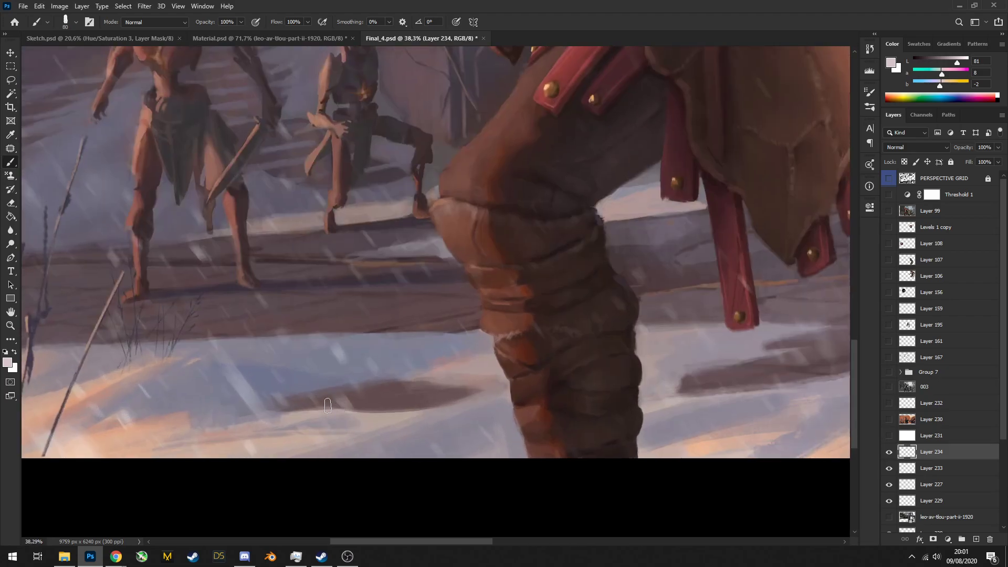
{"action": "left_click_drag", "start_coordinate": [797, 347], "coordinate": [376, 355]}
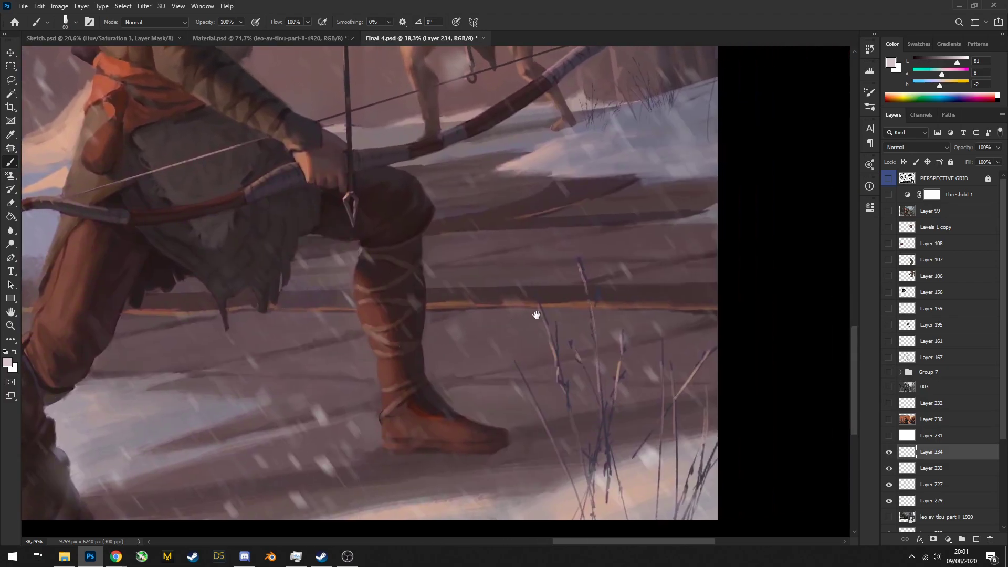
{"action": "left_click_drag", "start_coordinate": [536, 315], "coordinate": [531, 342]}
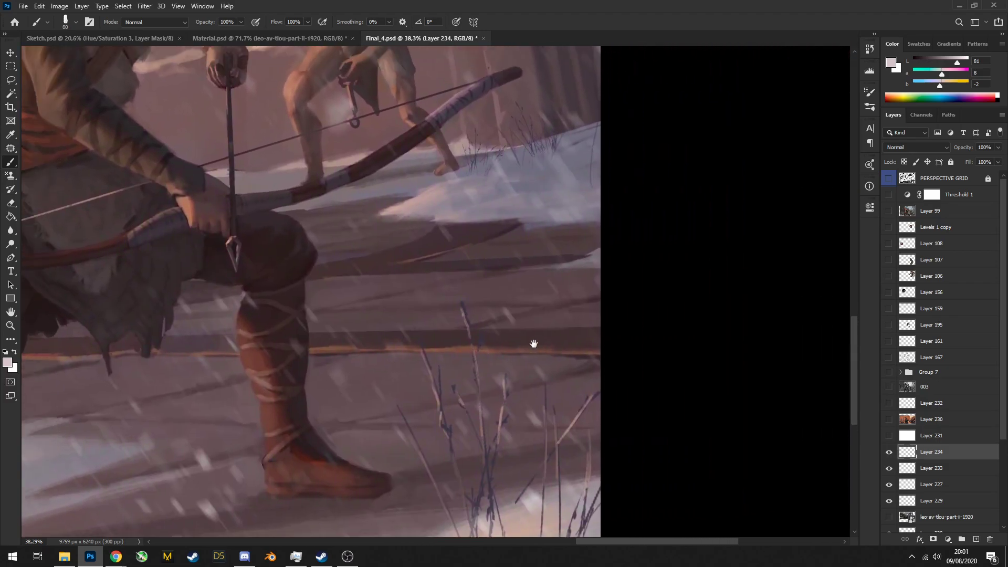
{"action": "scroll", "coordinate": [733, 279], "scroll_direction": "down", "scroll_amount": 3}
{"action": "scroll", "coordinate": [700, 245], "scroll_direction": "down", "scroll_amount": 4}
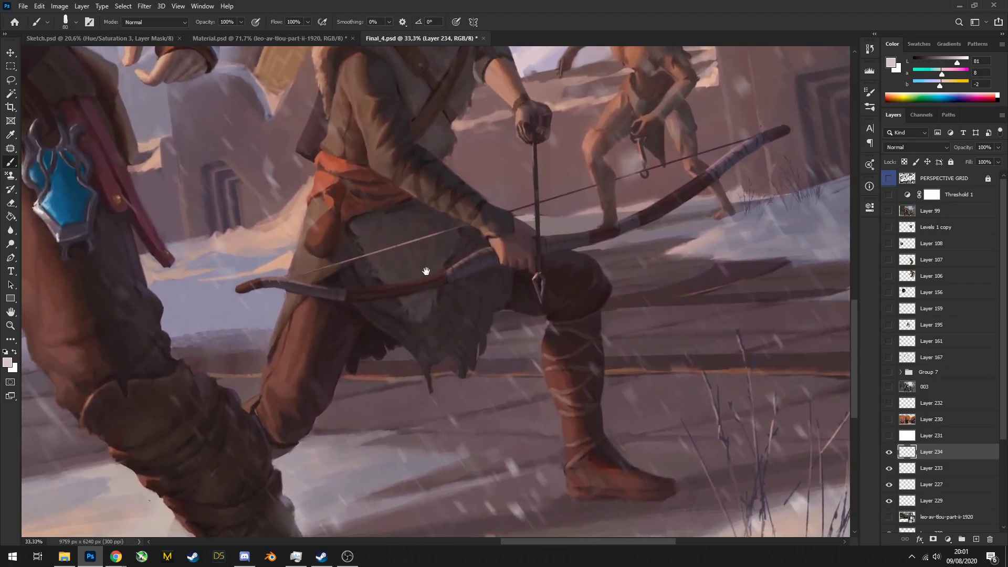
{"action": "scroll", "coordinate": [585, 266], "scroll_direction": "up", "scroll_amount": 4}
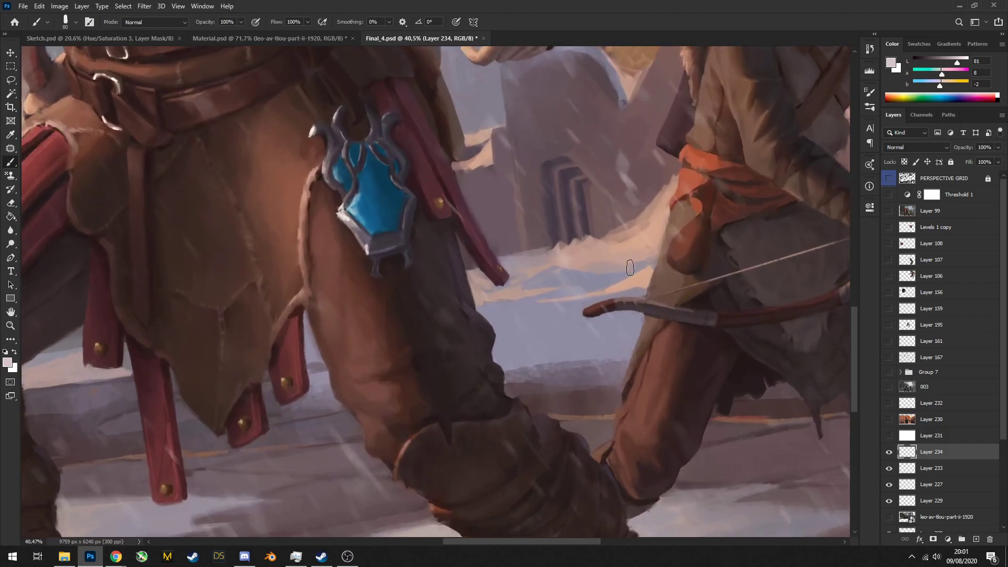
Circle the sunlit snow between Kratos and the boy in a peach colour sampled from it, and undo the stroke
{"action": "left_click", "coordinate": [536, 335], "text": "alt"}
{"action": "left_click", "coordinate": [610, 283], "text": "alt"}
{"action": "left_click_drag", "start_coordinate": [636, 239], "coordinate": [632, 231]}
{"action": "left_click_drag", "start_coordinate": [601, 198], "coordinate": [657, 277]}
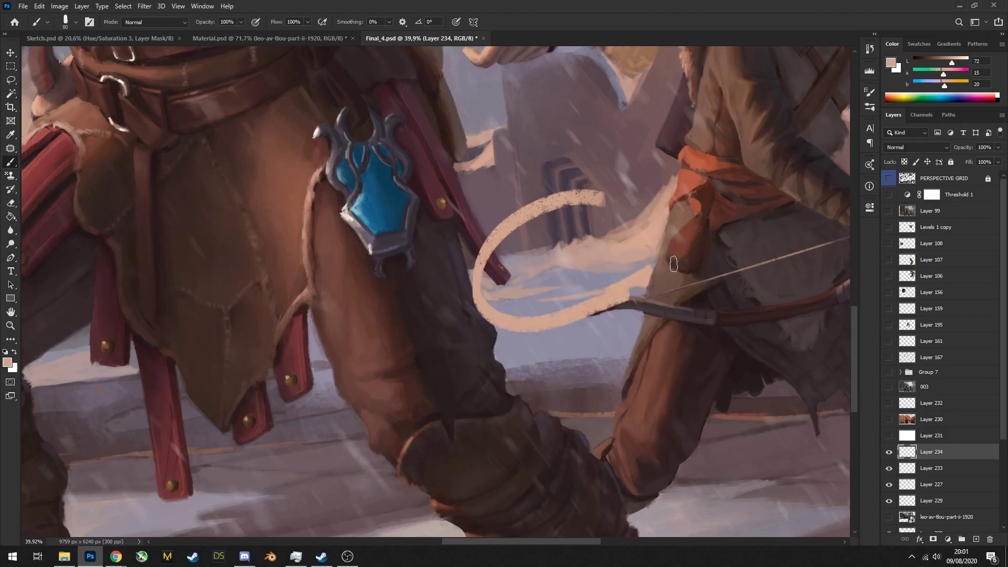
{"action": "scroll", "coordinate": [657, 277], "scroll_direction": "down", "scroll_amount": 4}
{"action": "key", "text": "ctrl+z"}
{"action": "scroll", "coordinate": [371, 303], "scroll_direction": "up", "scroll_amount": 2}
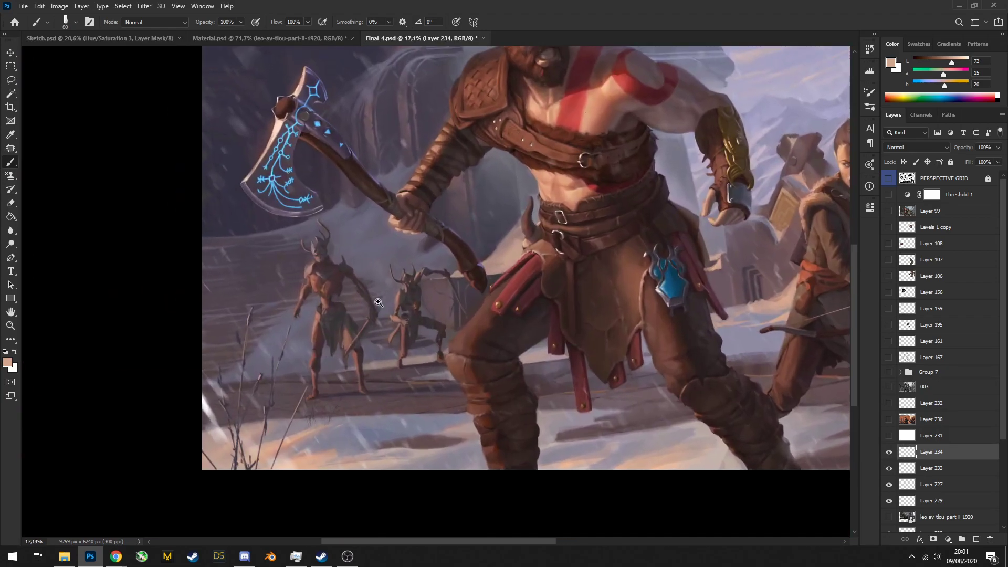
Mark secondary areas of the Kratos painting's background with temporary peach strokes and undo them
{"action": "scroll", "coordinate": [370, 303], "scroll_direction": "up", "scroll_amount": 2}
{"action": "mouse_move", "coordinate": [242, 263]}
{"action": "left_mouse_down"}
{"action": "mouse_move", "coordinate": [184, 341]}
{"action": "mouse_move", "coordinate": [247, 262]}
{"action": "left_mouse_up"}
{"action": "key", "text": "ctrl+z"}
{"action": "mouse_move", "coordinate": [404, 259]}
{"action": "left_mouse_down"}
{"action": "mouse_move", "coordinate": [357, 336]}
{"action": "mouse_move", "coordinate": [452, 265]}
{"action": "left_mouse_up"}
{"action": "key", "text": "ctrl+z"}
{"action": "left_click_drag", "start_coordinate": [226, 248], "coordinate": [232, 279]}
{"action": "scroll", "coordinate": [411, 276], "scroll_direction": "down", "scroll_amount": 7}
{"action": "key", "text": "ctrl+z"}
{"action": "mouse_move", "coordinate": [641, 239]}
{"action": "left_mouse_down"}
{"action": "mouse_move", "coordinate": [431, 290]}
{"action": "mouse_move", "coordinate": [554, 302]}
{"action": "mouse_move", "coordinate": [441, 275]}
{"action": "left_mouse_up"}
{"action": "scroll", "coordinate": [431, 289], "scroll_direction": "up", "scroll_amount": 3}
{"action": "scroll", "coordinate": [441, 276], "scroll_direction": "up", "scroll_amount": 1}
{"action": "key", "text": "ctrl+z"}
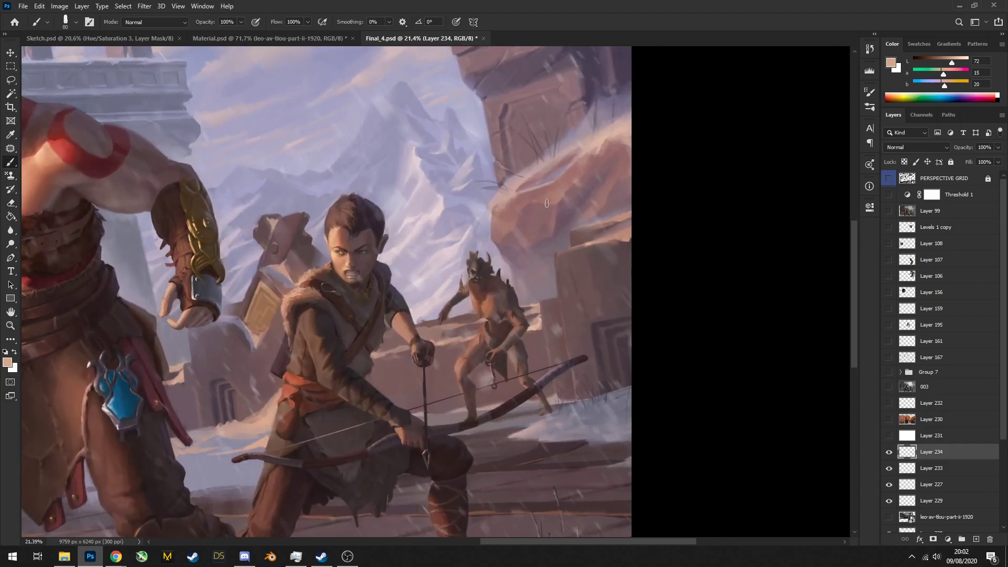
{"action": "scroll", "coordinate": [525, 236], "scroll_direction": "down", "scroll_amount": 4}
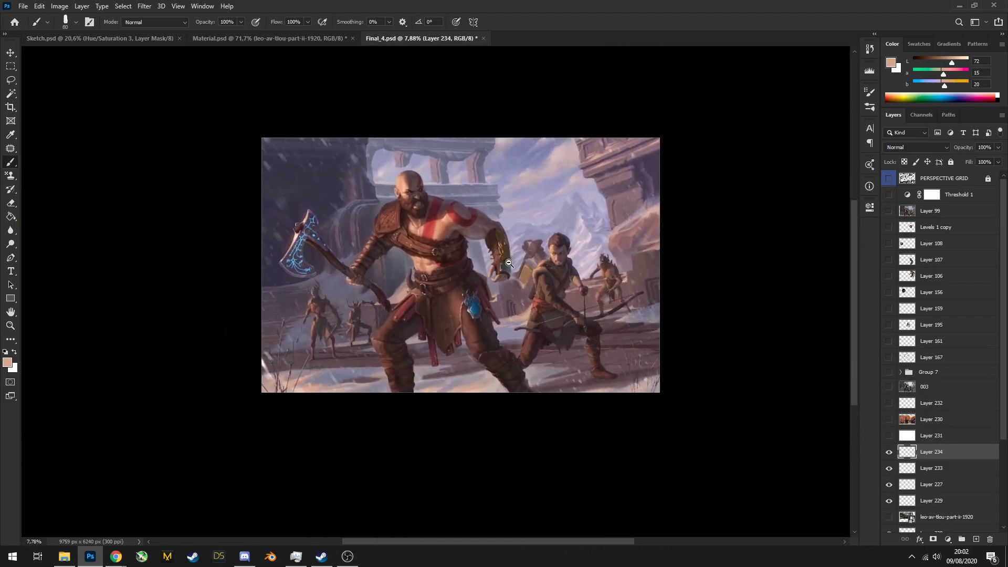
Switch to Material.psd and display the Layer 3 western house artwork in place of the factory artwork
{"action": "left_click", "coordinate": [285, 40]}
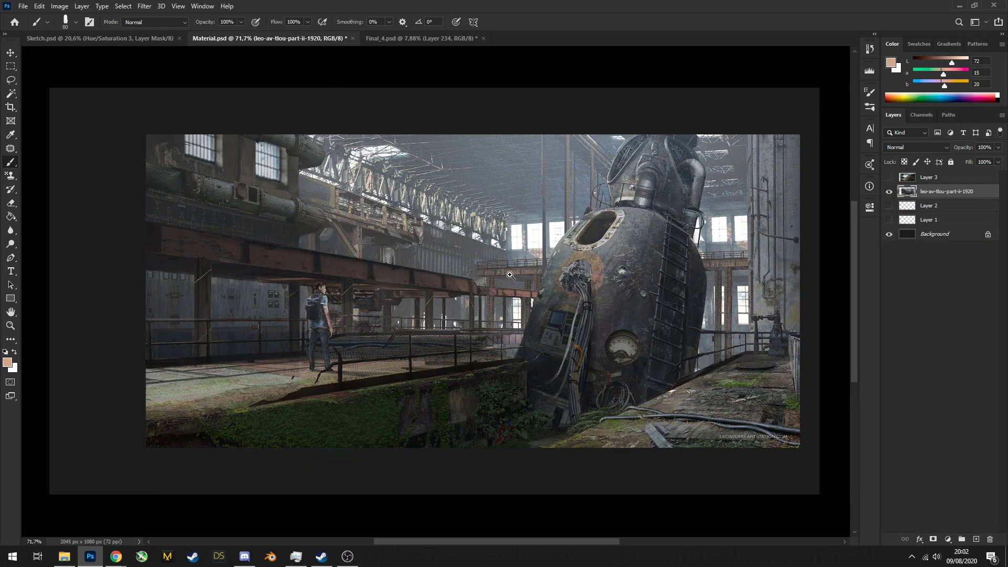
{"action": "scroll", "coordinate": [278, 235], "scroll_direction": "up", "scroll_amount": 2}
{"action": "key", "text": "v"}
{"action": "left_click_drag", "start_coordinate": [643, 264], "coordinate": [618, 263]}
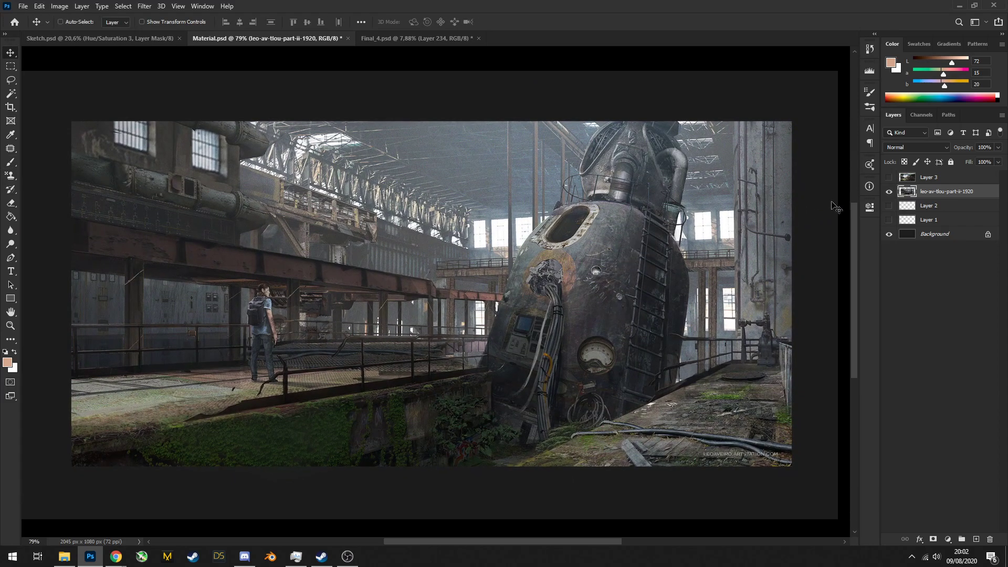
{"action": "left_click", "coordinate": [889, 191]}
{"action": "left_click", "coordinate": [889, 177]}
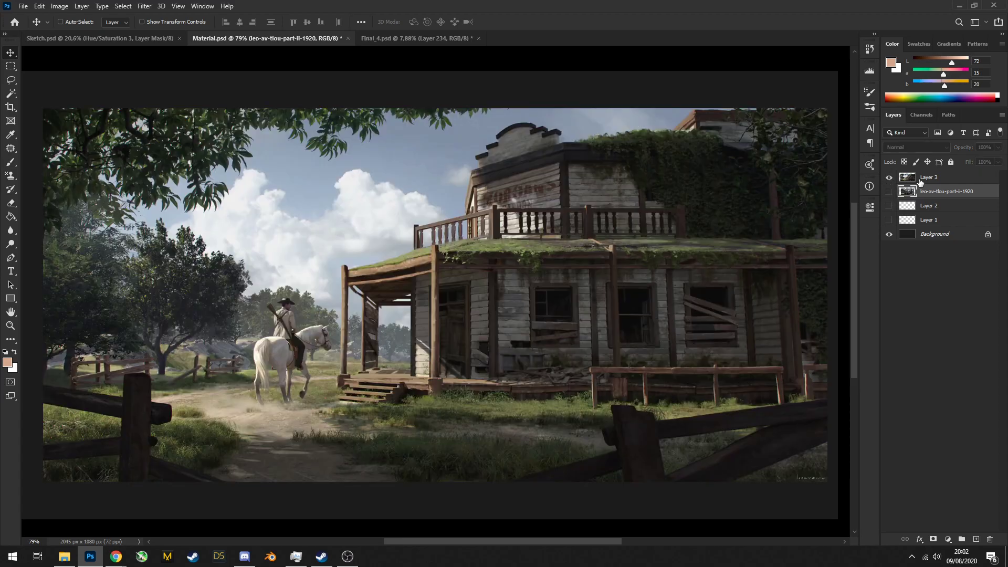
Compare the factory artwork with the western house artwork by alternating their visibility, ending on the western house
{"action": "left_click", "coordinate": [929, 176]}
{"action": "mouse_move", "coordinate": [638, 218]}
{"action": "left_mouse_down"}
{"action": "mouse_move", "coordinate": [605, 198]}
{"action": "mouse_move", "coordinate": [630, 203]}
{"action": "left_mouse_up"}
{"action": "mouse_move", "coordinate": [631, 204]}
{"action": "left_mouse_down"}
{"action": "mouse_move", "coordinate": [614, 198]}
{"action": "mouse_move", "coordinate": [630, 198]}
{"action": "left_mouse_up"}
{"action": "left_click", "coordinate": [889, 177]}
{"action": "left_click", "coordinate": [888, 191]}
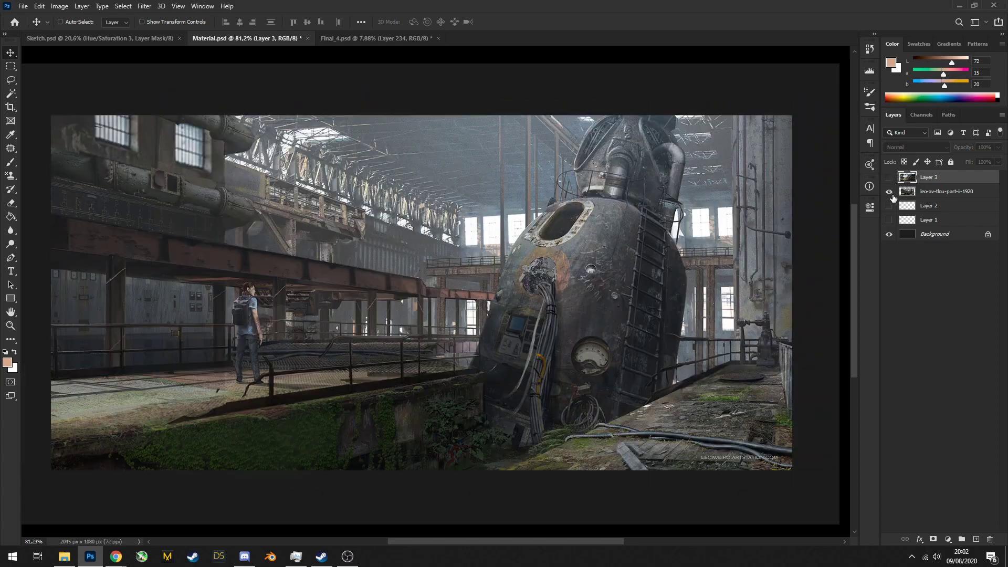
{"action": "left_click", "coordinate": [895, 194]}
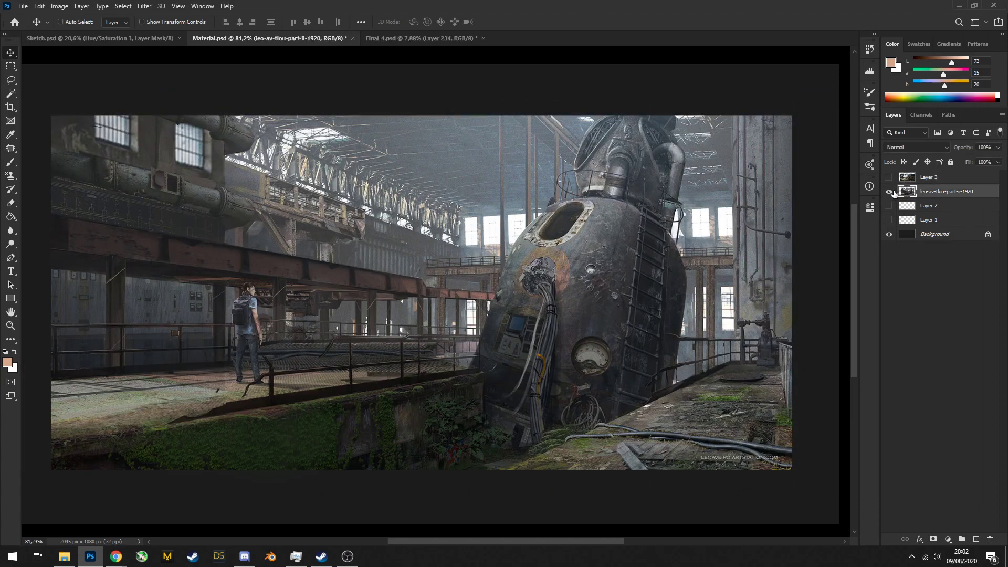
{"action": "left_click", "coordinate": [889, 191]}
{"action": "left_click", "coordinate": [889, 177]}
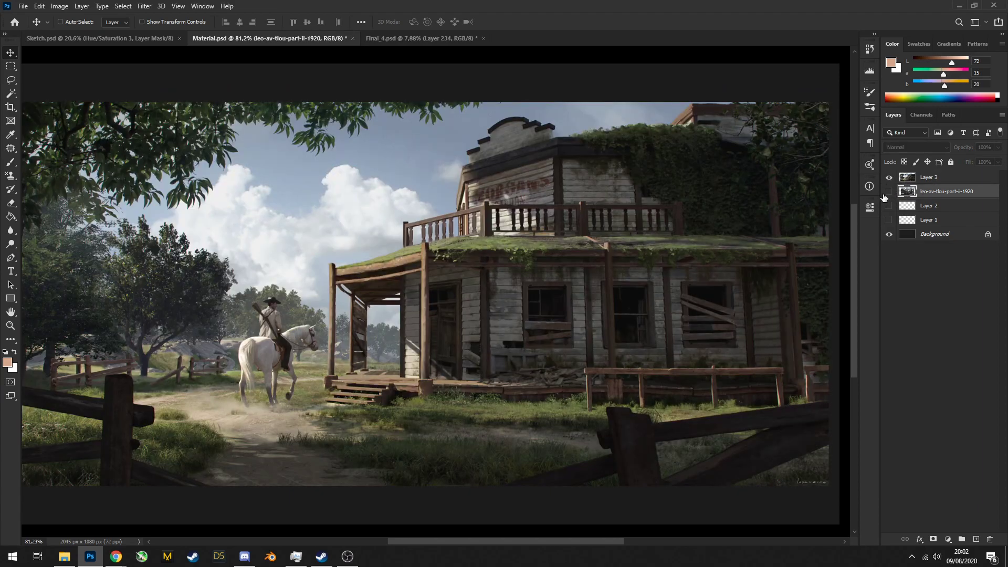
Add a new empty layer above Layer 3, circle the horse rider and porch with a broad peach stroke, and undo the stroke
{"action": "left_click", "coordinate": [908, 179]}
{"action": "scroll", "coordinate": [615, 218], "scroll_direction": "down", "scroll_amount": 3}
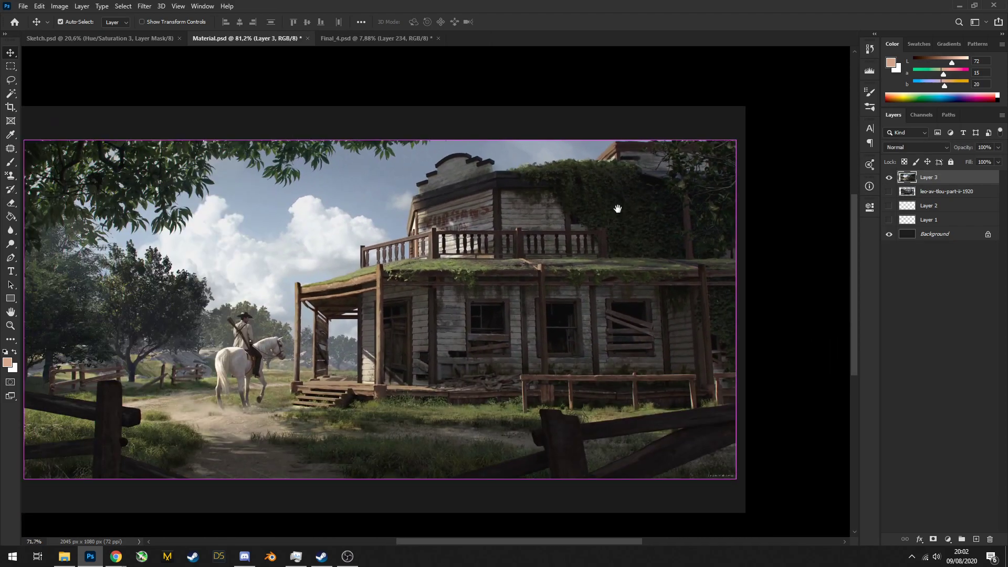
{"action": "left_click_drag", "start_coordinate": [617, 208], "coordinate": [683, 185]}
{"action": "key", "text": "ctrl+shift+alt+n"}
{"action": "key", "text": "b"}
{"action": "left_click_drag", "start_coordinate": [315, 242], "coordinate": [544, 299]}
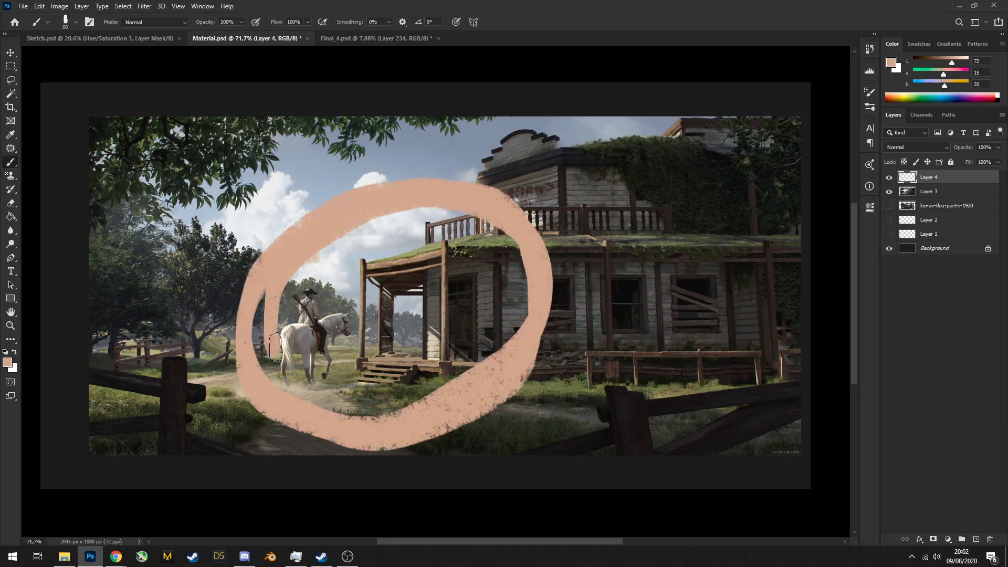
{"action": "key", "text": "ctrl+z"}
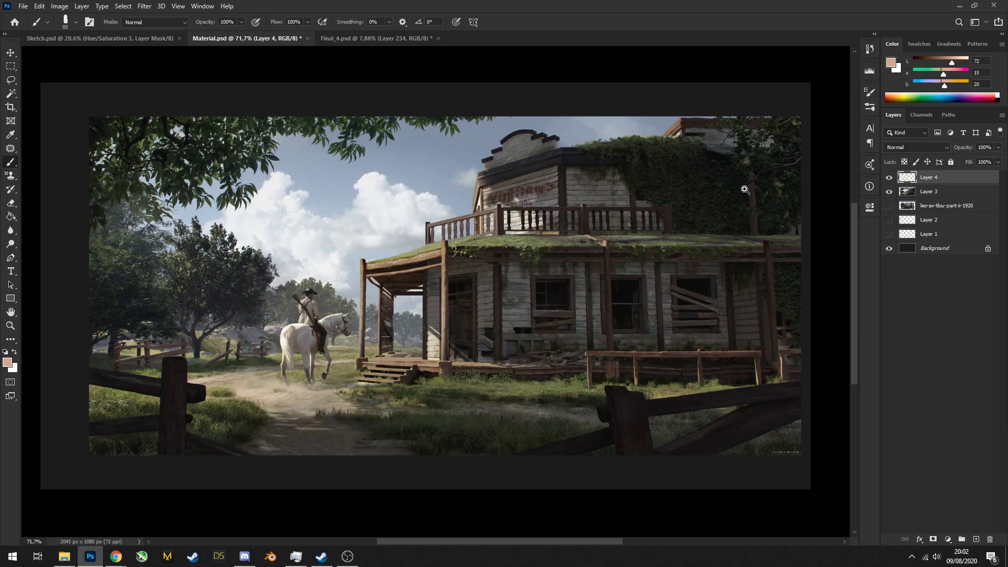
Examine the ivy-covered wall and upper balcony of the western house artwork up close, and compare them with the whole composition
{"action": "left_click", "coordinate": [705, 218], "text": "ctrl"}
{"action": "mouse_move", "coordinate": [701, 237]}
{"action": "left_mouse_down"}
{"action": "mouse_move", "coordinate": [598, 272]}
{"action": "mouse_move", "coordinate": [614, 274]}
{"action": "left_mouse_up"}
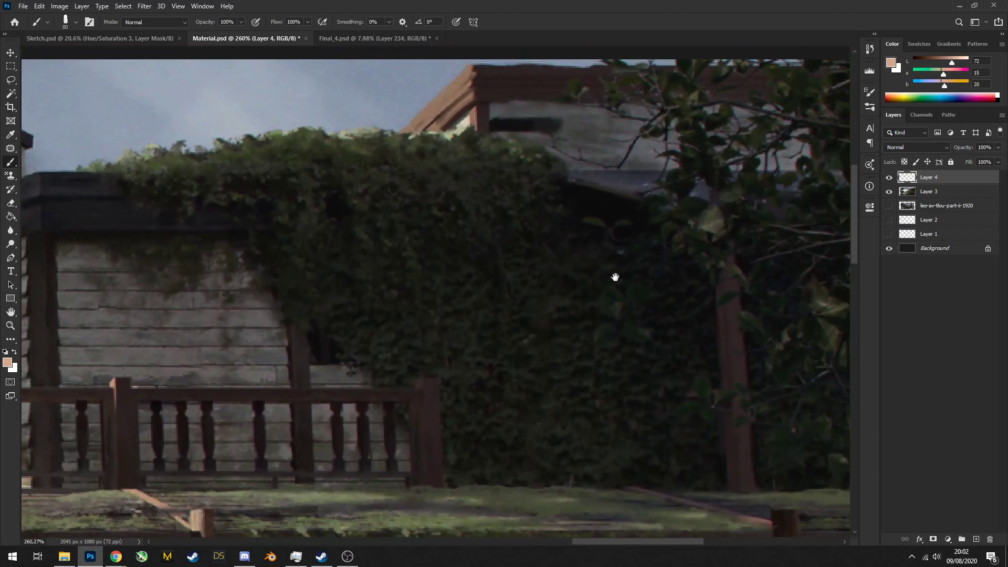
{"action": "mouse_move", "coordinate": [359, 264]}
{"action": "left_mouse_down"}
{"action": "mouse_move", "coordinate": [601, 250]}
{"action": "mouse_move", "coordinate": [567, 227]}
{"action": "mouse_move", "coordinate": [531, 272]}
{"action": "mouse_move", "coordinate": [594, 261]}
{"action": "mouse_move", "coordinate": [522, 239]}
{"action": "mouse_move", "coordinate": [667, 235]}
{"action": "left_mouse_up"}
{"action": "mouse_move", "coordinate": [487, 314]}
{"action": "left_mouse_down"}
{"action": "mouse_move", "coordinate": [541, 318]}
{"action": "mouse_move", "coordinate": [478, 315]}
{"action": "left_mouse_up"}
{"action": "left_click_drag", "start_coordinate": [566, 292], "coordinate": [464, 298]}
{"action": "left_click_drag", "start_coordinate": [607, 300], "coordinate": [592, 298]}
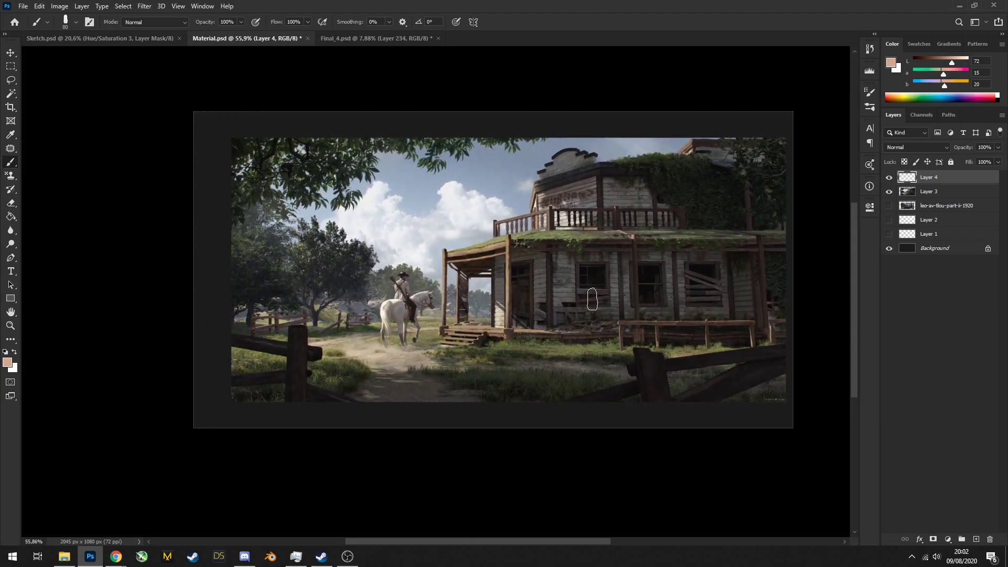
{"action": "left_click_drag", "start_coordinate": [538, 221], "coordinate": [544, 342]}
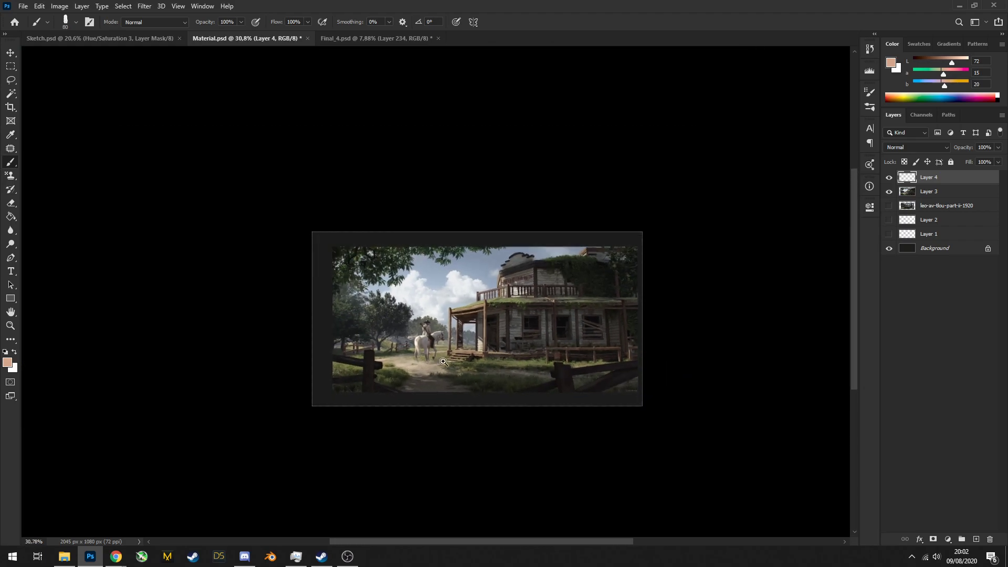
{"action": "left_click_drag", "start_coordinate": [449, 361], "coordinate": [538, 325]}
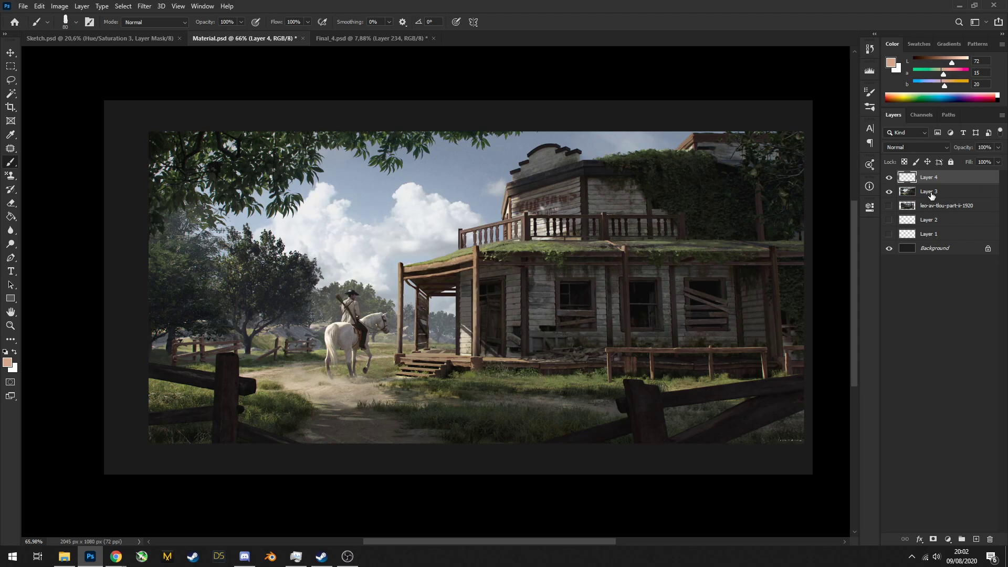
Examine how the horse rider, porch and ivy differ in level of detail in the western house artwork
{"action": "scroll", "coordinate": [583, 234], "scroll_direction": "up", "scroll_amount": 2}
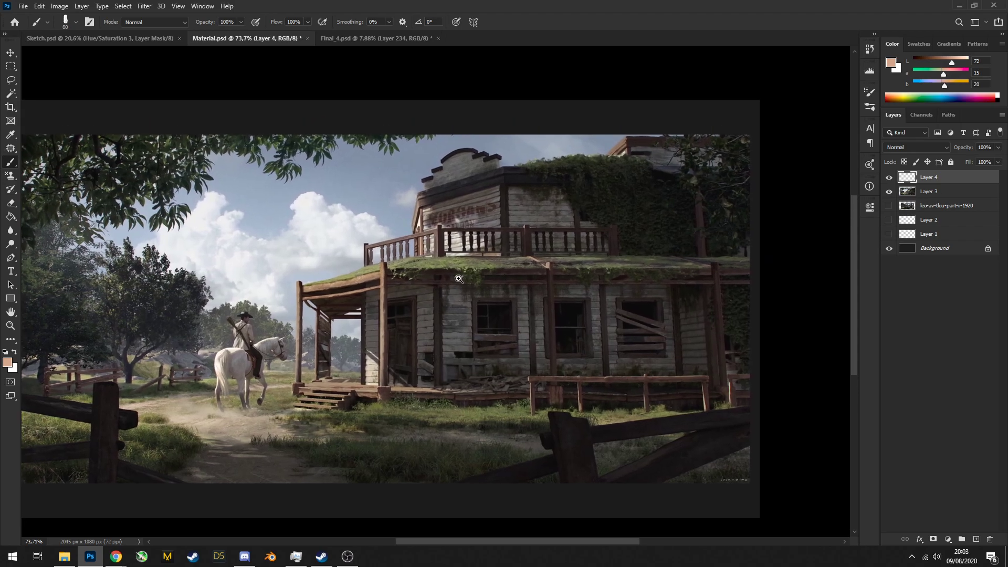
{"action": "left_click_drag", "start_coordinate": [214, 348], "coordinate": [345, 291]}
{"action": "scroll", "coordinate": [357, 254], "scroll_direction": "up", "scroll_amount": 3}
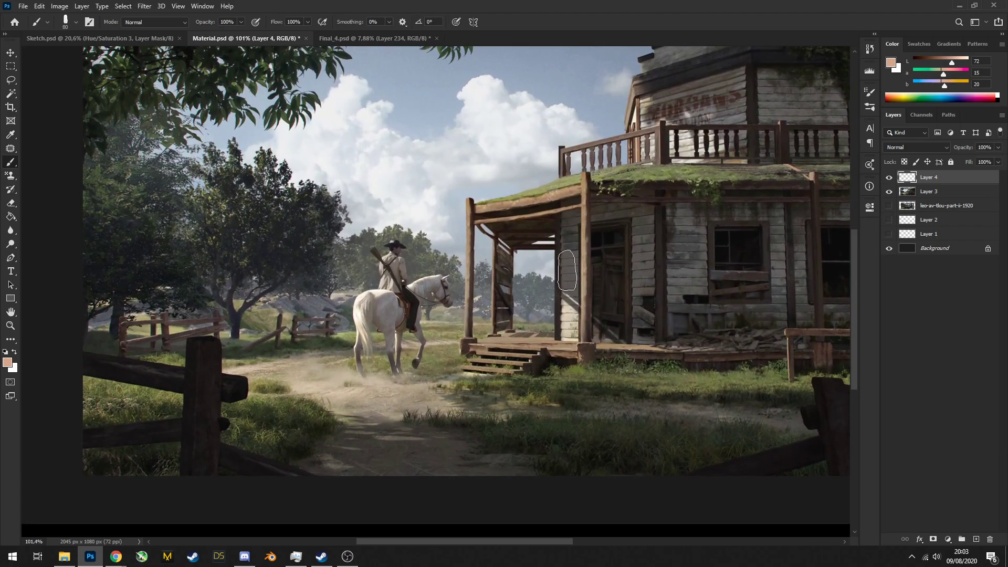
{"action": "left_click_drag", "start_coordinate": [543, 261], "coordinate": [307, 348]}
{"action": "scroll", "coordinate": [642, 217], "scroll_direction": "up", "scroll_amount": 1}
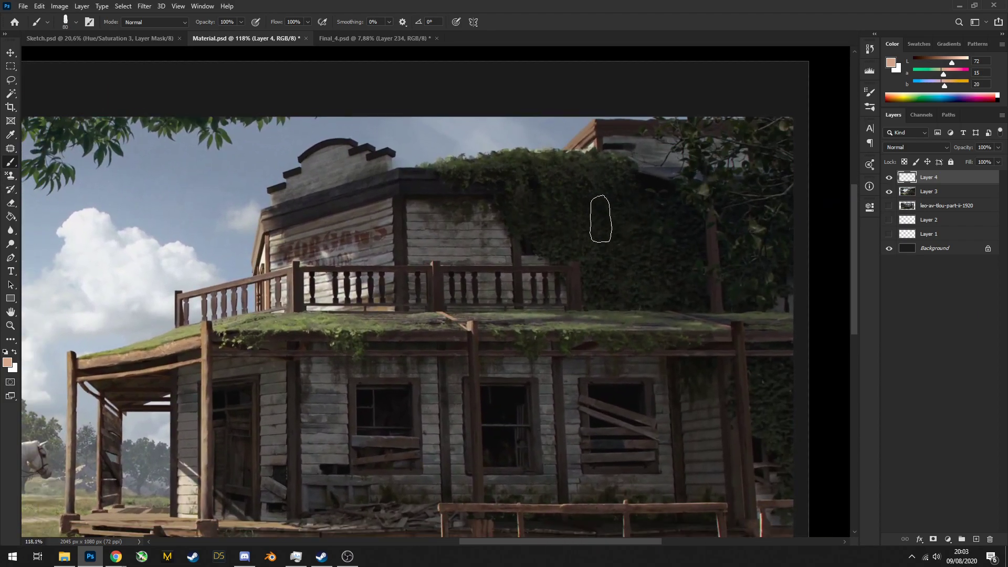
{"action": "scroll", "coordinate": [619, 243], "scroll_direction": "down", "scroll_amount": 4}
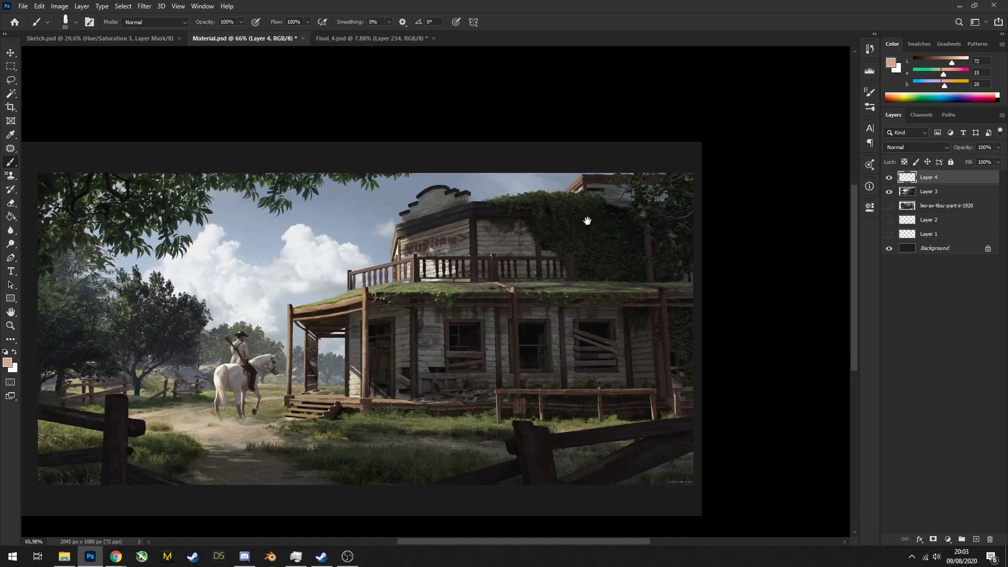
{"action": "scroll", "coordinate": [619, 217], "scroll_direction": "down", "scroll_amount": 1}
{"action": "left_click_drag", "start_coordinate": [788, 215], "coordinate": [843, 212]}
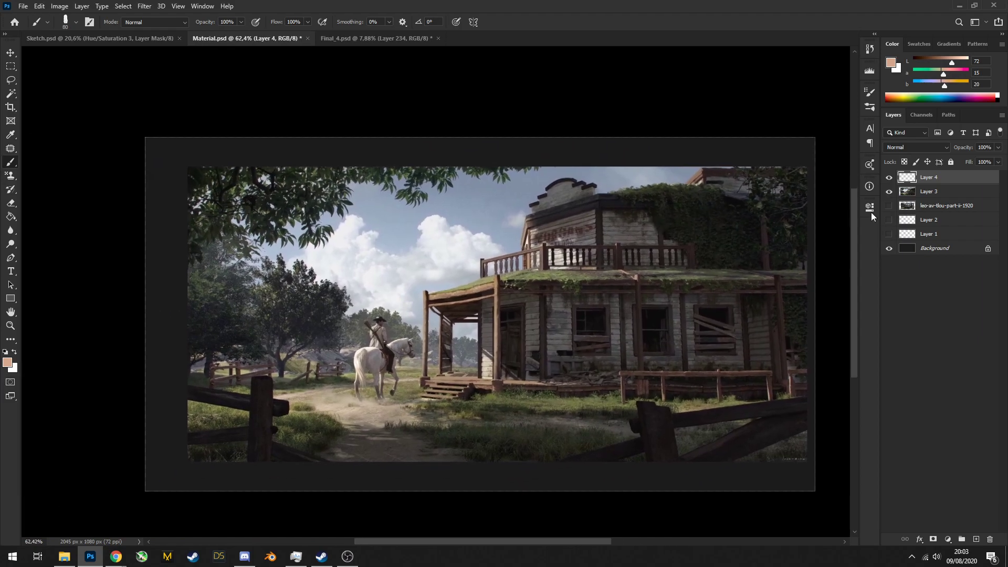
Inspect the balcony railing, mossy porch roof and boarded windows at high magnification, and return to the full artwork
{"action": "scroll", "coordinate": [758, 274], "scroll_direction": "up", "scroll_amount": 10}
{"action": "left_click_drag", "start_coordinate": [724, 237], "coordinate": [472, 285]}
{"action": "left_click_drag", "start_coordinate": [382, 268], "coordinate": [839, 295]}
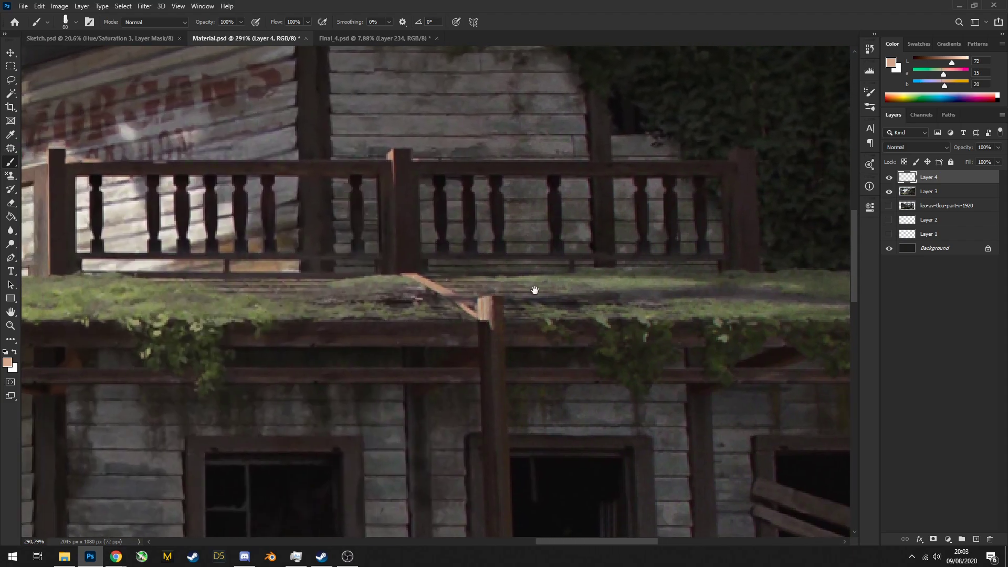
{"action": "left_click_drag", "start_coordinate": [415, 299], "coordinate": [750, 247]}
{"action": "left_click_drag", "start_coordinate": [442, 318], "coordinate": [625, 285]}
{"action": "left_click_drag", "start_coordinate": [366, 389], "coordinate": [630, 226]}
{"action": "left_click_drag", "start_coordinate": [518, 296], "coordinate": [597, 234]}
{"action": "scroll", "coordinate": [596, 234], "scroll_direction": "down", "scroll_amount": 10}
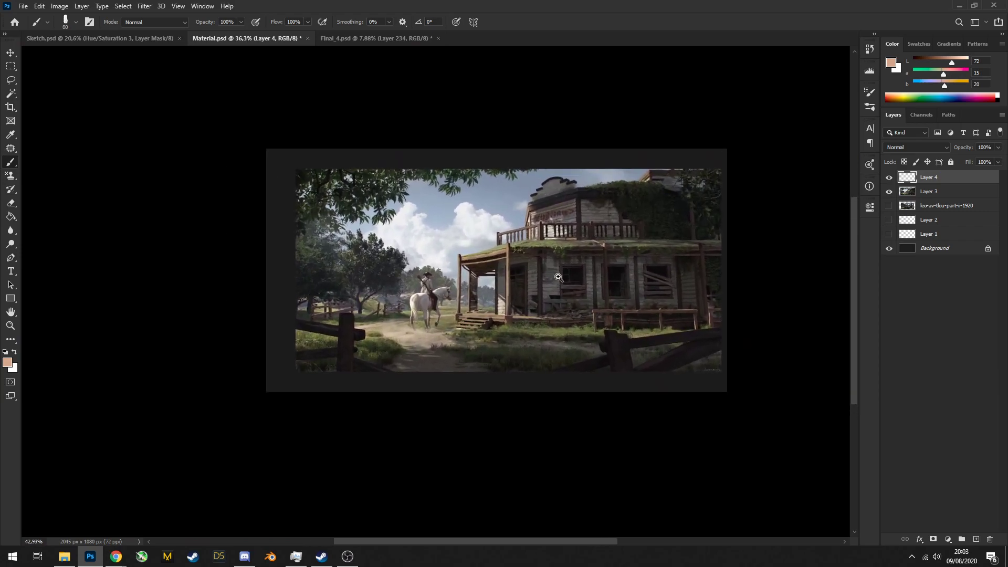
{"action": "scroll", "coordinate": [558, 277], "scroll_direction": "up", "scroll_amount": 1}
Hide Layer 4 and the Layer 3 western house artwork, and show the Session 4 notes on Layer 1 and Layer 2
{"action": "left_click", "coordinate": [889, 177]}
{"action": "left_click", "coordinate": [889, 191]}
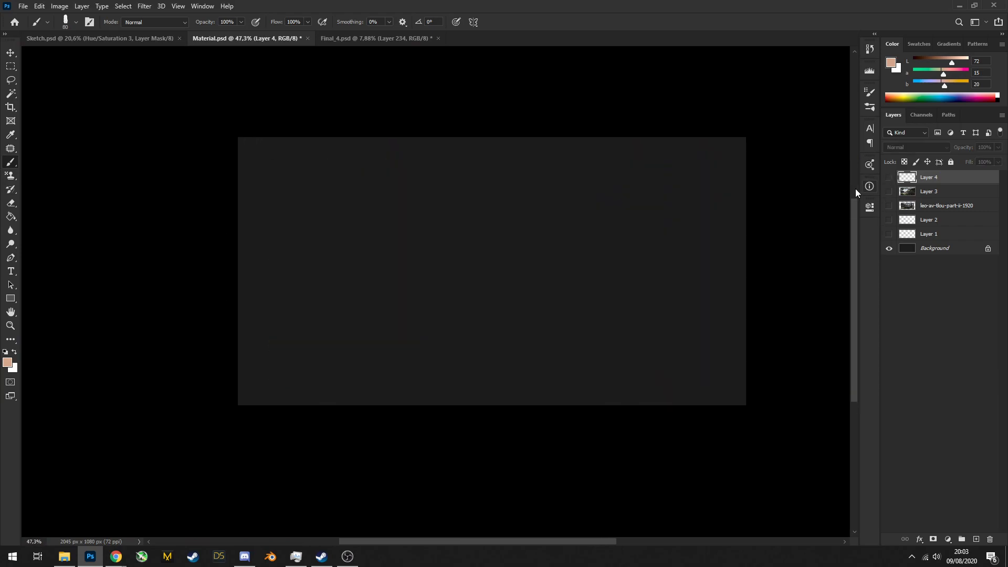
{"action": "left_click", "coordinate": [154, 39]}
{"action": "left_click", "coordinate": [258, 37]}
{"action": "left_click", "coordinate": [372, 39]}
{"action": "left_click", "coordinate": [264, 40]}
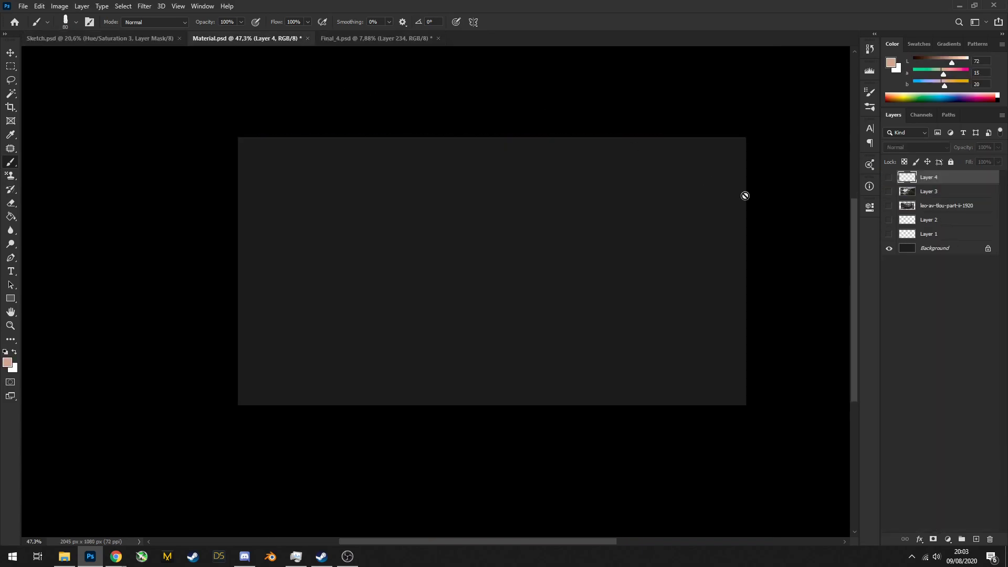
{"action": "left_click", "coordinate": [889, 235]}
{"action": "scroll", "coordinate": [698, 348], "scroll_direction": "up", "scroll_amount": 1}
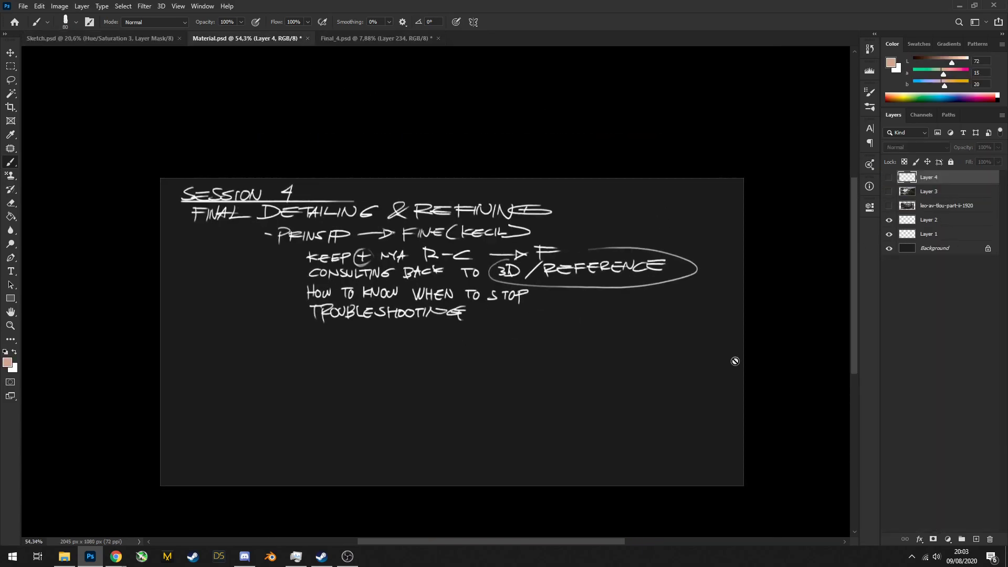
On a new layer, draw a white curve from the "KEEP" line to a new line below "TROUBLESHOOTING" and handwrite "OVERWORKED + LUPA BIG PICT"
{"action": "key", "text": "ctrl+shift+alt+n"}
{"action": "key", "text": "d"}
{"action": "key", "text": "x"}
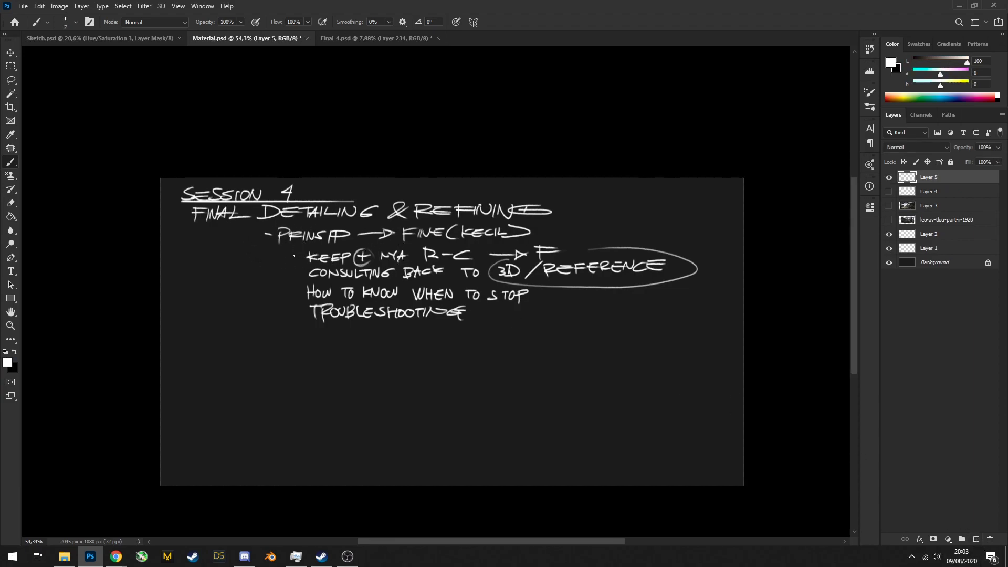
{"action": "mouse_move", "coordinate": [302, 256]}
{"action": "left_mouse_down"}
{"action": "mouse_move", "coordinate": [311, 358]}
{"action": "mouse_move", "coordinate": [262, 318]}
{"action": "mouse_move", "coordinate": [314, 327]}
{"action": "left_mouse_up"}
{"action": "key", "text": "ctrl+z"}
{"action": "key", "text": "ctrl+z"}
{"action": "left_click_drag", "start_coordinate": [300, 260], "coordinate": [308, 340]}
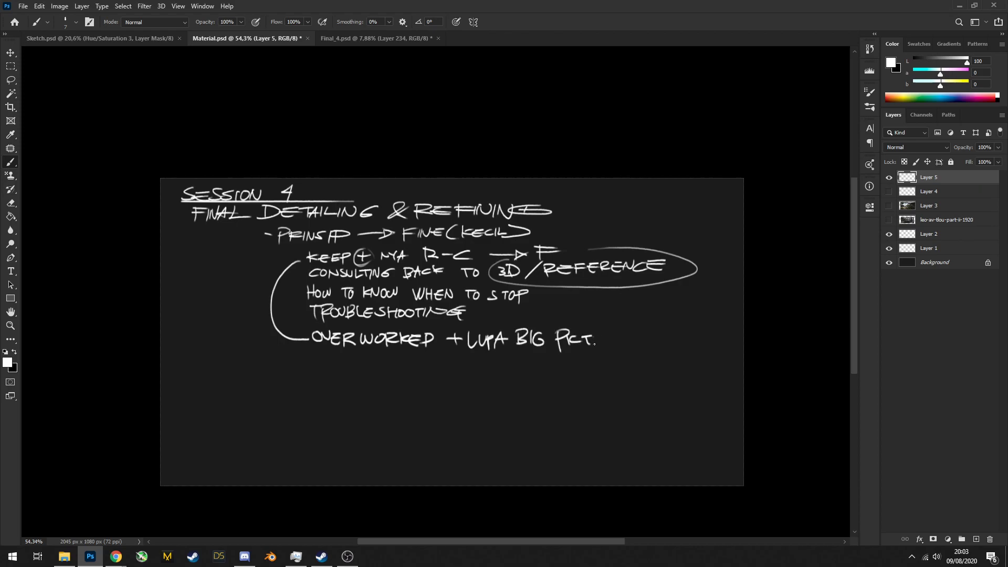
Complete the last word of the handwritten note as "PICTURE" and circle its plus sign
{"action": "left_click_drag", "start_coordinate": [651, 338], "coordinate": [604, 333]}
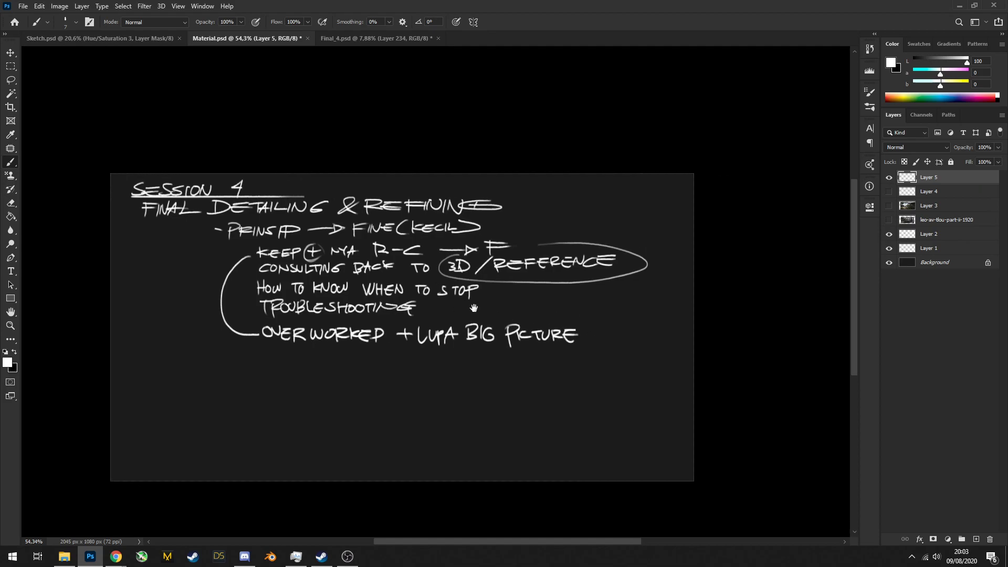
{"action": "mouse_move", "coordinate": [528, 326]}
{"action": "left_mouse_down"}
{"action": "mouse_move", "coordinate": [451, 336]}
{"action": "mouse_move", "coordinate": [525, 357]}
{"action": "mouse_move", "coordinate": [457, 328]}
{"action": "mouse_move", "coordinate": [577, 341]}
{"action": "left_mouse_up"}
{"action": "key", "text": "ctrl+z"}
{"action": "key", "text": "ctrl+z"}
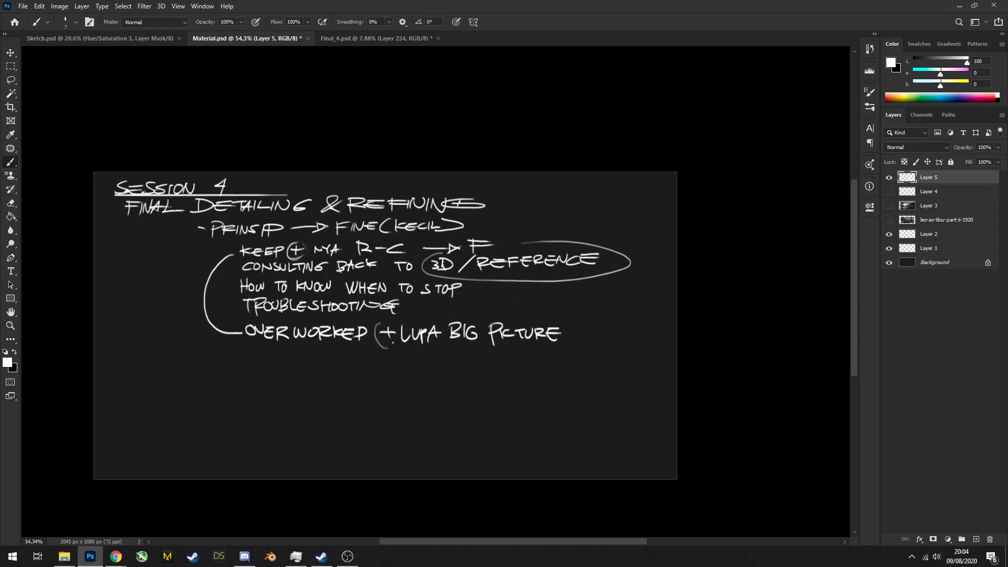
{"action": "left_click_drag", "start_coordinate": [384, 334], "coordinate": [392, 341]}
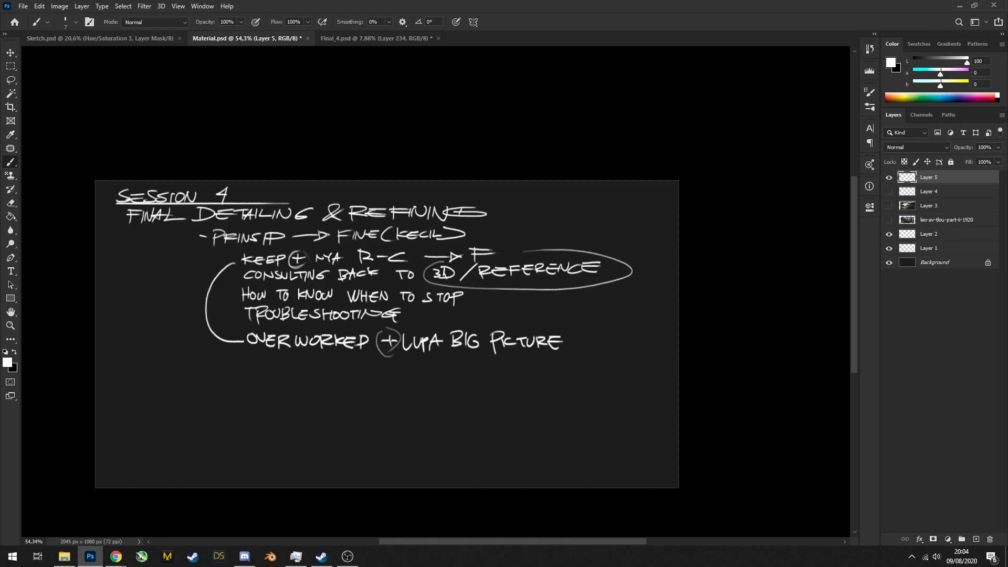
Float Final_4.psd in its own window and shrink it to a small preview showing the Kratos painting beside the notes
{"action": "left_click_drag", "start_coordinate": [366, 42], "coordinate": [575, 59]}
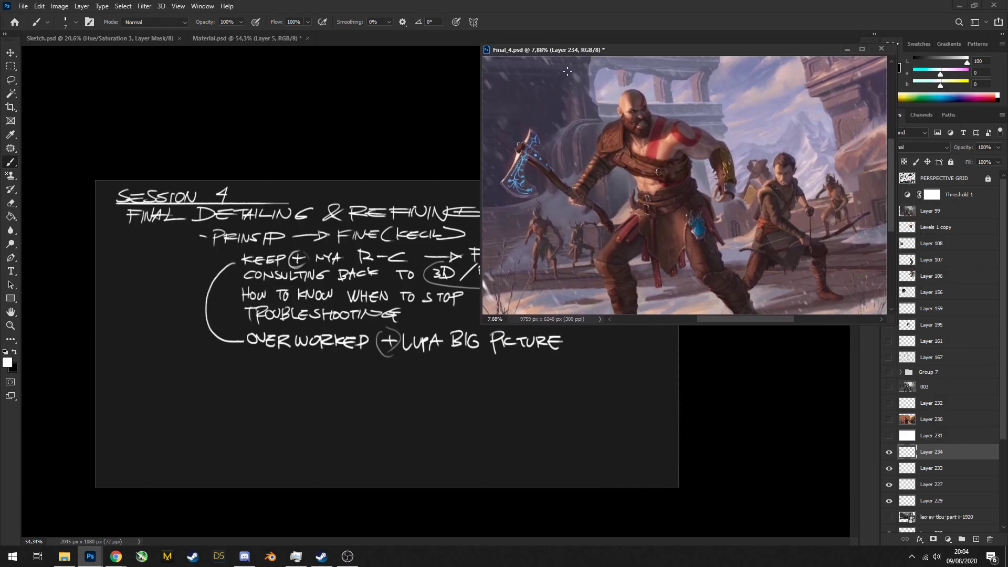
{"action": "left_click", "coordinate": [328, 380]}
{"action": "scroll", "coordinate": [335, 378], "scroll_direction": "down", "scroll_amount": 3}
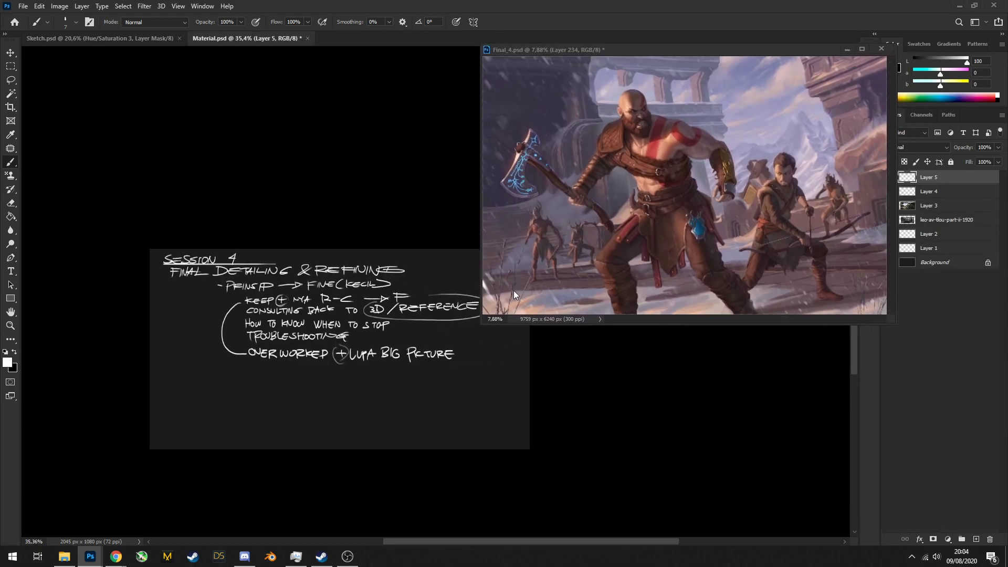
{"action": "left_click", "coordinate": [587, 245]}
{"action": "left_click_drag", "start_coordinate": [480, 324], "coordinate": [688, 207]}
{"action": "scroll", "coordinate": [717, 82], "scroll_direction": "down", "scroll_amount": 2}
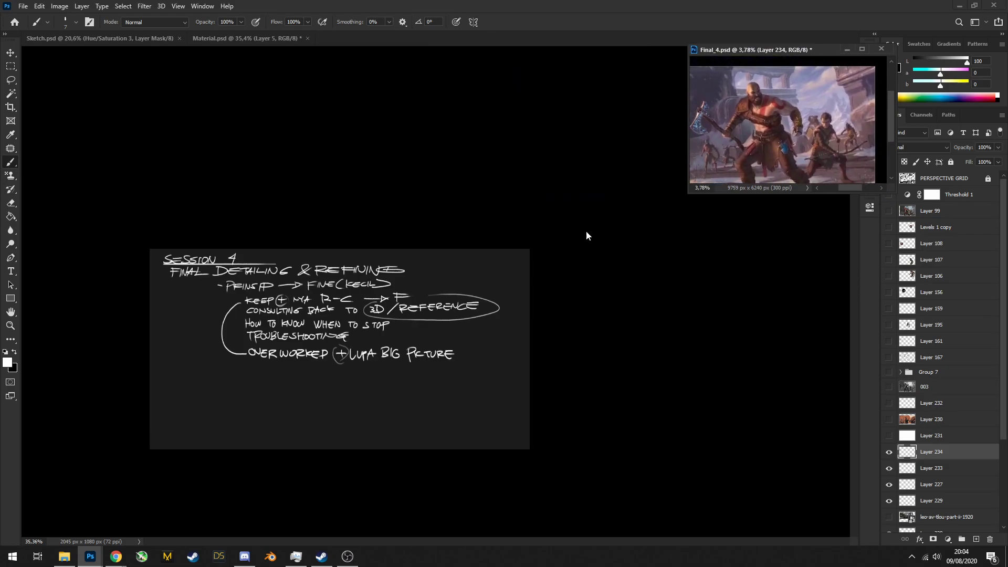
Make Material.psd the active document and open a second window for it
{"action": "left_click", "coordinate": [463, 330]}
{"action": "left_click_drag", "start_coordinate": [463, 330], "coordinate": [569, 237]}
{"action": "left_click_drag", "start_coordinate": [562, 242], "coordinate": [546, 268]}
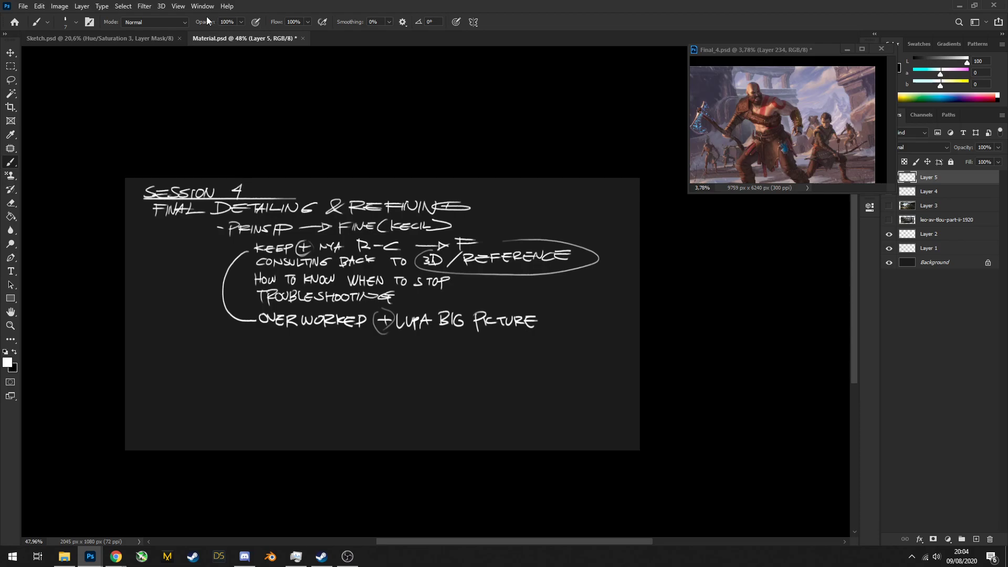
{"action": "scroll", "coordinate": [279, 115], "scroll_direction": "down", "scroll_amount": 1}
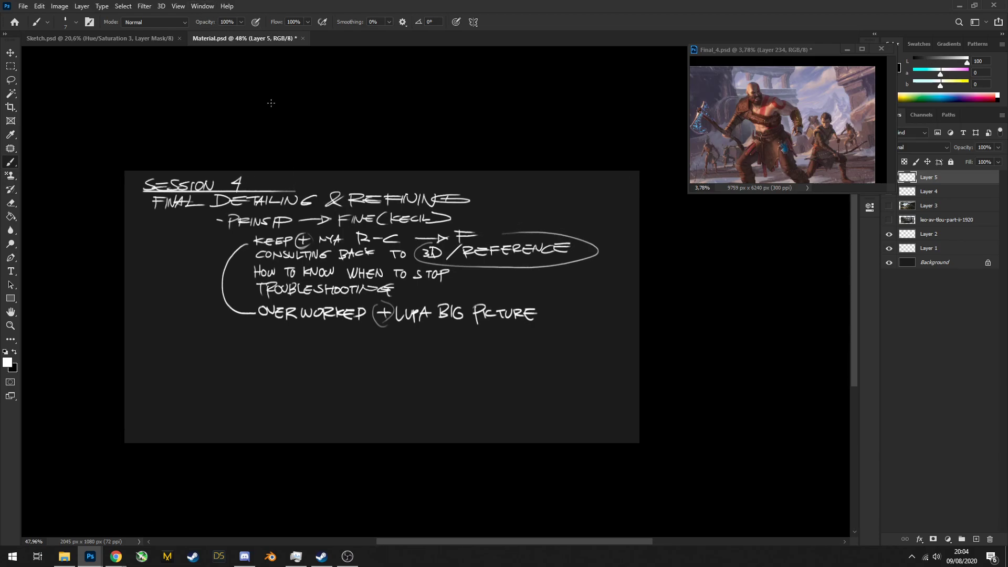
{"action": "left_click", "coordinate": [205, 7]}
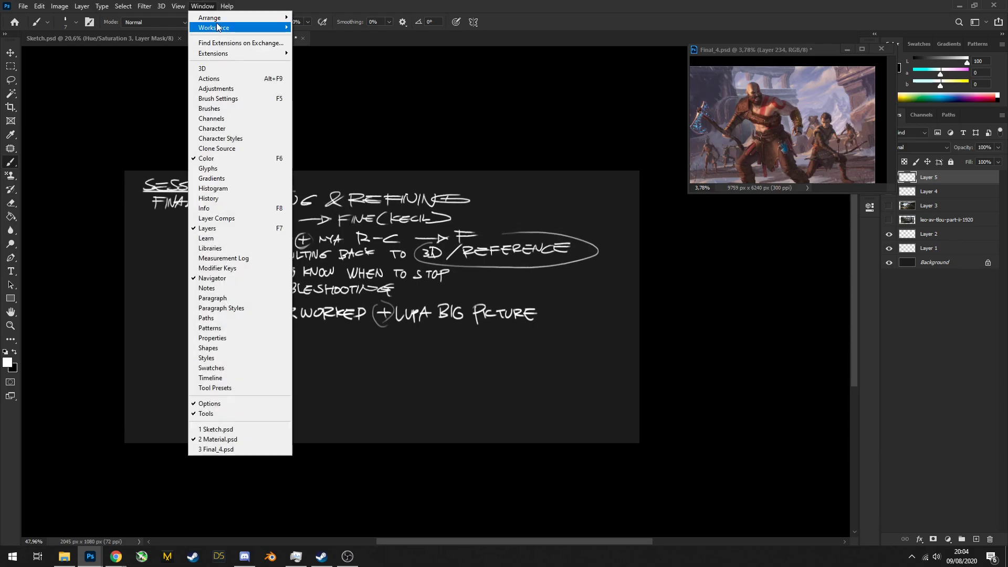
{"action": "mouse_move", "coordinate": [219, 32]}
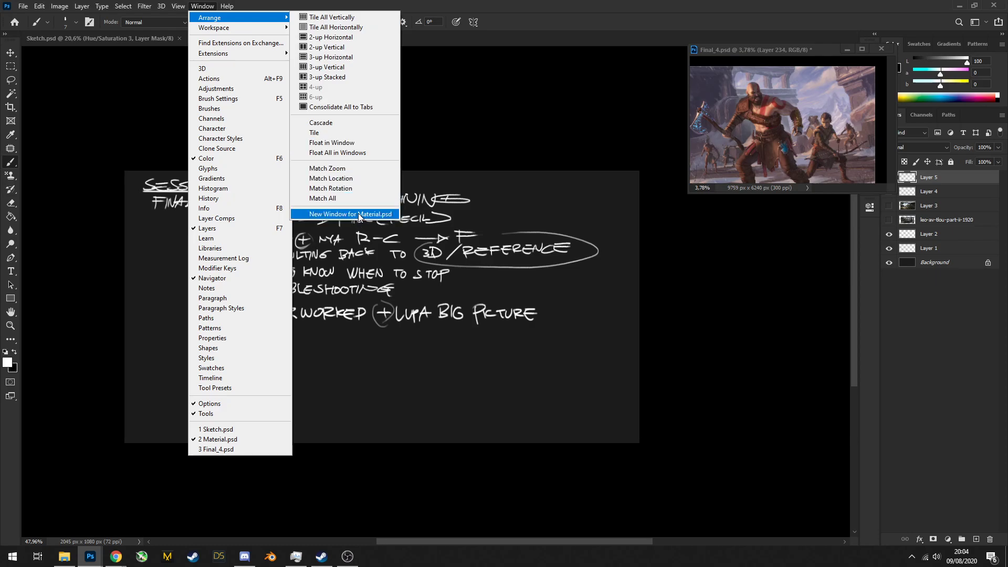
{"action": "left_click", "coordinate": [357, 214]}
Float the second Material.psd window below the Final_4.psd preview and size it small so the whole notes canvas fits
{"action": "left_click_drag", "start_coordinate": [344, 40], "coordinate": [702, 257]}
{"action": "left_click_drag", "start_coordinate": [829, 308], "coordinate": [743, 314]}
{"action": "left_click_drag", "start_coordinate": [801, 309], "coordinate": [707, 278]}
{"action": "left_click_drag", "start_coordinate": [810, 295], "coordinate": [795, 295]}
{"action": "left_click_drag", "start_coordinate": [768, 262], "coordinate": [743, 193]}
{"action": "left_click_drag", "start_coordinate": [863, 376], "coordinate": [898, 367]}
{"action": "left_click_drag", "start_coordinate": [742, 196], "coordinate": [734, 204]}
Scribble test strokes below the notes in the main Material.psd window to demonstrate the live preview, and undo them all
{"action": "mouse_move", "coordinate": [530, 331]}
{"action": "left_mouse_down"}
{"action": "mouse_move", "coordinate": [462, 387]}
{"action": "mouse_move", "coordinate": [464, 400]}
{"action": "left_mouse_up"}
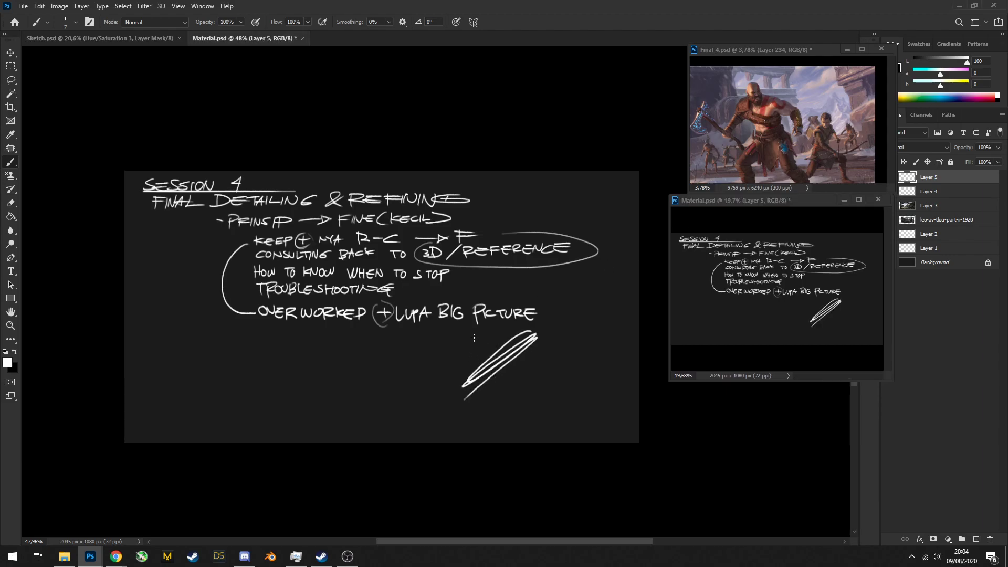
{"action": "key", "text": "ctrl+z"}
{"action": "mouse_move", "coordinate": [528, 368]}
{"action": "left_mouse_down"}
{"action": "mouse_move", "coordinate": [559, 345]}
{"action": "mouse_move", "coordinate": [520, 372]}
{"action": "mouse_move", "coordinate": [551, 344]}
{"action": "mouse_move", "coordinate": [519, 391]}
{"action": "left_mouse_up"}
{"action": "key", "text": "ctrl+z"}
{"action": "key", "text": "ctrl+z"}
{"action": "key", "text": "ctrl+z"}
{"action": "key", "text": "ctrl+z"}
{"action": "mouse_move", "coordinate": [567, 332]}
{"action": "left_mouse_down"}
{"action": "mouse_move", "coordinate": [484, 389]}
{"action": "mouse_move", "coordinate": [496, 393]}
{"action": "mouse_move", "coordinate": [475, 394]}
{"action": "left_mouse_up"}
{"action": "key", "text": "ctrl+z"}
{"action": "key", "text": "ctrl+z"}
{"action": "key", "text": "ctrl+z"}
{"action": "mouse_move", "coordinate": [598, 331]}
{"action": "left_mouse_down"}
{"action": "mouse_move", "coordinate": [528, 375]}
{"action": "mouse_move", "coordinate": [490, 378]}
{"action": "left_mouse_up"}
{"action": "key", "text": "ctrl+z"}
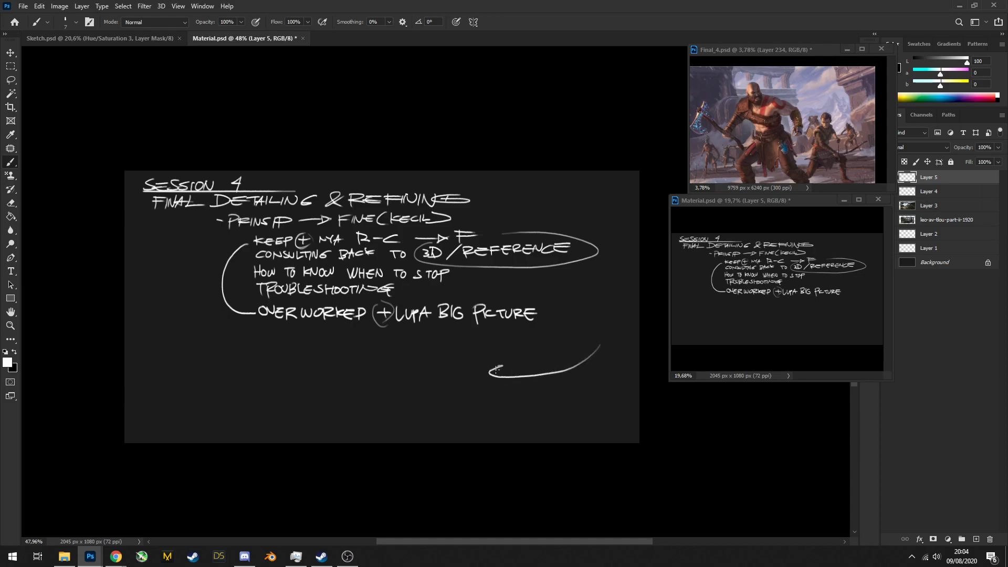
{"action": "key", "text": "ctrl+z"}
{"action": "left_click_drag", "start_coordinate": [584, 279], "coordinate": [553, 298]}
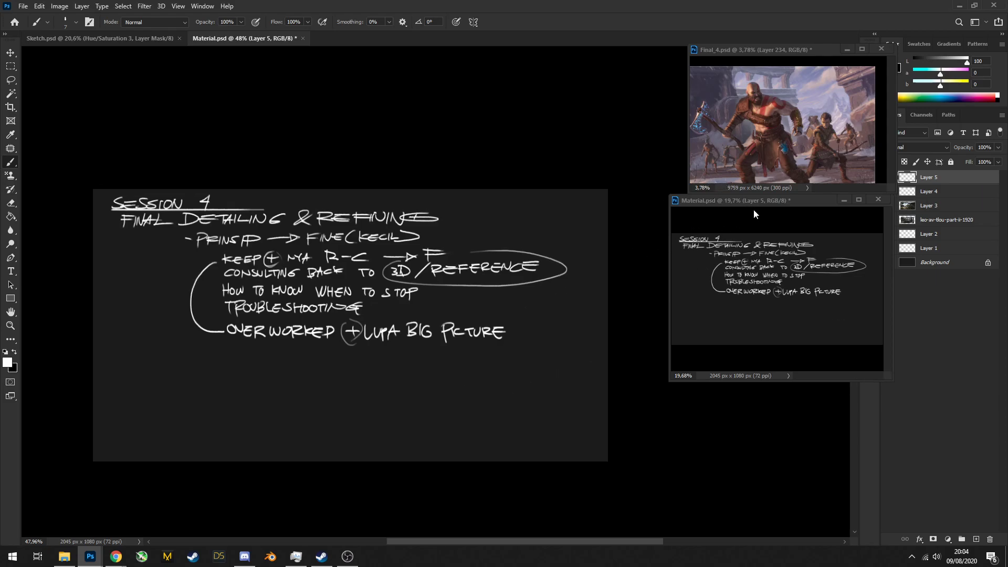
Sketch a small test figure below the notes in the floating Material.psd preview and undo it
{"action": "left_click", "coordinate": [807, 319]}
{"action": "left_click_drag", "start_coordinate": [811, 315], "coordinate": [793, 314]}
{"action": "key", "text": "ctrl+z"}
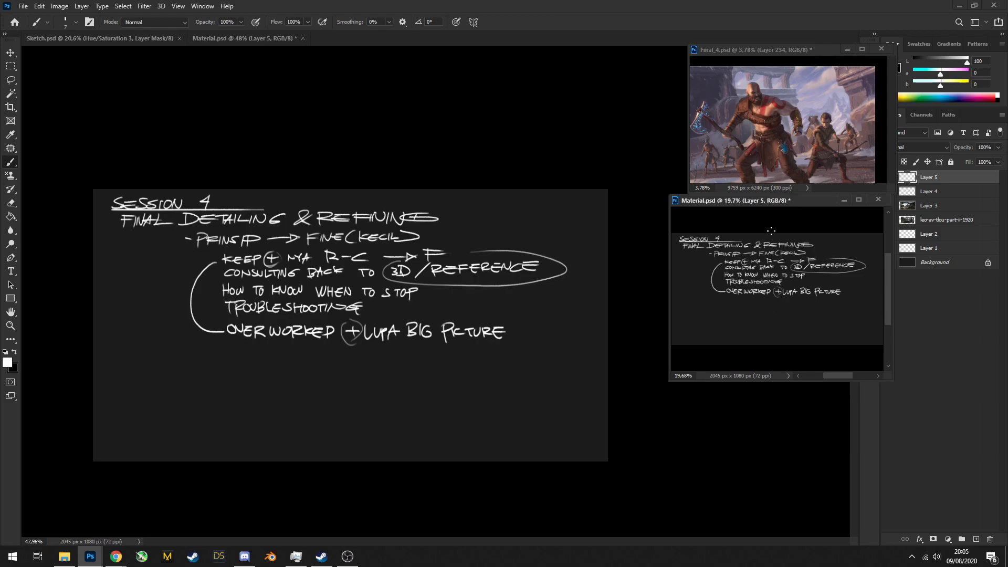
{"action": "left_click", "coordinate": [831, 120]}
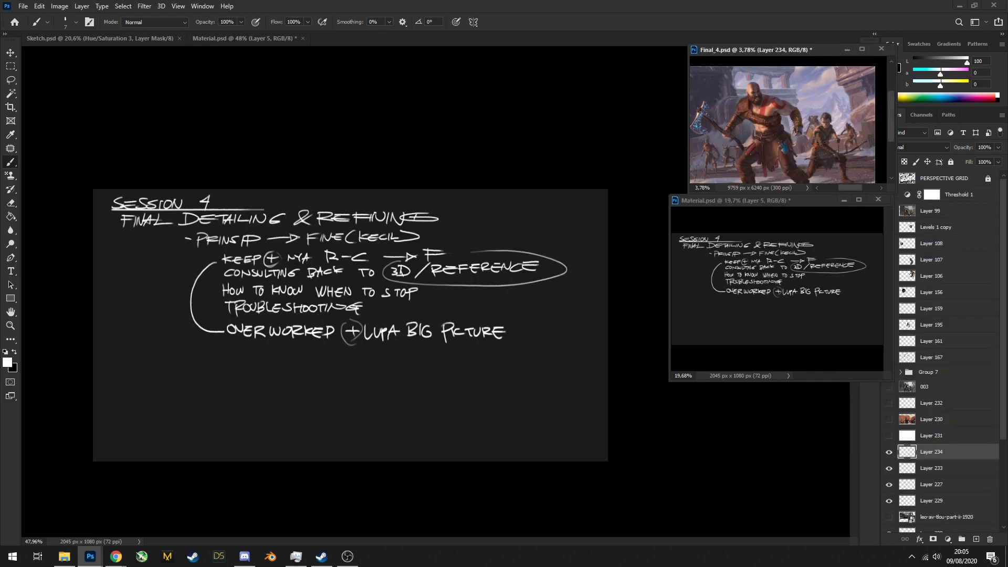
{"action": "left_click", "coordinate": [817, 303]}
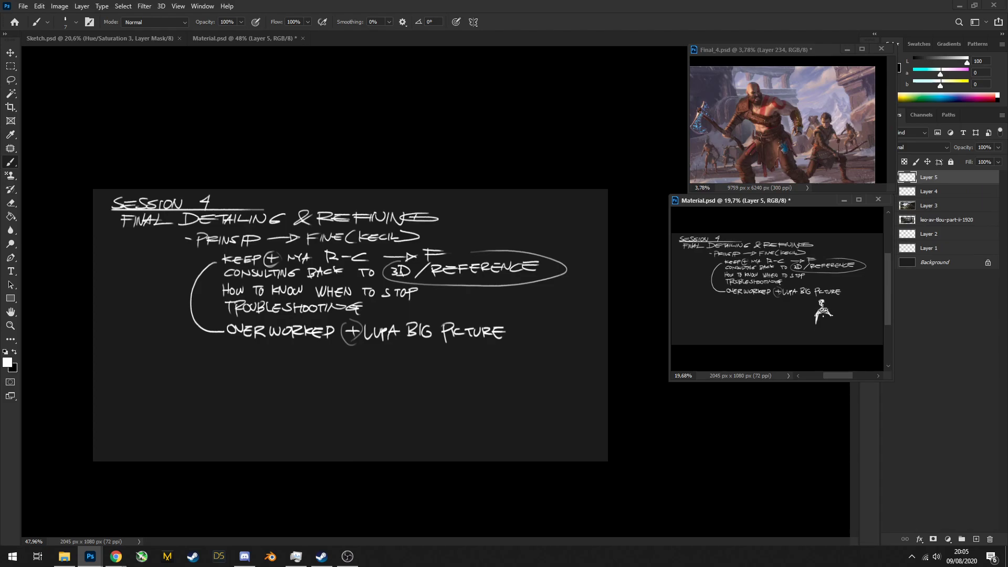
{"action": "key", "text": "ctrl+z"}
Close the second Material.psd window and dock Final_4.psd back with the other open documents
{"action": "left_click", "coordinate": [593, 239]}
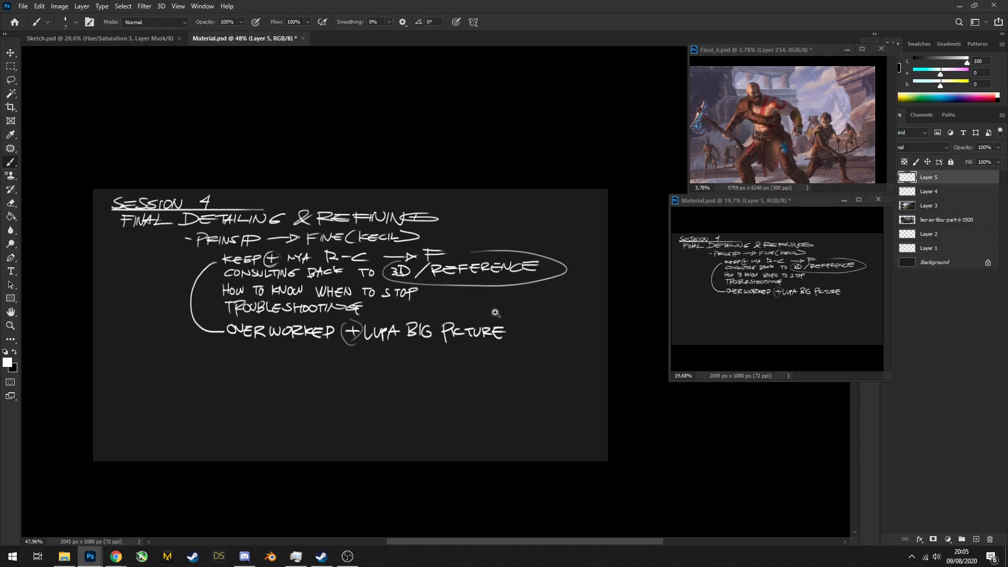
{"action": "scroll", "coordinate": [500, 315], "scroll_direction": "down", "scroll_amount": 2}
{"action": "left_click", "coordinate": [877, 199]}
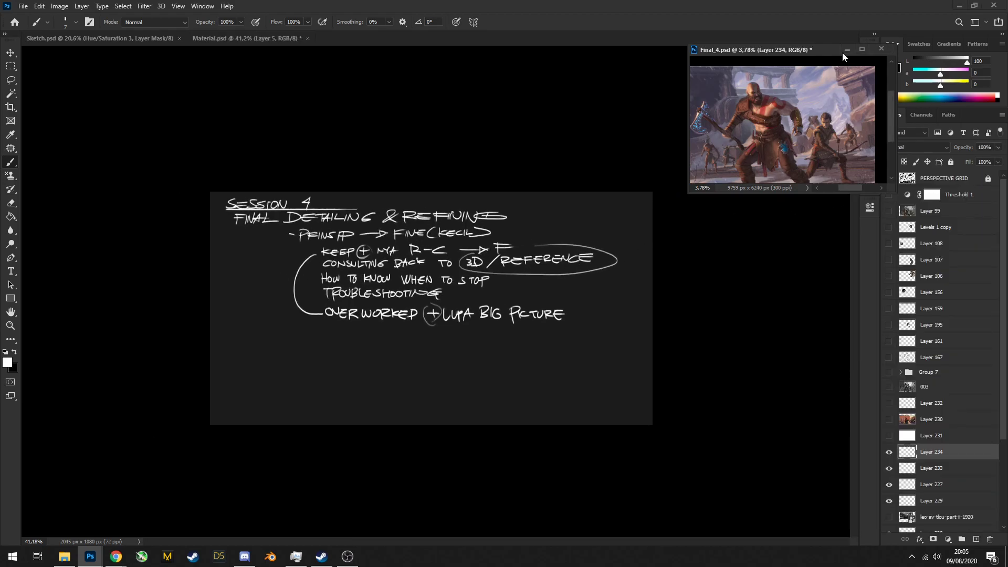
{"action": "mouse_move", "coordinate": [853, 53]}
{"action": "left_mouse_down"}
{"action": "mouse_move", "coordinate": [764, 57]}
{"action": "mouse_move", "coordinate": [389, 27]}
{"action": "mouse_move", "coordinate": [389, 38]}
{"action": "left_mouse_up"}
Switch to Sketch.psd to display the armoured knight artwork
{"action": "left_click", "coordinate": [95, 38]}
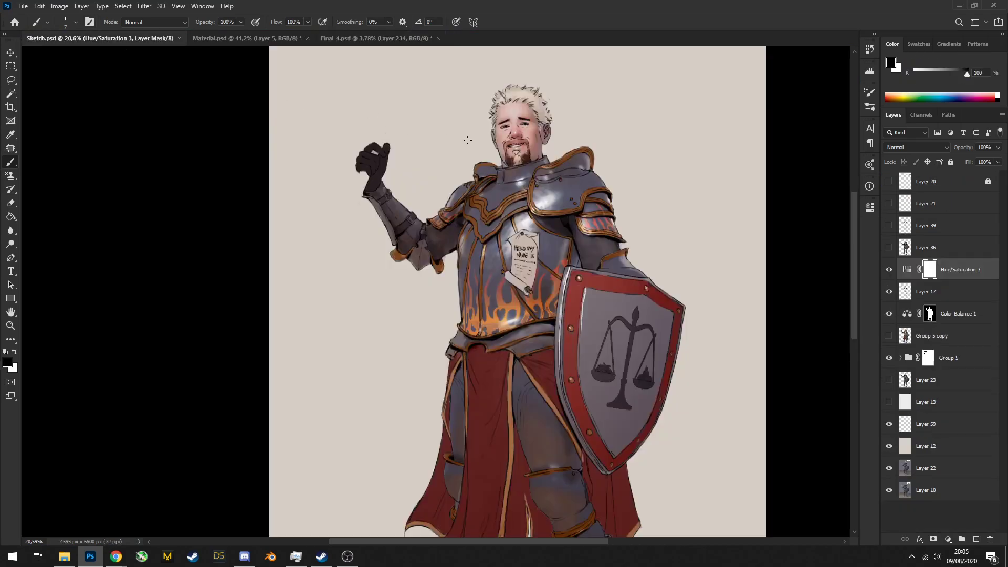
Close Sketch.psd and handwrite "CONSULT BACK TO RC" beneath the "LUPA BIG PICTURE" note in Material.psd
{"action": "left_click", "coordinate": [237, 37]}
{"action": "left_click", "coordinate": [179, 38]}
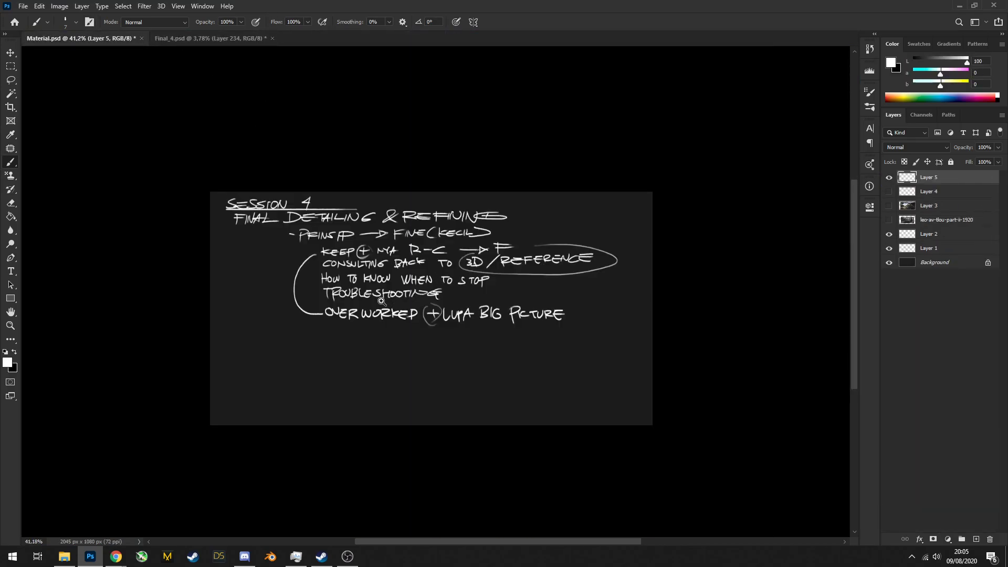
{"action": "left_click_drag", "start_coordinate": [385, 299], "coordinate": [401, 300]}
{"action": "left_click_drag", "start_coordinate": [494, 338], "coordinate": [528, 343]}
{"action": "key", "text": "ctrl+z"}
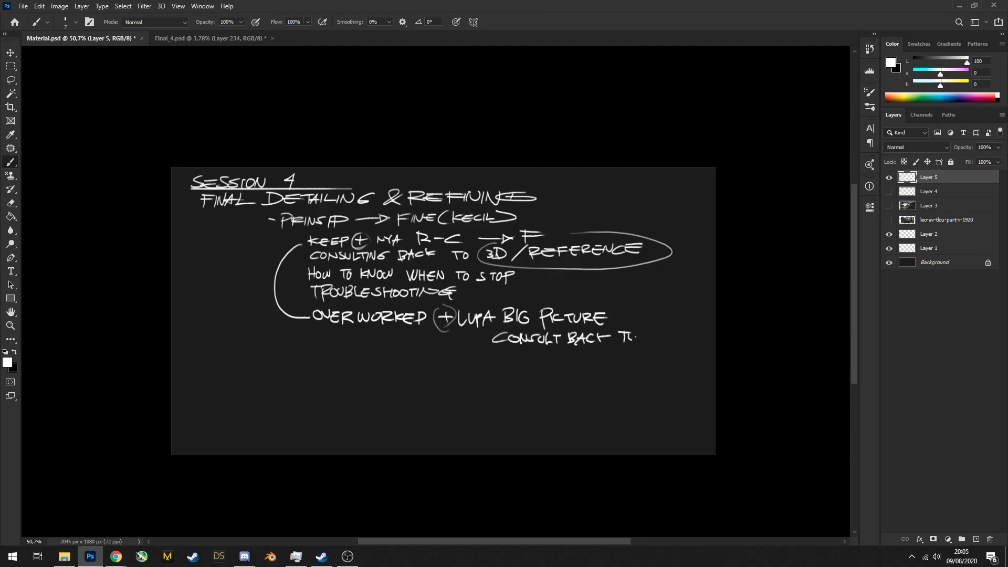
{"action": "left_click_drag", "start_coordinate": [649, 338], "coordinate": [662, 340]}
{"action": "left_click_drag", "start_coordinate": [674, 332], "coordinate": [680, 337]}
{"action": "mouse_move", "coordinate": [583, 311]}
{"action": "left_mouse_down"}
{"action": "mouse_move", "coordinate": [565, 285]}
{"action": "mouse_move", "coordinate": [538, 275]}
{"action": "mouse_move", "coordinate": [546, 292]}
{"action": "left_mouse_up"}
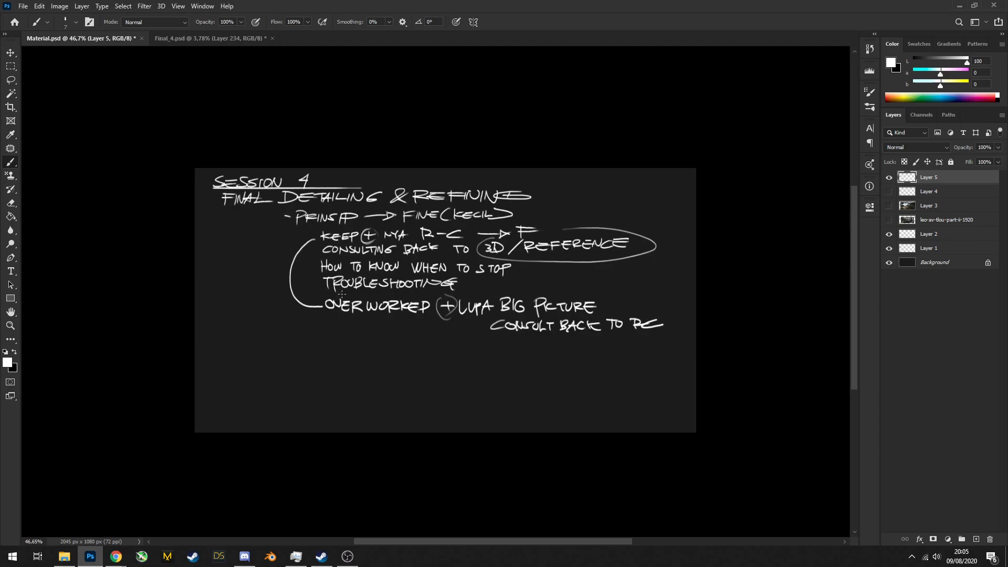
Draw a long curved connector from the "KEEP" and "CONSULTING BACK" notes down to the empty area below "OVERWORKED"
{"action": "scroll", "coordinate": [411, 253], "scroll_direction": "up", "scroll_amount": 1}
{"action": "mouse_move", "coordinate": [304, 253]}
{"action": "left_mouse_down"}
{"action": "mouse_move", "coordinate": [268, 297]}
{"action": "mouse_move", "coordinate": [270, 327]}
{"action": "mouse_move", "coordinate": [275, 281]}
{"action": "mouse_move", "coordinate": [286, 339]}
{"action": "mouse_move", "coordinate": [337, 363]}
{"action": "left_mouse_up"}
{"action": "key", "text": "ctrl+z"}
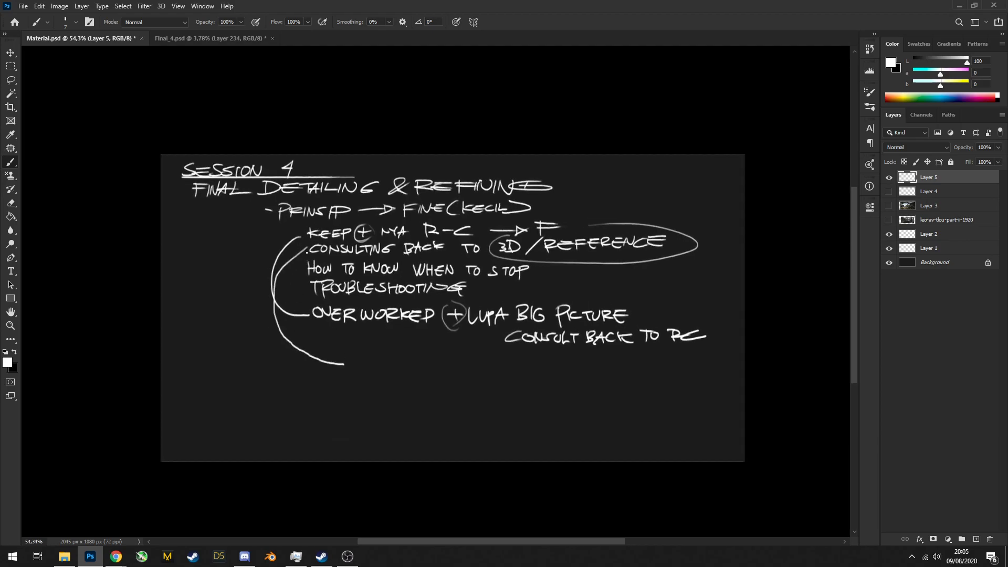
{"action": "left_click_drag", "start_coordinate": [302, 233], "coordinate": [299, 251]}
{"action": "scroll", "coordinate": [315, 243], "scroll_direction": "up", "scroll_amount": 3}
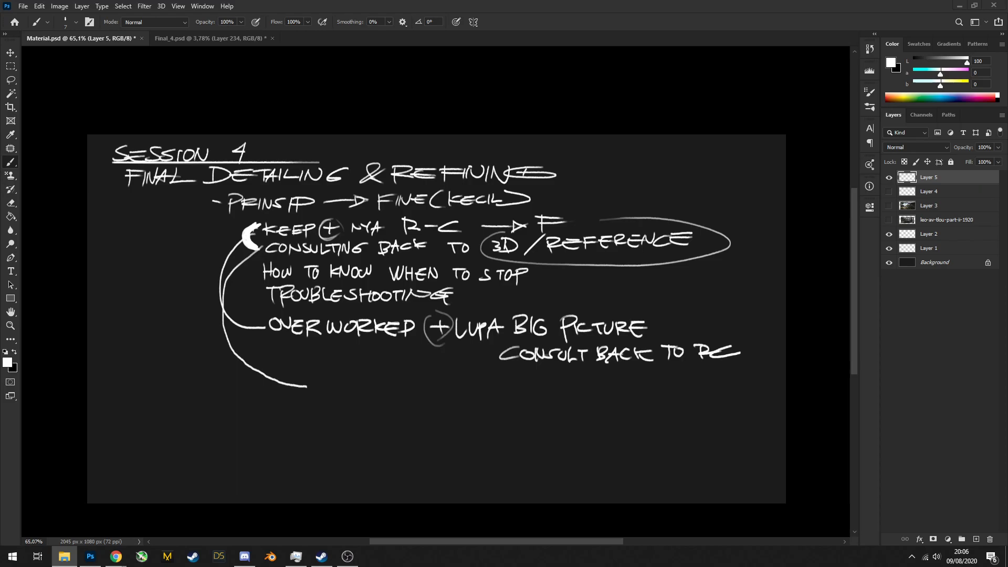
Place the DSC06952 photo in Material.psd, hide the notes layers and add a new layer above the photo
{"action": "left_click_drag", "start_coordinate": [512, 290], "coordinate": [266, 276]}
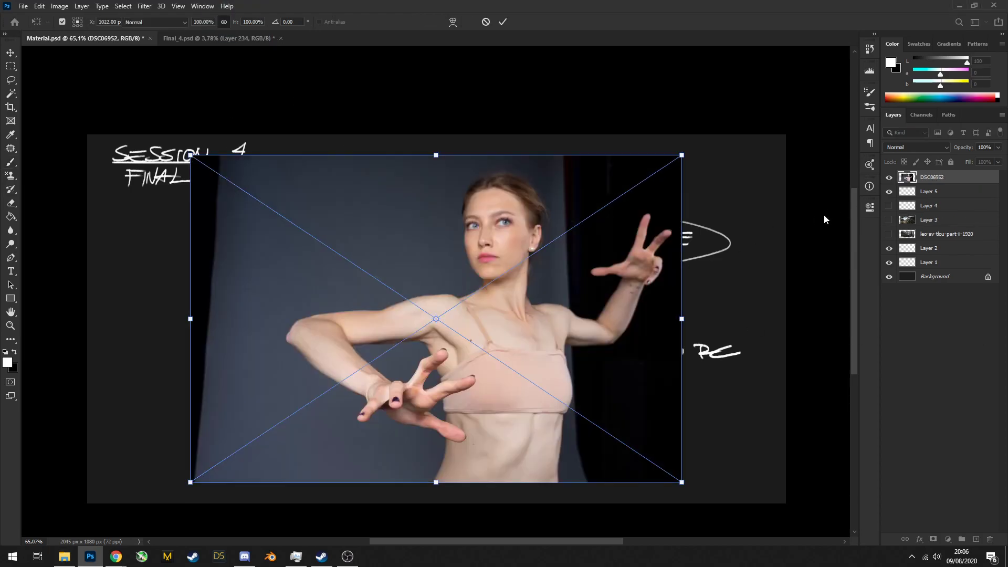
{"action": "left_click_drag", "start_coordinate": [889, 191], "coordinate": [888, 262]}
{"action": "key", "text": "Return"}
{"action": "left_click_drag", "start_coordinate": [572, 341], "coordinate": [508, 342]}
{"action": "left_click", "coordinate": [976, 539]}
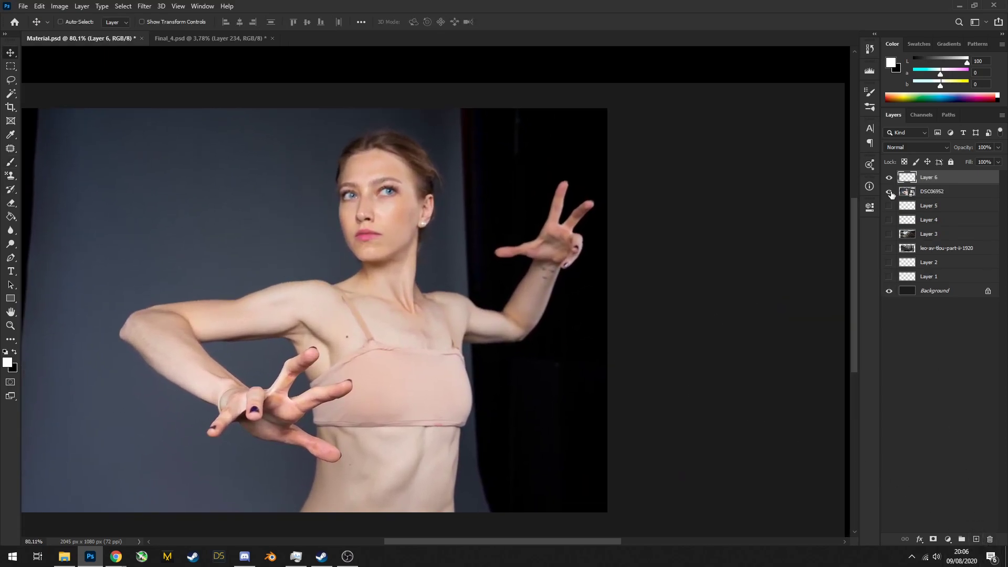
Hide the photo, show the notes layers again and move Layer 3 and the image layer under it above Layer 5
{"action": "left_click", "coordinate": [889, 191]}
{"action": "left_click_drag", "start_coordinate": [888, 262], "coordinate": [889, 276]}
{"action": "scroll", "coordinate": [770, 276], "scroll_direction": "down", "scroll_amount": 2}
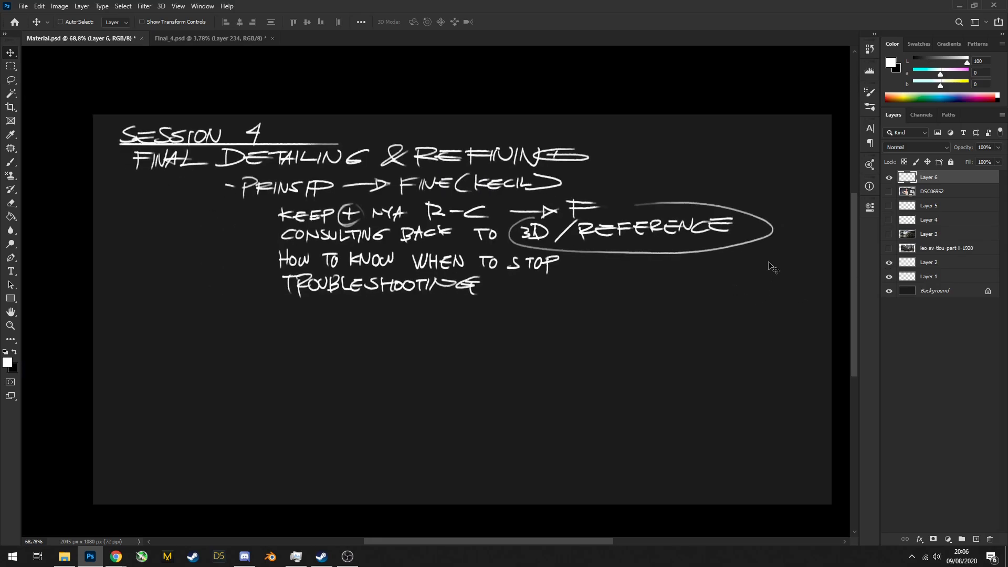
{"action": "left_click_drag", "start_coordinate": [888, 209], "coordinate": [937, 208]}
{"action": "left_click", "coordinate": [929, 234]}
{"action": "left_click", "coordinate": [929, 248], "text": "shift"}
Group the layers from Layer 3 down to Layer 1
{"action": "left_click", "coordinate": [937, 208]}
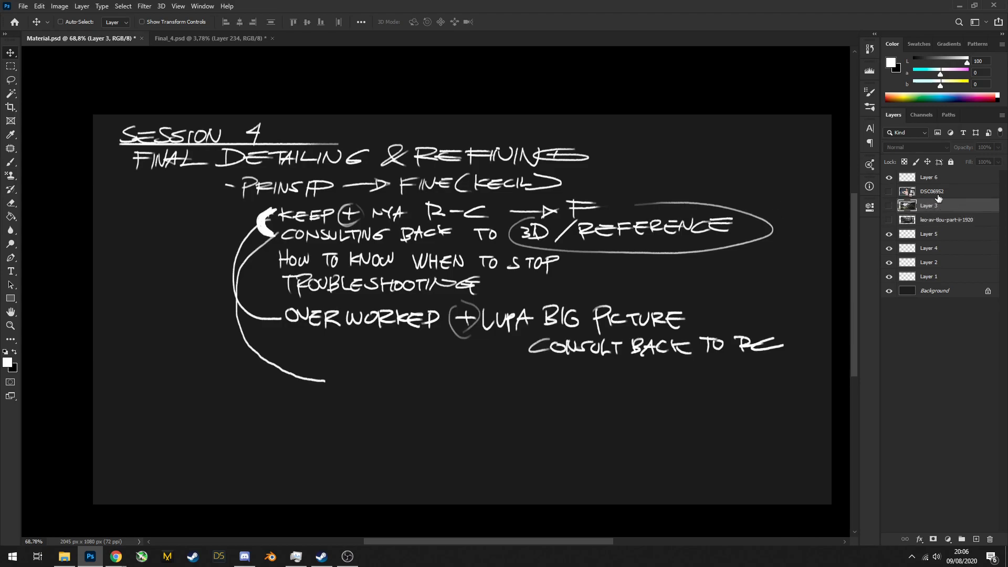
{"action": "left_click", "coordinate": [914, 278], "text": "shift"}
{"action": "key", "text": "ctrl+g"}
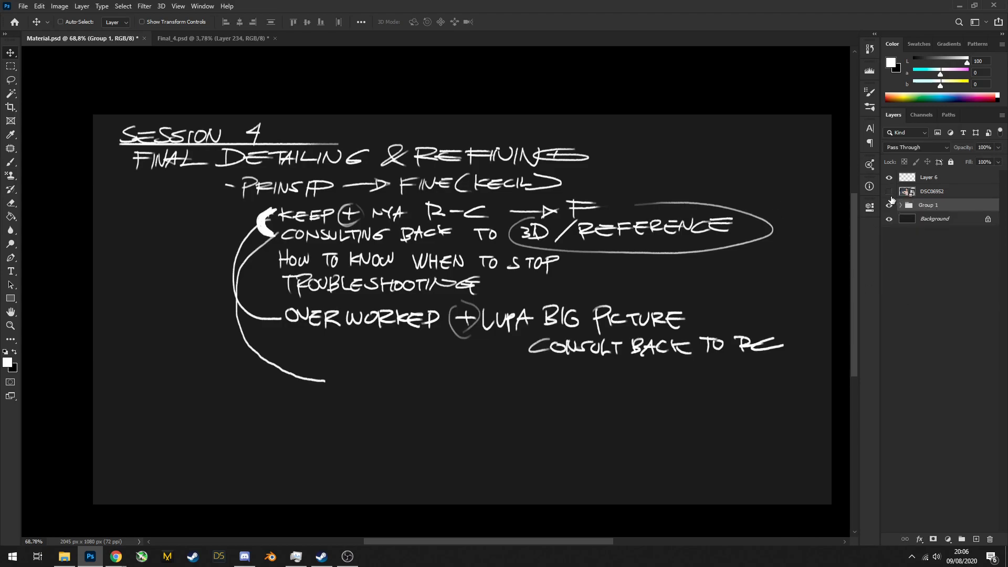
Show the DSC06952 photo, hide the notes group and rasterize the photo layer
{"action": "left_click", "coordinate": [888, 191]}
{"action": "left_click", "coordinate": [888, 205]}
{"action": "scroll", "coordinate": [523, 267], "scroll_direction": "down", "scroll_amount": 1}
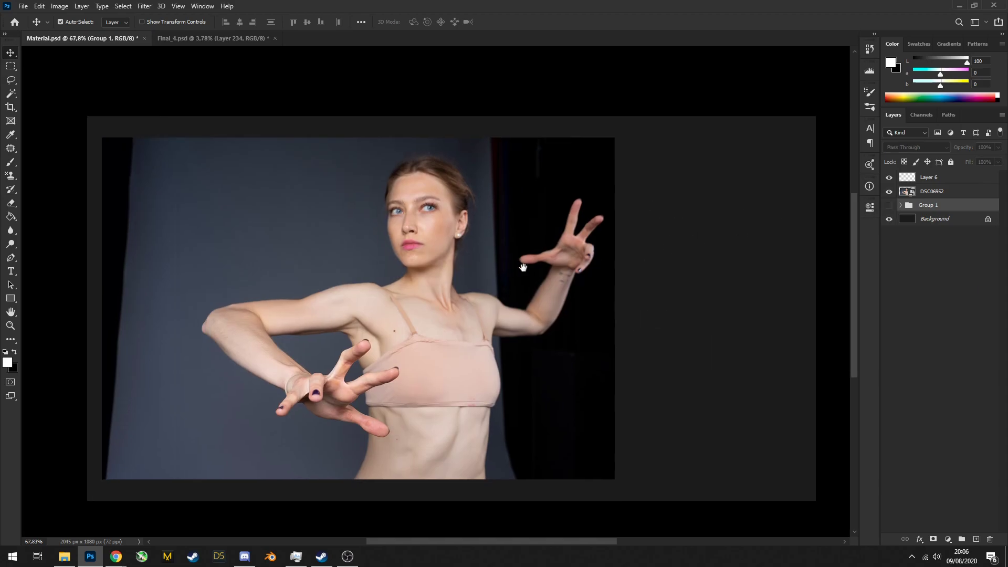
{"action": "left_click", "coordinate": [932, 192]}
{"action": "key", "text": "b"}
{"action": "left_click", "coordinate": [417, 280]}
{"action": "key", "text": "Return"}
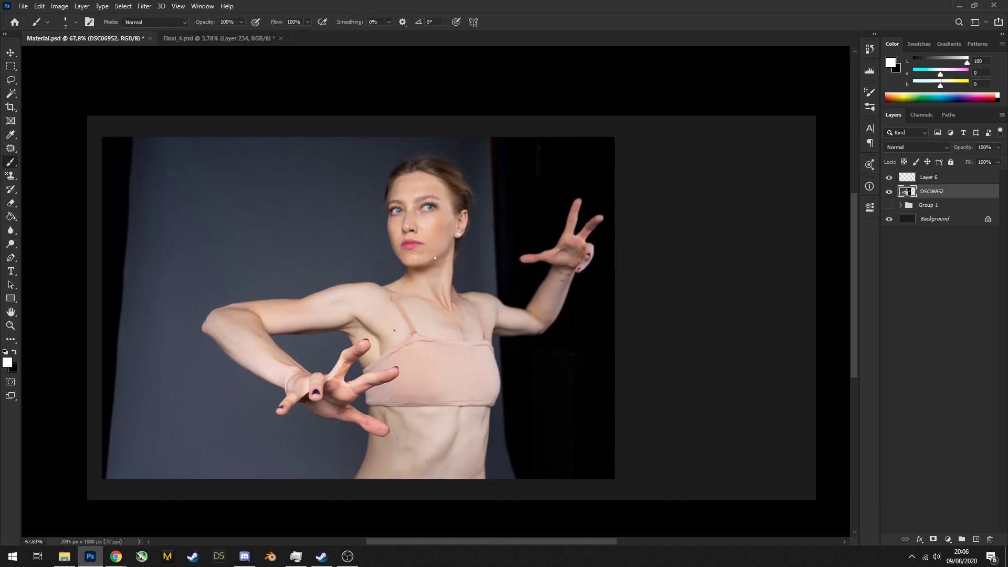
Switch to Final_4.psd and group the layers from Layer 234 down to Layer 225
{"action": "left_click", "coordinate": [247, 39]}
{"action": "left_click_drag", "start_coordinate": [443, 259], "coordinate": [462, 260]}
{"action": "scroll", "coordinate": [929, 420], "scroll_direction": "down", "scroll_amount": 5}
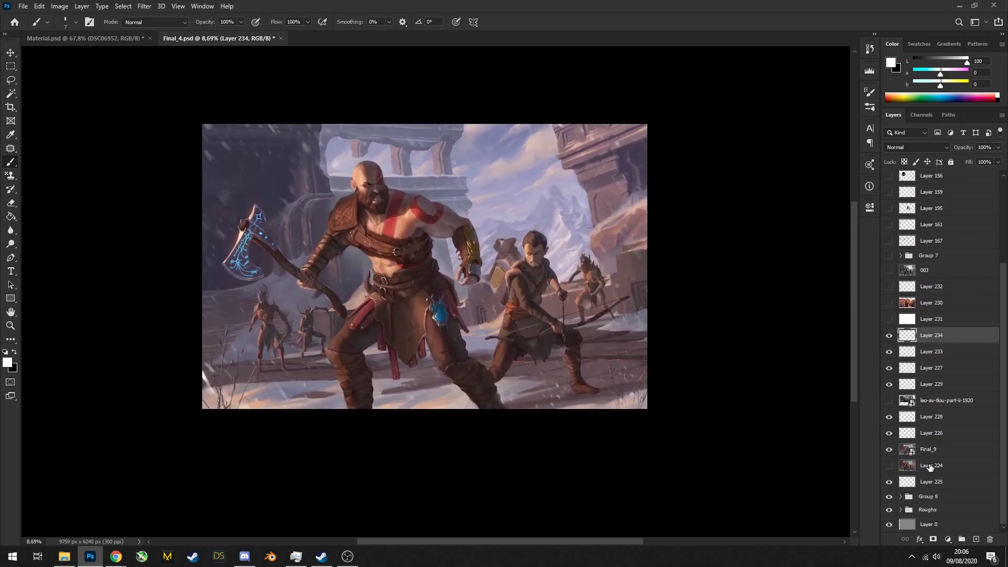
{"action": "left_click", "coordinate": [938, 482], "text": "shift"}
{"action": "key", "text": "ctrl+g"}
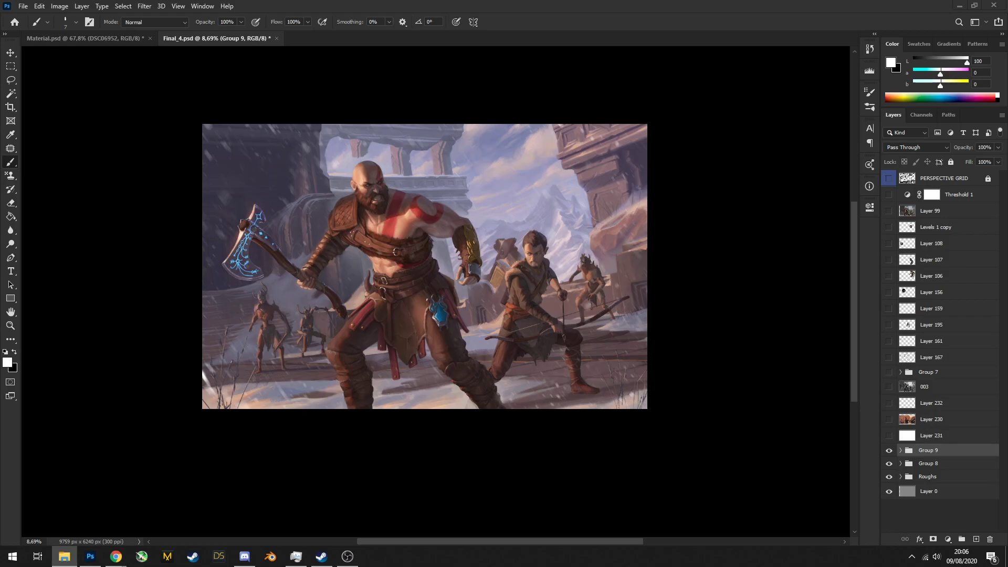
{"action": "left_click_drag", "start_coordinate": [351, 285], "coordinate": [357, 286]}
{"action": "key", "text": "Return"}
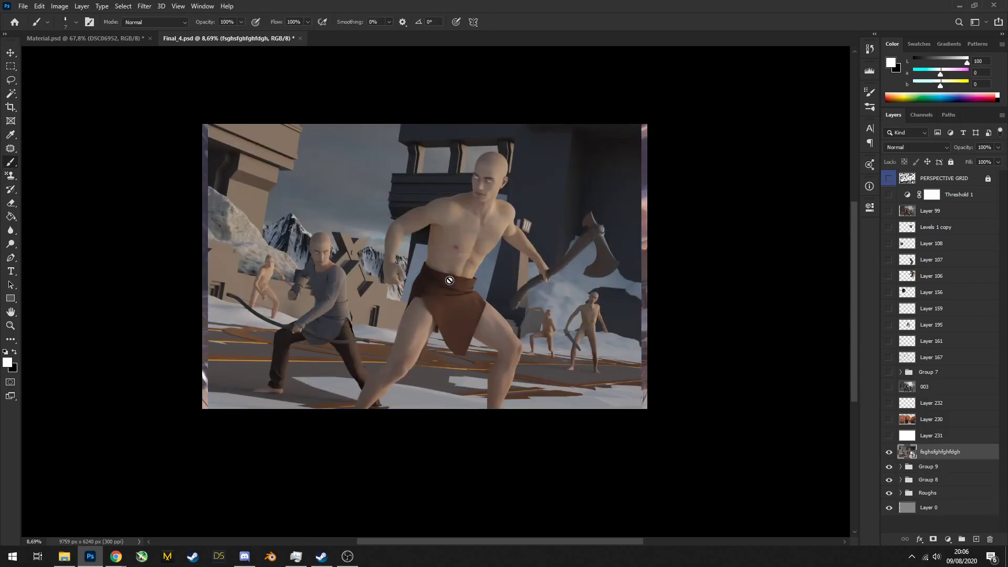
{"action": "key", "text": "Delete"}
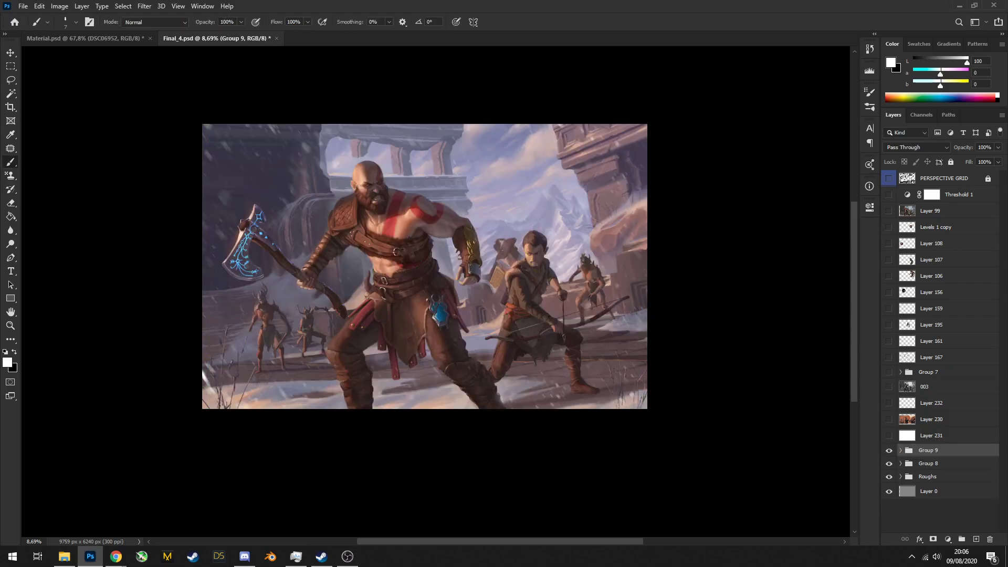
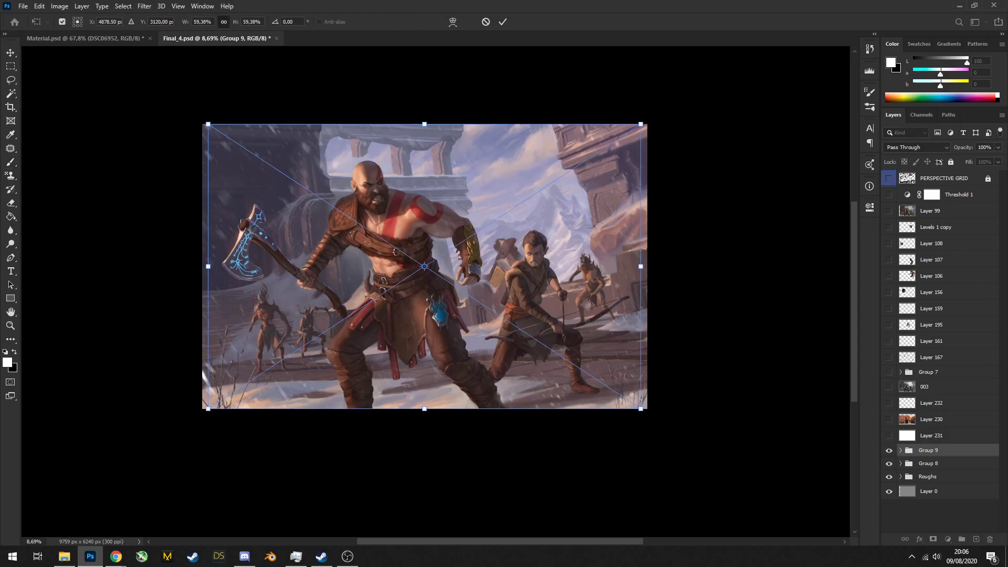
Place the 3D render of the scene above the painting's group and flip it horizontally to match the composition
{"action": "key", "text": "Return"}
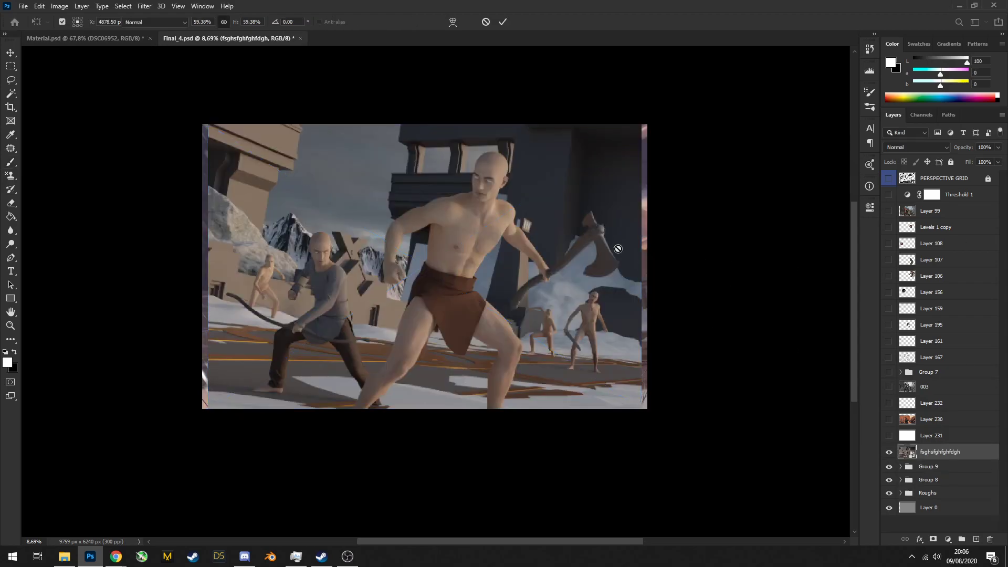
{"action": "key", "text": "ctrl+shift+h"}
{"action": "scroll", "coordinate": [424, 204], "scroll_direction": "up", "scroll_amount": 5}
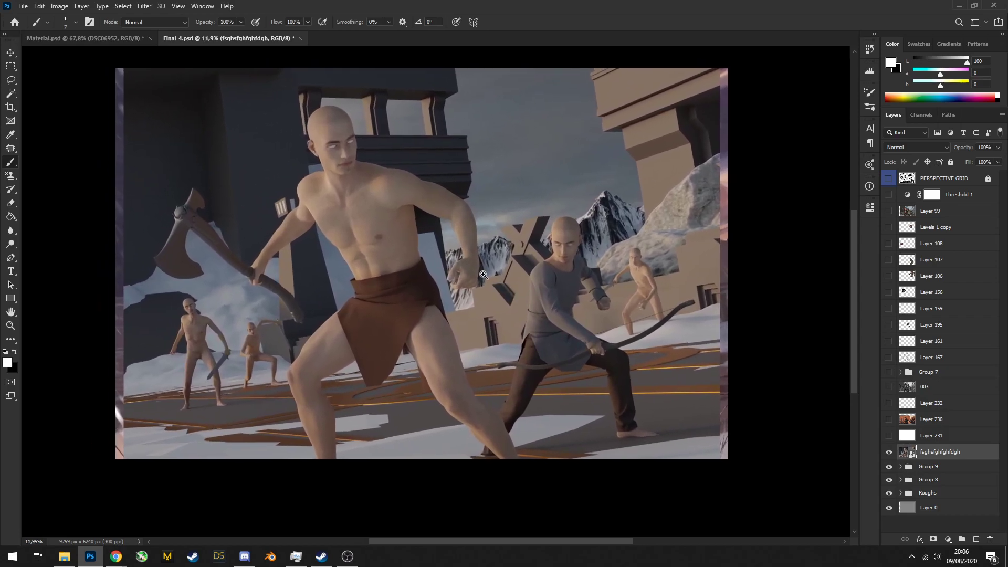
{"action": "scroll", "coordinate": [423, 203], "scroll_direction": "down", "scroll_amount": 3}
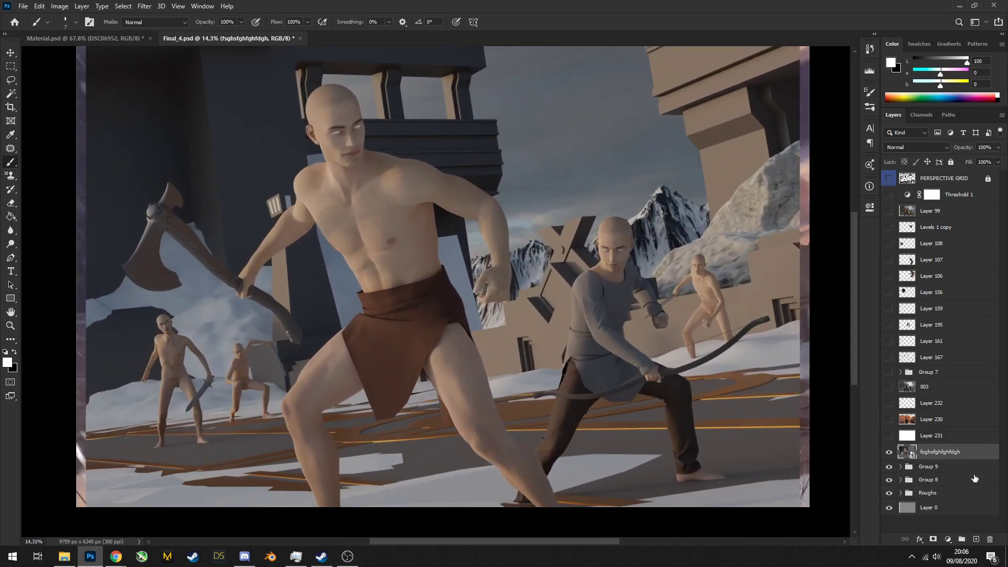
Toggle the 3D render's visibility to compare it with the finished Kratos painting
{"action": "left_click", "coordinate": [884, 454]}
{"action": "left_click", "coordinate": [885, 452]}
{"action": "left_click", "coordinate": [447, 207]}
{"action": "key", "text": "Escape"}
Return to Material.psd and add a new layer directly above the DSC06952 photo
{"action": "left_click", "coordinate": [84, 39]}
{"action": "scroll", "coordinate": [367, 209], "scroll_direction": "down", "scroll_amount": 2}
{"action": "scroll", "coordinate": [412, 206], "scroll_direction": "up", "scroll_amount": 1}
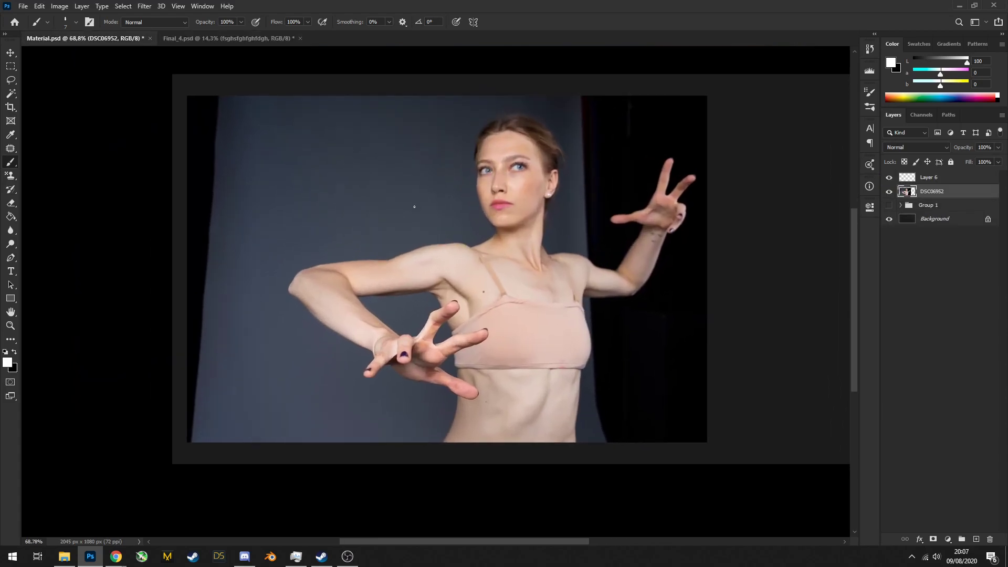
{"action": "left_click", "coordinate": [976, 539]}
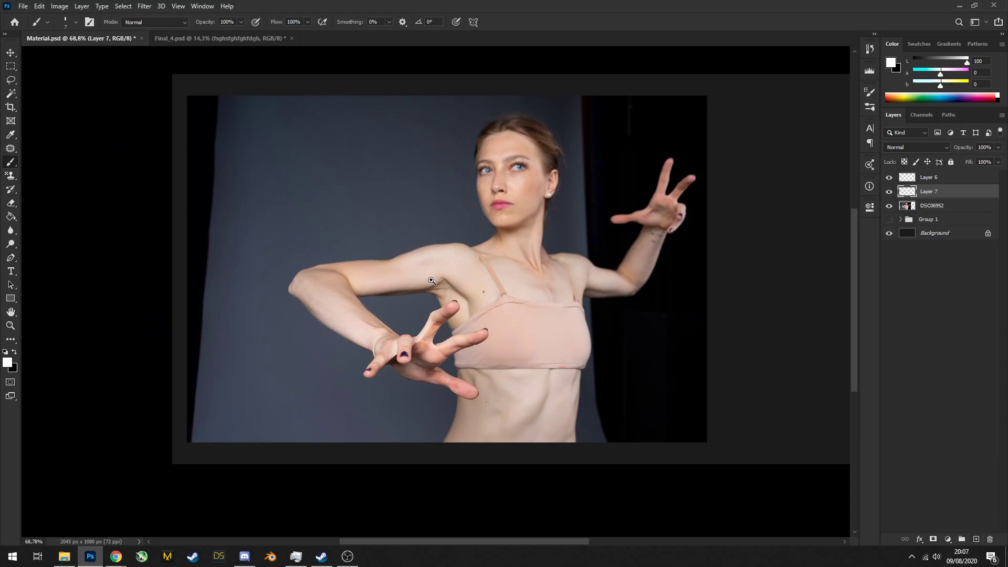
Examine the photo's pose, focusing on the raised arm, shoulder and foreshortened hand
{"action": "scroll", "coordinate": [431, 272], "scroll_direction": "up", "scroll_amount": 3}
{"action": "scroll", "coordinate": [431, 272], "scroll_direction": "down", "scroll_amount": 5}
{"action": "scroll", "coordinate": [427, 284], "scroll_direction": "up", "scroll_amount": 3}
{"action": "left_click_drag", "start_coordinate": [426, 292], "coordinate": [362, 289]}
{"action": "scroll", "coordinate": [362, 287], "scroll_direction": "up", "scroll_amount": 3}
{"action": "scroll", "coordinate": [362, 287], "scroll_direction": "down", "scroll_amount": 3}
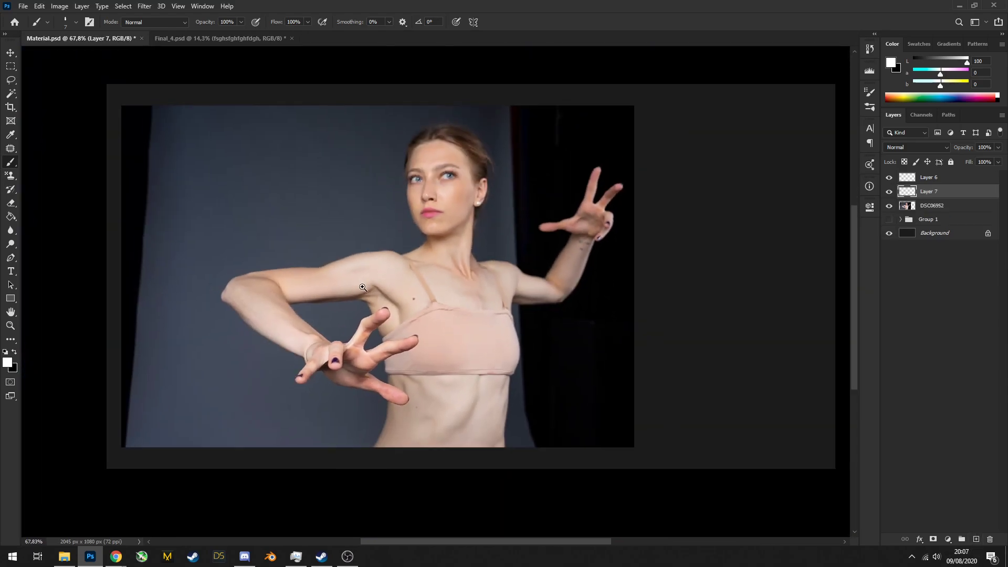
{"action": "scroll", "coordinate": [362, 288], "scroll_direction": "up", "scroll_amount": 4}
{"action": "scroll", "coordinate": [384, 291], "scroll_direction": "down", "scroll_amount": 2}
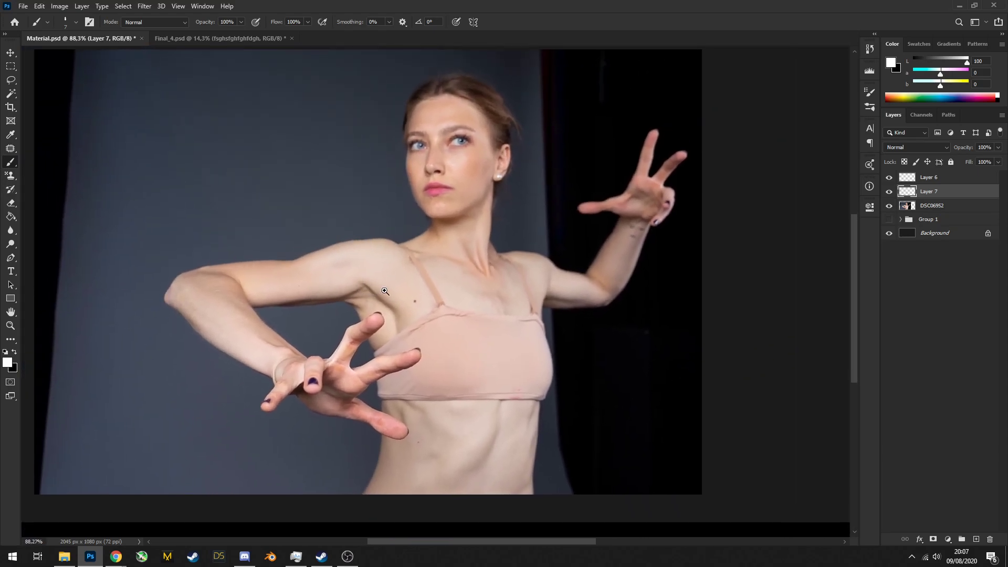
{"action": "scroll", "coordinate": [384, 291], "scroll_direction": "down", "scroll_amount": 1}
{"action": "scroll", "coordinate": [293, 263], "scroll_direction": "up", "scroll_amount": 4}
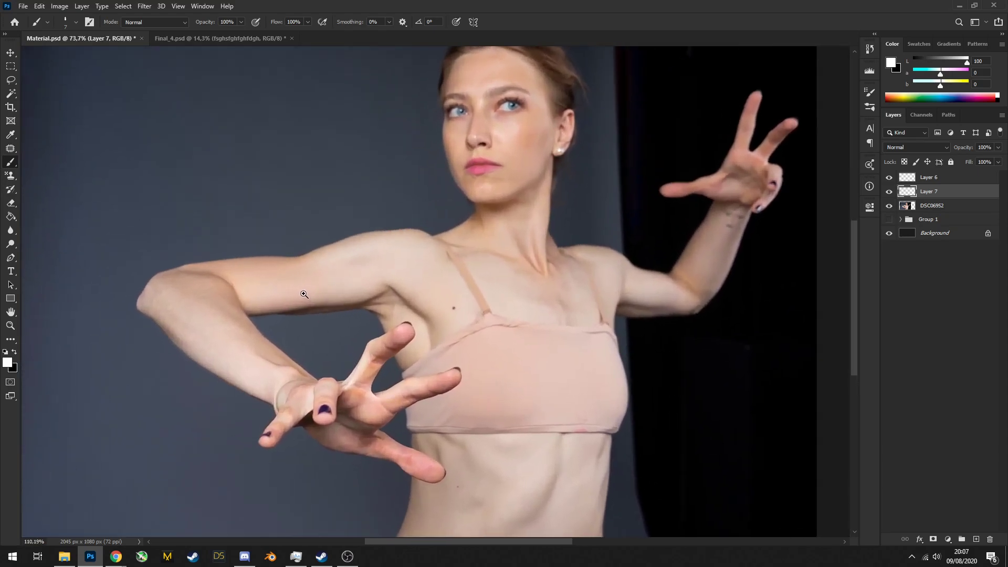
{"action": "scroll", "coordinate": [331, 298], "scroll_direction": "down", "scroll_amount": 2}
Add another new layer above the photo, move it to the top of the layer stack and activate the Brush tool
{"action": "key", "text": "v"}
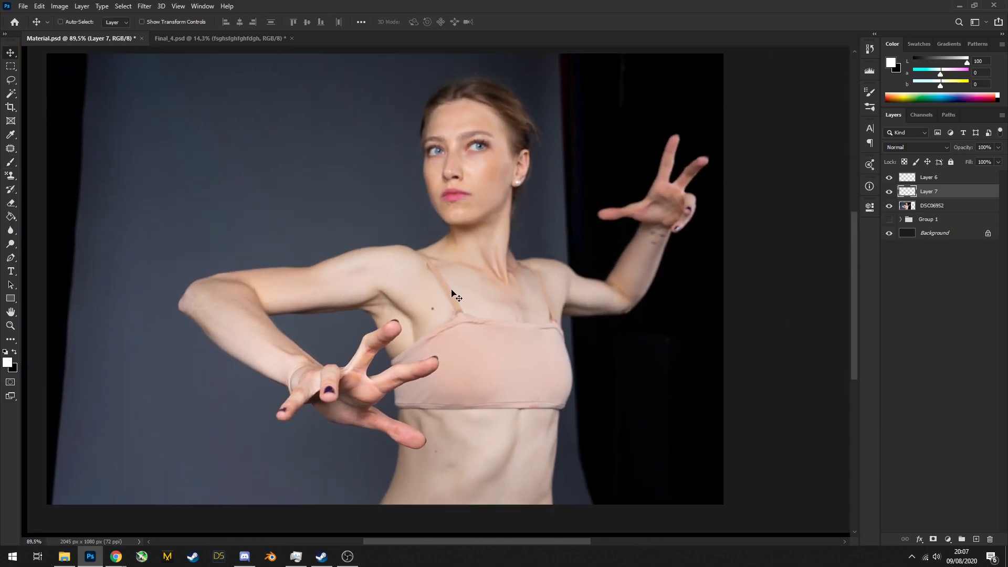
{"action": "left_click", "coordinate": [450, 288]}
{"action": "scroll", "coordinate": [401, 248], "scroll_direction": "down", "scroll_amount": 1}
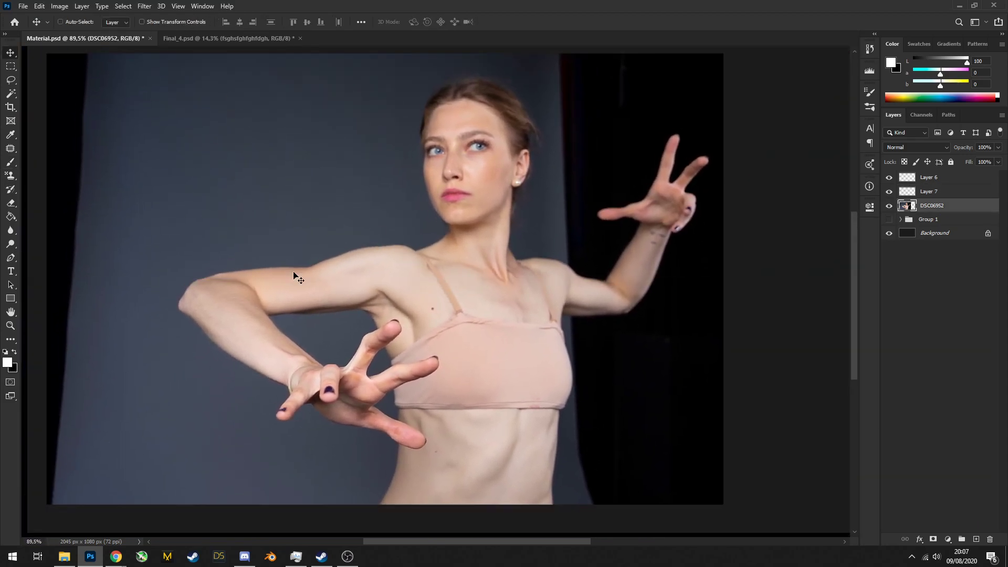
{"action": "scroll", "coordinate": [363, 299], "scroll_direction": "up", "scroll_amount": 3}
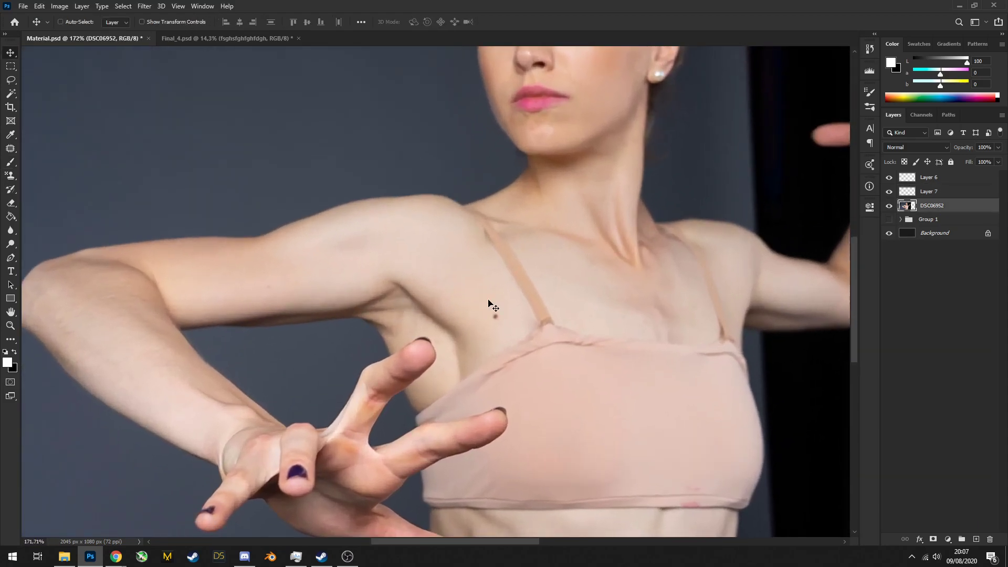
{"action": "left_click", "coordinate": [976, 539]}
{"action": "key", "text": "b"}
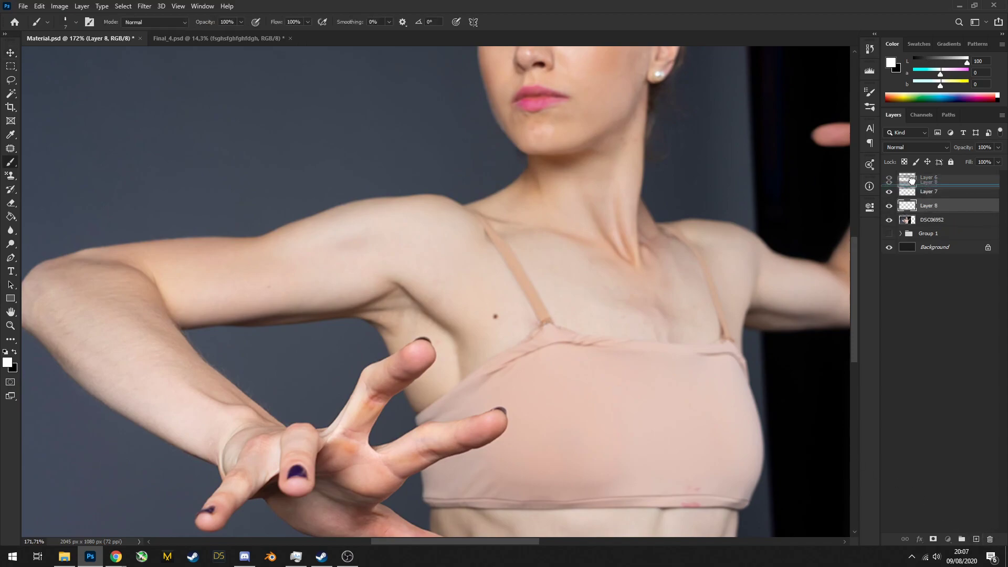
Sample dark brown shadow tones from the upper arm and try short strokes along the armpit crease, undoing the last ones
{"action": "left_click", "coordinate": [360, 305], "text": "alt"}
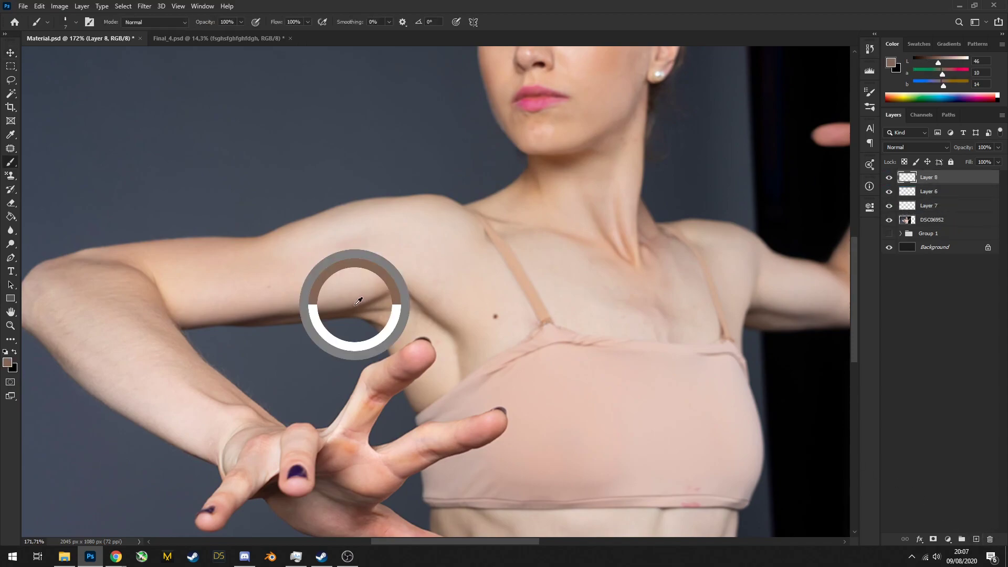
{"action": "left_click", "coordinate": [362, 306], "text": "alt"}
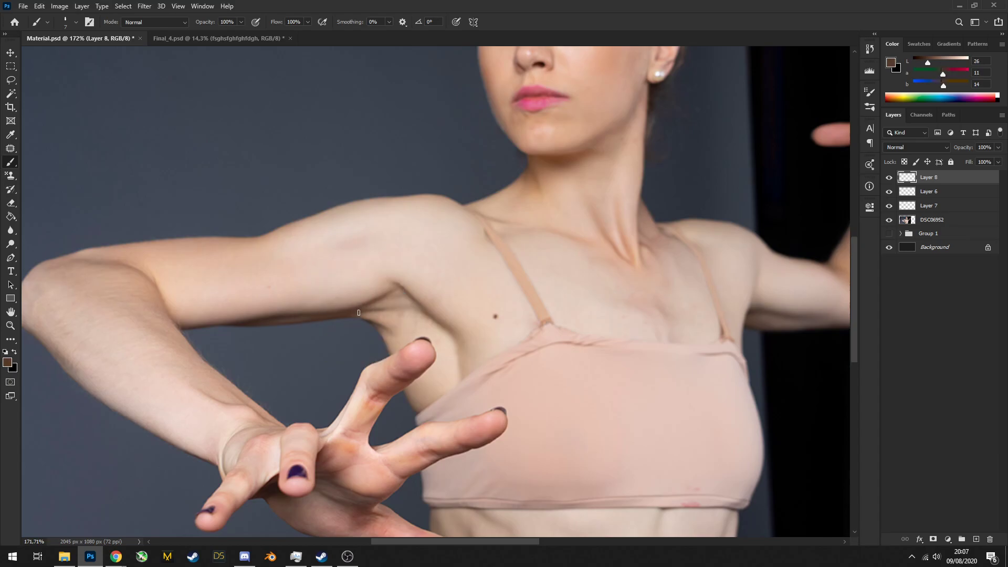
{"action": "mouse_move", "coordinate": [377, 307]}
{"action": "left_mouse_down"}
{"action": "mouse_move", "coordinate": [396, 308]}
{"action": "mouse_move", "coordinate": [369, 309]}
{"action": "mouse_move", "coordinate": [402, 286]}
{"action": "left_mouse_up"}
{"action": "left_click", "coordinate": [396, 298], "text": "alt"}
{"action": "left_click", "coordinate": [381, 304], "text": "alt"}
{"action": "key", "text": "ctrl+z"}
{"action": "key", "text": "ctrl+z"}
Sample lighter skin shadow tones, enlarge the brush to 20 and paint over the chest shadow beside the armpit
{"action": "left_click", "coordinate": [380, 299], "text": "alt"}
{"action": "left_click", "coordinate": [416, 294], "text": "alt"}
{"action": "left_click", "coordinate": [436, 314], "text": "alt"}
{"action": "key", "text": "]"}
{"action": "left_click", "coordinate": [440, 320], "text": "alt"}
{"action": "mouse_move", "coordinate": [446, 309]}
{"action": "left_mouse_down"}
{"action": "mouse_move", "coordinate": [477, 322]}
{"action": "mouse_move", "coordinate": [476, 309]}
{"action": "left_mouse_up"}
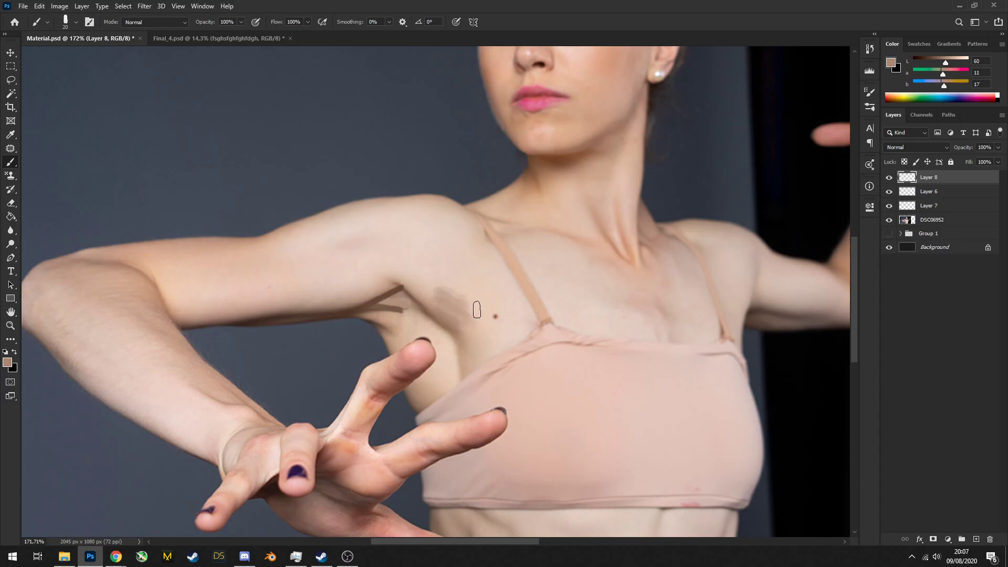
Clear the painted strokes around the armpit and reduce the brush size to 9
{"action": "key", "text": "e"}
{"action": "left_click", "coordinate": [467, 273]}
{"action": "scroll", "coordinate": [507, 255], "scroll_direction": "down", "scroll_amount": 3}
{"action": "key", "text": "b"}
{"action": "key", "text": "bracketleft"}
{"action": "key", "text": "bracketleft"}
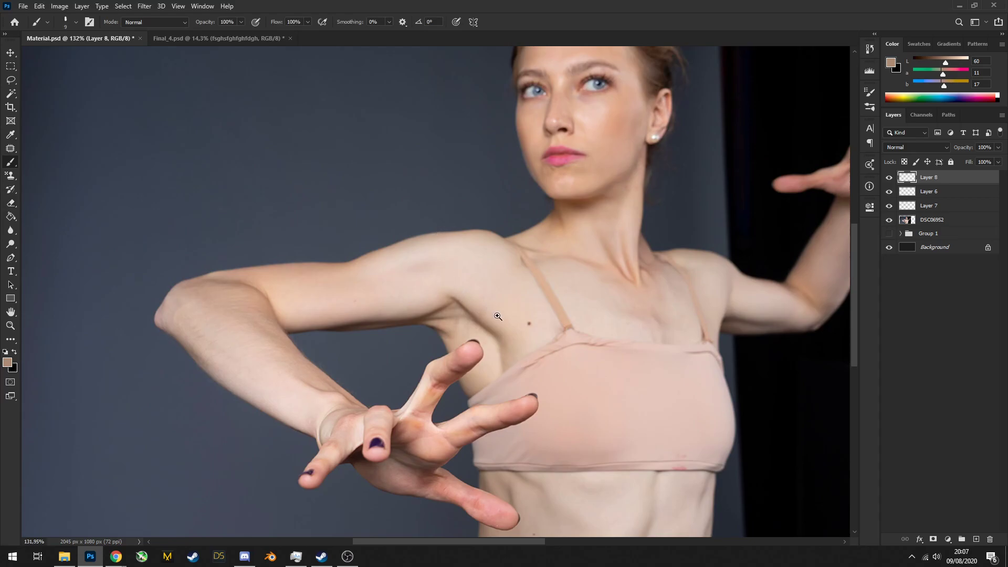
{"action": "left_click", "coordinate": [494, 312], "text": "ctrl"}
{"action": "scroll", "coordinate": [403, 274], "scroll_direction": "down", "scroll_amount": 10}
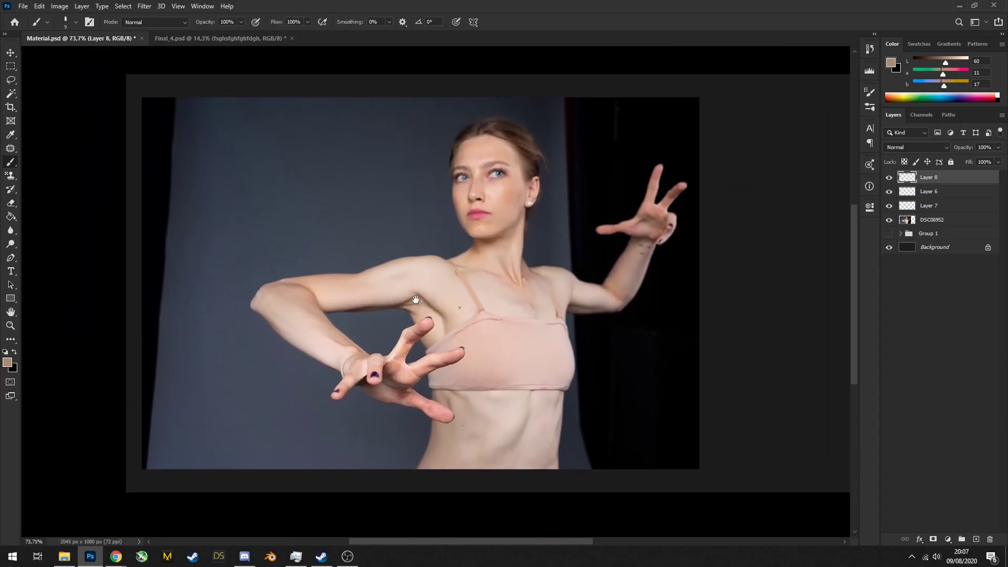
{"action": "scroll", "coordinate": [435, 303], "scroll_direction": "up", "scroll_amount": 2}
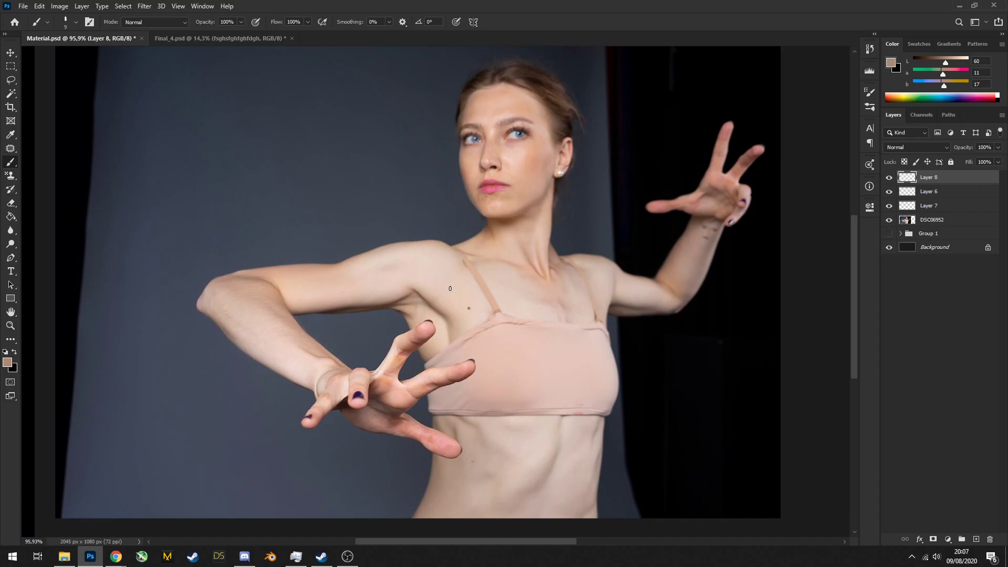
Apply Smart Blur to the DSC06952 photo layer with a radius of 41.8, a threshold of 38.2 and high quality
{"action": "key", "text": "v"}
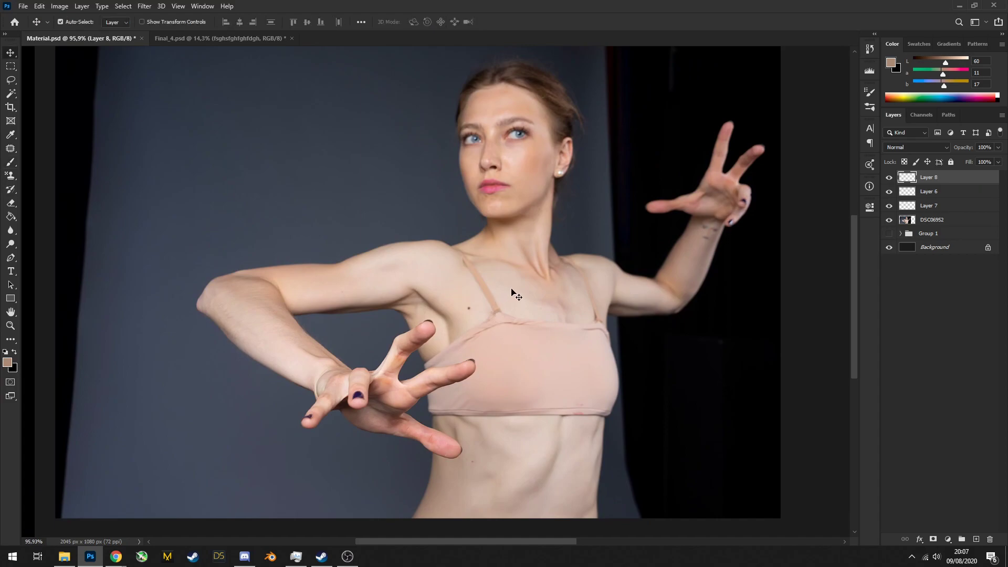
{"action": "left_click", "coordinate": [495, 259], "text": "ctrl"}
{"action": "left_click", "coordinate": [145, 6]}
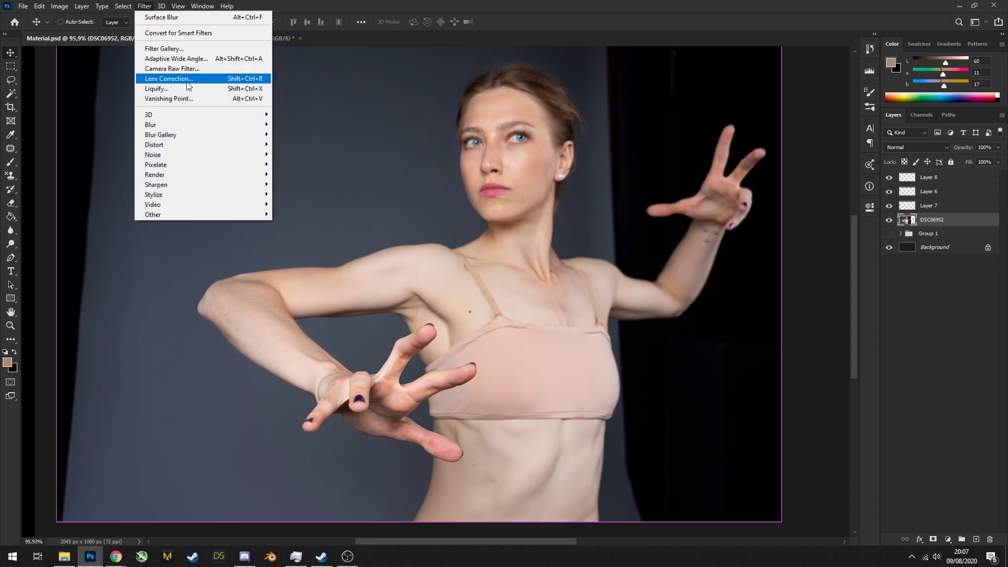
{"action": "mouse_move", "coordinate": [198, 124]}
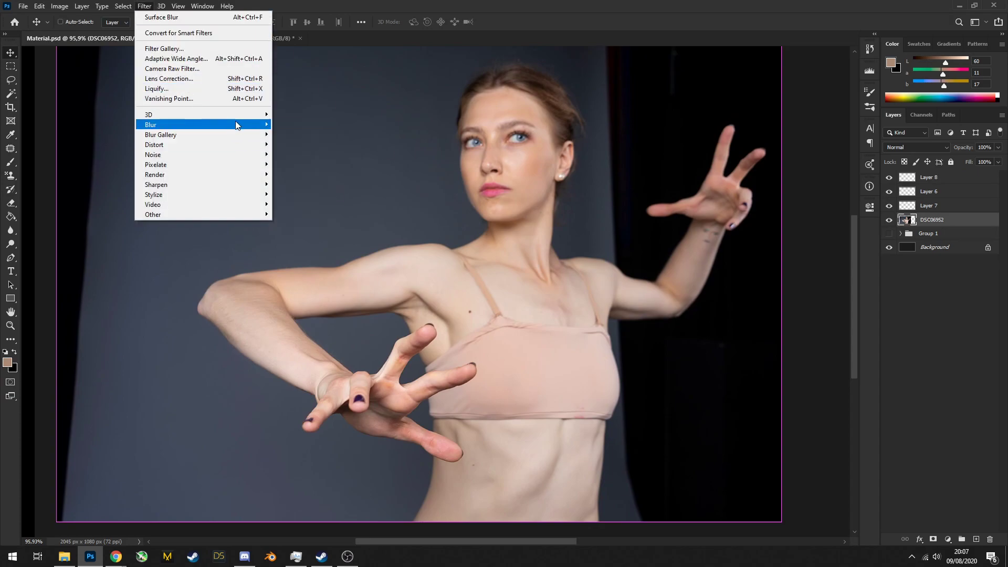
{"action": "left_click", "coordinate": [305, 216]}
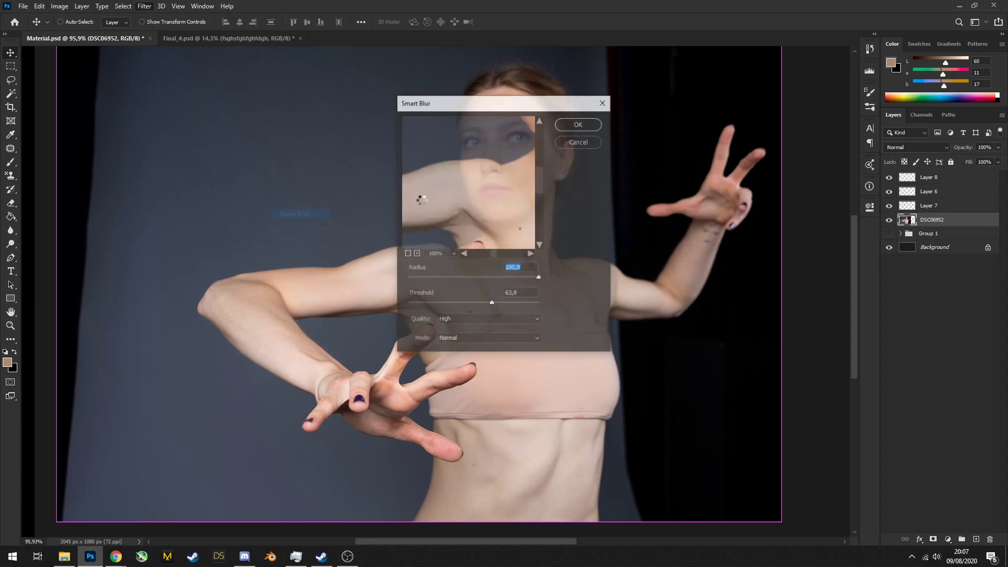
{"action": "left_click_drag", "start_coordinate": [459, 298], "coordinate": [458, 297]}
{"action": "left_click", "coordinate": [476, 278]}
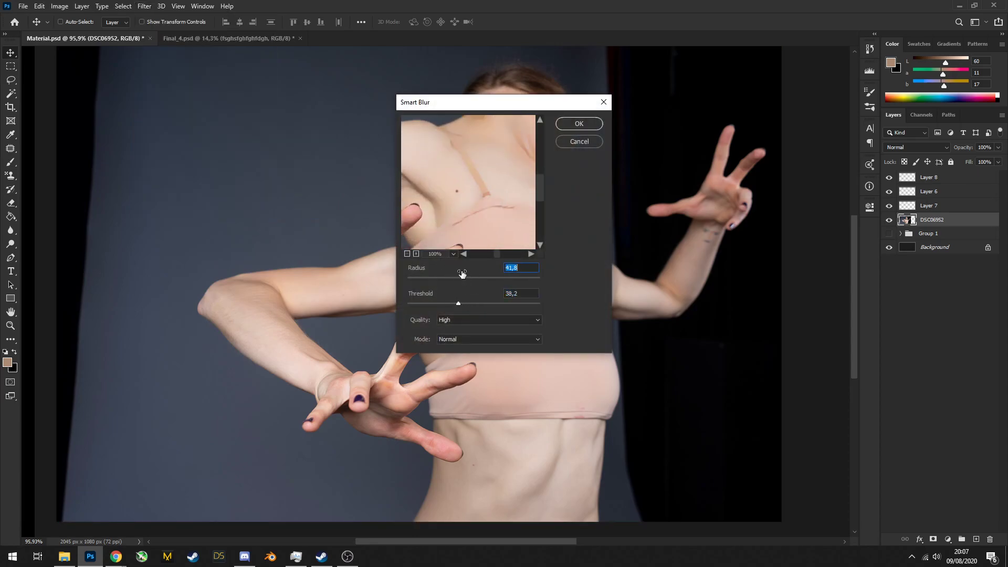
{"action": "key", "text": "Return"}
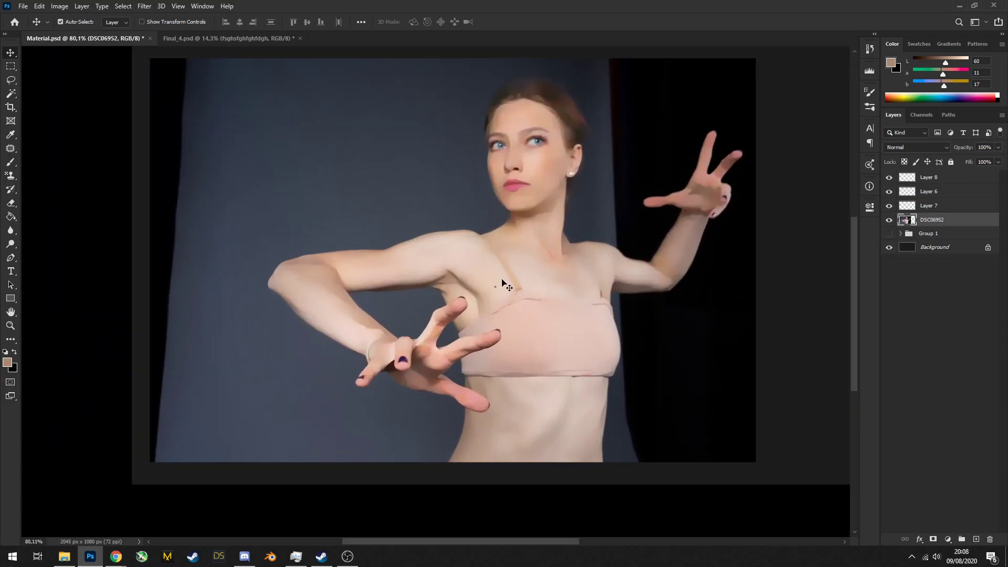
Add a new layer directly above the blurred photo and activate the Brush tool
{"action": "left_click_drag", "start_coordinate": [488, 283], "coordinate": [740, 224]}
{"action": "left_click_drag", "start_coordinate": [424, 254], "coordinate": [431, 287]}
{"action": "scroll", "coordinate": [431, 286], "scroll_direction": "down", "scroll_amount": 3}
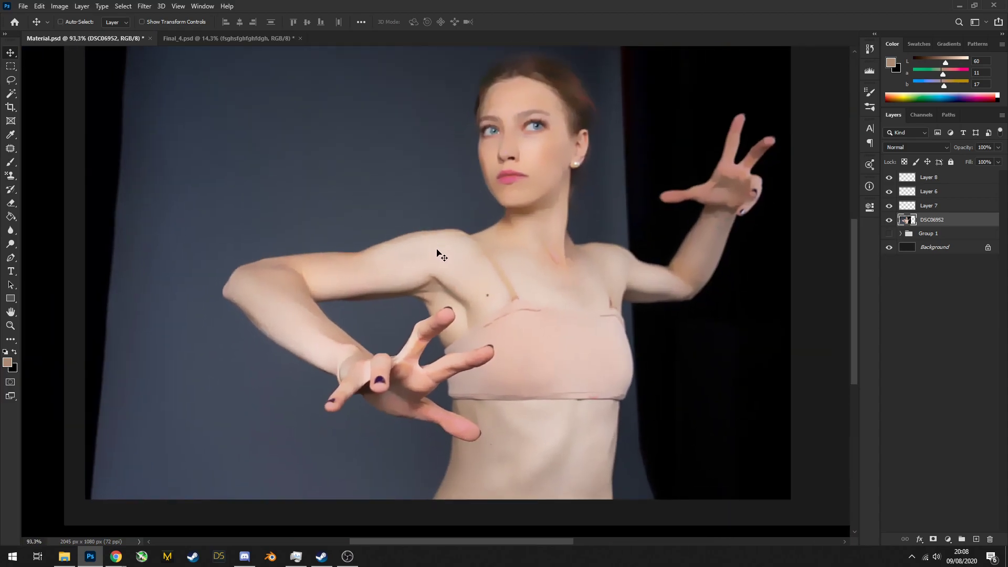
{"action": "scroll", "coordinate": [537, 310], "scroll_direction": "up", "scroll_amount": 2}
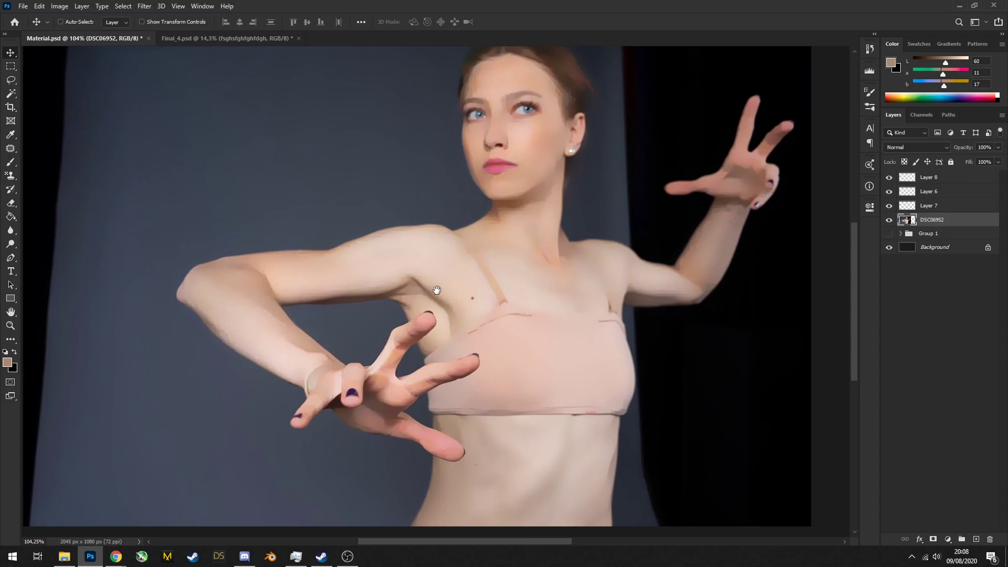
{"action": "left_click", "coordinate": [975, 540]}
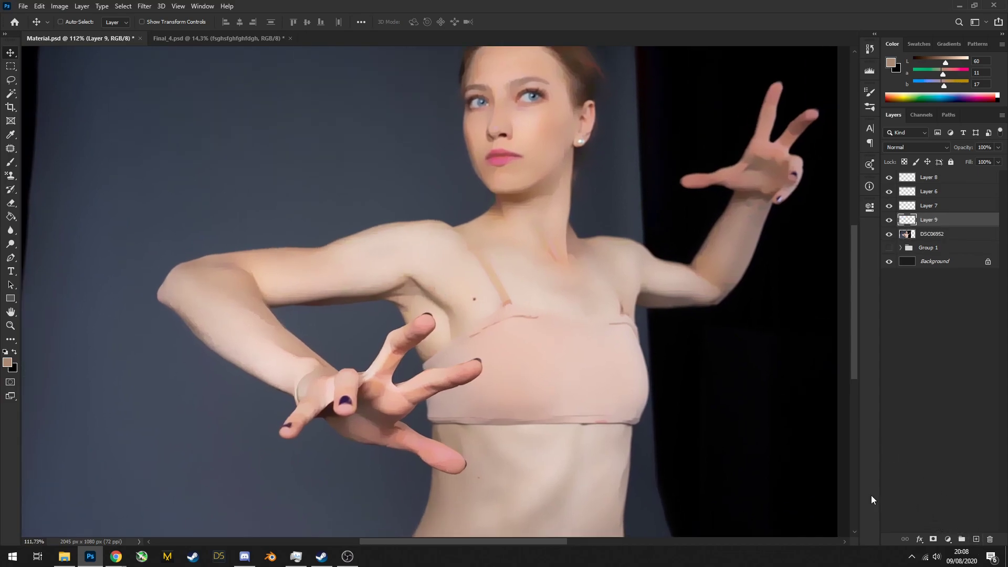
{"action": "key", "text": "b"}
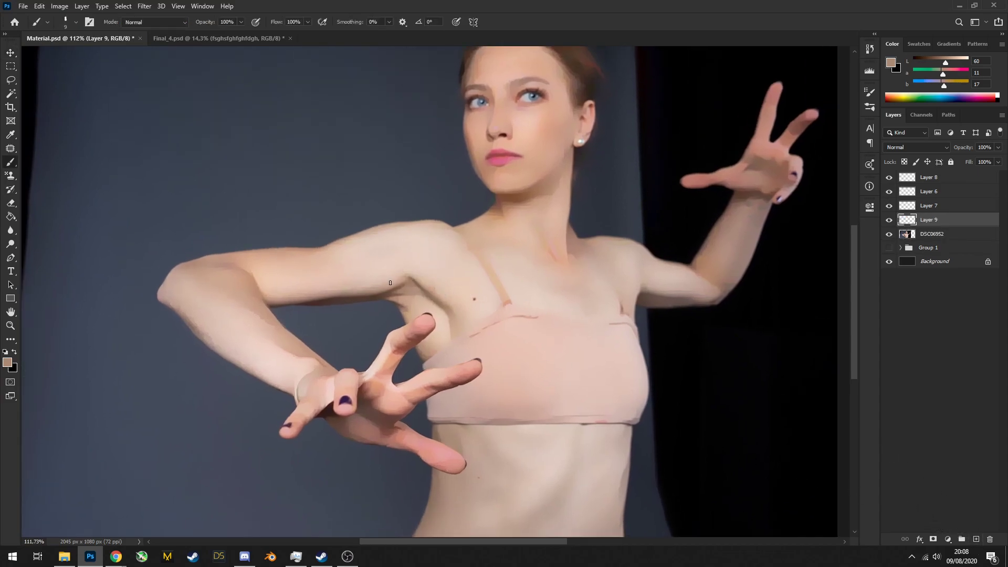
Sample skin shadow tones around the armpit and try a short stroke across the front of the shoulder
{"action": "left_click", "coordinate": [435, 288], "text": "alt"}
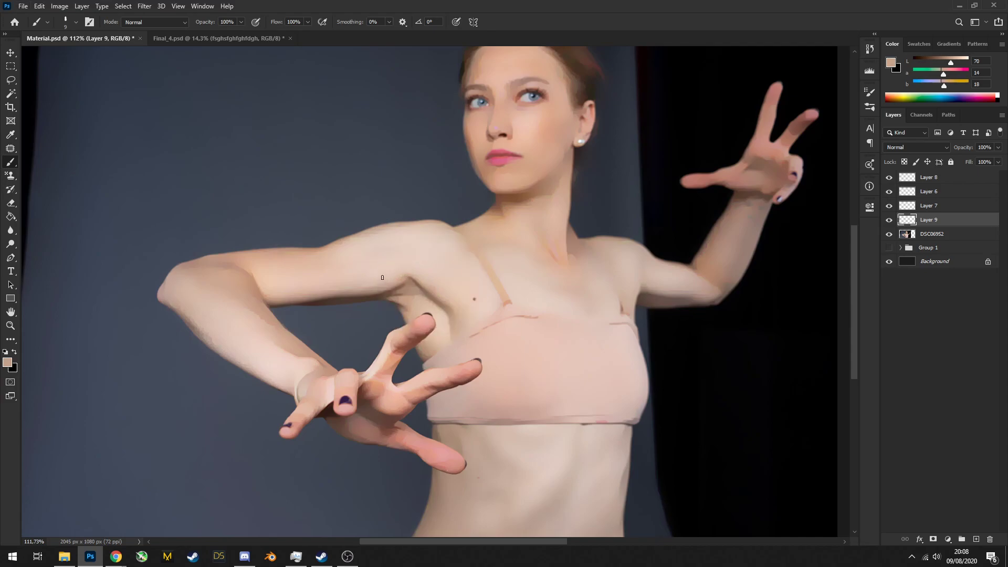
{"action": "left_click", "coordinate": [420, 288], "text": "alt"}
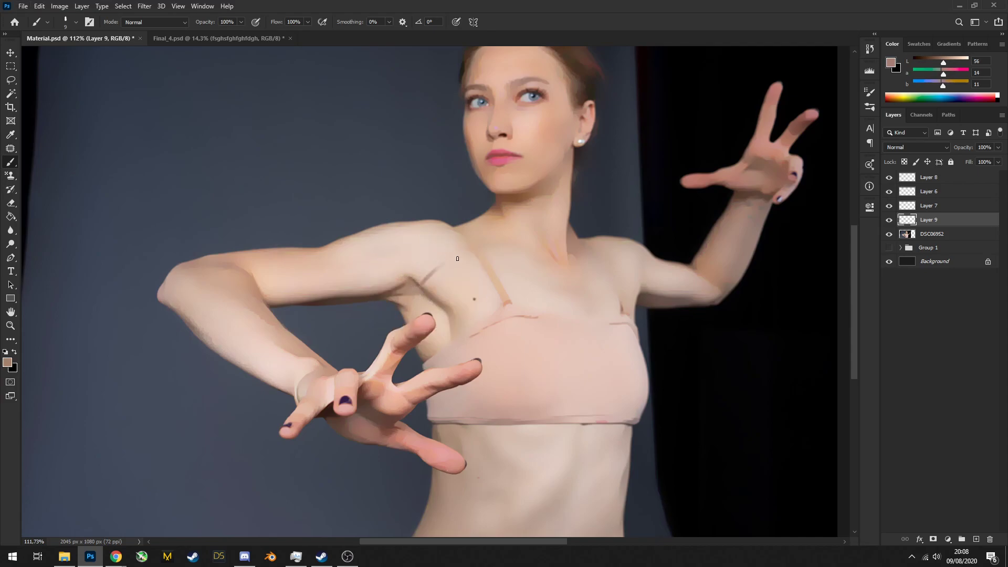
{"action": "left_click_drag", "start_coordinate": [498, 298], "coordinate": [521, 299]}
{"action": "left_click_drag", "start_coordinate": [394, 262], "coordinate": [397, 327]}
Sample the upper arm's soft shadow tone, try strokes along its underside, and delete the painted layer
{"action": "left_click", "coordinate": [378, 322], "text": "alt"}
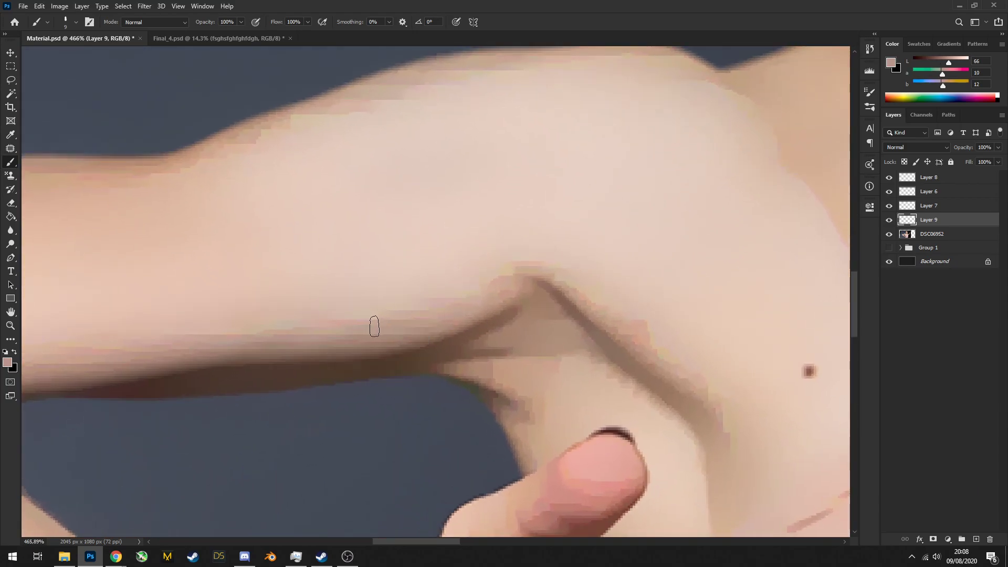
{"action": "left_click_drag", "start_coordinate": [336, 318], "coordinate": [167, 325]}
{"action": "key", "text": "ctrl+z"}
{"action": "mouse_move", "coordinate": [71, 353]}
{"action": "left_mouse_down"}
{"action": "mouse_move", "coordinate": [346, 341]}
{"action": "mouse_move", "coordinate": [527, 269]}
{"action": "mouse_move", "coordinate": [463, 297]}
{"action": "mouse_move", "coordinate": [329, 314]}
{"action": "left_mouse_up"}
{"action": "key", "text": "ctrl+z"}
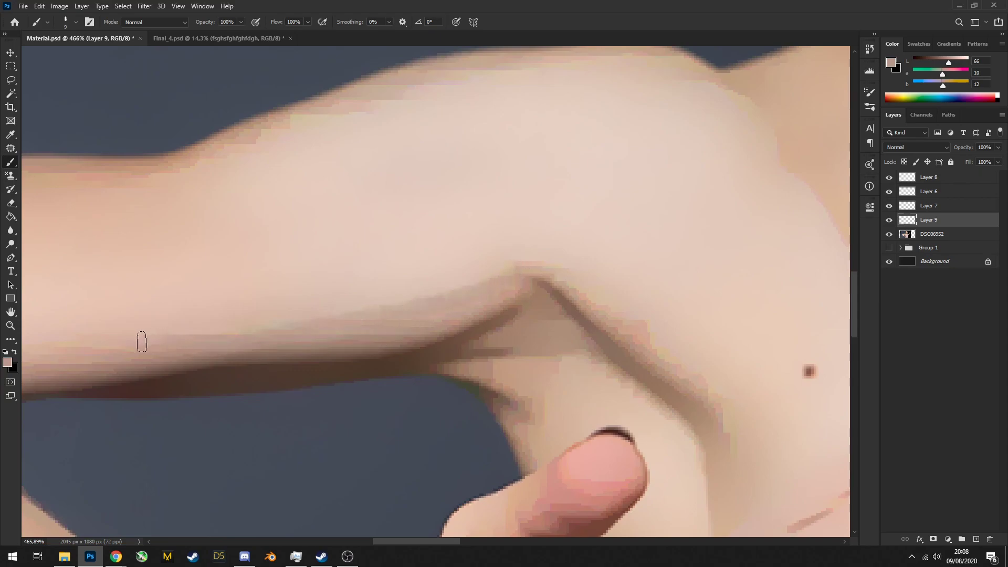
{"action": "mouse_move", "coordinate": [433, 286]}
{"action": "left_mouse_down"}
{"action": "mouse_move", "coordinate": [486, 263]}
{"action": "mouse_move", "coordinate": [543, 259]}
{"action": "mouse_move", "coordinate": [341, 326]}
{"action": "left_mouse_up"}
{"action": "key", "text": "ctrl+z"}
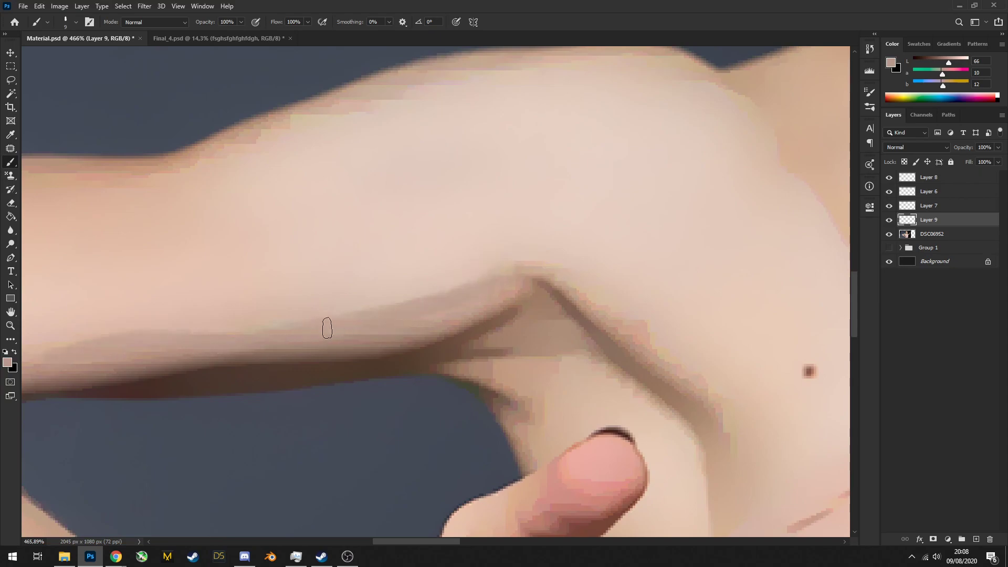
{"action": "key", "text": "Delete"}
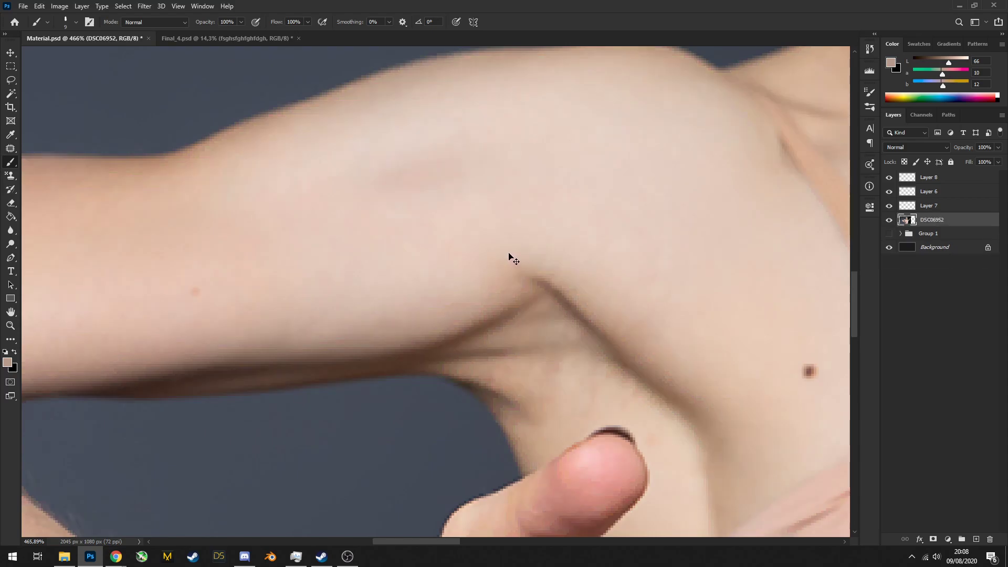
Examine the blurred photo's arm and shoulder up close and in full view, sampling the light shoulder tone and dark underarm tone
{"action": "scroll", "coordinate": [467, 279], "scroll_direction": "down", "scroll_amount": 1}
{"action": "scroll", "coordinate": [475, 273], "scroll_direction": "down", "scroll_amount": 1}
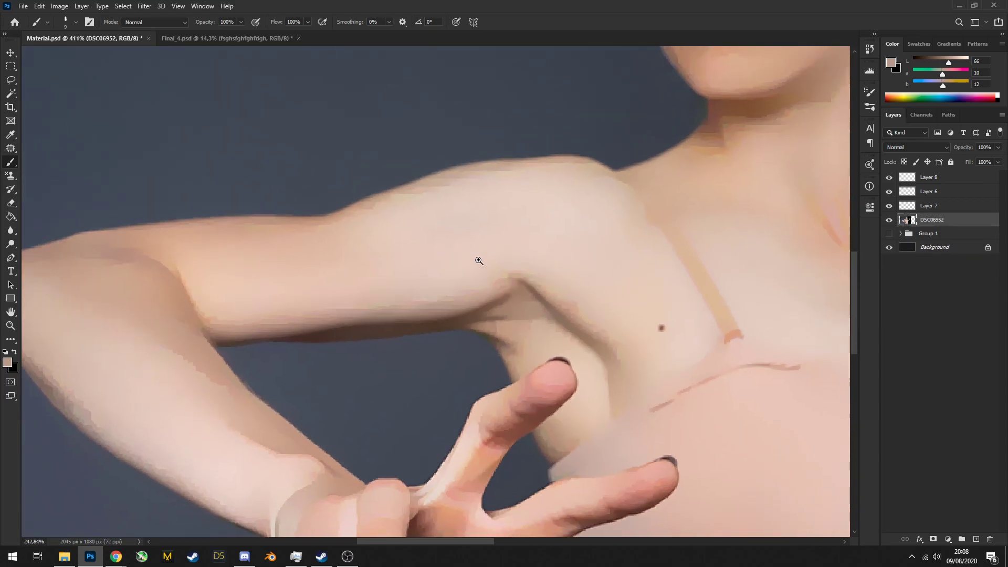
{"action": "scroll", "coordinate": [491, 267], "scroll_direction": "up", "scroll_amount": 1}
{"action": "scroll", "coordinate": [491, 267], "scroll_direction": "down", "scroll_amount": 3}
{"action": "scroll", "coordinate": [472, 254], "scroll_direction": "up", "scroll_amount": 2}
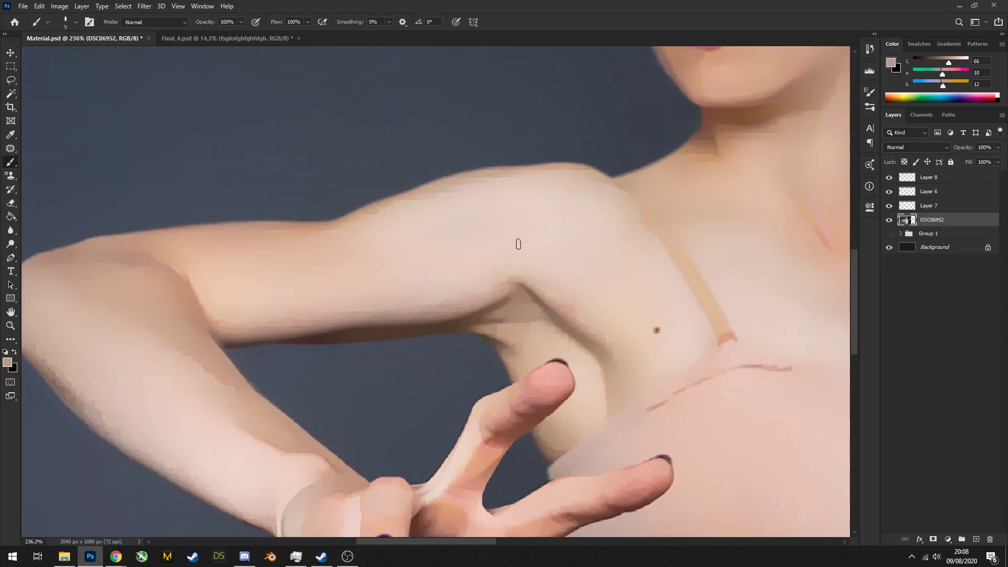
{"action": "left_click", "coordinate": [544, 231], "text": "alt"}
{"action": "scroll", "coordinate": [553, 234], "scroll_direction": "down", "scroll_amount": 3}
{"action": "scroll", "coordinate": [589, 258], "scroll_direction": "up", "scroll_amount": 2}
{"action": "scroll", "coordinate": [557, 281], "scroll_direction": "down", "scroll_amount": 3}
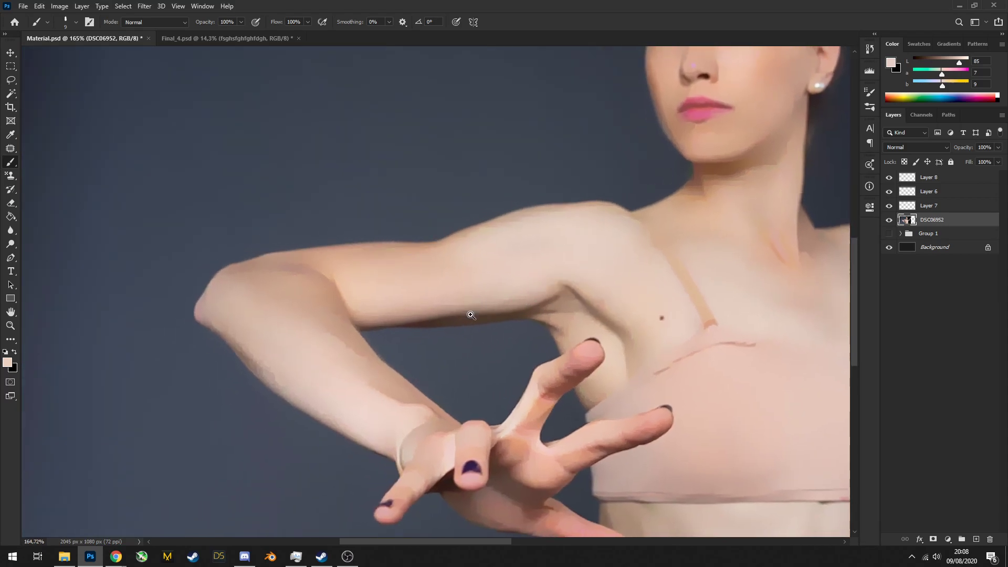
{"action": "scroll", "coordinate": [472, 328], "scroll_direction": "up", "scroll_amount": 3}
{"action": "left_click", "coordinate": [447, 304], "text": "alt"}
{"action": "scroll", "coordinate": [420, 303], "scroll_direction": "down", "scroll_amount": 2}
{"action": "scroll", "coordinate": [392, 303], "scroll_direction": "down", "scroll_amount": 3}
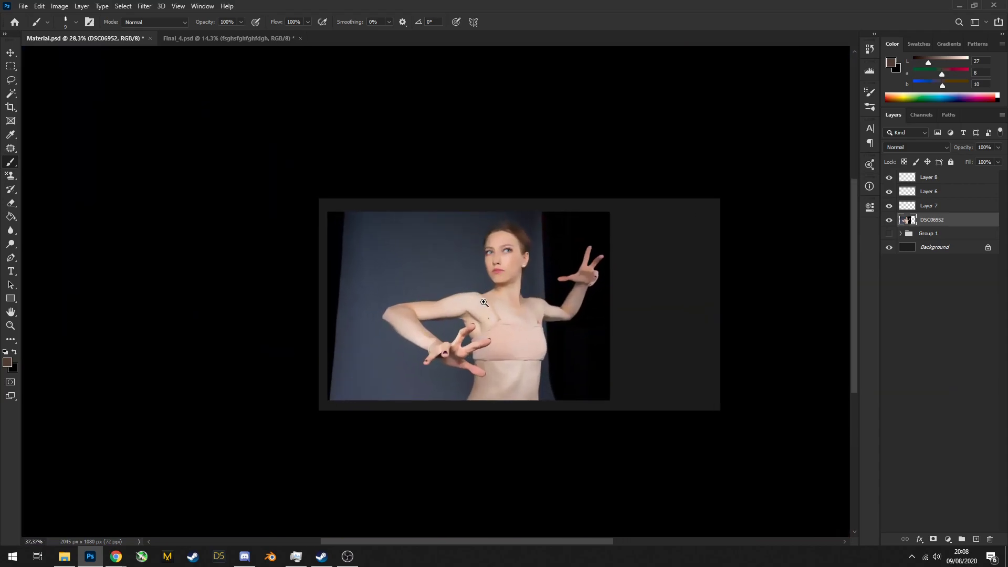
{"action": "scroll", "coordinate": [468, 257], "scroll_direction": "up", "scroll_amount": 1}
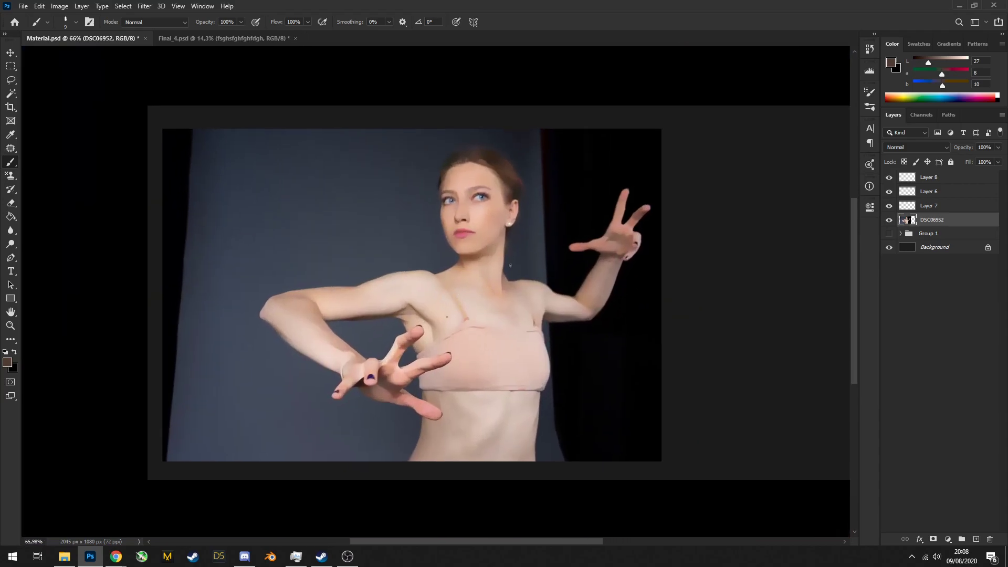
{"action": "scroll", "coordinate": [467, 285], "scroll_direction": "up", "scroll_amount": 1}
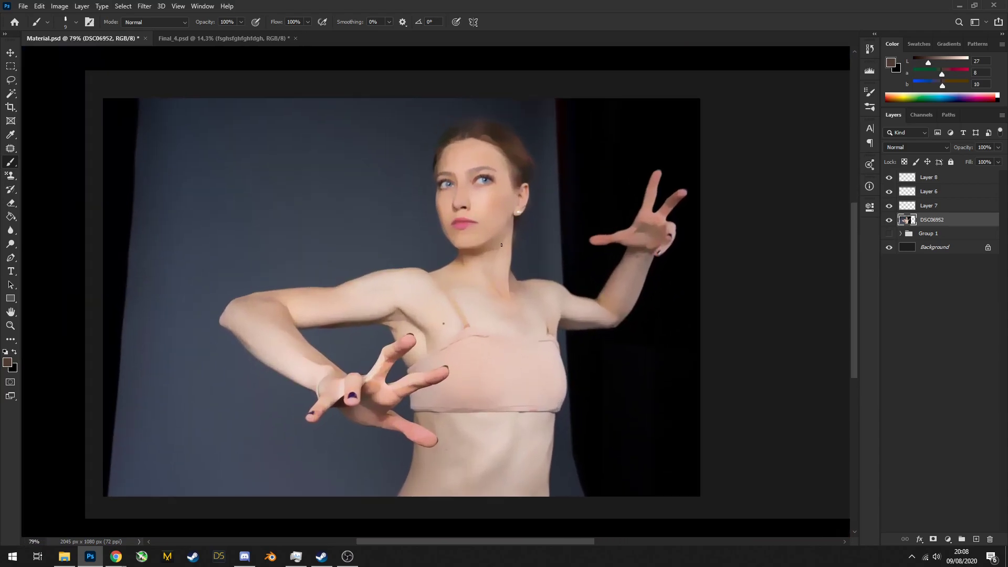
Switch to the Final_4.psd document and add a new layer above the fsghsfghfghfdgh render layer
{"action": "left_click", "coordinate": [192, 41]}
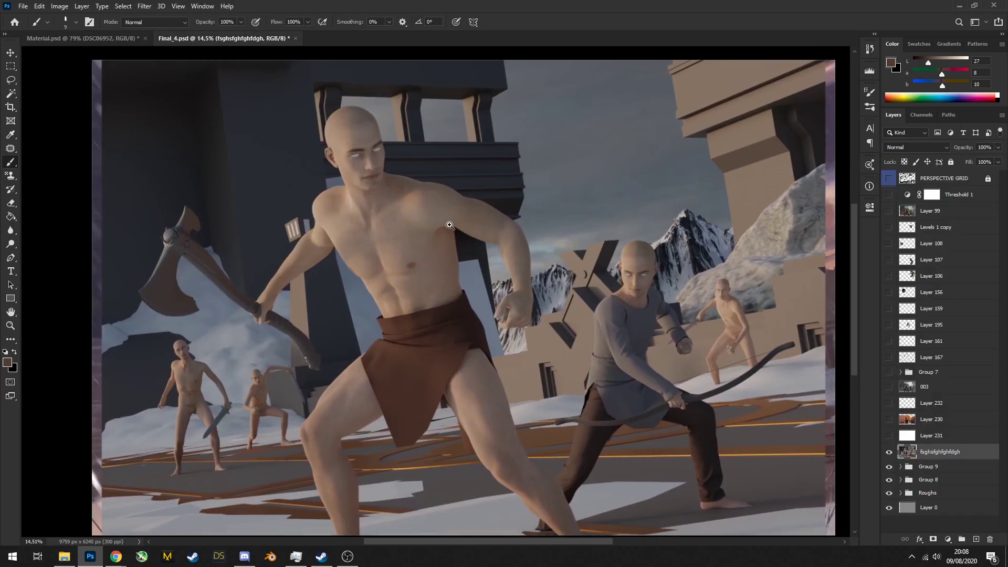
{"action": "scroll", "coordinate": [456, 215], "scroll_direction": "up", "scroll_amount": 1}
{"action": "scroll", "coordinate": [457, 232], "scroll_direction": "down", "scroll_amount": 1}
{"action": "left_click", "coordinate": [976, 539]}
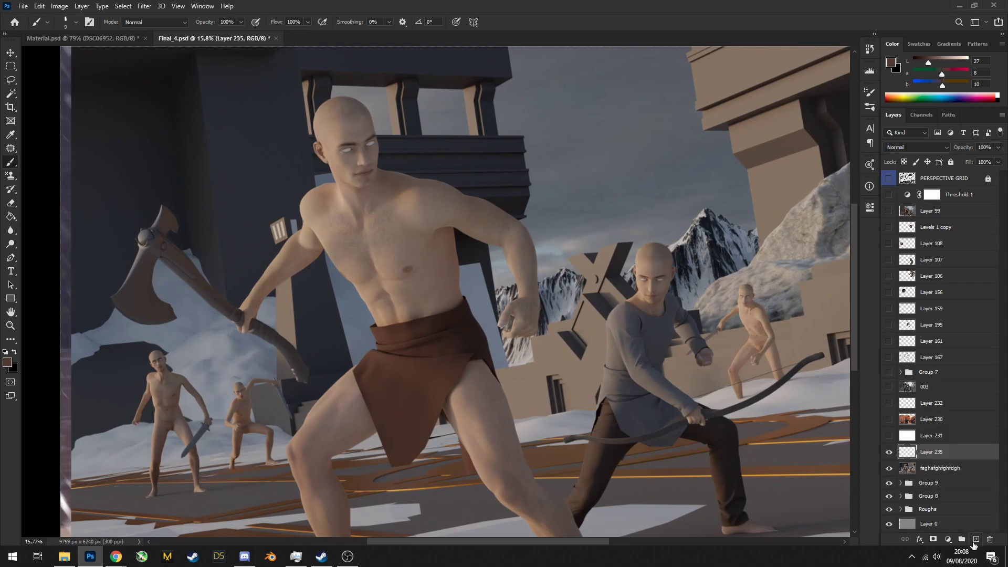
Sample the brown skin tones at the axe-wielding figure's armpit and paint small strokes along the edge beneath the shoulder
{"action": "scroll", "coordinate": [487, 200], "scroll_direction": "up", "scroll_amount": 4}
{"action": "scroll", "coordinate": [506, 236], "scroll_direction": "down", "scroll_amount": 6}
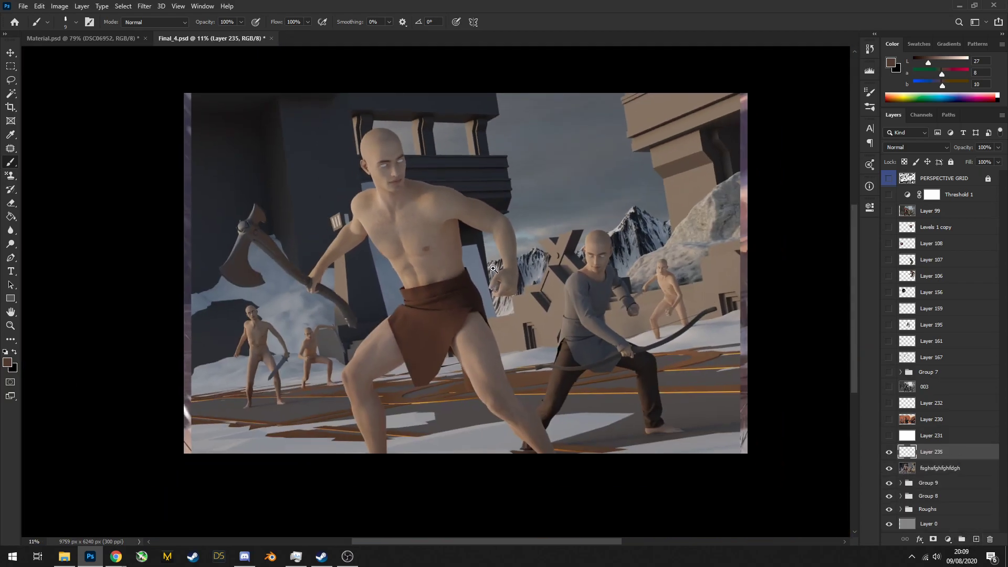
{"action": "scroll", "coordinate": [526, 292], "scroll_direction": "up", "scroll_amount": 8}
{"action": "scroll", "coordinate": [525, 293], "scroll_direction": "up", "scroll_amount": 3}
{"action": "left_click", "coordinate": [373, 218], "text": "alt"}
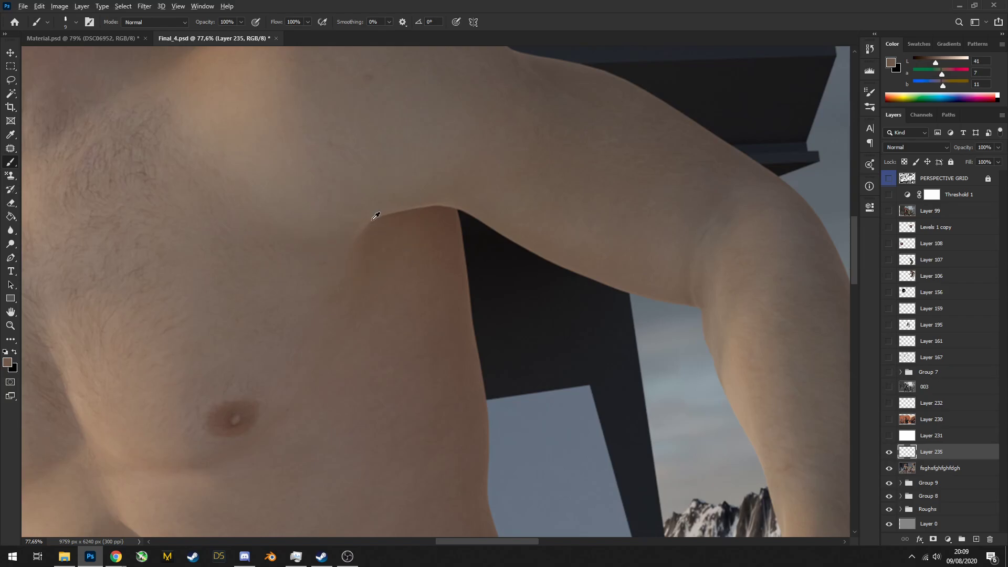
{"action": "scroll", "coordinate": [376, 215], "scroll_direction": "up", "scroll_amount": 2}
{"action": "left_click", "coordinate": [366, 222], "text": "alt"}
{"action": "left_click", "coordinate": [364, 225], "text": "alt"}
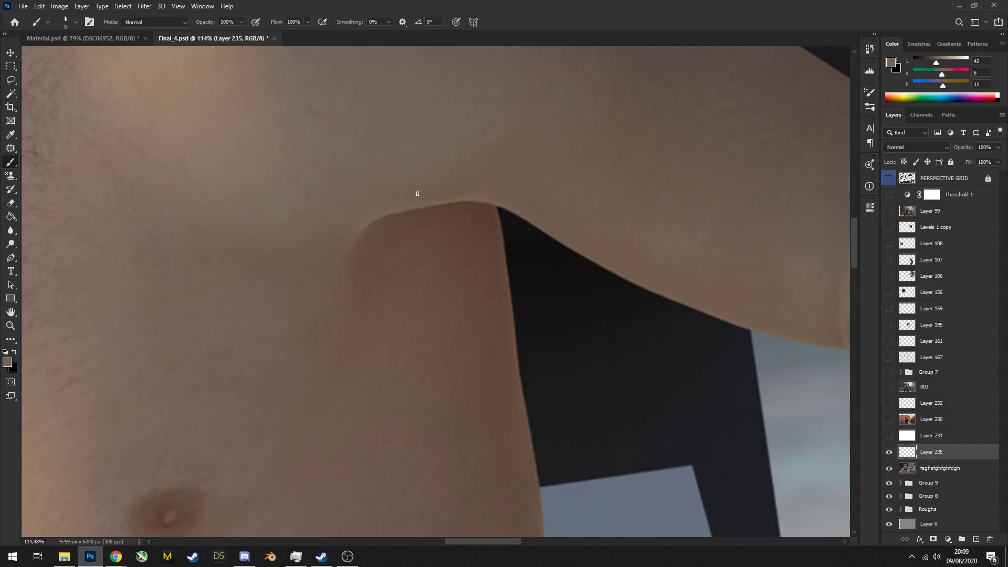
{"action": "left_click_drag", "start_coordinate": [479, 187], "coordinate": [399, 178]}
{"action": "left_click_drag", "start_coordinate": [483, 162], "coordinate": [398, 254]}
{"action": "left_click", "coordinate": [371, 252], "text": "alt"}
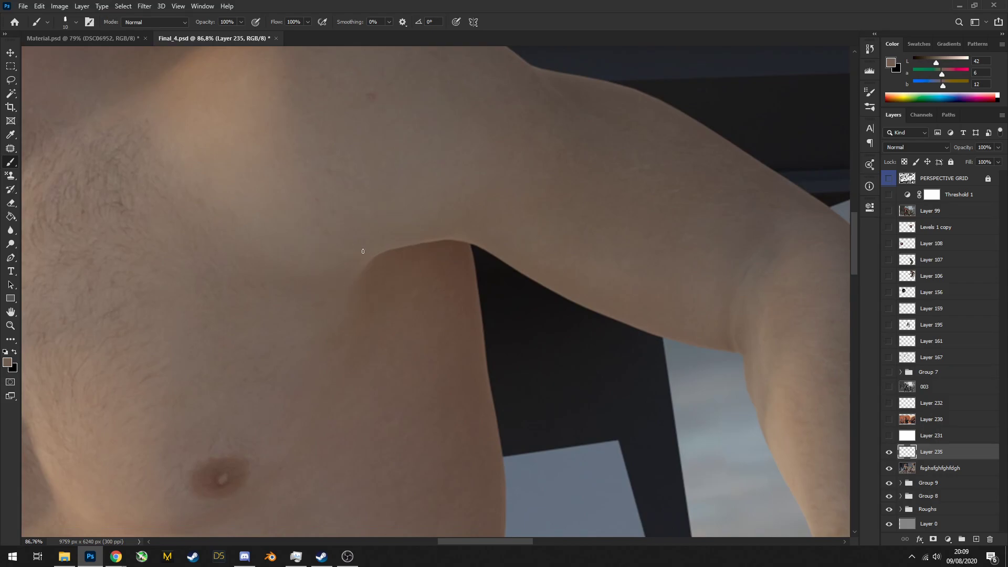
{"action": "left_click", "coordinate": [369, 245], "text": "alt"}
{"action": "left_click_drag", "start_coordinate": [370, 246], "coordinate": [425, 232]}
{"action": "left_click_drag", "start_coordinate": [488, 242], "coordinate": [449, 206]}
Enlarge the brush to 200 and paint sampled skin tones over the figure's chest and shoulder above the armpit
{"action": "left_click", "coordinate": [452, 216], "text": "alt"}
{"action": "key", "text": "]"}
{"action": "key", "text": "]"}
{"action": "key", "text": "]"}
{"action": "key", "text": "]"}
{"action": "key", "text": "]"}
{"action": "key", "text": "]"}
{"action": "key", "text": "]"}
{"action": "key", "text": "]"}
{"action": "key", "text": "]"}
{"action": "key", "text": "]"}
{"action": "left_click_drag", "start_coordinate": [443, 198], "coordinate": [473, 197]}
{"action": "left_click", "coordinate": [405, 204], "text": "alt"}
{"action": "mouse_move", "coordinate": [414, 205]}
{"action": "left_mouse_down"}
{"action": "mouse_move", "coordinate": [453, 222]}
{"action": "mouse_move", "coordinate": [423, 202]}
{"action": "left_mouse_up"}
{"action": "left_click", "coordinate": [488, 191], "text": "alt"}
{"action": "mouse_move", "coordinate": [489, 191]}
{"action": "left_mouse_down"}
{"action": "mouse_move", "coordinate": [513, 207]}
{"action": "mouse_move", "coordinate": [447, 155]}
{"action": "left_mouse_up"}
{"action": "left_click", "coordinate": [472, 191], "text": "alt"}
{"action": "left_click_drag", "start_coordinate": [539, 210], "coordinate": [524, 210]}
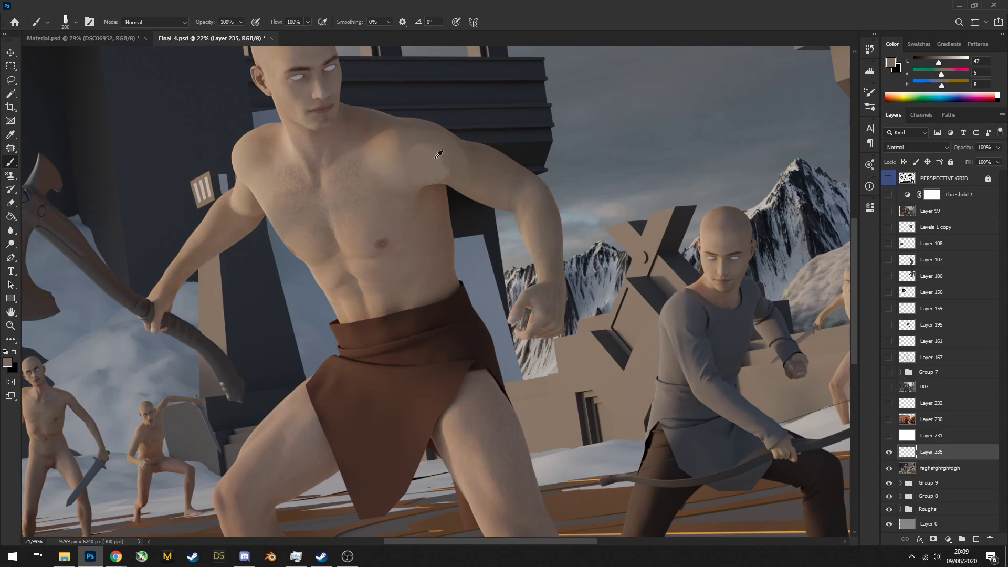
Examine the render's knee, torso, raised arm and face for shading transitions, sampling shadow tones at the knee and underarm
{"action": "scroll", "coordinate": [429, 159], "scroll_direction": "down", "scroll_amount": 5}
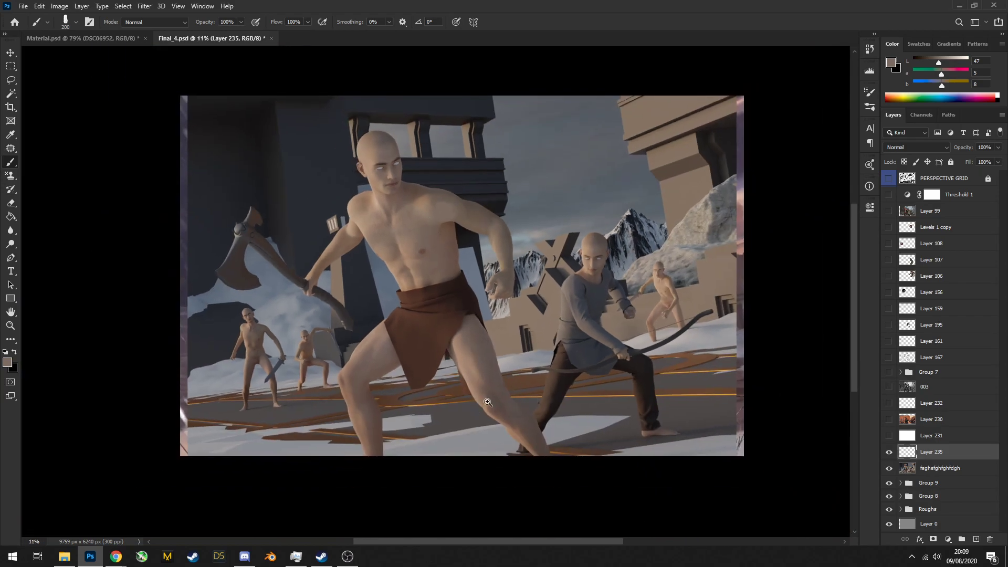
{"action": "scroll", "coordinate": [484, 400], "scroll_direction": "up", "scroll_amount": 6}
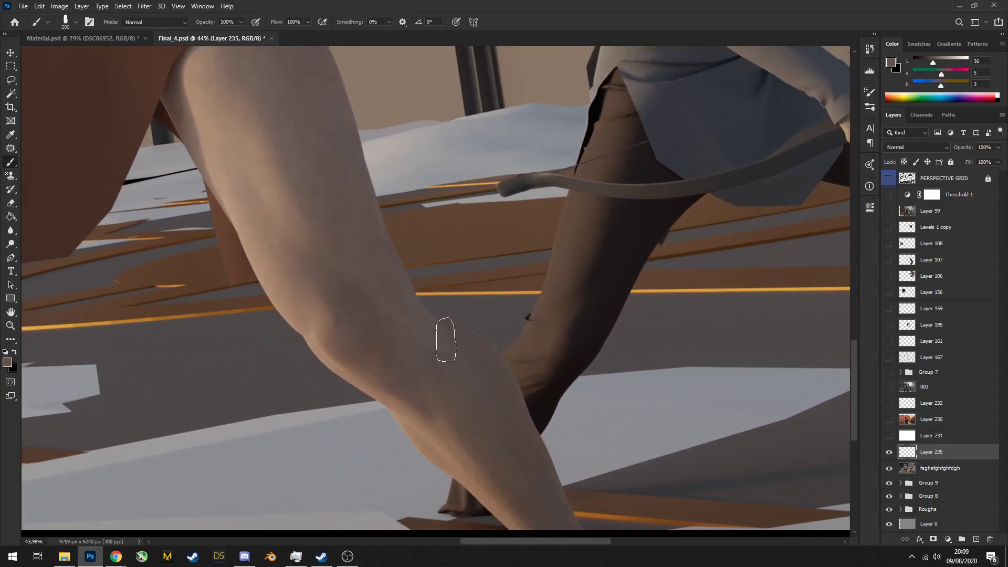
{"action": "scroll", "coordinate": [454, 348], "scroll_direction": "down", "scroll_amount": 5}
{"action": "scroll", "coordinate": [361, 369], "scroll_direction": "up", "scroll_amount": 3}
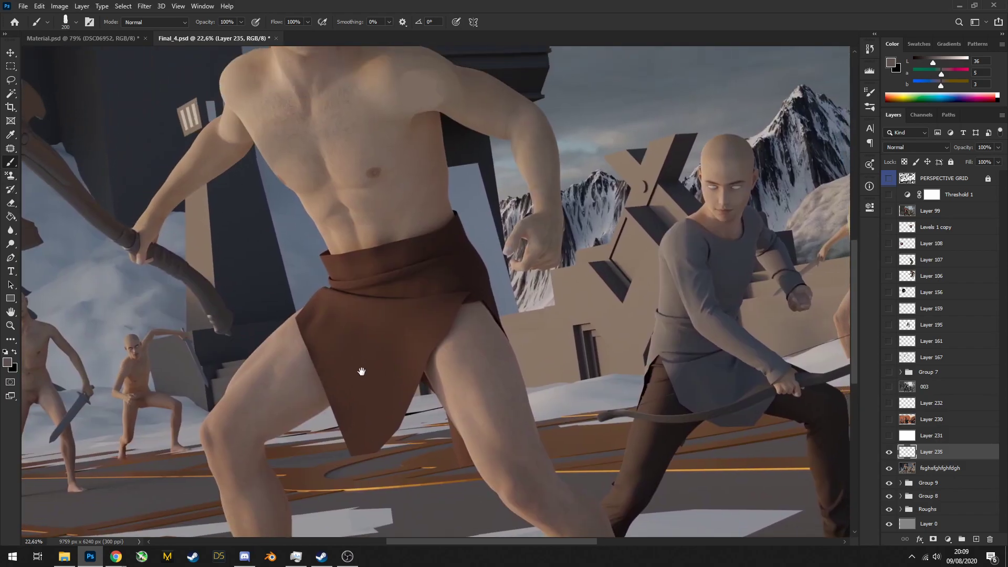
{"action": "scroll", "coordinate": [361, 369], "scroll_direction": "down", "scroll_amount": 1}
{"action": "scroll", "coordinate": [327, 242], "scroll_direction": "up", "scroll_amount": 5}
{"action": "left_click", "coordinate": [327, 242], "text": "alt"}
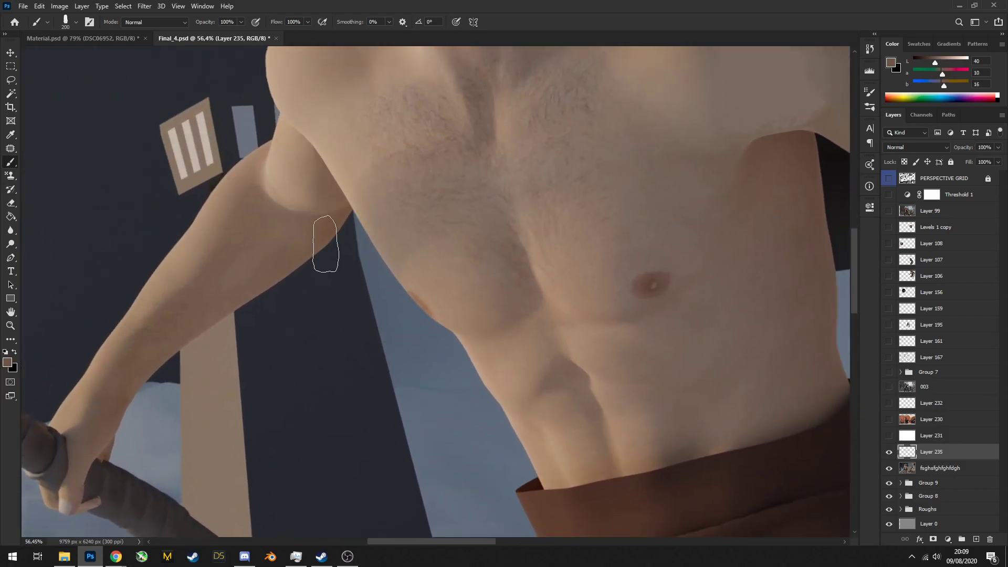
{"action": "scroll", "coordinate": [315, 226], "scroll_direction": "down", "scroll_amount": 4}
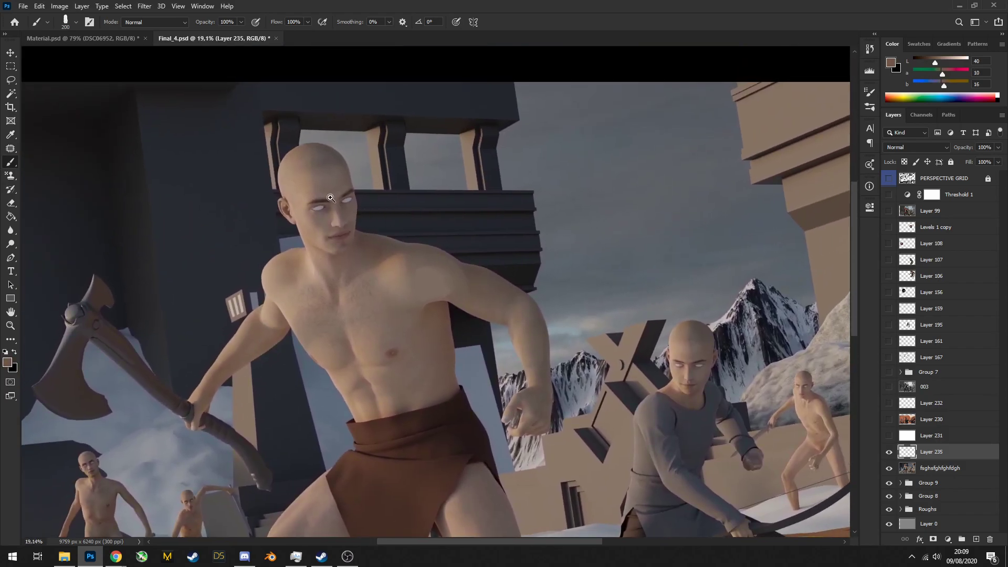
{"action": "scroll", "coordinate": [330, 198], "scroll_direction": "up", "scroll_amount": 3}
{"action": "scroll", "coordinate": [349, 225], "scroll_direction": "down", "scroll_amount": 4}
{"action": "scroll", "coordinate": [400, 277], "scroll_direction": "up", "scroll_amount": 4}
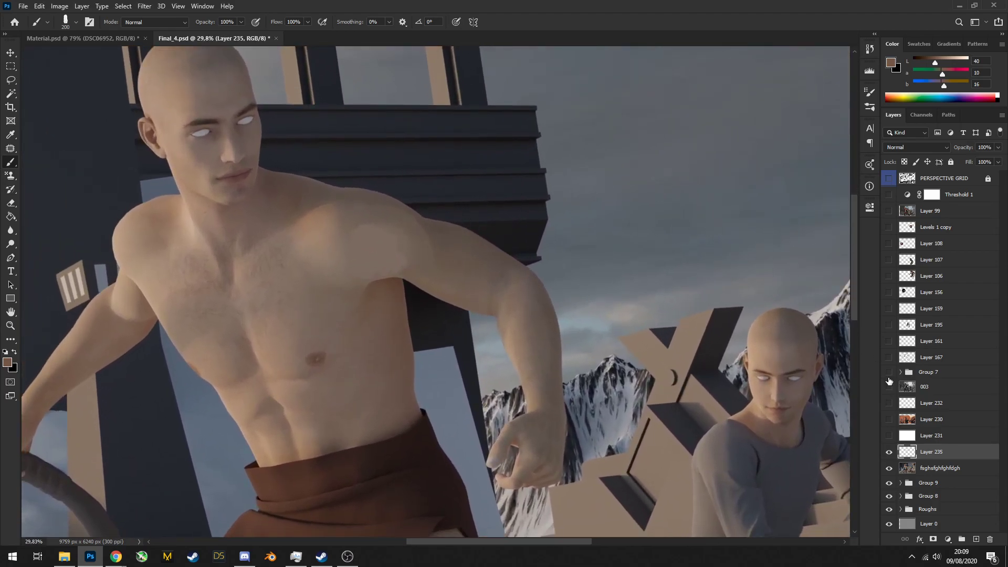
Merge the skin paint layer with the fsghsfghfghfdgh render layer and hide the merged layer
{"action": "left_click", "coordinate": [924, 470], "text": "shift"}
{"action": "key", "text": "ctrl+e"}
{"action": "left_click", "coordinate": [888, 456]}
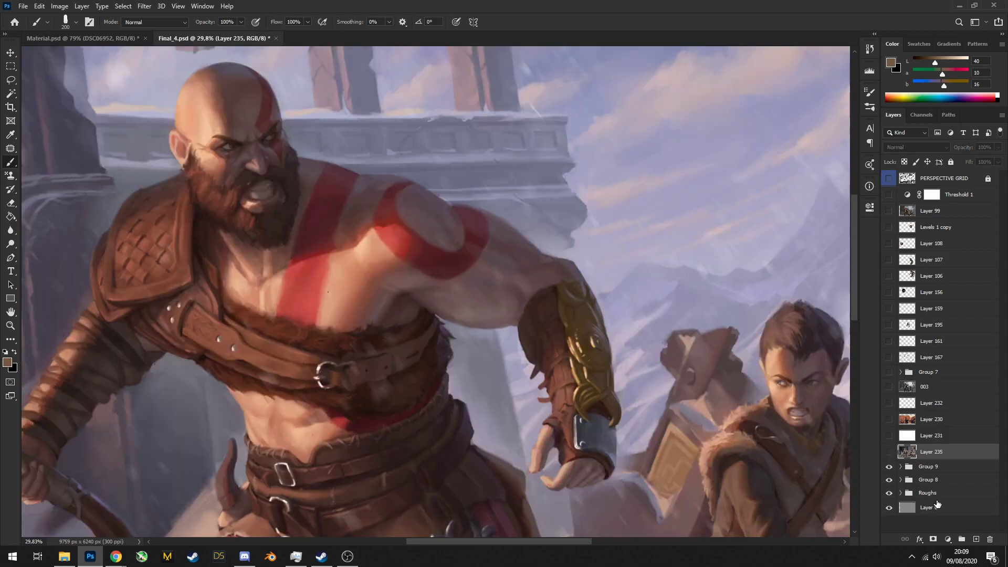
Add a new layer above the hidden render and sample a dark brown tone near Kratos's armpit
{"action": "left_click", "coordinate": [975, 540]}
{"action": "left_click", "coordinate": [395, 273], "text": "alt"}
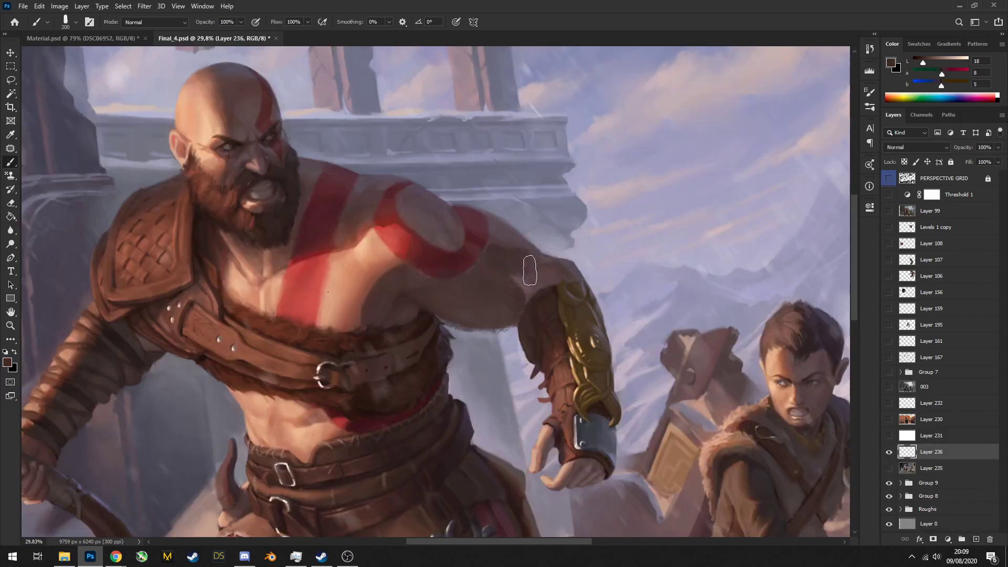
{"action": "scroll", "coordinate": [507, 252], "scroll_direction": "down", "scroll_amount": 5}
{"action": "scroll", "coordinate": [507, 252], "scroll_direction": "up", "scroll_amount": 4}
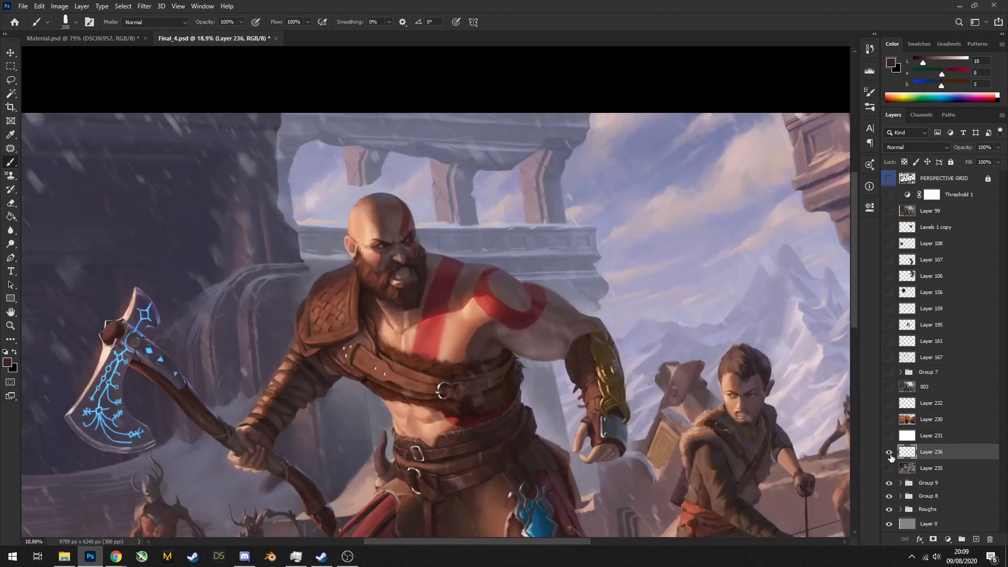
Hide Layer 236 and toggle the Layer 235 render on and off to compare its shading with the painted Kratos
{"action": "left_click", "coordinate": [889, 454]}
{"action": "left_click", "coordinate": [889, 468]}
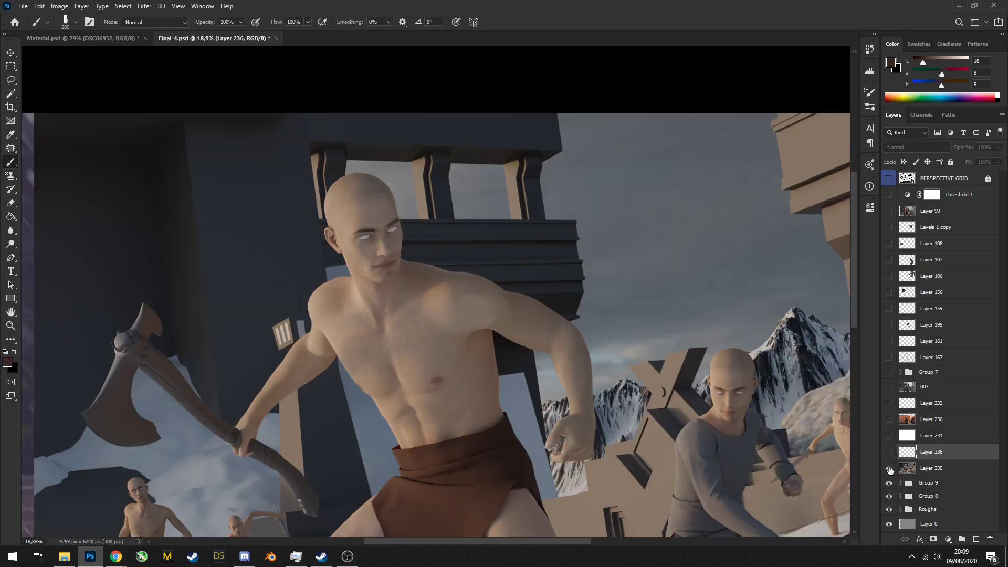
{"action": "scroll", "coordinate": [523, 320], "scroll_direction": "up", "scroll_amount": 3}
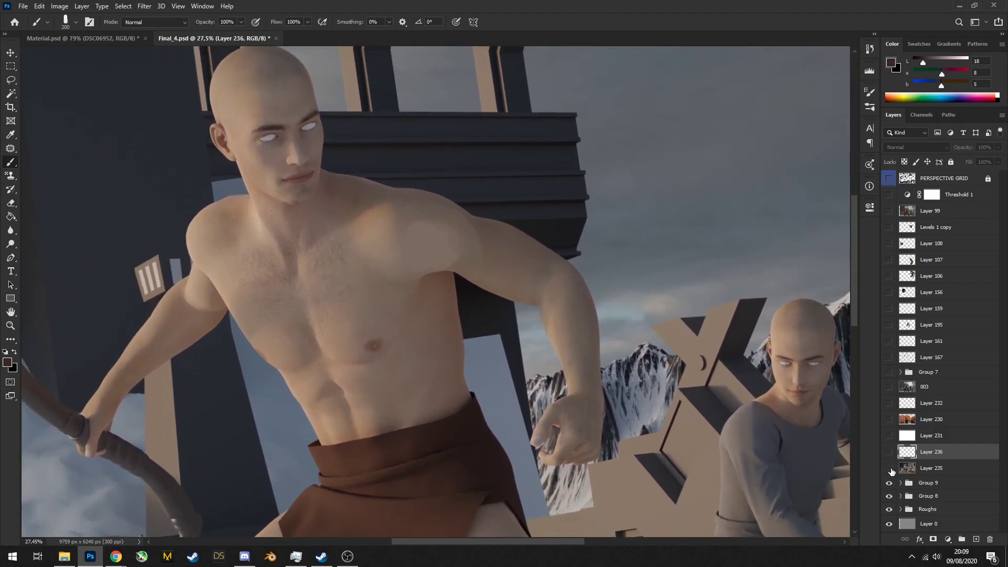
{"action": "left_click", "coordinate": [889, 468]}
{"action": "scroll", "coordinate": [537, 273], "scroll_direction": "up", "scroll_amount": 2}
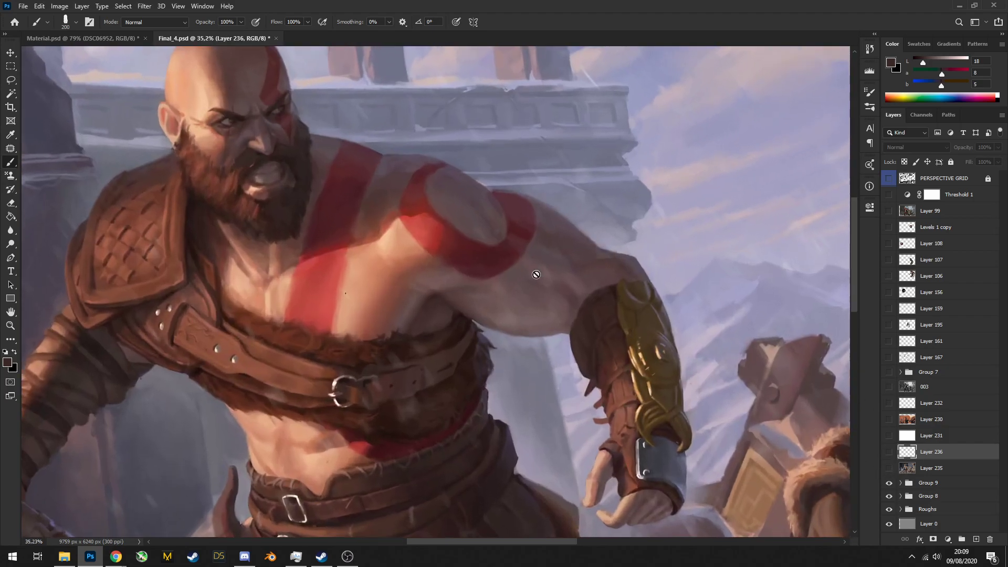
{"action": "scroll", "coordinate": [548, 277], "scroll_direction": "up", "scroll_amount": 1}
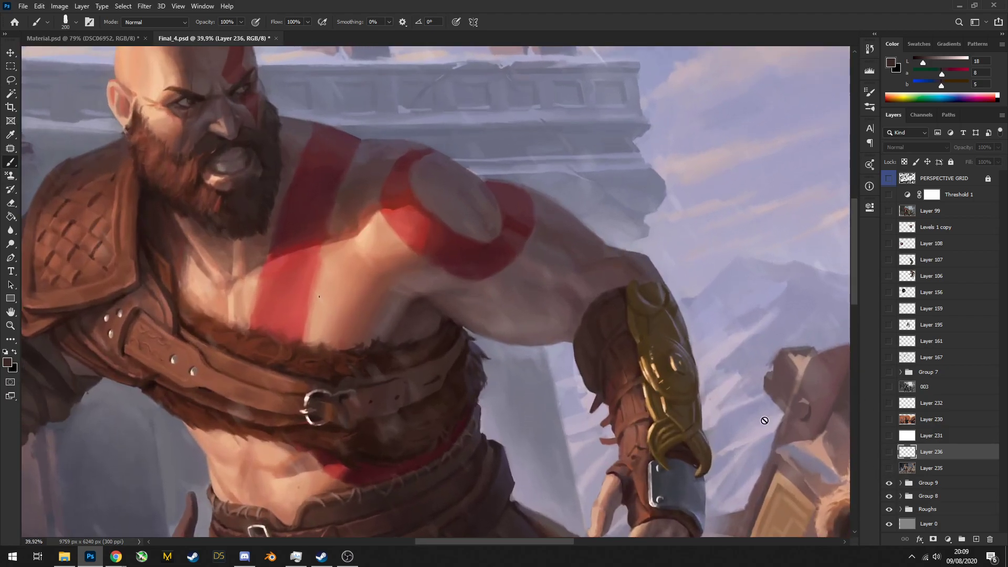
Add another new layer above Layer 236 and reduce the brush size to 50
{"action": "left_click", "coordinate": [976, 541]}
{"action": "scroll", "coordinate": [499, 270], "scroll_direction": "down", "scroll_amount": 3}
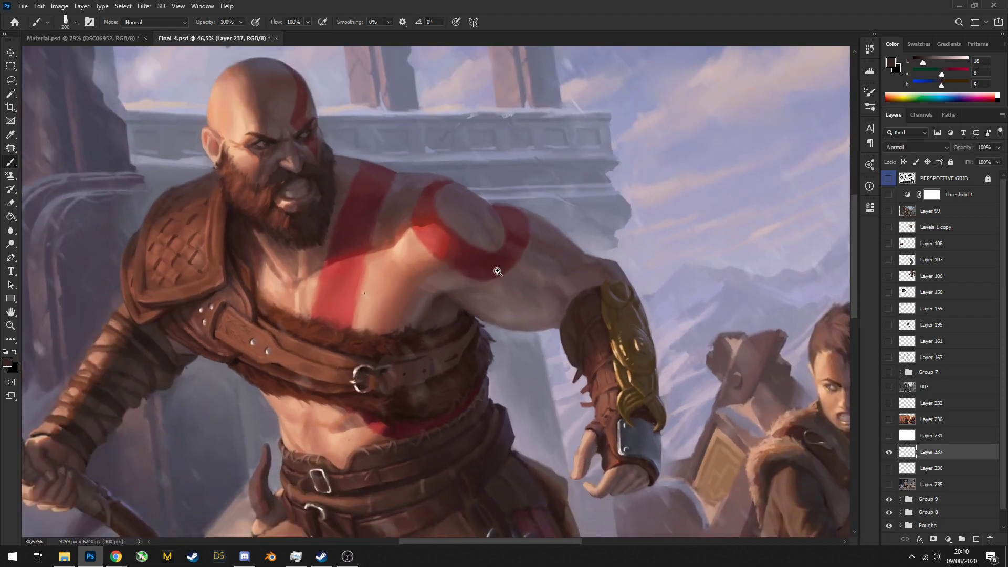
{"action": "scroll", "coordinate": [499, 283], "scroll_direction": "up", "scroll_amount": 4}
{"action": "scroll", "coordinate": [499, 284], "scroll_direction": "down", "scroll_amount": 1}
{"action": "key", "text": "bracketleft"}
{"action": "key", "text": "bracketleft"}
{"action": "key", "text": "bracketleft"}
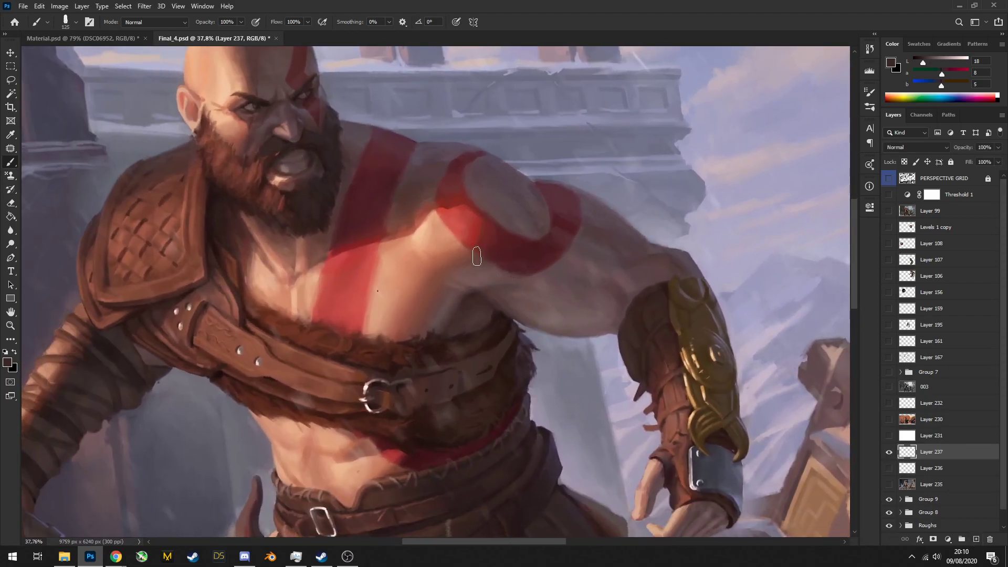
{"action": "scroll", "coordinate": [487, 287], "scroll_direction": "up", "scroll_amount": 1}
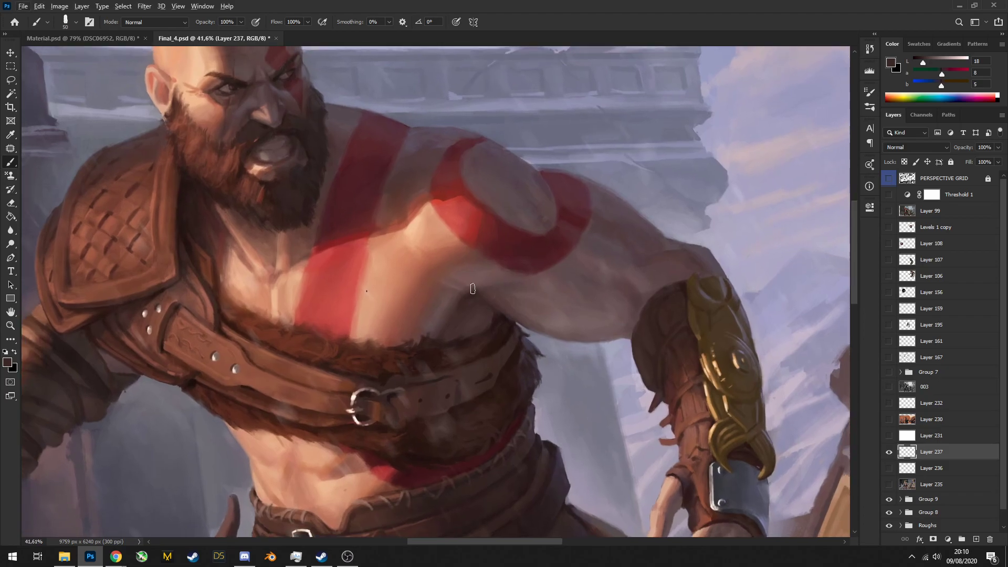
Try marking the fur trim below Kratos's chest with strokes in sampled dark brown and reddish tones
{"action": "scroll", "coordinate": [473, 288], "scroll_direction": "down", "scroll_amount": 5}
{"action": "scroll", "coordinate": [446, 336], "scroll_direction": "up", "scroll_amount": 10}
{"action": "left_click", "coordinate": [446, 347], "text": "alt"}
{"action": "scroll", "coordinate": [446, 353], "scroll_direction": "down", "scroll_amount": 3}
{"action": "scroll", "coordinate": [477, 337], "scroll_direction": "up", "scroll_amount": 1}
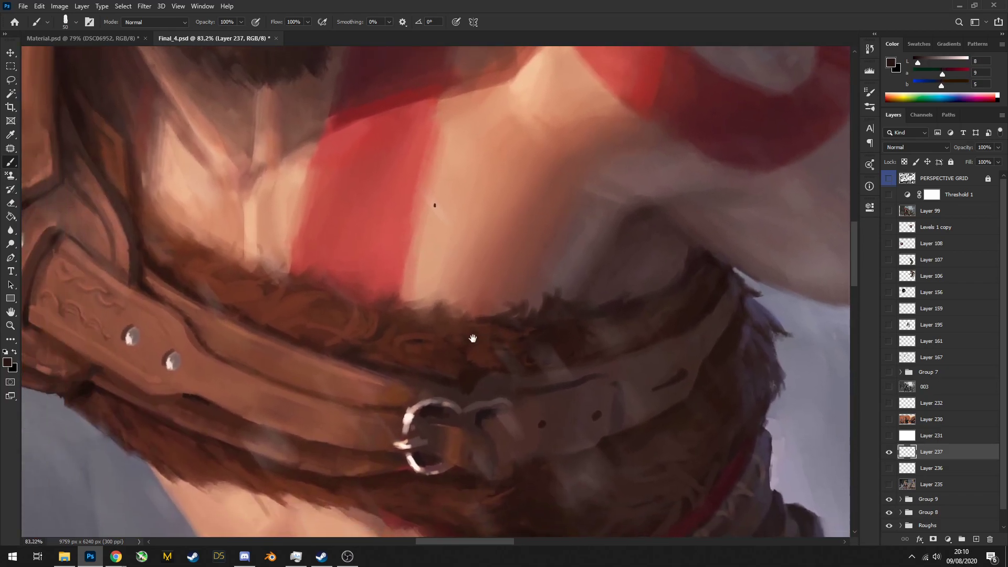
{"action": "mouse_move", "coordinate": [502, 310]}
{"action": "left_mouse_down"}
{"action": "mouse_move", "coordinate": [578, 329]}
{"action": "mouse_move", "coordinate": [514, 342]}
{"action": "left_mouse_up"}
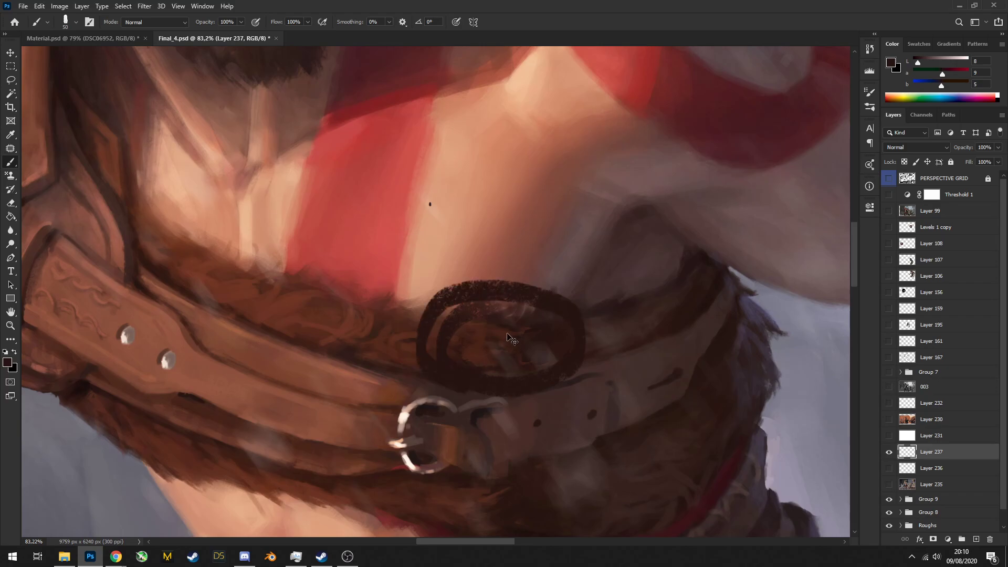
{"action": "key", "text": "ctrl+z"}
{"action": "left_click", "coordinate": [478, 302], "text": "alt"}
{"action": "mouse_move", "coordinate": [436, 315]}
{"action": "left_mouse_down"}
{"action": "mouse_move", "coordinate": [565, 355]}
{"action": "mouse_move", "coordinate": [524, 344]}
{"action": "left_mouse_up"}
{"action": "scroll", "coordinate": [524, 345], "scroll_direction": "down", "scroll_amount": 4}
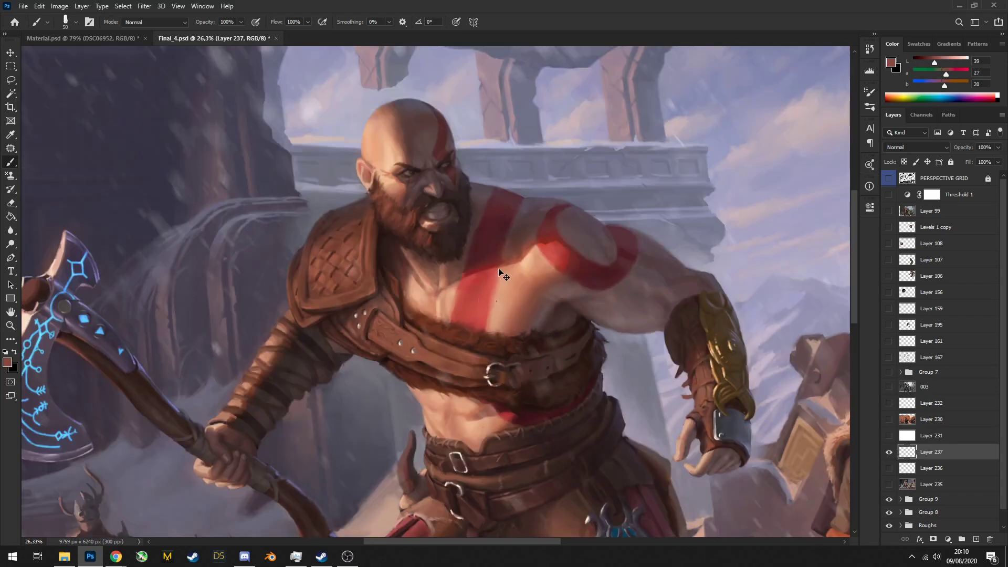
{"action": "key", "text": "ctrl+z"}
Examine the shading on Kratos's shoulder and upper arm, both up close and within the whole composition
{"action": "scroll", "coordinate": [579, 308], "scroll_direction": "up", "scroll_amount": 1}
{"action": "scroll", "coordinate": [579, 308], "scroll_direction": "up", "scroll_amount": 3}
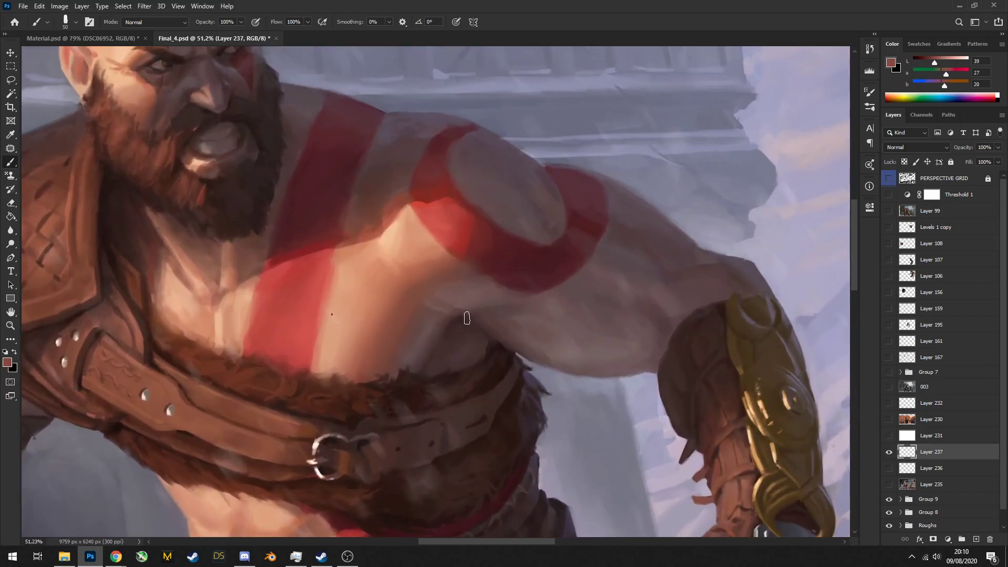
{"action": "scroll", "coordinate": [512, 310], "scroll_direction": "down", "scroll_amount": 1}
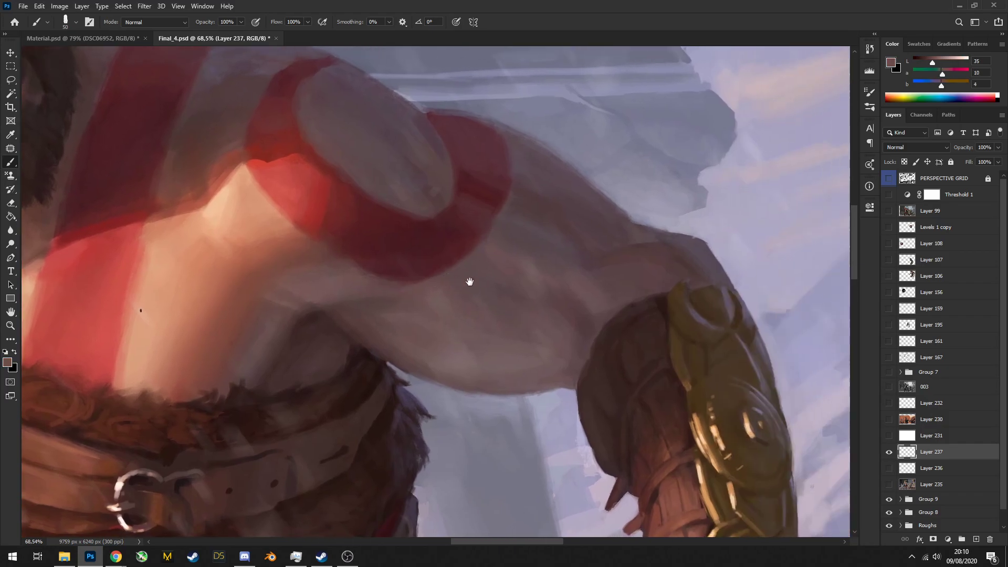
{"action": "scroll", "coordinate": [599, 323], "scroll_direction": "up", "scroll_amount": 2}
{"action": "scroll", "coordinate": [580, 309], "scroll_direction": "down", "scroll_amount": 2}
{"action": "scroll", "coordinate": [580, 308], "scroll_direction": "down", "scroll_amount": 2}
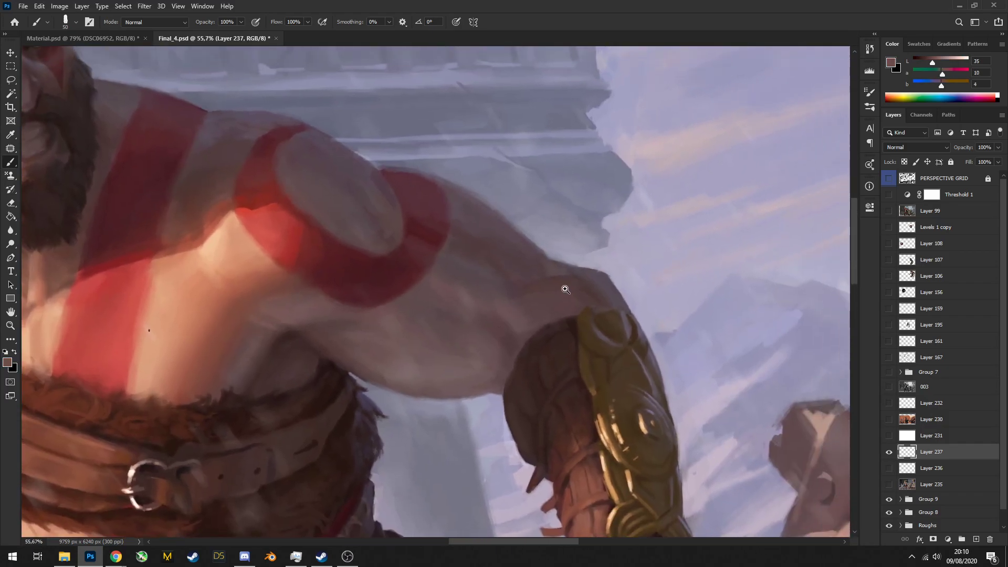
{"action": "scroll", "coordinate": [583, 272], "scroll_direction": "down", "scroll_amount": 6}
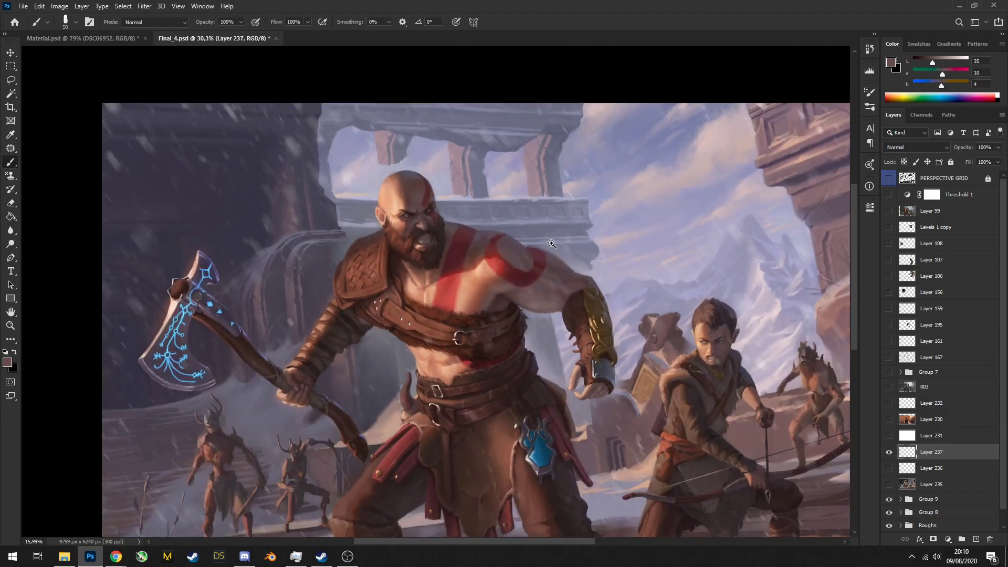
{"action": "left_click_drag", "start_coordinate": [557, 284], "coordinate": [578, 264]}
{"action": "scroll", "coordinate": [578, 264], "scroll_direction": "down", "scroll_amount": 1}
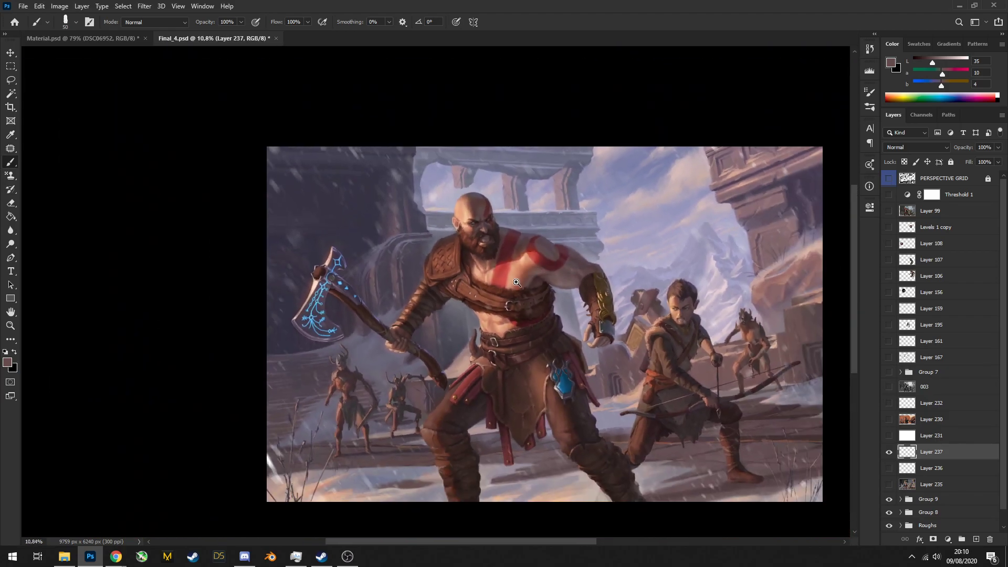
{"action": "scroll", "coordinate": [558, 264], "scroll_direction": "up", "scroll_amount": 5}
{"action": "scroll", "coordinate": [558, 264], "scroll_direction": "down", "scroll_amount": 4}
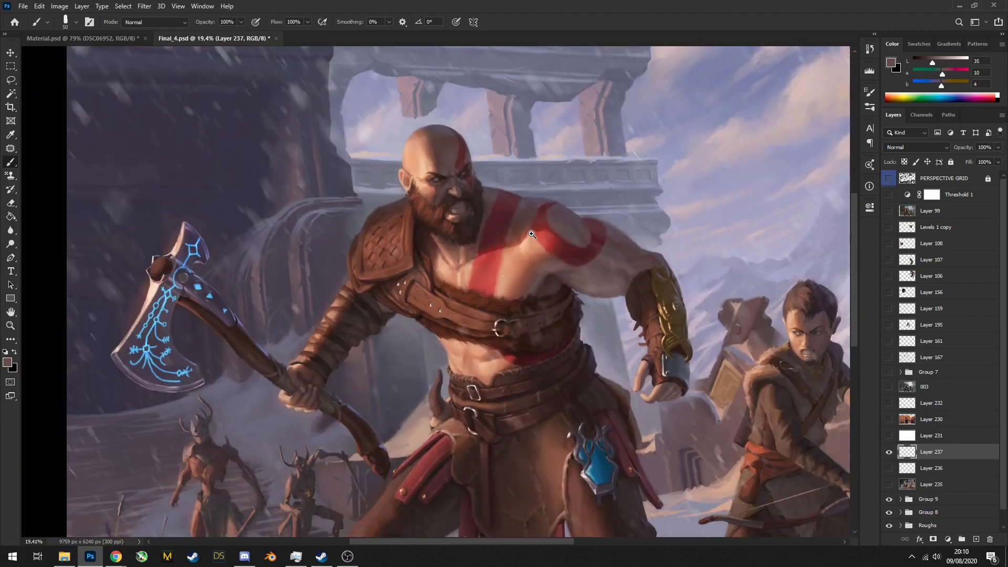
{"action": "scroll", "coordinate": [530, 230], "scroll_direction": "up", "scroll_amount": 1}
{"action": "scroll", "coordinate": [487, 243], "scroll_direction": "down", "scroll_amount": 1}
{"action": "scroll", "coordinate": [476, 255], "scroll_direction": "up", "scroll_amount": 5}
Examine the brushwork in Kratos's beard, sampling its reddish and dark brown tones, and compare it with the full painting
{"action": "left_click", "coordinate": [415, 242], "text": "alt"}
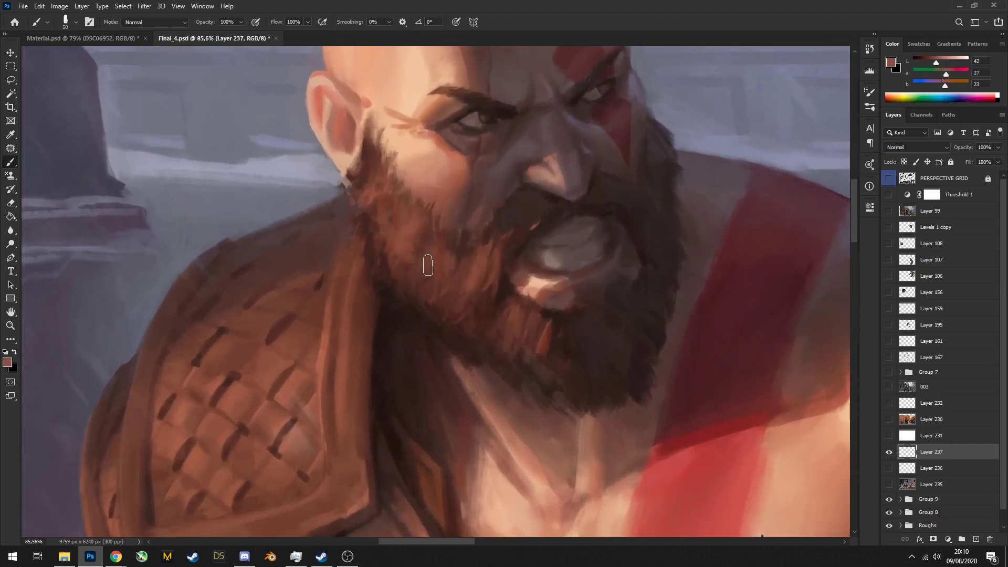
{"action": "scroll", "coordinate": [492, 266], "scroll_direction": "up", "scroll_amount": 1}
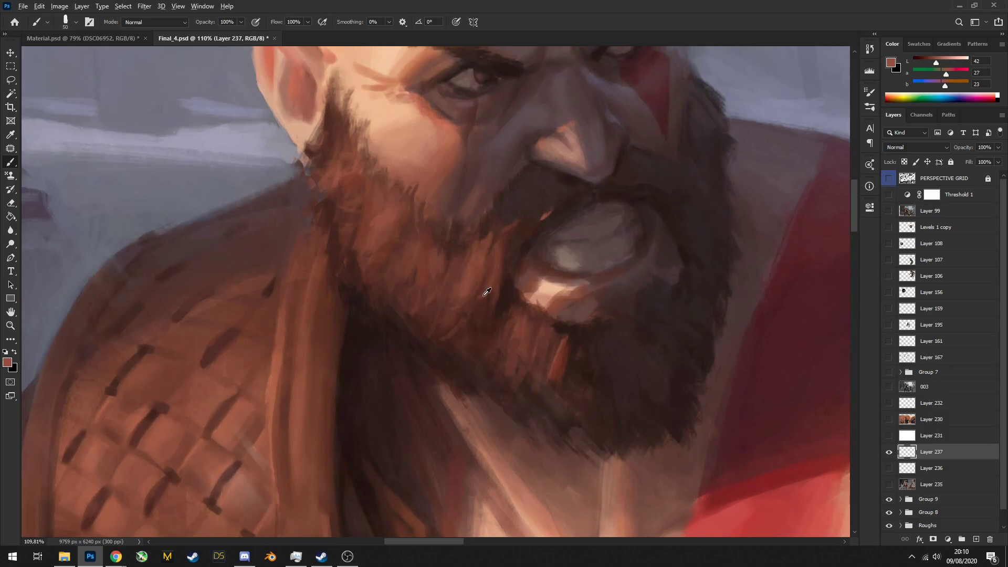
{"action": "left_click", "coordinate": [484, 294], "text": "alt"}
{"action": "left_click", "coordinate": [476, 298], "text": "alt"}
{"action": "left_click", "coordinate": [523, 379], "text": "alt"}
{"action": "scroll", "coordinate": [570, 336], "scroll_direction": "down", "scroll_amount": 10}
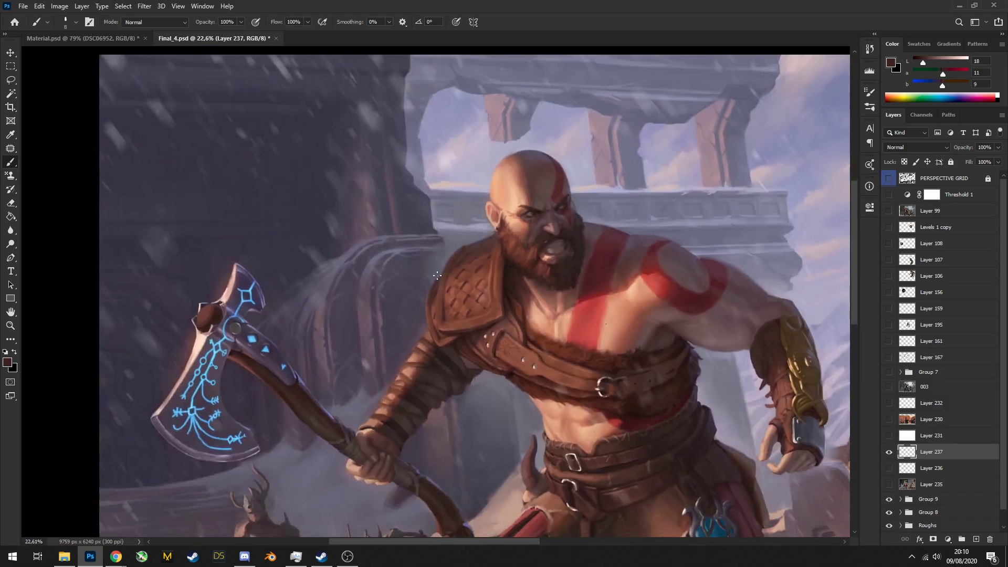
{"action": "scroll", "coordinate": [465, 325], "scroll_direction": "down", "scroll_amount": 5}
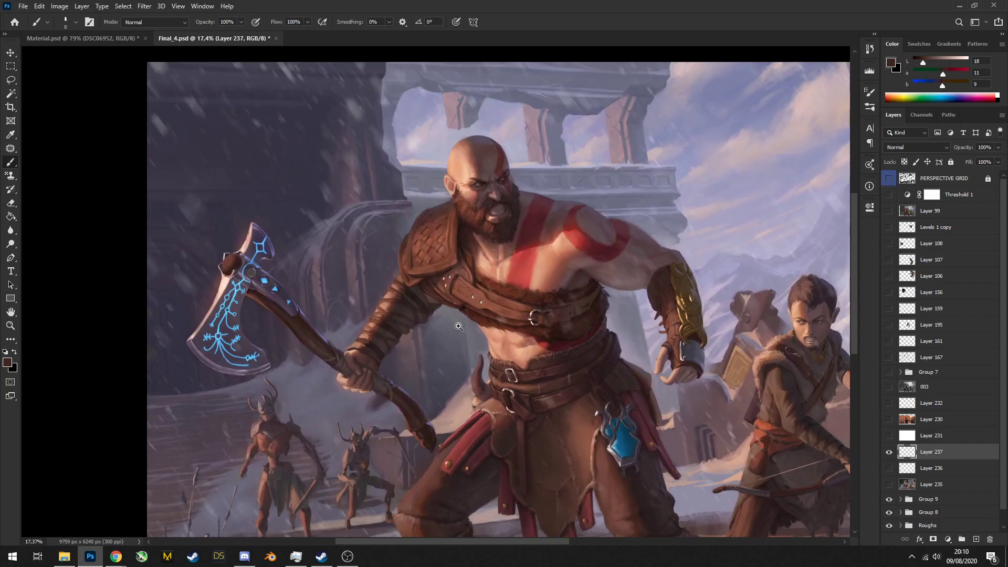
{"action": "left_click_drag", "start_coordinate": [448, 313], "coordinate": [430, 270]}
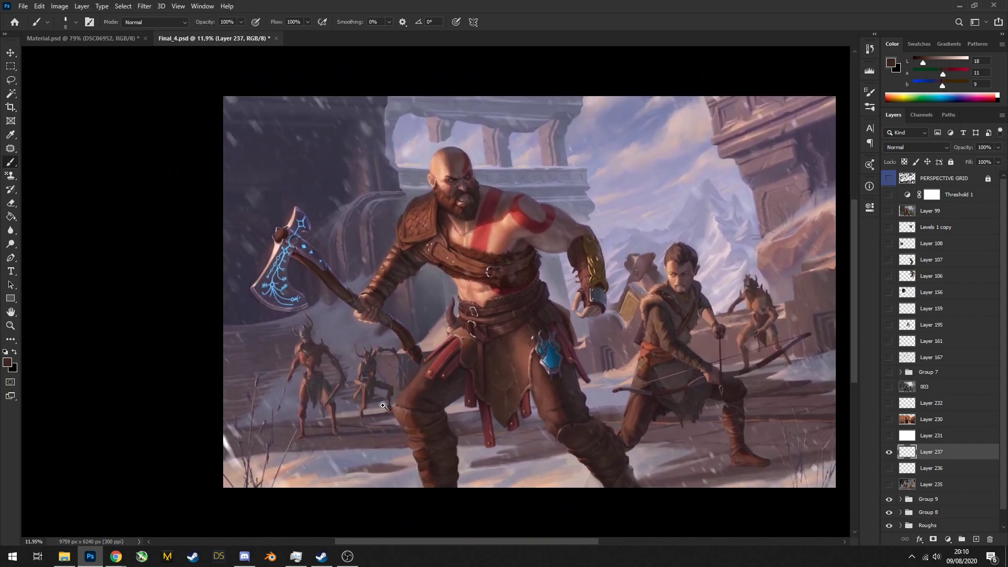
Examine Kratos's thigh and knee shading, sampling a brown tone on the thigh, and review the whole composition
{"action": "scroll", "coordinate": [455, 413], "scroll_direction": "up", "scroll_amount": 8}
{"action": "scroll", "coordinate": [455, 414], "scroll_direction": "up", "scroll_amount": 2}
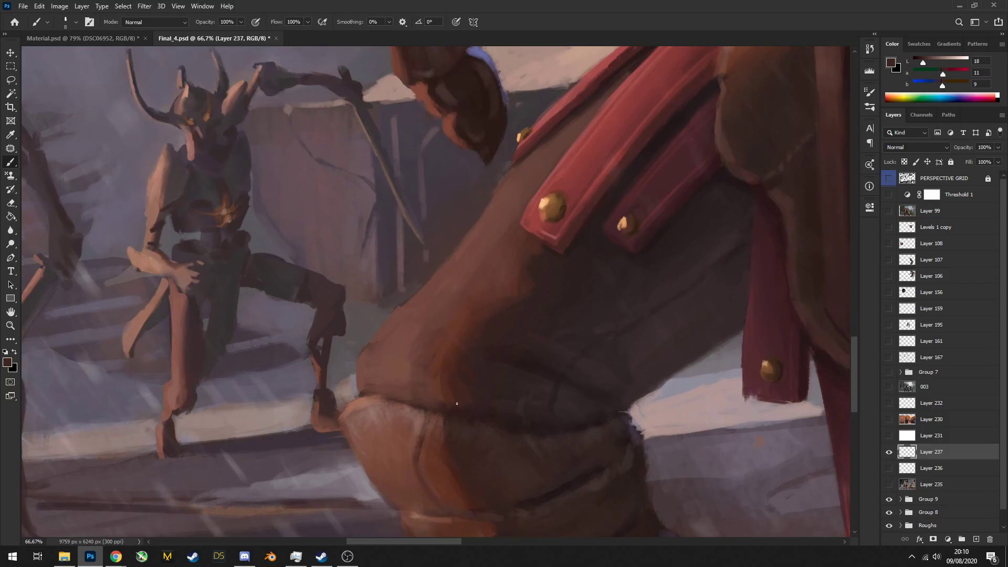
{"action": "left_click", "coordinate": [401, 310], "text": "alt"}
{"action": "scroll", "coordinate": [401, 310], "scroll_direction": "down", "scroll_amount": 12}
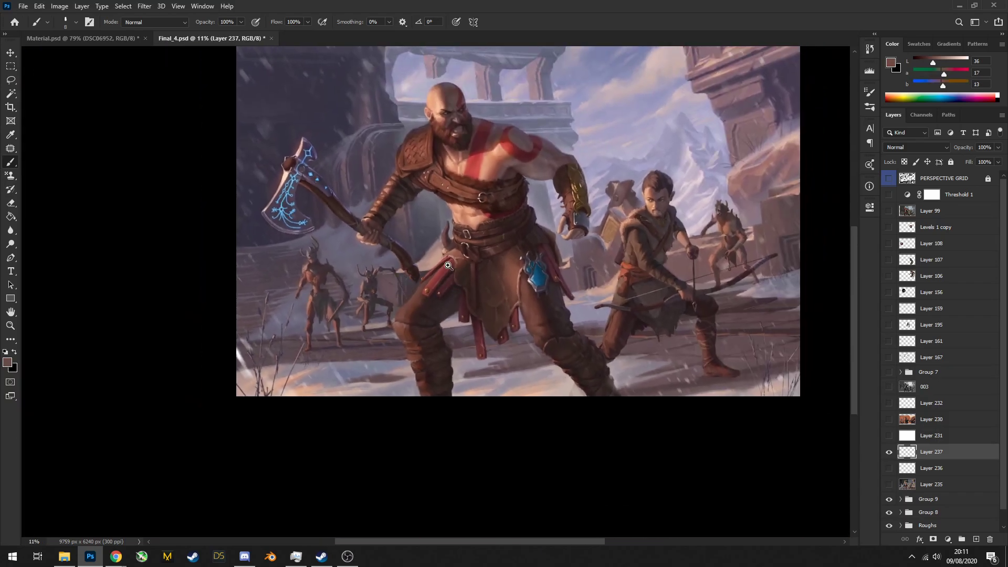
{"action": "scroll", "coordinate": [450, 268], "scroll_direction": "down", "scroll_amount": 1}
{"action": "scroll", "coordinate": [380, 213], "scroll_direction": "up", "scroll_amount": 3}
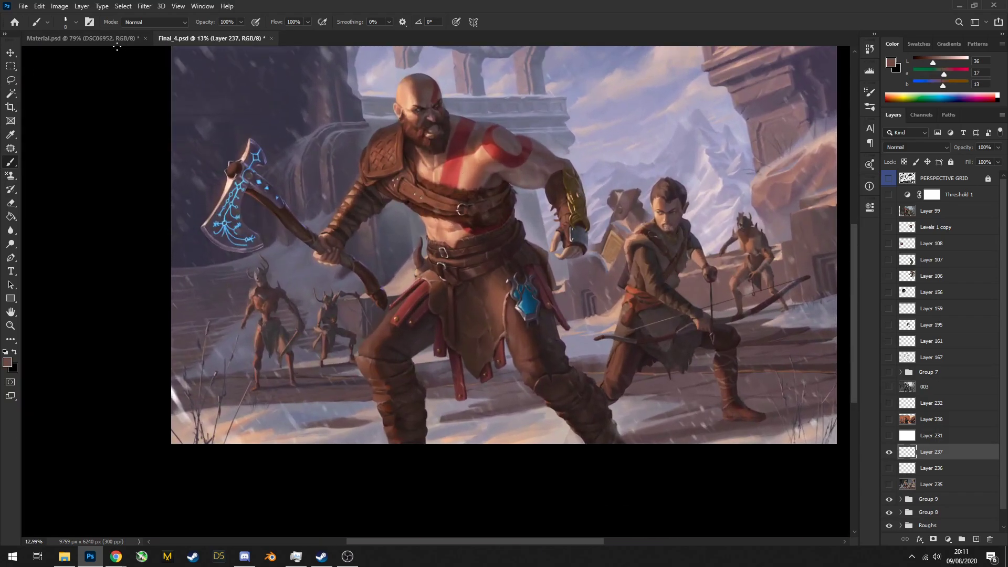
{"action": "scroll", "coordinate": [508, 142], "scroll_direction": "up", "scroll_amount": 2}
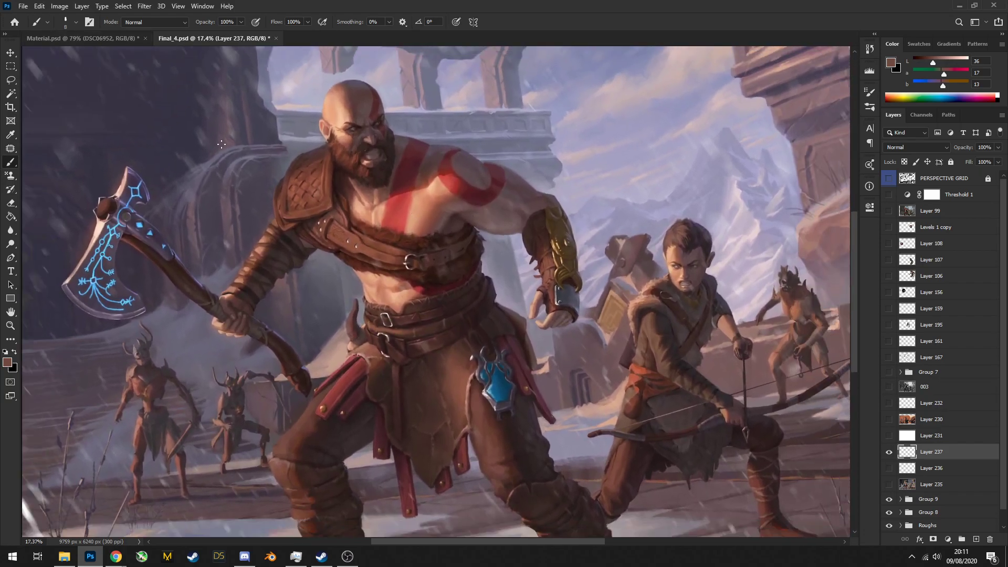
Switch to the Material.psd document, hide the DSC06952 photo layer and show the Group 1 session notes
{"action": "left_click", "coordinate": [78, 38]}
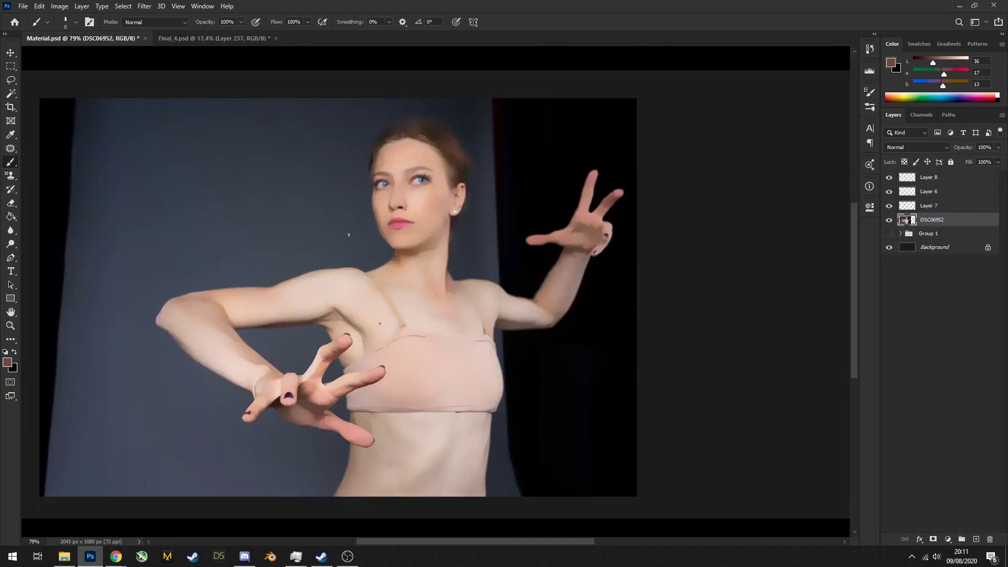
{"action": "scroll", "coordinate": [312, 333], "scroll_direction": "up", "scroll_amount": 3}
{"action": "scroll", "coordinate": [312, 333], "scroll_direction": "down", "scroll_amount": 4}
{"action": "left_click", "coordinate": [888, 220]}
{"action": "left_click", "coordinate": [889, 234]}
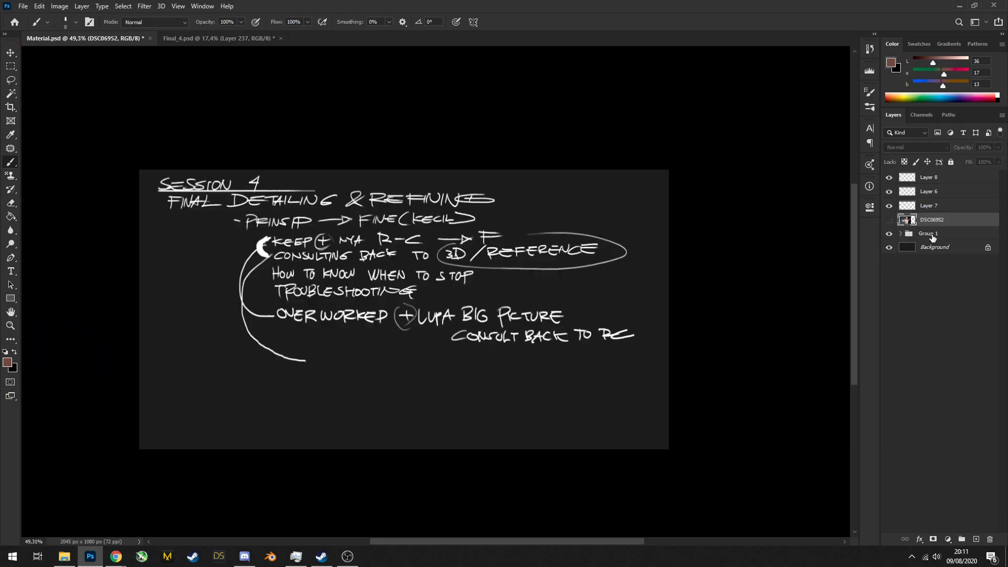
Add a new layer above Group 1 and handwrite "REMEMBER SUBTLETIES (+) BUT DON'T JUST" in white at the lower connector line's end
{"action": "left_click", "coordinate": [931, 234]}
{"action": "scroll", "coordinate": [407, 322], "scroll_direction": "up", "scroll_amount": 3}
{"action": "left_click", "coordinate": [976, 539]}
{"action": "key", "text": "d"}
{"action": "key", "text": "x"}
{"action": "mouse_move", "coordinate": [297, 387]}
{"action": "left_mouse_down"}
{"action": "mouse_move", "coordinate": [382, 393]}
{"action": "mouse_move", "coordinate": [452, 380]}
{"action": "mouse_move", "coordinate": [439, 393]}
{"action": "mouse_move", "coordinate": [481, 375]}
{"action": "mouse_move", "coordinate": [477, 393]}
{"action": "mouse_move", "coordinate": [492, 381]}
{"action": "mouse_move", "coordinate": [511, 391]}
{"action": "mouse_move", "coordinate": [532, 381]}
{"action": "mouse_move", "coordinate": [526, 394]}
{"action": "mouse_move", "coordinate": [537, 380]}
{"action": "mouse_move", "coordinate": [606, 397]}
{"action": "mouse_move", "coordinate": [669, 379]}
{"action": "left_mouse_up"}
{"action": "left_click_drag", "start_coordinate": [672, 378], "coordinate": [707, 395]}
{"action": "mouse_move", "coordinate": [708, 375]}
{"action": "left_mouse_down"}
{"action": "mouse_move", "coordinate": [710, 394]}
{"action": "mouse_move", "coordinate": [722, 383]}
{"action": "left_mouse_up"}
{"action": "mouse_move", "coordinate": [730, 396]}
{"action": "left_mouse_down"}
{"action": "mouse_move", "coordinate": [733, 381]}
{"action": "mouse_move", "coordinate": [742, 393]}
{"action": "left_mouse_up"}
{"action": "left_click_drag", "start_coordinate": [751, 371], "coordinate": [764, 391]}
{"action": "mouse_move", "coordinate": [783, 381]}
{"action": "left_mouse_down"}
{"action": "mouse_move", "coordinate": [779, 391]}
{"action": "mouse_move", "coordinate": [798, 381]}
{"action": "left_mouse_up"}
{"action": "mouse_move", "coordinate": [805, 381]}
{"action": "left_mouse_down"}
{"action": "mouse_move", "coordinate": [798, 397]}
{"action": "mouse_move", "coordinate": [811, 398]}
{"action": "left_mouse_up"}
{"action": "left_click_drag", "start_coordinate": [806, 381], "coordinate": [820, 380]}
Handwrite "COPY, PICK THE INFO" on the line below and draw an arrow pointing right after it
{"action": "left_click_drag", "start_coordinate": [279, 402], "coordinate": [274, 413]}
{"action": "left_click_drag", "start_coordinate": [288, 404], "coordinate": [303, 422]}
{"action": "mouse_move", "coordinate": [303, 405]}
{"action": "left_mouse_down"}
{"action": "mouse_move", "coordinate": [324, 405]}
{"action": "mouse_move", "coordinate": [320, 419]}
{"action": "mouse_move", "coordinate": [362, 428]}
{"action": "left_mouse_up"}
{"action": "left_click_drag", "start_coordinate": [362, 407], "coordinate": [398, 421]}
{"action": "mouse_move", "coordinate": [411, 405]}
{"action": "left_mouse_down"}
{"action": "mouse_move", "coordinate": [415, 415]}
{"action": "mouse_move", "coordinate": [447, 408]}
{"action": "left_mouse_up"}
{"action": "mouse_move", "coordinate": [440, 409]}
{"action": "left_mouse_down"}
{"action": "mouse_move", "coordinate": [442, 420]}
{"action": "mouse_move", "coordinate": [459, 423]}
{"action": "left_mouse_up"}
{"action": "left_click_drag", "start_coordinate": [464, 408], "coordinate": [476, 415]}
{"action": "left_click_drag", "start_coordinate": [465, 422], "coordinate": [493, 422]}
{"action": "mouse_move", "coordinate": [501, 405]}
{"action": "left_mouse_down"}
{"action": "mouse_move", "coordinate": [502, 422]}
{"action": "mouse_move", "coordinate": [519, 407]}
{"action": "left_mouse_up"}
{"action": "left_click_drag", "start_coordinate": [520, 414], "coordinate": [527, 415]}
{"action": "left_click_drag", "start_coordinate": [536, 408], "coordinate": [596, 418]}
{"action": "mouse_move", "coordinate": [590, 407]}
{"action": "left_mouse_down"}
{"action": "mouse_move", "coordinate": [593, 419]}
{"action": "mouse_move", "coordinate": [612, 415]}
{"action": "left_mouse_up"}
Handwrite "FUNDAMENTAL" after the arrow that follows "PICK THE INFO"
{"action": "mouse_move", "coordinate": [612, 416]}
{"action": "left_mouse_down"}
{"action": "mouse_move", "coordinate": [591, 425]}
{"action": "mouse_move", "coordinate": [620, 429]}
{"action": "left_mouse_up"}
{"action": "mouse_move", "coordinate": [620, 407]}
{"action": "left_mouse_down"}
{"action": "mouse_move", "coordinate": [641, 405]}
{"action": "mouse_move", "coordinate": [636, 415]}
{"action": "left_mouse_up"}
{"action": "left_click_drag", "start_coordinate": [639, 410], "coordinate": [651, 423]}
{"action": "mouse_move", "coordinate": [656, 423]}
{"action": "left_mouse_down"}
{"action": "mouse_move", "coordinate": [667, 407]}
{"action": "mouse_move", "coordinate": [672, 423]}
{"action": "left_mouse_up"}
{"action": "mouse_move", "coordinate": [673, 406]}
{"action": "left_mouse_down"}
{"action": "mouse_move", "coordinate": [673, 423]}
{"action": "mouse_move", "coordinate": [686, 405]}
{"action": "left_mouse_up"}
{"action": "mouse_move", "coordinate": [687, 405]}
{"action": "left_mouse_down"}
{"action": "mouse_move", "coordinate": [694, 424]}
{"action": "mouse_move", "coordinate": [720, 408]}
{"action": "left_mouse_up"}
{"action": "mouse_move", "coordinate": [722, 410]}
{"action": "left_mouse_down"}
{"action": "mouse_move", "coordinate": [737, 409]}
{"action": "mouse_move", "coordinate": [739, 422]}
{"action": "left_mouse_up"}
{"action": "mouse_move", "coordinate": [740, 423]}
{"action": "left_mouse_down"}
{"action": "mouse_move", "coordinate": [741, 408]}
{"action": "mouse_move", "coordinate": [774, 409]}
{"action": "left_mouse_up"}
{"action": "mouse_move", "coordinate": [768, 409]}
{"action": "left_mouse_down"}
{"action": "mouse_move", "coordinate": [766, 423]}
{"action": "mouse_move", "coordinate": [785, 423]}
{"action": "left_mouse_up"}
{"action": "left_click_drag", "start_coordinate": [767, 410], "coordinate": [817, 423]}
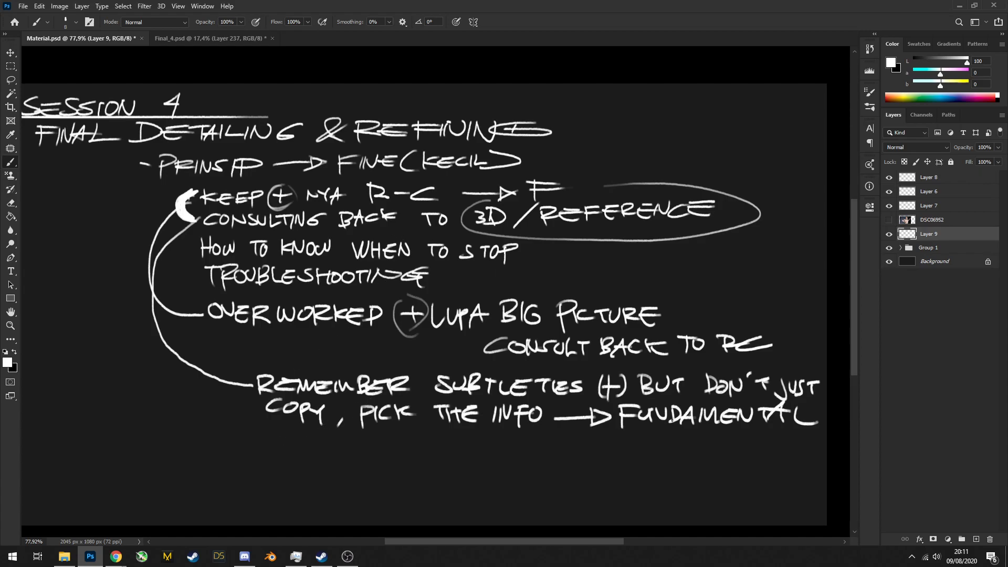
Draw a downward arrow beneath "FUNDAMENTAL" and handwrite "EDGES" under it
{"action": "mouse_move", "coordinate": [699, 429]}
{"action": "left_mouse_down"}
{"action": "mouse_move", "coordinate": [699, 452]}
{"action": "mouse_move", "coordinate": [699, 442]}
{"action": "mouse_move", "coordinate": [697, 453]}
{"action": "mouse_move", "coordinate": [678, 452]}
{"action": "left_mouse_up"}
{"action": "key", "text": "ctrl+z"}
{"action": "mouse_move", "coordinate": [664, 455]}
{"action": "left_mouse_down"}
{"action": "mouse_move", "coordinate": [678, 469]}
{"action": "mouse_move", "coordinate": [715, 460]}
{"action": "left_mouse_up"}
{"action": "left_click_drag", "start_coordinate": [728, 459], "coordinate": [717, 471]}
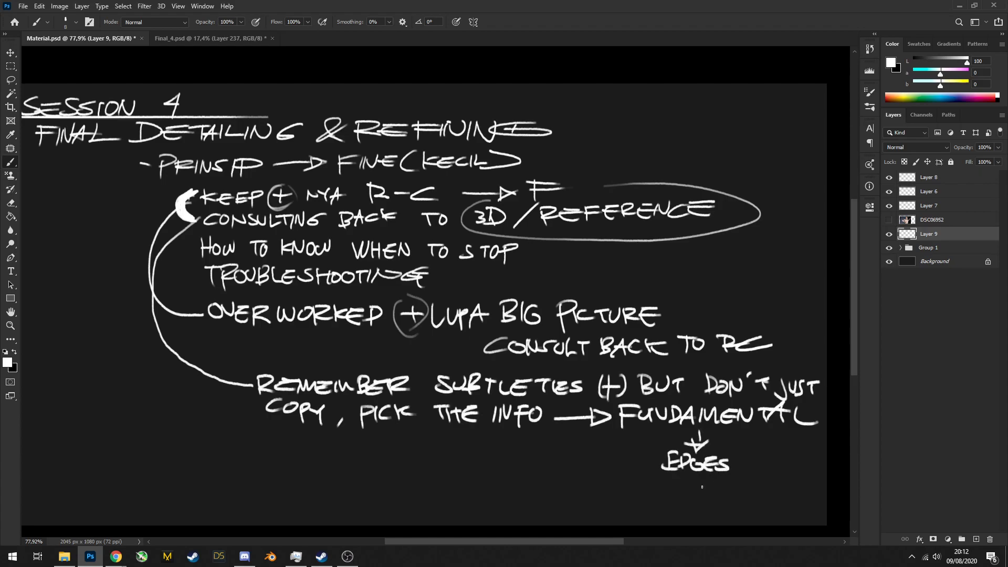
Handwrite "DARK LIGHT SOFT" on the line beneath "EDGES"
{"action": "left_click_drag", "start_coordinate": [648, 478], "coordinate": [646, 496]}
{"action": "mouse_move", "coordinate": [642, 479]}
{"action": "left_mouse_down"}
{"action": "mouse_move", "coordinate": [645, 497]}
{"action": "mouse_move", "coordinate": [663, 480]}
{"action": "mouse_move", "coordinate": [666, 496]}
{"action": "left_mouse_up"}
{"action": "left_click_drag", "start_coordinate": [657, 490], "coordinate": [671, 487]}
{"action": "left_click_drag", "start_coordinate": [668, 479], "coordinate": [689, 494]}
{"action": "left_click_drag", "start_coordinate": [686, 481], "coordinate": [684, 491]}
{"action": "left_click_drag", "start_coordinate": [686, 481], "coordinate": [698, 480]}
{"action": "left_click_drag", "start_coordinate": [685, 490], "coordinate": [720, 492]}
{"action": "mouse_move", "coordinate": [725, 480]}
{"action": "left_mouse_down"}
{"action": "mouse_move", "coordinate": [726, 492]}
{"action": "mouse_move", "coordinate": [748, 493]}
{"action": "left_mouse_up"}
{"action": "left_click_drag", "start_coordinate": [757, 479], "coordinate": [758, 493]}
{"action": "mouse_move", "coordinate": [748, 486]}
{"action": "left_mouse_down"}
{"action": "mouse_move", "coordinate": [799, 482]}
{"action": "mouse_move", "coordinate": [803, 494]}
{"action": "left_mouse_up"}
{"action": "mouse_move", "coordinate": [803, 476]}
{"action": "left_mouse_down"}
{"action": "mouse_move", "coordinate": [815, 475]}
{"action": "mouse_move", "coordinate": [812, 483]}
{"action": "left_mouse_up"}
{"action": "left_click_drag", "start_coordinate": [809, 478], "coordinate": [822, 478]}
{"action": "left_click_drag", "start_coordinate": [818, 479], "coordinate": [817, 493]}
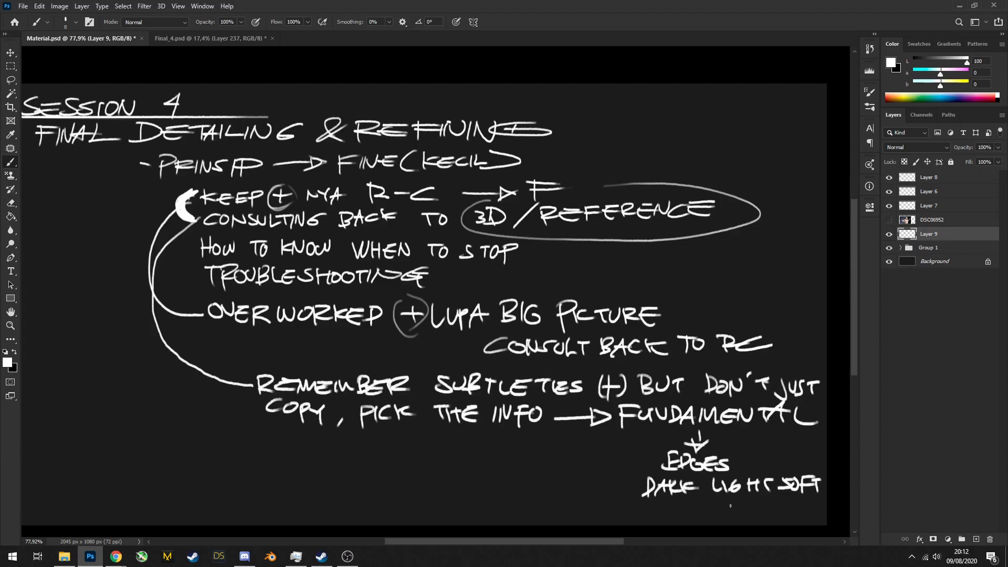
Handwrite "MID = SHARP" beneath "DARK LIGHT SOFT", redoing a faulty letter in "SHARP"
{"action": "left_click_drag", "start_coordinate": [667, 519], "coordinate": [721, 514]}
{"action": "mouse_move", "coordinate": [750, 503]}
{"action": "left_mouse_down"}
{"action": "mouse_move", "coordinate": [736, 515]}
{"action": "mouse_move", "coordinate": [761, 516]}
{"action": "left_mouse_up"}
{"action": "left_click_drag", "start_coordinate": [765, 516], "coordinate": [776, 515]}
{"action": "left_click_drag", "start_coordinate": [764, 512], "coordinate": [780, 519]}
{"action": "mouse_move", "coordinate": [778, 502]}
{"action": "left_mouse_down"}
{"action": "mouse_move", "coordinate": [796, 520]}
{"action": "mouse_move", "coordinate": [780, 518]}
{"action": "left_mouse_up"}
{"action": "key", "text": "ctrl+z"}
{"action": "key", "text": "ctrl+z"}
{"action": "left_click_drag", "start_coordinate": [776, 502], "coordinate": [795, 519]}
{"action": "left_click_drag", "start_coordinate": [793, 501], "coordinate": [793, 510]}
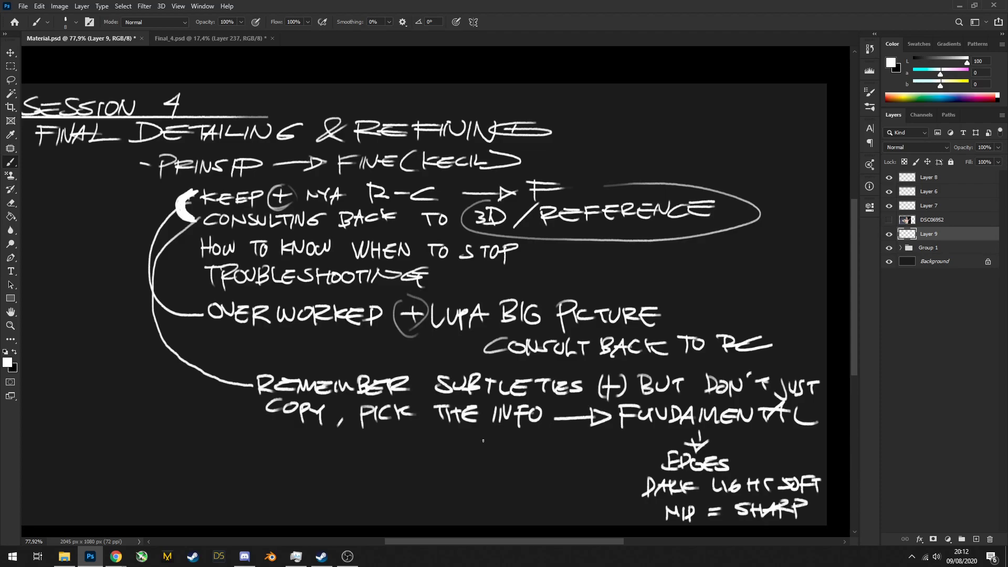
{"action": "left_click_drag", "start_coordinate": [533, 407], "coordinate": [517, 407]}
{"action": "mouse_move", "coordinate": [352, 312]}
{"action": "left_mouse_down"}
{"action": "mouse_move", "coordinate": [366, 324]}
{"action": "mouse_move", "coordinate": [333, 306]}
{"action": "left_mouse_up"}
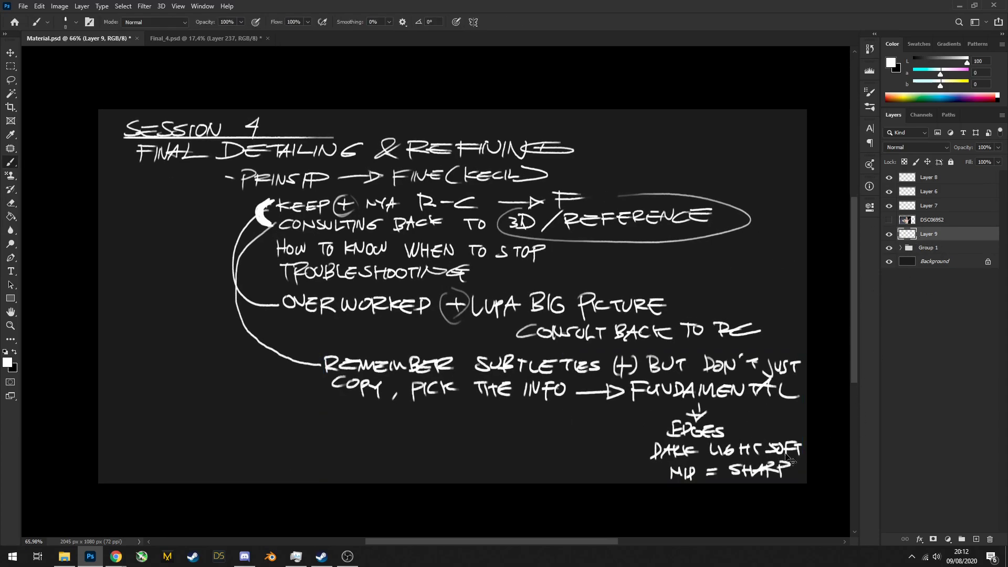
Scale Layer 9 and Group 1 down together toward the canvas's upper-left corner to free space below the notes
{"action": "left_click", "coordinate": [927, 247], "text": "shift"}
{"action": "key", "text": "ctrl+t"}
{"action": "left_click_drag", "start_coordinate": [805, 482], "coordinate": [664, 385]}
{"action": "key", "text": "Return"}
Add a new layer and draw a long curved connector from "HOW TO KNOW WHEN TO STOP" down to the empty area beneath the notes
{"action": "key", "text": "ctrl+shift+alt+n"}
{"action": "key", "text": "b"}
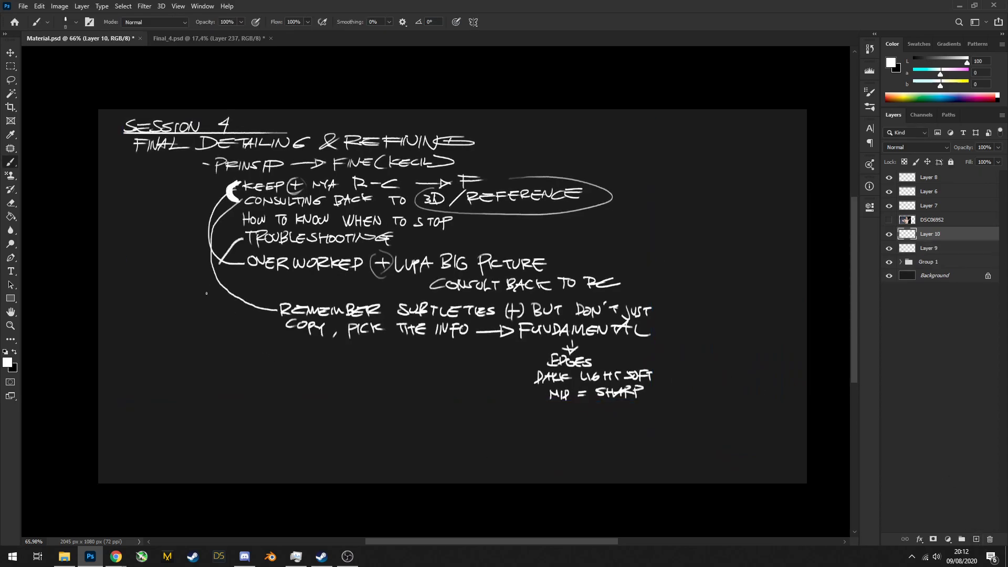
{"action": "left_click_drag", "start_coordinate": [211, 253], "coordinate": [306, 402]}
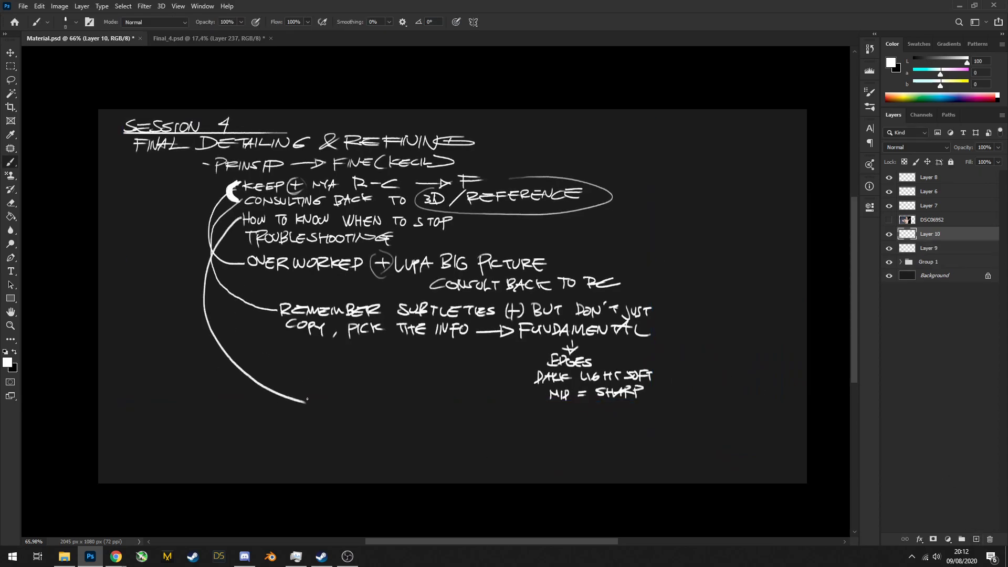
{"action": "scroll", "coordinate": [308, 400], "scroll_direction": "up", "scroll_amount": 2}
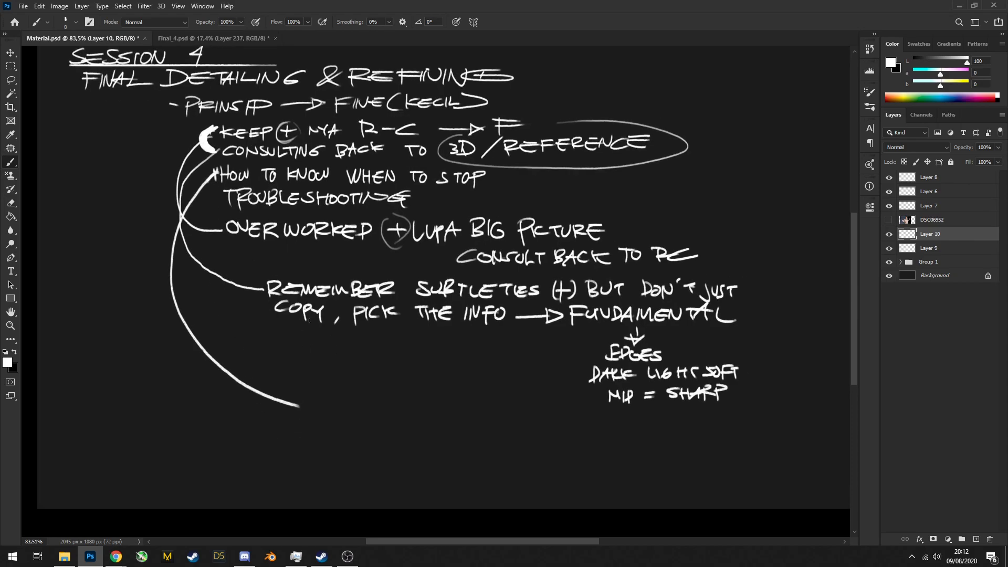
Examine the Final_4.psd painting up close, covering Kratos's head, the ruins, the figures and the overall composition
{"action": "left_click", "coordinate": [249, 40]}
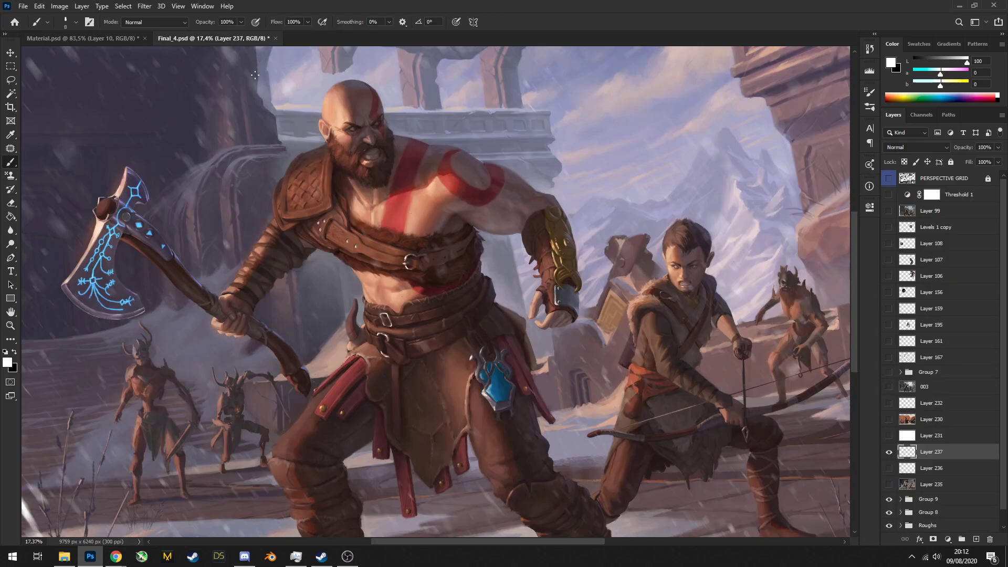
{"action": "mouse_move", "coordinate": [233, 298]}
{"action": "left_mouse_down"}
{"action": "mouse_move", "coordinate": [304, 315]}
{"action": "mouse_move", "coordinate": [342, 304]}
{"action": "left_mouse_up"}
{"action": "mouse_move", "coordinate": [585, 266]}
{"action": "left_mouse_down"}
{"action": "mouse_move", "coordinate": [468, 274]}
{"action": "mouse_move", "coordinate": [336, 266]}
{"action": "left_mouse_up"}
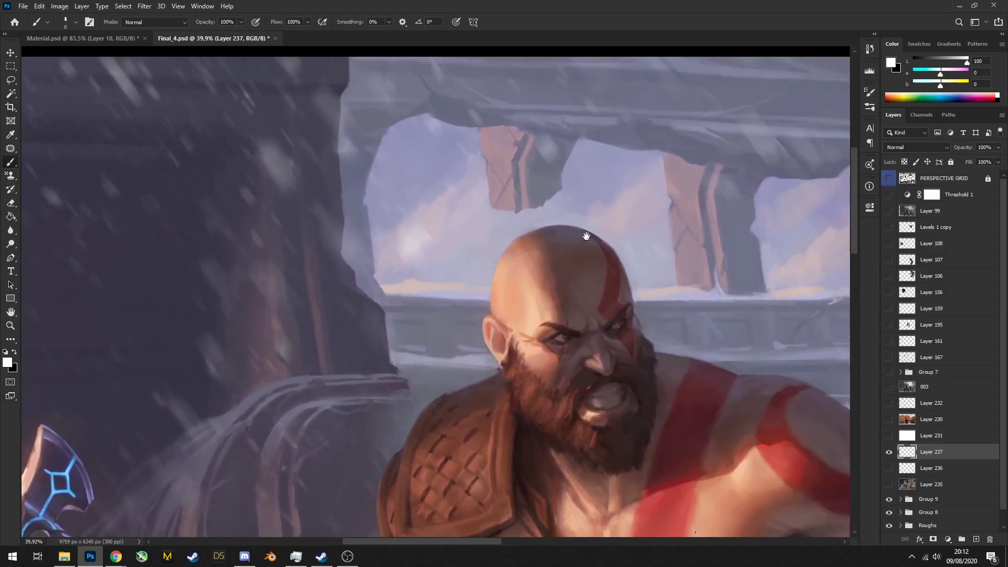
{"action": "left_click_drag", "start_coordinate": [633, 240], "coordinate": [336, 248]}
{"action": "left_click_drag", "start_coordinate": [519, 238], "coordinate": [440, 231]}
{"action": "left_click_drag", "start_coordinate": [600, 221], "coordinate": [273, 199]}
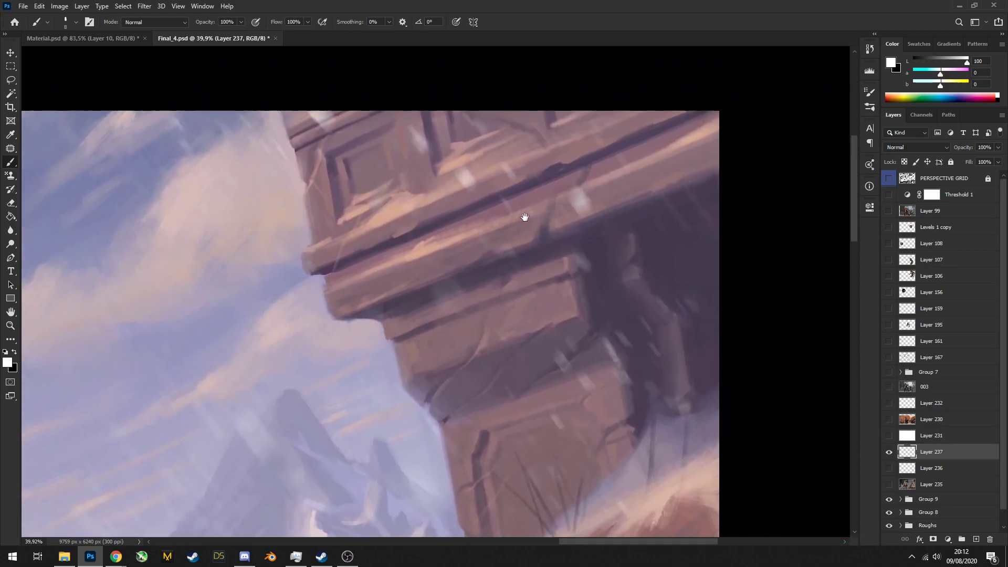
{"action": "left_click_drag", "start_coordinate": [524, 216], "coordinate": [189, 199]}
{"action": "left_click_drag", "start_coordinate": [509, 376], "coordinate": [533, 297]}
{"action": "left_click_drag", "start_coordinate": [515, 461], "coordinate": [530, 275]}
{"action": "left_click_drag", "start_coordinate": [438, 485], "coordinate": [460, 333]}
{"action": "left_click_drag", "start_coordinate": [378, 473], "coordinate": [367, 304]}
{"action": "left_click_drag", "start_coordinate": [630, 315], "coordinate": [461, 292]}
{"action": "left_click_drag", "start_coordinate": [578, 341], "coordinate": [541, 299]}
{"action": "left_click_drag", "start_coordinate": [336, 247], "coordinate": [546, 287]}
{"action": "left_click_drag", "start_coordinate": [224, 266], "coordinate": [522, 266]}
{"action": "left_click_drag", "start_coordinate": [356, 289], "coordinate": [540, 257]}
{"action": "left_click_drag", "start_coordinate": [731, 54], "coordinate": [393, 355]}
{"action": "scroll", "coordinate": [423, 353], "scroll_direction": "down", "scroll_amount": 5}
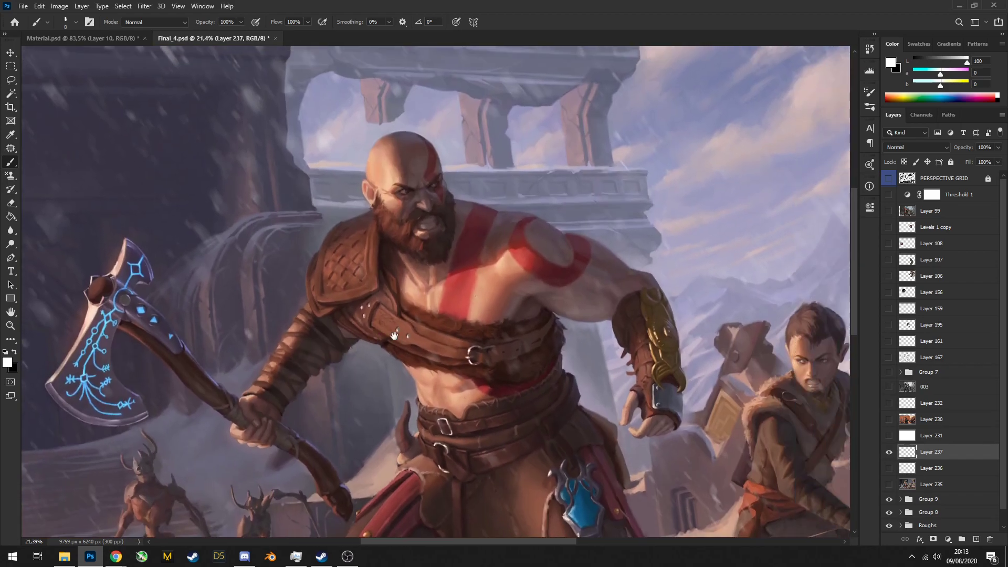
{"action": "scroll", "coordinate": [470, 247], "scroll_direction": "up", "scroll_amount": 2}
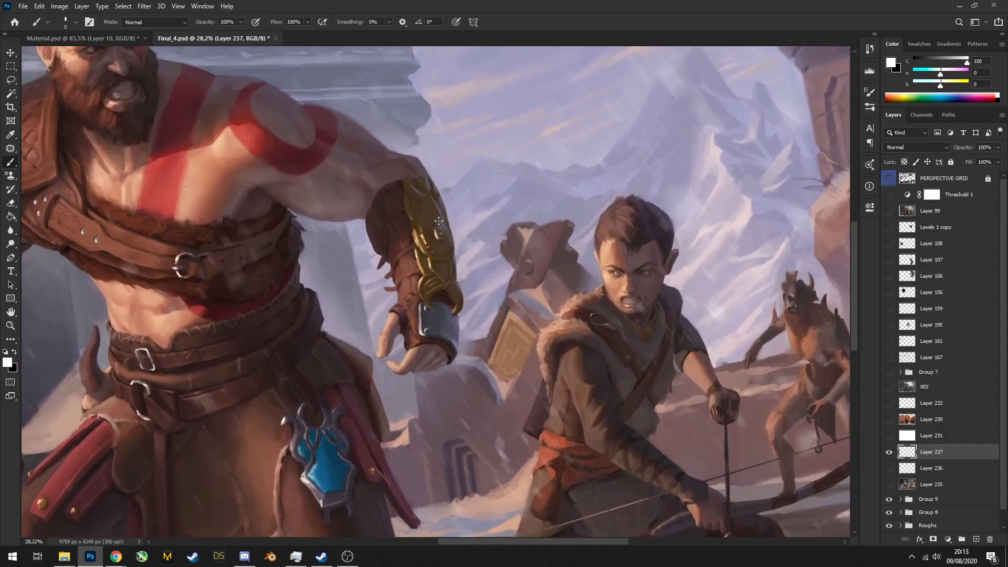
In Material.psd, handwrite "MARCO BUCCI" at the end of the long curved connector
{"action": "left_click", "coordinate": [105, 39]}
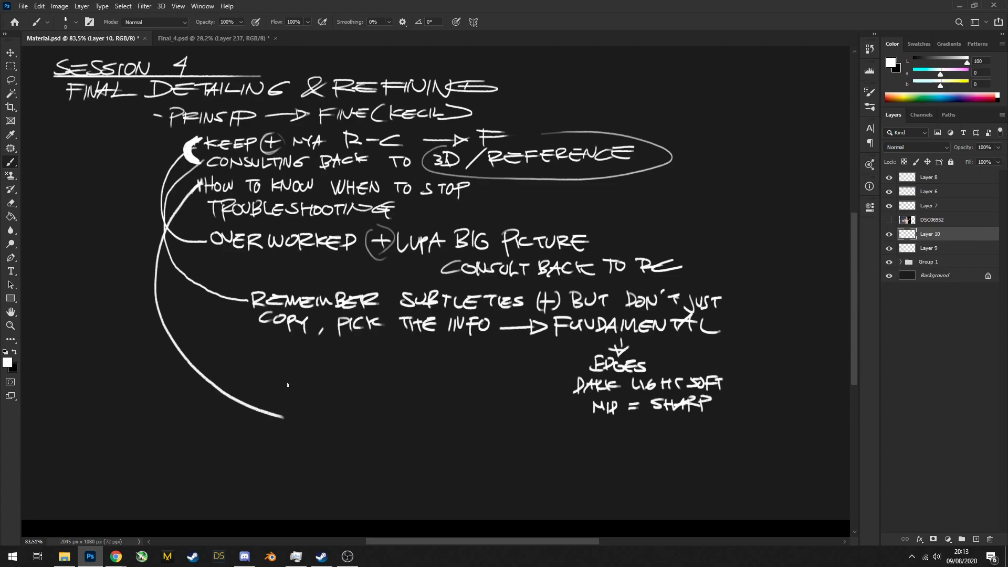
{"action": "mouse_move", "coordinate": [303, 425]}
{"action": "left_mouse_down"}
{"action": "mouse_move", "coordinate": [313, 406]}
{"action": "mouse_move", "coordinate": [322, 424]}
{"action": "left_mouse_up"}
{"action": "left_click_drag", "start_coordinate": [324, 424], "coordinate": [334, 415]}
{"action": "mouse_move", "coordinate": [340, 405]}
{"action": "left_mouse_down"}
{"action": "mouse_move", "coordinate": [340, 424]}
{"action": "mouse_move", "coordinate": [352, 425]}
{"action": "left_mouse_up"}
{"action": "mouse_move", "coordinate": [363, 410]}
{"action": "left_mouse_down"}
{"action": "mouse_move", "coordinate": [363, 423]}
{"action": "mouse_move", "coordinate": [404, 426]}
{"action": "left_mouse_up"}
{"action": "left_click_drag", "start_coordinate": [408, 414], "coordinate": [424, 424]}
{"action": "mouse_move", "coordinate": [436, 413]}
{"action": "left_mouse_down"}
{"action": "mouse_move", "coordinate": [428, 423]}
{"action": "mouse_move", "coordinate": [439, 423]}
{"action": "left_mouse_up"}
{"action": "left_click_drag", "start_coordinate": [457, 407], "coordinate": [457, 424]}
{"action": "key", "text": "ctrl+minus"}
Review the whole Final_4.psd painting at thumbnail size, and inspect Kratos's shoulder and raised arm up close
{"action": "left_click", "coordinate": [247, 40]}
{"action": "mouse_move", "coordinate": [546, 152]}
{"action": "left_mouse_down"}
{"action": "mouse_move", "coordinate": [430, 218]}
{"action": "mouse_move", "coordinate": [402, 213]}
{"action": "left_mouse_up"}
{"action": "mouse_move", "coordinate": [416, 195]}
{"action": "left_mouse_down"}
{"action": "mouse_move", "coordinate": [470, 158]}
{"action": "mouse_move", "coordinate": [447, 152]}
{"action": "left_mouse_up"}
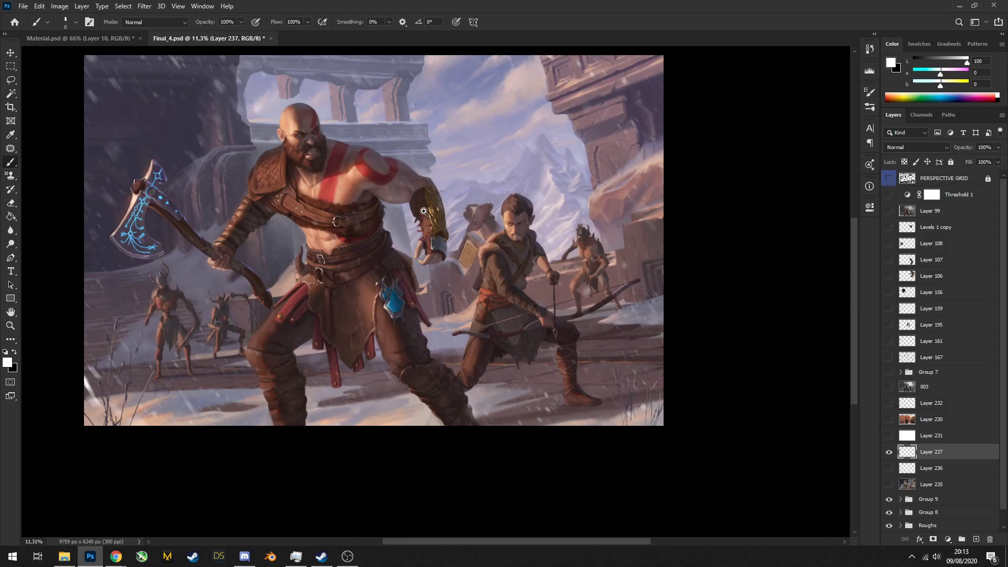
{"action": "left_click_drag", "start_coordinate": [431, 221], "coordinate": [399, 220]}
{"action": "mouse_move", "coordinate": [463, 224]}
{"action": "left_mouse_down"}
{"action": "mouse_move", "coordinate": [508, 228]}
{"action": "mouse_move", "coordinate": [497, 206]}
{"action": "mouse_move", "coordinate": [451, 231]}
{"action": "mouse_move", "coordinate": [504, 210]}
{"action": "mouse_move", "coordinate": [607, 139]}
{"action": "mouse_move", "coordinate": [675, 202]}
{"action": "mouse_move", "coordinate": [612, 229]}
{"action": "mouse_move", "coordinate": [367, 232]}
{"action": "mouse_move", "coordinate": [462, 168]}
{"action": "left_mouse_up"}
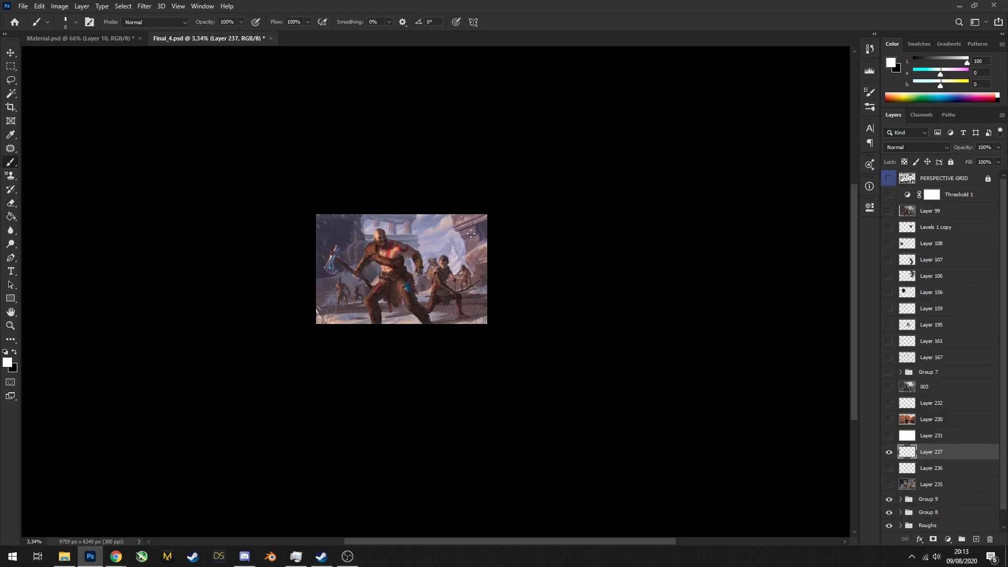
{"action": "left_click_drag", "start_coordinate": [410, 252], "coordinate": [457, 231]}
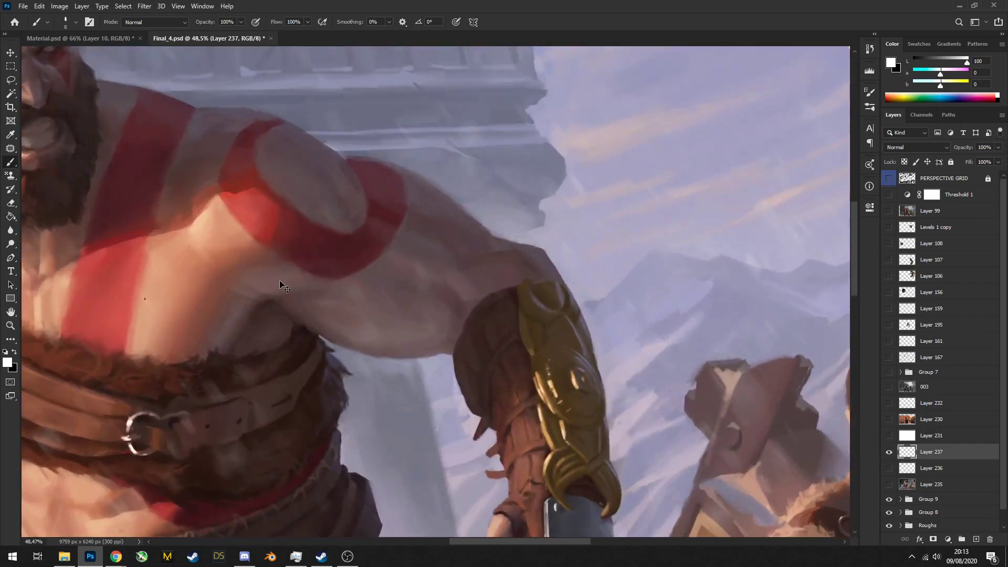
Sample the dark shadow colour under Kratos's raised arm and compare how it reads at close and thumbnail views
{"action": "left_click", "coordinate": [257, 306], "text": "alt"}
{"action": "left_click_drag", "start_coordinate": [268, 300], "coordinate": [272, 210]}
{"action": "scroll", "coordinate": [341, 294], "scroll_direction": "up", "scroll_amount": 1}
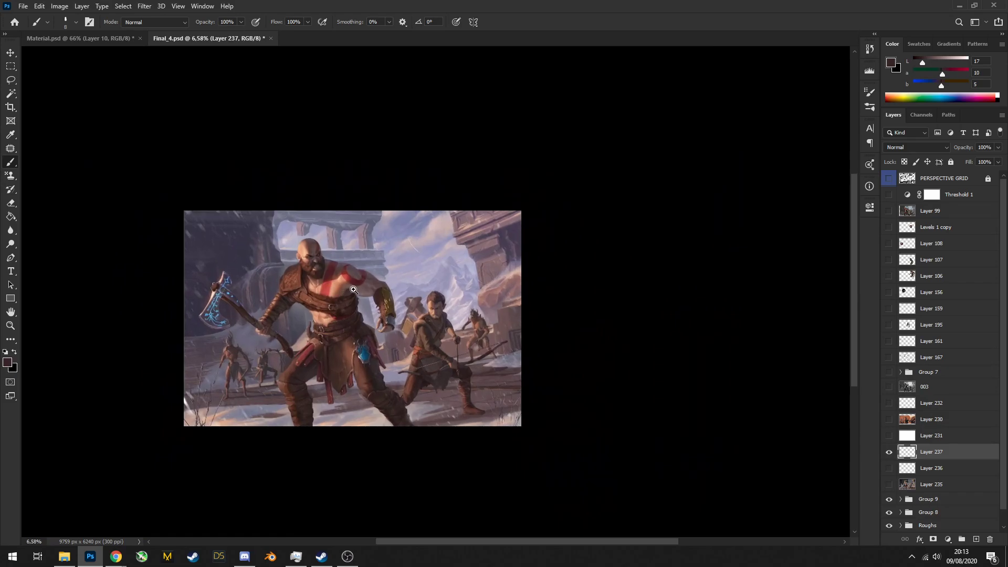
{"action": "scroll", "coordinate": [355, 290], "scroll_direction": "up", "scroll_amount": 1}
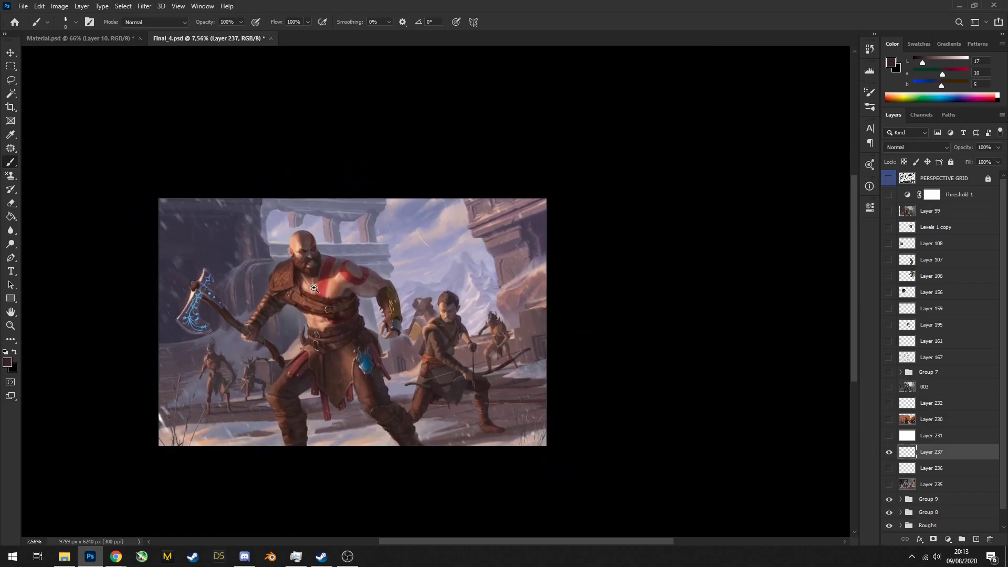
{"action": "scroll", "coordinate": [351, 276], "scroll_direction": "up", "scroll_amount": 4}
{"action": "scroll", "coordinate": [353, 272], "scroll_direction": "down", "scroll_amount": 6}
{"action": "scroll", "coordinate": [352, 272], "scroll_direction": "down", "scroll_amount": 2}
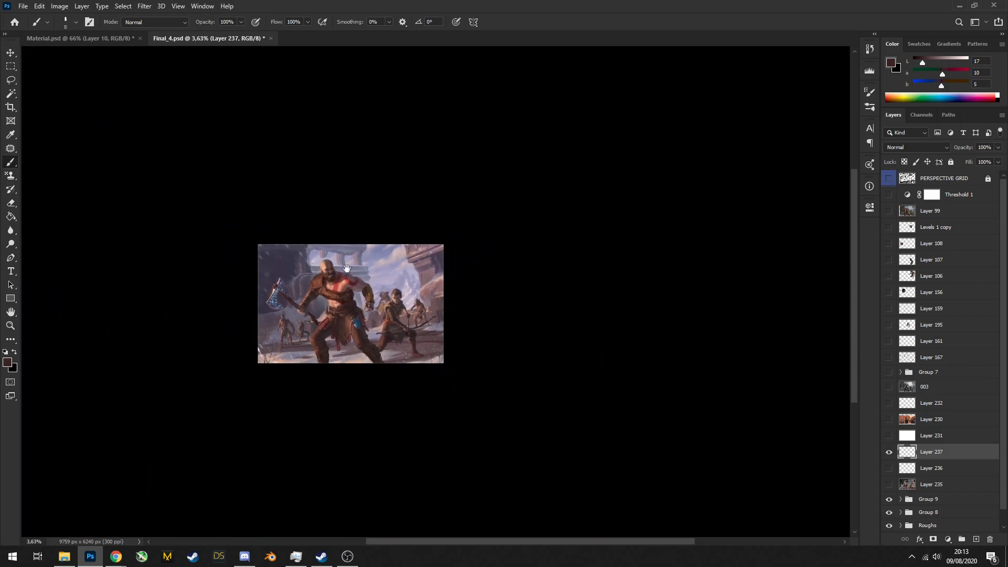
{"action": "left_click_drag", "start_coordinate": [365, 265], "coordinate": [469, 242]}
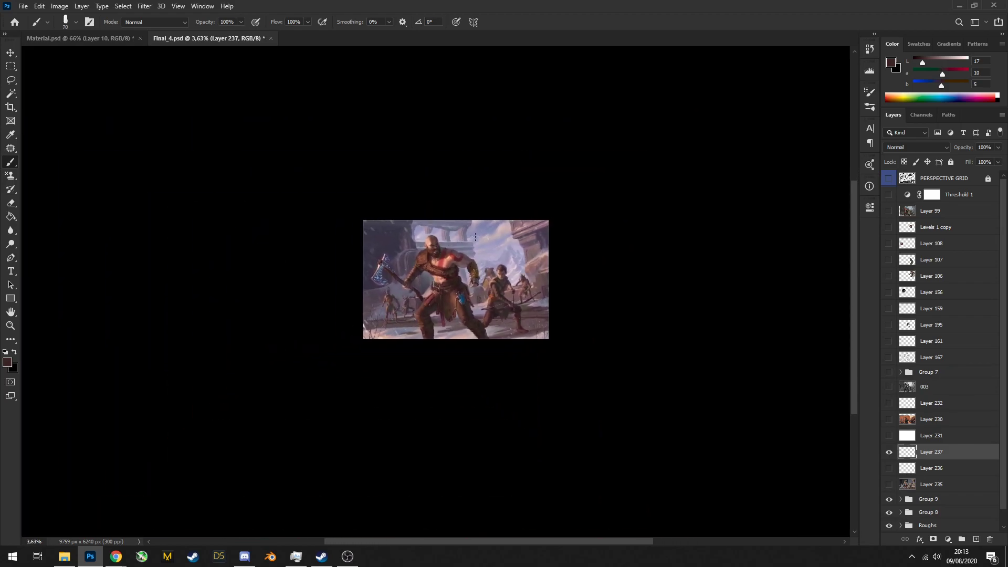
{"action": "scroll", "coordinate": [523, 235], "scroll_direction": "up", "scroll_amount": 2}
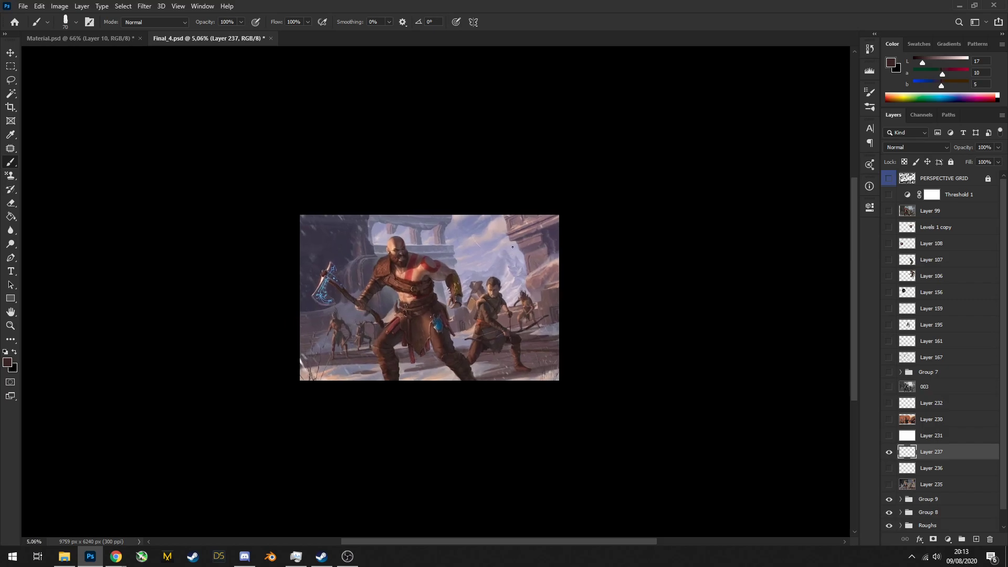
{"action": "scroll", "coordinate": [523, 247], "scroll_direction": "up", "scroll_amount": 1}
Sample the pale lavender colour beside the background ruins and the dark shadow under Kratos's arm to compare their values
{"action": "left_click", "coordinate": [520, 248], "text": "alt"}
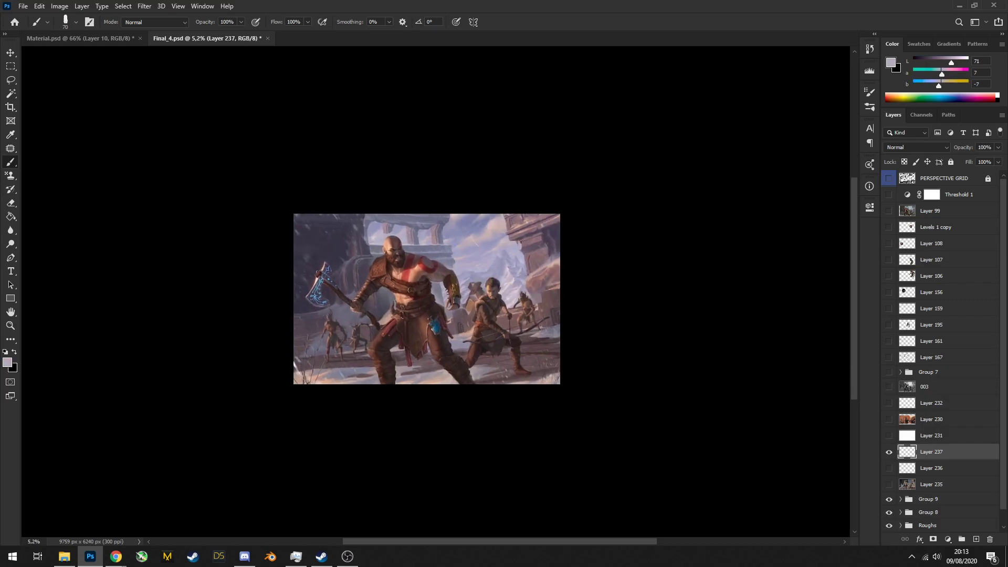
{"action": "scroll", "coordinate": [521, 247], "scroll_direction": "down", "scroll_amount": 1}
{"action": "scroll", "coordinate": [443, 268], "scroll_direction": "up", "scroll_amount": 3}
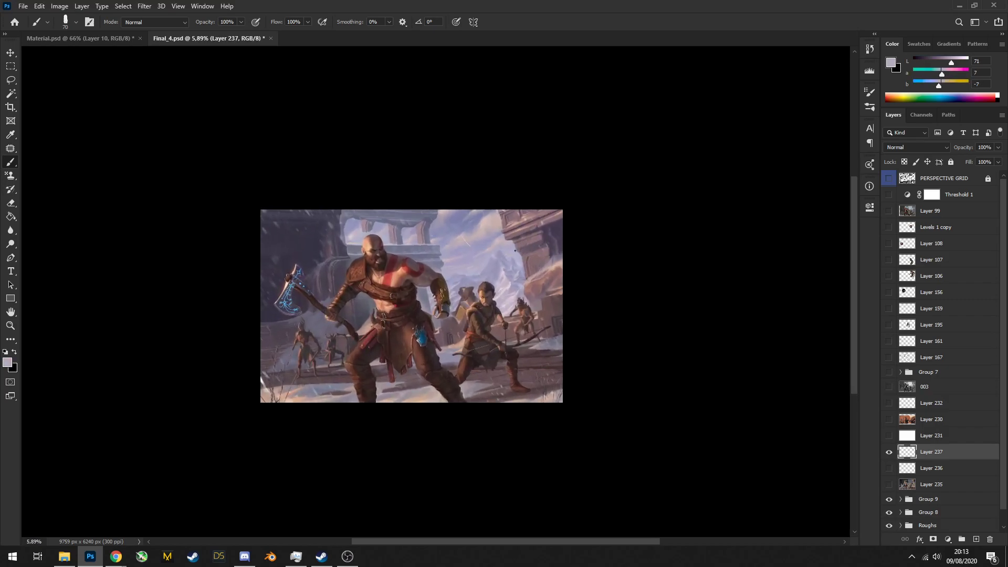
{"action": "scroll", "coordinate": [443, 268], "scroll_direction": "up", "scroll_amount": 10}
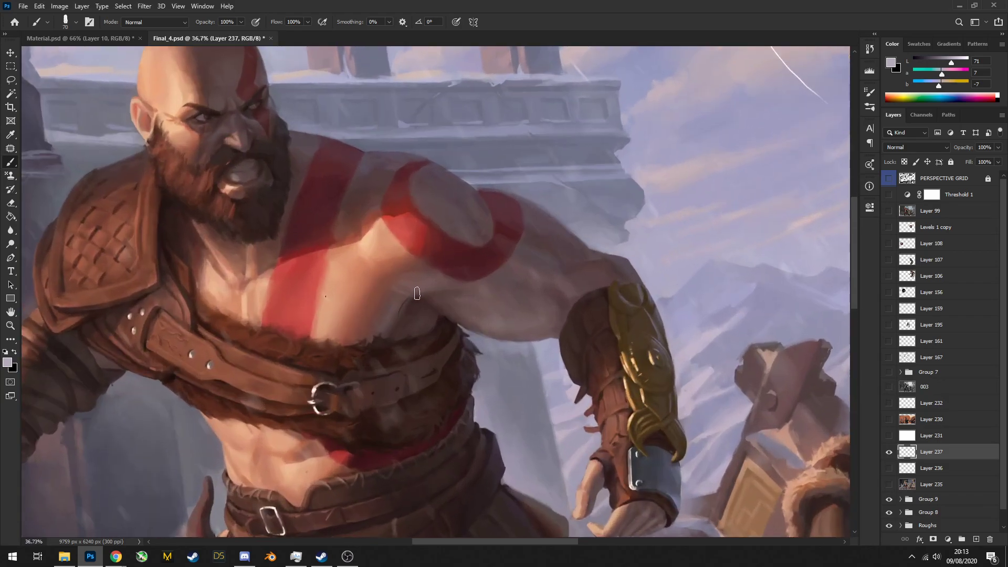
{"action": "scroll", "coordinate": [417, 312], "scroll_direction": "up", "scroll_amount": 2}
{"action": "left_click", "coordinate": [414, 300], "text": "alt"}
{"action": "scroll", "coordinate": [486, 286], "scroll_direction": "down", "scroll_amount": 10}
{"action": "scroll", "coordinate": [509, 258], "scroll_direction": "down", "scroll_amount": 1}
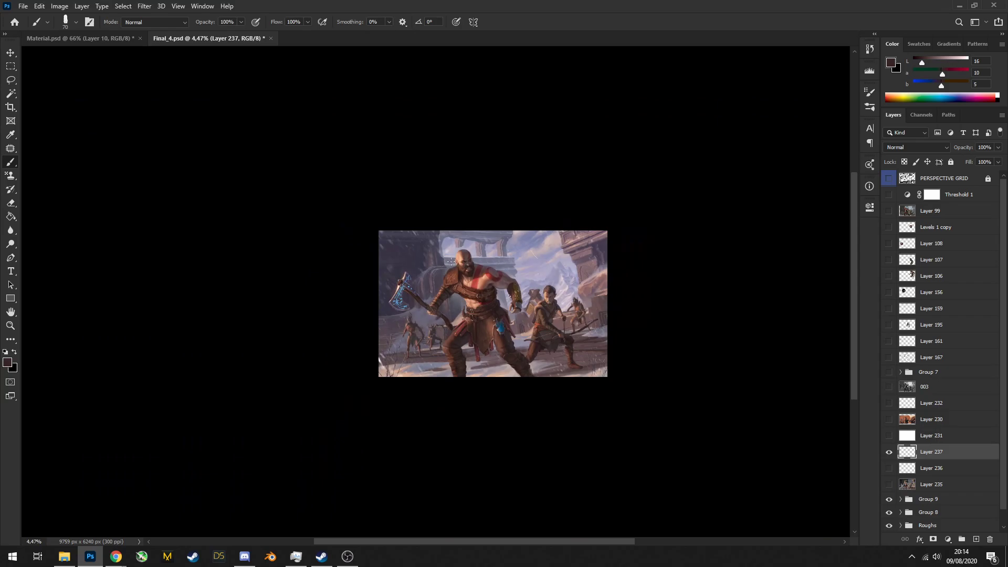
In Material.psd, set the brush to white at size 8 and handwrite "JAIME JONES" beneath "MARCO BUCCI"
{"action": "left_click", "coordinate": [106, 40]}
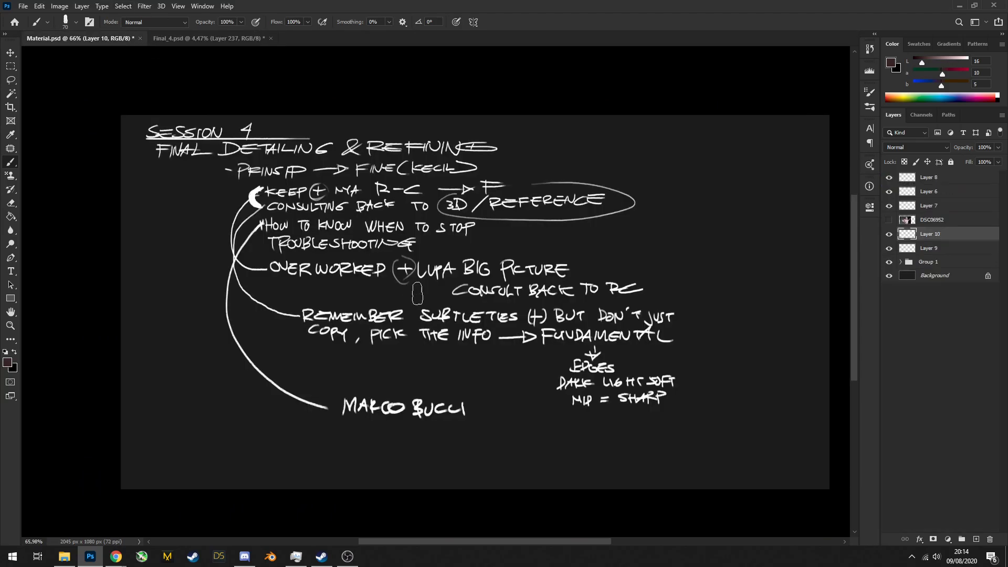
{"action": "scroll", "coordinate": [325, 386], "scroll_direction": "up", "scroll_amount": 1}
{"action": "key", "text": "d"}
{"action": "key", "text": "bracketleft"}
{"action": "key", "text": "bracketleft"}
{"action": "key", "text": "bracketleft"}
{"action": "key", "text": "bracketleft"}
{"action": "key", "text": "bracketleft"}
{"action": "key", "text": "bracketleft"}
{"action": "key", "text": "bracketleft"}
{"action": "key", "text": "bracketleft"}
{"action": "key", "text": "x"}
{"action": "mouse_move", "coordinate": [349, 422]}
{"action": "left_mouse_down"}
{"action": "mouse_move", "coordinate": [345, 445]}
{"action": "mouse_move", "coordinate": [336, 438]}
{"action": "left_mouse_up"}
{"action": "mouse_move", "coordinate": [358, 445]}
{"action": "left_mouse_down"}
{"action": "mouse_move", "coordinate": [365, 425]}
{"action": "mouse_move", "coordinate": [370, 444]}
{"action": "left_mouse_up"}
{"action": "left_click_drag", "start_coordinate": [358, 436], "coordinate": [377, 443]}
{"action": "mouse_move", "coordinate": [381, 444]}
{"action": "left_mouse_down"}
{"action": "mouse_move", "coordinate": [389, 427]}
{"action": "mouse_move", "coordinate": [394, 445]}
{"action": "mouse_move", "coordinate": [455, 444]}
{"action": "left_mouse_up"}
{"action": "mouse_move", "coordinate": [462, 447]}
{"action": "left_mouse_down"}
{"action": "mouse_move", "coordinate": [469, 430]}
{"action": "mouse_move", "coordinate": [477, 445]}
{"action": "mouse_move", "coordinate": [496, 445]}
{"action": "left_mouse_up"}
{"action": "left_click_drag", "start_coordinate": [482, 441], "coordinate": [498, 440]}
{"action": "left_click_drag", "start_coordinate": [518, 433], "coordinate": [504, 446]}
Draw a large ellipse around "MARCO BUCCI" and "JAIME JONES", undoing faulty strokes
{"action": "mouse_move", "coordinate": [624, 425]}
{"action": "left_mouse_down"}
{"action": "mouse_move", "coordinate": [549, 410]}
{"action": "mouse_move", "coordinate": [600, 406]}
{"action": "left_mouse_up"}
{"action": "left_click_drag", "start_coordinate": [547, 372], "coordinate": [596, 388]}
{"action": "left_click_drag", "start_coordinate": [529, 388], "coordinate": [541, 388]}
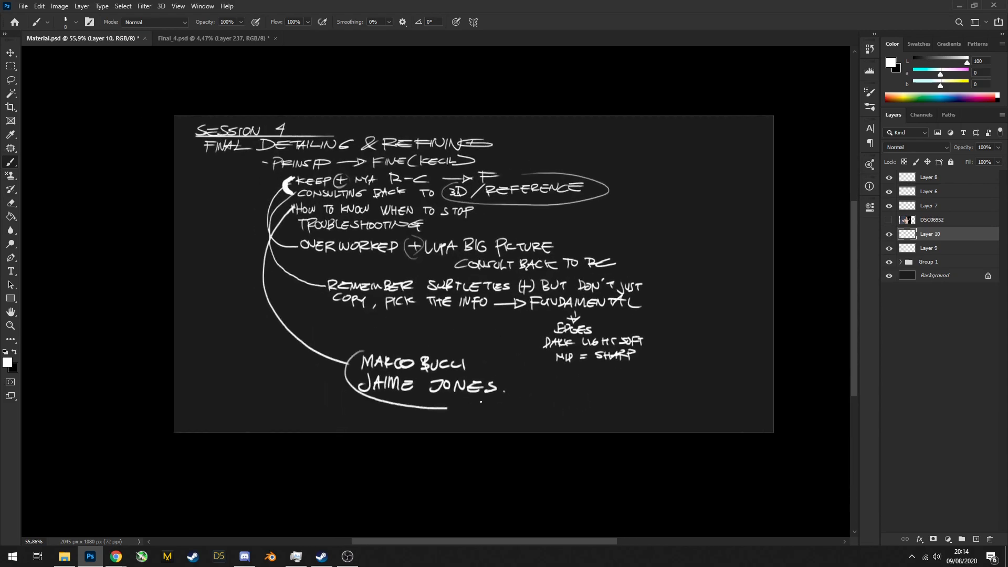
{"action": "left_click_drag", "start_coordinate": [342, 348], "coordinate": [371, 365]}
{"action": "key", "text": "ctrl+z"}
{"action": "key", "text": "ctrl+z"}
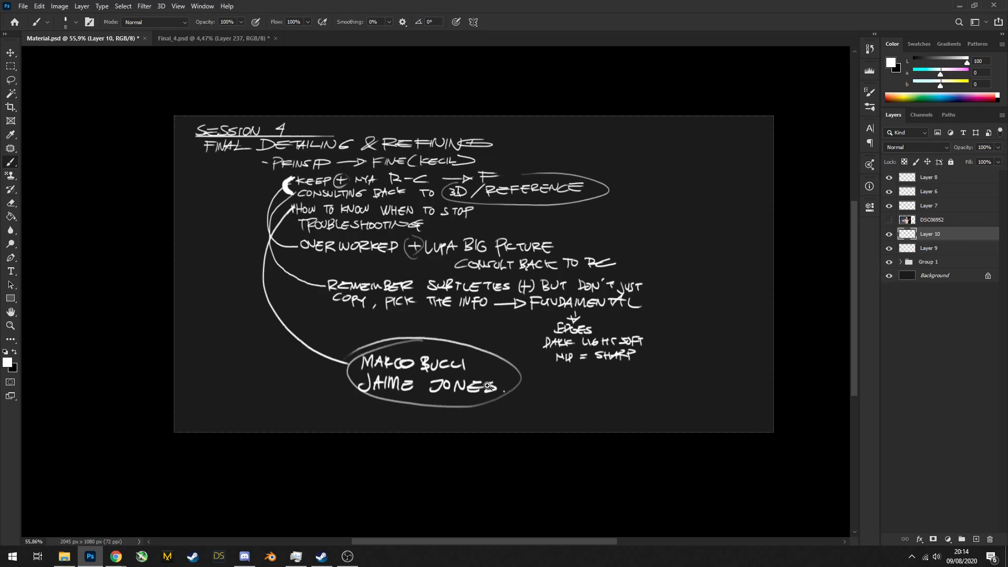
{"action": "mouse_move", "coordinate": [537, 387]}
{"action": "left_mouse_down"}
{"action": "mouse_move", "coordinate": [550, 387]}
{"action": "mouse_move", "coordinate": [392, 379]}
{"action": "mouse_move", "coordinate": [474, 387]}
{"action": "left_mouse_up"}
{"action": "key", "text": "ctrl+z"}
{"action": "left_click_drag", "start_coordinate": [412, 382], "coordinate": [489, 395]}
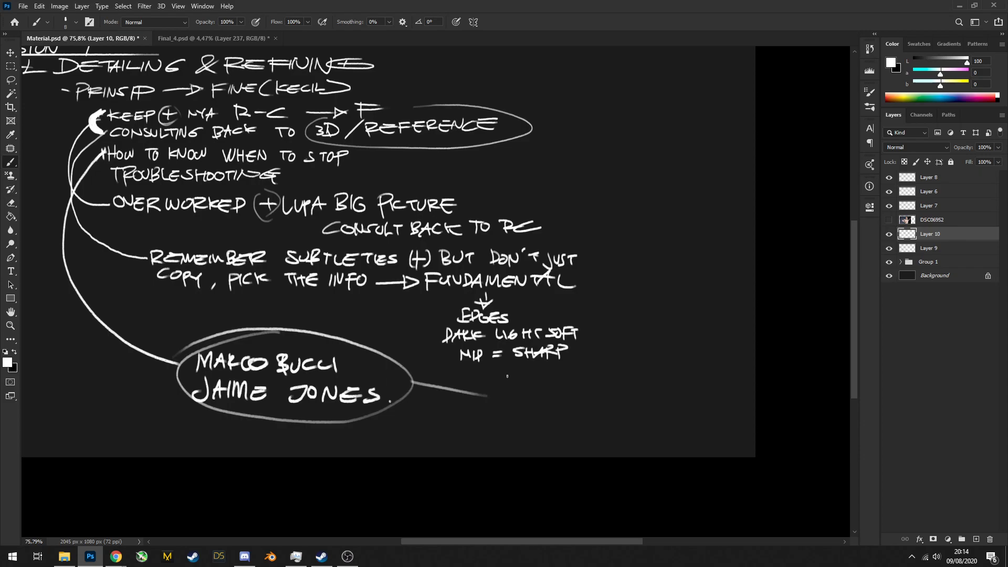
{"action": "key", "text": "ctrl+z"}
Draw a short horizontal line extending from the right edge of the ellipse around the two artist names
{"action": "left_click_drag", "start_coordinate": [382, 340], "coordinate": [613, 316]}
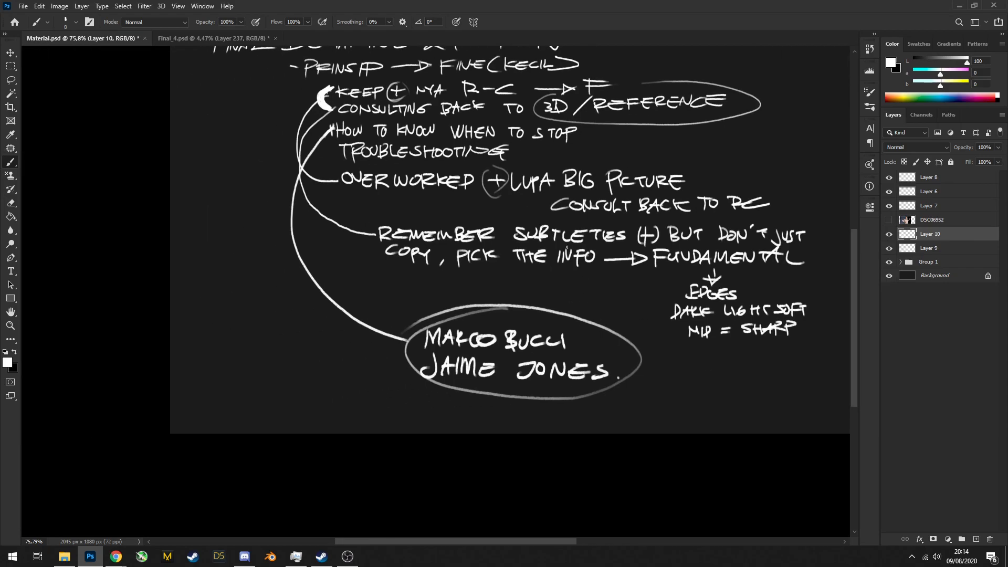
{"action": "scroll", "coordinate": [567, 246], "scroll_direction": "down", "scroll_amount": 3}
{"action": "left_click_drag", "start_coordinate": [567, 247], "coordinate": [437, 283]}
{"action": "scroll", "coordinate": [630, 351], "scroll_direction": "up", "scroll_amount": 7}
{"action": "left_click_drag", "start_coordinate": [630, 352], "coordinate": [562, 332]}
{"action": "left_click_drag", "start_coordinate": [463, 399], "coordinate": [405, 372]}
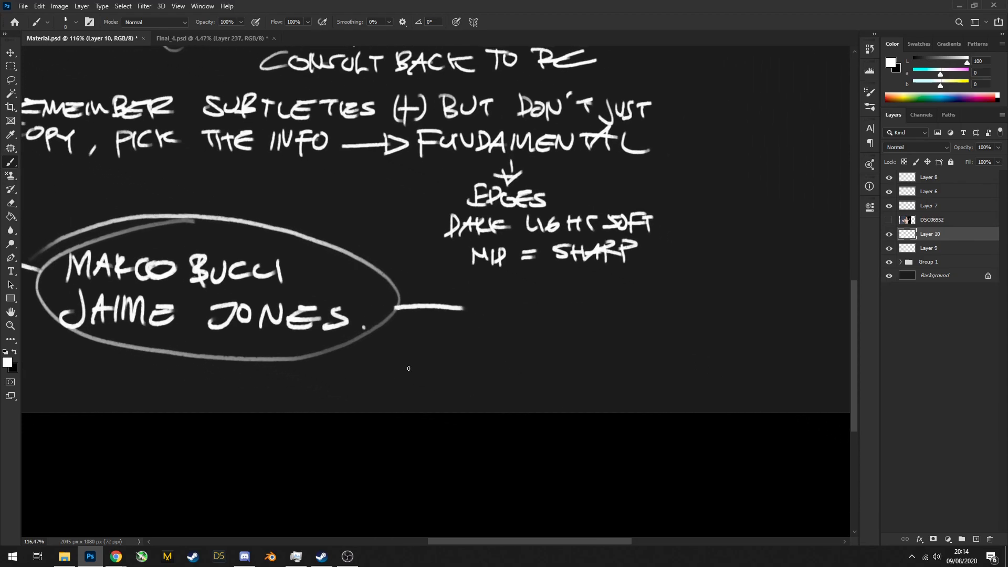
{"action": "left_click_drag", "start_coordinate": [469, 306], "coordinate": [467, 367]}
{"action": "scroll", "coordinate": [467, 373], "scroll_direction": "down", "scroll_amount": 3}
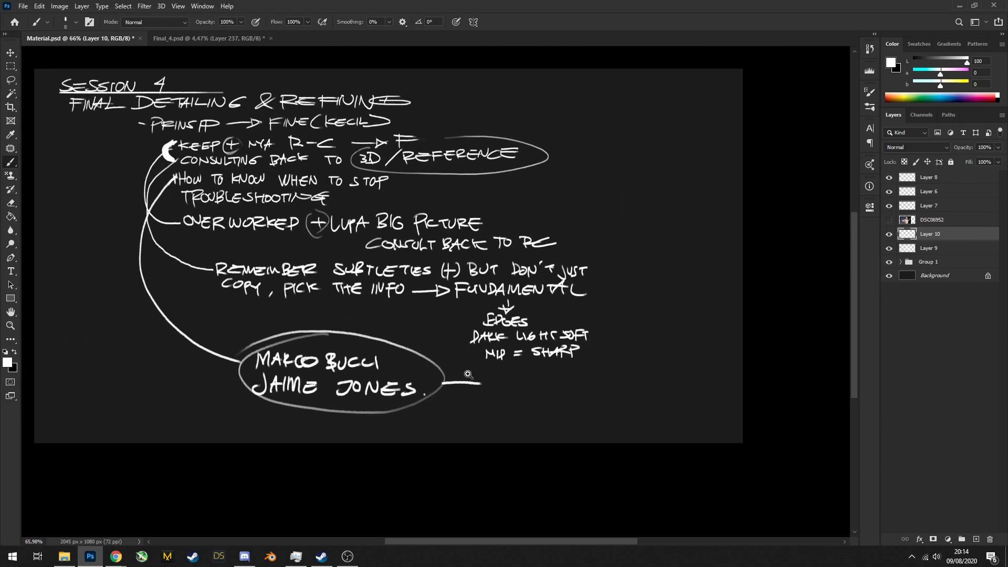
{"action": "scroll", "coordinate": [481, 409], "scroll_direction": "up", "scroll_amount": 2}
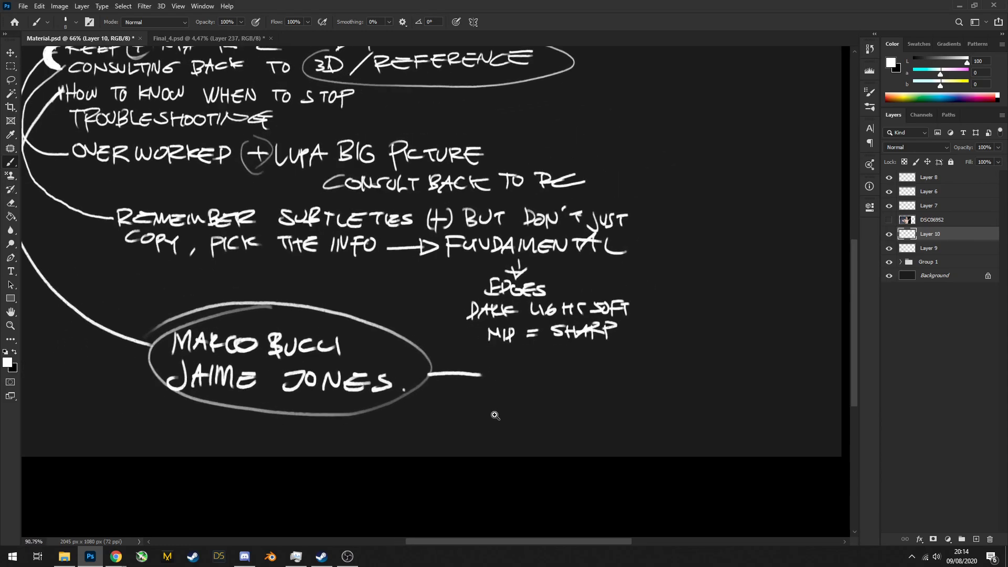
Circle "MARCO BUCCI" and "JAIME JONES" separately, and handwrite "FINISHING" on a connector below "JAIME JONES"
{"action": "mouse_move", "coordinate": [238, 315]}
{"action": "left_mouse_down"}
{"action": "mouse_move", "coordinate": [185, 321]}
{"action": "mouse_move", "coordinate": [166, 341]}
{"action": "mouse_move", "coordinate": [206, 363]}
{"action": "mouse_move", "coordinate": [315, 365]}
{"action": "mouse_move", "coordinate": [361, 351]}
{"action": "mouse_move", "coordinate": [315, 326]}
{"action": "mouse_move", "coordinate": [198, 323]}
{"action": "left_mouse_up"}
{"action": "mouse_move", "coordinate": [180, 367]}
{"action": "left_mouse_down"}
{"action": "mouse_move", "coordinate": [165, 389]}
{"action": "mouse_move", "coordinate": [199, 398]}
{"action": "mouse_move", "coordinate": [378, 401]}
{"action": "mouse_move", "coordinate": [401, 386]}
{"action": "mouse_move", "coordinate": [395, 374]}
{"action": "mouse_move", "coordinate": [330, 360]}
{"action": "mouse_move", "coordinate": [220, 359]}
{"action": "left_mouse_up"}
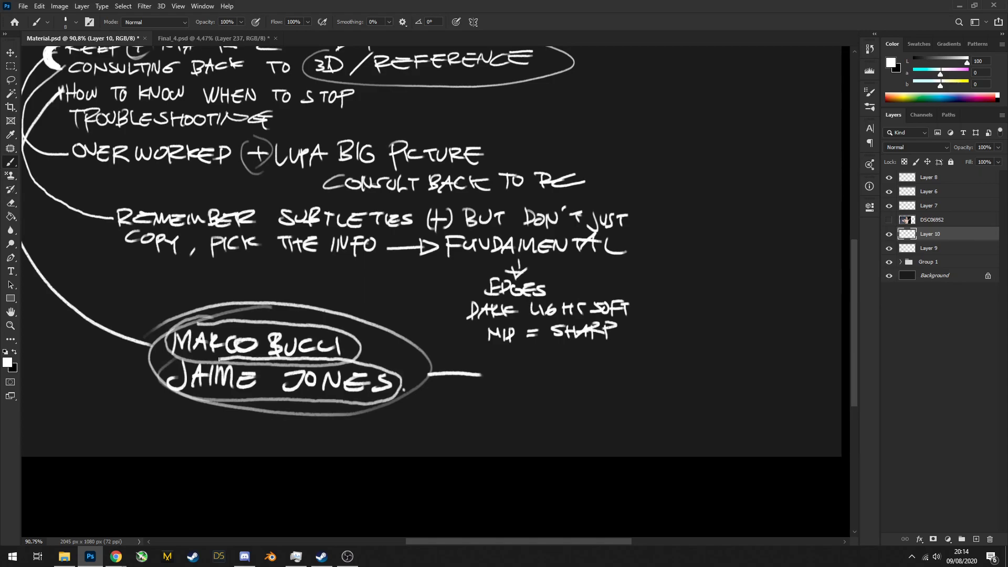
{"action": "mouse_move", "coordinate": [304, 400]}
{"action": "left_mouse_down"}
{"action": "mouse_move", "coordinate": [314, 434]}
{"action": "mouse_move", "coordinate": [294, 446]}
{"action": "left_mouse_up"}
{"action": "left_click_drag", "start_coordinate": [294, 432], "coordinate": [309, 437]}
{"action": "mouse_move", "coordinate": [318, 433]}
{"action": "left_mouse_down"}
{"action": "mouse_move", "coordinate": [319, 445]}
{"action": "mouse_move", "coordinate": [335, 434]}
{"action": "mouse_move", "coordinate": [341, 445]}
{"action": "left_mouse_up"}
{"action": "left_click_drag", "start_coordinate": [353, 433], "coordinate": [346, 447]}
{"action": "left_click_drag", "start_coordinate": [355, 441], "coordinate": [379, 446]}
{"action": "left_click_drag", "start_coordinate": [384, 432], "coordinate": [408, 446]}
Draw a connector up from "MARCO BUCCI", handwrite "IDEA" at its end and add a curved outline on its left, undoing faulty strokes
{"action": "left_click_drag", "start_coordinate": [319, 290], "coordinate": [292, 323]}
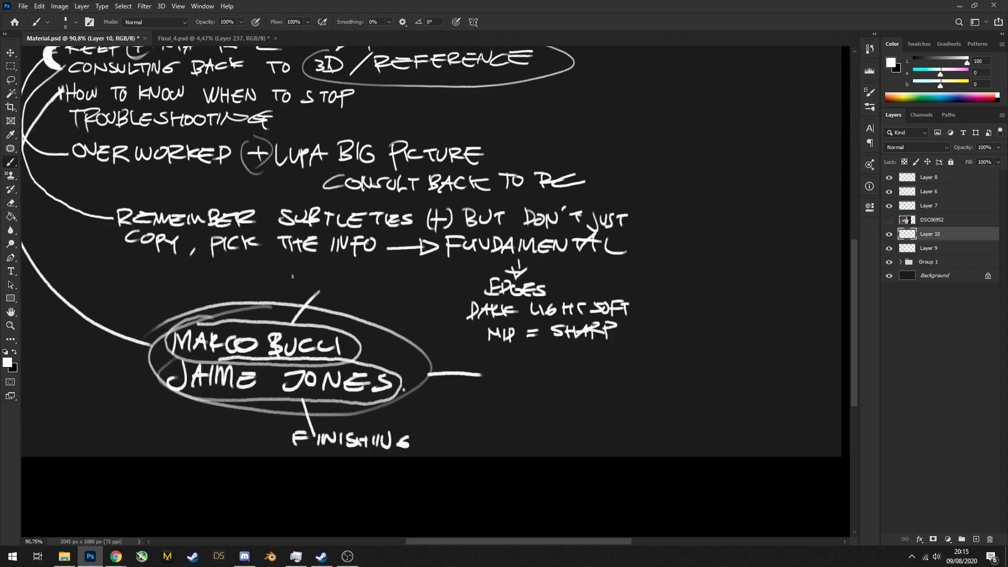
{"action": "left_click_drag", "start_coordinate": [306, 270], "coordinate": [307, 286]}
{"action": "left_click_drag", "start_coordinate": [317, 270], "coordinate": [328, 278]}
{"action": "left_click_drag", "start_coordinate": [316, 284], "coordinate": [347, 283]}
{"action": "mouse_move", "coordinate": [332, 278]}
{"action": "left_mouse_down"}
{"action": "mouse_move", "coordinate": [354, 277]}
{"action": "mouse_move", "coordinate": [314, 293]}
{"action": "left_mouse_up"}
{"action": "key", "text": "ctrl+z"}
{"action": "mouse_move", "coordinate": [291, 418]}
{"action": "left_mouse_down"}
{"action": "mouse_move", "coordinate": [451, 428]}
{"action": "mouse_move", "coordinate": [293, 428]}
{"action": "left_mouse_up"}
{"action": "key", "text": "ctrl+z"}
{"action": "mouse_move", "coordinate": [349, 397]}
{"action": "left_mouse_down"}
{"action": "mouse_move", "coordinate": [313, 401]}
{"action": "mouse_move", "coordinate": [336, 399]}
{"action": "left_mouse_up"}
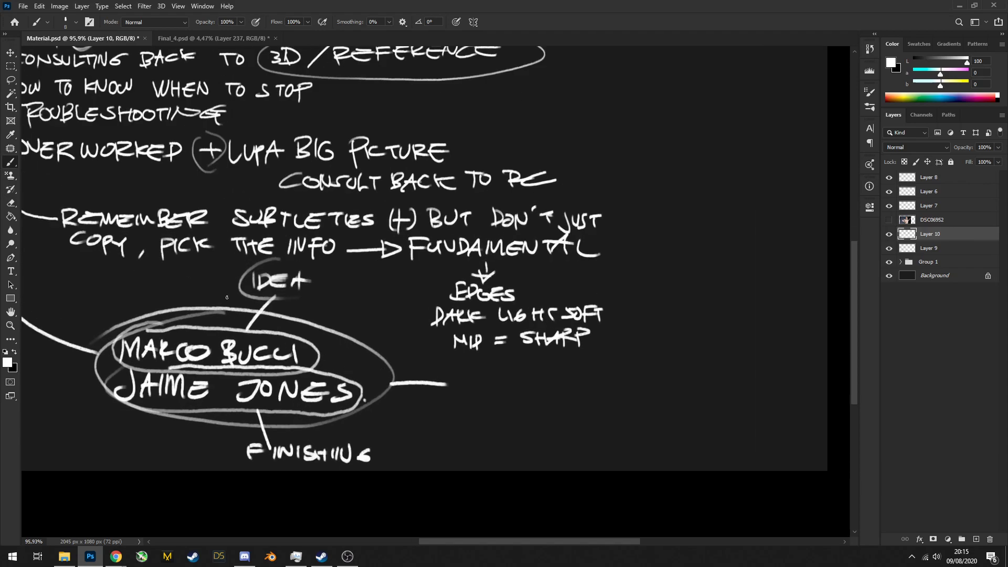
Draw a rounded outline around "FINISHING", undoing the faulty attempts
{"action": "mouse_move", "coordinate": [267, 417]}
{"action": "left_mouse_down"}
{"action": "mouse_move", "coordinate": [328, 465]}
{"action": "mouse_move", "coordinate": [268, 436]}
{"action": "mouse_move", "coordinate": [254, 470]}
{"action": "mouse_move", "coordinate": [274, 443]}
{"action": "mouse_move", "coordinate": [242, 437]}
{"action": "mouse_move", "coordinate": [385, 440]}
{"action": "mouse_move", "coordinate": [376, 463]}
{"action": "mouse_move", "coordinate": [228, 464]}
{"action": "mouse_move", "coordinate": [273, 449]}
{"action": "mouse_move", "coordinate": [280, 467]}
{"action": "mouse_move", "coordinate": [357, 464]}
{"action": "left_mouse_up"}
{"action": "key", "text": "ctrl+z"}
{"action": "key", "text": "ctrl+z"}
{"action": "mouse_move", "coordinate": [245, 435]}
{"action": "left_mouse_down"}
{"action": "mouse_move", "coordinate": [377, 429]}
{"action": "mouse_move", "coordinate": [289, 435]}
{"action": "mouse_move", "coordinate": [389, 444]}
{"action": "mouse_move", "coordinate": [377, 464]}
{"action": "mouse_move", "coordinate": [344, 464]}
{"action": "left_mouse_up"}
{"action": "key", "text": "ctrl+z"}
{"action": "mouse_move", "coordinate": [412, 418]}
{"action": "left_mouse_down"}
{"action": "mouse_move", "coordinate": [376, 417]}
{"action": "mouse_move", "coordinate": [353, 432]}
{"action": "left_mouse_up"}
{"action": "scroll", "coordinate": [342, 436], "scroll_direction": "up", "scroll_amount": 2}
Shrink the eraser to size 60, and close the open right end of the outline around "FINISHING" with a brush stroke
{"action": "key", "text": "e"}
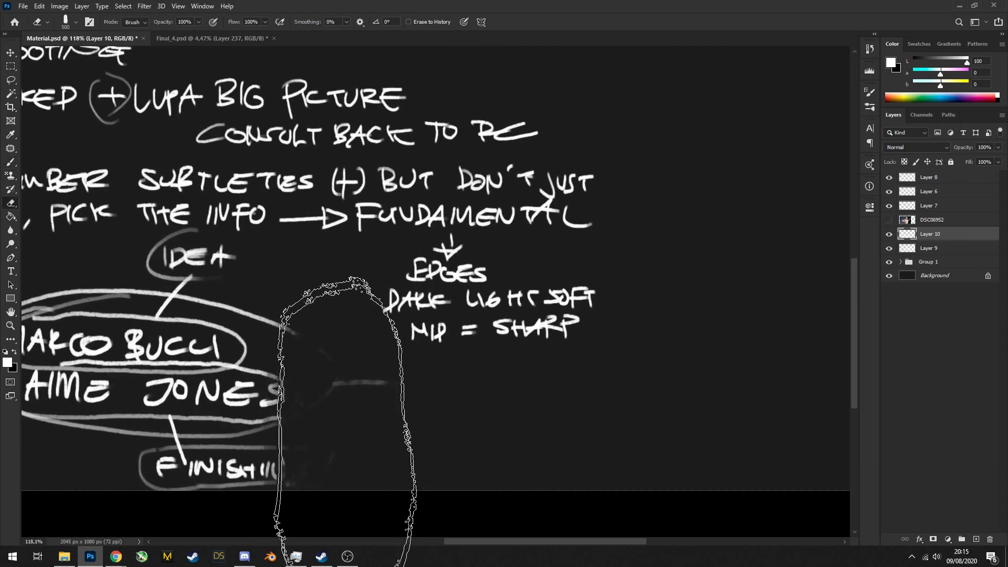
{"action": "key", "text": "bracketleft"}
{"action": "key", "text": "bracketleft"}
{"action": "key", "text": "bracketleft"}
{"action": "key", "text": "bracketleft"}
{"action": "key", "text": "bracketleft"}
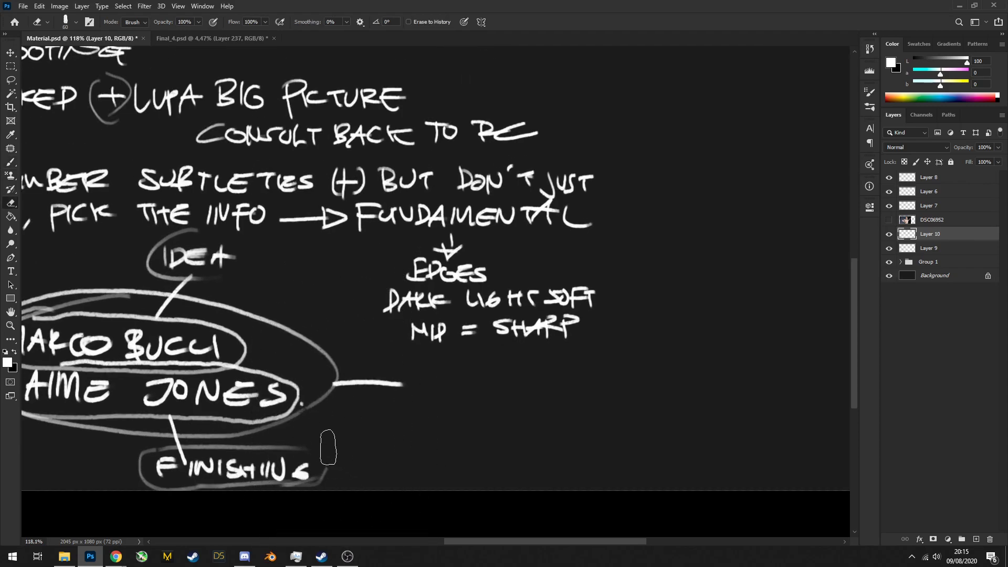
{"action": "key", "text": "b"}
{"action": "mouse_move", "coordinate": [304, 448]}
{"action": "left_mouse_down"}
{"action": "mouse_move", "coordinate": [327, 466]}
{"action": "mouse_move", "coordinate": [317, 479]}
{"action": "left_mouse_up"}
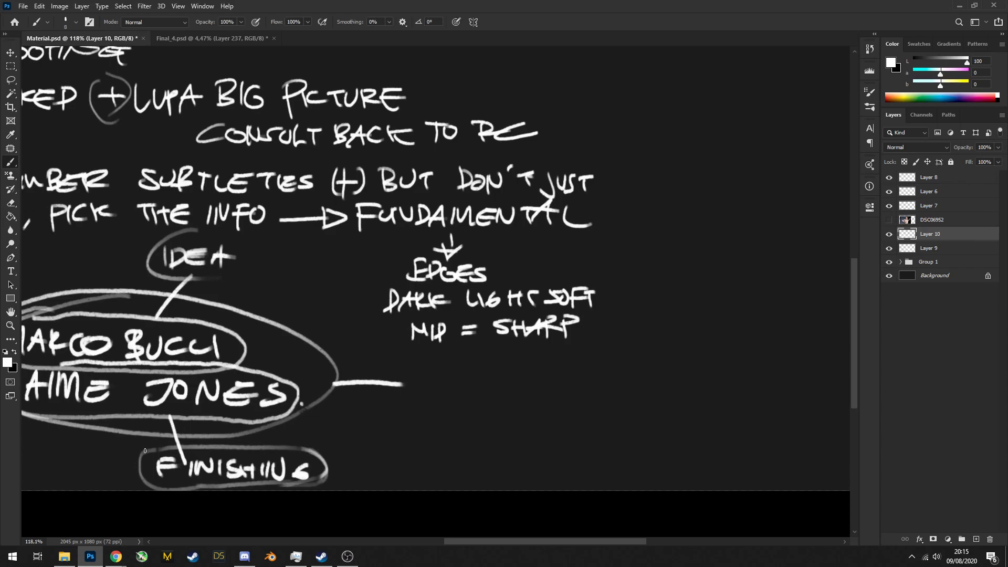
Handwrite "STORY TELLING" at the open end of the connector right of the circled artist names, undoing faulty strokes
{"action": "scroll", "coordinate": [392, 392], "scroll_direction": "down", "scroll_amount": 3}
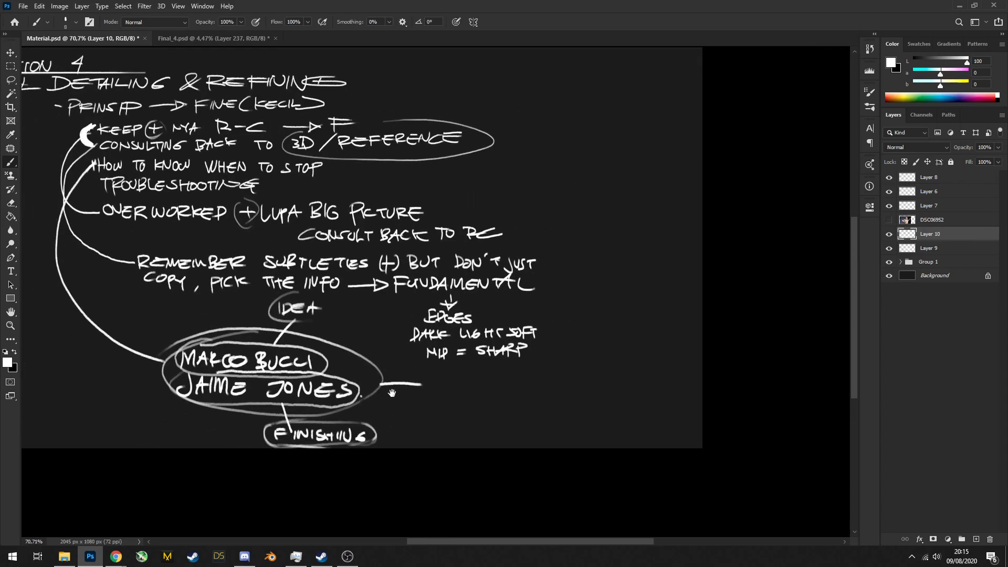
{"action": "scroll", "coordinate": [393, 392], "scroll_direction": "up", "scroll_amount": 1}
{"action": "left_click_drag", "start_coordinate": [453, 376], "coordinate": [435, 394]}
{"action": "mouse_move", "coordinate": [456, 379]}
{"action": "left_mouse_down"}
{"action": "mouse_move", "coordinate": [475, 378]}
{"action": "mouse_move", "coordinate": [468, 396]}
{"action": "left_mouse_up"}
{"action": "mouse_move", "coordinate": [480, 383]}
{"action": "left_mouse_down"}
{"action": "mouse_move", "coordinate": [488, 395]}
{"action": "mouse_move", "coordinate": [505, 386]}
{"action": "mouse_move", "coordinate": [533, 399]}
{"action": "mouse_move", "coordinate": [520, 400]}
{"action": "mouse_move", "coordinate": [562, 378]}
{"action": "left_mouse_up"}
{"action": "key", "text": "ctrl+z"}
{"action": "left_click_drag", "start_coordinate": [556, 379], "coordinate": [557, 397]}
{"action": "mouse_move", "coordinate": [570, 382]}
{"action": "left_mouse_down"}
{"action": "mouse_move", "coordinate": [579, 381]}
{"action": "mouse_move", "coordinate": [563, 397]}
{"action": "left_mouse_up"}
{"action": "left_click_drag", "start_coordinate": [562, 389], "coordinate": [613, 395]}
{"action": "mouse_move", "coordinate": [618, 395]}
{"action": "left_mouse_down"}
{"action": "mouse_move", "coordinate": [627, 379]}
{"action": "mouse_move", "coordinate": [649, 396]}
{"action": "left_mouse_up"}
{"action": "key", "text": "ctrl+z"}
{"action": "key", "text": "ctrl+z"}
{"action": "left_click_drag", "start_coordinate": [640, 387], "coordinate": [656, 388]}
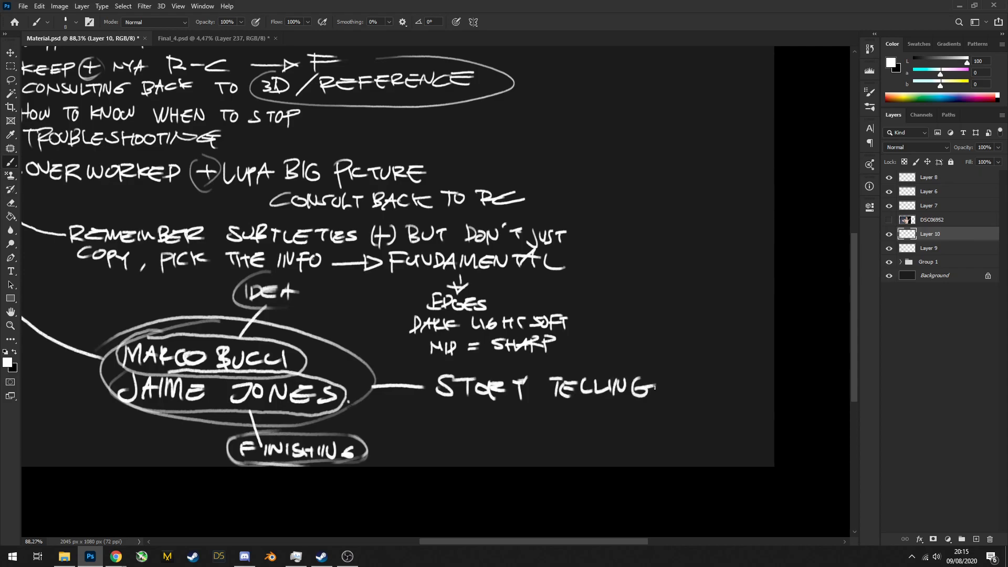
Underline "STORY TELLING" with two long strokes, undoing the faulty attempts
{"action": "mouse_move", "coordinate": [426, 407]}
{"action": "left_mouse_down"}
{"action": "mouse_move", "coordinate": [701, 414]}
{"action": "mouse_move", "coordinate": [685, 423]}
{"action": "left_mouse_up"}
{"action": "key", "text": "ctrl+z"}
{"action": "key", "text": "ctrl+z"}
{"action": "left_click_drag", "start_coordinate": [435, 402], "coordinate": [673, 413]}
{"action": "key", "text": "ctrl+z"}
{"action": "left_click_drag", "start_coordinate": [429, 397], "coordinate": [660, 413]}
{"action": "left_click_drag", "start_coordinate": [464, 406], "coordinate": [605, 409]}
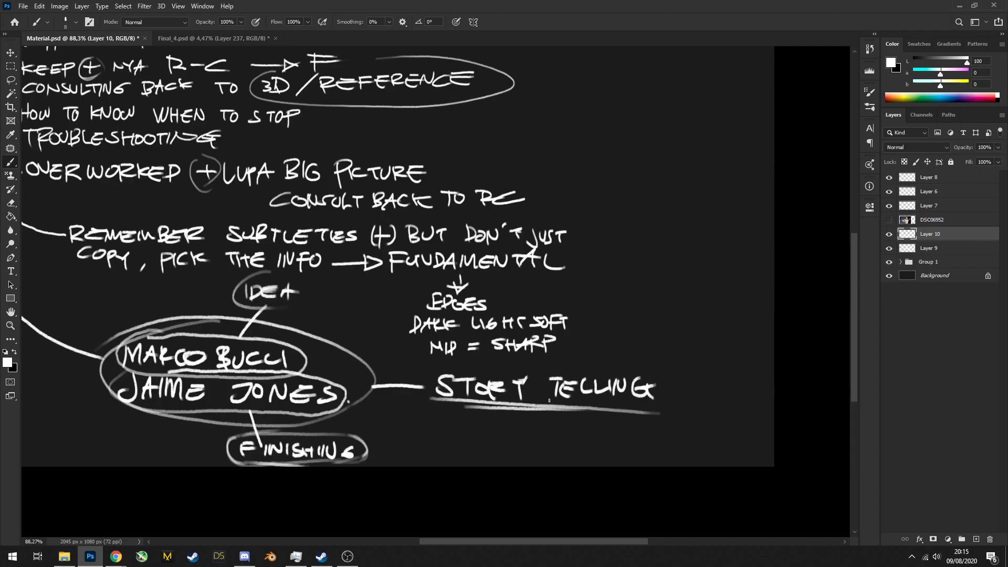
Open 01.jpg from File Explorer as a separate document and examine its sequence of bathroom keyframes
{"action": "key", "text": "alt+Tab"}
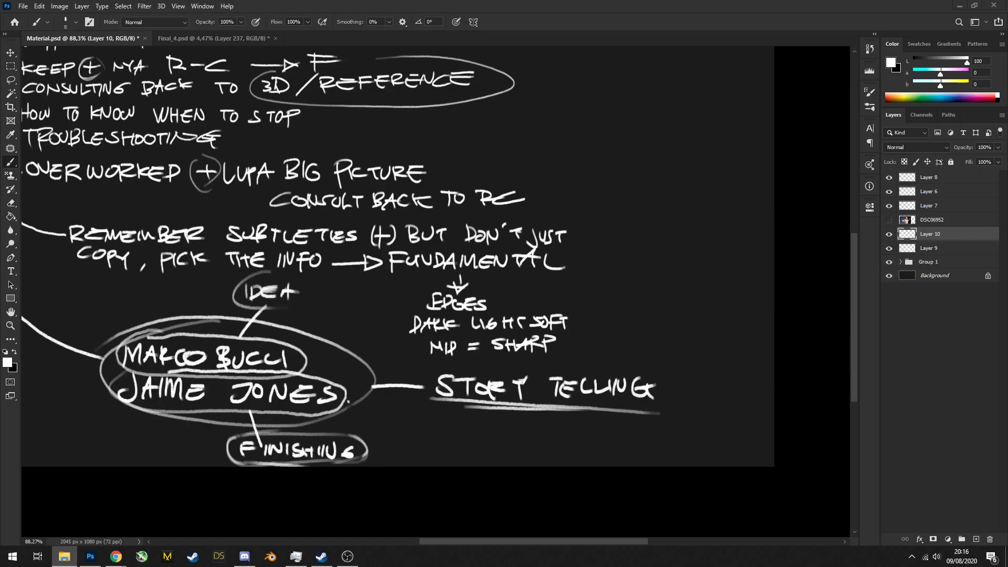
{"action": "left_click_drag", "start_coordinate": [1007, 199], "coordinate": [580, 38]}
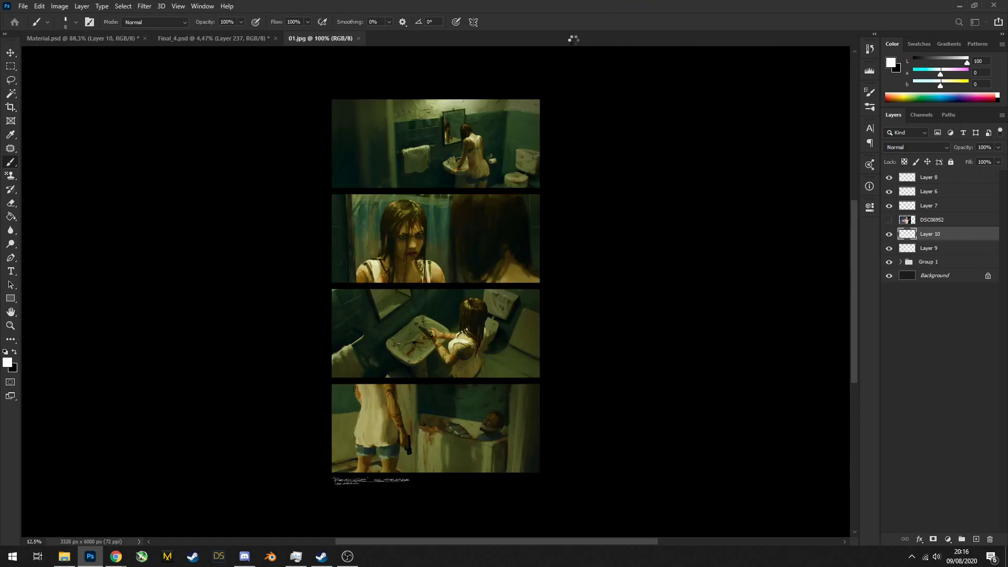
{"action": "left_click_drag", "start_coordinate": [449, 127], "coordinate": [497, 186]}
{"action": "left_click_drag", "start_coordinate": [478, 320], "coordinate": [462, 93]}
{"action": "left_click_drag", "start_coordinate": [398, 194], "coordinate": [394, 195]}
{"action": "mouse_move", "coordinate": [374, 203]}
{"action": "left_mouse_down"}
{"action": "mouse_move", "coordinate": [493, 121]}
{"action": "mouse_move", "coordinate": [451, 147]}
{"action": "mouse_move", "coordinate": [444, 170]}
{"action": "left_mouse_up"}
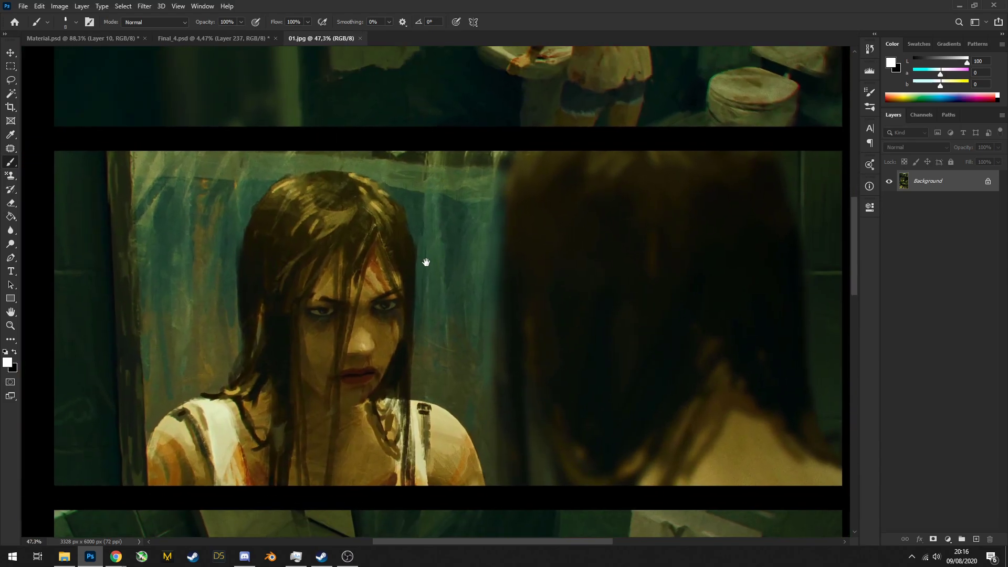
{"action": "left_click_drag", "start_coordinate": [405, 256], "coordinate": [382, 254]}
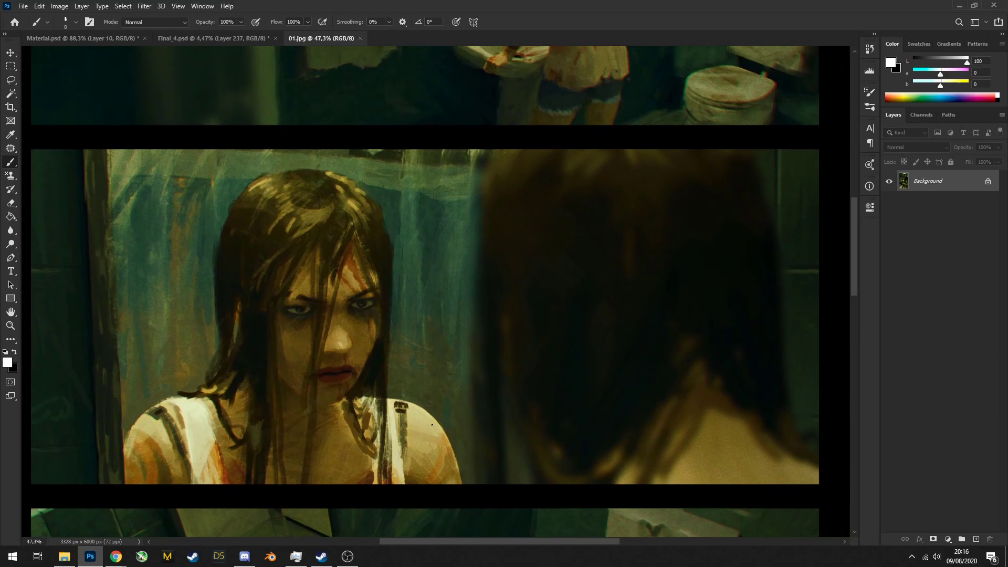
{"action": "left_click_drag", "start_coordinate": [385, 469], "coordinate": [375, 327]}
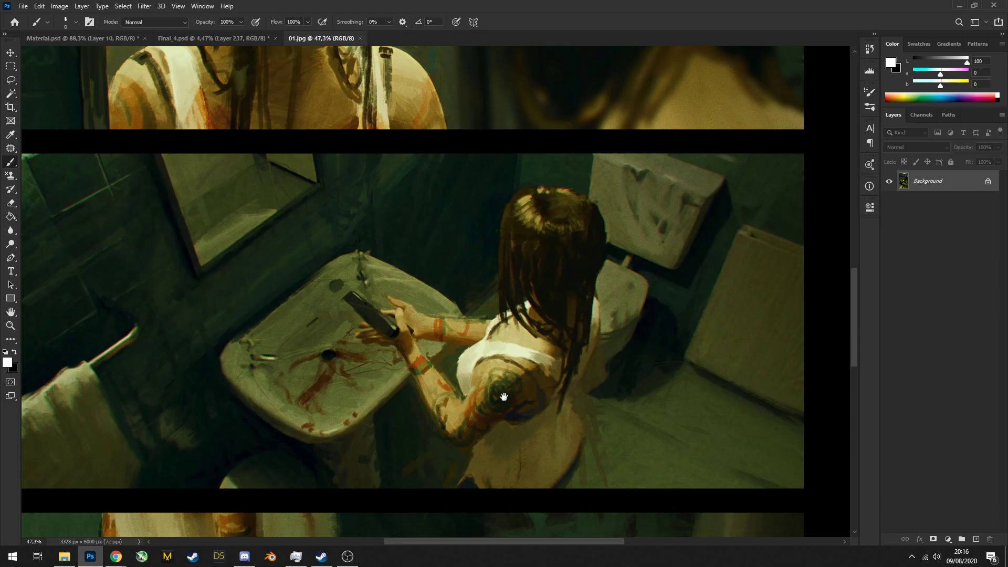
{"action": "left_click_drag", "start_coordinate": [504, 399], "coordinate": [548, 335]}
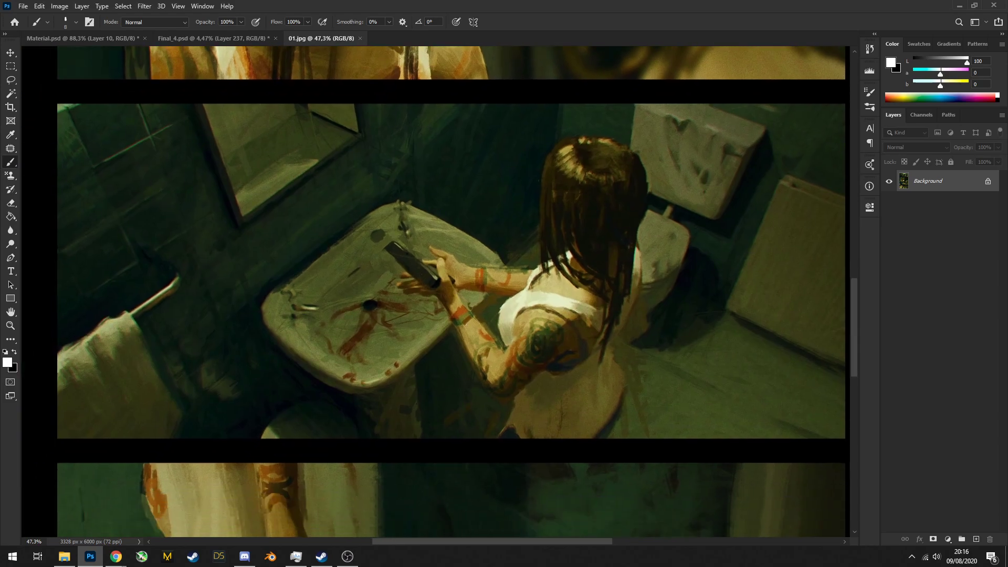
{"action": "scroll", "coordinate": [444, 396], "scroll_direction": "down", "scroll_amount": 10}
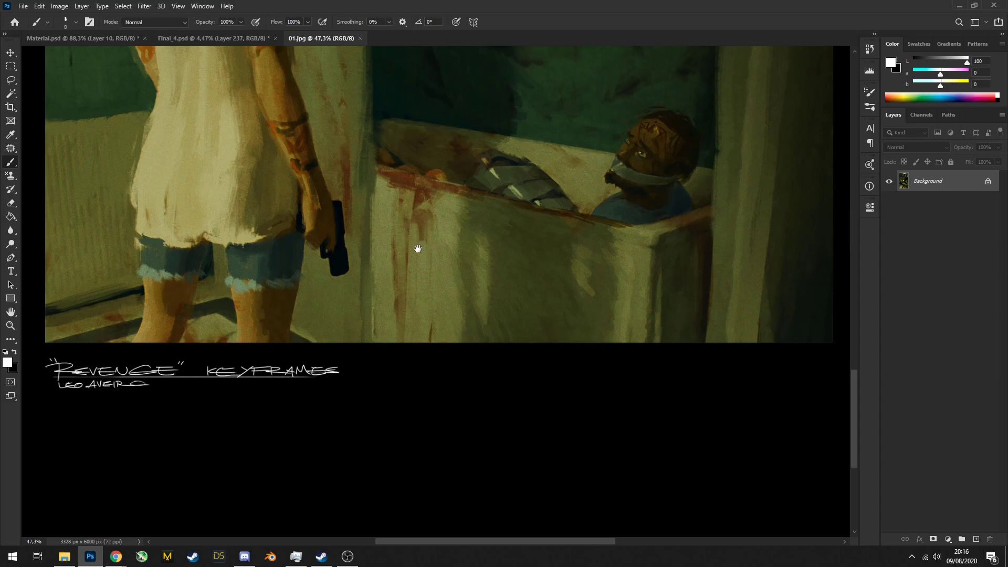
{"action": "mouse_move", "coordinate": [416, 250]}
{"action": "left_mouse_down"}
{"action": "mouse_move", "coordinate": [418, 329]}
{"action": "mouse_move", "coordinate": [406, 326]}
{"action": "left_mouse_up"}
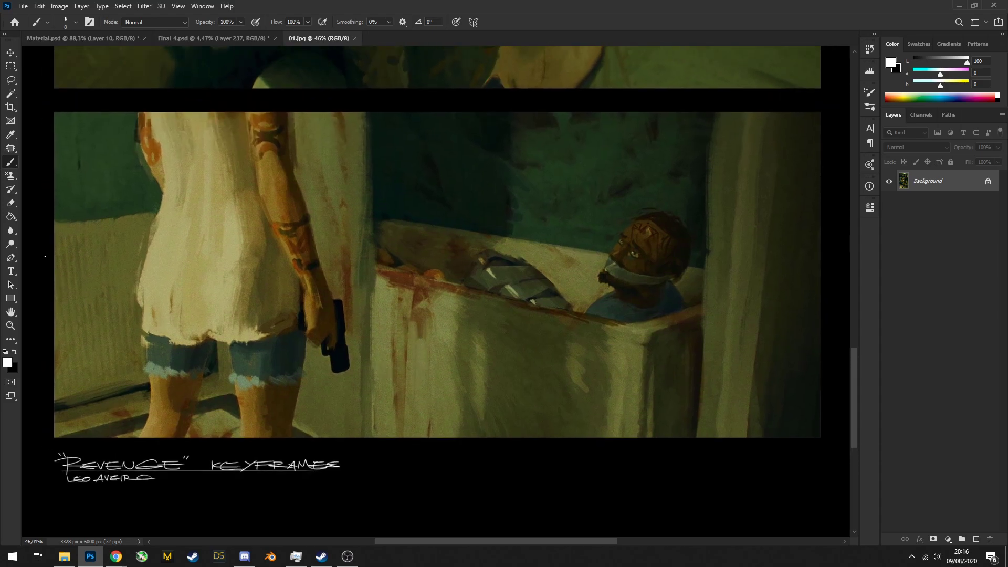
{"action": "mouse_move", "coordinate": [124, 295]}
{"action": "left_mouse_down"}
{"action": "mouse_move", "coordinate": [146, 299]}
{"action": "mouse_move", "coordinate": [137, 301]}
{"action": "left_mouse_up"}
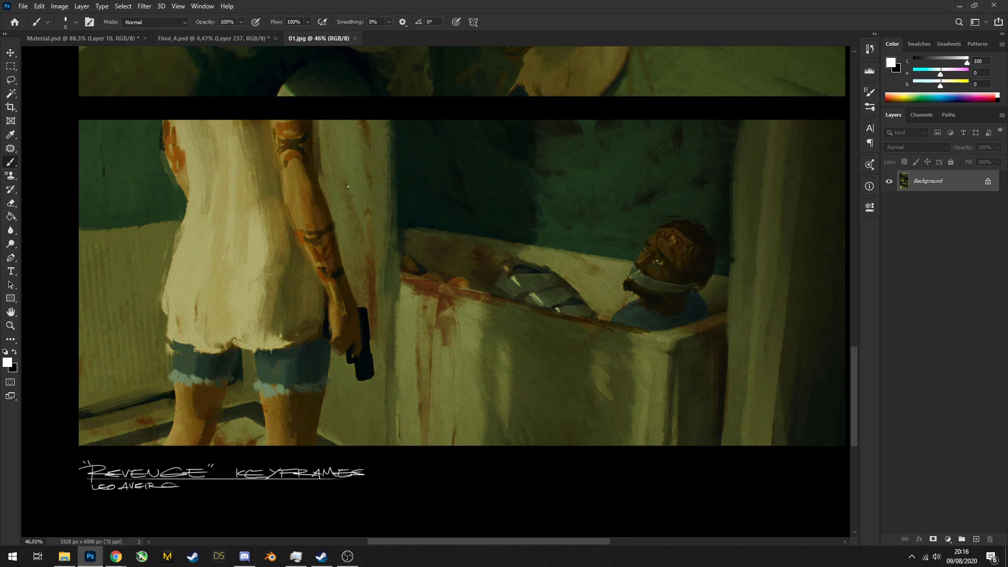
{"action": "right_click", "coordinate": [49, 215]}
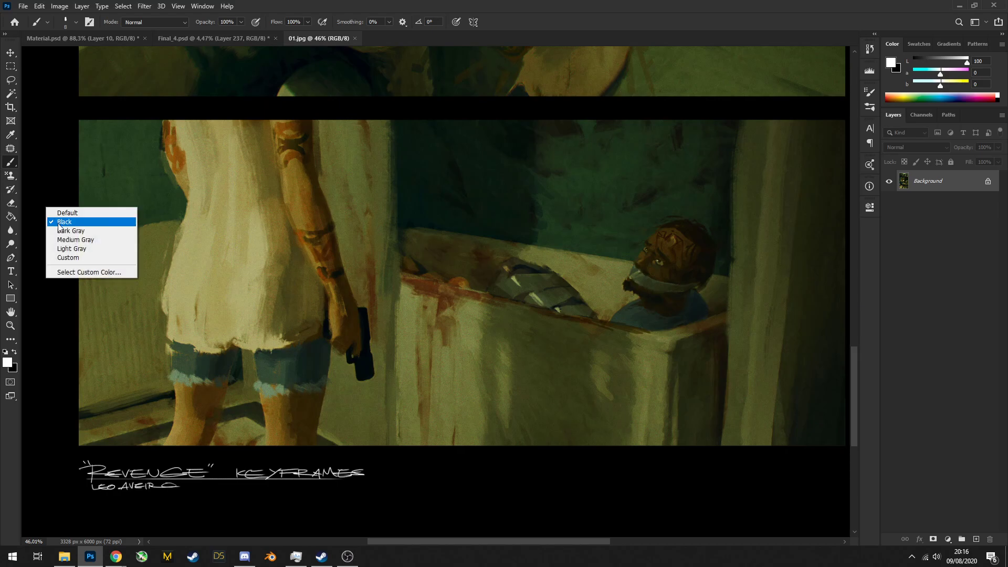
{"action": "left_click", "coordinate": [60, 228]}
{"action": "right_click", "coordinate": [36, 215]}
{"action": "left_click", "coordinate": [53, 227]}
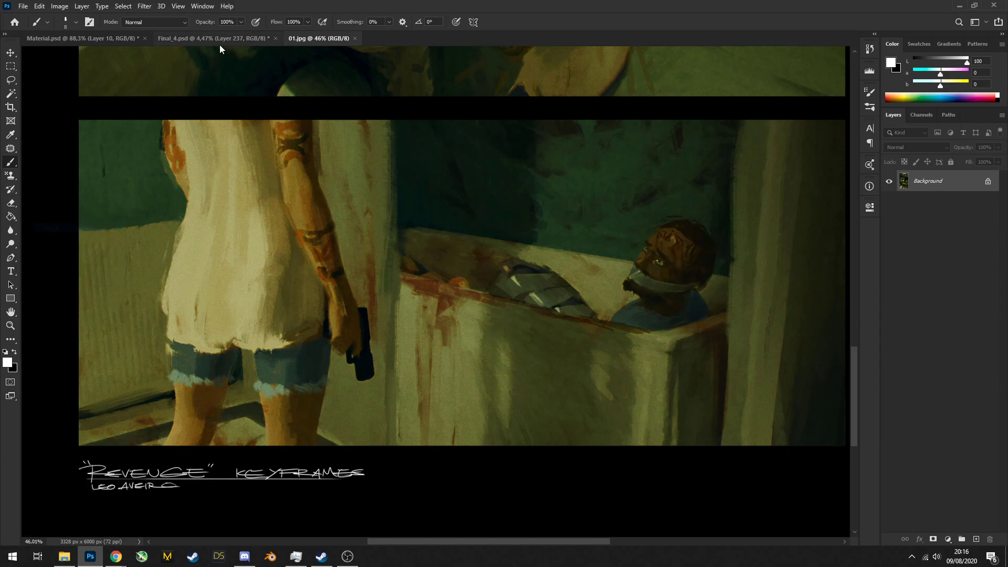
View the Kratos painting in Final_4.psd and return to the Material.psd notes
{"action": "left_click", "coordinate": [213, 40]}
{"action": "scroll", "coordinate": [491, 275], "scroll_direction": "up", "scroll_amount": 5}
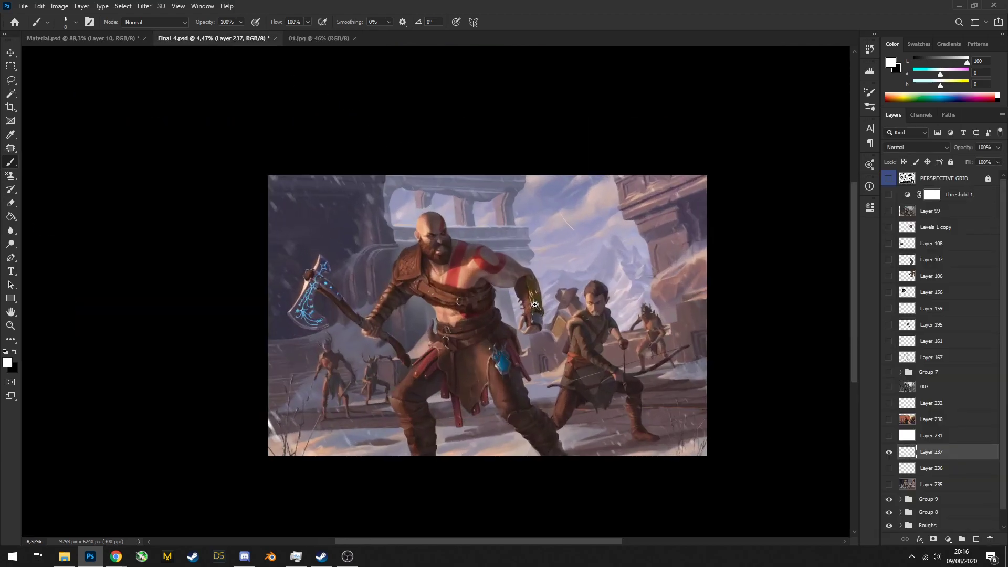
{"action": "left_click", "coordinate": [60, 39]}
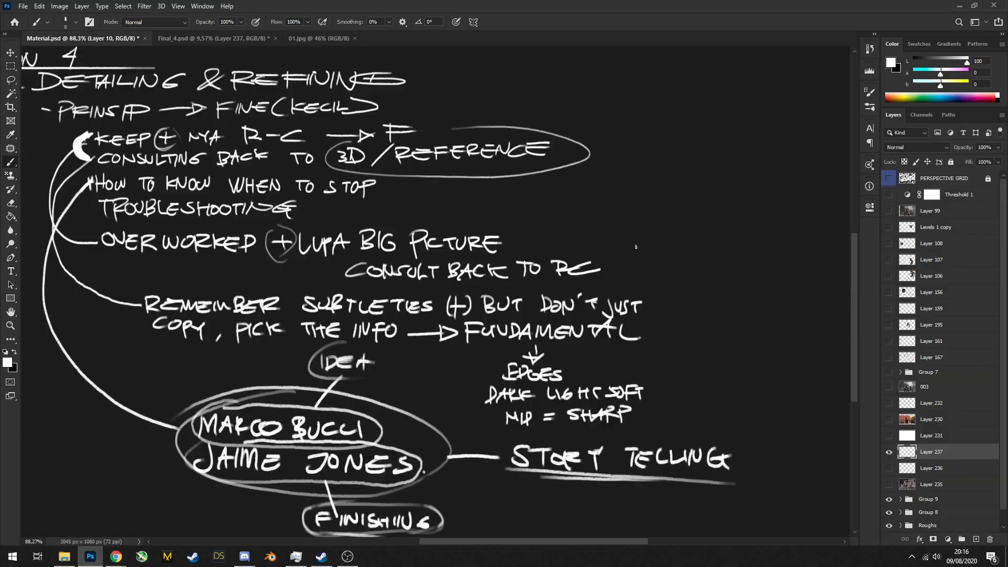
Hide the note layers above Group 1, show the old wooden house painting on Layer 3, and shift it slightly on the canvas
{"action": "left_click", "coordinate": [889, 234]}
{"action": "left_click", "coordinate": [889, 178]}
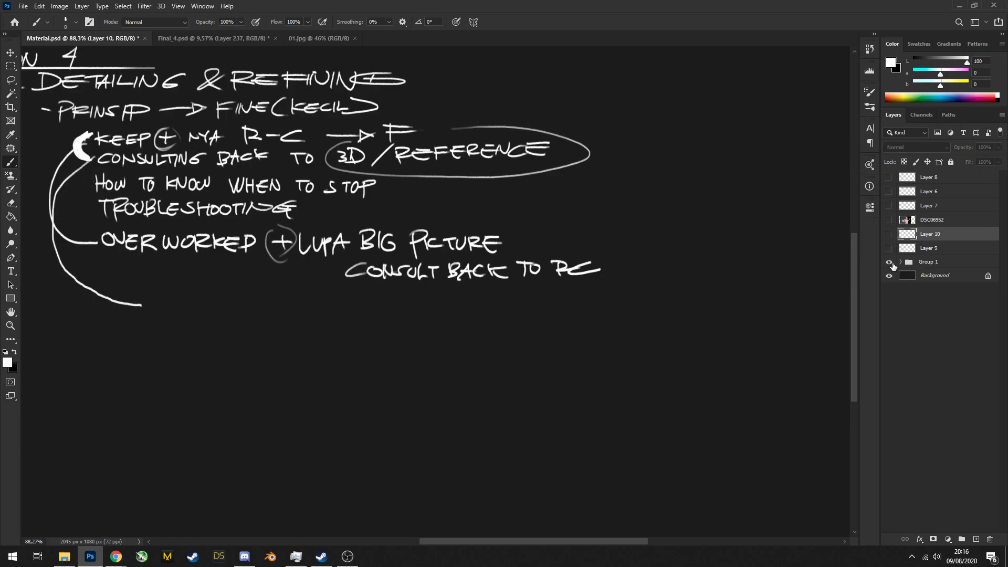
{"action": "left_click", "coordinate": [900, 262]}
{"action": "left_click", "coordinate": [889, 288]}
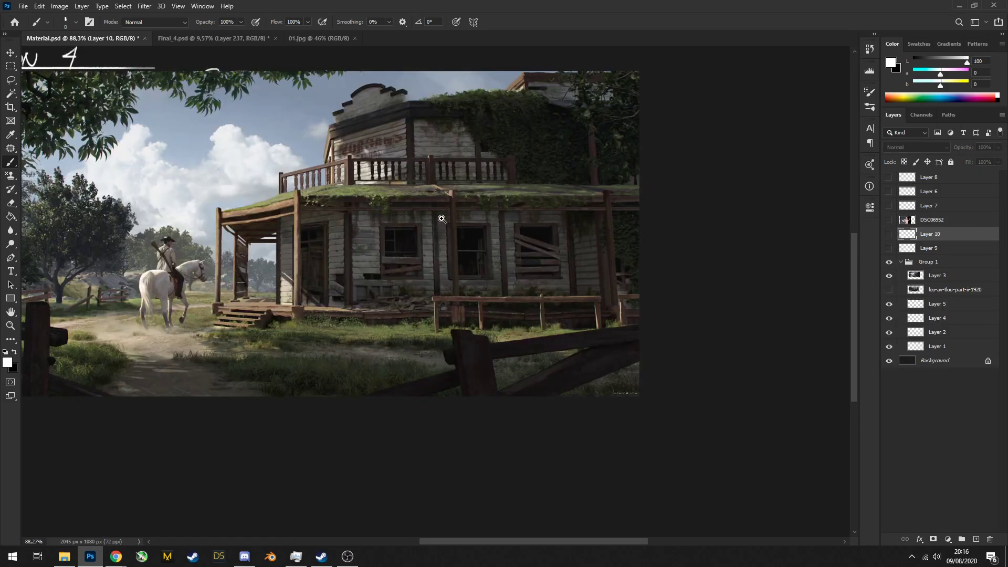
{"action": "scroll", "coordinate": [453, 220], "scroll_direction": "down", "scroll_amount": 3}
{"action": "scroll", "coordinate": [511, 247], "scroll_direction": "up", "scroll_amount": 2}
{"action": "key", "text": "v"}
{"action": "left_click", "coordinate": [586, 254], "text": "ctrl"}
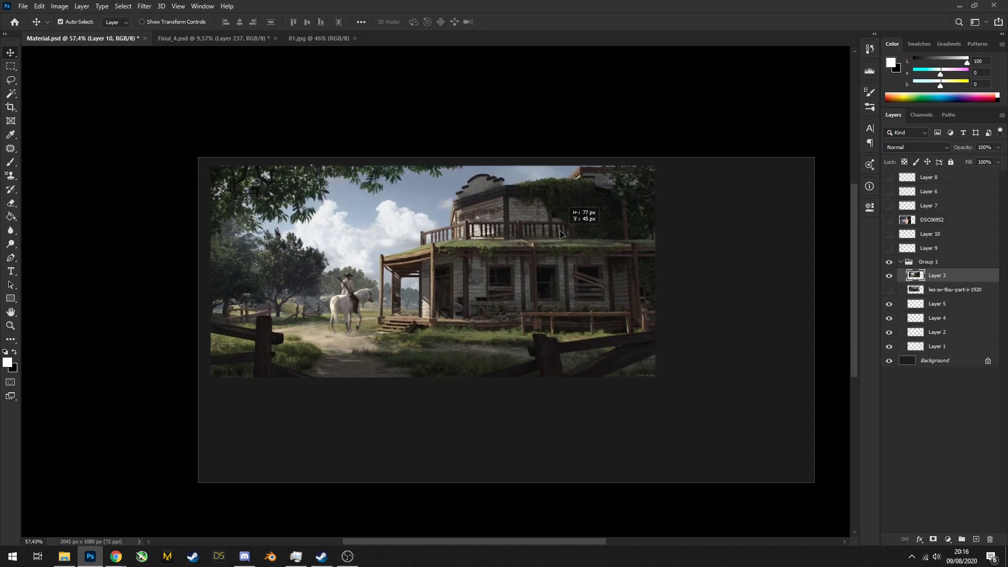
{"action": "scroll", "coordinate": [588, 247], "scroll_direction": "up", "scroll_amount": 1}
Hide Group 1 and make Layer 10 and Layer 9 visible, toggling the DSC06952 photo on and off
{"action": "left_click", "coordinate": [900, 261]}
{"action": "left_click", "coordinate": [889, 261]}
{"action": "left_click", "coordinate": [889, 220]}
{"action": "left_click", "coordinate": [888, 233]}
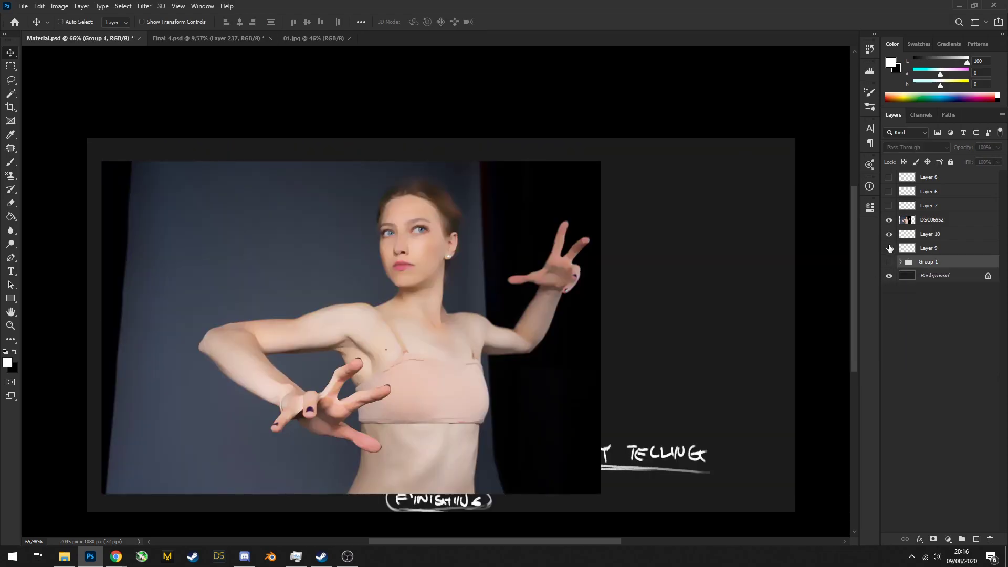
{"action": "left_click", "coordinate": [889, 248]}
{"action": "left_click", "coordinate": [889, 220]}
Examine the keyframes in 01.jpg again, from the bathtub scene up to the first frame and back down
{"action": "left_click", "coordinate": [310, 38]}
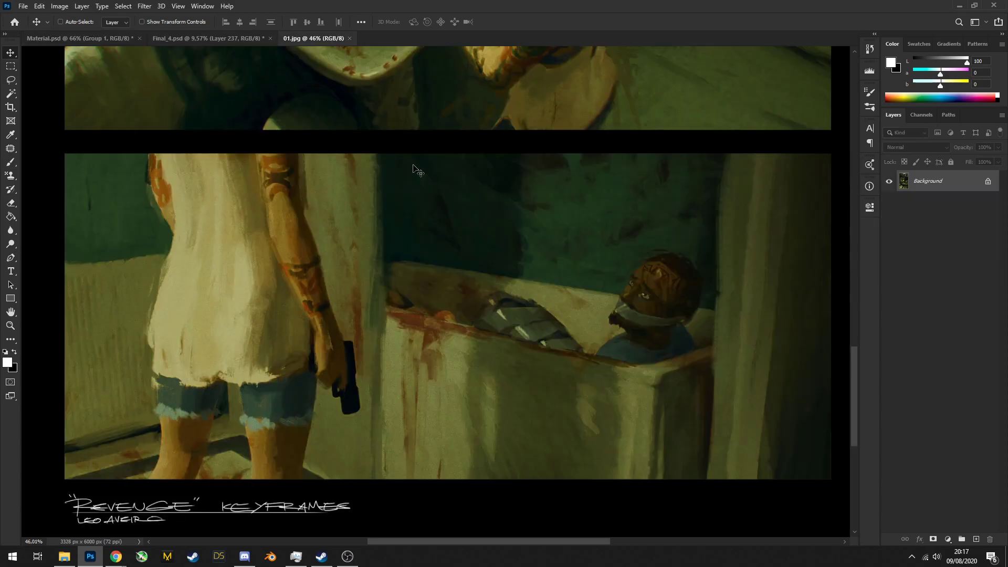
{"action": "scroll", "coordinate": [423, 269], "scroll_direction": "down", "scroll_amount": 3}
{"action": "scroll", "coordinate": [423, 269], "scroll_direction": "up", "scroll_amount": 2}
{"action": "scroll", "coordinate": [423, 269], "scroll_direction": "up", "scroll_amount": 3}
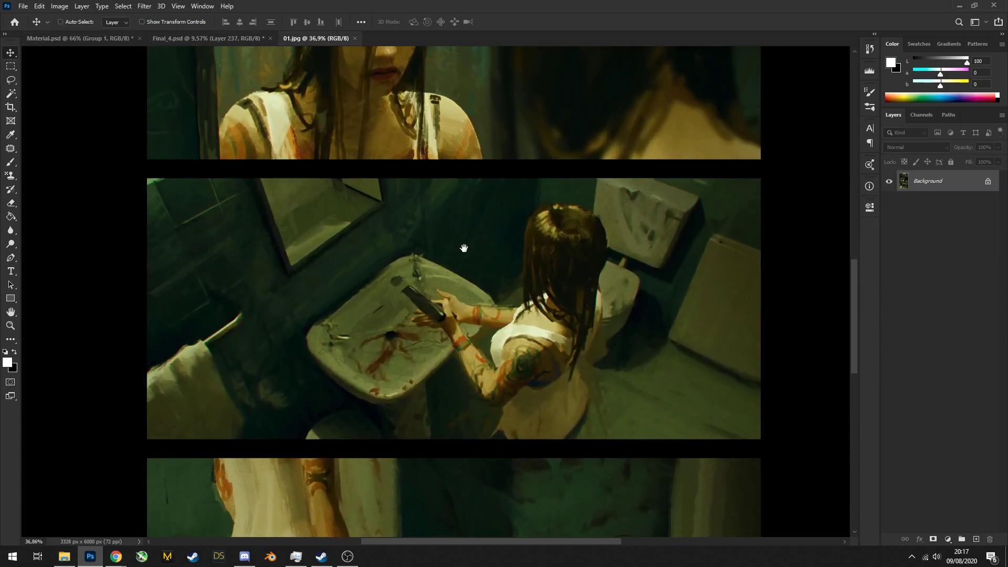
{"action": "scroll", "coordinate": [439, 328], "scroll_direction": "up", "scroll_amount": 3}
{"action": "scroll", "coordinate": [440, 329], "scroll_direction": "up", "scroll_amount": 6}
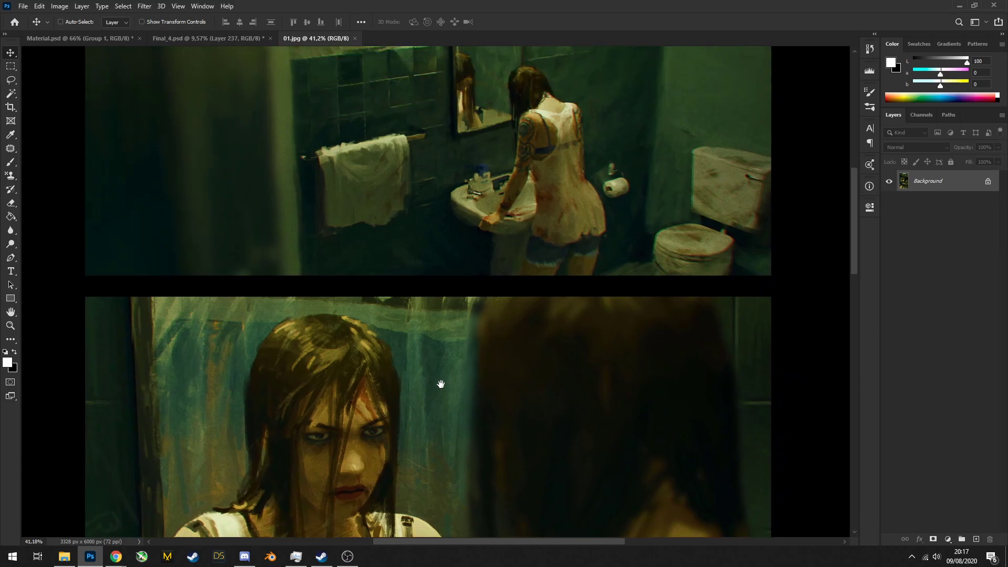
{"action": "scroll", "coordinate": [428, 227], "scroll_direction": "down", "scroll_amount": 5}
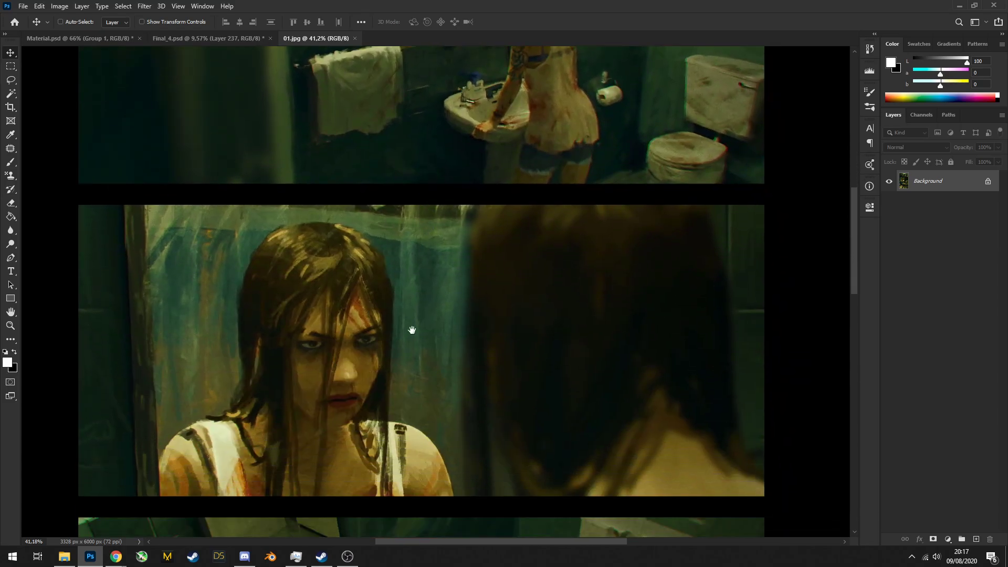
{"action": "scroll", "coordinate": [412, 310], "scroll_direction": "down", "scroll_amount": 6}
{"action": "scroll", "coordinate": [386, 232], "scroll_direction": "down", "scroll_amount": 5}
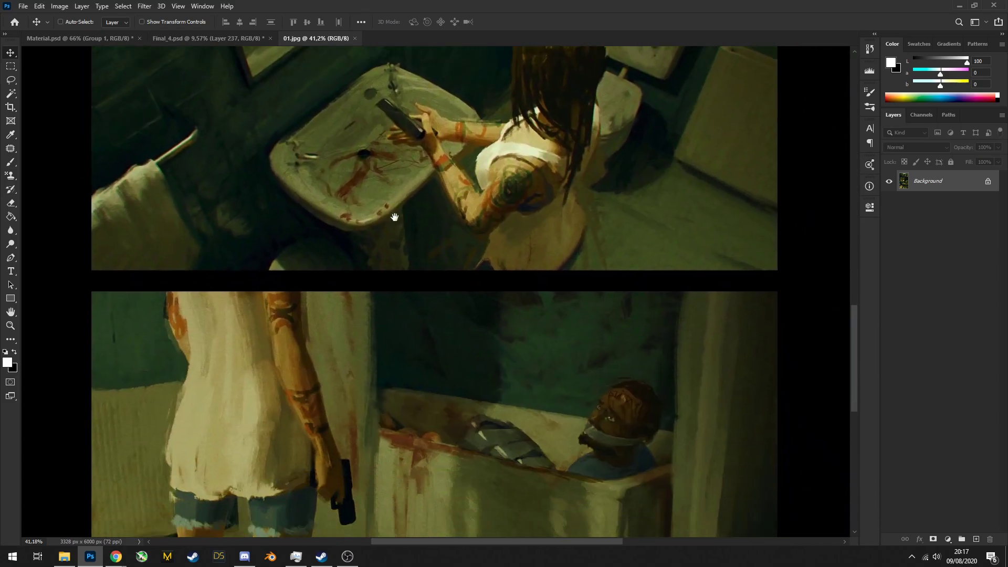
Glance at the Kratos painting, then review the full Session 4 notes in Material.psd with all note layers and Group 1 visible
{"action": "left_click", "coordinate": [202, 37]}
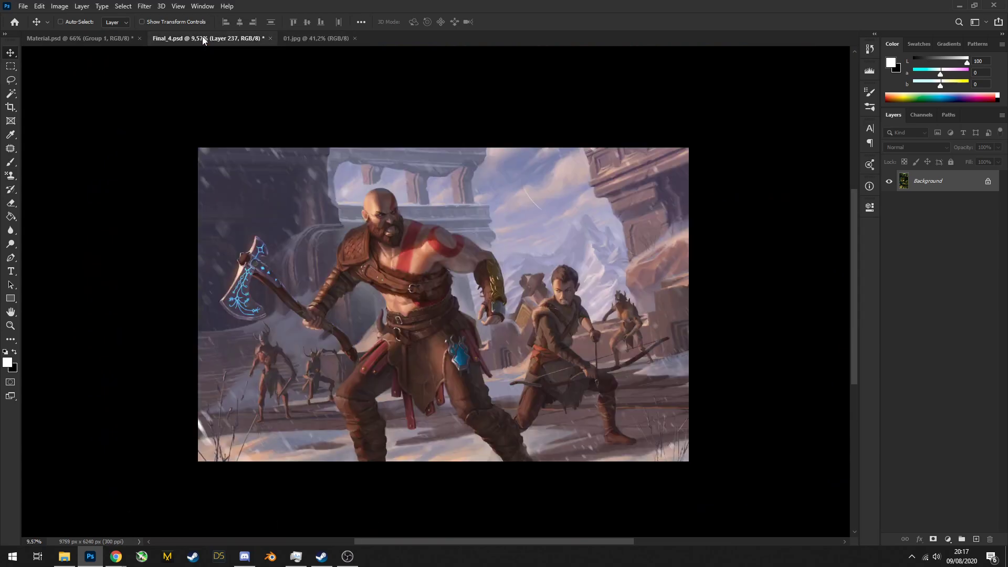
{"action": "left_click", "coordinate": [100, 39]}
{"action": "left_click_drag", "start_coordinate": [438, 191], "coordinate": [495, 180]}
{"action": "left_click_drag", "start_coordinate": [889, 219], "coordinate": [887, 189]}
{"action": "left_click", "coordinate": [889, 176]}
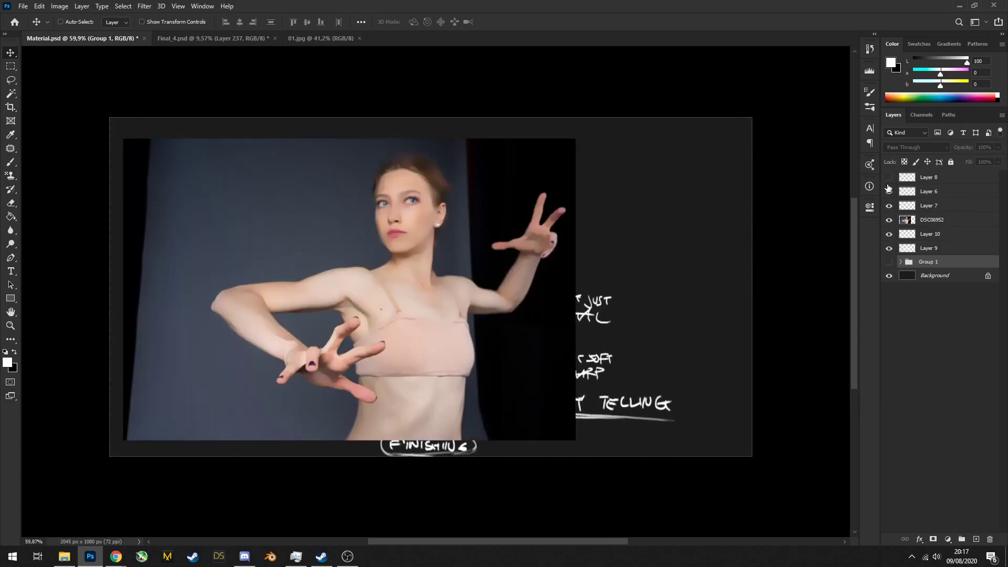
{"action": "left_click", "coordinate": [889, 219]}
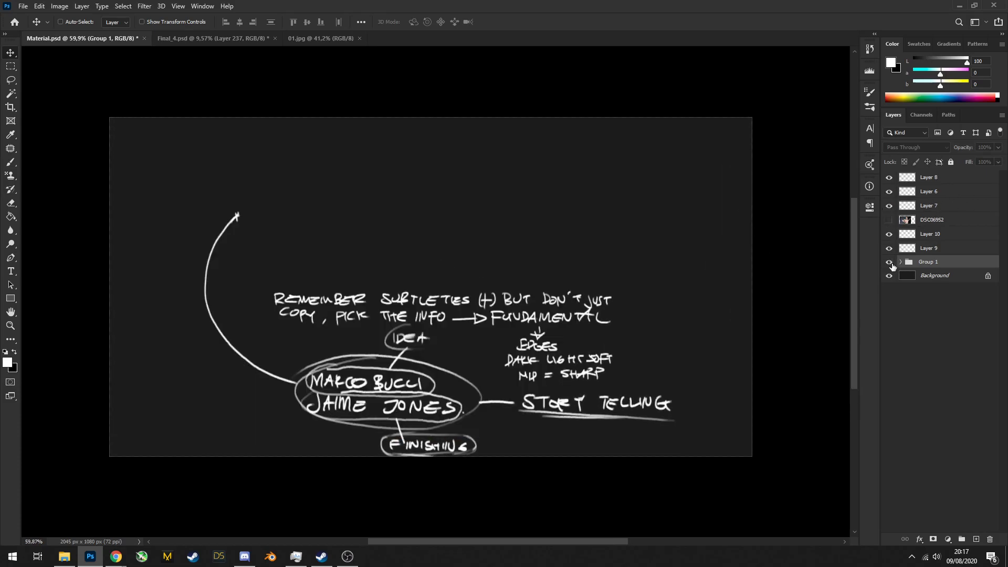
{"action": "left_click", "coordinate": [900, 261]}
{"action": "scroll", "coordinate": [426, 206], "scroll_direction": "down", "scroll_amount": 1}
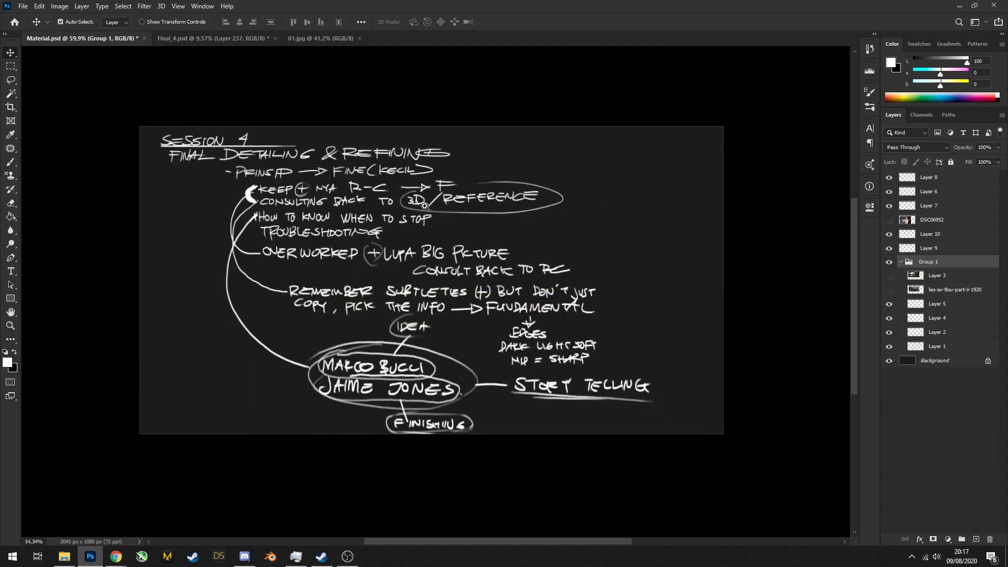
{"action": "scroll", "coordinate": [381, 219], "scroll_direction": "up", "scroll_amount": 1}
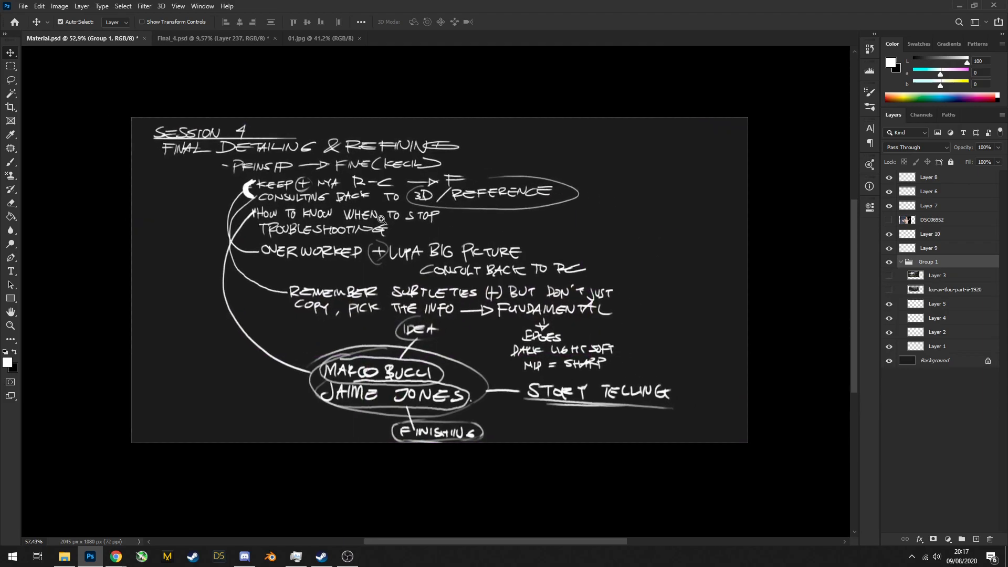
{"action": "scroll", "coordinate": [381, 219], "scroll_direction": "up", "scroll_amount": 1}
Hide Group 1 and every note layer above it, and add a new layer above Group 1 for brush writing
{"action": "left_click", "coordinate": [900, 262]}
{"action": "left_click", "coordinate": [889, 261]}
{"action": "left_click", "coordinate": [889, 262]}
{"action": "left_click_drag", "start_coordinate": [889, 248], "coordinate": [888, 177]}
{"action": "left_click", "coordinate": [888, 261]}
{"action": "left_click", "coordinate": [889, 261]}
{"action": "left_click_drag", "start_coordinate": [377, 206], "coordinate": [458, 211]}
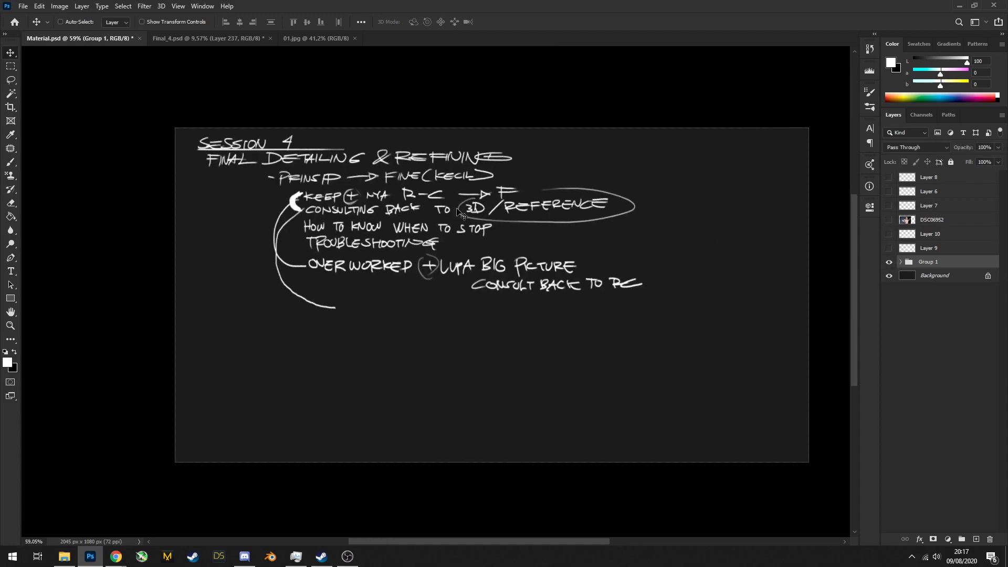
{"action": "left_click", "coordinate": [889, 261]}
{"action": "left_click", "coordinate": [975, 539]}
{"action": "key", "text": "b"}
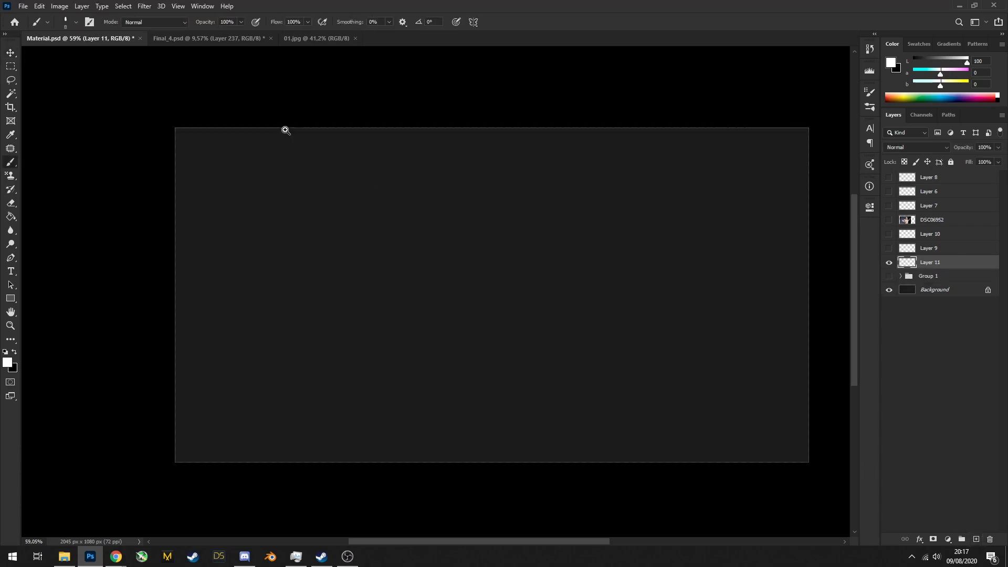
Handwrite "- MINTA FEEDBACK" at the upper left of the empty canvas, undoing faulty strokes
{"action": "scroll", "coordinate": [265, 148], "scroll_direction": "up", "scroll_amount": 1}
{"action": "left_click_drag", "start_coordinate": [266, 149], "coordinate": [213, 154]}
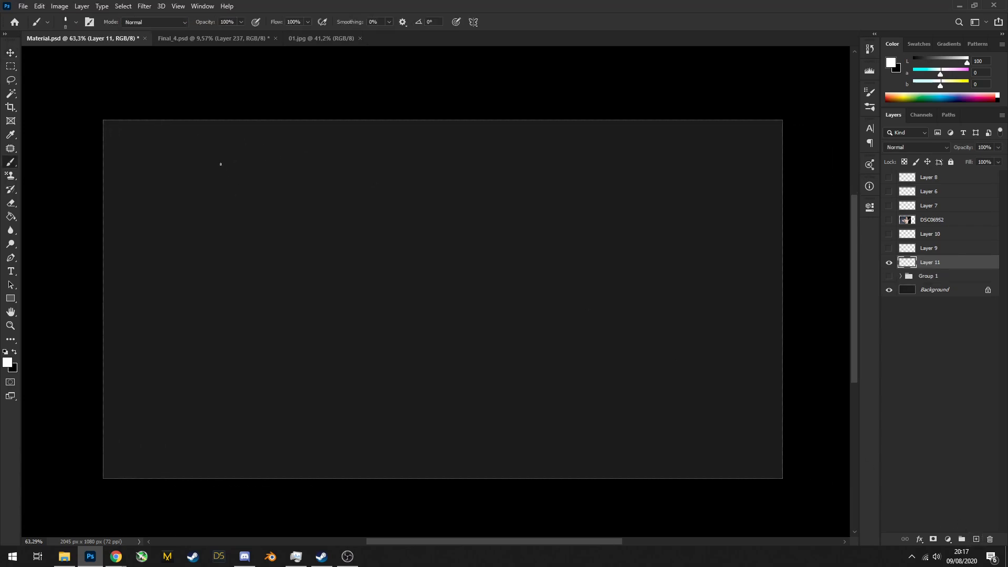
{"action": "mouse_move", "coordinate": [183, 147]}
{"action": "left_mouse_down"}
{"action": "mouse_move", "coordinate": [207, 136]}
{"action": "mouse_move", "coordinate": [235, 151]}
{"action": "left_mouse_up"}
{"action": "mouse_move", "coordinate": [223, 145]}
{"action": "left_mouse_down"}
{"action": "mouse_move", "coordinate": [251, 151]}
{"action": "mouse_move", "coordinate": [263, 134]}
{"action": "left_mouse_up"}
{"action": "left_click_drag", "start_coordinate": [246, 141], "coordinate": [279, 138]}
{"action": "left_click_drag", "start_coordinate": [261, 143], "coordinate": [278, 143]}
{"action": "left_click_drag", "start_coordinate": [261, 148], "coordinate": [296, 138]}
{"action": "left_click_drag", "start_coordinate": [276, 143], "coordinate": [311, 151]}
{"action": "left_click_drag", "start_coordinate": [311, 136], "coordinate": [312, 151]}
{"action": "mouse_move", "coordinate": [323, 152]}
{"action": "left_mouse_down"}
{"action": "mouse_move", "coordinate": [330, 136]}
{"action": "mouse_move", "coordinate": [338, 152]}
{"action": "left_mouse_up"}
{"action": "left_click_drag", "start_coordinate": [323, 145], "coordinate": [340, 144]}
{"action": "left_click_drag", "start_coordinate": [352, 137], "coordinate": [351, 144]}
{"action": "mouse_move", "coordinate": [351, 143]}
{"action": "left_mouse_down"}
{"action": "mouse_move", "coordinate": [377, 146]}
{"action": "mouse_move", "coordinate": [351, 144]}
{"action": "left_mouse_up"}
{"action": "key", "text": "ctrl+z"}
{"action": "key", "text": "ctrl+z"}
{"action": "left_click_drag", "start_coordinate": [350, 143], "coordinate": [399, 150]}
{"action": "scroll", "coordinate": [382, 160], "scroll_direction": "up", "scroll_amount": 1}
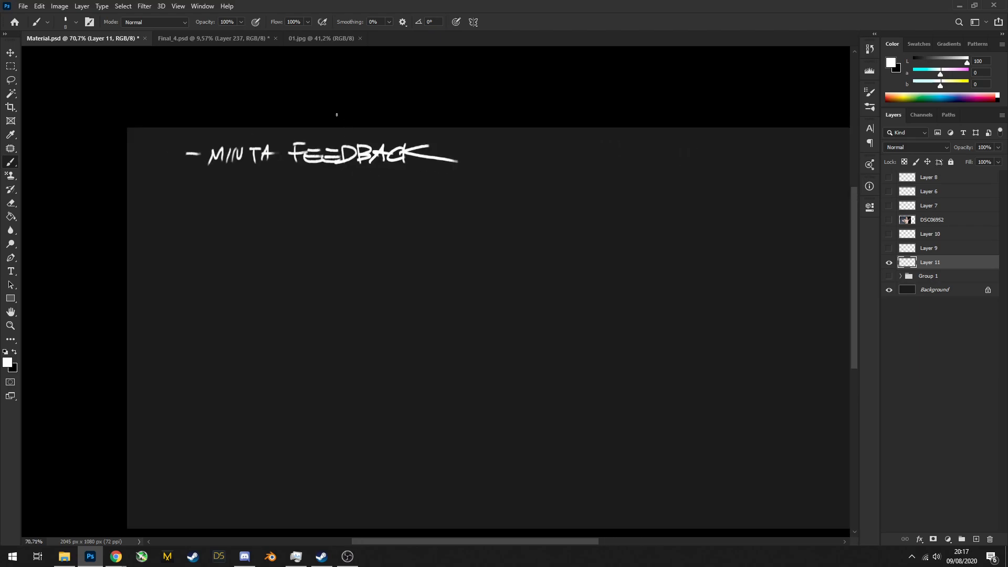
{"action": "left_click_drag", "start_coordinate": [324, 151], "coordinate": [316, 168]}
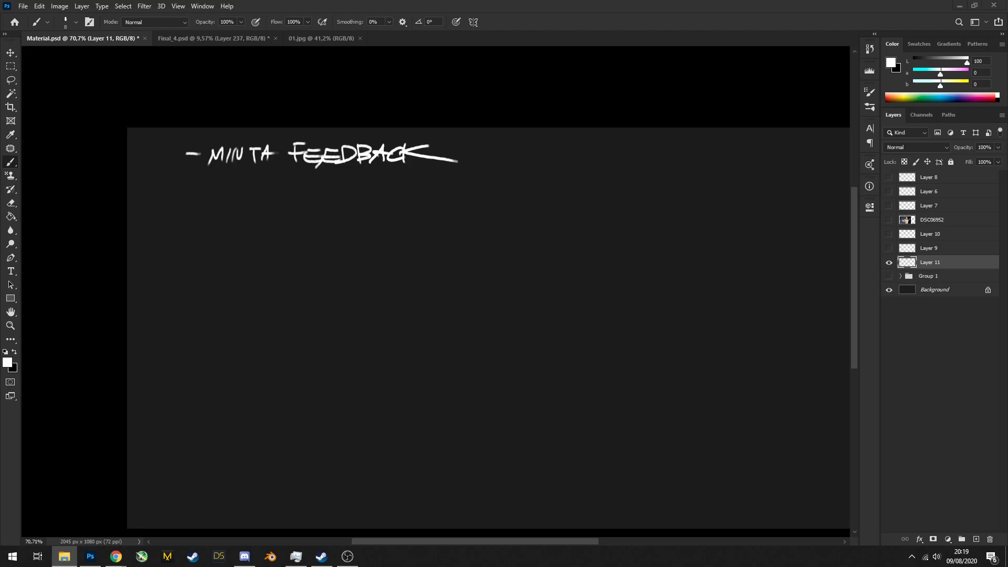
On another new layer, draw a wide rectangular frame with straight brush lines below "MINTA FEEDBACK"
{"action": "key", "text": "alt+Tab"}
{"action": "scroll", "coordinate": [436, 288], "scroll_direction": "up", "scroll_amount": 1}
{"action": "left_click", "coordinate": [976, 539]}
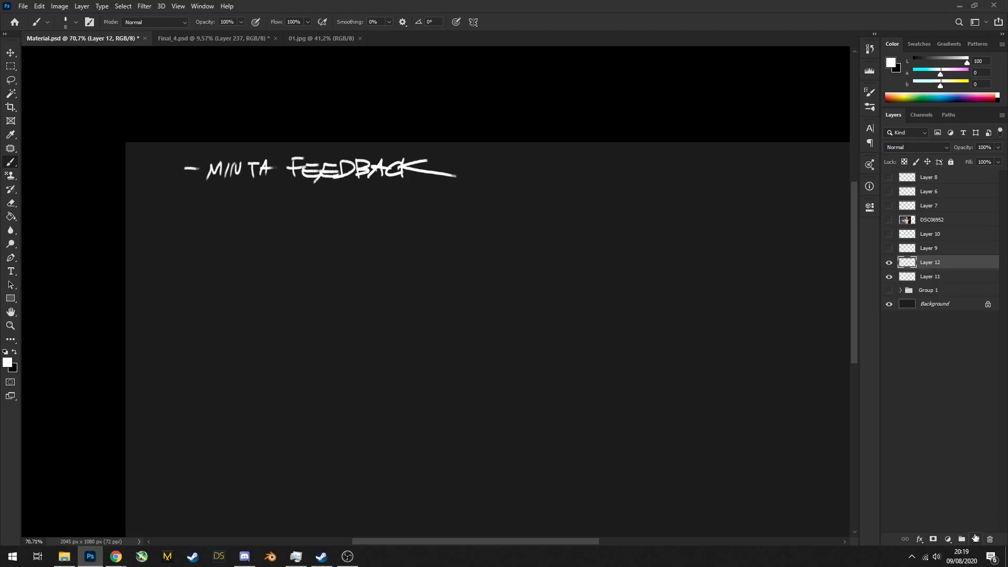
{"action": "left_click_drag", "start_coordinate": [282, 199], "coordinate": [282, 264]}
{"action": "key", "text": "ctrl+z"}
{"action": "left_click_drag", "start_coordinate": [281, 198], "coordinate": [281, 353]}
{"action": "left_click_drag", "start_coordinate": [282, 199], "coordinate": [657, 200]}
{"action": "left_click_drag", "start_coordinate": [281, 353], "coordinate": [669, 353]}
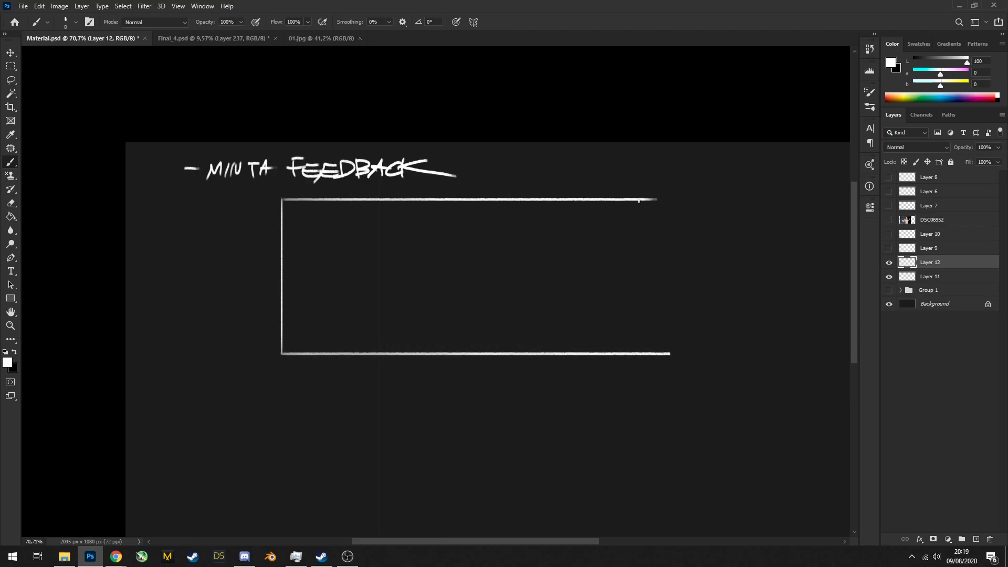
{"action": "left_click_drag", "start_coordinate": [616, 200], "coordinate": [616, 364]}
Erase the line ends overhanging the frame's right side, and place a duplicate of the frame directly below it
{"action": "key", "text": "e"}
{"action": "left_click_drag", "start_coordinate": [619, 199], "coordinate": [658, 199]}
{"action": "mouse_move", "coordinate": [655, 353]}
{"action": "left_mouse_down"}
{"action": "mouse_move", "coordinate": [709, 342]}
{"action": "mouse_move", "coordinate": [655, 352]}
{"action": "left_mouse_up"}
{"action": "scroll", "coordinate": [441, 347], "scroll_direction": "up", "scroll_amount": 2}
{"action": "key", "text": "b"}
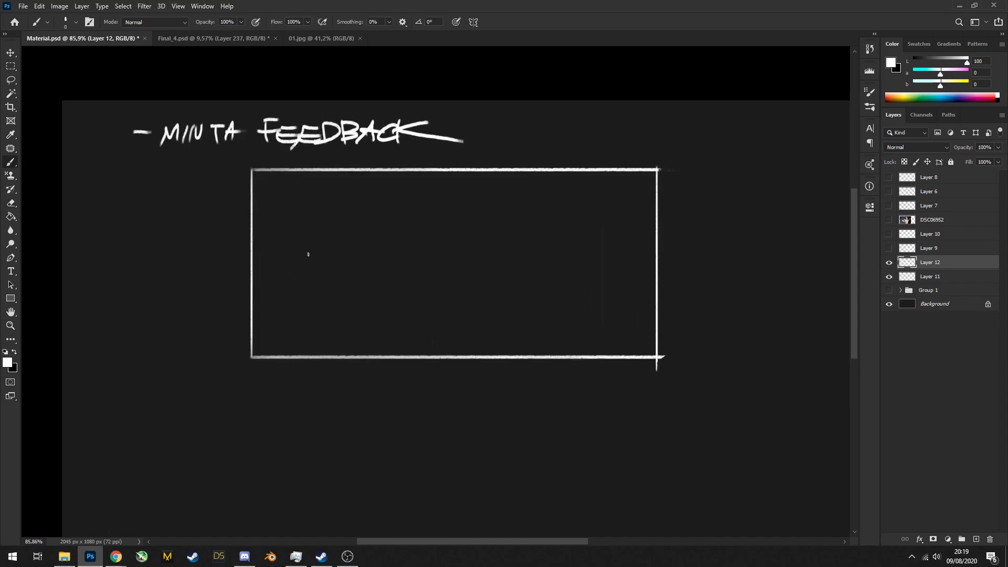
{"action": "left_click_drag", "start_coordinate": [351, 171], "coordinate": [326, 310]}
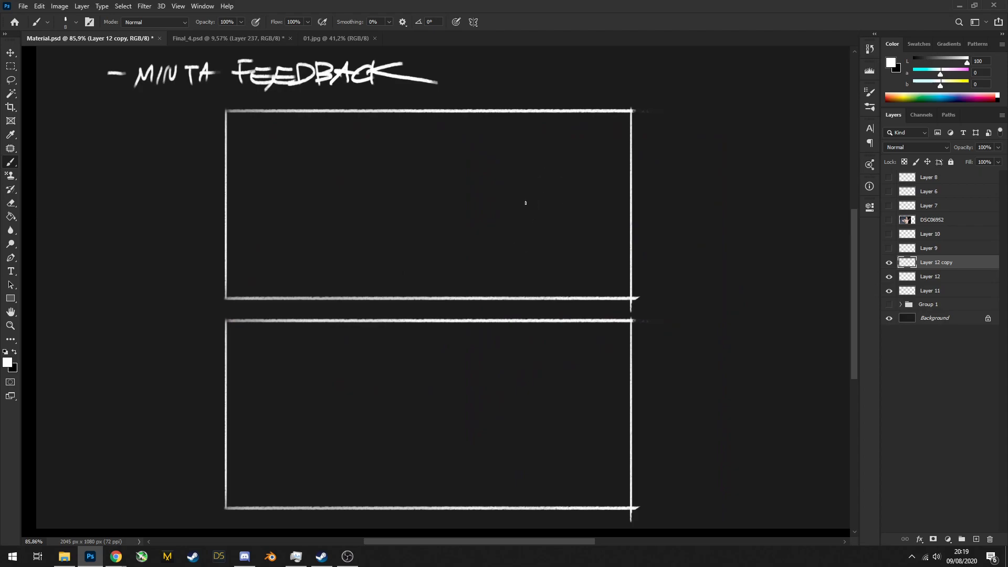
Sketch a right-facing figure with head, torso and arm in the right part of the upper frame, undoing faulty strokes
{"action": "mouse_move", "coordinate": [504, 196]}
{"action": "left_mouse_down"}
{"action": "mouse_move", "coordinate": [545, 171]}
{"action": "mouse_move", "coordinate": [496, 174]}
{"action": "mouse_move", "coordinate": [547, 167]}
{"action": "left_mouse_up"}
{"action": "key", "text": "ctrl+z"}
{"action": "left_click_drag", "start_coordinate": [496, 181], "coordinate": [500, 204]}
{"action": "mouse_move", "coordinate": [536, 162]}
{"action": "left_mouse_down"}
{"action": "mouse_move", "coordinate": [528, 211]}
{"action": "mouse_move", "coordinate": [508, 229]}
{"action": "mouse_move", "coordinate": [540, 234]}
{"action": "mouse_move", "coordinate": [511, 297]}
{"action": "left_mouse_up"}
{"action": "key", "text": "ctrl+z"}
{"action": "key", "text": "ctrl+z"}
{"action": "key", "text": "ctrl+z"}
{"action": "left_click_drag", "start_coordinate": [503, 256], "coordinate": [533, 286]}
{"action": "left_click_drag", "start_coordinate": [532, 239], "coordinate": [567, 289]}
{"action": "left_click_drag", "start_coordinate": [556, 287], "coordinate": [559, 295]}
{"action": "left_click_drag", "start_coordinate": [540, 187], "coordinate": [536, 196]}
{"action": "left_click_drag", "start_coordinate": [558, 283], "coordinate": [567, 291]}
{"action": "left_click_drag", "start_coordinate": [572, 286], "coordinate": [582, 287]}
{"action": "left_click_drag", "start_coordinate": [510, 320], "coordinate": [531, 258]}
Sketch a left-facing figure with head, hair and upper body in the left part of the lower frame, undoing faulty strokes
{"action": "mouse_move", "coordinate": [334, 302]}
{"action": "left_mouse_down"}
{"action": "mouse_move", "coordinate": [351, 353]}
{"action": "mouse_move", "coordinate": [333, 297]}
{"action": "mouse_move", "coordinate": [342, 348]}
{"action": "mouse_move", "coordinate": [370, 321]}
{"action": "mouse_move", "coordinate": [321, 323]}
{"action": "mouse_move", "coordinate": [326, 386]}
{"action": "mouse_move", "coordinate": [292, 440]}
{"action": "left_mouse_up"}
{"action": "key", "text": "ctrl+z"}
{"action": "key", "text": "ctrl+z"}
{"action": "left_click_drag", "start_coordinate": [358, 383], "coordinate": [324, 445]}
{"action": "mouse_move", "coordinate": [321, 361]}
{"action": "left_mouse_down"}
{"action": "mouse_move", "coordinate": [345, 370]}
{"action": "mouse_move", "coordinate": [356, 404]}
{"action": "left_mouse_up"}
{"action": "left_click_drag", "start_coordinate": [357, 420], "coordinate": [352, 441]}
{"action": "scroll", "coordinate": [374, 409], "scroll_direction": "down", "scroll_amount": 3}
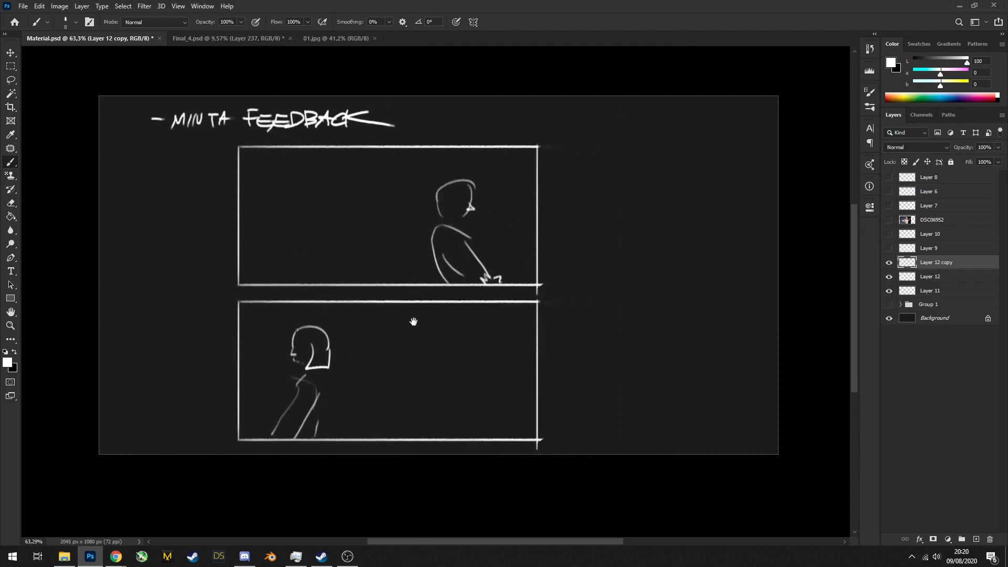
Compare the two frame sketch layers by toggling their visibility, and merge Layer 12 copy down into Layer 12
{"action": "left_click", "coordinate": [889, 262]}
{"action": "left_click", "coordinate": [888, 278]}
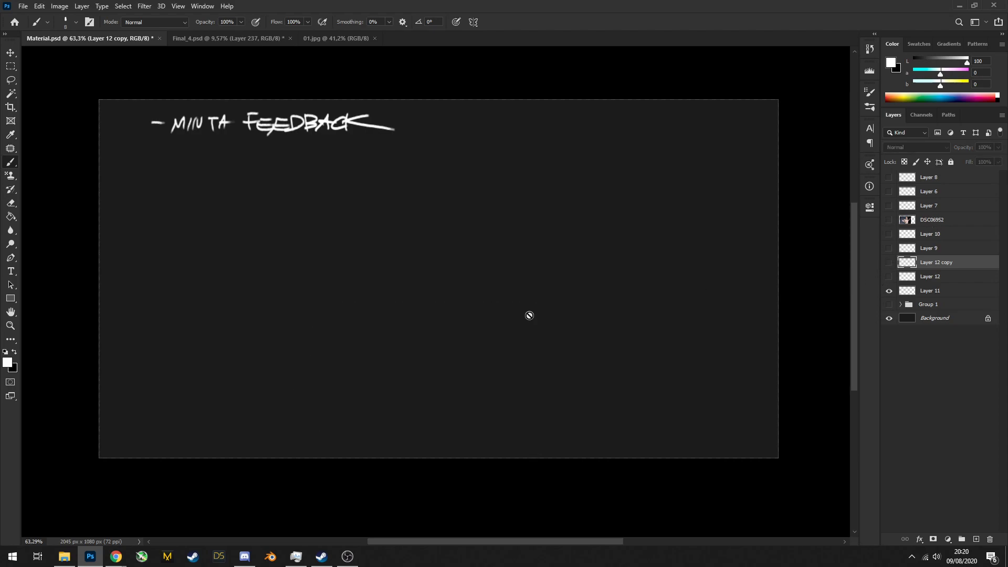
{"action": "left_click", "coordinate": [889, 262]}
{"action": "left_click", "coordinate": [888, 277]}
{"action": "left_click_drag", "start_coordinate": [389, 320], "coordinate": [468, 352]}
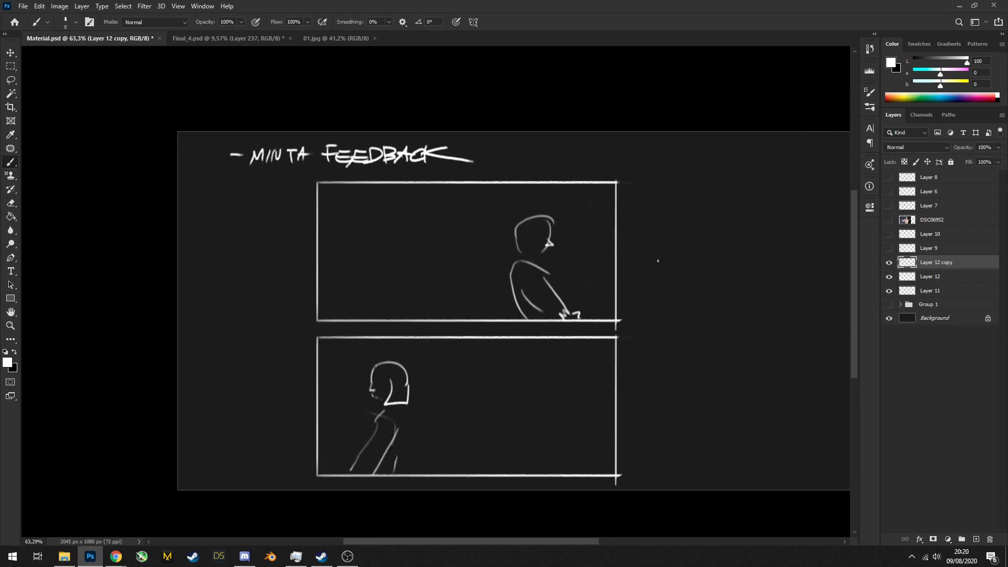
{"action": "key", "text": "ctrl+e"}
{"action": "scroll", "coordinate": [443, 269], "scroll_direction": "up", "scroll_amount": 1}
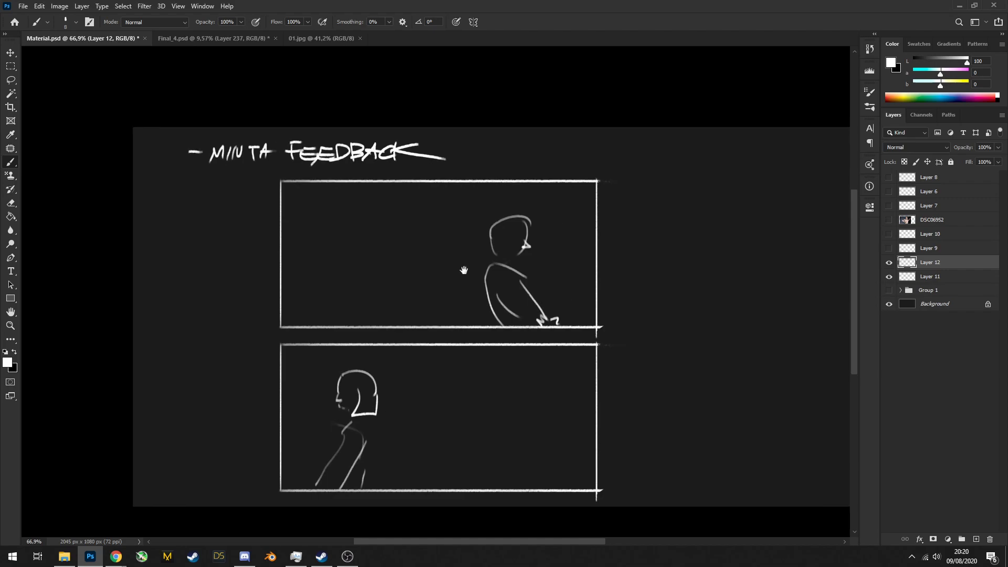
Erase the overshooting line end at the lower right corner of the upper frame
{"action": "key", "text": "e"}
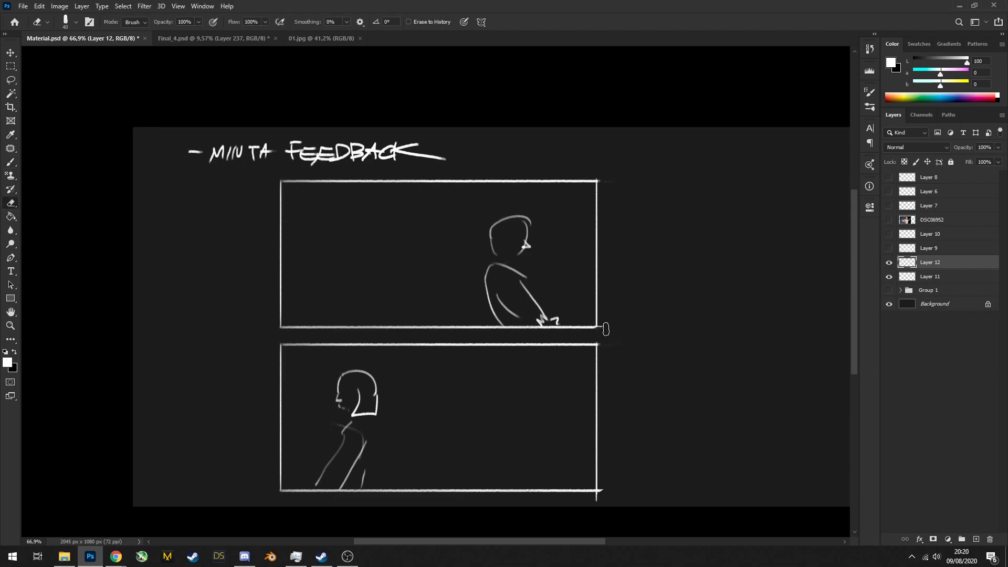
{"action": "scroll", "coordinate": [588, 299], "scroll_direction": "up", "scroll_amount": 1}
{"action": "key", "text": "b"}
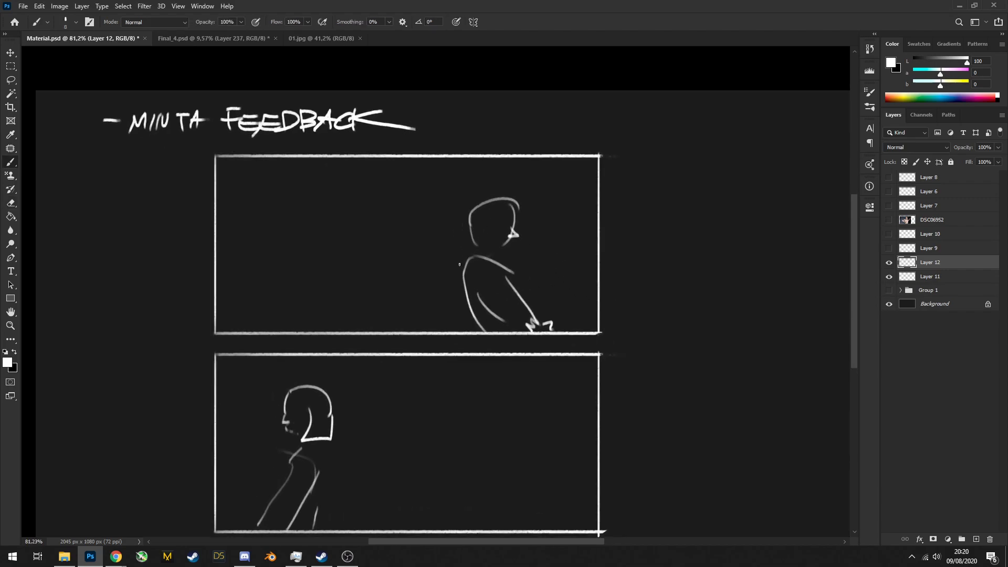
Select the figure in the upper frame and try mirroring it and shifting it toward the frame's left side
{"action": "key", "text": "l"}
{"action": "mouse_move", "coordinate": [457, 288]}
{"action": "left_mouse_down"}
{"action": "mouse_move", "coordinate": [480, 332]}
{"action": "mouse_move", "coordinate": [548, 329]}
{"action": "mouse_move", "coordinate": [433, 211]}
{"action": "mouse_move", "coordinate": [315, 262]}
{"action": "mouse_move", "coordinate": [361, 254]}
{"action": "mouse_move", "coordinate": [346, 252]}
{"action": "mouse_move", "coordinate": [346, 303]}
{"action": "mouse_move", "coordinate": [508, 303]}
{"action": "left_mouse_up"}
{"action": "key", "text": "v"}
{"action": "key", "text": "ctrl+d"}
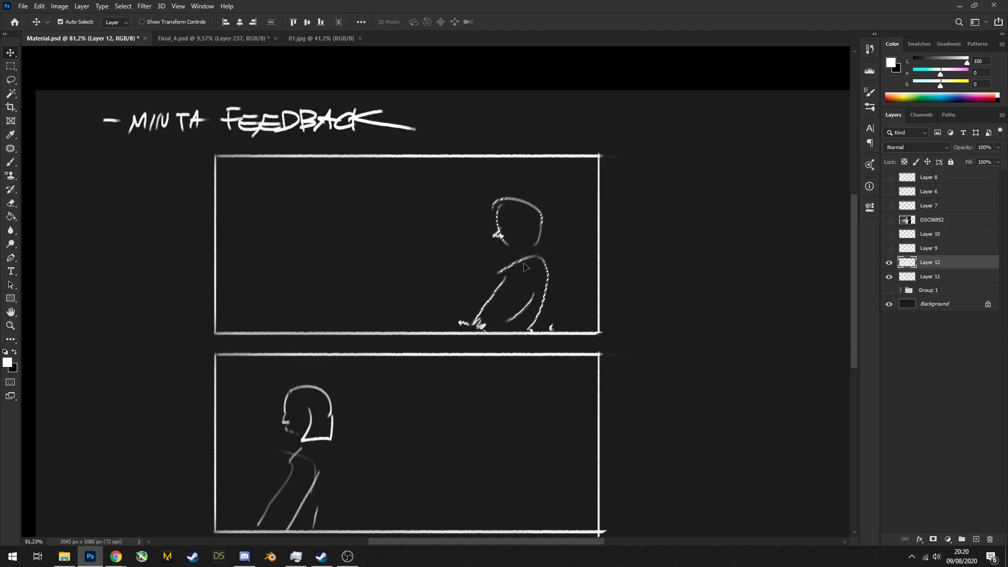
{"action": "key", "text": "ctrl+z"}
{"action": "key", "text": "ctrl+z"}
{"action": "key", "text": "ctrl+z"}
{"action": "key", "text": "ctrl+z"}
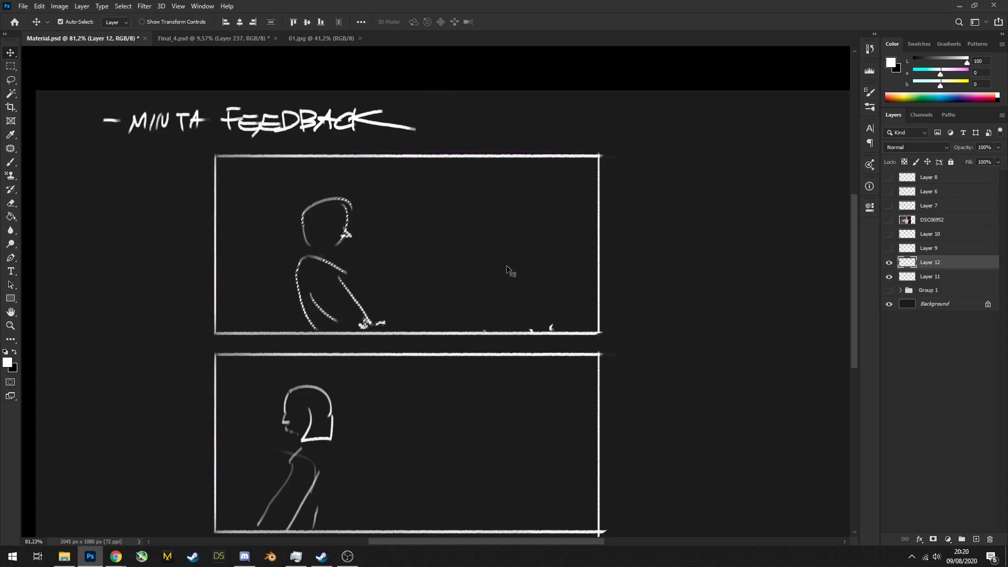
{"action": "key", "text": "ctrl+d"}
{"action": "left_click", "coordinate": [454, 295], "text": "ctrl"}
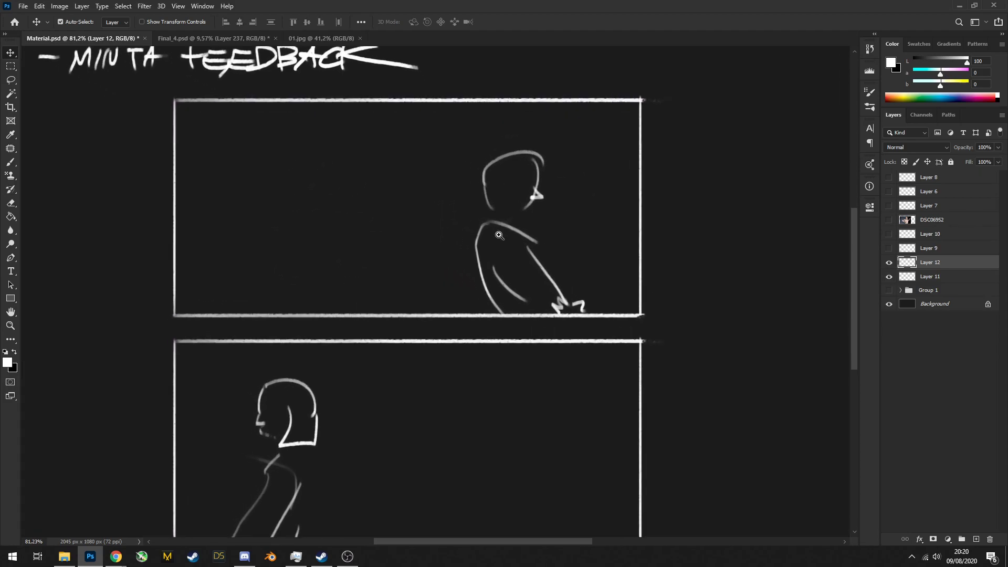
Try sketching freehand strokes around the figure and across the empty area of the lower frame
{"action": "key", "text": "b"}
{"action": "left_click_drag", "start_coordinate": [453, 294], "coordinate": [347, 300]}
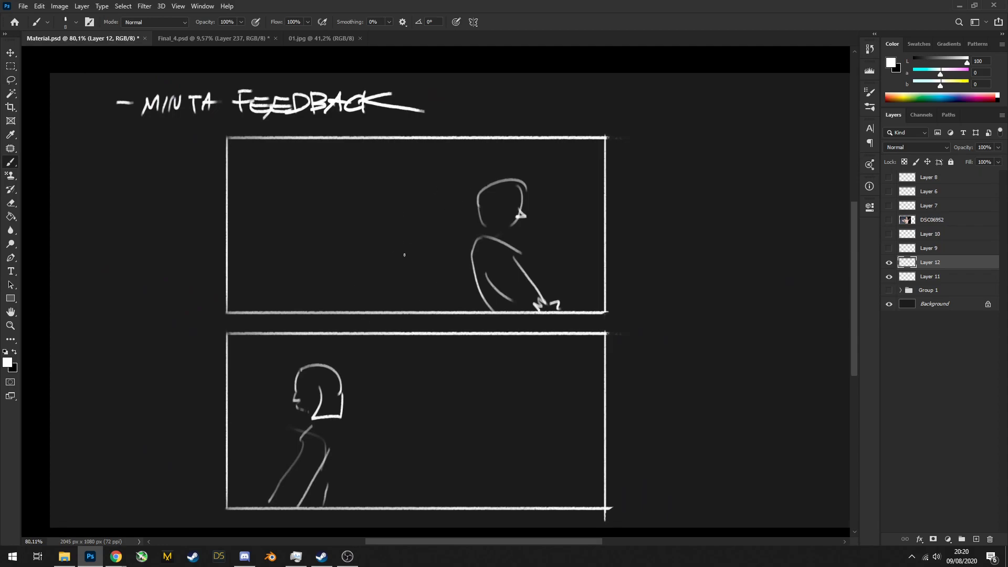
{"action": "mouse_move", "coordinate": [263, 457]}
{"action": "left_mouse_down"}
{"action": "mouse_move", "coordinate": [370, 360]}
{"action": "mouse_move", "coordinate": [399, 378]}
{"action": "left_mouse_up"}
{"action": "key", "text": "ctrl+z"}
{"action": "left_click_drag", "start_coordinate": [347, 401], "coordinate": [484, 386]}
{"action": "key", "text": "ctrl+z"}
{"action": "left_click_drag", "start_coordinate": [386, 384], "coordinate": [492, 384]}
{"action": "key", "text": "ctrl+z"}
Draw several roughly horizontal lines from the upper figure's face to the frame's right edge
{"action": "left_click_drag", "start_coordinate": [432, 331], "coordinate": [419, 318]}
{"action": "left_click_drag", "start_coordinate": [447, 318], "coordinate": [422, 315]}
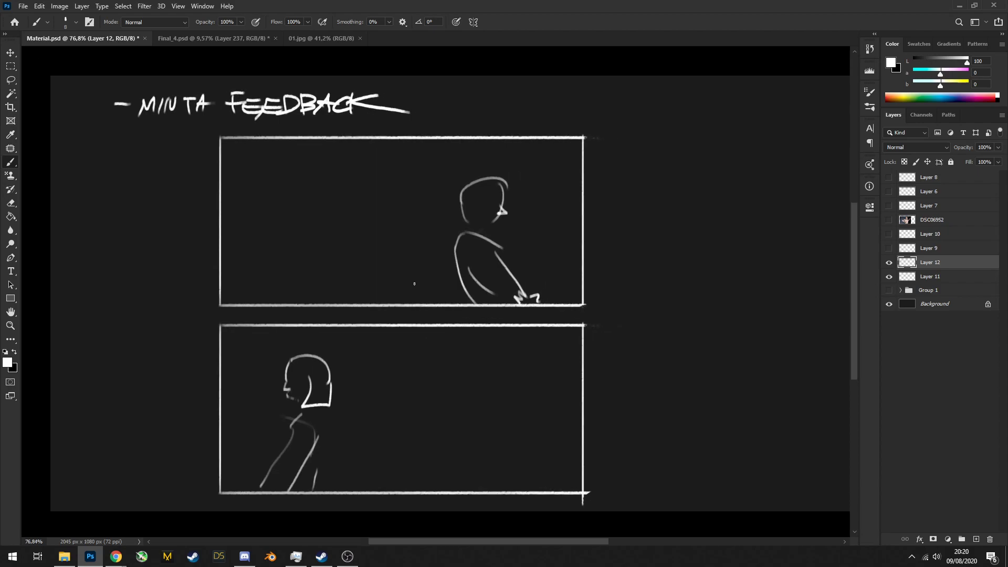
{"action": "left_click_drag", "start_coordinate": [507, 201], "coordinate": [581, 204]}
{"action": "left_click_drag", "start_coordinate": [509, 209], "coordinate": [585, 209]}
{"action": "mouse_move", "coordinate": [507, 215]}
{"action": "left_mouse_down"}
{"action": "mouse_move", "coordinate": [581, 214]}
{"action": "mouse_move", "coordinate": [575, 219]}
{"action": "left_mouse_up"}
{"action": "mouse_move", "coordinate": [517, 230]}
{"action": "left_mouse_down"}
{"action": "mouse_move", "coordinate": [575, 228]}
{"action": "mouse_move", "coordinate": [582, 246]}
{"action": "left_mouse_up"}
Draw several roughly horizontal lines between the lower frame's left edge and the figure's face
{"action": "left_click_drag", "start_coordinate": [221, 377], "coordinate": [284, 375]}
{"action": "mouse_move", "coordinate": [222, 391]}
{"action": "left_mouse_down"}
{"action": "mouse_move", "coordinate": [283, 383]}
{"action": "mouse_move", "coordinate": [267, 400]}
{"action": "left_mouse_up"}
{"action": "left_click_drag", "start_coordinate": [225, 412], "coordinate": [273, 409]}
{"action": "left_click_drag", "start_coordinate": [225, 424], "coordinate": [283, 417]}
{"action": "left_click_drag", "start_coordinate": [281, 373], "coordinate": [238, 464]}
{"action": "key", "text": "ctrl+z"}
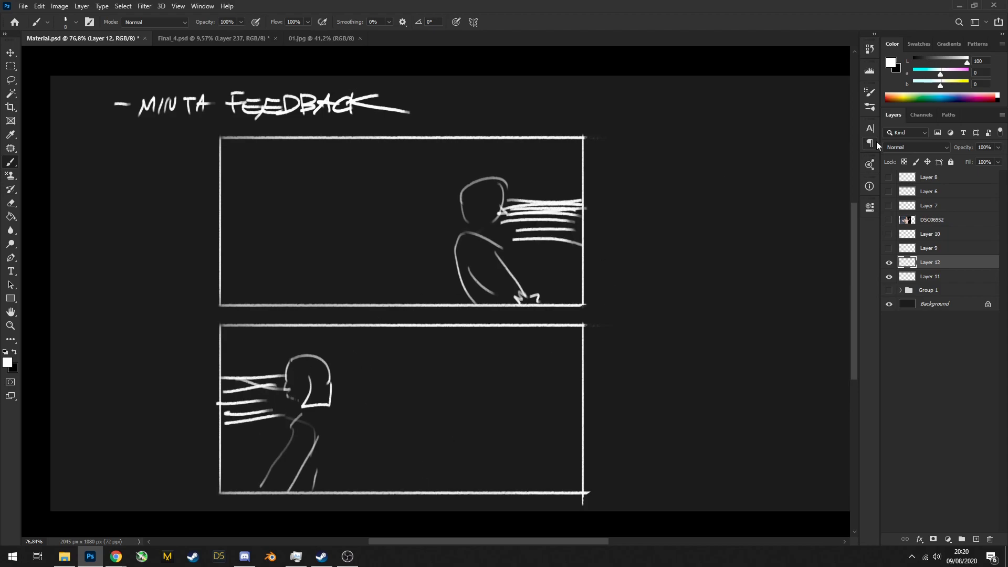
Hide the frame sketch layer, Layer 12, and add a new empty layer above it
{"action": "left_click", "coordinate": [889, 262]}
{"action": "left_click_drag", "start_coordinate": [324, 287], "coordinate": [490, 317]}
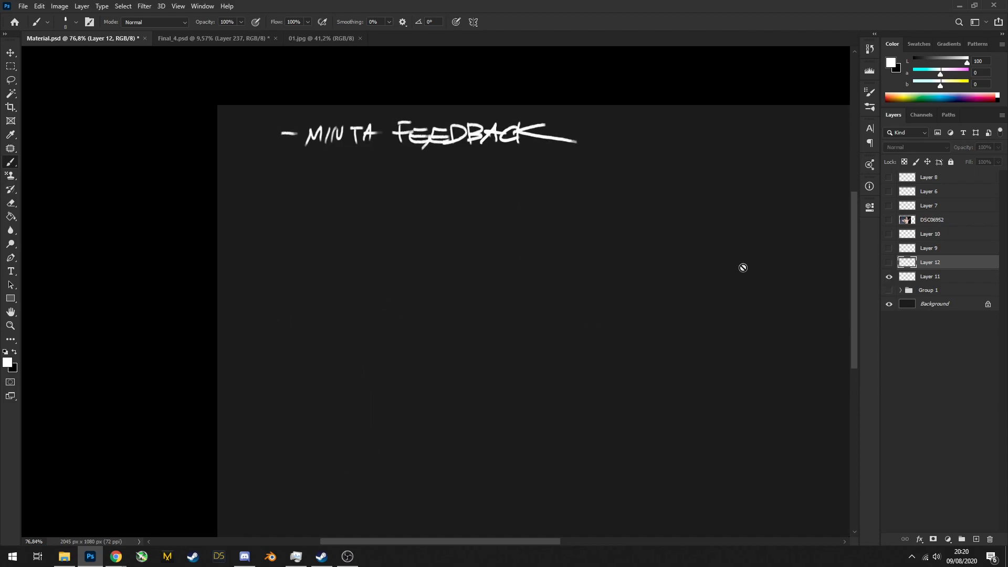
{"action": "left_click", "coordinate": [975, 539]}
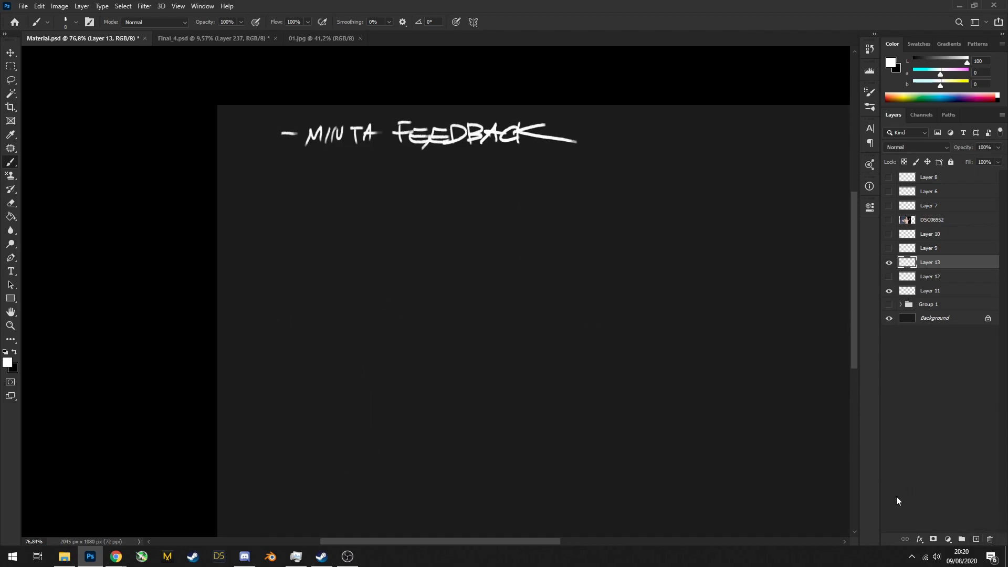
{"action": "left_click_drag", "start_coordinate": [694, 477], "coordinate": [549, 463]}
{"action": "scroll", "coordinate": [671, 464], "scroll_direction": "down", "scroll_amount": 2}
{"action": "scroll", "coordinate": [671, 464], "scroll_direction": "up", "scroll_amount": 2}
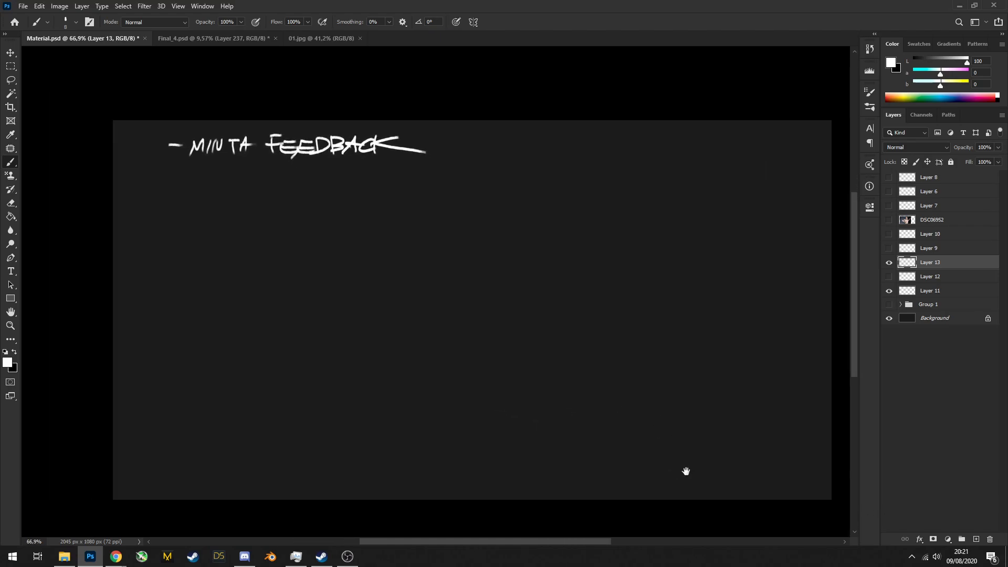
{"action": "scroll", "coordinate": [671, 478], "scroll_direction": "up", "scroll_amount": 3}
{"action": "scroll", "coordinate": [677, 480], "scroll_direction": "down", "scroll_amount": 5}
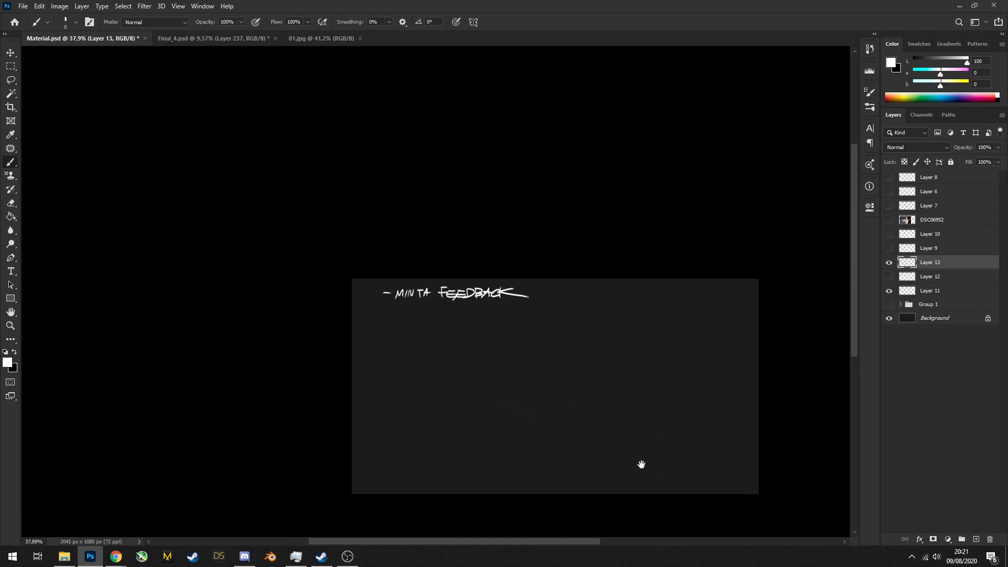
{"action": "scroll", "coordinate": [646, 455], "scroll_direction": "up", "scroll_amount": 2}
{"action": "left_click_drag", "start_coordinate": [578, 401], "coordinate": [490, 367]}
{"action": "scroll", "coordinate": [453, 326], "scroll_direction": "up", "scroll_amount": 1}
{"action": "mouse_move", "coordinate": [452, 317]}
{"action": "left_mouse_down"}
{"action": "mouse_move", "coordinate": [518, 285]}
{"action": "mouse_move", "coordinate": [461, 315]}
{"action": "left_mouse_up"}
{"action": "scroll", "coordinate": [512, 298], "scroll_direction": "up", "scroll_amount": 2}
{"action": "scroll", "coordinate": [467, 305], "scroll_direction": "up", "scroll_amount": 2}
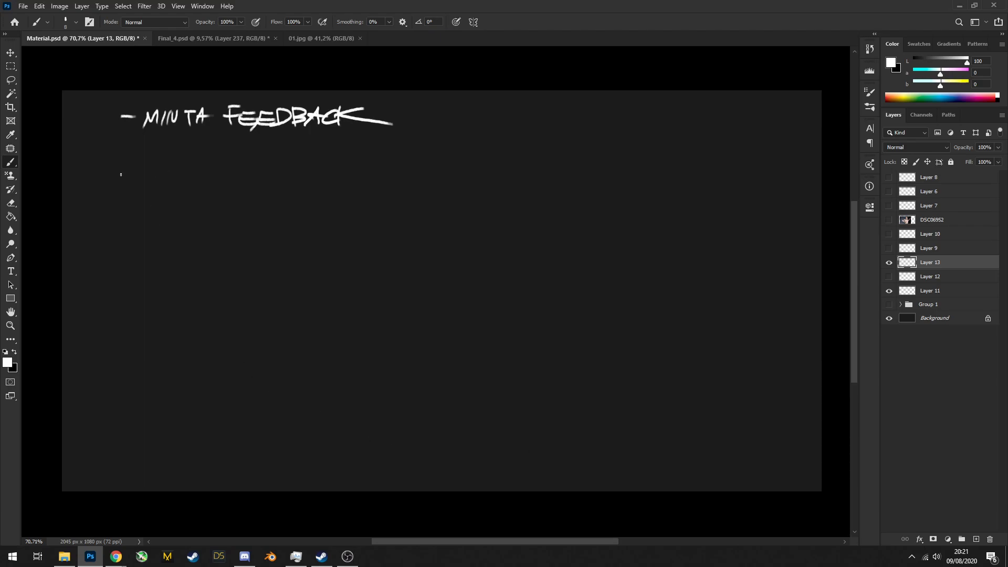
Handwrite the bullet note "- SELF-DIAGNOSING YOUR ART" in white below the first line
{"action": "left_click_drag", "start_coordinate": [149, 162], "coordinate": [165, 164]}
{"action": "mouse_move", "coordinate": [156, 164]}
{"action": "left_mouse_down"}
{"action": "mouse_move", "coordinate": [157, 183]}
{"action": "mouse_move", "coordinate": [166, 185]}
{"action": "left_mouse_up"}
{"action": "left_click_drag", "start_coordinate": [160, 178], "coordinate": [182, 170]}
{"action": "key", "text": "ctrl+z"}
{"action": "key", "text": "ctrl+z"}
{"action": "key", "text": "ctrl+z"}
{"action": "key", "text": "ctrl+z"}
{"action": "mouse_move", "coordinate": [185, 168]}
{"action": "left_mouse_down"}
{"action": "mouse_move", "coordinate": [200, 175]}
{"action": "mouse_move", "coordinate": [185, 179]}
{"action": "mouse_move", "coordinate": [197, 177]}
{"action": "left_mouse_up"}
{"action": "key", "text": "ctrl+z"}
{"action": "mouse_move", "coordinate": [199, 163]}
{"action": "left_mouse_down"}
{"action": "mouse_move", "coordinate": [199, 185]}
{"action": "mouse_move", "coordinate": [215, 164]}
{"action": "left_mouse_up"}
{"action": "left_click_drag", "start_coordinate": [194, 172], "coordinate": [268, 175]}
{"action": "key", "text": "ctrl+z"}
{"action": "key", "text": "ctrl+z"}
{"action": "mouse_move", "coordinate": [274, 152]}
{"action": "left_mouse_down"}
{"action": "mouse_move", "coordinate": [278, 175]}
{"action": "mouse_move", "coordinate": [290, 161]}
{"action": "mouse_move", "coordinate": [280, 179]}
{"action": "mouse_move", "coordinate": [283, 167]}
{"action": "mouse_move", "coordinate": [317, 162]}
{"action": "left_mouse_up"}
{"action": "key", "text": "ctrl+z"}
{"action": "left_click_drag", "start_coordinate": [332, 160], "coordinate": [324, 175]}
{"action": "mouse_move", "coordinate": [345, 158]}
{"action": "left_mouse_down"}
{"action": "mouse_move", "coordinate": [344, 174]}
{"action": "mouse_move", "coordinate": [364, 160]}
{"action": "mouse_move", "coordinate": [407, 170]}
{"action": "left_mouse_up"}
{"action": "mouse_move", "coordinate": [414, 160]}
{"action": "left_mouse_down"}
{"action": "mouse_move", "coordinate": [402, 180]}
{"action": "mouse_move", "coordinate": [415, 162]}
{"action": "mouse_move", "coordinate": [431, 167]}
{"action": "left_mouse_up"}
{"action": "mouse_move", "coordinate": [438, 159]}
{"action": "left_mouse_down"}
{"action": "mouse_move", "coordinate": [440, 173]}
{"action": "mouse_move", "coordinate": [486, 151]}
{"action": "mouse_move", "coordinate": [496, 163]}
{"action": "left_mouse_up"}
{"action": "mouse_move", "coordinate": [494, 149]}
{"action": "left_mouse_down"}
{"action": "mouse_move", "coordinate": [494, 172]}
{"action": "mouse_move", "coordinate": [513, 154]}
{"action": "left_mouse_up"}
{"action": "left_click_drag", "start_coordinate": [493, 164], "coordinate": [494, 175]}
{"action": "mouse_move", "coordinate": [503, 163]}
{"action": "left_mouse_down"}
{"action": "mouse_move", "coordinate": [547, 149]}
{"action": "mouse_move", "coordinate": [528, 178]}
{"action": "left_mouse_up"}
Underline the "SELF-DIAGNOSING YOUR ART" note with one straight white line
{"action": "scroll", "coordinate": [462, 218], "scroll_direction": "up", "scroll_amount": 1}
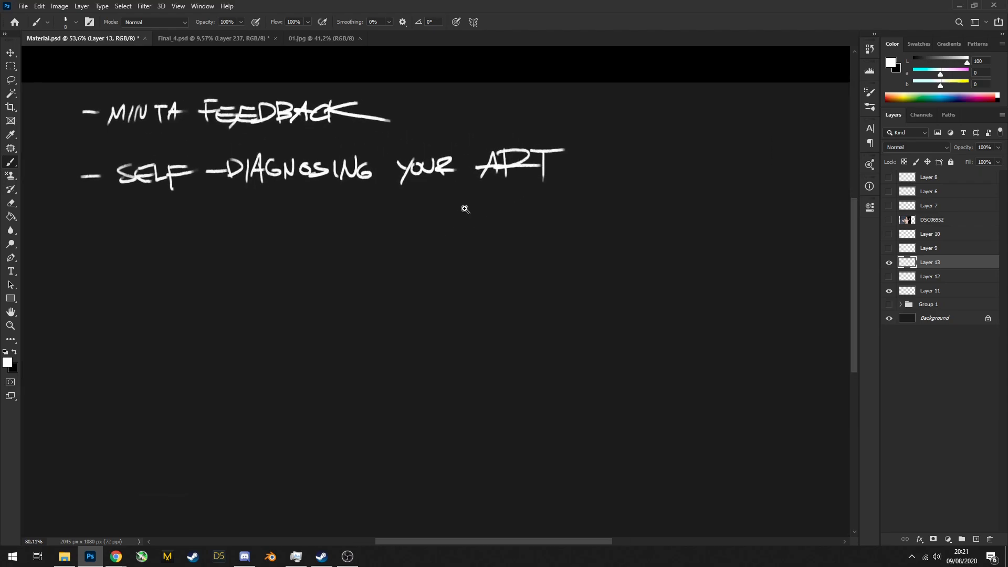
{"action": "scroll", "coordinate": [414, 199], "scroll_direction": "down", "scroll_amount": 2}
{"action": "left_click_drag", "start_coordinate": [224, 201], "coordinate": [584, 200]}
{"action": "key", "text": "ctrl+z"}
{"action": "left_click_drag", "start_coordinate": [231, 194], "coordinate": [514, 193]}
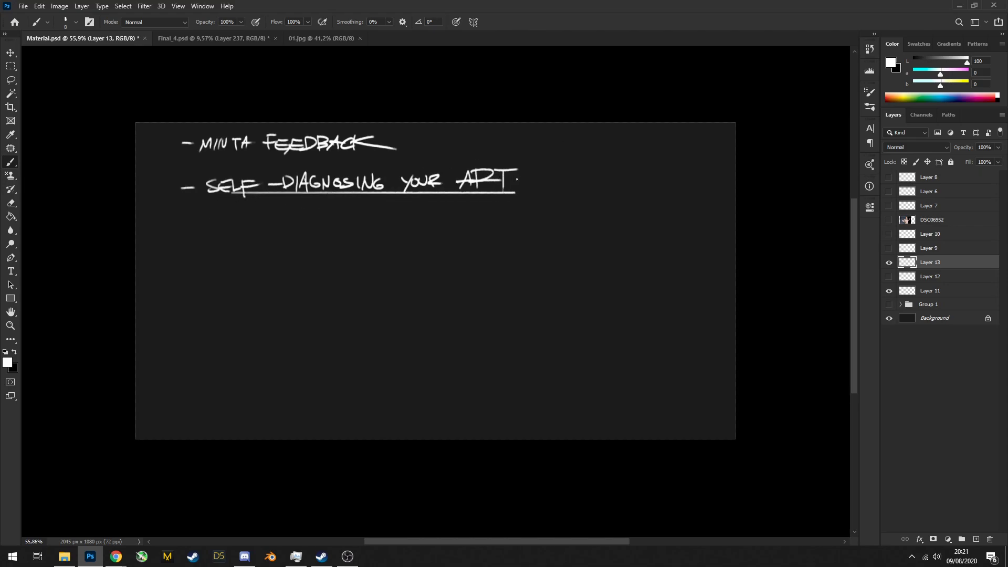
{"action": "key", "text": "ctrl+z"}
{"action": "mouse_move", "coordinate": [251, 193]}
{"action": "left_mouse_down"}
{"action": "mouse_move", "coordinate": [451, 181]}
{"action": "mouse_move", "coordinate": [513, 193]}
{"action": "left_mouse_up"}
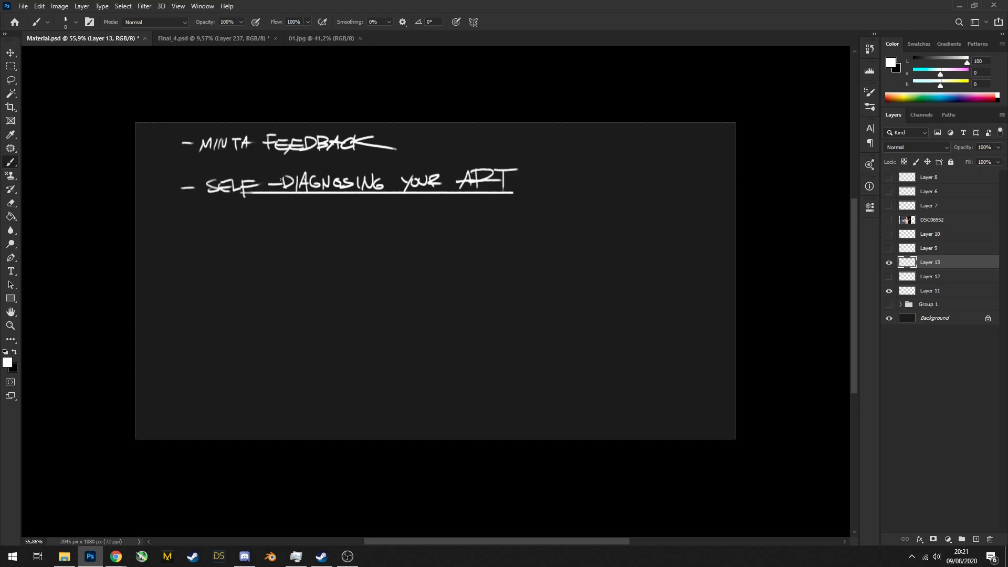
Handwrite "AS GOOD AS YOUR UNDERSTANDING" beneath the underlined note
{"action": "scroll", "coordinate": [281, 180], "scroll_direction": "up", "scroll_amount": 3}
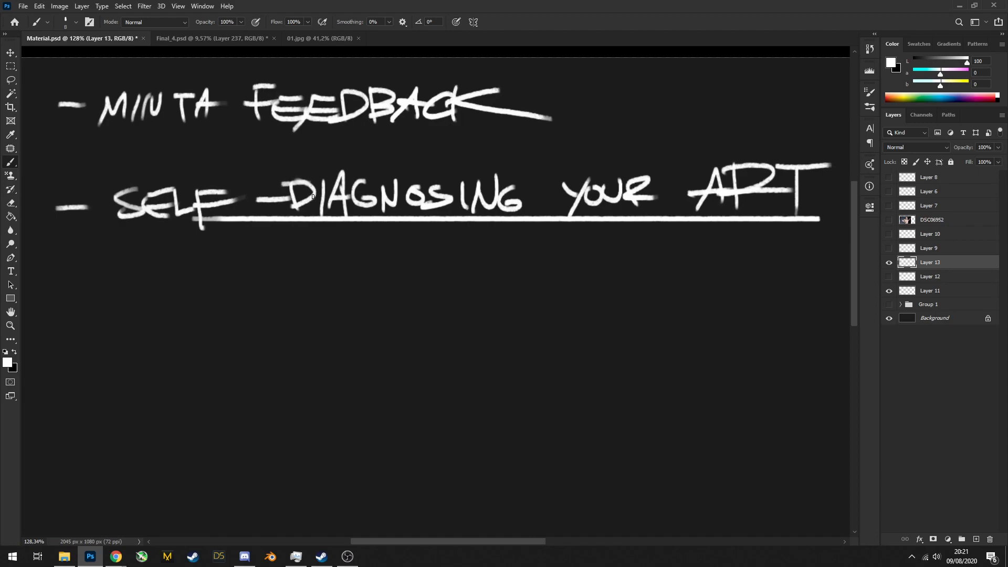
{"action": "scroll", "coordinate": [313, 196], "scroll_direction": "down", "scroll_amount": 2}
{"action": "scroll", "coordinate": [333, 219], "scroll_direction": "down", "scroll_amount": 2}
{"action": "left_click_drag", "start_coordinate": [294, 231], "coordinate": [341, 225]}
{"action": "left_click_drag", "start_coordinate": [357, 218], "coordinate": [374, 231]}
{"action": "mouse_move", "coordinate": [375, 215]}
{"action": "left_mouse_down"}
{"action": "mouse_move", "coordinate": [374, 229]}
{"action": "mouse_move", "coordinate": [404, 229]}
{"action": "left_mouse_up"}
{"action": "left_click_drag", "start_coordinate": [391, 225], "coordinate": [433, 225]}
{"action": "mouse_move", "coordinate": [440, 218]}
{"action": "left_mouse_down"}
{"action": "mouse_move", "coordinate": [431, 231]}
{"action": "mouse_move", "coordinate": [444, 220]}
{"action": "mouse_move", "coordinate": [469, 227]}
{"action": "left_mouse_up"}
{"action": "mouse_move", "coordinate": [475, 217]}
{"action": "left_mouse_down"}
{"action": "mouse_move", "coordinate": [495, 216]}
{"action": "mouse_move", "coordinate": [501, 229]}
{"action": "left_mouse_up"}
{"action": "mouse_move", "coordinate": [502, 216]}
{"action": "left_mouse_down"}
{"action": "mouse_move", "coordinate": [514, 229]}
{"action": "mouse_move", "coordinate": [569, 215]}
{"action": "left_mouse_up"}
{"action": "left_click_drag", "start_coordinate": [562, 216], "coordinate": [561, 227]}
{"action": "left_click_drag", "start_coordinate": [567, 227], "coordinate": [601, 217]}
{"action": "mouse_move", "coordinate": [603, 214]}
{"action": "left_mouse_down"}
{"action": "mouse_move", "coordinate": [604, 227]}
{"action": "mouse_move", "coordinate": [622, 211]}
{"action": "mouse_move", "coordinate": [632, 227]}
{"action": "left_mouse_up"}
Handwrite "HARUS JUJUR" on the line below "AS GOOD AS YOUR UNDERSTANDING"
{"action": "mouse_move", "coordinate": [401, 226]}
{"action": "left_mouse_down"}
{"action": "mouse_move", "coordinate": [354, 232]}
{"action": "mouse_move", "coordinate": [321, 258]}
{"action": "left_mouse_up"}
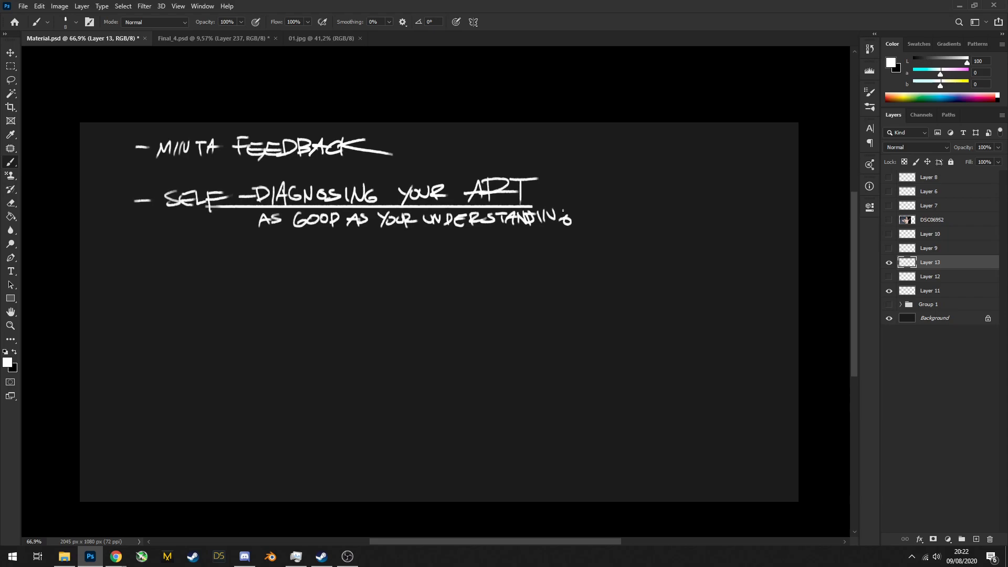
{"action": "mouse_move", "coordinate": [280, 237]}
{"action": "left_mouse_down"}
{"action": "mouse_move", "coordinate": [271, 259]}
{"action": "mouse_move", "coordinate": [279, 247]}
{"action": "left_mouse_up"}
{"action": "key", "text": "ctrl+z"}
{"action": "key", "text": "ctrl+z"}
{"action": "left_click_drag", "start_coordinate": [279, 241], "coordinate": [287, 240]}
{"action": "mouse_move", "coordinate": [287, 234]}
{"action": "left_mouse_down"}
{"action": "mouse_move", "coordinate": [287, 246]}
{"action": "mouse_move", "coordinate": [299, 247]}
{"action": "left_mouse_up"}
{"action": "mouse_move", "coordinate": [292, 242]}
{"action": "left_mouse_down"}
{"action": "mouse_move", "coordinate": [314, 247]}
{"action": "mouse_move", "coordinate": [324, 235]}
{"action": "left_mouse_up"}
{"action": "mouse_move", "coordinate": [329, 234]}
{"action": "left_mouse_down"}
{"action": "mouse_move", "coordinate": [322, 245]}
{"action": "mouse_move", "coordinate": [376, 234]}
{"action": "mouse_move", "coordinate": [377, 247]}
{"action": "mouse_move", "coordinate": [397, 234]}
{"action": "left_mouse_up"}
{"action": "mouse_move", "coordinate": [400, 235]}
{"action": "left_mouse_down"}
{"action": "mouse_move", "coordinate": [400, 247]}
{"action": "mouse_move", "coordinate": [415, 245]}
{"action": "mouse_move", "coordinate": [391, 241]}
{"action": "left_mouse_up"}
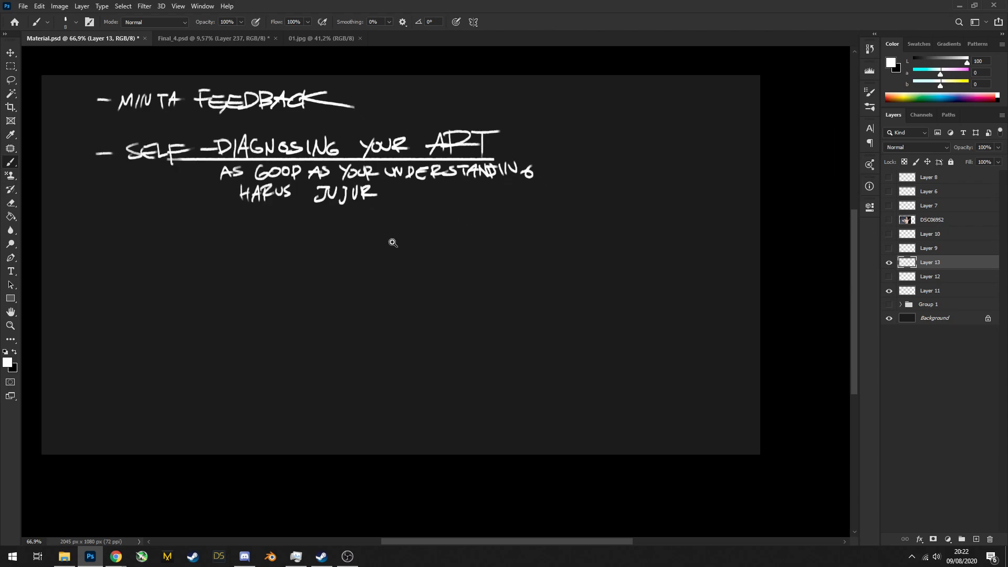
Place the "Improvement in Painting" chart image, scale it, and position it in the canvas's lower right area
{"action": "scroll", "coordinate": [391, 241], "scroll_direction": "down", "scroll_amount": 1}
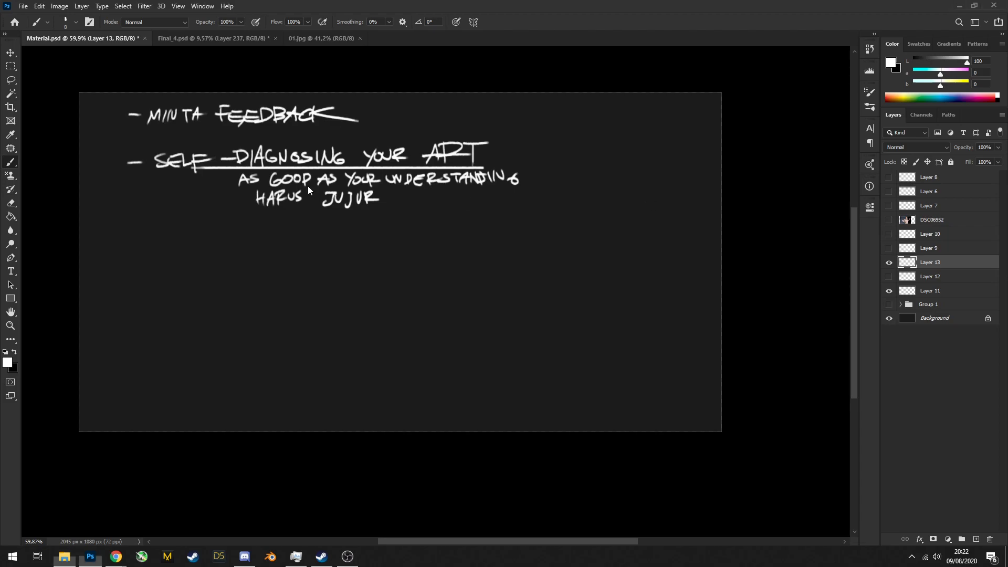
{"action": "key", "text": "Return"}
{"action": "key", "text": "ctrl+t"}
{"action": "left_click_drag", "start_coordinate": [495, 321], "coordinate": [535, 346]}
{"action": "mouse_move", "coordinate": [515, 307]}
{"action": "left_mouse_down"}
{"action": "mouse_move", "coordinate": [533, 327]}
{"action": "mouse_move", "coordinate": [640, 361]}
{"action": "left_mouse_up"}
{"action": "key", "text": "Return"}
{"action": "key", "text": "b"}
{"action": "scroll", "coordinate": [640, 341], "scroll_direction": "up", "scroll_amount": 5}
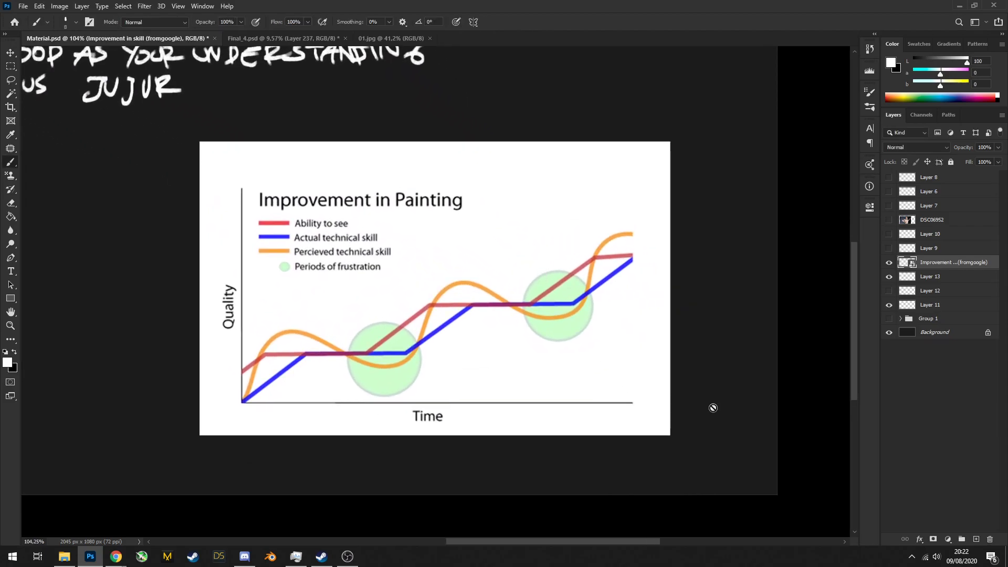
Add a new layer and circle the "Ability to see" legend swatch with red sampled from it
{"action": "left_click", "coordinate": [976, 539]}
{"action": "left_click", "coordinate": [284, 223], "text": "alt"}
{"action": "left_click_drag", "start_coordinate": [263, 214], "coordinate": [262, 221]}
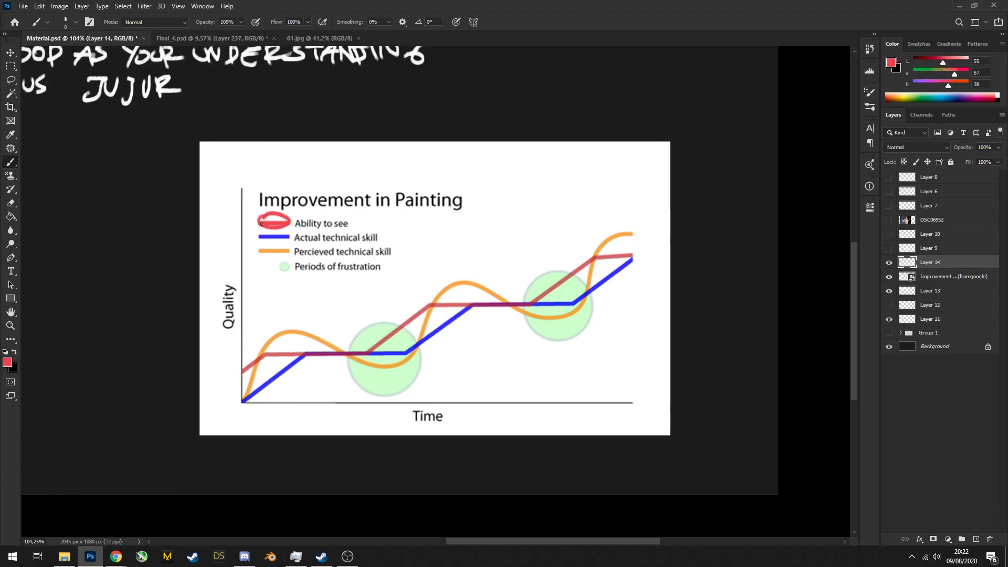
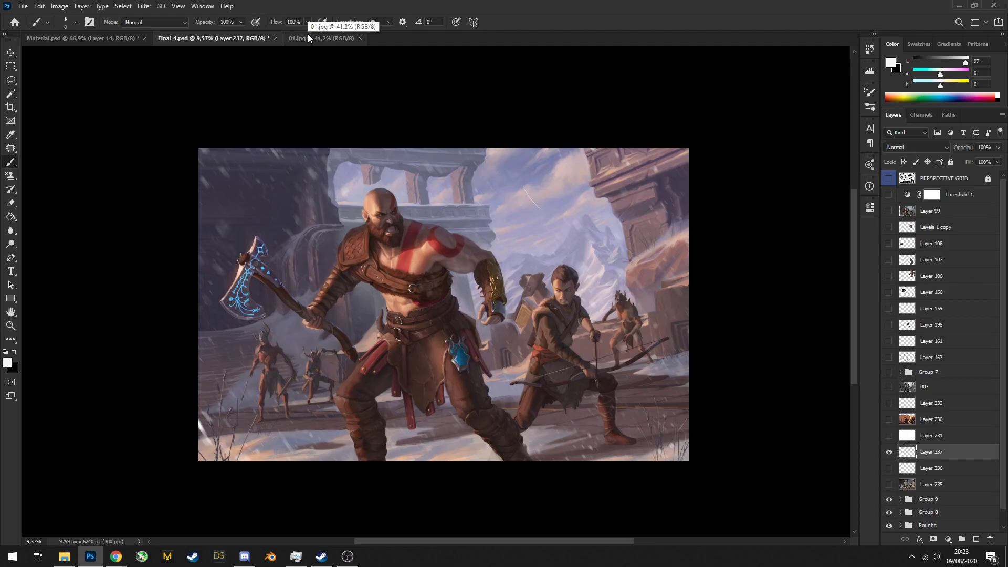
Add a new empty layer above Layer 237 in the Final_4.psd painting
{"action": "mouse_move", "coordinate": [526, 192]}
{"action": "left_mouse_down"}
{"action": "mouse_move", "coordinate": [595, 221]}
{"action": "mouse_move", "coordinate": [523, 207]}
{"action": "mouse_move", "coordinate": [503, 156]}
{"action": "left_mouse_up"}
{"action": "key", "text": "v"}
{"action": "key", "text": "e"}
{"action": "mouse_move", "coordinate": [556, 244]}
{"action": "left_mouse_down"}
{"action": "mouse_move", "coordinate": [633, 300]}
{"action": "mouse_move", "coordinate": [555, 249]}
{"action": "left_mouse_up"}
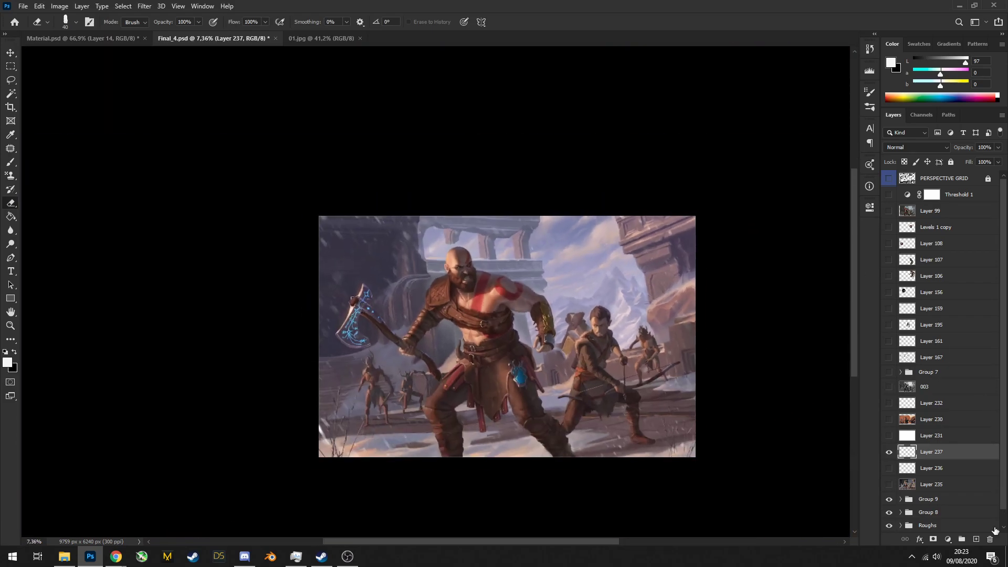
{"action": "left_click", "coordinate": [975, 539]}
{"action": "left_click_drag", "start_coordinate": [777, 497], "coordinate": [718, 455]}
{"action": "left_click_drag", "start_coordinate": [420, 321], "coordinate": [439, 323]}
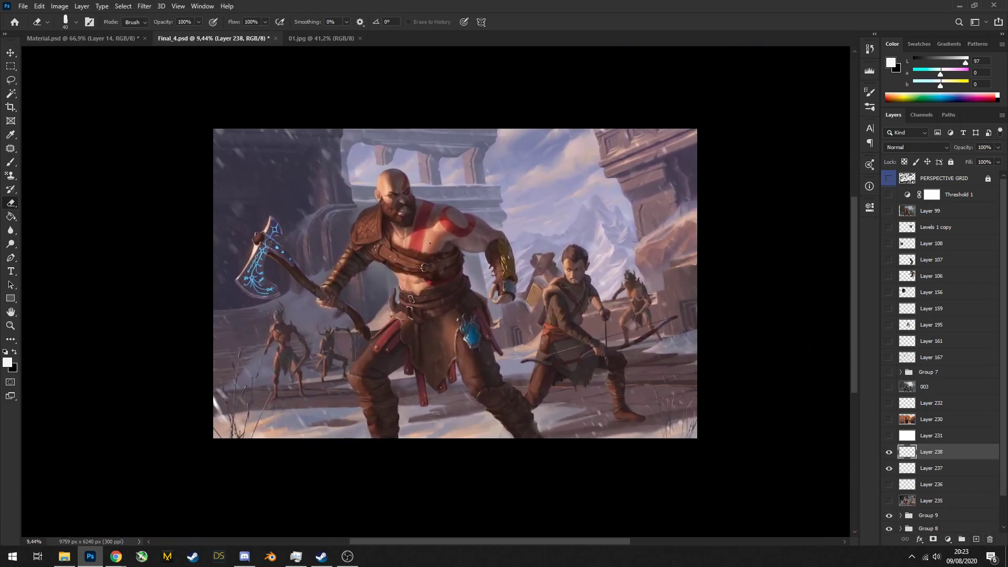
{"action": "left_click_drag", "start_coordinate": [437, 245], "coordinate": [438, 267]}
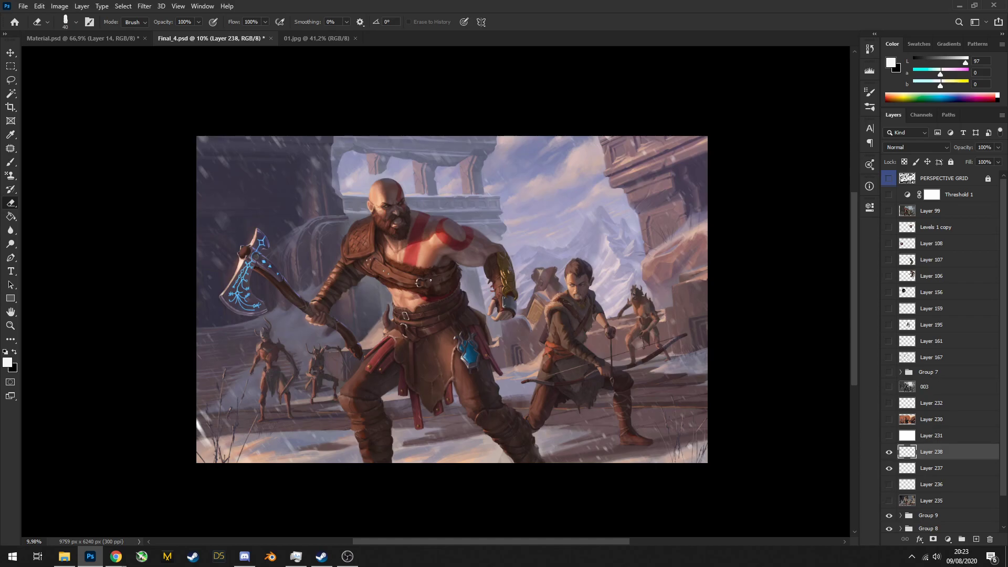
Set up the Brush tool with a white foreground color and a much larger tip
{"action": "key", "text": "x"}
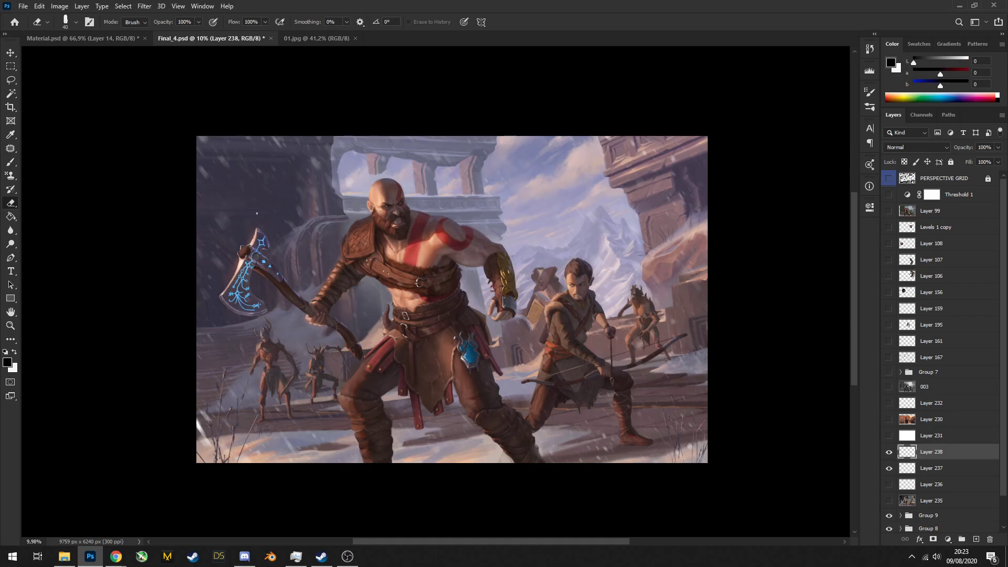
{"action": "key", "text": "x"}
{"action": "key", "text": "x"}
{"action": "key", "text": "x"}
{"action": "key", "text": "x"}
{"action": "key", "text": "x"}
{"action": "key", "text": "b"}
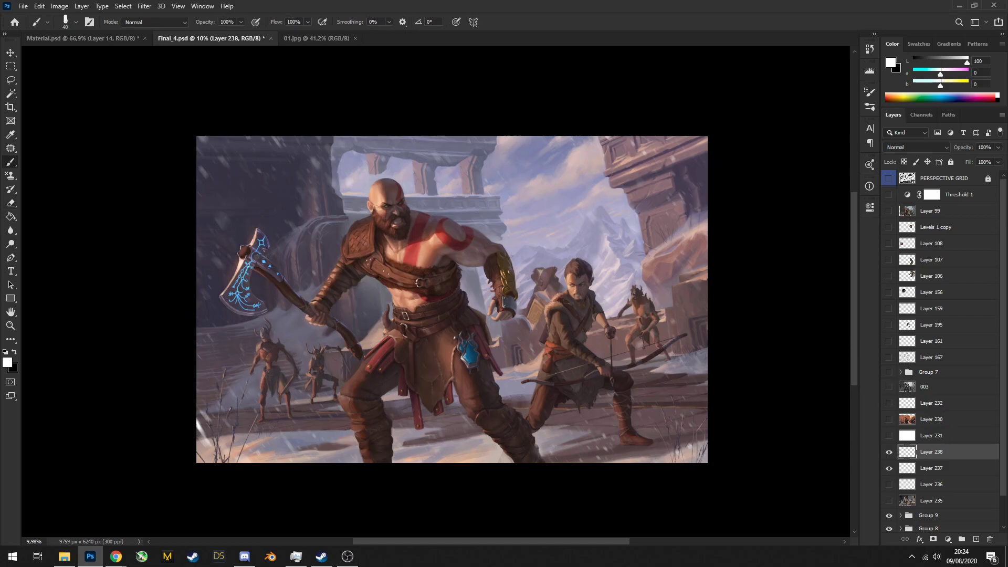
{"action": "key", "text": "bracketright"}
{"action": "key", "text": "bracketright"}
{"action": "key", "text": "bracketright"}
{"action": "key", "text": "bracketright"}
{"action": "key", "text": "bracketright"}
{"action": "key", "text": "bracketright"}
{"action": "key", "text": "bracketright"}
{"action": "key", "text": "bracketright"}
{"action": "key", "text": "bracketright"}
{"action": "key", "text": "bracketright"}
{"action": "key", "text": "bracketright"}
{"action": "key", "text": "bracketright"}
Try marking the area around the axe on the painting's left side with freehand brush strokes
{"action": "mouse_move", "coordinate": [238, 230]}
{"action": "left_mouse_down"}
{"action": "mouse_move", "coordinate": [280, 321]}
{"action": "mouse_move", "coordinate": [237, 229]}
{"action": "mouse_move", "coordinate": [292, 237]}
{"action": "mouse_move", "coordinate": [242, 212]}
{"action": "left_mouse_up"}
{"action": "key", "text": "ctrl+z"}
{"action": "key", "text": "ctrl+z"}
{"action": "left_click_drag", "start_coordinate": [300, 132], "coordinate": [307, 555]}
{"action": "key", "text": "ctrl+z"}
{"action": "left_click_drag", "start_coordinate": [297, 131], "coordinate": [317, 479]}
{"action": "key", "text": "ctrl+z"}
{"action": "mouse_move", "coordinate": [256, 249]}
{"action": "left_mouse_down"}
{"action": "mouse_move", "coordinate": [290, 352]}
{"action": "mouse_move", "coordinate": [213, 373]}
{"action": "left_mouse_up"}
{"action": "key", "text": "ctrl+z"}
{"action": "left_click_drag", "start_coordinate": [282, 206], "coordinate": [233, 301]}
{"action": "key", "text": "ctrl+z"}
Try extending the canvas beyond the painting's left edge with the Crop tool, to about 10483 px wide
{"action": "key", "text": "c"}
{"action": "left_click_drag", "start_coordinate": [195, 314], "coordinate": [168, 315]}
{"action": "mouse_move", "coordinate": [295, 307]}
{"action": "left_mouse_down"}
{"action": "mouse_move", "coordinate": [276, 307]}
{"action": "mouse_move", "coordinate": [294, 308]}
{"action": "left_mouse_up"}
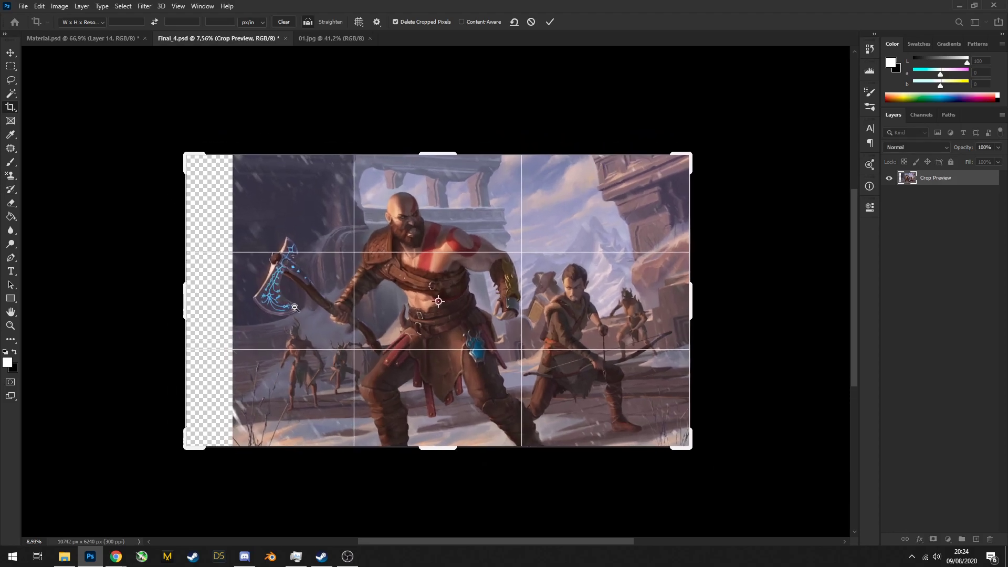
{"action": "left_click_drag", "start_coordinate": [183, 292], "coordinate": [195, 298]}
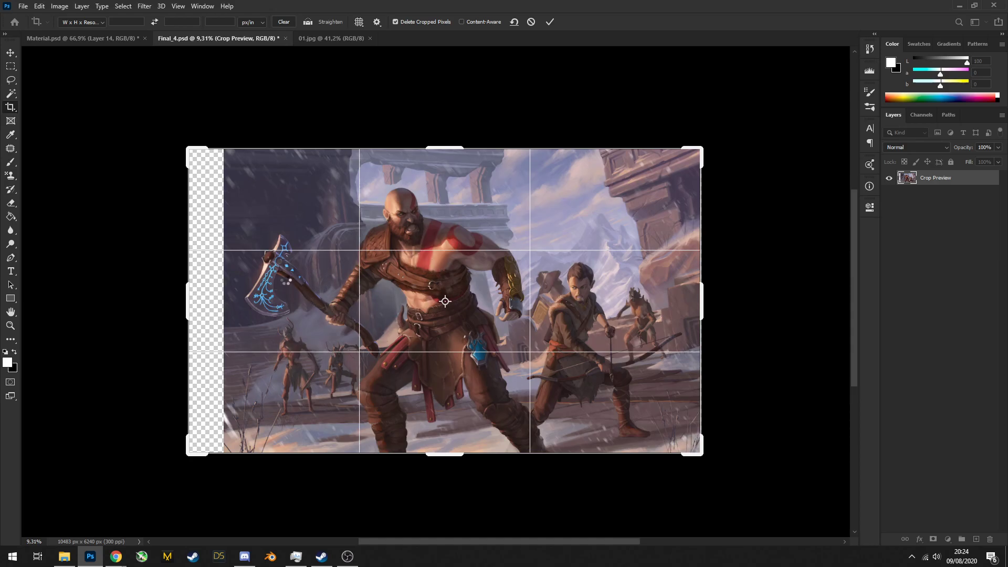
{"action": "key", "text": "Return"}
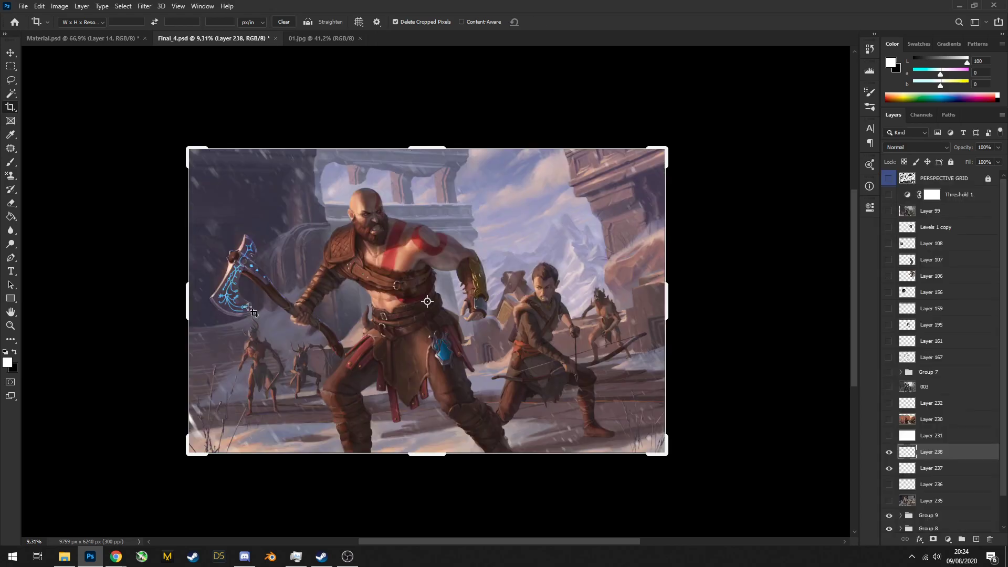
Return to the Brush tool and add a new empty layer above Layer 238 in the Final_4.psd painting
{"action": "left_click_drag", "start_coordinate": [432, 269], "coordinate": [452, 283], "text": "ctrl"}
{"action": "key", "text": "b"}
{"action": "mouse_move", "coordinate": [379, 294]}
{"action": "left_mouse_down"}
{"action": "mouse_move", "coordinate": [367, 274]}
{"action": "mouse_move", "coordinate": [376, 203]}
{"action": "mouse_move", "coordinate": [399, 206]}
{"action": "mouse_move", "coordinate": [392, 231]}
{"action": "left_mouse_up"}
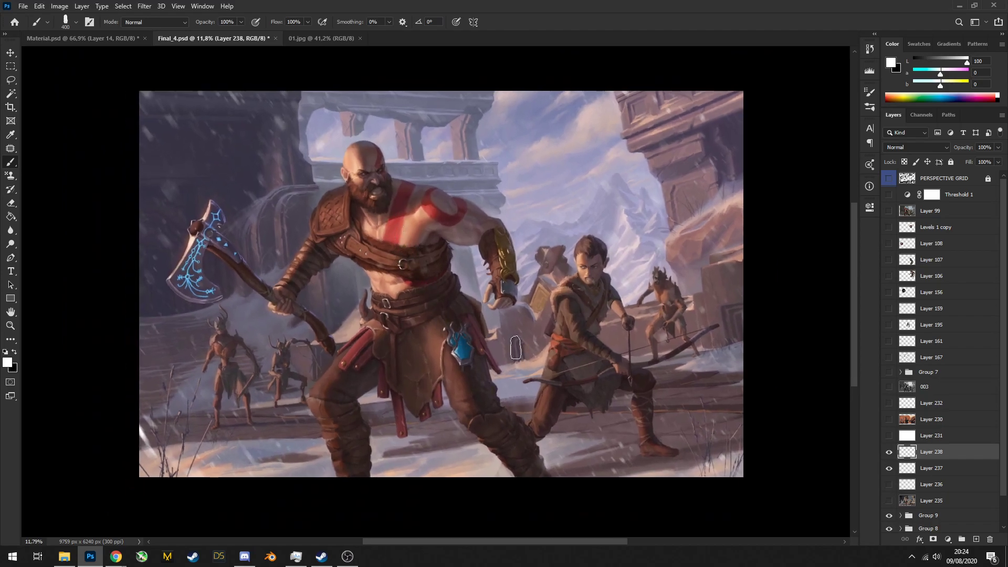
{"action": "left_click", "coordinate": [976, 539]}
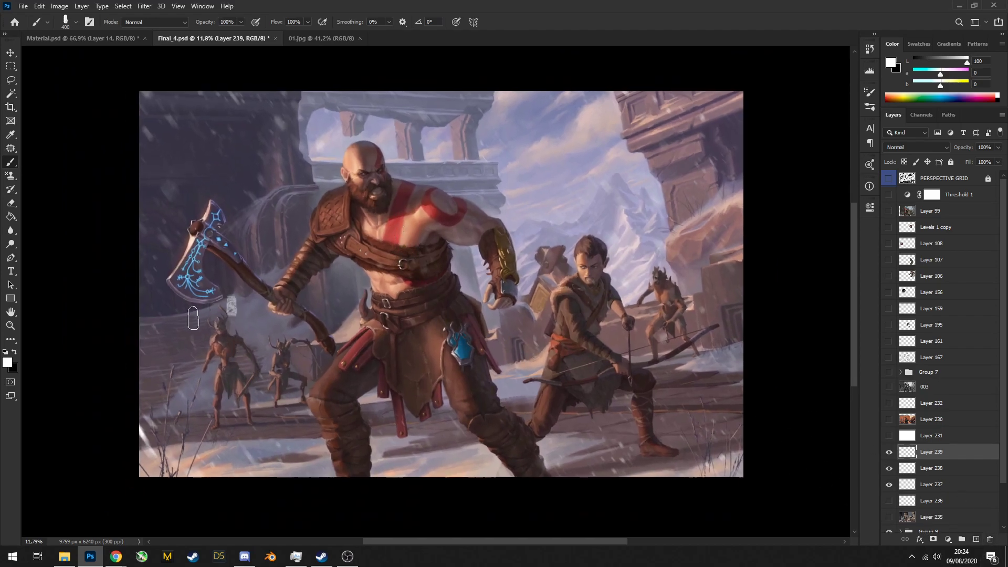
Try painting broad strokes over the lower body and ground between the two main figures with colors sampled from the painting
{"action": "mouse_move", "coordinate": [265, 311]}
{"action": "left_mouse_down"}
{"action": "mouse_move", "coordinate": [330, 397]}
{"action": "mouse_move", "coordinate": [283, 322]}
{"action": "left_mouse_up"}
{"action": "key", "text": "ctrl+z"}
{"action": "left_click", "coordinate": [503, 386], "text": "alt"}
{"action": "mouse_move", "coordinate": [491, 396]}
{"action": "left_mouse_down"}
{"action": "mouse_move", "coordinate": [443, 394]}
{"action": "mouse_move", "coordinate": [496, 391]}
{"action": "left_mouse_up"}
{"action": "key", "text": "ctrl+z"}
{"action": "left_click", "coordinate": [458, 366], "text": "alt"}
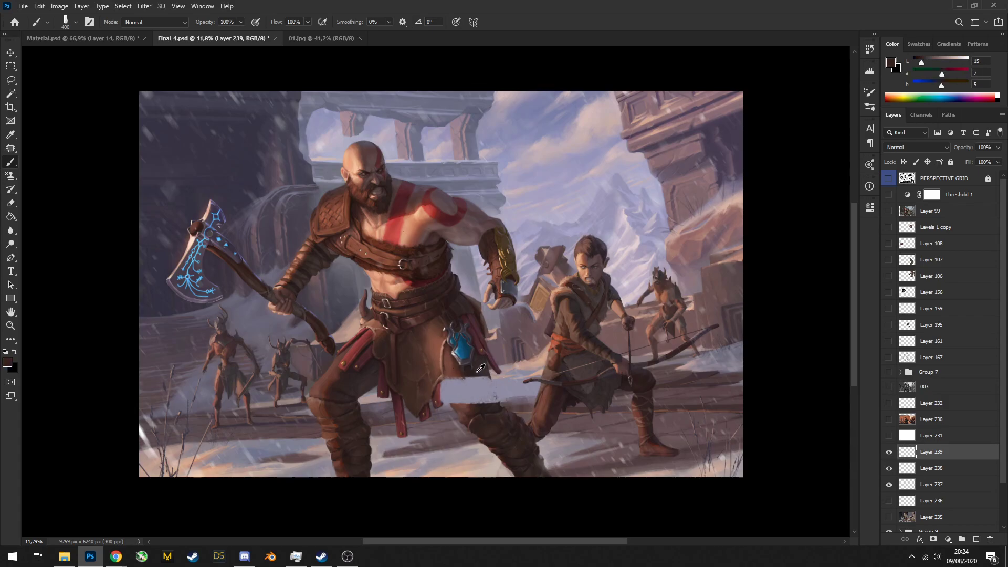
{"action": "mouse_move", "coordinate": [453, 342]}
{"action": "left_mouse_down"}
{"action": "mouse_move", "coordinate": [451, 415]}
{"action": "mouse_move", "coordinate": [516, 394]}
{"action": "left_mouse_up"}
{"action": "key", "text": "ctrl+z"}
{"action": "left_click_drag", "start_coordinate": [489, 363], "coordinate": [525, 393]}
{"action": "left_click_drag", "start_coordinate": [458, 378], "coordinate": [509, 400]}
{"action": "left_click_drag", "start_coordinate": [536, 357], "coordinate": [536, 420]}
{"action": "left_click_drag", "start_coordinate": [551, 410], "coordinate": [624, 458]}
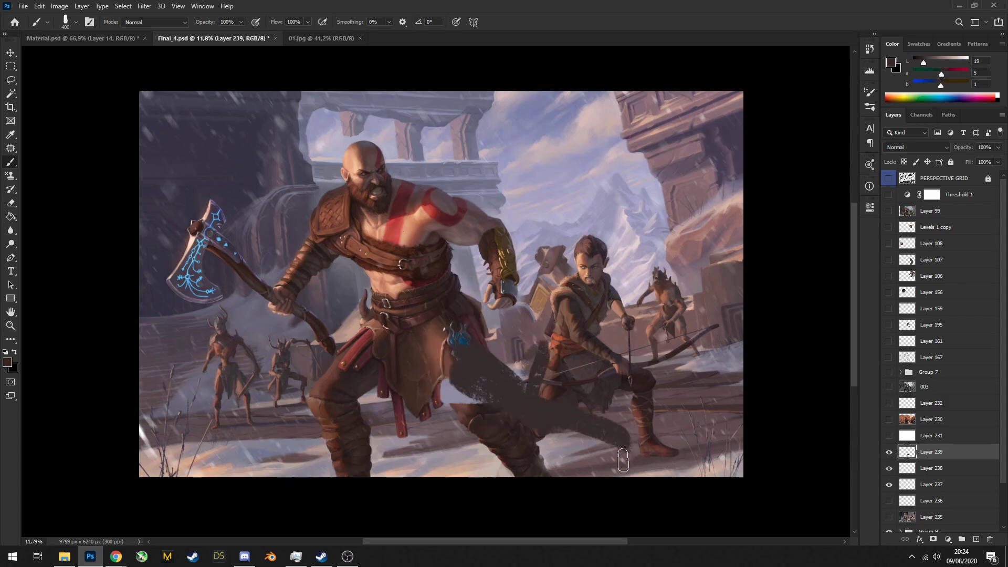
Undo all the brush strokes painted between the two main figures
{"action": "key", "text": "ctrl+z"}
{"action": "key", "text": "ctrl+z"}
{"action": "key", "text": "ctrl+z"}
{"action": "key", "text": "ctrl+z"}
{"action": "key", "text": "ctrl+z"}
{"action": "key", "text": "ctrl+z"}
{"action": "key", "text": "ctrl+z"}
Try circling the large warrior's forward leg with a thick dark freehand stroke
{"action": "mouse_move", "coordinate": [512, 446]}
{"action": "left_mouse_down"}
{"action": "mouse_move", "coordinate": [481, 412]}
{"action": "mouse_move", "coordinate": [490, 333]}
{"action": "left_mouse_up"}
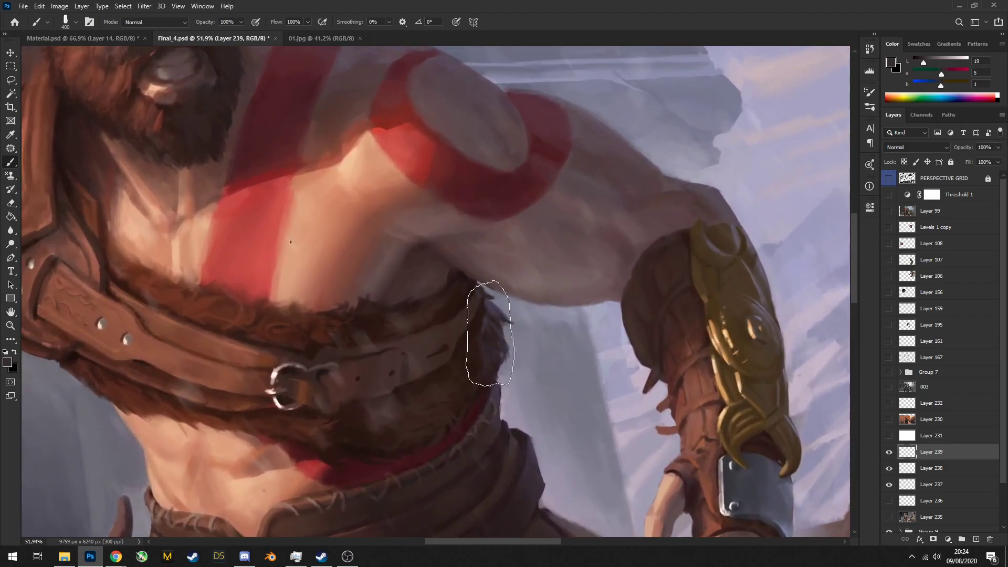
{"action": "scroll", "coordinate": [422, 275], "scroll_direction": "down", "scroll_amount": 5}
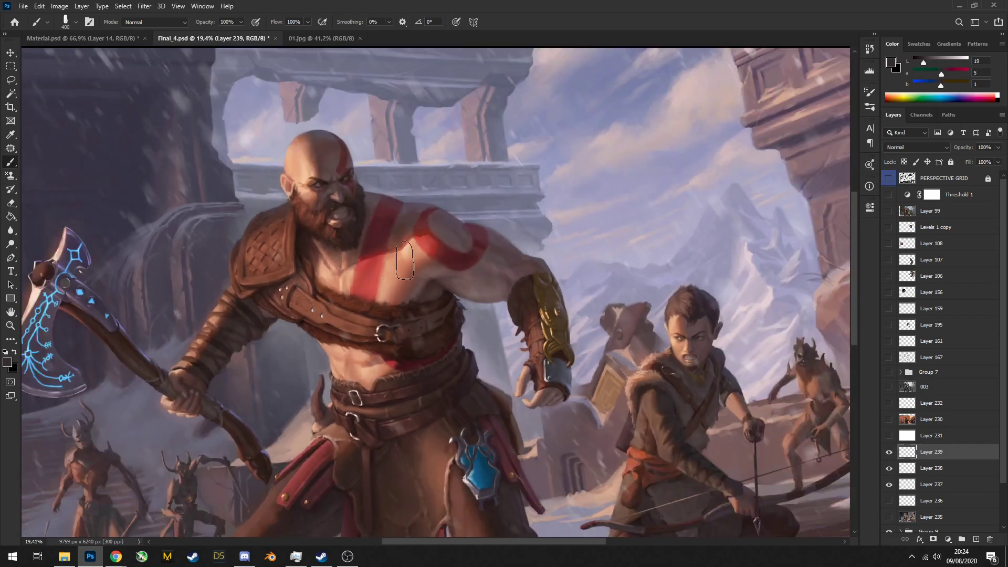
{"action": "mouse_move", "coordinate": [423, 275]}
{"action": "left_mouse_down"}
{"action": "mouse_move", "coordinate": [443, 284]}
{"action": "mouse_move", "coordinate": [412, 296]}
{"action": "left_mouse_up"}
{"action": "left_click_drag", "start_coordinate": [412, 296], "coordinate": [405, 248]}
{"action": "mouse_move", "coordinate": [450, 425]}
{"action": "left_mouse_down"}
{"action": "mouse_move", "coordinate": [454, 378]}
{"action": "mouse_move", "coordinate": [473, 357]}
{"action": "left_mouse_up"}
{"action": "mouse_move", "coordinate": [402, 304]}
{"action": "left_mouse_down"}
{"action": "mouse_move", "coordinate": [527, 514]}
{"action": "mouse_move", "coordinate": [654, 430]}
{"action": "mouse_move", "coordinate": [500, 265]}
{"action": "mouse_move", "coordinate": [402, 289]}
{"action": "mouse_move", "coordinate": [478, 517]}
{"action": "left_mouse_up"}
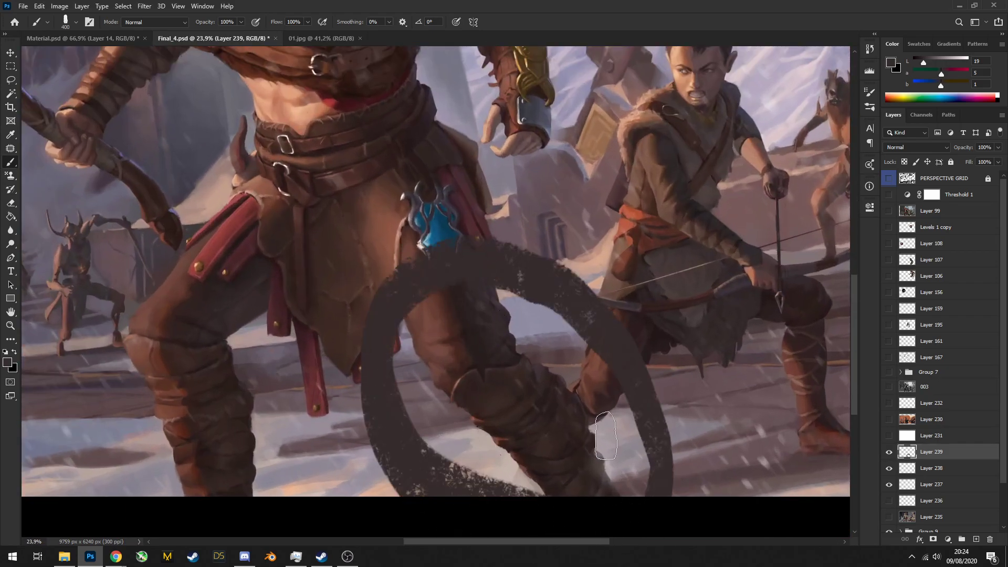
{"action": "left_click", "coordinate": [598, 297]}
{"action": "scroll", "coordinate": [561, 262], "scroll_direction": "down", "scroll_amount": 3}
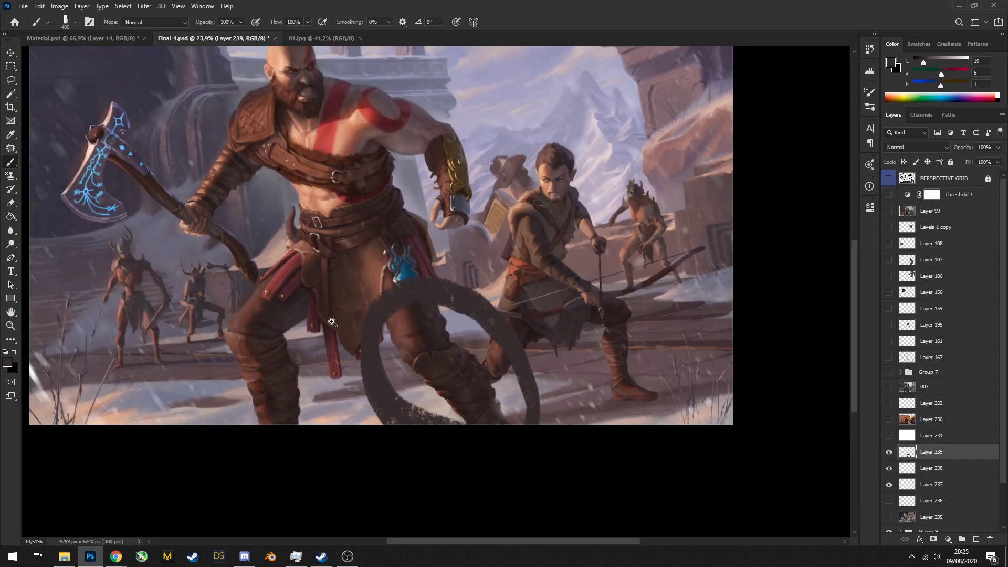
Undo the dark circle around the warrior's leg and return to the whole painting
{"action": "key", "text": "ctrl+z"}
{"action": "key", "text": "ctrl+z"}
{"action": "scroll", "coordinate": [420, 432], "scroll_direction": "up", "scroll_amount": 2}
{"action": "key", "text": "ctrl+shift+z"}
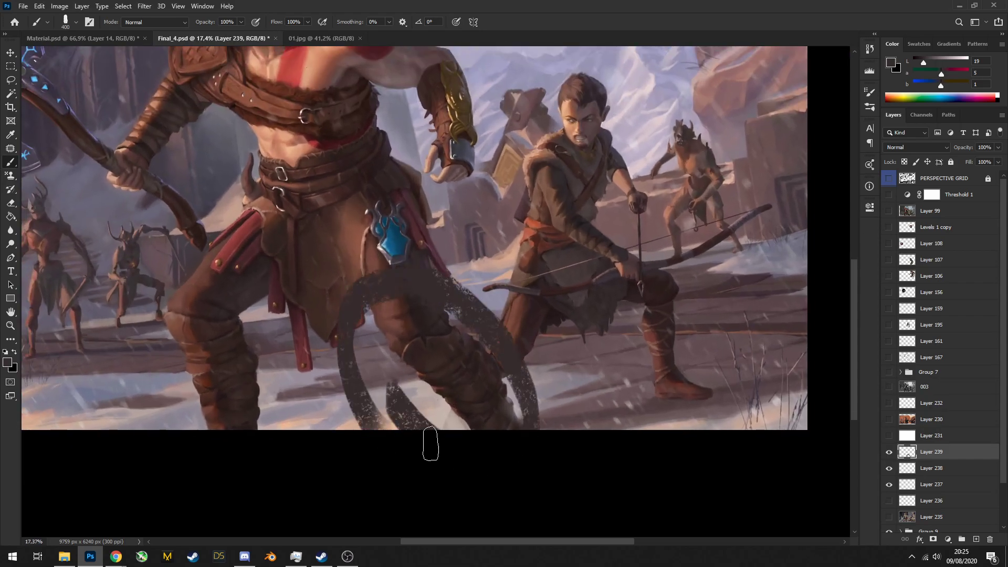
{"action": "key", "text": "ctrl+z"}
{"action": "scroll", "coordinate": [357, 355], "scroll_direction": "down", "scroll_amount": 5}
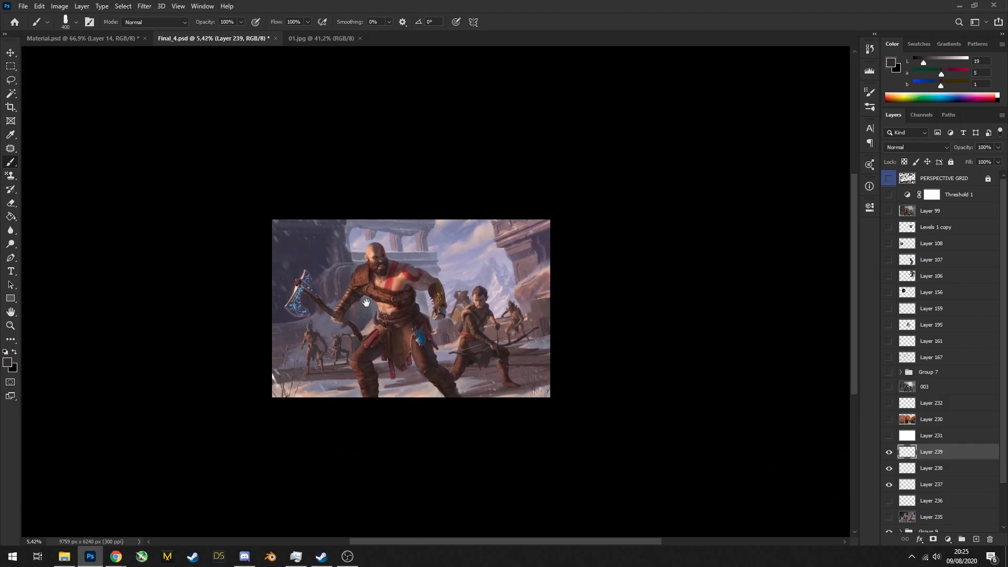
{"action": "scroll", "coordinate": [400, 320], "scroll_direction": "up", "scroll_amount": 3}
{"action": "left_click_drag", "start_coordinate": [399, 320], "coordinate": [391, 317]}
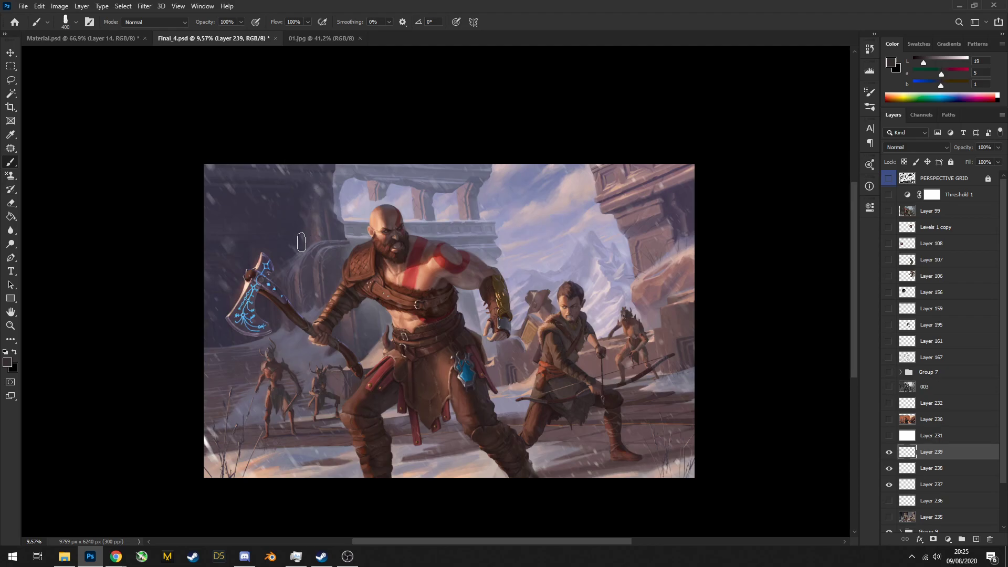
Switch to Material.psd, show Layer 11 and merge Layer 14 with the Improvement in Painting chart layer
{"action": "left_click", "coordinate": [80, 39]}
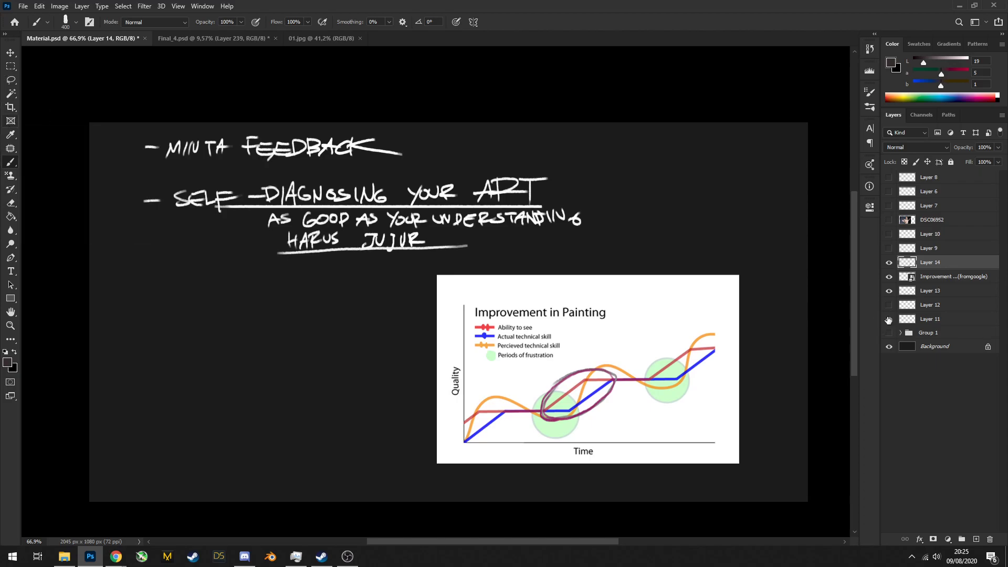
{"action": "key", "text": "ctrl+e"}
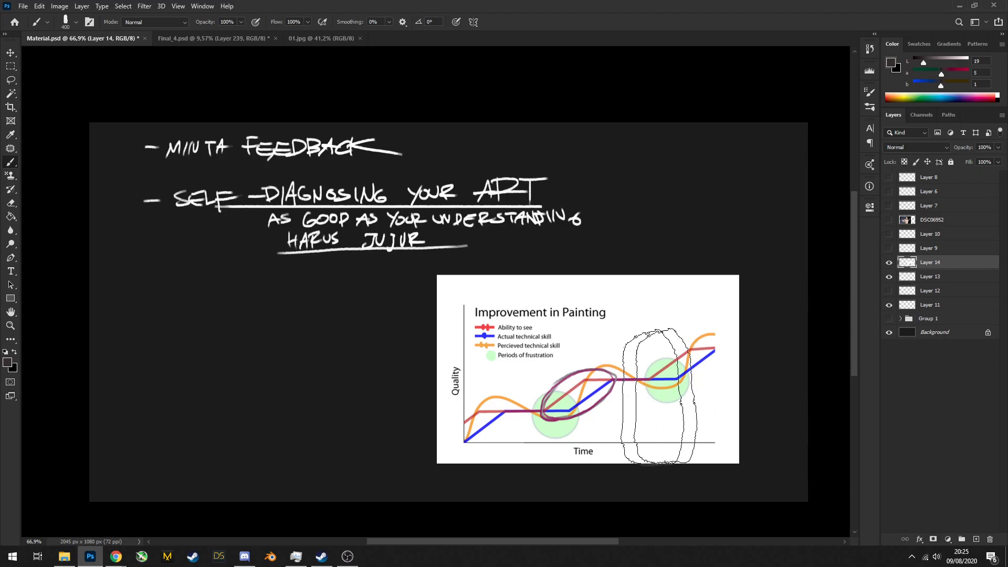
{"action": "left_click", "coordinate": [888, 276]}
{"action": "left_click", "coordinate": [889, 262]}
{"action": "left_click", "coordinate": [889, 276]}
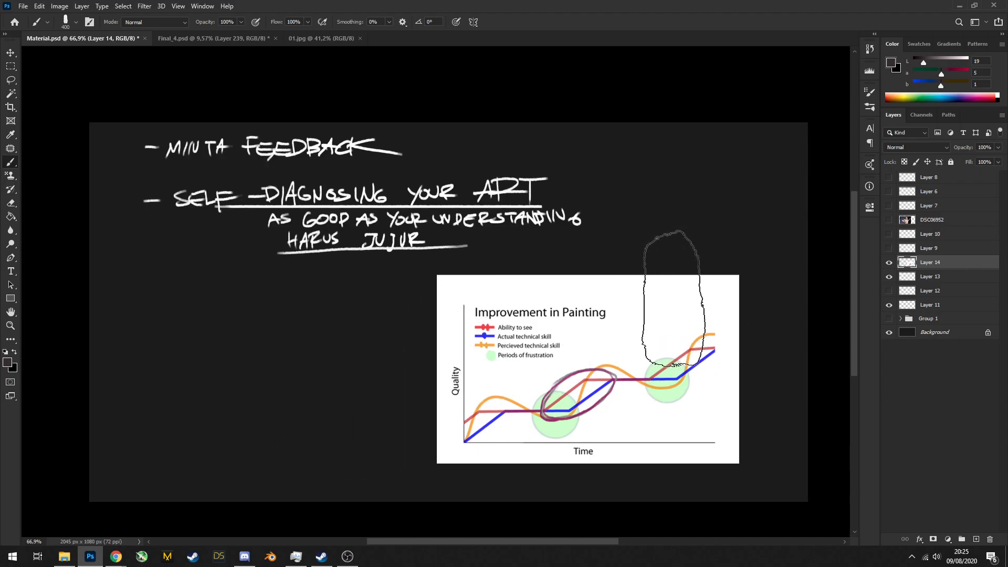
Try moving the merged chart layer slightly down and to the right
{"action": "key", "text": "v"}
{"action": "left_click_drag", "start_coordinate": [615, 337], "coordinate": [623, 351]}
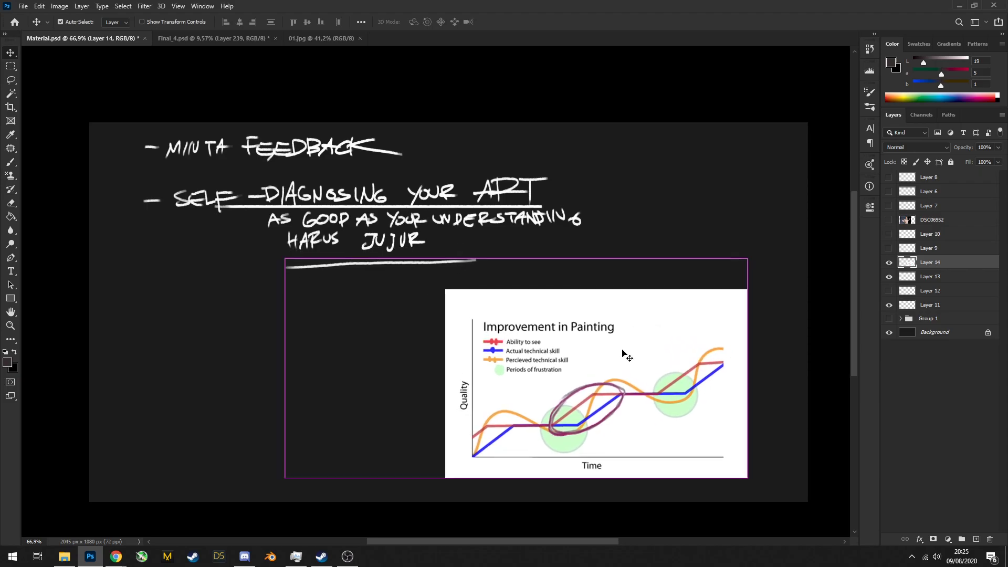
{"action": "key", "text": "ctrl+z"}
Glance at the Final_4.psd painting, return to Material.psd, hide Layer 14 and add a new empty layer above it
{"action": "left_click", "coordinate": [226, 38]}
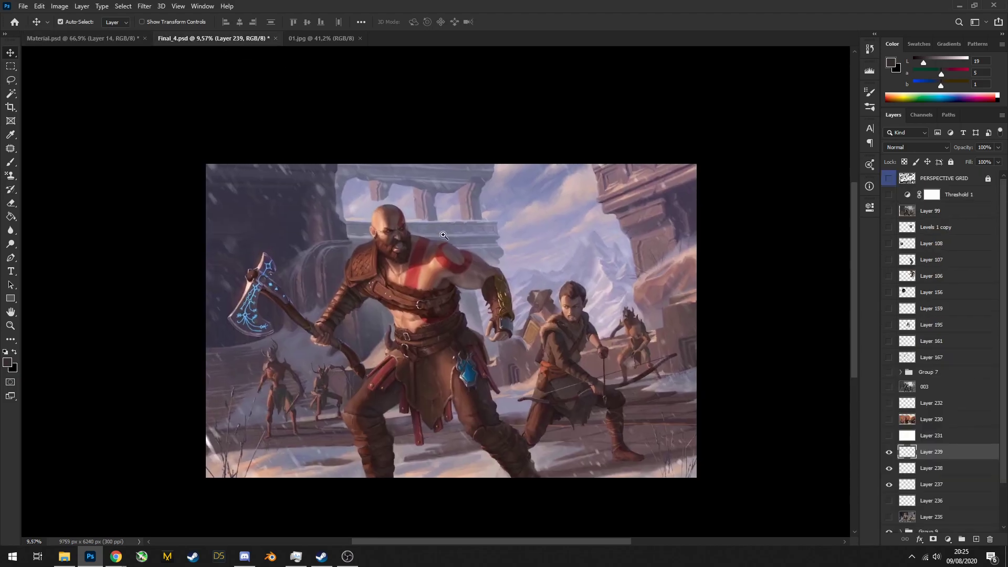
{"action": "scroll", "coordinate": [265, 176], "scroll_direction": "down", "scroll_amount": 1}
{"action": "left_click", "coordinate": [119, 38]}
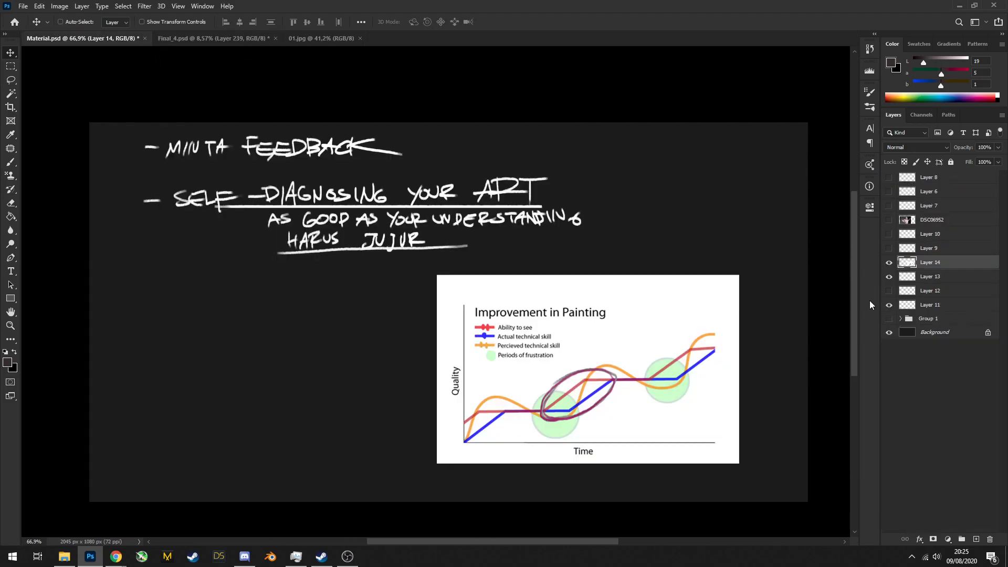
{"action": "left_click", "coordinate": [888, 262]}
{"action": "key", "text": "ctrl+shift+alt+n"}
Set up the Brush tool with a white foreground color and a much smaller tip for handwriting
{"action": "key", "text": "b"}
{"action": "key", "text": "d"}
{"action": "mouse_move", "coordinate": [202, 241]}
{"action": "left_mouse_down"}
{"action": "mouse_move", "coordinate": [179, 336]}
{"action": "mouse_move", "coordinate": [203, 240]}
{"action": "mouse_move", "coordinate": [196, 301]}
{"action": "left_mouse_up"}
{"action": "key", "text": "bracketleft"}
{"action": "key", "text": "bracketleft"}
{"action": "key", "text": "bracketleft"}
{"action": "key", "text": "bracketleft"}
{"action": "key", "text": "bracketleft"}
{"action": "key", "text": "bracketleft"}
{"action": "key", "text": "bracketleft"}
{"action": "key", "text": "bracketleft"}
{"action": "key", "text": "bracketleft"}
{"action": "key", "text": "bracketleft"}
{"action": "key", "text": "bracketleft"}
{"action": "key", "text": "bracketleft"}
{"action": "key", "text": "bracketleft"}
{"action": "key", "text": "bracketleft"}
{"action": "key", "text": "x"}
Handwrite "FLAT" below the self-diagnosing notes, then underline and circle it
{"action": "mouse_move", "coordinate": [192, 273]}
{"action": "left_mouse_down"}
{"action": "mouse_move", "coordinate": [210, 272]}
{"action": "mouse_move", "coordinate": [214, 282]}
{"action": "left_mouse_up"}
{"action": "mouse_move", "coordinate": [219, 271]}
{"action": "left_mouse_down"}
{"action": "mouse_move", "coordinate": [228, 297]}
{"action": "mouse_move", "coordinate": [245, 297]}
{"action": "mouse_move", "coordinate": [255, 279]}
{"action": "left_mouse_up"}
{"action": "mouse_move", "coordinate": [249, 277]}
{"action": "left_mouse_down"}
{"action": "mouse_move", "coordinate": [259, 276]}
{"action": "mouse_move", "coordinate": [258, 300]}
{"action": "left_mouse_up"}
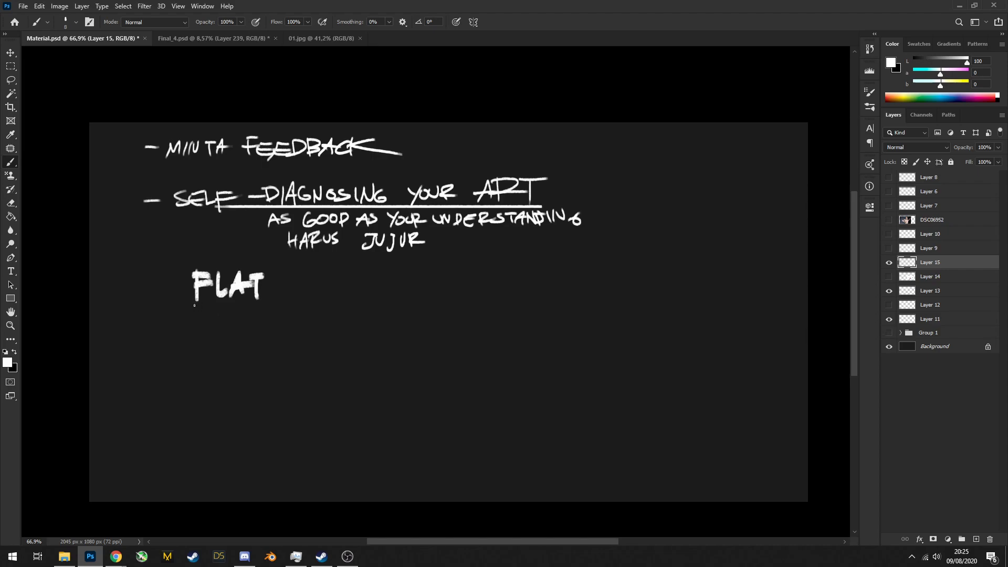
{"action": "left_click_drag", "start_coordinate": [191, 305], "coordinate": [270, 299]}
{"action": "mouse_move", "coordinate": [179, 260]}
{"action": "left_mouse_down"}
{"action": "mouse_move", "coordinate": [252, 252]}
{"action": "mouse_move", "coordinate": [185, 256]}
{"action": "left_mouse_up"}
Handwrite "= DEPTH — FORM RENDERING?" beside the circled FLAT
{"action": "left_click_drag", "start_coordinate": [306, 274], "coordinate": [305, 298]}
{"action": "left_click_drag", "start_coordinate": [306, 274], "coordinate": [308, 288]}
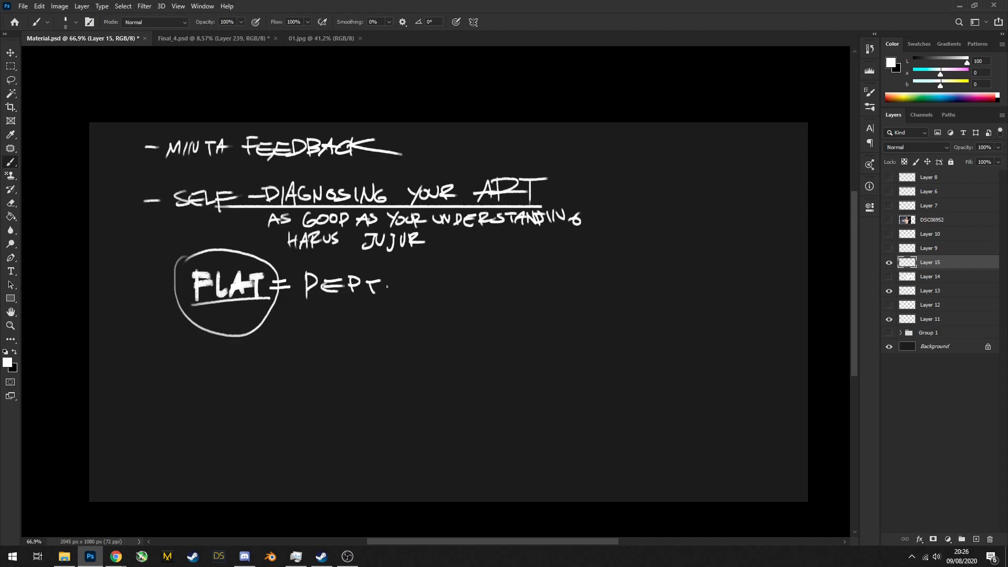
{"action": "mouse_move", "coordinate": [443, 268]}
{"action": "left_mouse_down"}
{"action": "mouse_move", "coordinate": [443, 297]}
{"action": "mouse_move", "coordinate": [442, 281]}
{"action": "mouse_move", "coordinate": [464, 281]}
{"action": "left_mouse_up"}
{"action": "key", "text": "ctrl+z"}
{"action": "left_click_drag", "start_coordinate": [475, 276], "coordinate": [475, 276]}
{"action": "left_click_drag", "start_coordinate": [484, 276], "coordinate": [485, 286]}
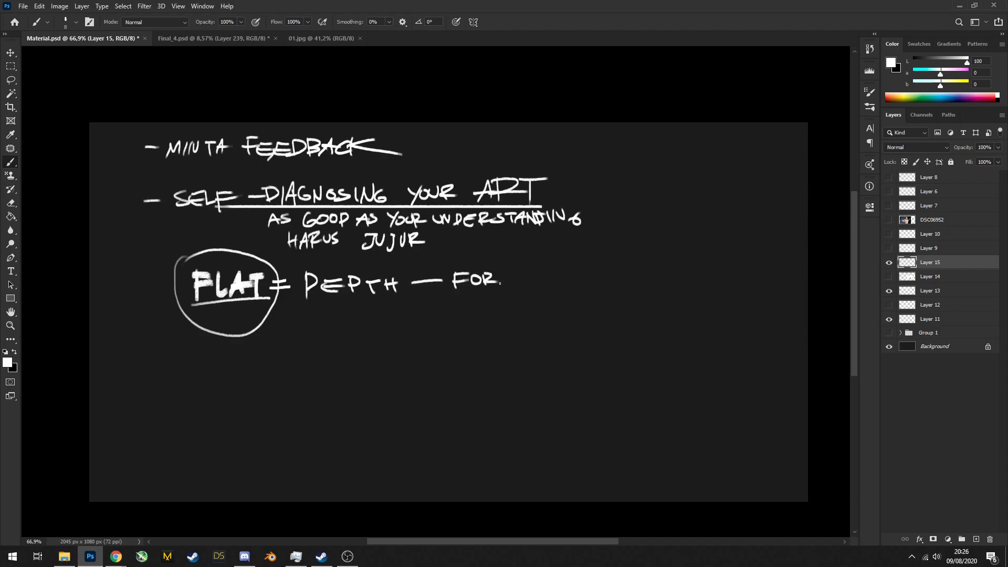
{"action": "mouse_move", "coordinate": [538, 266]}
{"action": "left_mouse_down"}
{"action": "mouse_move", "coordinate": [564, 274]}
{"action": "mouse_move", "coordinate": [556, 279]}
{"action": "mouse_move", "coordinate": [631, 282]}
{"action": "left_mouse_up"}
{"action": "mouse_move", "coordinate": [636, 269]}
{"action": "left_mouse_down"}
{"action": "mouse_move", "coordinate": [635, 283]}
{"action": "mouse_move", "coordinate": [652, 267]}
{"action": "left_mouse_up"}
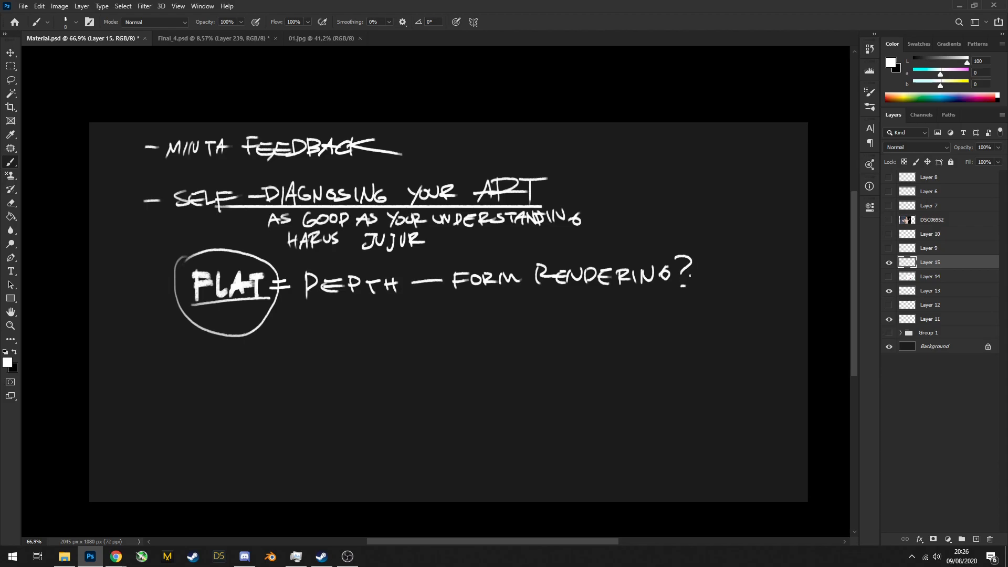
Handwrite the sub-point "- CONSISTENT?" beneath FORM RENDERING
{"action": "left_click_drag", "start_coordinate": [549, 285], "coordinate": [413, 299]}
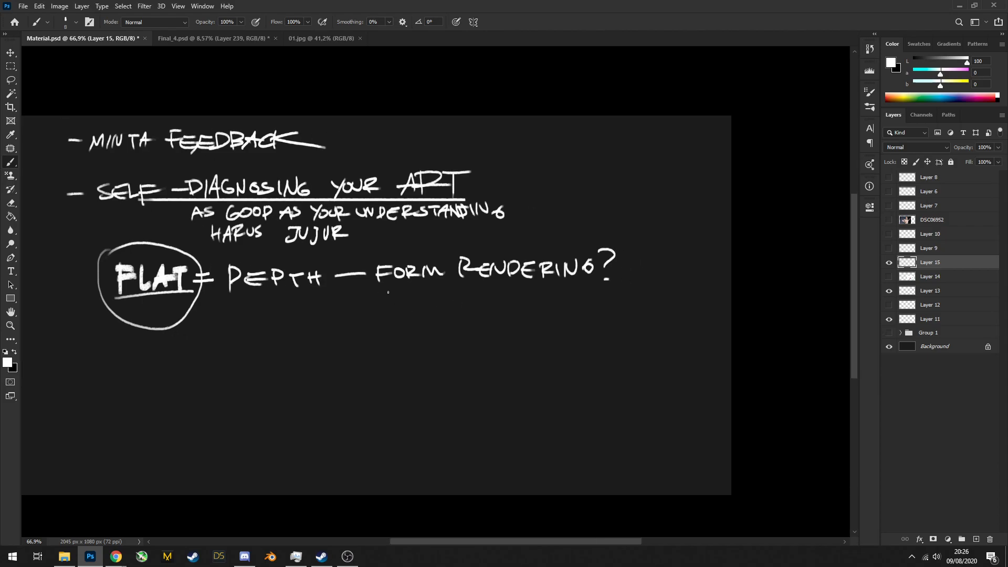
{"action": "left_click_drag", "start_coordinate": [438, 293], "coordinate": [447, 292]}
{"action": "left_click_drag", "start_coordinate": [470, 290], "coordinate": [472, 299]}
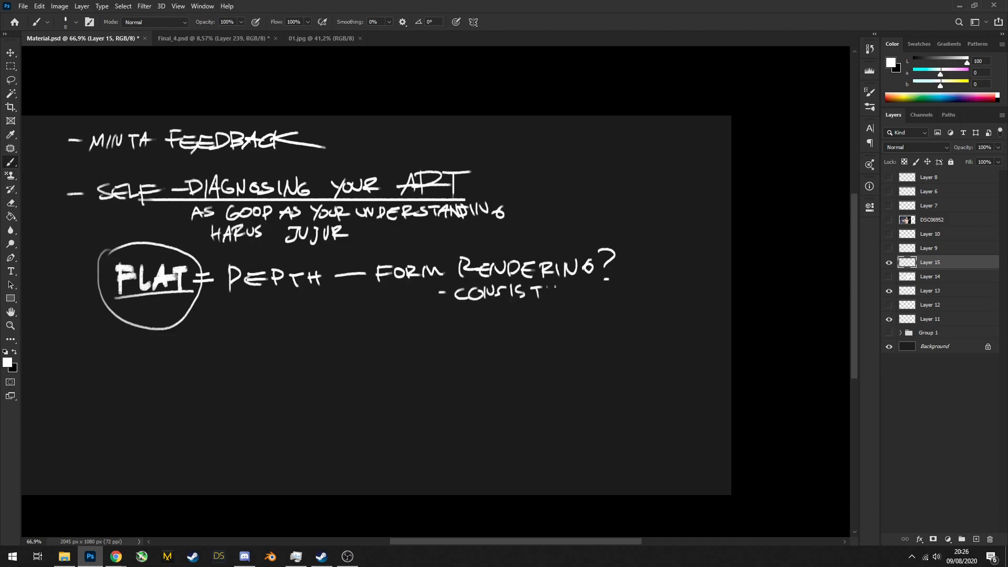
{"action": "left_click_drag", "start_coordinate": [555, 286], "coordinate": [557, 297]}
{"action": "scroll", "coordinate": [604, 279], "scroll_direction": "up", "scroll_amount": 3}
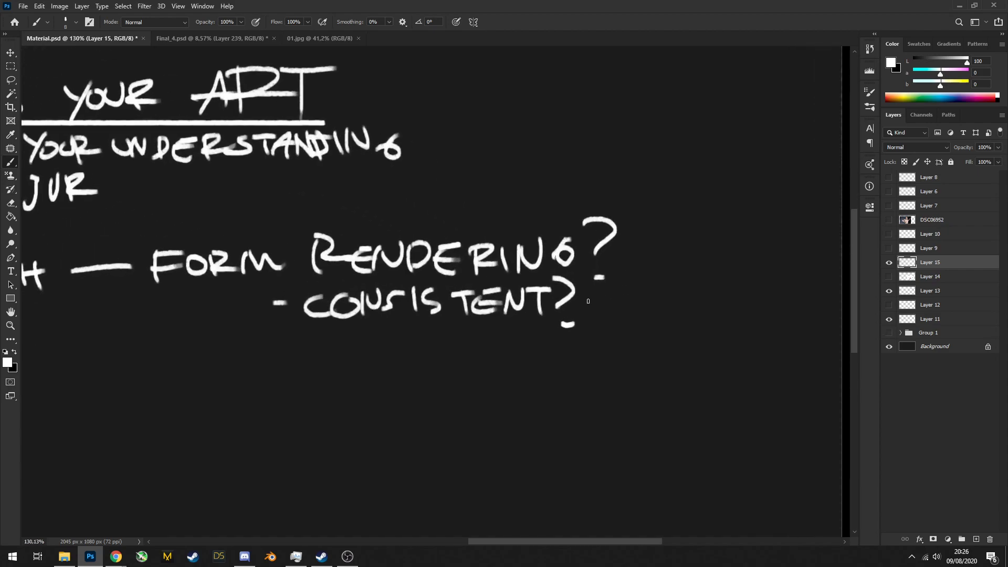
{"action": "left_click_drag", "start_coordinate": [601, 296], "coordinate": [606, 256]}
{"action": "scroll", "coordinate": [588, 255], "scroll_direction": "down", "scroll_amount": 3}
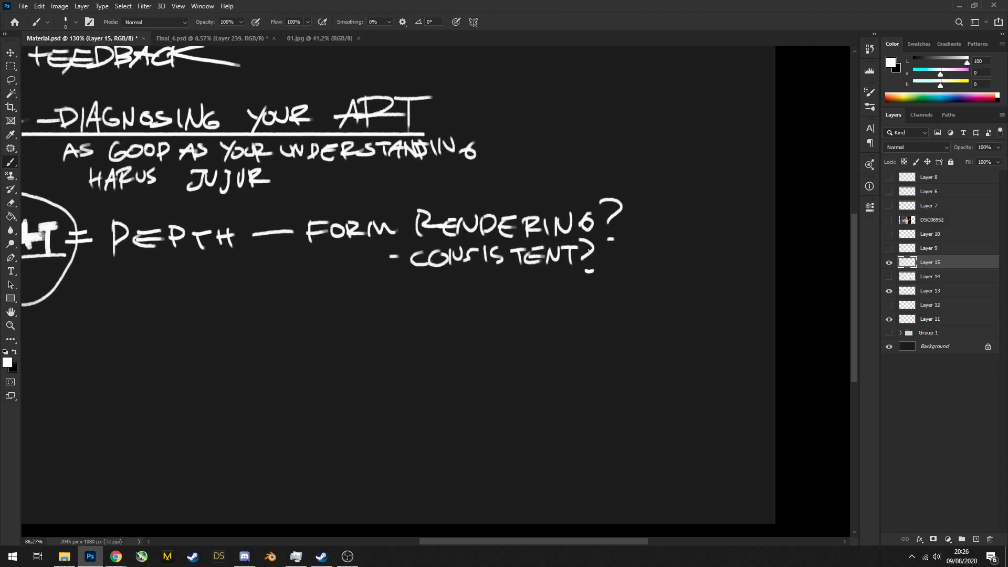
{"action": "scroll", "coordinate": [588, 256], "scroll_direction": "down", "scroll_amount": 1}
{"action": "scroll", "coordinate": [580, 250], "scroll_direction": "down", "scroll_amount": 2}
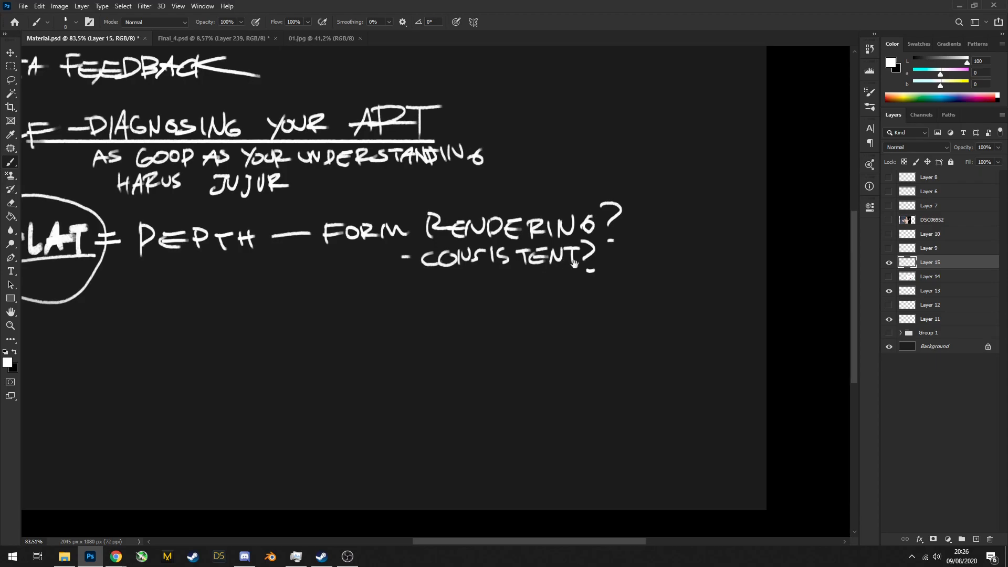
{"action": "left_click_drag", "start_coordinate": [580, 251], "coordinate": [625, 269]}
Handwrite "— PERSPECTIVE?" as the second point under the DEPTH note
{"action": "left_click_drag", "start_coordinate": [354, 306], "coordinate": [379, 303]}
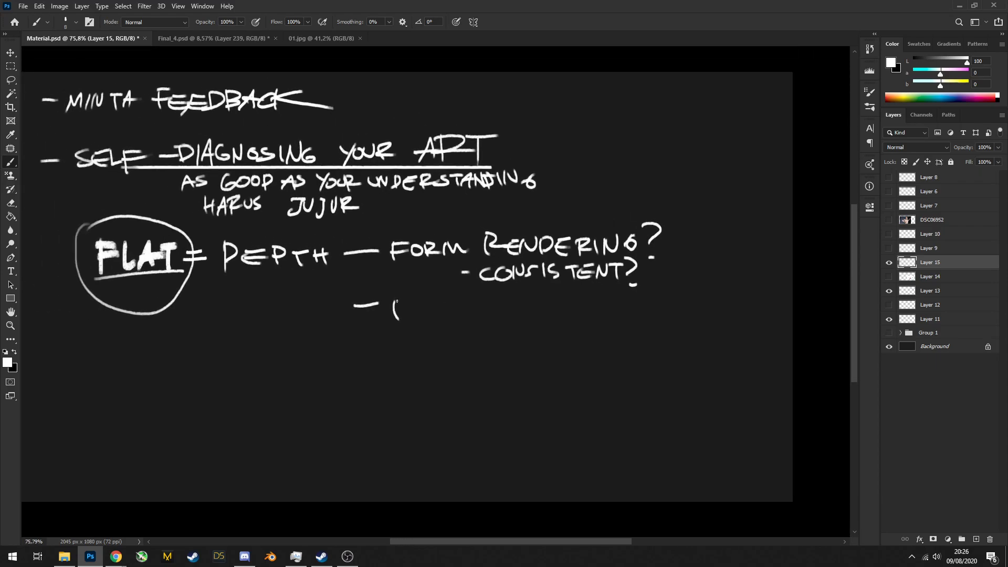
{"action": "key", "text": "ctrl+z"}
{"action": "key", "text": "ctrl+z"}
{"action": "key", "text": "ctrl+z"}
{"action": "left_click_drag", "start_coordinate": [431, 298], "coordinate": [430, 318]}
{"action": "mouse_move", "coordinate": [431, 300]}
{"action": "left_mouse_down"}
{"action": "mouse_move", "coordinate": [451, 313]}
{"action": "mouse_move", "coordinate": [499, 308]}
{"action": "left_mouse_up"}
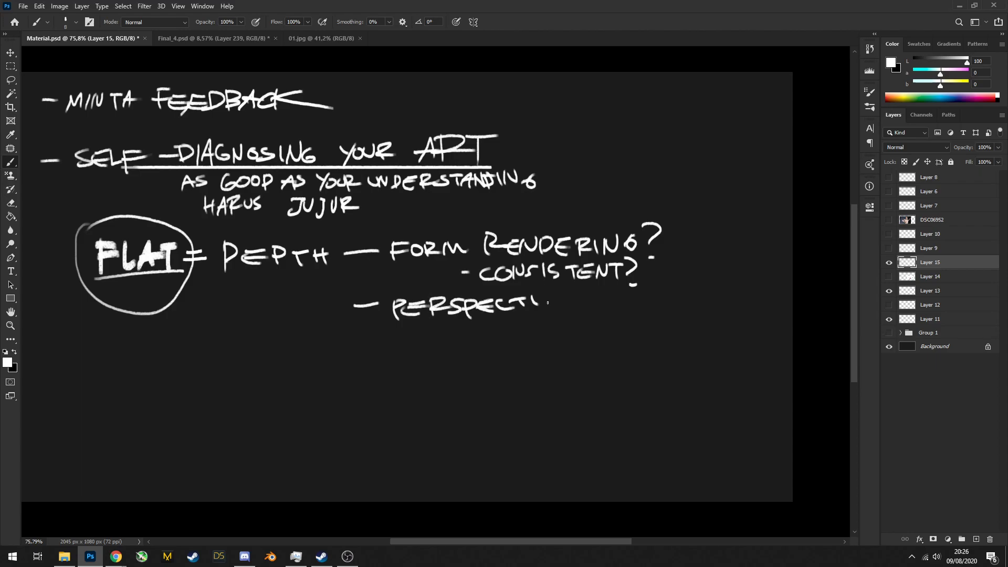
{"action": "key", "text": "ctrl+z"}
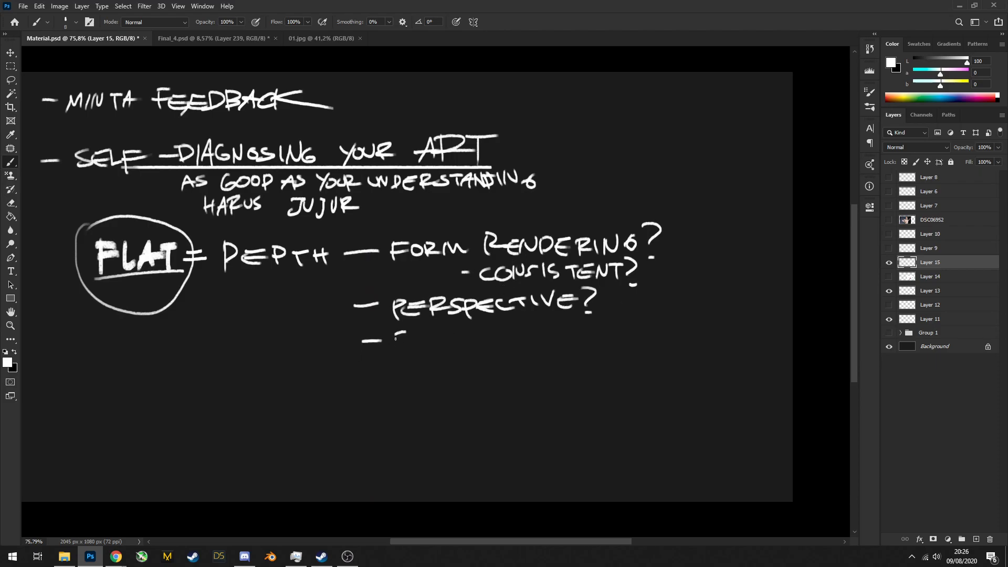
Handwrite "— SCALE?" as the third point and undo the stray stroke beside DEPTH
{"action": "left_click_drag", "start_coordinate": [395, 338], "coordinate": [414, 347]}
{"action": "left_click_drag", "start_coordinate": [427, 339], "coordinate": [503, 339]}
{"action": "left_click_drag", "start_coordinate": [450, 358], "coordinate": [491, 332]}
{"action": "left_click_drag", "start_coordinate": [287, 213], "coordinate": [288, 320]}
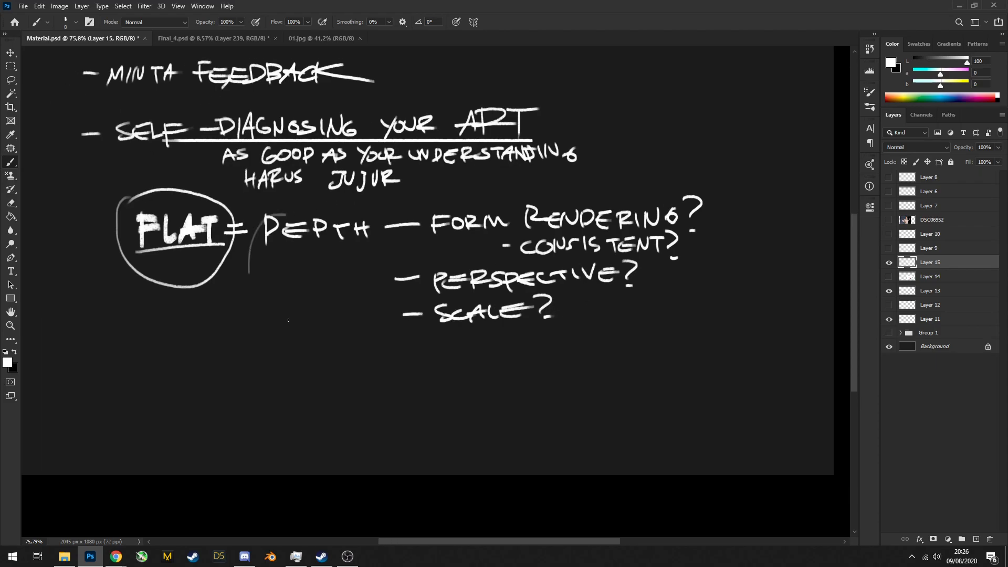
{"action": "key", "text": "ctrl+z"}
Scale the handwritten FLAT notes down slightly and add a new empty layer above them
{"action": "left_click_drag", "start_coordinate": [382, 304], "coordinate": [448, 296]}
{"action": "left_click_drag", "start_coordinate": [447, 297], "coordinate": [404, 286]}
{"action": "key", "text": "ctrl+t"}
{"action": "left_click_drag", "start_coordinate": [685, 309], "coordinate": [628, 271]}
{"action": "key", "text": "Return"}
{"action": "left_click", "coordinate": [975, 539]}
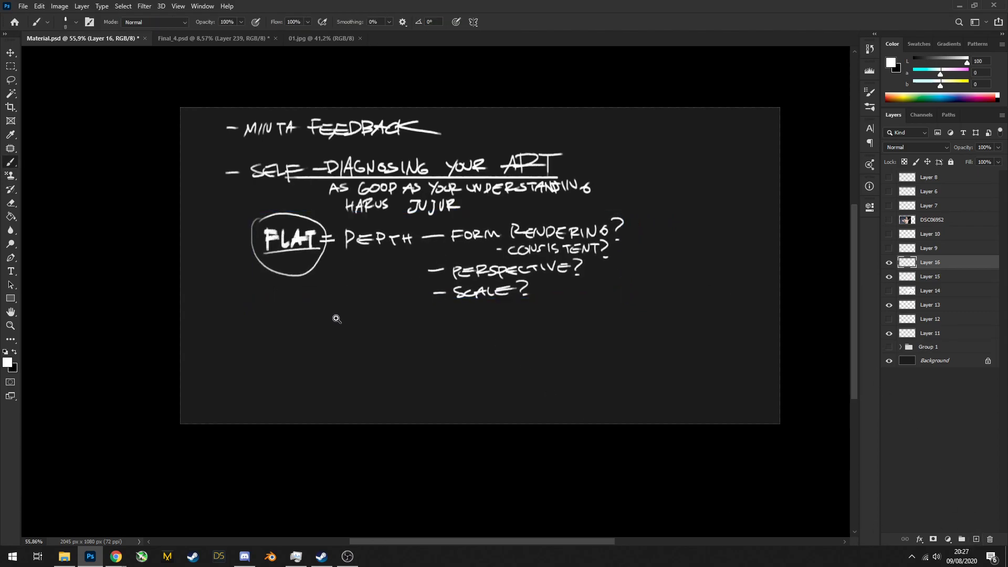
Handwrite "MUDDY =" below the FLAT notes on the new layer
{"action": "scroll", "coordinate": [337, 319], "scroll_direction": "up", "scroll_amount": 2}
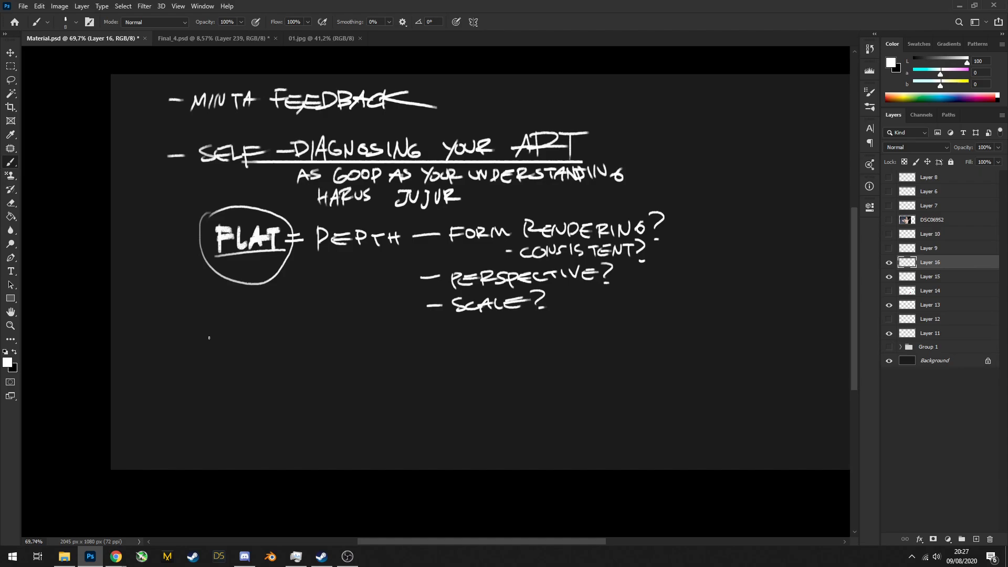
{"action": "mouse_move", "coordinate": [215, 355]}
{"action": "left_mouse_down"}
{"action": "mouse_move", "coordinate": [229, 338]}
{"action": "mouse_move", "coordinate": [233, 355]}
{"action": "left_mouse_up"}
{"action": "mouse_move", "coordinate": [235, 339]}
{"action": "left_mouse_down"}
{"action": "mouse_move", "coordinate": [249, 356]}
{"action": "mouse_move", "coordinate": [266, 347]}
{"action": "left_mouse_up"}
{"action": "mouse_move", "coordinate": [275, 338]}
{"action": "left_mouse_down"}
{"action": "mouse_move", "coordinate": [288, 335]}
{"action": "mouse_move", "coordinate": [289, 355]}
{"action": "mouse_move", "coordinate": [290, 327]}
{"action": "mouse_move", "coordinate": [330, 339]}
{"action": "left_mouse_up"}
{"action": "left_click_drag", "start_coordinate": [311, 343], "coordinate": [332, 342]}
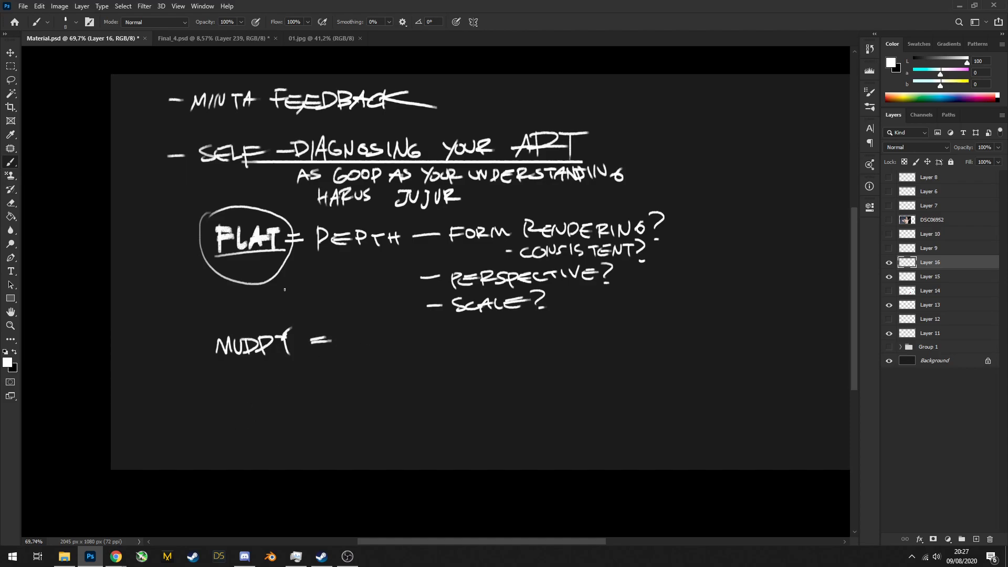
Handwrite "COLOR TEMP?" after MUDDY =
{"action": "scroll", "coordinate": [346, 344], "scroll_direction": "up", "scroll_amount": 2}
{"action": "left_click_drag", "start_coordinate": [361, 334], "coordinate": [362, 348]}
{"action": "left_click_drag", "start_coordinate": [367, 337], "coordinate": [378, 347]}
{"action": "left_click_drag", "start_coordinate": [383, 347], "coordinate": [397, 346]}
{"action": "left_click_drag", "start_coordinate": [402, 348], "coordinate": [421, 346]}
{"action": "mouse_move", "coordinate": [433, 332]}
{"action": "left_mouse_down"}
{"action": "mouse_move", "coordinate": [451, 330]}
{"action": "mouse_move", "coordinate": [444, 344]}
{"action": "left_mouse_up"}
{"action": "left_click_drag", "start_coordinate": [465, 329], "coordinate": [464, 336]}
{"action": "left_click_drag", "start_coordinate": [468, 329], "coordinate": [488, 341]}
{"action": "mouse_move", "coordinate": [496, 327]}
{"action": "left_mouse_down"}
{"action": "mouse_move", "coordinate": [497, 343]}
{"action": "mouse_move", "coordinate": [505, 332]}
{"action": "mouse_move", "coordinate": [365, 313]}
{"action": "mouse_move", "coordinate": [431, 320]}
{"action": "left_mouse_up"}
{"action": "key", "text": "ctrl+z"}
{"action": "left_click", "coordinate": [433, 333]}
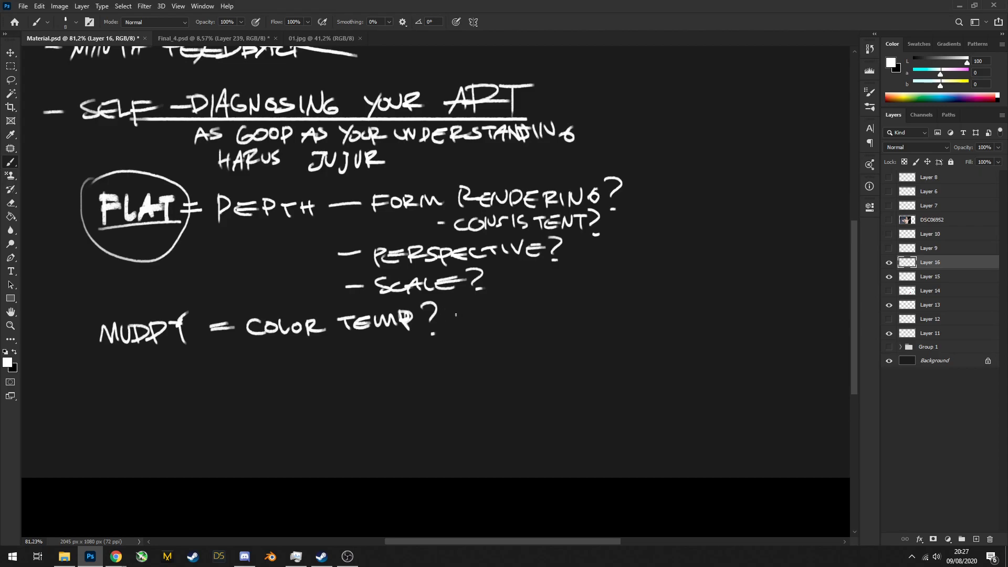
Handwrite "SALAH TEMPERATUR" after COLOR TEMP?, redoing the strokes that go wrong
{"action": "left_click_drag", "start_coordinate": [472, 305], "coordinate": [459, 324]}
{"action": "mouse_move", "coordinate": [478, 327]}
{"action": "left_mouse_down"}
{"action": "mouse_move", "coordinate": [489, 314]}
{"action": "mouse_move", "coordinate": [491, 322]}
{"action": "left_mouse_up"}
{"action": "left_click_drag", "start_coordinate": [481, 318], "coordinate": [517, 317]}
{"action": "left_click_drag", "start_coordinate": [516, 317], "coordinate": [532, 306]}
{"action": "mouse_move", "coordinate": [532, 302]}
{"action": "left_mouse_down"}
{"action": "mouse_move", "coordinate": [534, 318]}
{"action": "mouse_move", "coordinate": [544, 308]}
{"action": "left_mouse_up"}
{"action": "mouse_move", "coordinate": [544, 301]}
{"action": "left_mouse_down"}
{"action": "mouse_move", "coordinate": [544, 319]}
{"action": "mouse_move", "coordinate": [584, 297]}
{"action": "left_mouse_up"}
{"action": "mouse_move", "coordinate": [575, 299]}
{"action": "left_mouse_down"}
{"action": "mouse_move", "coordinate": [575, 318]}
{"action": "mouse_move", "coordinate": [584, 317]}
{"action": "left_mouse_up"}
{"action": "left_click_drag", "start_coordinate": [585, 307], "coordinate": [609, 319]}
{"action": "mouse_move", "coordinate": [609, 299]}
{"action": "left_mouse_down"}
{"action": "mouse_move", "coordinate": [624, 315]}
{"action": "mouse_move", "coordinate": [630, 307]}
{"action": "left_mouse_up"}
{"action": "key", "text": "ctrl+z"}
{"action": "key", "text": "ctrl+z"}
{"action": "mouse_move", "coordinate": [654, 301]}
{"action": "left_mouse_down"}
{"action": "mouse_move", "coordinate": [643, 300]}
{"action": "mouse_move", "coordinate": [678, 312]}
{"action": "mouse_move", "coordinate": [698, 295]}
{"action": "mouse_move", "coordinate": [708, 306]}
{"action": "mouse_move", "coordinate": [717, 297]}
{"action": "left_mouse_up"}
{"action": "left_click_drag", "start_coordinate": [715, 297], "coordinate": [731, 301]}
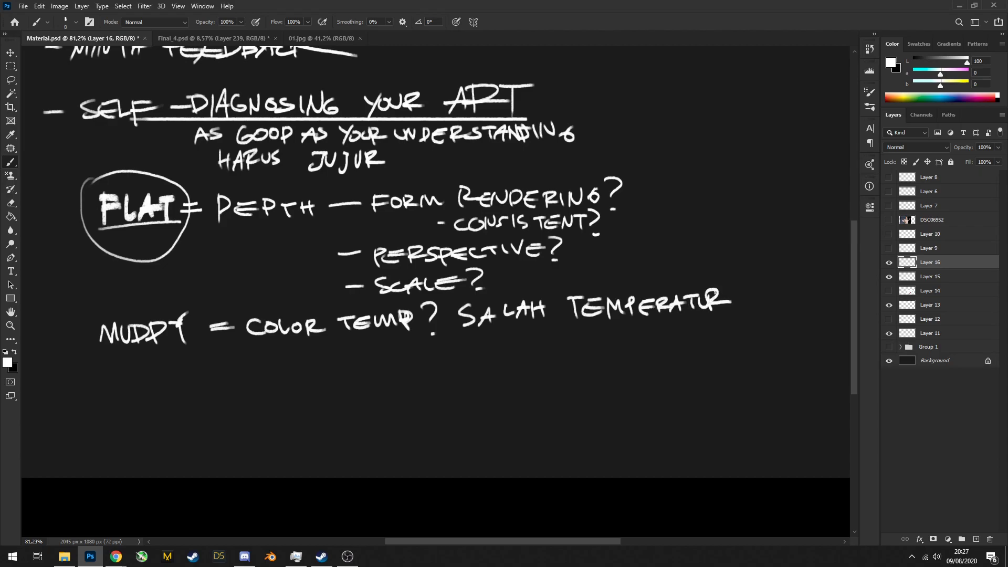
Switch to the Final_4.psd painting, add a new layer and sample the shadow skin colour beside the warrior's armpit
{"action": "left_click", "coordinate": [216, 38]}
{"action": "scroll", "coordinate": [416, 220], "scroll_direction": "up", "scroll_amount": 5}
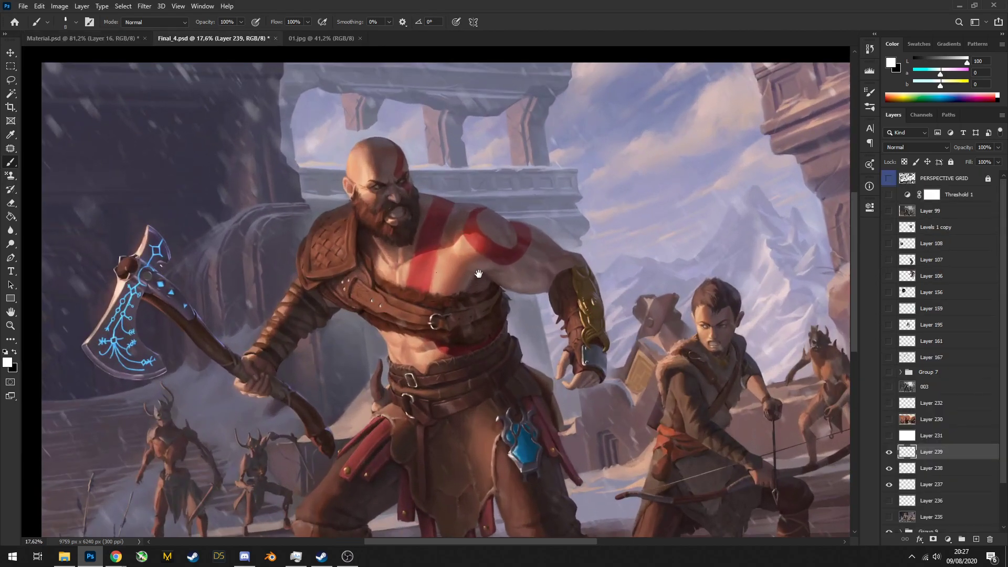
{"action": "scroll", "coordinate": [416, 219], "scroll_direction": "down", "scroll_amount": 5}
{"action": "scroll", "coordinate": [416, 220], "scroll_direction": "up", "scroll_amount": 4}
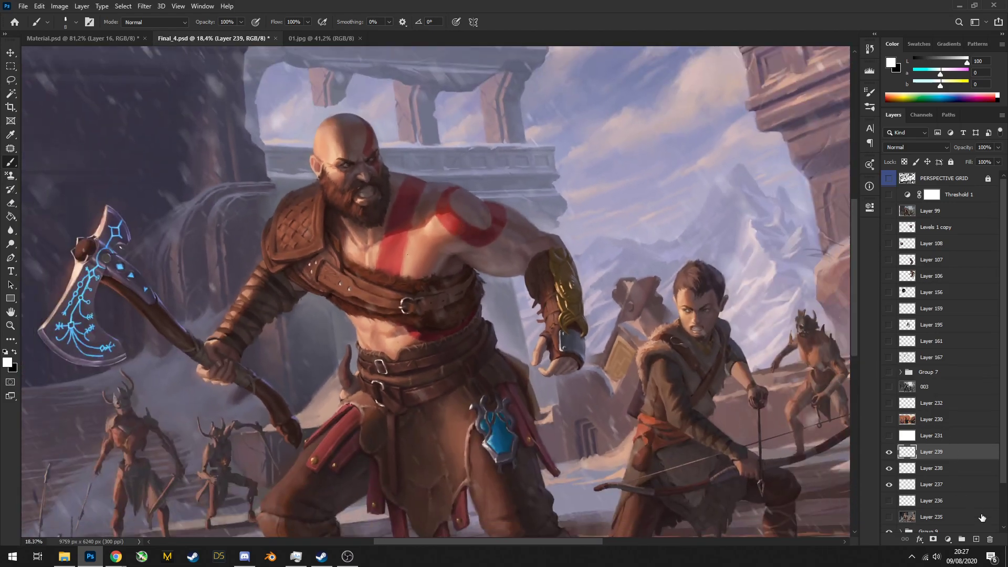
{"action": "left_click", "coordinate": [976, 539]}
{"action": "scroll", "coordinate": [479, 278], "scroll_direction": "up", "scroll_amount": 6}
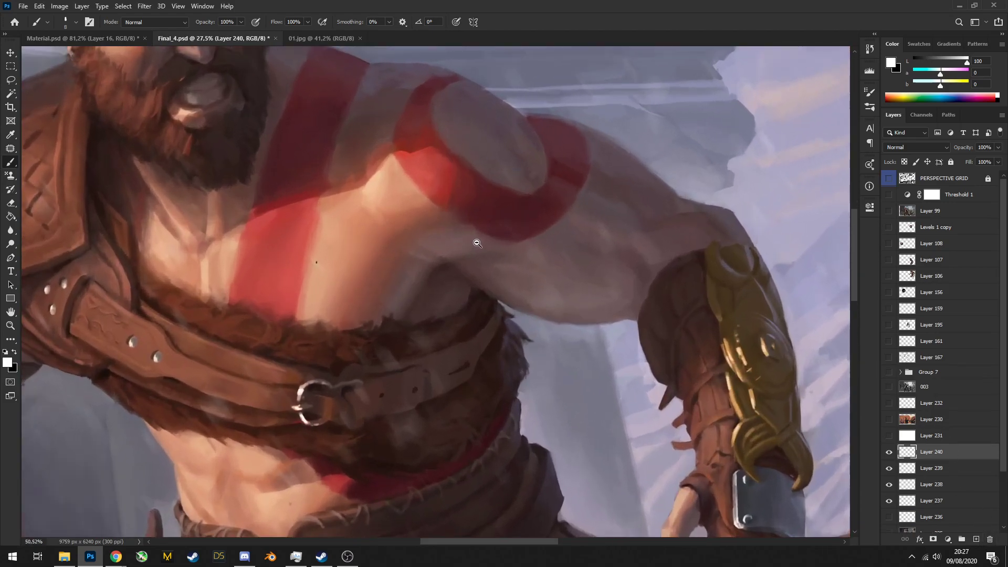
{"action": "left_click", "coordinate": [445, 250], "text": "alt"}
{"action": "scroll", "coordinate": [444, 249], "scroll_direction": "down", "scroll_amount": 2}
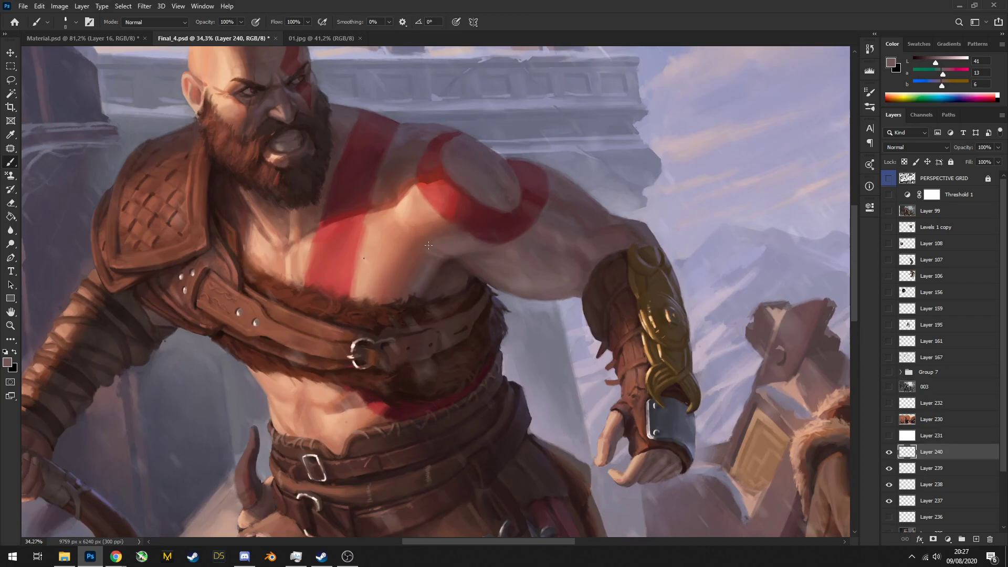
{"action": "left_click", "coordinate": [385, 229], "text": "alt"}
{"action": "left_click", "coordinate": [446, 246], "text": "alt"}
{"action": "scroll", "coordinate": [481, 144], "scroll_direction": "down", "scroll_amount": 8}
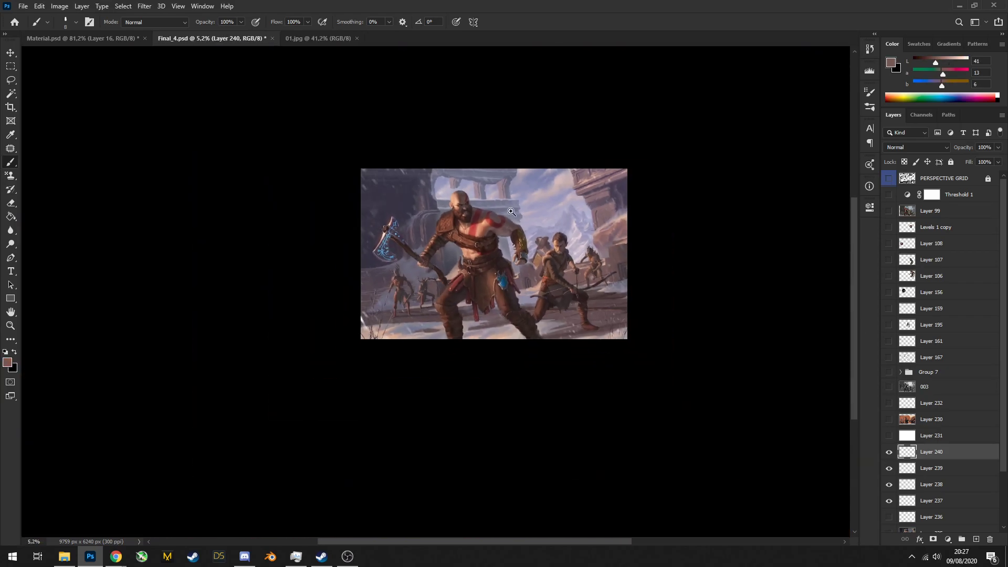
Try a larger brush with a greyer, cooler shadow colour (Lab 41, 5, -3) on the warrior's shaded chest skin
{"action": "scroll", "coordinate": [525, 220], "scroll_direction": "up", "scroll_amount": 5}
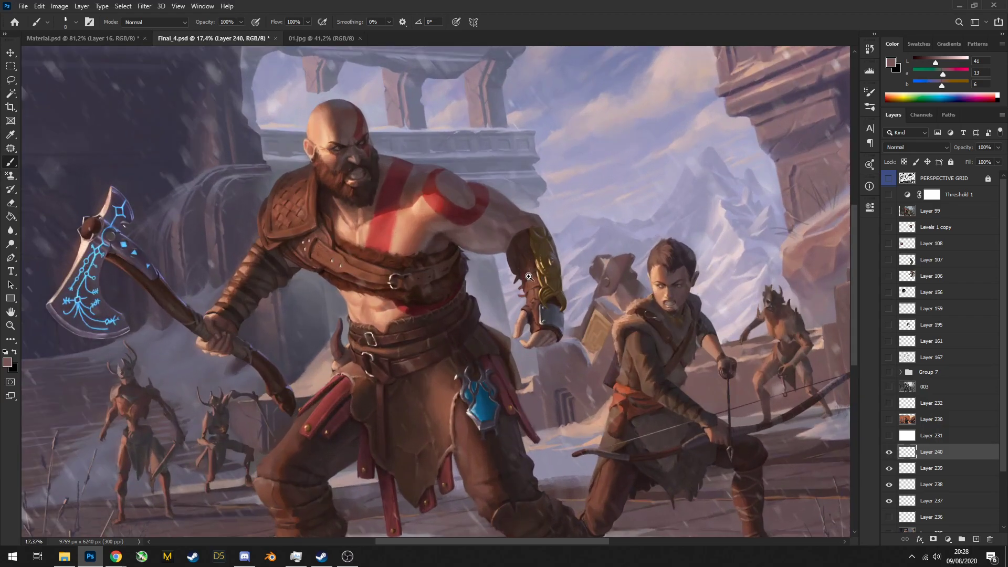
{"action": "scroll", "coordinate": [501, 246], "scroll_direction": "down", "scroll_amount": 2}
{"action": "scroll", "coordinate": [449, 210], "scroll_direction": "up", "scroll_amount": 6}
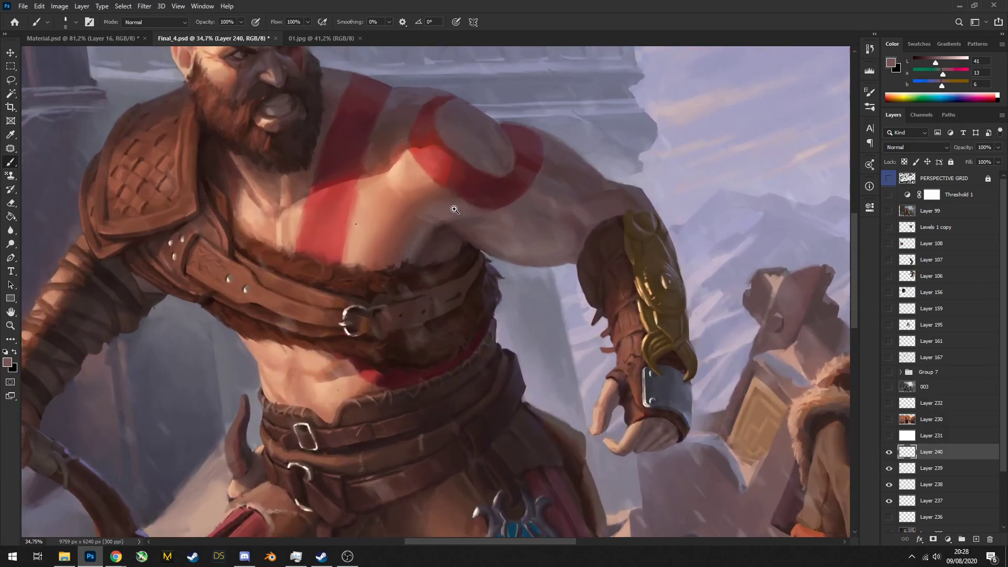
{"action": "scroll", "coordinate": [449, 209], "scroll_direction": "down", "scroll_amount": 2}
{"action": "scroll", "coordinate": [466, 270], "scroll_direction": "up", "scroll_amount": 3}
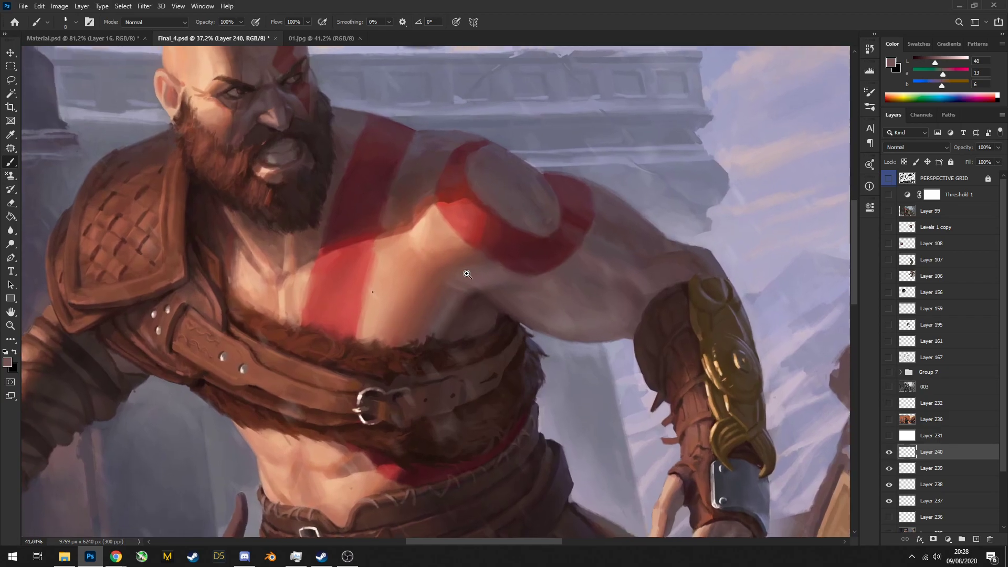
{"action": "scroll", "coordinate": [481, 276], "scroll_direction": "down", "scroll_amount": 2}
{"action": "scroll", "coordinate": [480, 275], "scroll_direction": "up", "scroll_amount": 3}
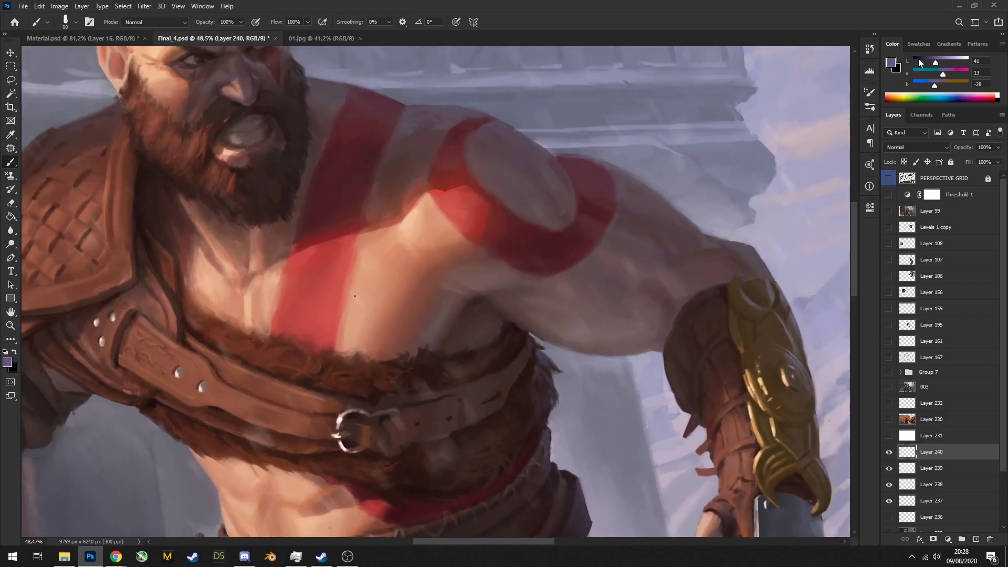
{"action": "left_click_drag", "start_coordinate": [943, 74], "coordinate": [940, 85]}
{"action": "key", "text": "bracketright"}
{"action": "key", "text": "bracketright"}
{"action": "key", "text": "bracketright"}
{"action": "key", "text": "bracketright"}
{"action": "key", "text": "bracketright"}
{"action": "key", "text": "bracketright"}
{"action": "key", "text": "bracketright"}
{"action": "key", "text": "bracketright"}
{"action": "scroll", "coordinate": [551, 251], "scroll_direction": "down", "scroll_amount": 6}
{"action": "scroll", "coordinate": [551, 251], "scroll_direction": "down", "scroll_amount": 1}
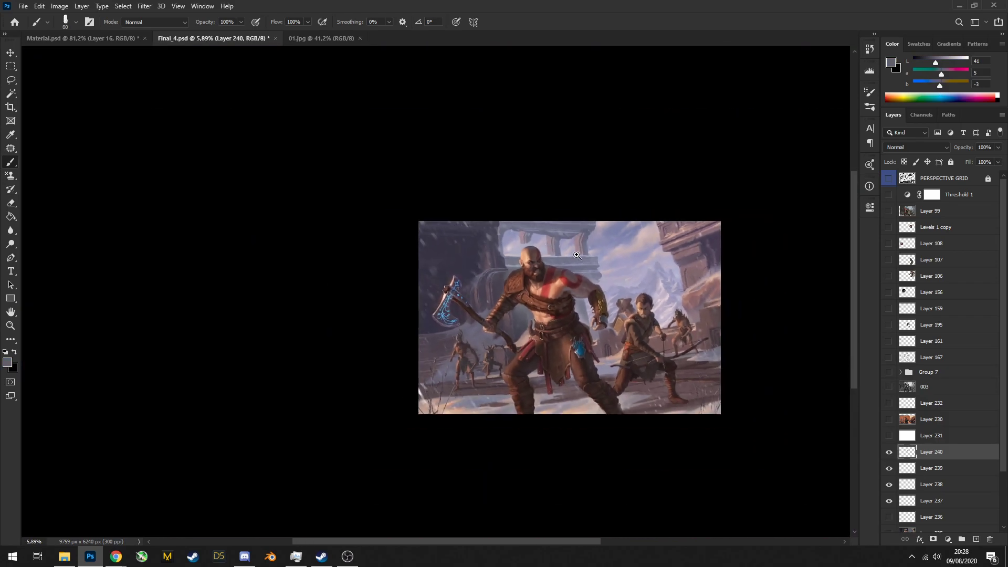
{"action": "scroll", "coordinate": [572, 283], "scroll_direction": "up", "scroll_amount": 5}
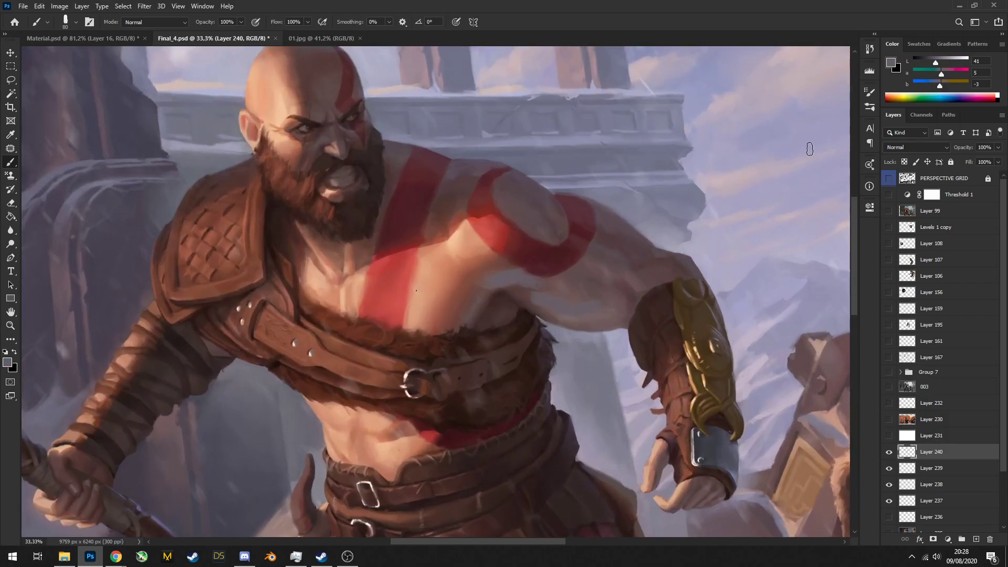
{"action": "scroll", "coordinate": [694, 364], "scroll_direction": "down", "scroll_amount": 4}
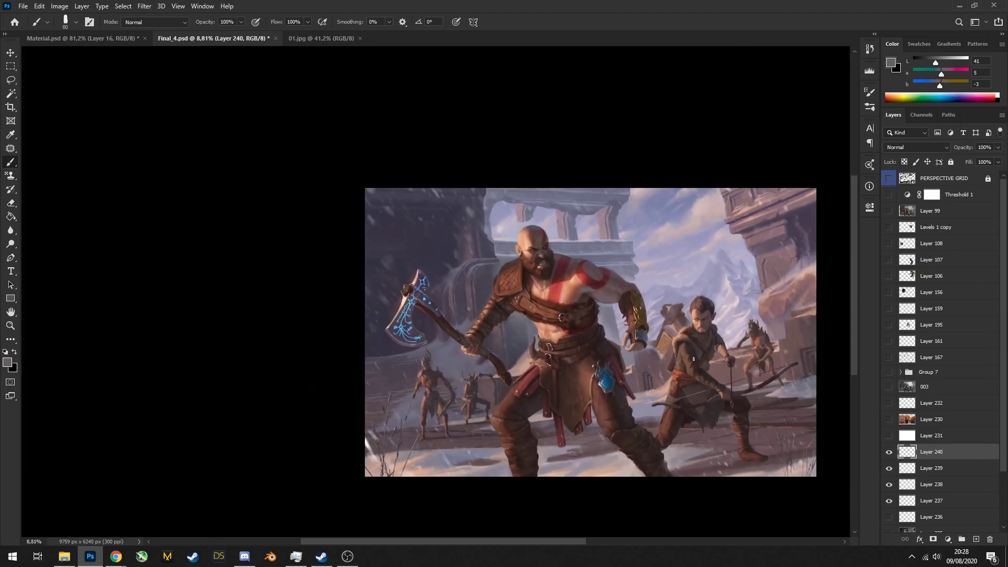
{"action": "scroll", "coordinate": [626, 326], "scroll_direction": "up", "scroll_amount": 2}
Erase the grey test strokes from the warrior's chest with a 400-size eraser
{"action": "key", "text": "e"}
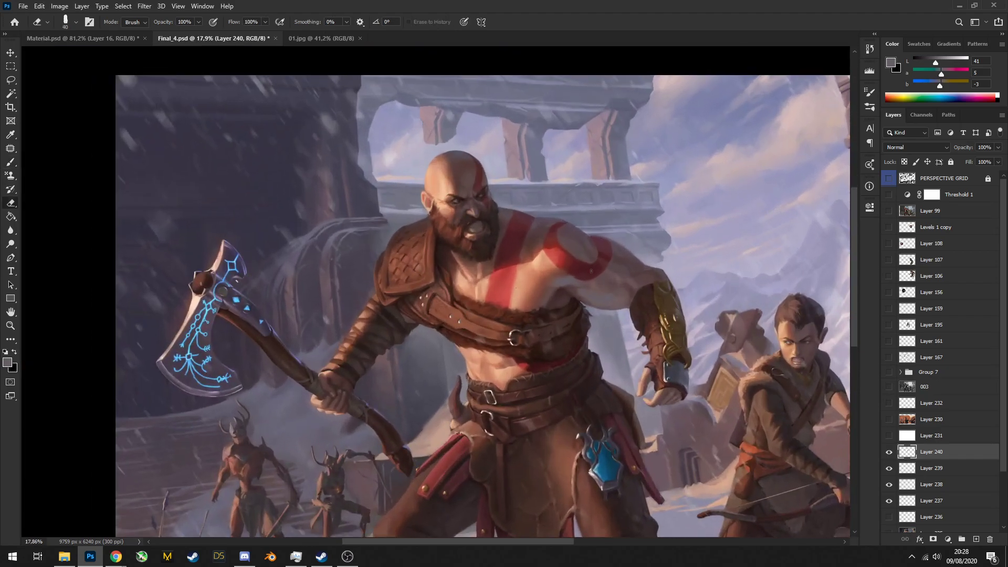
{"action": "key", "text": "bracketright"}
{"action": "key", "text": "bracketright"}
{"action": "key", "text": "bracketright"}
{"action": "key", "text": "bracketright"}
{"action": "key", "text": "bracketright"}
{"action": "key", "text": "bracketright"}
{"action": "key", "text": "bracketright"}
{"action": "key", "text": "bracketright"}
{"action": "key", "text": "bracketright"}
{"action": "key", "text": "bracketright"}
{"action": "key", "text": "bracketright"}
{"action": "key", "text": "bracketright"}
{"action": "scroll", "coordinate": [570, 297], "scroll_direction": "up", "scroll_amount": 3}
Sample the muted reddish shadow skin near the armpit again and examine the shaded areas of the torso
{"action": "key", "text": "b"}
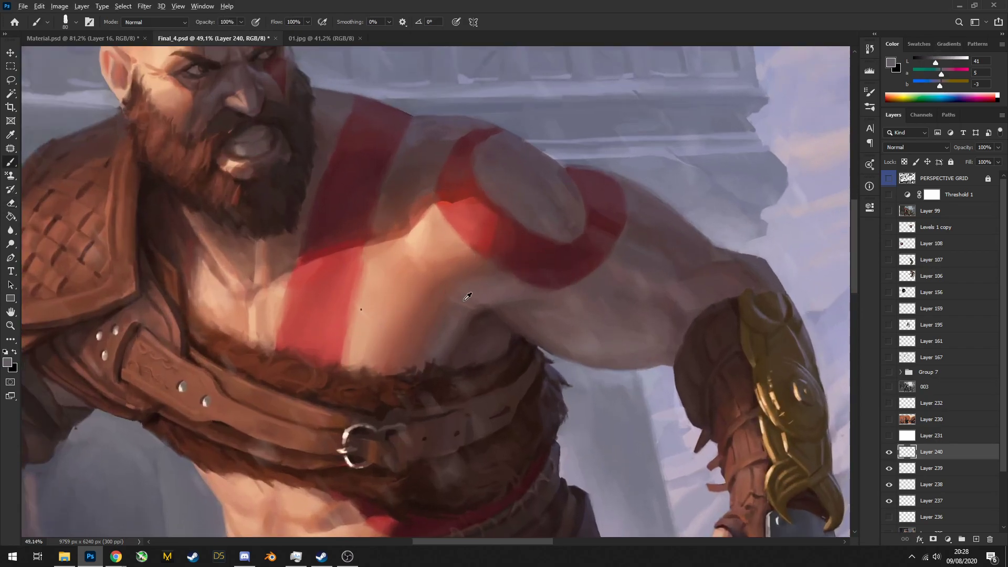
{"action": "left_click", "coordinate": [485, 294], "text": "alt"}
{"action": "scroll", "coordinate": [502, 288], "scroll_direction": "up", "scroll_amount": 1}
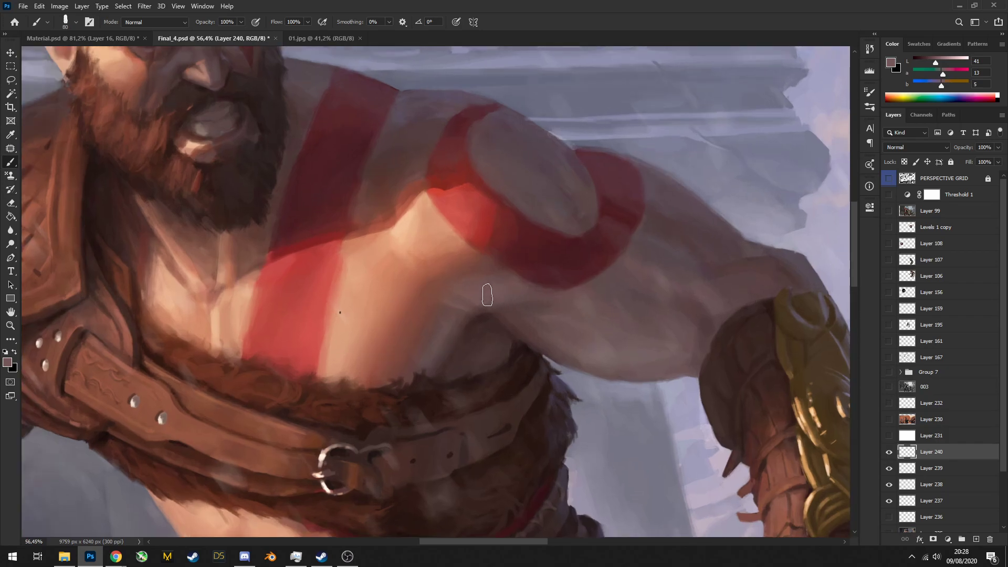
{"action": "scroll", "coordinate": [509, 289], "scroll_direction": "down", "scroll_amount": 1}
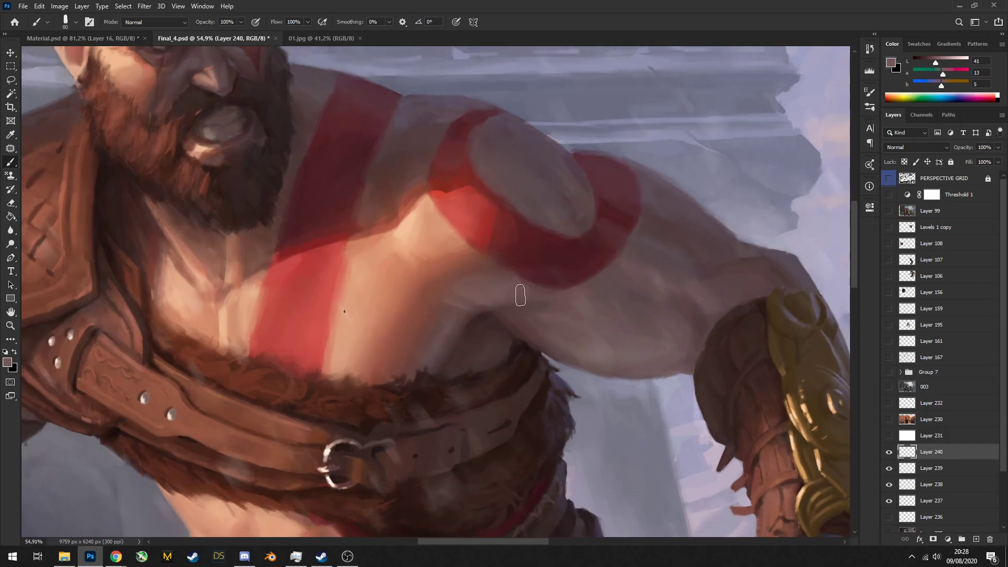
{"action": "scroll", "coordinate": [516, 295], "scroll_direction": "down", "scroll_amount": 1}
{"action": "left_click_drag", "start_coordinate": [516, 296], "coordinate": [484, 267]}
{"action": "left_click_drag", "start_coordinate": [517, 287], "coordinate": [469, 286]}
{"action": "left_click_drag", "start_coordinate": [488, 410], "coordinate": [470, 279]}
{"action": "left_click_drag", "start_coordinate": [482, 336], "coordinate": [401, 384]}
{"action": "scroll", "coordinate": [496, 353], "scroll_direction": "up", "scroll_amount": 1}
{"action": "left_click_drag", "start_coordinate": [482, 393], "coordinate": [513, 381]}
Sample the pendant's dark blue, shift it to a warm brown (Lab 22, 7, 7) and try it over the blue pendant
{"action": "left_click", "coordinate": [476, 343], "text": "alt"}
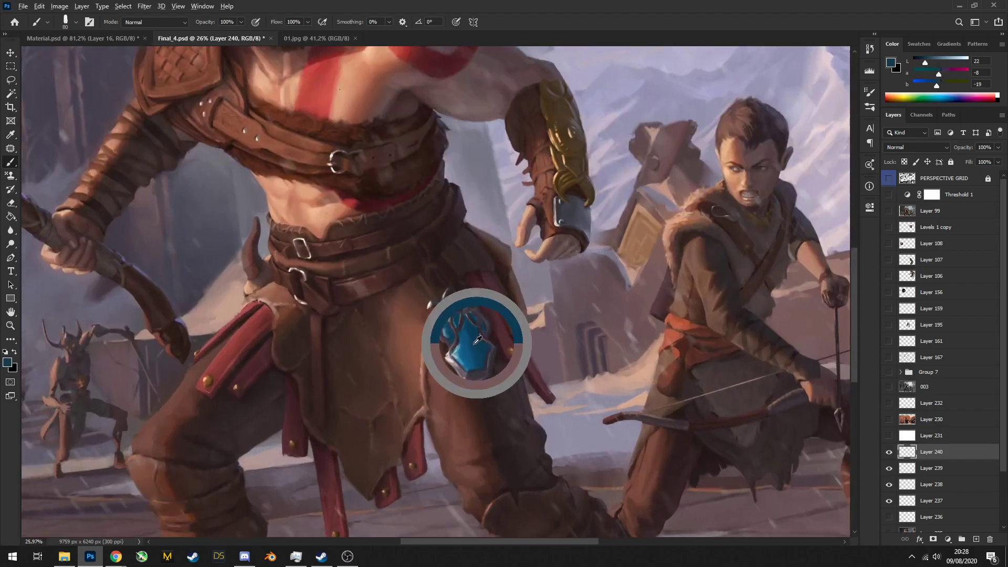
{"action": "left_click_drag", "start_coordinate": [440, 353], "coordinate": [493, 347]}
{"action": "scroll", "coordinate": [523, 290], "scroll_direction": "down", "scroll_amount": 8}
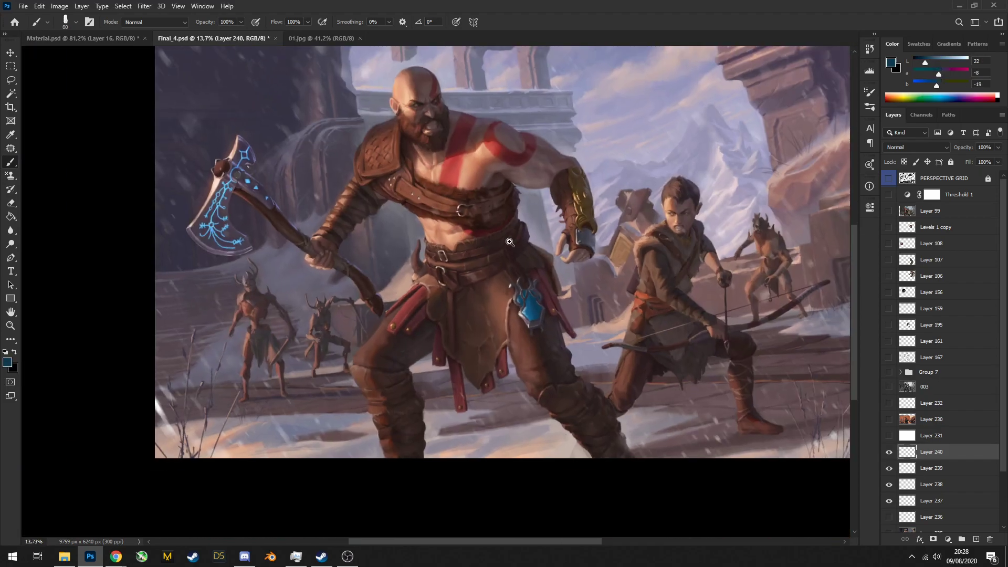
{"action": "scroll", "coordinate": [533, 302], "scroll_direction": "up", "scroll_amount": 9}
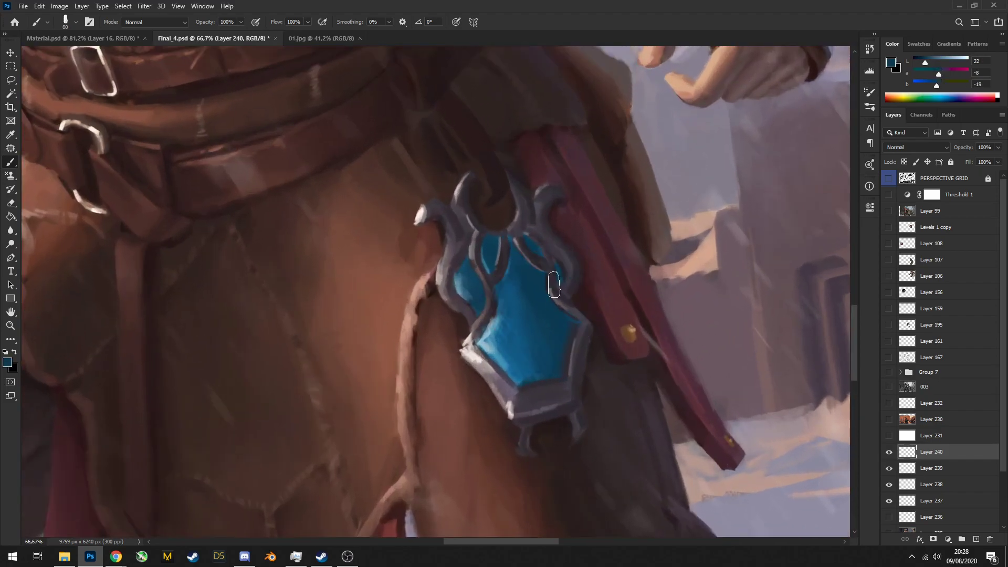
{"action": "left_click_drag", "start_coordinate": [939, 86], "coordinate": [942, 74]}
{"action": "scroll", "coordinate": [567, 328], "scroll_direction": "down", "scroll_amount": 10}
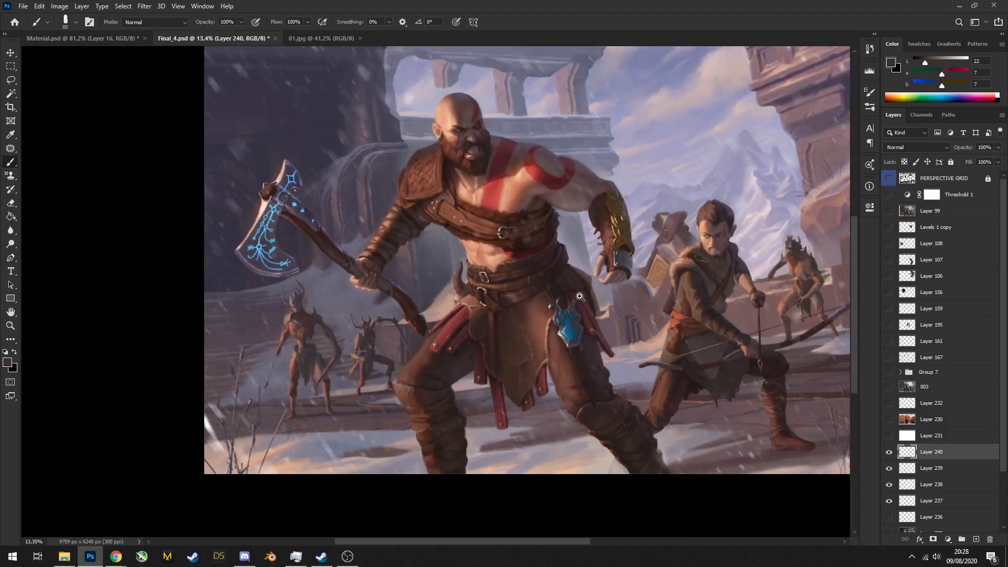
{"action": "scroll", "coordinate": [583, 320], "scroll_direction": "up", "scroll_amount": 9}
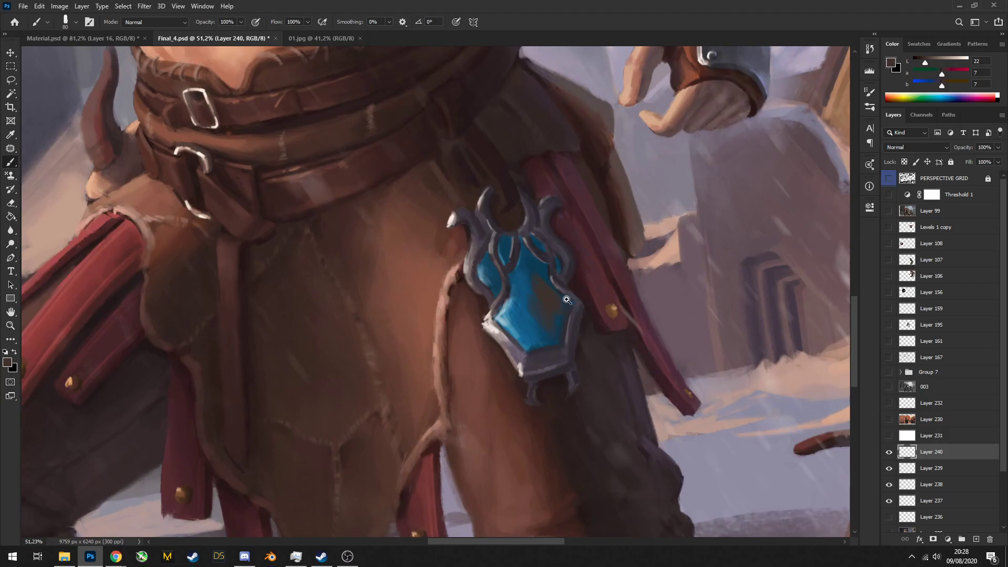
{"action": "scroll", "coordinate": [519, 361], "scroll_direction": "down", "scroll_amount": 5}
{"action": "scroll", "coordinate": [519, 362], "scroll_direction": "up", "scroll_amount": 4}
{"action": "scroll", "coordinate": [520, 357], "scroll_direction": "down", "scroll_amount": 5}
{"action": "scroll", "coordinate": [522, 331], "scroll_direction": "up", "scroll_amount": 6}
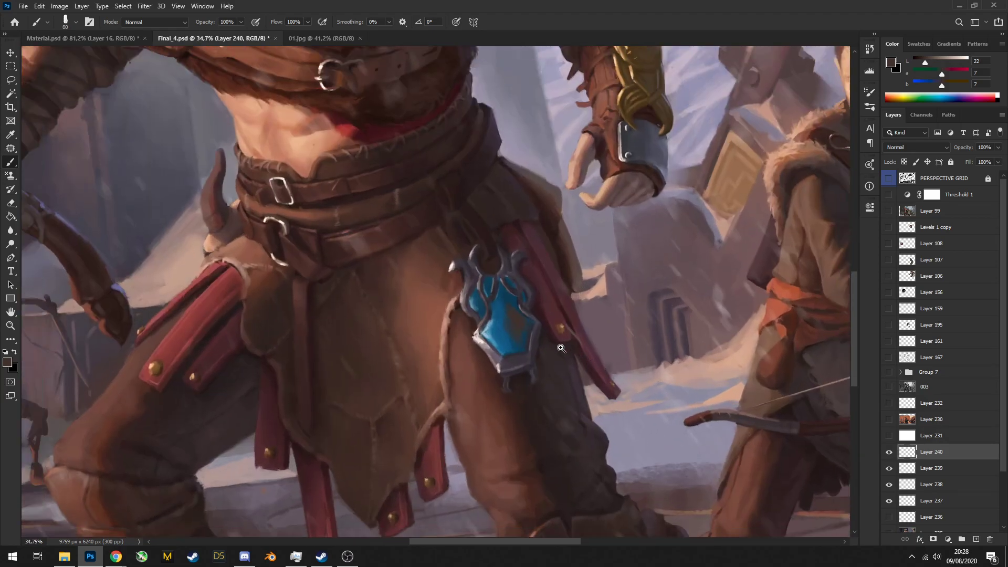
Erase the brown test patch from the blue pendant
{"action": "scroll", "coordinate": [523, 328], "scroll_direction": "down", "scroll_amount": 2}
{"action": "key", "text": "e"}
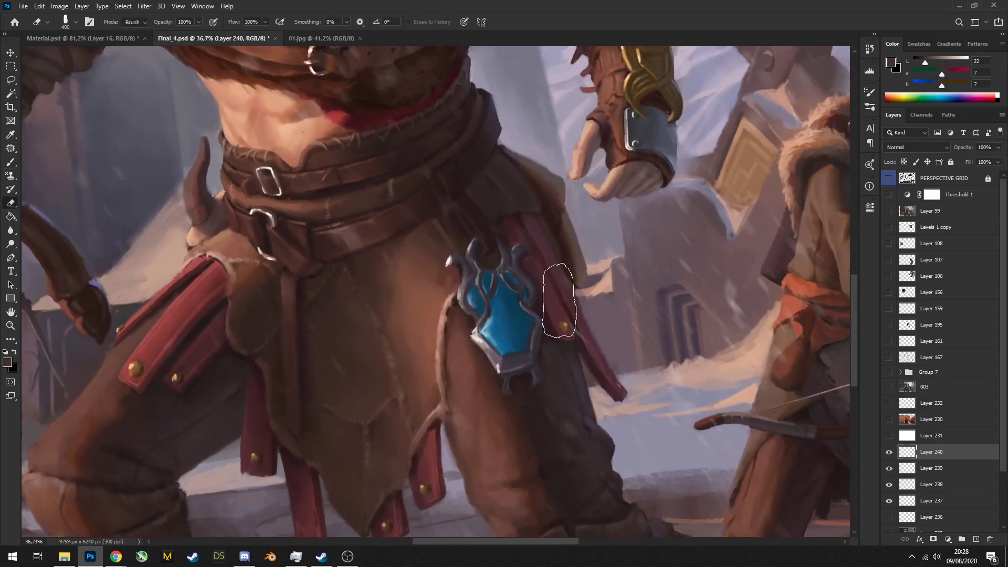
{"action": "scroll", "coordinate": [534, 286], "scroll_direction": "down", "scroll_amount": 4}
{"action": "scroll", "coordinate": [534, 286], "scroll_direction": "up", "scroll_amount": 5}
{"action": "scroll", "coordinate": [533, 286], "scroll_direction": "down", "scroll_amount": 4}
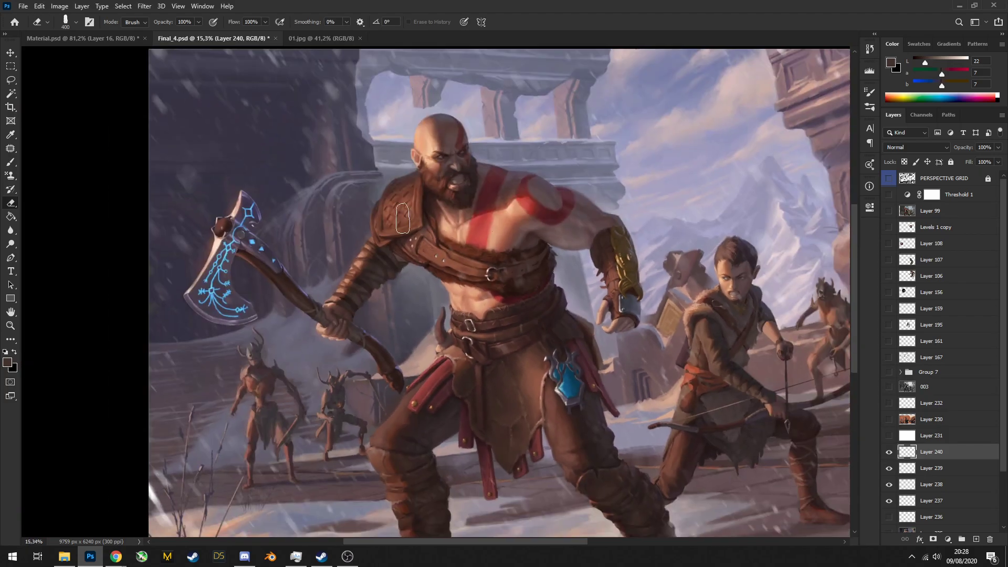
Return to the Material.psd notes and set up a much smaller brush with white as the foreground colour
{"action": "left_click", "coordinate": [84, 45]}
{"action": "scroll", "coordinate": [582, 336], "scroll_direction": "down", "scroll_amount": 1}
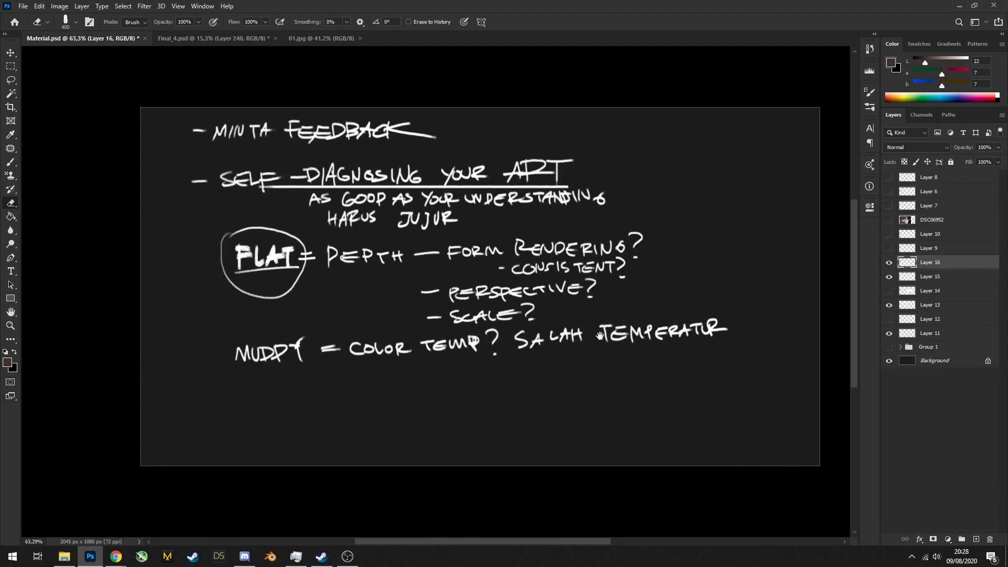
{"action": "key", "text": "b"}
{"action": "key", "text": "bracketleft"}
{"action": "key", "text": "bracketleft"}
{"action": "key", "text": "bracketleft"}
{"action": "key", "text": "bracketleft"}
{"action": "key", "text": "bracketleft"}
{"action": "key", "text": "bracketleft"}
{"action": "key", "text": "bracketleft"}
{"action": "key", "text": "bracketleft"}
{"action": "key", "text": "bracketleft"}
{"action": "key", "text": "bracketleft"}
{"action": "key", "text": "bracketleft"}
{"action": "key", "text": "bracketleft"}
{"action": "key", "text": "bracketleft"}
{"action": "key", "text": "bracketleft"}
{"action": "key", "text": "bracketleft"}
{"action": "key", "text": "bracketleft"}
{"action": "key", "text": "bracketleft"}
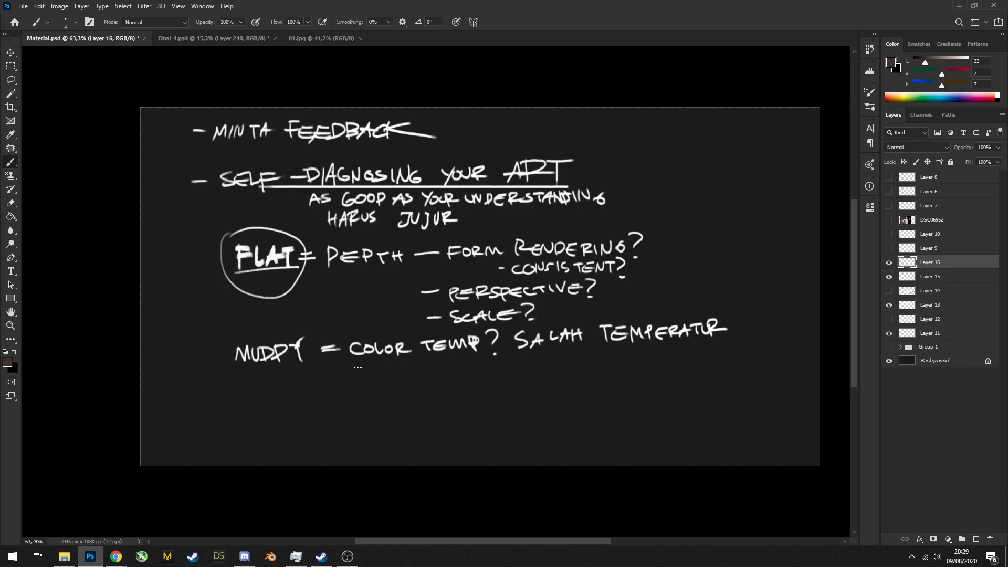
{"action": "scroll", "coordinate": [367, 374], "scroll_direction": "up", "scroll_amount": 3}
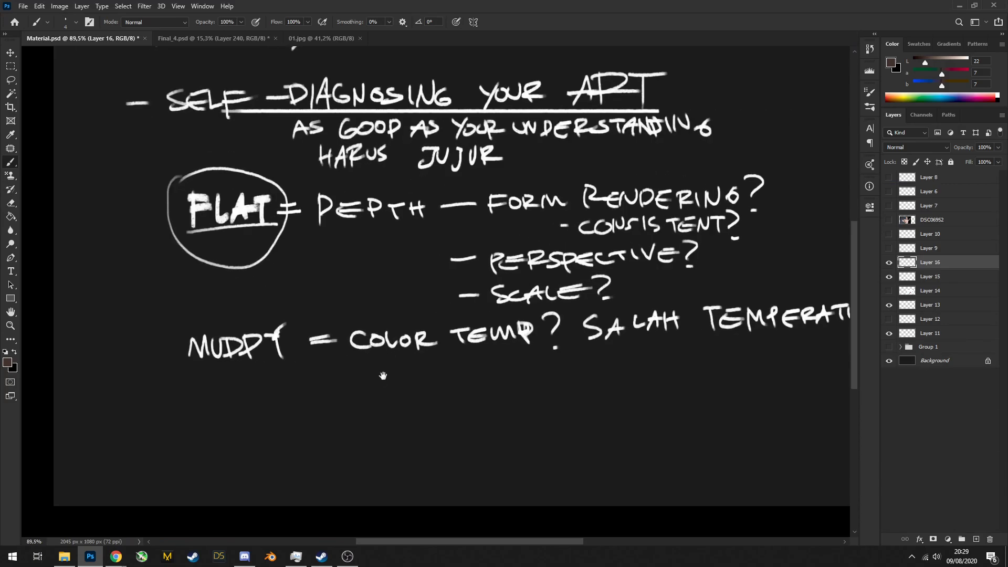
{"action": "key", "text": "d"}
{"action": "key", "text": "x"}
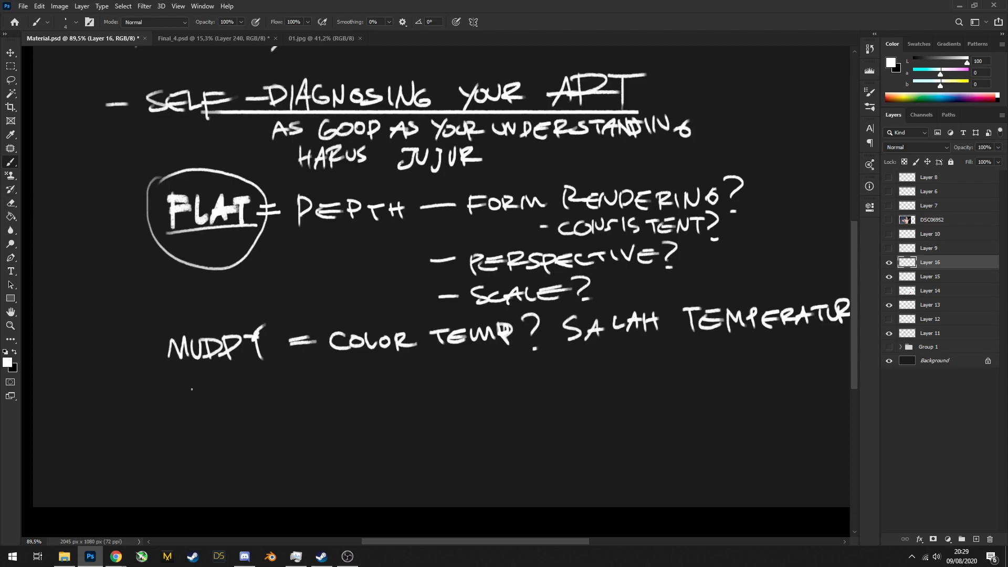
Handwrite ORANGNYA "ANEH" = below the MUDDY line
{"action": "left_click_drag", "start_coordinate": [178, 373], "coordinate": [177, 374]}
{"action": "mouse_move", "coordinate": [192, 376]}
{"action": "left_mouse_down"}
{"action": "mouse_move", "coordinate": [195, 399]}
{"action": "mouse_move", "coordinate": [191, 386]}
{"action": "mouse_move", "coordinate": [216, 373]}
{"action": "mouse_move", "coordinate": [236, 383]}
{"action": "left_mouse_up"}
{"action": "mouse_move", "coordinate": [244, 371]}
{"action": "left_mouse_down"}
{"action": "mouse_move", "coordinate": [266, 368]}
{"action": "mouse_move", "coordinate": [267, 378]}
{"action": "left_mouse_up"}
{"action": "mouse_move", "coordinate": [270, 364]}
{"action": "left_mouse_down"}
{"action": "mouse_move", "coordinate": [273, 377]}
{"action": "mouse_move", "coordinate": [308, 365]}
{"action": "left_mouse_up"}
{"action": "mouse_move", "coordinate": [315, 376]}
{"action": "left_mouse_down"}
{"action": "mouse_move", "coordinate": [321, 361]}
{"action": "mouse_move", "coordinate": [330, 376]}
{"action": "left_mouse_up"}
{"action": "left_click_drag", "start_coordinate": [318, 369], "coordinate": [357, 369]}
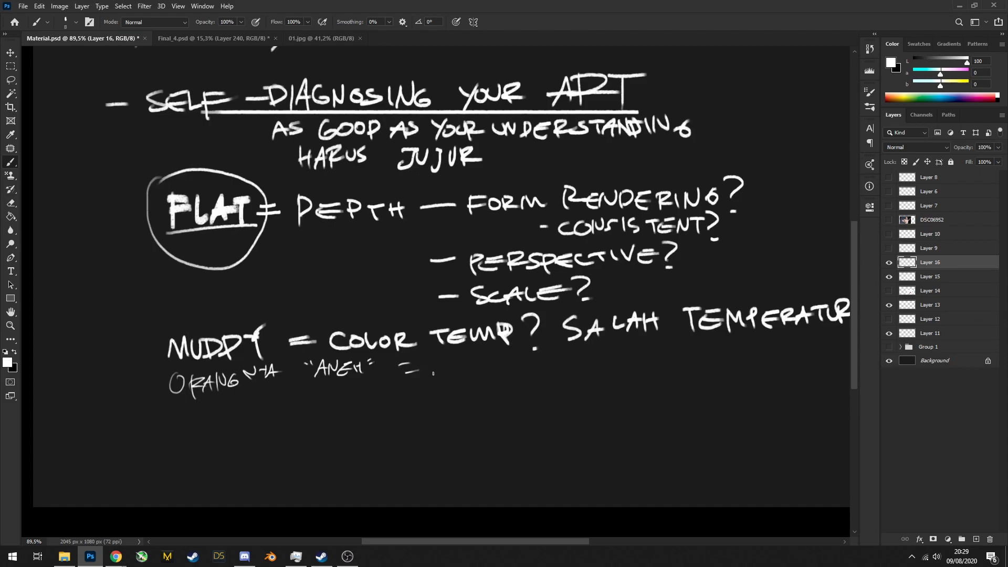
Handwrite "ANATOMY & GESTUR?" after ORANGNYA "ANEH" =
{"action": "left_click_drag", "start_coordinate": [433, 373], "coordinate": [447, 375]}
{"action": "mouse_move", "coordinate": [436, 367]}
{"action": "left_mouse_down"}
{"action": "mouse_move", "coordinate": [461, 356]}
{"action": "mouse_move", "coordinate": [476, 373]}
{"action": "mouse_move", "coordinate": [479, 365]}
{"action": "left_mouse_up"}
{"action": "left_click_drag", "start_coordinate": [486, 358], "coordinate": [486, 375]}
{"action": "left_click_drag", "start_coordinate": [479, 357], "coordinate": [539, 363]}
{"action": "mouse_move", "coordinate": [544, 357]}
{"action": "left_mouse_down"}
{"action": "mouse_move", "coordinate": [540, 371]}
{"action": "mouse_move", "coordinate": [651, 357]}
{"action": "mouse_move", "coordinate": [653, 370]}
{"action": "left_mouse_up"}
{"action": "left_click_drag", "start_coordinate": [662, 356], "coordinate": [678, 368]}
{"action": "mouse_move", "coordinate": [680, 357]}
{"action": "left_mouse_down"}
{"action": "mouse_move", "coordinate": [716, 363]}
{"action": "mouse_move", "coordinate": [557, 362]}
{"action": "mouse_move", "coordinate": [569, 361]}
{"action": "left_mouse_up"}
{"action": "left_click", "coordinate": [567, 365]}
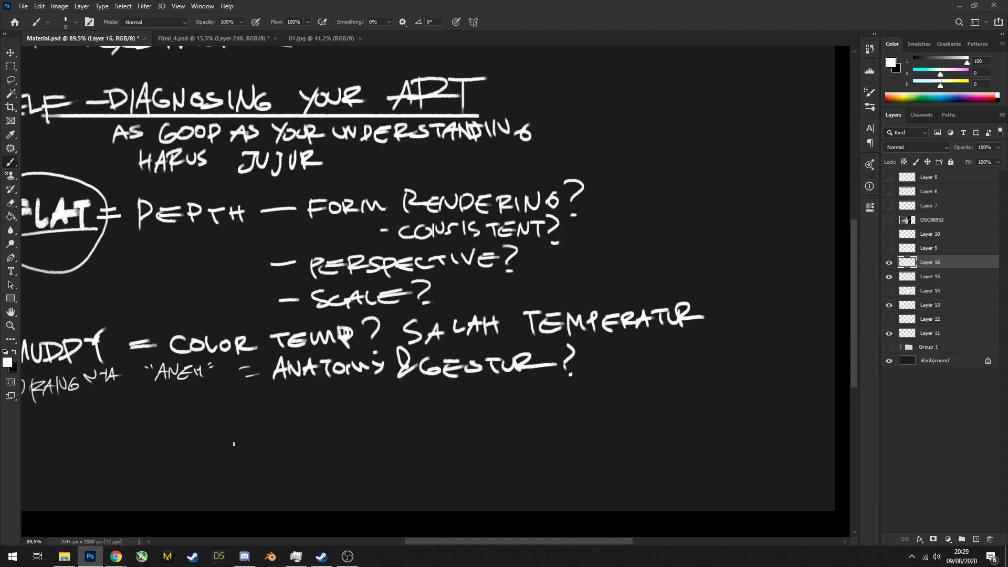
Circle the handwritten note "AS GOOD AS YOUR UNDERSTANDING HARUS JUJUR"
{"action": "left_click_drag", "start_coordinate": [233, 444], "coordinate": [379, 445]}
{"action": "left_click_drag", "start_coordinate": [425, 398], "coordinate": [403, 384]}
{"action": "scroll", "coordinate": [403, 384], "scroll_direction": "up", "scroll_amount": 3}
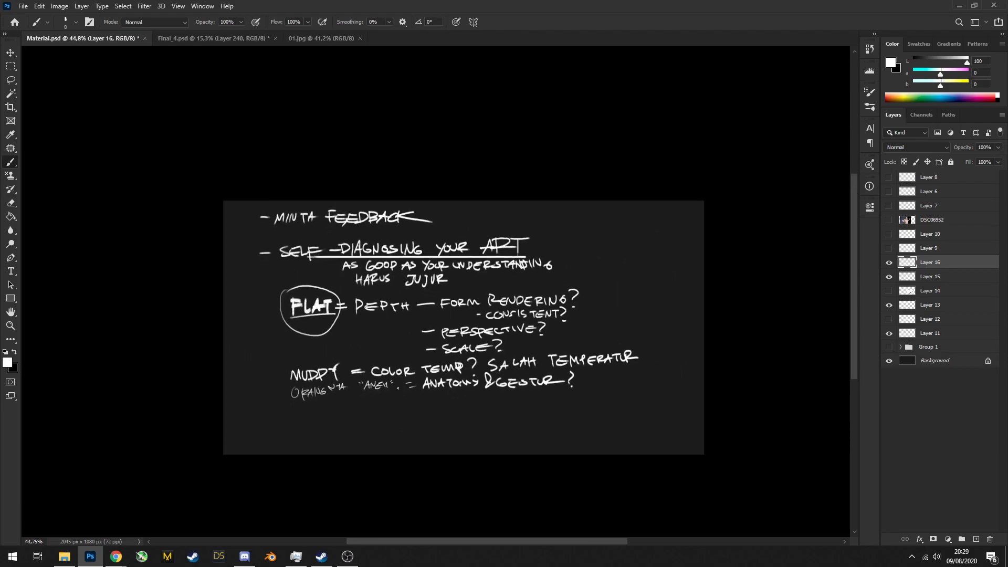
{"action": "scroll", "coordinate": [406, 298], "scroll_direction": "up", "scroll_amount": 2}
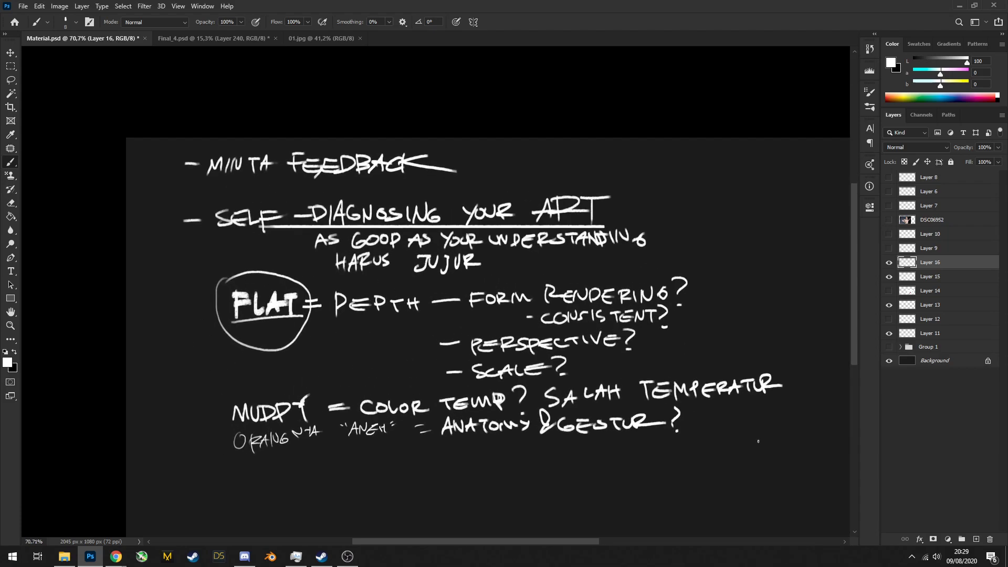
{"action": "mouse_move", "coordinate": [317, 227]}
{"action": "left_mouse_down"}
{"action": "mouse_move", "coordinate": [301, 245]}
{"action": "mouse_move", "coordinate": [559, 263]}
{"action": "mouse_move", "coordinate": [630, 221]}
{"action": "mouse_move", "coordinate": [407, 232]}
{"action": "left_mouse_up"}
{"action": "scroll", "coordinate": [375, 364], "scroll_direction": "down", "scroll_amount": 4}
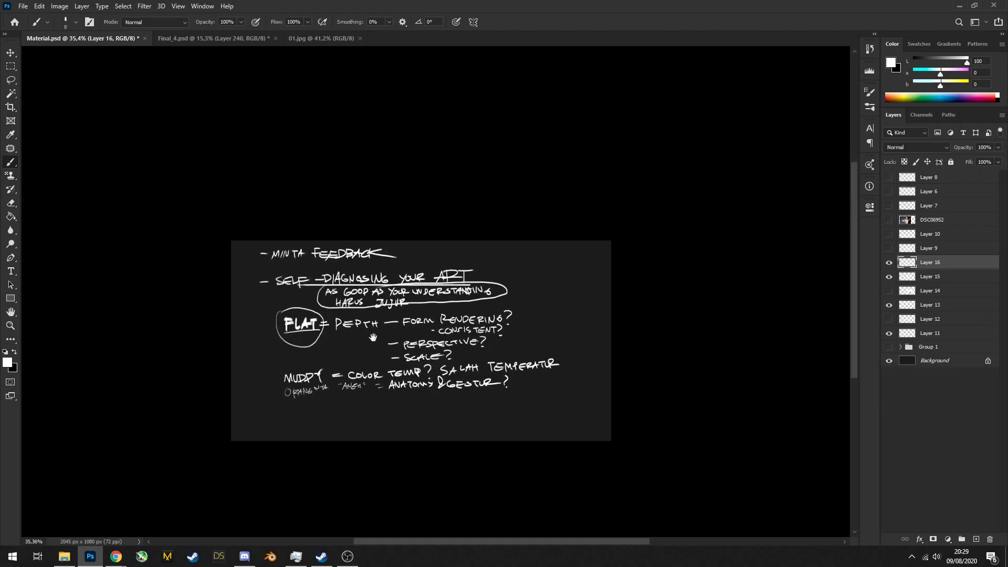
Group the note layers from Layer 16 down to Layer 11 and hide the group, leaving the canvas blank
{"action": "left_click", "coordinate": [929, 333], "text": "shift"}
{"action": "key", "text": "ctrl+g"}
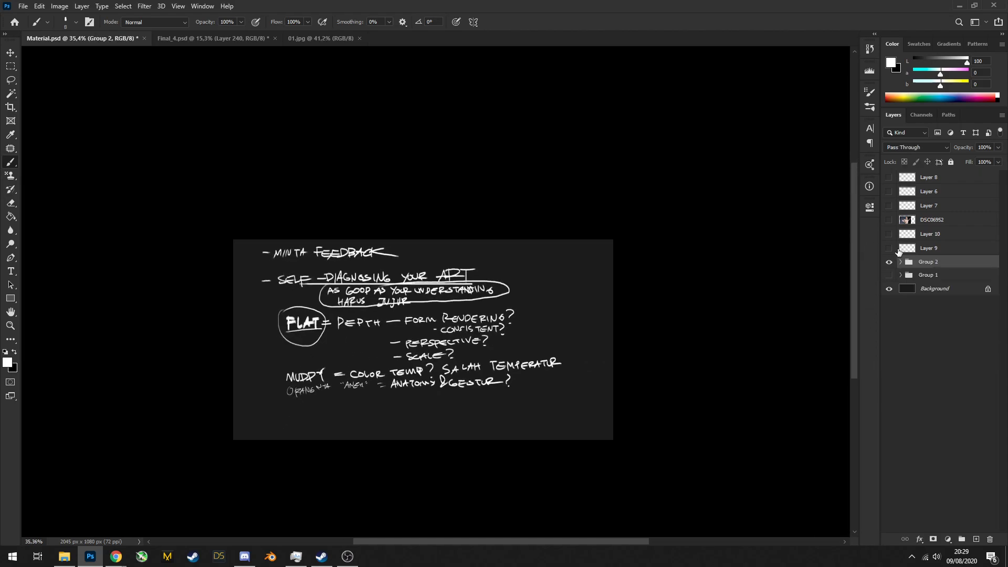
{"action": "left_click", "coordinate": [889, 261]}
{"action": "left_click", "coordinate": [888, 274]}
{"action": "left_click", "coordinate": [889, 274]}
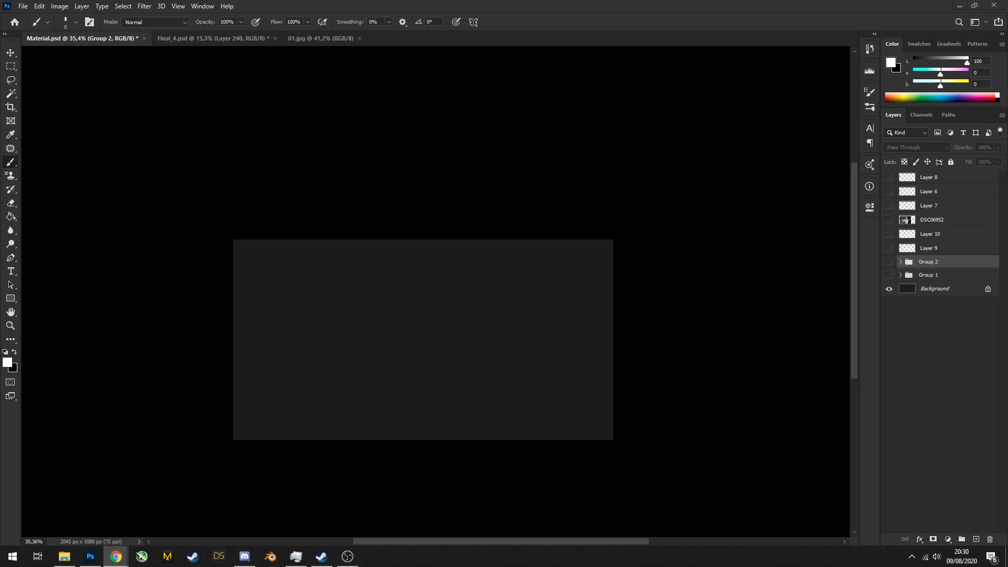
Paste the copied room painting into the document and scale it to 38.32% so the whole scene fits the canvas
{"action": "key", "text": "ctrl+v"}
{"action": "scroll", "coordinate": [448, 340], "scroll_direction": "up", "scroll_amount": 3}
{"action": "key", "text": "ctrl+t"}
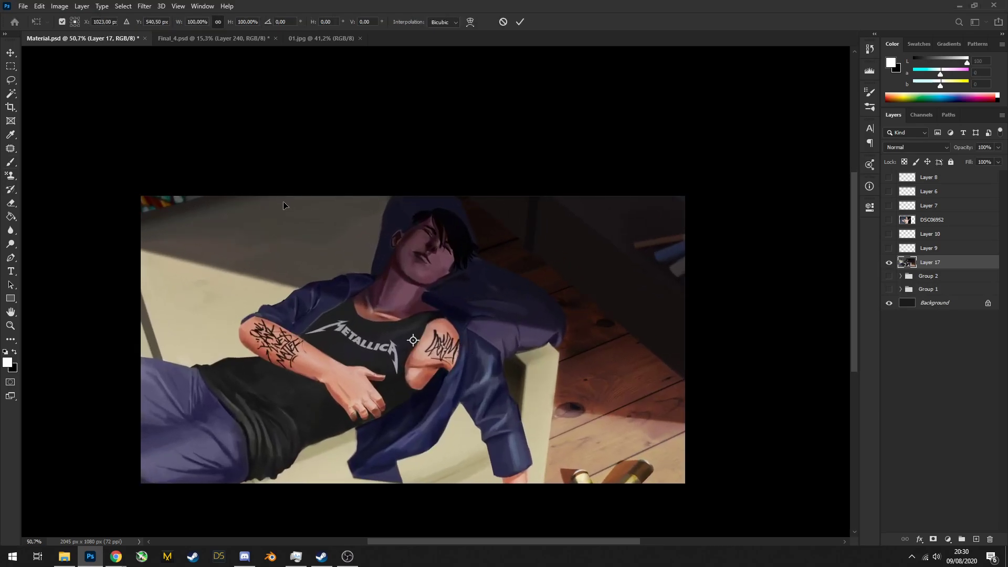
{"action": "key", "text": "alt+space"}
{"action": "left_click", "coordinate": [288, 187]}
{"action": "left_click_drag", "start_coordinate": [141, 194], "coordinate": [326, 171]}
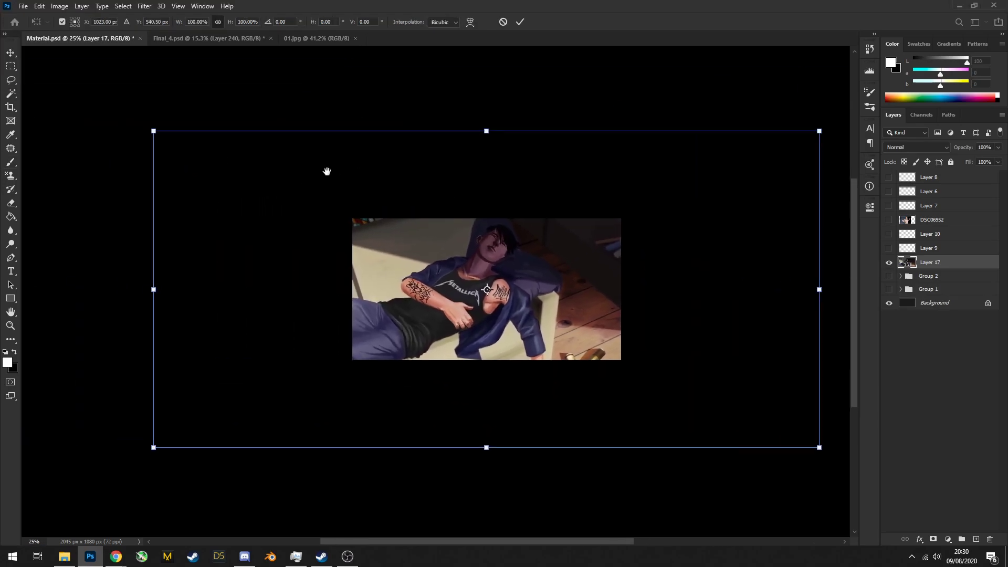
{"action": "left_click_drag", "start_coordinate": [153, 132], "coordinate": [354, 221]}
{"action": "key", "text": "Return"}
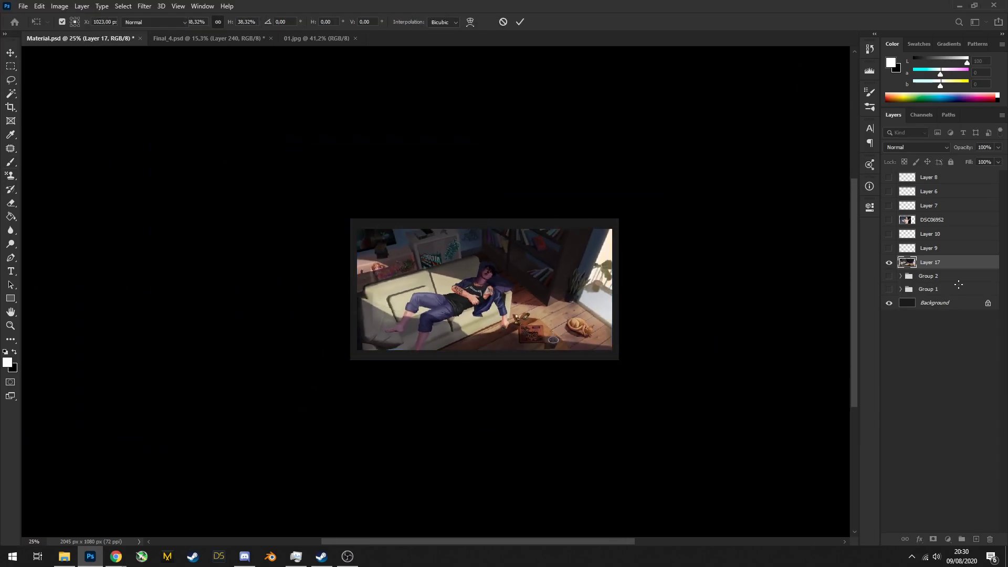
Add a new empty layer directly above the pasted painting for brush marks
{"action": "key", "text": "b"}
{"action": "left_click", "coordinate": [909, 278]}
{"action": "scroll", "coordinate": [528, 311], "scroll_direction": "up", "scroll_amount": 5}
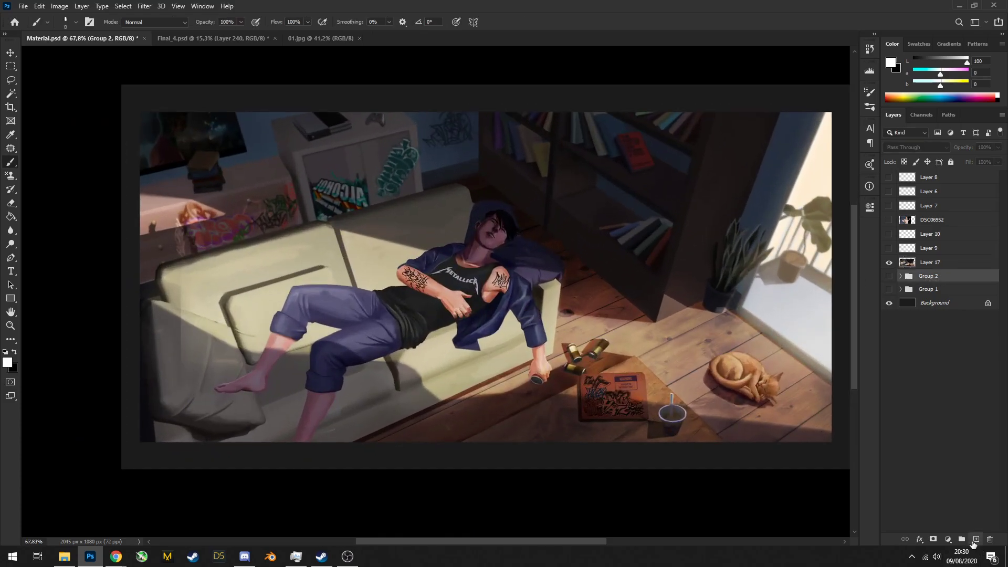
{"action": "left_click", "coordinate": [976, 539]}
{"action": "left_click_drag", "start_coordinate": [916, 278], "coordinate": [893, 255]}
{"action": "left_click_drag", "start_coordinate": [500, 270], "coordinate": [484, 307]}
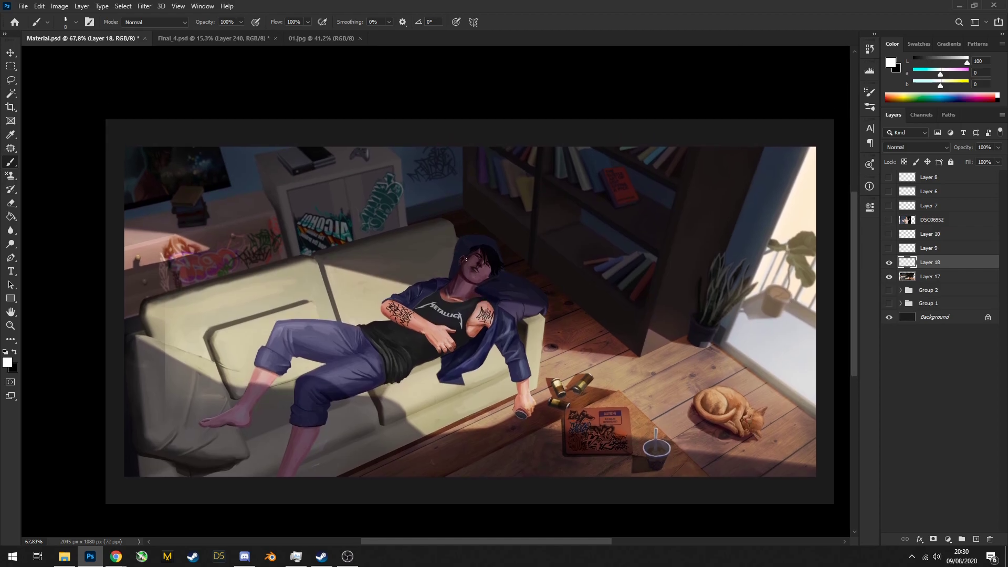
Try circling the graffiti on the cabinet doors in white and undo the mark
{"action": "mouse_move", "coordinate": [337, 177]}
{"action": "left_mouse_down"}
{"action": "mouse_move", "coordinate": [389, 223]}
{"action": "mouse_move", "coordinate": [292, 194]}
{"action": "mouse_move", "coordinate": [326, 177]}
{"action": "left_mouse_up"}
{"action": "key", "text": "ctrl+z"}
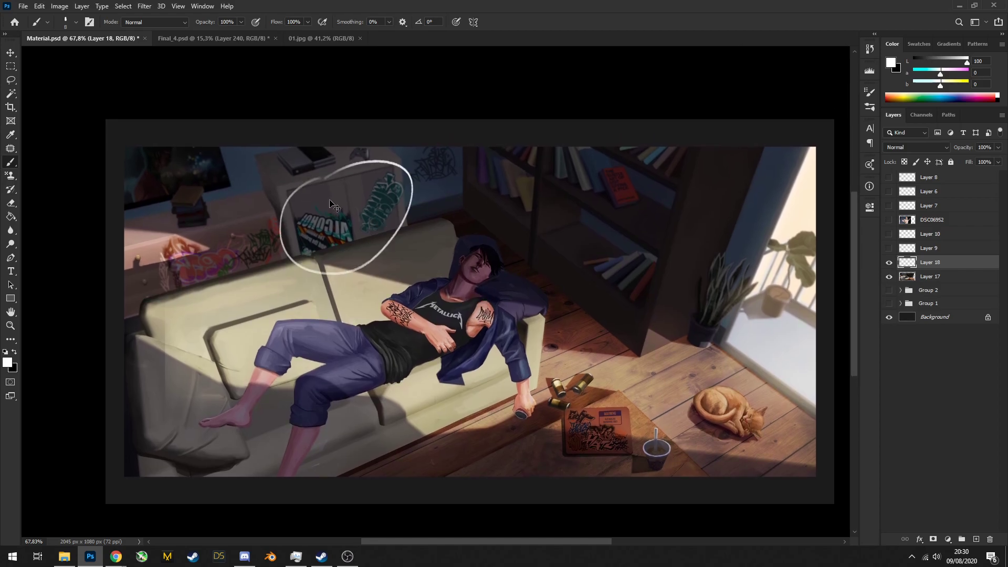
{"action": "key", "text": "ctrl+z"}
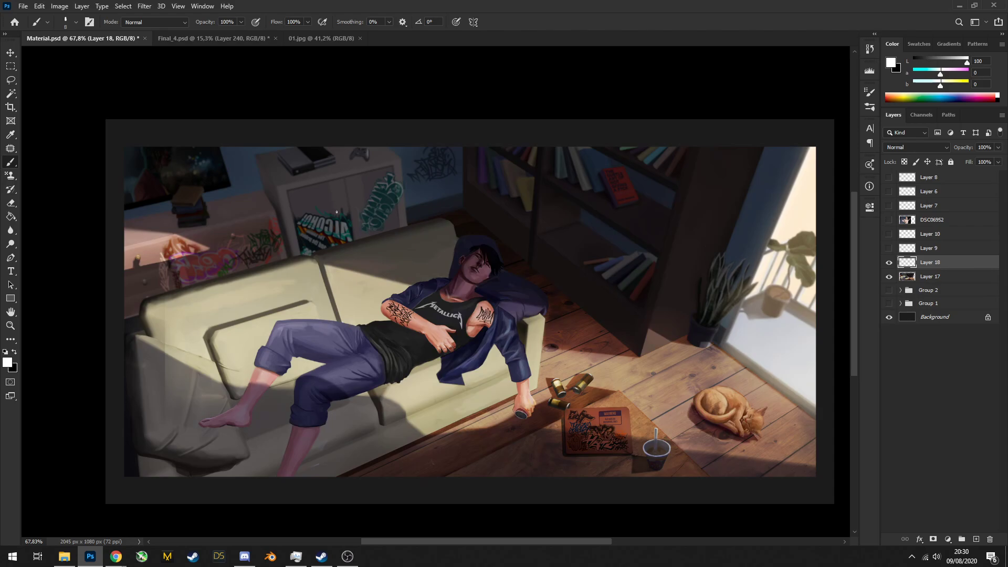
Circle the graffiti on the dresser front in white and scribble a small white mark over it
{"action": "scroll", "coordinate": [333, 214], "scroll_direction": "up", "scroll_amount": 2}
{"action": "scroll", "coordinate": [212, 256], "scroll_direction": "up", "scroll_amount": 3}
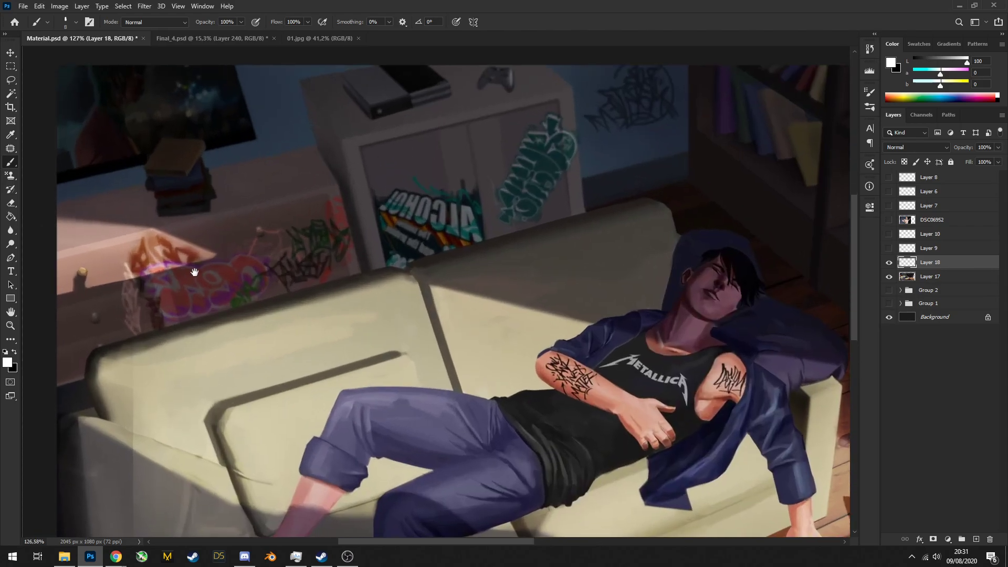
{"action": "mouse_move", "coordinate": [283, 239]}
{"action": "left_mouse_down"}
{"action": "mouse_move", "coordinate": [278, 306]}
{"action": "mouse_move", "coordinate": [357, 218]}
{"action": "mouse_move", "coordinate": [182, 284]}
{"action": "left_mouse_up"}
{"action": "key", "text": "ctrl+z"}
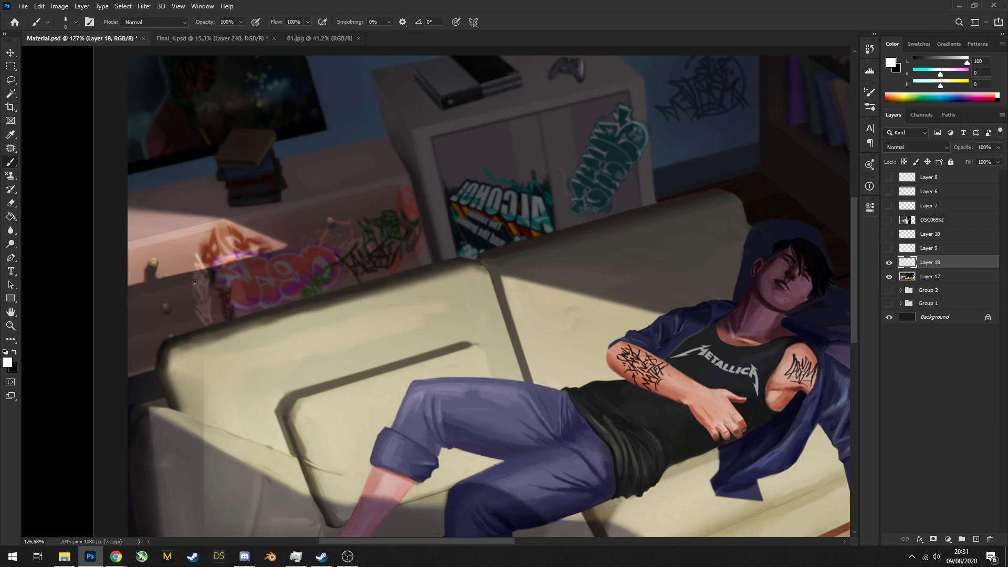
{"action": "mouse_move", "coordinate": [283, 231]}
{"action": "left_mouse_down"}
{"action": "mouse_move", "coordinate": [299, 224]}
{"action": "mouse_move", "coordinate": [251, 280]}
{"action": "mouse_move", "coordinate": [297, 284]}
{"action": "mouse_move", "coordinate": [283, 252]}
{"action": "mouse_move", "coordinate": [339, 283]}
{"action": "left_mouse_up"}
{"action": "key", "text": "ctrl+z"}
{"action": "scroll", "coordinate": [282, 270], "scroll_direction": "up", "scroll_amount": 5}
{"action": "scroll", "coordinate": [339, 283], "scroll_direction": "down", "scroll_amount": 5}
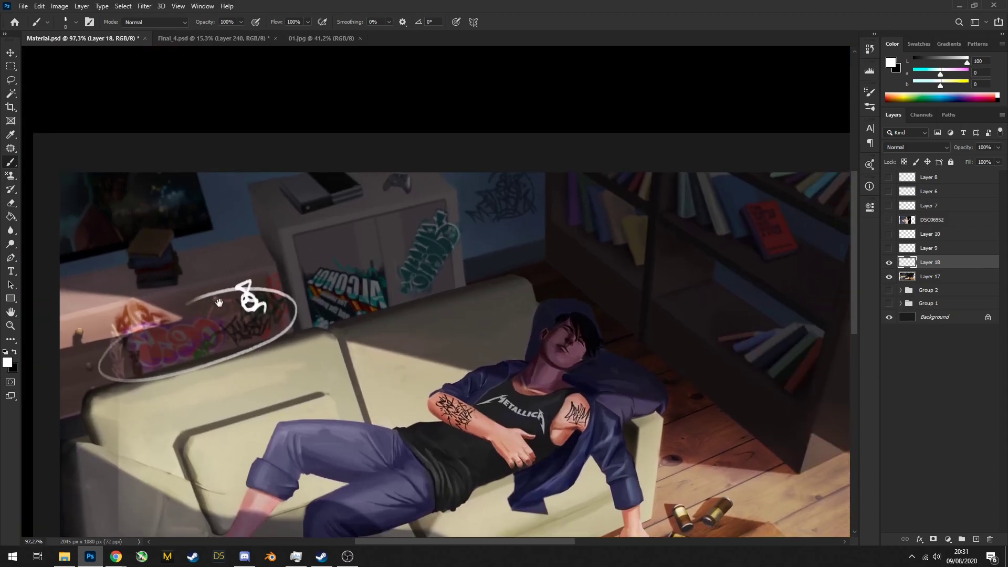
Try a stroke beside the wall graffiti, and undo it together with the white marks on the dresser
{"action": "scroll", "coordinate": [489, 213], "scroll_direction": "up", "scroll_amount": 4}
{"action": "mouse_move", "coordinate": [496, 202]}
{"action": "left_mouse_down"}
{"action": "mouse_move", "coordinate": [505, 227]}
{"action": "mouse_move", "coordinate": [448, 195]}
{"action": "mouse_move", "coordinate": [498, 239]}
{"action": "left_mouse_up"}
{"action": "key", "text": "ctrl+z"}
{"action": "left_click", "coordinate": [497, 239], "text": "alt"}
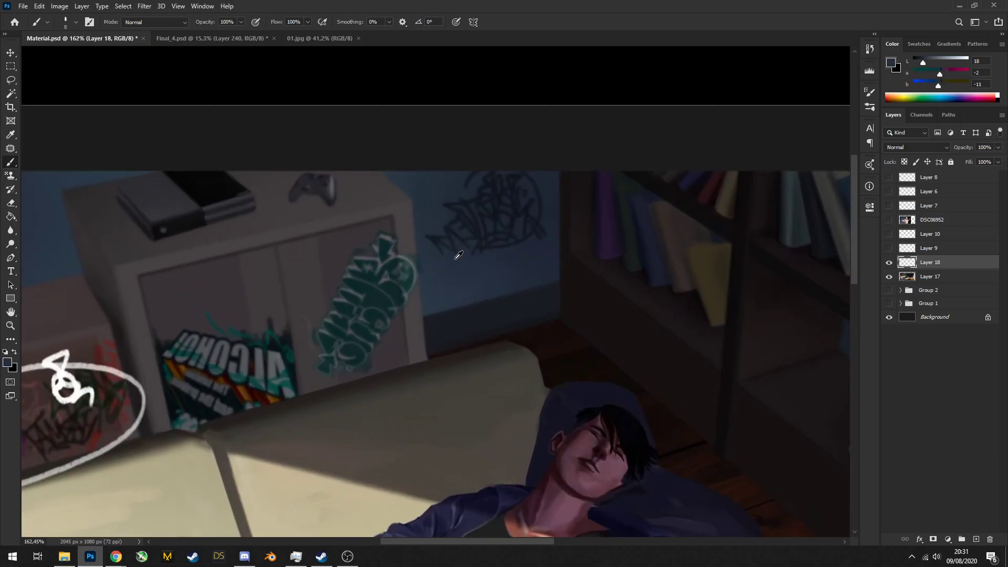
{"action": "scroll", "coordinate": [412, 218], "scroll_direction": "down", "scroll_amount": 4}
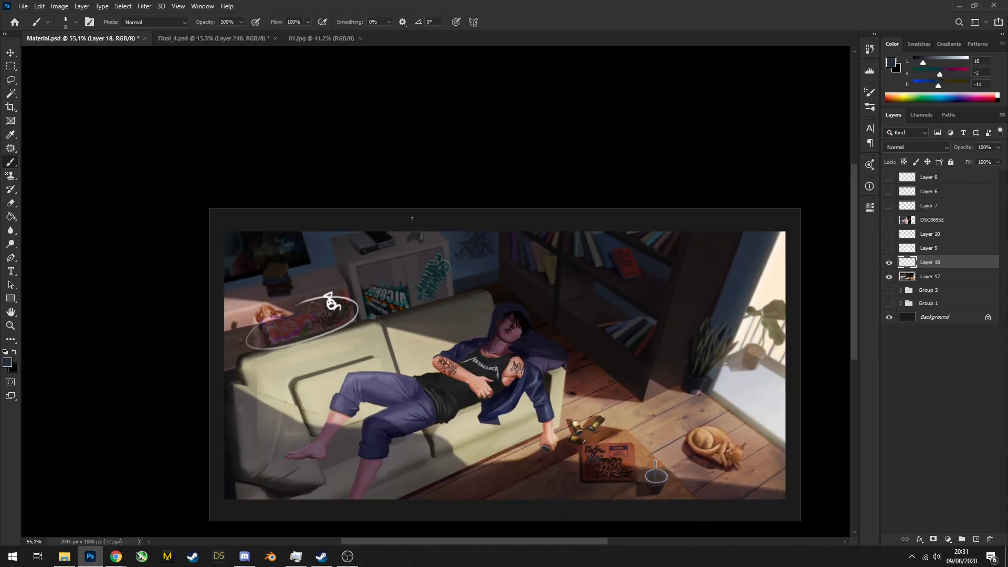
{"action": "key", "text": "ctrl+z"}
{"action": "scroll", "coordinate": [362, 246], "scroll_direction": "up", "scroll_amount": 4}
{"action": "key", "text": "ctrl+z"}
Try outlining the game console and controller on the cabinet in near-black, and undo the strokes
{"action": "left_click", "coordinate": [349, 235], "text": "alt"}
{"action": "mouse_move", "coordinate": [328, 231]}
{"action": "left_mouse_down"}
{"action": "mouse_move", "coordinate": [376, 260]}
{"action": "mouse_move", "coordinate": [401, 204]}
{"action": "left_mouse_up"}
{"action": "mouse_move", "coordinate": [472, 216]}
{"action": "left_mouse_down"}
{"action": "mouse_move", "coordinate": [485, 239]}
{"action": "mouse_move", "coordinate": [509, 217]}
{"action": "mouse_move", "coordinate": [477, 217]}
{"action": "left_mouse_up"}
{"action": "key", "text": "ctrl+z"}
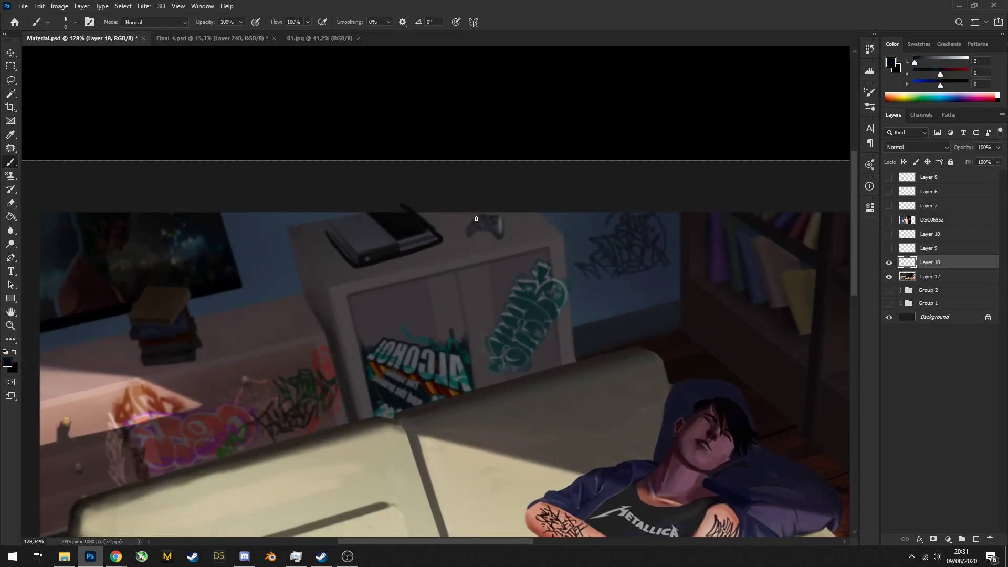
{"action": "key", "text": "ctrl+z"}
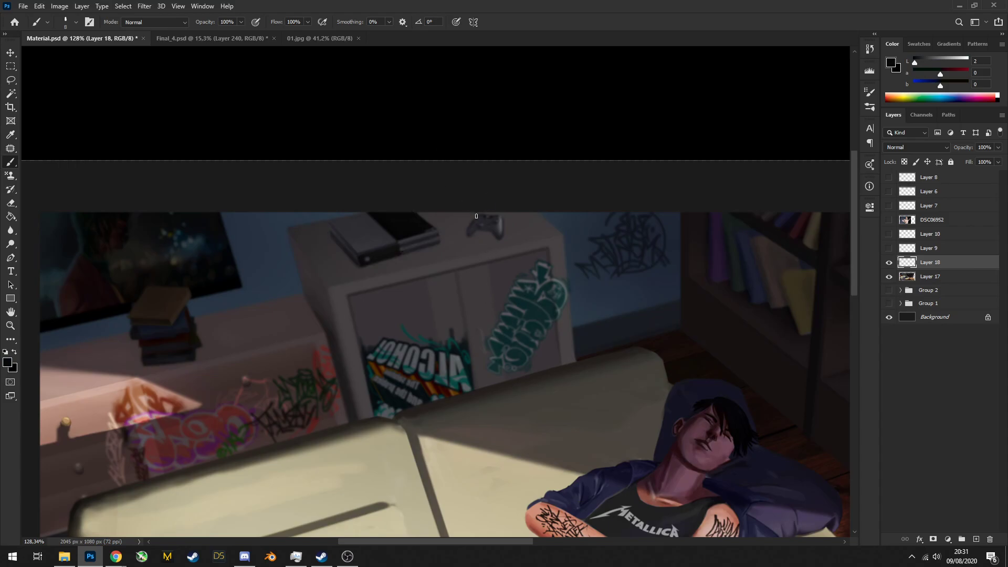
{"action": "mouse_move", "coordinate": [476, 216]}
{"action": "left_mouse_down"}
{"action": "mouse_move", "coordinate": [457, 242]}
{"action": "mouse_move", "coordinate": [508, 216]}
{"action": "left_mouse_up"}
{"action": "key", "text": "ctrl+z"}
Paint over the teal graffiti on the cabinet door with a 45 px brush in the sampled door grey
{"action": "left_click", "coordinate": [520, 287], "text": "alt"}
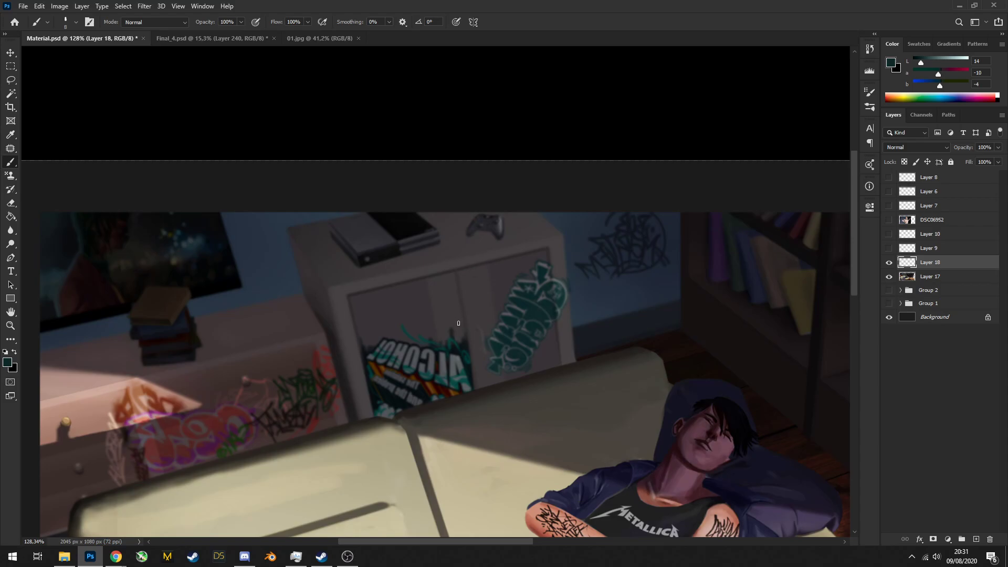
{"action": "key", "text": "bracketright"}
{"action": "key", "text": "bracketright"}
{"action": "left_click", "coordinate": [487, 334], "text": "alt"}
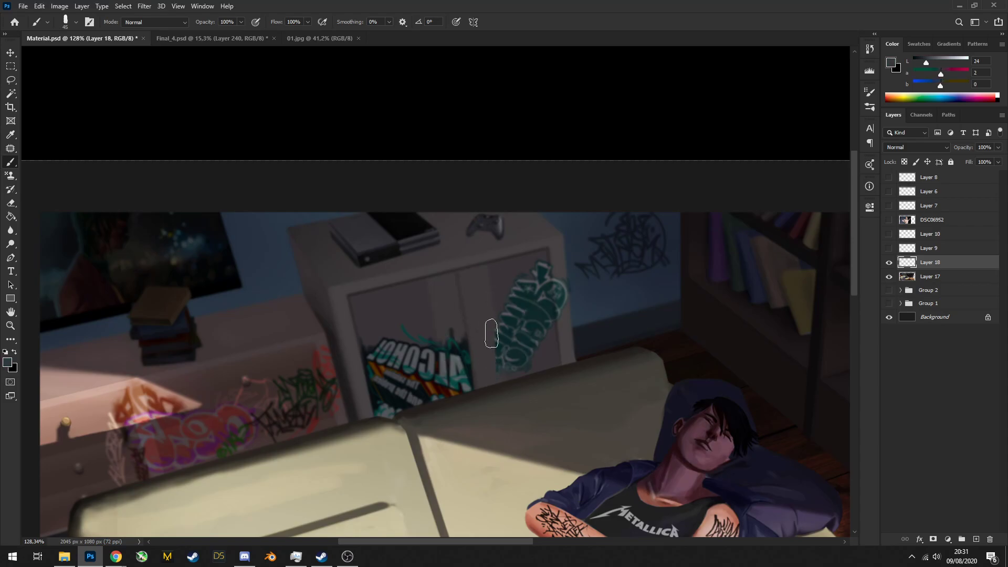
{"action": "mouse_move", "coordinate": [488, 333]}
{"action": "left_mouse_down"}
{"action": "mouse_move", "coordinate": [503, 286]}
{"action": "mouse_move", "coordinate": [510, 347]}
{"action": "mouse_move", "coordinate": [510, 300]}
{"action": "mouse_move", "coordinate": [524, 284]}
{"action": "mouse_move", "coordinate": [539, 286]}
{"action": "mouse_move", "coordinate": [549, 308]}
{"action": "mouse_move", "coordinate": [509, 331]}
{"action": "left_mouse_up"}
{"action": "left_click", "coordinate": [558, 265], "text": "alt"}
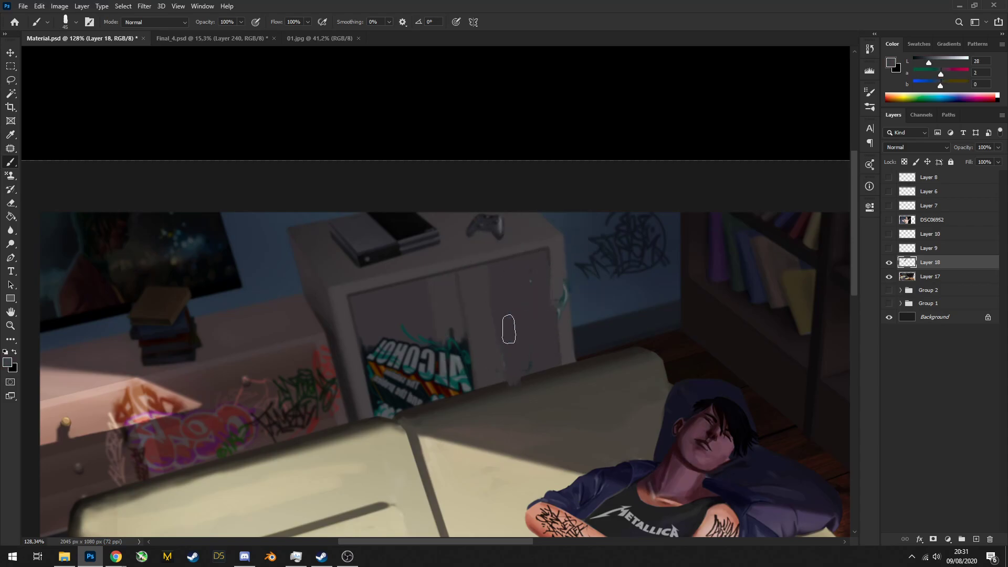
Cover the ALCOHOL graffiti on the other cabinet door with greys sampled from around it
{"action": "left_click", "coordinate": [355, 325], "text": "alt"}
{"action": "left_click", "coordinate": [370, 321], "text": "alt"}
{"action": "left_click", "coordinate": [371, 322], "text": "alt"}
{"action": "mouse_move", "coordinate": [370, 322]}
{"action": "left_mouse_down"}
{"action": "mouse_move", "coordinate": [377, 346]}
{"action": "mouse_move", "coordinate": [418, 333]}
{"action": "mouse_move", "coordinate": [446, 388]}
{"action": "left_mouse_up"}
{"action": "left_click", "coordinate": [455, 342], "text": "alt"}
{"action": "left_click_drag", "start_coordinate": [455, 342], "coordinate": [457, 368]}
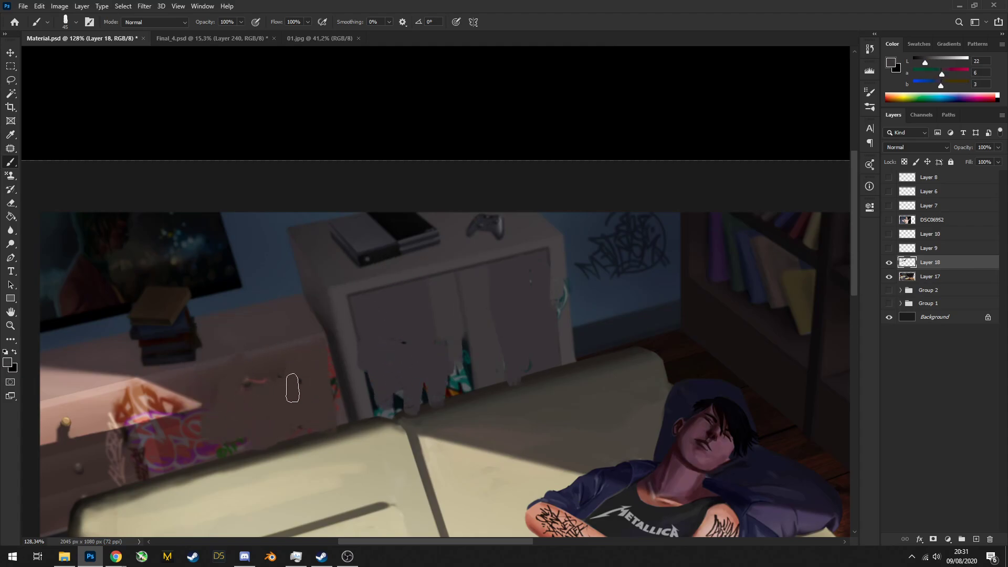
Paint out the dresser graffiti with sampled shadow brown and the pinkish tone of the sunlit area
{"action": "left_click_drag", "start_coordinate": [293, 387], "coordinate": [471, 311]}
{"action": "left_click", "coordinate": [296, 375], "text": "alt"}
{"action": "left_click_drag", "start_coordinate": [295, 375], "coordinate": [392, 373]}
{"action": "left_click", "coordinate": [383, 326], "text": "alt"}
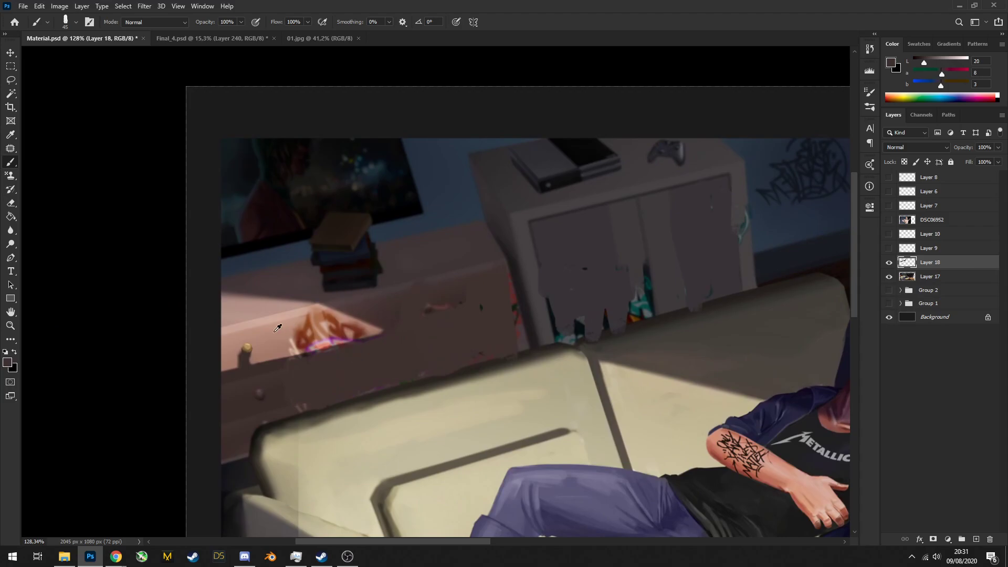
{"action": "mouse_move", "coordinate": [278, 344]}
{"action": "left_mouse_down"}
{"action": "mouse_move", "coordinate": [315, 329]}
{"action": "mouse_move", "coordinate": [379, 335]}
{"action": "left_mouse_up"}
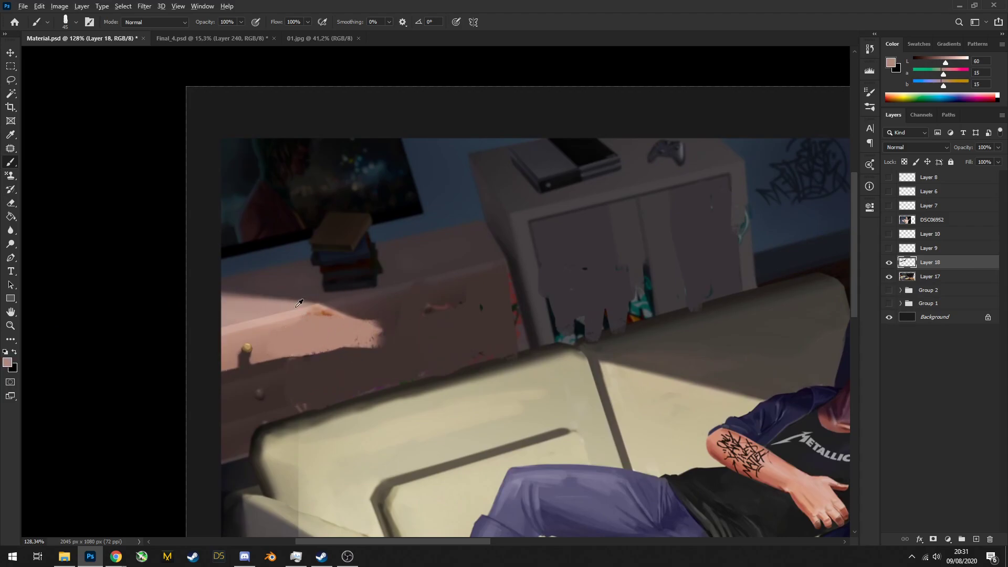
Reduce the brush to 10 px and paint thin dark brown strokes across the sunlit part of the dresser
{"action": "left_click", "coordinate": [282, 368], "text": "alt"}
{"action": "key", "text": "bracketleft"}
{"action": "key", "text": "bracketleft"}
{"action": "key", "text": "bracketleft"}
{"action": "key", "text": "bracketleft"}
{"action": "key", "text": "bracketleft"}
{"action": "key", "text": "bracketleft"}
{"action": "key", "text": "bracketleft"}
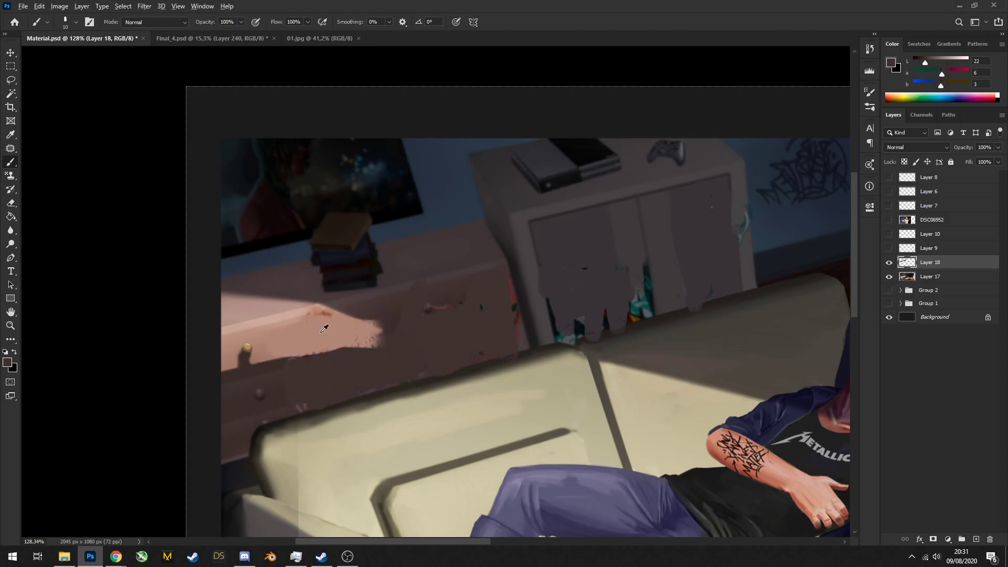
{"action": "left_click", "coordinate": [370, 304], "text": "alt"}
{"action": "left_click", "coordinate": [425, 308], "text": "alt"}
{"action": "mouse_move", "coordinate": [342, 309]}
{"action": "left_mouse_down"}
{"action": "mouse_move", "coordinate": [421, 309]}
{"action": "mouse_move", "coordinate": [325, 332]}
{"action": "mouse_move", "coordinate": [364, 310]}
{"action": "mouse_move", "coordinate": [481, 283]}
{"action": "mouse_move", "coordinate": [345, 341]}
{"action": "left_mouse_up"}
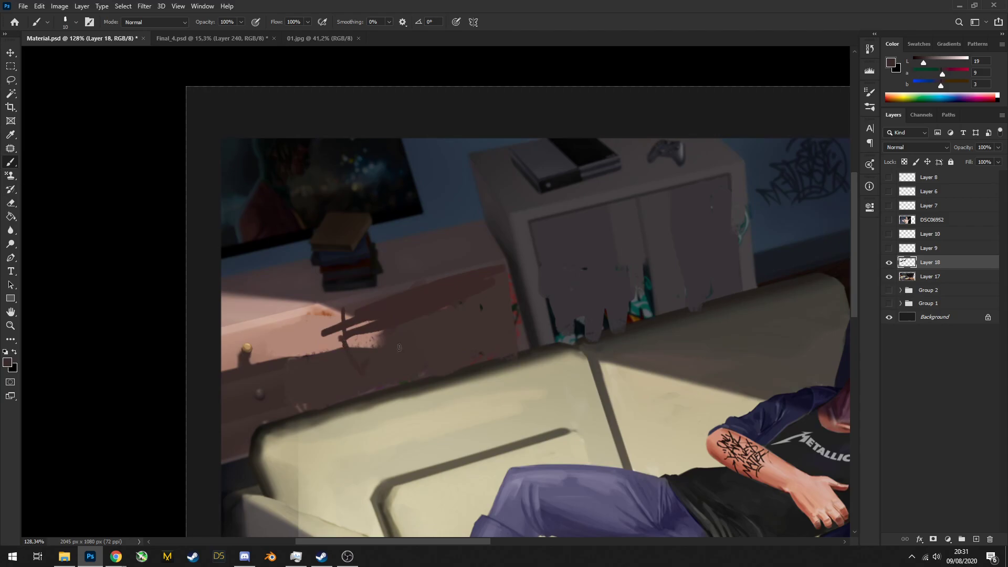
Add more thin dark strokes to the shaded dresser front using tones sampled from the dresser and nearby shadows
{"action": "left_click", "coordinate": [469, 365], "text": "alt"}
{"action": "left_click", "coordinate": [434, 268], "text": "alt"}
{"action": "left_click_drag", "start_coordinate": [418, 308], "coordinate": [440, 308]}
{"action": "left_click", "coordinate": [492, 288], "text": "alt"}
{"action": "left_click", "coordinate": [536, 326], "text": "alt"}
{"action": "left_click_drag", "start_coordinate": [469, 363], "coordinate": [409, 317]}
{"action": "scroll", "coordinate": [475, 270], "scroll_direction": "down", "scroll_amount": 5}
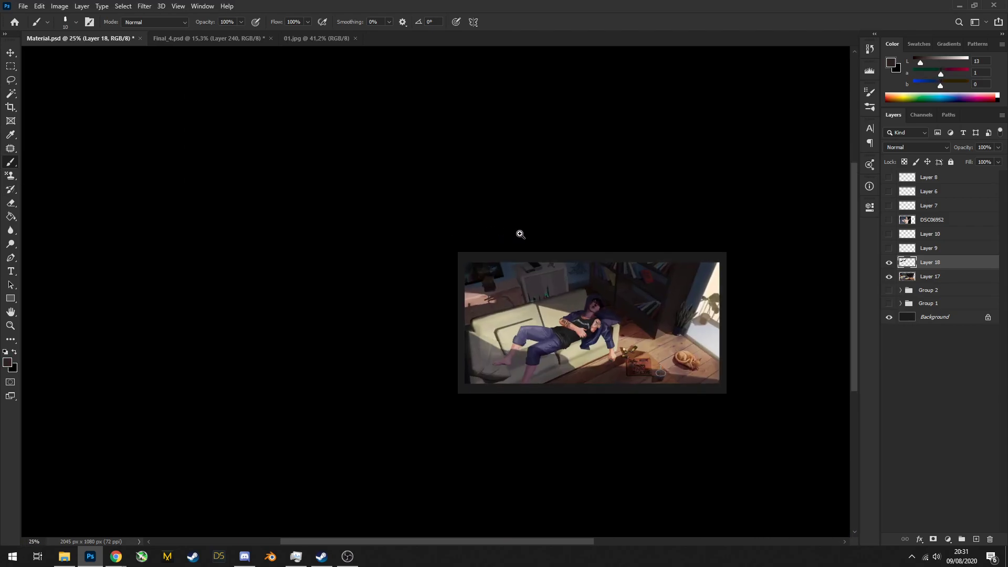
{"action": "scroll", "coordinate": [520, 232], "scroll_direction": "up", "scroll_amount": 4}
{"action": "left_click_drag", "start_coordinate": [472, 321], "coordinate": [441, 323]}
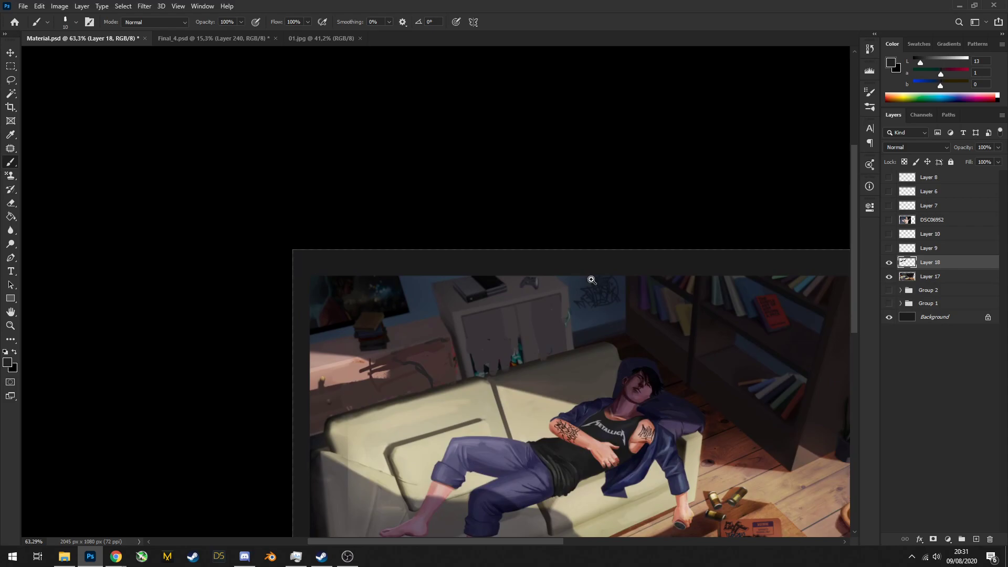
Paint over the black graffiti on the back wall with sampled wall blues, enlarging the brush to 60 px
{"action": "left_click_drag", "start_coordinate": [592, 280], "coordinate": [627, 284]}
{"action": "left_click", "coordinate": [589, 318], "text": "alt"}
{"action": "key", "text": "]"}
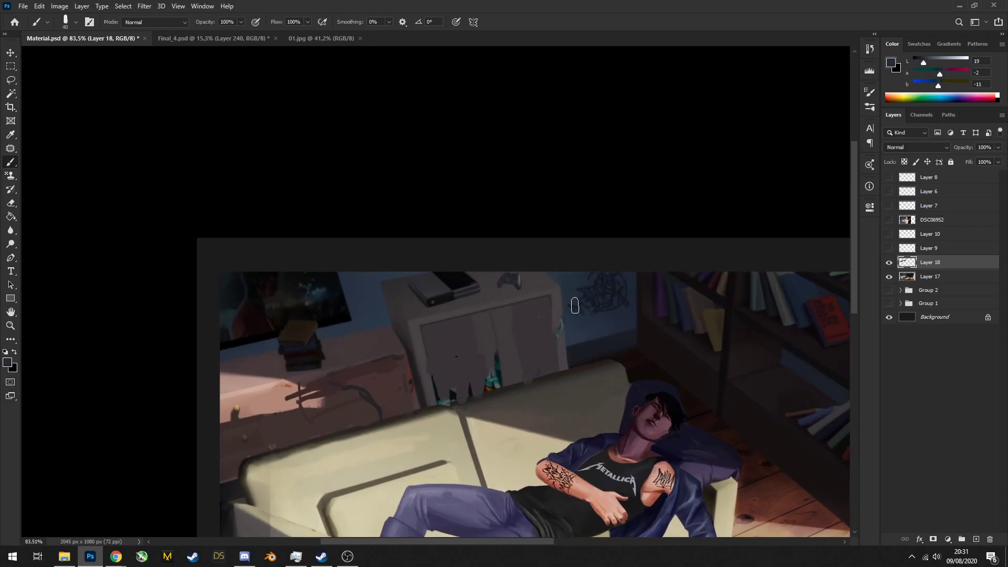
{"action": "mouse_move", "coordinate": [575, 305]}
{"action": "left_mouse_down"}
{"action": "mouse_move", "coordinate": [596, 302]}
{"action": "mouse_move", "coordinate": [590, 297]}
{"action": "mouse_move", "coordinate": [594, 308]}
{"action": "mouse_move", "coordinate": [630, 307]}
{"action": "mouse_move", "coordinate": [588, 275]}
{"action": "left_mouse_up"}
{"action": "left_click", "coordinate": [619, 300], "text": "alt"}
{"action": "key", "text": "]"}
{"action": "key", "text": "]"}
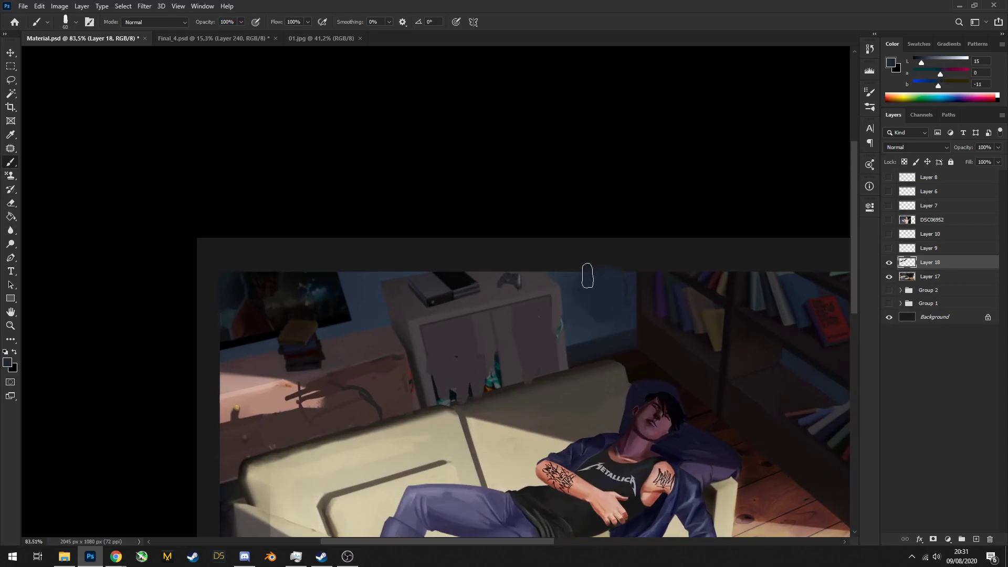
Examine the overall look of the painting without its graffiti from different distances
{"action": "scroll", "coordinate": [614, 315], "scroll_direction": "down", "scroll_amount": 5}
{"action": "scroll", "coordinate": [604, 270], "scroll_direction": "up", "scroll_amount": 4}
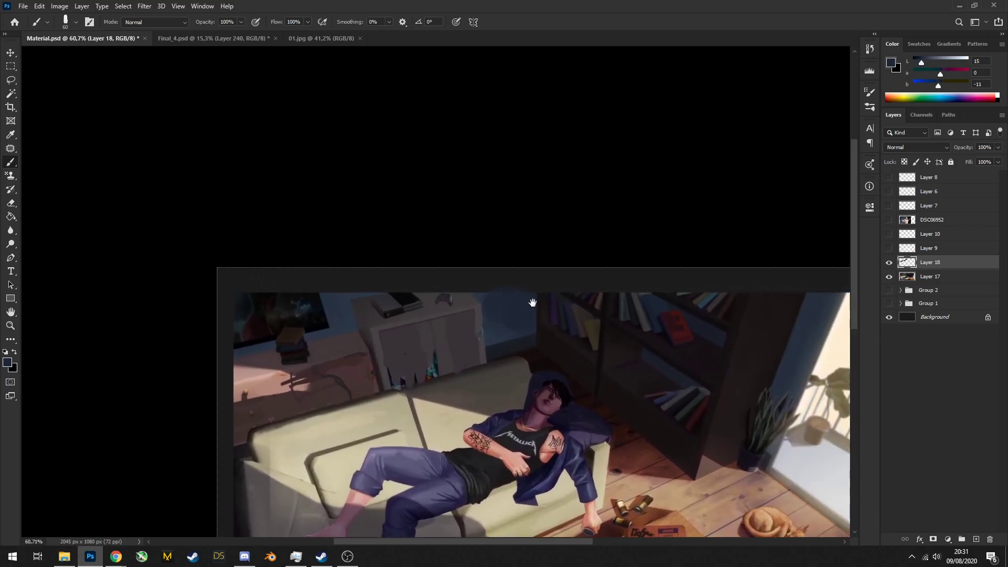
{"action": "scroll", "coordinate": [532, 302], "scroll_direction": "down", "scroll_amount": 5}
{"action": "scroll", "coordinate": [527, 245], "scroll_direction": "up", "scroll_amount": 4}
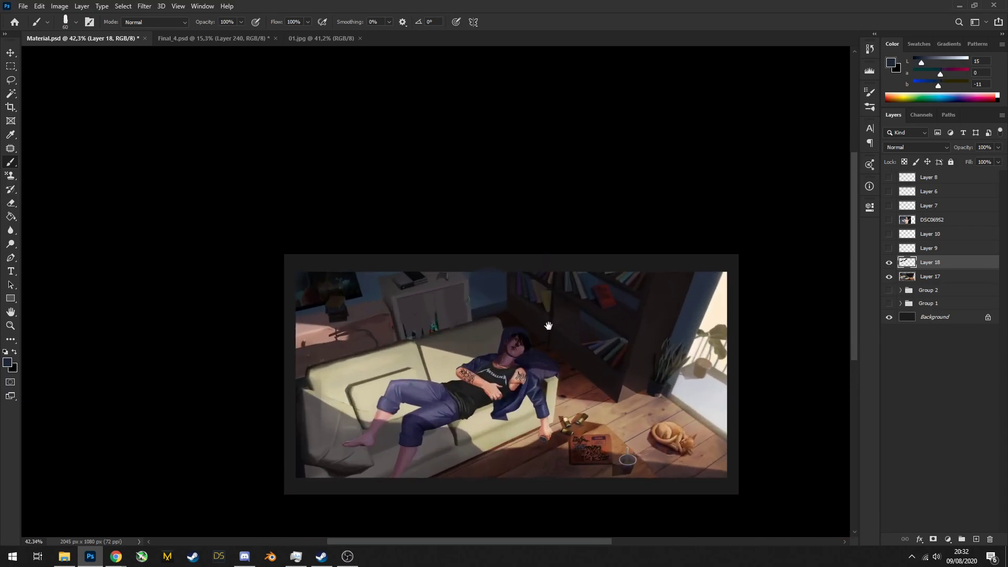
{"action": "scroll", "coordinate": [546, 324], "scroll_direction": "up", "scroll_amount": 3}
{"action": "scroll", "coordinate": [479, 304], "scroll_direction": "down", "scroll_amount": 3}
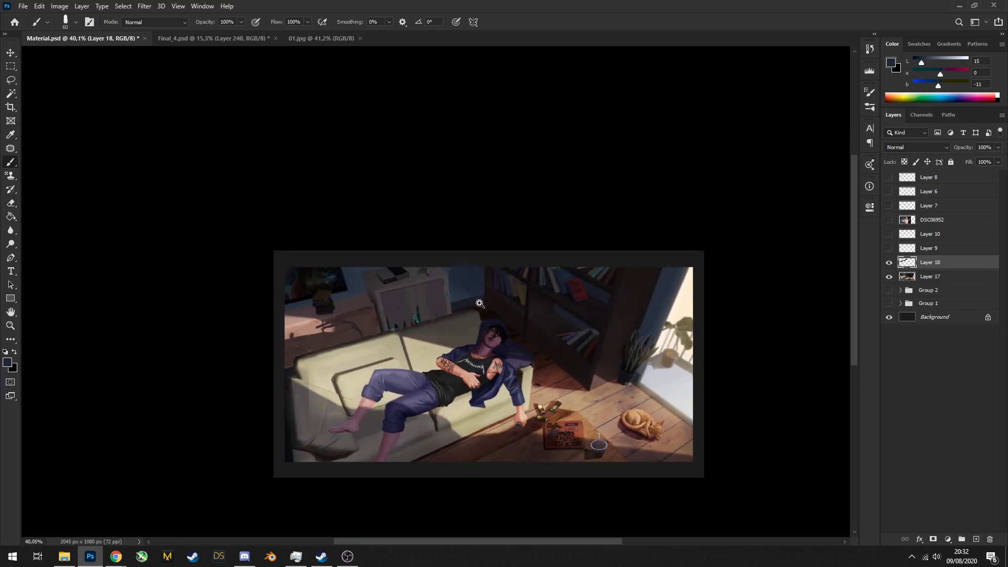
{"action": "scroll", "coordinate": [479, 303], "scroll_direction": "up", "scroll_amount": 3}
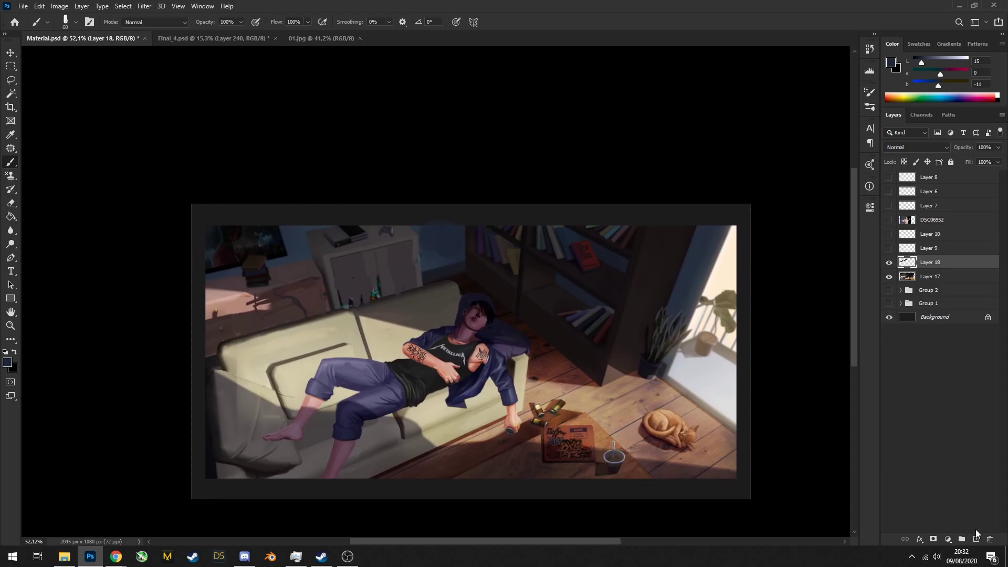
Add a Soft Light layer on top, choose the soft round 300 px brush and sample the window's cream colour
{"action": "left_click", "coordinate": [975, 538]}
{"action": "right_click", "coordinate": [480, 373]}
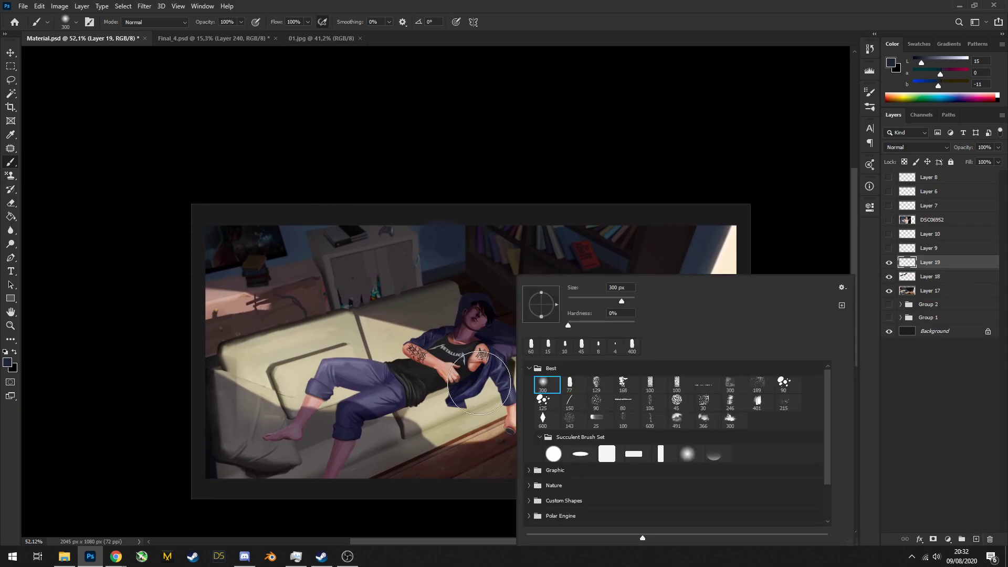
{"action": "key", "text": "Escape"}
{"action": "left_click", "coordinate": [708, 241], "text": "alt"}
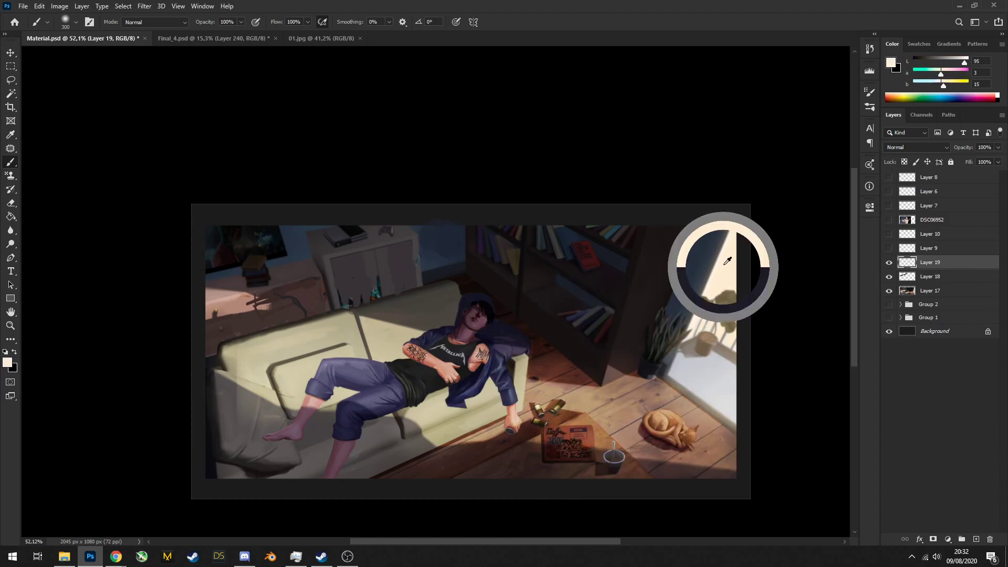
{"action": "left_click", "coordinate": [947, 147]}
{"action": "left_click", "coordinate": [916, 258]}
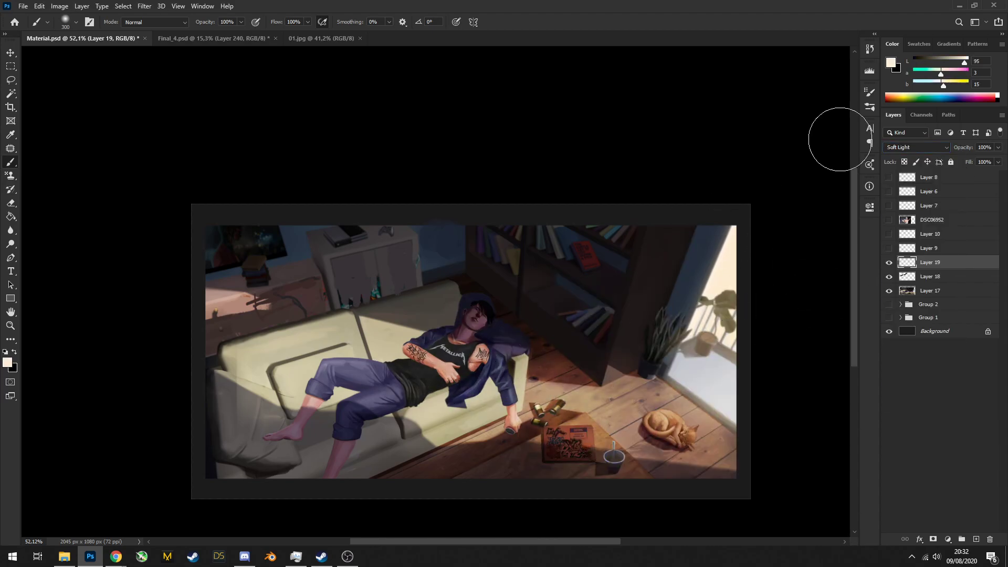
Shift the colour to a saturated salmon pink and brush it broadly over the painting with a large soft brush
{"action": "left_click_drag", "start_coordinate": [941, 73], "coordinate": [954, 68]}
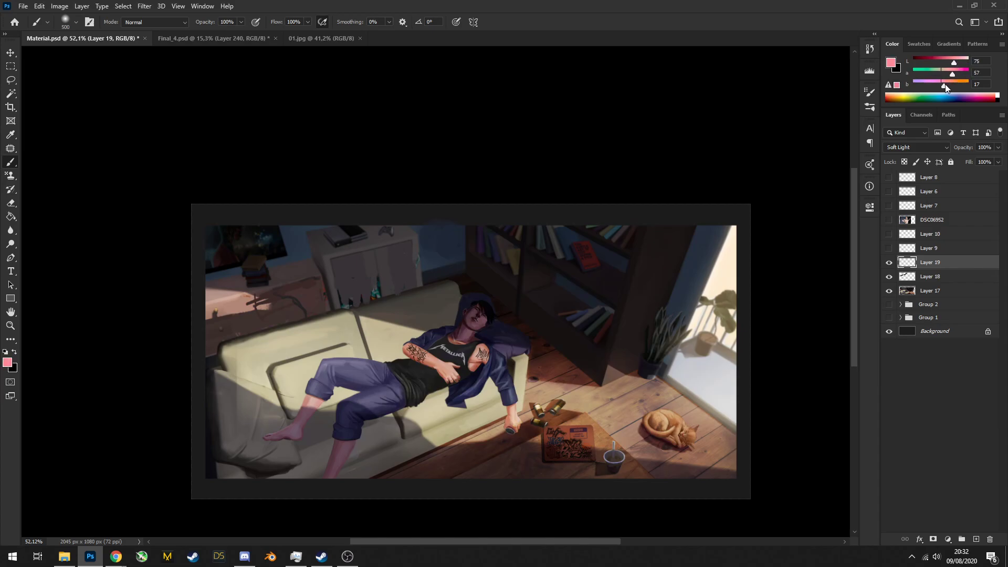
{"action": "key", "text": "bracketright"}
{"action": "key", "text": "bracketright"}
{"action": "key", "text": "bracketright"}
{"action": "mouse_move", "coordinate": [338, 355]}
{"action": "left_mouse_down"}
{"action": "mouse_move", "coordinate": [528, 400]}
{"action": "mouse_move", "coordinate": [519, 392]}
{"action": "mouse_move", "coordinate": [585, 371]}
{"action": "mouse_move", "coordinate": [665, 404]}
{"action": "mouse_move", "coordinate": [700, 400]}
{"action": "mouse_move", "coordinate": [712, 326]}
{"action": "left_mouse_up"}
{"action": "key", "text": "bracketleft"}
{"action": "key", "text": "bracketleft"}
{"action": "mouse_move", "coordinate": [372, 450]}
{"action": "left_mouse_down"}
{"action": "mouse_move", "coordinate": [382, 367]}
{"action": "mouse_move", "coordinate": [504, 387]}
{"action": "mouse_move", "coordinate": [320, 362]}
{"action": "mouse_move", "coordinate": [331, 348]}
{"action": "mouse_move", "coordinate": [407, 361]}
{"action": "mouse_move", "coordinate": [516, 415]}
{"action": "mouse_move", "coordinate": [376, 373]}
{"action": "mouse_move", "coordinate": [647, 412]}
{"action": "mouse_move", "coordinate": [749, 332]}
{"action": "mouse_move", "coordinate": [705, 332]}
{"action": "mouse_move", "coordinate": [557, 427]}
{"action": "mouse_move", "coordinate": [321, 391]}
{"action": "mouse_move", "coordinate": [328, 351]}
{"action": "left_mouse_up"}
Adjust the soft light layer's colour with Hue/Saturation to hue +7, saturation +100 and lightness +31
{"action": "key", "text": "ctrl+u"}
{"action": "left_click_drag", "start_coordinate": [794, 203], "coordinate": [832, 177]}
{"action": "mouse_move", "coordinate": [793, 149]}
{"action": "left_mouse_down"}
{"action": "mouse_move", "coordinate": [810, 148]}
{"action": "mouse_move", "coordinate": [798, 149]}
{"action": "left_mouse_up"}
{"action": "left_click_drag", "start_coordinate": [844, 175], "coordinate": [810, 200]}
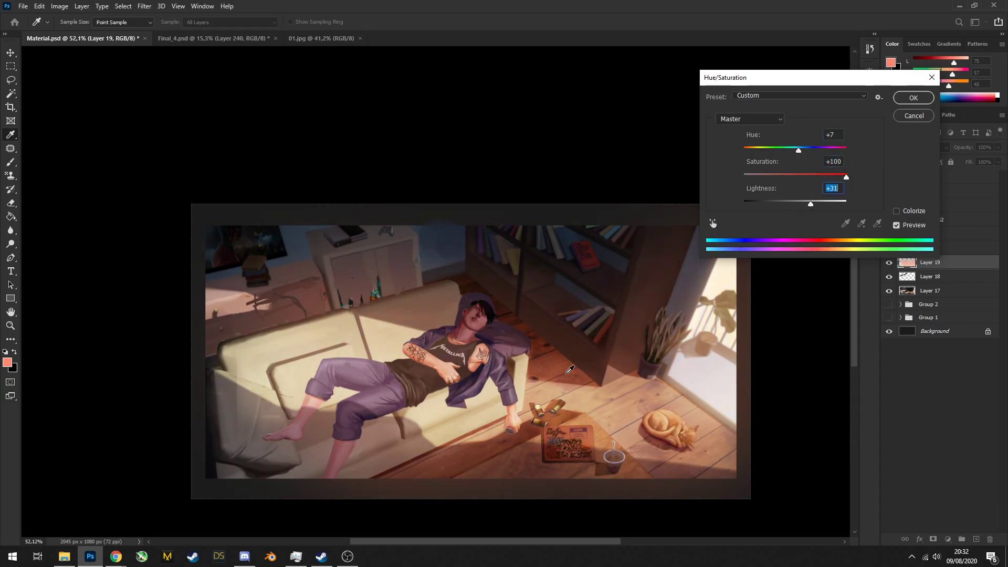
{"action": "key", "text": "Return"}
{"action": "scroll", "coordinate": [472, 287], "scroll_direction": "down", "scroll_amount": 5}
{"action": "scroll", "coordinate": [472, 287], "scroll_direction": "up", "scroll_amount": 7}
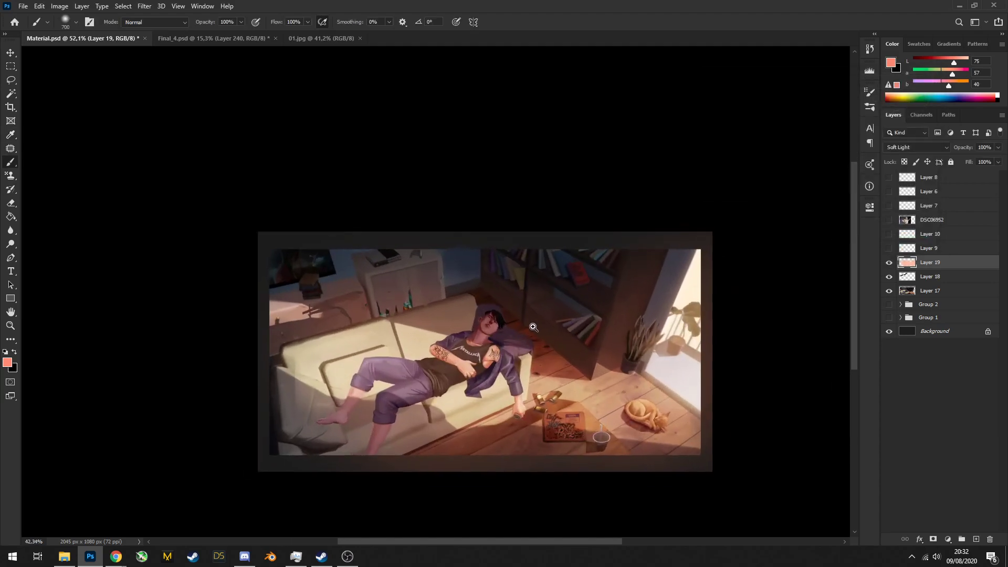
Add a Hue/Saturation adjustment layer above Layer 18, sample the blues, set their saturation to -57 and show Layer 19 again
{"action": "left_click", "coordinate": [888, 262]}
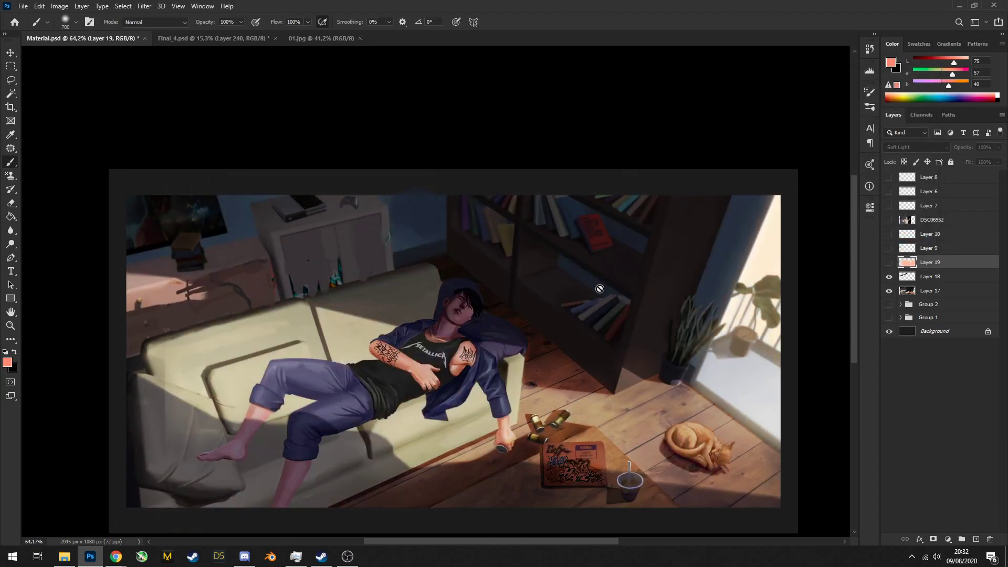
{"action": "left_click", "coordinate": [941, 293]}
{"action": "left_click", "coordinate": [944, 277]}
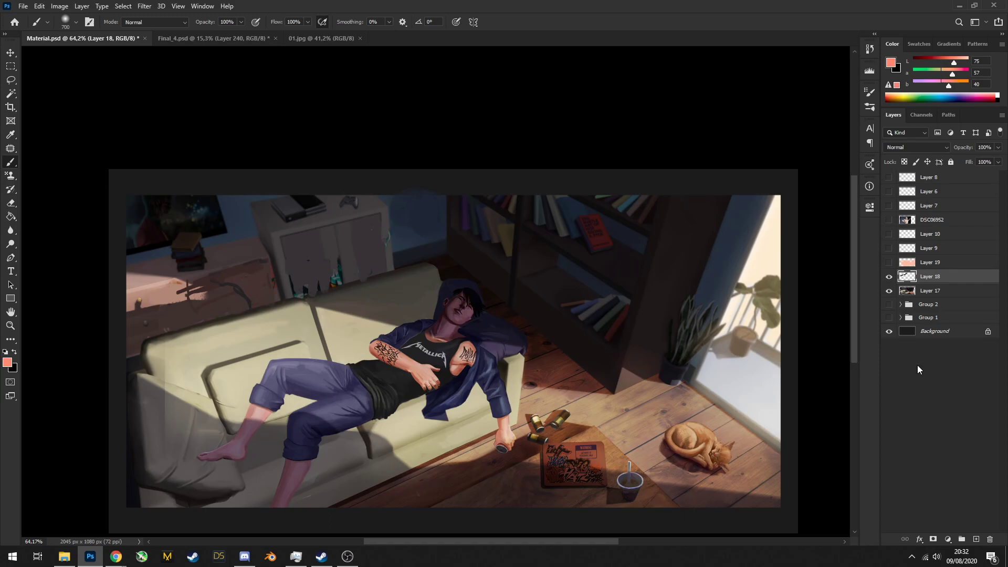
{"action": "left_click", "coordinate": [948, 539]}
{"action": "left_click", "coordinate": [940, 440]}
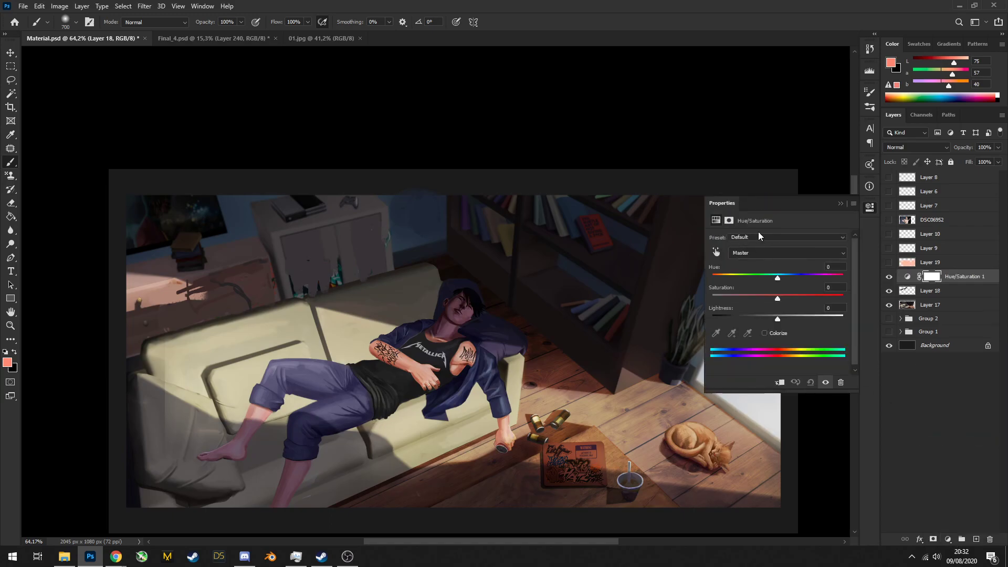
{"action": "left_click", "coordinate": [716, 252]}
{"action": "left_click", "coordinate": [579, 265]}
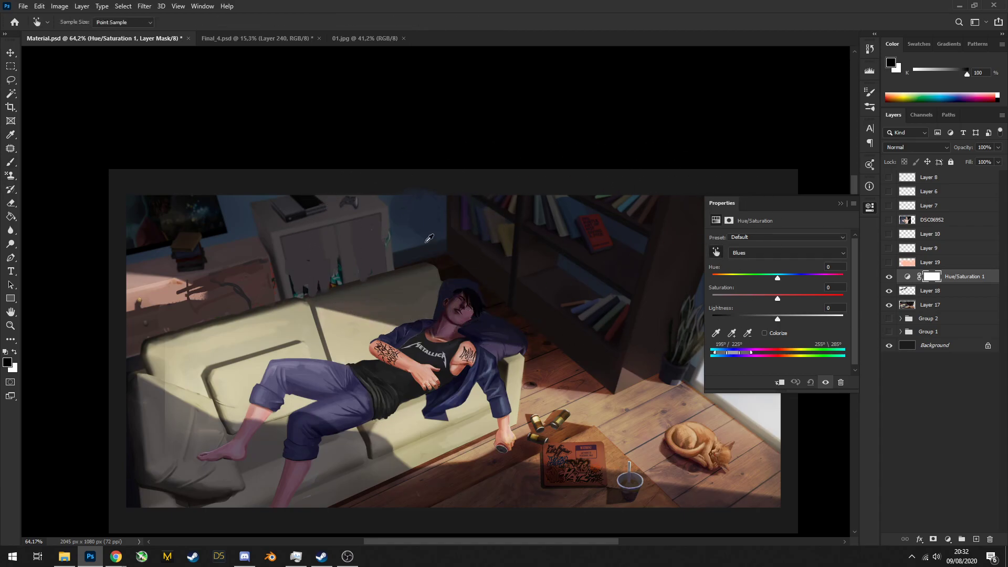
{"action": "left_click_drag", "start_coordinate": [766, 297], "coordinate": [751, 297]}
{"action": "left_click", "coordinate": [888, 263]}
{"action": "mouse_move", "coordinate": [591, 325]}
{"action": "left_mouse_down"}
{"action": "mouse_move", "coordinate": [563, 286]}
{"action": "mouse_move", "coordinate": [651, 290]}
{"action": "left_mouse_up"}
Add a Color Balance adjustment layer and set its midtones to +13 towards red and -6 towards yellow
{"action": "left_click", "coordinate": [947, 540]}
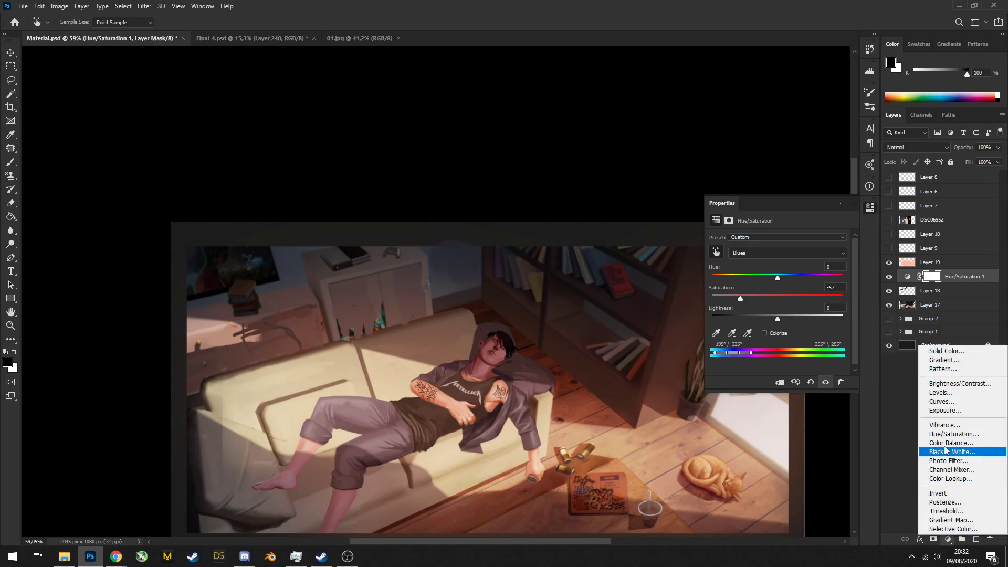
{"action": "left_click", "coordinate": [939, 443]}
{"action": "left_click_drag", "start_coordinate": [764, 293], "coordinate": [761, 294]}
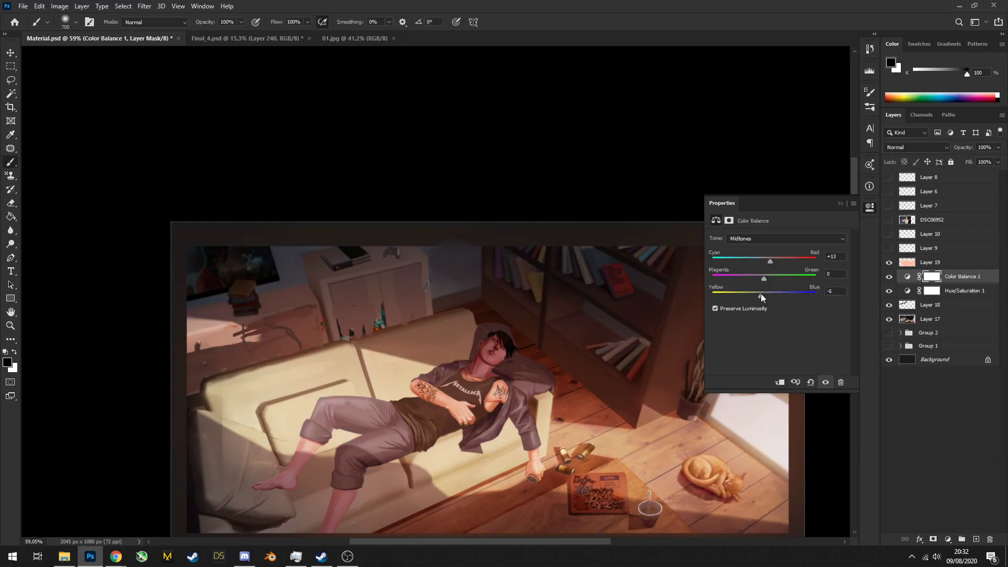
{"action": "mouse_move", "coordinate": [560, 391]}
{"action": "left_mouse_down"}
{"action": "mouse_move", "coordinate": [519, 372]}
{"action": "mouse_move", "coordinate": [604, 357]}
{"action": "mouse_move", "coordinate": [496, 336]}
{"action": "mouse_move", "coordinate": [743, 357]}
{"action": "left_mouse_up"}
Group Layer 19, the two adjustment layers and Layer 18 together
{"action": "left_click", "coordinate": [943, 264]}
{"action": "left_click", "coordinate": [946, 312], "text": "shift"}
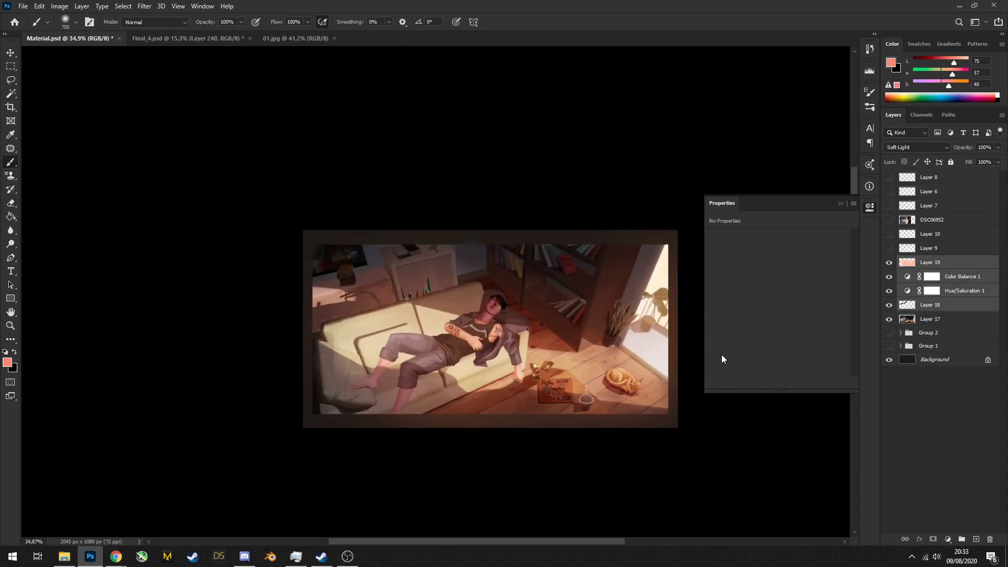
{"action": "key", "text": "ctrl+g"}
{"action": "left_click_drag", "start_coordinate": [482, 355], "coordinate": [647, 297]}
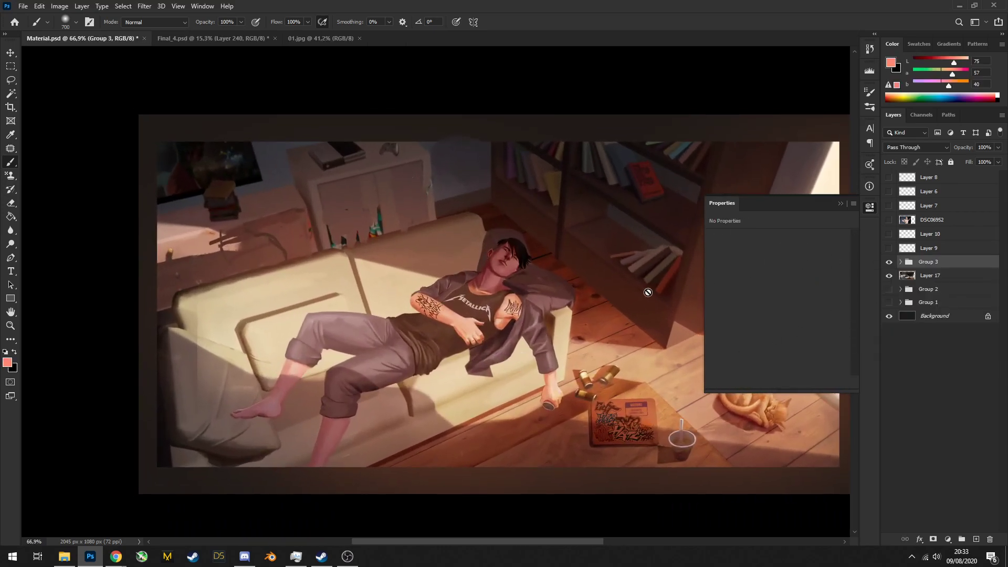
{"action": "mouse_move", "coordinate": [639, 252]}
{"action": "left_mouse_down"}
{"action": "mouse_move", "coordinate": [502, 315]}
{"action": "mouse_move", "coordinate": [517, 356]}
{"action": "mouse_move", "coordinate": [530, 330]}
{"action": "left_mouse_up"}
Compare the original painting with the warm, graffiti-free version by toggling Group 3's visibility
{"action": "left_click", "coordinate": [890, 261]}
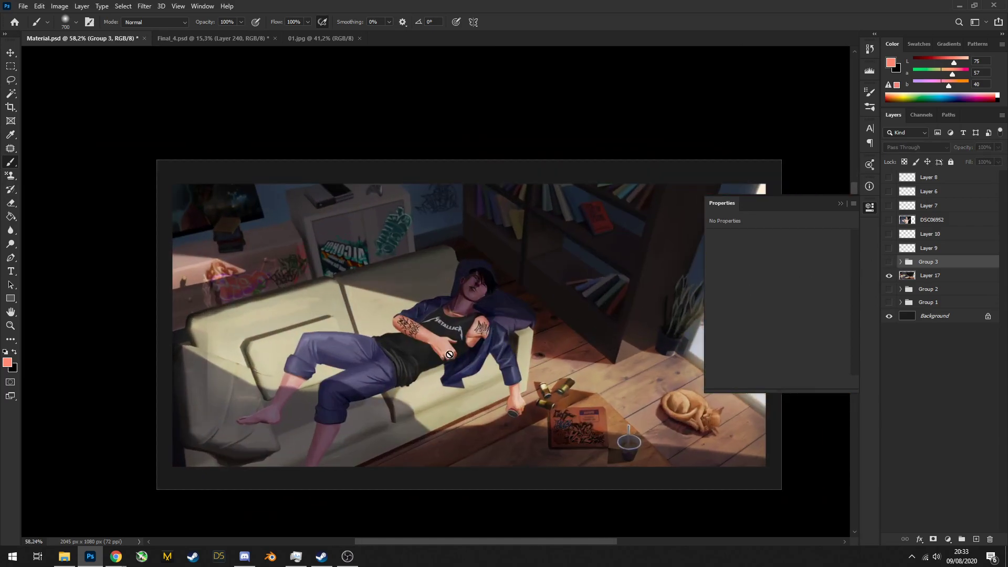
{"action": "left_click_drag", "start_coordinate": [471, 374], "coordinate": [404, 379]}
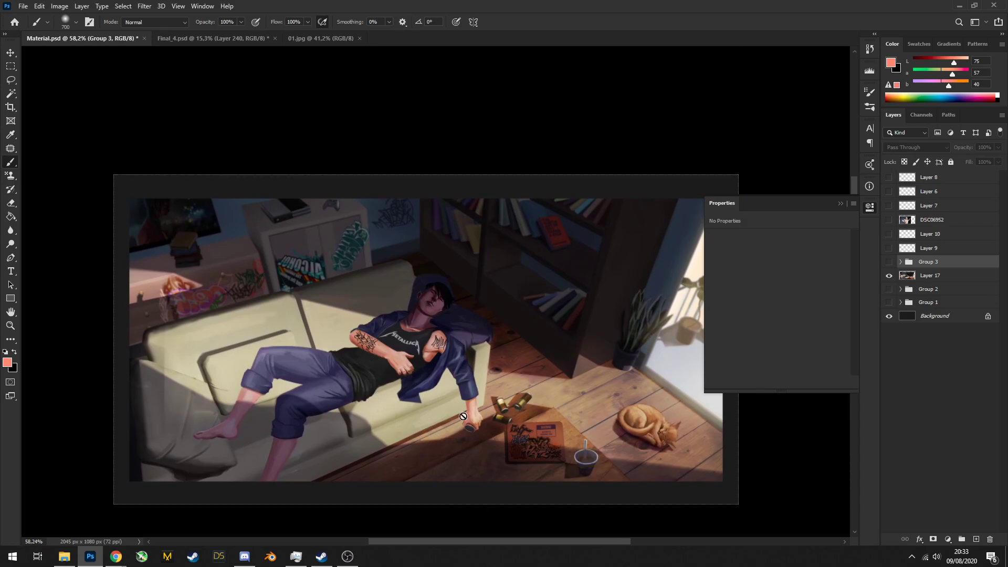
{"action": "left_click", "coordinate": [889, 261]}
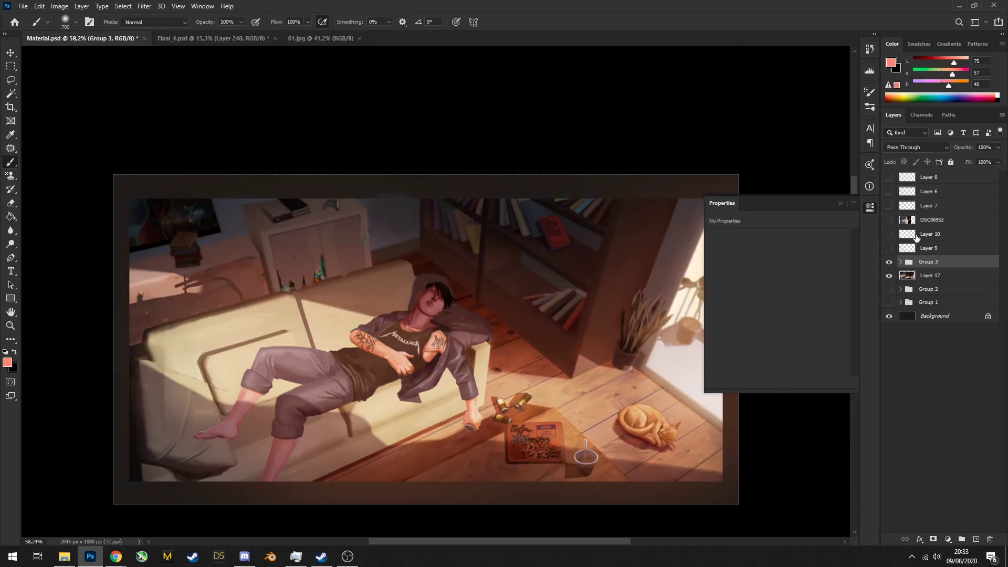
{"action": "left_click", "coordinate": [889, 262]}
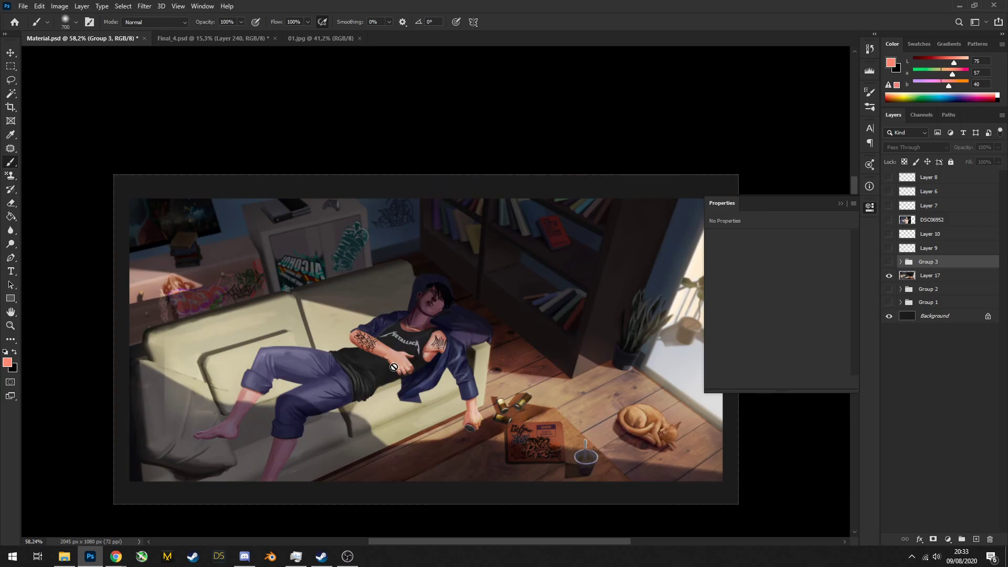
{"action": "key", "text": "ctrl+plus"}
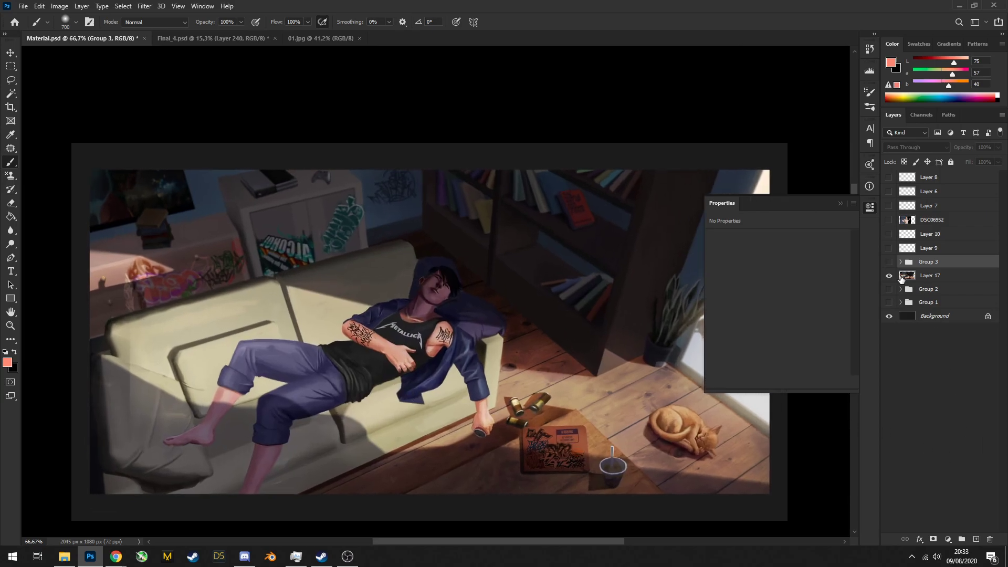
{"action": "left_click", "coordinate": [889, 261]}
Add a new layer above Group 3, choose a harder brush preset and sample the forearm's skin colour
{"action": "left_click", "coordinate": [976, 539]}
{"action": "scroll", "coordinate": [360, 348], "scroll_direction": "up", "scroll_amount": 3}
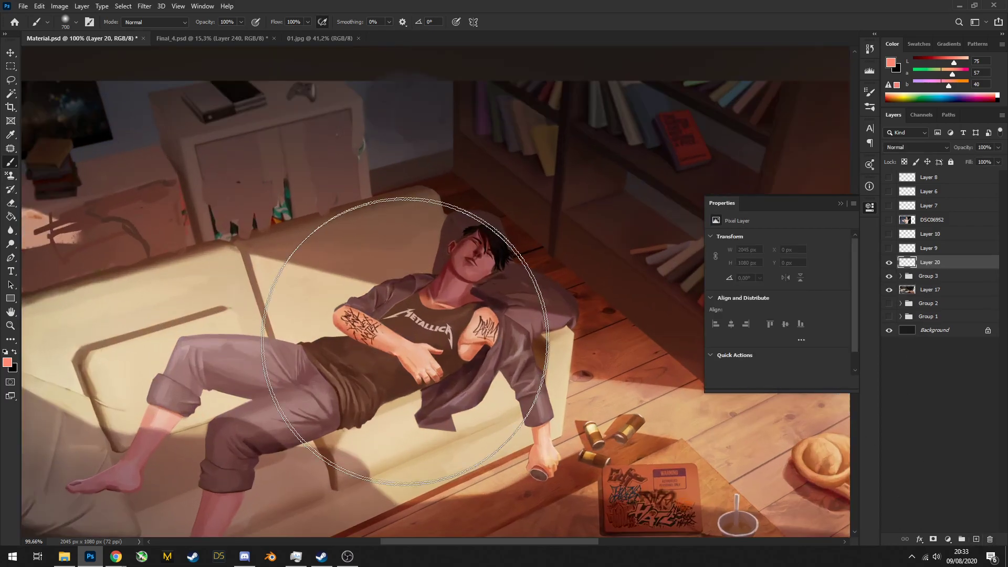
{"action": "right_click", "coordinate": [408, 344]}
{"action": "left_click", "coordinate": [468, 385]}
{"action": "left_click", "coordinate": [378, 339], "text": "alt"}
{"action": "left_click_drag", "start_coordinate": [379, 341], "coordinate": [374, 342]}
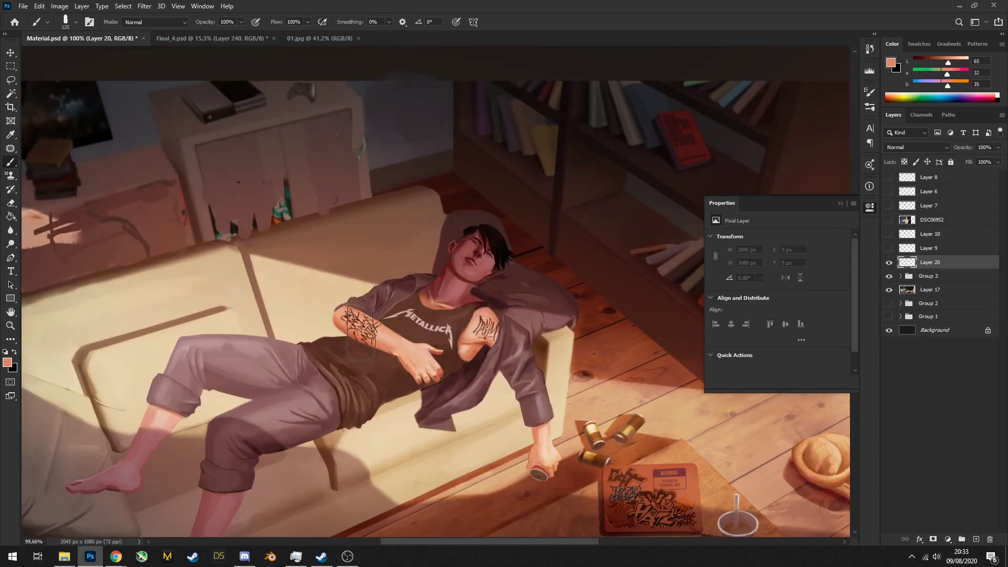
Paint over the forearm tattoo with a much smaller brush, resampling the surrounding skin tones
{"action": "key", "text": "bracketright"}
{"action": "key", "text": "bracketright"}
{"action": "key", "text": "bracketright"}
{"action": "key", "text": "bracketright"}
{"action": "key", "text": "bracketright"}
{"action": "key", "text": "bracketright"}
{"action": "key", "text": "bracketright"}
{"action": "key", "text": "bracketright"}
{"action": "key", "text": "bracketright"}
{"action": "key", "text": "bracketright"}
{"action": "key", "text": "bracketright"}
{"action": "key", "text": "bracketright"}
{"action": "key", "text": "bracketleft"}
{"action": "key", "text": "bracketleft"}
{"action": "key", "text": "bracketleft"}
{"action": "key", "text": "bracketleft"}
{"action": "key", "text": "bracketleft"}
{"action": "key", "text": "bracketleft"}
{"action": "key", "text": "bracketleft"}
{"action": "key", "text": "bracketleft"}
{"action": "key", "text": "bracketleft"}
{"action": "key", "text": "bracketleft"}
{"action": "key", "text": "bracketleft"}
{"action": "key", "text": "bracketleft"}
{"action": "key", "text": "bracketleft"}
{"action": "key", "text": "bracketleft"}
{"action": "key", "text": "bracketleft"}
{"action": "key", "text": "bracketleft"}
{"action": "key", "text": "bracketleft"}
{"action": "key", "text": "bracketleft"}
{"action": "key", "text": "bracketleft"}
{"action": "key", "text": "bracketleft"}
{"action": "key", "text": "bracketleft"}
{"action": "key", "text": "bracketleft"}
{"action": "key", "text": "bracketleft"}
{"action": "left_click", "coordinate": [352, 325], "text": "alt"}
{"action": "mouse_move", "coordinate": [347, 320]}
{"action": "left_mouse_down"}
{"action": "mouse_move", "coordinate": [374, 329]}
{"action": "mouse_move", "coordinate": [345, 312]}
{"action": "mouse_move", "coordinate": [367, 339]}
{"action": "mouse_move", "coordinate": [373, 323]}
{"action": "left_mouse_up"}
{"action": "left_click", "coordinate": [374, 329], "text": "alt"}
{"action": "left_click", "coordinate": [358, 335], "text": "alt"}
{"action": "left_click", "coordinate": [387, 330], "text": "alt"}
{"action": "left_click", "coordinate": [361, 328], "text": "alt"}
{"action": "left_click", "coordinate": [341, 317], "text": "alt"}
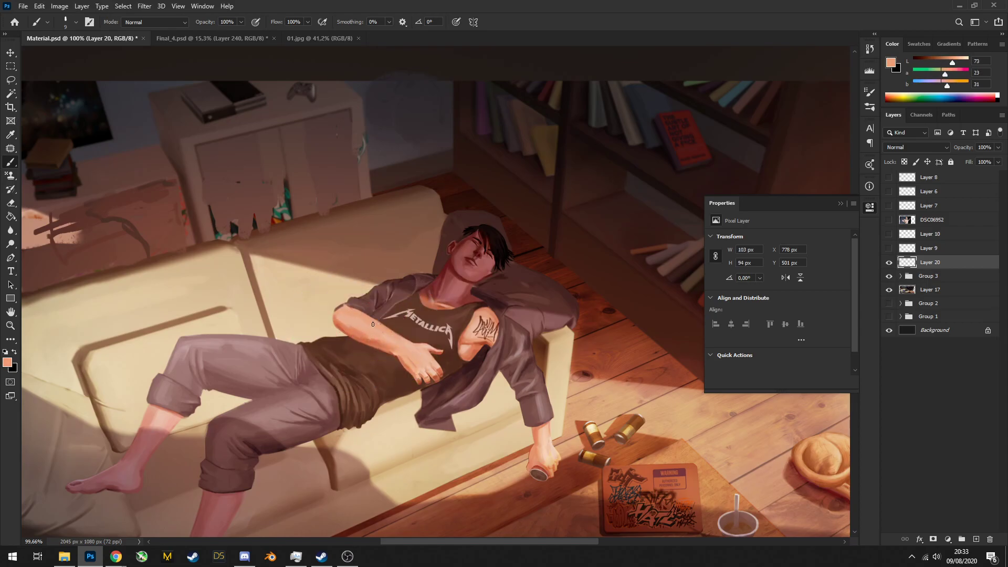
Paint over the tattoo on the man's bare shoulder using skin tones sampled around it
{"action": "left_click", "coordinate": [478, 323], "text": "alt"}
{"action": "scroll", "coordinate": [414, 326], "scroll_direction": "up", "scroll_amount": 3}
{"action": "left_click", "coordinate": [418, 318], "text": "alt"}
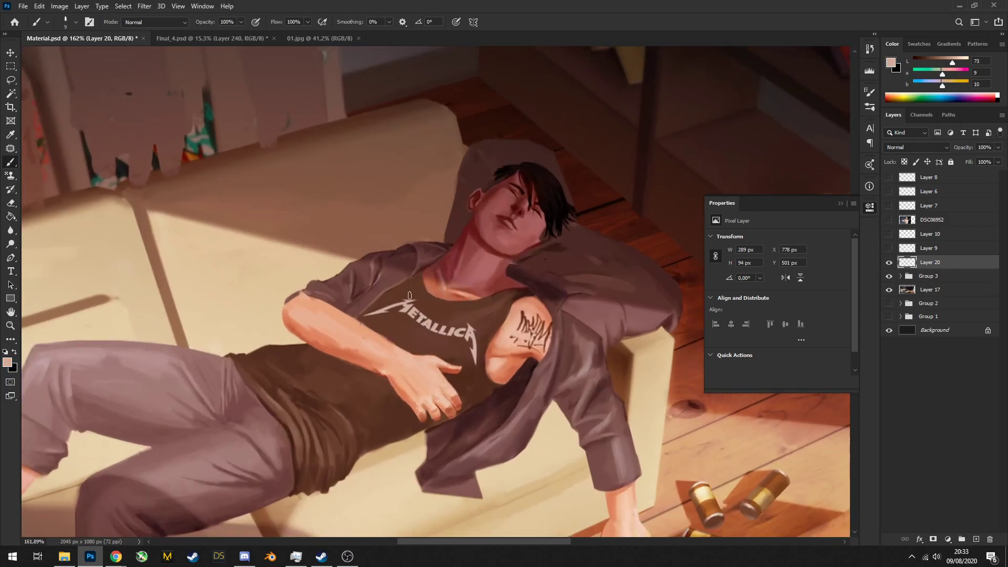
{"action": "mouse_move", "coordinate": [409, 295]}
{"action": "left_mouse_down"}
{"action": "mouse_move", "coordinate": [471, 311]}
{"action": "mouse_move", "coordinate": [396, 303]}
{"action": "left_mouse_up"}
{"action": "key", "text": "ctrl+z"}
{"action": "left_click", "coordinate": [514, 325], "text": "alt"}
{"action": "left_click", "coordinate": [528, 315], "text": "alt"}
{"action": "left_click", "coordinate": [517, 328], "text": "alt"}
{"action": "mouse_move", "coordinate": [517, 343]}
{"action": "left_mouse_down"}
{"action": "mouse_move", "coordinate": [543, 348]}
{"action": "mouse_move", "coordinate": [527, 328]}
{"action": "mouse_move", "coordinate": [536, 316]}
{"action": "mouse_move", "coordinate": [545, 316]}
{"action": "mouse_move", "coordinate": [551, 339]}
{"action": "left_mouse_up"}
{"action": "left_click", "coordinate": [530, 336], "text": "alt"}
{"action": "left_click", "coordinate": [530, 331], "text": "alt"}
Paint over the graffiti lettering on the box on the floor with its sampled dark reds
{"action": "scroll", "coordinate": [518, 282], "scroll_direction": "down", "scroll_amount": 5}
{"action": "mouse_move", "coordinate": [582, 335]}
{"action": "left_mouse_down"}
{"action": "mouse_move", "coordinate": [589, 361]}
{"action": "mouse_move", "coordinate": [508, 328]}
{"action": "mouse_move", "coordinate": [589, 421]}
{"action": "mouse_move", "coordinate": [558, 426]}
{"action": "mouse_move", "coordinate": [596, 412]}
{"action": "mouse_move", "coordinate": [530, 391]}
{"action": "mouse_move", "coordinate": [786, 257]}
{"action": "left_mouse_up"}
{"action": "left_click", "coordinate": [608, 391], "text": "alt"}
{"action": "key", "text": "ctrl+z"}
{"action": "left_click", "coordinate": [599, 441], "text": "alt"}
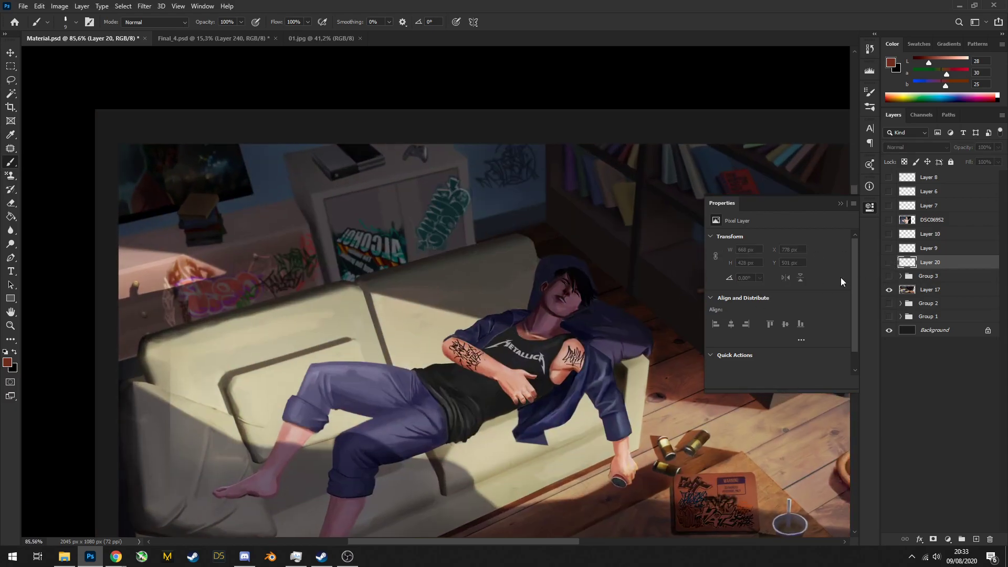
{"action": "scroll", "coordinate": [578, 326], "scroll_direction": "up", "scroll_amount": 3}
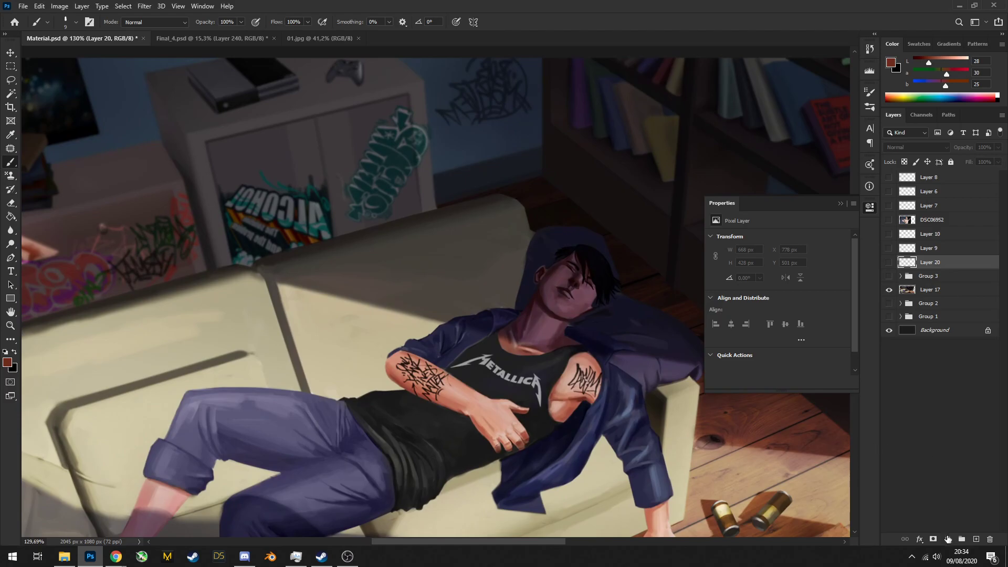
{"action": "left_click", "coordinate": [947, 539]}
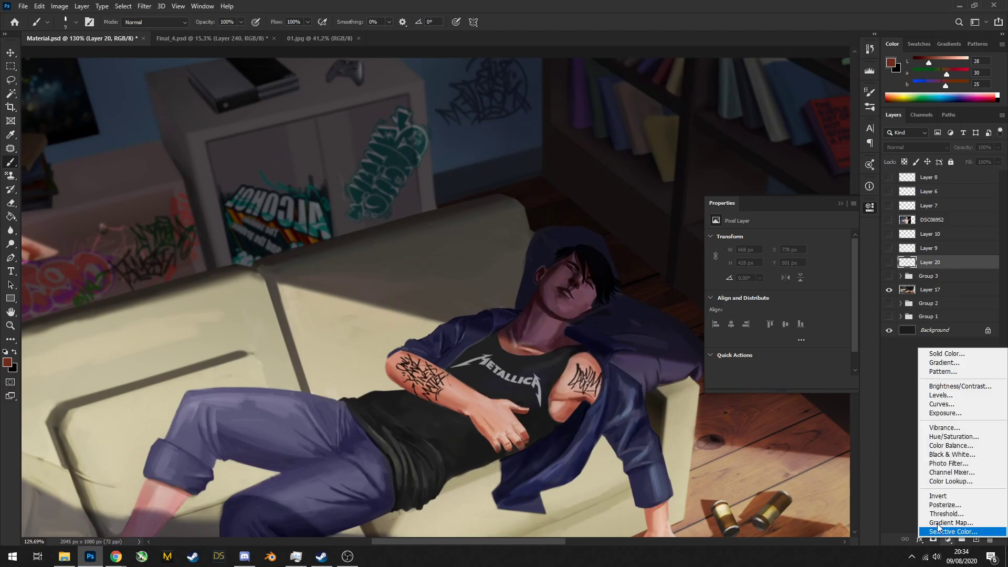
{"action": "left_click", "coordinate": [945, 428]}
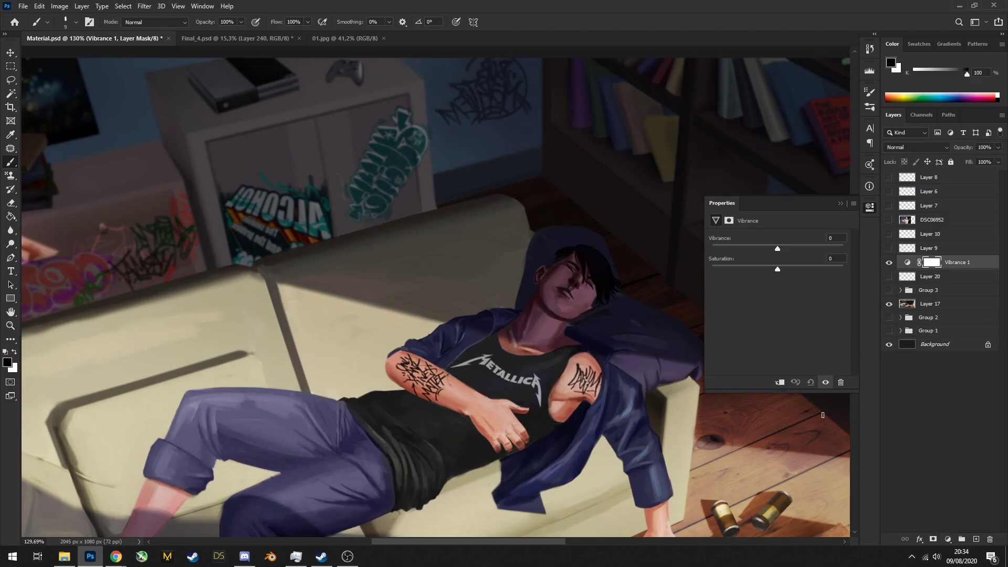
{"action": "key", "text": "ctrl+z"}
Add a Hue/Saturation adjustment layer above Layer 20 and activate its on-image adjustment tool
{"action": "left_click", "coordinate": [948, 539]}
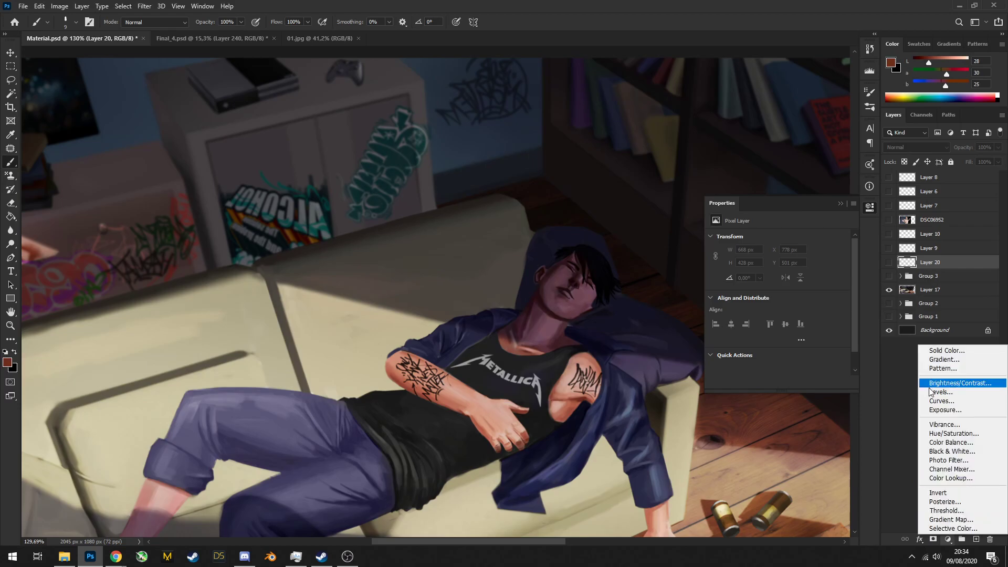
{"action": "left_click", "coordinate": [945, 439]}
{"action": "left_click", "coordinate": [716, 252]}
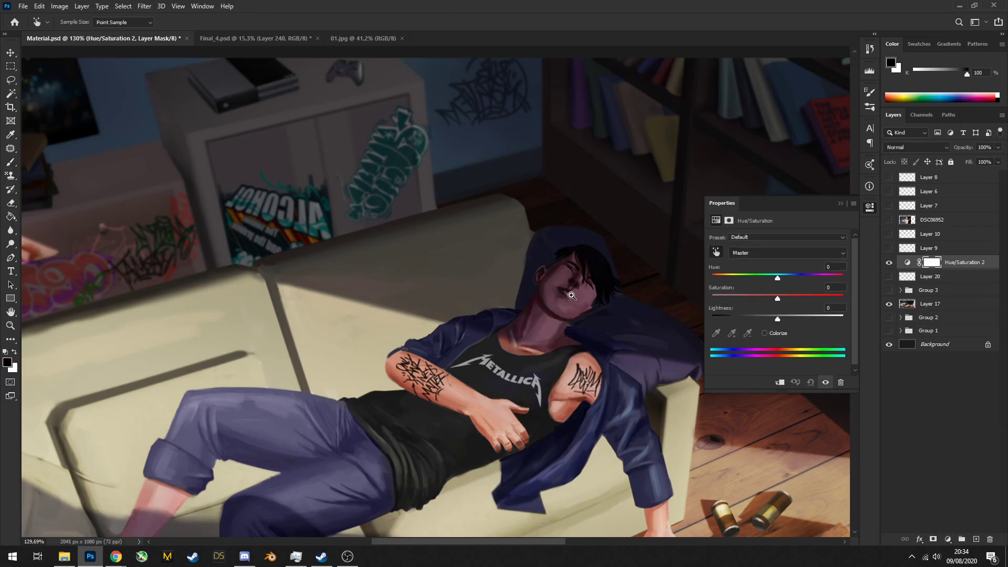
{"action": "scroll", "coordinate": [571, 295], "scroll_direction": "down", "scroll_amount": 6}
{"action": "scroll", "coordinate": [580, 310], "scroll_direction": "up", "scroll_amount": 8}
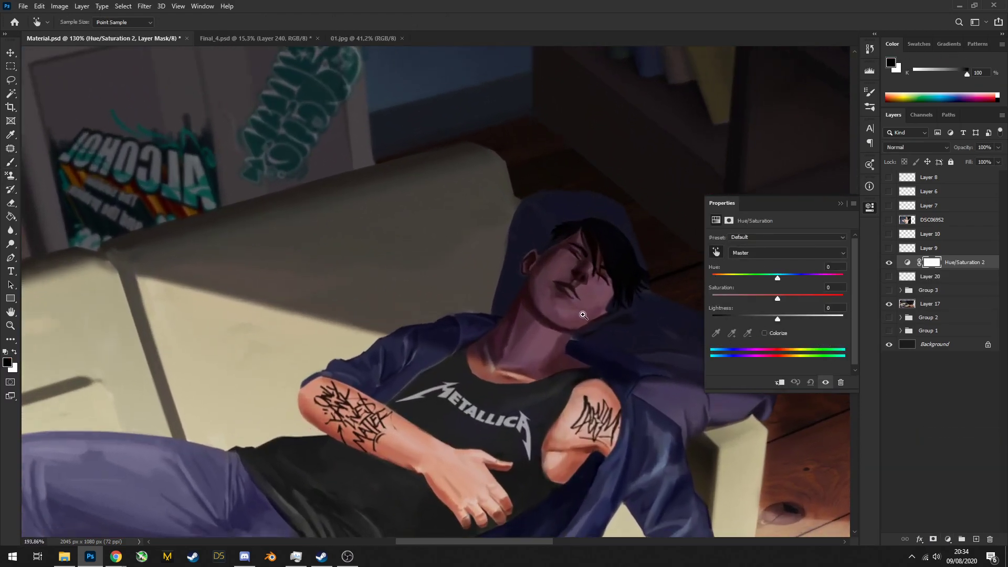
{"action": "scroll", "coordinate": [582, 314], "scroll_direction": "up", "scroll_amount": 1}
Add a new layer and sample skin colours from the chest, the lit shoulder and the shaded face with the brush
{"action": "left_click", "coordinate": [976, 539]}
{"action": "key", "text": "b"}
{"action": "left_click", "coordinate": [476, 379], "text": "alt"}
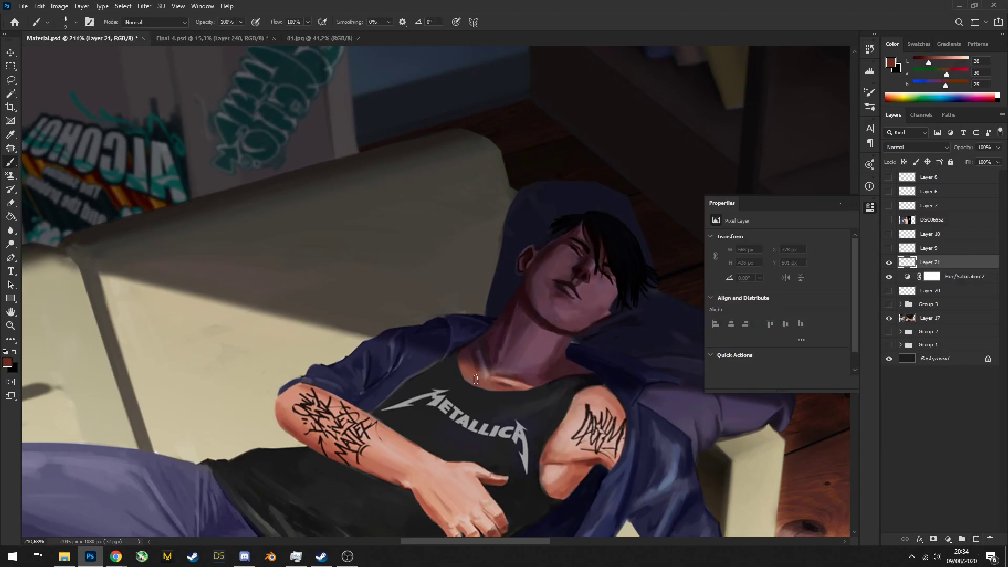
{"action": "left_click", "coordinate": [581, 418], "text": "alt"}
{"action": "left_click", "coordinate": [544, 298], "text": "alt"}
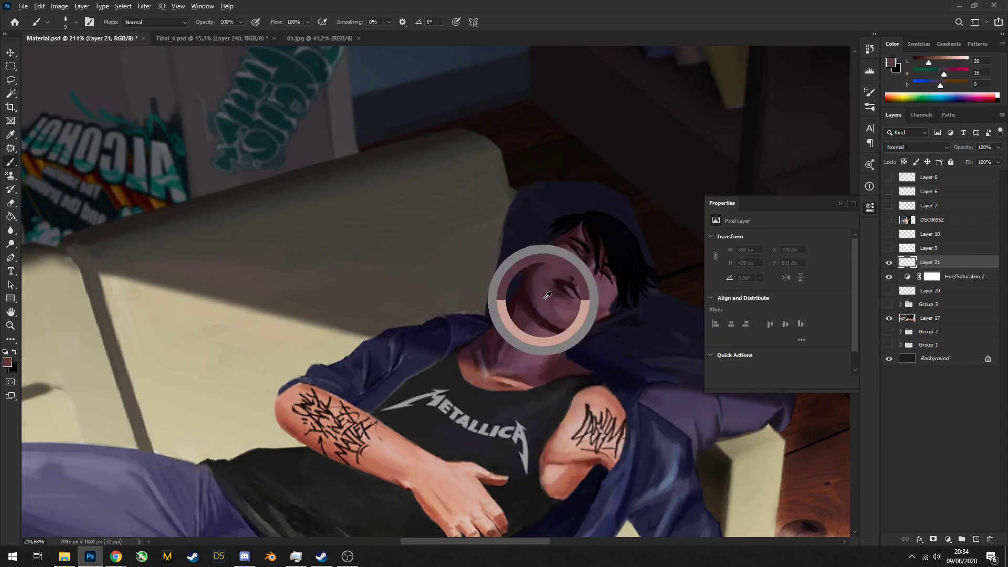
{"action": "left_click", "coordinate": [581, 400], "text": "alt"}
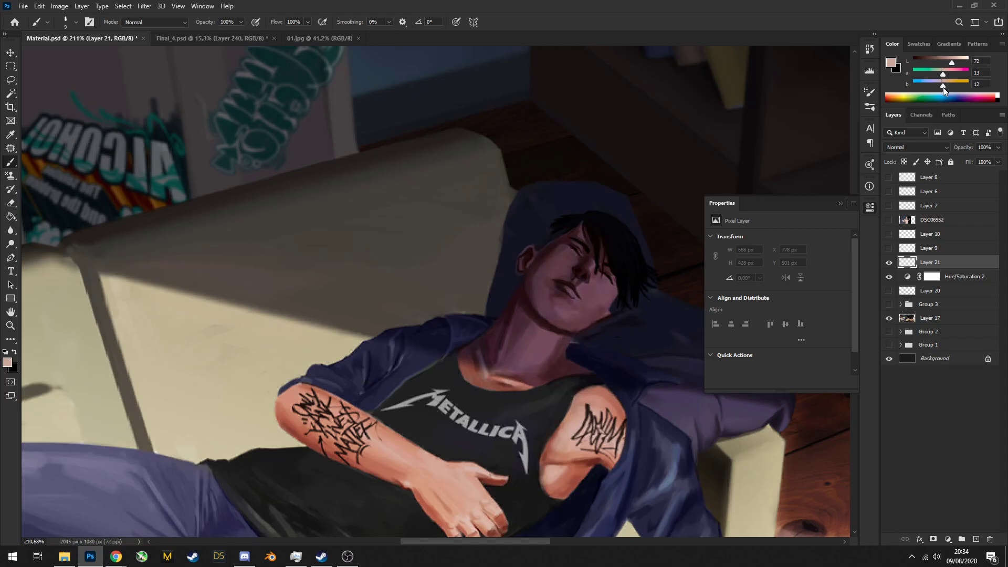
Try a brush stroke of the slightly adjusted shoulder skin colour over the shaded face and neck
{"action": "left_click_drag", "start_coordinate": [942, 75], "coordinate": [941, 75]}
{"action": "left_click_drag", "start_coordinate": [529, 303], "coordinate": [551, 347]}
{"action": "key", "text": "ctrl+z"}
{"action": "left_click", "coordinate": [553, 348], "text": "alt"}
Add a Vibrance adjustment layer, try a different vibrance on the painting and undo the change
{"action": "left_click", "coordinate": [948, 539]}
{"action": "left_click", "coordinate": [939, 428]}
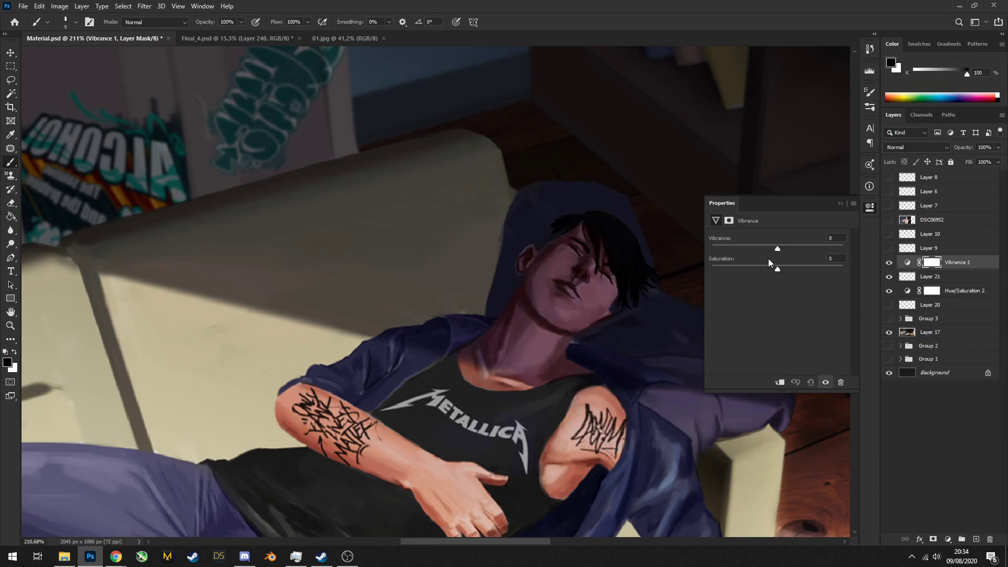
{"action": "left_click_drag", "start_coordinate": [757, 248], "coordinate": [795, 248]}
{"action": "scroll", "coordinate": [549, 299], "scroll_direction": "down", "scroll_amount": 5}
{"action": "scroll", "coordinate": [554, 295], "scroll_direction": "up", "scroll_amount": 5}
{"action": "key", "text": "ctrl+z"}
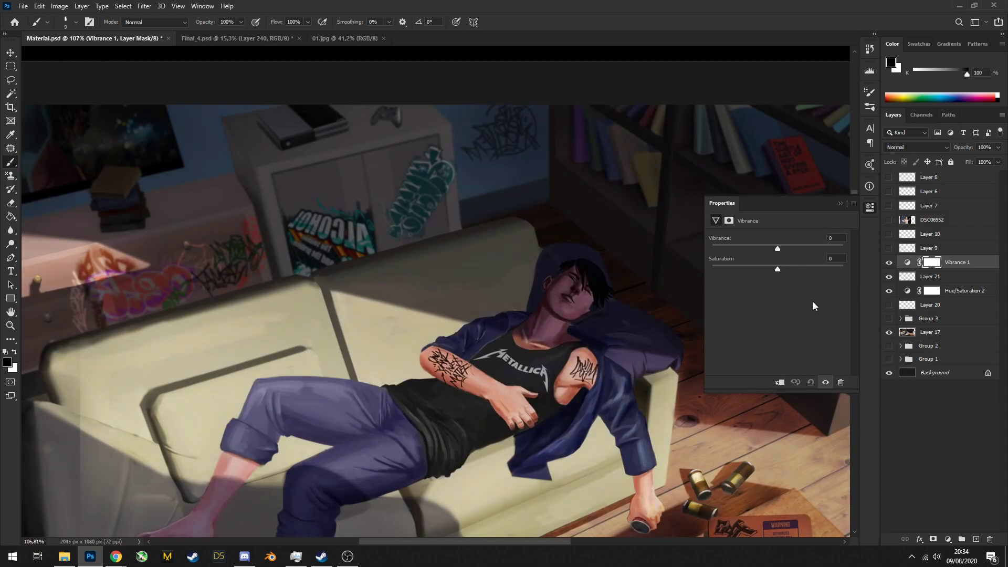
Add another Hue/Saturation adjustment layer and try adjusting the reds sampled from the face
{"action": "left_click", "coordinate": [948, 539]}
{"action": "left_click", "coordinate": [932, 444]}
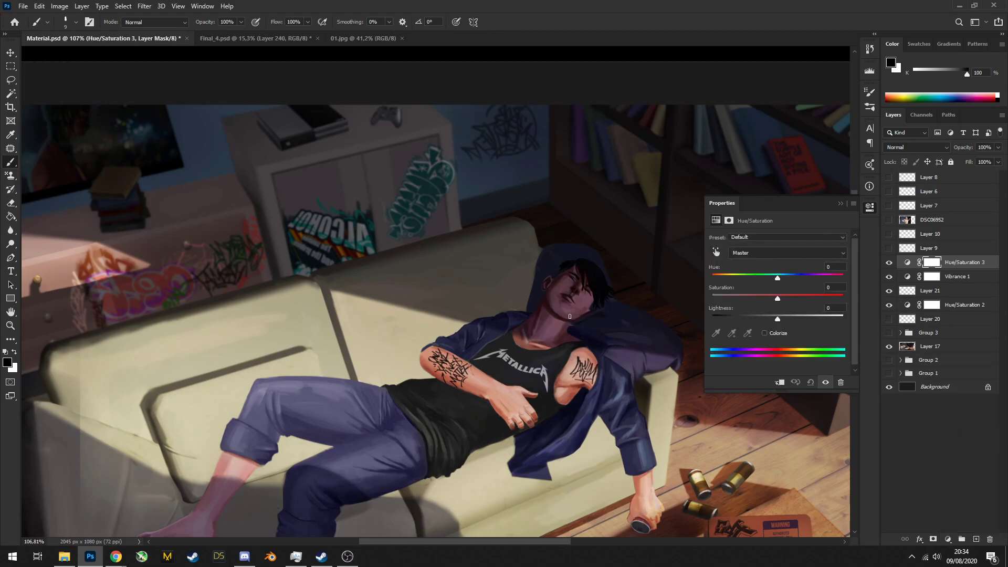
{"action": "left_click", "coordinate": [716, 252]}
{"action": "left_click", "coordinate": [551, 323]}
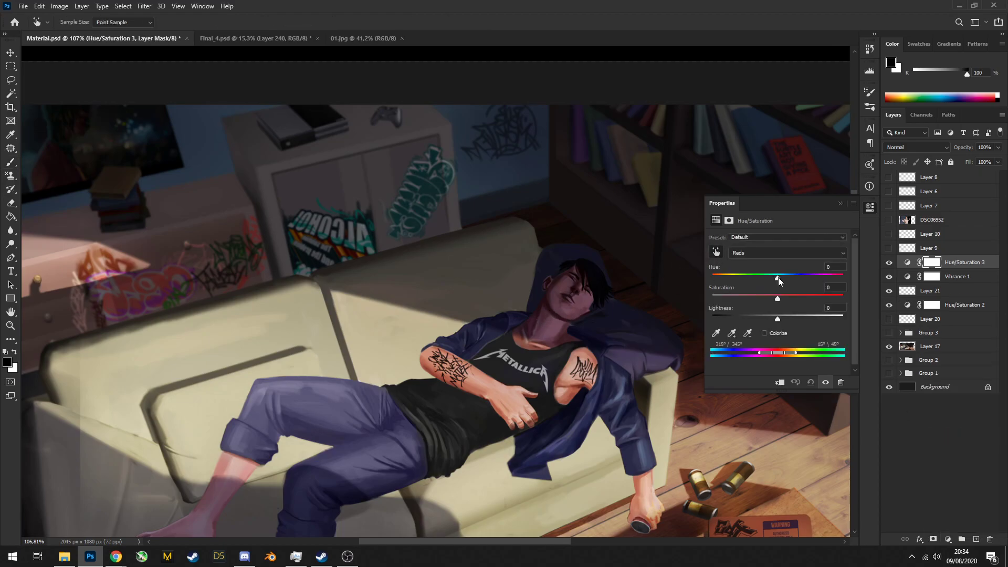
{"action": "key", "text": "ctrl+z"}
{"action": "left_click_drag", "start_coordinate": [554, 310], "coordinate": [549, 311]}
{"action": "key", "text": "ctrl+z"}
{"action": "scroll", "coordinate": [539, 330], "scroll_direction": "up", "scroll_amount": 2}
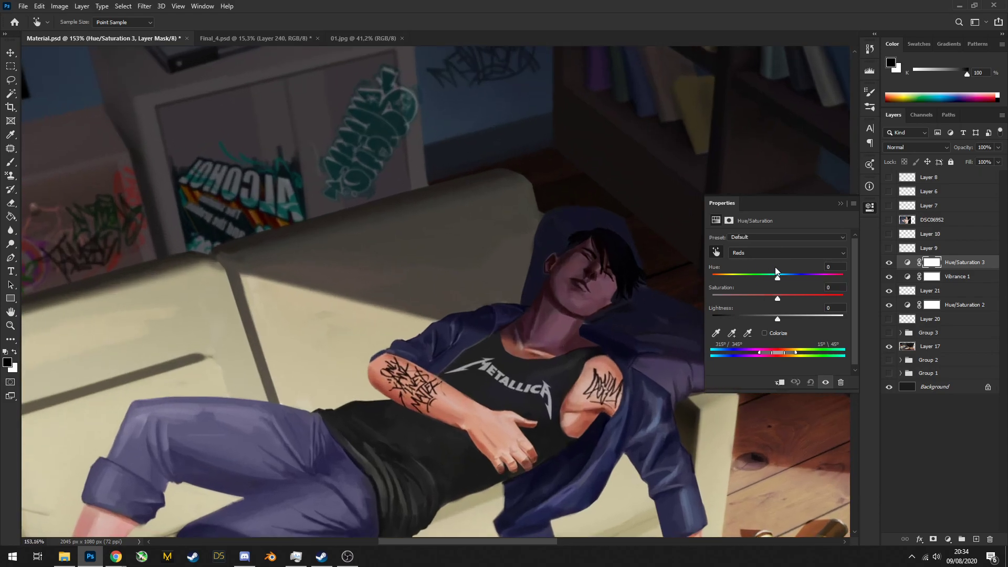
Switch the adjustment to the Master range and set the hue to +32
{"action": "left_click", "coordinate": [746, 252]}
{"action": "left_click", "coordinate": [756, 262]}
{"action": "left_click_drag", "start_coordinate": [770, 273], "coordinate": [797, 273]}
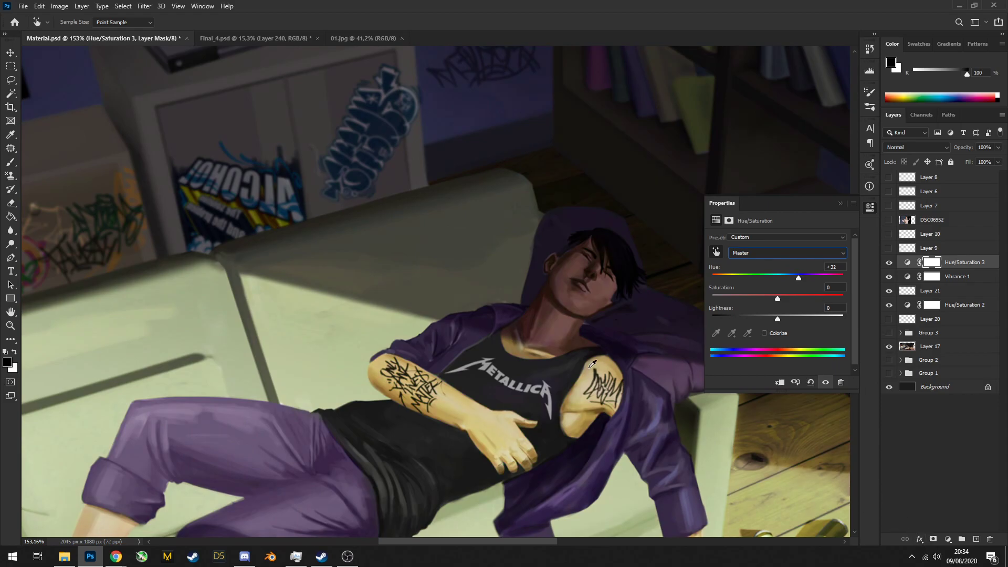
Invert the mask of the newest Hue/Saturation layer and paint white with an enlarged brush over the shaded face and neck
{"action": "key", "text": "ctrl+i"}
{"action": "left_click", "coordinate": [538, 317]}
{"action": "key", "text": "b"}
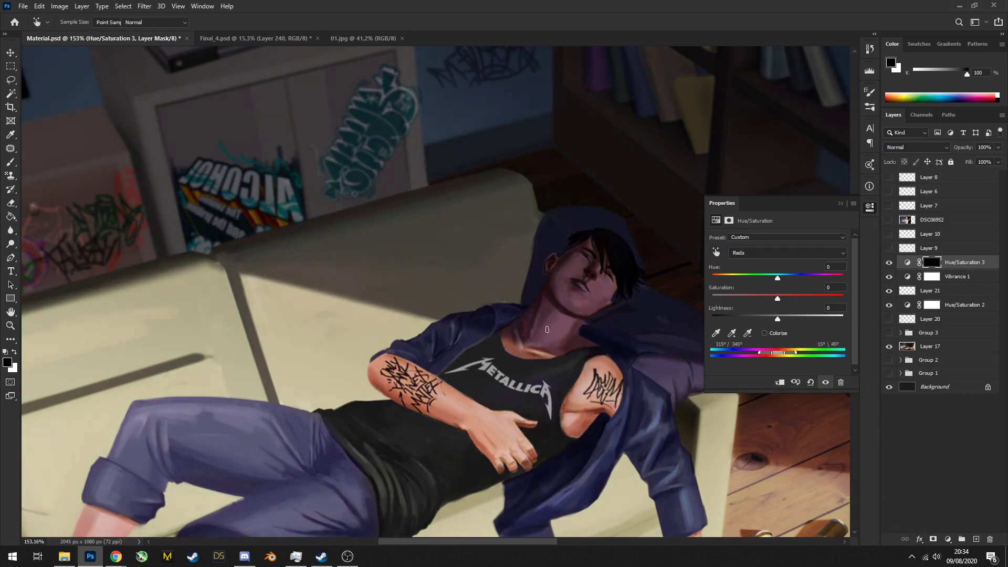
{"action": "key", "text": "bracketright"}
{"action": "key", "text": "bracketright"}
{"action": "key", "text": "bracketright"}
{"action": "key", "text": "bracketright"}
{"action": "key", "text": "bracketright"}
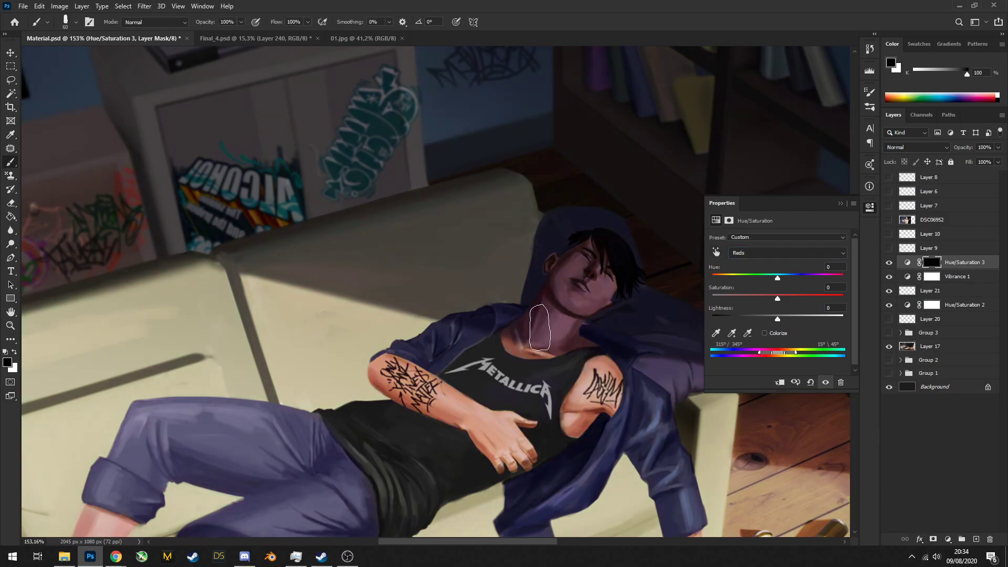
{"action": "key", "text": "x"}
{"action": "mouse_move", "coordinate": [586, 332]}
{"action": "left_mouse_down"}
{"action": "mouse_move", "coordinate": [536, 325]}
{"action": "mouse_move", "coordinate": [580, 339]}
{"action": "mouse_move", "coordinate": [544, 308]}
{"action": "mouse_move", "coordinate": [589, 293]}
{"action": "mouse_move", "coordinate": [590, 260]}
{"action": "left_mouse_up"}
{"action": "key", "text": "bracketleft"}
{"action": "scroll", "coordinate": [626, 290], "scroll_direction": "down", "scroll_amount": 5}
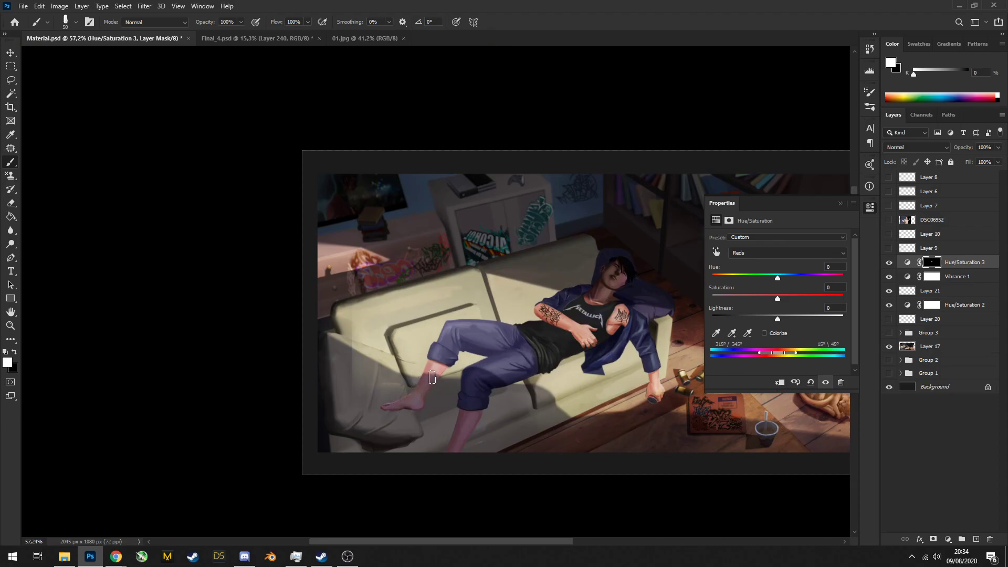
{"action": "scroll", "coordinate": [551, 388], "scroll_direction": "up", "scroll_amount": 2}
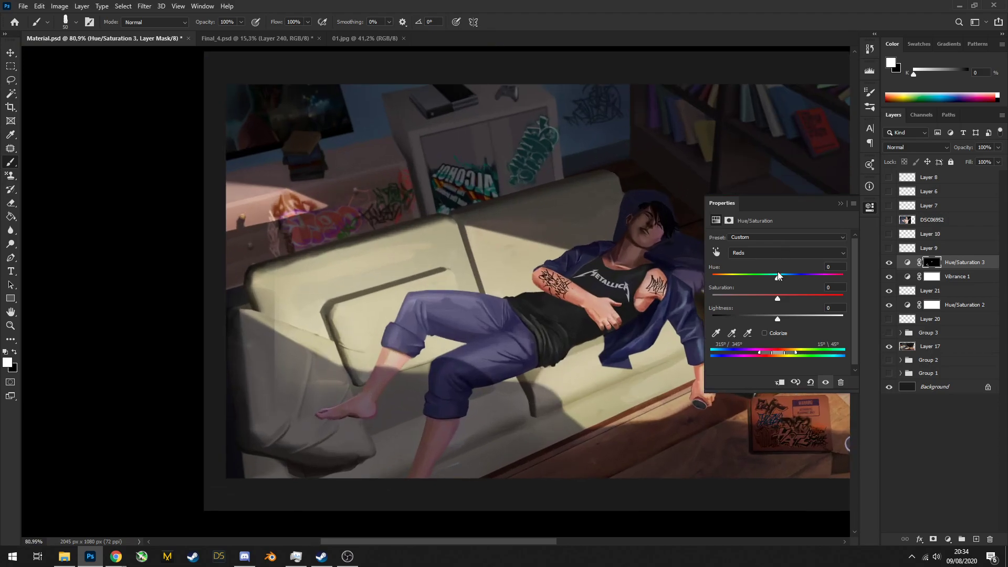
Set the Reds hue of the masked Hue/Saturation layer to -6 and its opacity to 76%
{"action": "left_click_drag", "start_coordinate": [773, 278], "coordinate": [775, 277]}
{"action": "scroll", "coordinate": [647, 203], "scroll_direction": "down", "scroll_amount": 1}
{"action": "scroll", "coordinate": [647, 203], "scroll_direction": "down", "scroll_amount": 4}
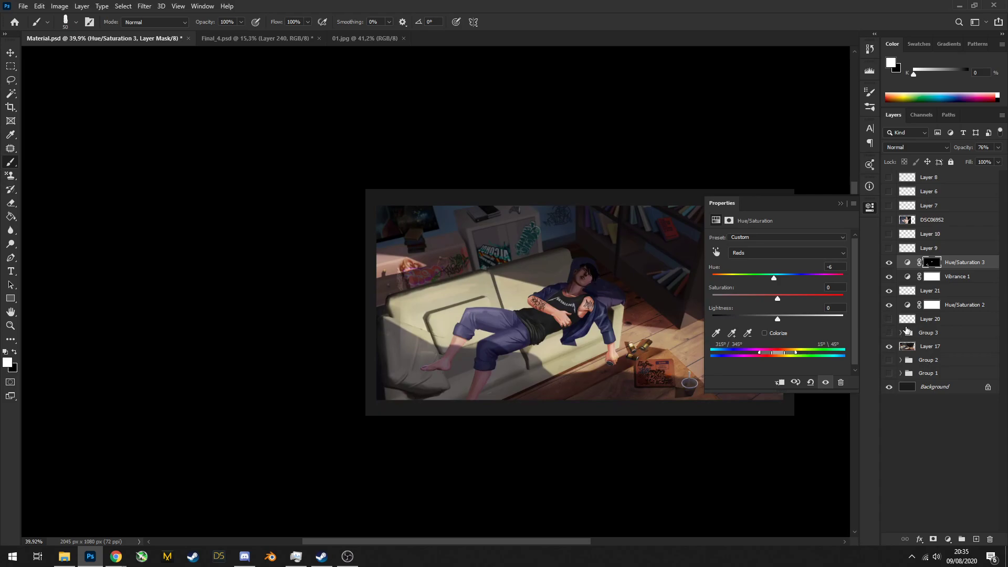
Move Group 3 above the adjustment layers, make it visible and examine the warm lighting across the whole painting
{"action": "left_click_drag", "start_coordinate": [917, 336], "coordinate": [924, 258]}
{"action": "left_click", "coordinate": [888, 262]}
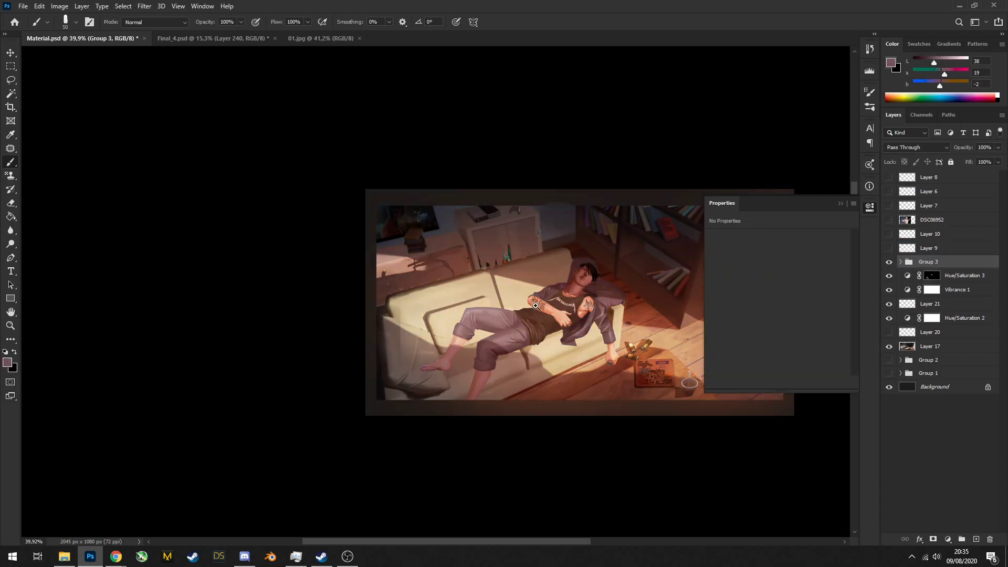
{"action": "scroll", "coordinate": [620, 269], "scroll_direction": "down", "scroll_amount": 1}
{"action": "scroll", "coordinate": [620, 269], "scroll_direction": "up", "scroll_amount": 6}
{"action": "scroll", "coordinate": [569, 308], "scroll_direction": "down", "scroll_amount": 4}
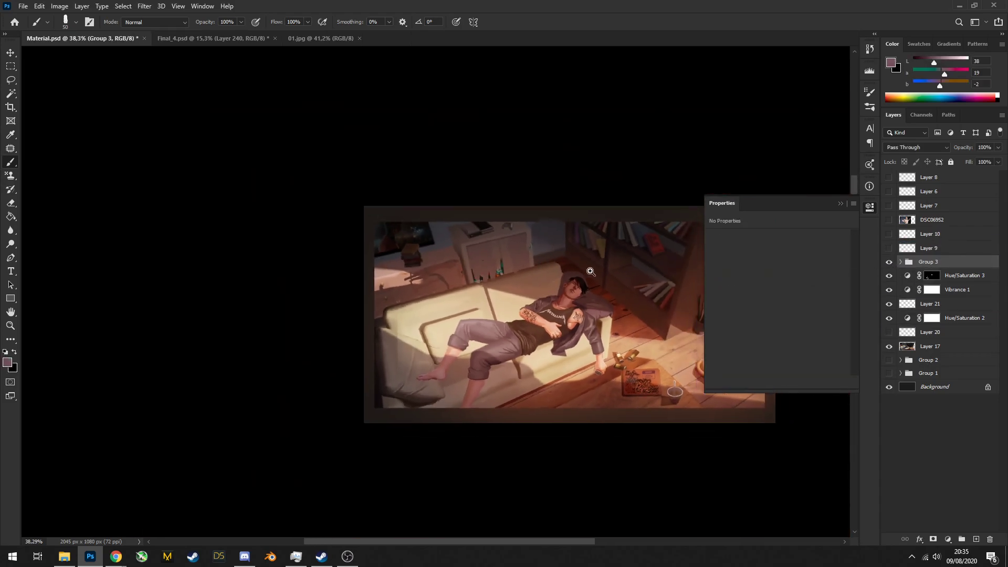
{"action": "scroll", "coordinate": [586, 275], "scroll_direction": "up", "scroll_amount": 5}
{"action": "scroll", "coordinate": [537, 270], "scroll_direction": "down", "scroll_amount": 2}
{"action": "scroll", "coordinate": [537, 271], "scroll_direction": "down", "scroll_amount": 5}
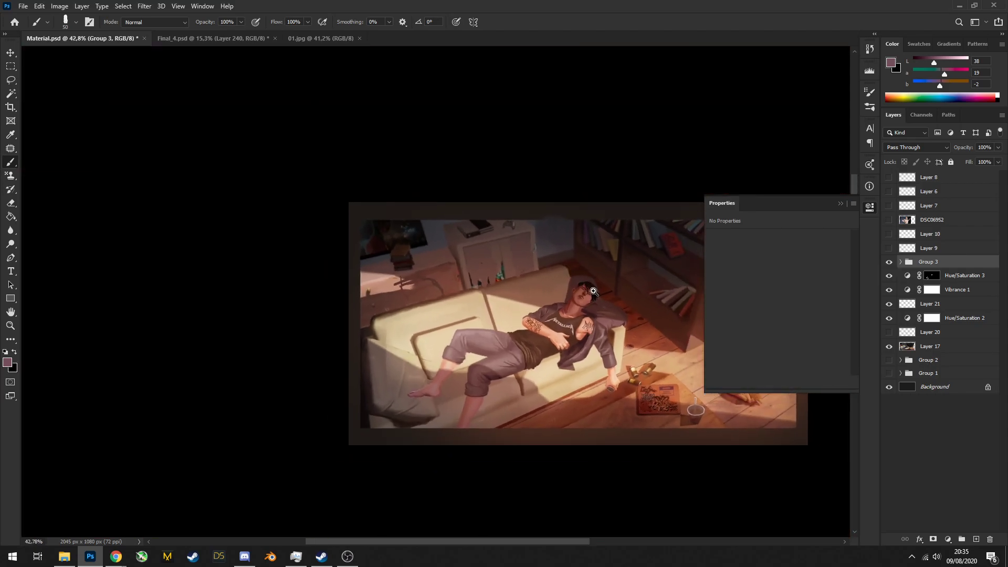
{"action": "scroll", "coordinate": [612, 335], "scroll_direction": "up", "scroll_amount": 4}
{"action": "scroll", "coordinate": [563, 375], "scroll_direction": "up", "scroll_amount": 3}
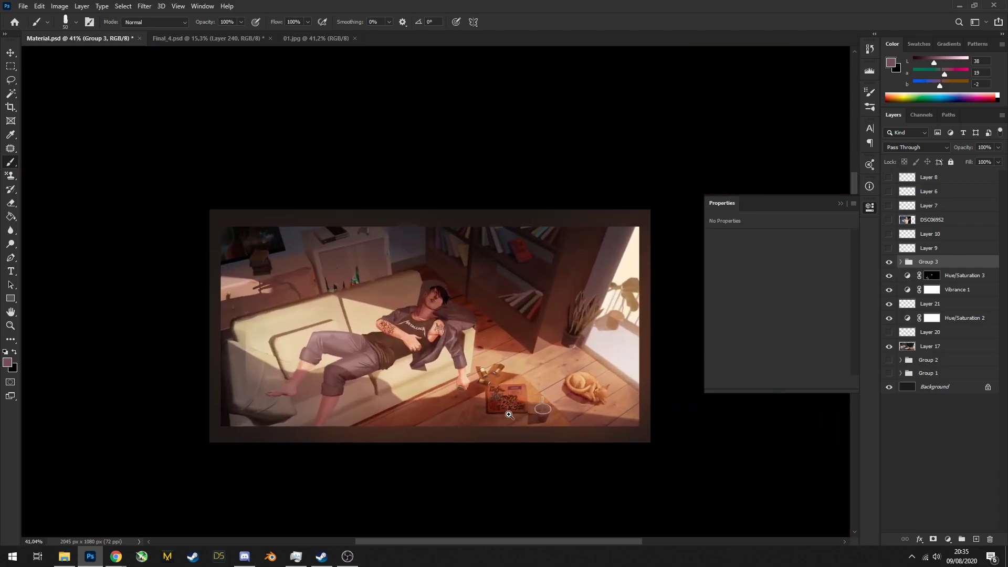
{"action": "scroll", "coordinate": [513, 236], "scroll_direction": "down", "scroll_amount": 4}
Create a new layer and paint a thin stroke of the sampled fur colour along the sleeping cat's back
{"action": "scroll", "coordinate": [579, 372], "scroll_direction": "up", "scroll_amount": 5}
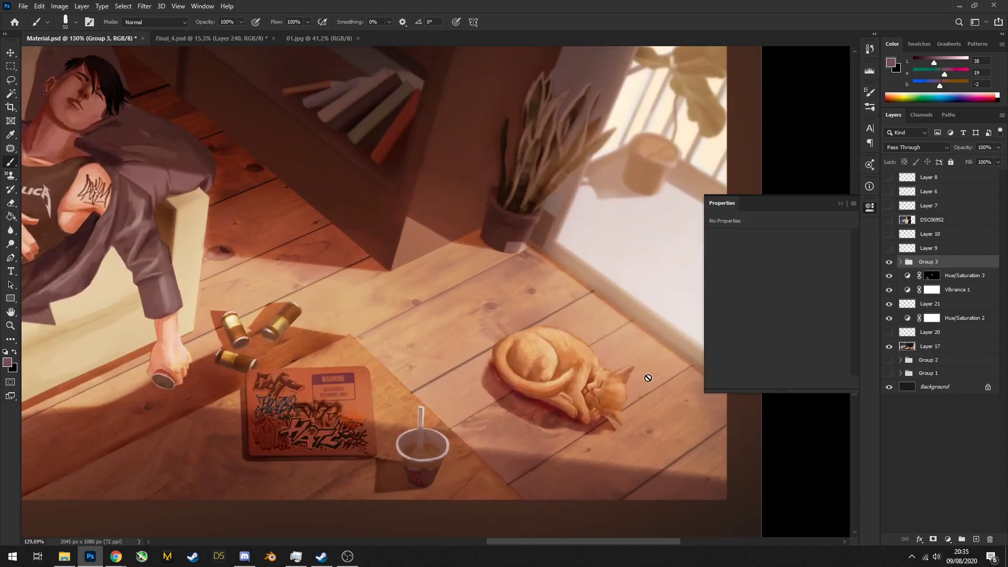
{"action": "left_click", "coordinate": [976, 538]}
{"action": "left_click", "coordinate": [555, 342], "text": "alt"}
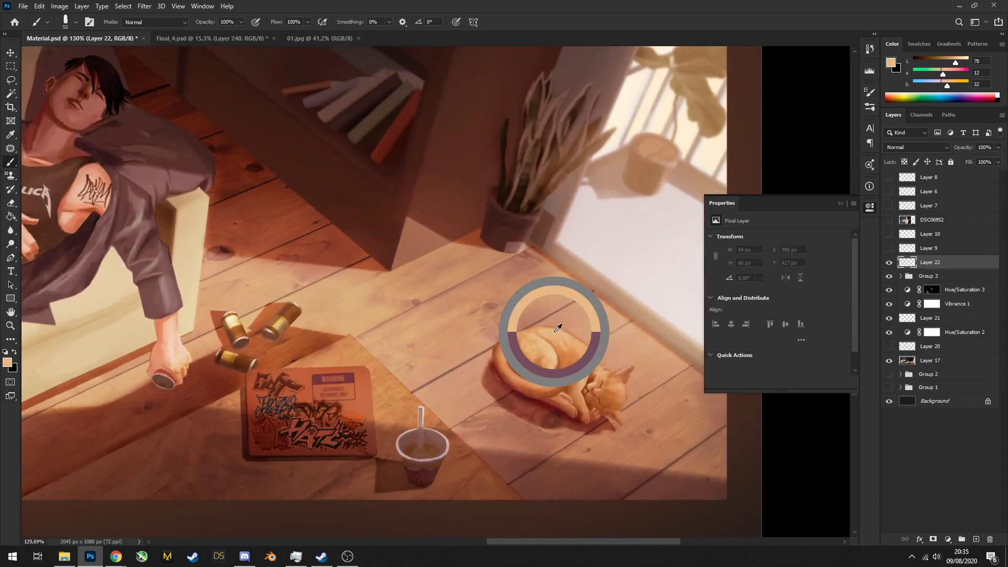
{"action": "key", "text": "bracketleft"}
{"action": "key", "text": "bracketleft"}
{"action": "key", "text": "bracketleft"}
{"action": "key", "text": "bracketleft"}
{"action": "key", "text": "bracketleft"}
{"action": "key", "text": "bracketleft"}
{"action": "key", "text": "bracketleft"}
{"action": "key", "text": "bracketleft"}
{"action": "key", "text": "bracketleft"}
{"action": "left_click_drag", "start_coordinate": [566, 321], "coordinate": [583, 336]}
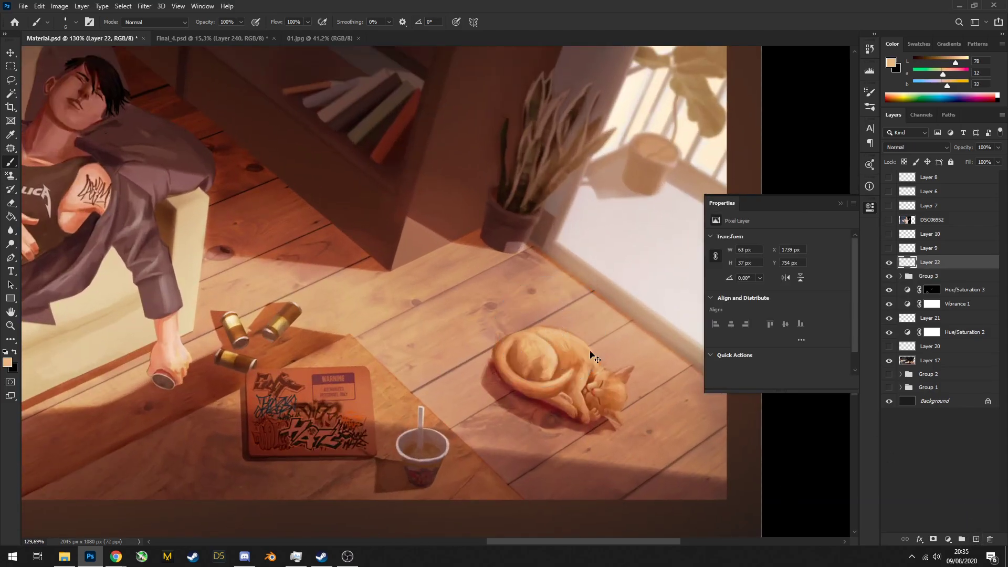
Sample further tones around the cat and touch up the edge between its back and head
{"action": "scroll", "coordinate": [578, 336], "scroll_direction": "up", "scroll_amount": 3}
{"action": "left_click", "coordinate": [569, 330], "text": "alt"}
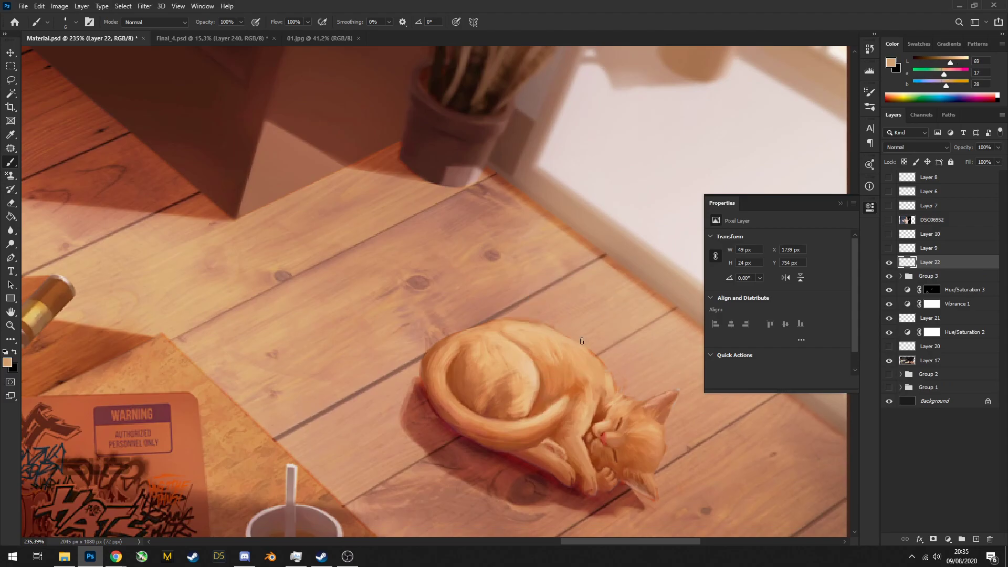
{"action": "left_click", "coordinate": [542, 321], "text": "alt"}
{"action": "left_click", "coordinate": [610, 369], "text": "alt"}
{"action": "left_click_drag", "start_coordinate": [614, 374], "coordinate": [618, 386]}
{"action": "scroll", "coordinate": [618, 378], "scroll_direction": "down", "scroll_amount": 8}
{"action": "scroll", "coordinate": [432, 389], "scroll_direction": "down", "scroll_amount": 2}
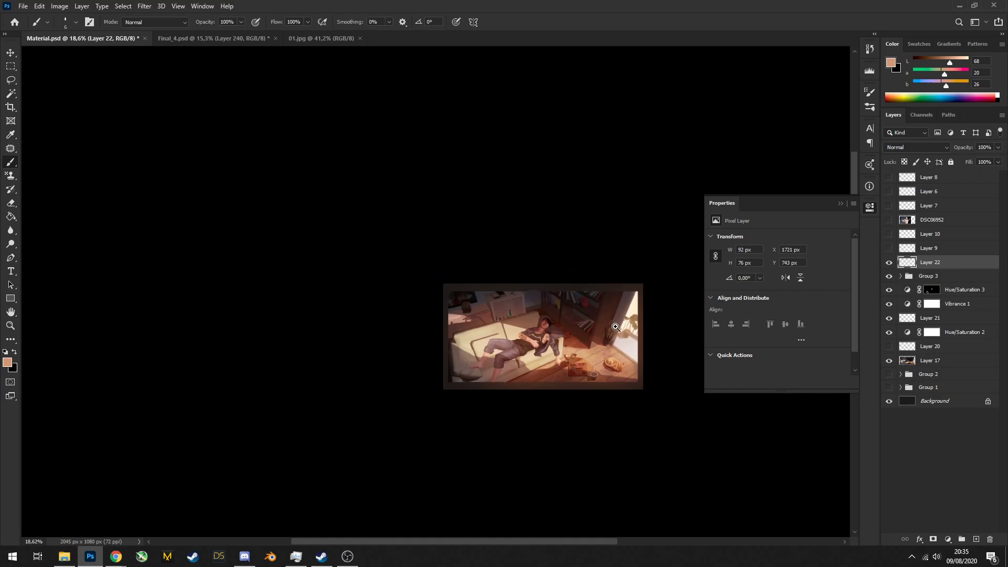
Touch up the sofa shadows around the man's legs with a larger brush and colours sampled from the nearby shading
{"action": "scroll", "coordinate": [432, 389], "scroll_direction": "up", "scroll_amount": 4}
{"action": "scroll", "coordinate": [432, 389], "scroll_direction": "up", "scroll_amount": 3}
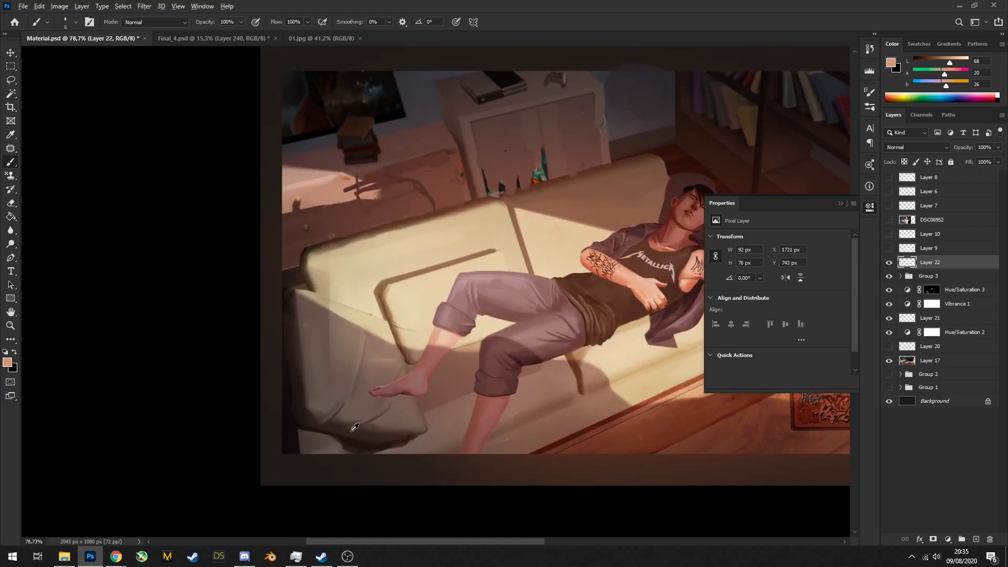
{"action": "left_click", "coordinate": [355, 428], "text": "alt"}
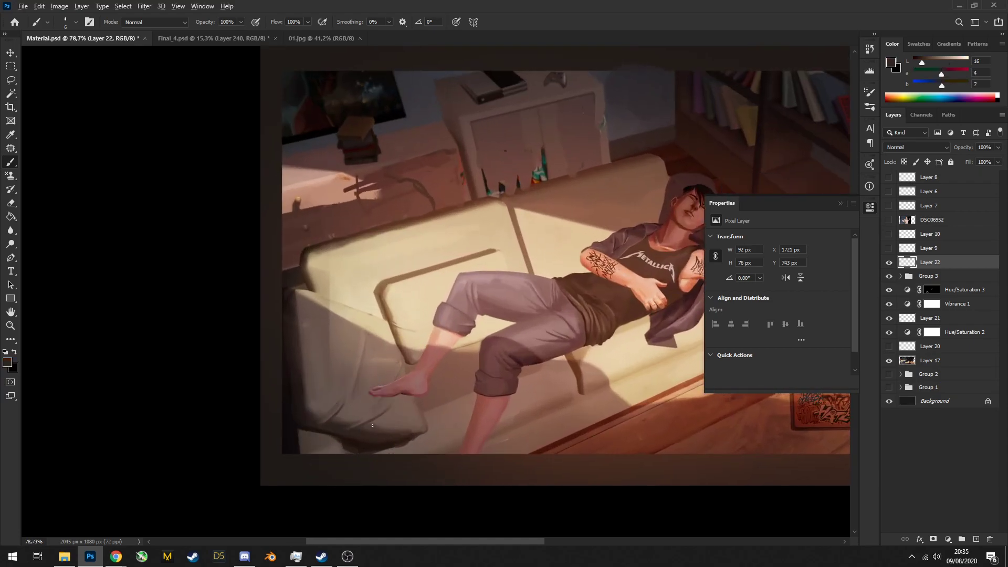
{"action": "left_click", "coordinate": [413, 355], "text": "alt"}
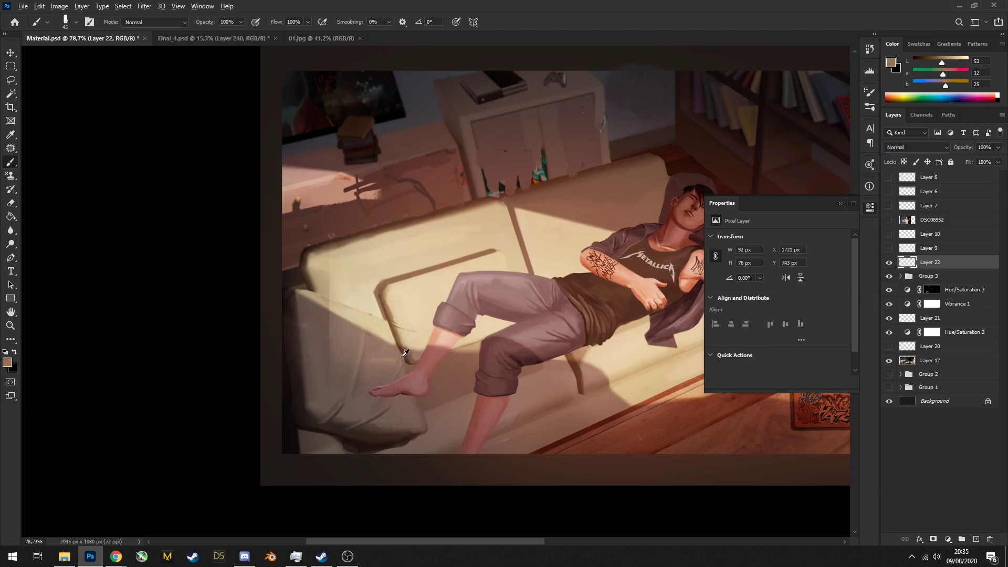
{"action": "left_click", "coordinate": [405, 354], "text": "alt"}
{"action": "mouse_move", "coordinate": [440, 362]}
{"action": "left_mouse_down"}
{"action": "mouse_move", "coordinate": [446, 370]}
{"action": "mouse_move", "coordinate": [423, 400]}
{"action": "left_mouse_up"}
{"action": "left_click", "coordinate": [453, 365], "text": "alt"}
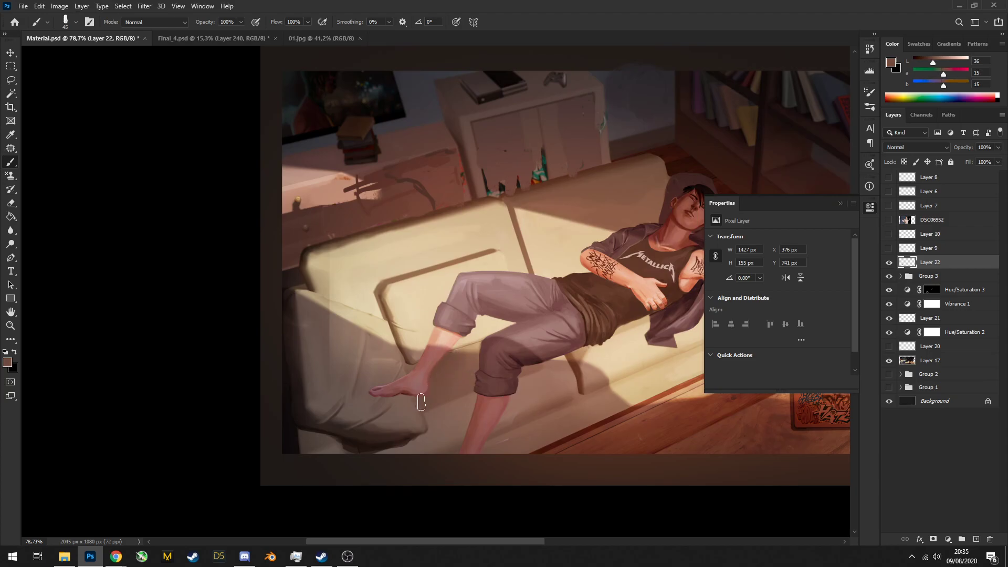
{"action": "left_click", "coordinate": [522, 371], "text": "alt"}
{"action": "left_click", "coordinate": [547, 361]}
Group the layers from Layer 22 down to Hue/Saturation 2 and toggle the group to compare before and after
{"action": "scroll", "coordinate": [547, 361], "scroll_direction": "down", "scroll_amount": 5}
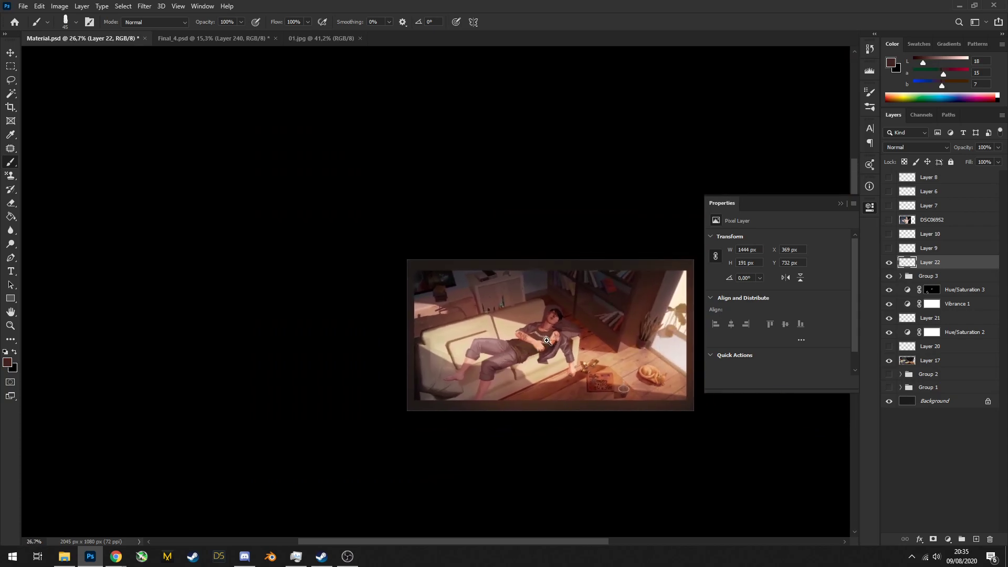
{"action": "scroll", "coordinate": [547, 340], "scroll_direction": "up", "scroll_amount": 1}
{"action": "left_click", "coordinate": [945, 332], "text": "shift"}
{"action": "key", "text": "ctrl+g"}
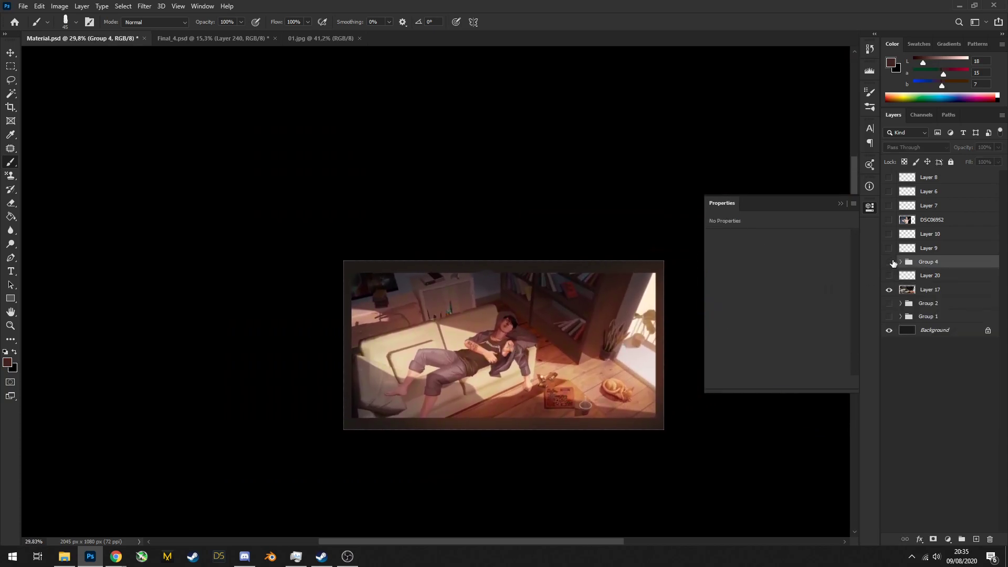
{"action": "left_click", "coordinate": [888, 262]}
{"action": "left_click", "coordinate": [888, 261]}
Group the corrections group together with Layer 20 and Layer 17, and hide the combined group
{"action": "left_click", "coordinate": [928, 290], "text": "shift"}
{"action": "key", "text": "ctrl+g"}
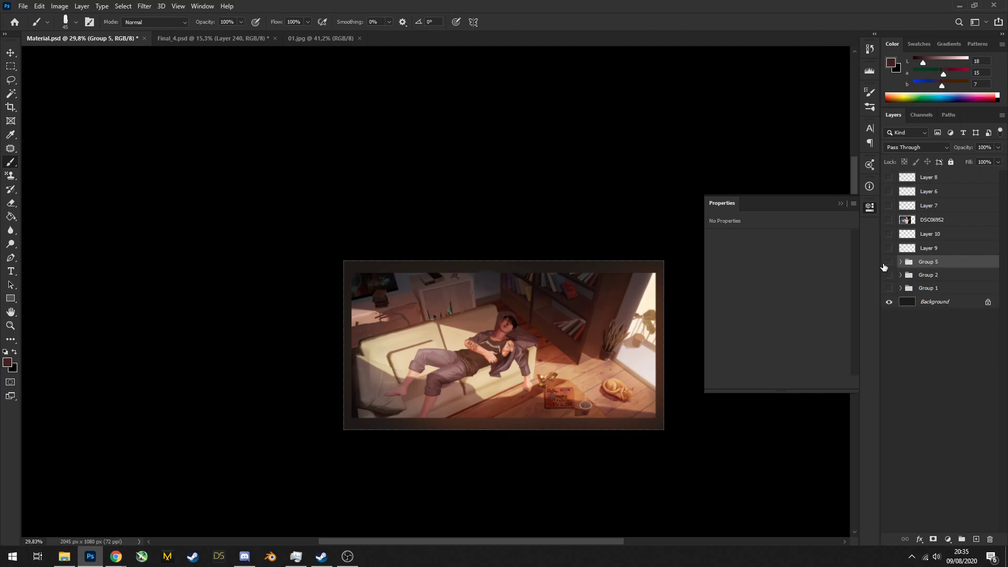
{"action": "left_click", "coordinate": [888, 262]}
Bring the bedroom painting into the document as a new layer and scale it to 1885 × 772 px within the canvas
{"action": "left_click", "coordinate": [245, 557]}
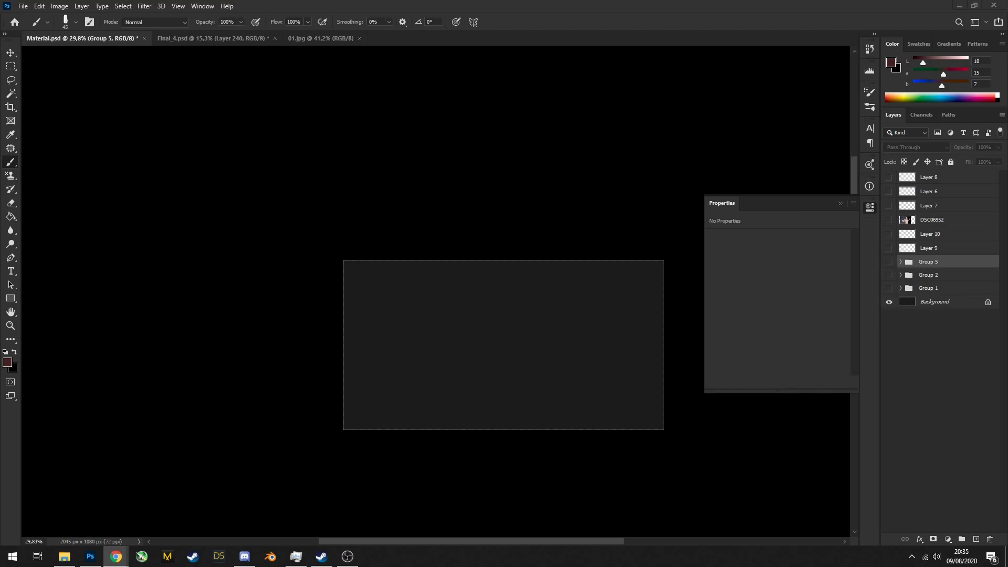
{"action": "left_click_drag", "start_coordinate": [116, 557], "coordinate": [609, 284]}
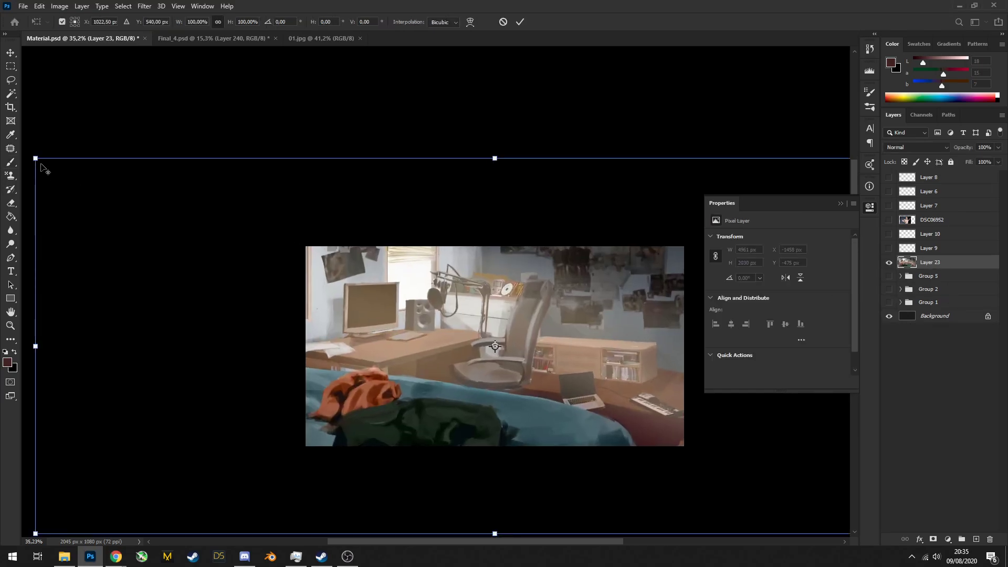
{"action": "left_click_drag", "start_coordinate": [41, 165], "coordinate": [319, 277]}
{"action": "key", "text": "Return"}
{"action": "key", "text": "b"}
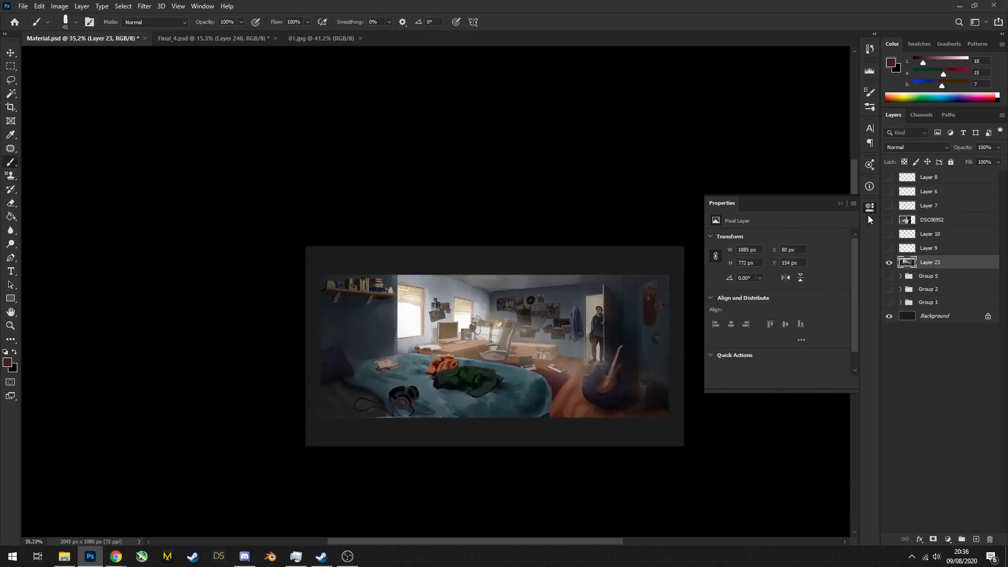
{"action": "left_click", "coordinate": [869, 213]}
{"action": "scroll", "coordinate": [530, 349], "scroll_direction": "up", "scroll_amount": 3}
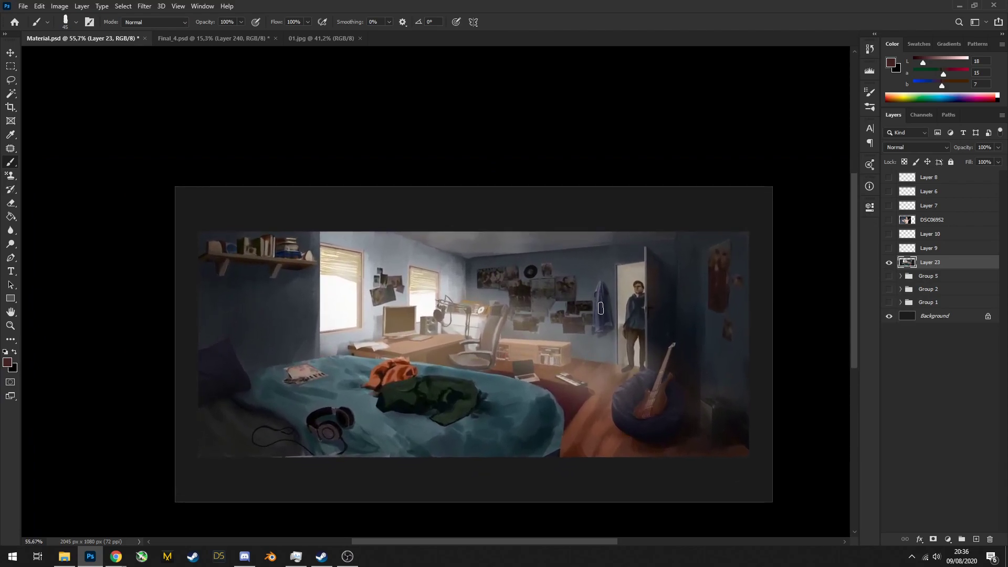
{"action": "scroll", "coordinate": [531, 310], "scroll_direction": "up", "scroll_amount": 1}
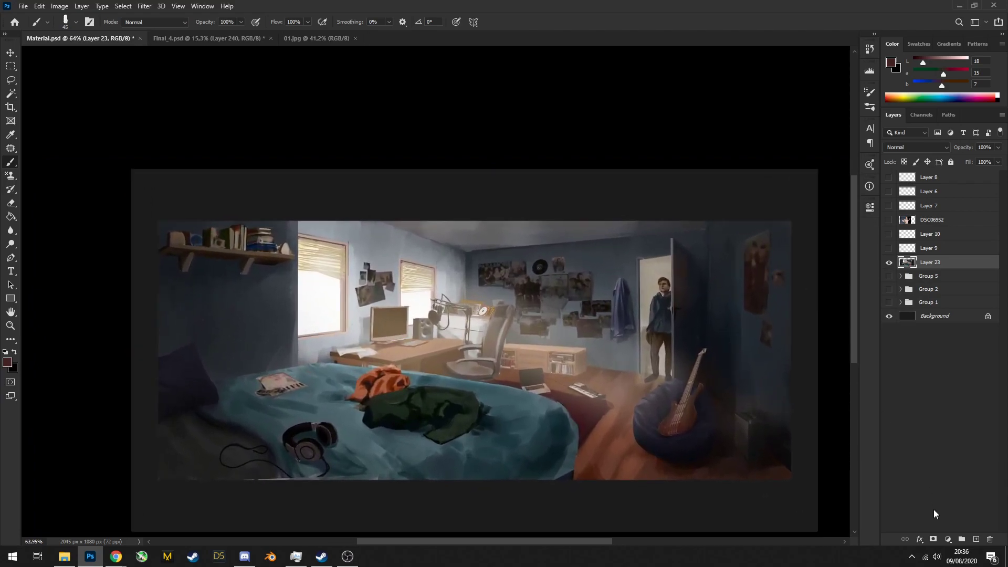
Add a Color Balance adjustment clipped to the bedroom layer with midtones Cyan-Red at +25 and Yellow-Blue at -15
{"action": "left_click", "coordinate": [948, 539]}
{"action": "left_click", "coordinate": [950, 446]}
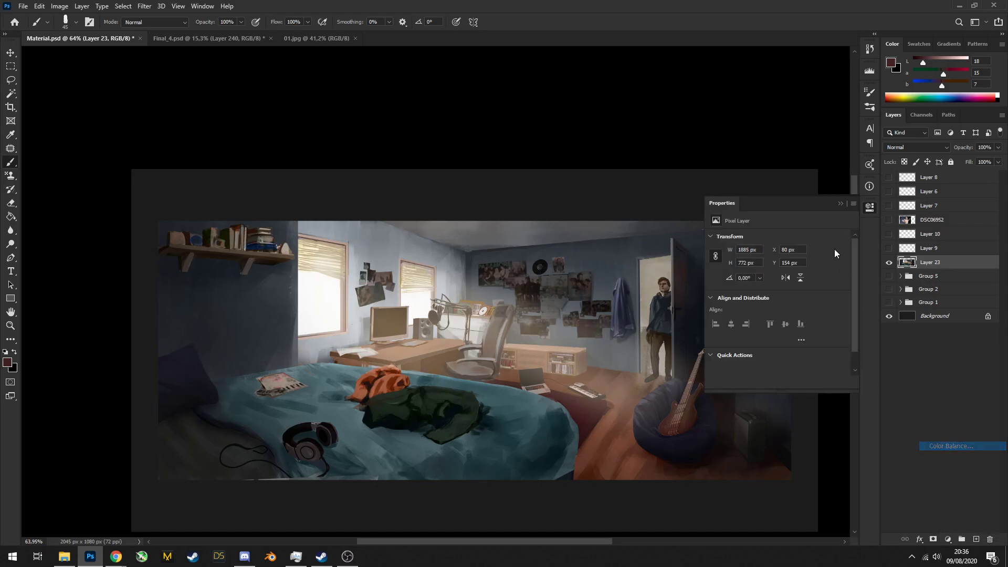
{"action": "left_click_drag", "start_coordinate": [762, 296], "coordinate": [752, 294]}
{"action": "left_click", "coordinate": [772, 260]}
{"action": "left_click", "coordinate": [951, 270], "text": "alt"}
{"action": "scroll", "coordinate": [486, 265], "scroll_direction": "down", "scroll_amount": 5}
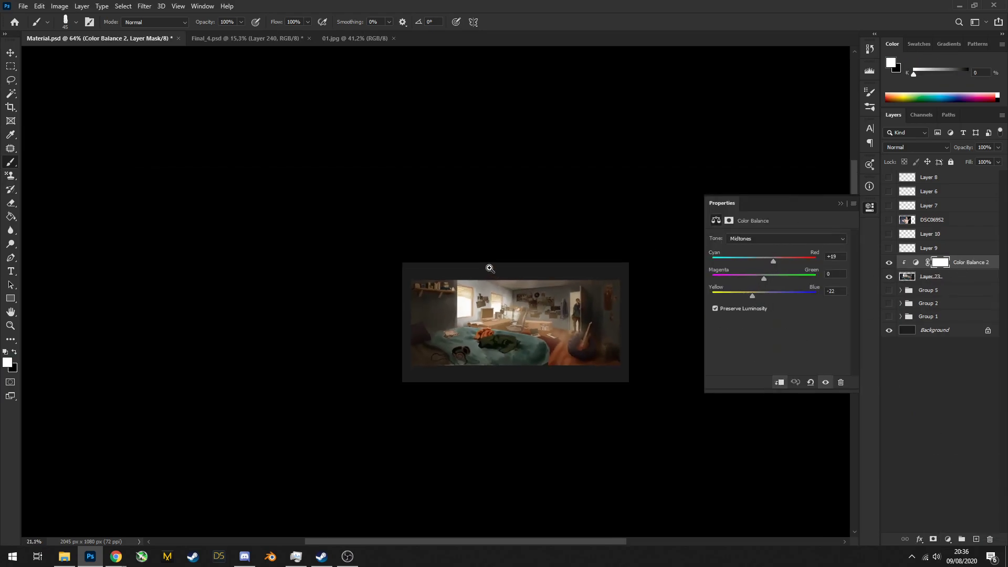
{"action": "scroll", "coordinate": [667, 271], "scroll_direction": "up", "scroll_amount": 5}
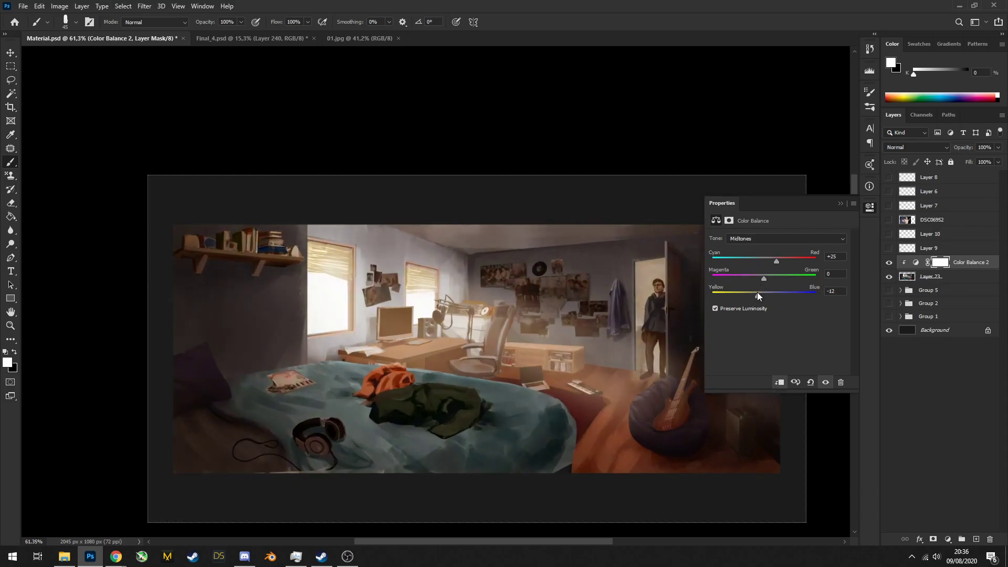
{"action": "left_click_drag", "start_coordinate": [757, 294], "coordinate": [756, 294]}
{"action": "scroll", "coordinate": [547, 261], "scroll_direction": "down", "scroll_amount": 5}
{"action": "scroll", "coordinate": [578, 272], "scroll_direction": "up", "scroll_amount": 3}
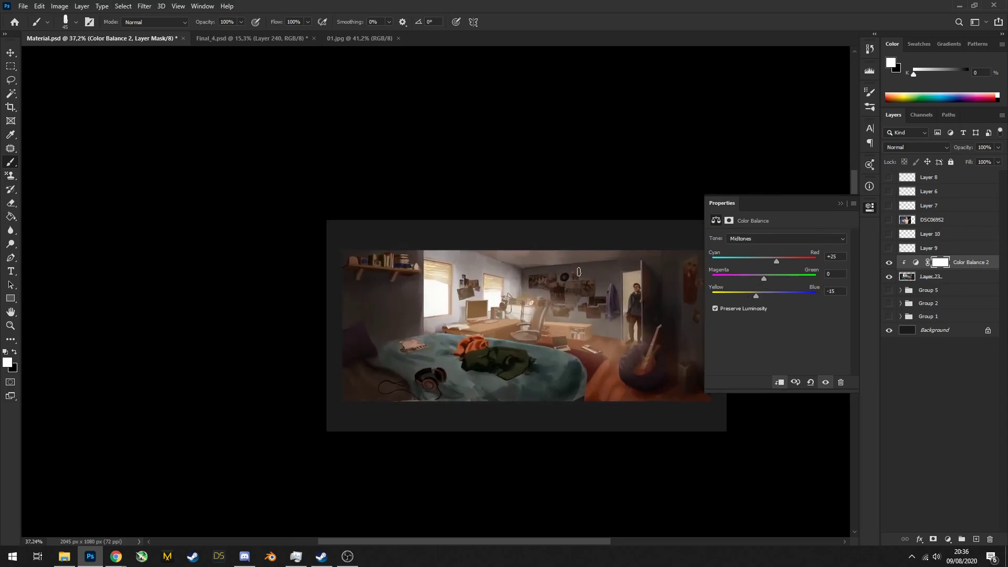
Add a new layer in Soft Light mode, choose the 300 px soft round brush and sample the bright window colour
{"action": "left_click", "coordinate": [579, 271], "text": "alt"}
{"action": "left_click", "coordinate": [975, 539]}
{"action": "left_click", "coordinate": [899, 147]}
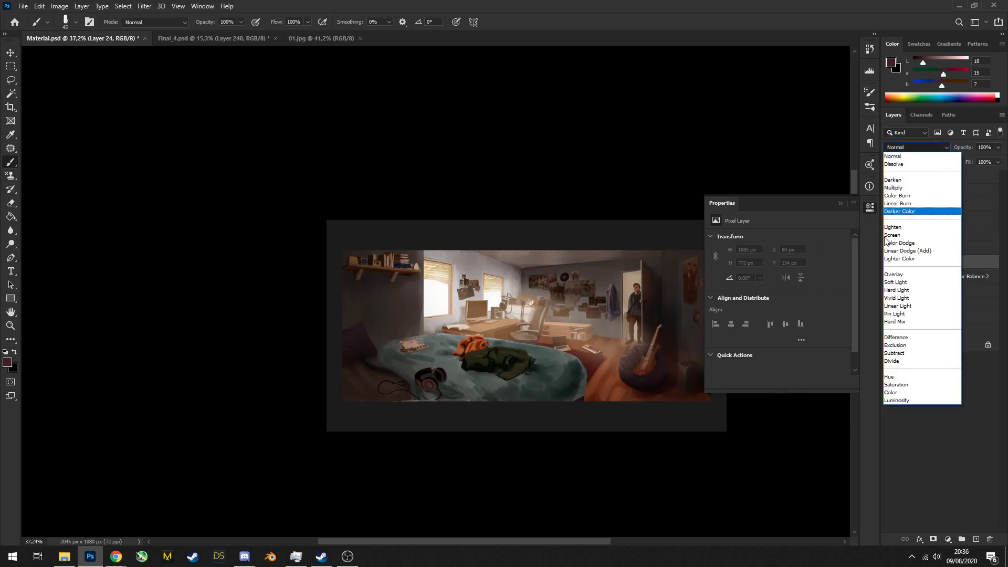
{"action": "left_click", "coordinate": [902, 262]}
{"action": "scroll", "coordinate": [473, 268], "scroll_direction": "up", "scroll_amount": 2}
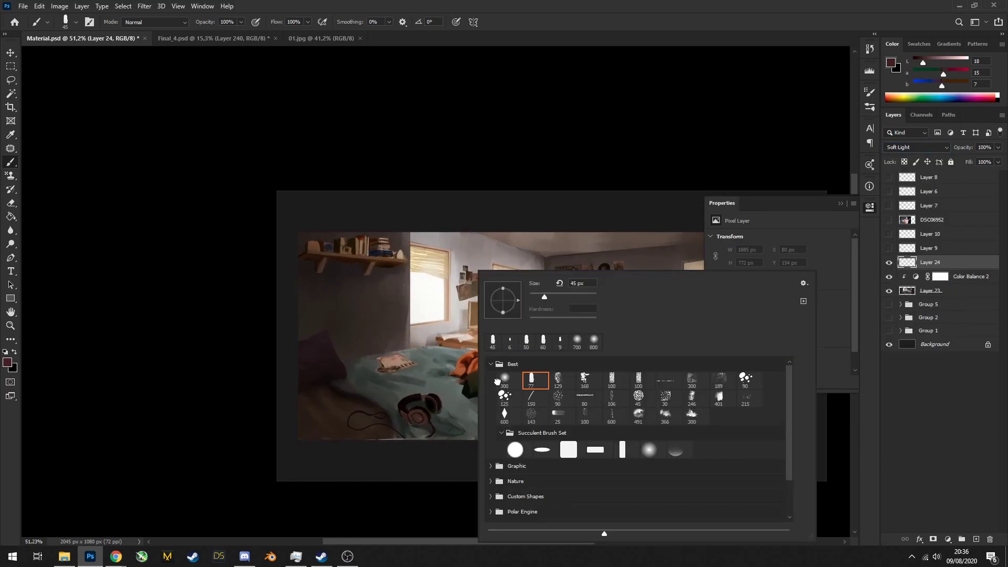
{"action": "left_click", "coordinate": [497, 380]}
{"action": "left_click", "coordinate": [424, 285], "text": "alt"}
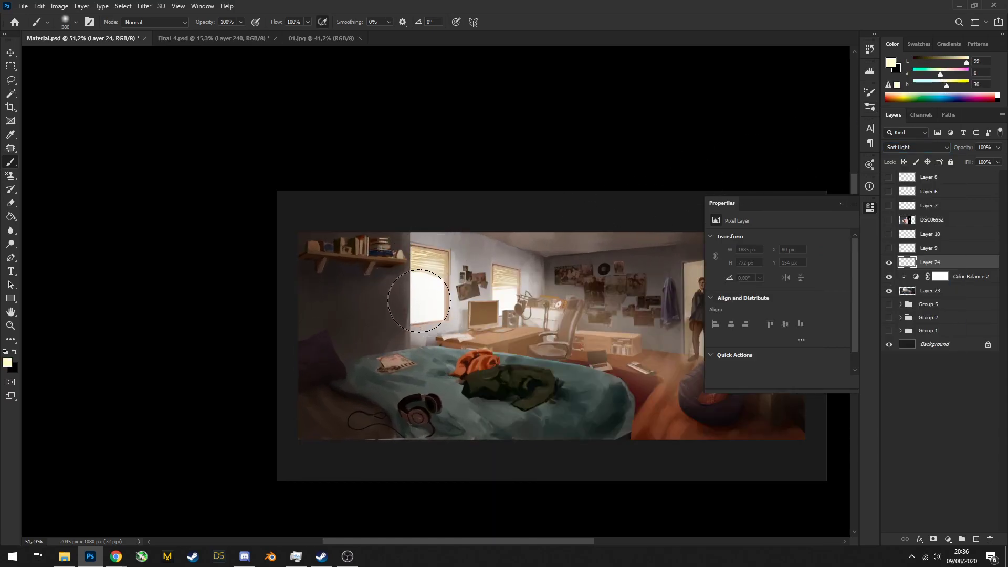
Paint a soft peach glow (L 81, a 30, b 30) from the windows across the desk with a 500 px brush
{"action": "left_click_drag", "start_coordinate": [421, 302], "coordinate": [420, 332]}
{"action": "key", "text": "ctrl+z"}
{"action": "left_click_drag", "start_coordinate": [940, 74], "coordinate": [957, 61]}
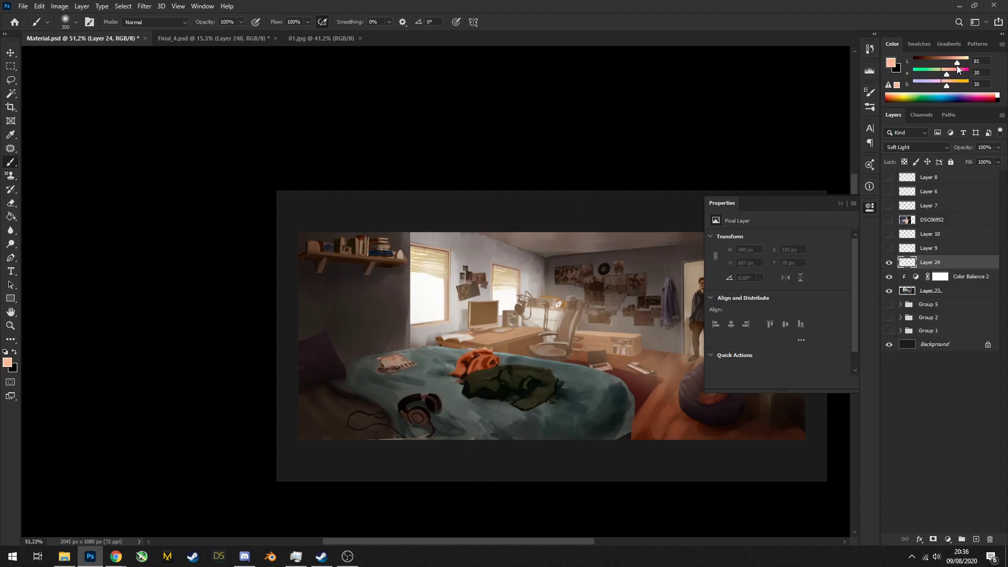
{"action": "key", "text": "bracketright"}
{"action": "key", "text": "bracketright"}
{"action": "left_click_drag", "start_coordinate": [407, 270], "coordinate": [494, 301]}
{"action": "left_click_drag", "start_coordinate": [415, 279], "coordinate": [525, 337]}
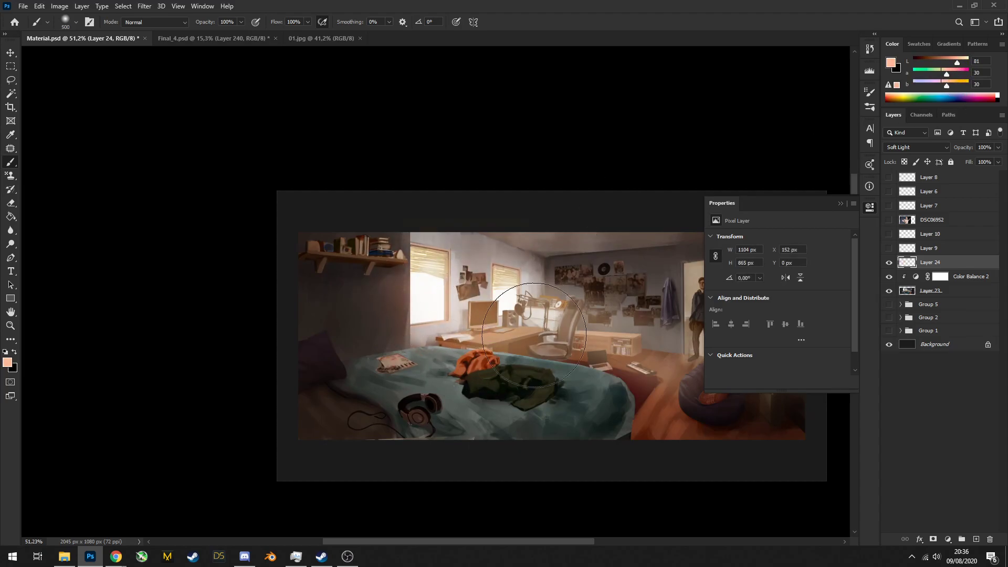
Extend the soft peach glow over the desk, floor and doorway area with the brush reduced to 400 px
{"action": "left_click_drag", "start_coordinate": [699, 383], "coordinate": [588, 364]}
{"action": "key", "text": "bracketleft"}
{"action": "left_click_drag", "start_coordinate": [362, 287], "coordinate": [632, 361]}
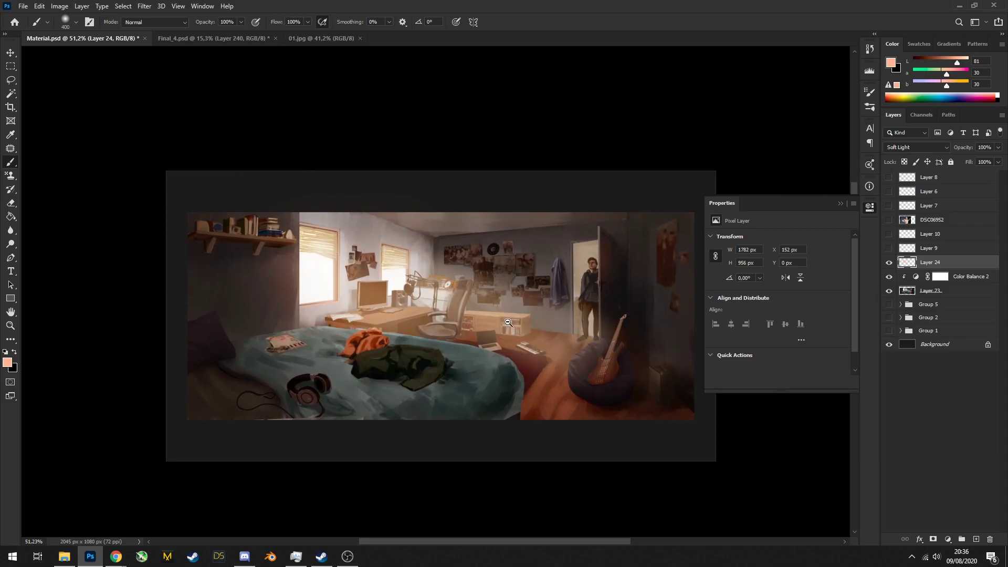
{"action": "left_click_drag", "start_coordinate": [517, 324], "coordinate": [478, 315]}
{"action": "mouse_move", "coordinate": [532, 288]}
{"action": "left_mouse_down"}
{"action": "mouse_move", "coordinate": [510, 292]}
{"action": "mouse_move", "coordinate": [582, 311]}
{"action": "left_mouse_up"}
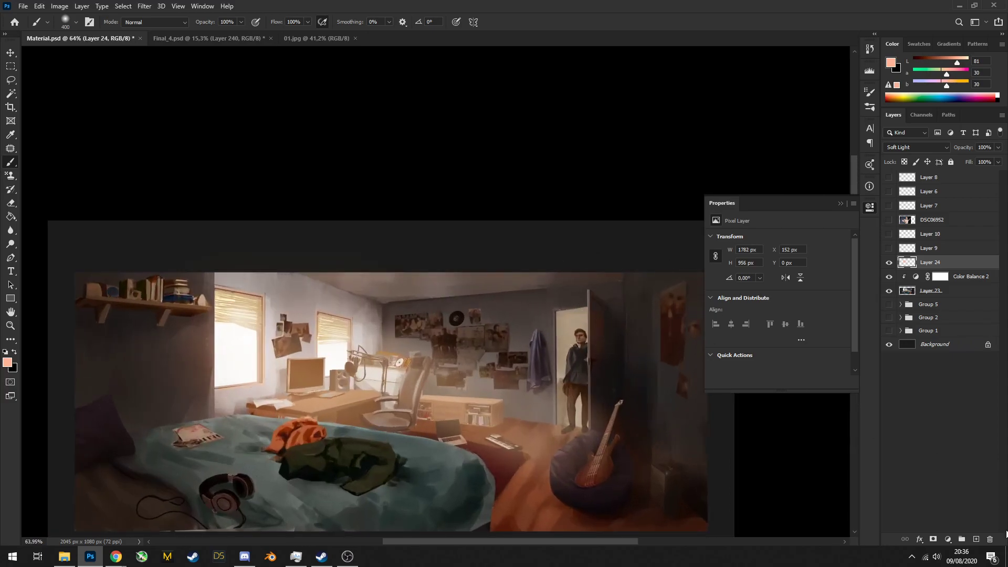
Add a new layer in Normal mode above the glow layer and choose a narrow, hard-edged oval brush
{"action": "left_click", "coordinate": [975, 539]}
{"action": "right_click", "coordinate": [455, 288]}
{"action": "double_click", "coordinate": [509, 381]}
{"action": "key", "text": "bracketleft"}
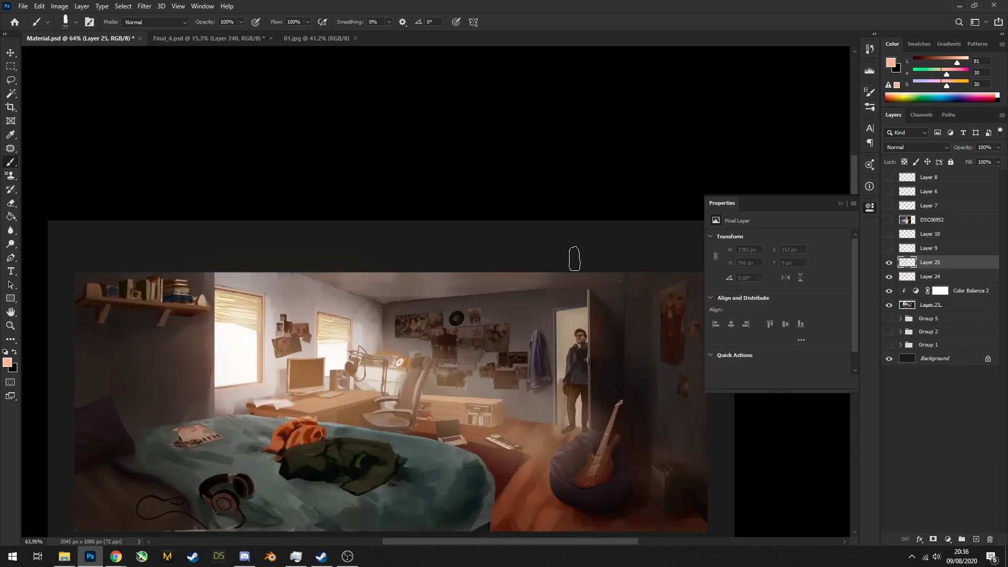
{"action": "scroll", "coordinate": [566, 297], "scroll_direction": "up", "scroll_amount": 1}
Touch up above the doorway with sampled colours, painting a stroke about 283 px long across the ceiling
{"action": "left_click", "coordinate": [557, 300], "text": "alt"}
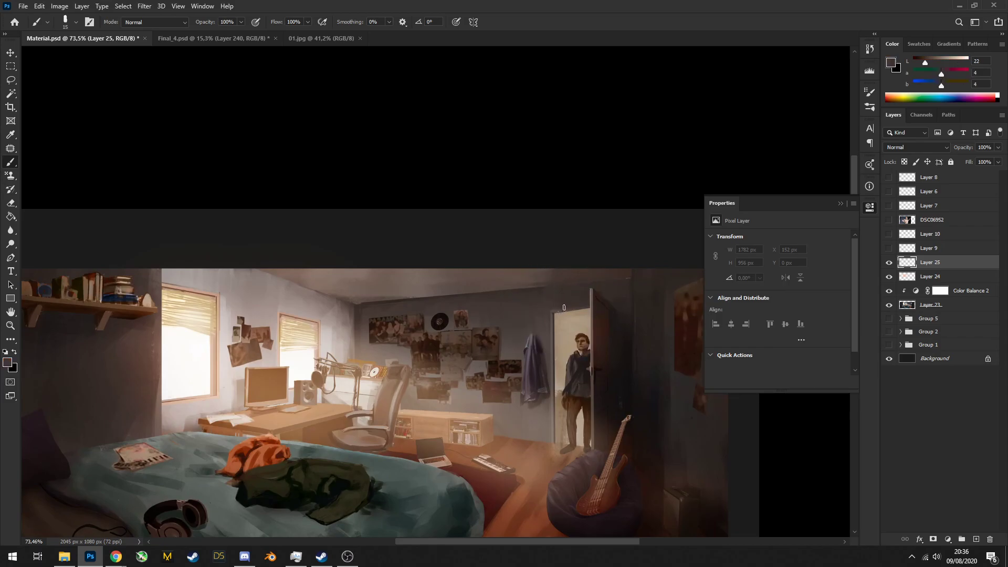
{"action": "left_click_drag", "start_coordinate": [564, 307], "coordinate": [566, 311]}
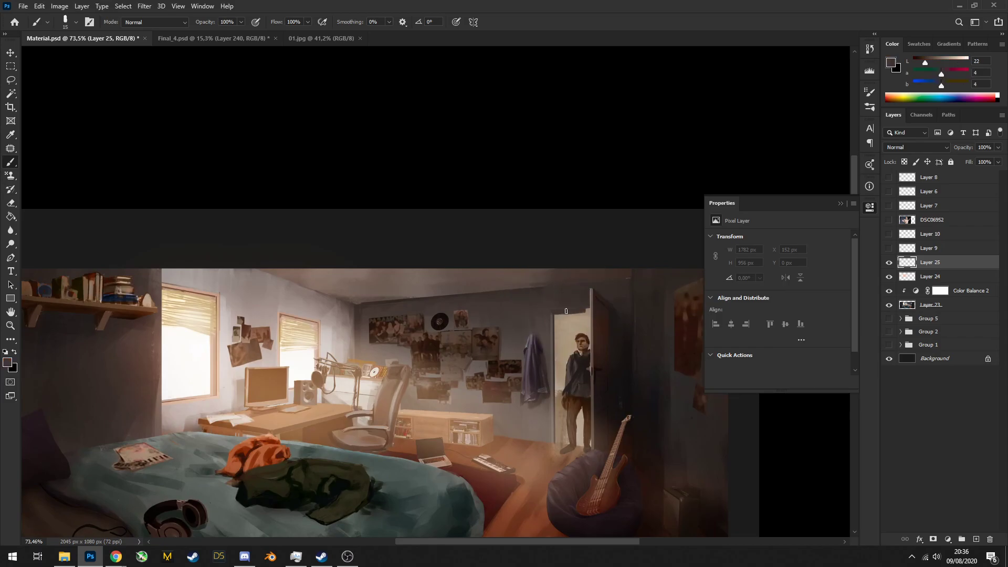
{"action": "left_click", "coordinate": [528, 281], "text": "alt"}
{"action": "left_click_drag", "start_coordinate": [541, 279], "coordinate": [610, 278]}
{"action": "left_click", "coordinate": [554, 310], "text": "alt"}
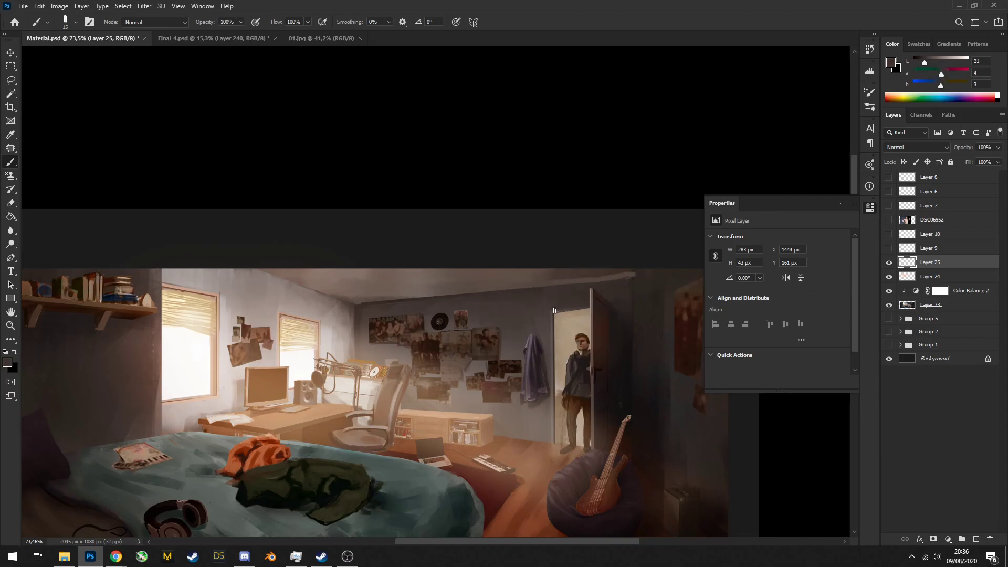
Paint a thin peach band along the wall at the tops of the two windows with sampled tones
{"action": "left_click_drag", "start_coordinate": [228, 329], "coordinate": [378, 320]}
{"action": "left_click", "coordinate": [437, 303], "text": "alt"}
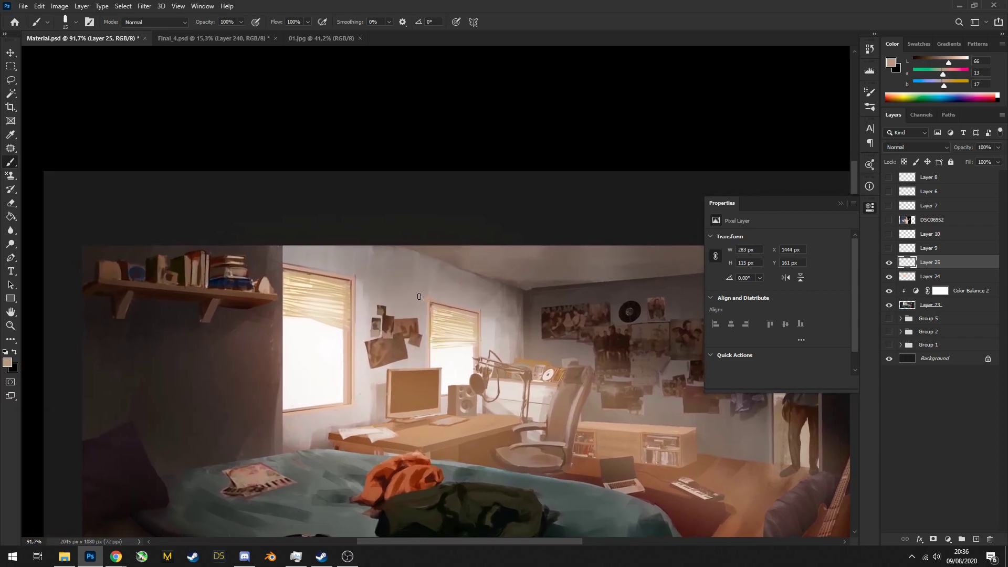
{"action": "left_click_drag", "start_coordinate": [357, 287], "coordinate": [432, 302]}
{"action": "left_click", "coordinate": [327, 268], "text": "alt"}
{"action": "left_click", "coordinate": [292, 256], "text": "alt"}
{"action": "left_click_drag", "start_coordinate": [286, 269], "coordinate": [328, 272]}
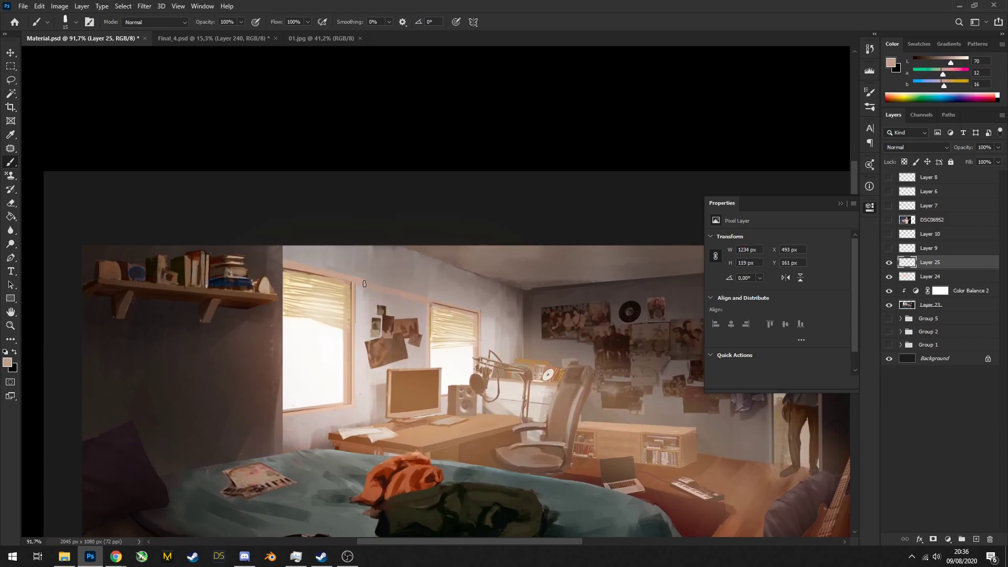
Paint brown strokes around the microphone in the sampled desk colour and undo the rectangular frame stroke
{"action": "scroll", "coordinate": [364, 284], "scroll_direction": "down", "scroll_amount": 5}
{"action": "scroll", "coordinate": [399, 341], "scroll_direction": "up", "scroll_amount": 4}
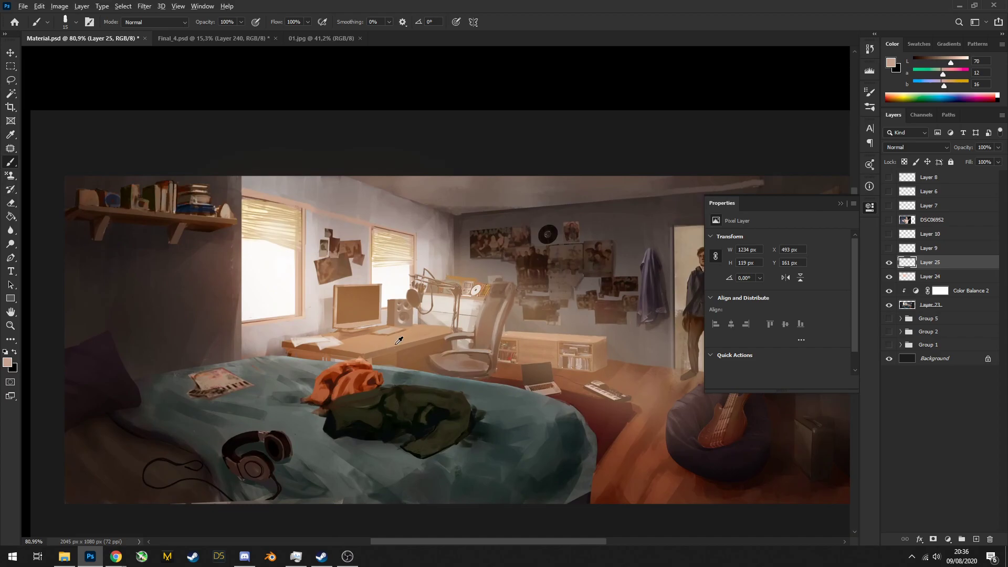
{"action": "left_click", "coordinate": [399, 341], "text": "alt"}
{"action": "scroll", "coordinate": [402, 344], "scroll_direction": "up", "scroll_amount": 3}
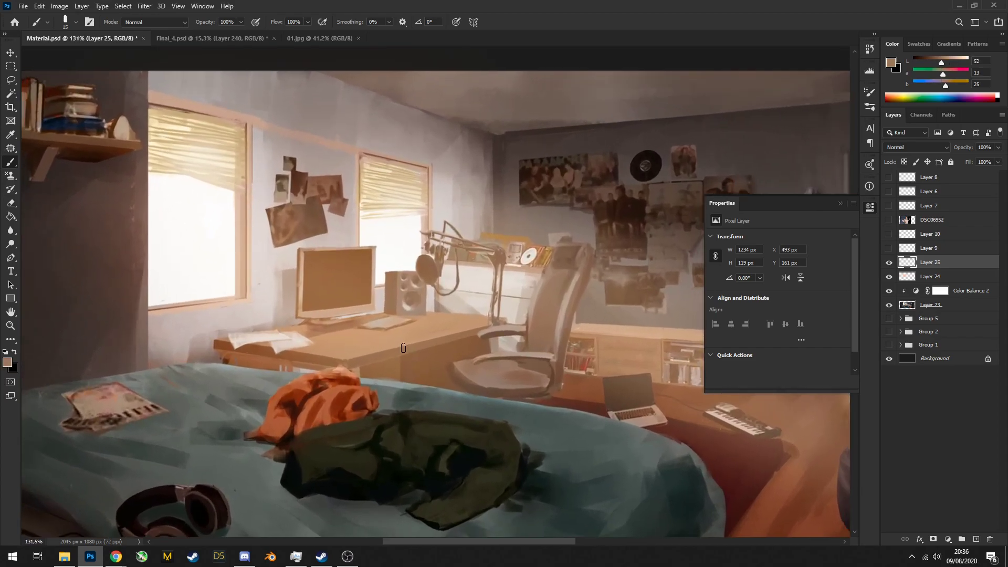
{"action": "left_click", "coordinate": [382, 346], "text": "alt"}
{"action": "left_click", "coordinate": [391, 336], "text": "alt"}
{"action": "mouse_move", "coordinate": [423, 286]}
{"action": "left_mouse_down"}
{"action": "mouse_move", "coordinate": [499, 210]}
{"action": "mouse_move", "coordinate": [564, 283]}
{"action": "mouse_move", "coordinate": [422, 295]}
{"action": "left_mouse_up"}
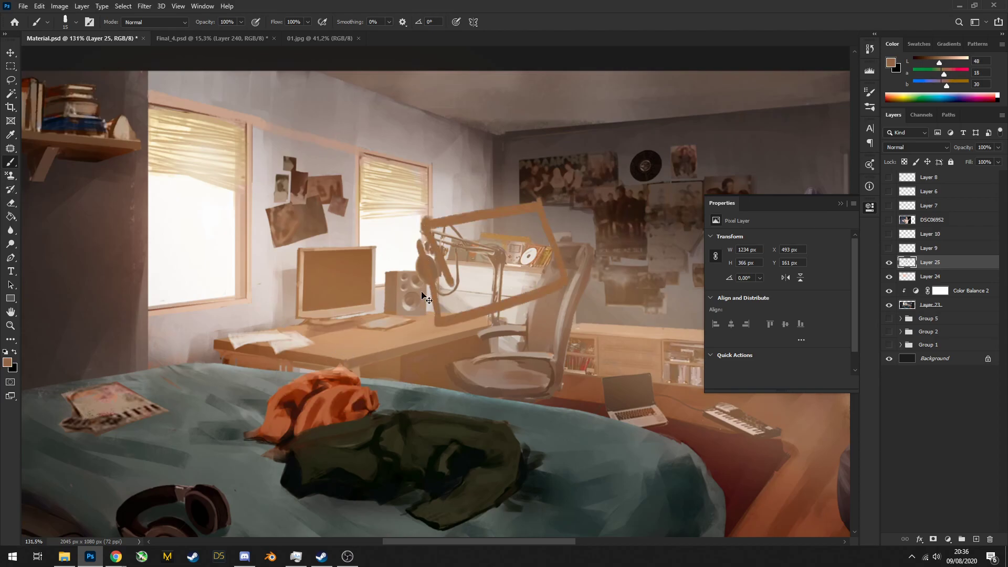
{"action": "key", "text": "ctrl+z"}
Shade the desk top and front with darker browns sampled from the desk
{"action": "left_click", "coordinate": [388, 361], "text": "alt"}
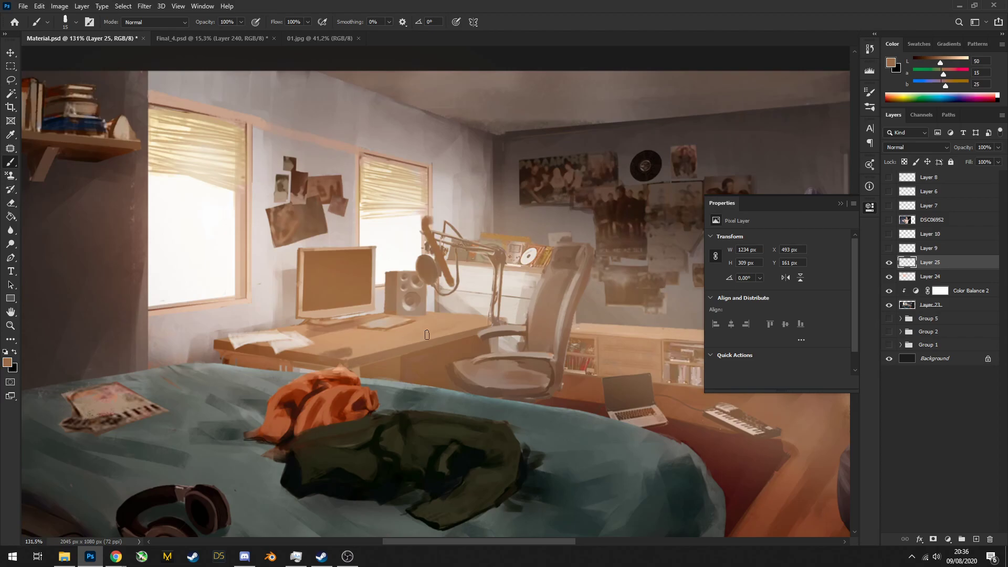
{"action": "mouse_move", "coordinate": [427, 334]}
{"action": "left_mouse_down"}
{"action": "mouse_move", "coordinate": [340, 351]}
{"action": "mouse_move", "coordinate": [451, 323]}
{"action": "mouse_move", "coordinate": [367, 349]}
{"action": "left_mouse_up"}
{"action": "left_click", "coordinate": [410, 354], "text": "alt"}
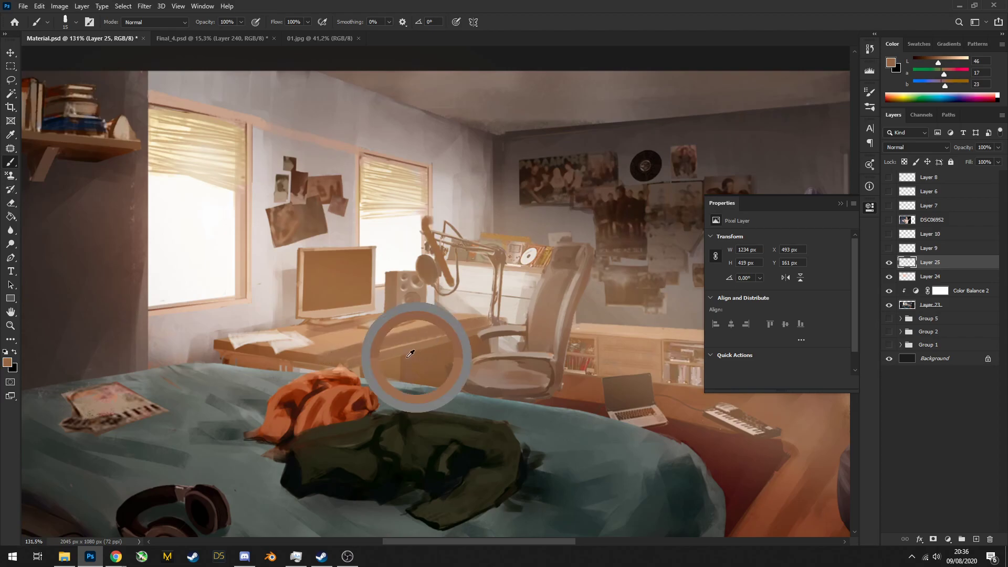
{"action": "left_click", "coordinate": [353, 365], "text": "alt"}
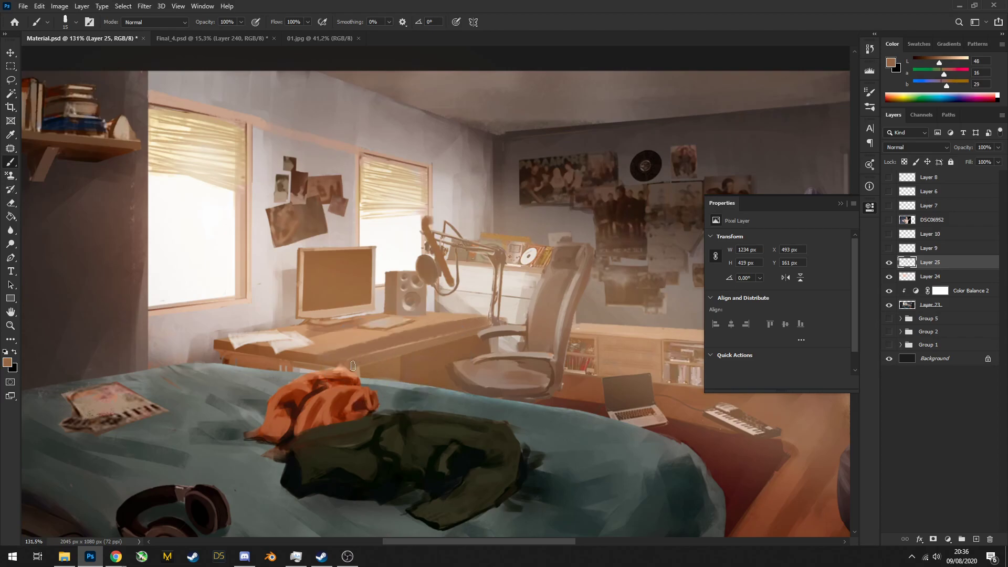
{"action": "left_click", "coordinate": [394, 350], "text": "alt"}
{"action": "left_click_drag", "start_coordinate": [452, 334], "coordinate": [417, 343]}
{"action": "left_click_drag", "start_coordinate": [469, 318], "coordinate": [435, 341]}
Repaint the rug edge beside the bed with sampled reddish browns, using a 45 px brush
{"action": "left_click", "coordinate": [495, 360], "text": "alt"}
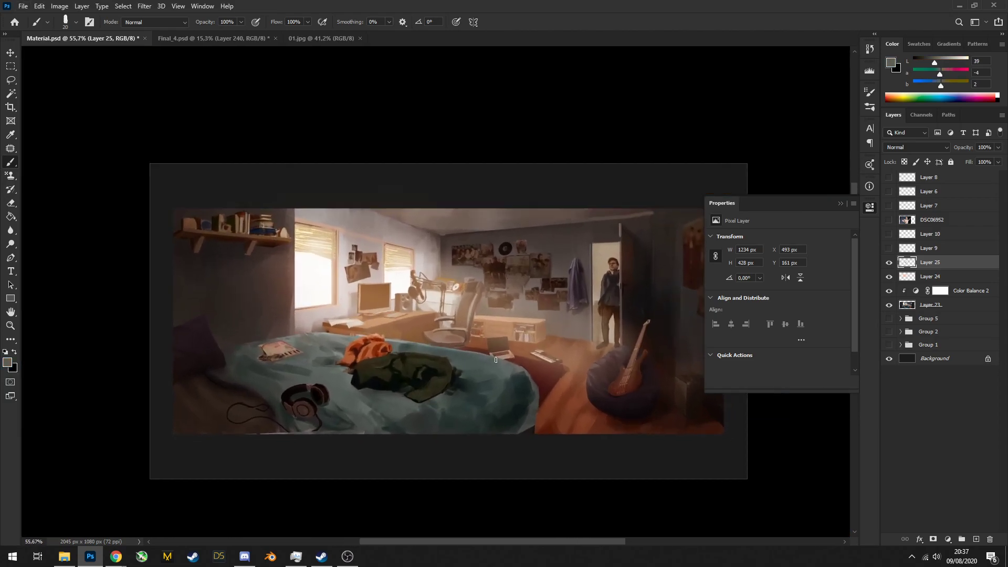
{"action": "left_click", "coordinate": [561, 370], "text": "alt"}
{"action": "left_click_drag", "start_coordinate": [559, 372], "coordinate": [546, 390]}
{"action": "key", "text": "ctrl+z"}
{"action": "left_click", "coordinate": [557, 372], "text": "alt"}
{"action": "left_click", "coordinate": [567, 375], "text": "alt"}
{"action": "left_click", "coordinate": [561, 376], "text": "alt"}
{"action": "left_click", "coordinate": [550, 369], "text": "alt"}
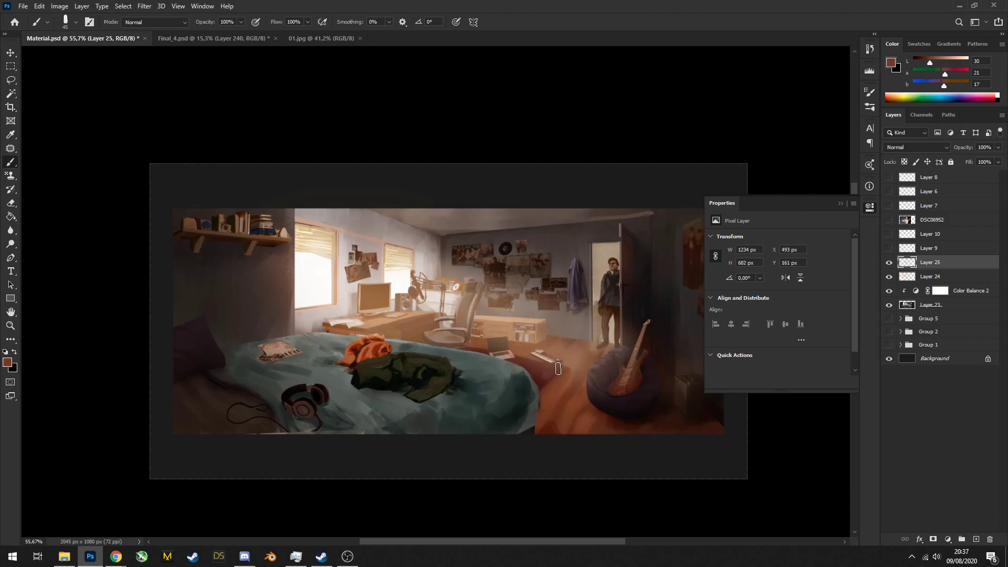
{"action": "left_click", "coordinate": [539, 367], "text": "alt"}
Paint diagonal teal strokes in sampled bed colours across the blanket and past the painting's lower edge
{"action": "left_click", "coordinate": [447, 426], "text": "alt"}
{"action": "left_click_drag", "start_coordinate": [399, 457], "coordinate": [485, 397]}
{"action": "left_click_drag", "start_coordinate": [484, 390], "coordinate": [394, 447]}
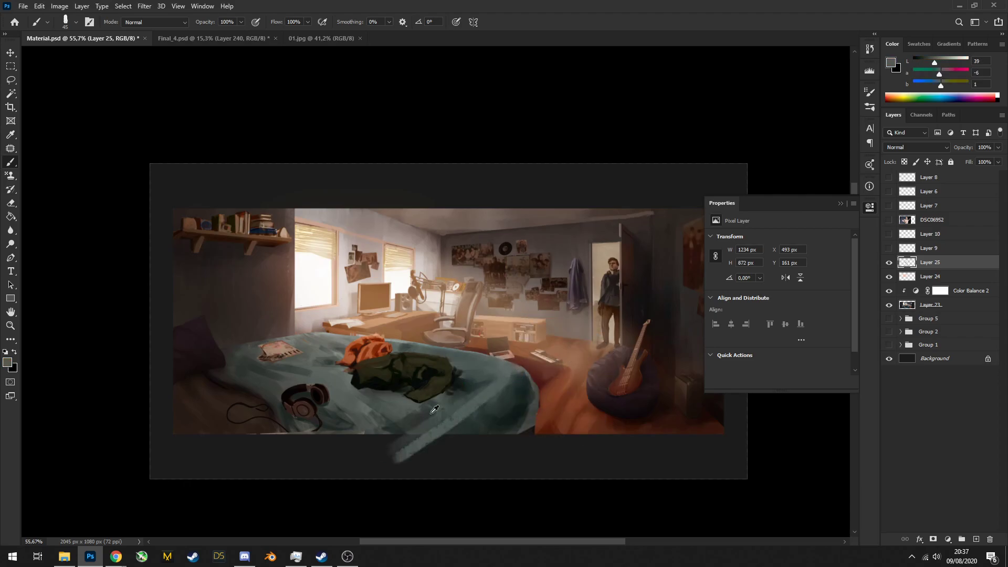
{"action": "left_click", "coordinate": [433, 407], "text": "alt"}
{"action": "mouse_move", "coordinate": [476, 385]}
{"action": "left_mouse_down"}
{"action": "mouse_move", "coordinate": [400, 439]}
{"action": "mouse_move", "coordinate": [465, 388]}
{"action": "left_mouse_up"}
{"action": "scroll", "coordinate": [521, 377], "scroll_direction": "down", "scroll_amount": 5}
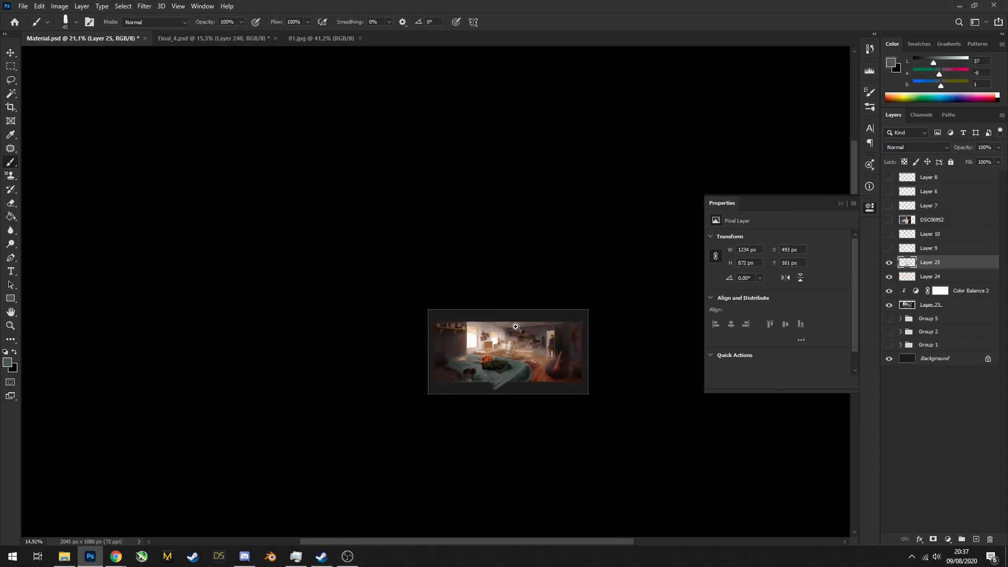
Touch up the floor and rug next to the bed with sampled reddish browns, ending with L 41, a 18
{"action": "scroll", "coordinate": [508, 362], "scroll_direction": "up", "scroll_amount": 4}
{"action": "left_click", "coordinate": [473, 380], "text": "alt"}
{"action": "left_click", "coordinate": [526, 366], "text": "alt"}
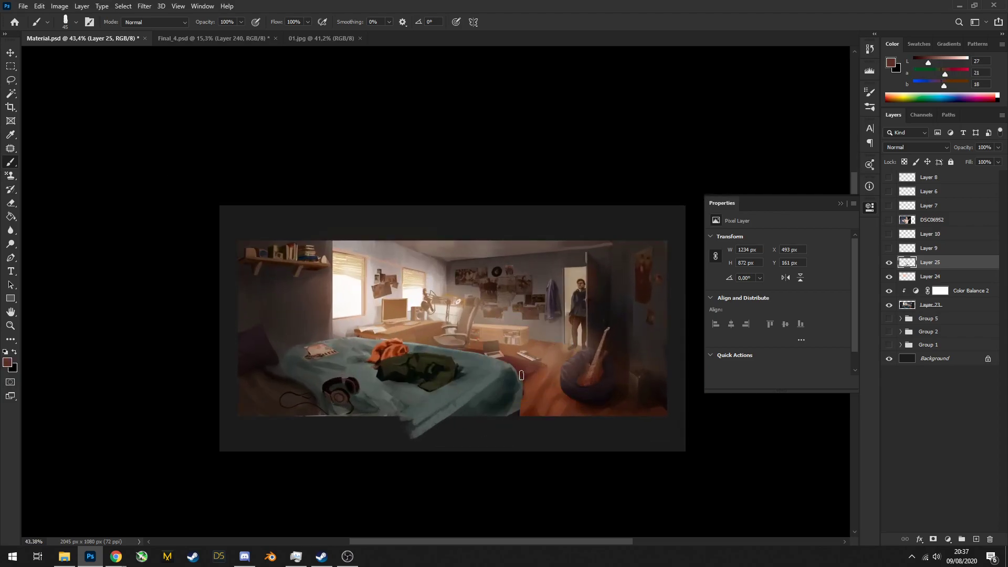
{"action": "left_click", "coordinate": [533, 341], "text": "alt"}
{"action": "scroll", "coordinate": [575, 329], "scroll_direction": "down", "scroll_amount": 2}
{"action": "scroll", "coordinate": [577, 331], "scroll_direction": "up", "scroll_amount": 3}
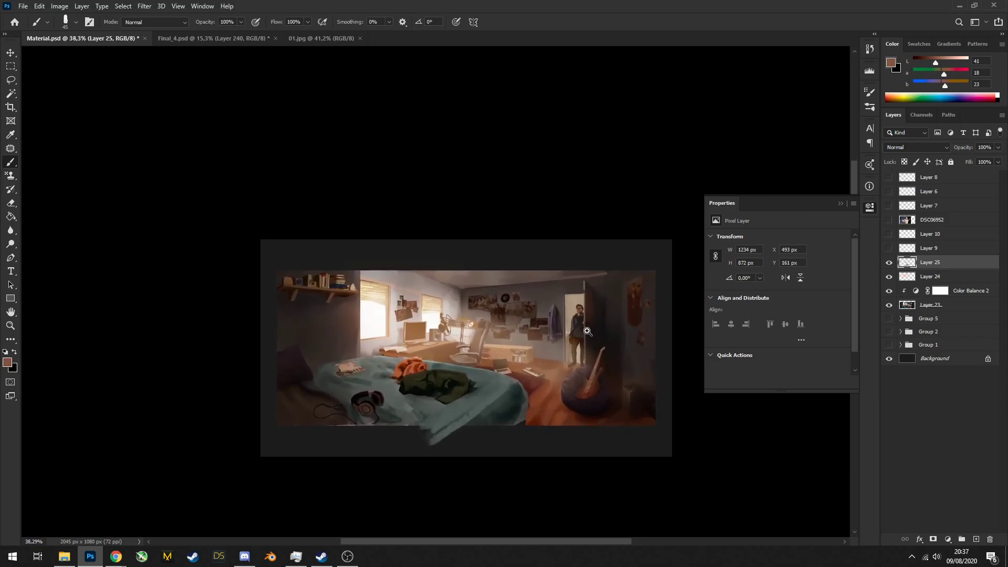
{"action": "scroll", "coordinate": [596, 335], "scroll_direction": "up", "scroll_amount": 1}
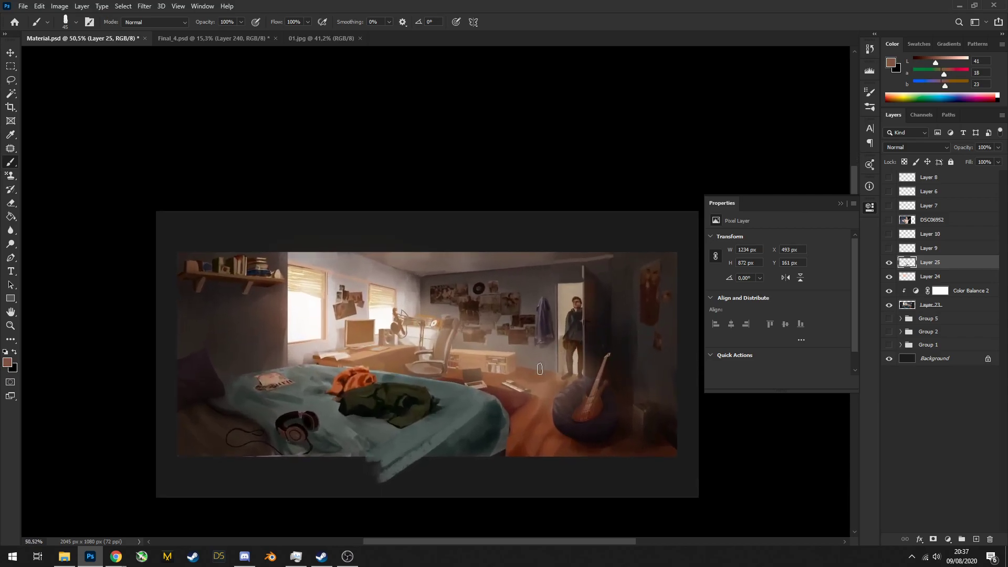
Try a broad brown horizontal stroke across the whole canvas and undo it
{"action": "left_click_drag", "start_coordinate": [155, 313], "coordinate": [705, 306]}
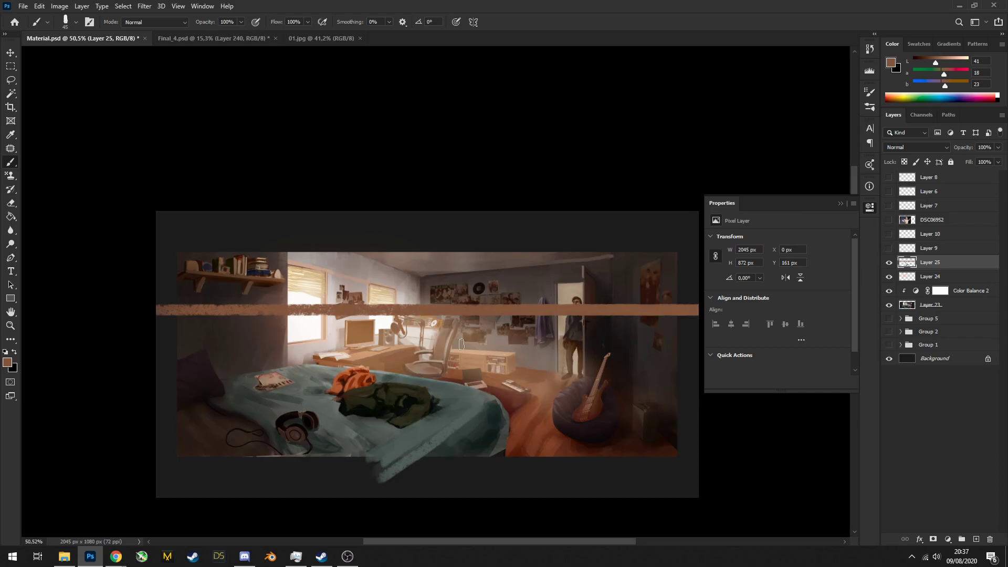
{"action": "key", "text": "ctrl+z"}
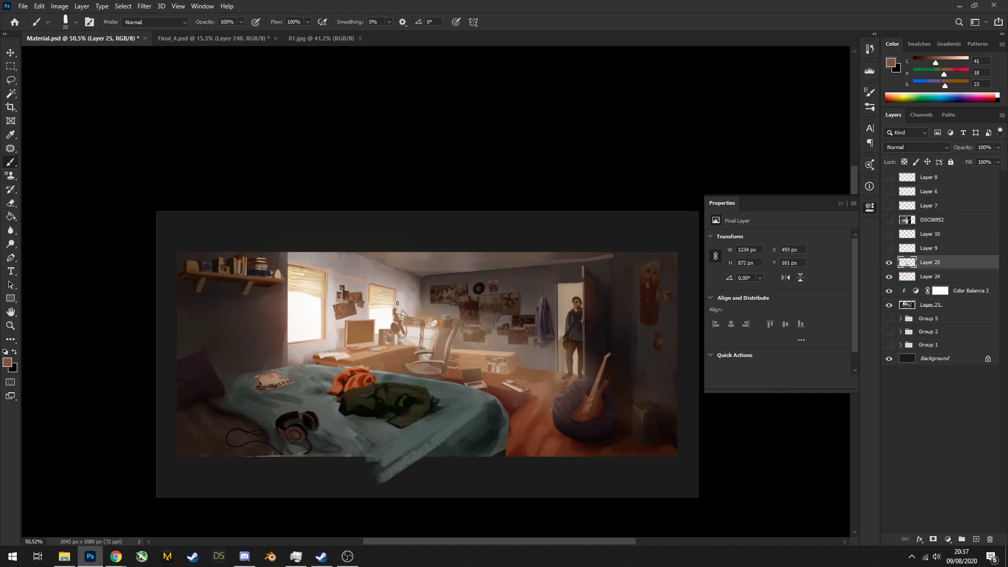
{"action": "key", "text": "ctrl+shift+z"}
{"action": "key", "text": "ctrl+z"}
Try a thin near-black horizontal line across the whole canvas at window height and undo it
{"action": "left_click", "coordinate": [608, 318], "text": "alt"}
{"action": "left_click_drag", "start_coordinate": [651, 300], "coordinate": [193, 301]}
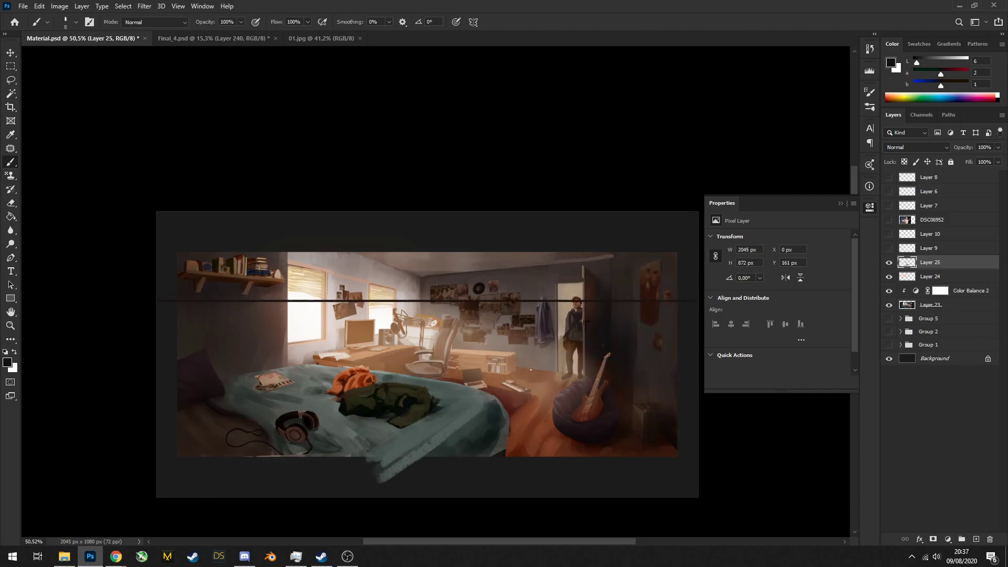
{"action": "left_click_drag", "start_coordinate": [550, 377], "coordinate": [503, 442]}
{"action": "key", "text": "ctrl+z"}
{"action": "key", "text": "ctrl+z"}
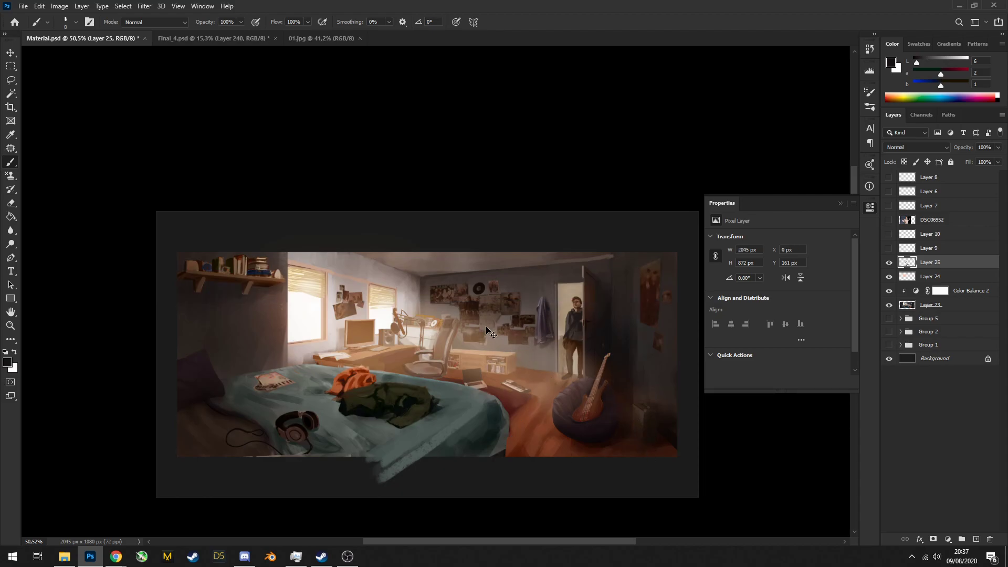
Restore the dark horizontal line, try shifting the layer slightly downward, and undo it all
{"action": "key", "text": "ctrl+shift+z"}
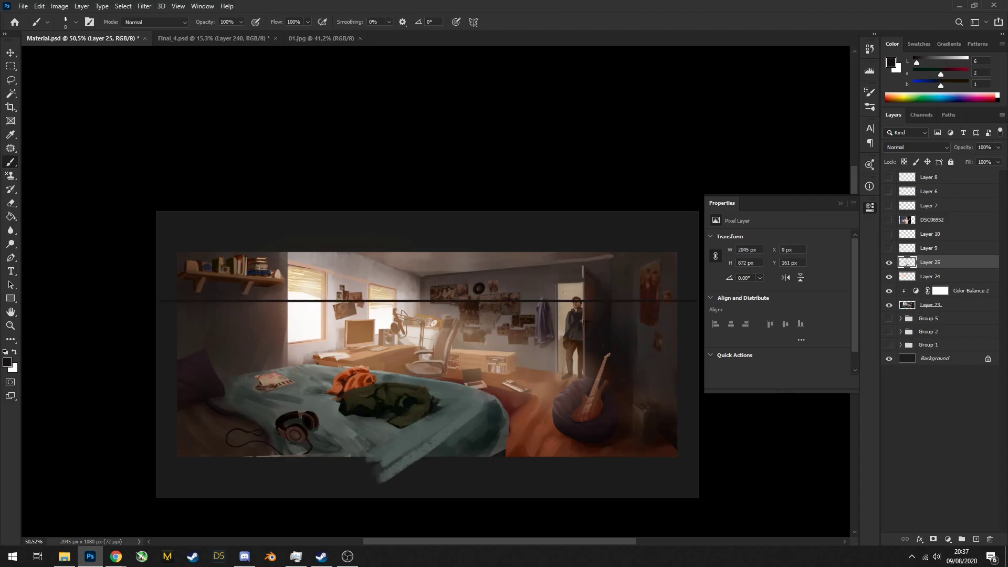
{"action": "key", "text": "v"}
{"action": "left_click", "coordinate": [421, 301]}
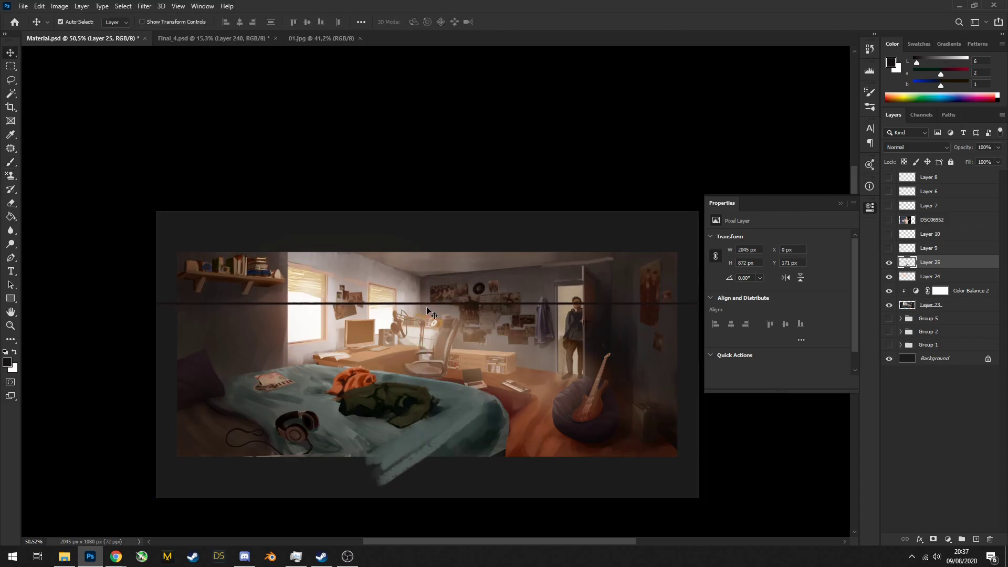
{"action": "key", "text": "ctrl+z"}
Add another new layer and repaint the ceiling from the room corner to the door with sampled greyish tones
{"action": "key", "text": "b"}
{"action": "left_click", "coordinate": [976, 539]}
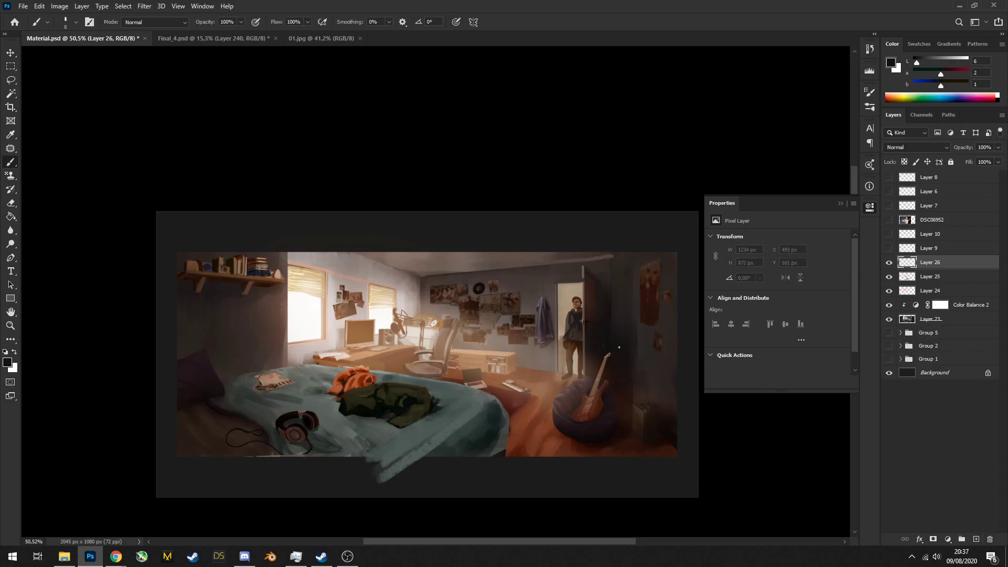
{"action": "left_click", "coordinate": [446, 256], "text": "alt"}
{"action": "left_click_drag", "start_coordinate": [428, 272], "coordinate": [593, 262]}
{"action": "left_click", "coordinate": [495, 269], "text": "alt"}
{"action": "left_click", "coordinate": [591, 263], "text": "alt"}
{"action": "mouse_move", "coordinate": [518, 265]}
{"action": "left_mouse_down"}
{"action": "mouse_move", "coordinate": [468, 268]}
{"action": "mouse_move", "coordinate": [514, 266]}
{"action": "left_mouse_up"}
Extend the ceiling strokes toward the windows with sampled warm greys and sample a lighter tone (L 58, a 6, b 5)
{"action": "left_click", "coordinate": [453, 268], "text": "alt"}
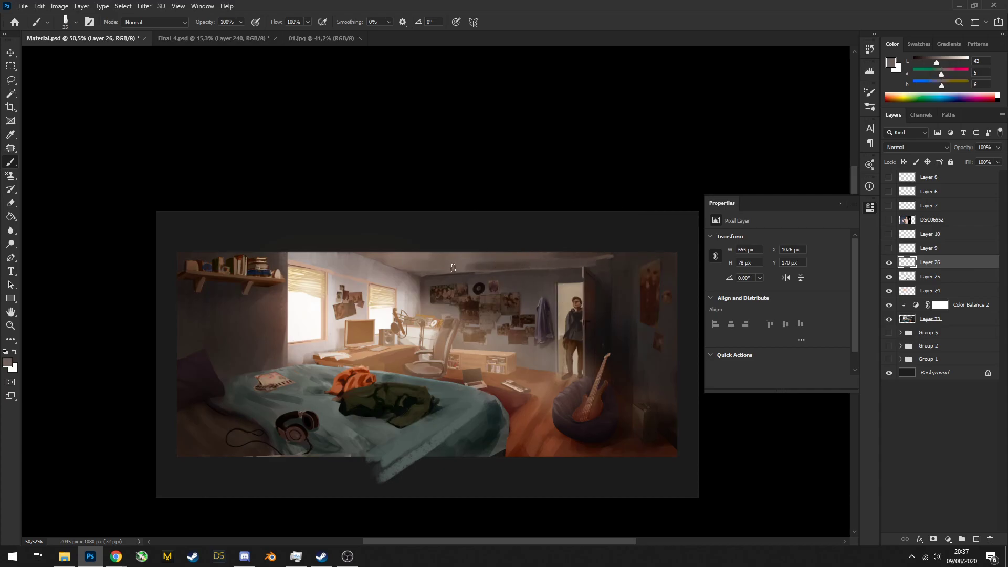
{"action": "left_click", "coordinate": [589, 262], "text": "alt"}
{"action": "left_click", "coordinate": [376, 257], "text": "alt"}
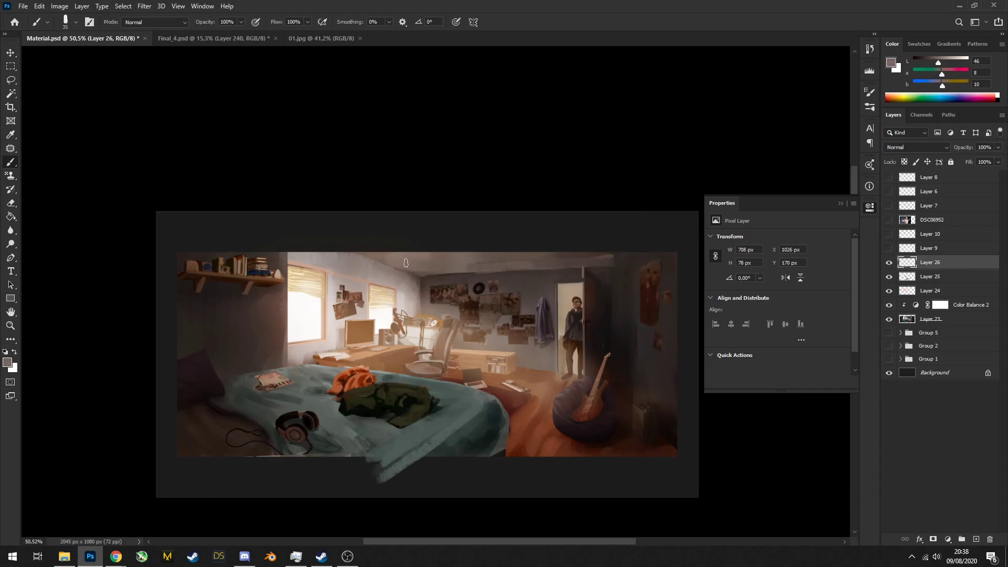
{"action": "left_click_drag", "start_coordinate": [349, 257], "coordinate": [320, 252]}
{"action": "left_click_drag", "start_coordinate": [526, 267], "coordinate": [497, 233]}
{"action": "mouse_move", "coordinate": [545, 281]}
{"action": "left_mouse_down"}
{"action": "mouse_move", "coordinate": [573, 295]}
{"action": "mouse_move", "coordinate": [566, 313]}
{"action": "mouse_move", "coordinate": [566, 284]}
{"action": "mouse_move", "coordinate": [607, 338]}
{"action": "left_mouse_up"}
{"action": "left_click_drag", "start_coordinate": [577, 282], "coordinate": [526, 267]}
{"action": "left_click", "coordinate": [304, 250], "text": "alt"}
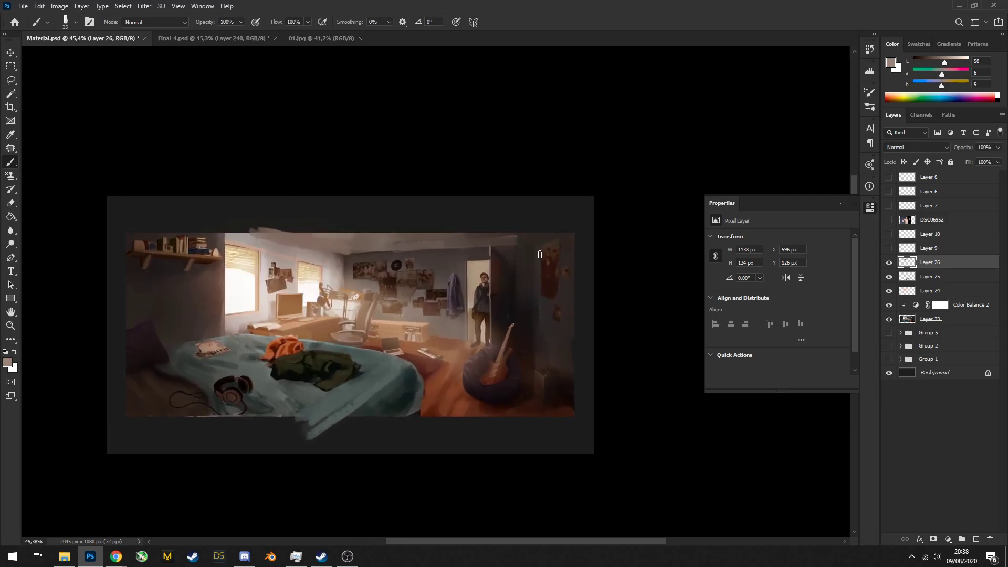
Try light strokes beside the door and diagonally across the bed, undoing each one
{"action": "mouse_move", "coordinate": [507, 213]}
{"action": "left_mouse_down"}
{"action": "mouse_move", "coordinate": [535, 397]}
{"action": "mouse_move", "coordinate": [526, 213]}
{"action": "mouse_move", "coordinate": [522, 430]}
{"action": "mouse_move", "coordinate": [525, 202]}
{"action": "mouse_move", "coordinate": [544, 419]}
{"action": "mouse_move", "coordinate": [548, 257]}
{"action": "left_mouse_up"}
{"action": "key", "text": "ctrl+z"}
{"action": "left_click_drag", "start_coordinate": [357, 320], "coordinate": [143, 414]}
{"action": "key", "text": "ctrl+z"}
Paint a light diagonal ray from the desk chair across the bed to the canvas edge, undoing the second ray
{"action": "left_click_drag", "start_coordinate": [370, 296], "coordinate": [107, 384]}
{"action": "left_click_drag", "start_coordinate": [467, 324], "coordinate": [299, 454]}
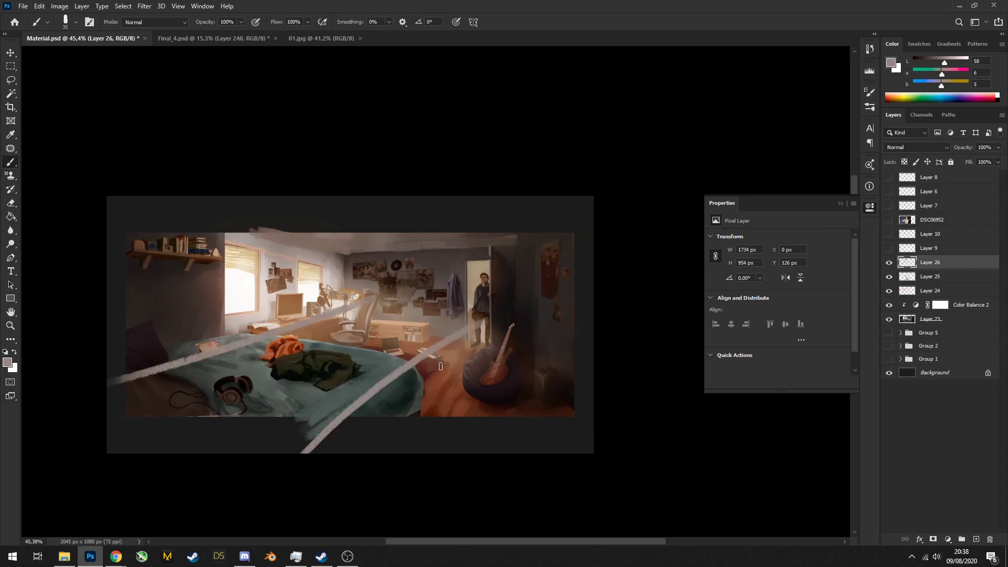
{"action": "key", "text": "ctrl+z"}
Try two steeper light rays across the bed and the floor and undo both
{"action": "left_click_drag", "start_coordinate": [427, 313], "coordinate": [240, 500]}
{"action": "left_click_drag", "start_coordinate": [481, 332], "coordinate": [403, 486]}
{"action": "key", "text": "ctrl+z"}
{"action": "key", "text": "ctrl+z"}
Paint light rays across the middle of the bed and the floor by the beanbag, plus a vertical one near the far wall
{"action": "left_click_drag", "start_coordinate": [374, 295], "coordinate": [257, 452]}
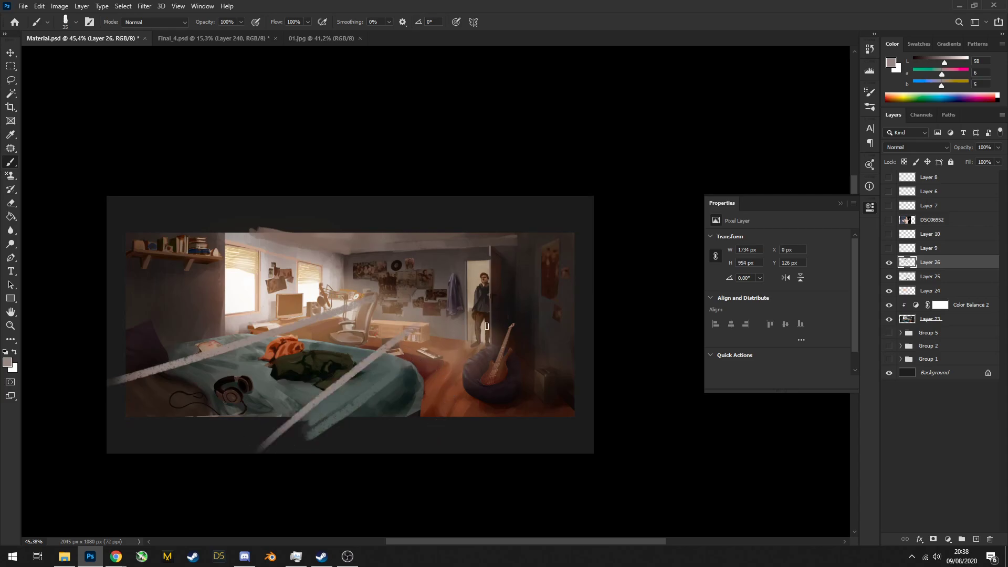
{"action": "left_click_drag", "start_coordinate": [487, 326], "coordinate": [409, 435]}
{"action": "left_click_drag", "start_coordinate": [551, 339], "coordinate": [526, 452]}
{"action": "key", "text": "ctrl+z"}
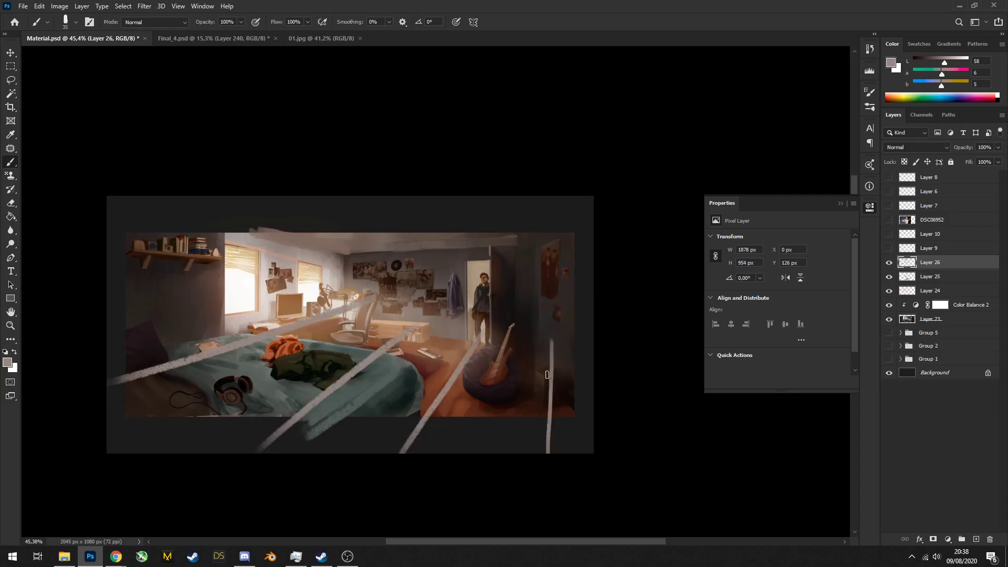
{"action": "left_click_drag", "start_coordinate": [551, 337], "coordinate": [549, 453]}
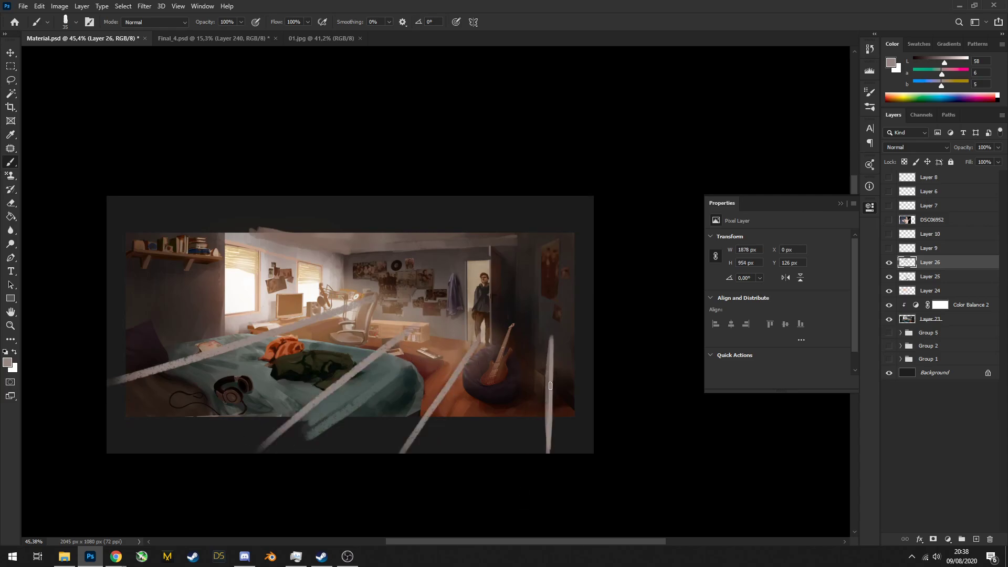
Paint one more light ray down the far wall, and undo all the rays across the bed, floor and wall
{"action": "left_click", "coordinate": [554, 342], "text": "alt"}
{"action": "left_click_drag", "start_coordinate": [553, 240], "coordinate": [549, 420]}
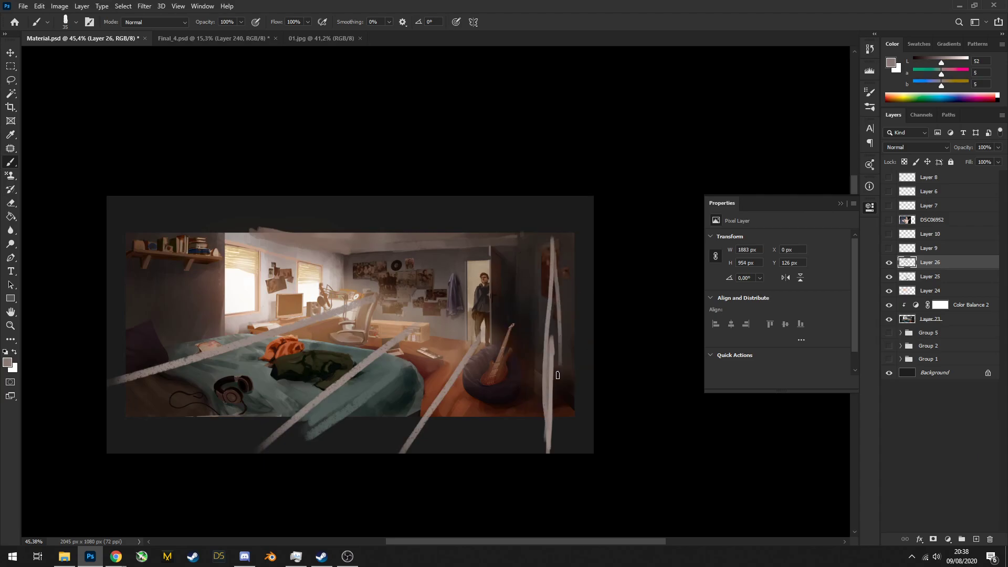
{"action": "key", "text": "ctrl+z"}
{"action": "key", "text": "ctrl+z"}
{"action": "key", "text": "ctrl+z"}
{"action": "key", "text": "ctrl+z"}
{"action": "key", "text": "ctrl+z"}
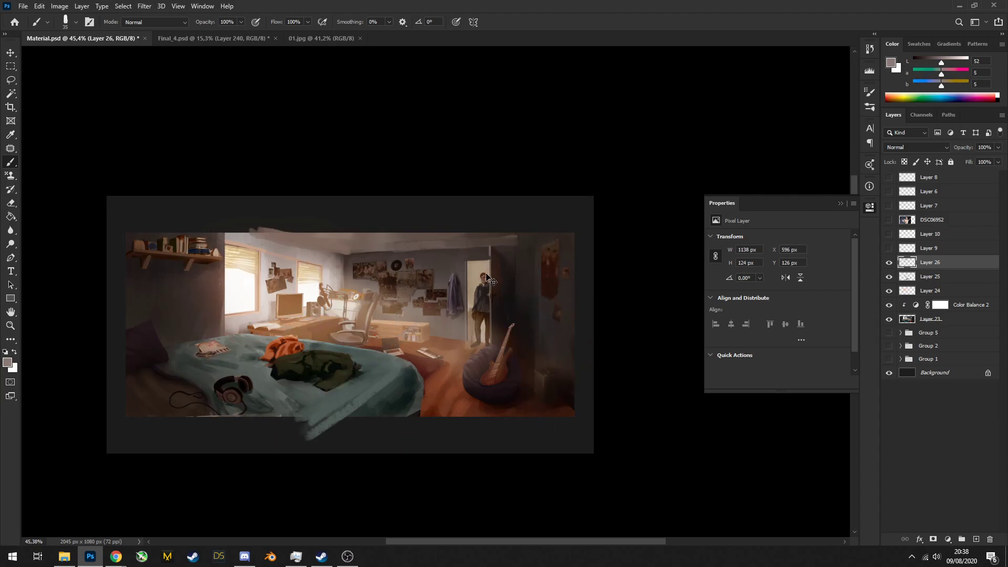
Paint sampled dark browns over the wall beside the open door and the floor corner beyond the beanbag
{"action": "left_click", "coordinate": [512, 252], "text": "alt"}
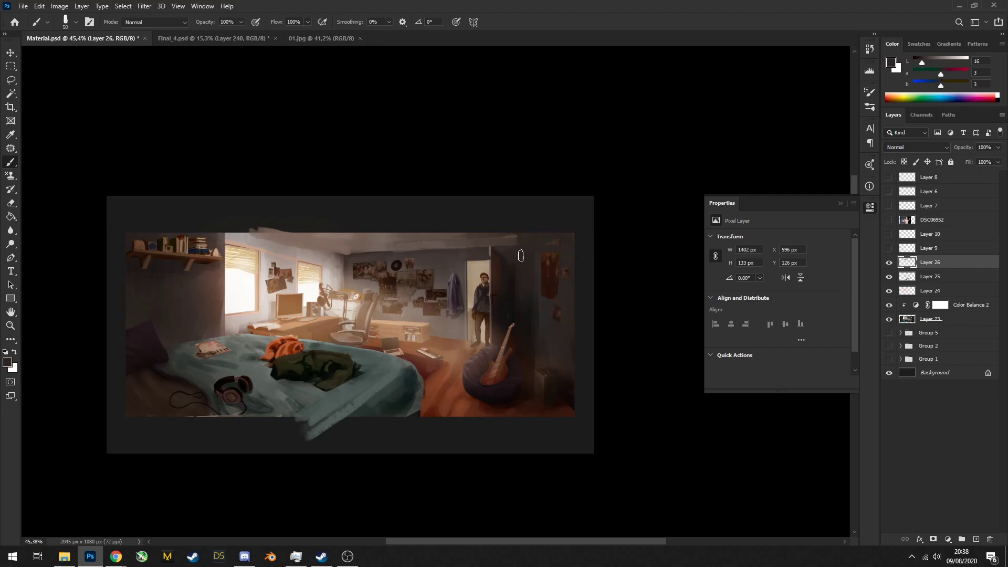
{"action": "left_click", "coordinate": [531, 263], "text": "alt"}
{"action": "left_click", "coordinate": [535, 388], "text": "alt"}
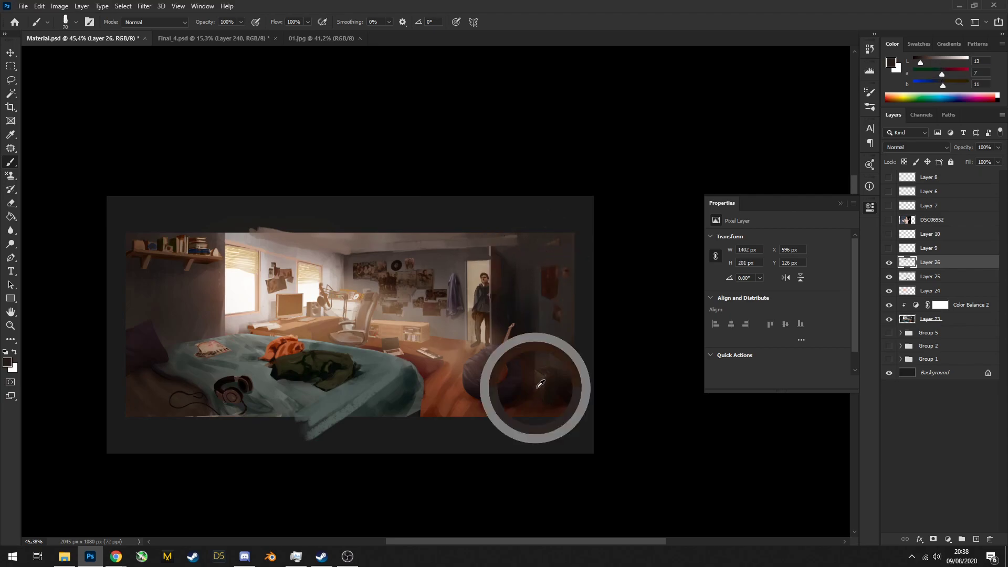
{"action": "mouse_move", "coordinate": [524, 350]}
{"action": "left_mouse_down"}
{"action": "mouse_move", "coordinate": [596, 350]}
{"action": "mouse_move", "coordinate": [549, 358]}
{"action": "mouse_move", "coordinate": [581, 360]}
{"action": "mouse_move", "coordinate": [537, 372]}
{"action": "mouse_move", "coordinate": [579, 394]}
{"action": "mouse_move", "coordinate": [584, 415]}
{"action": "left_mouse_up"}
{"action": "left_click", "coordinate": [535, 354], "text": "alt"}
{"action": "mouse_move", "coordinate": [582, 351]}
{"action": "left_mouse_down"}
{"action": "mouse_move", "coordinate": [558, 340]}
{"action": "mouse_move", "coordinate": [580, 324]}
{"action": "mouse_move", "coordinate": [612, 353]}
{"action": "mouse_move", "coordinate": [581, 353]}
{"action": "left_mouse_up"}
Continue the dark brown tones along the painting's edge beyond the wall posters and over the shadow beside the door
{"action": "left_click", "coordinate": [572, 328], "text": "alt"}
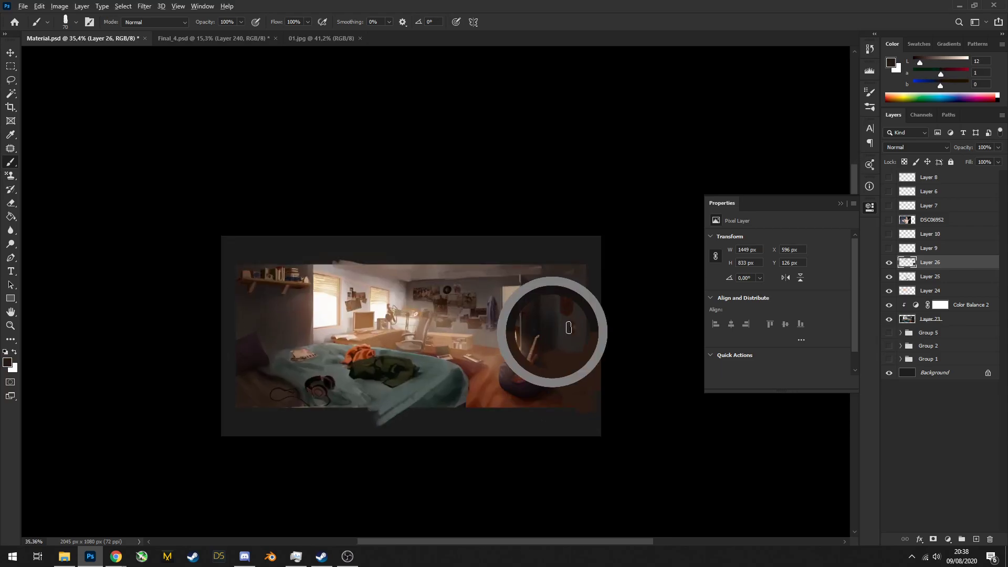
{"action": "mouse_move", "coordinate": [583, 311]}
{"action": "left_mouse_down"}
{"action": "mouse_move", "coordinate": [585, 364]}
{"action": "mouse_move", "coordinate": [612, 367]}
{"action": "mouse_move", "coordinate": [594, 367]}
{"action": "left_mouse_up"}
{"action": "left_click", "coordinate": [593, 329], "text": "alt"}
{"action": "left_click", "coordinate": [587, 355], "text": "alt"}
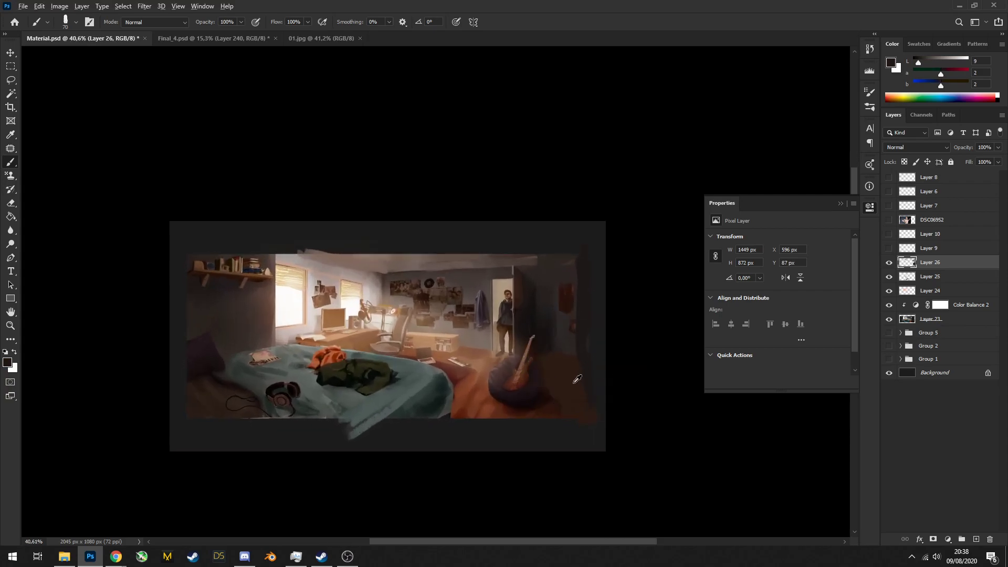
{"action": "left_click", "coordinate": [559, 395], "text": "alt"}
{"action": "mouse_move", "coordinate": [545, 283]}
{"action": "left_mouse_down"}
{"action": "mouse_move", "coordinate": [560, 276]}
{"action": "mouse_move", "coordinate": [558, 295]}
{"action": "mouse_move", "coordinate": [544, 280]}
{"action": "mouse_move", "coordinate": [538, 339]}
{"action": "left_mouse_up"}
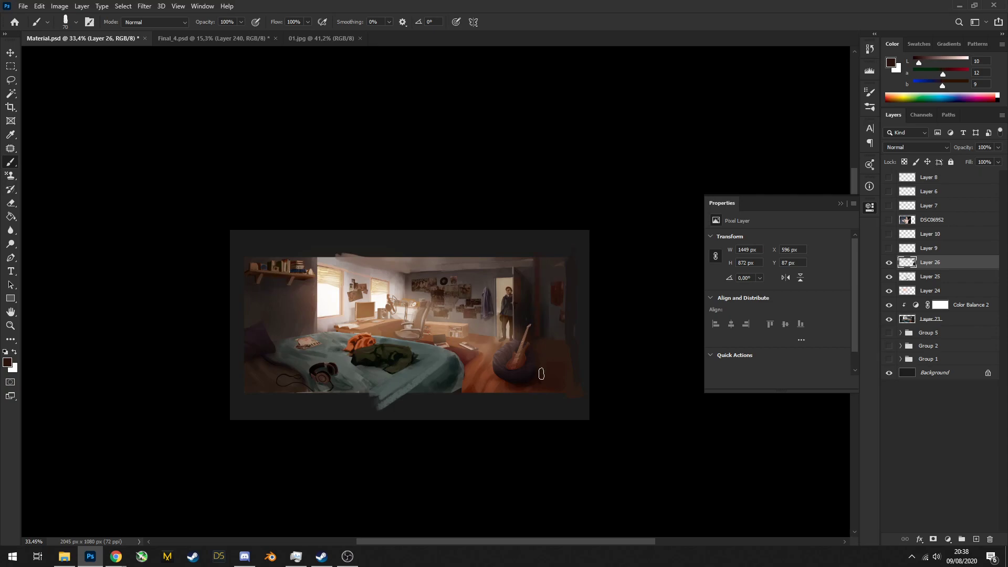
{"action": "left_click", "coordinate": [557, 273], "text": "alt"}
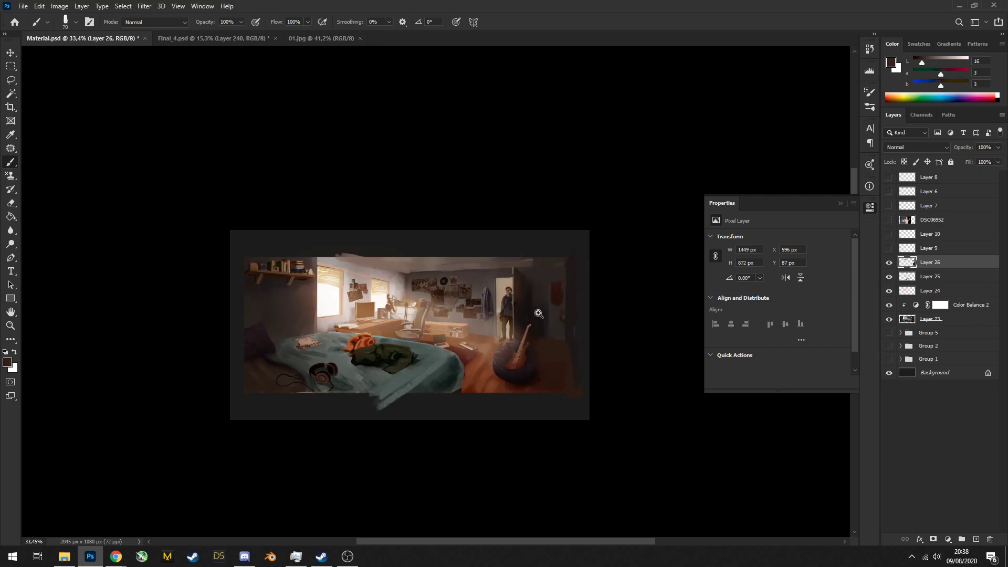
Group the bedroom painting's layers from Layer 26 down to Layer 23
{"action": "left_click_drag", "start_coordinate": [538, 314], "coordinate": [577, 282]}
{"action": "left_click", "coordinate": [929, 318], "text": "shift"}
{"action": "key", "text": "ctrl+g"}
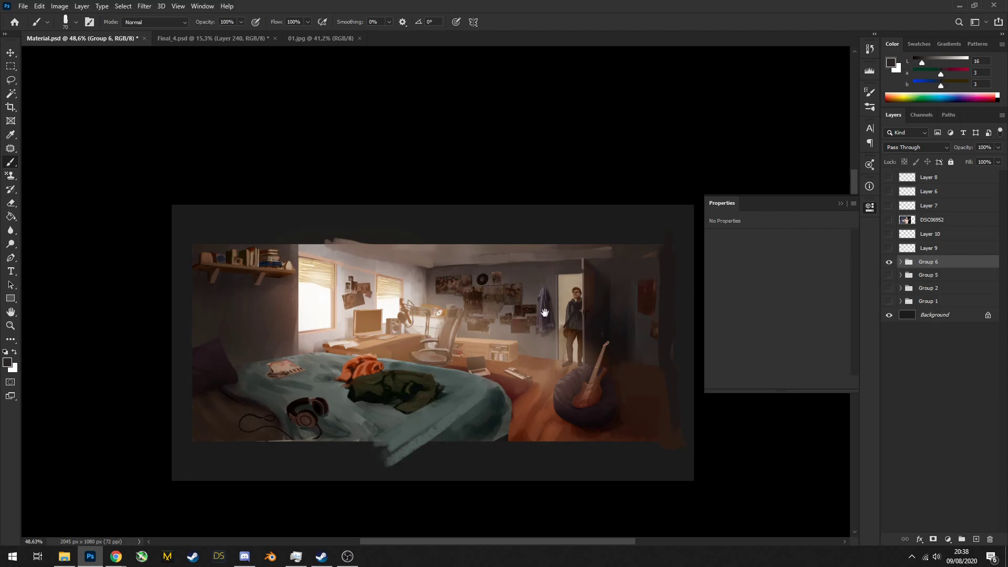
Examine the bedroom painting up close and from afar, from the doorway and beanbag to the bed and windows
{"action": "left_click_drag", "start_coordinate": [539, 329], "coordinate": [549, 331]}
{"action": "mouse_move", "coordinate": [517, 331]}
{"action": "left_mouse_down"}
{"action": "mouse_move", "coordinate": [457, 355]}
{"action": "mouse_move", "coordinate": [505, 334]}
{"action": "mouse_move", "coordinate": [515, 342]}
{"action": "left_mouse_up"}
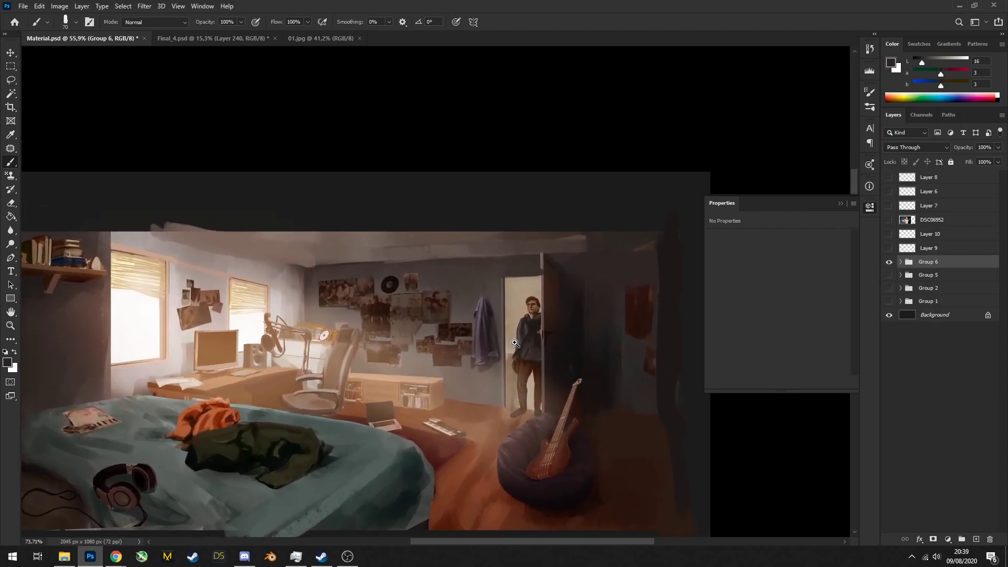
{"action": "mouse_move", "coordinate": [428, 342]}
{"action": "left_mouse_down"}
{"action": "mouse_move", "coordinate": [459, 351]}
{"action": "mouse_move", "coordinate": [424, 357]}
{"action": "left_mouse_up"}
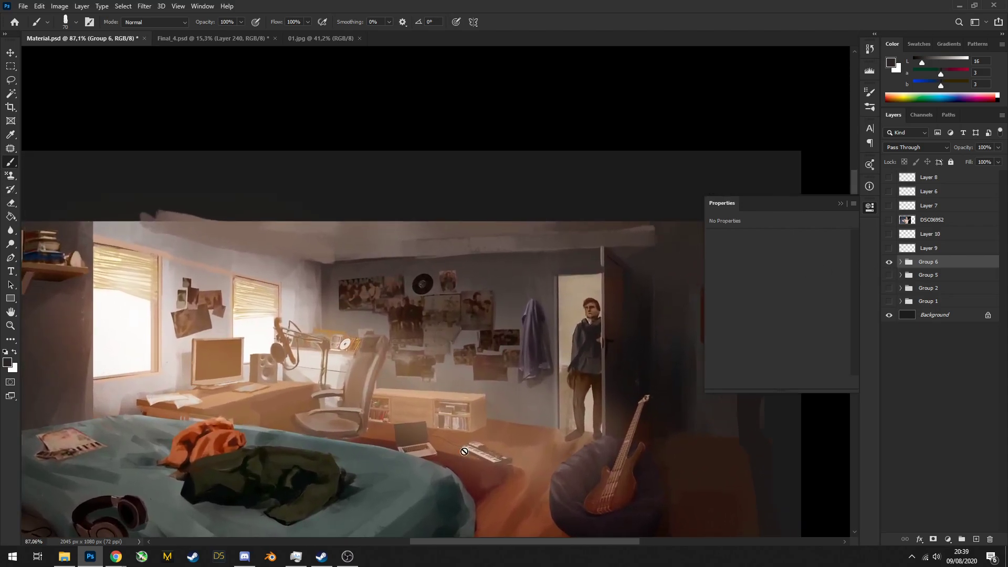
{"action": "left_click_drag", "start_coordinate": [472, 322], "coordinate": [457, 308]}
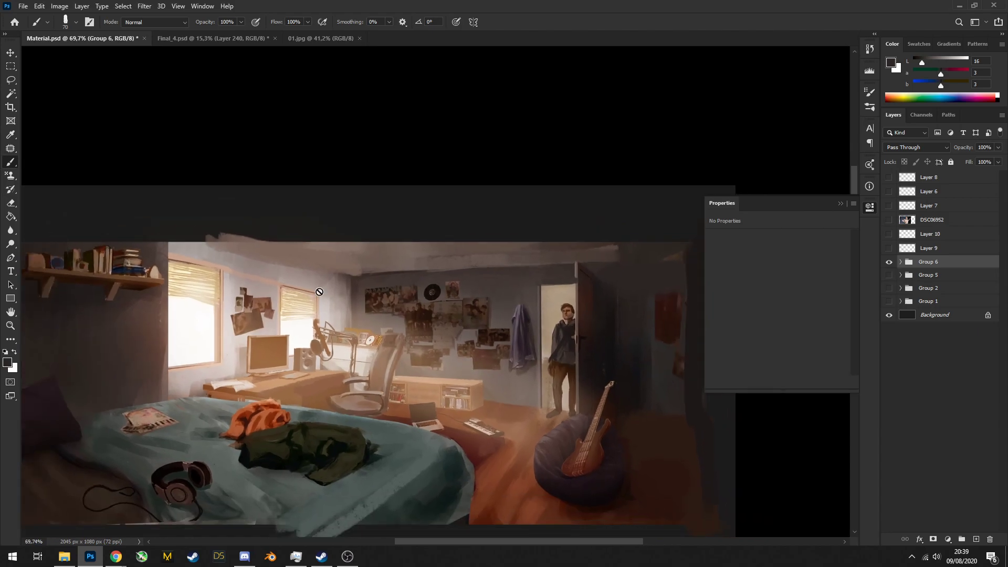
{"action": "left_click_drag", "start_coordinate": [309, 294], "coordinate": [458, 255]}
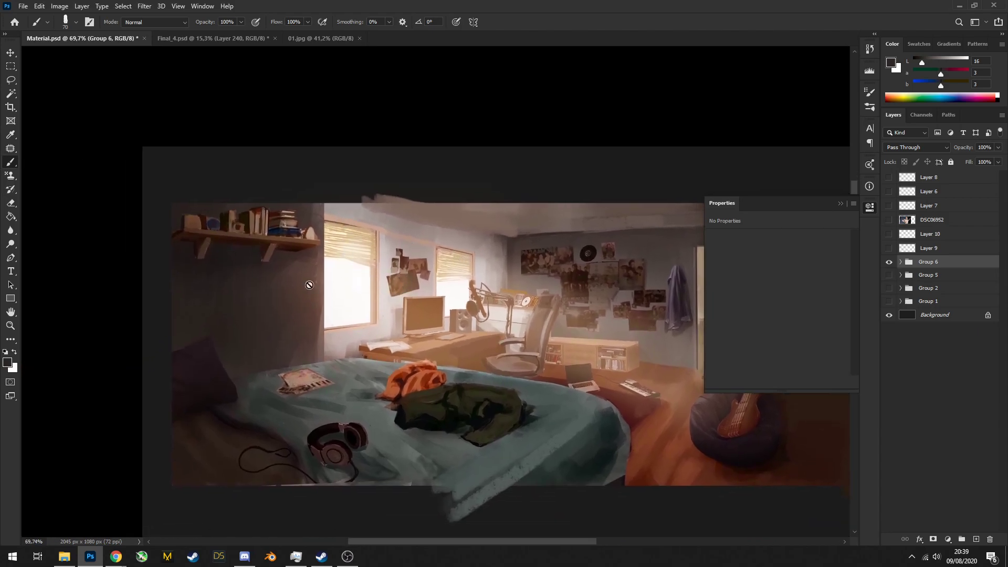
{"action": "left_click_drag", "start_coordinate": [311, 284], "coordinate": [367, 327]}
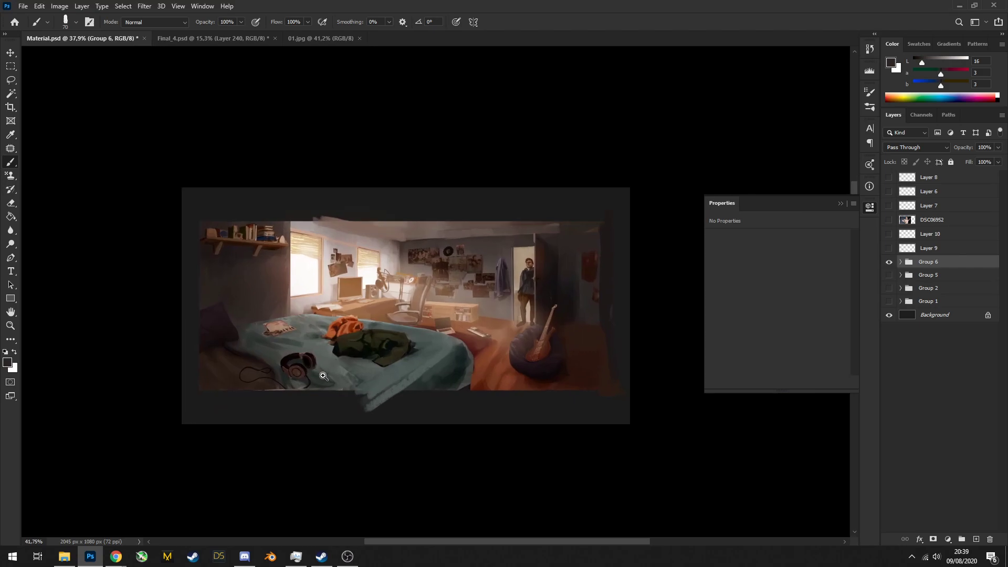
{"action": "left_click_drag", "start_coordinate": [314, 350], "coordinate": [384, 335]}
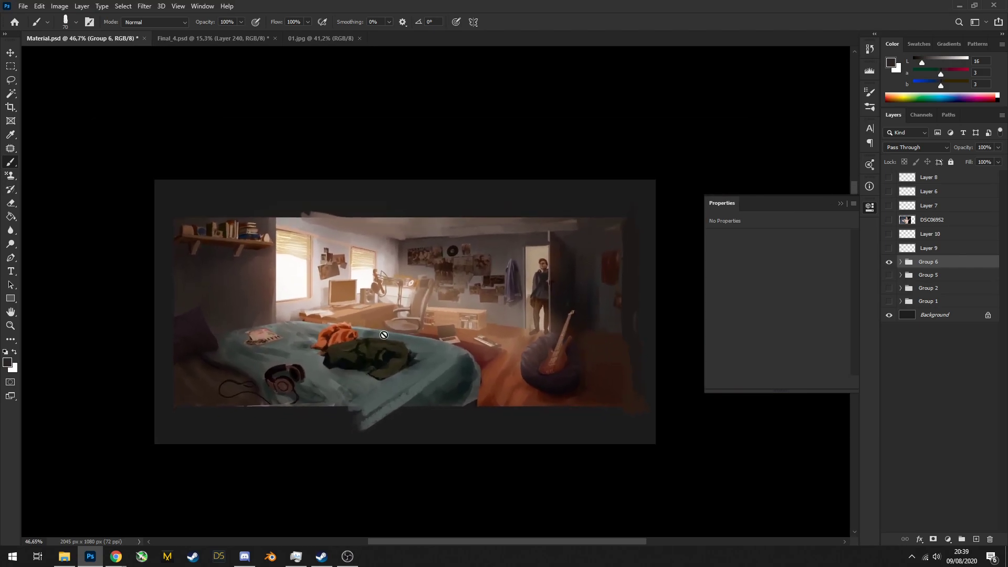
Compare Group 6 with Group 5, hide both groups and save the document with Maximize Compatibility enabled
{"action": "left_click", "coordinate": [888, 261]}
{"action": "left_click", "coordinate": [889, 274]}
{"action": "left_click", "coordinate": [889, 274]}
{"action": "left_click", "coordinate": [889, 262]}
{"action": "left_click", "coordinate": [887, 262]}
{"action": "key", "text": "ctrl+s"}
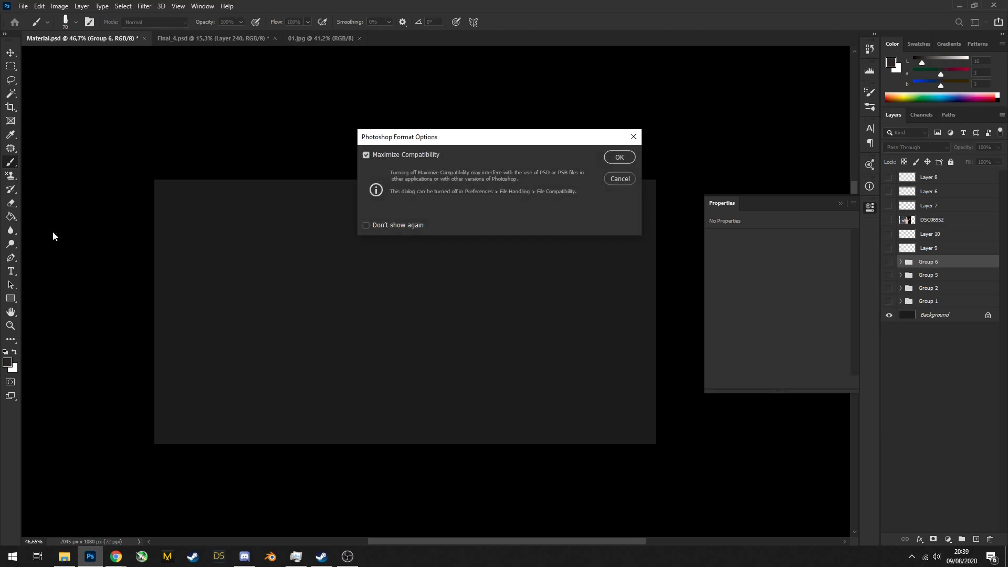
{"action": "left_click", "coordinate": [619, 157]}
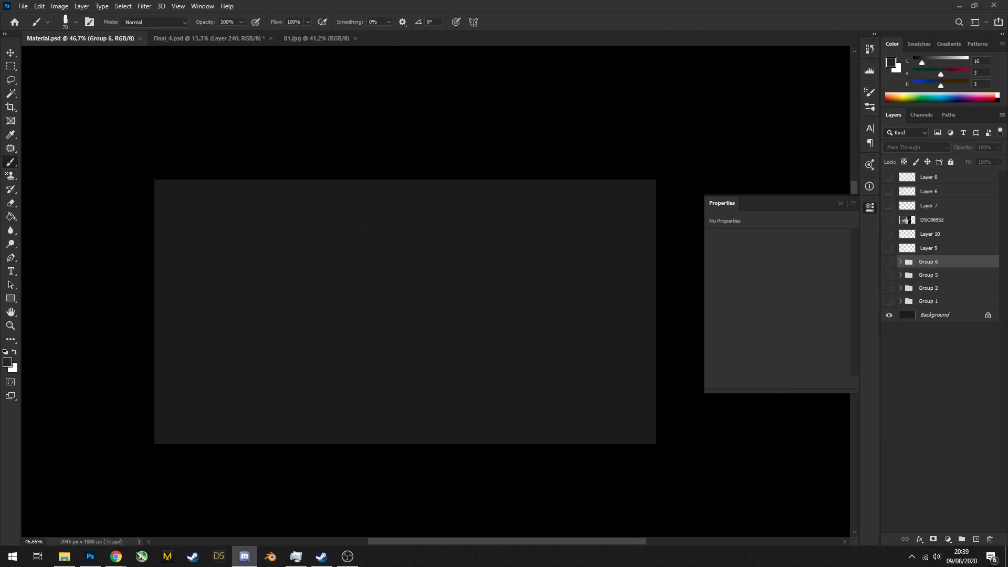
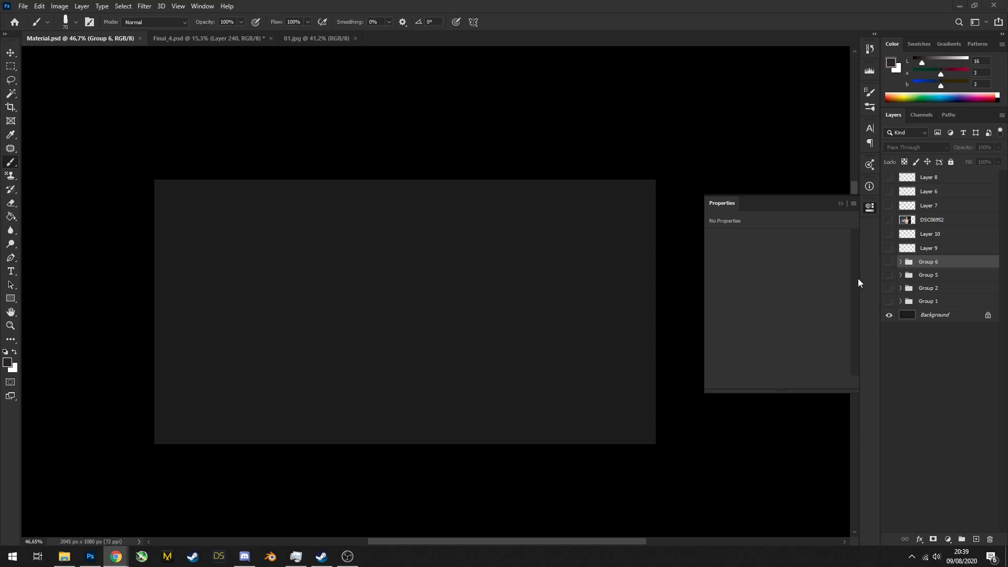
Paste the painting of the Egyptian couple and scale it to about 42% to fit within the canvas
{"action": "key", "text": "ctrl+v"}
{"action": "key", "text": "ctrl+t"}
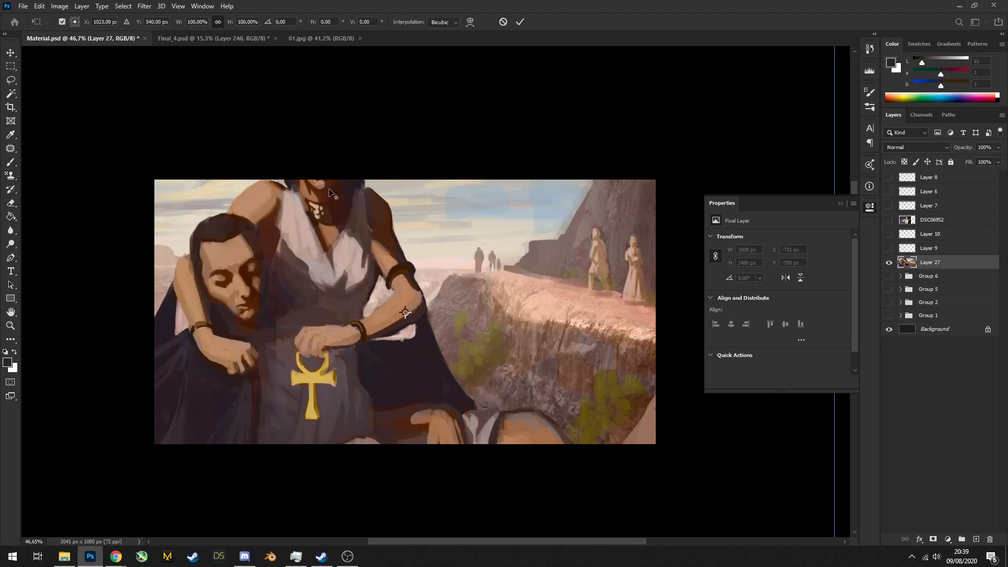
{"action": "key", "text": "ctrl+minus"}
{"action": "key", "text": "ctrl+minus"}
{"action": "left_click_drag", "start_coordinate": [701, 87], "coordinate": [568, 181]}
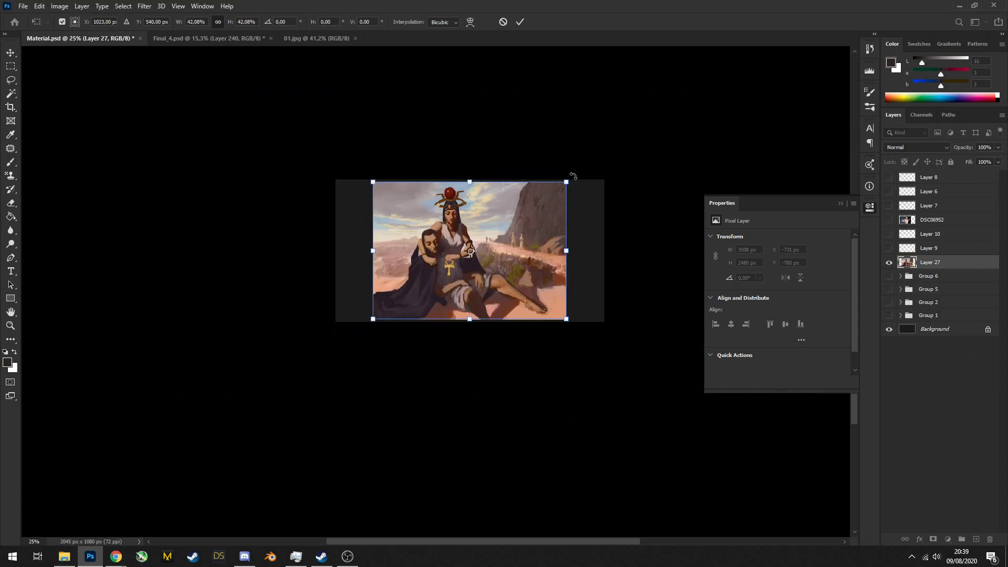
{"action": "key", "text": "Return"}
{"action": "scroll", "coordinate": [555, 289], "scroll_direction": "up", "scroll_amount": 3}
{"action": "scroll", "coordinate": [556, 289], "scroll_direction": "up", "scroll_amount": 2}
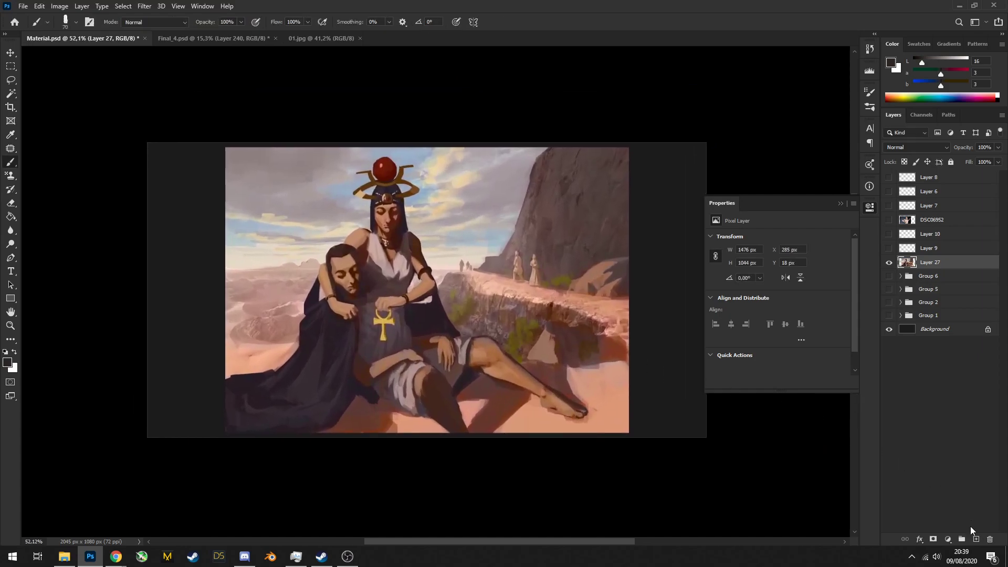
Add a layer above the pasted painting and try a sampled grey cloud stroke across the lower sky, undoing it
{"action": "left_click", "coordinate": [975, 538]}
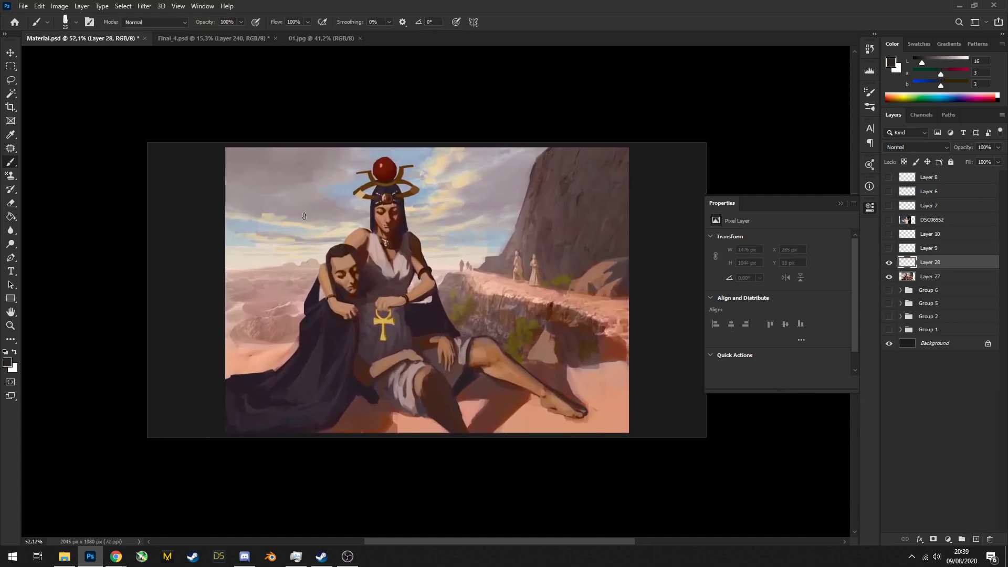
{"action": "left_click_drag", "start_coordinate": [363, 225], "coordinate": [343, 229]}
{"action": "left_click", "coordinate": [279, 213], "text": "alt"}
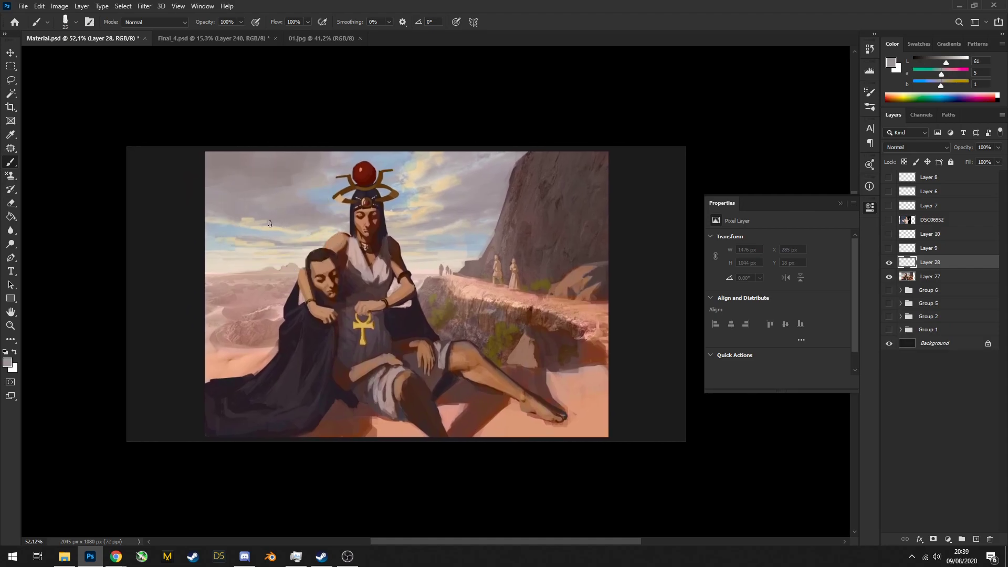
{"action": "left_click_drag", "start_coordinate": [254, 225], "coordinate": [288, 228]}
{"action": "key", "text": "ctrl+z"}
{"action": "left_click_drag", "start_coordinate": [279, 302], "coordinate": [268, 303]}
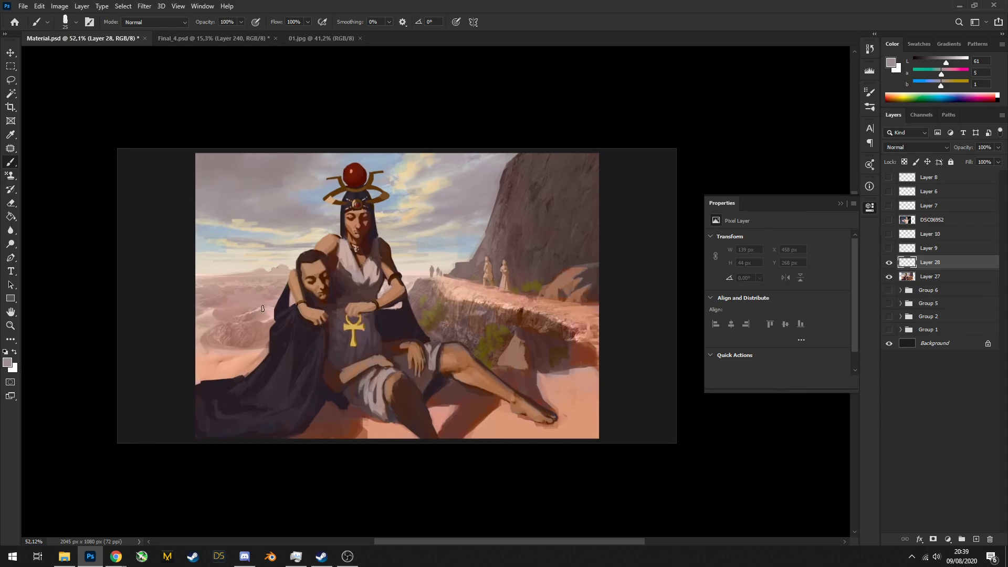
Paint over the folds of the seated figure's white kilt with a light tone sampled from the cloth
{"action": "left_click", "coordinate": [374, 405], "text": "alt"}
{"action": "mouse_move", "coordinate": [374, 405]}
{"action": "left_mouse_down"}
{"action": "mouse_move", "coordinate": [376, 415]}
{"action": "mouse_move", "coordinate": [346, 405]}
{"action": "mouse_move", "coordinate": [355, 402]}
{"action": "mouse_move", "coordinate": [361, 413]}
{"action": "mouse_move", "coordinate": [352, 411]}
{"action": "left_mouse_up"}
{"action": "mouse_move", "coordinate": [402, 391]}
{"action": "left_mouse_down"}
{"action": "mouse_move", "coordinate": [369, 347]}
{"action": "mouse_move", "coordinate": [414, 407]}
{"action": "mouse_move", "coordinate": [384, 412]}
{"action": "left_mouse_up"}
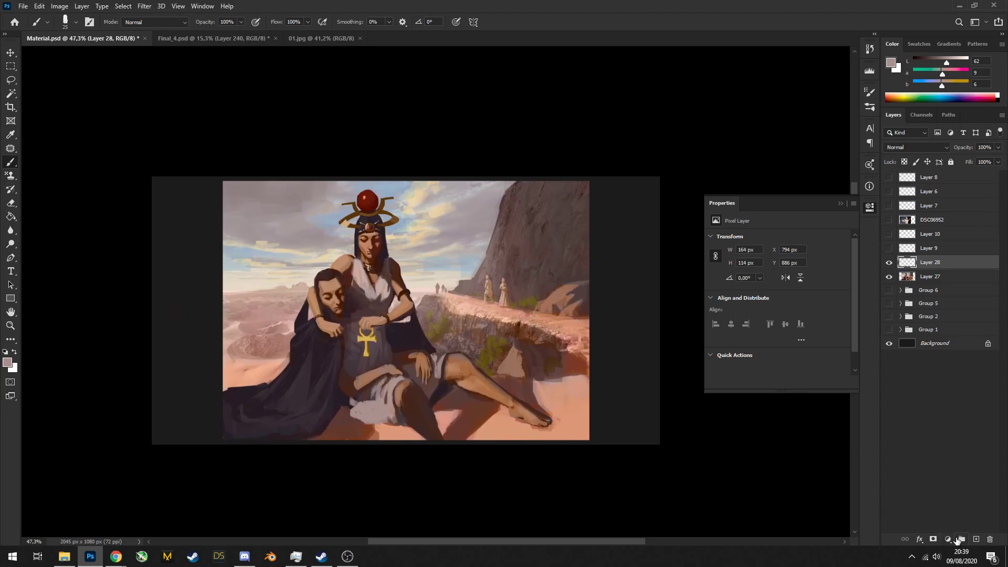
Add a Hue/Saturation adjustment layer and set the Reds to hue +12 and saturation +2
{"action": "left_click", "coordinate": [947, 539]}
{"action": "left_click", "coordinate": [924, 428]}
{"action": "left_click", "coordinate": [716, 252]}
{"action": "left_click", "coordinate": [662, 343]}
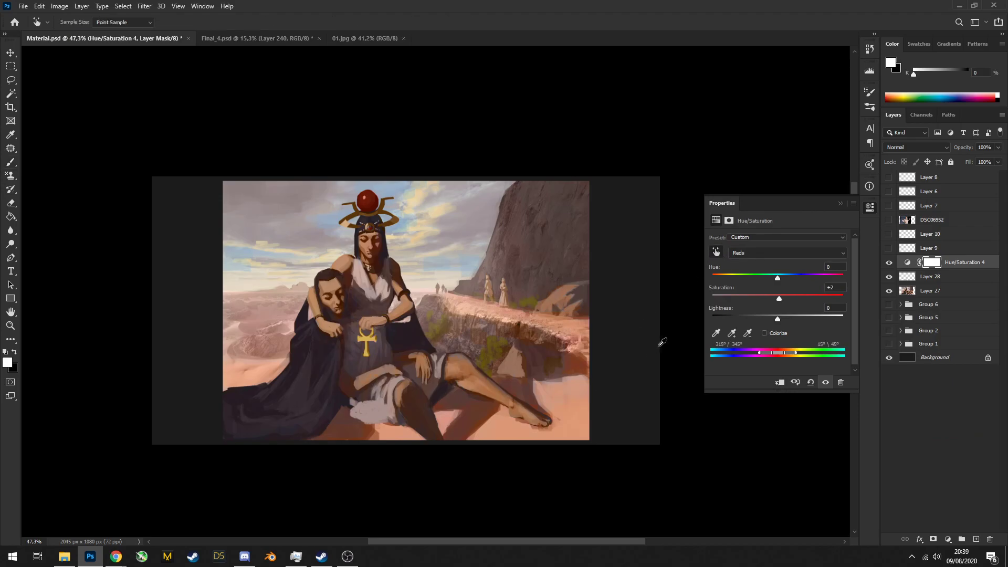
{"action": "left_click_drag", "start_coordinate": [779, 276], "coordinate": [786, 275]}
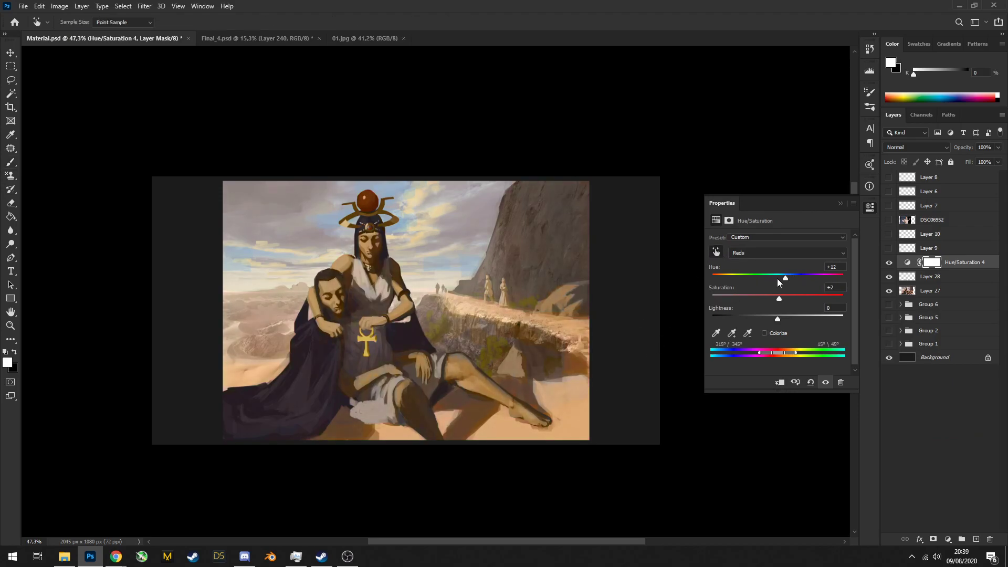
Invert the adjustment mask and reveal the hue shift over the foreground sand with a 175 px brush
{"action": "key", "text": "ctrl+i"}
{"action": "key", "text": "b"}
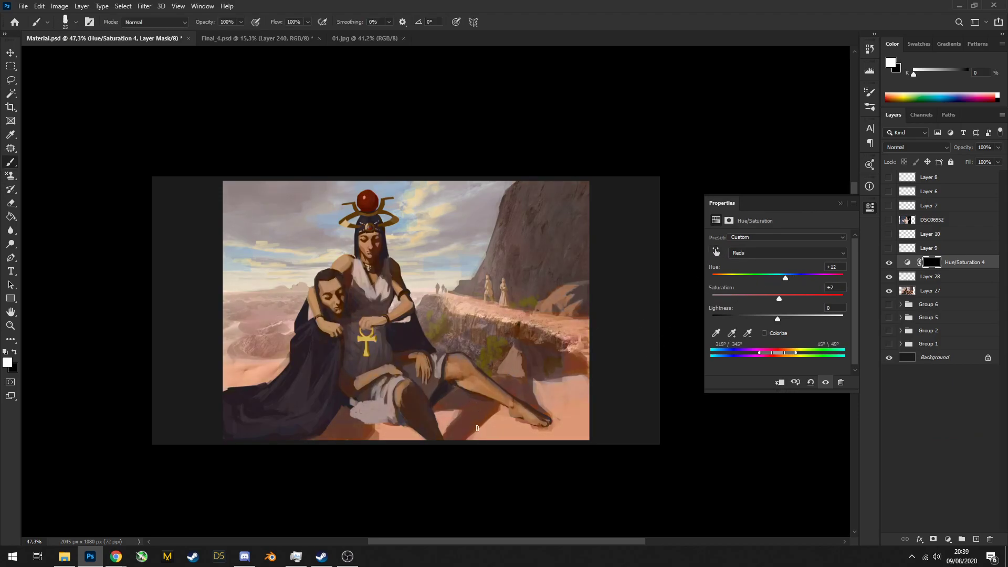
{"action": "key", "text": "bracketright"}
{"action": "key", "text": "bracketright"}
{"action": "key", "text": "bracketright"}
{"action": "key", "text": "bracketright"}
{"action": "key", "text": "bracketright"}
{"action": "key", "text": "bracketright"}
{"action": "key", "text": "bracketright"}
{"action": "key", "text": "bracketright"}
{"action": "key", "text": "bracketright"}
{"action": "key", "text": "bracketright"}
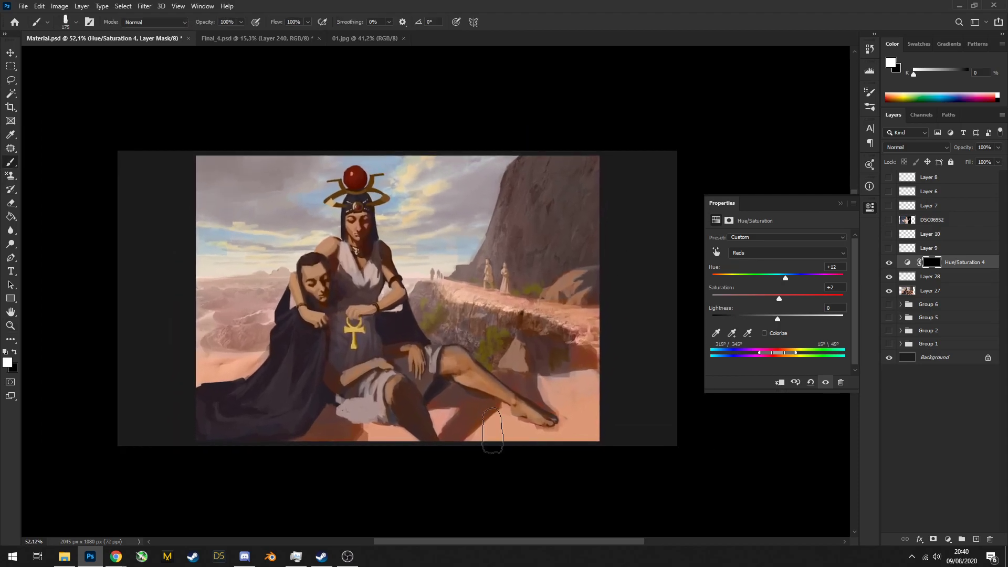
{"action": "key", "text": "x"}
{"action": "mouse_move", "coordinate": [482, 429]}
{"action": "left_mouse_down"}
{"action": "mouse_move", "coordinate": [503, 429]}
{"action": "mouse_move", "coordinate": [470, 448]}
{"action": "mouse_move", "coordinate": [518, 447]}
{"action": "mouse_move", "coordinate": [575, 394]}
{"action": "mouse_move", "coordinate": [497, 409]}
{"action": "left_mouse_up"}
{"action": "key", "text": "x"}
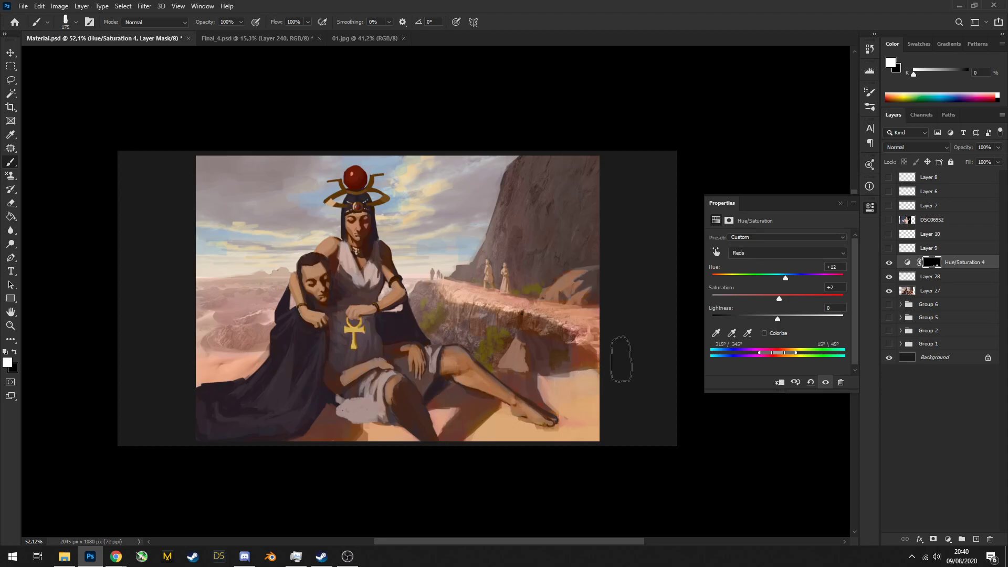
Set the adjustment's Reds hue to +10 after checking the painting at a small size
{"action": "scroll", "coordinate": [450, 283], "scroll_direction": "down", "scroll_amount": 5}
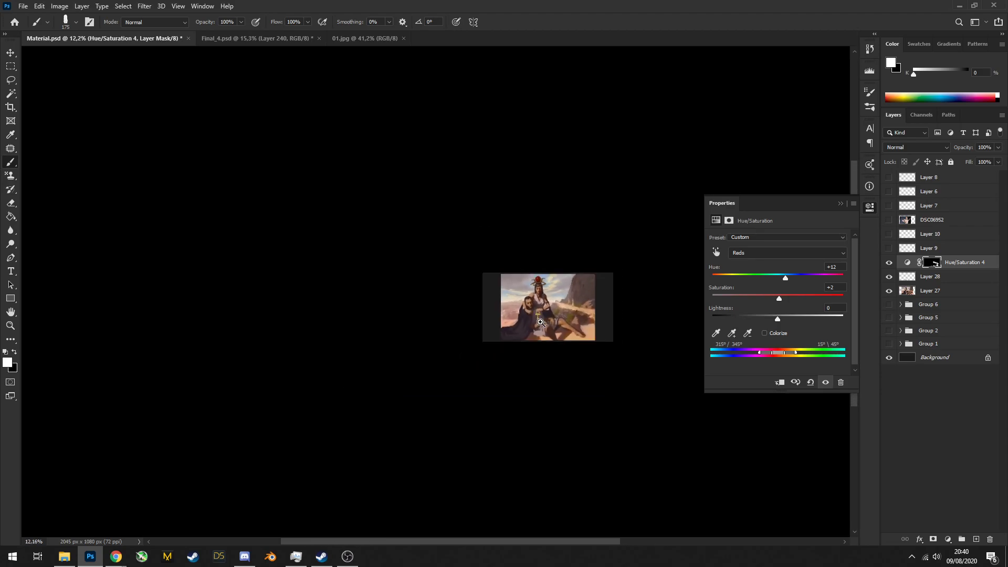
{"action": "scroll", "coordinate": [502, 326], "scroll_direction": "up", "scroll_amount": 1}
{"action": "scroll", "coordinate": [648, 299], "scroll_direction": "up", "scroll_amount": 3}
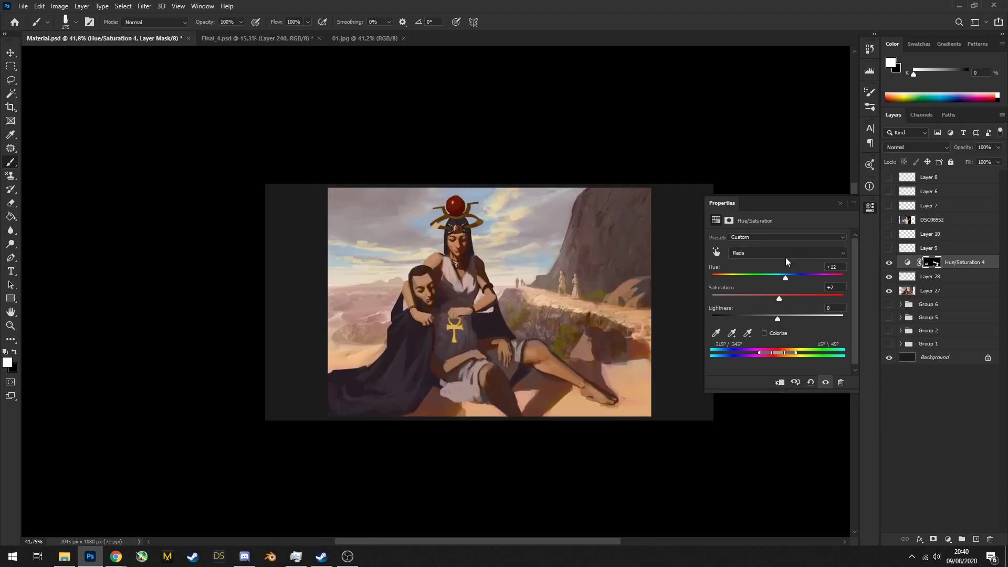
{"action": "left_click_drag", "start_coordinate": [785, 279], "coordinate": [784, 277]}
{"action": "scroll", "coordinate": [614, 329], "scroll_direction": "down", "scroll_amount": 1}
{"action": "scroll", "coordinate": [614, 329], "scroll_direction": "up", "scroll_amount": 3}
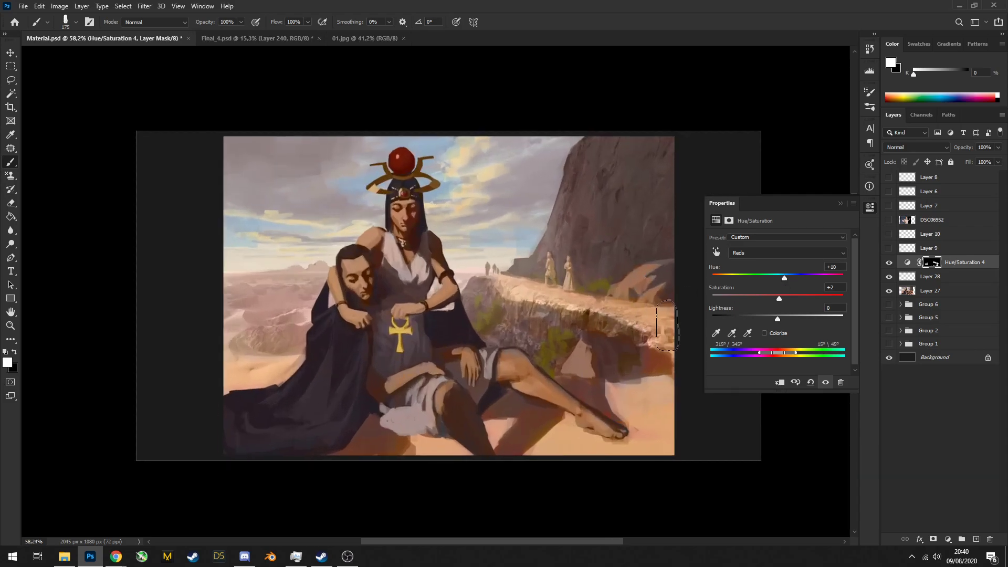
On a new layer, paint over the textured rock just below the cliff path with a 40 px brush and sampled browns
{"action": "left_click", "coordinate": [976, 539]}
{"action": "left_click", "coordinate": [549, 310], "text": "alt"}
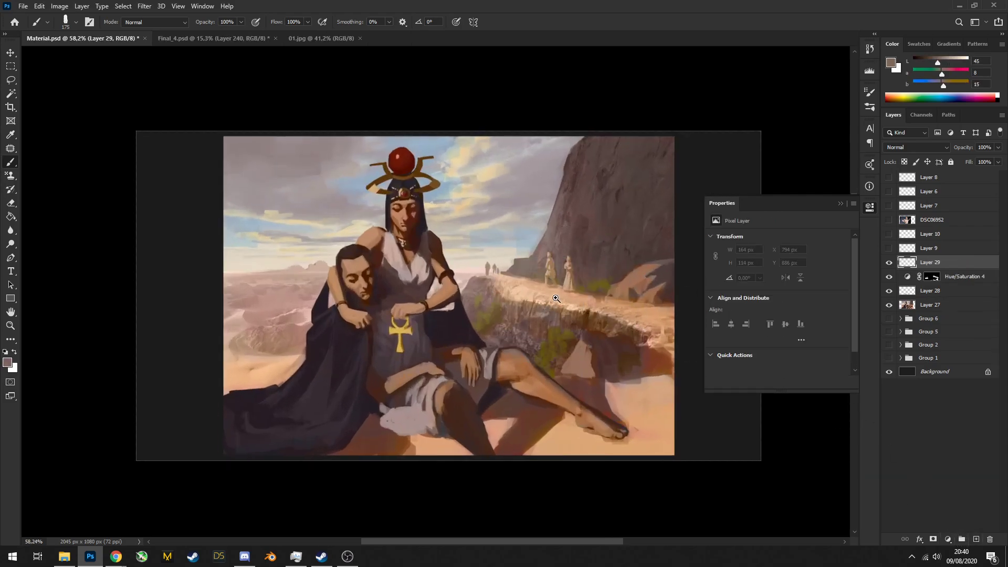
{"action": "scroll", "coordinate": [561, 284], "scroll_direction": "up", "scroll_amount": 1}
{"action": "key", "text": "bracketleft"}
{"action": "key", "text": "bracketleft"}
{"action": "key", "text": "bracketleft"}
{"action": "key", "text": "bracketleft"}
{"action": "key", "text": "bracketleft"}
{"action": "key", "text": "bracketleft"}
{"action": "key", "text": "bracketleft"}
{"action": "key", "text": "bracketleft"}
{"action": "key", "text": "bracketleft"}
{"action": "scroll", "coordinate": [617, 341], "scroll_direction": "up", "scroll_amount": 5}
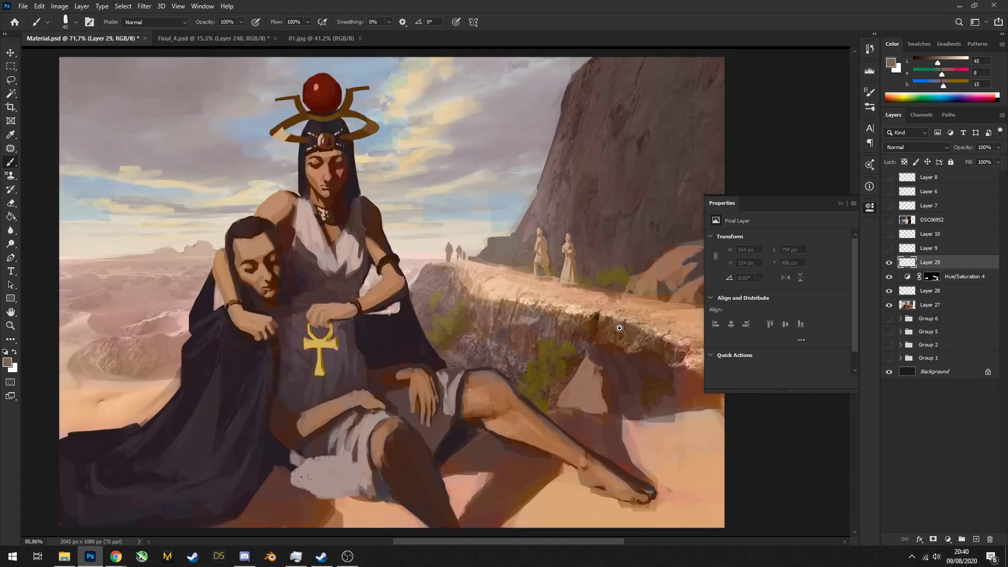
{"action": "scroll", "coordinate": [617, 341], "scroll_direction": "down", "scroll_amount": 5}
{"action": "left_click", "coordinate": [604, 330], "text": "alt"}
{"action": "mouse_move", "coordinate": [604, 315]}
{"action": "left_mouse_down"}
{"action": "mouse_move", "coordinate": [598, 367]}
{"action": "mouse_move", "coordinate": [603, 329]}
{"action": "mouse_move", "coordinate": [555, 346]}
{"action": "mouse_move", "coordinate": [541, 317]}
{"action": "mouse_move", "coordinate": [521, 375]}
{"action": "mouse_move", "coordinate": [533, 390]}
{"action": "left_mouse_up"}
Simplify the rock face beneath the path into broader shapes using light and dark browns sampled from the surrounding rock
{"action": "left_click", "coordinate": [580, 315], "text": "alt"}
{"action": "left_click", "coordinate": [560, 340], "text": "alt"}
{"action": "left_click", "coordinate": [537, 321], "text": "alt"}
{"action": "scroll", "coordinate": [537, 344], "scroll_direction": "down", "scroll_amount": 5}
{"action": "scroll", "coordinate": [556, 336], "scroll_direction": "up", "scroll_amount": 4}
{"action": "left_click", "coordinate": [546, 367], "text": "alt"}
{"action": "left_click", "coordinate": [533, 358], "text": "alt"}
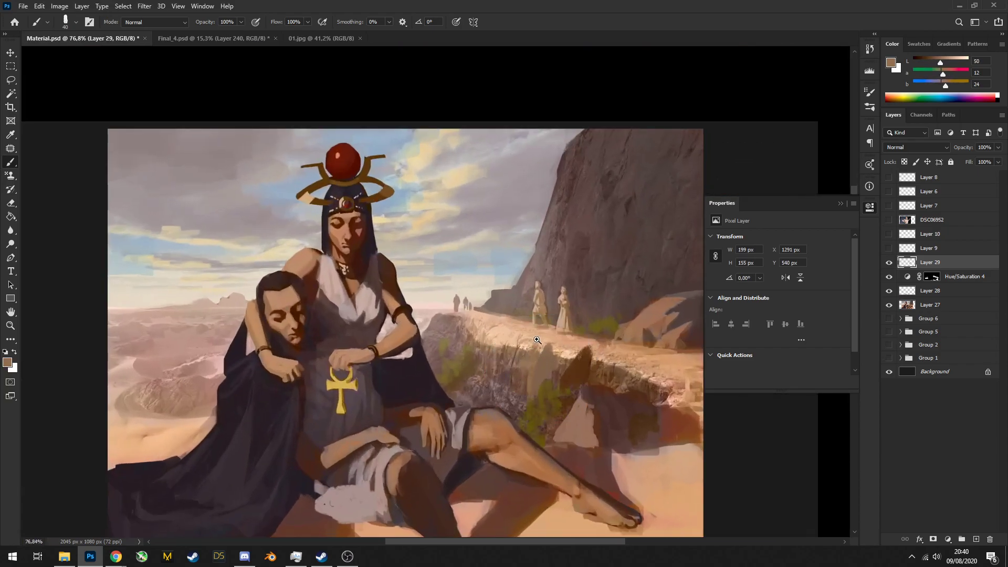
Paint strokes over the textured face of the tall cliff with tones sampled from its surface
{"action": "scroll", "coordinate": [537, 339], "scroll_direction": "down", "scroll_amount": 2}
{"action": "left_click", "coordinate": [517, 285], "text": "alt"}
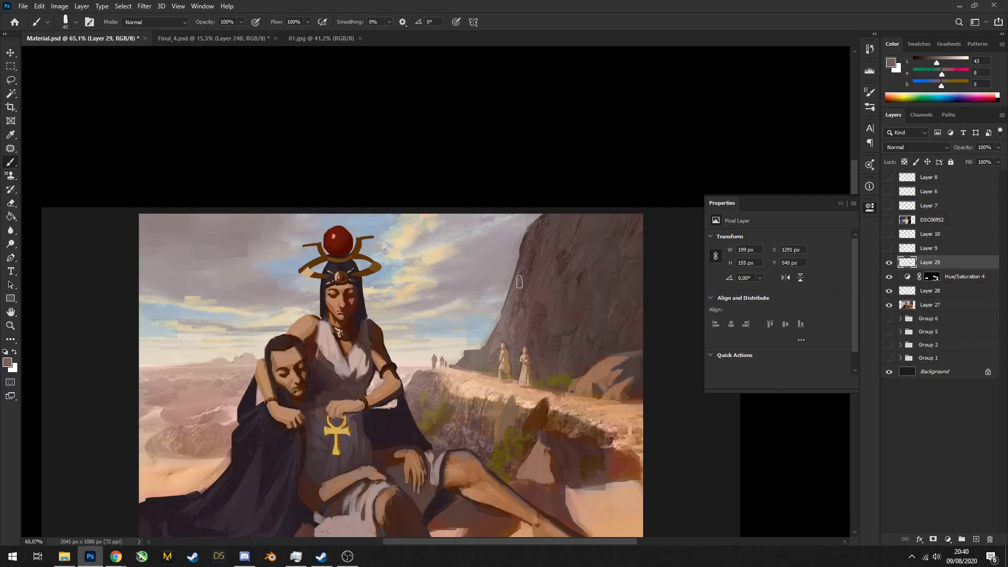
{"action": "scroll", "coordinate": [518, 282], "scroll_direction": "up", "scroll_amount": 3}
{"action": "left_click_drag", "start_coordinate": [537, 306], "coordinate": [558, 263]}
{"action": "left_click", "coordinate": [568, 267], "text": "alt"}
{"action": "left_click_drag", "start_coordinate": [568, 247], "coordinate": [553, 282]}
{"action": "left_click", "coordinate": [551, 315], "text": "alt"}
{"action": "key", "text": "["}
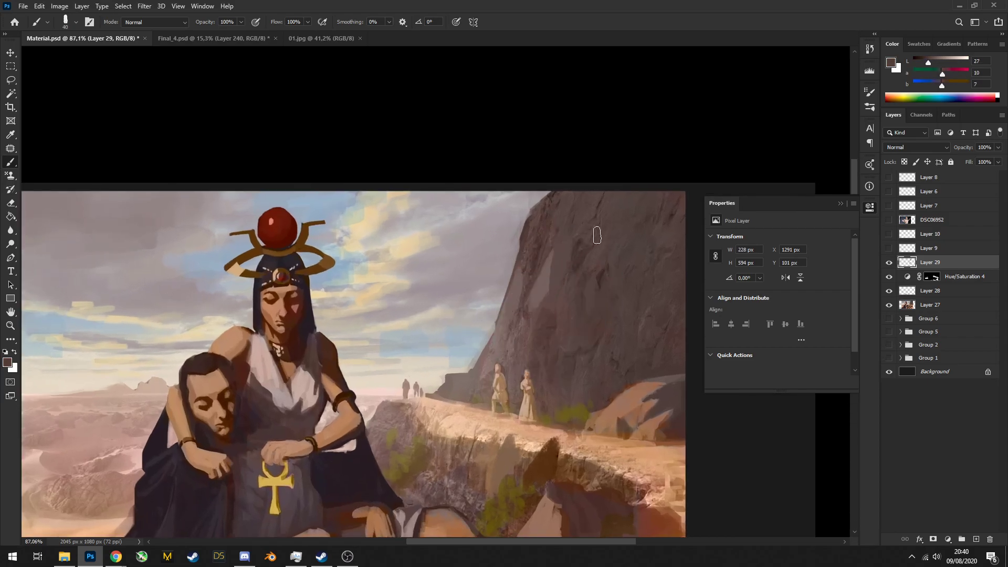
Block in larger, flatter planes across the upper cliff with a 175 px brush in dark brown
{"action": "key", "text": "bracketright"}
{"action": "key", "text": "bracketright"}
{"action": "key", "text": "bracketright"}
{"action": "key", "text": "bracketright"}
{"action": "key", "text": "bracketright"}
{"action": "key", "text": "bracketright"}
{"action": "key", "text": "bracketright"}
{"action": "key", "text": "bracketright"}
{"action": "key", "text": "bracketright"}
{"action": "key", "text": "bracketright"}
{"action": "left_click_drag", "start_coordinate": [604, 219], "coordinate": [626, 240]}
{"action": "left_click_drag", "start_coordinate": [601, 323], "coordinate": [572, 310]}
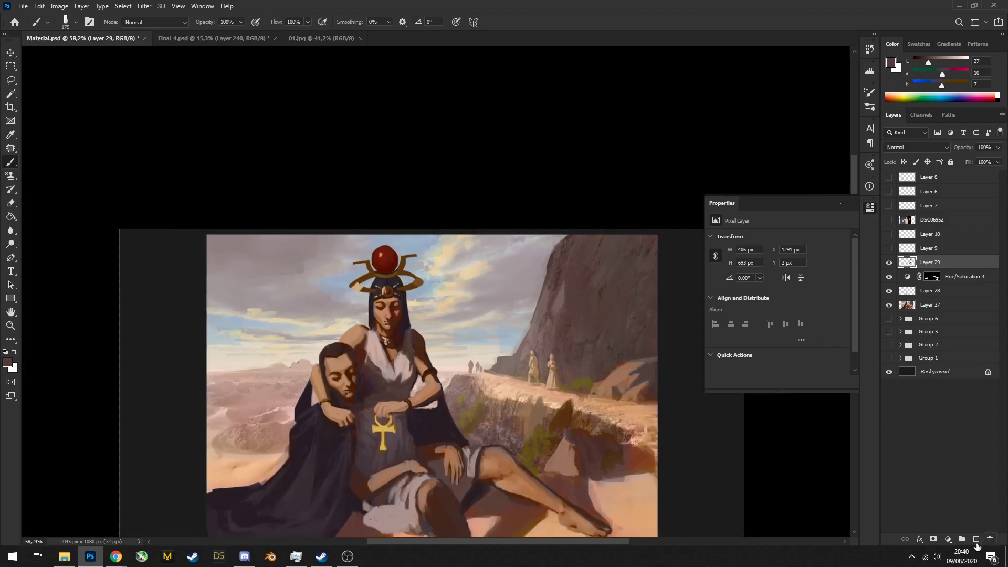
Handwrite SPARTH in white in the sky beside the headdress with a 3 px brush
{"action": "left_click", "coordinate": [976, 541]}
{"action": "key", "text": "ctrl+z"}
{"action": "left_click_drag", "start_coordinate": [436, 276], "coordinate": [420, 237]}
{"action": "key", "text": "bracketleft"}
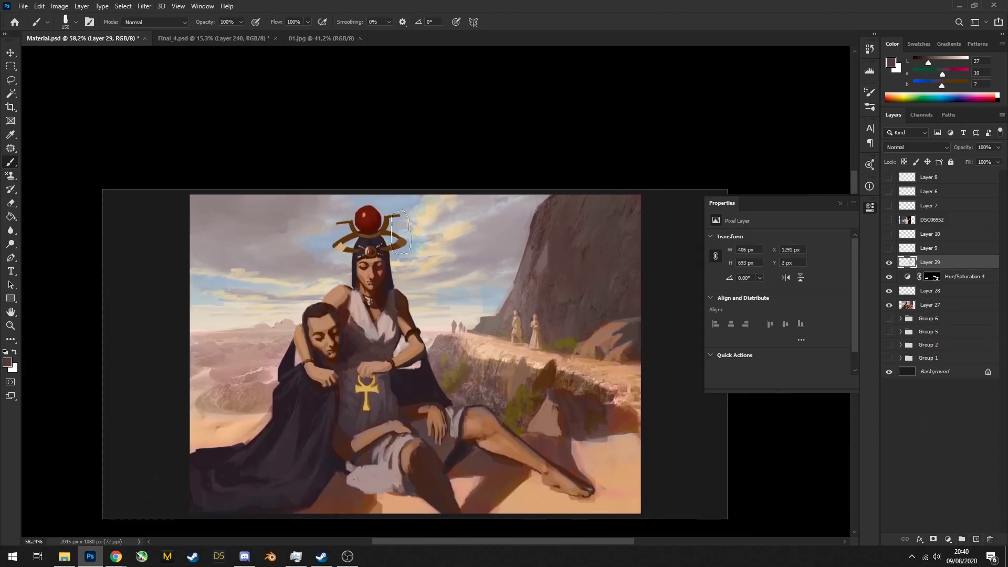
{"action": "scroll", "coordinate": [436, 257], "scroll_direction": "up", "scroll_amount": 3}
{"action": "key", "text": "x"}
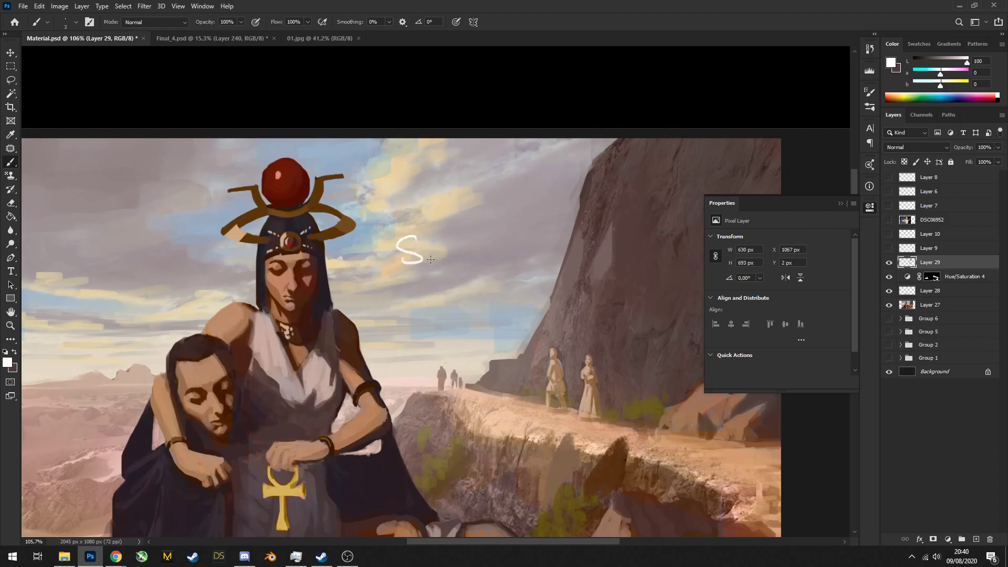
{"action": "left_click_drag", "start_coordinate": [466, 235], "coordinate": [465, 263]}
{"action": "left_click_drag", "start_coordinate": [467, 237], "coordinate": [502, 252]}
{"action": "scroll", "coordinate": [537, 255], "scroll_direction": "down", "scroll_amount": 1}
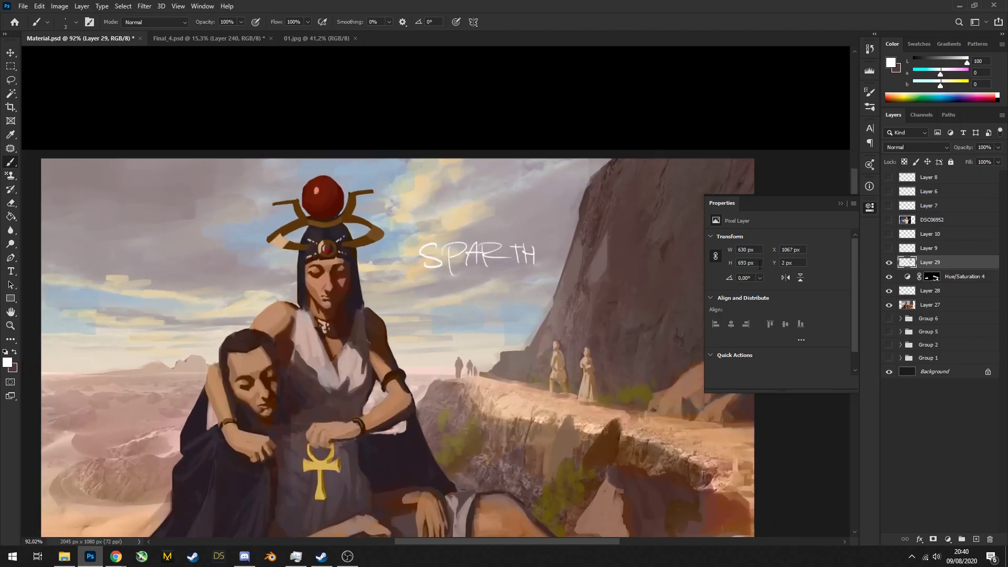
Group Layers 27 to 29 together with the Hue/Saturation 4 adjustment
{"action": "left_click", "coordinate": [929, 290], "text": "shift"}
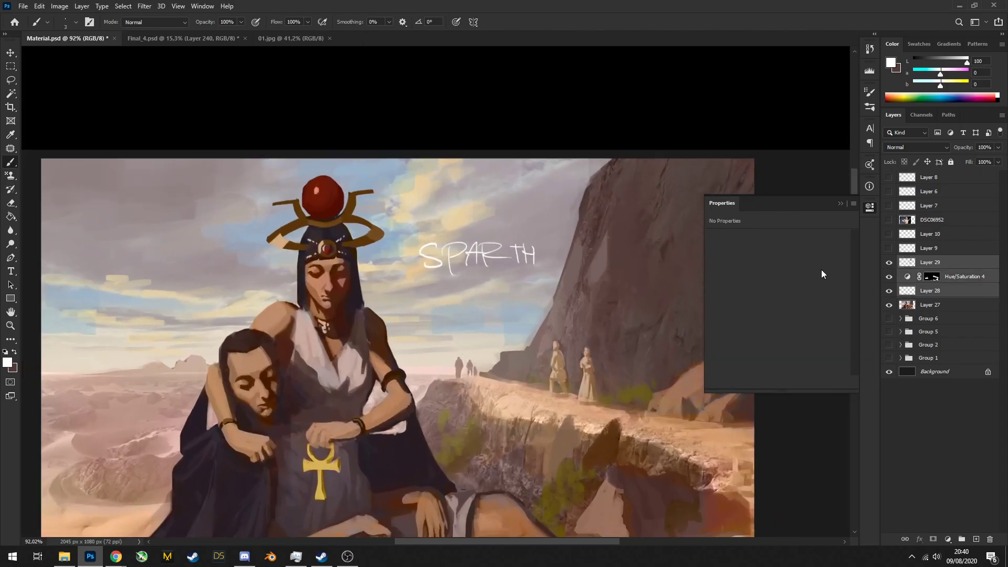
{"action": "left_click", "coordinate": [936, 308], "text": "shift"}
{"action": "key", "text": "ctrl+g"}
{"action": "scroll", "coordinate": [811, 287], "scroll_direction": "down", "scroll_amount": 4}
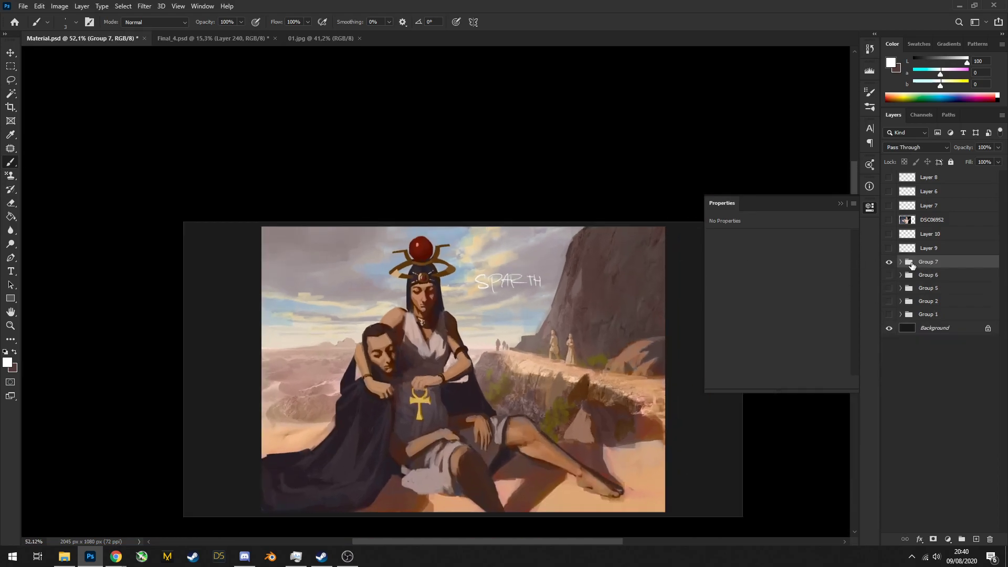
{"action": "scroll", "coordinate": [420, 304], "scroll_direction": "up", "scroll_amount": 1}
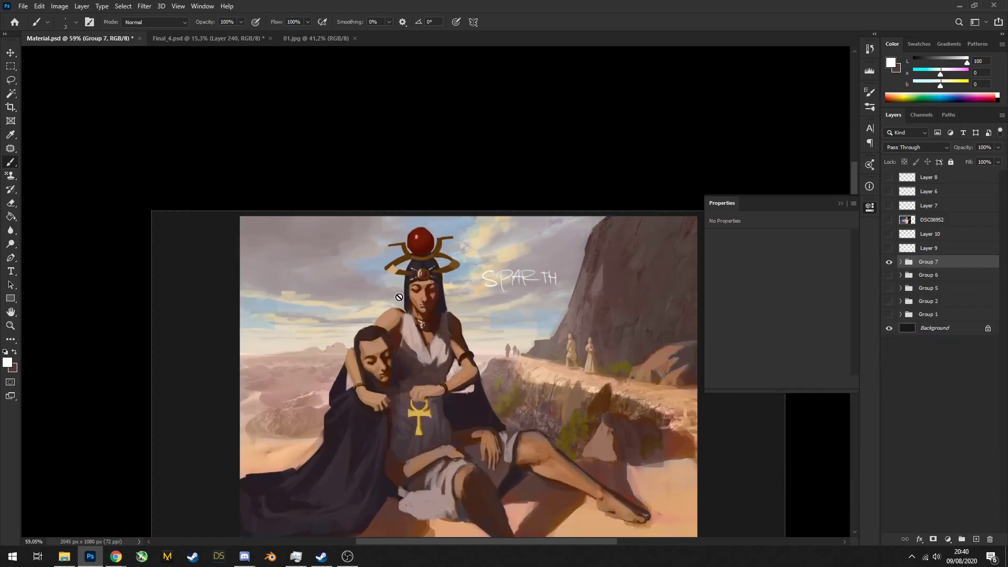
{"action": "scroll", "coordinate": [452, 329], "scroll_direction": "up", "scroll_amount": 3}
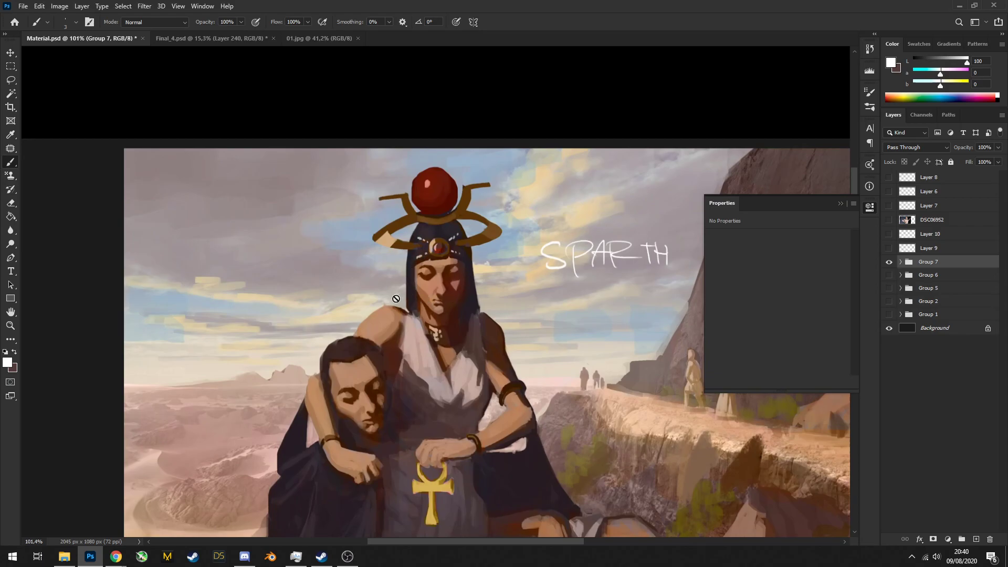
{"action": "left_click_drag", "start_coordinate": [426, 278], "coordinate": [412, 298]}
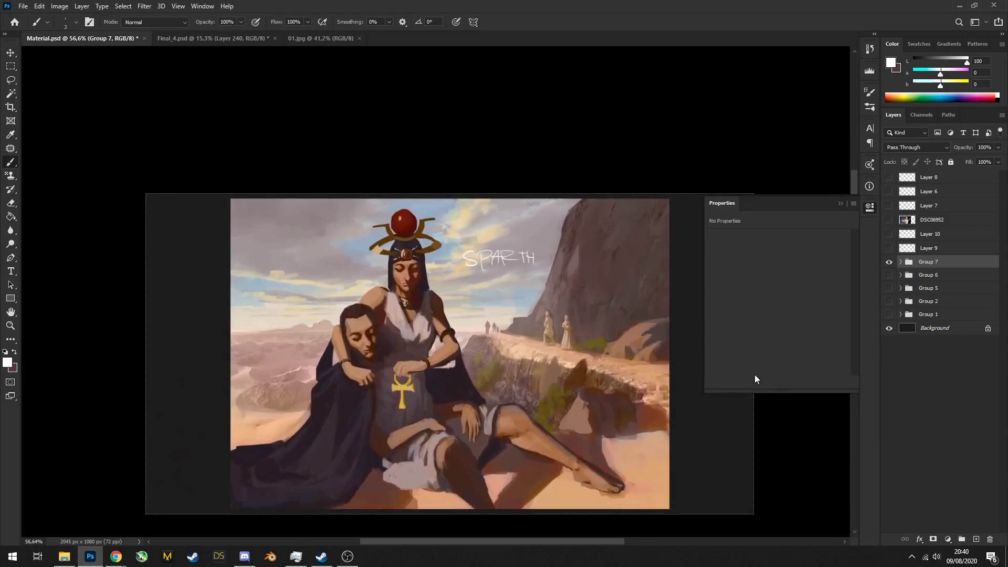
On a new layer, paint over the textured distant desert behind the figures with a 70 px brush and sampled sand tones
{"action": "left_click", "coordinate": [975, 539]}
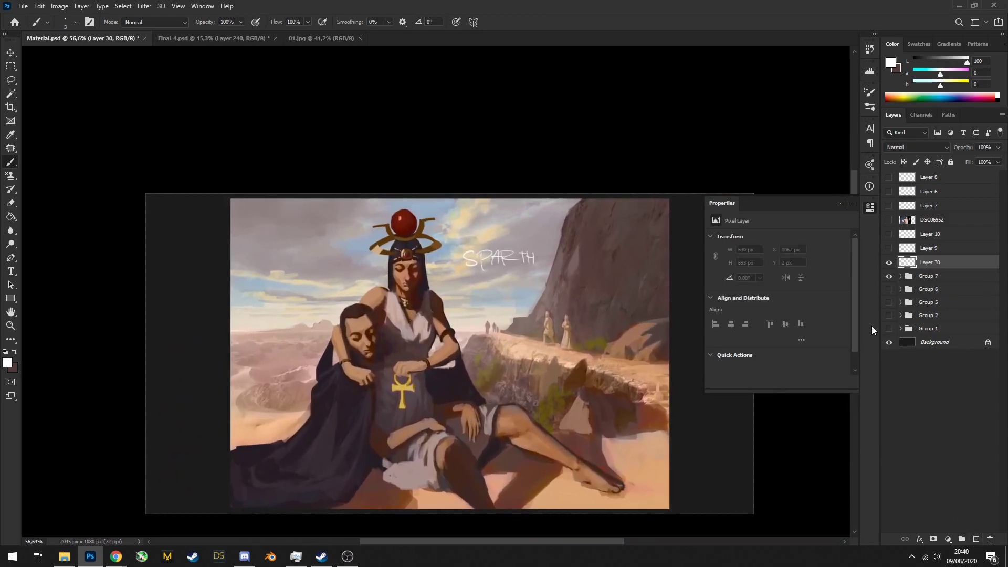
{"action": "left_click", "coordinate": [901, 276]}
{"action": "left_click", "coordinate": [287, 321], "text": "alt"}
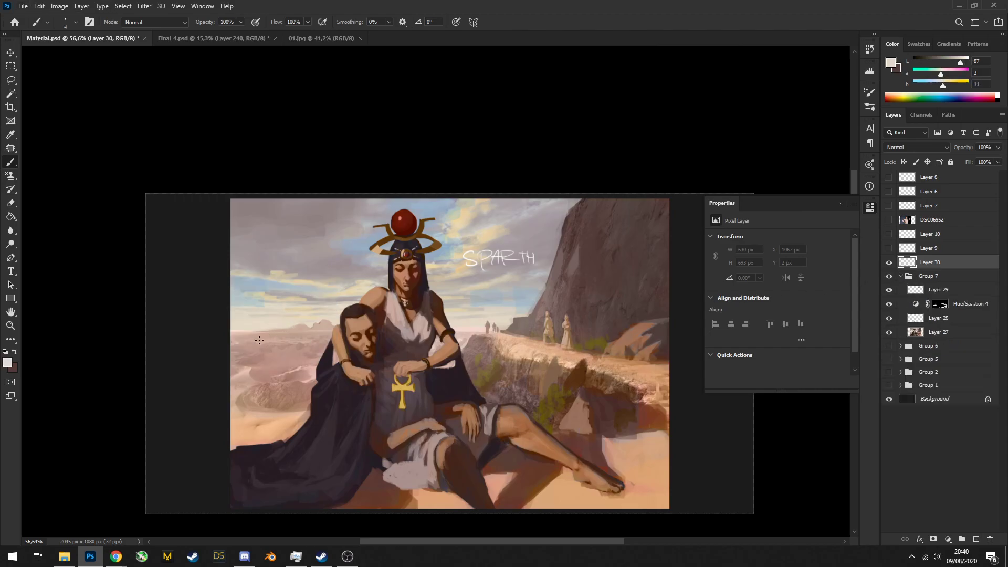
{"action": "left_click", "coordinate": [277, 347]}
{"action": "key", "text": "bracketright"}
{"action": "key", "text": "bracketright"}
{"action": "key", "text": "bracketright"}
{"action": "key", "text": "bracketright"}
{"action": "key", "text": "bracketright"}
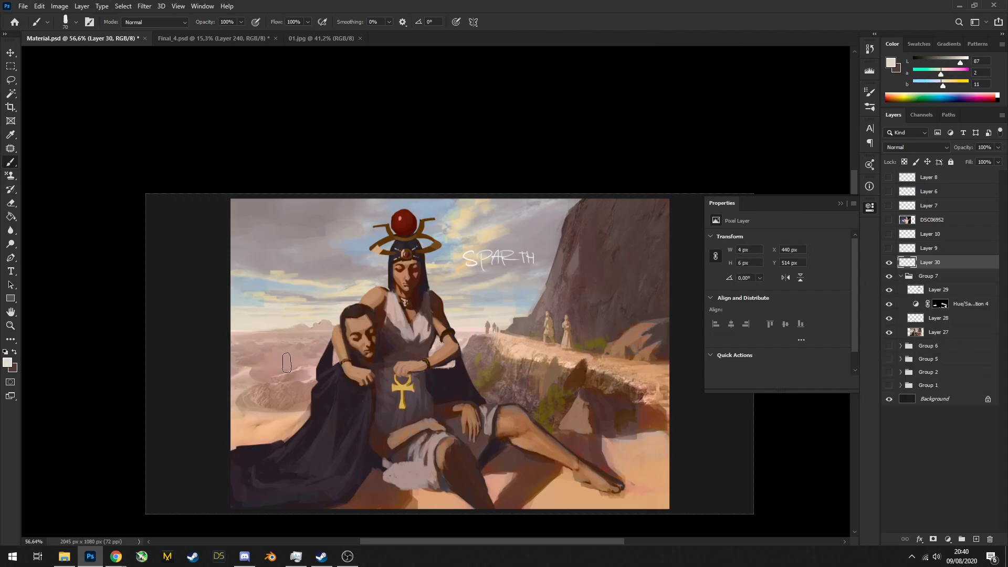
{"action": "left_click", "coordinate": [286, 362], "text": "alt"}
{"action": "left_click", "coordinate": [270, 417], "text": "alt"}
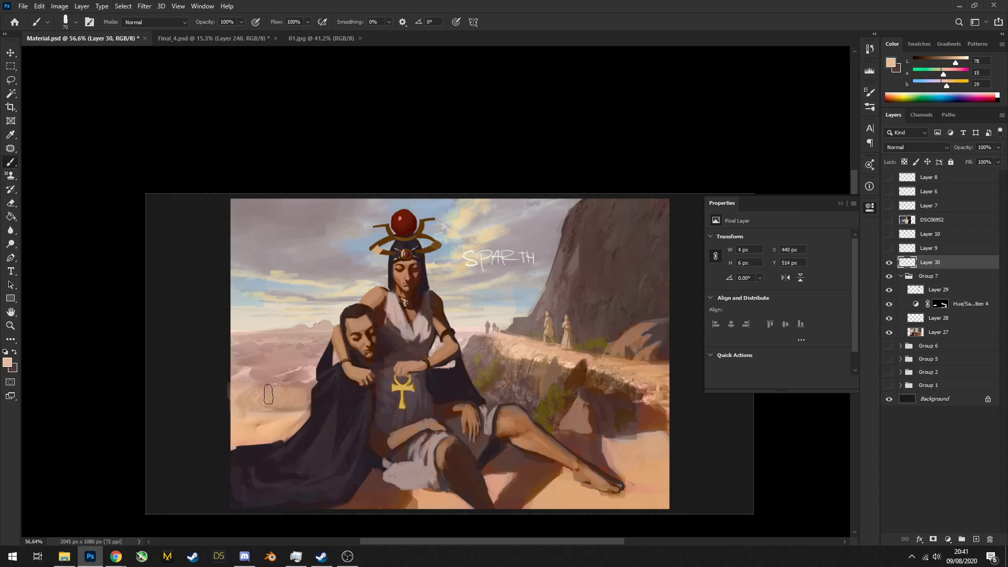
{"action": "mouse_move", "coordinate": [268, 394]}
{"action": "left_mouse_down"}
{"action": "mouse_move", "coordinate": [240, 362]}
{"action": "mouse_move", "coordinate": [313, 348]}
{"action": "mouse_move", "coordinate": [286, 341]}
{"action": "mouse_move", "coordinate": [265, 344]}
{"action": "mouse_move", "coordinate": [309, 387]}
{"action": "mouse_move", "coordinate": [315, 336]}
{"action": "mouse_move", "coordinate": [297, 335]}
{"action": "mouse_move", "coordinate": [329, 332]}
{"action": "mouse_move", "coordinate": [311, 357]}
{"action": "mouse_move", "coordinate": [321, 389]}
{"action": "left_mouse_up"}
{"action": "mouse_move", "coordinate": [379, 373]}
{"action": "left_mouse_down"}
{"action": "mouse_move", "coordinate": [327, 375]}
{"action": "mouse_move", "coordinate": [394, 380]}
{"action": "left_mouse_up"}
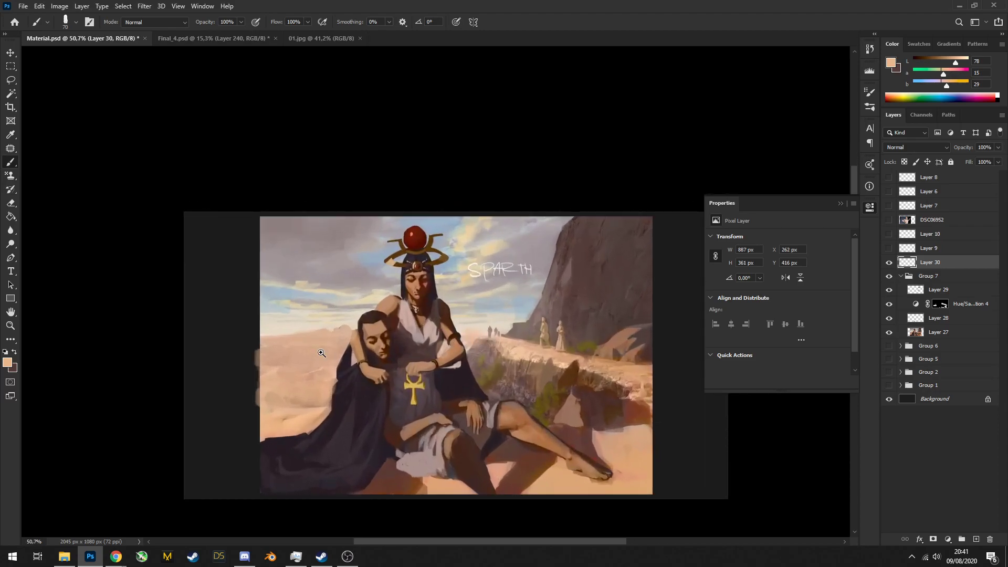
{"action": "left_click_drag", "start_coordinate": [317, 351], "coordinate": [368, 343]}
Add another layer and choose the soft round brush with a grey-blue sampled from the sky
{"action": "left_click", "coordinate": [975, 539]}
{"action": "right_click", "coordinate": [325, 283]}
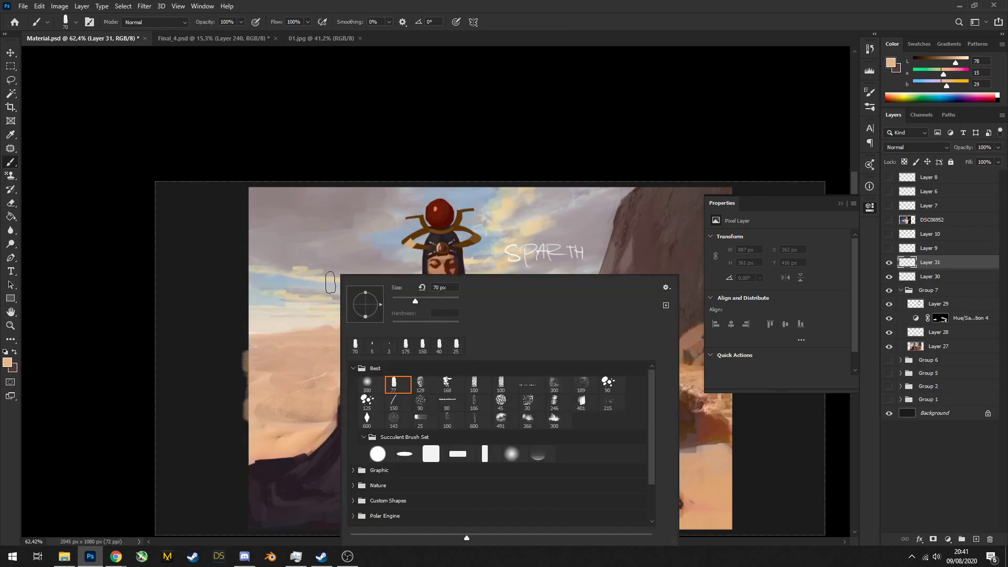
{"action": "left_click", "coordinate": [367, 382]}
{"action": "left_click", "coordinate": [303, 289], "text": "alt"}
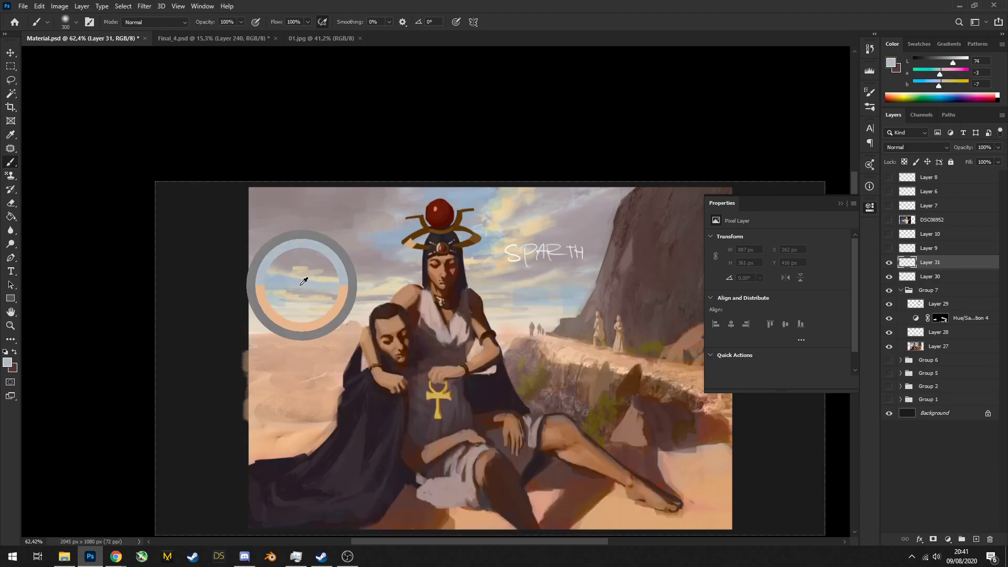
{"action": "left_click_drag", "start_coordinate": [303, 294], "coordinate": [272, 303]}
{"action": "key", "text": "bracketright"}
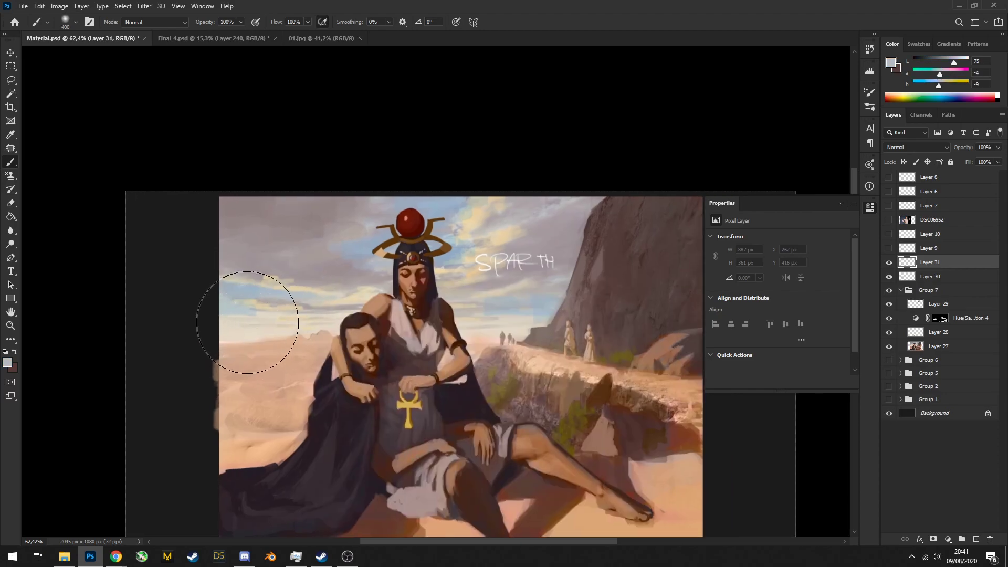
Brush soft haze over the horizon and distant dunes at 175 px with a pinkish tone sampled near the horizon
{"action": "key", "text": "bracketleft"}
{"action": "key", "text": "bracketleft"}
{"action": "key", "text": "bracketleft"}
{"action": "key", "text": "bracketleft"}
{"action": "key", "text": "bracketleft"}
{"action": "key", "text": "bracketleft"}
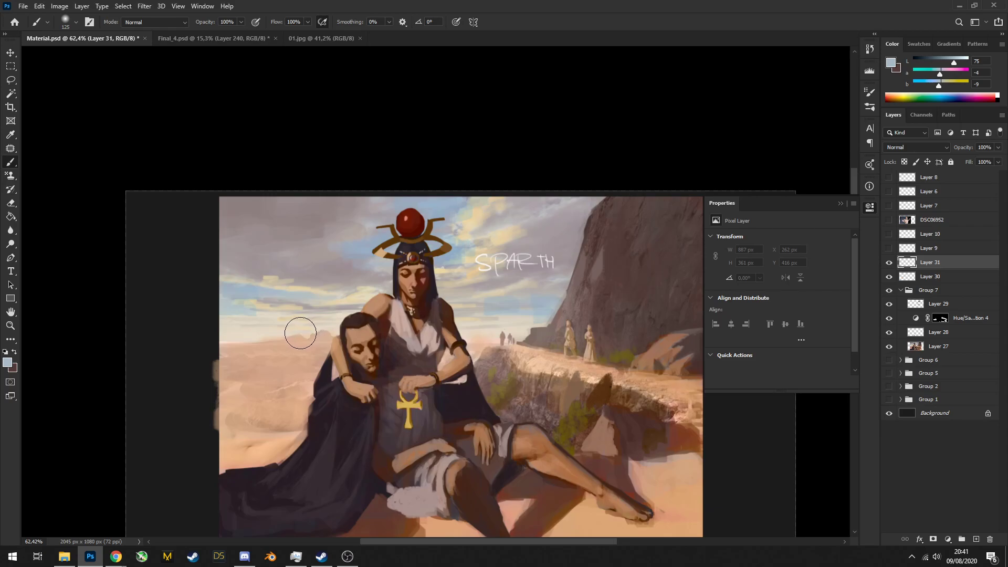
{"action": "key", "text": "bracketright"}
{"action": "key", "text": "bracketright"}
{"action": "left_click", "coordinate": [242, 295], "text": "alt"}
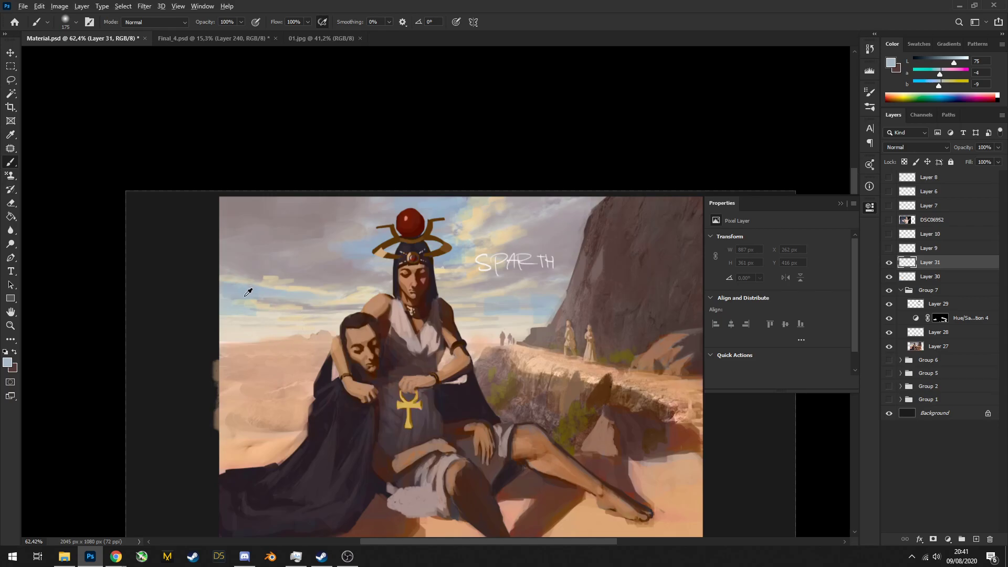
{"action": "left_click", "coordinate": [321, 335], "text": "alt"}
{"action": "mouse_move", "coordinate": [294, 326]}
{"action": "left_mouse_down"}
{"action": "mouse_move", "coordinate": [324, 340]}
{"action": "mouse_move", "coordinate": [269, 365]}
{"action": "mouse_move", "coordinate": [288, 373]}
{"action": "mouse_move", "coordinate": [276, 399]}
{"action": "mouse_move", "coordinate": [263, 394]}
{"action": "mouse_move", "coordinate": [240, 416]}
{"action": "left_mouse_up"}
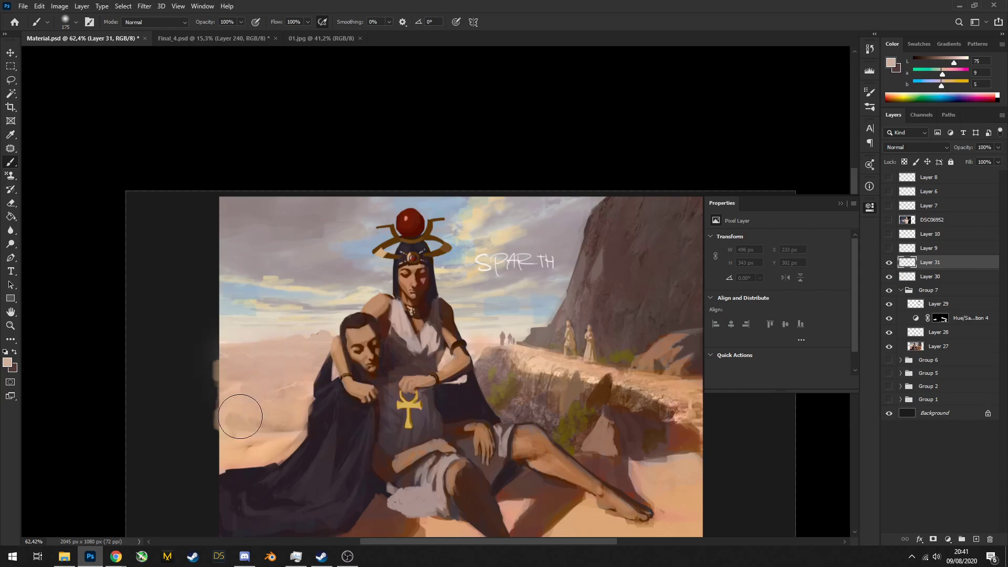
Extend the haze across the horizon with a paler tone sampled there, checking the painting at a small size
{"action": "scroll", "coordinate": [240, 416], "scroll_direction": "down", "scroll_amount": 5}
{"action": "scroll", "coordinate": [314, 341], "scroll_direction": "up", "scroll_amount": 3}
{"action": "left_click", "coordinate": [316, 340], "text": "alt"}
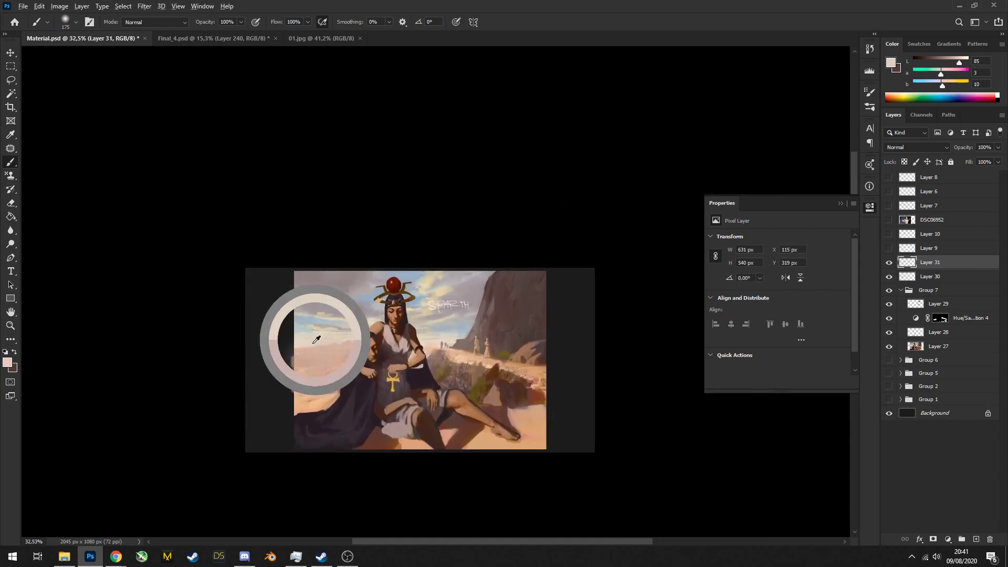
{"action": "scroll", "coordinate": [475, 325], "scroll_direction": "down", "scroll_amount": 4}
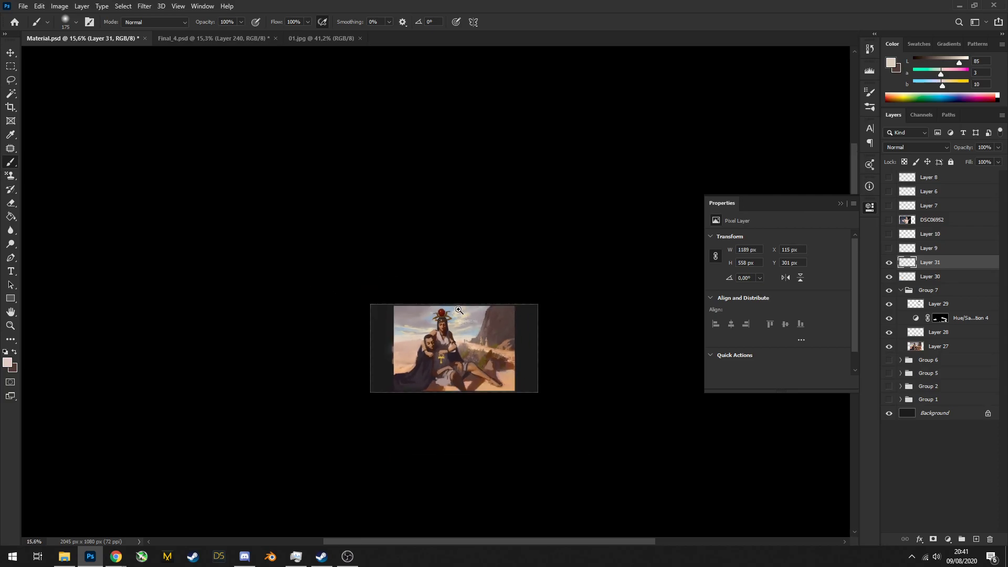
Group Layers 30 and 31 with Group 7, and hide the resulting group
{"action": "scroll", "coordinate": [470, 328], "scroll_direction": "up", "scroll_amount": 5}
{"action": "left_click", "coordinate": [929, 290], "text": "shift"}
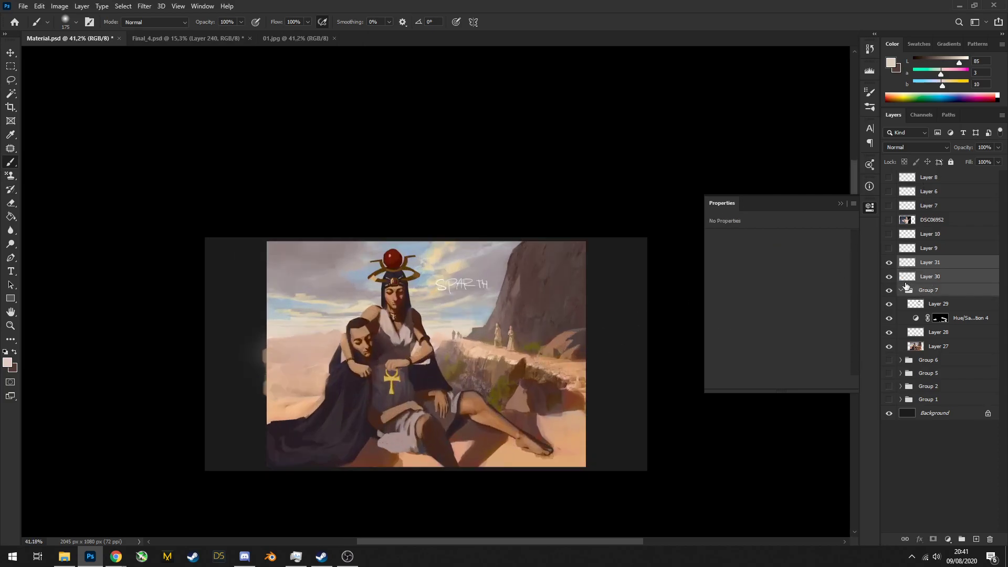
{"action": "key", "text": "ctrl+g"}
{"action": "left_click", "coordinate": [888, 262]}
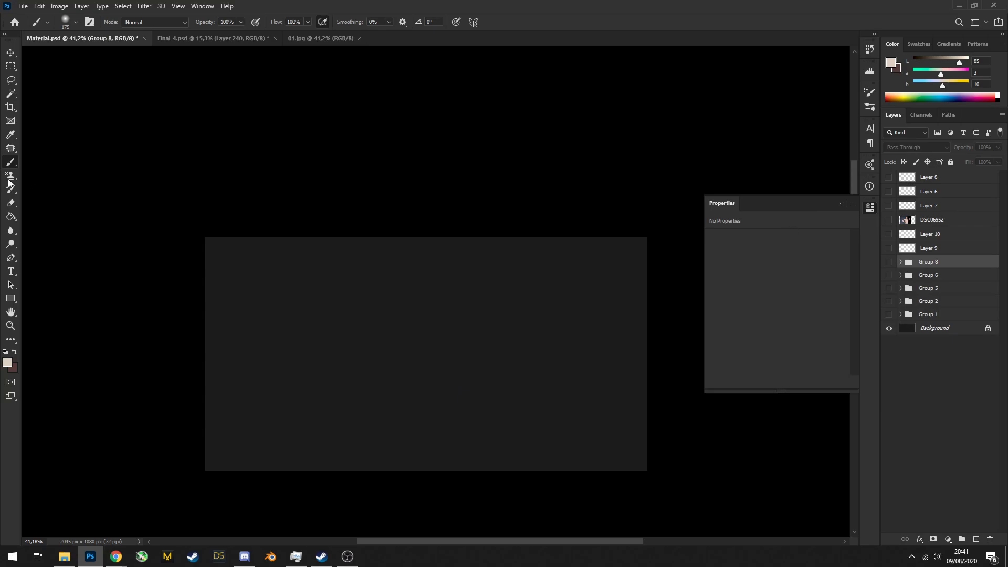
Bring in the wrestling-ring illustration from another program as a new layer and scale it to 26.01% to fit the canvas
{"action": "left_click", "coordinate": [244, 556]}
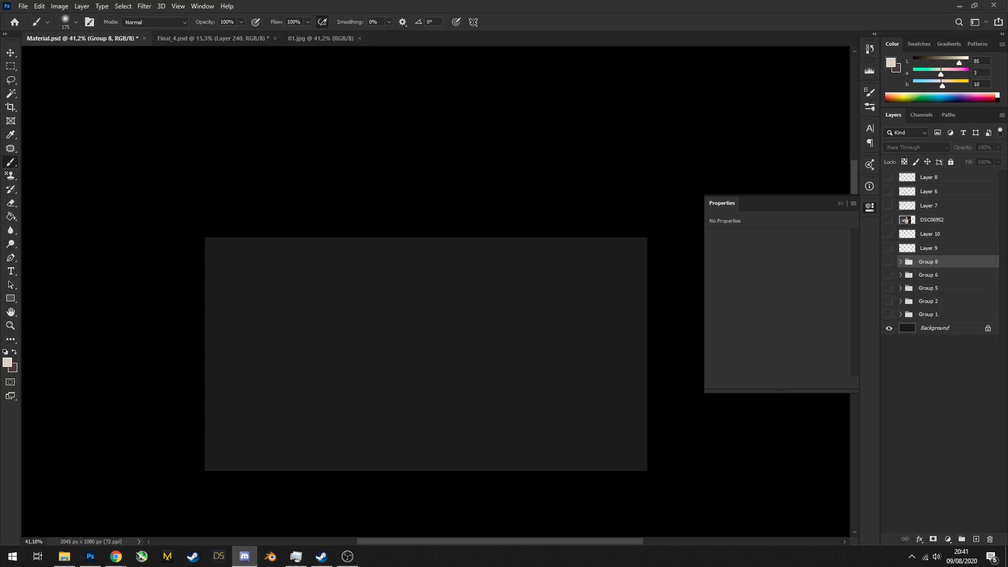
{"action": "key", "text": "alt+Tab"}
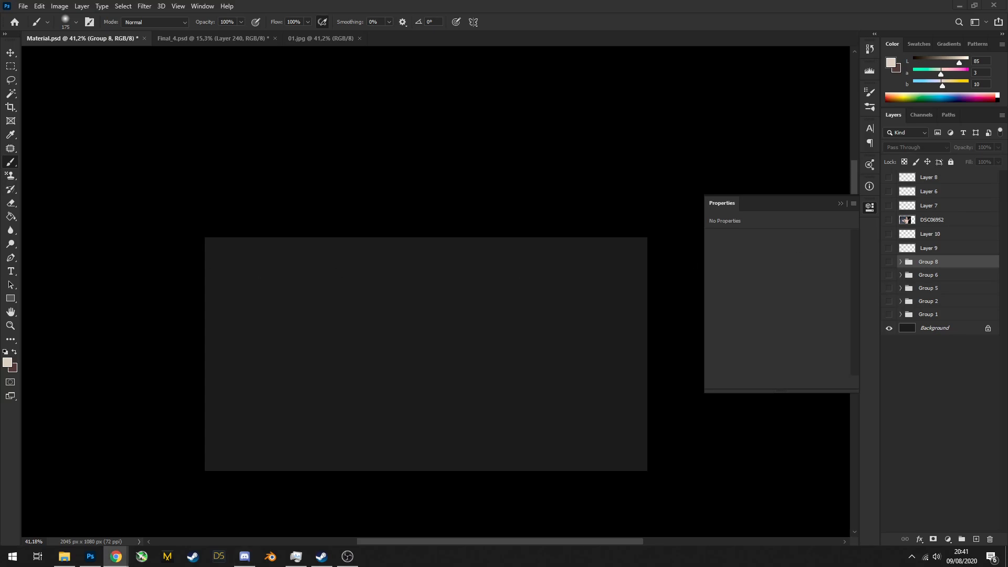
{"action": "left_click_drag", "start_coordinate": [481, 270], "coordinate": [416, 345]}
{"action": "scroll", "coordinate": [412, 331], "scroll_direction": "down", "scroll_amount": 1}
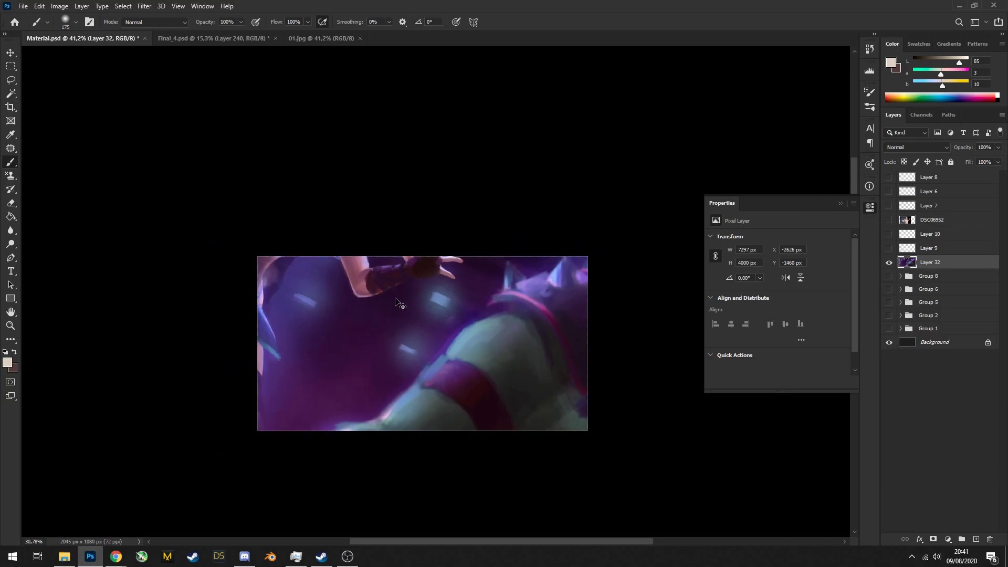
{"action": "scroll", "coordinate": [325, 183], "scroll_direction": "down", "scroll_amount": 4}
{"action": "left_click_drag", "start_coordinate": [204, 185], "coordinate": [322, 239]}
{"action": "left_click_drag", "start_coordinate": [347, 271], "coordinate": [412, 300]}
{"action": "key", "text": "Return"}
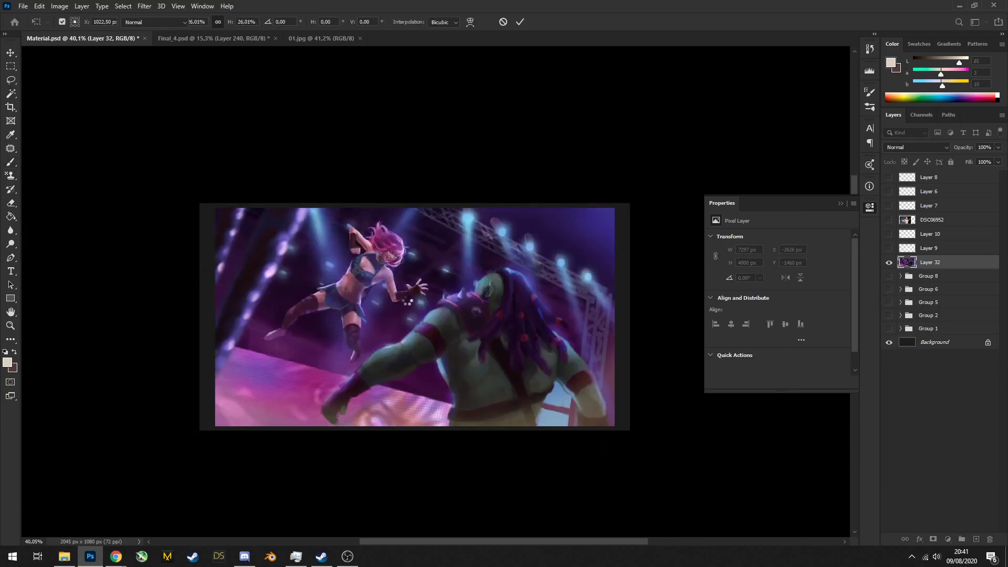
{"action": "left_click_drag", "start_coordinate": [387, 269], "coordinate": [356, 257]}
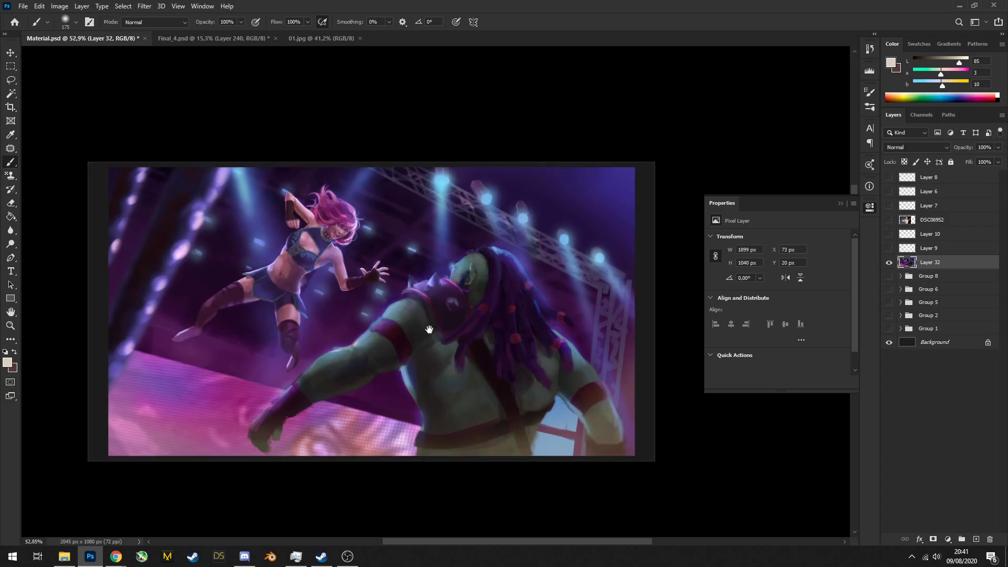
Add a new layer above the wrestling illustration and dab the soft 175 px brush at its upper edge near the spotlight
{"action": "left_click_drag", "start_coordinate": [429, 329], "coordinate": [456, 346]}
{"action": "left_click", "coordinate": [976, 539]}
{"action": "left_click_drag", "start_coordinate": [313, 338], "coordinate": [331, 340]}
{"action": "right_click", "coordinate": [408, 286]}
{"action": "left_click", "coordinate": [498, 137]}
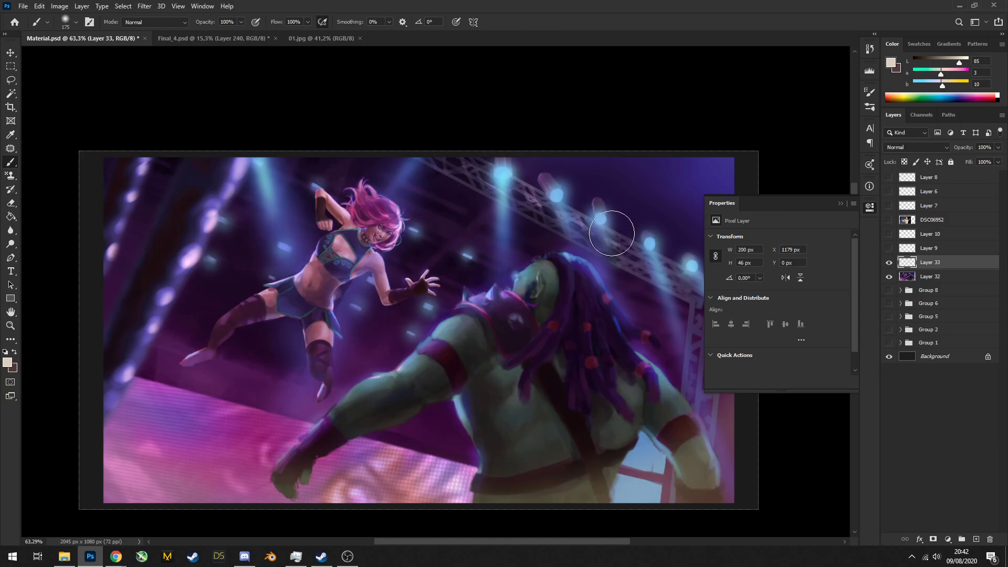
Add a Levels adjustment above the illustration with input levels of 3, 1.03 and 221
{"action": "left_click", "coordinate": [948, 539]}
{"action": "left_click", "coordinate": [939, 393]}
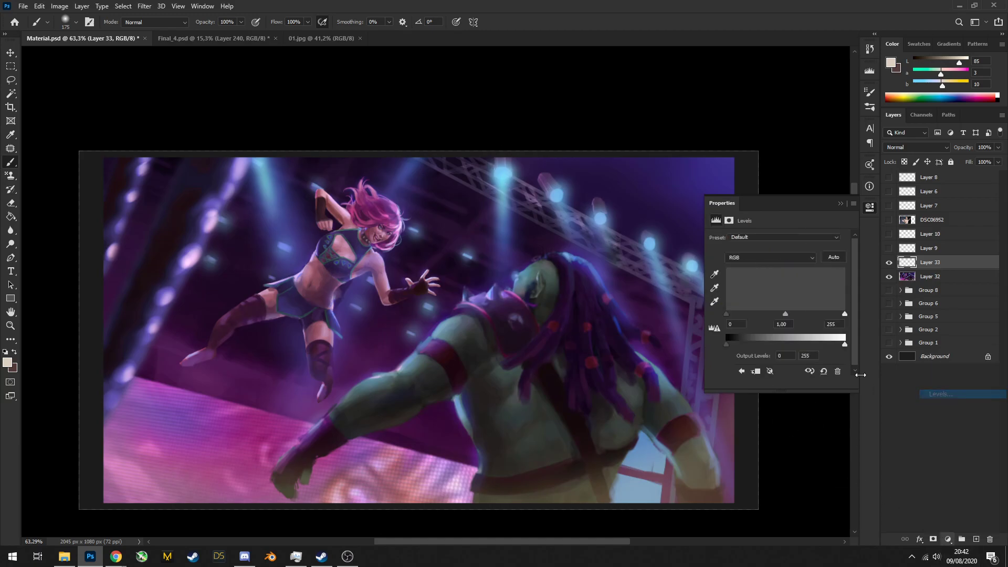
{"action": "left_click_drag", "start_coordinate": [845, 313], "coordinate": [824, 313]}
{"action": "left_click_drag", "start_coordinate": [726, 313], "coordinate": [730, 316]}
{"action": "scroll", "coordinate": [530, 351], "scroll_direction": "down", "scroll_amount": 5}
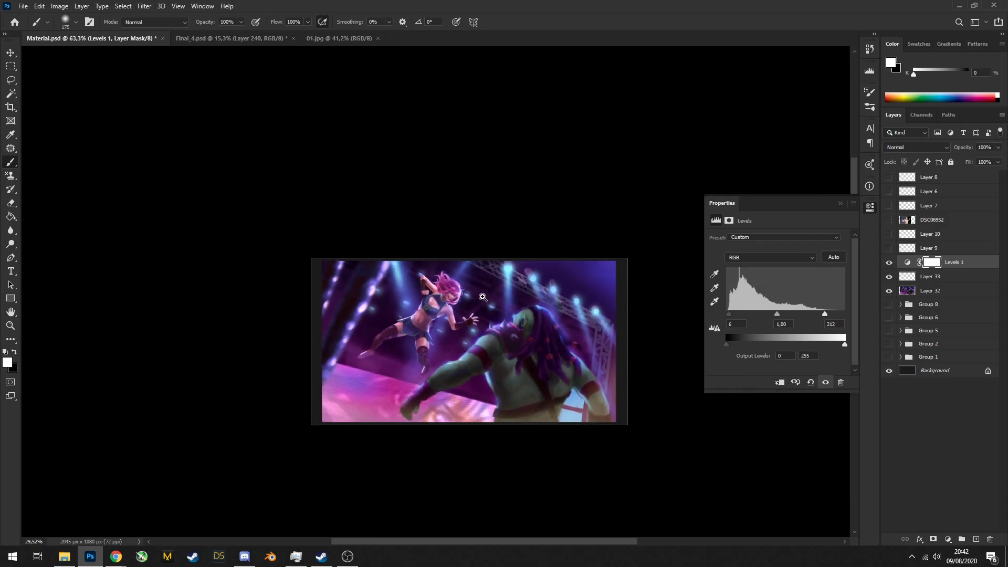
{"action": "scroll", "coordinate": [522, 352], "scroll_direction": "up", "scroll_amount": 4}
{"action": "left_click_drag", "start_coordinate": [729, 317], "coordinate": [829, 313]}
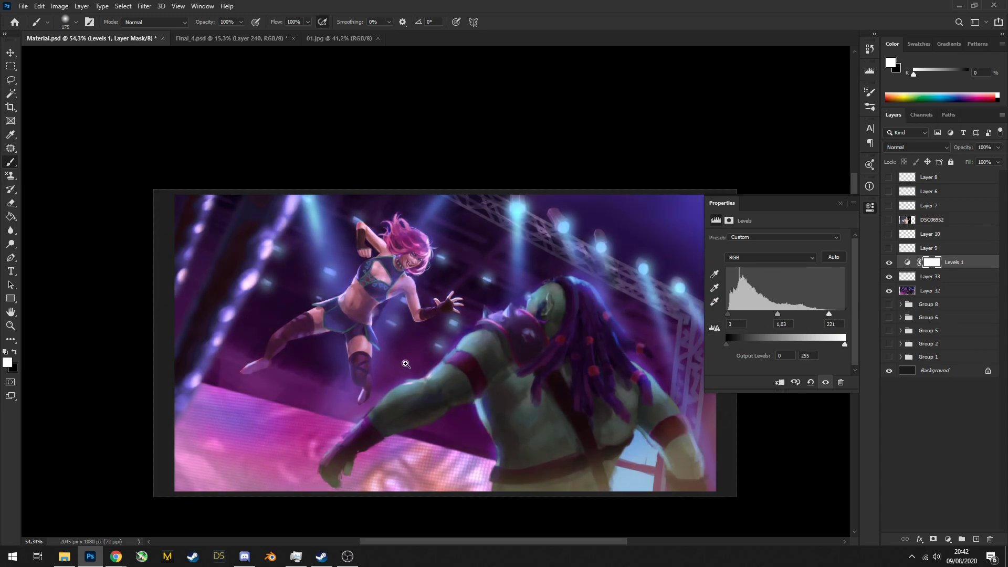
Add a new layer above the Levels adjustment for work on the female wrestler, and reduce the soft brush to 125 px
{"action": "left_click_drag", "start_coordinate": [406, 364], "coordinate": [918, 483]}
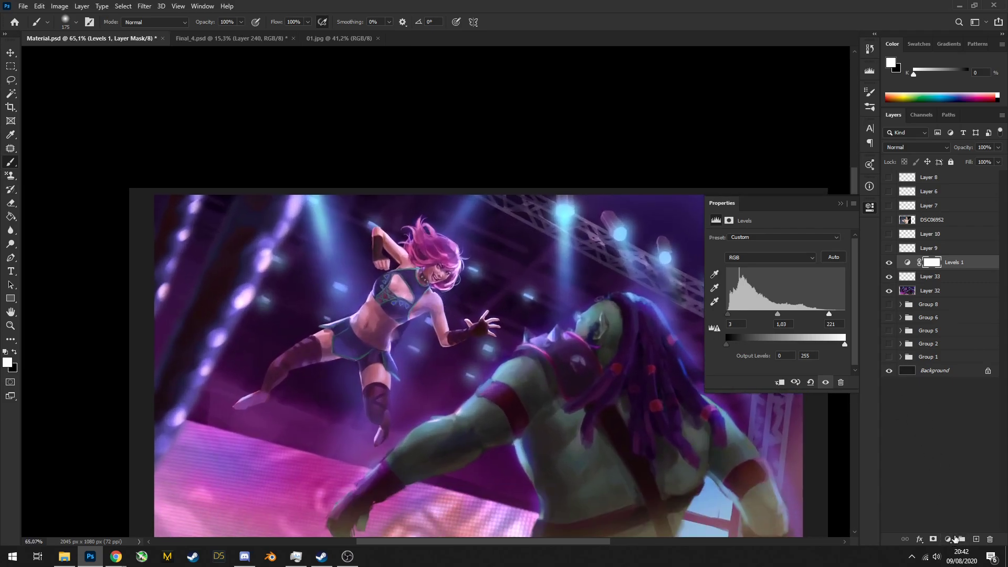
{"action": "left_click", "coordinate": [953, 540]}
{"action": "left_click", "coordinate": [410, 323]}
{"action": "left_click_drag", "start_coordinate": [360, 326], "coordinate": [415, 353]}
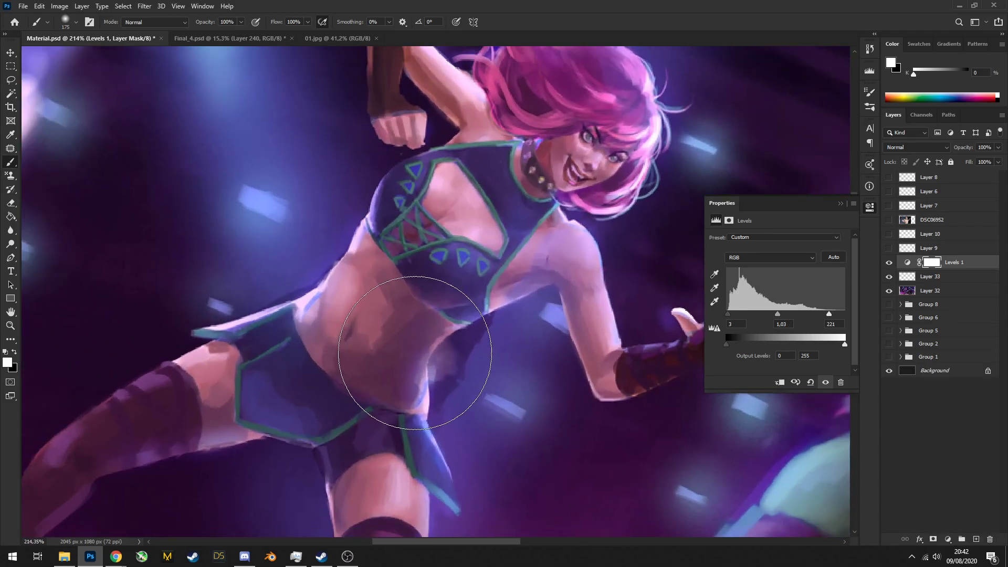
{"action": "key", "text": "bracketleft"}
{"action": "key", "text": "bracketleft"}
{"action": "left_click", "coordinate": [975, 540]}
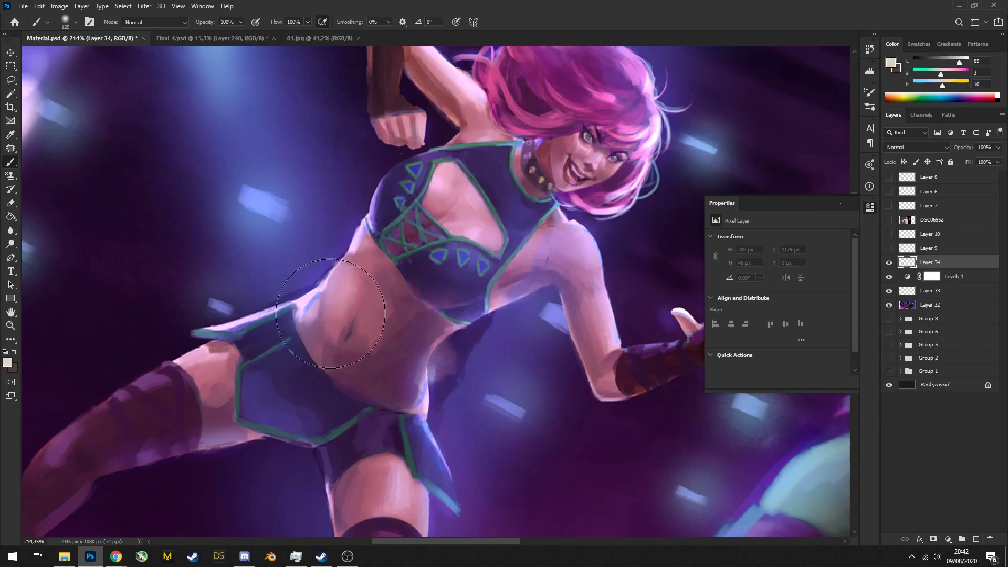
Brush a reddish skin tone sampled from the female wrestler's belly over her midriff and upper arm at 60 px
{"action": "left_click", "coordinate": [349, 365], "text": "alt"}
{"action": "key", "text": "bracketleft"}
{"action": "key", "text": "bracketleft"}
{"action": "key", "text": "bracketleft"}
{"action": "key", "text": "bracketleft"}
{"action": "key", "text": "bracketleft"}
{"action": "key", "text": "bracketleft"}
{"action": "key", "text": "bracketleft"}
{"action": "mouse_move", "coordinate": [362, 371]}
{"action": "left_mouse_down"}
{"action": "mouse_move", "coordinate": [397, 371]}
{"action": "mouse_move", "coordinate": [397, 315]}
{"action": "mouse_move", "coordinate": [385, 303]}
{"action": "mouse_move", "coordinate": [397, 363]}
{"action": "left_mouse_up"}
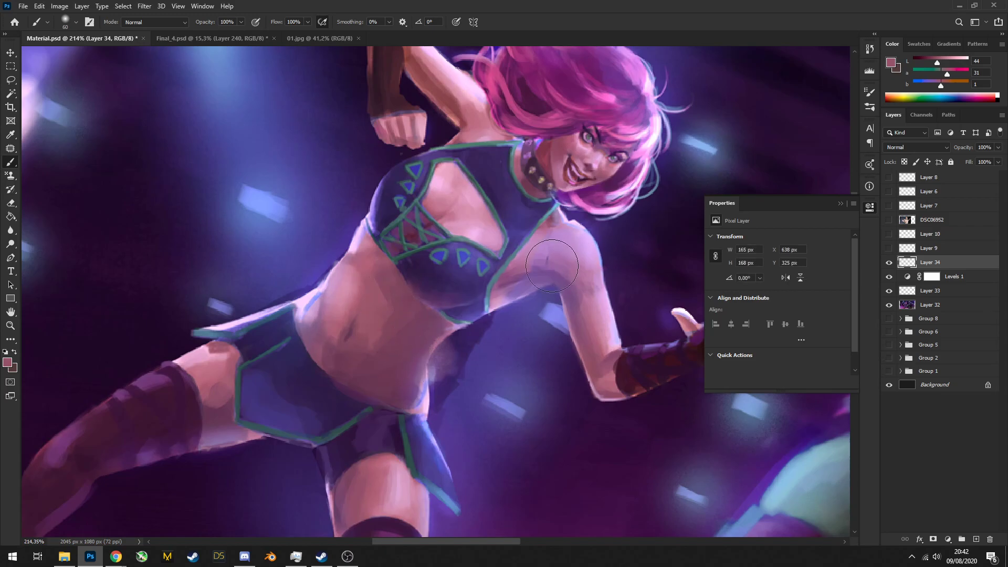
{"action": "mouse_move", "coordinate": [588, 286]}
{"action": "left_mouse_down"}
{"action": "mouse_move", "coordinate": [517, 292]}
{"action": "mouse_move", "coordinate": [538, 292]}
{"action": "mouse_move", "coordinate": [520, 294]}
{"action": "mouse_move", "coordinate": [533, 317]}
{"action": "mouse_move", "coordinate": [523, 315]}
{"action": "mouse_move", "coordinate": [547, 307]}
{"action": "mouse_move", "coordinate": [446, 296]}
{"action": "mouse_move", "coordinate": [495, 310]}
{"action": "left_mouse_up"}
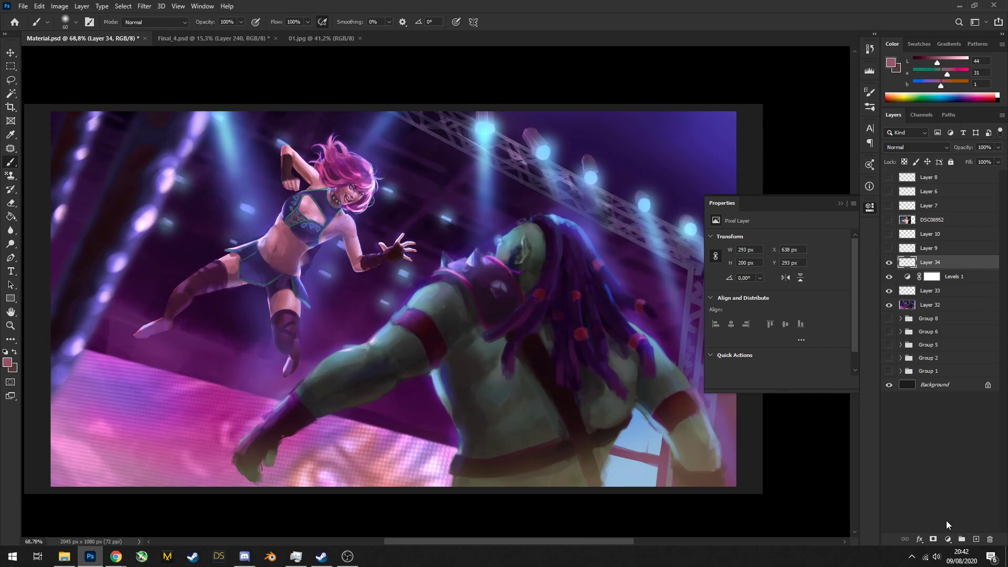
Add another layer and paint sampled dark grey tones over the orc's rear upper arm beneath the dreadlocks, at about 30 px
{"action": "left_click", "coordinate": [976, 539]}
{"action": "mouse_move", "coordinate": [550, 330]}
{"action": "left_mouse_down"}
{"action": "mouse_move", "coordinate": [595, 368]}
{"action": "mouse_move", "coordinate": [585, 362]}
{"action": "left_mouse_up"}
{"action": "left_click", "coordinate": [595, 368], "text": "alt"}
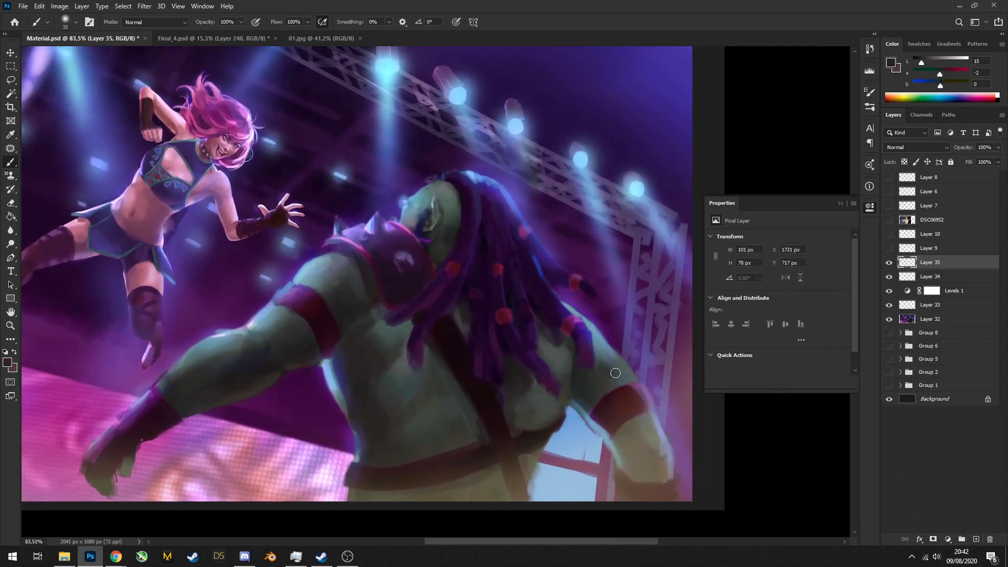
{"action": "key", "text": "bracketleft"}
{"action": "key", "text": "bracketleft"}
{"action": "key", "text": "bracketleft"}
{"action": "key", "text": "bracketleft"}
{"action": "left_click", "coordinate": [620, 371], "text": "alt"}
{"action": "left_click", "coordinate": [598, 379], "text": "alt"}
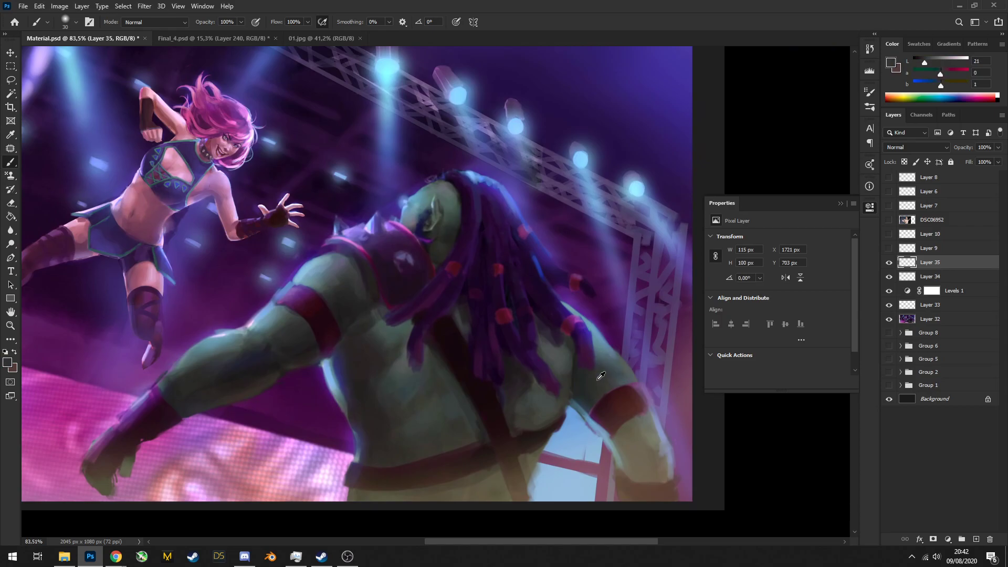
{"action": "left_click", "coordinate": [601, 355], "text": "alt"}
Brush sampled olive-brown tones across the orc's waist and lower body along the bottom of the painting
{"action": "mouse_move", "coordinate": [618, 373]}
{"action": "left_mouse_down"}
{"action": "mouse_move", "coordinate": [605, 387]}
{"action": "mouse_move", "coordinate": [552, 374]}
{"action": "mouse_move", "coordinate": [565, 395]}
{"action": "mouse_move", "coordinate": [480, 426]}
{"action": "mouse_move", "coordinate": [506, 431]}
{"action": "left_mouse_up"}
{"action": "left_click", "coordinate": [615, 379], "text": "alt"}
{"action": "left_click", "coordinate": [477, 428], "text": "alt"}
{"action": "left_click", "coordinate": [509, 434], "text": "alt"}
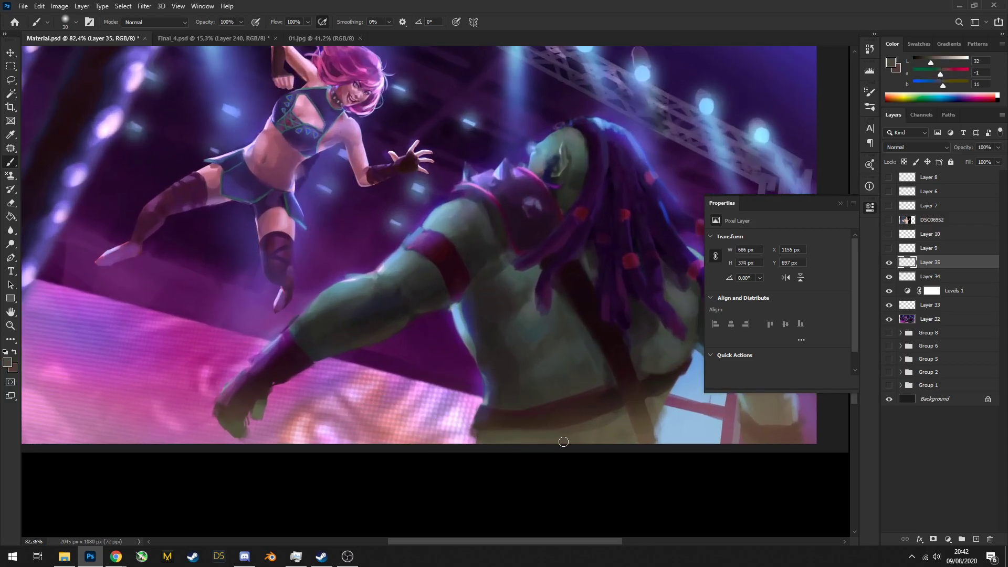
{"action": "left_click", "coordinate": [479, 437], "text": "alt"}
{"action": "mouse_move", "coordinate": [500, 449]}
{"action": "left_mouse_down"}
{"action": "mouse_move", "coordinate": [518, 464]}
{"action": "mouse_move", "coordinate": [587, 439]}
{"action": "mouse_move", "coordinate": [598, 450]}
{"action": "mouse_move", "coordinate": [633, 447]}
{"action": "mouse_move", "coordinate": [637, 467]}
{"action": "mouse_move", "coordinate": [641, 441]}
{"action": "left_mouse_up"}
{"action": "left_click", "coordinate": [647, 433], "text": "alt"}
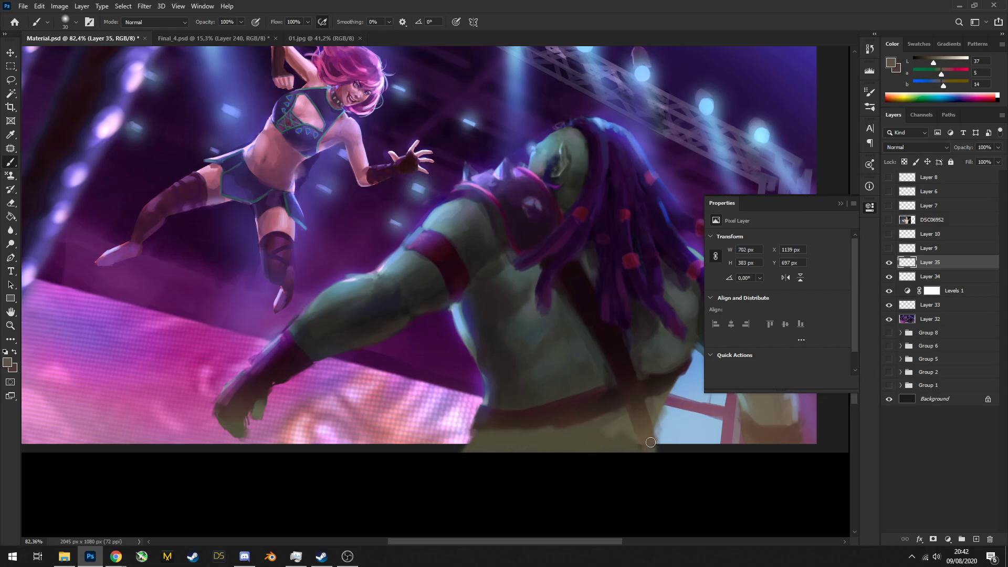
Sample the dark tone of the orc's belt and enlarge the soft brush to 70 px
{"action": "scroll", "coordinate": [630, 438], "scroll_direction": "down", "scroll_amount": 5}
{"action": "scroll", "coordinate": [597, 442], "scroll_direction": "up", "scroll_amount": 1}
{"action": "scroll", "coordinate": [566, 425], "scroll_direction": "up", "scroll_amount": 4}
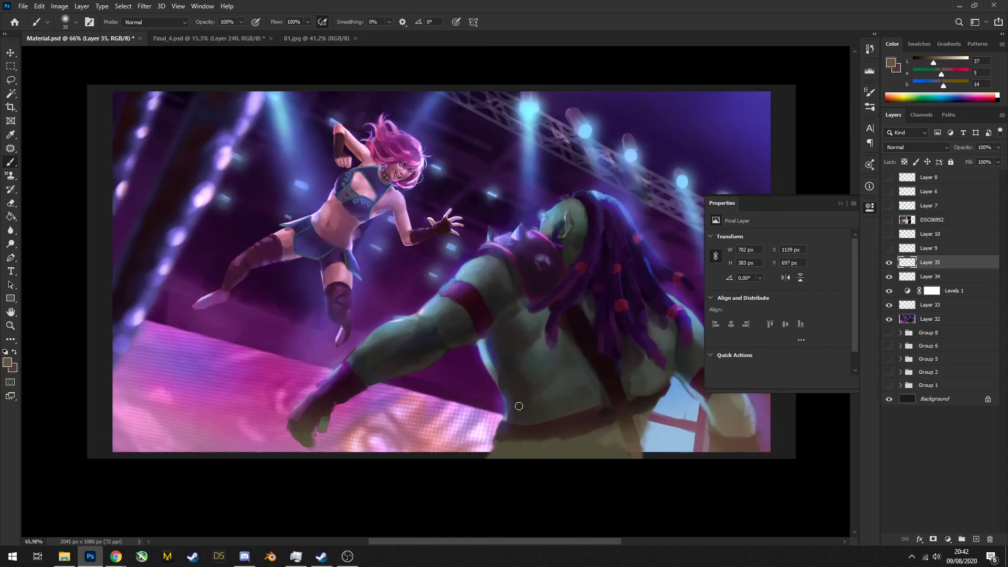
{"action": "left_click", "coordinate": [508, 429], "text": "alt"}
{"action": "key", "text": "bracketright"}
{"action": "key", "text": "bracketright"}
{"action": "key", "text": "bracketright"}
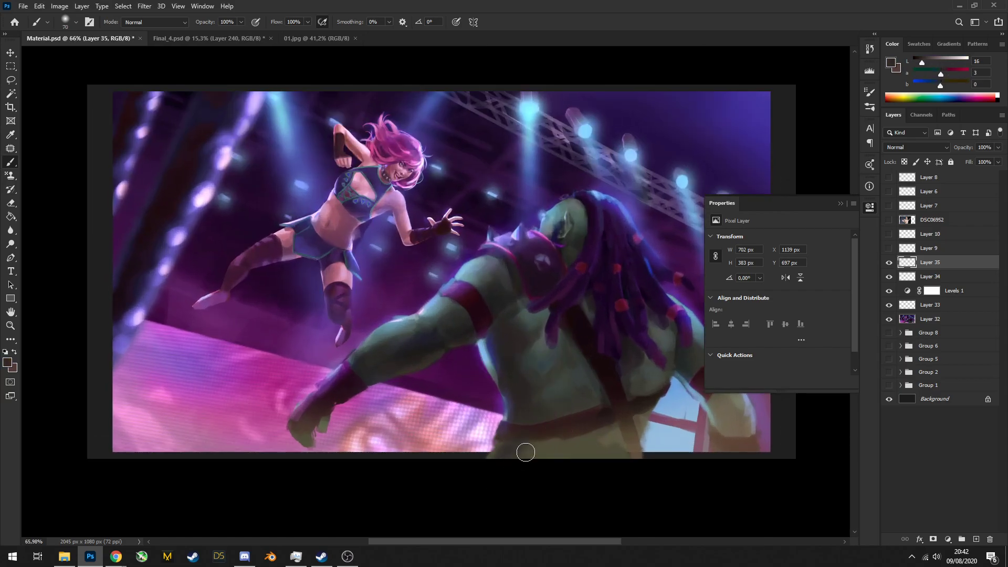
Switch to the flat, hard-edged brush preset at 77 px
{"action": "scroll", "coordinate": [503, 423], "scroll_direction": "down", "scroll_amount": 2}
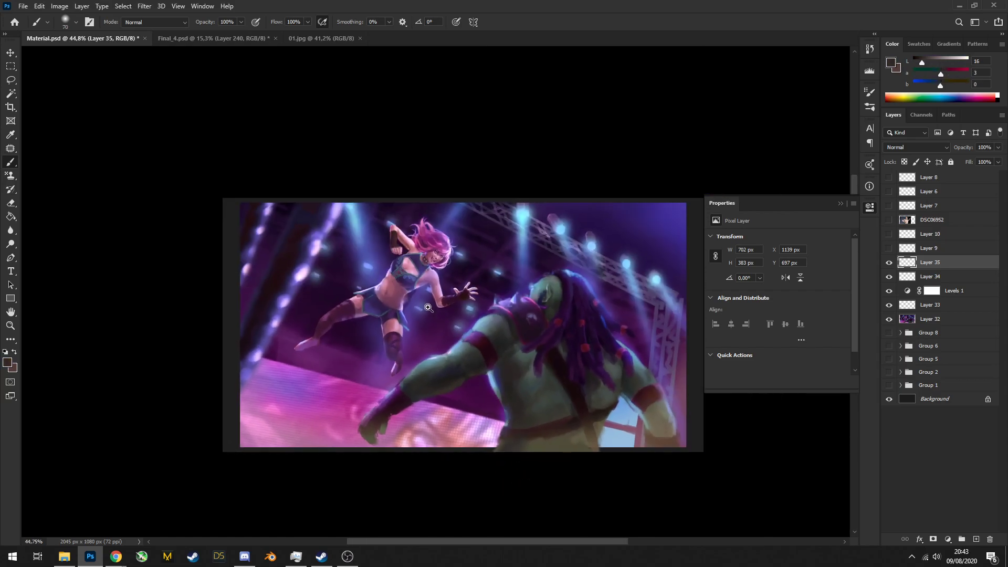
{"action": "scroll", "coordinate": [428, 307], "scroll_direction": "up", "scroll_amount": 3}
{"action": "scroll", "coordinate": [286, 295], "scroll_direction": "down", "scroll_amount": 4}
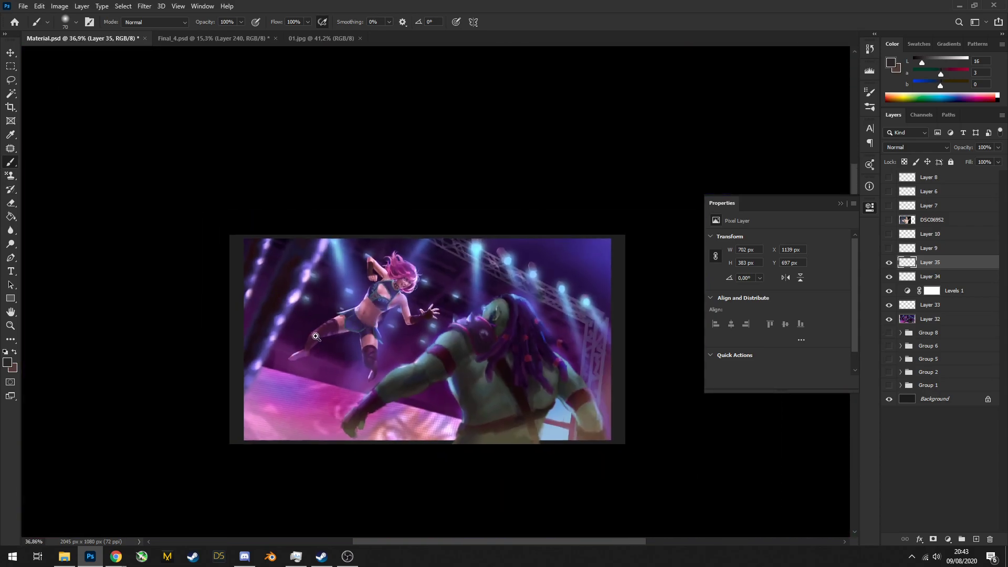
{"action": "scroll", "coordinate": [315, 335], "scroll_direction": "up", "scroll_amount": 3}
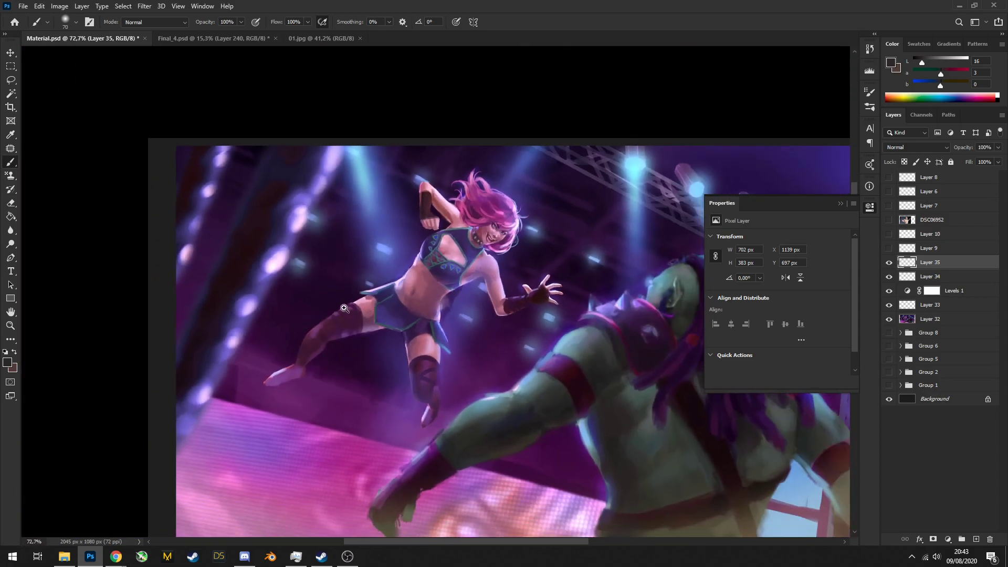
{"action": "scroll", "coordinate": [341, 307], "scroll_direction": "up", "scroll_amount": 1}
{"action": "right_click", "coordinate": [328, 237]}
{"action": "left_click", "coordinate": [383, 347]}
{"action": "scroll", "coordinate": [267, 311], "scroll_direction": "down", "scroll_amount": 2}
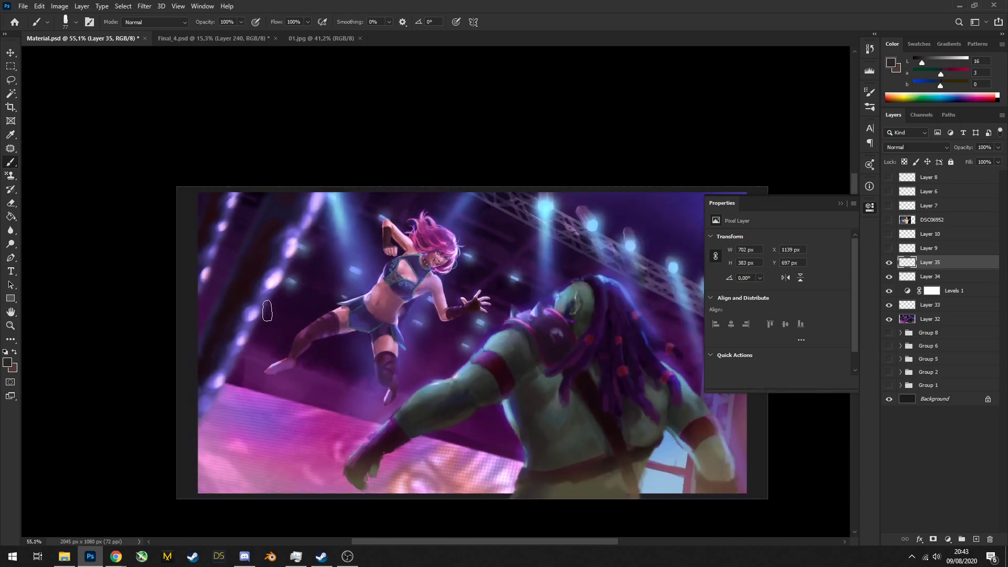
Paste the screenshot of the other wrestling painting version from the browser as a new layer and scale it to 140.30%
{"action": "left_click", "coordinate": [245, 556]}
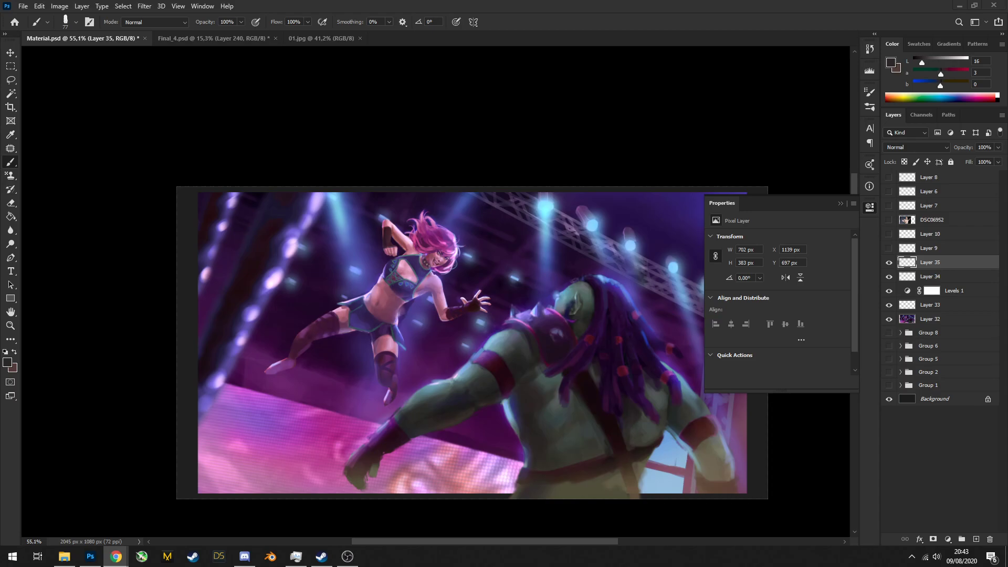
{"action": "key", "text": "ctrl+v"}
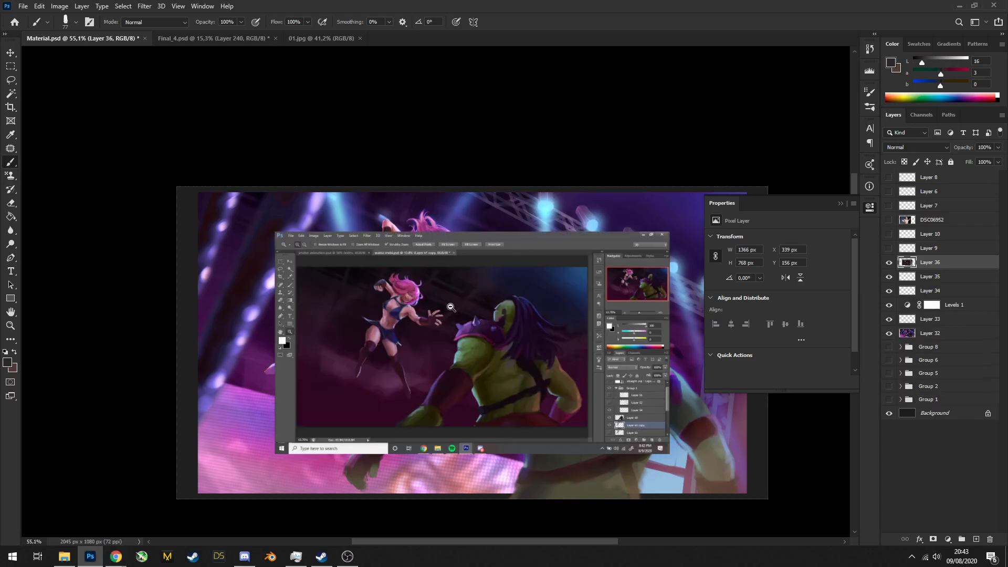
{"action": "left_click_drag", "start_coordinate": [451, 306], "coordinate": [476, 310]}
{"action": "key", "text": "ctrl+t"}
{"action": "left_click_drag", "start_coordinate": [255, 223], "coordinate": [164, 171]}
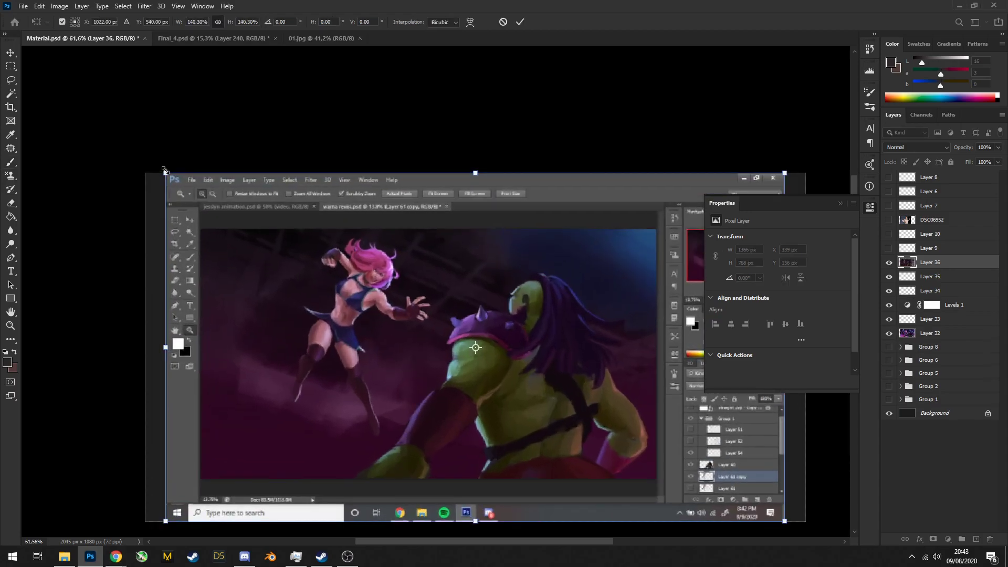
{"action": "key", "text": "Return"}
{"action": "key", "text": "b"}
Compare the pasted wrestling version with the illustration beneath by toggling Layer 36's visibility
{"action": "left_click", "coordinate": [889, 263]}
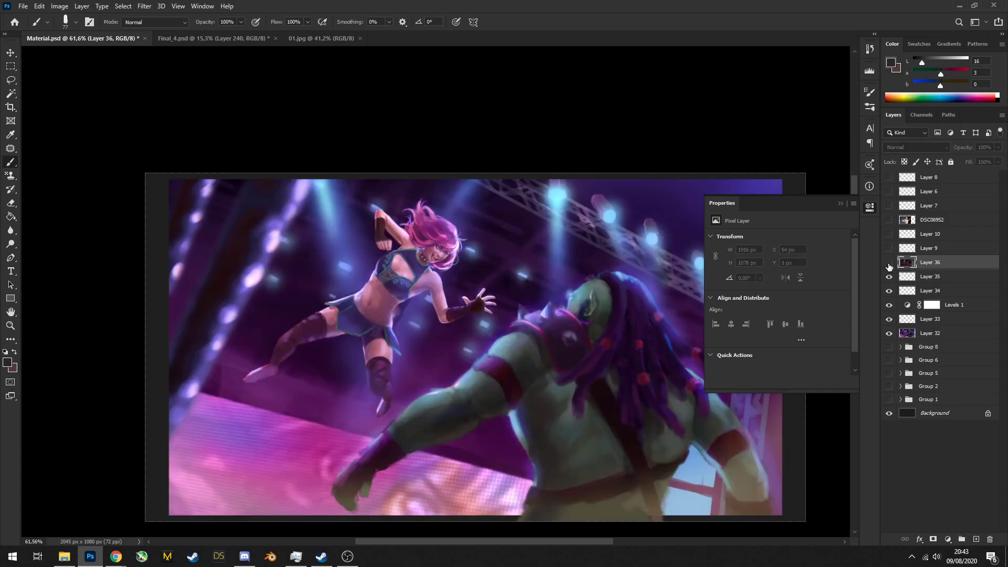
{"action": "left_click", "coordinate": [889, 263]}
{"action": "left_click_drag", "start_coordinate": [459, 316], "coordinate": [377, 279]}
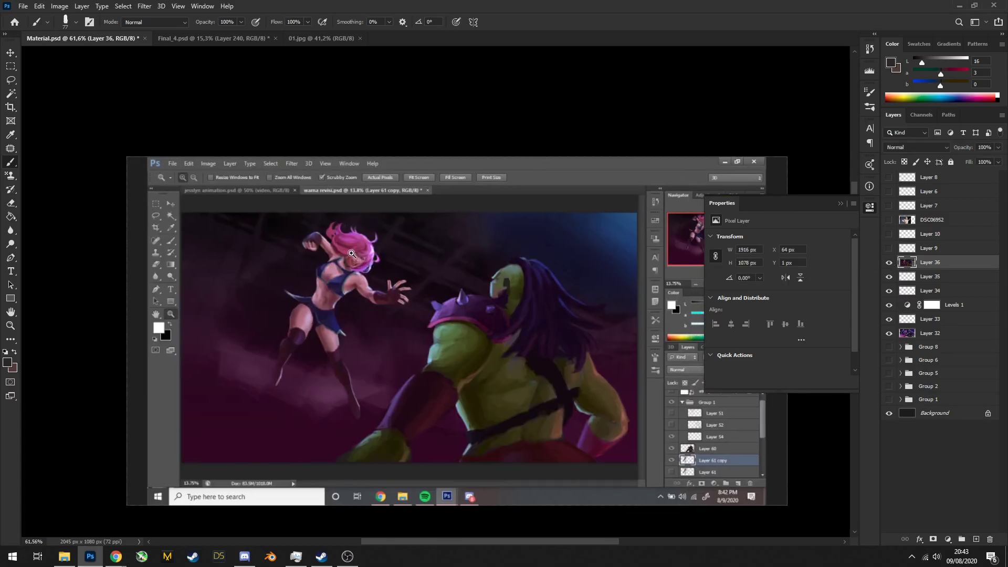
{"action": "scroll", "coordinate": [361, 259], "scroll_direction": "up", "scroll_amount": 1}
{"action": "left_click", "coordinate": [888, 263]}
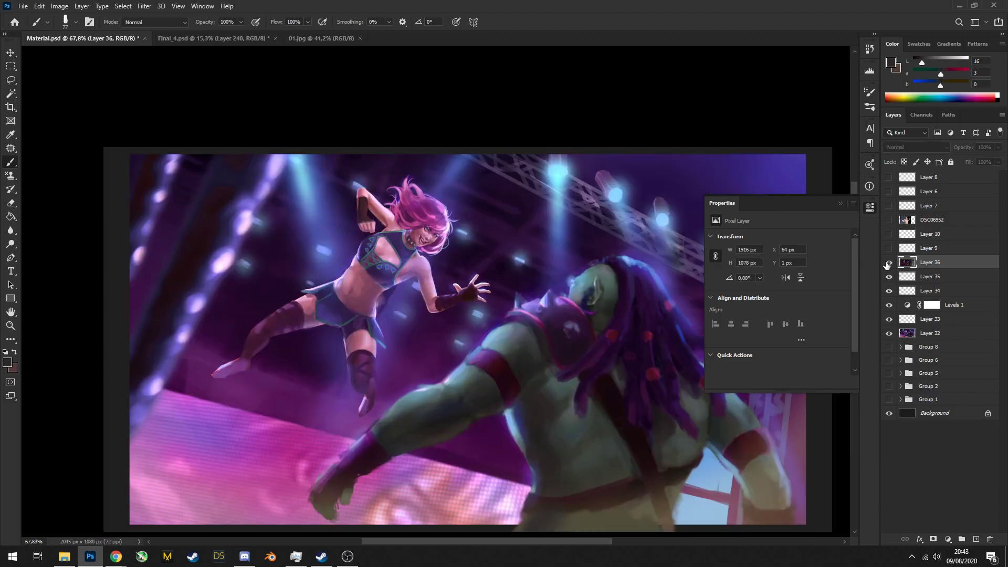
{"action": "left_click", "coordinate": [888, 263]}
{"action": "left_click_drag", "start_coordinate": [432, 304], "coordinate": [410, 297]}
{"action": "scroll", "coordinate": [344, 276], "scroll_direction": "up", "scroll_amount": 1}
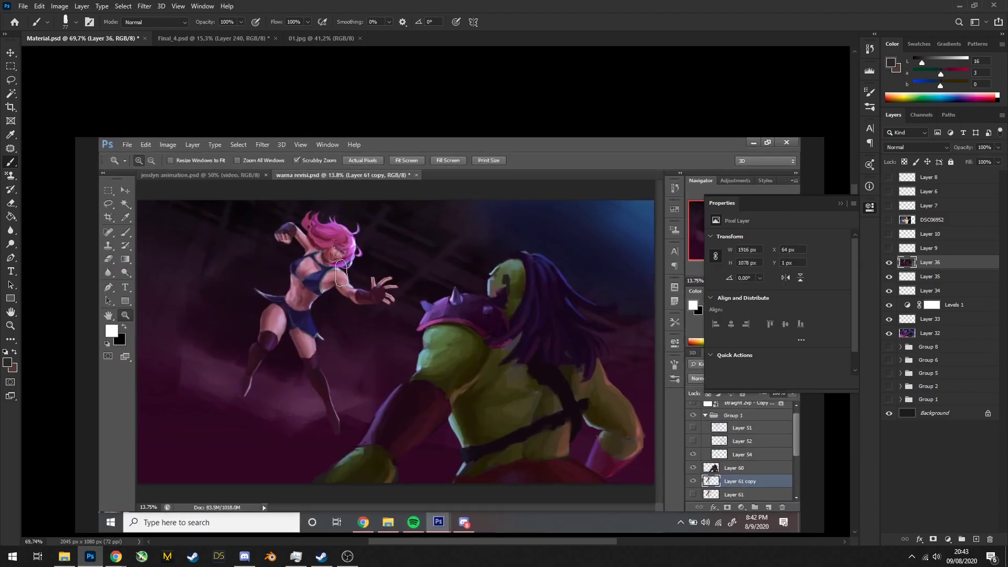
Try resizing and repositioning a lassoed copy of the female wrestler on its own layer, and delete the copy
{"action": "key", "text": "l"}
{"action": "mouse_move", "coordinate": [313, 303]}
{"action": "left_mouse_down"}
{"action": "mouse_move", "coordinate": [408, 262]}
{"action": "mouse_move", "coordinate": [332, 204]}
{"action": "mouse_move", "coordinate": [261, 230]}
{"action": "left_mouse_up"}
{"action": "key", "text": "ctrl+j"}
{"action": "key", "text": "ctrl+t"}
{"action": "left_click_drag", "start_coordinate": [339, 267], "coordinate": [307, 286]}
{"action": "left_click_drag", "start_coordinate": [419, 202], "coordinate": [393, 235]}
{"action": "key", "text": "Return"}
{"action": "key", "text": "l"}
{"action": "scroll", "coordinate": [412, 277], "scroll_direction": "down", "scroll_amount": 2}
{"action": "key", "text": "Delete"}
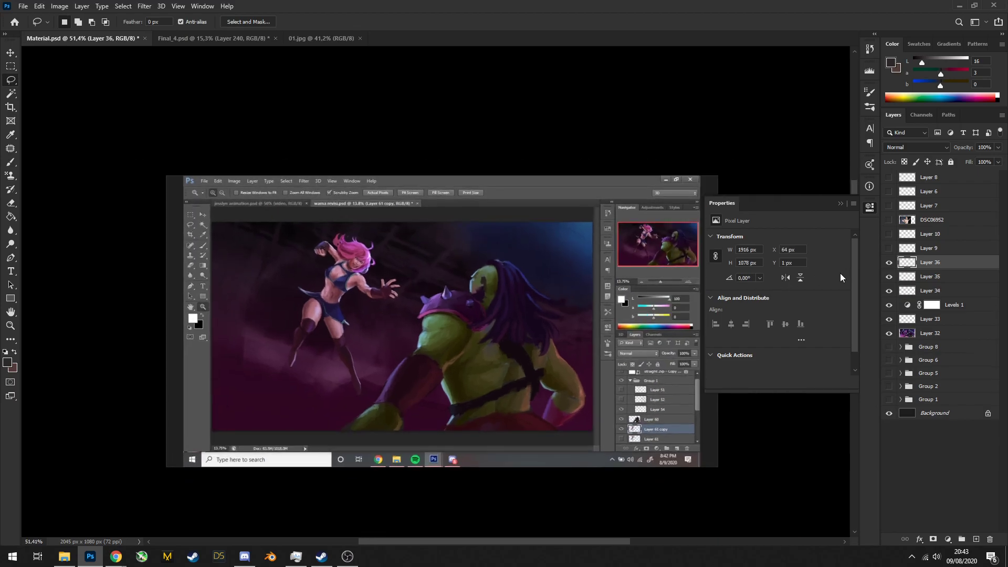
Outline the orc's upper arm in the pasted version with the Lasso, and clear the selection
{"action": "left_click", "coordinate": [888, 263]}
{"action": "left_click_drag", "start_coordinate": [460, 321], "coordinate": [462, 321]}
{"action": "scroll", "coordinate": [460, 322], "scroll_direction": "up", "scroll_amount": 5}
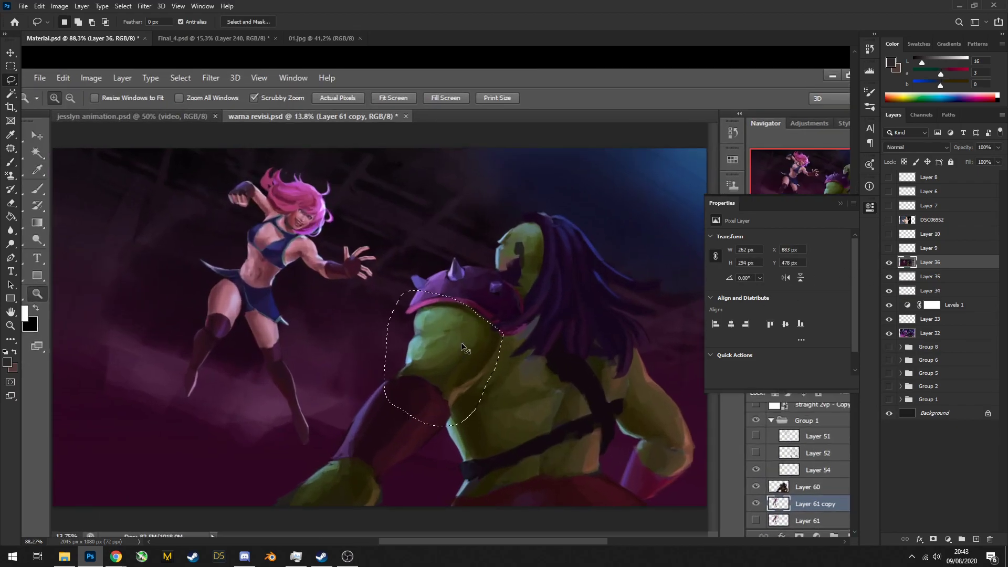
{"action": "key", "text": "ctrl+d"}
Brush sampled olive-green tones over the orc's shoulder in the pasted version at 30 px with the flat brush
{"action": "scroll", "coordinate": [459, 325], "scroll_direction": "up", "scroll_amount": 1}
{"action": "key", "text": "b"}
{"action": "left_click", "coordinate": [458, 324], "text": "alt"}
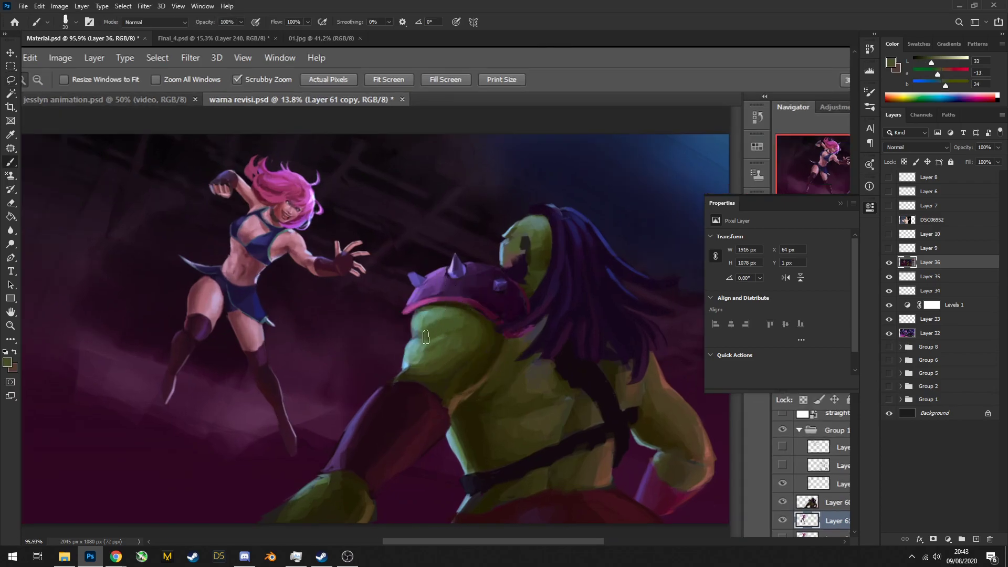
{"action": "left_click", "coordinate": [431, 340], "text": "alt"}
{"action": "left_click", "coordinate": [434, 344], "text": "alt"}
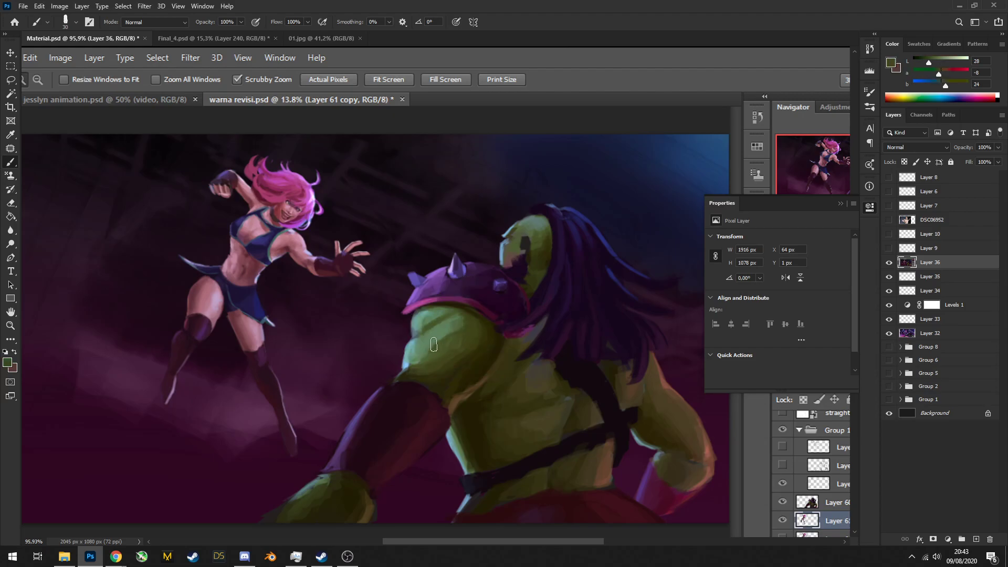
{"action": "left_click", "coordinate": [433, 346], "text": "alt"}
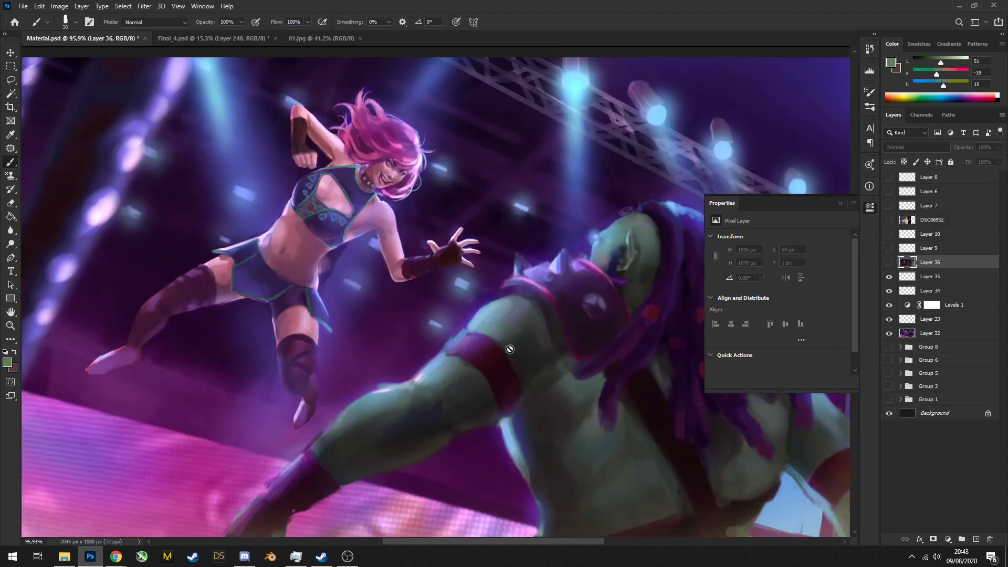
Repaint the orc's shoulder-armour edge in the pasted version with sampled olive and pink strokes, then cover the area beside the neck in dark olive
{"action": "scroll", "coordinate": [434, 334], "scroll_direction": "up", "scroll_amount": 1}
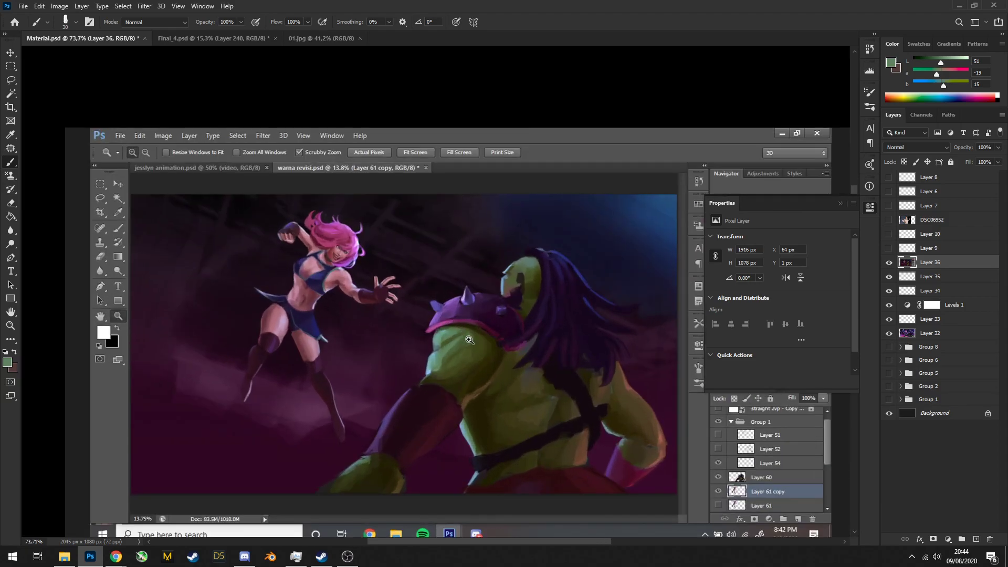
{"action": "scroll", "coordinate": [476, 339], "scroll_direction": "up", "scroll_amount": 2}
{"action": "left_click", "coordinate": [473, 338], "text": "alt"}
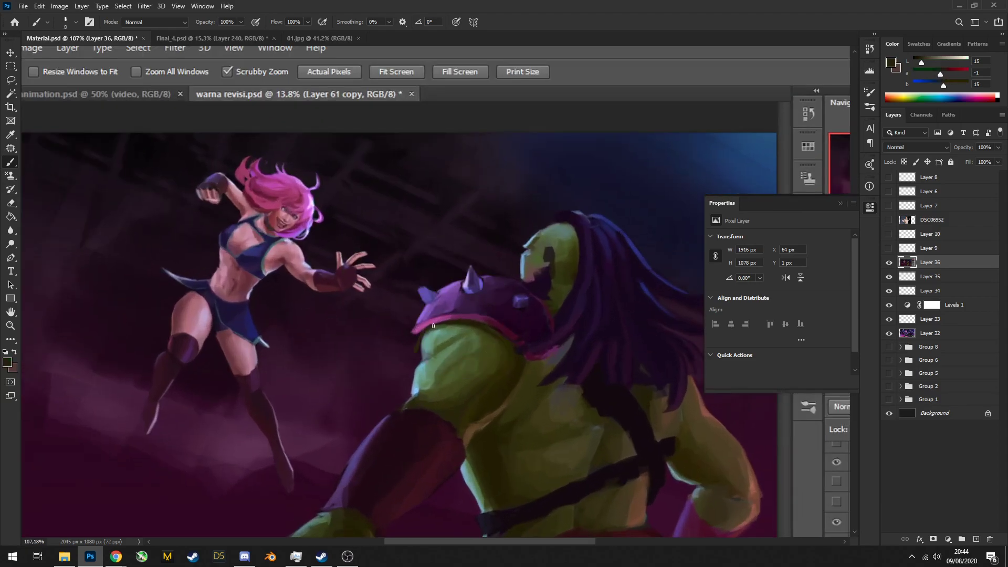
{"action": "left_click", "coordinate": [425, 328], "text": "alt"}
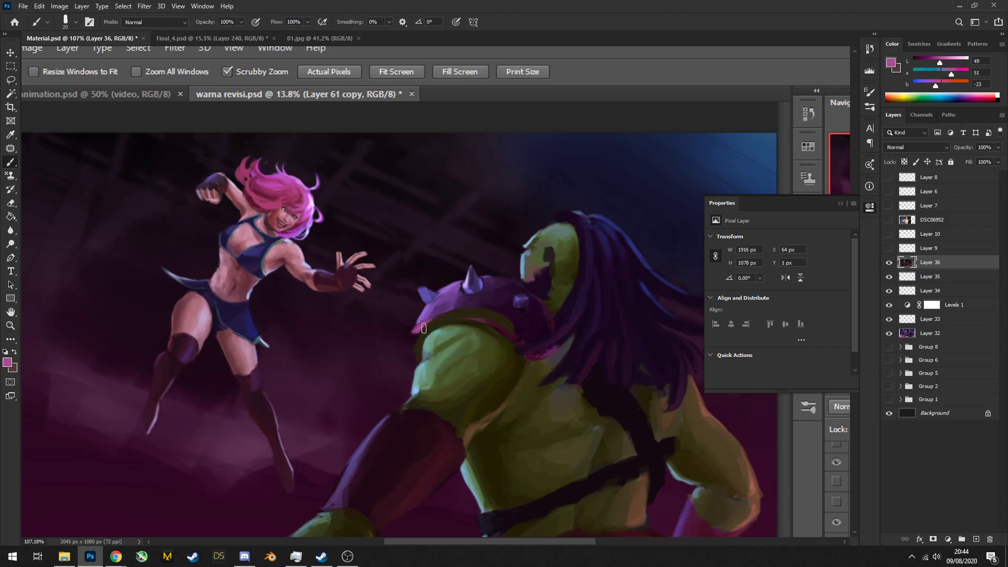
{"action": "mouse_move", "coordinate": [421, 327]}
{"action": "left_mouse_down"}
{"action": "mouse_move", "coordinate": [480, 313]}
{"action": "mouse_move", "coordinate": [522, 356]}
{"action": "left_mouse_up"}
{"action": "left_click", "coordinate": [541, 315], "text": "alt"}
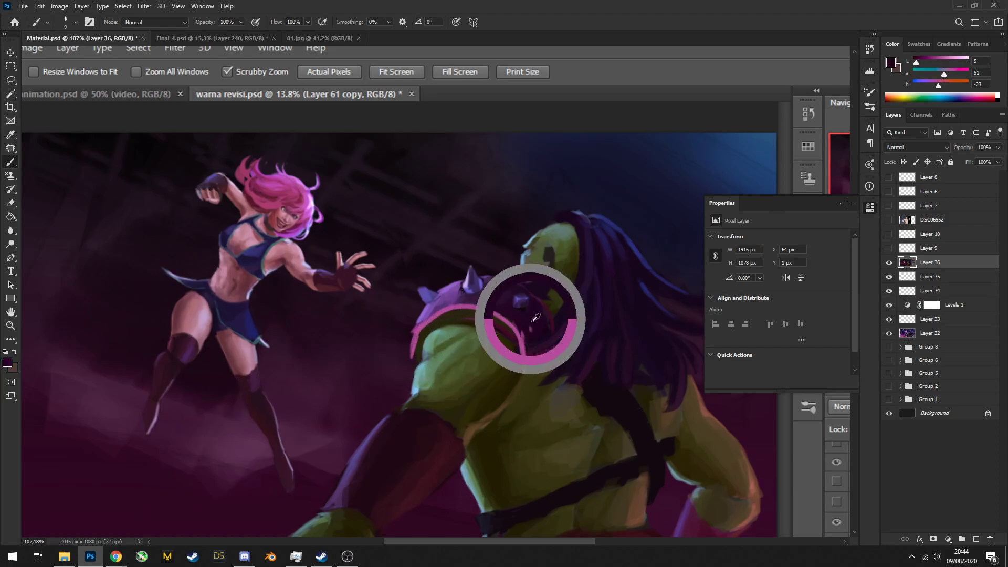
{"action": "key", "text": "bracketright"}
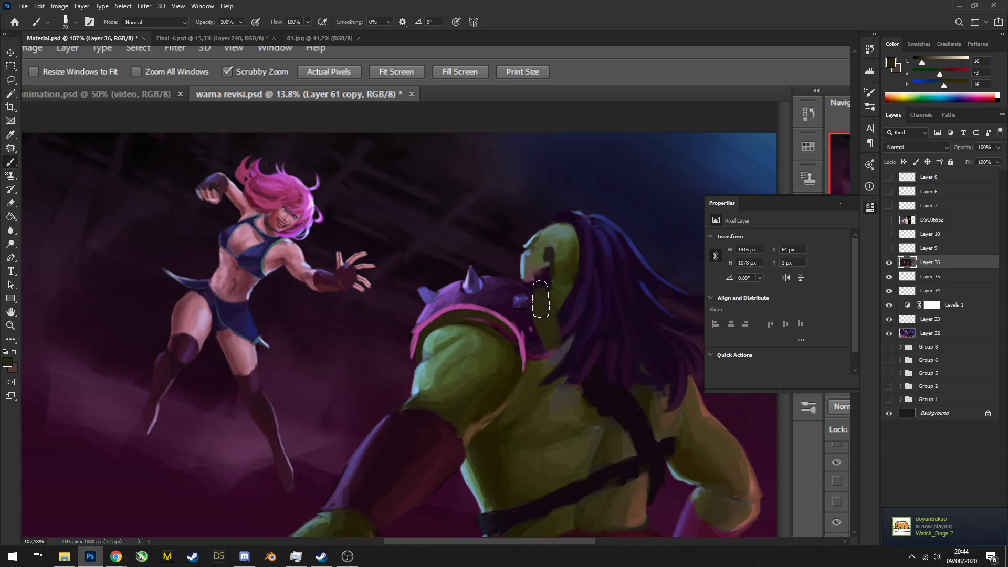
Compare the repainted pasted version with the illustration beneath by switching Layer 36's visibility off and on, leaving it hidden
{"action": "scroll", "coordinate": [545, 336], "scroll_direction": "down", "scroll_amount": 5}
{"action": "scroll", "coordinate": [545, 336], "scroll_direction": "up", "scroll_amount": 3}
{"action": "left_click", "coordinate": [888, 262]}
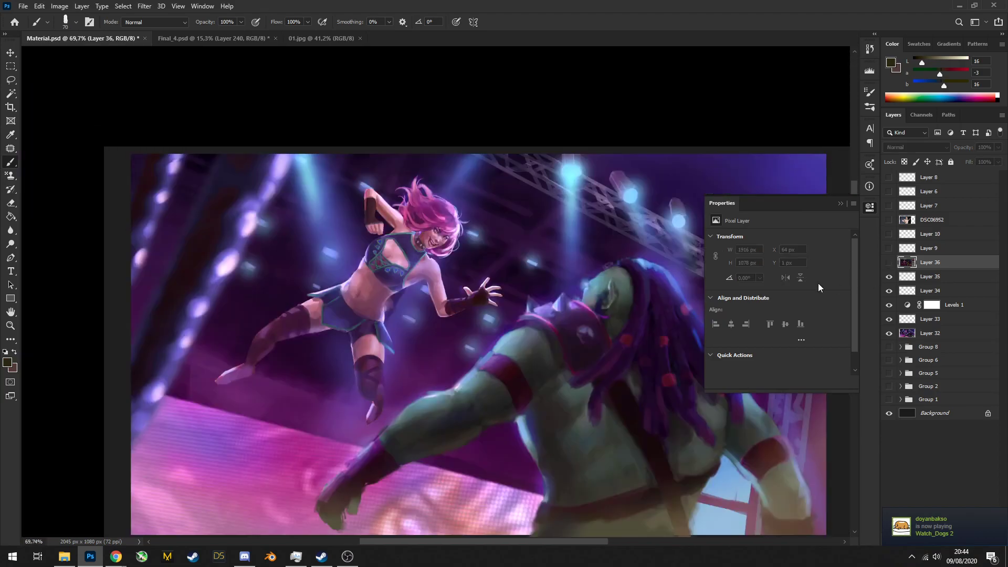
{"action": "scroll", "coordinate": [483, 269], "scroll_direction": "down", "scroll_amount": 3}
{"action": "scroll", "coordinate": [483, 270], "scroll_direction": "down", "scroll_amount": 3}
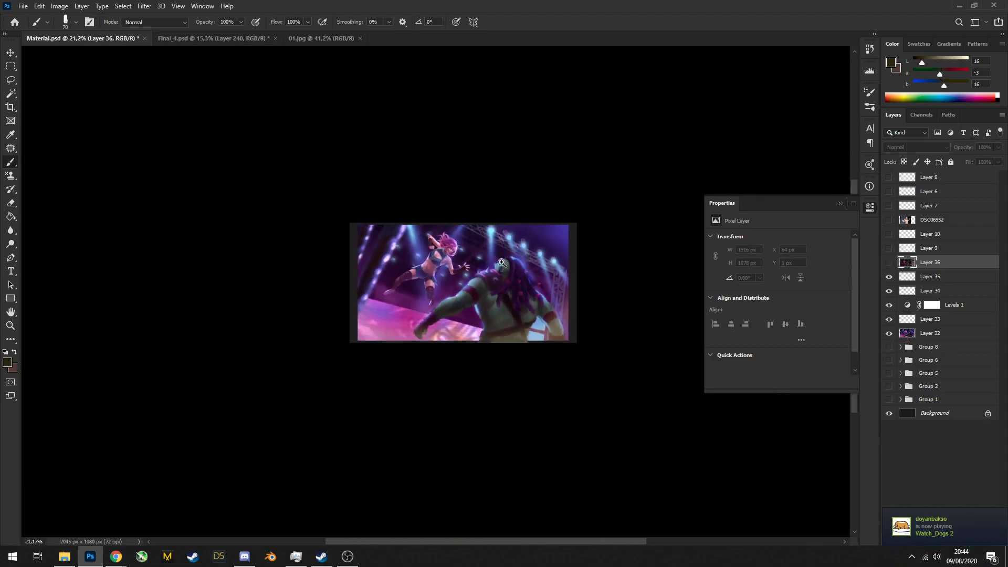
{"action": "scroll", "coordinate": [483, 269], "scroll_direction": "up", "scroll_amount": 3}
{"action": "left_click", "coordinate": [889, 262]}
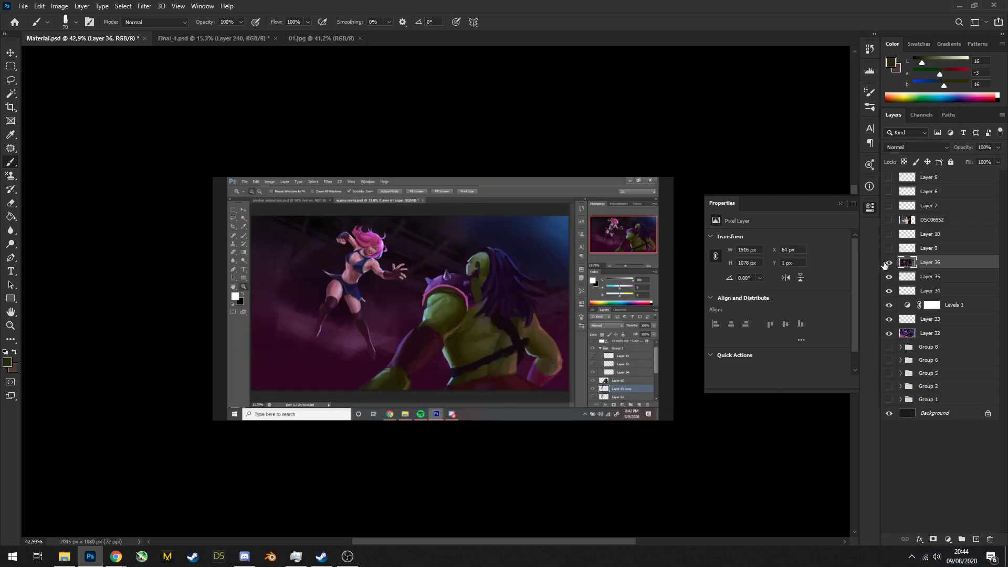
{"action": "left_click", "coordinate": [888, 262]}
{"action": "scroll", "coordinate": [493, 304], "scroll_direction": "down", "scroll_amount": 5}
{"action": "scroll", "coordinate": [483, 309], "scroll_direction": "up", "scroll_amount": 6}
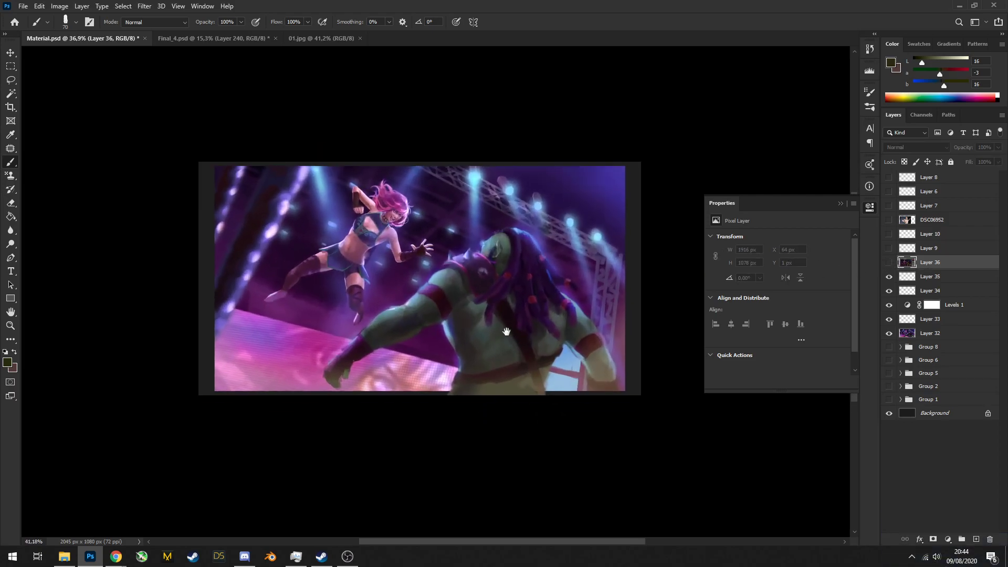
Examine the orc's arm and back against the magenta stage in the illustration, checking it once more against Layer 36
{"action": "left_click", "coordinate": [315, 356], "text": "alt"}
{"action": "left_click_drag", "start_coordinate": [315, 356], "coordinate": [303, 366]}
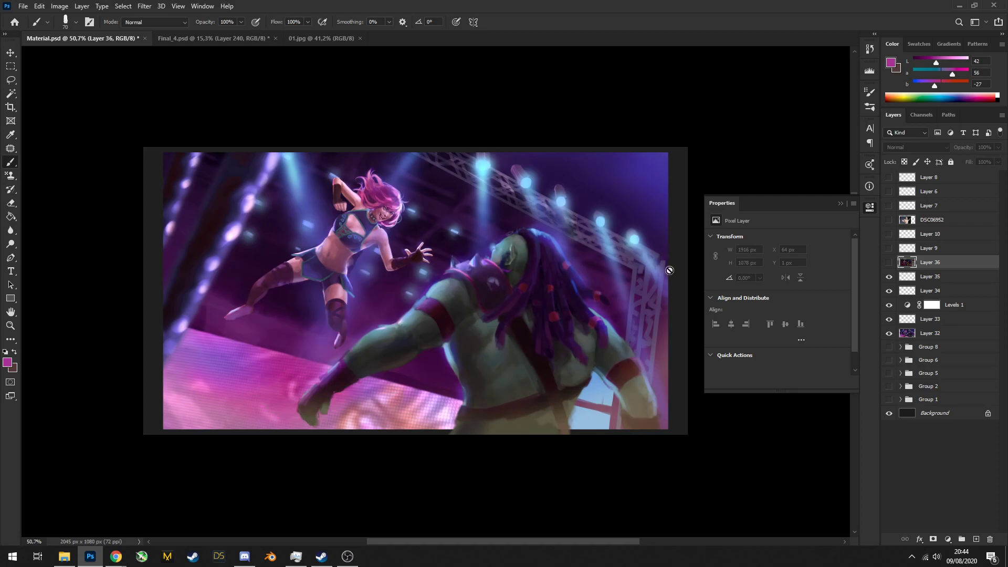
{"action": "left_click_drag", "start_coordinate": [391, 308], "coordinate": [415, 321]}
{"action": "left_click_drag", "start_coordinate": [495, 354], "coordinate": [418, 360]}
{"action": "mouse_move", "coordinate": [441, 343]}
{"action": "left_mouse_down"}
{"action": "mouse_move", "coordinate": [498, 325]}
{"action": "mouse_move", "coordinate": [516, 349]}
{"action": "mouse_move", "coordinate": [504, 336]}
{"action": "mouse_move", "coordinate": [488, 341]}
{"action": "mouse_move", "coordinate": [683, 366]}
{"action": "left_mouse_up"}
{"action": "left_click", "coordinate": [889, 262]}
{"action": "left_click", "coordinate": [888, 262]}
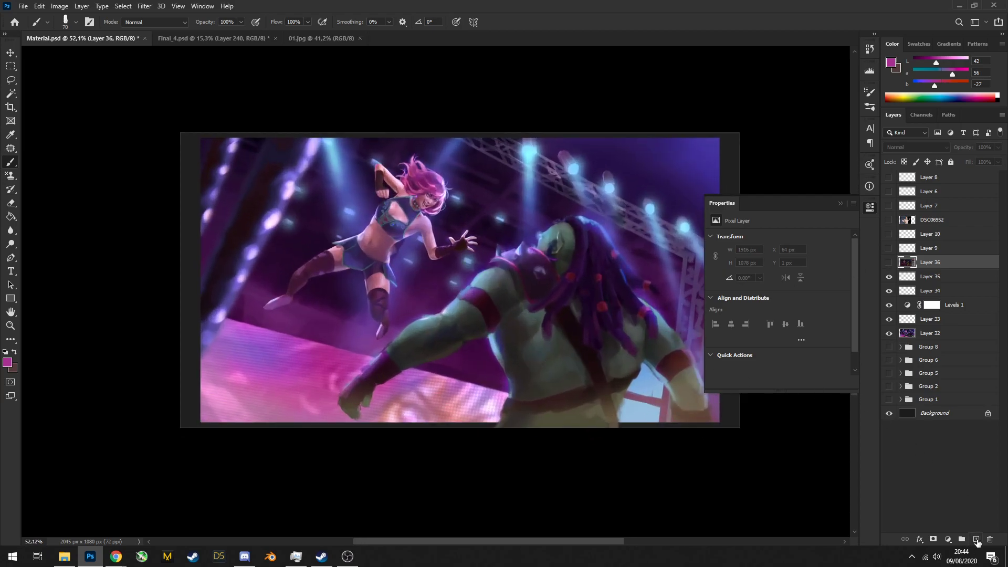
Add a new layer above Layer 36 and prepare a 20 px brush in near-white with Lab values 100, -10 and 5
{"action": "left_click", "coordinate": [977, 540]}
{"action": "left_click_drag", "start_coordinate": [540, 376], "coordinate": [564, 348]}
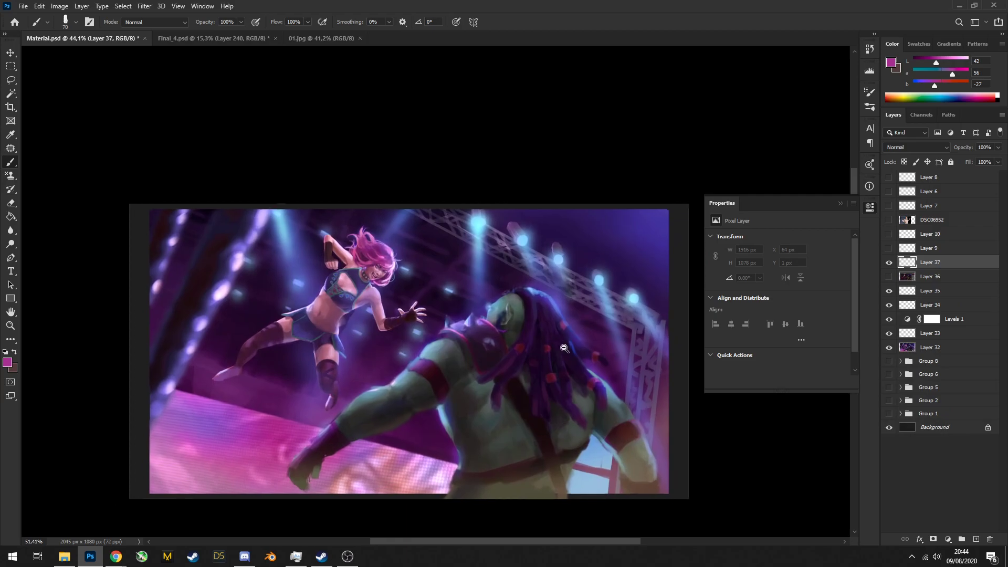
{"action": "left_click_drag", "start_coordinate": [521, 235], "coordinate": [637, 236]}
{"action": "left_click", "coordinate": [444, 213], "text": "alt"}
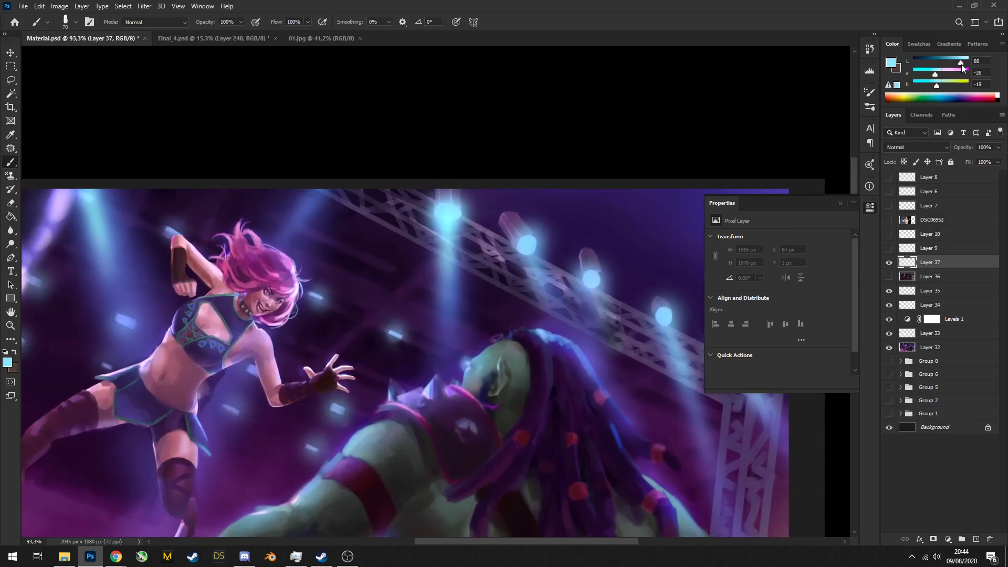
{"action": "left_click_drag", "start_coordinate": [935, 74], "coordinate": [967, 65]}
{"action": "left_click", "coordinate": [940, 86]}
{"action": "key", "text": "bracketleft"}
{"action": "key", "text": "bracketleft"}
{"action": "key", "text": "bracketleft"}
{"action": "key", "text": "bracketleft"}
{"action": "key", "text": "bracketleft"}
Try a near-white stroke over the large truss spotlight above the orc, and undo it
{"action": "left_click_drag", "start_coordinate": [444, 213], "coordinate": [449, 212]}
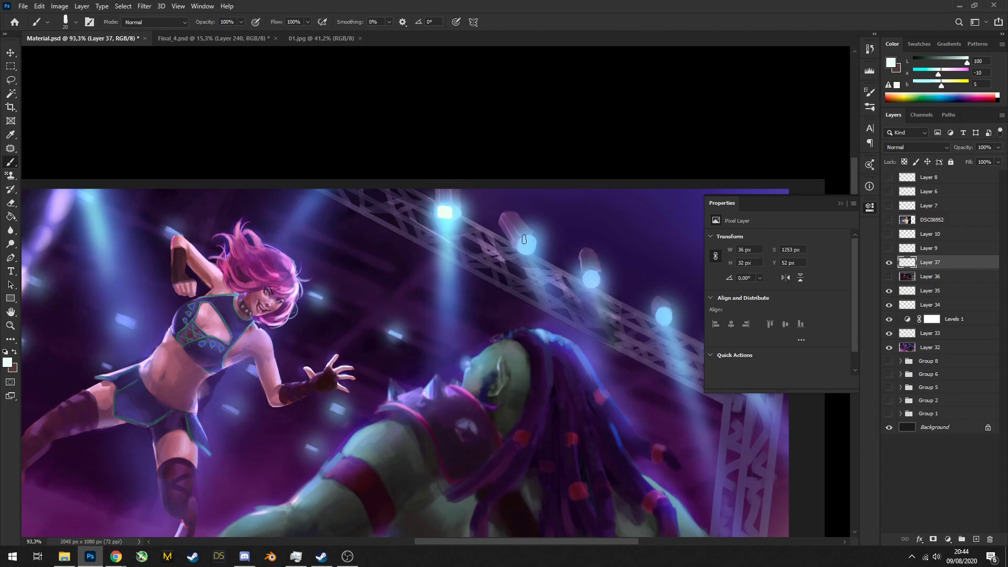
{"action": "key", "text": "ctrl+z"}
{"action": "key", "text": "ctrl+z"}
Paint near-white cores over the truss spotlights on Layer 37, using Lab values 100, -8 and 5 for the first
{"action": "left_click", "coordinate": [444, 203], "text": "alt"}
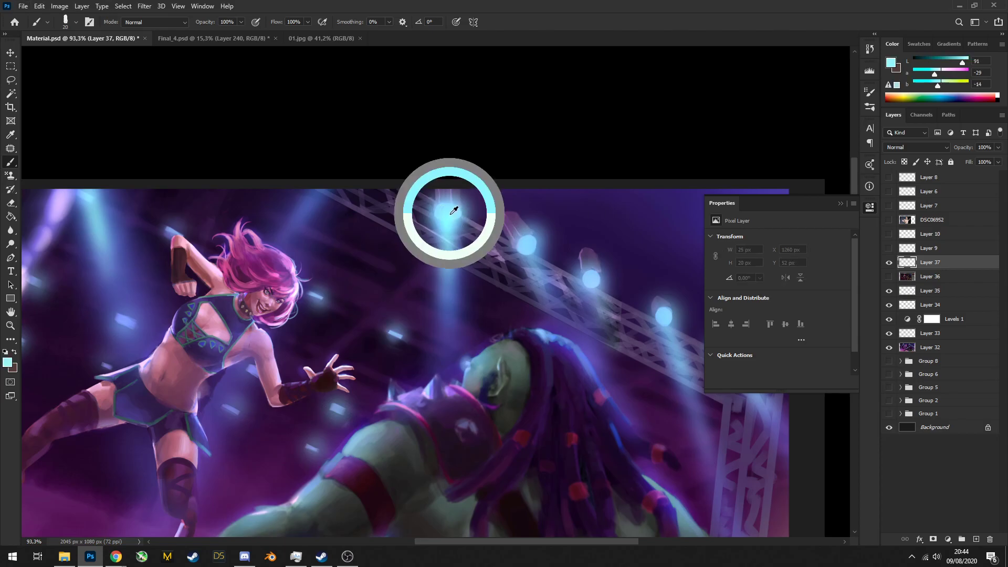
{"action": "left_click_drag", "start_coordinate": [956, 68], "coordinate": [939, 76]}
{"action": "left_click", "coordinate": [446, 212]}
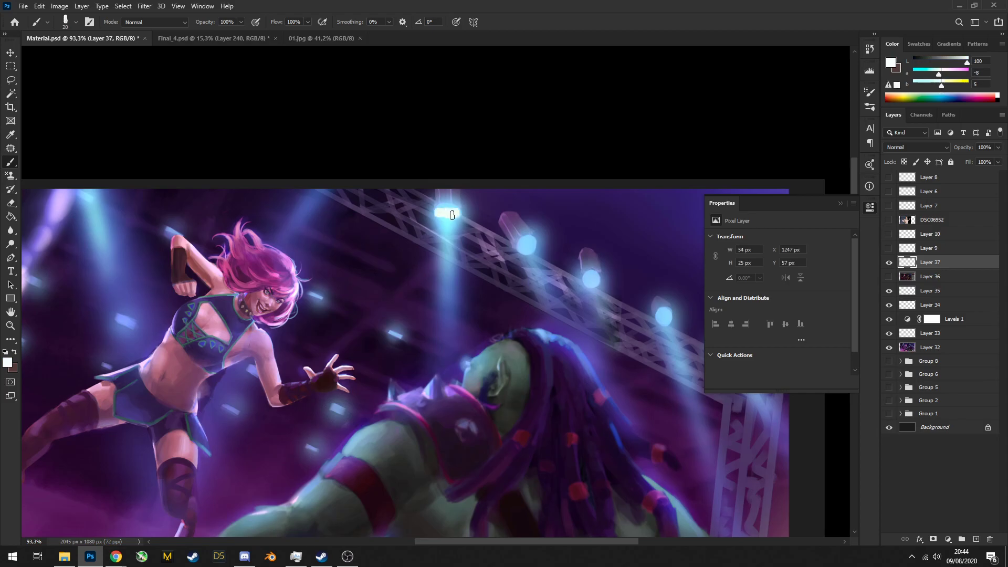
{"action": "left_click", "coordinate": [450, 213]}
{"action": "left_click", "coordinate": [446, 212], "text": "alt"}
{"action": "scroll", "coordinate": [657, 313], "scroll_direction": "down", "scroll_amount": 5}
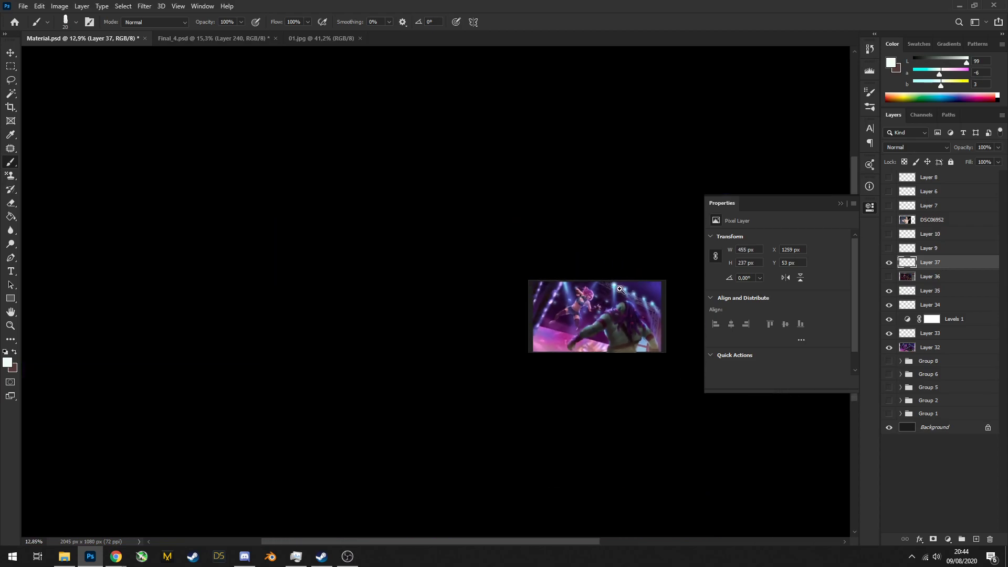
Dab near-white highlights on the slanted string of lights and the small lamps behind the female wrestler
{"action": "scroll", "coordinate": [400, 290], "scroll_direction": "up", "scroll_amount": 4}
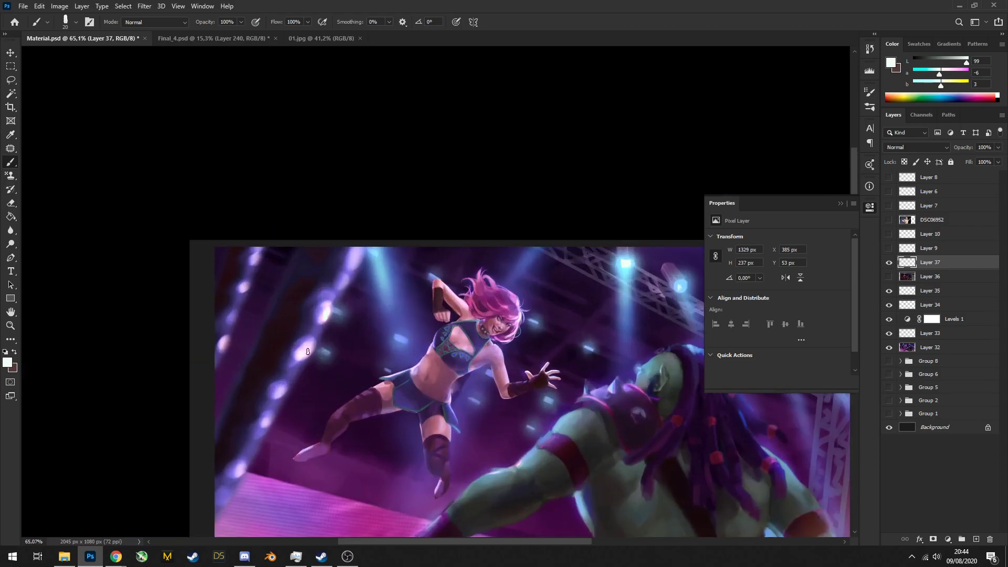
{"action": "scroll", "coordinate": [406, 339], "scroll_direction": "down", "scroll_amount": 4}
{"action": "scroll", "coordinate": [479, 337], "scroll_direction": "up", "scroll_amount": 6}
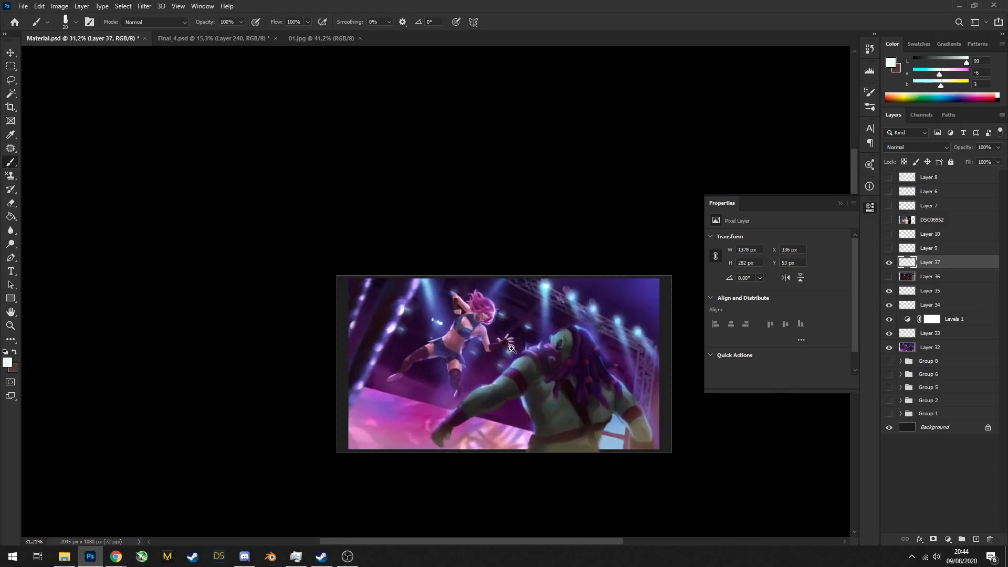
{"action": "scroll", "coordinate": [479, 337], "scroll_direction": "up", "scroll_amount": 2}
{"action": "scroll", "coordinate": [483, 331], "scroll_direction": "down", "scroll_amount": 4}
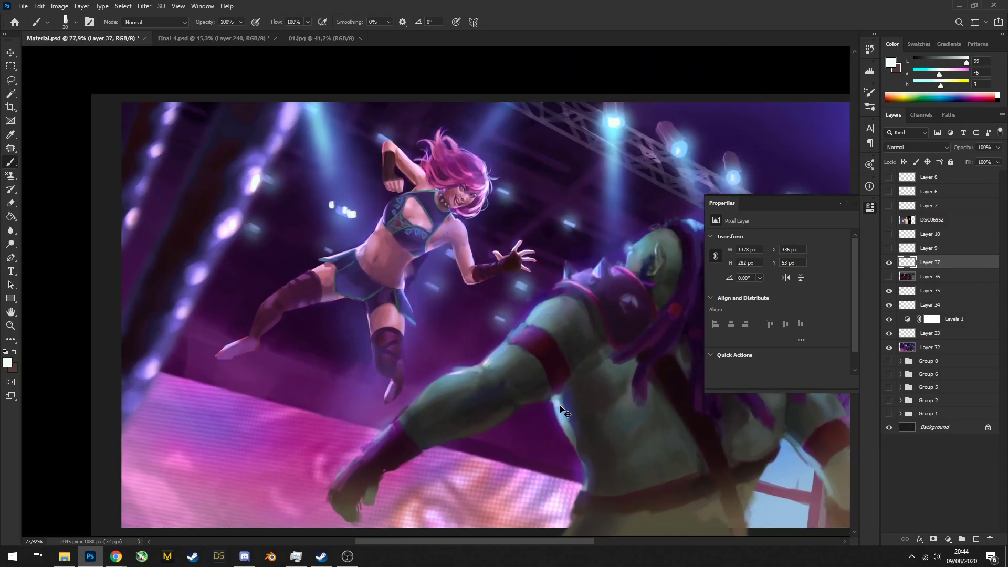
Dab near-white highlights on the small background lamps between the wrestler's outstretched hand, her hip and the orc's arm
{"action": "scroll", "coordinate": [565, 414], "scroll_direction": "down", "scroll_amount": 5}
{"action": "scroll", "coordinate": [507, 315], "scroll_direction": "up", "scroll_amount": 2}
{"action": "scroll", "coordinate": [508, 315], "scroll_direction": "down", "scroll_amount": 2}
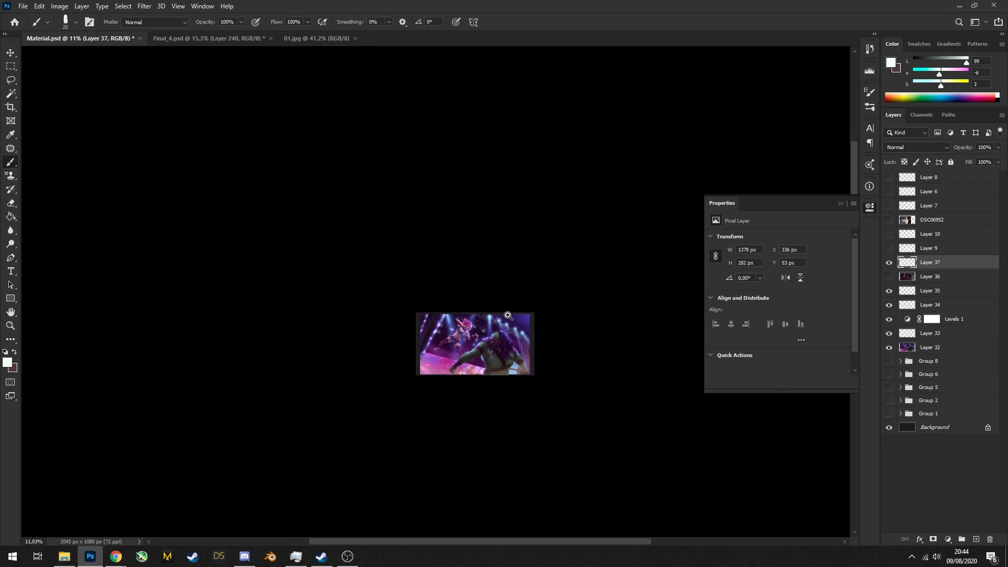
{"action": "scroll", "coordinate": [507, 315], "scroll_direction": "up", "scroll_amount": 5}
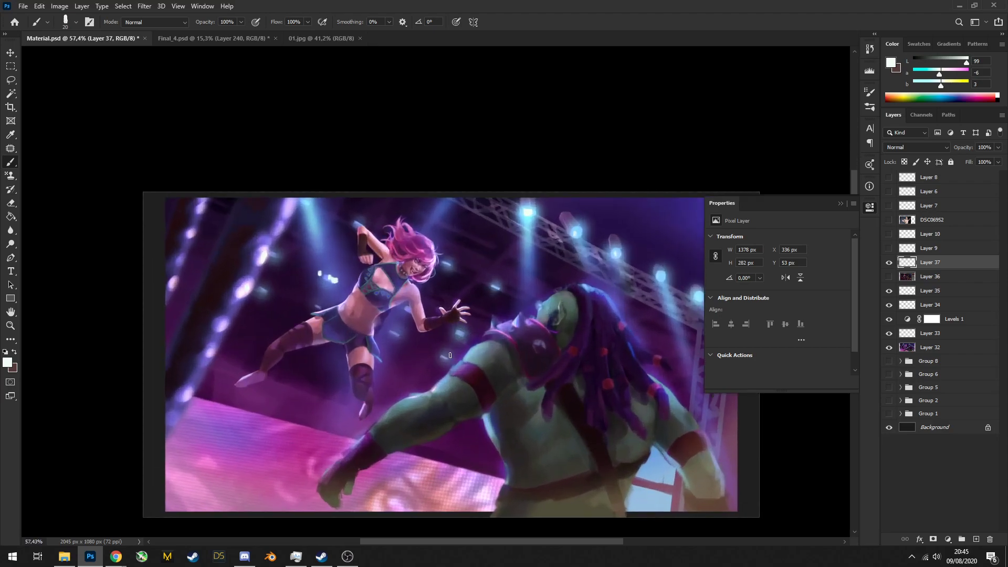
{"action": "left_click", "coordinate": [462, 333]}
{"action": "left_click", "coordinate": [445, 358]}
{"action": "scroll", "coordinate": [446, 357], "scroll_direction": "down", "scroll_amount": 2}
{"action": "scroll", "coordinate": [449, 350], "scroll_direction": "up", "scroll_amount": 1}
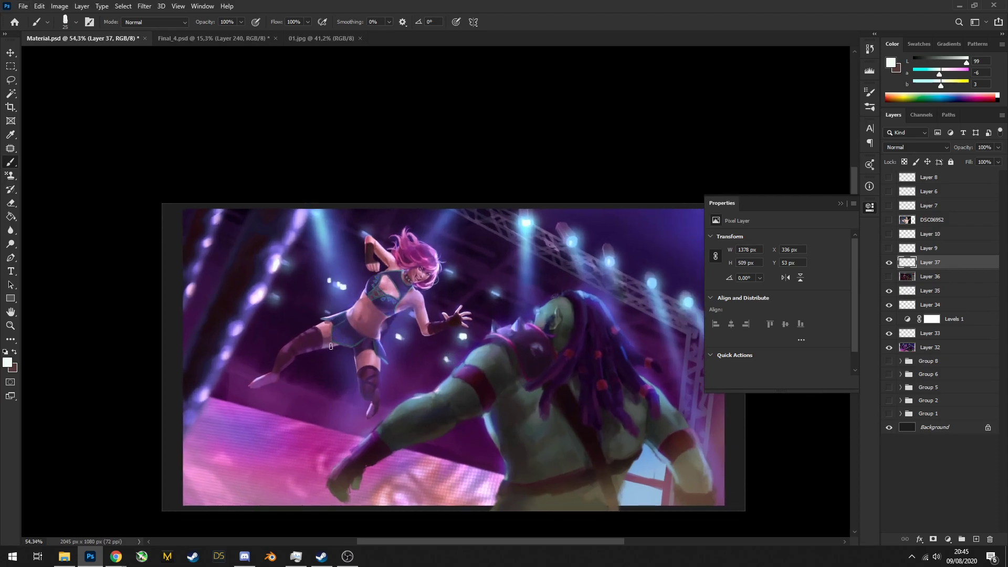
Darken the background between the wrestler's legs and the orc's arm with sampled dark purples at 50 px
{"action": "left_click", "coordinate": [419, 325], "text": "alt"}
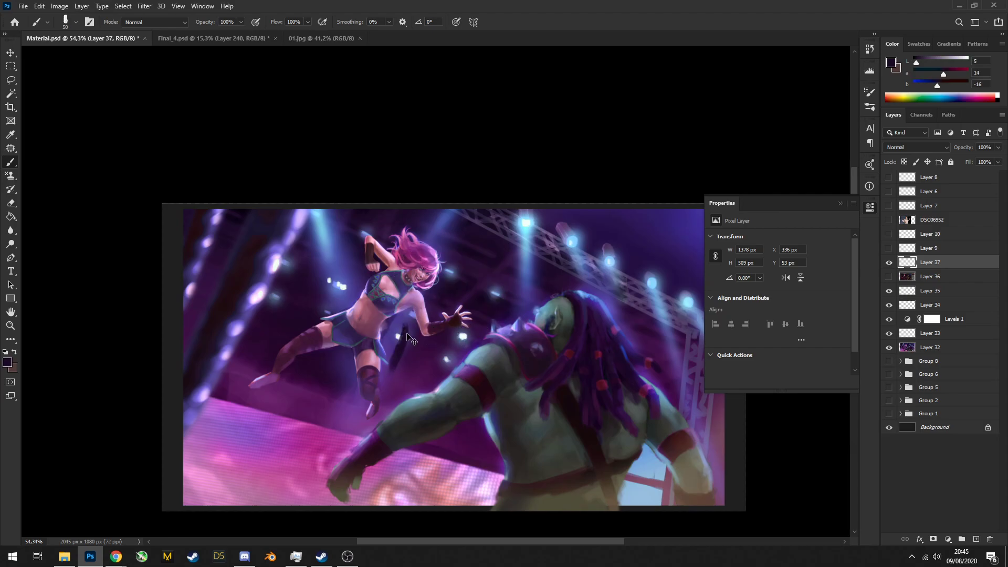
{"action": "mouse_move", "coordinate": [407, 331]}
{"action": "left_mouse_down"}
{"action": "mouse_move", "coordinate": [401, 374]}
{"action": "mouse_move", "coordinate": [386, 378]}
{"action": "mouse_move", "coordinate": [409, 391]}
{"action": "left_mouse_up"}
{"action": "left_click", "coordinate": [405, 379], "text": "alt"}
{"action": "left_click", "coordinate": [425, 370], "text": "alt"}
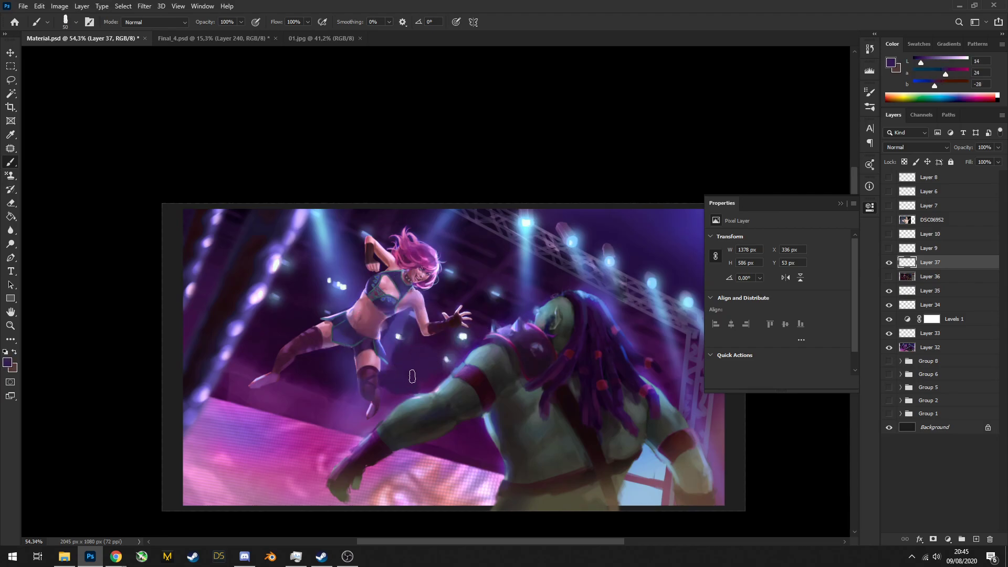
{"action": "scroll", "coordinate": [444, 360], "scroll_direction": "down", "scroll_amount": 5, "text": "alt"}
{"action": "scroll", "coordinate": [431, 384], "scroll_direction": "up", "scroll_amount": 4, "text": "alt"}
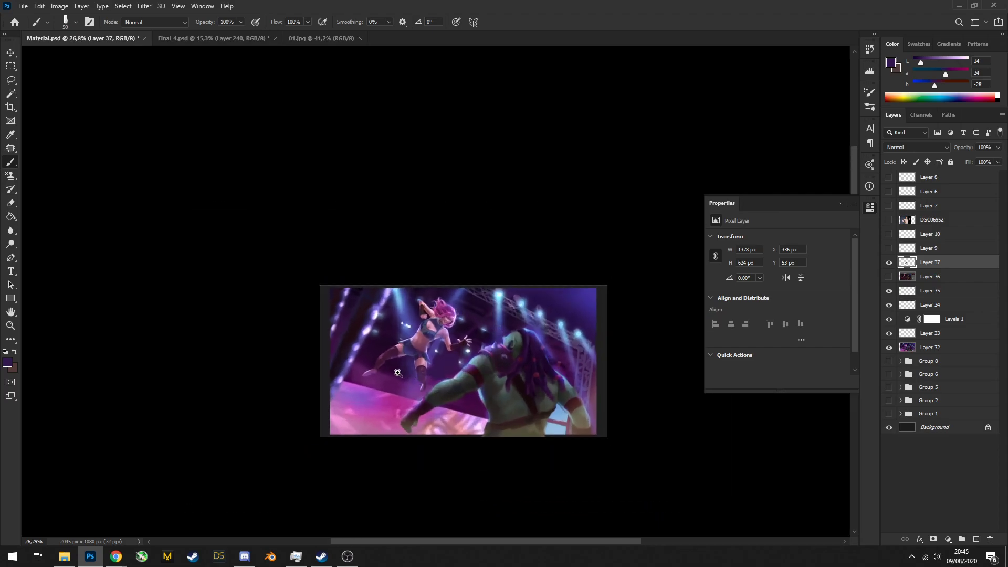
Paint sampled purple tones into the background around the wrestler's feet and above the pink stage screen
{"action": "left_click", "coordinate": [415, 386], "text": "alt"}
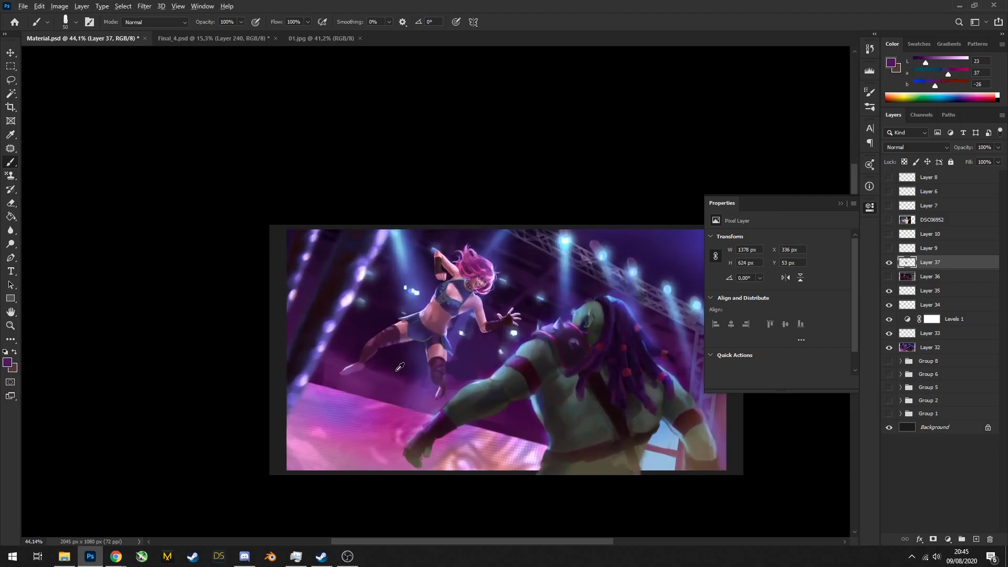
{"action": "left_click", "coordinate": [379, 375], "text": "alt"}
{"action": "left_click", "coordinate": [376, 376], "text": "alt"}
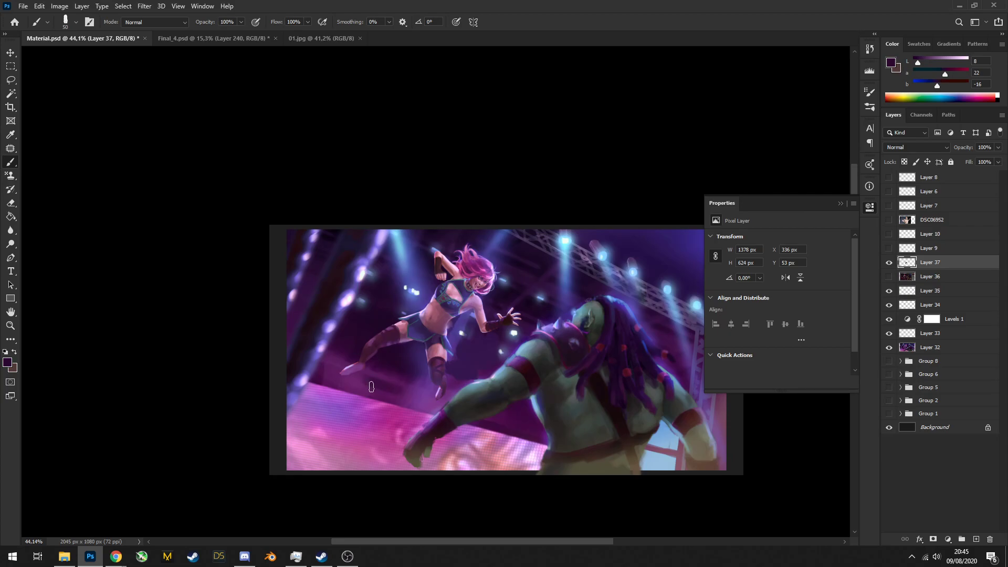
{"action": "scroll", "coordinate": [410, 341], "scroll_direction": "down", "scroll_amount": 4, "text": "alt"}
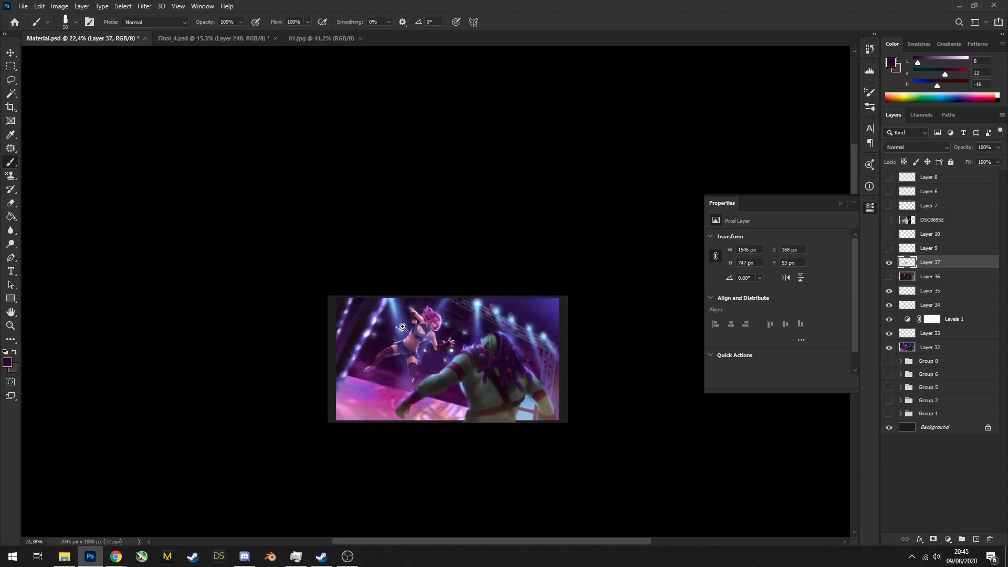
{"action": "scroll", "coordinate": [408, 334], "scroll_direction": "up", "scroll_amount": 4, "text": "alt"}
{"action": "scroll", "coordinate": [306, 319], "scroll_direction": "down", "scroll_amount": 8, "text": "alt"}
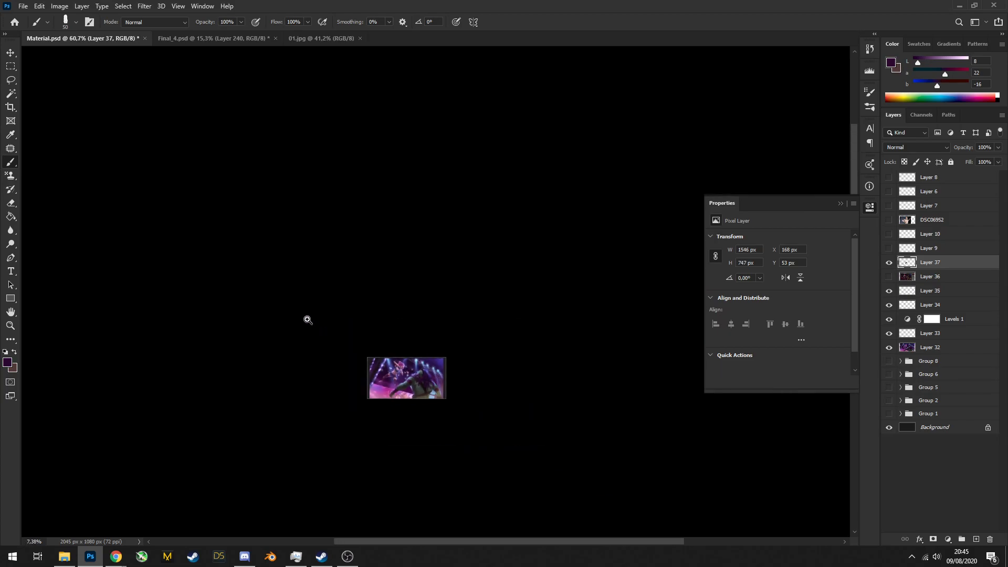
{"action": "scroll", "coordinate": [400, 378], "scroll_direction": "up", "scroll_amount": 9, "text": "alt"}
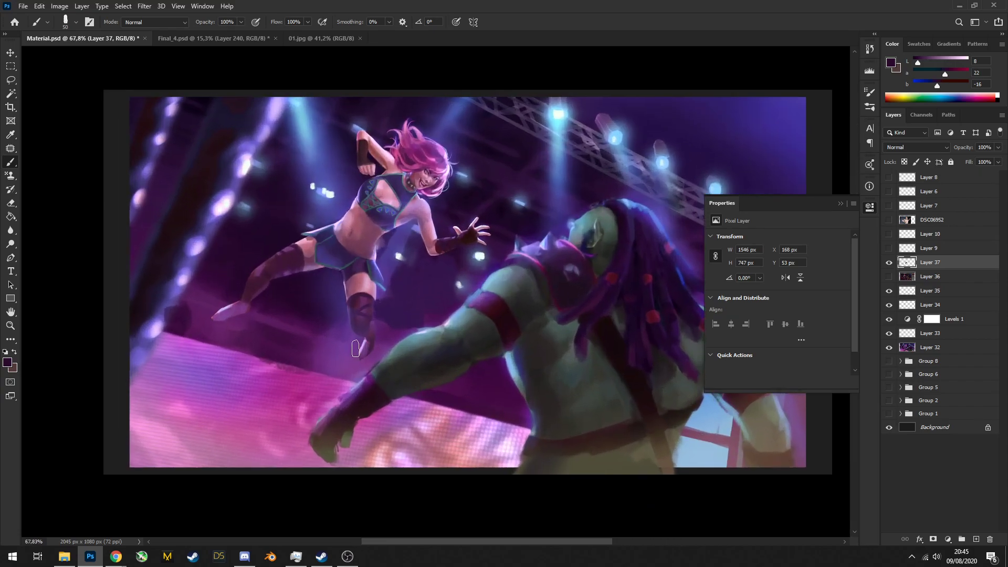
Move Layer 37 below Layer 36 and place it in a new group
{"action": "scroll", "coordinate": [399, 351], "scroll_direction": "down", "scroll_amount": 3, "text": "alt"}
{"action": "scroll", "coordinate": [420, 336], "scroll_direction": "up", "scroll_amount": 1, "text": "alt"}
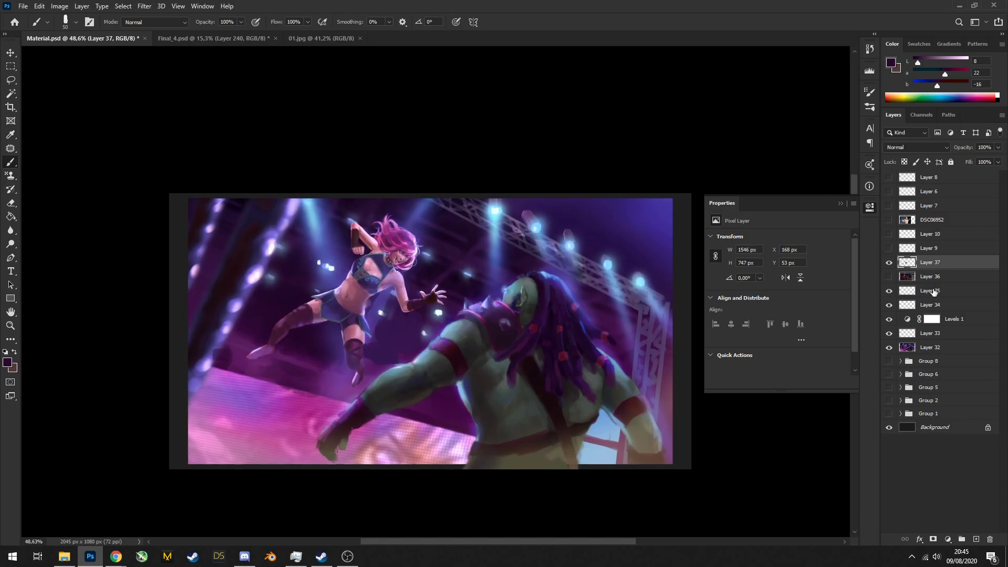
{"action": "left_click_drag", "start_coordinate": [932, 293], "coordinate": [929, 283]}
{"action": "scroll", "coordinate": [530, 363], "scroll_direction": "down", "scroll_amount": 1, "text": "alt"}
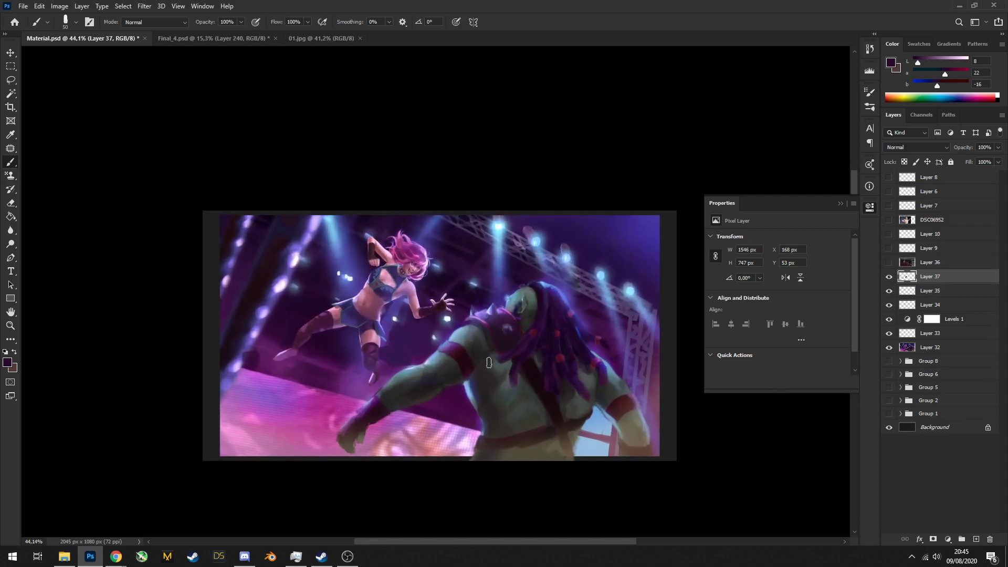
{"action": "scroll", "coordinate": [530, 325], "scroll_direction": "up", "scroll_amount": 3, "text": "alt"}
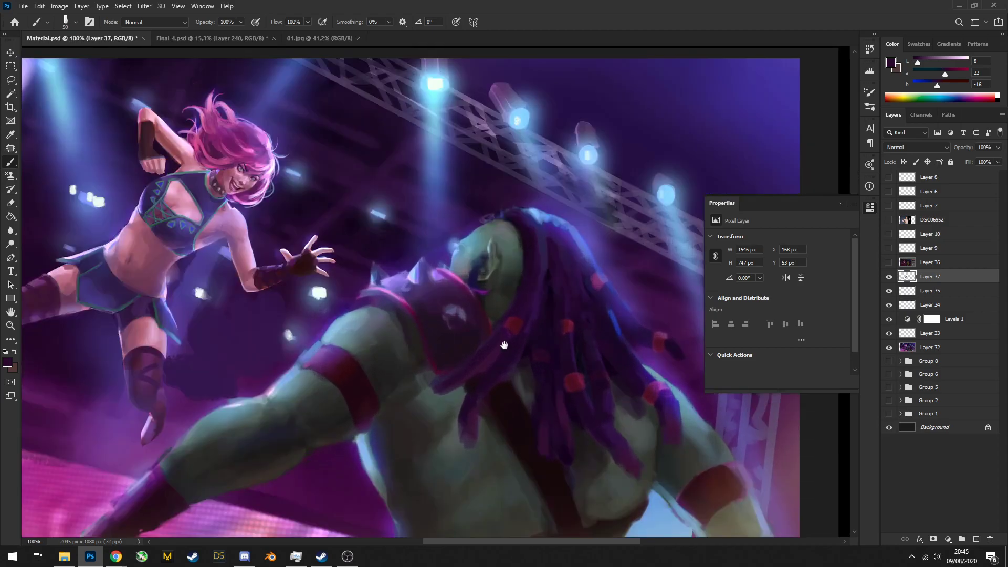
{"action": "scroll", "coordinate": [283, 307], "scroll_direction": "down", "scroll_amount": 2, "text": "alt"}
{"action": "scroll", "coordinate": [314, 309], "scroll_direction": "down", "scroll_amount": 1, "text": "alt"}
{"action": "key", "text": "ctrl+g"}
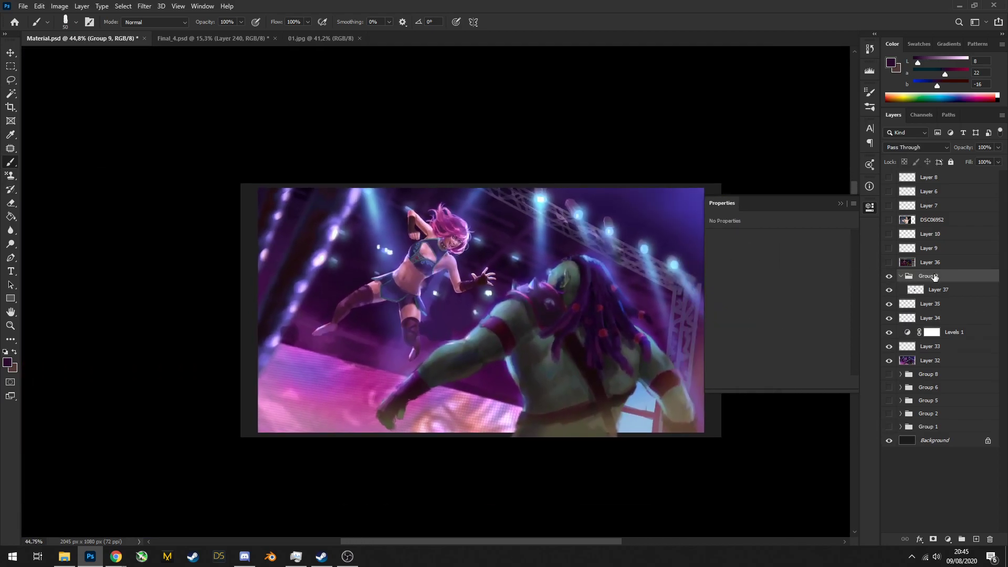
Collect the wrestling paintover layers in a group, nest it with Layer 36 in a second group, hide them and save the document
{"action": "left_click", "coordinate": [920, 359], "text": "shift"}
{"action": "key", "text": "ctrl+g"}
{"action": "left_click", "coordinate": [889, 262]}
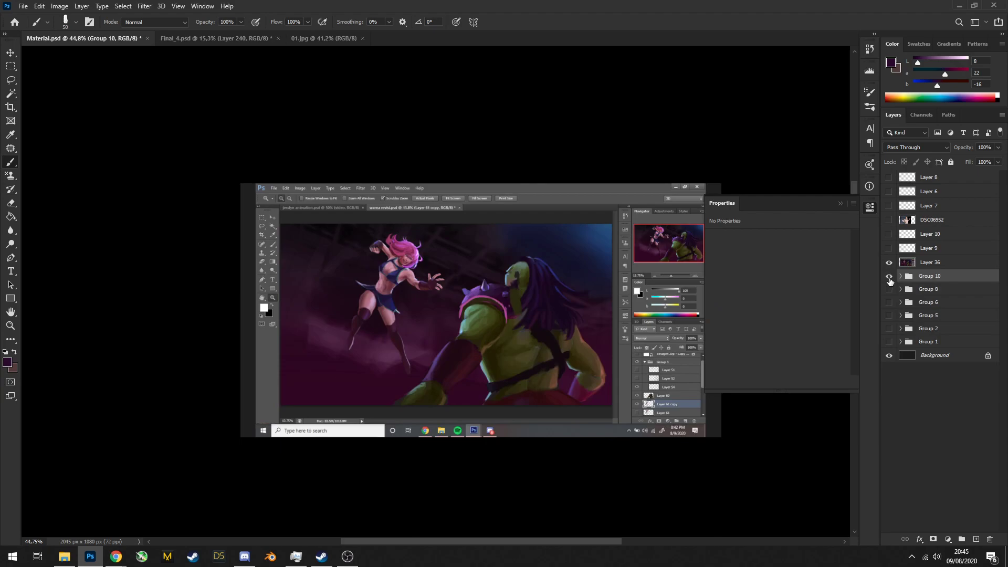
{"action": "left_click", "coordinate": [889, 277]}
{"action": "left_click", "coordinate": [890, 265]}
{"action": "left_click", "coordinate": [916, 266], "text": "shift"}
{"action": "key", "text": "ctrl+g"}
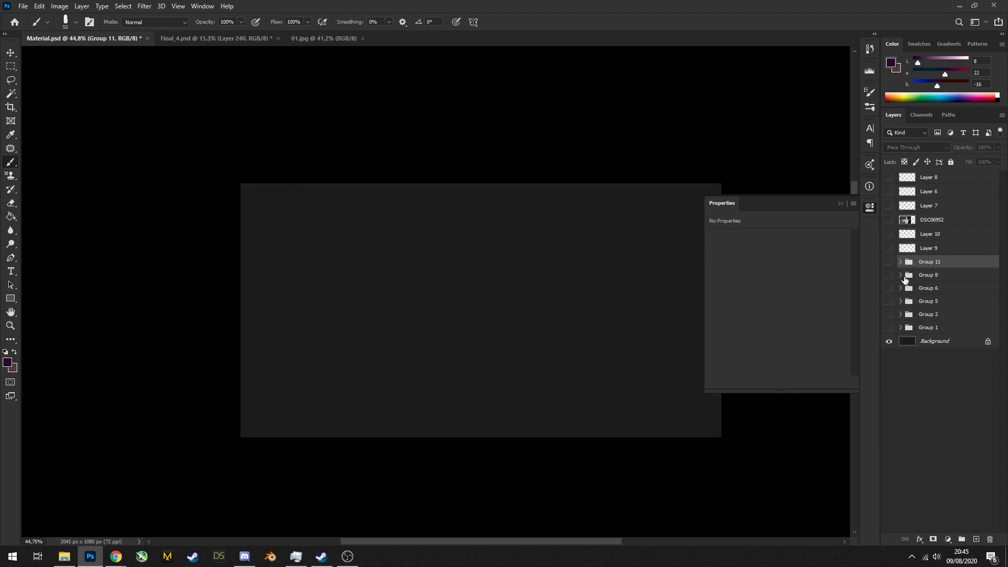
{"action": "key", "text": "ctrl+s"}
Paste the copied forest painting of the bald bearded man as a new layer and scale it to 82.93% to fit the canvas
{"action": "key", "text": "alt+Tab"}
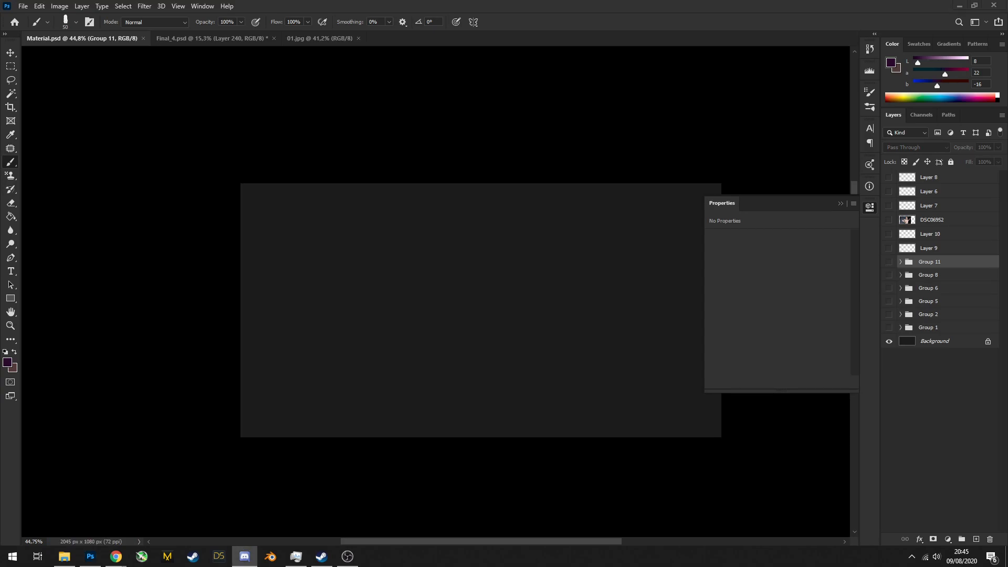
{"action": "key", "text": "alt+Tab"}
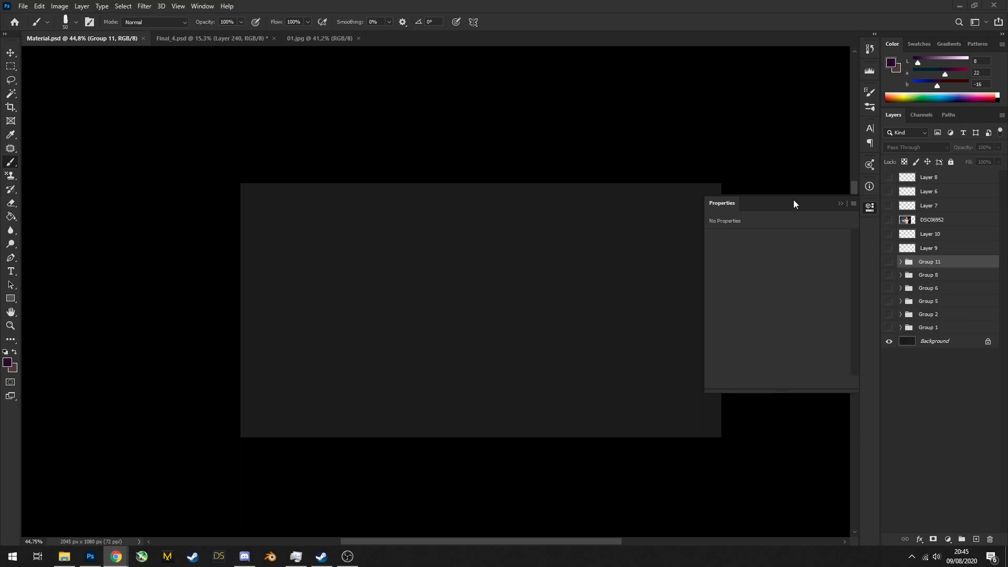
{"action": "left_click", "coordinate": [623, 206]}
{"action": "key", "text": "ctrl+v"}
{"action": "key", "text": "ctrl+t"}
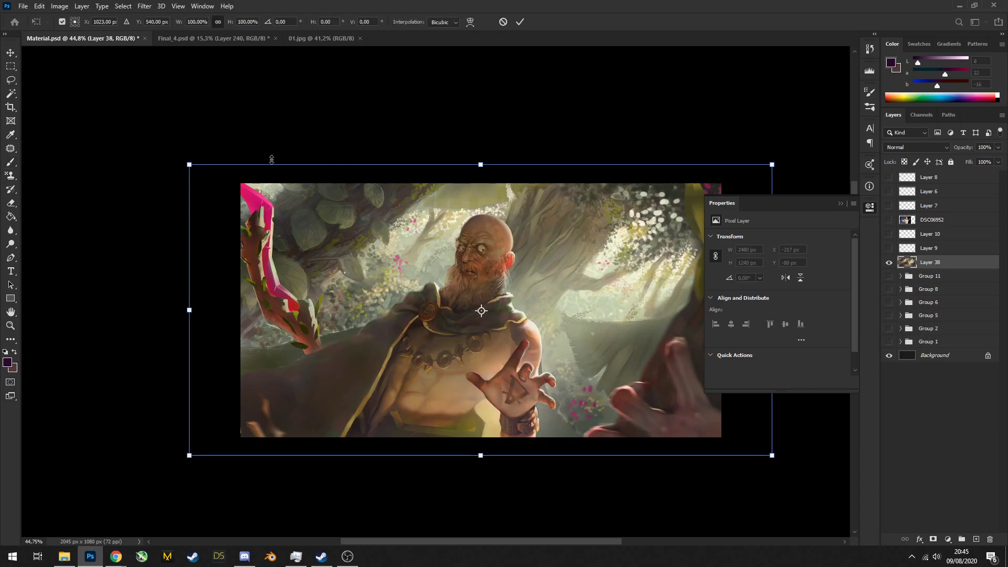
{"action": "left_click_drag", "start_coordinate": [188, 163], "coordinate": [236, 192]}
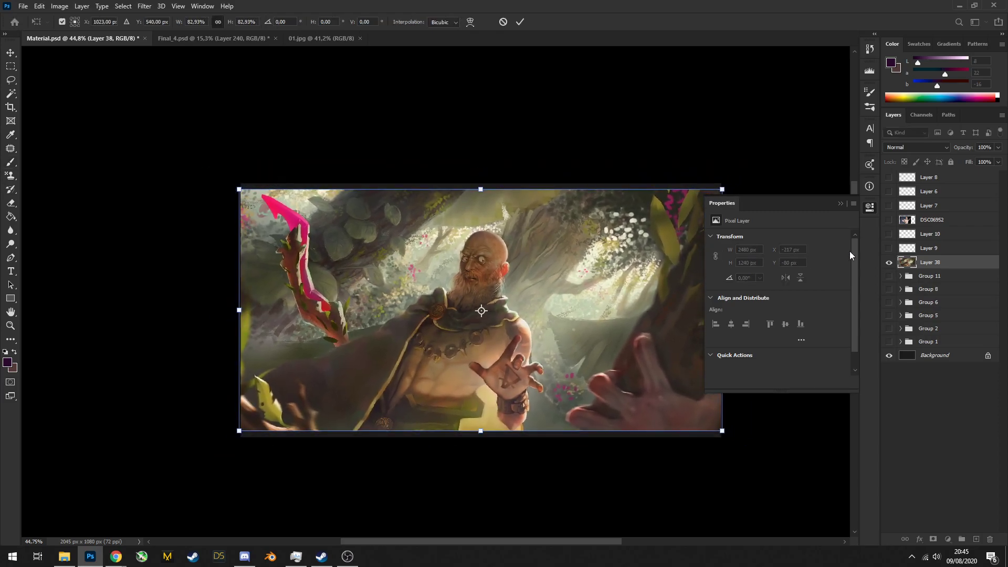
{"action": "left_click", "coordinate": [869, 207]}
{"action": "key", "text": "Return"}
Circle the pink-edged branch weapon with dark purple brush strokes and undo the annotation marks
{"action": "left_click_drag", "start_coordinate": [305, 212], "coordinate": [334, 240]}
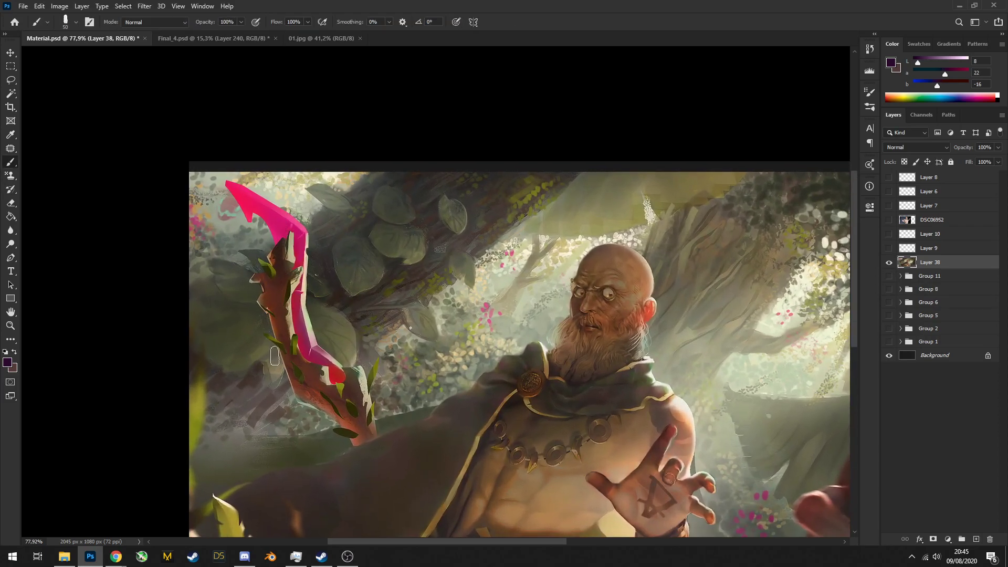
{"action": "mouse_move", "coordinate": [264, 147]}
{"action": "left_mouse_down"}
{"action": "mouse_move", "coordinate": [350, 363]}
{"action": "mouse_move", "coordinate": [215, 164]}
{"action": "mouse_move", "coordinate": [209, 246]}
{"action": "mouse_move", "coordinate": [375, 254]}
{"action": "mouse_move", "coordinate": [206, 272]}
{"action": "mouse_move", "coordinate": [412, 266]}
{"action": "mouse_move", "coordinate": [206, 292]}
{"action": "left_mouse_up"}
{"action": "key", "text": "ctrl+z"}
{"action": "key", "text": "ctrl+z"}
{"action": "mouse_move", "coordinate": [420, 257]}
{"action": "left_mouse_down"}
{"action": "mouse_move", "coordinate": [392, 240]}
{"action": "mouse_move", "coordinate": [382, 255]}
{"action": "mouse_move", "coordinate": [391, 255]}
{"action": "left_mouse_up"}
{"action": "mouse_move", "coordinate": [270, 197]}
{"action": "left_mouse_down"}
{"action": "mouse_move", "coordinate": [252, 294]}
{"action": "mouse_move", "coordinate": [331, 210]}
{"action": "left_mouse_up"}
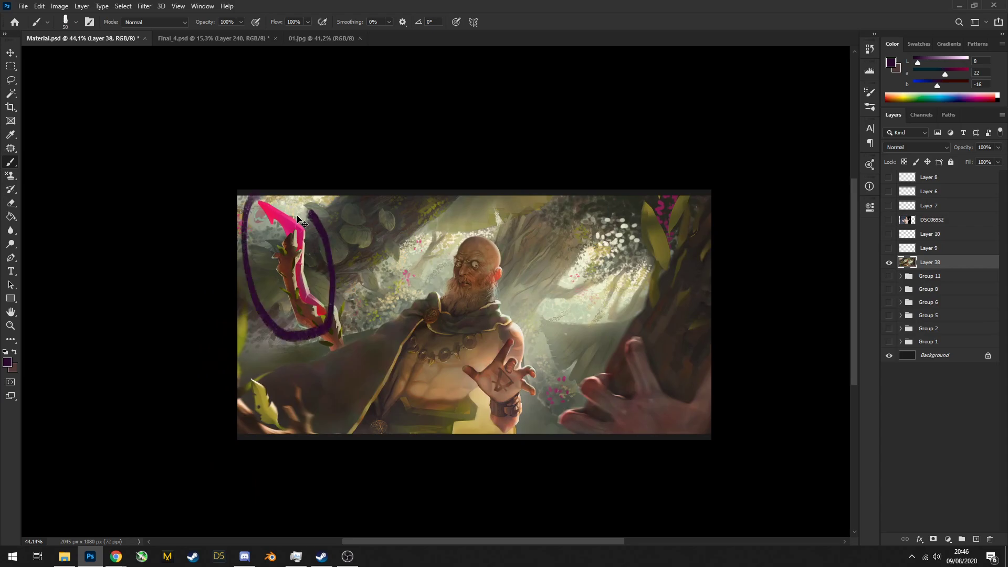
{"action": "key", "text": "ctrl+z"}
{"action": "mouse_move", "coordinate": [270, 198]}
{"action": "left_mouse_down"}
{"action": "mouse_move", "coordinate": [320, 340]}
{"action": "mouse_move", "coordinate": [263, 364]}
{"action": "mouse_move", "coordinate": [246, 338]}
{"action": "left_mouse_up"}
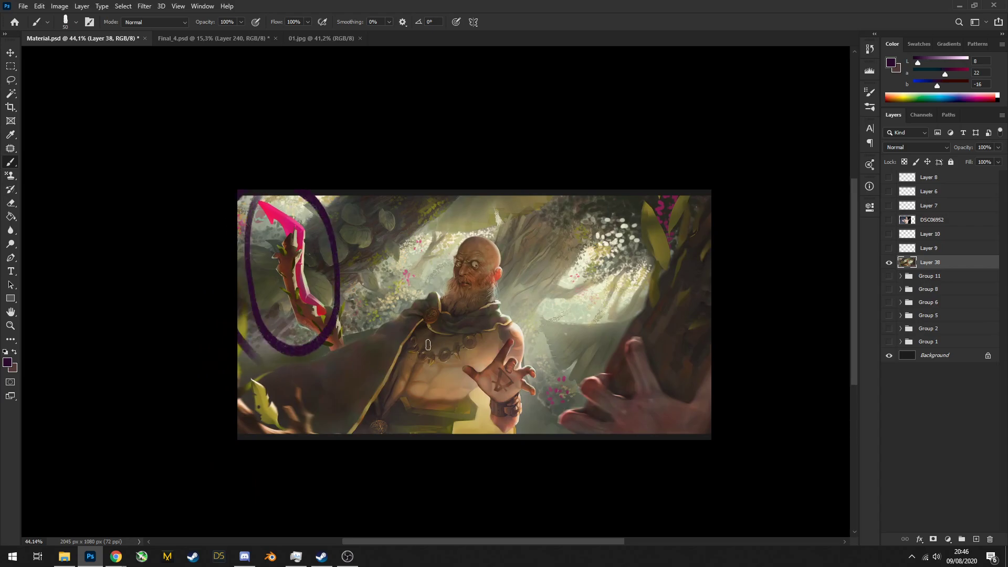
{"action": "left_click_drag", "start_coordinate": [432, 258], "coordinate": [439, 259]}
{"action": "mouse_move", "coordinate": [482, 227]}
{"action": "left_mouse_down"}
{"action": "mouse_move", "coordinate": [445, 402]}
{"action": "mouse_move", "coordinate": [576, 249]}
{"action": "mouse_move", "coordinate": [385, 335]}
{"action": "mouse_move", "coordinate": [605, 313]}
{"action": "mouse_move", "coordinate": [399, 306]}
{"action": "left_mouse_up"}
{"action": "key", "text": "ctrl+z"}
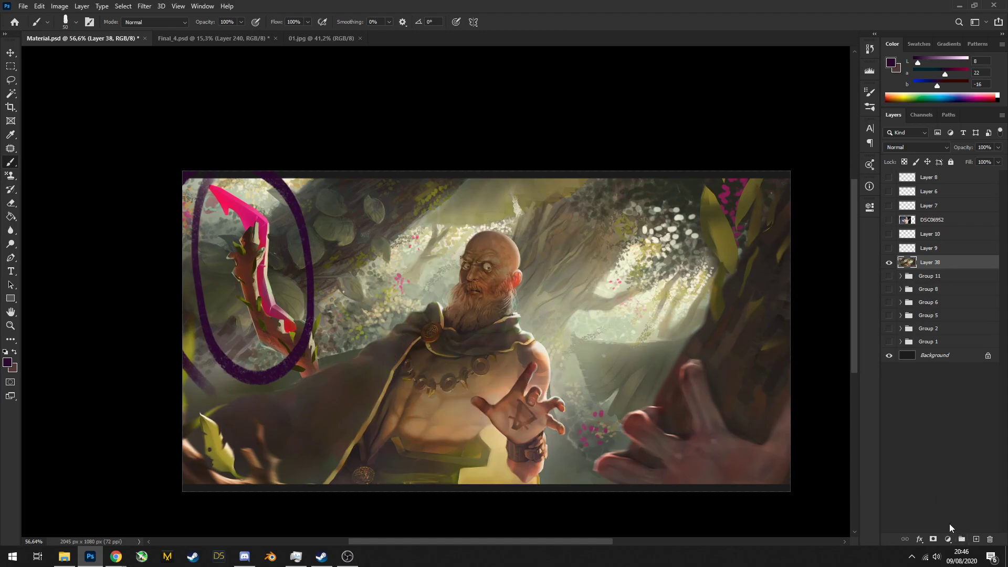
{"action": "key", "text": "ctrl+z"}
Add a Vibrance adjustment layer above the forest painting and set its vibrance to -34
{"action": "left_click", "coordinate": [948, 539]}
{"action": "left_click", "coordinate": [937, 423]}
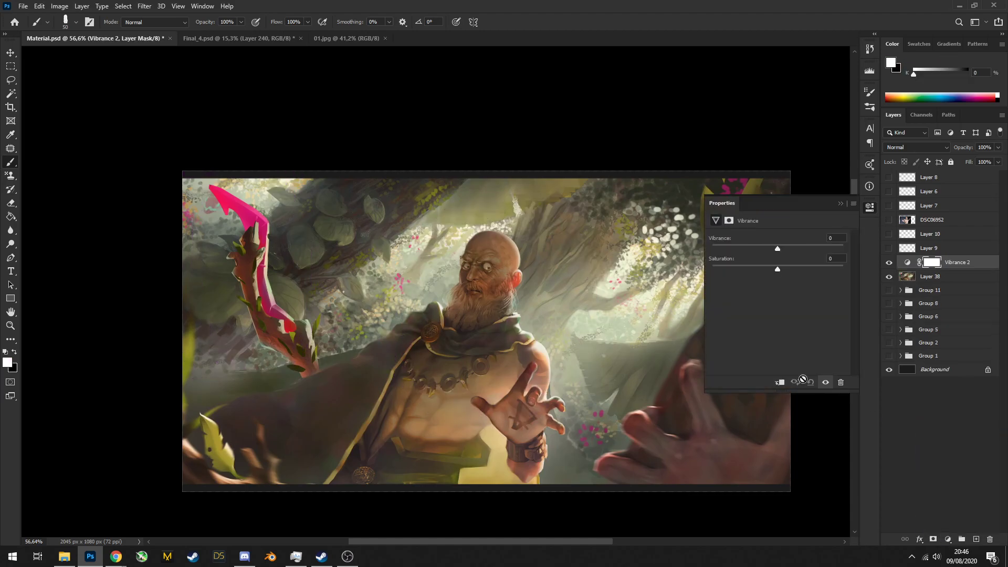
{"action": "left_click_drag", "start_coordinate": [769, 247], "coordinate": [754, 249]}
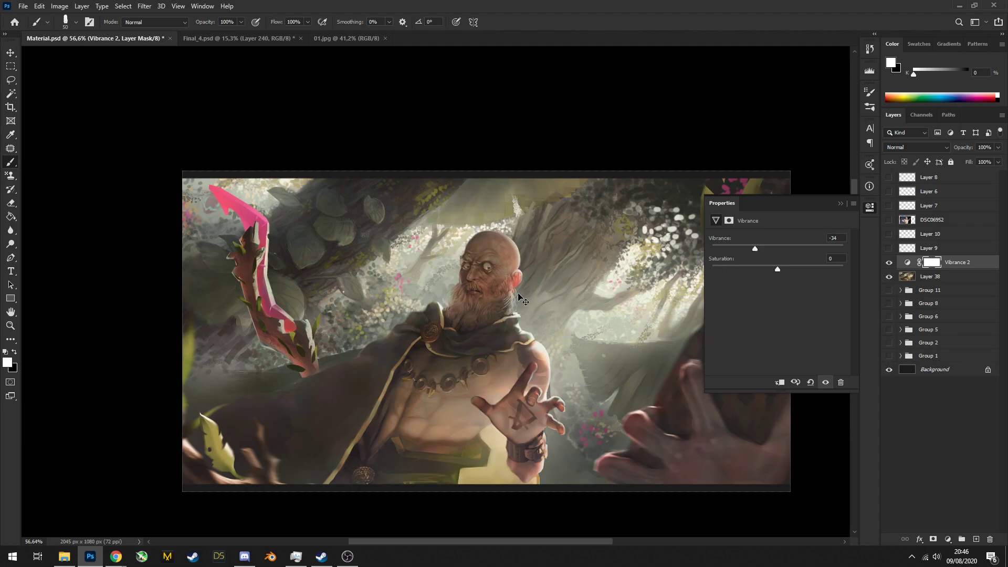
Invert the Vibrance layer's mask and paint white over the weapon's bright pink edge to limit the desaturation to it
{"action": "key", "text": "ctrl+i"}
{"action": "mouse_move", "coordinate": [228, 201]}
{"action": "left_mouse_down"}
{"action": "mouse_move", "coordinate": [224, 194]}
{"action": "mouse_move", "coordinate": [265, 241]}
{"action": "mouse_move", "coordinate": [265, 305]}
{"action": "left_mouse_up"}
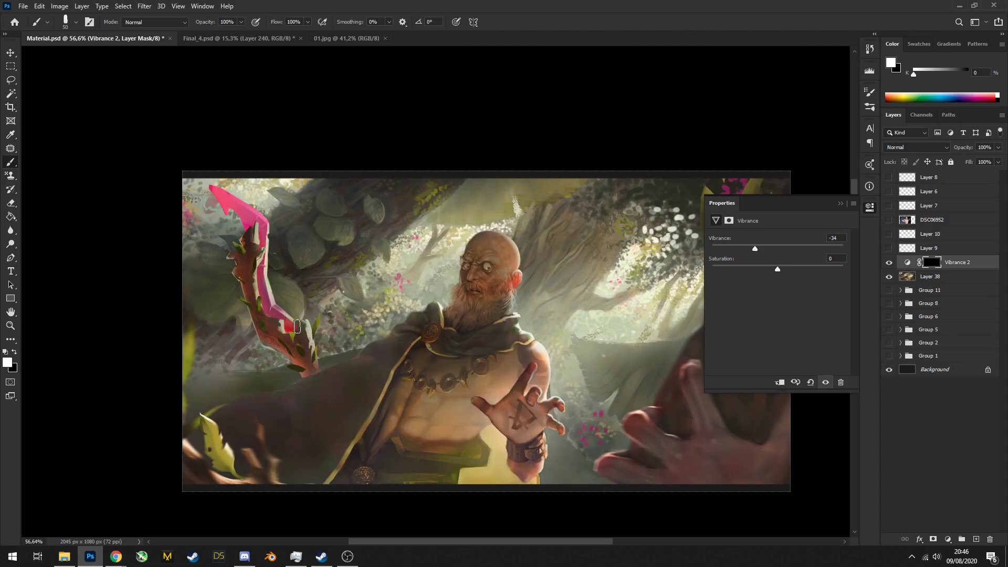
Close the Vibrance adjustment's properties and add a new empty layer above the adjustment
{"action": "scroll", "coordinate": [456, 311], "scroll_direction": "down", "scroll_amount": 4}
{"action": "scroll", "coordinate": [456, 310], "scroll_direction": "up", "scroll_amount": 2}
{"action": "scroll", "coordinate": [455, 310], "scroll_direction": "up", "scroll_amount": 2}
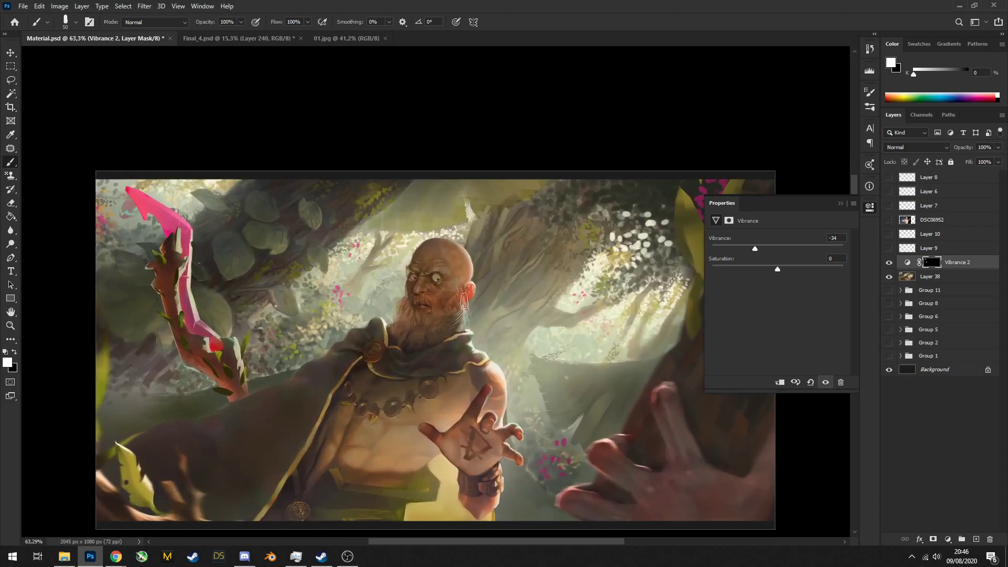
{"action": "left_click", "coordinate": [870, 208]}
{"action": "scroll", "coordinate": [467, 284], "scroll_direction": "up", "scroll_amount": 5}
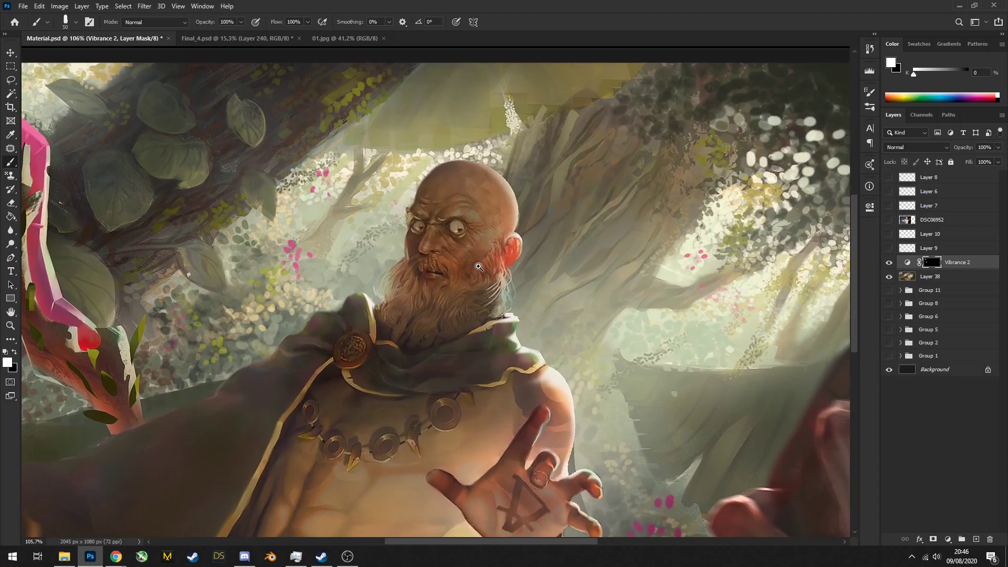
{"action": "scroll", "coordinate": [491, 288], "scroll_direction": "down", "scroll_amount": 5}
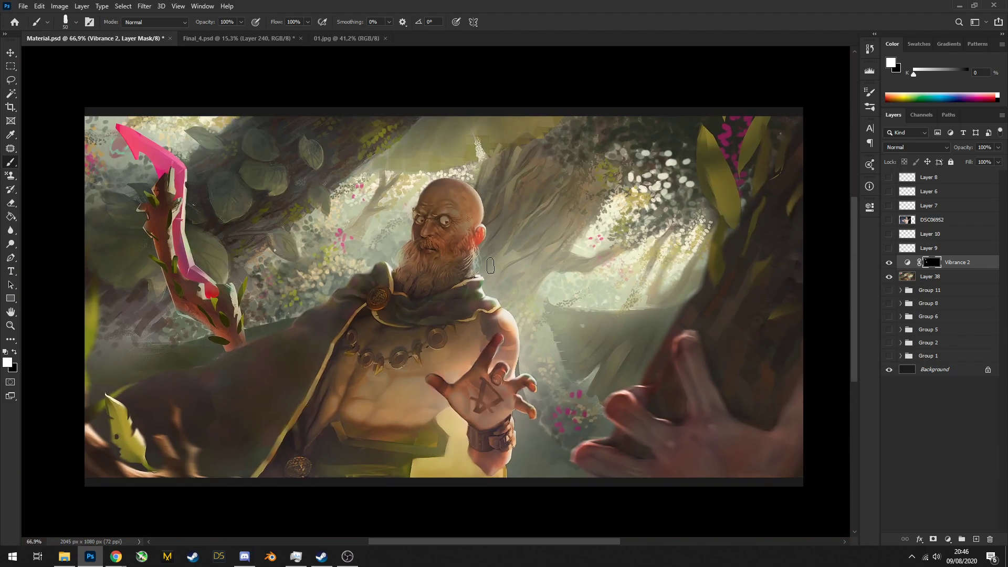
{"action": "left_click", "coordinate": [976, 538]}
{"action": "scroll", "coordinate": [423, 226], "scroll_direction": "up", "scroll_amount": 2}
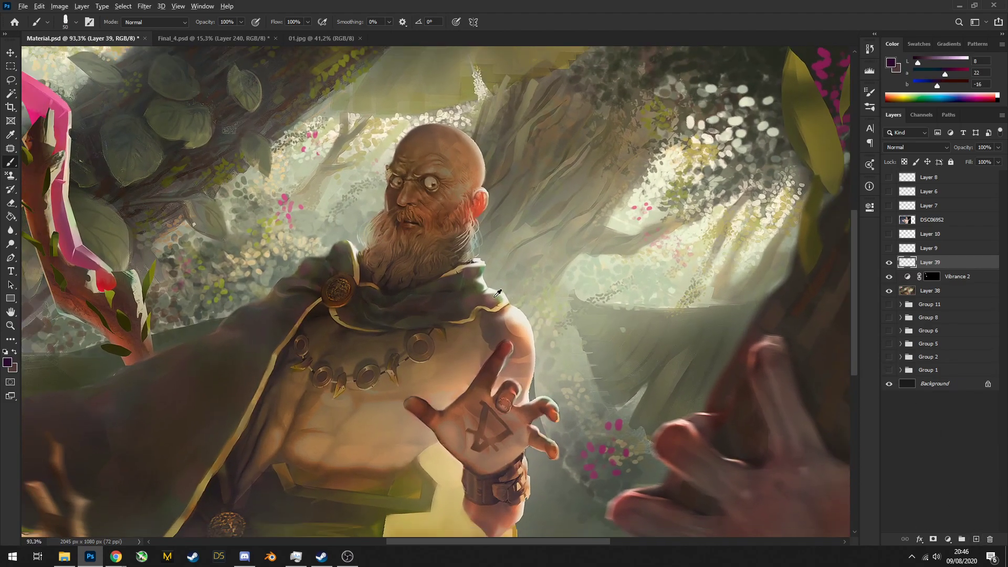
Touch up the cloak's edge at the bald man's bare shoulder with a small brush in a sampled colour
{"action": "left_click", "coordinate": [423, 226], "text": "alt"}
{"action": "key", "text": "bracketleft"}
{"action": "key", "text": "bracketleft"}
{"action": "mouse_move", "coordinate": [519, 312]}
{"action": "left_mouse_down"}
{"action": "mouse_move", "coordinate": [530, 363]}
{"action": "mouse_move", "coordinate": [524, 318]}
{"action": "left_mouse_up"}
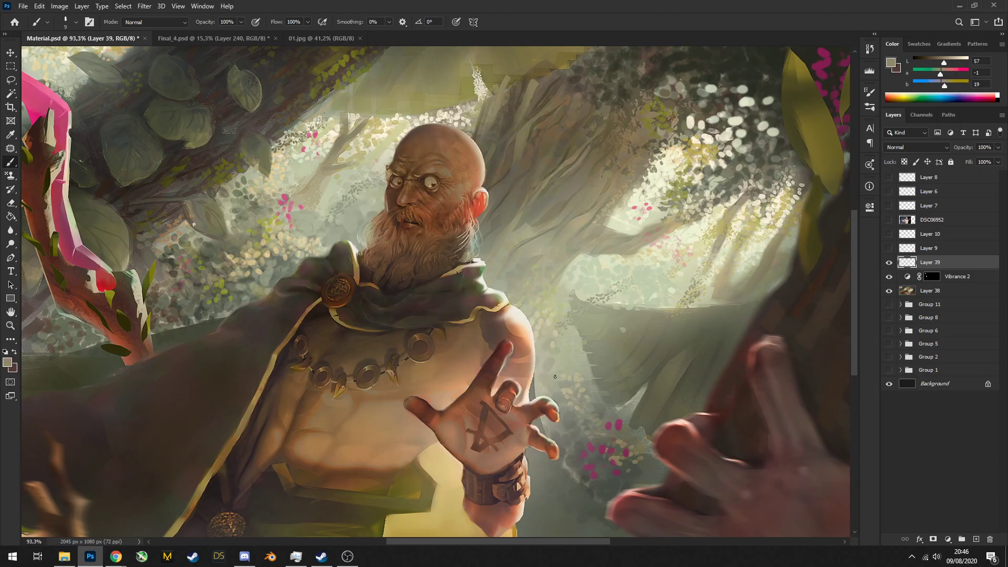
{"action": "scroll", "coordinate": [530, 367], "scroll_direction": "down", "scroll_amount": 3}
{"action": "scroll", "coordinate": [544, 361], "scroll_direction": "up", "scroll_amount": 4}
{"action": "left_click", "coordinate": [530, 348], "text": "alt"}
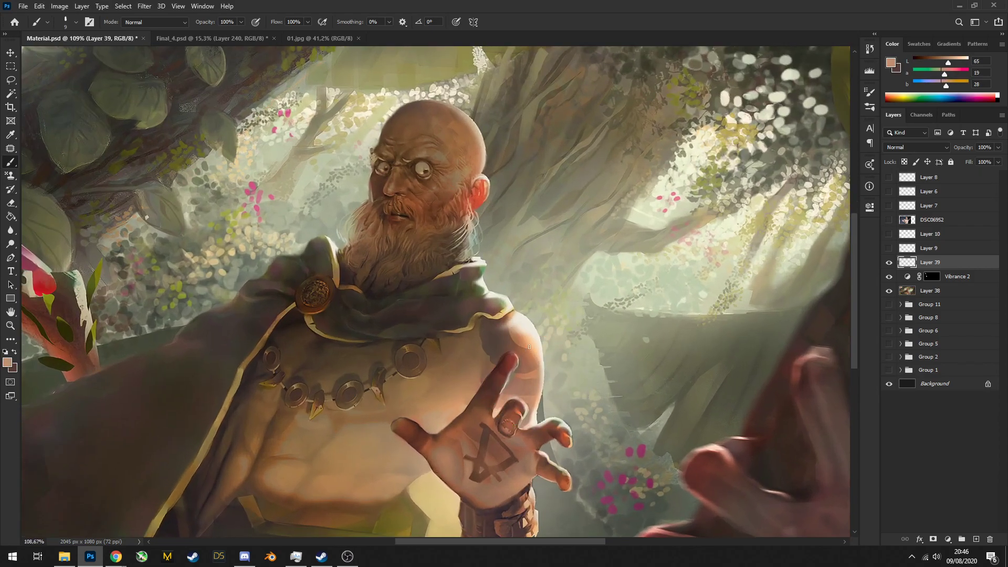
{"action": "scroll", "coordinate": [549, 266], "scroll_direction": "down", "scroll_amount": 1}
{"action": "key", "text": "bracketright"}
{"action": "left_click_drag", "start_coordinate": [575, 341], "coordinate": [771, 179]}
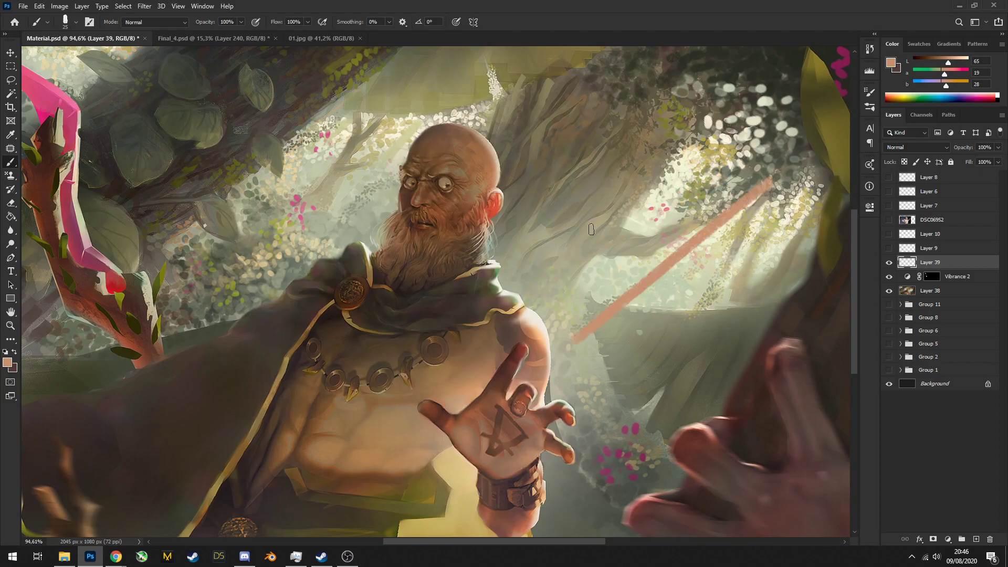
{"action": "left_click_drag", "start_coordinate": [512, 199], "coordinate": [692, 137]}
{"action": "left_click_drag", "start_coordinate": [614, 76], "coordinate": [426, 103]}
{"action": "scroll", "coordinate": [585, 286], "scroll_direction": "down", "scroll_amount": 3}
{"action": "scroll", "coordinate": [585, 347], "scroll_direction": "up", "scroll_amount": 2}
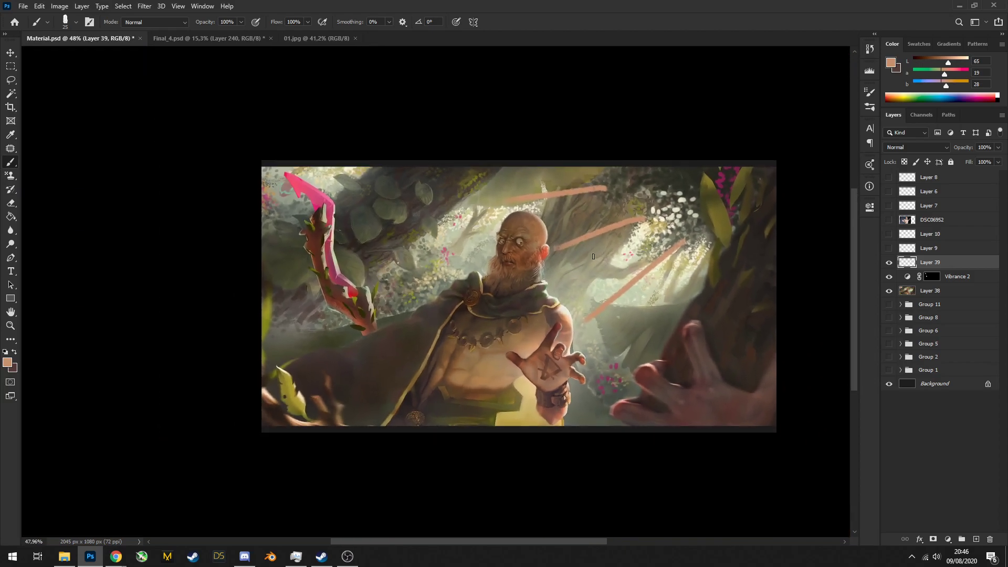
{"action": "scroll", "coordinate": [585, 347], "scroll_direction": "up", "scroll_amount": 2}
{"action": "key", "text": "ctrl+z"}
{"action": "key", "text": "ctrl+z"}
{"action": "key", "text": "ctrl+z"}
Repaint the bare shoulder and upper arm behind the raised hand using sampled skin tones and pale highlights
{"action": "left_click", "coordinate": [570, 344], "text": "alt"}
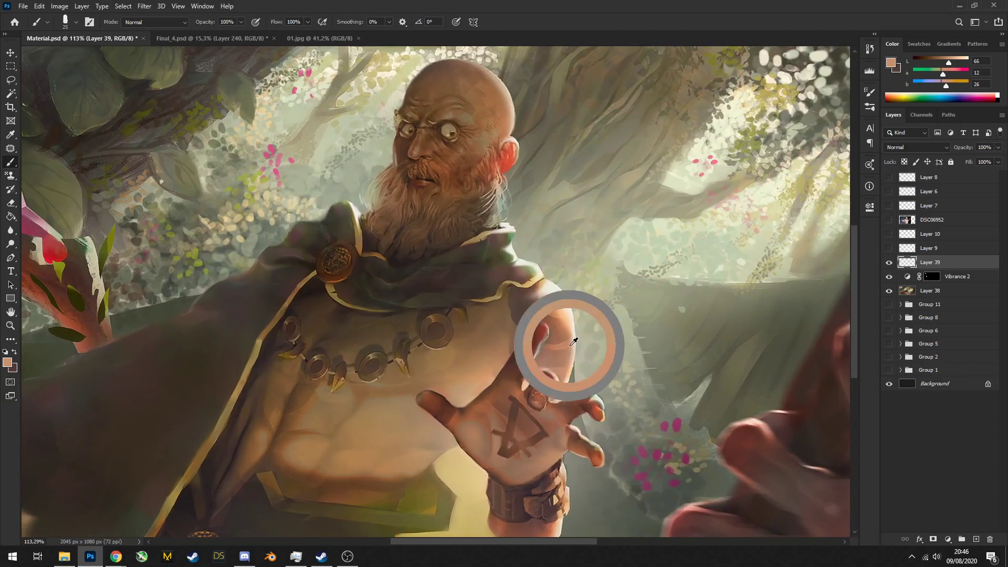
{"action": "left_click", "coordinate": [570, 344], "text": "alt"}
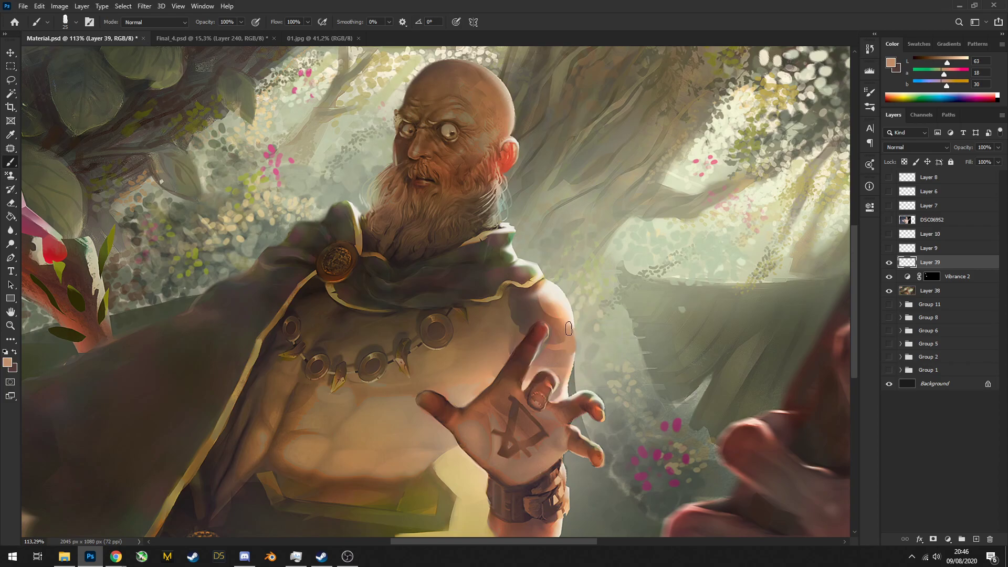
{"action": "left_click", "coordinate": [567, 326], "text": "alt"}
{"action": "left_click", "coordinate": [552, 288], "text": "alt"}
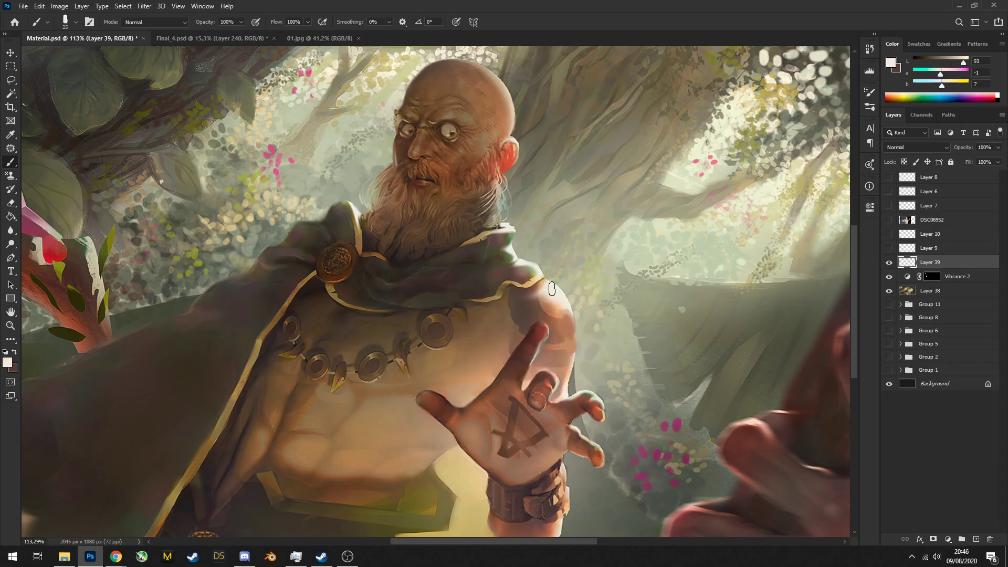
{"action": "left_click", "coordinate": [564, 357], "text": "alt"}
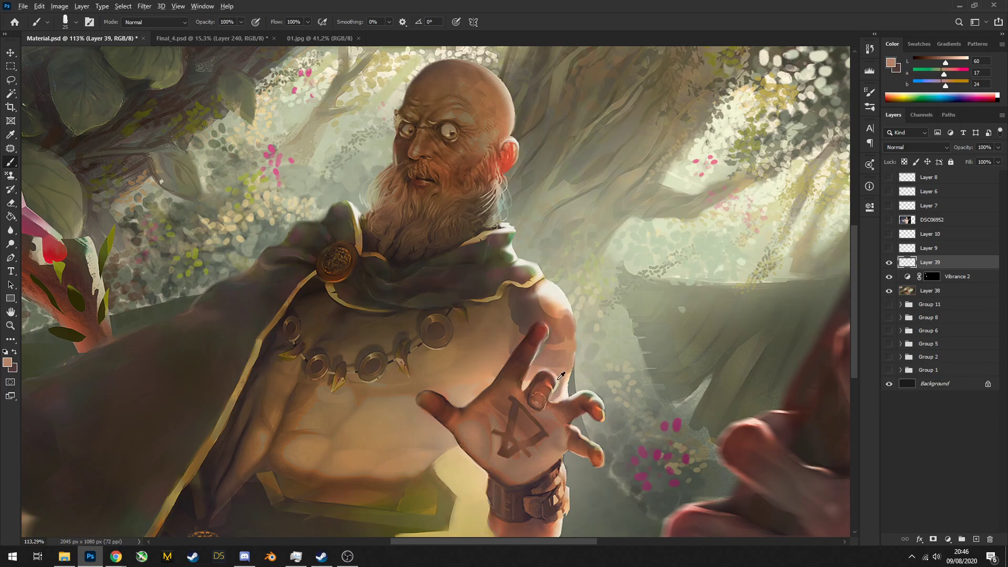
{"action": "left_click", "coordinate": [561, 394], "text": "alt"}
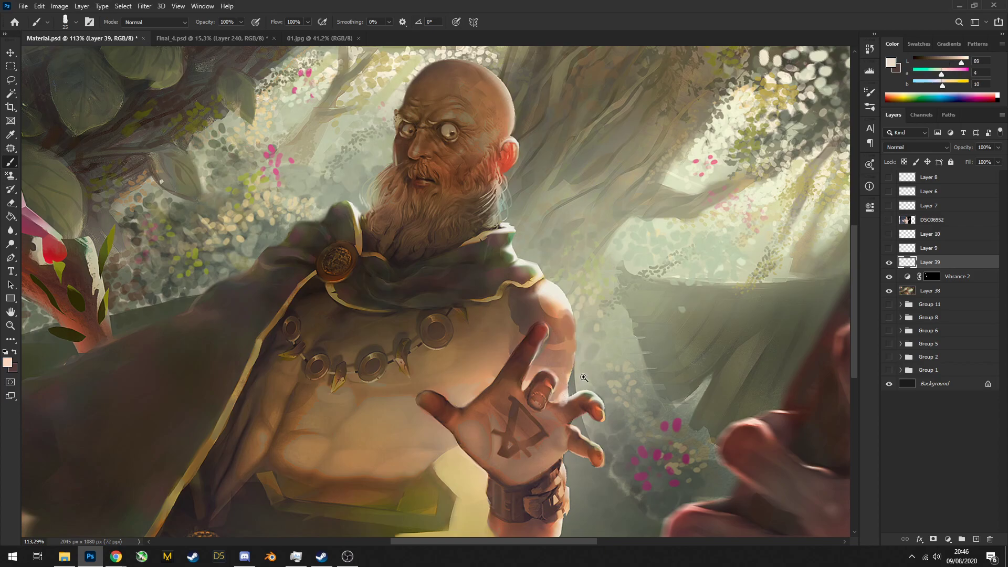
{"action": "scroll", "coordinate": [560, 394], "scroll_direction": "down", "scroll_amount": 5}
{"action": "scroll", "coordinate": [588, 343], "scroll_direction": "up", "scroll_amount": 5}
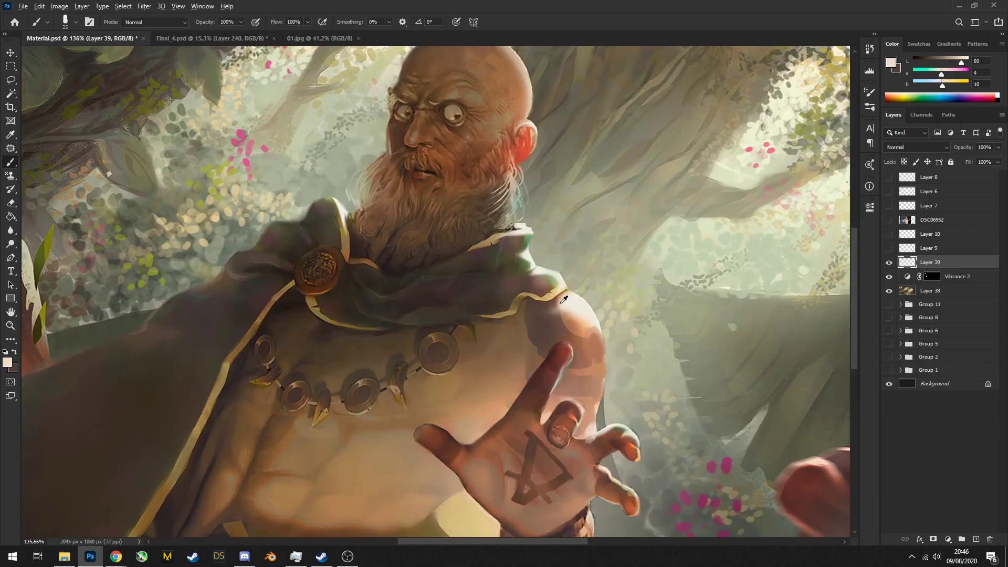
Extend the cloak's golden trim over the top of the bare shoulder with sampled yellow tones
{"action": "left_click", "coordinate": [556, 291], "text": "alt"}
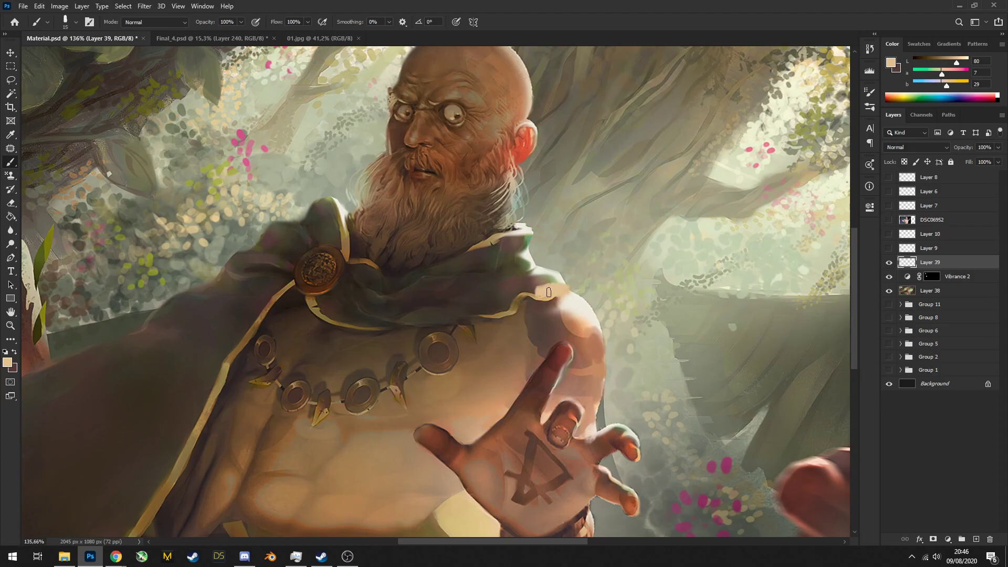
{"action": "left_click", "coordinate": [550, 298], "text": "alt"}
{"action": "scroll", "coordinate": [550, 298], "scroll_direction": "down", "scroll_amount": 3}
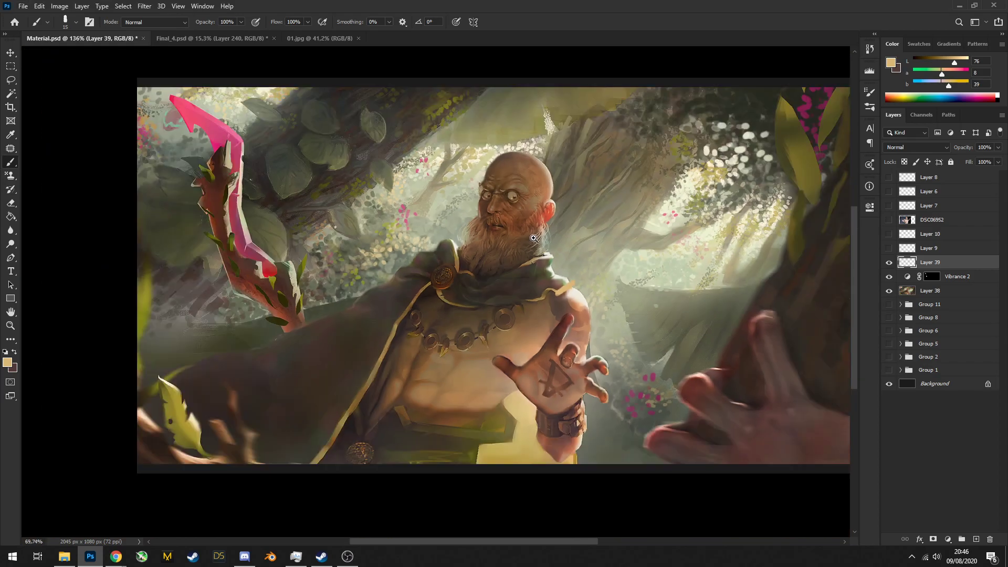
{"action": "scroll", "coordinate": [597, 309], "scroll_direction": "up", "scroll_amount": 3}
Paint a dark brown shadow on the shoulder directly beneath the golden trim
{"action": "left_click", "coordinate": [562, 312], "text": "alt"}
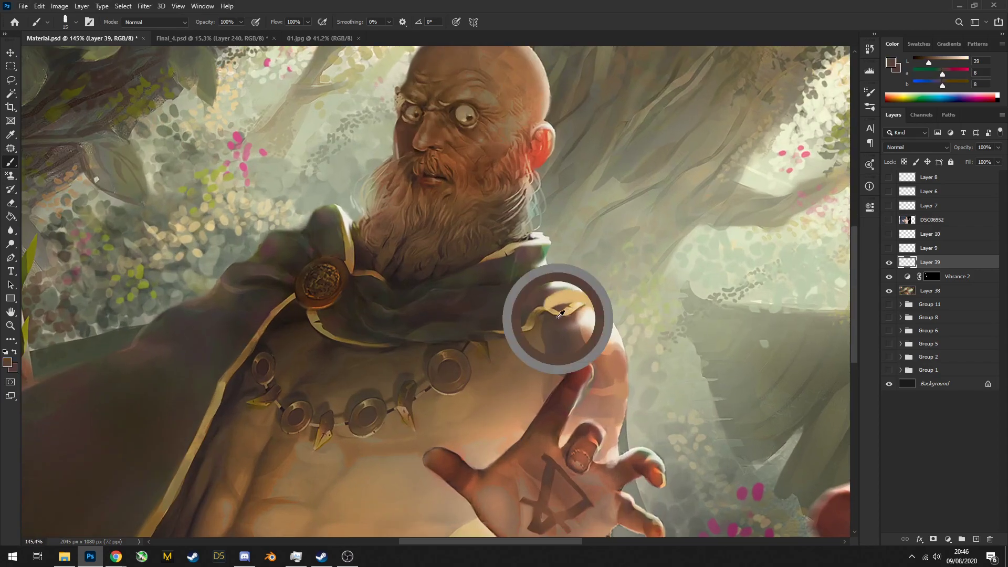
{"action": "left_click", "coordinate": [587, 308], "text": "alt"}
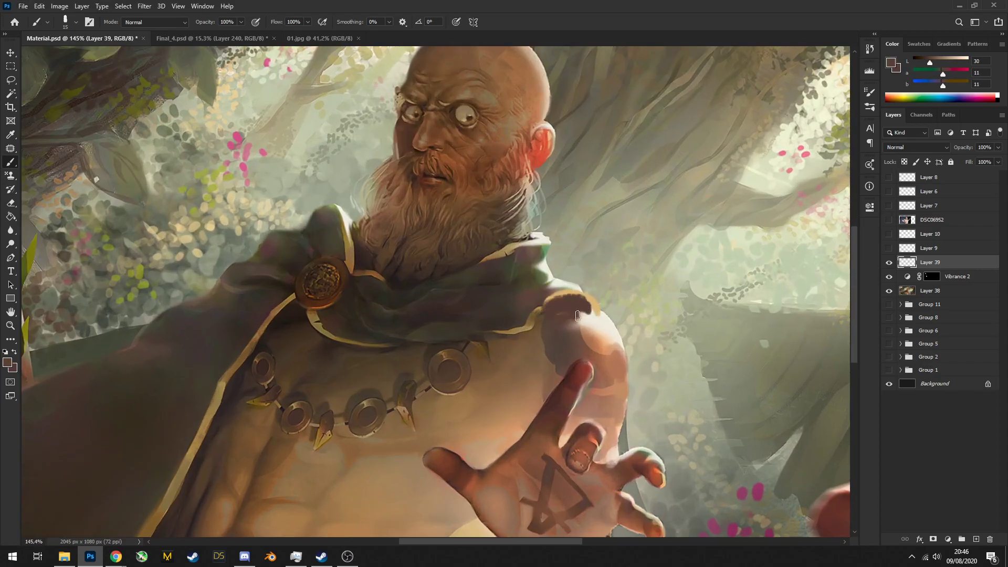
{"action": "scroll", "coordinate": [587, 308], "scroll_direction": "down", "scroll_amount": 3}
{"action": "scroll", "coordinate": [602, 321], "scroll_direction": "up", "scroll_amount": 3}
Add a near-white highlight to the shoulder and blend its edge with sampled light skin tones
{"action": "left_click", "coordinate": [597, 315], "text": "alt"}
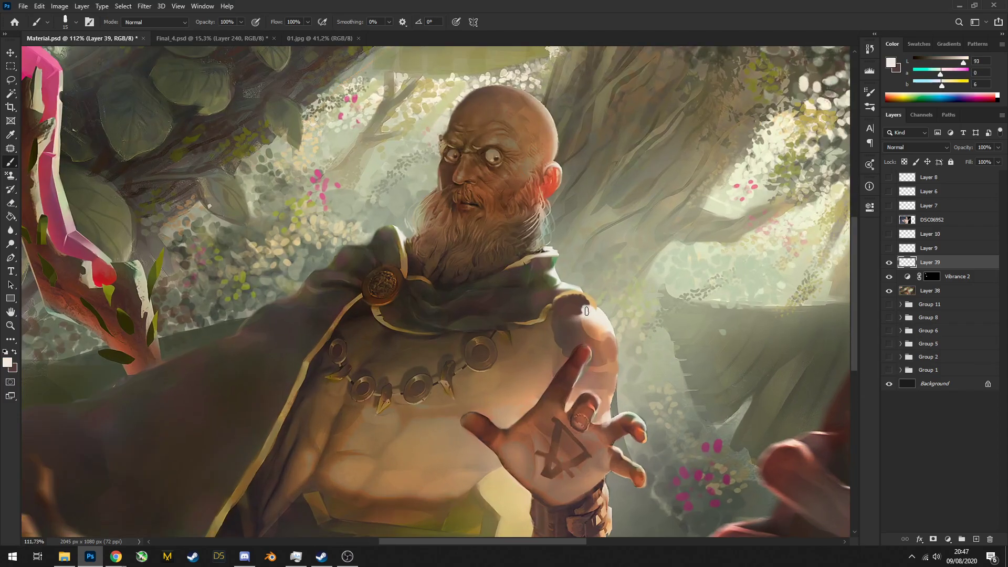
{"action": "left_click", "coordinate": [592, 321], "text": "alt"}
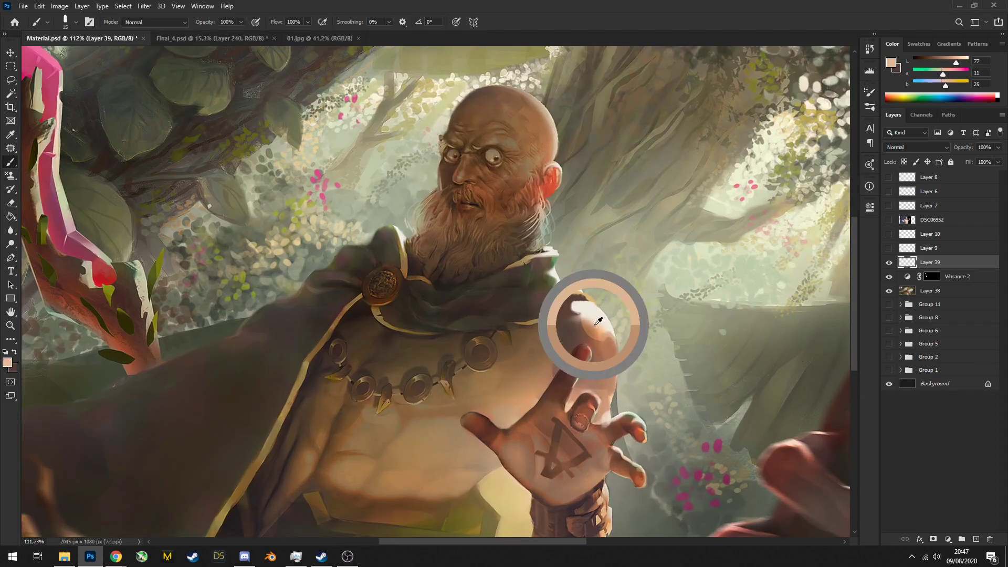
{"action": "scroll", "coordinate": [588, 281], "scroll_direction": "down", "scroll_amount": 5}
{"action": "scroll", "coordinate": [588, 281], "scroll_direction": "down", "scroll_amount": 3}
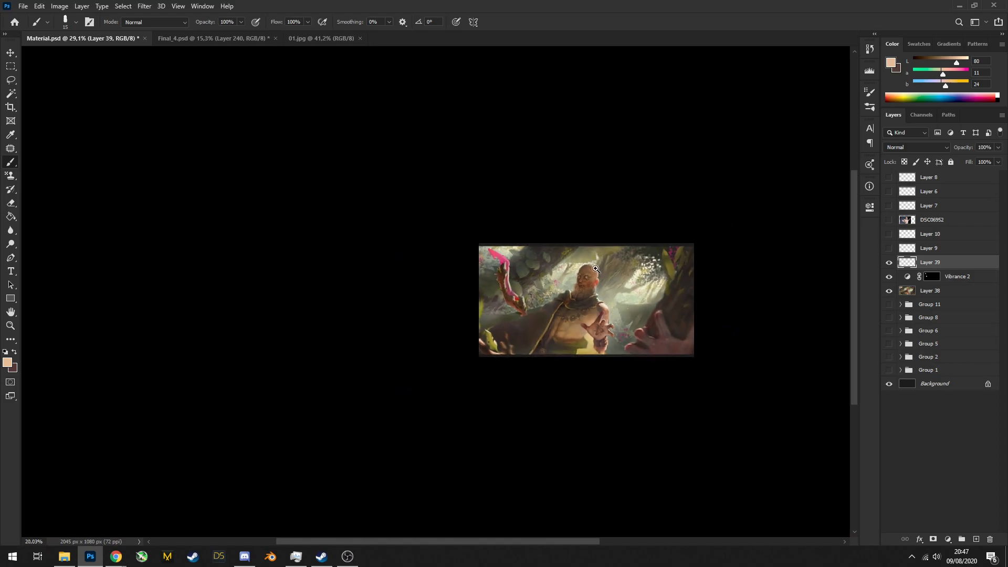
{"action": "scroll", "coordinate": [636, 323], "scroll_direction": "up", "scroll_amount": 5}
Toggle the shoulder touch-up layer's visibility to compare the painting before and after
{"action": "left_click", "coordinate": [890, 265]}
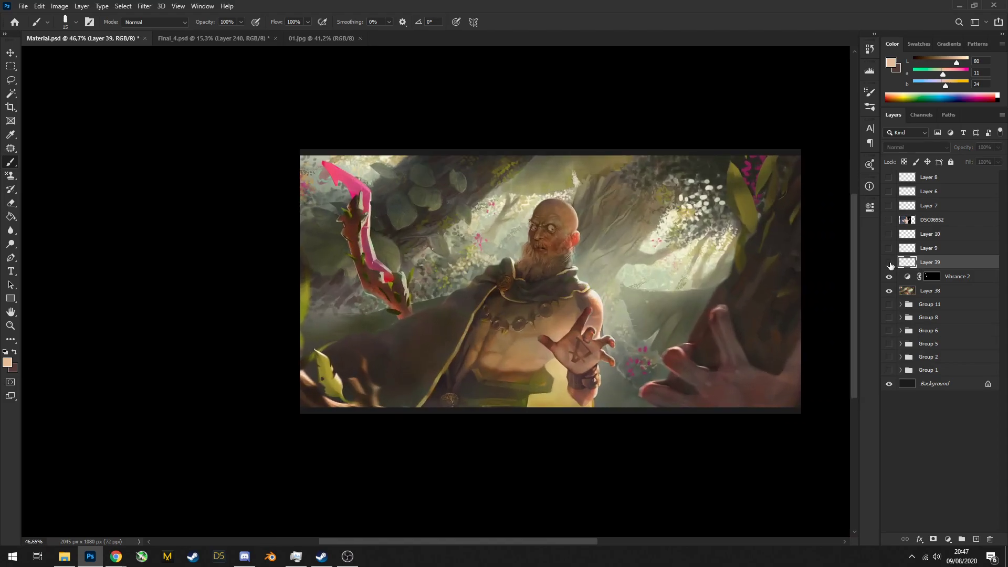
{"action": "left_click", "coordinate": [890, 264]}
{"action": "left_click", "coordinate": [890, 264]}
{"action": "left_click", "coordinate": [890, 264]}
{"action": "left_click_drag", "start_coordinate": [604, 292], "coordinate": [646, 290]}
{"action": "left_click_drag", "start_coordinate": [547, 278], "coordinate": [540, 252]}
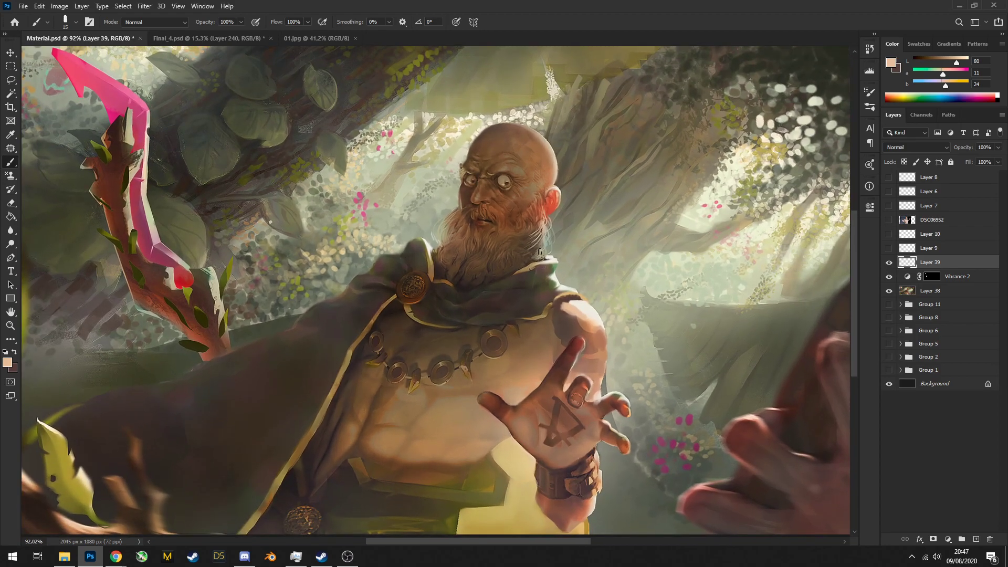
Paste the copied painting of the brown-haired, bearded man as a new layer and scale it to fit the canvas
{"action": "key", "text": "alt+Tab"}
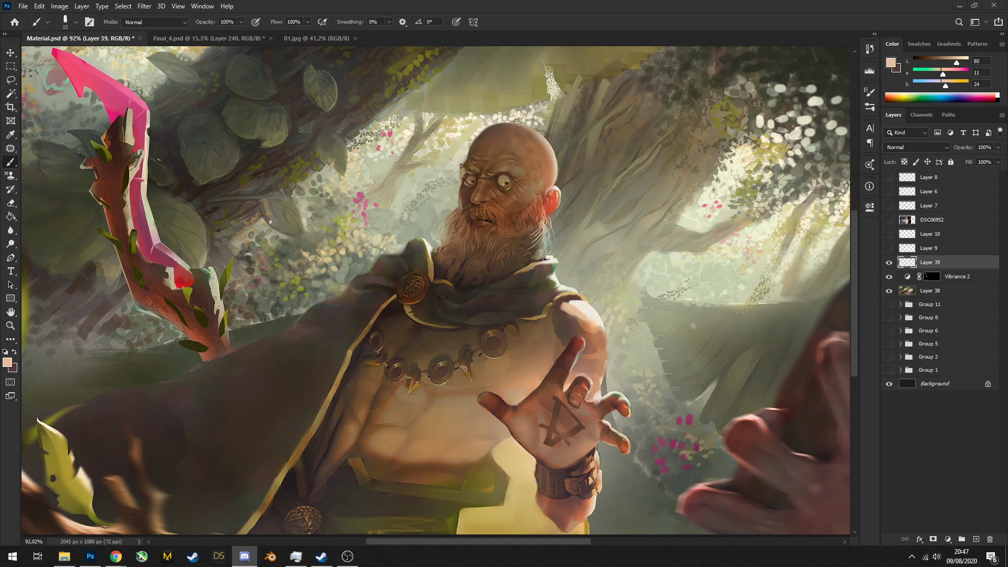
{"action": "key", "text": "alt+Tab"}
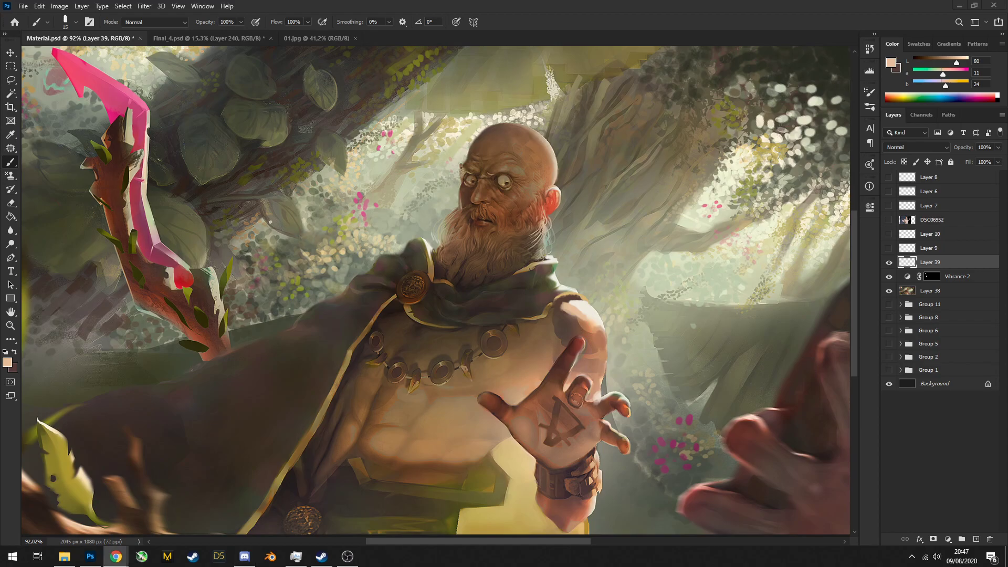
{"action": "key", "text": "alt+Tab"}
{"action": "key", "text": "ctrl+v"}
{"action": "scroll", "coordinate": [421, 153], "scroll_direction": "down", "scroll_amount": 5}
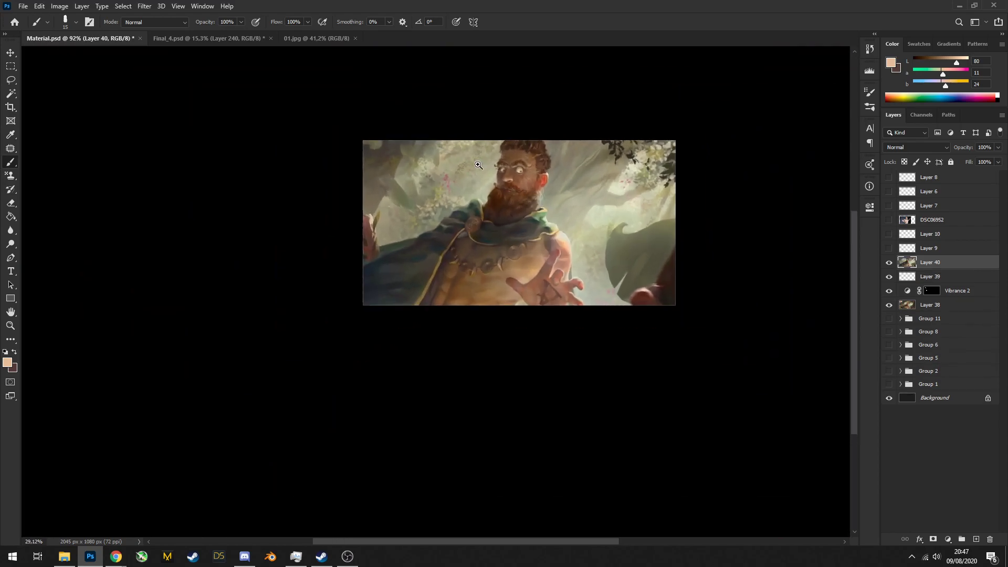
{"action": "key", "text": "ctrl+t"}
{"action": "left_click_drag", "start_coordinate": [203, 82], "coordinate": [327, 145]}
{"action": "key", "text": "Return"}
{"action": "left_click_drag", "start_coordinate": [585, 194], "coordinate": [577, 218]}
Toggle the pasted painting's visibility to compare it with the bald version beneath
{"action": "left_click", "coordinate": [889, 263]}
{"action": "key", "text": "ctrl+comma"}
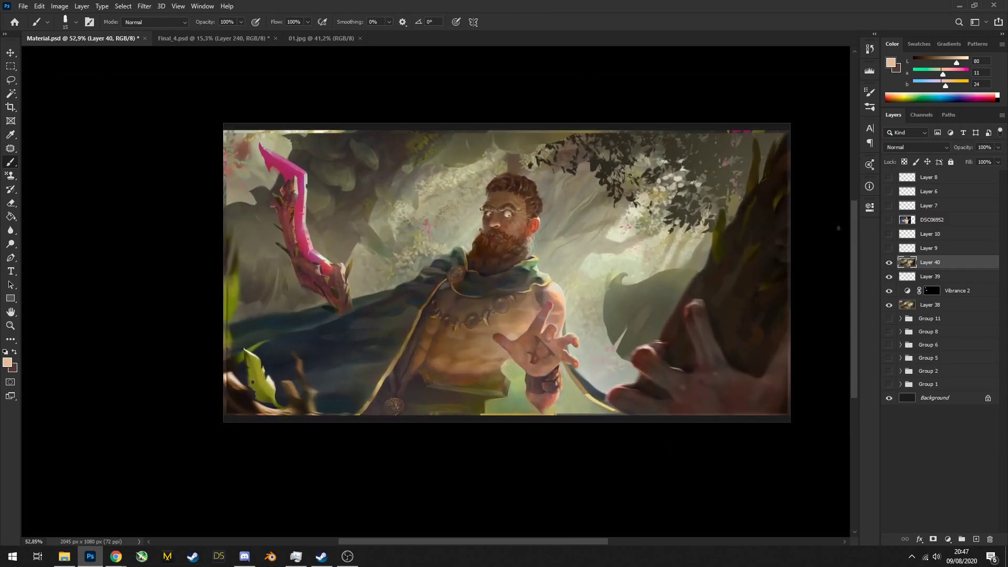
{"action": "left_click", "coordinate": [889, 263]}
{"action": "left_click", "coordinate": [889, 263]}
{"action": "left_click", "coordinate": [890, 263]}
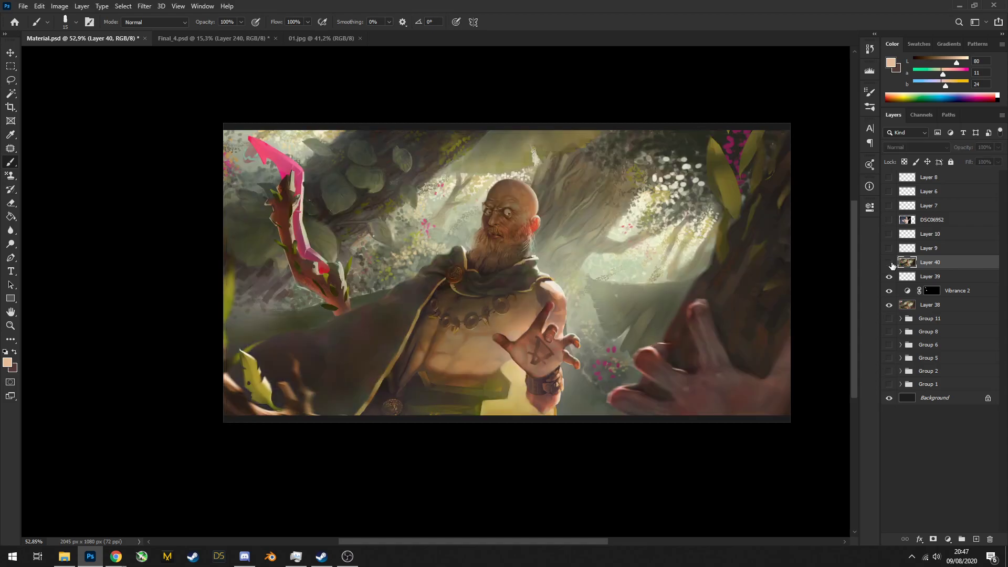
Add a new empty layer above the pasted painting and hide it
{"action": "mouse_move", "coordinate": [525, 200]}
{"action": "left_mouse_down"}
{"action": "mouse_move", "coordinate": [451, 181]}
{"action": "mouse_move", "coordinate": [483, 179]}
{"action": "mouse_move", "coordinate": [480, 379]}
{"action": "left_mouse_up"}
{"action": "left_click", "coordinate": [483, 179]}
{"action": "key", "text": "Return"}
{"action": "left_click", "coordinate": [976, 540]}
{"action": "mouse_move", "coordinate": [562, 378]}
{"action": "left_mouse_down"}
{"action": "mouse_move", "coordinate": [547, 151]}
{"action": "mouse_move", "coordinate": [558, 407]}
{"action": "mouse_move", "coordinate": [656, 210]}
{"action": "mouse_move", "coordinate": [325, 315]}
{"action": "left_mouse_up"}
{"action": "left_click", "coordinate": [889, 262]}
Compare the pasted version with the bald version again and undo the circle strokes beside the man's head
{"action": "left_click", "coordinate": [889, 276]}
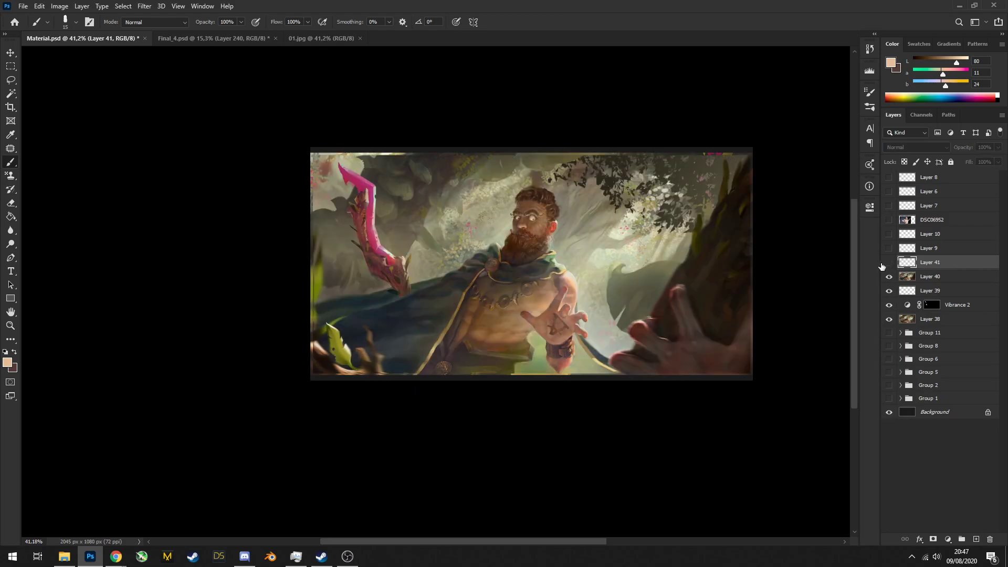
{"action": "mouse_move", "coordinate": [565, 218]}
{"action": "left_mouse_down"}
{"action": "mouse_move", "coordinate": [543, 201]}
{"action": "mouse_move", "coordinate": [693, 206]}
{"action": "left_mouse_up"}
{"action": "left_click", "coordinate": [889, 277]}
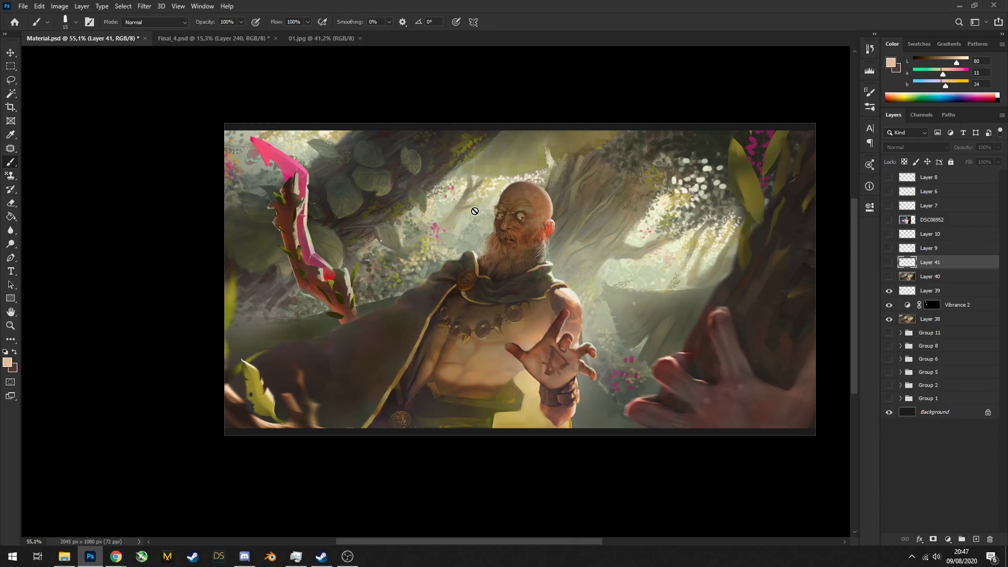
{"action": "mouse_move", "coordinate": [477, 190]}
{"action": "left_mouse_down"}
{"action": "mouse_move", "coordinate": [491, 190]}
{"action": "mouse_move", "coordinate": [491, 210]}
{"action": "mouse_move", "coordinate": [504, 178]}
{"action": "left_mouse_up"}
{"action": "left_click", "coordinate": [889, 277]}
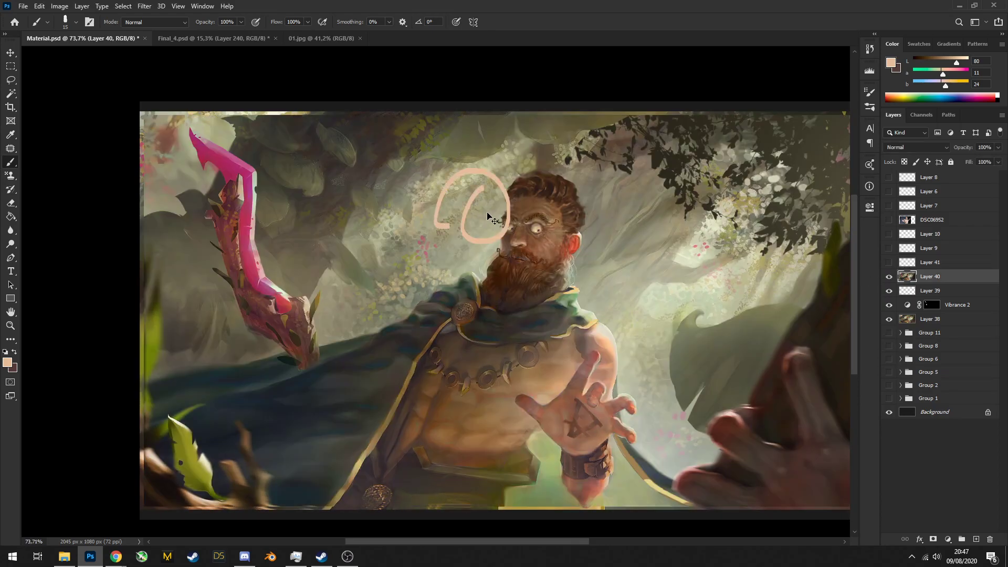
{"action": "key", "text": "ctrl+z"}
Paint pale light patches into the foliage around the brown-haired man with sampled background colours, enlarging the brush to 40
{"action": "left_click", "coordinate": [696, 285], "text": "alt"}
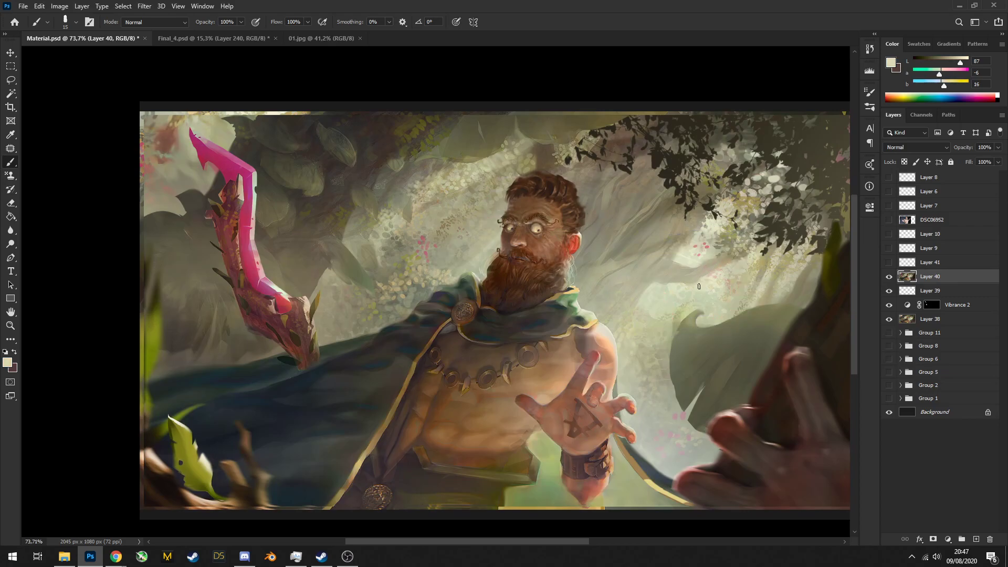
{"action": "left_click_drag", "start_coordinate": [496, 205], "coordinate": [504, 200]}
{"action": "key", "text": "bracketright"}
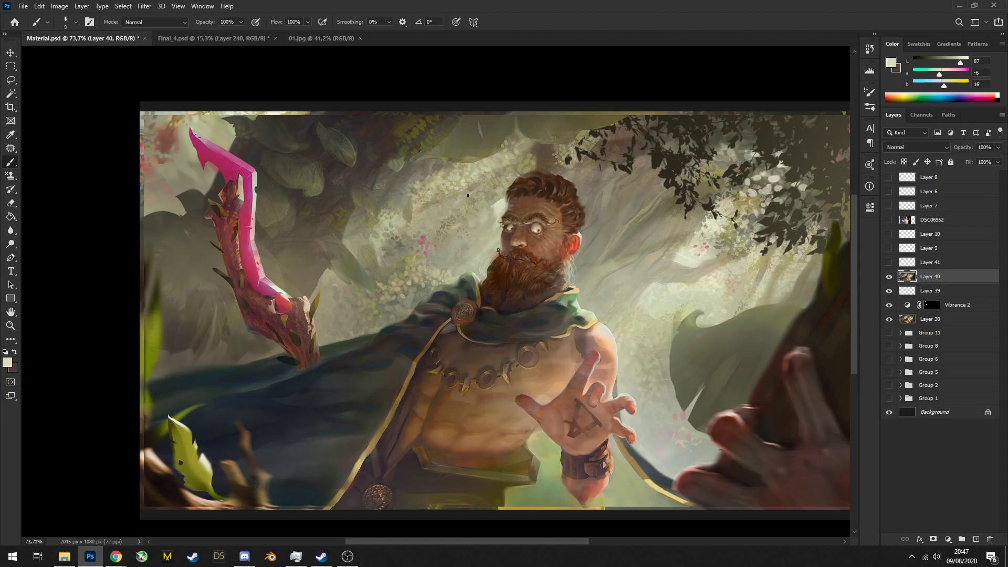
{"action": "key", "text": "bracketright"}
{"action": "key", "text": "bracketright"}
{"action": "key", "text": "bracketright"}
{"action": "left_click", "coordinate": [415, 223], "text": "alt"}
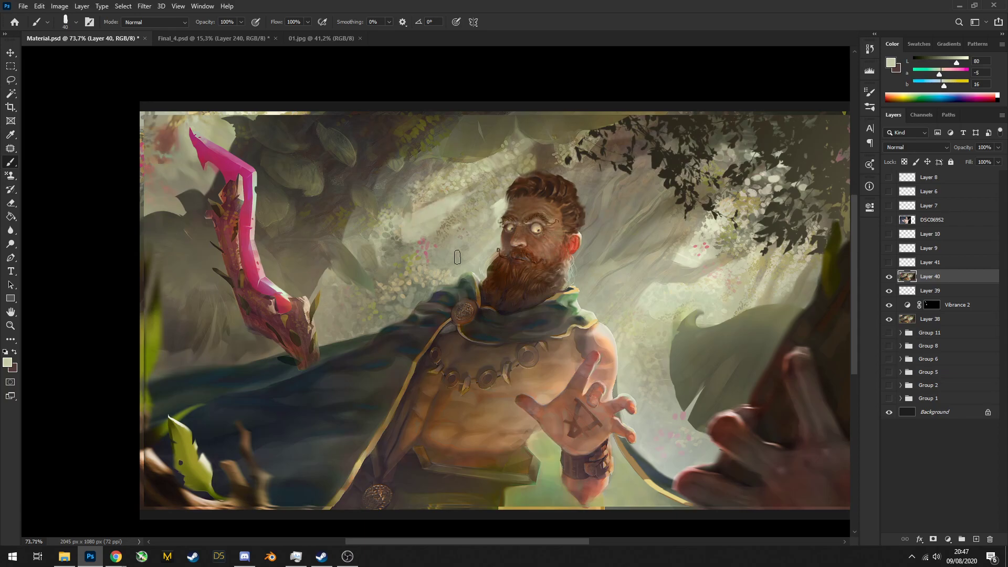
{"action": "scroll", "coordinate": [455, 268], "scroll_direction": "down", "scroll_amount": 5}
{"action": "scroll", "coordinate": [459, 257], "scroll_direction": "up", "scroll_amount": 4}
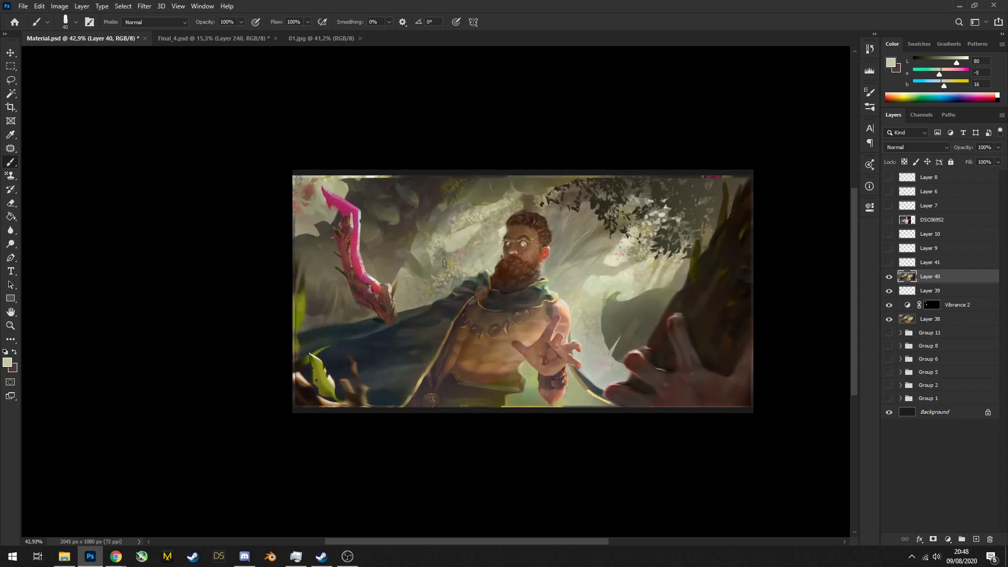
Sample a paler background tone beside the brown-haired man's head as the brush colour
{"action": "key", "text": "e"}
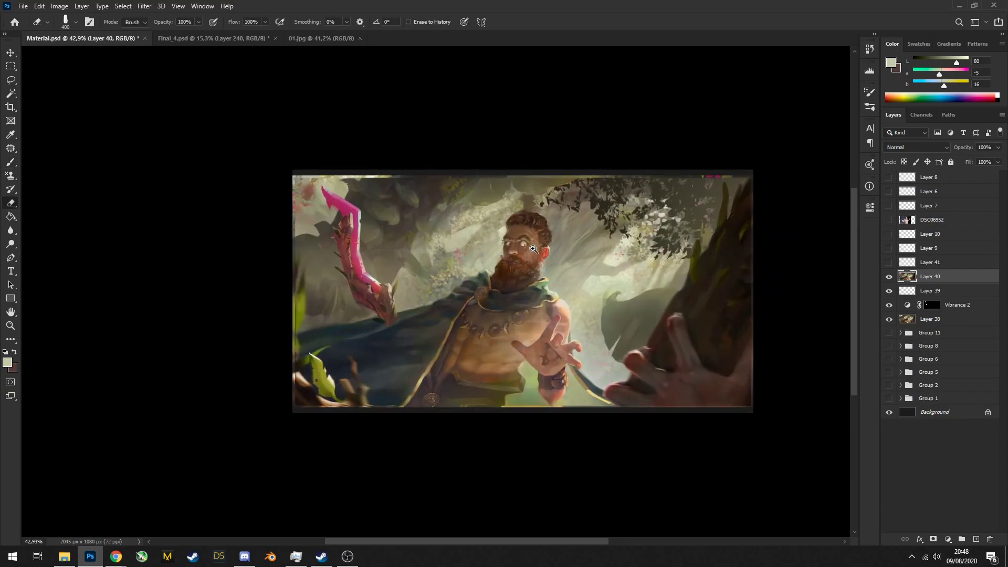
{"action": "scroll", "coordinate": [535, 256], "scroll_direction": "down", "scroll_amount": 1}
{"action": "scroll", "coordinate": [536, 256], "scroll_direction": "up", "scroll_amount": 4}
{"action": "key", "text": "b"}
{"action": "left_click", "coordinate": [483, 236], "text": "alt"}
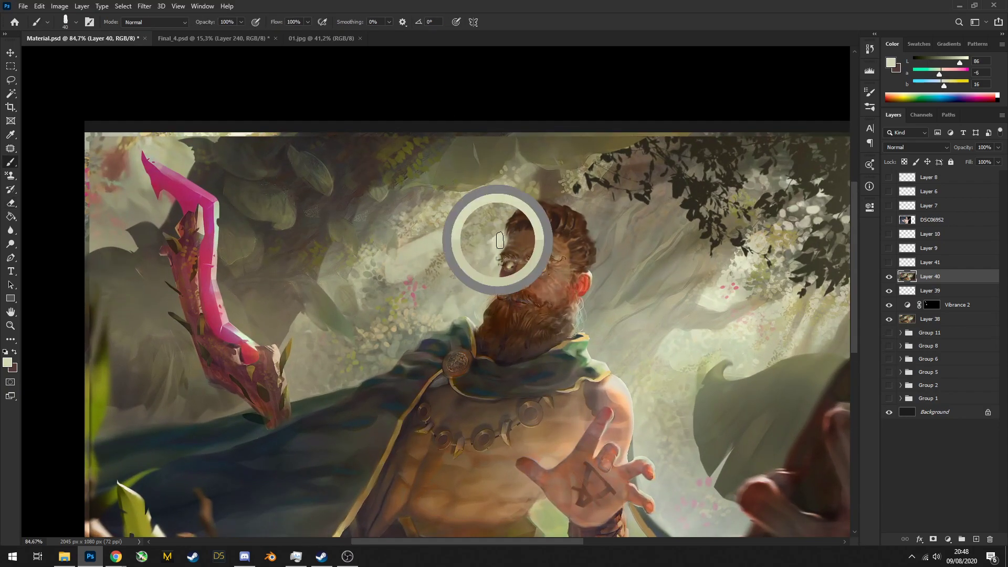
{"action": "scroll", "coordinate": [544, 256], "scroll_direction": "down", "scroll_amount": 3}
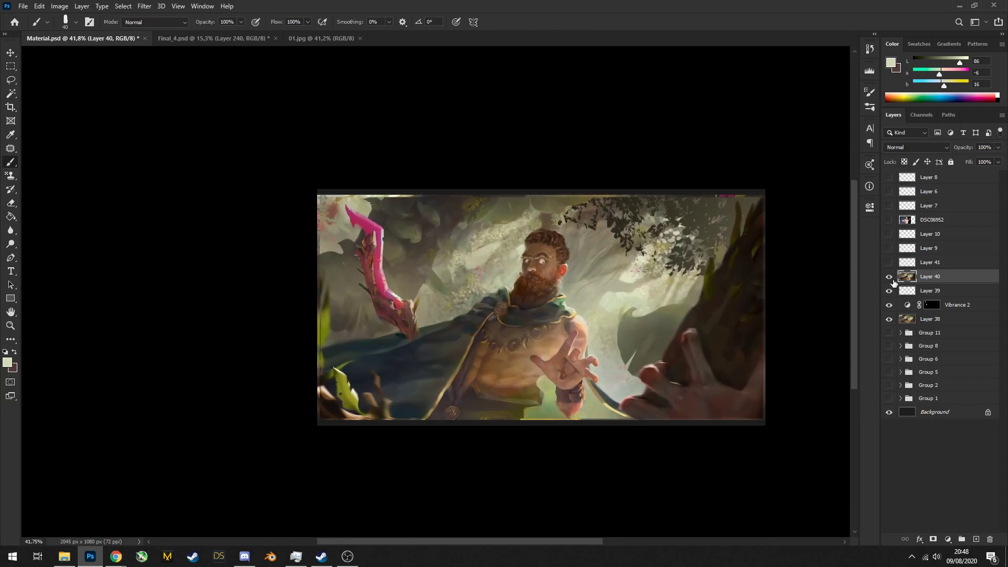
Toggle the pasted painting off and on to compare its lighting around the head with the bald version
{"action": "left_click", "coordinate": [889, 278]}
{"action": "scroll", "coordinate": [558, 246], "scroll_direction": "up", "scroll_amount": 2}
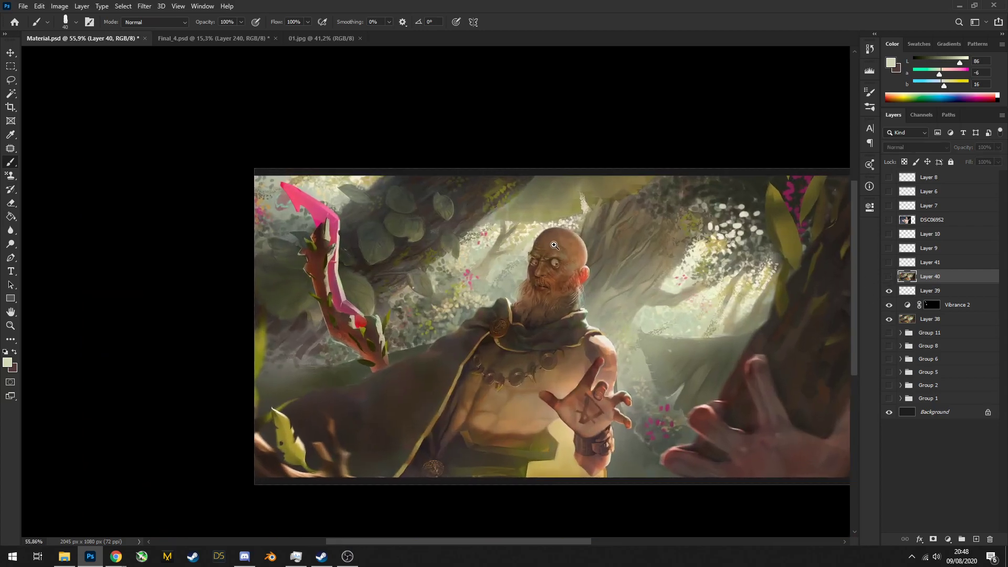
{"action": "scroll", "coordinate": [558, 246], "scroll_direction": "down", "scroll_amount": 2}
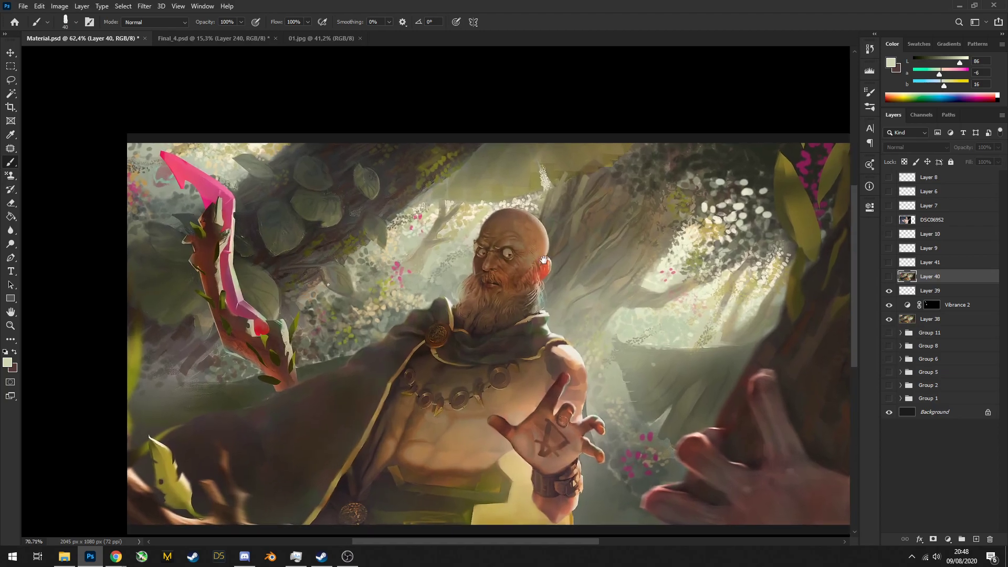
{"action": "left_click", "coordinate": [889, 277]}
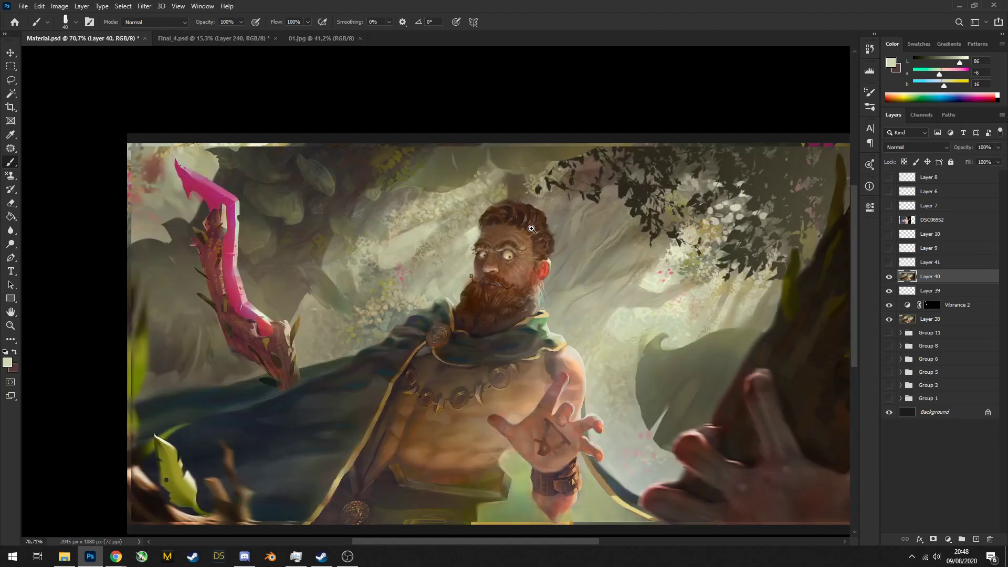
{"action": "scroll", "coordinate": [544, 235], "scroll_direction": "up", "scroll_amount": 2}
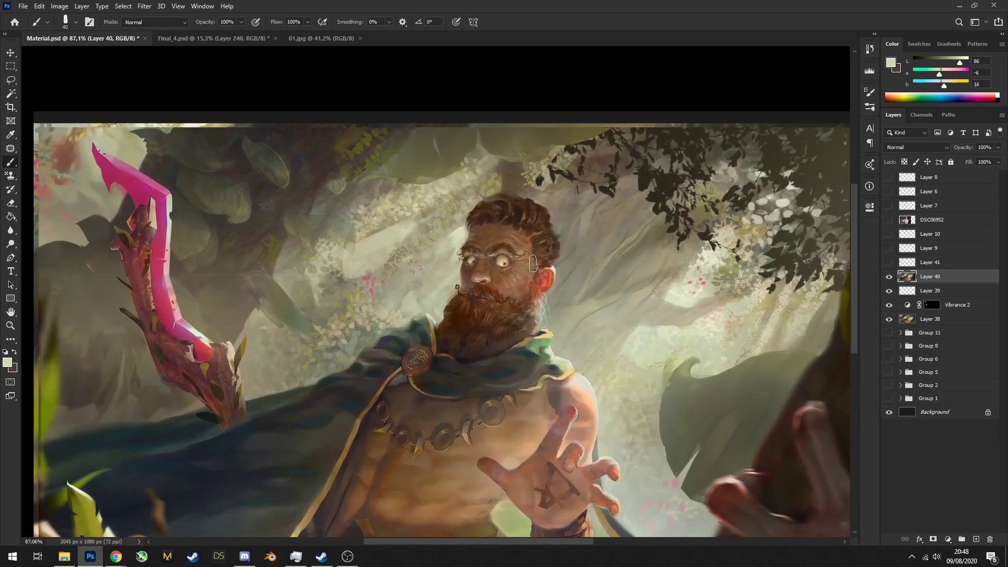
{"action": "scroll", "coordinate": [566, 250], "scroll_direction": "up", "scroll_amount": 1}
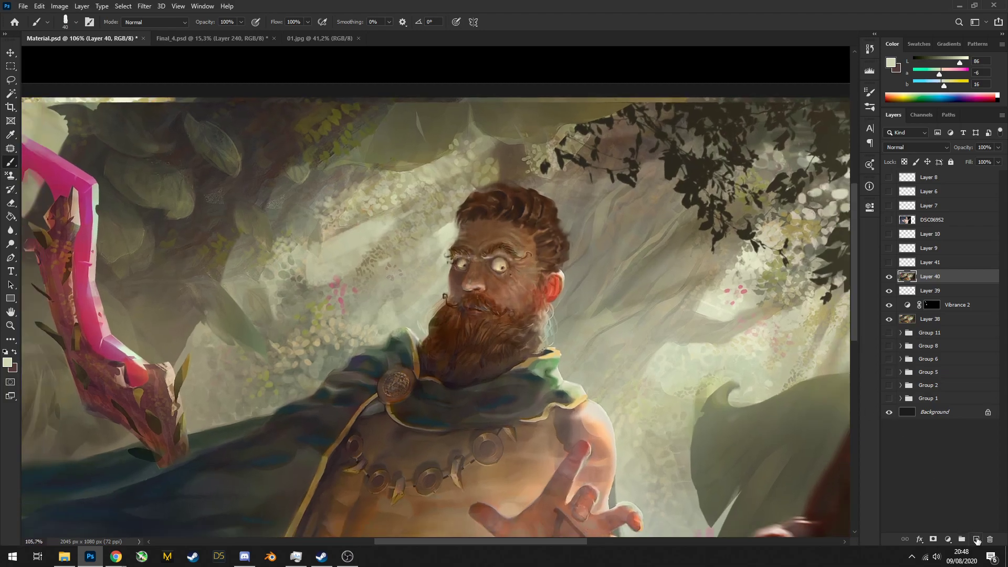
Add a new layer above the pasted painting, reduce the brush size and sample the near-white highlight on the ear's rim
{"action": "left_click", "coordinate": [976, 539]}
{"action": "key", "text": "bracketleft"}
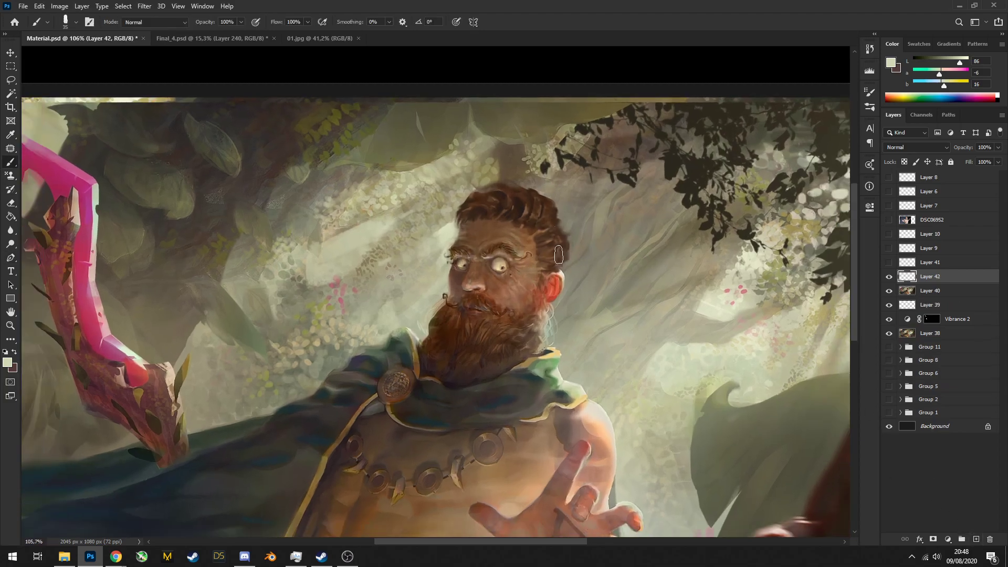
{"action": "left_click", "coordinate": [560, 272], "text": "alt"}
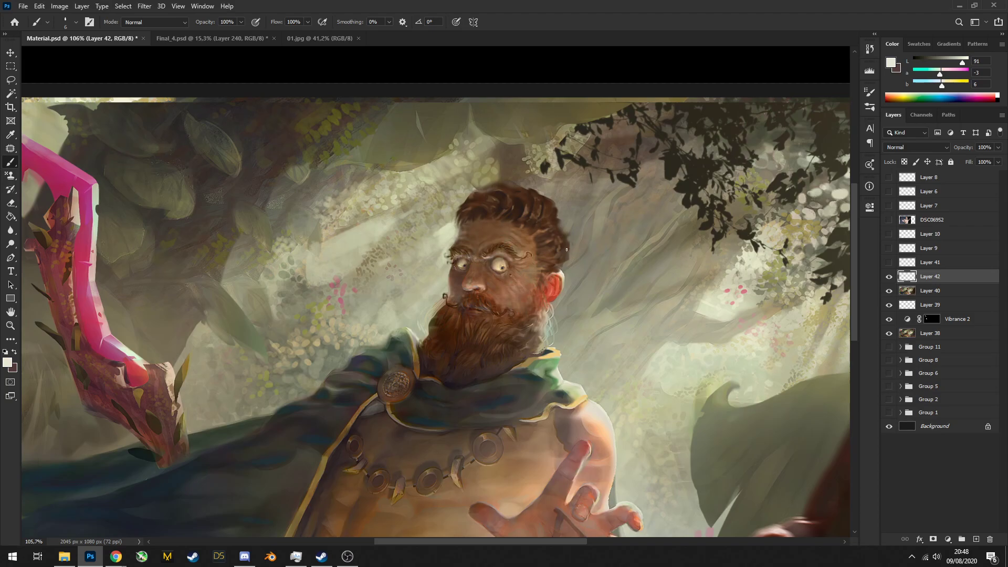
{"action": "scroll", "coordinate": [568, 245], "scroll_direction": "down", "scroll_amount": 4}
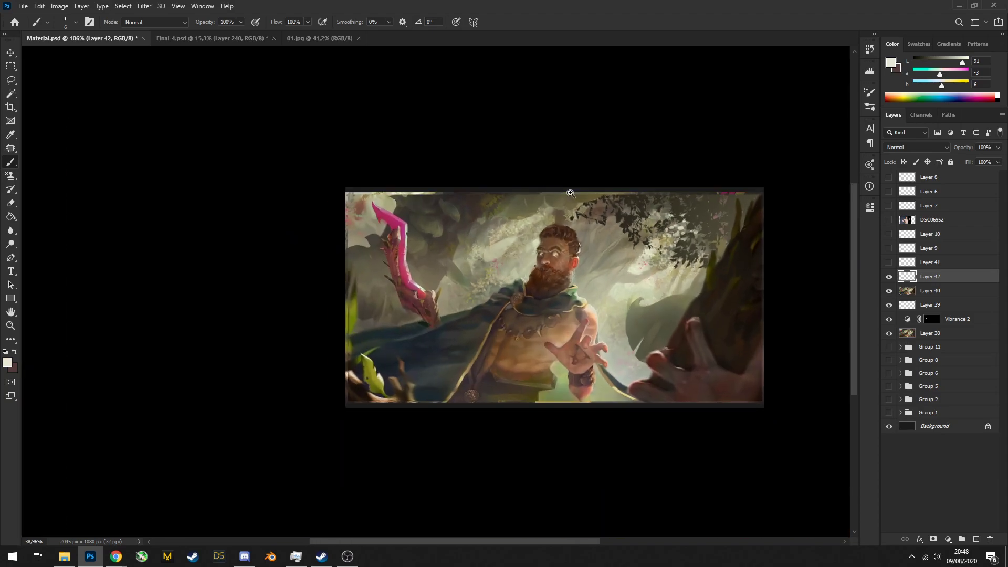
{"action": "scroll", "coordinate": [546, 294], "scroll_direction": "up", "scroll_amount": 2}
Hide the new layer and switch the pasted painting's visibility to compare the bearded face with the bald version beneath
{"action": "left_click_drag", "start_coordinate": [889, 280], "coordinate": [889, 291]}
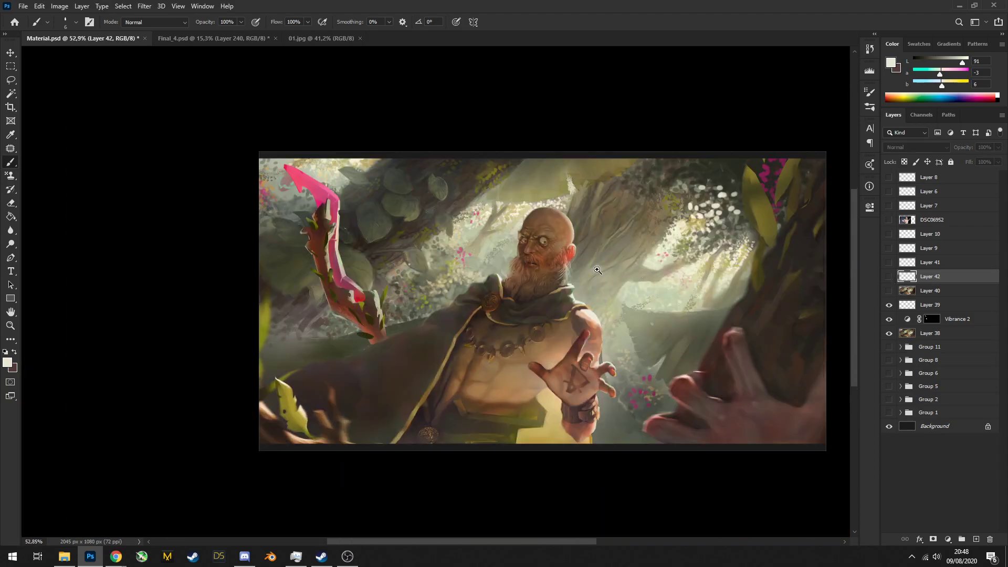
{"action": "scroll", "coordinate": [551, 262], "scroll_direction": "down", "scroll_amount": 3}
{"action": "scroll", "coordinate": [561, 245], "scroll_direction": "up", "scroll_amount": 4}
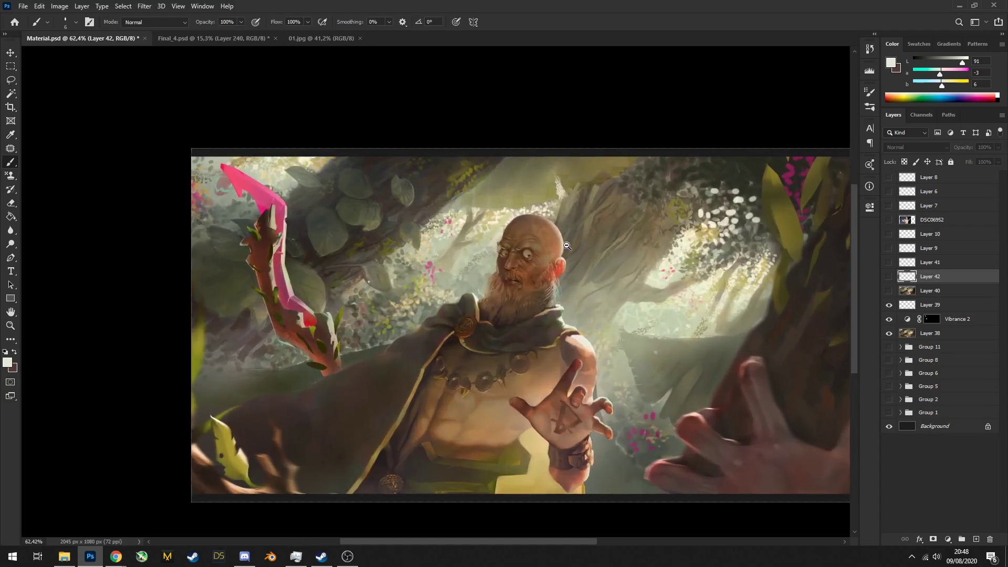
{"action": "scroll", "coordinate": [561, 245], "scroll_direction": "up", "scroll_amount": 3}
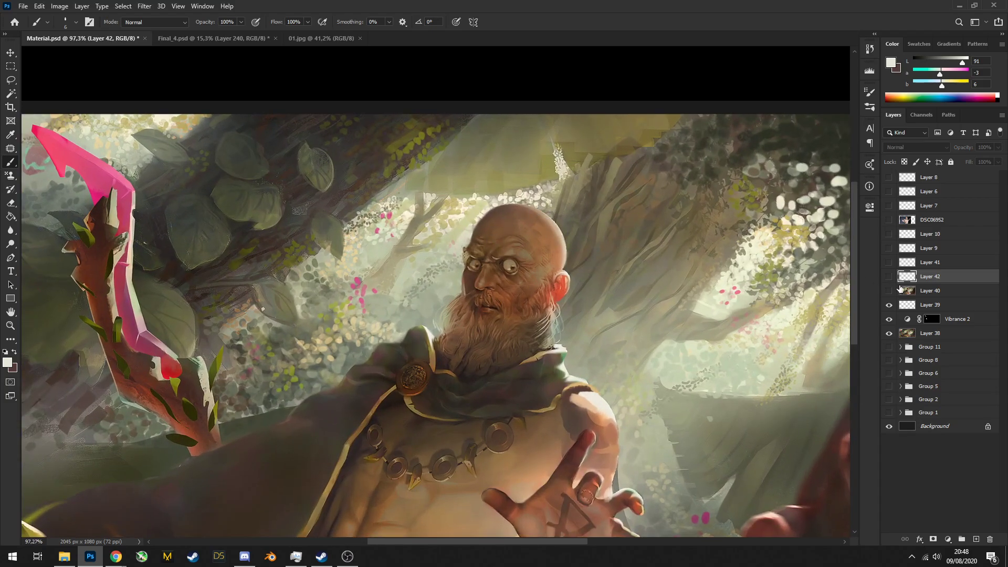
{"action": "left_click", "coordinate": [888, 290]}
{"action": "scroll", "coordinate": [491, 255], "scroll_direction": "down", "scroll_amount": 6}
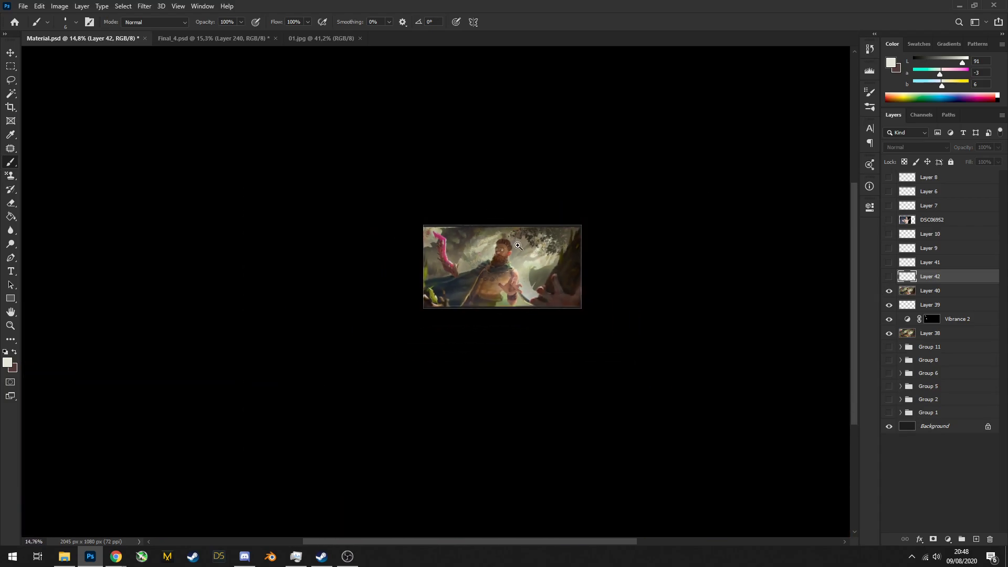
{"action": "scroll", "coordinate": [519, 242], "scroll_direction": "up", "scroll_amount": 4}
{"action": "left_click_drag", "start_coordinate": [508, 256], "coordinate": [548, 247]}
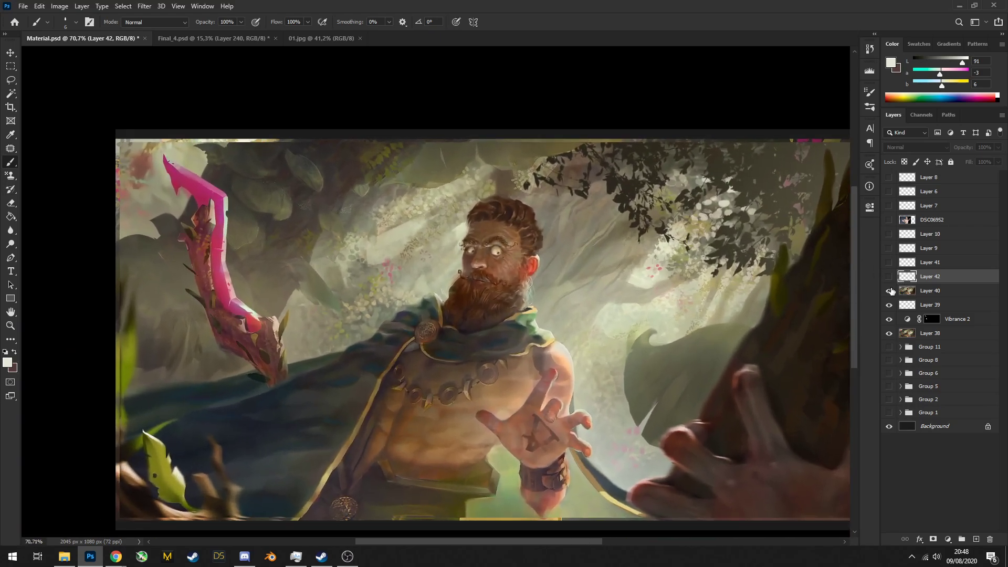
{"action": "left_click", "coordinate": [888, 292]}
{"action": "left_click", "coordinate": [888, 291]}
{"action": "scroll", "coordinate": [517, 300], "scroll_direction": "up", "scroll_amount": 1}
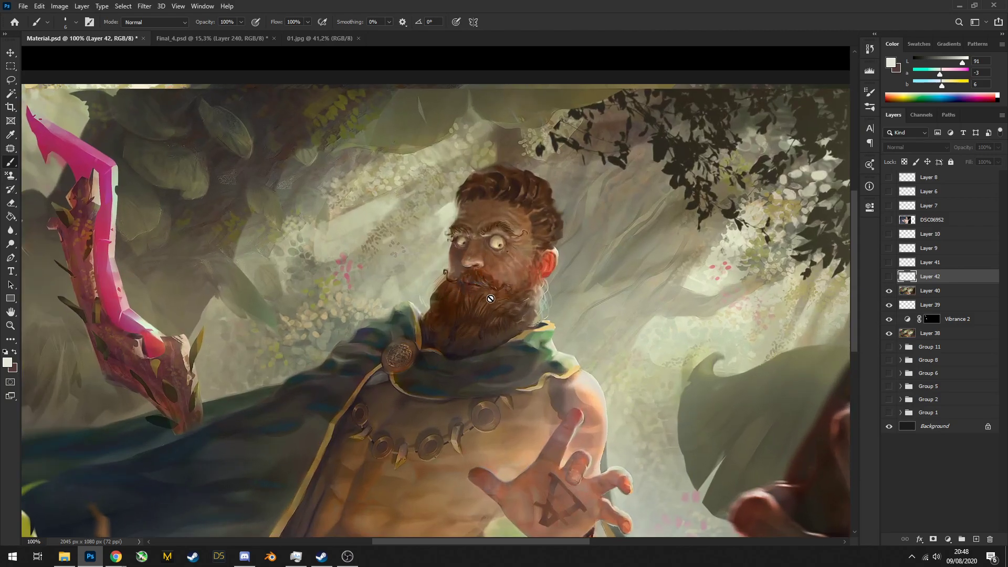
{"action": "left_click", "coordinate": [888, 291]}
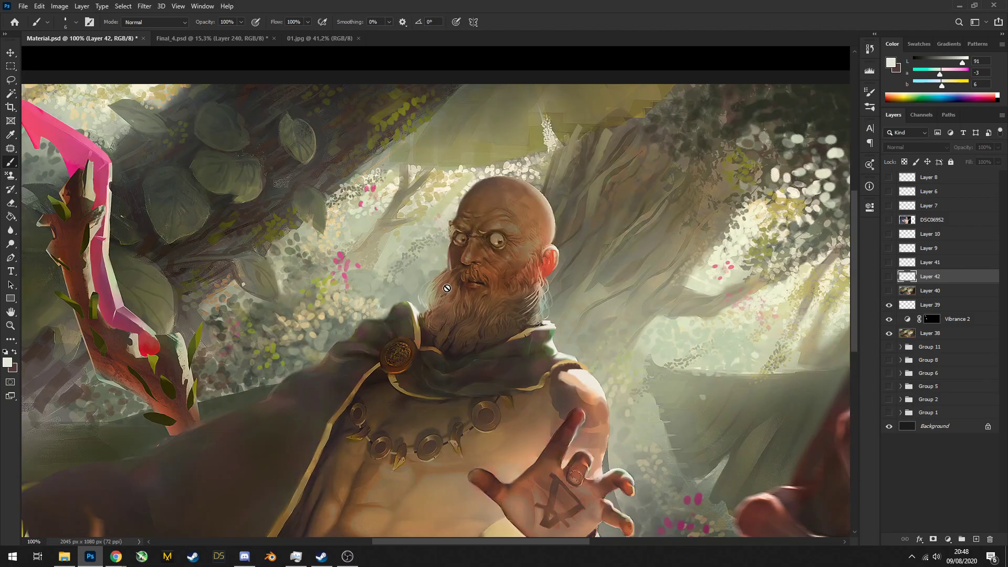
Add another new layer, undo the trial stroke over the man's face and show the pasted painting again
{"action": "left_click", "coordinate": [976, 538]}
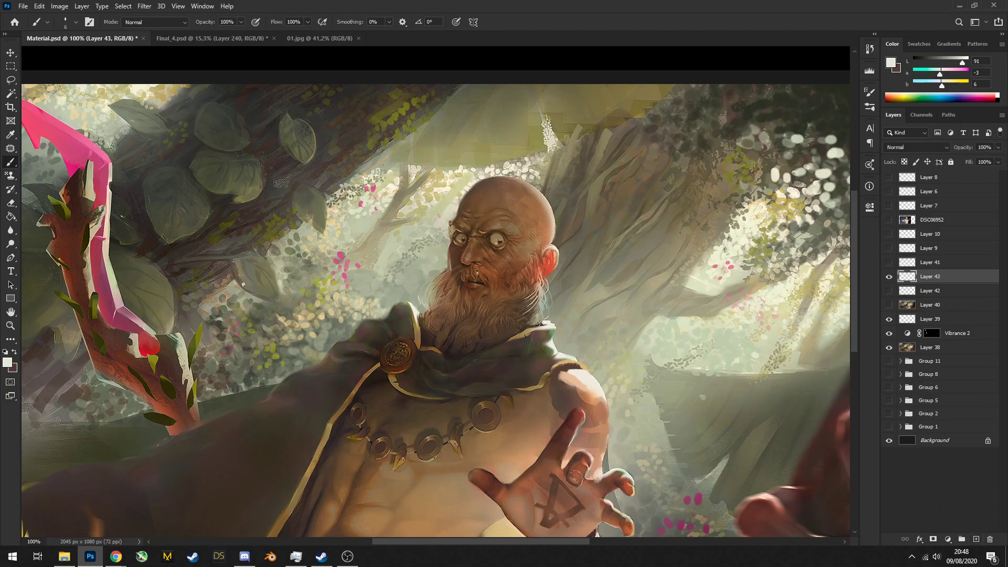
{"action": "mouse_move", "coordinate": [477, 272]}
{"action": "left_mouse_down"}
{"action": "mouse_move", "coordinate": [487, 289]}
{"action": "mouse_move", "coordinate": [505, 268]}
{"action": "left_mouse_up"}
{"action": "key", "text": "ctrl+z"}
{"action": "left_click", "coordinate": [889, 304]}
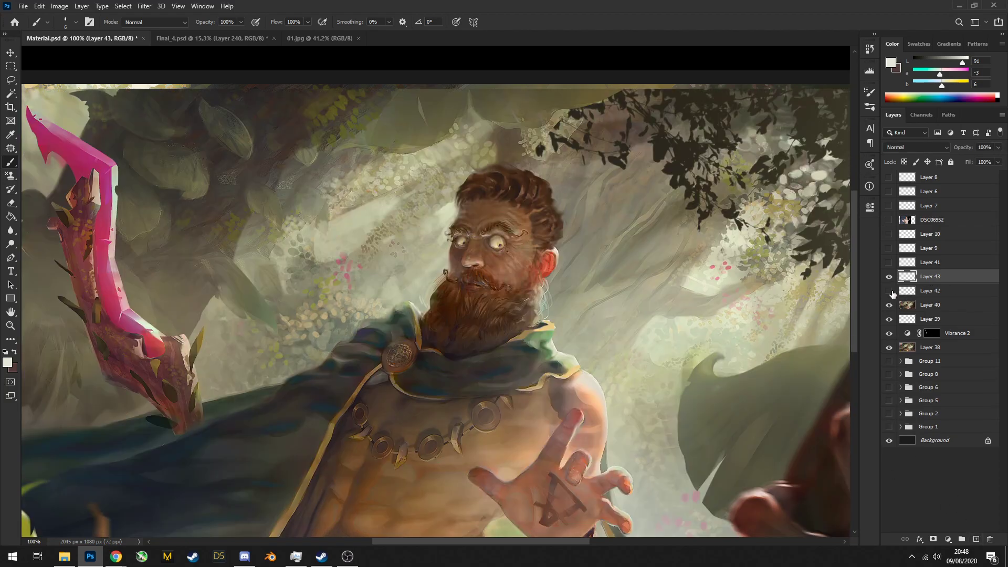
Paint lighter skin tones over the bearded man's nose and cheek with brown colours sampled from the painting
{"action": "mouse_move", "coordinate": [505, 277]}
{"action": "left_mouse_down"}
{"action": "mouse_move", "coordinate": [488, 273]}
{"action": "mouse_move", "coordinate": [496, 294]}
{"action": "mouse_move", "coordinate": [480, 252]}
{"action": "mouse_move", "coordinate": [468, 260]}
{"action": "left_mouse_up"}
{"action": "left_click", "coordinate": [465, 247], "text": "alt"}
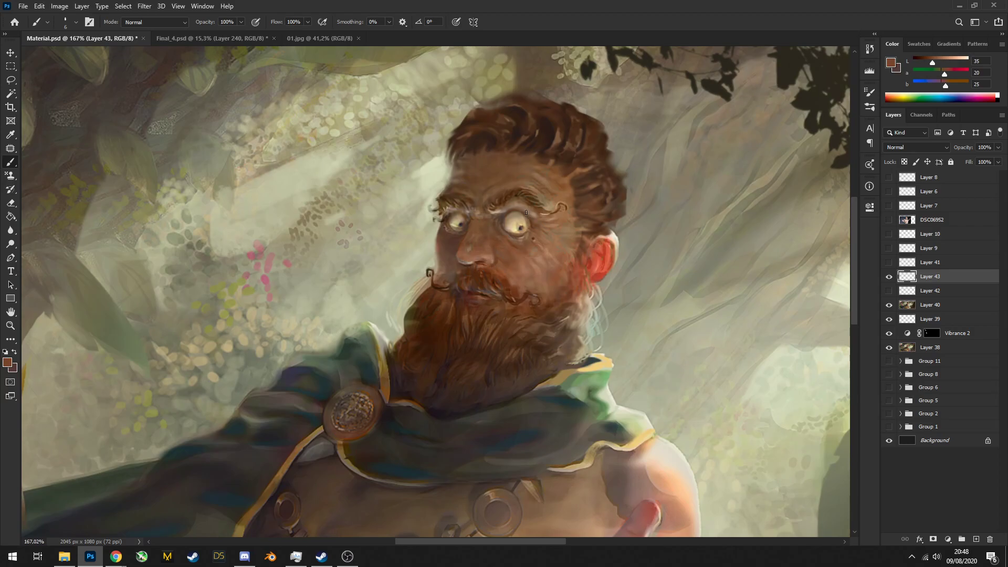
{"action": "mouse_move", "coordinate": [544, 224]}
{"action": "left_mouse_down"}
{"action": "mouse_move", "coordinate": [547, 196]}
{"action": "mouse_move", "coordinate": [531, 299]}
{"action": "mouse_move", "coordinate": [543, 215]}
{"action": "left_mouse_up"}
{"action": "left_click", "coordinate": [540, 382], "text": "alt"}
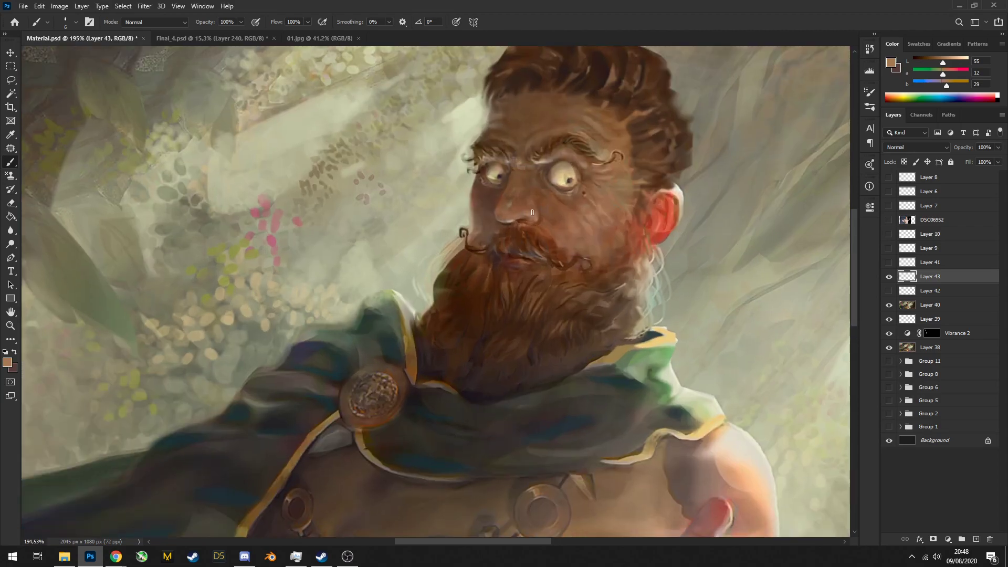
{"action": "left_click", "coordinate": [522, 213], "text": "alt"}
{"action": "left_click_drag", "start_coordinate": [529, 214], "coordinate": [575, 193]}
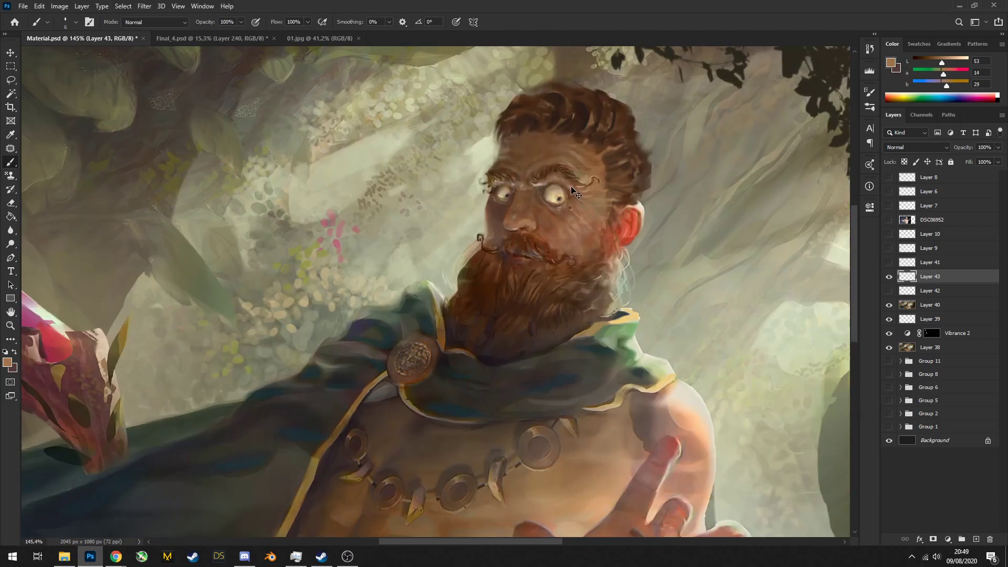
{"action": "mouse_move", "coordinate": [516, 217]}
{"action": "left_mouse_down"}
{"action": "mouse_move", "coordinate": [522, 231]}
{"action": "mouse_move", "coordinate": [500, 229]}
{"action": "left_mouse_up"}
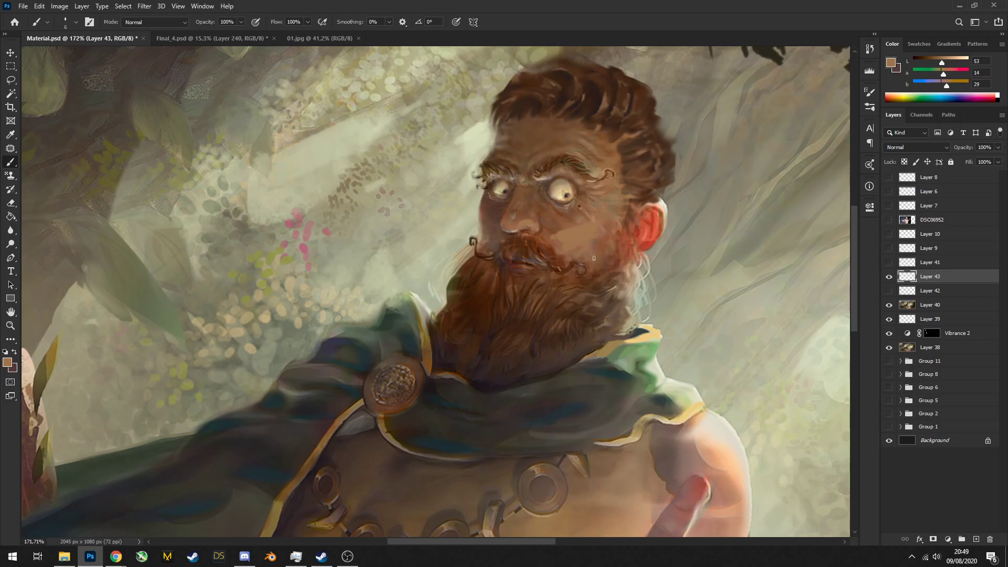
Merge the face paint-over layer with the pasted painting and the hidden layer between them
{"action": "scroll", "coordinate": [594, 258], "scroll_direction": "down", "scroll_amount": 10}
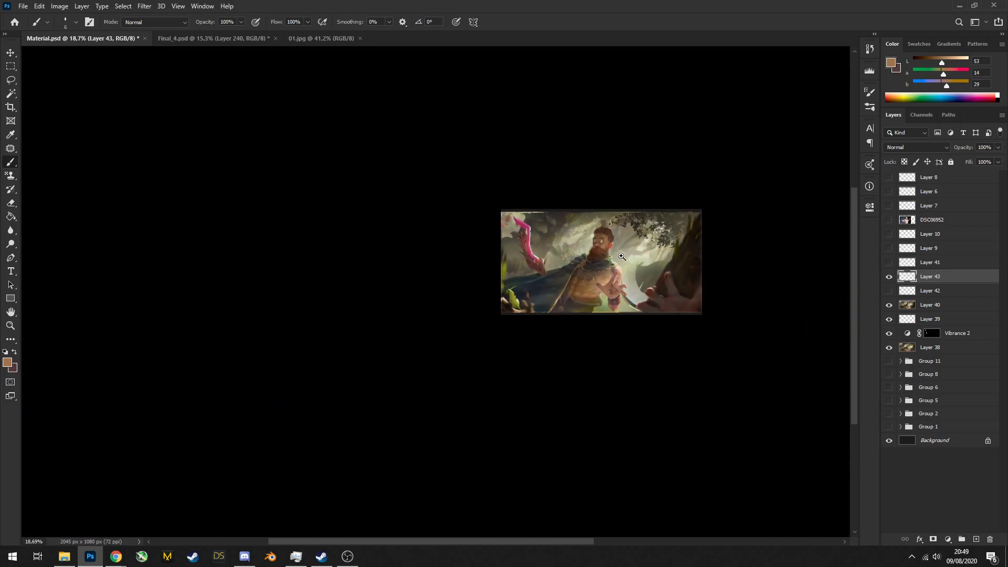
{"action": "scroll", "coordinate": [622, 256], "scroll_direction": "up", "scroll_amount": 8}
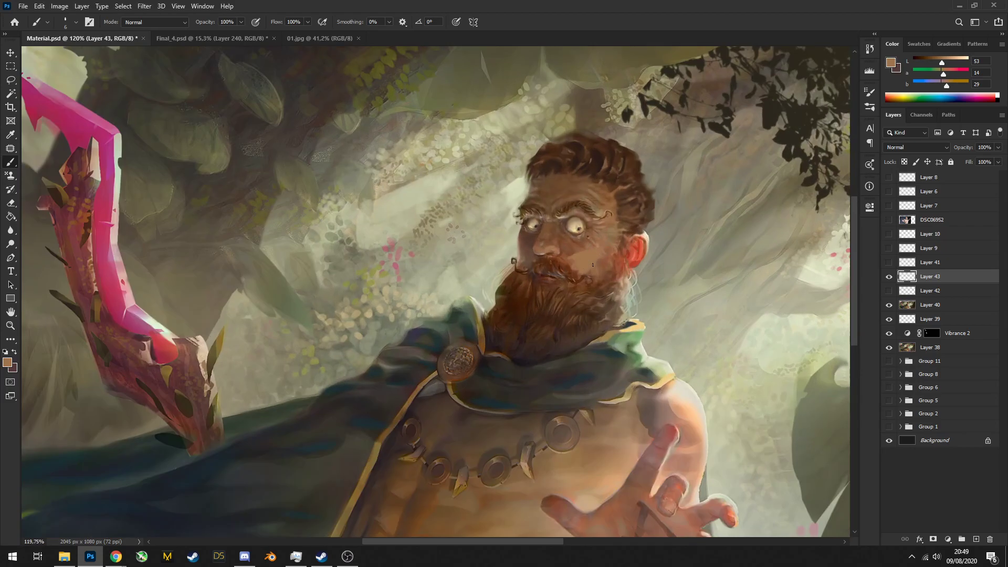
{"action": "left_click", "coordinate": [914, 307], "text": "shift"}
{"action": "key", "text": "ctrl+e"}
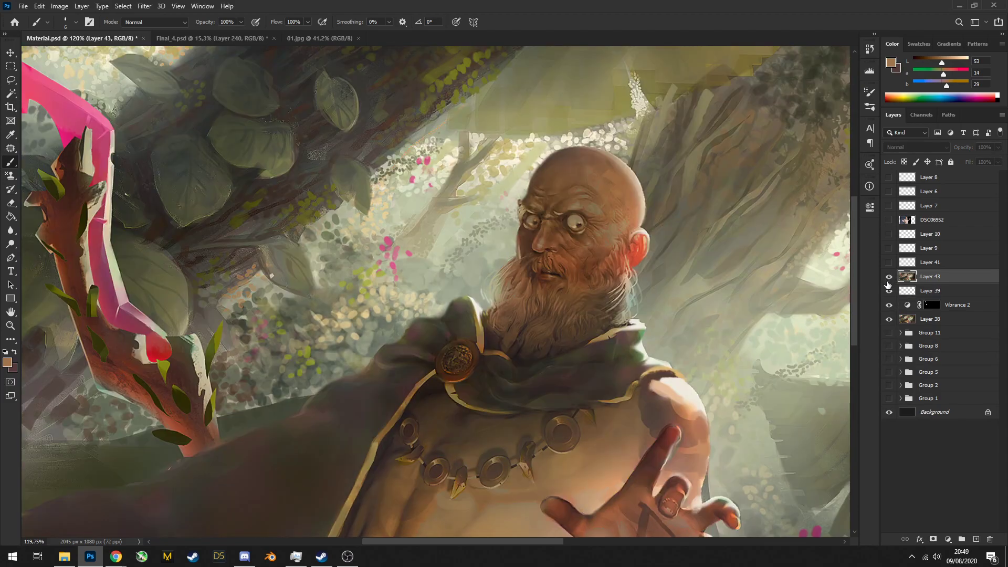
Lasso the lit shoulder on Layer 38 and copy it to a new layer above the merged painting
{"action": "left_click_drag", "start_coordinate": [725, 349], "coordinate": [644, 283]}
{"action": "left_click", "coordinate": [929, 318]}
{"action": "left_click", "coordinate": [888, 276]}
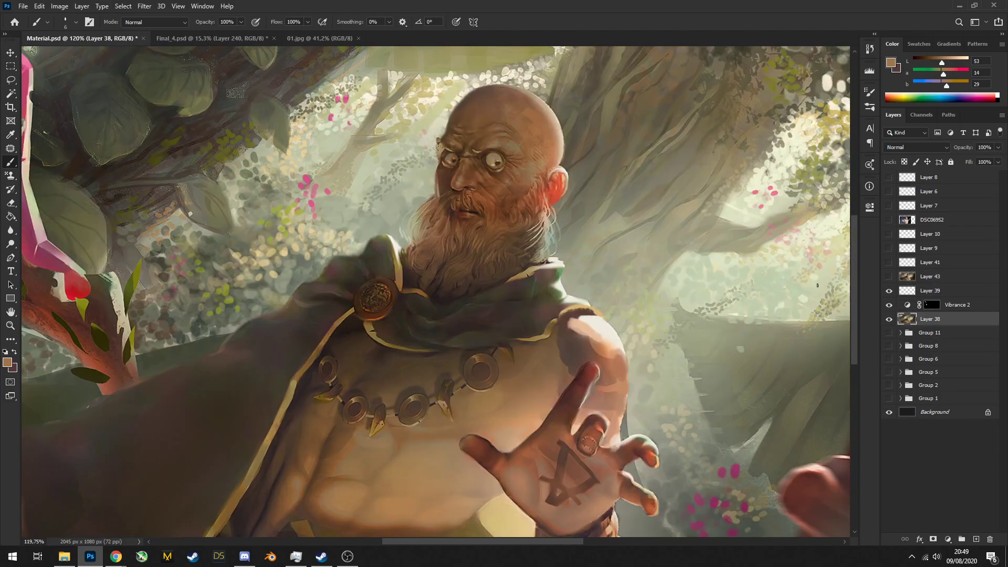
{"action": "key", "text": "l"}
{"action": "mouse_move", "coordinate": [586, 300]}
{"action": "left_mouse_down"}
{"action": "mouse_move", "coordinate": [564, 315]}
{"action": "mouse_move", "coordinate": [609, 435]}
{"action": "mouse_move", "coordinate": [585, 302]}
{"action": "left_mouse_up"}
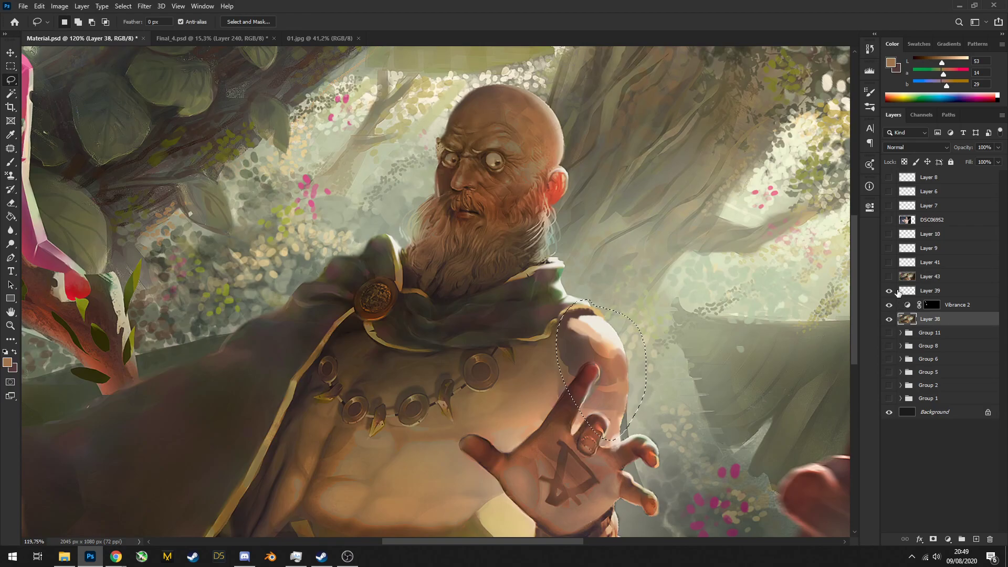
{"action": "left_click", "coordinate": [929, 276]}
{"action": "left_click", "coordinate": [888, 277]}
{"action": "key", "text": "ctrl+shift+alt+n"}
Erase around the copied shoulder to blend it into the bearded painting, reducing the eraser size to 200
{"action": "scroll", "coordinate": [620, 343], "scroll_direction": "down", "scroll_amount": 3}
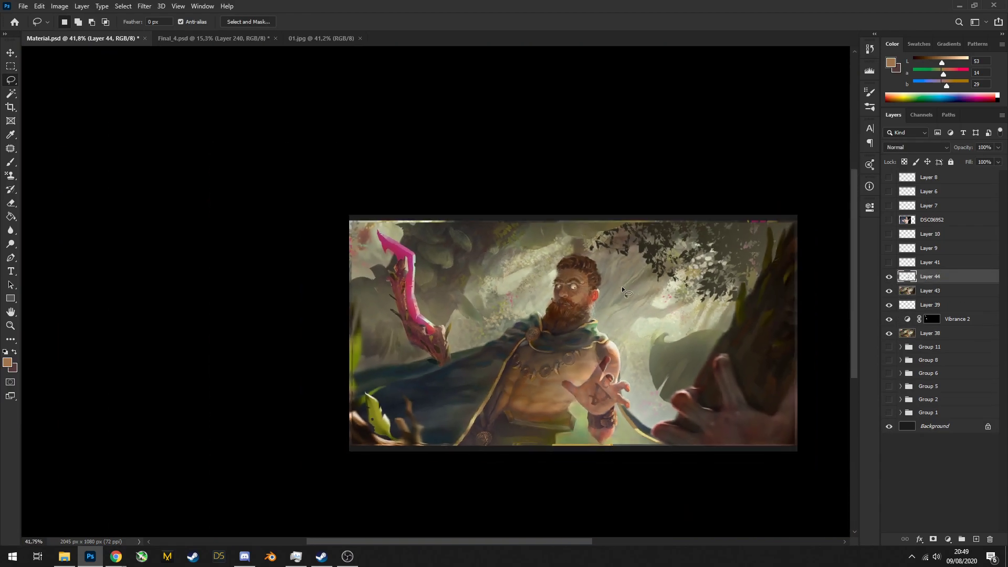
{"action": "key", "text": "e"}
{"action": "left_click_drag", "start_coordinate": [603, 369], "coordinate": [589, 378]}
{"action": "key", "text": "bracketleft"}
{"action": "key", "text": "bracketleft"}
{"action": "key", "text": "bracketleft"}
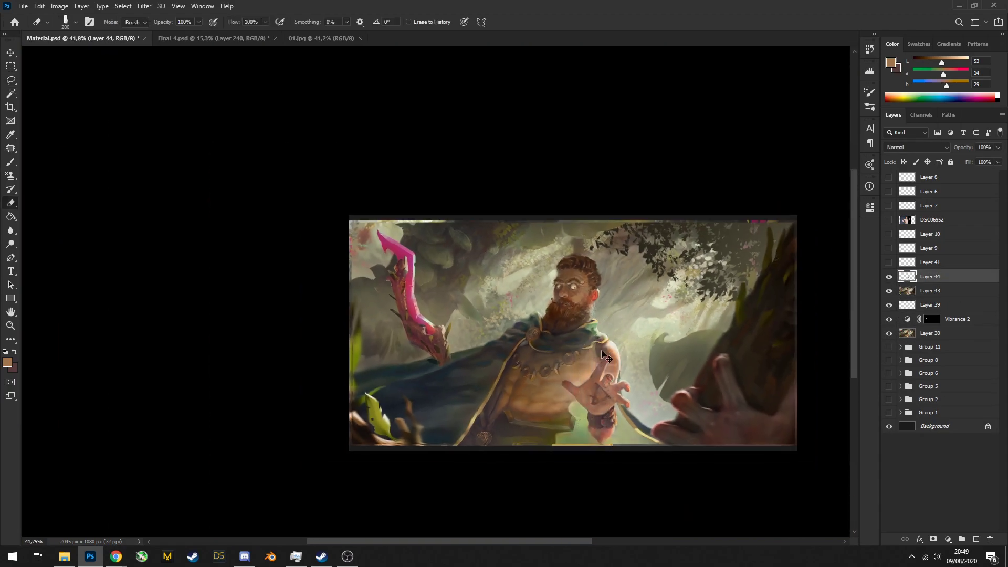
Adjust the copied shoulder's tones with Levels and sample its light skin colour for the brush
{"action": "key", "text": "ctrl+l"}
{"action": "left_click_drag", "start_coordinate": [808, 199], "coordinate": [797, 200]}
{"action": "key", "text": "Return"}
{"action": "scroll", "coordinate": [606, 373], "scroll_direction": "up", "scroll_amount": 4}
{"action": "key", "text": "b"}
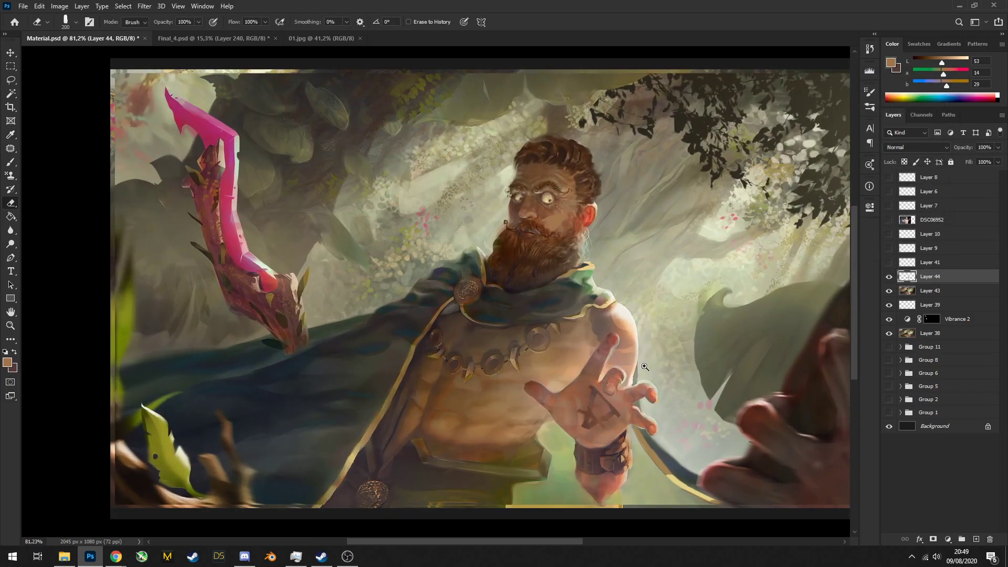
{"action": "left_click", "coordinate": [628, 343], "text": "alt"}
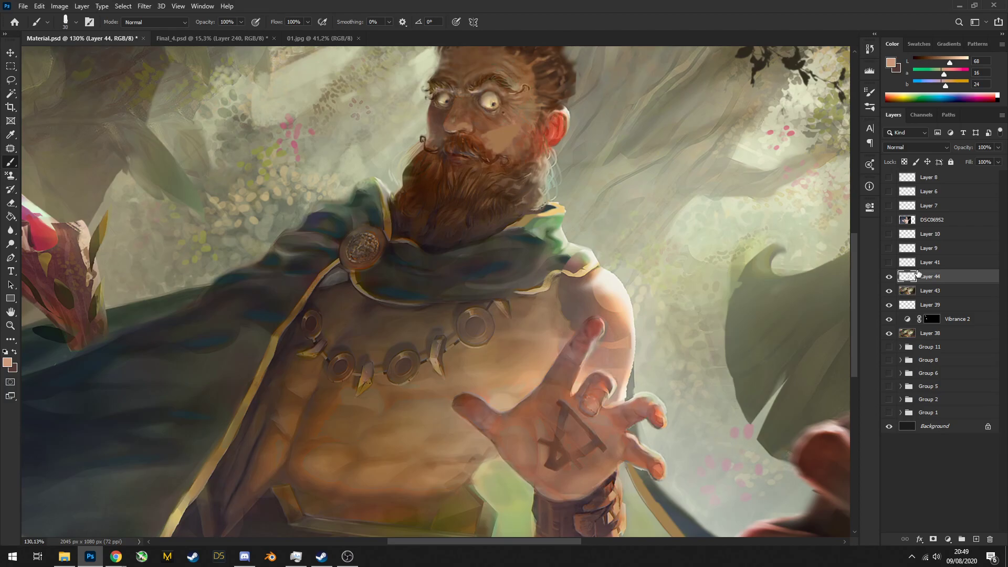
Reveal the bald version by hiding Layers 44 and 43, lasso its lit shoulder, and copy it to a new layer above Layer 43
{"action": "left_click", "coordinate": [889, 276]}
{"action": "left_click", "coordinate": [889, 262]}
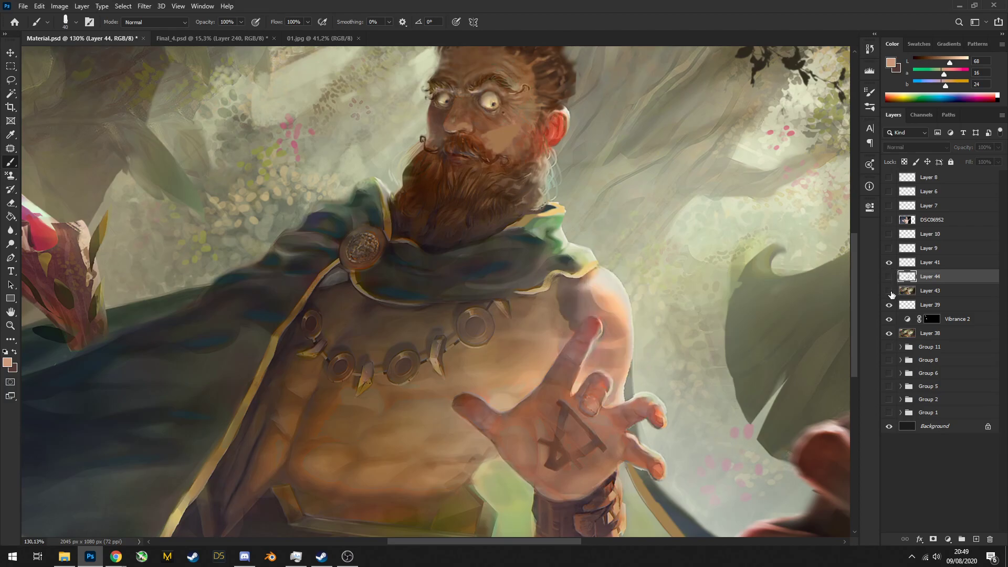
{"action": "left_click", "coordinate": [889, 291]}
{"action": "left_click", "coordinate": [930, 305]}
{"action": "key", "text": "l"}
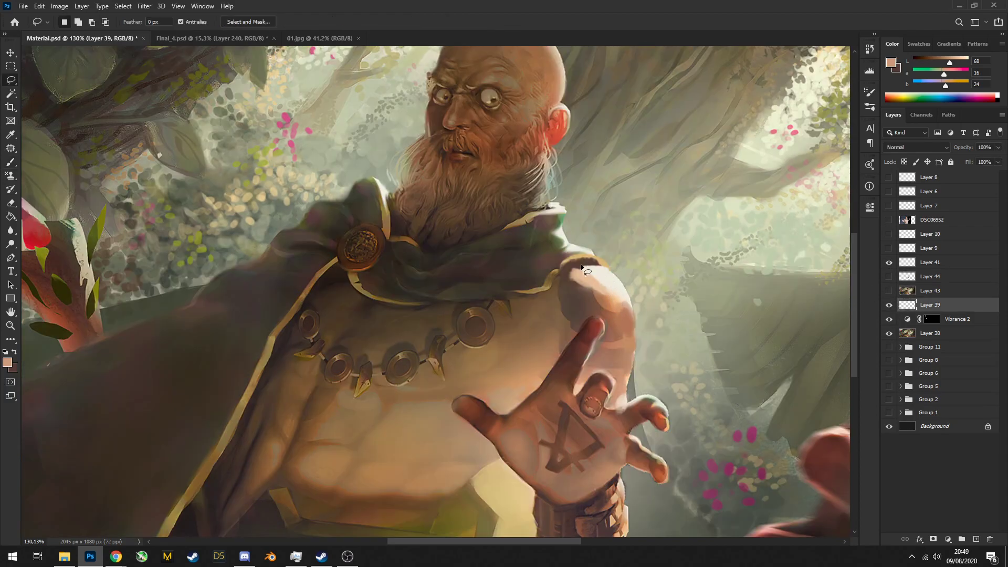
{"action": "mouse_move", "coordinate": [566, 253]}
{"action": "left_mouse_down"}
{"action": "mouse_move", "coordinate": [646, 278]}
{"action": "mouse_move", "coordinate": [570, 252]}
{"action": "left_mouse_up"}
{"action": "left_click", "coordinate": [889, 291]}
{"action": "left_click", "coordinate": [910, 294]}
{"action": "key", "text": "ctrl+j"}
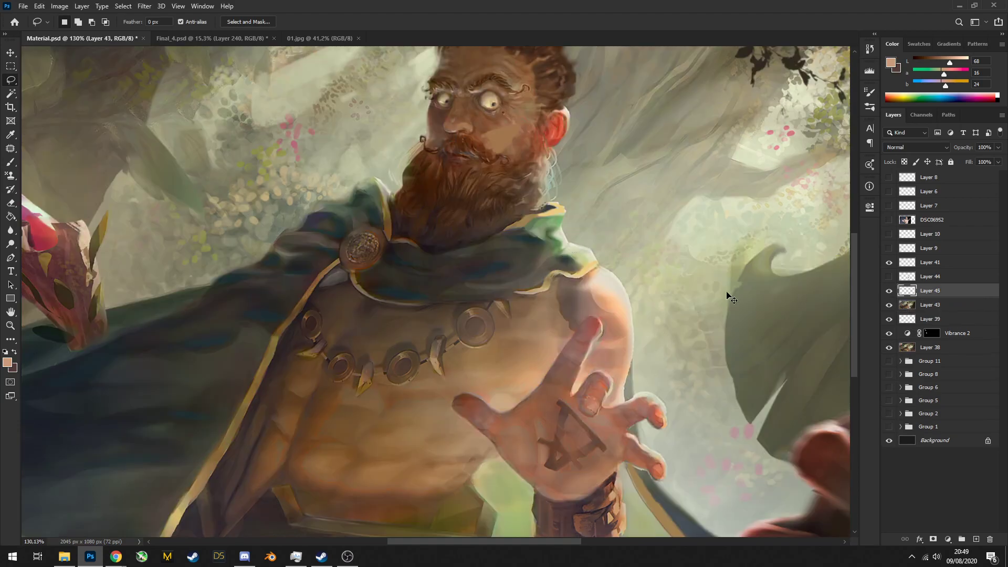
Lighten the dark tones of the copied shoulder by raising the black output level in Levels
{"action": "key", "text": "ctrl+l"}
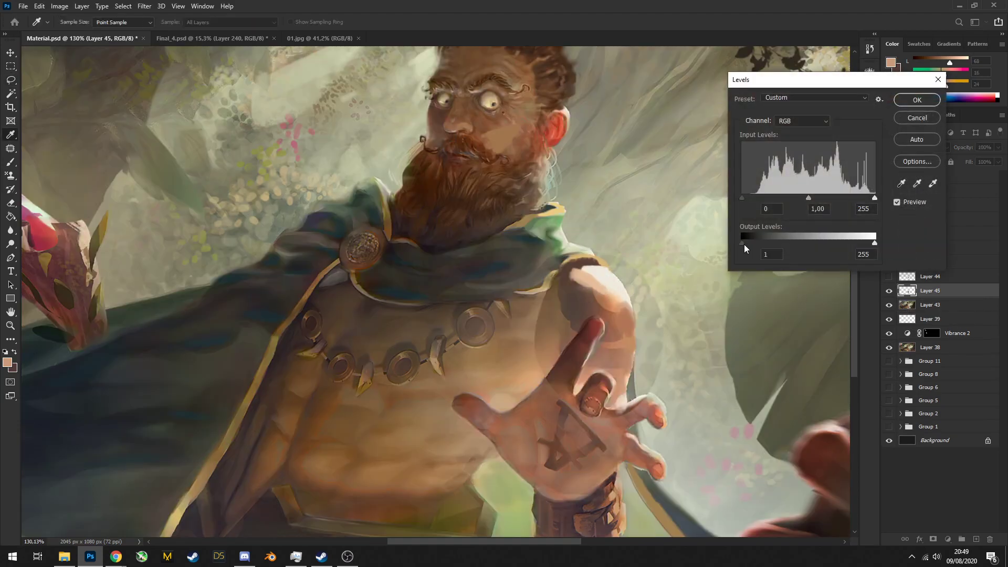
{"action": "left_click_drag", "start_coordinate": [744, 244], "coordinate": [754, 240]}
{"action": "key", "text": "Return"}
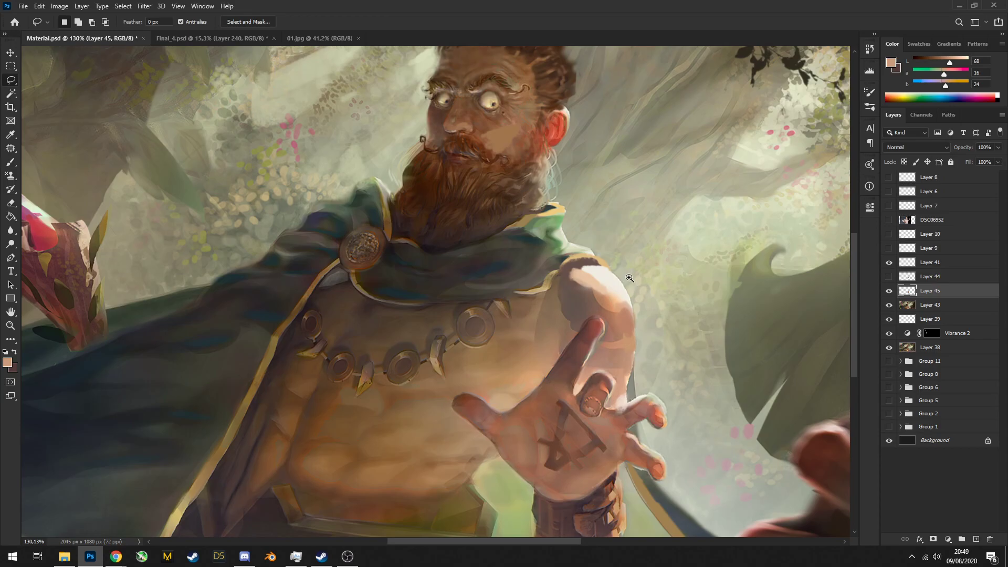
{"action": "left_click_drag", "start_coordinate": [629, 278], "coordinate": [605, 268]}
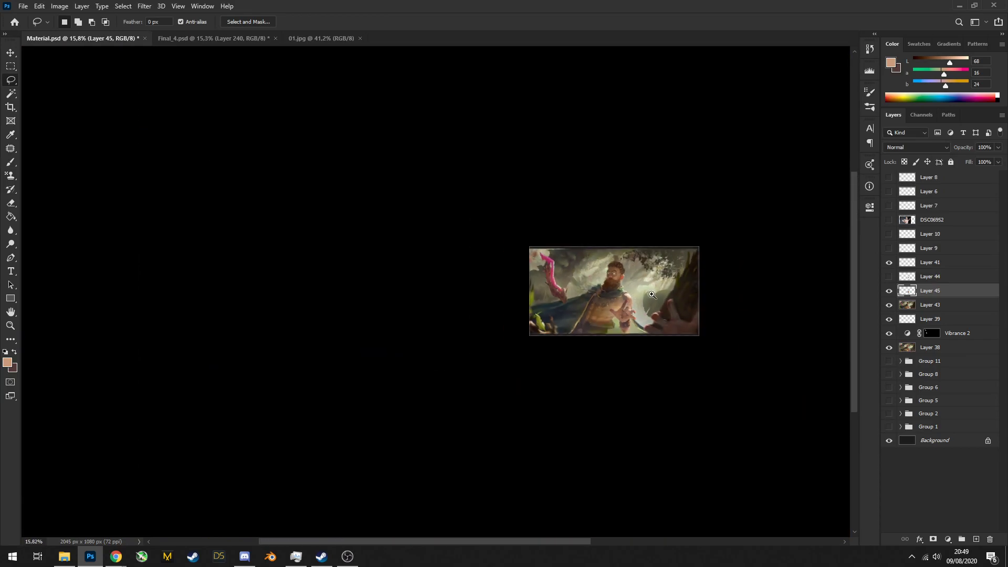
{"action": "left_click_drag", "start_coordinate": [651, 294], "coordinate": [677, 294]}
Paint near-white rim-light strokes on the back of the man's hair above the ear and trim them with the eraser
{"action": "key", "text": "b"}
{"action": "left_click", "coordinate": [609, 289], "text": "alt"}
{"action": "left_click_drag", "start_coordinate": [612, 286], "coordinate": [635, 286]}
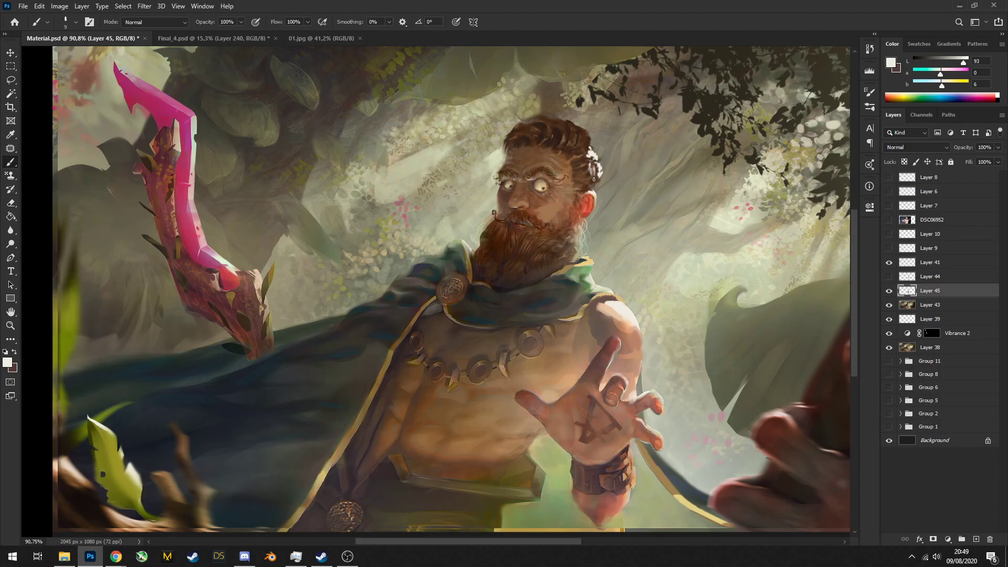
{"action": "scroll", "coordinate": [594, 179], "scroll_direction": "down", "scroll_amount": 5}
{"action": "scroll", "coordinate": [592, 182], "scroll_direction": "up", "scroll_amount": 5}
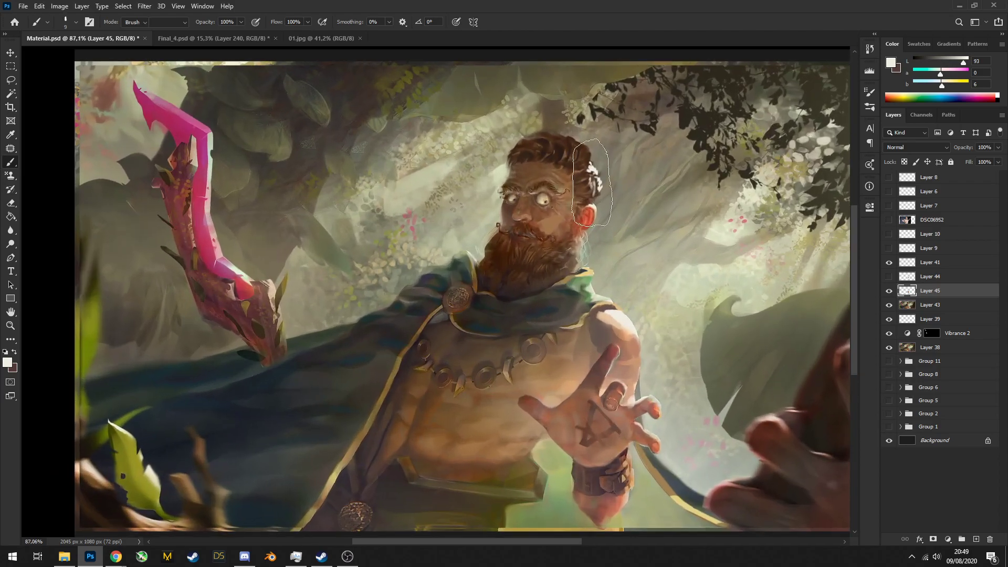
{"action": "key", "text": "e"}
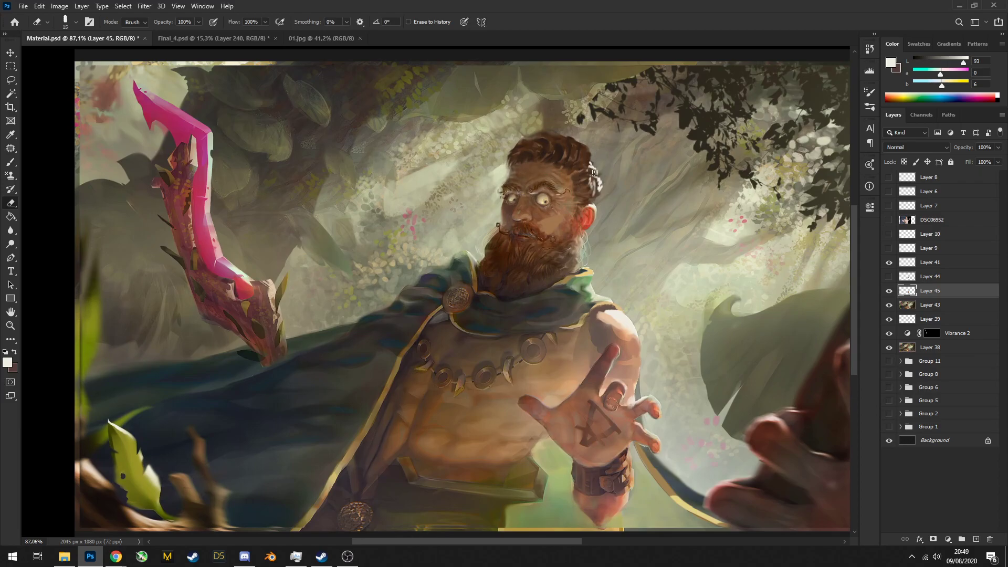
{"action": "key", "text": "b"}
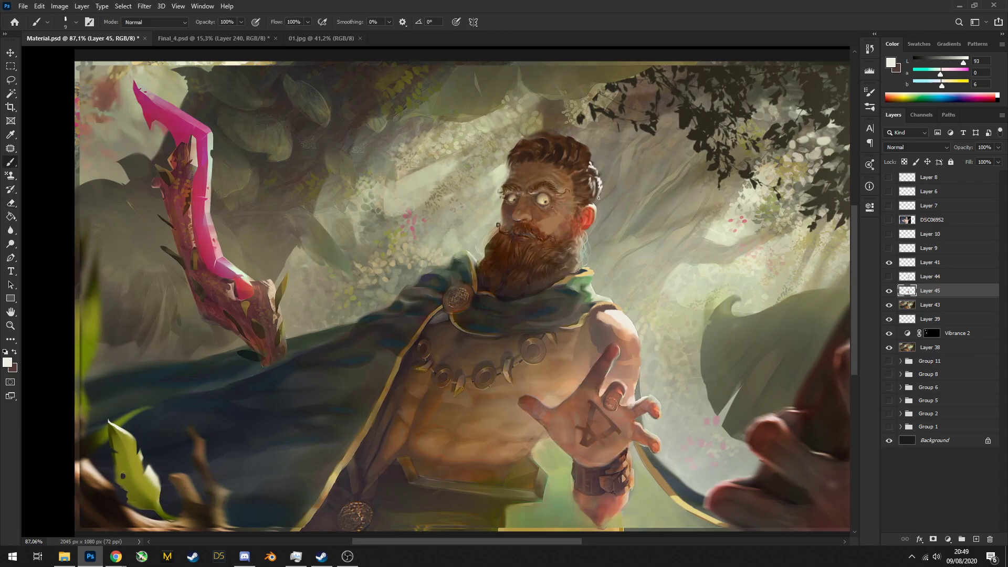
{"action": "scroll", "coordinate": [598, 197], "scroll_direction": "down", "scroll_amount": 5}
{"action": "scroll", "coordinate": [596, 197], "scroll_direction": "up", "scroll_amount": 5}
{"action": "key", "text": "e"}
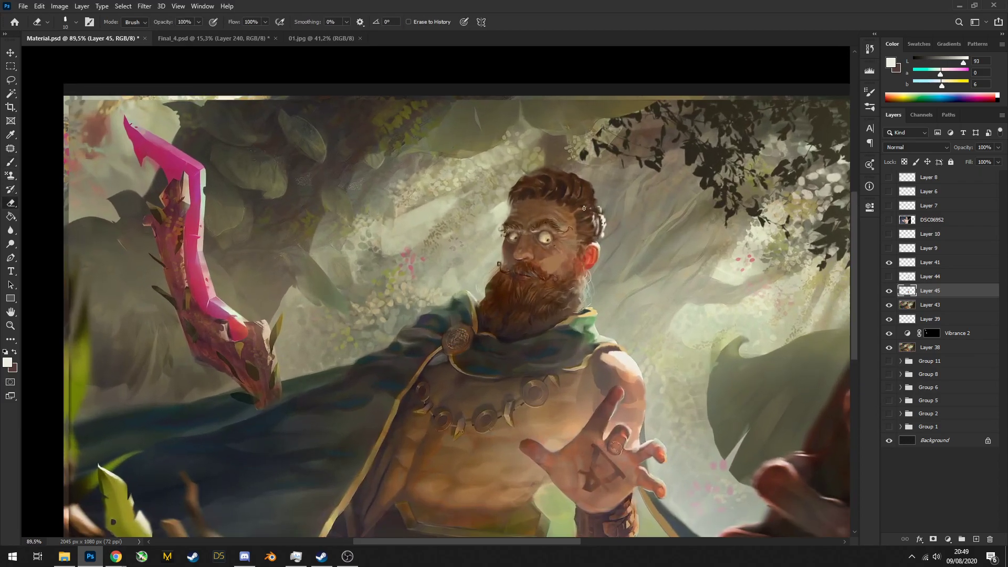
{"action": "scroll", "coordinate": [584, 208], "scroll_direction": "down", "scroll_amount": 5}
{"action": "scroll", "coordinate": [607, 204], "scroll_direction": "up", "scroll_amount": 6}
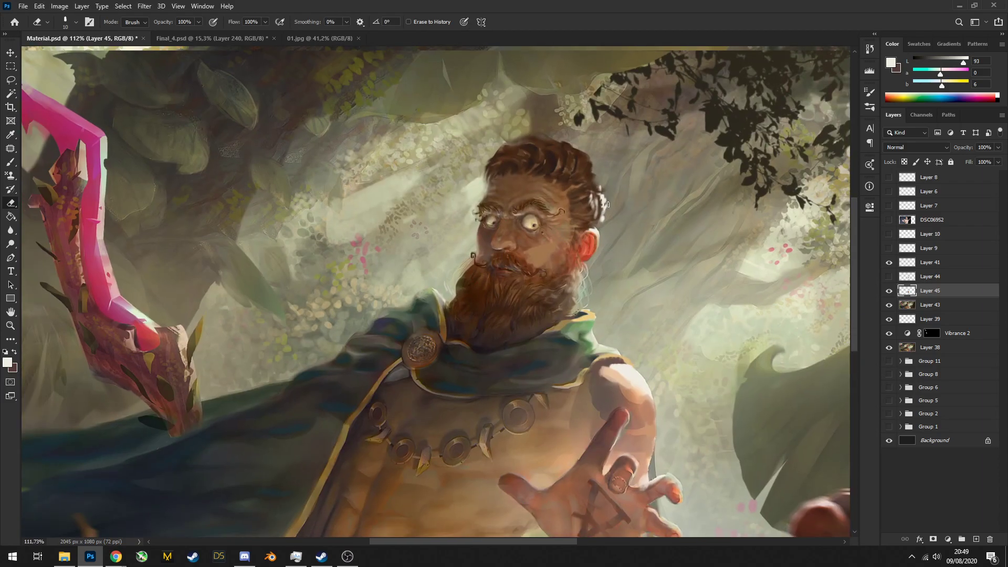
Work warm orange, sampled shoulder skin and dark hair brown into the rim light at the back of the hair
{"action": "key", "text": "p"}
{"action": "scroll", "coordinate": [609, 204], "scroll_direction": "up", "scroll_amount": 3}
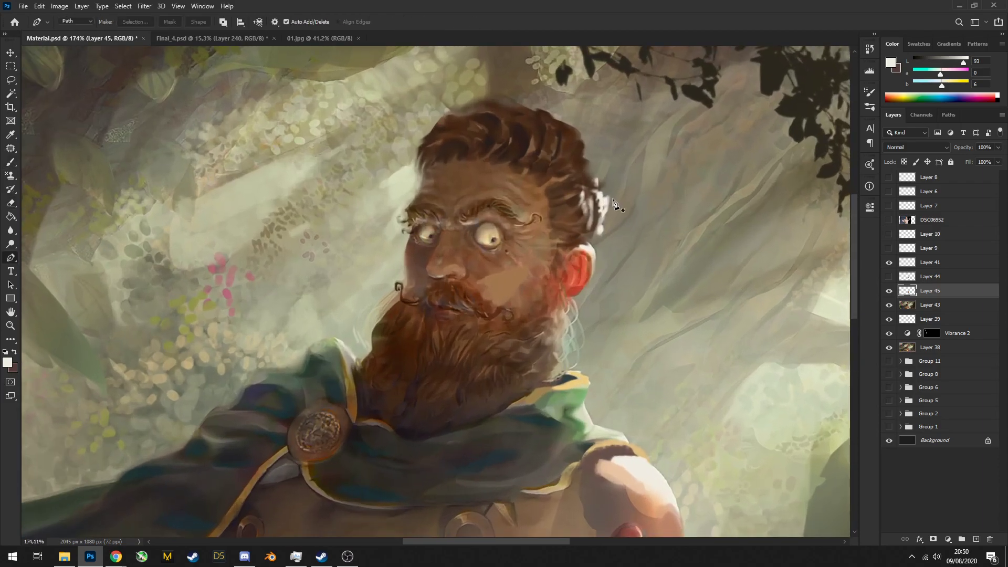
{"action": "key", "text": "b"}
{"action": "left_click_drag", "start_coordinate": [942, 85], "coordinate": [957, 62]}
{"action": "left_click_drag", "start_coordinate": [948, 74], "coordinate": [951, 73]}
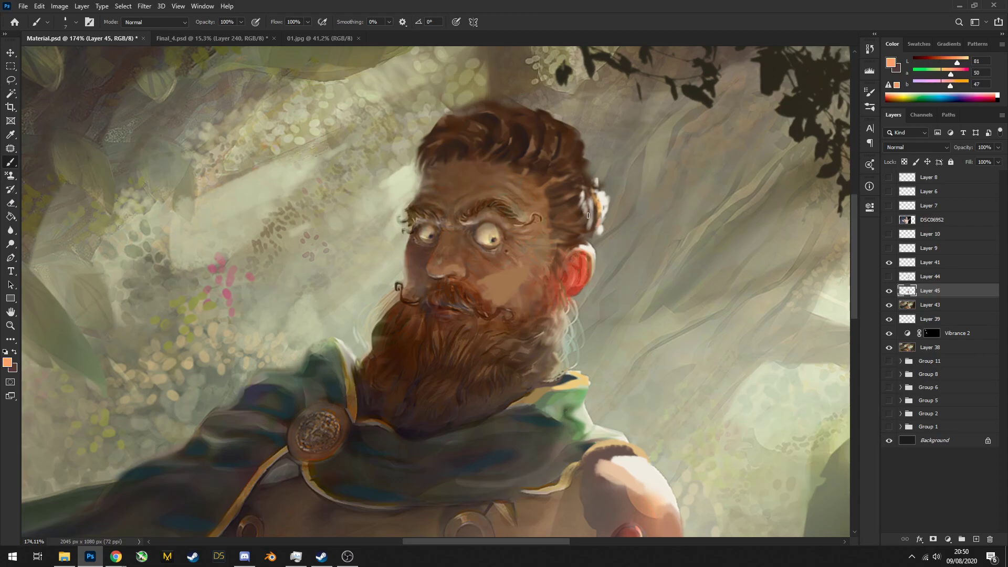
{"action": "mouse_move", "coordinate": [543, 344]}
{"action": "left_mouse_down"}
{"action": "mouse_move", "coordinate": [531, 345]}
{"action": "mouse_move", "coordinate": [498, 282]}
{"action": "left_mouse_up"}
{"action": "left_click", "coordinate": [591, 409], "text": "alt"}
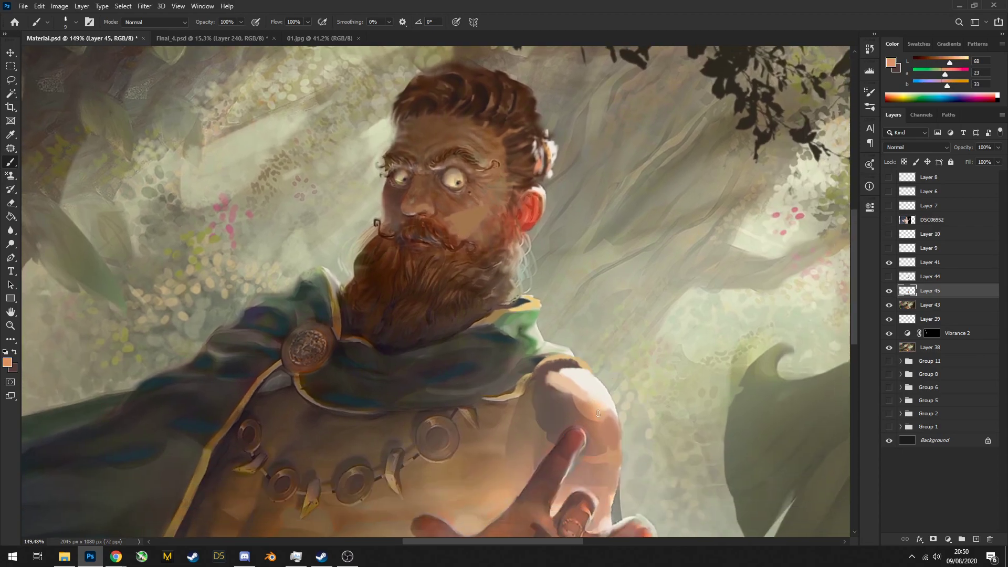
{"action": "mouse_move", "coordinate": [589, 401]}
{"action": "left_mouse_down"}
{"action": "mouse_move", "coordinate": [601, 415]}
{"action": "mouse_move", "coordinate": [632, 337]}
{"action": "mouse_move", "coordinate": [597, 381]}
{"action": "left_mouse_up"}
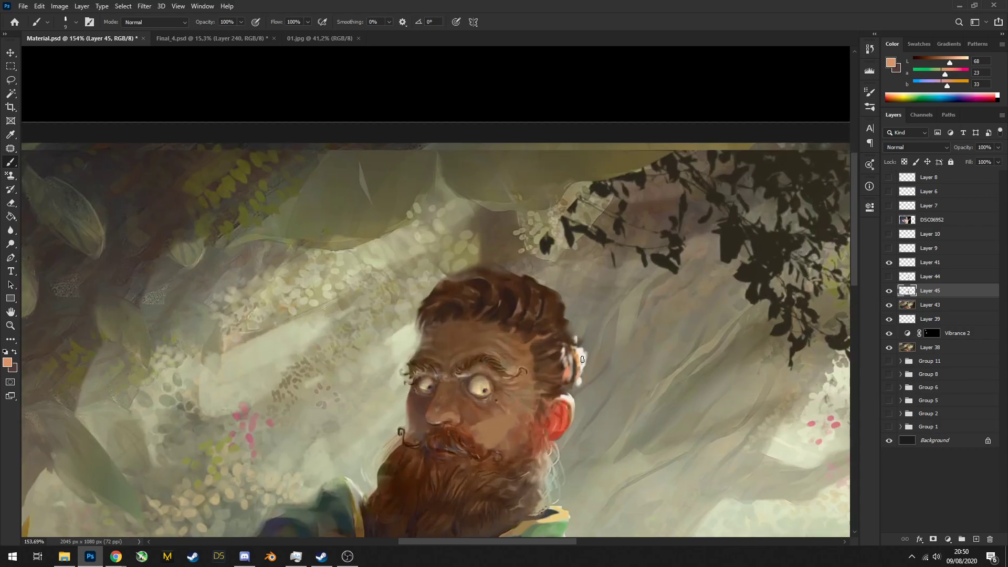
{"action": "left_click", "coordinate": [581, 352], "text": "alt"}
{"action": "mouse_move", "coordinate": [575, 321]}
{"action": "left_mouse_down"}
{"action": "mouse_move", "coordinate": [504, 319]}
{"action": "mouse_move", "coordinate": [577, 283]}
{"action": "mouse_move", "coordinate": [514, 279]}
{"action": "mouse_move", "coordinate": [699, 280]}
{"action": "left_mouse_up"}
{"action": "left_click", "coordinate": [574, 269], "text": "alt"}
{"action": "left_click", "coordinate": [574, 278], "text": "alt"}
Group Layers 43 and 45, add a new layer above the group, and sample a muted gold for the cape's trim
{"action": "left_click", "coordinate": [918, 309], "text": "shift"}
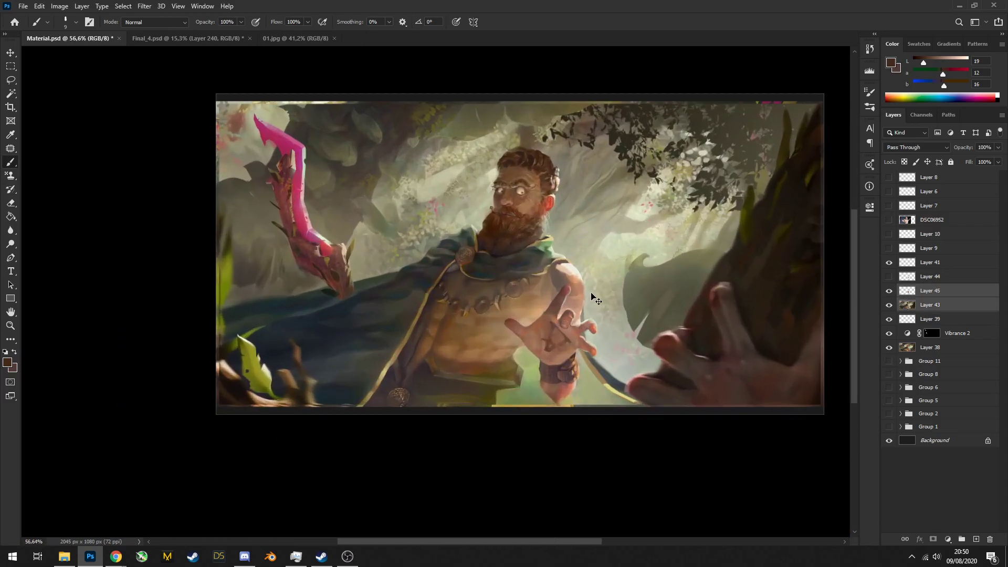
{"action": "key", "text": "ctrl+g"}
{"action": "scroll", "coordinate": [729, 365], "scroll_direction": "up", "scroll_amount": 1}
{"action": "left_click", "coordinate": [976, 541]}
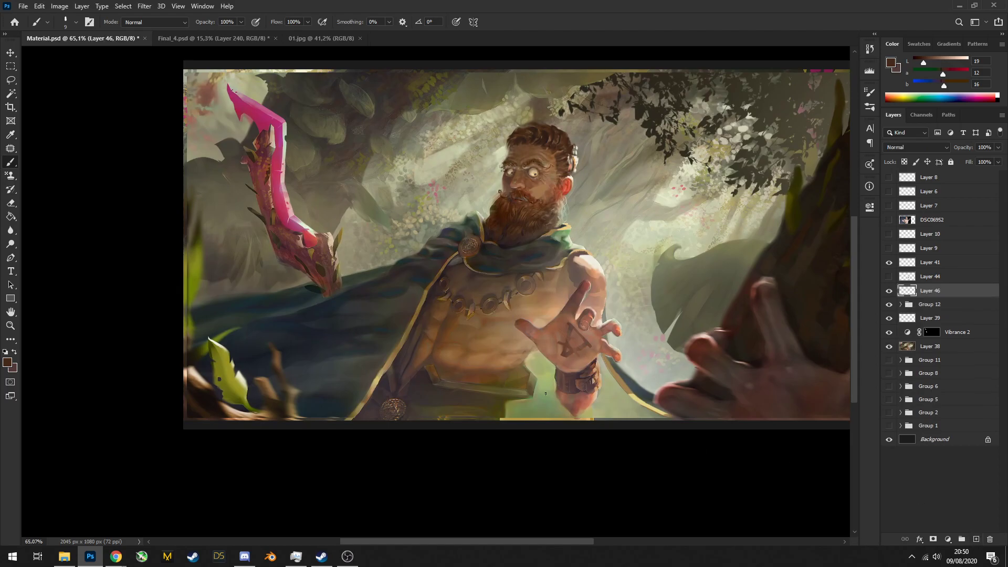
{"action": "left_click", "coordinate": [424, 302], "text": "alt"}
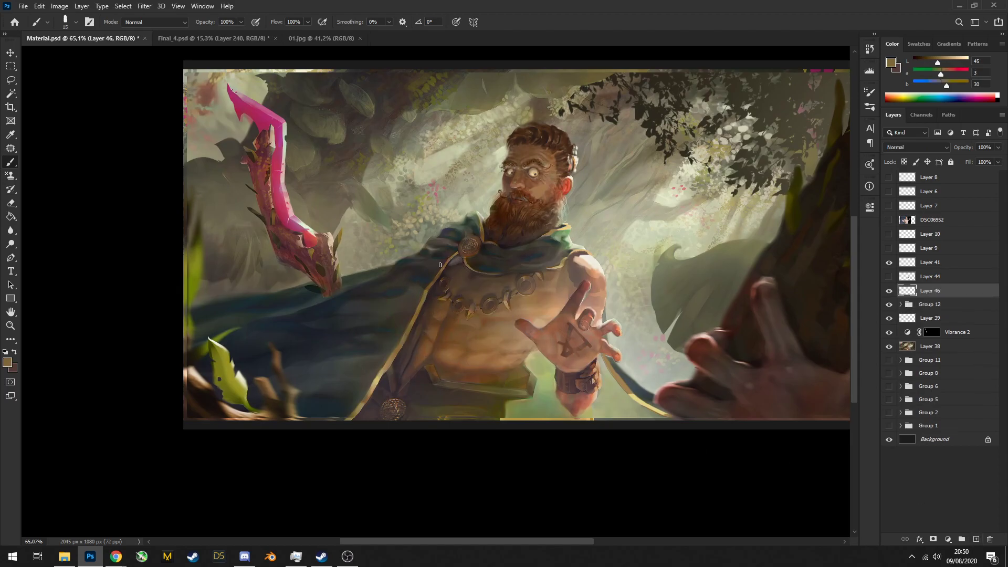
{"action": "left_click_drag", "start_coordinate": [393, 313], "coordinate": [377, 351]}
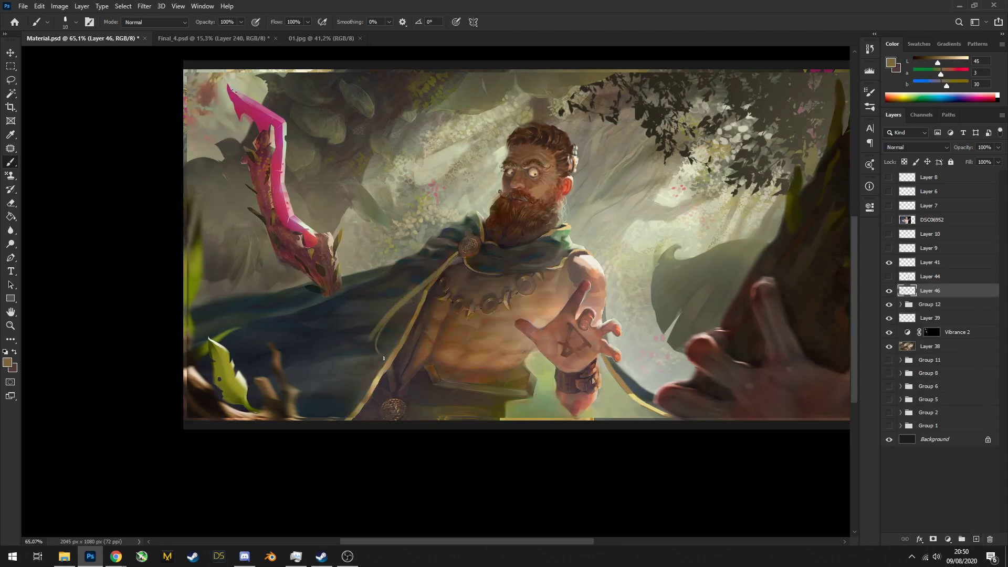
{"action": "key", "text": "ctrl+z"}
{"action": "key", "text": "ctrl+z"}
Paint a new gold trim line curving outward from below the brooch down to the cape's lower edge
{"action": "left_click_drag", "start_coordinate": [450, 262], "coordinate": [363, 361]}
{"action": "left_click_drag", "start_coordinate": [422, 291], "coordinate": [362, 364]}
{"action": "mouse_move", "coordinate": [391, 321]}
{"action": "left_mouse_down"}
{"action": "mouse_move", "coordinate": [370, 357]}
{"action": "mouse_move", "coordinate": [379, 382]}
{"action": "mouse_move", "coordinate": [402, 333]}
{"action": "mouse_move", "coordinate": [342, 428]}
{"action": "mouse_move", "coordinate": [362, 389]}
{"action": "mouse_move", "coordinate": [332, 416]}
{"action": "left_mouse_up"}
Cover the old straight trim and fill beside the new one with sampled cape tones, enlarging the brush to 45
{"action": "left_click", "coordinate": [390, 375], "text": "alt"}
{"action": "key", "text": "bracketright"}
{"action": "key", "text": "bracketright"}
{"action": "key", "text": "bracketright"}
{"action": "key", "text": "bracketright"}
{"action": "key", "text": "bracketright"}
{"action": "left_click", "coordinate": [370, 347], "text": "alt"}
{"action": "left_click", "coordinate": [355, 355], "text": "alt"}
{"action": "left_click", "coordinate": [325, 406], "text": "alt"}
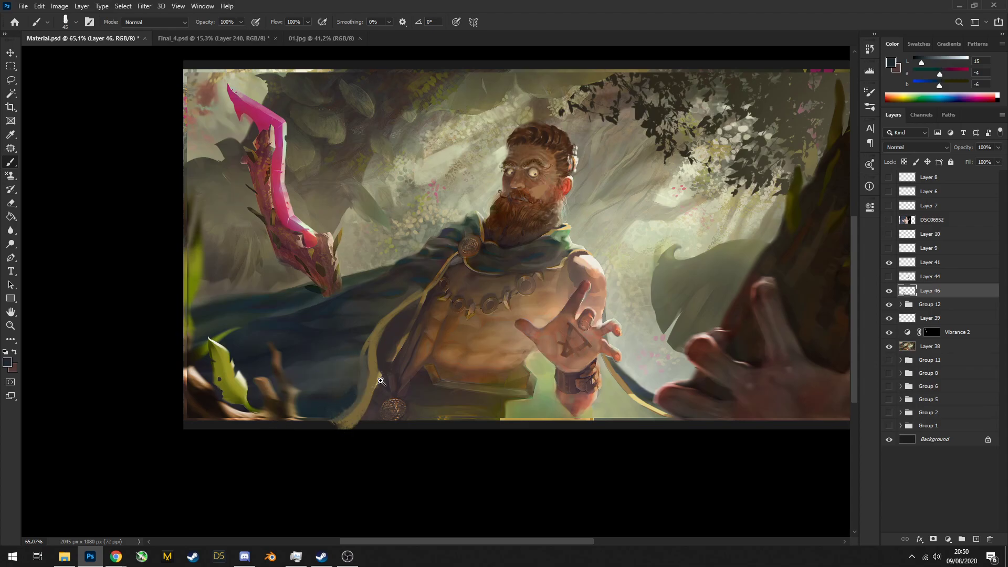
{"action": "scroll", "coordinate": [367, 364], "scroll_direction": "down", "scroll_amount": 8}
{"action": "scroll", "coordinate": [367, 357], "scroll_direction": "up", "scroll_amount": 6}
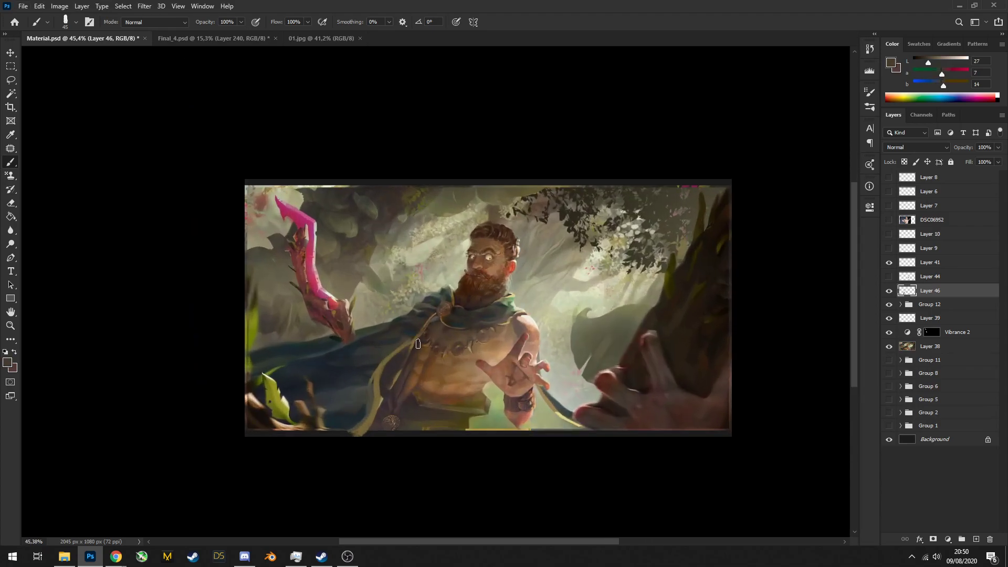
Refine the cape around the new trim with sampled dark brown and blue-grey tones, undoing the last two changes
{"action": "left_click", "coordinate": [406, 354], "text": "alt"}
{"action": "scroll", "coordinate": [390, 391], "scroll_direction": "down", "scroll_amount": 4}
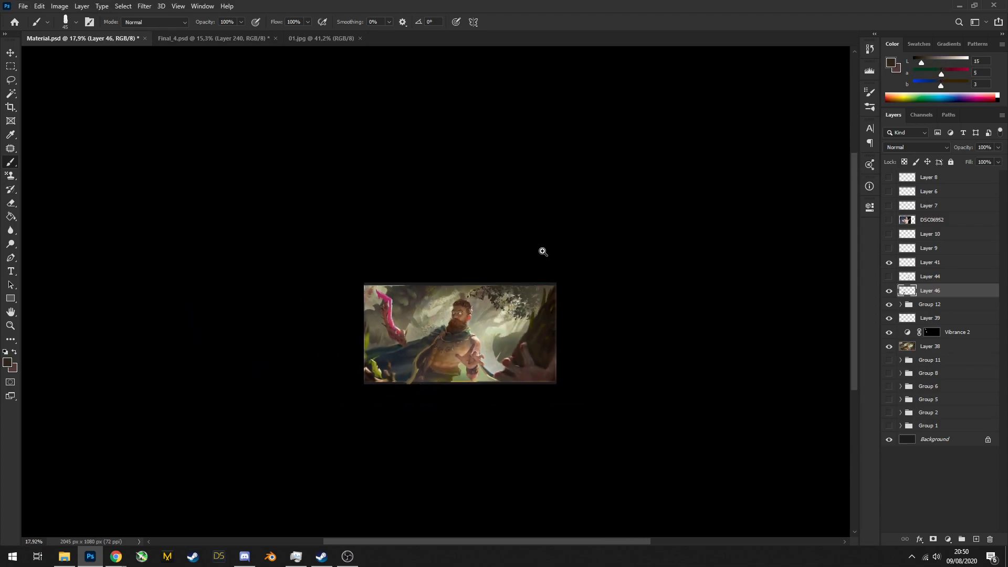
{"action": "scroll", "coordinate": [394, 383], "scroll_direction": "up", "scroll_amount": 5}
{"action": "left_click", "coordinate": [400, 376], "text": "alt"}
{"action": "left_click", "coordinate": [366, 380], "text": "alt"}
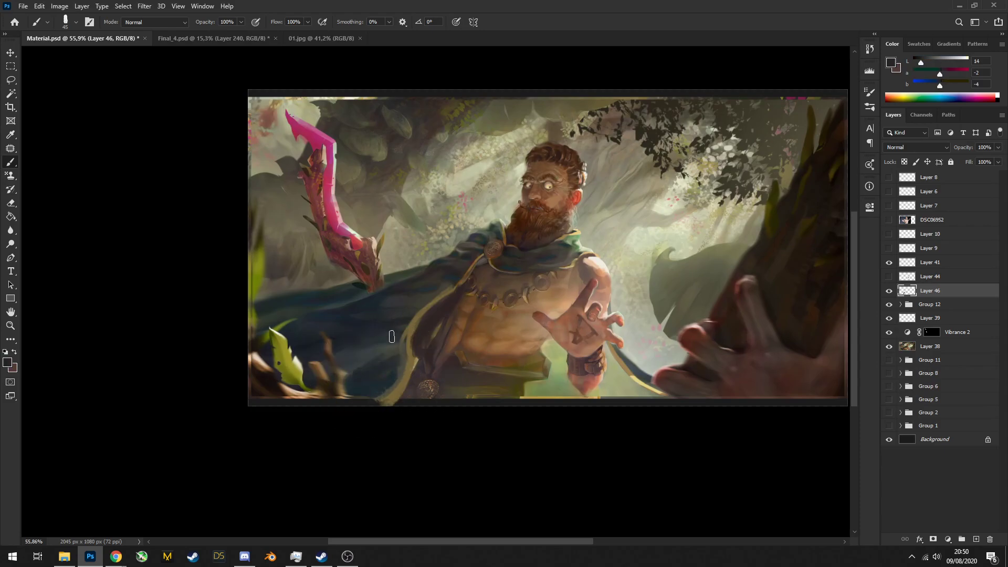
{"action": "left_click", "coordinate": [369, 355], "text": "alt"}
{"action": "scroll", "coordinate": [373, 370], "scroll_direction": "up", "scroll_amount": 2}
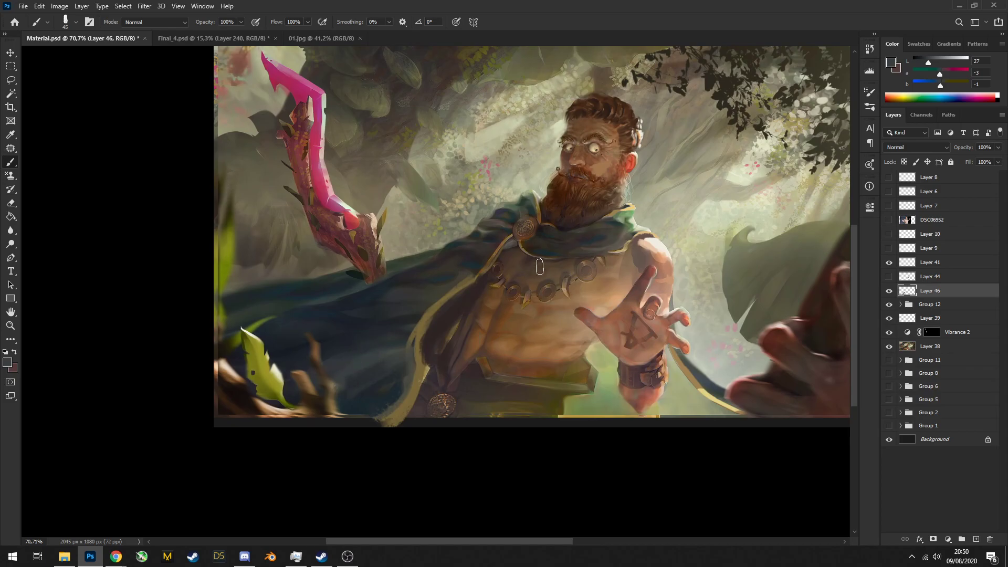
{"action": "left_click_drag", "start_coordinate": [442, 260], "coordinate": [360, 306]}
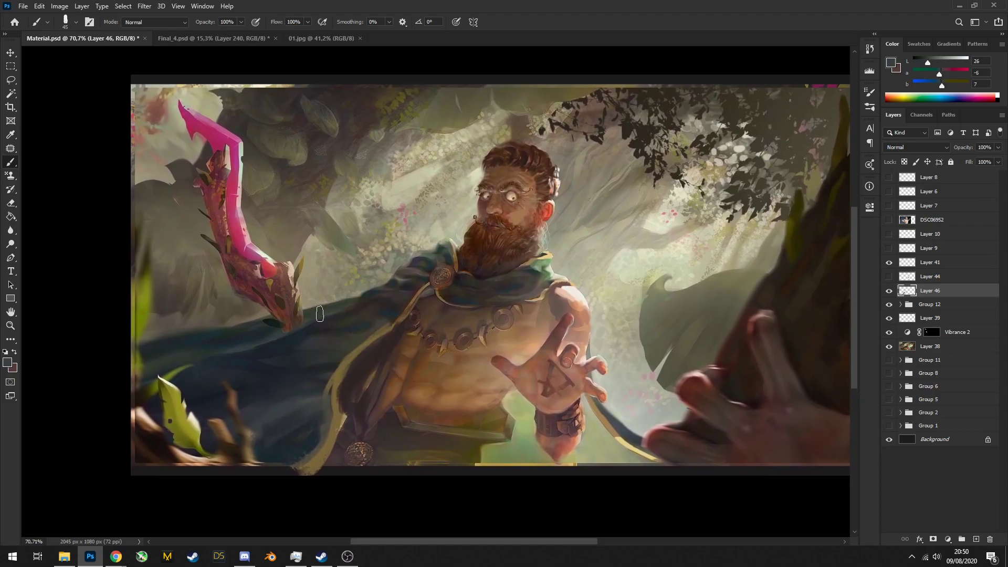
{"action": "key", "text": "ctrl+z"}
{"action": "key", "text": "ctrl+z"}
Lasso the man's outstretched hand with the shoulder, copy it to a new layer, and rotate it about -20.8°
{"action": "mouse_move", "coordinate": [537, 363]}
{"action": "left_mouse_down"}
{"action": "mouse_move", "coordinate": [517, 359]}
{"action": "mouse_move", "coordinate": [526, 364]}
{"action": "left_mouse_up"}
{"action": "key", "text": "l"}
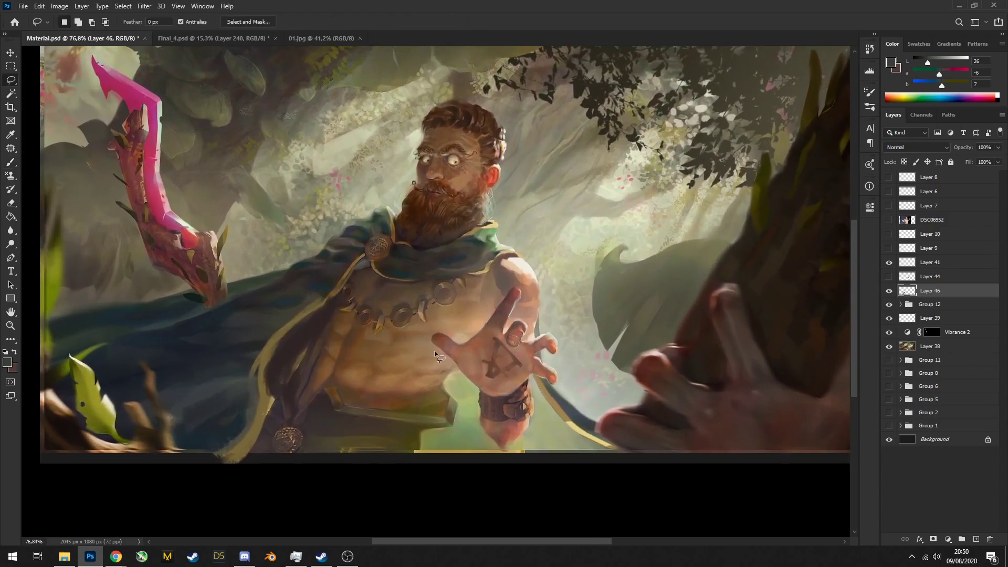
{"action": "mouse_move", "coordinate": [446, 380]}
{"action": "left_mouse_down"}
{"action": "mouse_move", "coordinate": [477, 404]}
{"action": "mouse_move", "coordinate": [566, 367]}
{"action": "mouse_move", "coordinate": [520, 272]}
{"action": "mouse_move", "coordinate": [423, 356]}
{"action": "mouse_move", "coordinate": [441, 375]}
{"action": "left_mouse_up"}
{"action": "key", "text": "ctrl+j"}
{"action": "key", "text": "ctrl+t"}
{"action": "left_click_drag", "start_coordinate": [590, 326], "coordinate": [599, 294]}
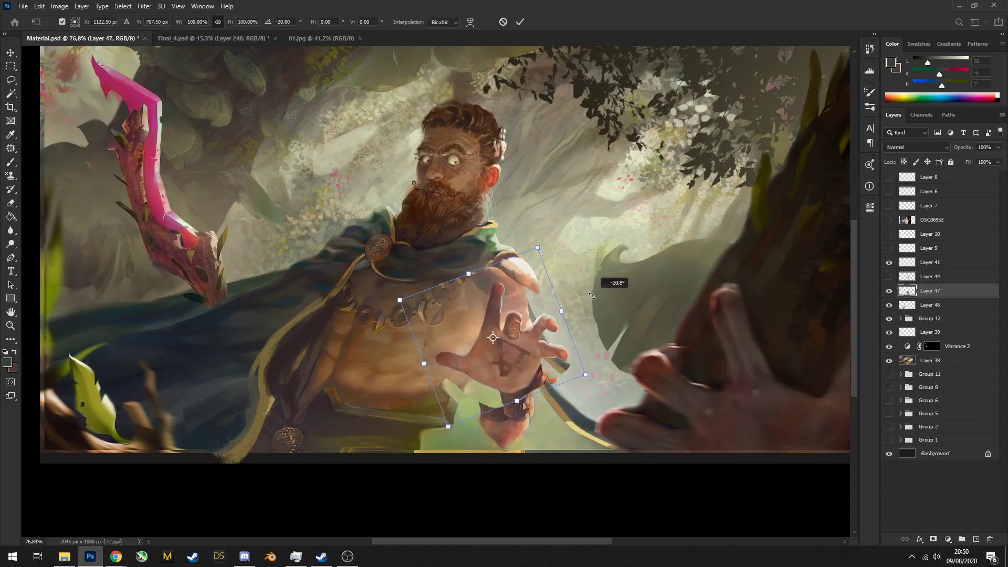
{"action": "key", "text": "Return"}
Enlarge the eraser to 70 and erase the rotated copy's edges around the wrist, thumb and chest to blend it in
{"action": "key", "text": "e"}
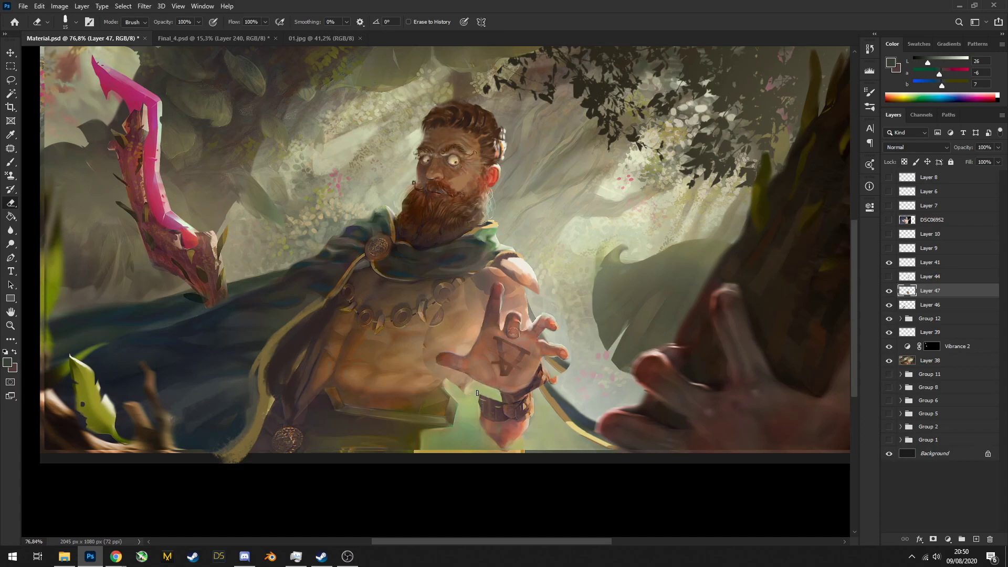
{"action": "key", "text": "bracketright"}
{"action": "key", "text": "bracketright"}
{"action": "key", "text": "bracketright"}
{"action": "key", "text": "bracketright"}
{"action": "key", "text": "bracketright"}
{"action": "key", "text": "bracketright"}
{"action": "key", "text": "bracketright"}
{"action": "key", "text": "bracketright"}
{"action": "key", "text": "bracketright"}
{"action": "mouse_move", "coordinate": [480, 393]}
{"action": "left_mouse_down"}
{"action": "mouse_move", "coordinate": [532, 394]}
{"action": "mouse_move", "coordinate": [563, 367]}
{"action": "left_mouse_up"}
{"action": "left_click_drag", "start_coordinate": [418, 353], "coordinate": [448, 389]}
{"action": "mouse_move", "coordinate": [437, 322]}
{"action": "left_mouse_down"}
{"action": "mouse_move", "coordinate": [446, 318]}
{"action": "mouse_move", "coordinate": [456, 335]}
{"action": "left_mouse_up"}
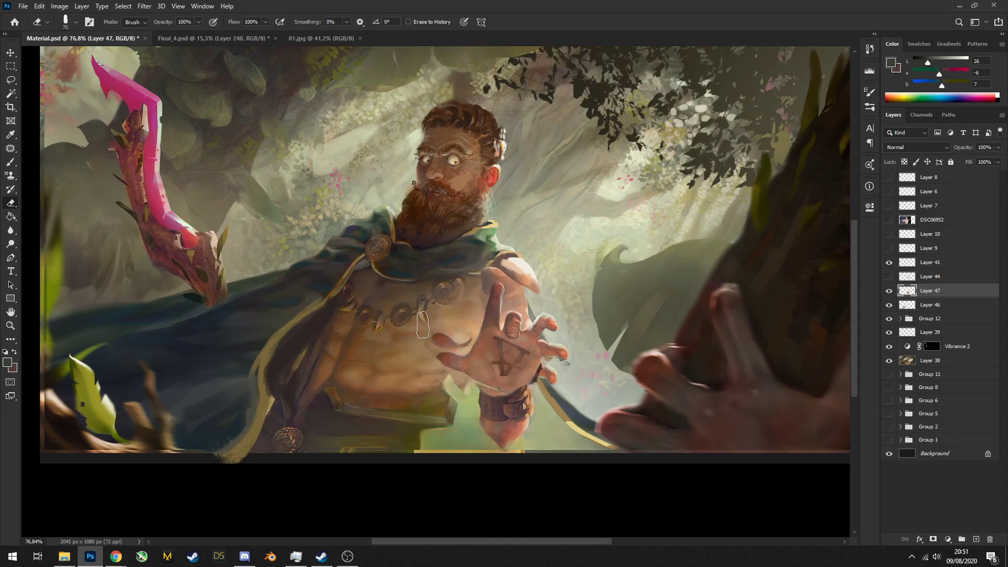
Compare the rotated hand with the original by toggling Layer 47's visibility and viewing the painting at several sizes
{"action": "scroll", "coordinate": [552, 264], "scroll_direction": "down", "scroll_amount": 5}
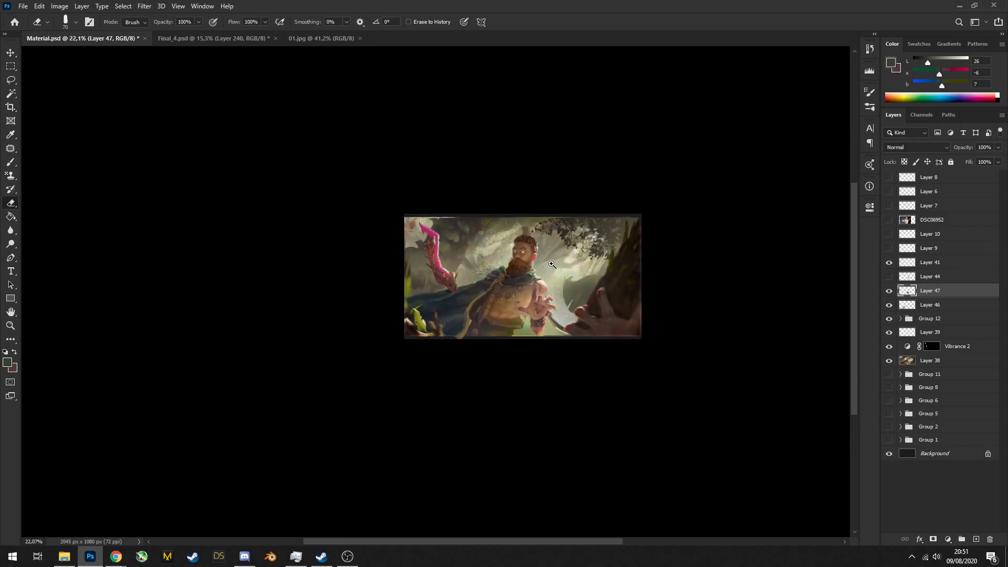
{"action": "scroll", "coordinate": [552, 264], "scroll_direction": "up", "scroll_amount": 4}
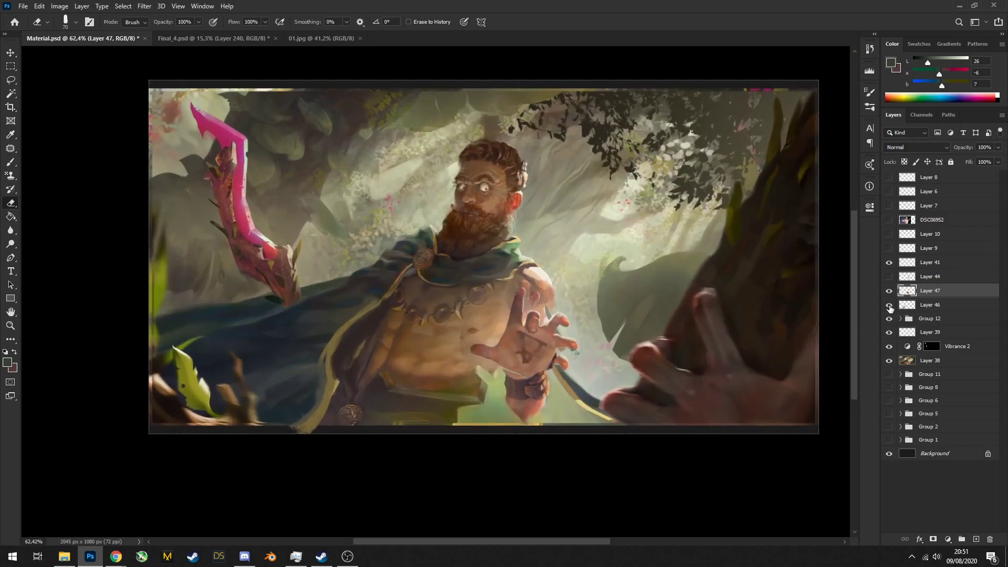
{"action": "left_click", "coordinate": [889, 292]}
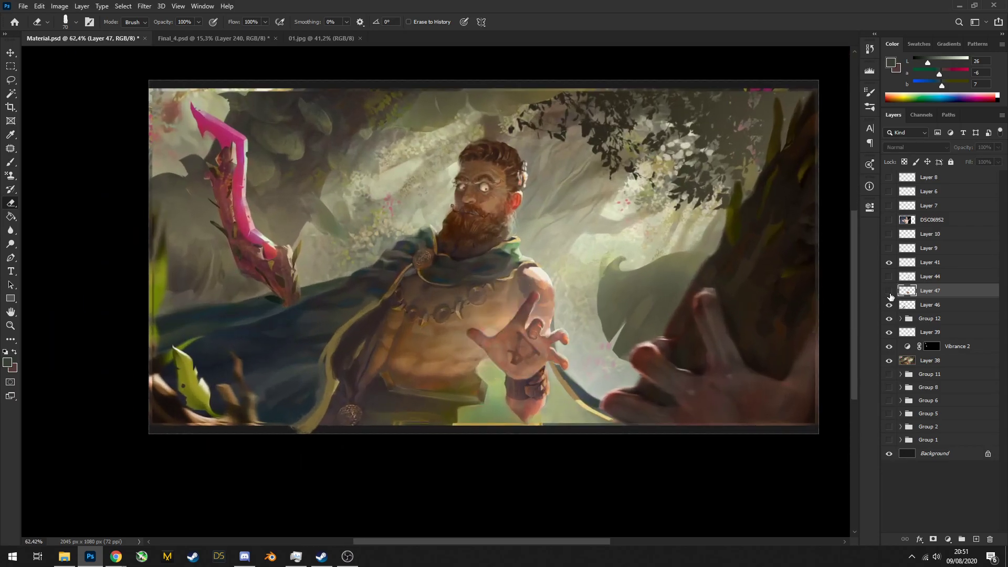
{"action": "left_click", "coordinate": [890, 293]}
{"action": "scroll", "coordinate": [563, 322], "scroll_direction": "down", "scroll_amount": 5}
{"action": "scroll", "coordinate": [564, 322], "scroll_direction": "up", "scroll_amount": 5}
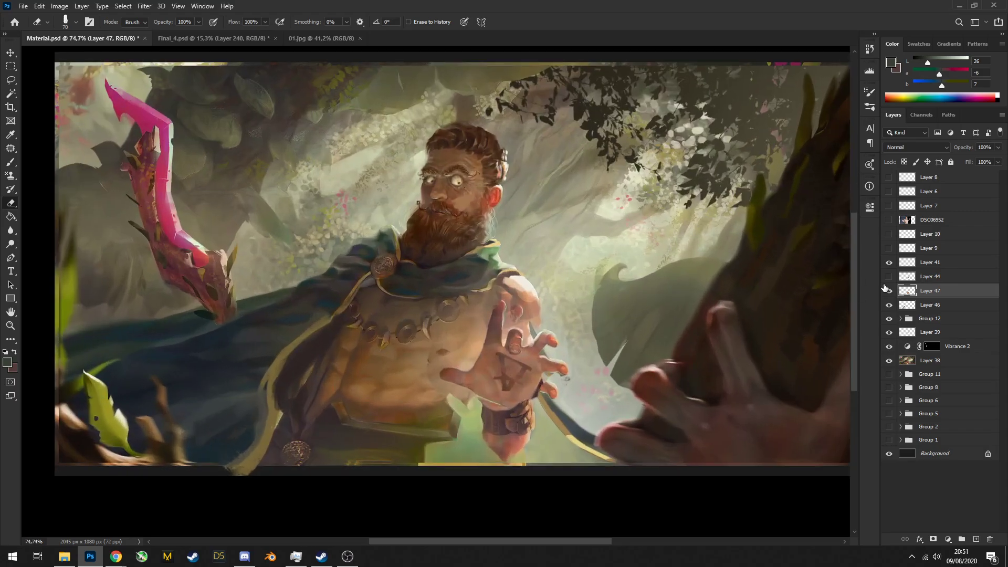
{"action": "left_click", "coordinate": [886, 289]}
{"action": "scroll", "coordinate": [573, 350], "scroll_direction": "down", "scroll_amount": 5}
{"action": "scroll", "coordinate": [572, 351], "scroll_direction": "up", "scroll_amount": 4}
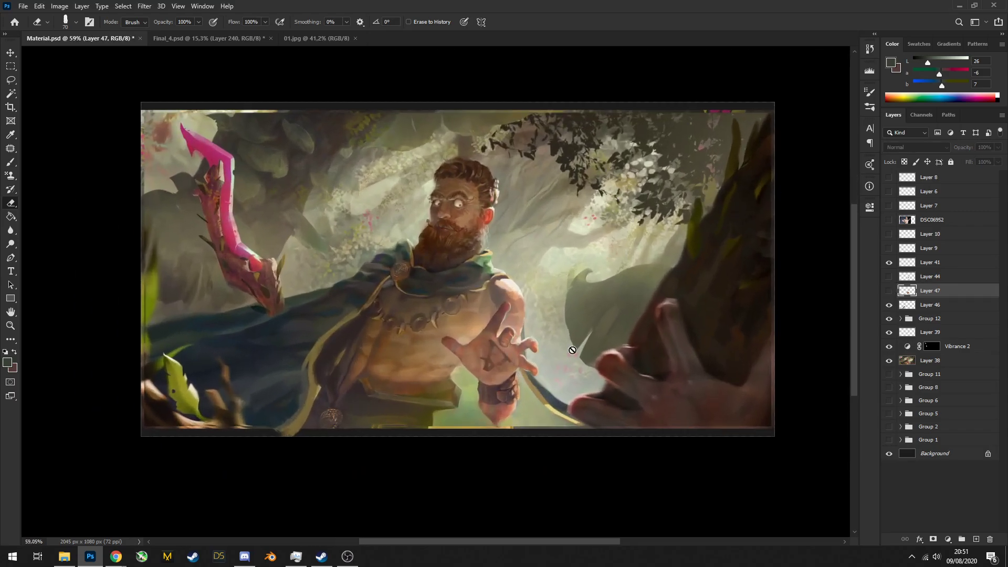
Add two new layers above the hidden rotated hand copy and reset the brush colours to black and white
{"action": "scroll", "coordinate": [501, 348], "scroll_direction": "up", "scroll_amount": 2}
{"action": "left_click", "coordinate": [976, 539]}
{"action": "key", "text": "b"}
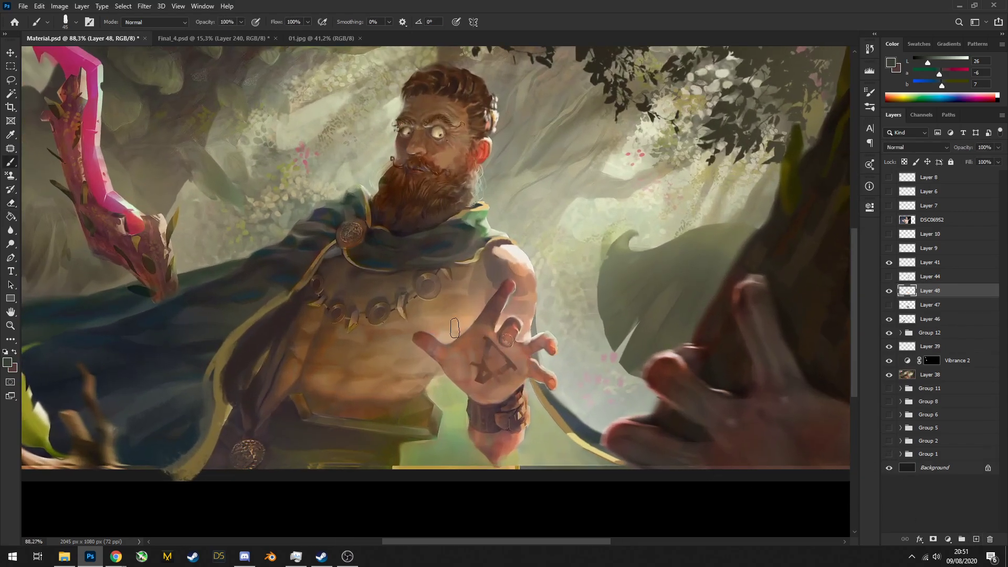
{"action": "left_click", "coordinate": [457, 328], "text": "alt"}
{"action": "left_click", "coordinate": [975, 538]}
{"action": "key", "text": "d"}
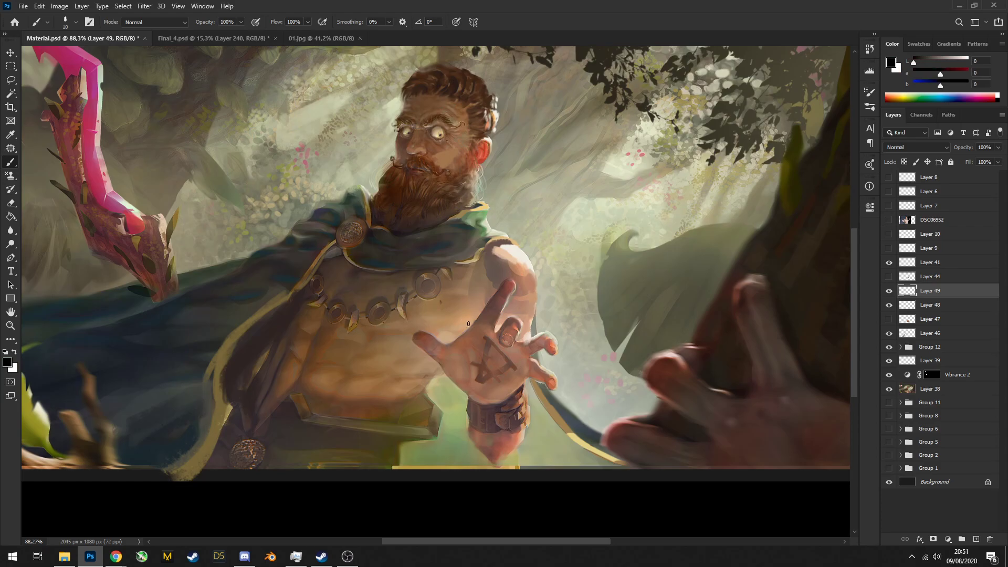
Cover the outstretched hand with a white oval patch using a size 150 brush, and lower the patch layer's opacity to 40%
{"action": "key", "text": "bracketright"}
{"action": "key", "text": "bracketright"}
{"action": "key", "text": "bracketright"}
{"action": "key", "text": "bracketright"}
{"action": "key", "text": "bracketright"}
{"action": "key", "text": "bracketright"}
{"action": "key", "text": "bracketright"}
{"action": "key", "text": "bracketright"}
{"action": "key", "text": "bracketright"}
{"action": "key", "text": "bracketright"}
{"action": "key", "text": "x"}
{"action": "mouse_move", "coordinate": [473, 320]}
{"action": "left_mouse_down"}
{"action": "mouse_move", "coordinate": [483, 326]}
{"action": "mouse_move", "coordinate": [475, 341]}
{"action": "mouse_move", "coordinate": [414, 389]}
{"action": "left_mouse_up"}
{"action": "left_click_drag", "start_coordinate": [960, 147], "coordinate": [949, 148]}
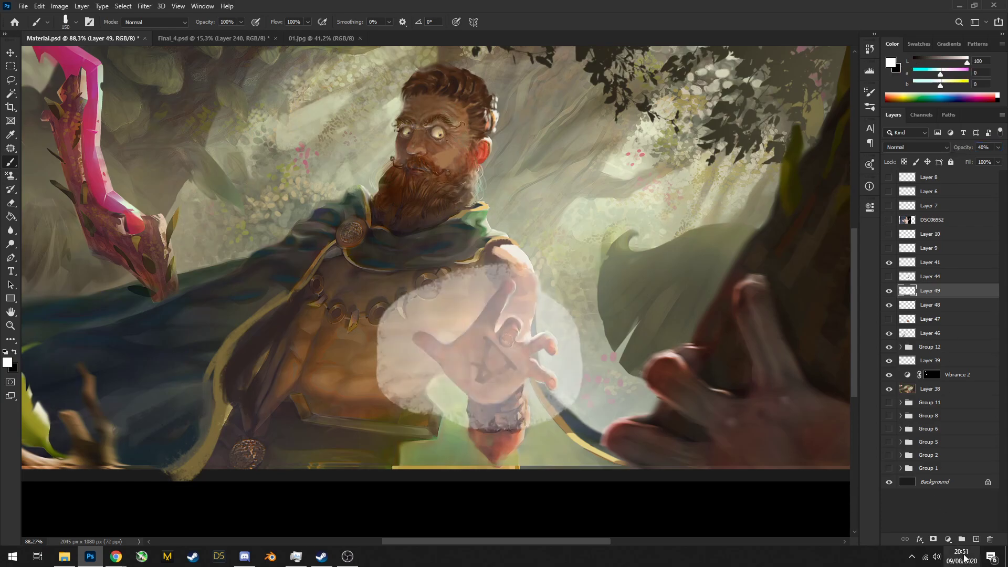
On a new layer, sketch an alternative hand pose in loose black lines over the white patch with a size 8 brush, undoing unwanted strokes
{"action": "left_click", "coordinate": [976, 538]}
{"action": "key", "text": "x"}
{"action": "key", "text": "bracketleft"}
{"action": "key", "text": "bracketleft"}
{"action": "key", "text": "bracketleft"}
{"action": "key", "text": "bracketleft"}
{"action": "key", "text": "bracketleft"}
{"action": "key", "text": "bracketleft"}
{"action": "key", "text": "bracketleft"}
{"action": "key", "text": "bracketleft"}
{"action": "key", "text": "bracketleft"}
{"action": "key", "text": "bracketleft"}
{"action": "key", "text": "bracketleft"}
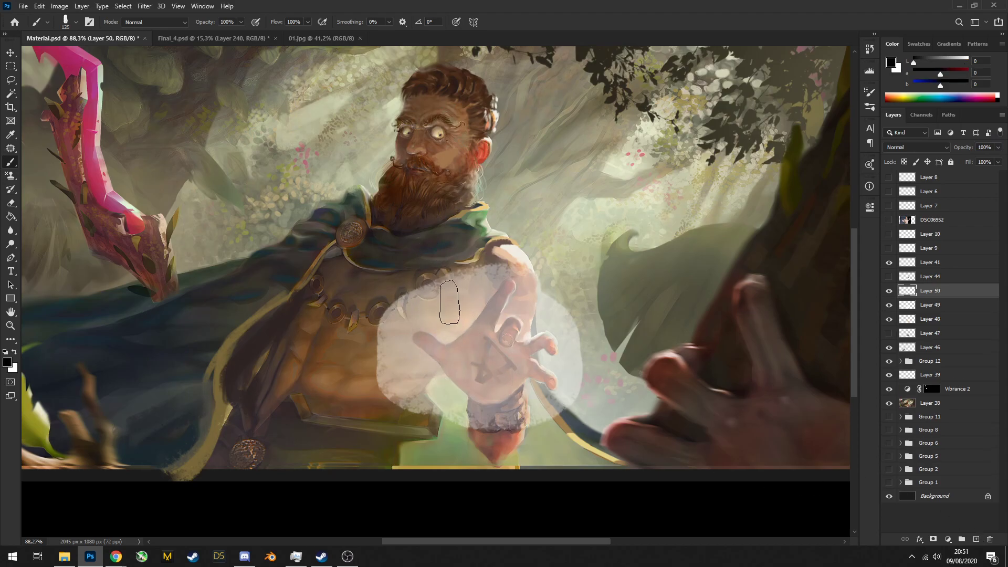
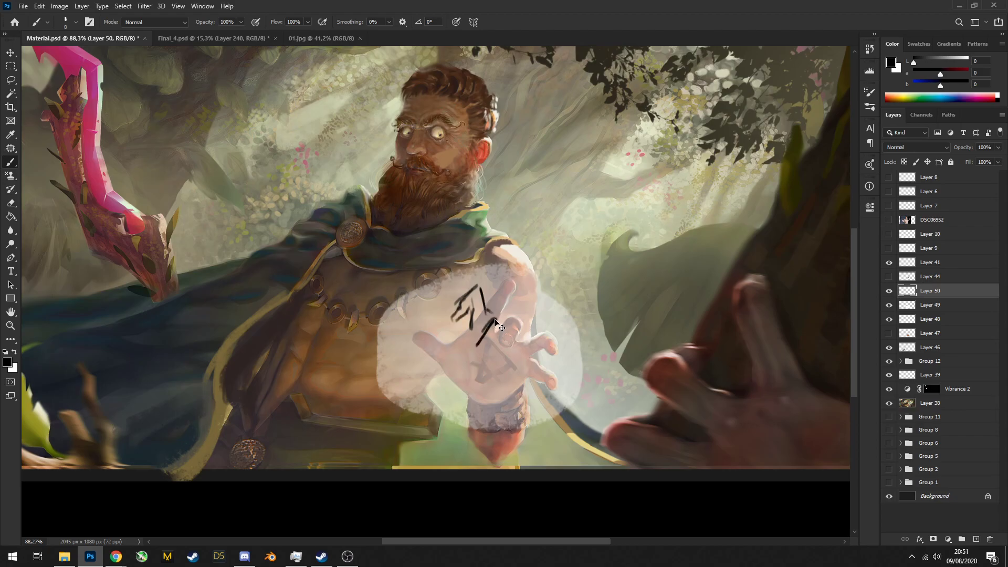
{"action": "mouse_move", "coordinate": [498, 313]}
{"action": "left_mouse_down"}
{"action": "mouse_move", "coordinate": [476, 335]}
{"action": "mouse_move", "coordinate": [503, 323]}
{"action": "mouse_move", "coordinate": [484, 337]}
{"action": "mouse_move", "coordinate": [515, 331]}
{"action": "mouse_move", "coordinate": [490, 345]}
{"action": "mouse_move", "coordinate": [519, 340]}
{"action": "mouse_move", "coordinate": [523, 354]}
{"action": "mouse_move", "coordinate": [506, 352]}
{"action": "mouse_move", "coordinate": [493, 381]}
{"action": "left_mouse_up"}
{"action": "key", "text": "ctrl+z"}
{"action": "left_click_drag", "start_coordinate": [494, 379], "coordinate": [526, 342]}
{"action": "key", "text": "ctrl+z"}
{"action": "key", "text": "ctrl+z"}
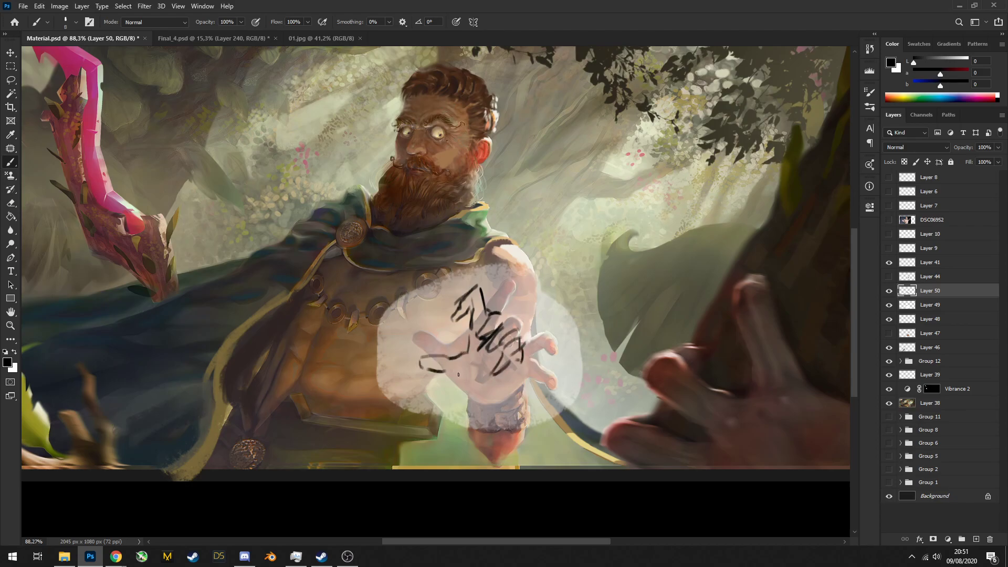
{"action": "scroll", "coordinate": [549, 373], "scroll_direction": "down", "scroll_amount": 5}
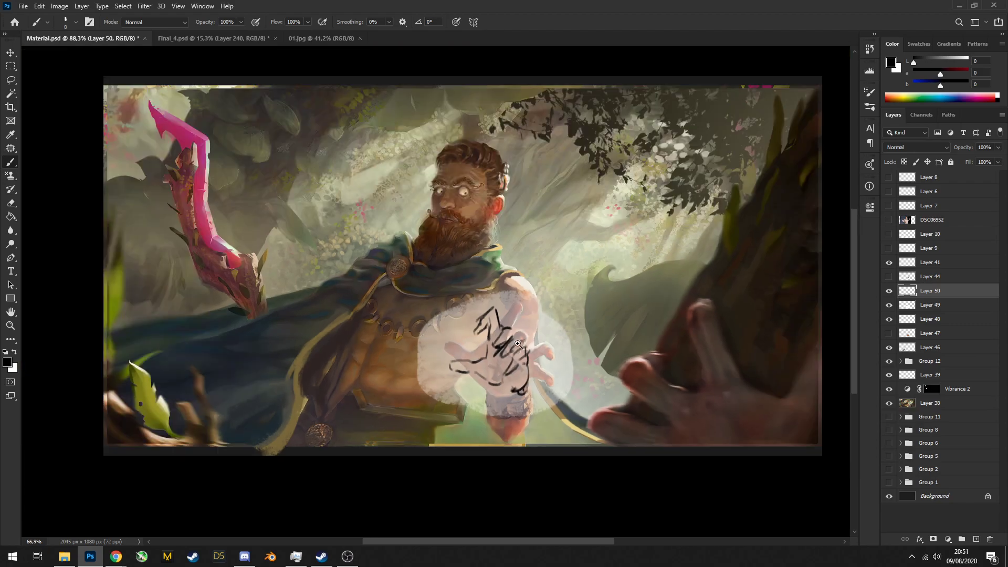
Group the hand sketch layer with the white patch layer and hide the group
{"action": "scroll", "coordinate": [549, 373], "scroll_direction": "up", "scroll_amount": 3}
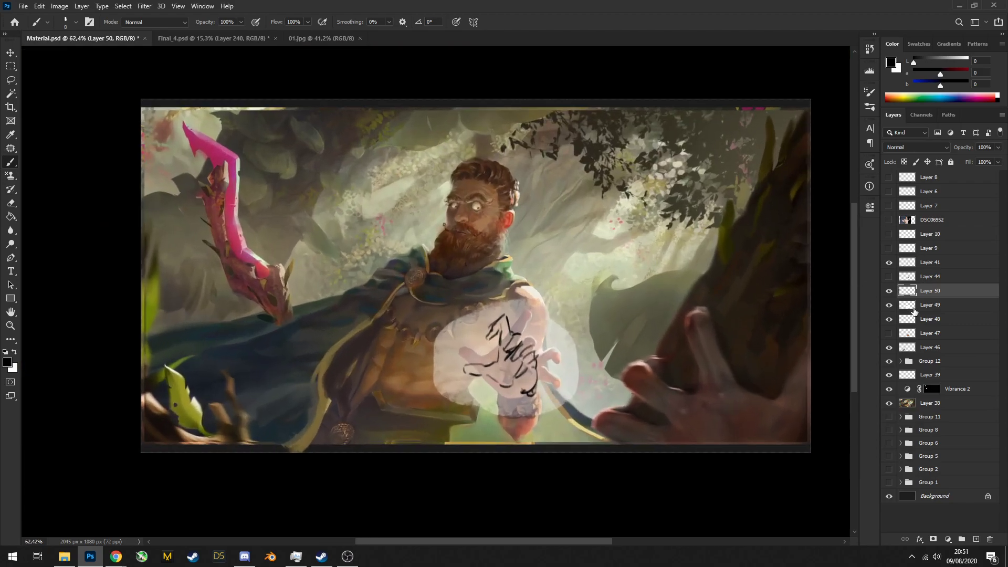
{"action": "key", "text": "ctrl+g"}
{"action": "key", "text": "ctrl+comma"}
{"action": "scroll", "coordinate": [503, 383], "scroll_direction": "up", "scroll_amount": 1}
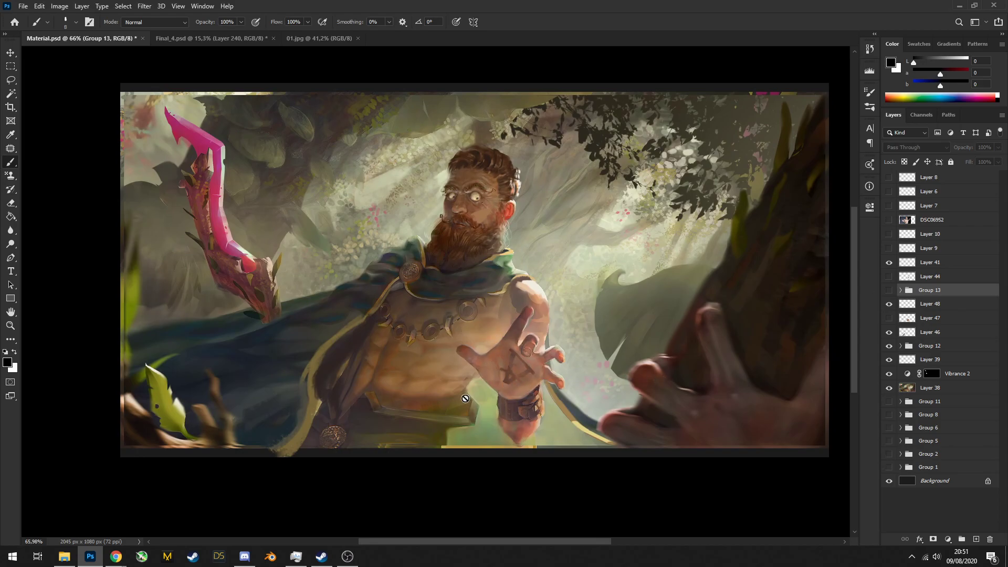
{"action": "scroll", "coordinate": [548, 409], "scroll_direction": "up", "scroll_amount": 2}
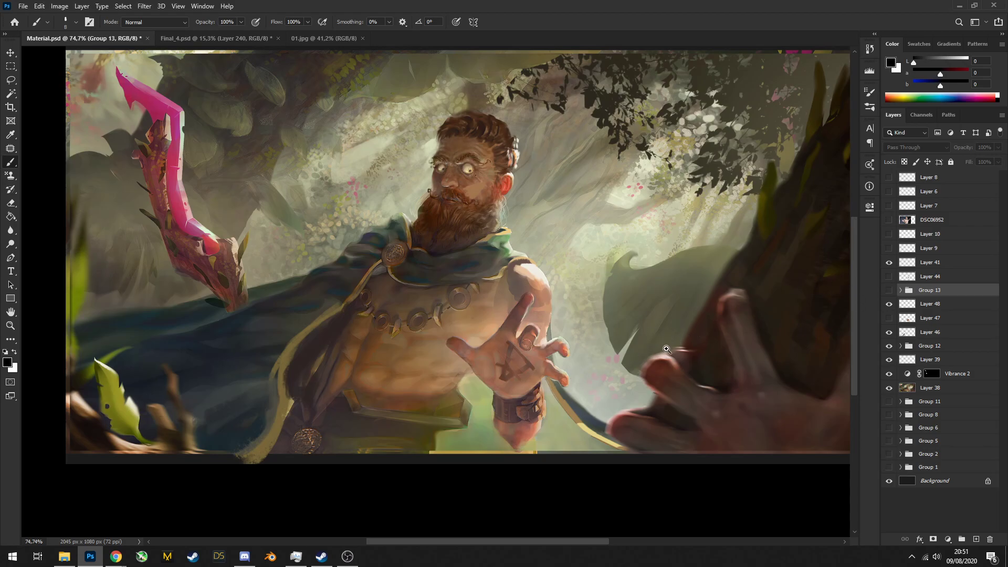
Show the hand sketch group again and examine the sketched pose against the painting at several sizes
{"action": "left_click", "coordinate": [889, 289]}
{"action": "scroll", "coordinate": [505, 392], "scroll_direction": "down", "scroll_amount": 5}
{"action": "scroll", "coordinate": [505, 392], "scroll_direction": "up", "scroll_amount": 3}
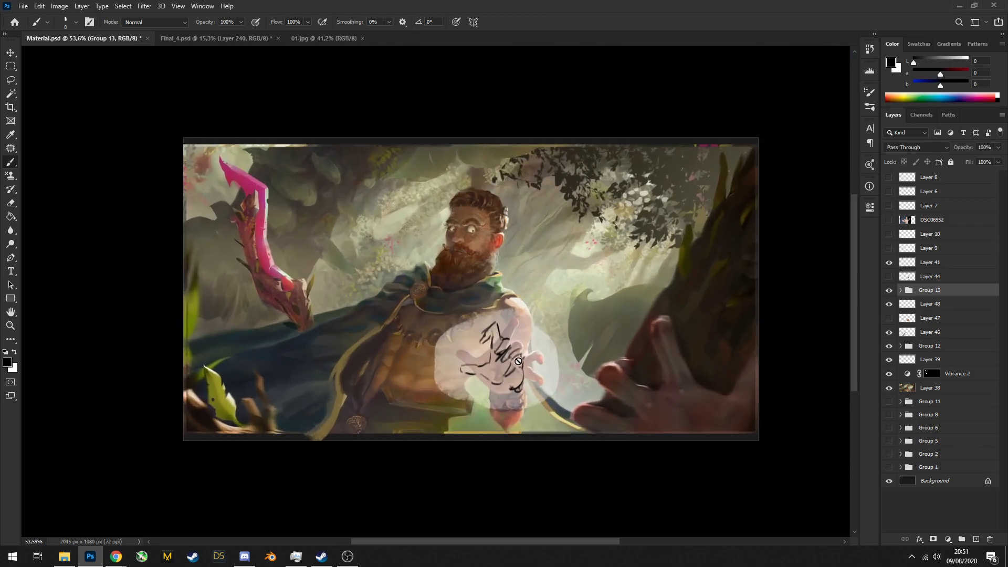
{"action": "scroll", "coordinate": [518, 361], "scroll_direction": "up", "scroll_amount": 2}
{"action": "scroll", "coordinate": [518, 361], "scroll_direction": "down", "scroll_amount": 1}
{"action": "scroll", "coordinate": [518, 361], "scroll_direction": "up", "scroll_amount": 2}
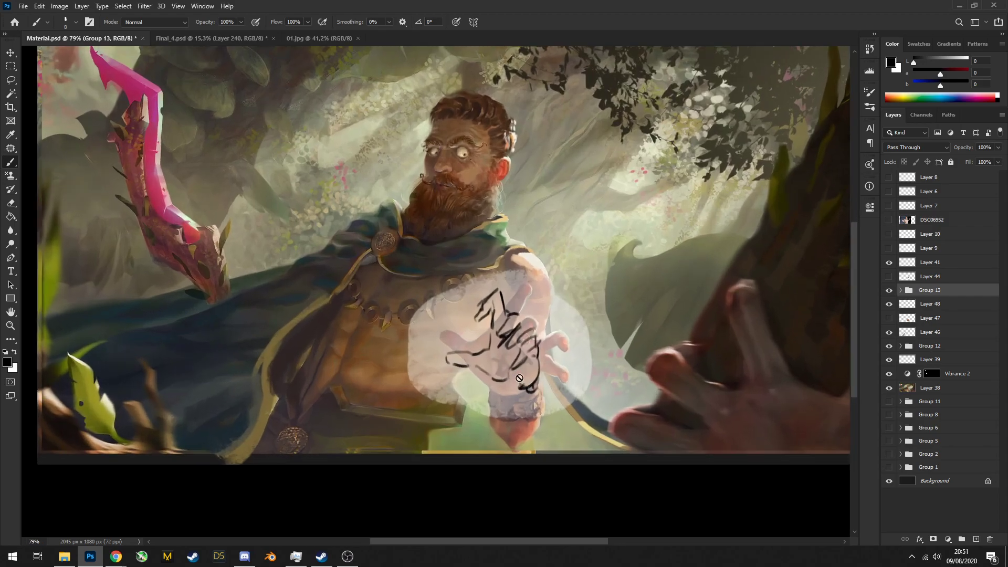
{"action": "scroll", "coordinate": [519, 378], "scroll_direction": "down", "scroll_amount": 2}
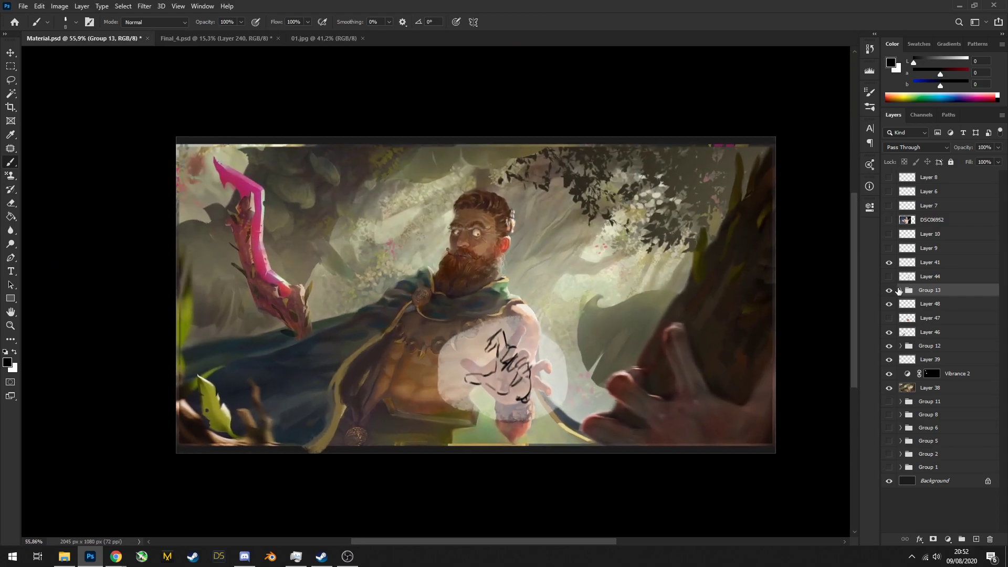
Hide the hand sketch group and Layers 41, 48, 46 and 39, leaving Group 12 and Vibrance 2 visible above Layer 38
{"action": "left_click_drag", "start_coordinate": [889, 290], "coordinate": [890, 266]}
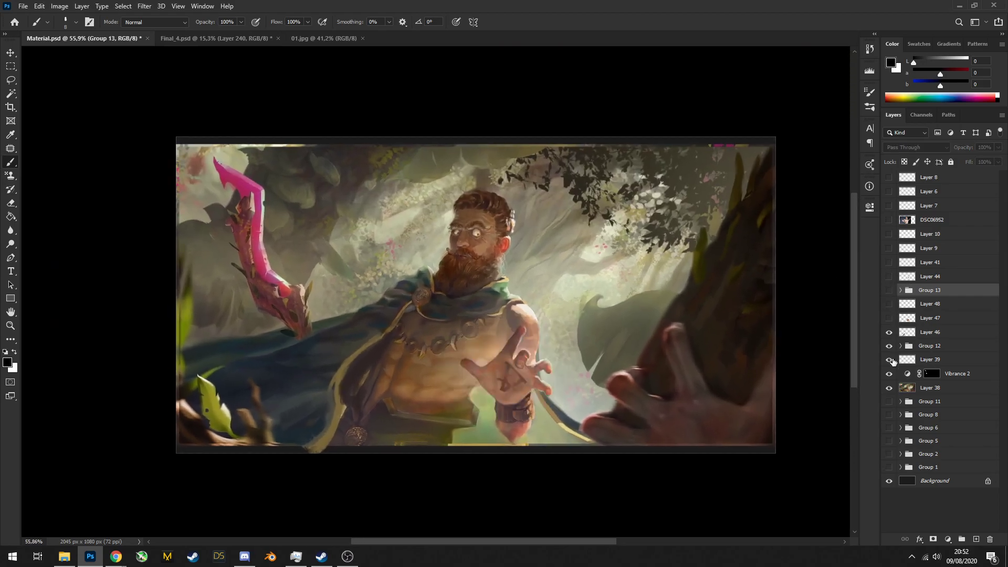
{"action": "mouse_move", "coordinate": [893, 361]}
{"action": "left_mouse_down"}
{"action": "mouse_move", "coordinate": [890, 331]}
{"action": "mouse_move", "coordinate": [889, 372]}
{"action": "left_mouse_up"}
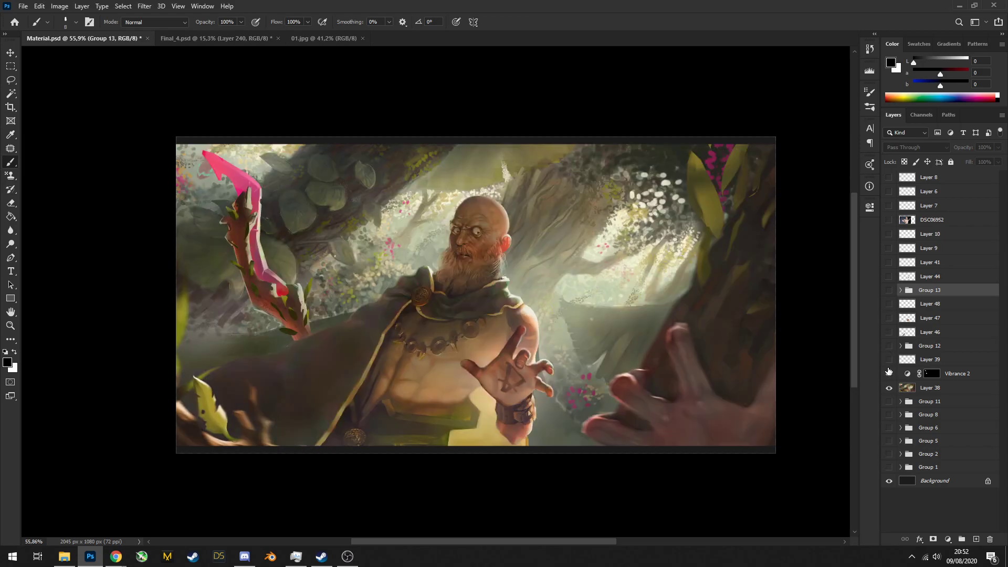
{"action": "left_click", "coordinate": [888, 372]}
{"action": "left_click", "coordinate": [888, 347]}
{"action": "left_click", "coordinate": [888, 346]}
{"action": "left_click", "coordinate": [888, 346]}
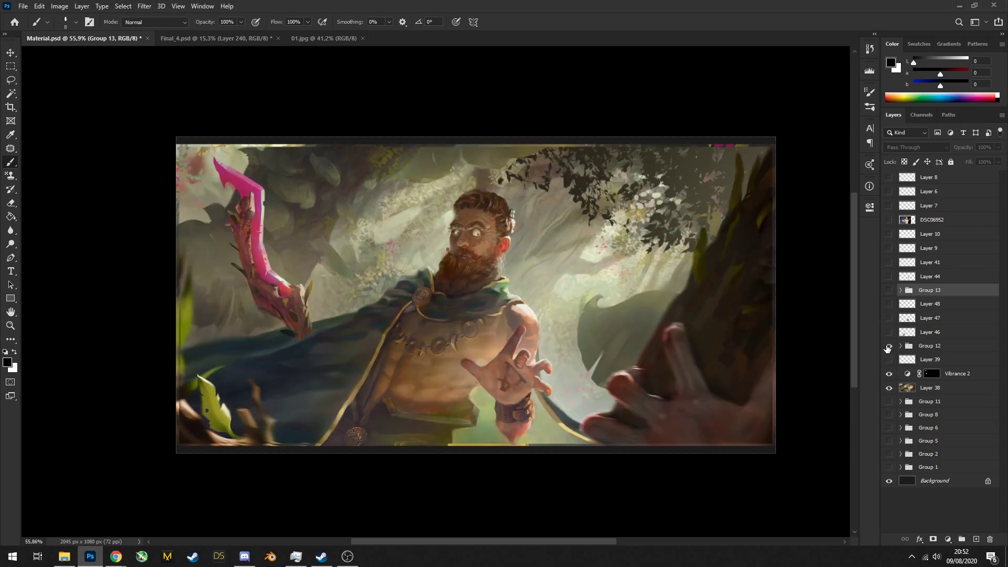
Add a new layer above the sketch group, undo a test stroke by the leafy branch, and sample dark tones from the foliage
{"action": "left_click", "coordinate": [976, 539]}
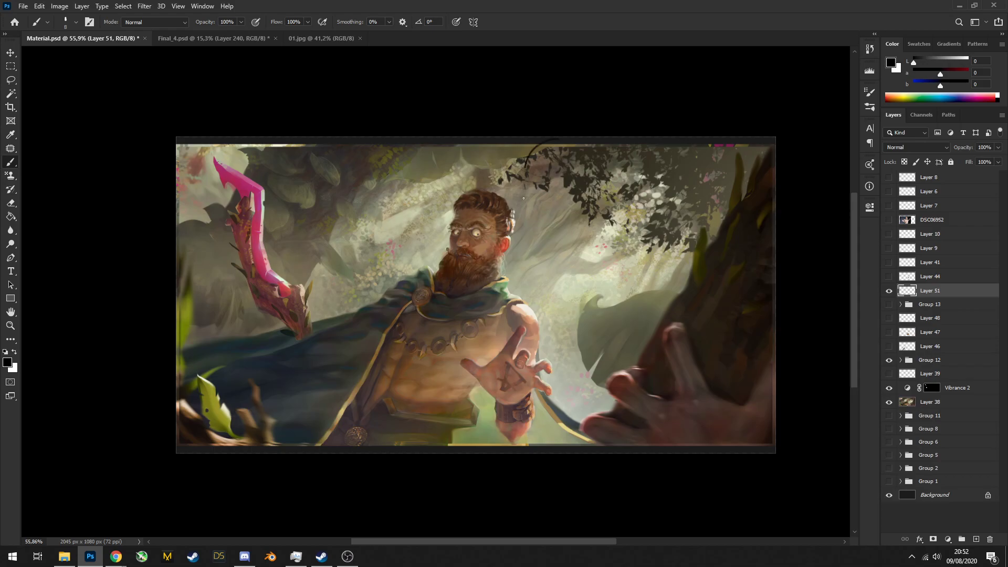
{"action": "mouse_move", "coordinate": [524, 198]}
{"action": "left_mouse_down"}
{"action": "mouse_move", "coordinate": [729, 233]}
{"action": "mouse_move", "coordinate": [604, 128]}
{"action": "mouse_move", "coordinate": [645, 247]}
{"action": "mouse_move", "coordinate": [621, 128]}
{"action": "left_mouse_up"}
{"action": "key", "text": "ctrl+z"}
{"action": "left_click", "coordinate": [673, 171], "text": "alt"}
{"action": "left_click", "coordinate": [889, 360]}
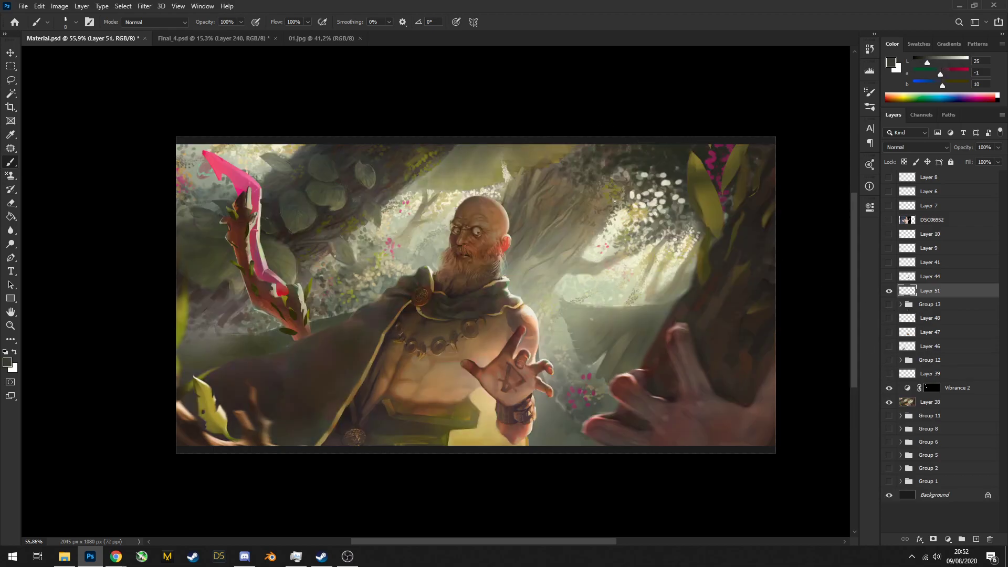
{"action": "key", "text": "ctrl+z"}
{"action": "left_click", "coordinate": [656, 157], "text": "alt"}
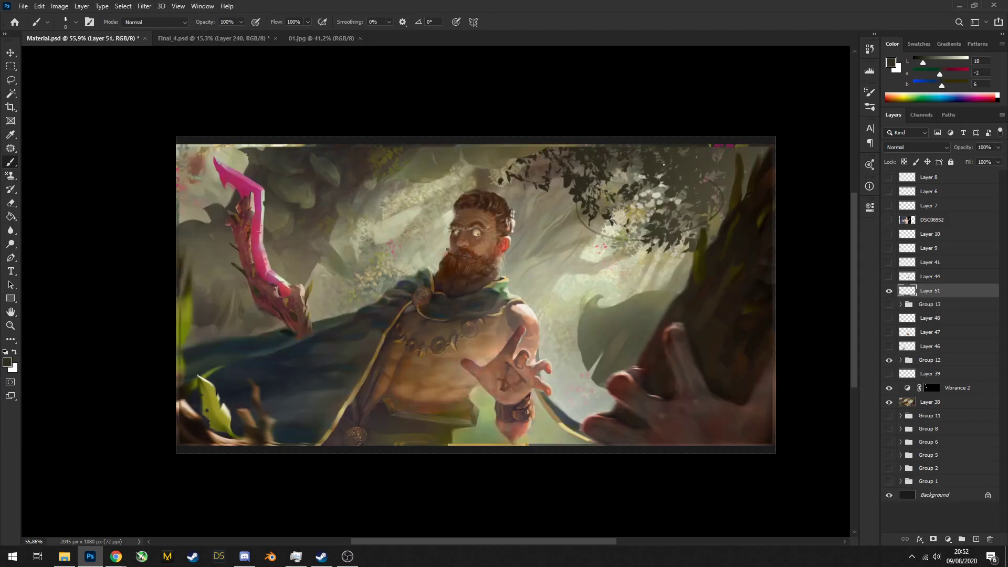
{"action": "scroll", "coordinate": [567, 182], "scroll_direction": "down", "scroll_amount": 3}
{"action": "scroll", "coordinate": [567, 183], "scroll_direction": "up", "scroll_amount": 2}
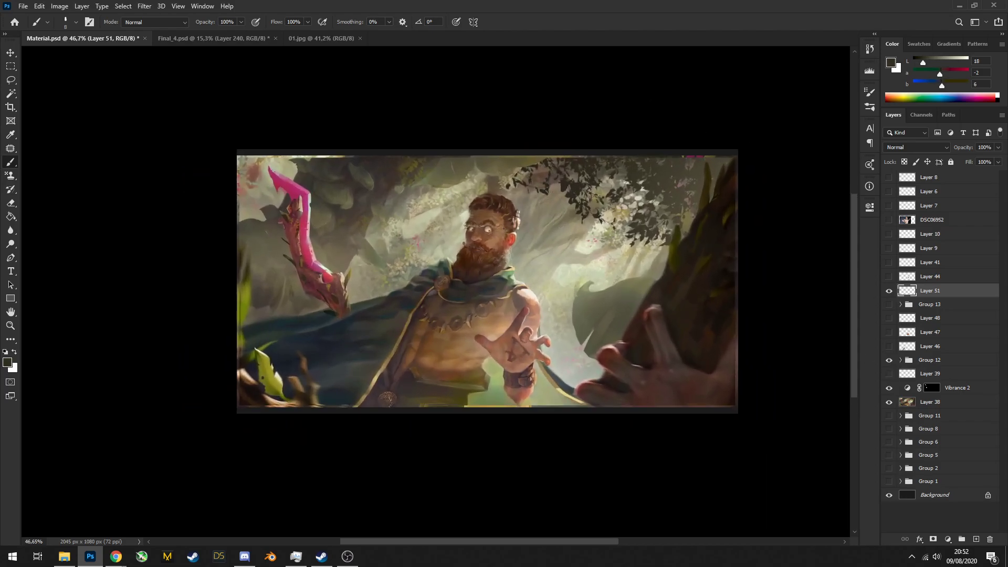
Lasso the forest background around the man, staff and dark trunk, copy it onto the new layer, and deselect
{"action": "key", "text": "l"}
{"action": "mouse_move", "coordinate": [226, 343]}
{"action": "left_mouse_down"}
{"action": "mouse_move", "coordinate": [336, 315]}
{"action": "mouse_move", "coordinate": [295, 234]}
{"action": "mouse_move", "coordinate": [317, 236]}
{"action": "mouse_move", "coordinate": [371, 301]}
{"action": "mouse_move", "coordinate": [508, 226]}
{"action": "mouse_move", "coordinate": [541, 340]}
{"action": "mouse_move", "coordinate": [583, 414]}
{"action": "mouse_move", "coordinate": [643, 309]}
{"action": "mouse_move", "coordinate": [675, 112]}
{"action": "mouse_move", "coordinate": [190, 93]}
{"action": "mouse_move", "coordinate": [78, 257]}
{"action": "left_mouse_up"}
{"action": "key", "text": "ctrl+c"}
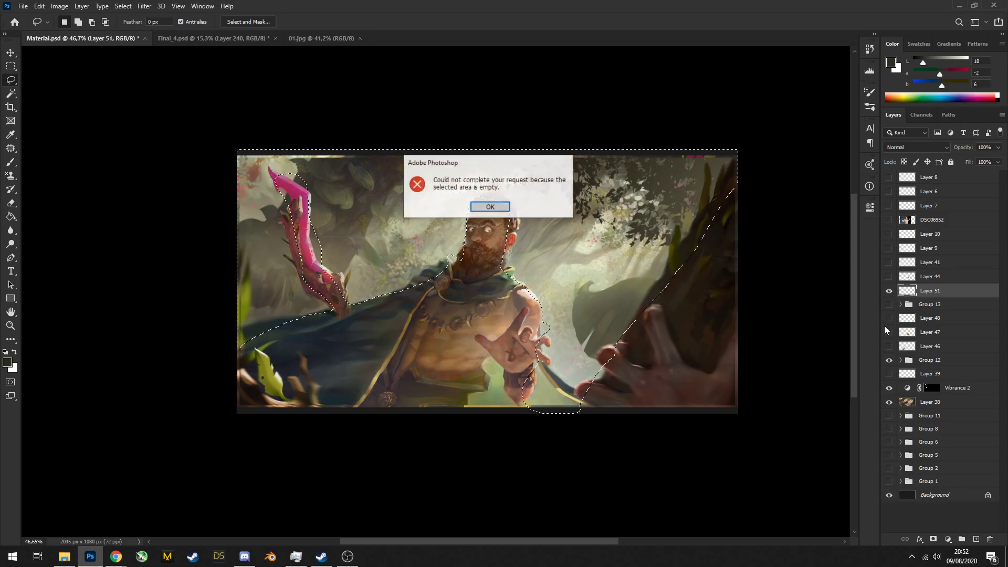
{"action": "key", "text": "Return"}
{"action": "key", "text": "ctrl+d"}
{"action": "scroll", "coordinate": [459, 257], "scroll_direction": "up", "scroll_amount": 1}
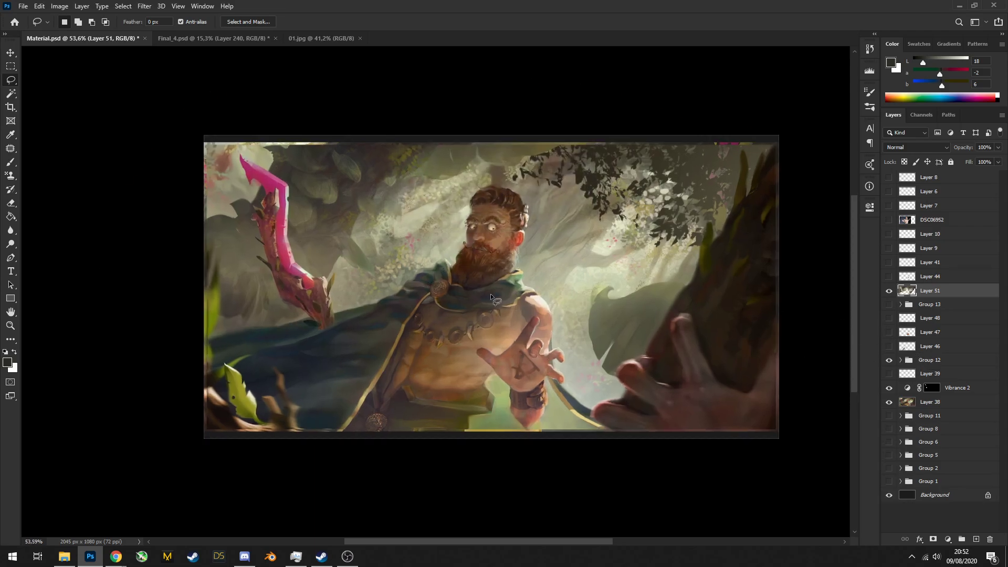
Apply a Gaussian Blur to the copied forest background
{"action": "left_click", "coordinate": [145, 6]}
{"action": "mouse_move", "coordinate": [157, 125]}
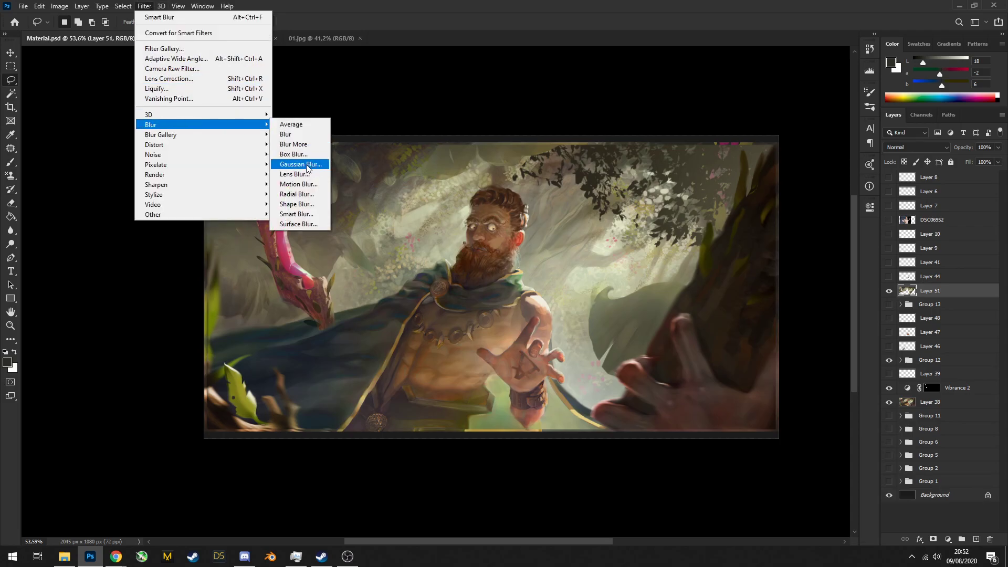
{"action": "left_click", "coordinate": [305, 164]}
{"action": "key", "text": "Return"}
{"action": "key", "text": "l"}
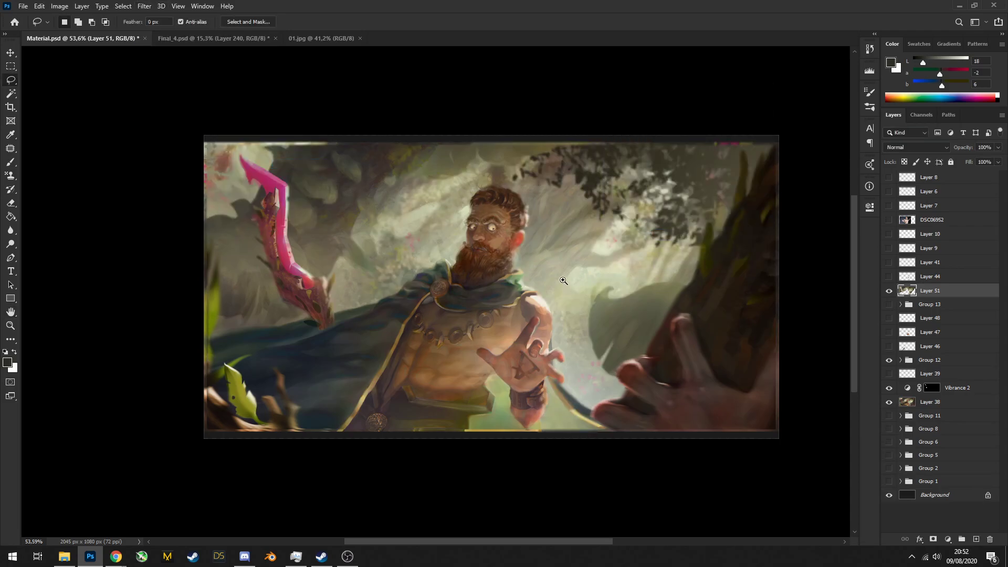
Set the blurred background layer's opacity to 42% and check the effect at several sizes
{"action": "scroll", "coordinate": [581, 298], "scroll_direction": "down", "scroll_amount": 5}
{"action": "scroll", "coordinate": [581, 299], "scroll_direction": "up", "scroll_amount": 6}
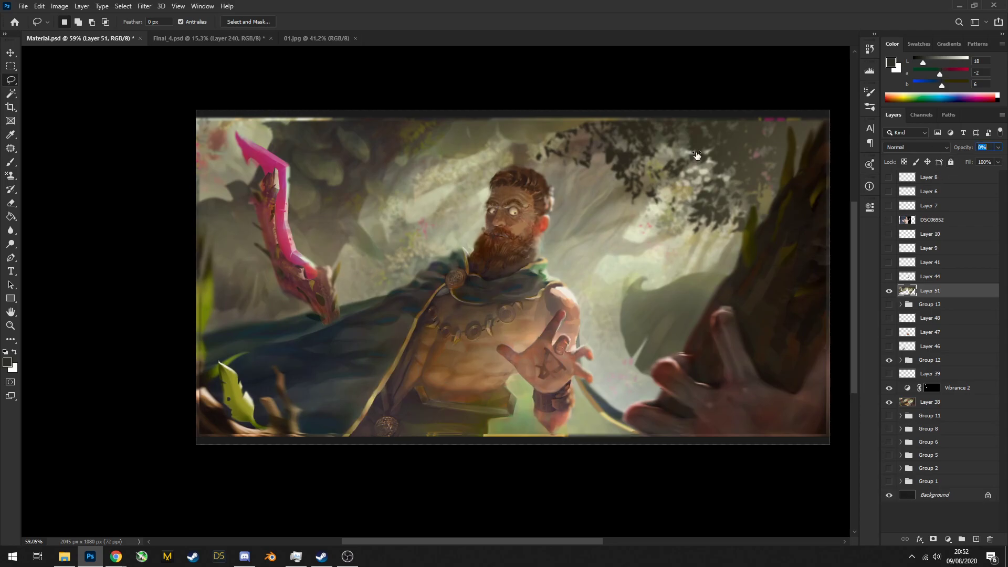
{"action": "key", "text": "4"}
{"action": "scroll", "coordinate": [611, 235], "scroll_direction": "down", "scroll_amount": 2}
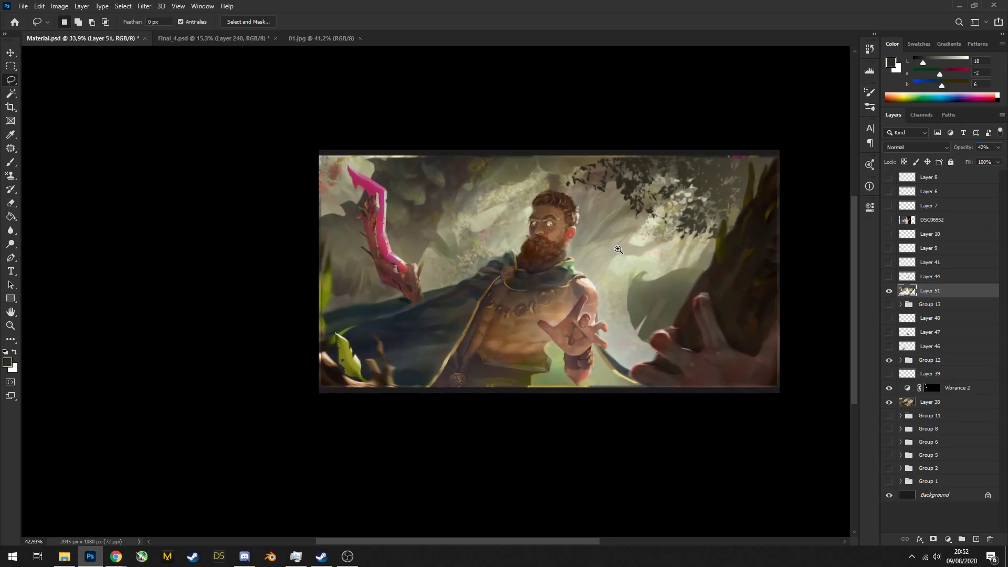
{"action": "scroll", "coordinate": [620, 257], "scroll_direction": "up", "scroll_amount": 4}
{"action": "scroll", "coordinate": [630, 281], "scroll_direction": "down", "scroll_amount": 6}
{"action": "scroll", "coordinate": [630, 282], "scroll_direction": "up", "scroll_amount": 5}
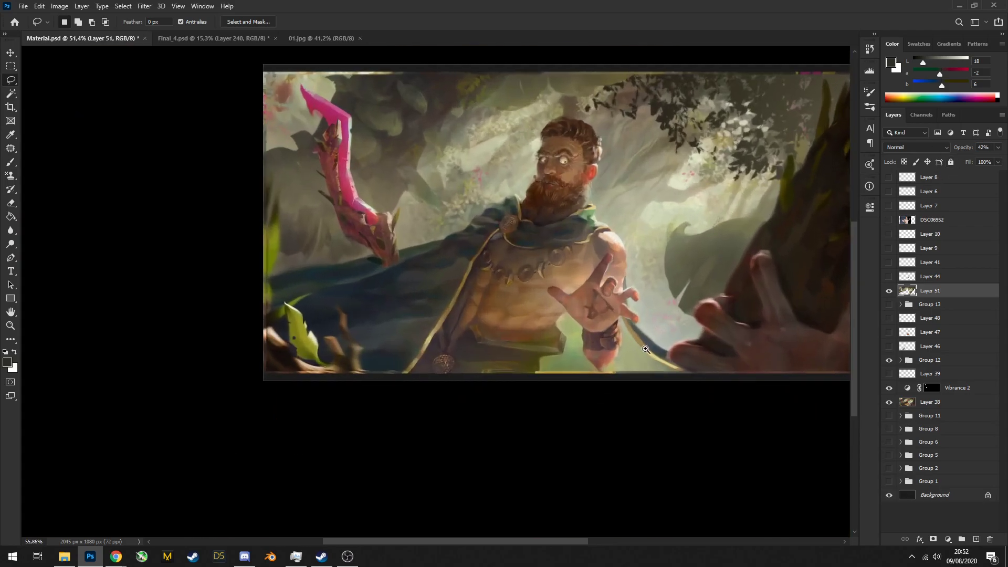
On a new layer, paint a near-white highlight on the belt's corner beside the wrist and refine it with sampled dark and golden-brown tones
{"action": "key", "text": "ctrl+shift+alt+n"}
{"action": "key", "text": "b"}
{"action": "left_click", "coordinate": [635, 218], "text": "alt"}
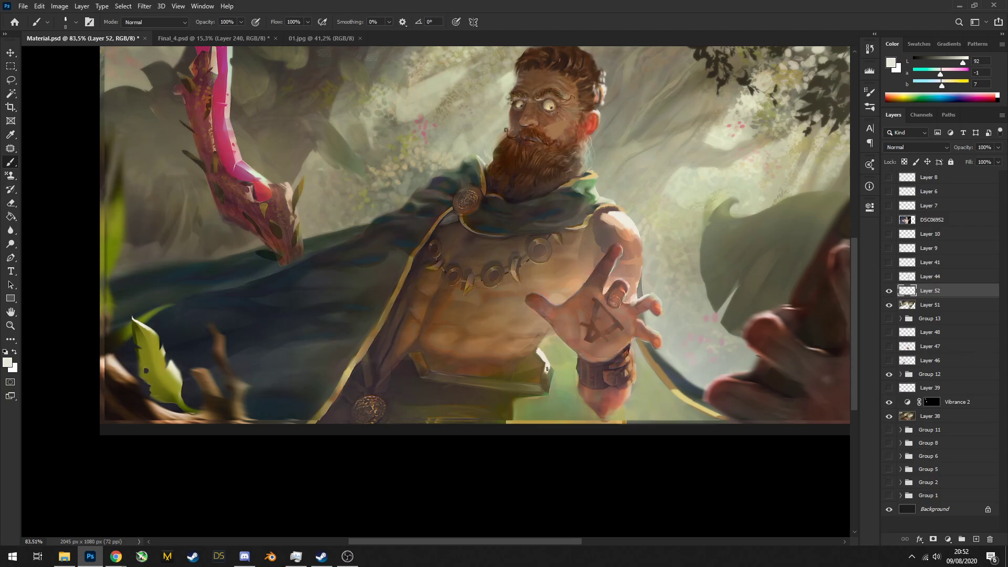
{"action": "scroll", "coordinate": [551, 368], "scroll_direction": "down", "scroll_amount": 6}
{"action": "scroll", "coordinate": [565, 348], "scroll_direction": "up", "scroll_amount": 7}
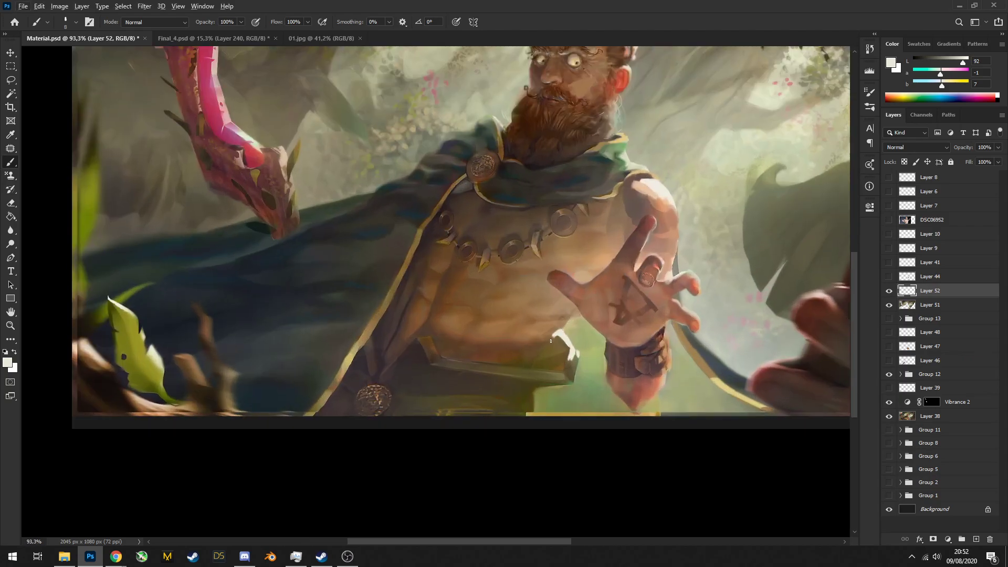
{"action": "left_click", "coordinate": [490, 369], "text": "alt"}
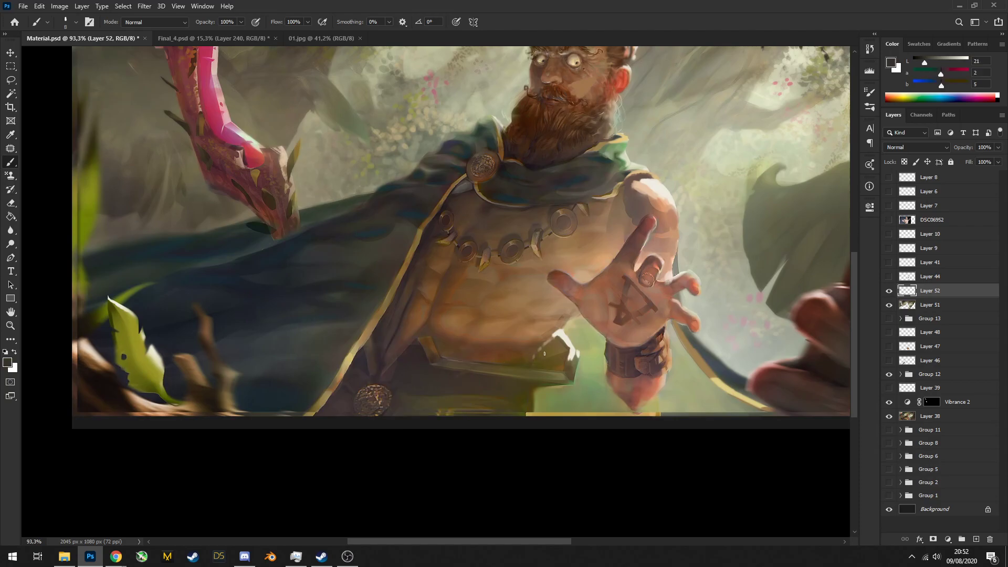
{"action": "left_click", "coordinate": [569, 373], "text": "alt"}
{"action": "scroll", "coordinate": [569, 374], "scroll_direction": "down", "scroll_amount": 6}
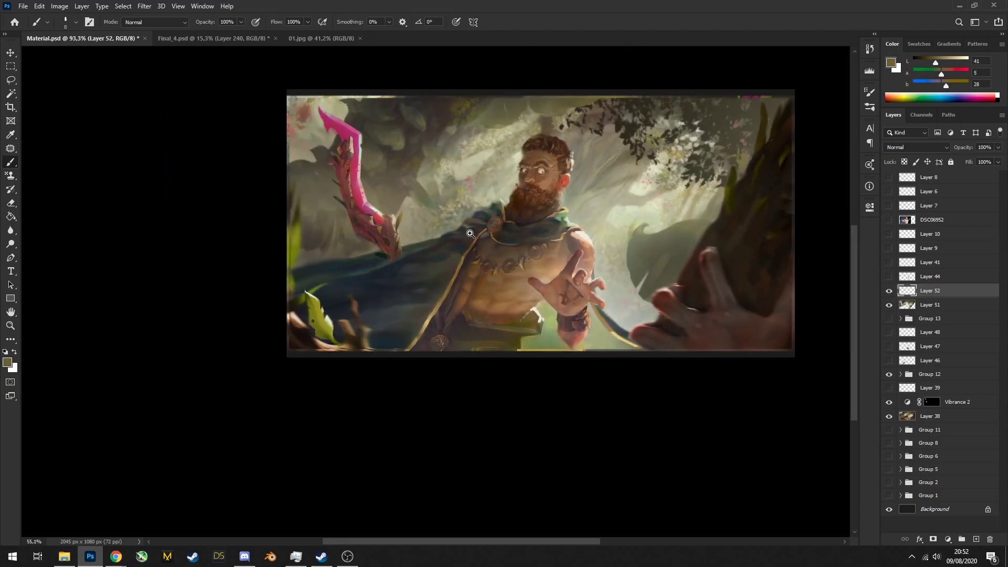
{"action": "scroll", "coordinate": [536, 301], "scroll_direction": "up", "scroll_amount": 4}
Touch up the belt's lit corner beside the wrist with an olive-brown tone sampled from its edge
{"action": "key", "text": "e"}
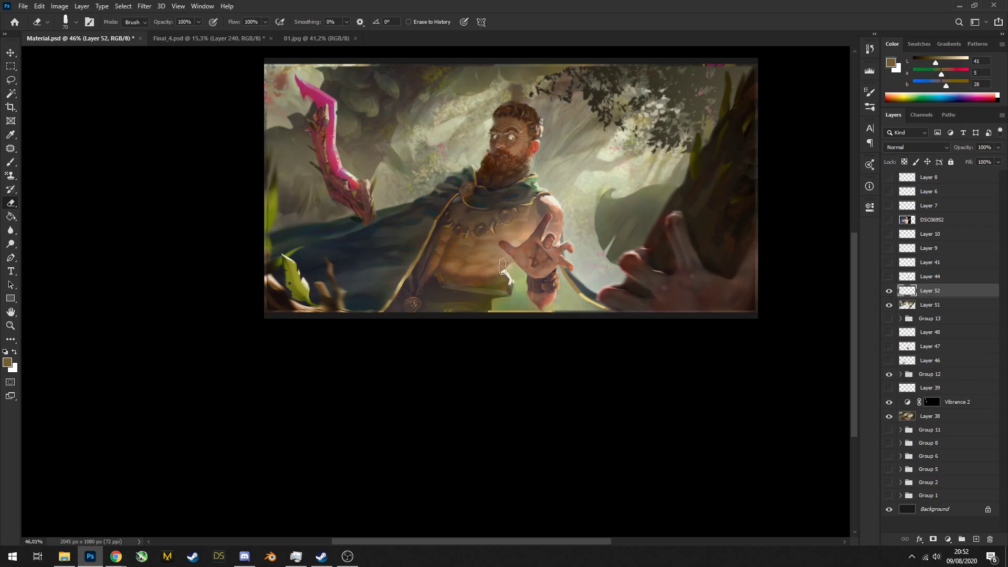
{"action": "key", "text": "b"}
{"action": "scroll", "coordinate": [501, 271], "scroll_direction": "down", "scroll_amount": 1}
{"action": "scroll", "coordinate": [504, 273], "scroll_direction": "up", "scroll_amount": 5}
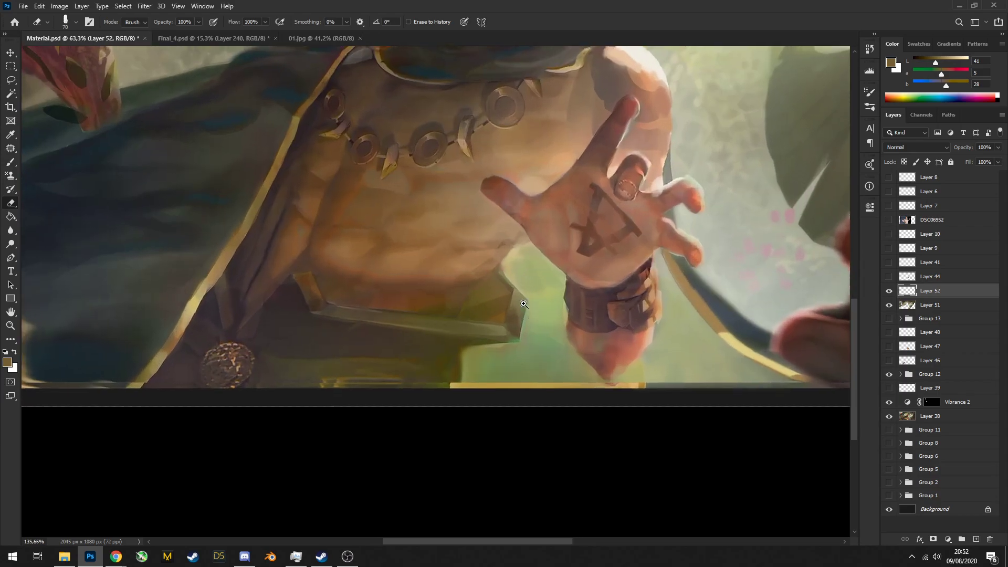
{"action": "left_click", "coordinate": [516, 293], "text": "alt"}
{"action": "scroll", "coordinate": [512, 265], "scroll_direction": "down", "scroll_amount": 3}
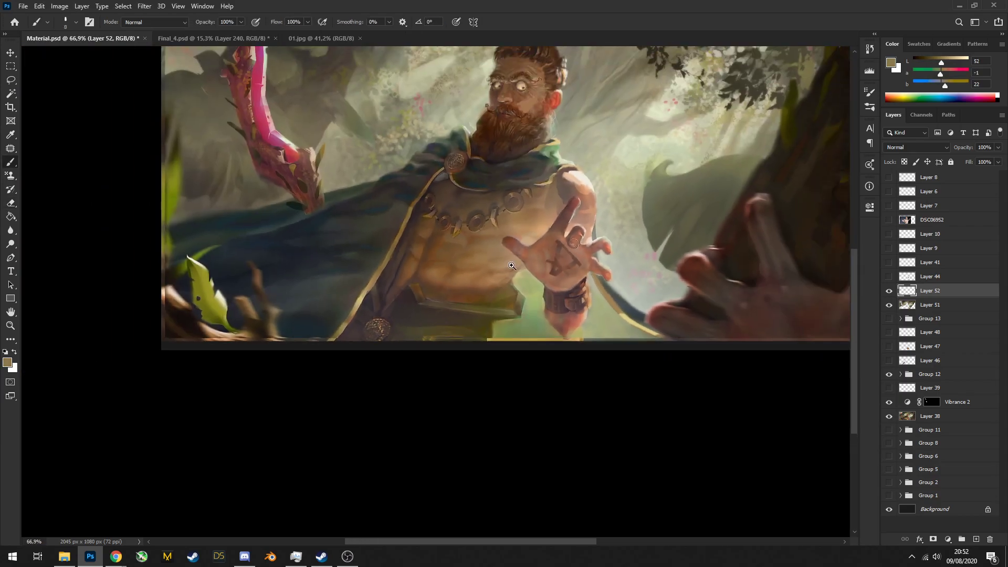
{"action": "scroll", "coordinate": [542, 262], "scroll_direction": "up", "scroll_amount": 1}
Sample the background green beside the wrist, darken it to lightness 49, and paint larger muted strokes between the wrist and the gold cape trim
{"action": "left_click", "coordinate": [602, 301], "text": "alt"}
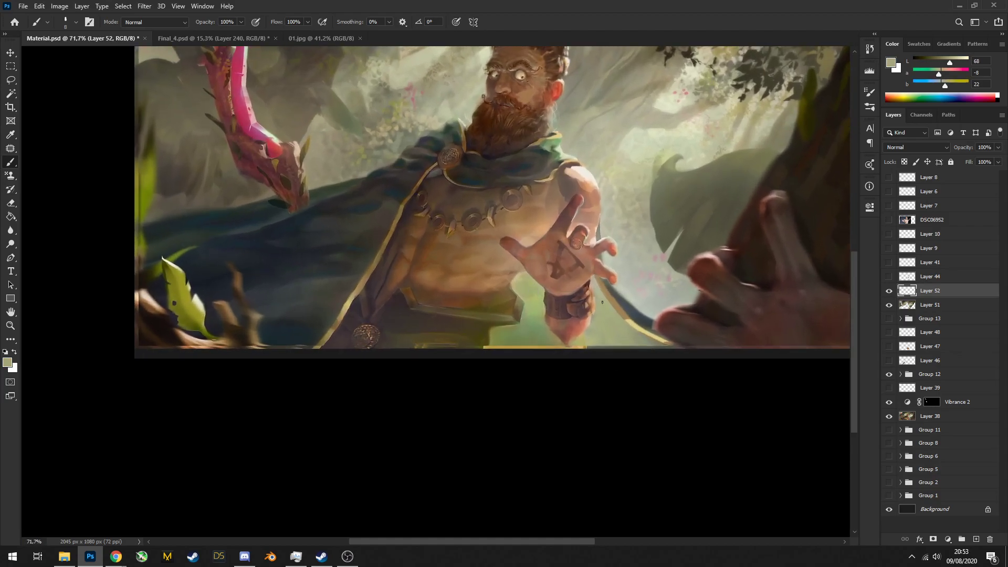
{"action": "left_click", "coordinate": [597, 318], "text": "alt"}
{"action": "scroll", "coordinate": [599, 349], "scroll_direction": "down", "scroll_amount": 3}
{"action": "scroll", "coordinate": [540, 321], "scroll_direction": "up", "scroll_amount": 3}
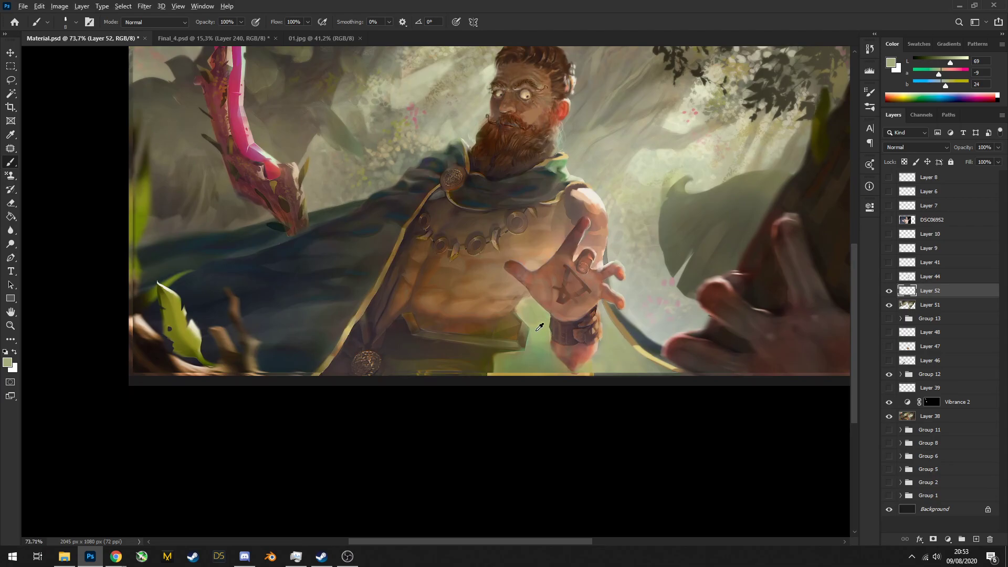
{"action": "left_click", "coordinate": [544, 322], "text": "alt"}
{"action": "left_click_drag", "start_coordinate": [546, 324], "coordinate": [466, 329]}
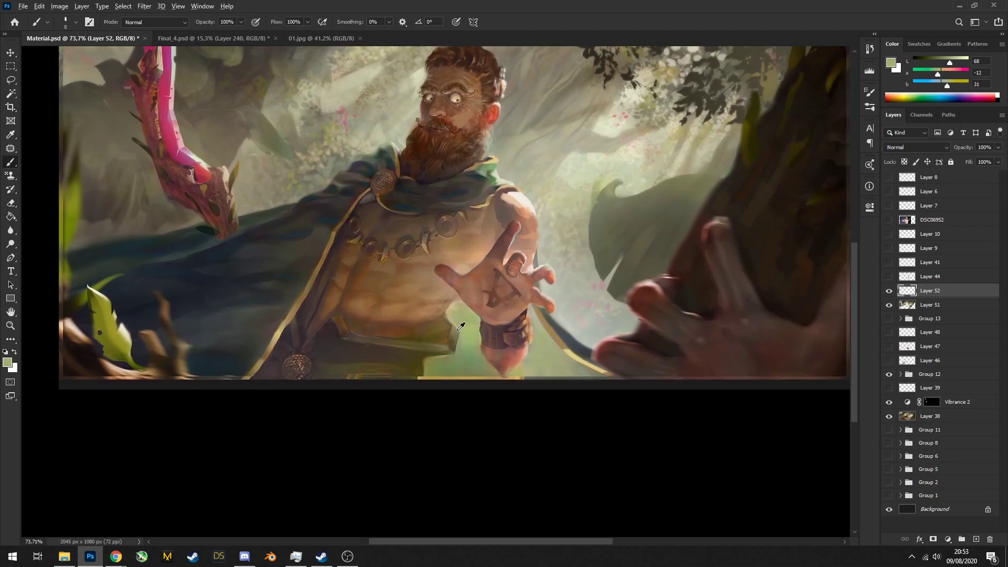
{"action": "left_click", "coordinate": [551, 359], "text": "alt"}
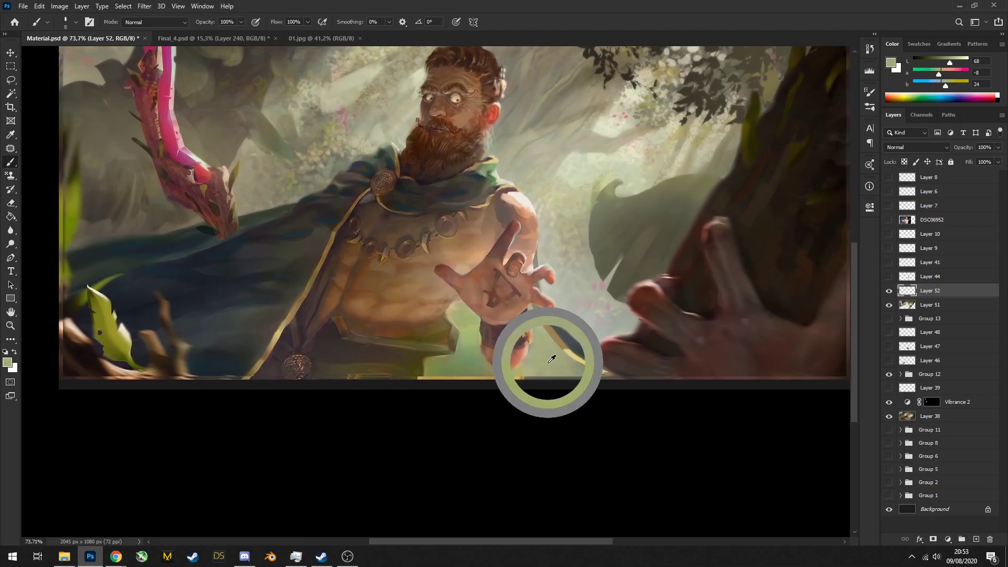
{"action": "left_click_drag", "start_coordinate": [948, 62], "coordinate": [941, 73]}
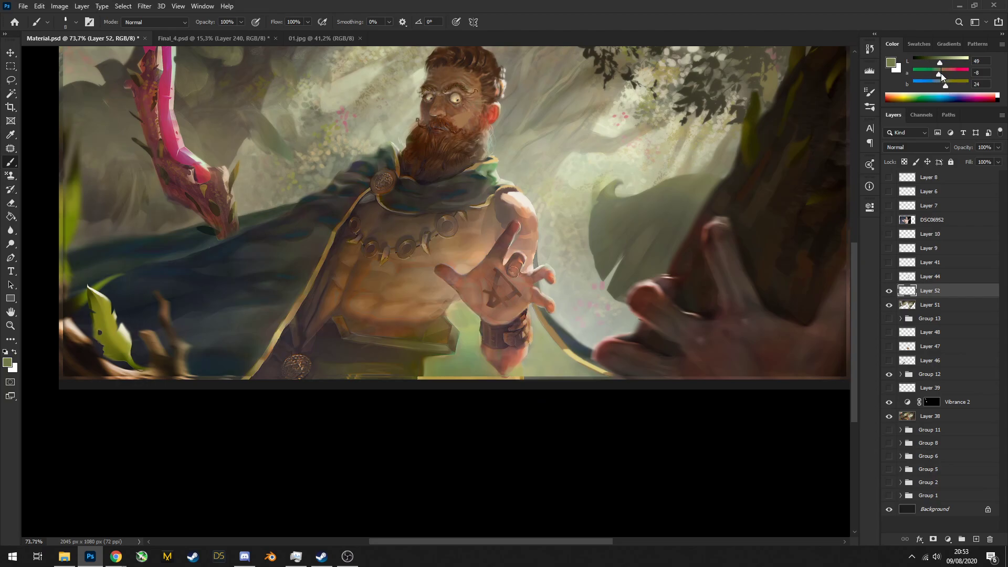
{"action": "key", "text": "bracketright"}
{"action": "key", "text": "bracketright"}
{"action": "key", "text": "bracketright"}
{"action": "key", "text": "bracketright"}
{"action": "key", "text": "bracketright"}
{"action": "key", "text": "bracketright"}
{"action": "key", "text": "bracketright"}
{"action": "key", "text": "bracketright"}
{"action": "mouse_move", "coordinate": [543, 341]}
{"action": "left_mouse_down"}
{"action": "mouse_move", "coordinate": [570, 390]}
{"action": "mouse_move", "coordinate": [540, 340]}
{"action": "mouse_move", "coordinate": [579, 398]}
{"action": "mouse_move", "coordinate": [543, 343]}
{"action": "left_mouse_up"}
{"action": "left_click", "coordinate": [552, 355], "text": "alt"}
{"action": "left_click", "coordinate": [557, 362], "text": "alt"}
{"action": "key", "text": "bracketright"}
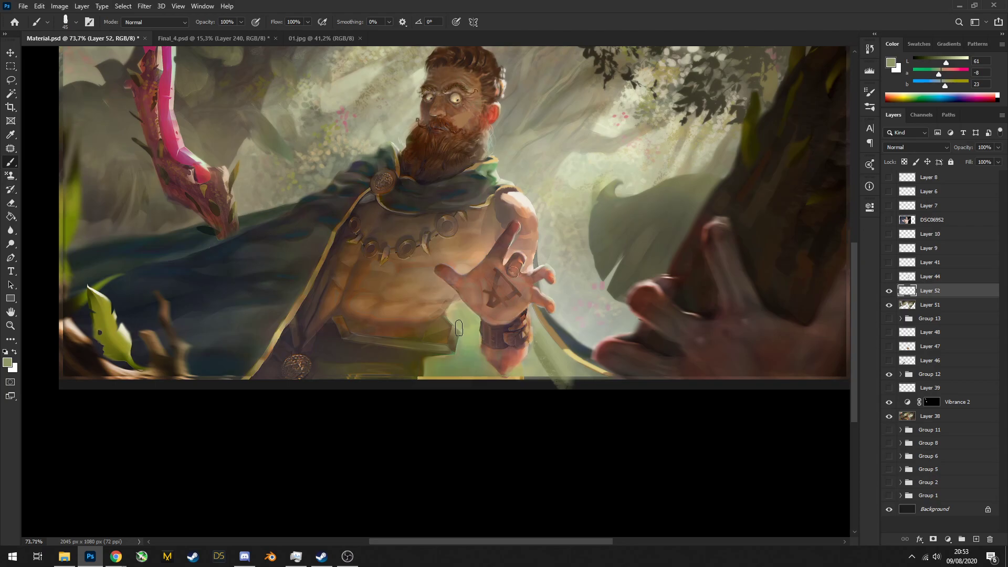
Paint darker sampled green into the bright gap between the belt and the forearm
{"action": "left_click", "coordinate": [541, 350], "text": "alt"}
{"action": "left_click", "coordinate": [471, 367], "text": "alt"}
{"action": "left_click_drag", "start_coordinate": [471, 367], "coordinate": [463, 314]}
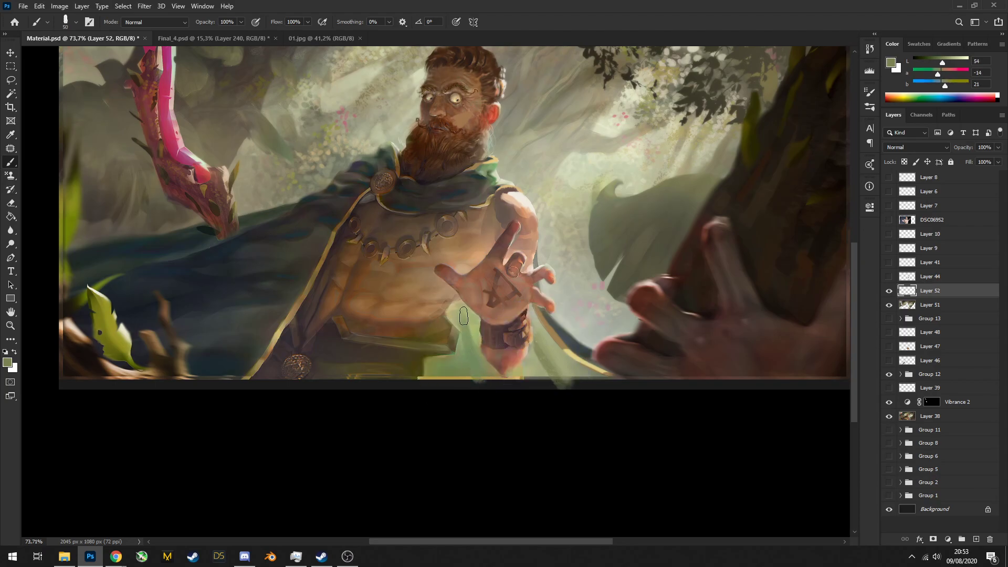
{"action": "scroll", "coordinate": [477, 345], "scroll_direction": "down", "scroll_amount": 5}
{"action": "scroll", "coordinate": [489, 357], "scroll_direction": "up", "scroll_amount": 5}
{"action": "left_click", "coordinate": [487, 361], "text": "alt"}
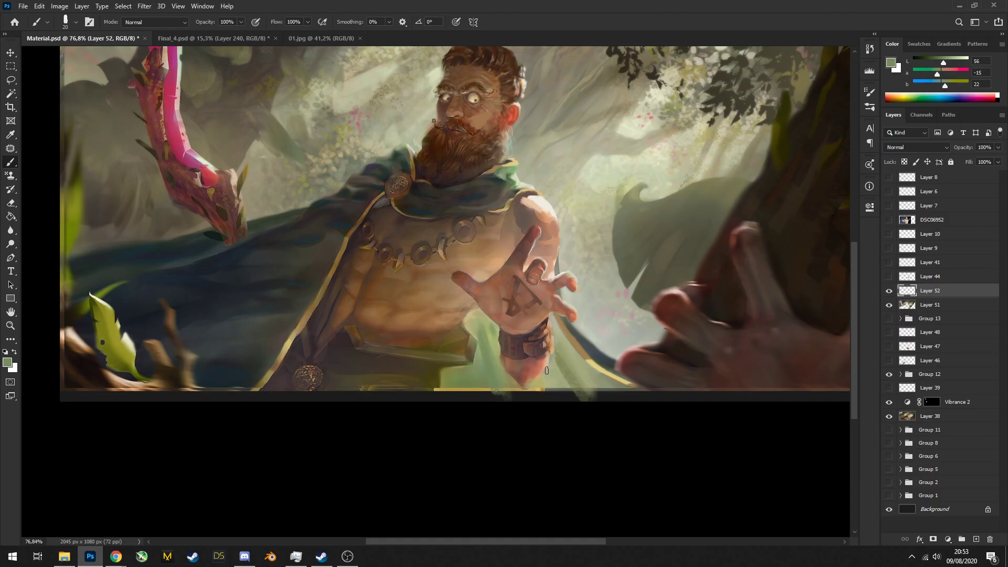
Compare the painting with and without Layer 52 and examine the new green strokes at several sizes
{"action": "left_click", "coordinate": [889, 289]}
{"action": "scroll", "coordinate": [588, 334], "scroll_direction": "down", "scroll_amount": 2}
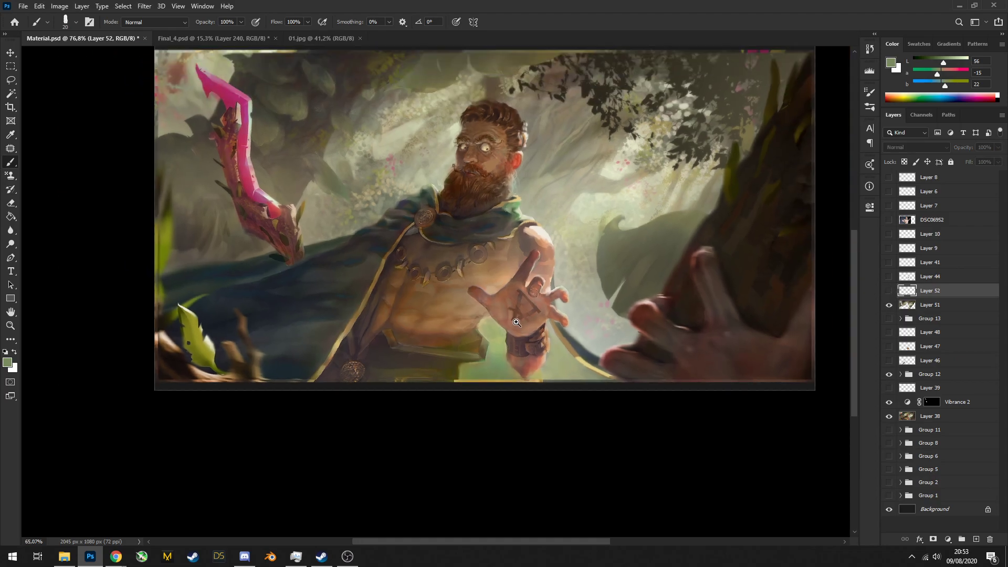
{"action": "scroll", "coordinate": [588, 333], "scroll_direction": "up", "scroll_amount": 1}
{"action": "scroll", "coordinate": [583, 337], "scroll_direction": "down", "scroll_amount": 3}
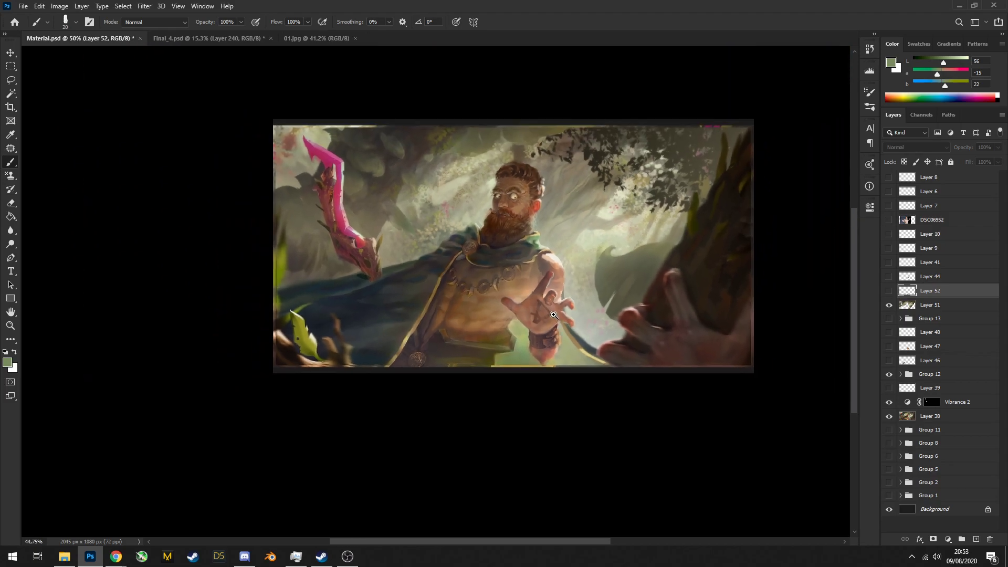
{"action": "scroll", "coordinate": [583, 338], "scroll_direction": "up", "scroll_amount": 3}
{"action": "left_click", "coordinate": [888, 289]}
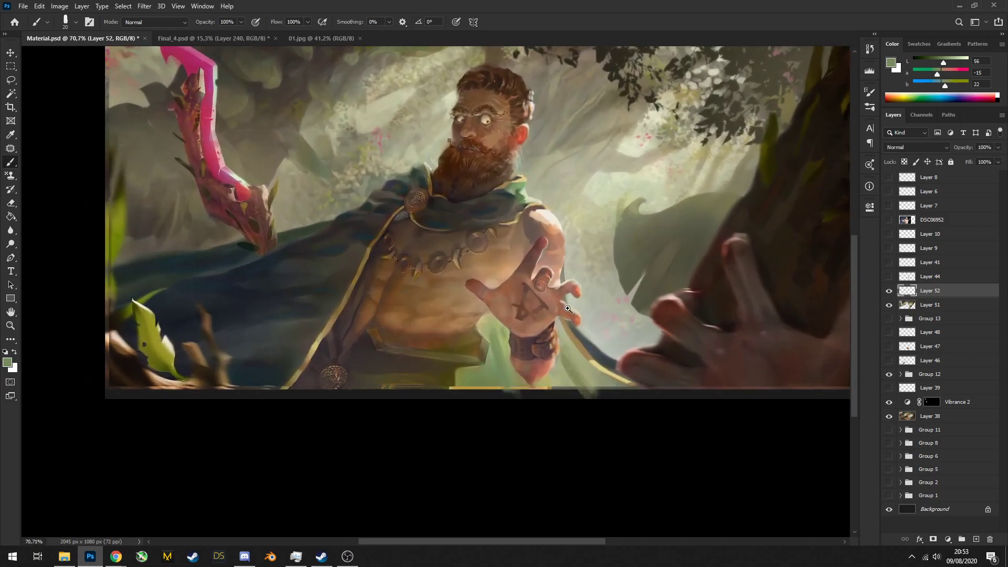
{"action": "scroll", "coordinate": [594, 340], "scroll_direction": "down", "scroll_amount": 4}
{"action": "scroll", "coordinate": [594, 340], "scroll_direction": "up", "scroll_amount": 4}
{"action": "scroll", "coordinate": [594, 340], "scroll_direction": "up", "scroll_amount": 1}
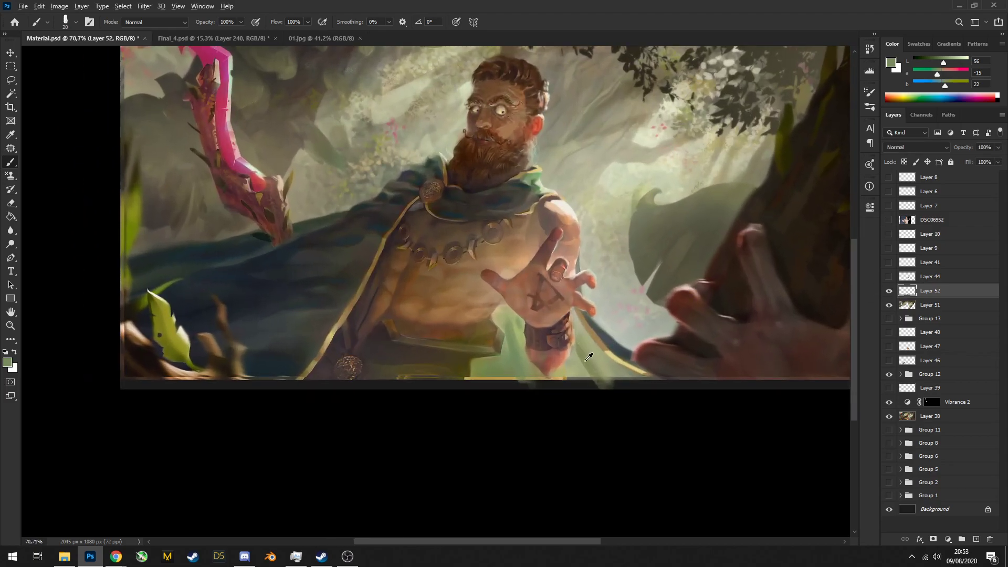
{"action": "scroll", "coordinate": [615, 365], "scroll_direction": "up", "scroll_amount": 2}
{"action": "scroll", "coordinate": [602, 320], "scroll_direction": "down", "scroll_amount": 5}
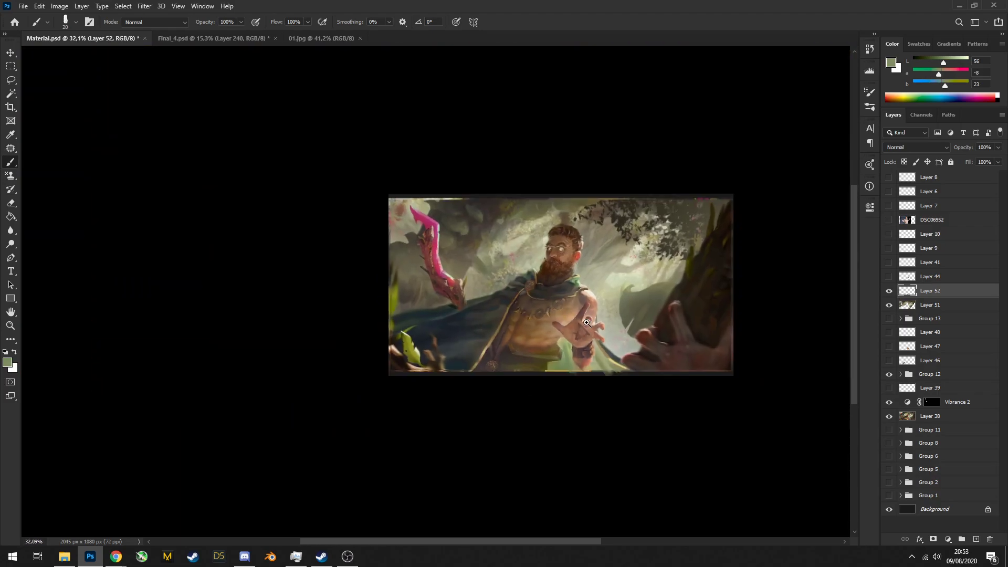
{"action": "scroll", "coordinate": [602, 320], "scroll_direction": "up", "scroll_amount": 2}
{"action": "scroll", "coordinate": [537, 295], "scroll_direction": "down", "scroll_amount": 5}
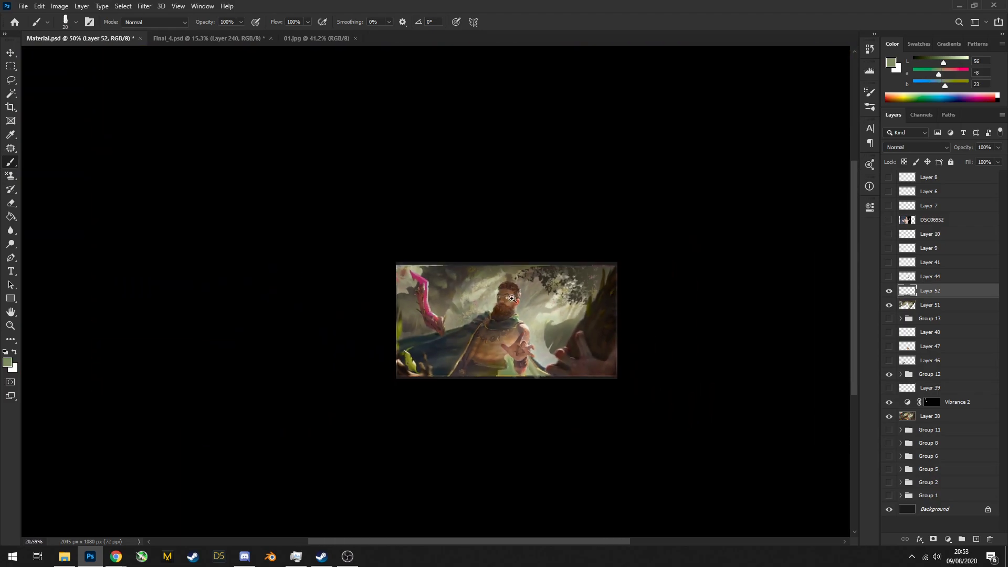
{"action": "scroll", "coordinate": [537, 296], "scroll_direction": "up", "scroll_amount": 5}
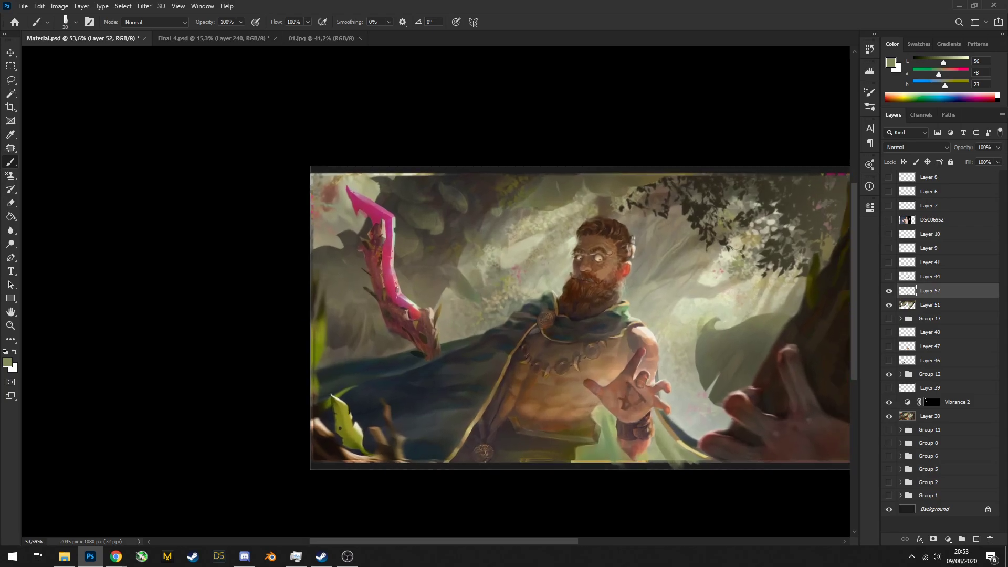
Lasso the pink staff, copy it to a new layer, and scale it down slightly toward its lower end
{"action": "key", "text": "l"}
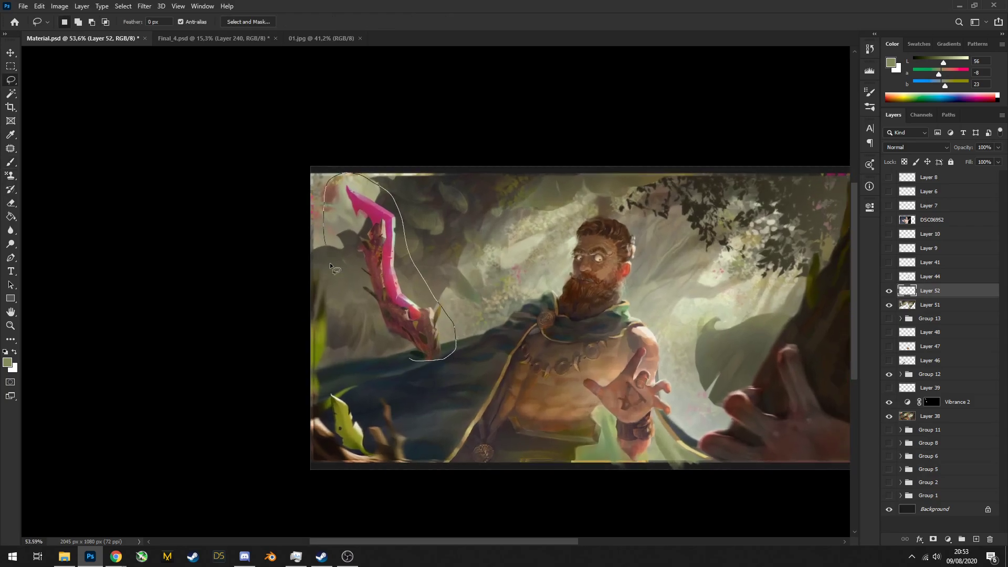
{"action": "key", "text": "ctrl+j"}
{"action": "key", "text": "ctrl+t"}
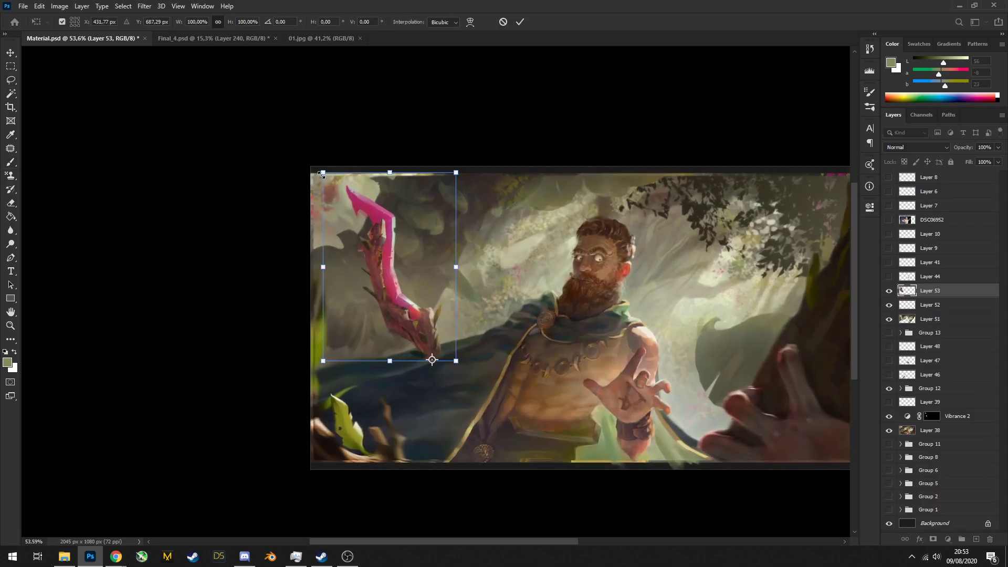
{"action": "left_click_drag", "start_coordinate": [322, 175], "coordinate": [338, 195]}
{"action": "left_click_drag", "start_coordinate": [441, 227], "coordinate": [347, 222]}
{"action": "left_click_drag", "start_coordinate": [486, 231], "coordinate": [630, 269]}
Paste a merged copy of the whole canvas as a new layer and check the composition mirrored horizontally, restoring the original orientation
{"action": "key", "text": "ctrl+a"}
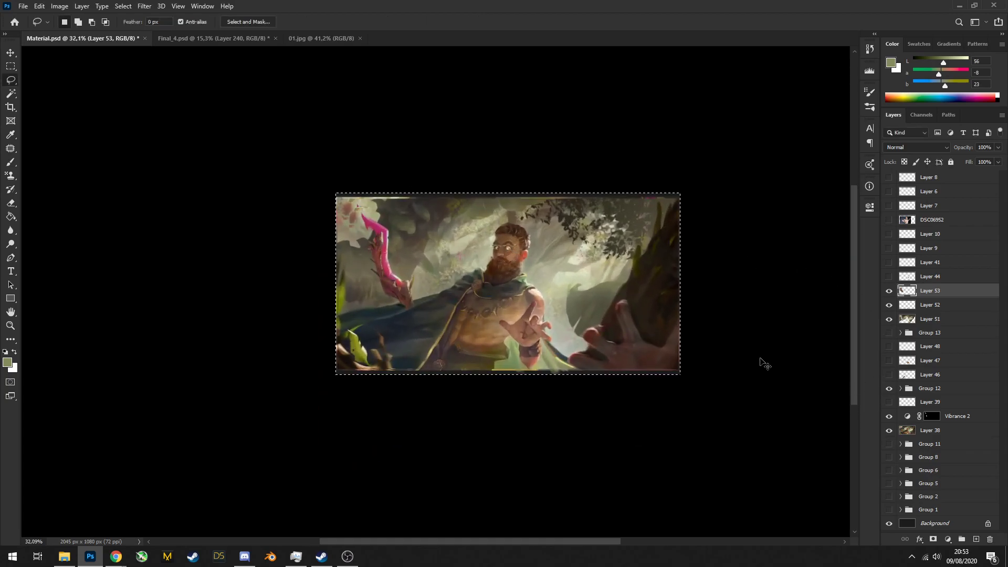
{"action": "key", "text": "ctrl+shift+c"}
{"action": "key", "text": "ctrl+v"}
{"action": "key", "text": "ctrl+shift+h"}
{"action": "mouse_move", "coordinate": [632, 334]}
{"action": "left_mouse_down"}
{"action": "mouse_move", "coordinate": [627, 315]}
{"action": "mouse_move", "coordinate": [636, 336]}
{"action": "left_mouse_up"}
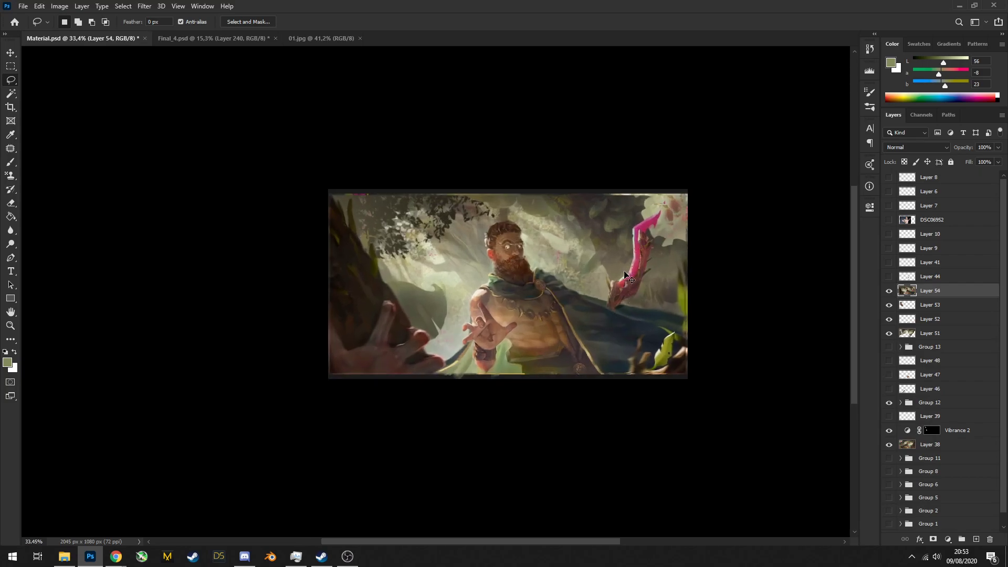
{"action": "key", "text": "ctrl+shift+h"}
{"action": "left_click_drag", "start_coordinate": [504, 205], "coordinate": [611, 277]}
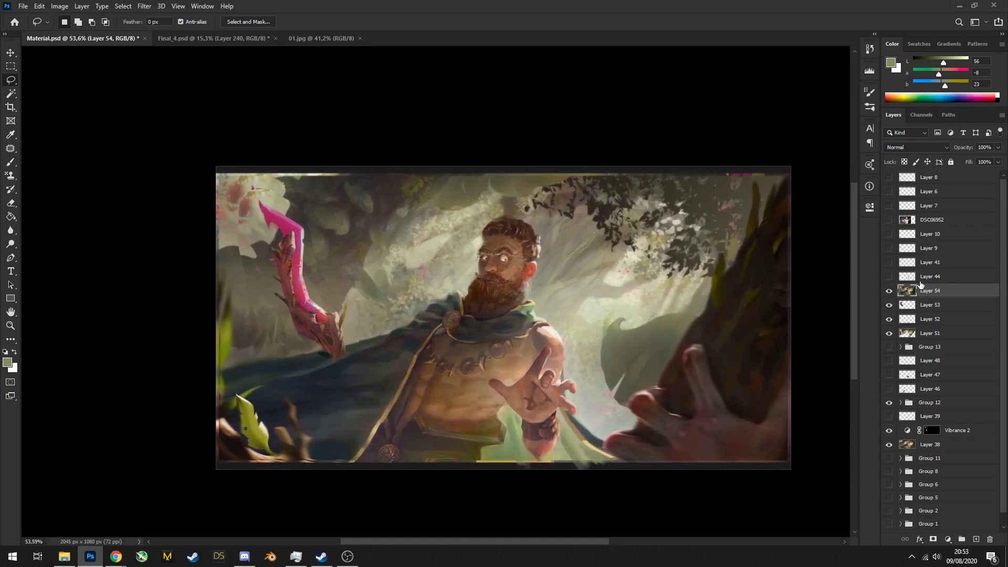
Add a Color Balance adjustment above the merged copy, shifting midtones toward red and setting highlights to red +18 and yellow-blue -9
{"action": "left_click", "coordinate": [902, 333], "text": "shift"}
{"action": "left_click", "coordinate": [930, 290]}
{"action": "left_click", "coordinate": [948, 539]}
{"action": "left_click", "coordinate": [950, 450]}
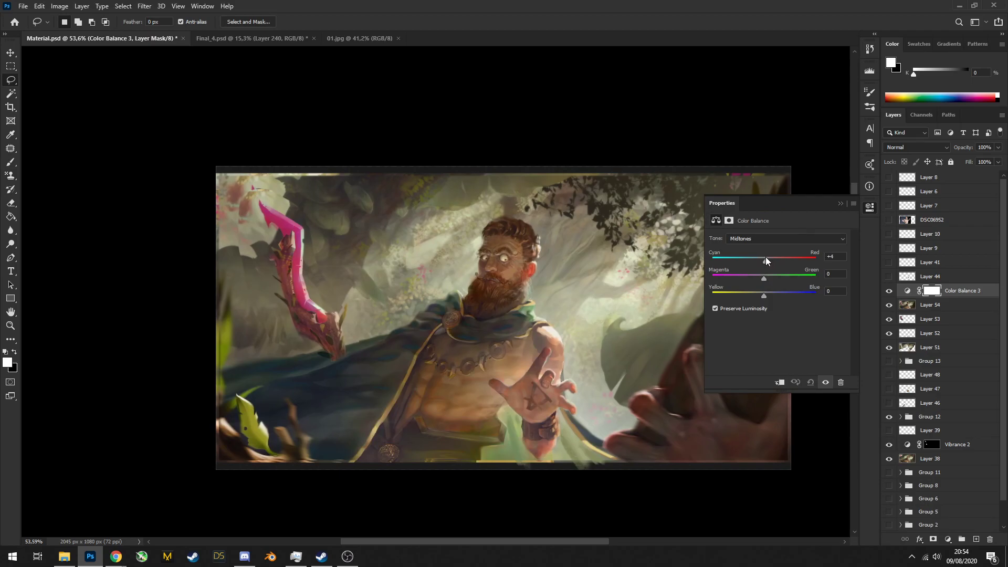
{"action": "left_click_drag", "start_coordinate": [765, 257], "coordinate": [767, 258]}
{"action": "left_click", "coordinate": [769, 239]}
{"action": "left_click", "coordinate": [771, 258]}
{"action": "left_click", "coordinate": [772, 260]}
{"action": "left_click", "coordinate": [759, 294]}
{"action": "scroll", "coordinate": [580, 332], "scroll_direction": "down", "scroll_amount": 5}
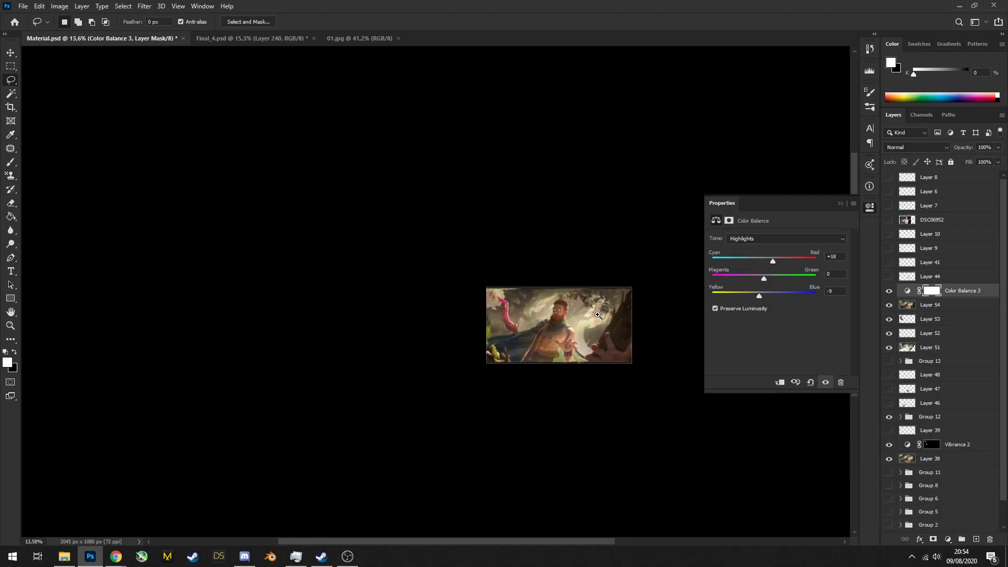
{"action": "scroll", "coordinate": [580, 333], "scroll_direction": "up", "scroll_amount": 3}
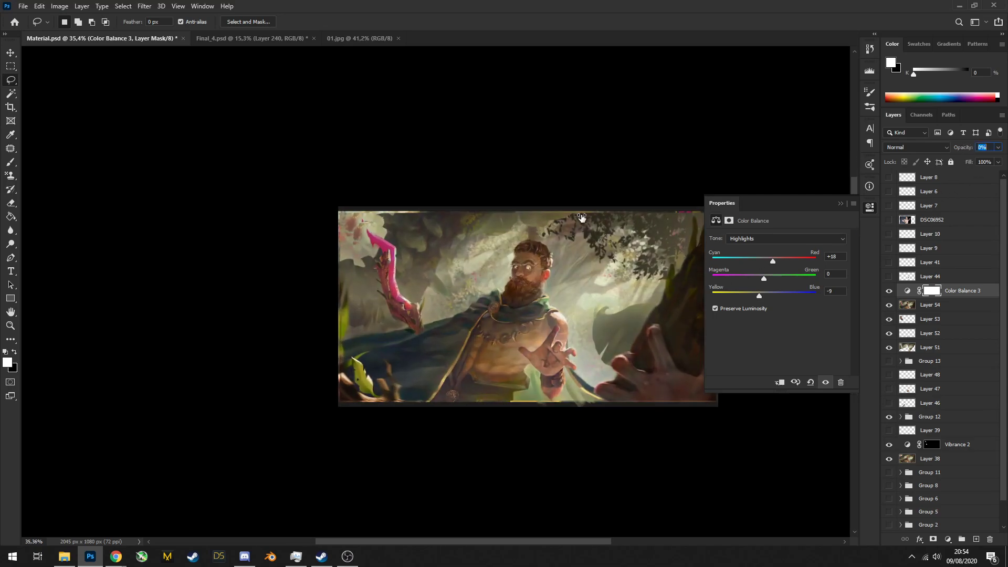
Set the Color Balance shadows to magenta-green -5 and yellow-blue +4
{"action": "left_click", "coordinate": [779, 240]}
{"action": "left_click", "coordinate": [751, 247]}
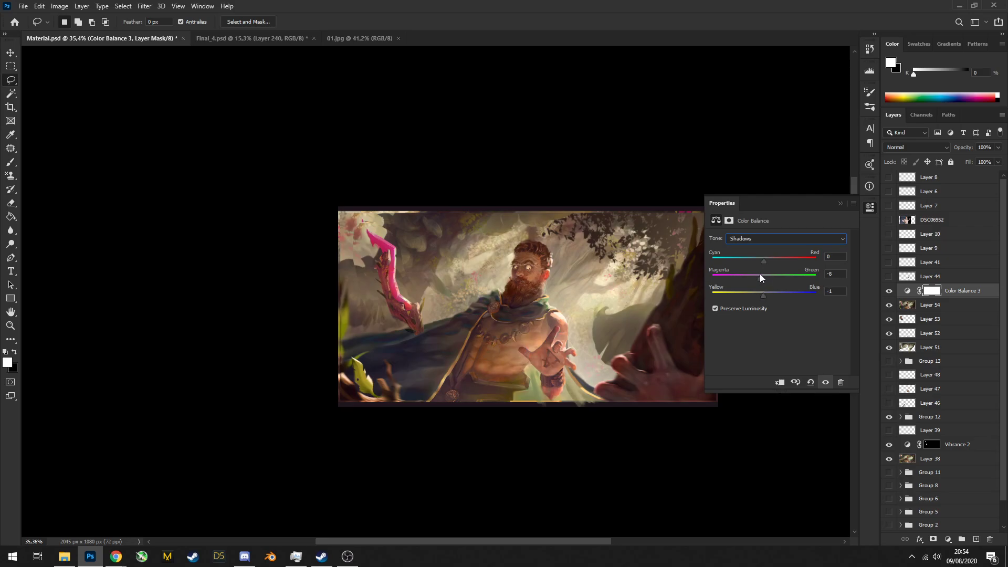
{"action": "scroll", "coordinate": [609, 293], "scroll_direction": "down", "scroll_amount": 4}
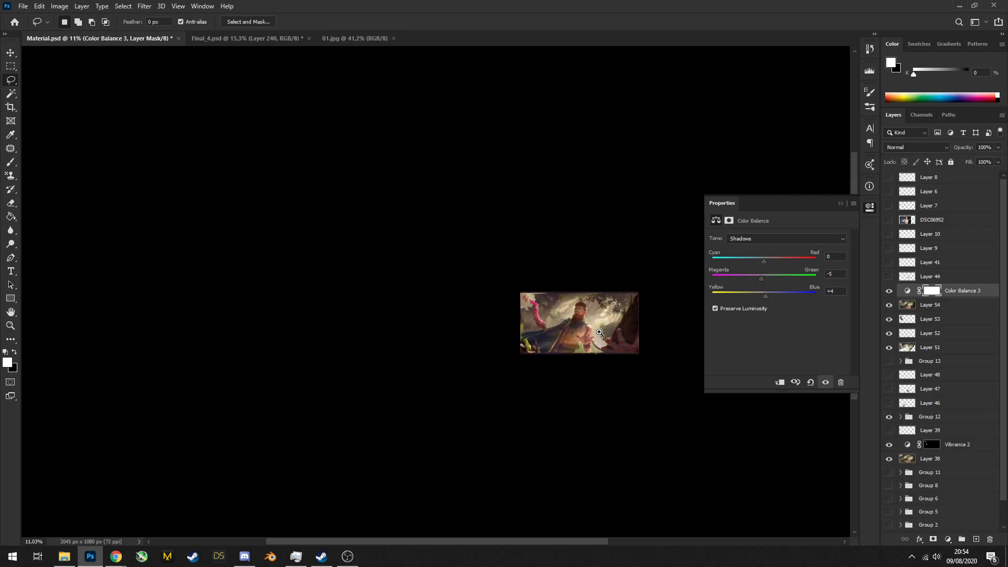
{"action": "scroll", "coordinate": [609, 292], "scroll_direction": "up", "scroll_amount": 3}
Group the Color Balance adjustment together with Layers 54 through 51
{"action": "left_click", "coordinate": [915, 304]}
{"action": "left_click", "coordinate": [929, 347], "text": "shift"}
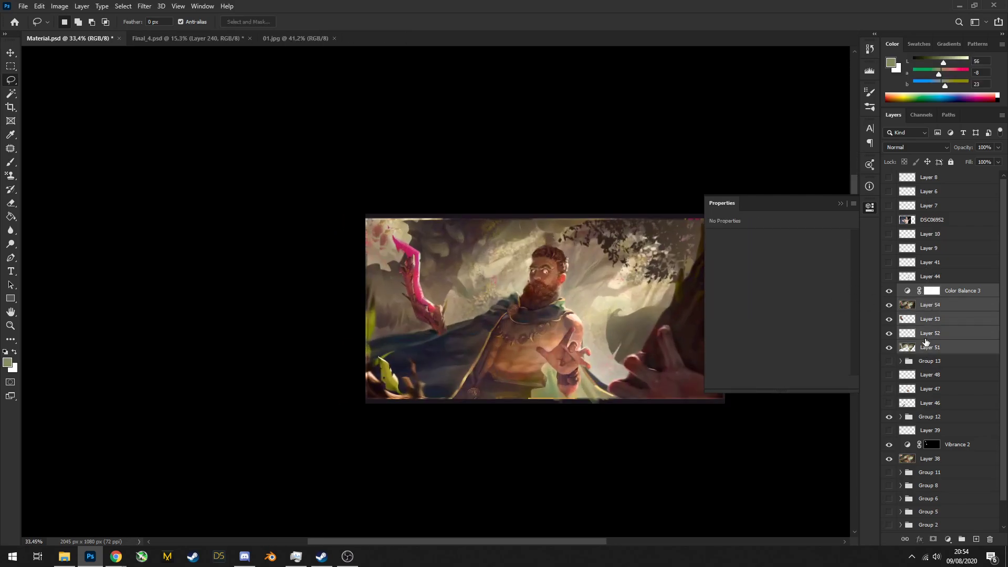
{"action": "key", "text": "ctrl+g"}
{"action": "scroll", "coordinate": [563, 333], "scroll_direction": "up", "scroll_amount": 2}
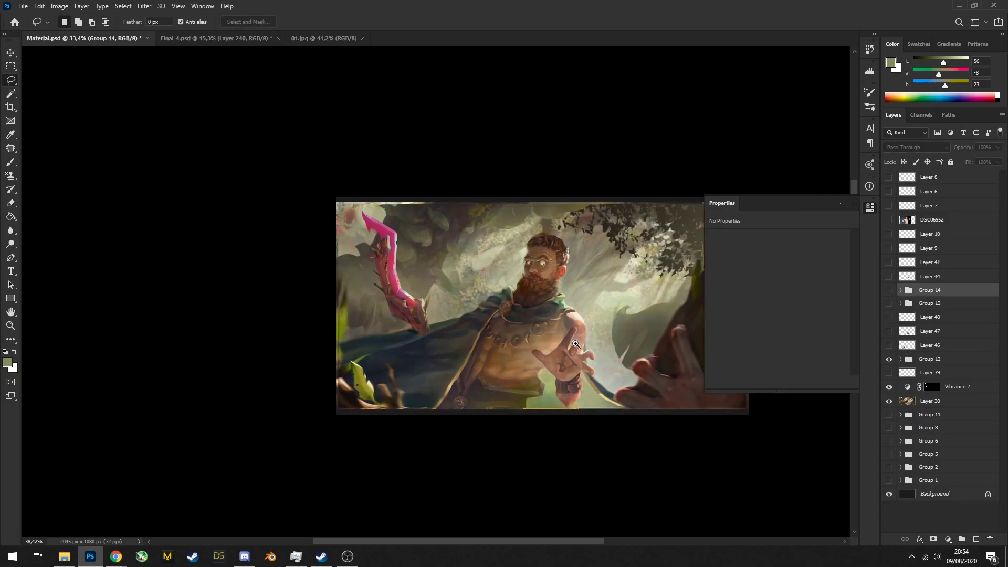
Compare the painting with and without the new group at several sizes, and save the file
{"action": "left_click", "coordinate": [889, 290]}
{"action": "scroll", "coordinate": [601, 353], "scroll_direction": "down", "scroll_amount": 4}
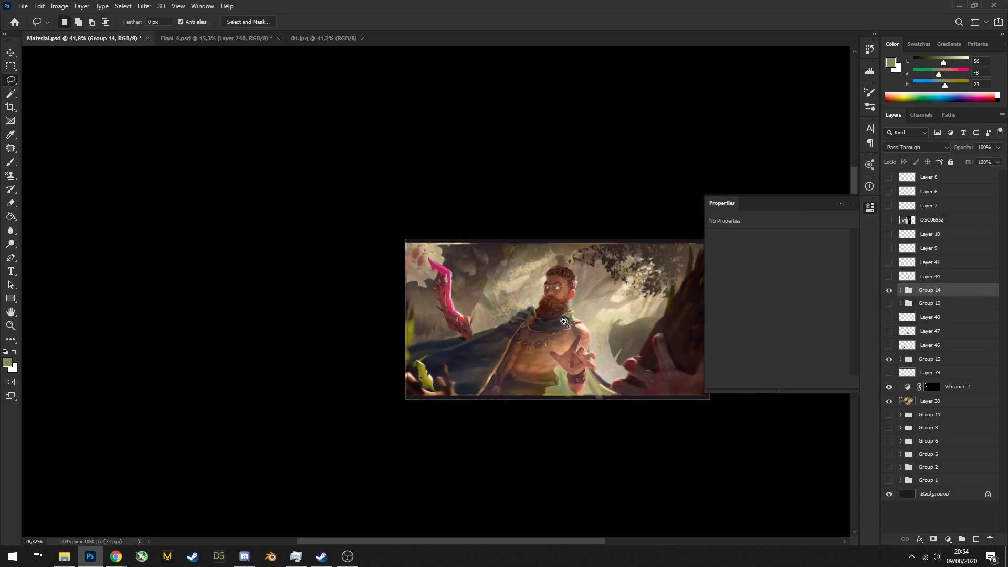
{"action": "scroll", "coordinate": [601, 353], "scroll_direction": "up", "scroll_amount": 2}
{"action": "scroll", "coordinate": [601, 353], "scroll_direction": "down", "scroll_amount": 1}
{"action": "left_click", "coordinate": [889, 289]}
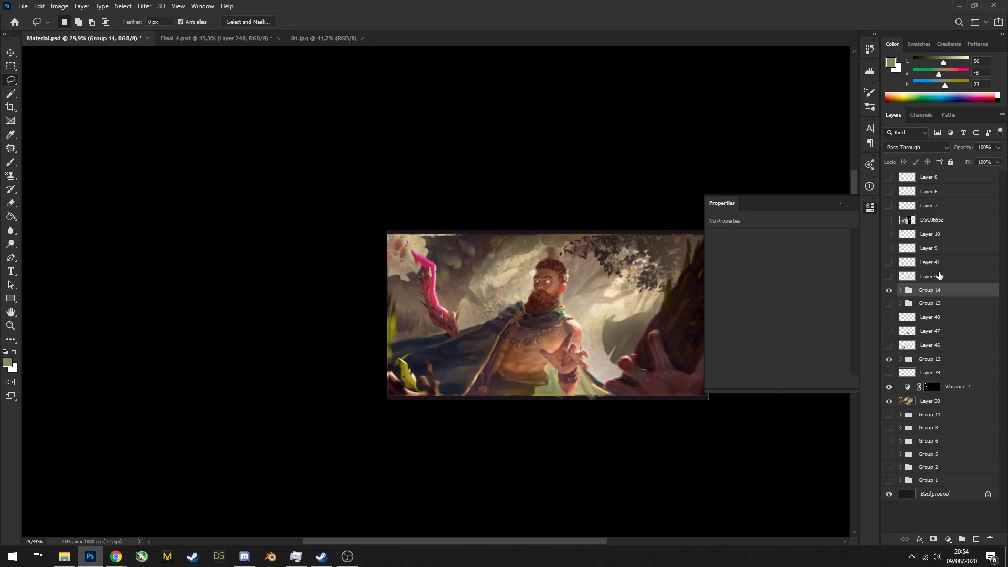
{"action": "key", "text": "ctrl+s"}
Hide the painting's visible layers, group everything from Group 14 down to Layer 38, and save the file
{"action": "left_click", "coordinate": [889, 358]}
{"action": "left_click", "coordinate": [889, 290]}
{"action": "left_click", "coordinate": [888, 290]}
{"action": "left_click", "coordinate": [888, 386]}
{"action": "left_click", "coordinate": [889, 400]}
{"action": "left_click", "coordinate": [913, 403], "text": "shift"}
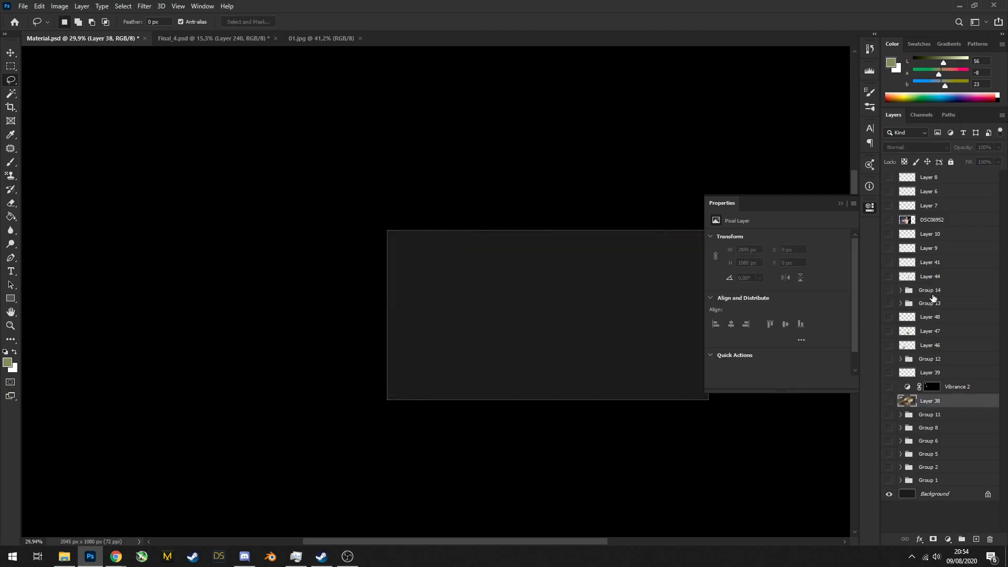
{"action": "key", "text": "ctrl+g"}
{"action": "key", "text": "ctrl+s"}
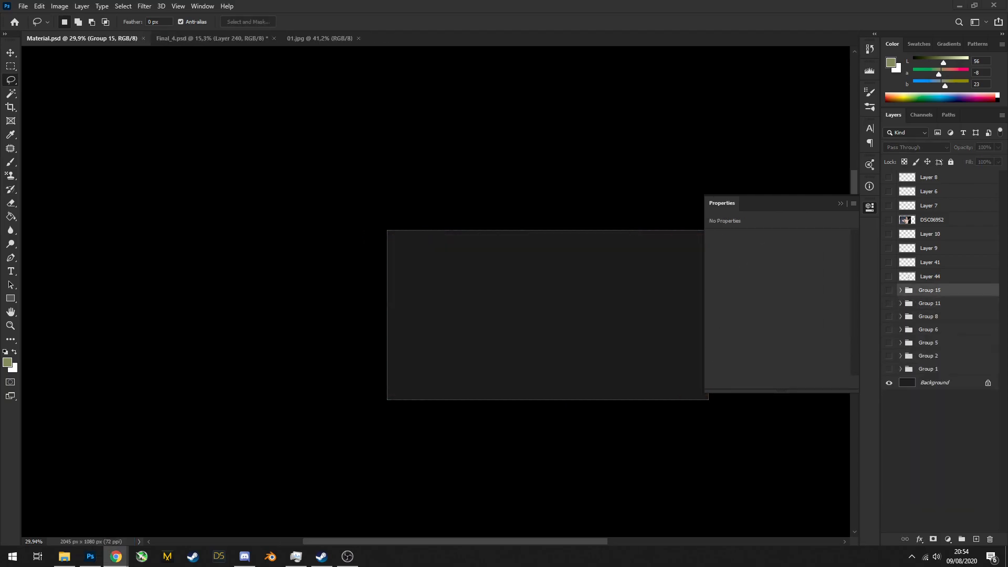
Paste the illustration of the kneeling man and the beast as a new layer and scale it to about 726 × 1026 px
{"action": "key", "text": "ctrl+v"}
{"action": "key", "text": "ctrl+t"}
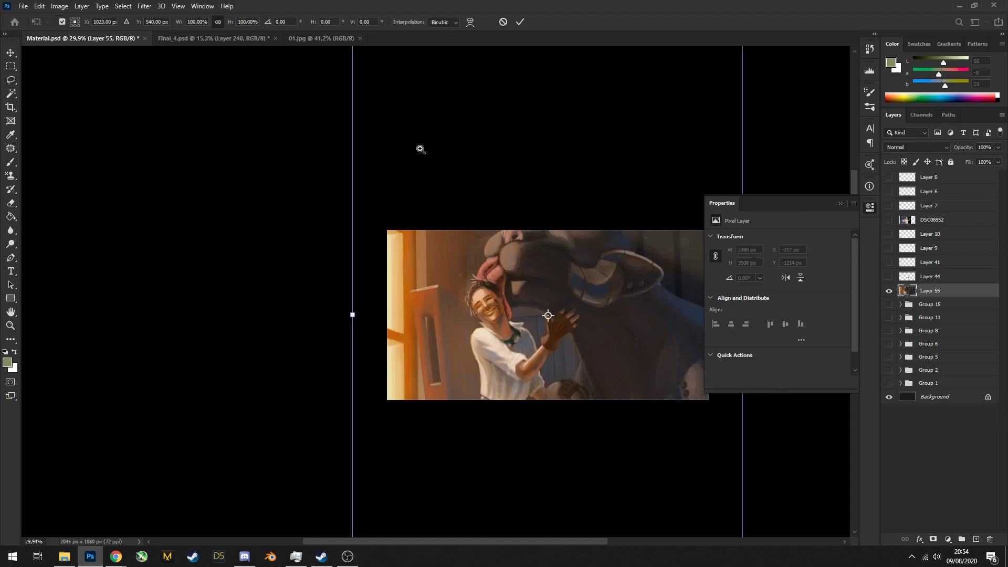
{"action": "left_click_drag", "start_coordinate": [477, 155], "coordinate": [496, 226]}
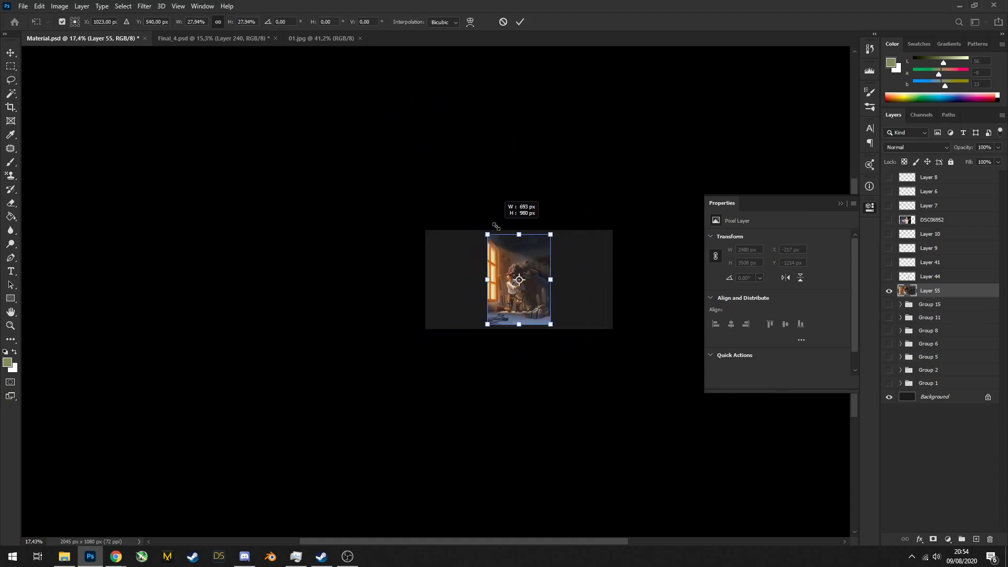
{"action": "scroll", "coordinate": [537, 263], "scroll_direction": "up", "scroll_amount": 5}
{"action": "key", "text": "Return"}
{"action": "key", "text": "l"}
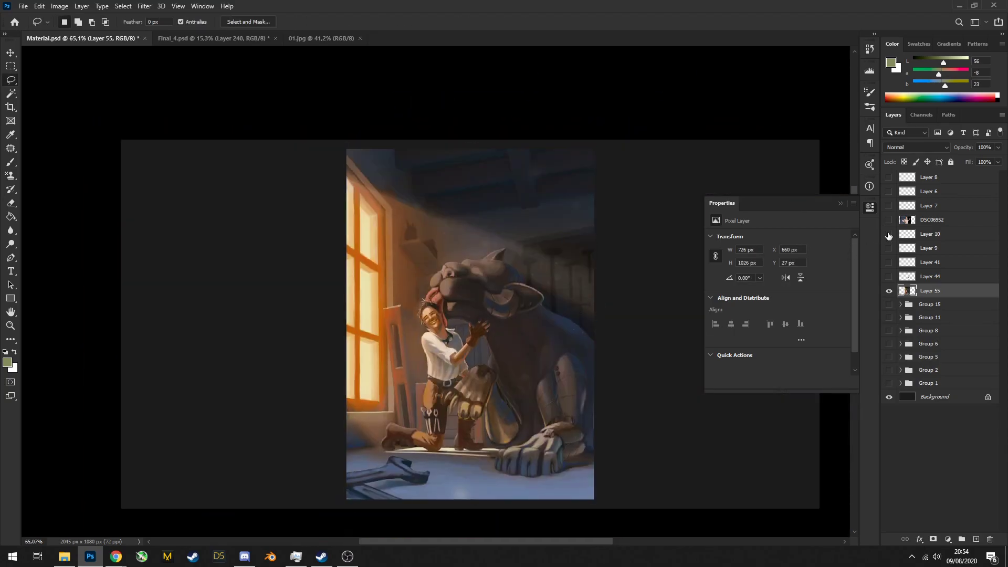
{"action": "left_click", "coordinate": [885, 314]}
Add a layer above the illustration and paint pale highlights on the beast's metal paw with colors sampled from the floor light and window
{"action": "left_click", "coordinate": [976, 539]}
{"action": "key", "text": "b"}
{"action": "scroll", "coordinate": [477, 397], "scroll_direction": "up", "scroll_amount": 2}
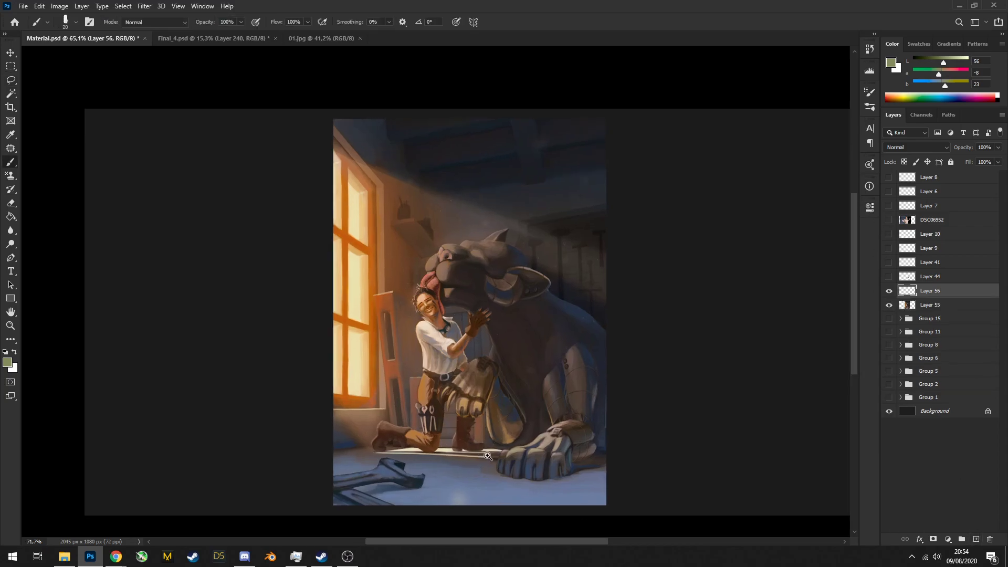
{"action": "left_click", "coordinate": [447, 446], "text": "alt"}
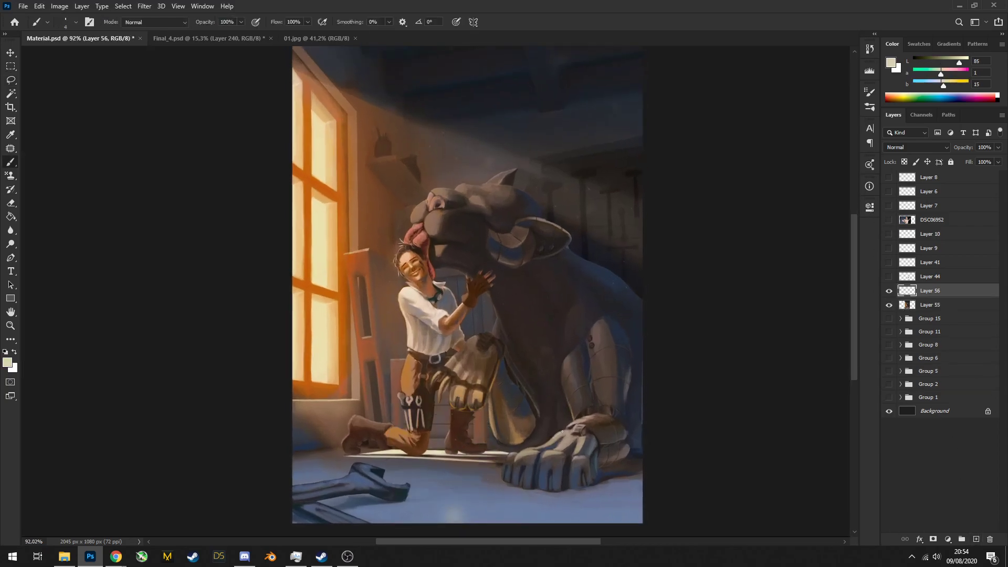
{"action": "scroll", "coordinate": [543, 410], "scroll_direction": "up", "scroll_amount": 1}
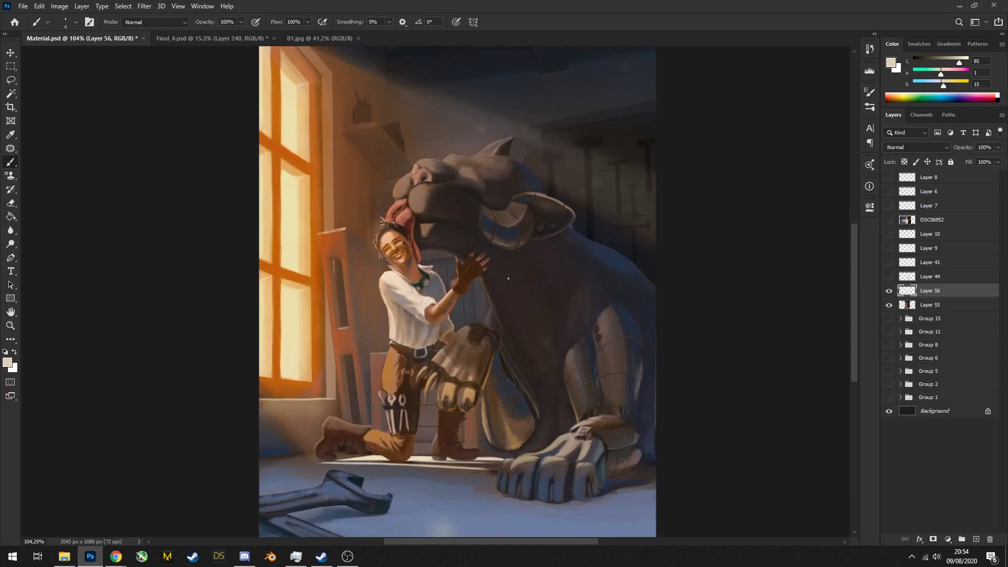
{"action": "scroll", "coordinate": [508, 278], "scroll_direction": "up", "scroll_amount": 3}
{"action": "scroll", "coordinate": [434, 277], "scroll_direction": "down", "scroll_amount": 2}
{"action": "left_click", "coordinate": [198, 223], "text": "alt"}
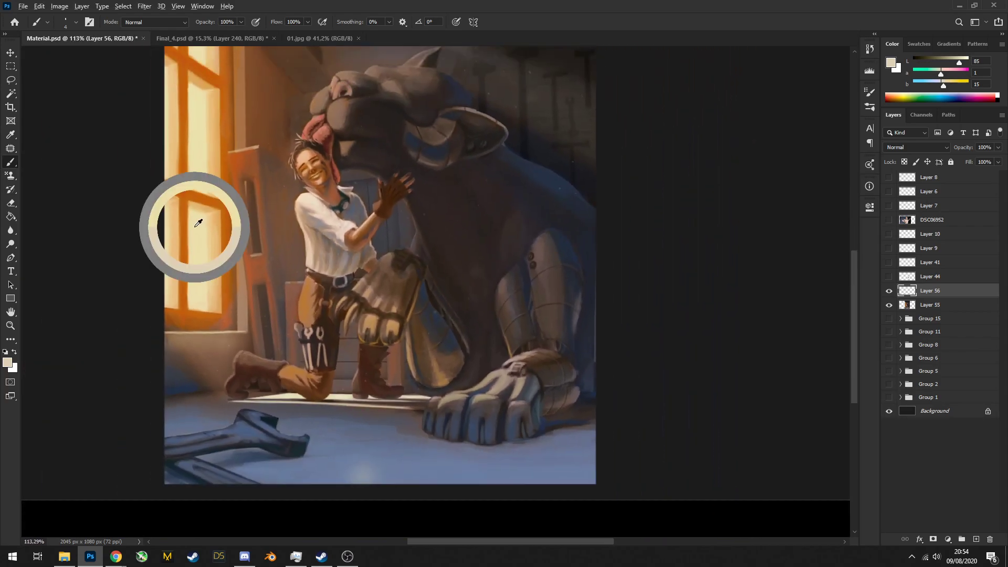
{"action": "key", "text": "ctrl+z"}
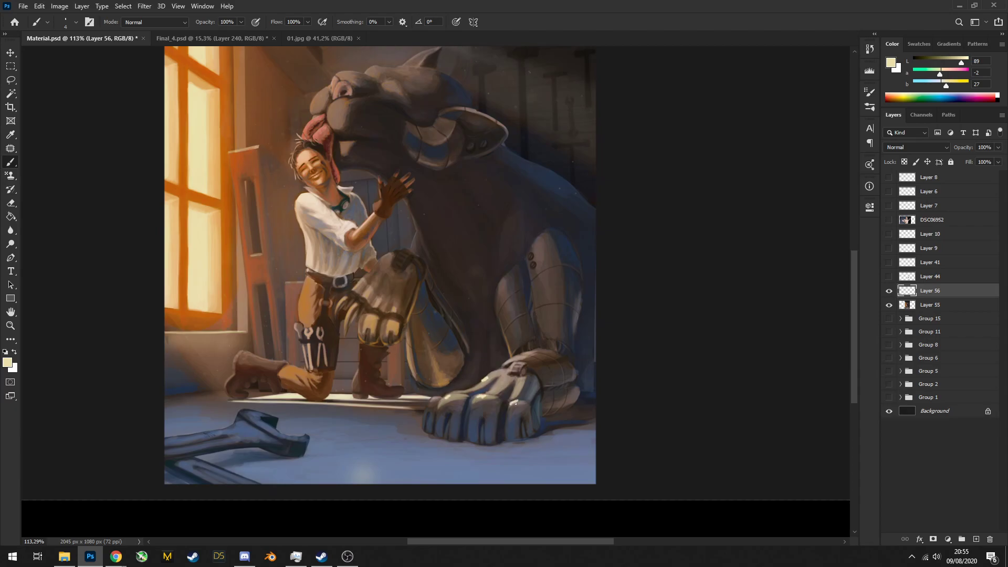
Paint blue reflections sampled from the floor area onto the paw's toes, and lower the highlight layer's opacity to 56%
{"action": "scroll", "coordinate": [514, 447], "scroll_direction": "up", "scroll_amount": 3}
{"action": "left_click", "coordinate": [515, 438], "text": "alt"}
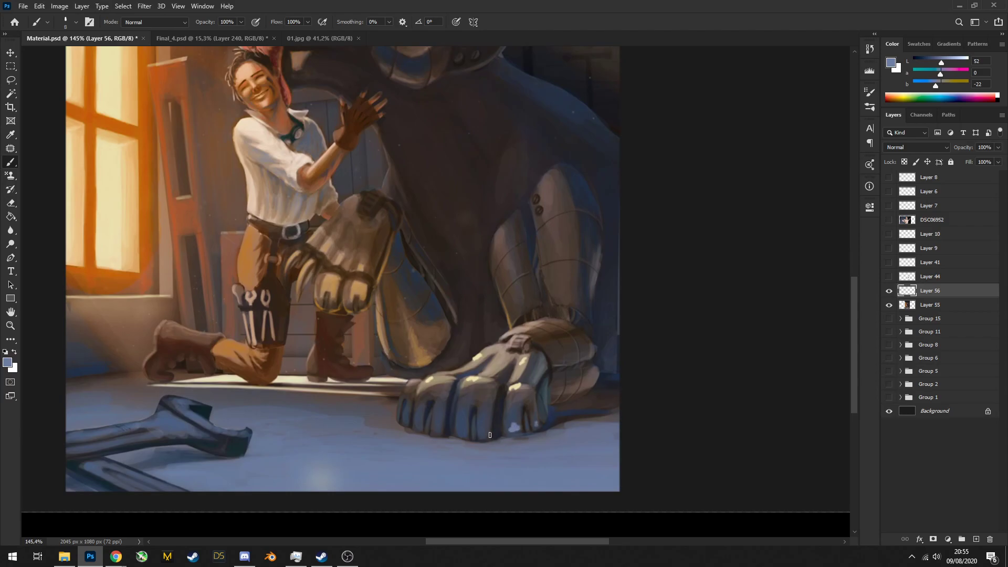
{"action": "scroll", "coordinate": [414, 429], "scroll_direction": "down", "scroll_amount": 3}
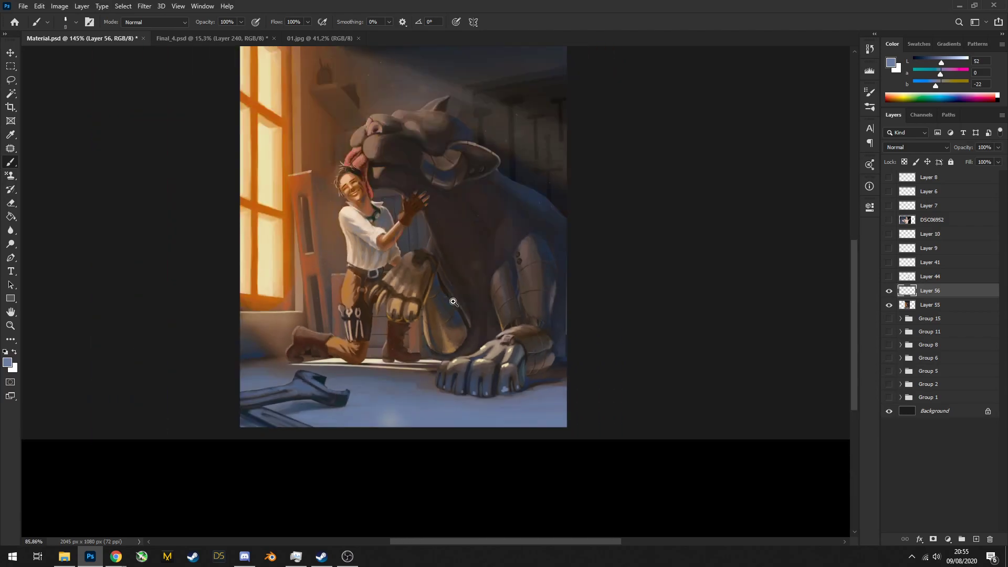
{"action": "left_click_drag", "start_coordinate": [969, 152], "coordinate": [954, 146]}
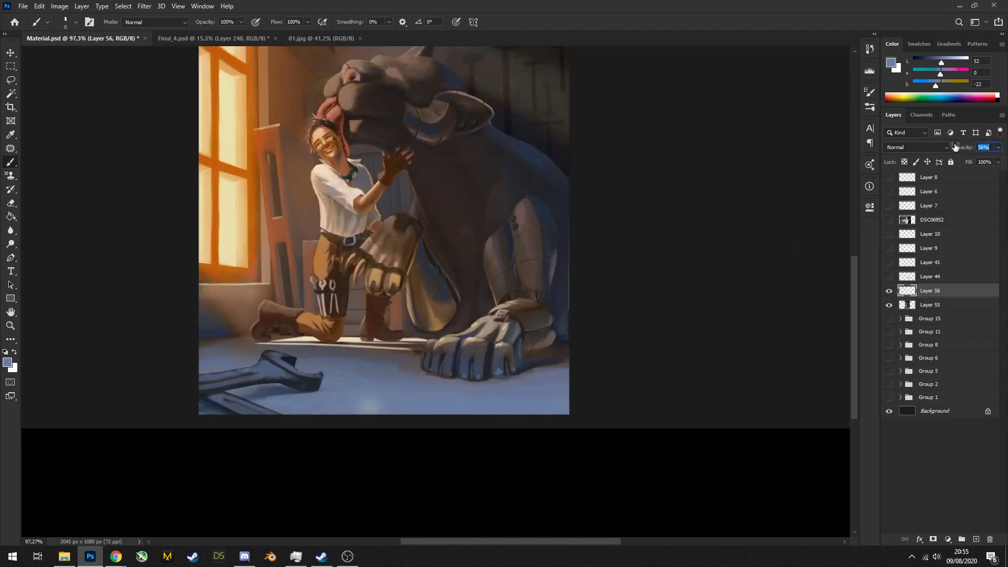
{"action": "scroll", "coordinate": [472, 299], "scroll_direction": "up", "scroll_amount": 2}
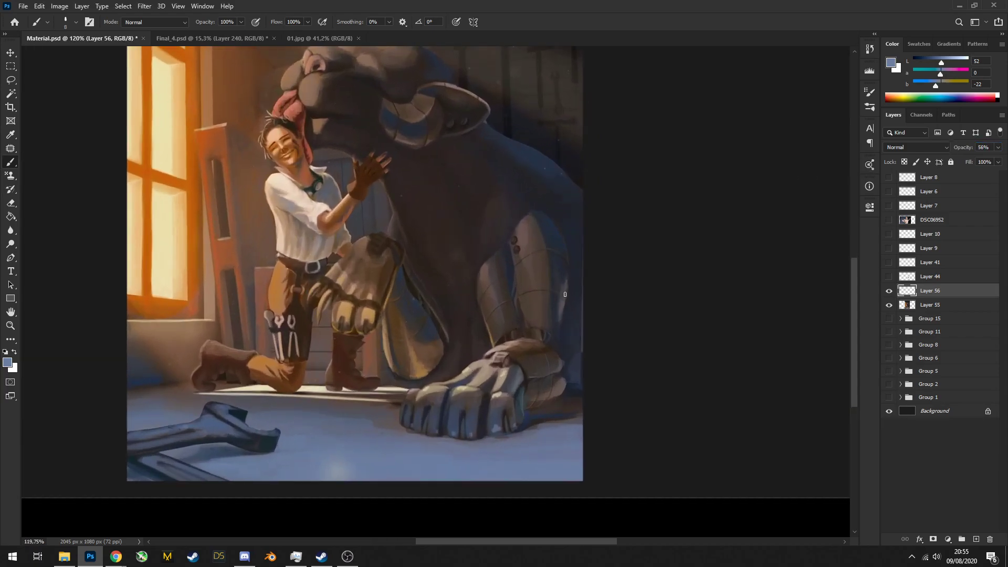
{"action": "scroll", "coordinate": [554, 304], "scroll_direction": "down", "scroll_amount": 1}
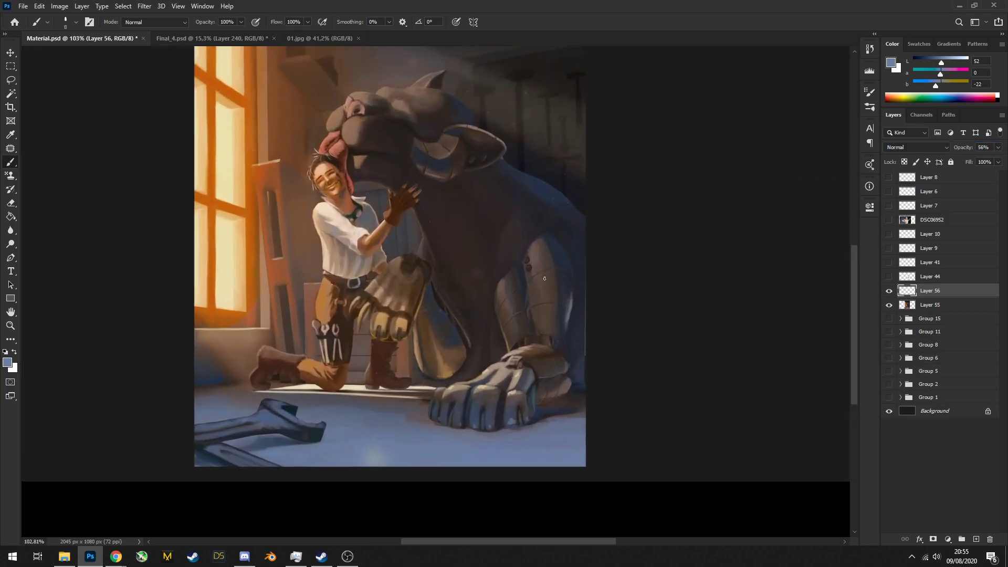
Paint sampled tan highlights on the beast's leg armor and dark accents around its muzzle
{"action": "left_click", "coordinate": [527, 271], "text": "alt"}
{"action": "left_click_drag", "start_coordinate": [511, 293], "coordinate": [515, 235]}
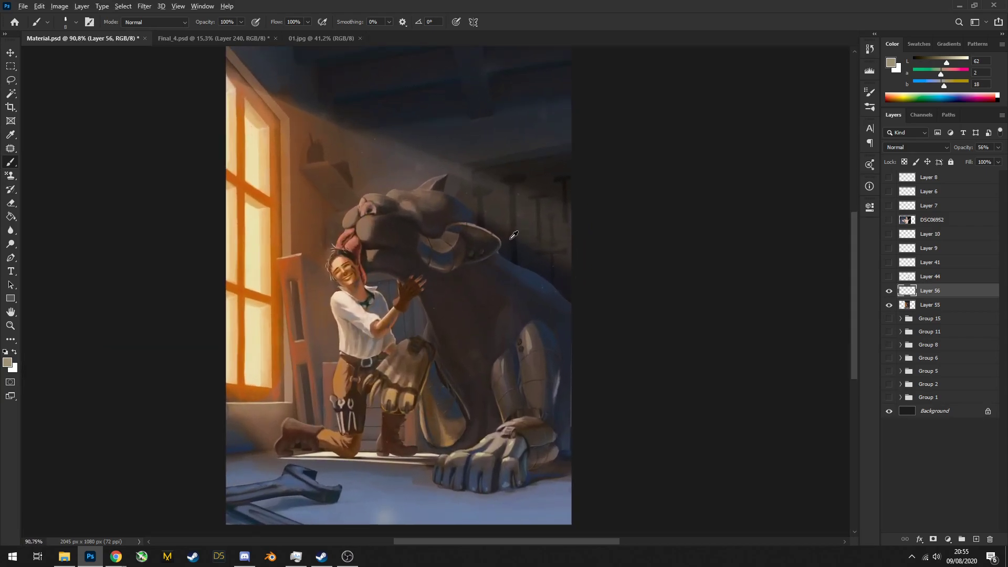
{"action": "left_click", "coordinate": [510, 236], "text": "alt"}
{"action": "left_click", "coordinate": [506, 235], "text": "alt"}
{"action": "left_click_drag", "start_coordinate": [457, 242], "coordinate": [492, 268]}
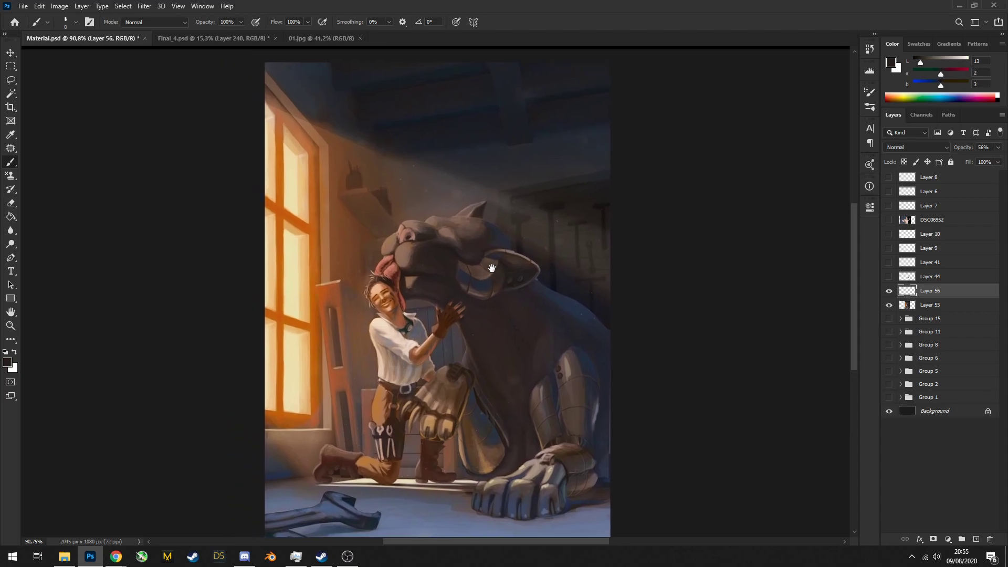
{"action": "left_click_drag", "start_coordinate": [420, 253], "coordinate": [416, 257]}
{"action": "left_click", "coordinate": [416, 257], "text": "alt"}
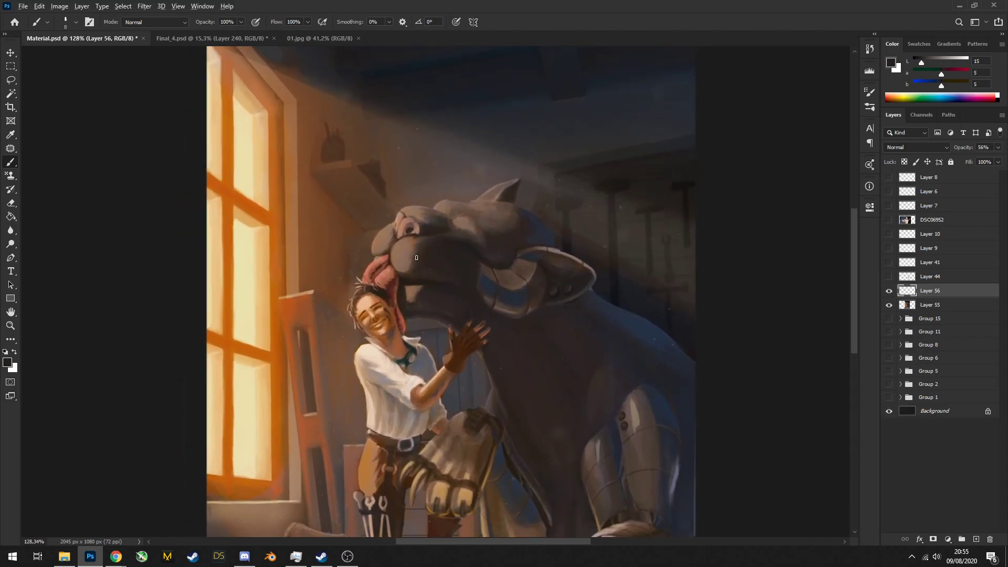
{"action": "left_click_drag", "start_coordinate": [487, 213], "coordinate": [458, 217]}
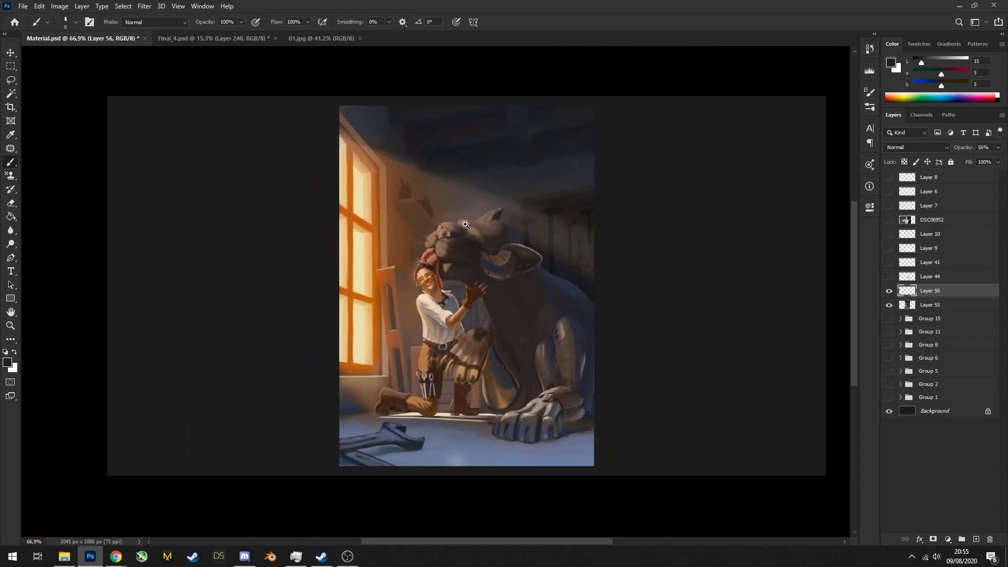
{"action": "mouse_move", "coordinate": [431, 306]}
{"action": "left_mouse_down"}
{"action": "mouse_move", "coordinate": [402, 268]}
{"action": "mouse_move", "coordinate": [429, 311]}
{"action": "left_mouse_up"}
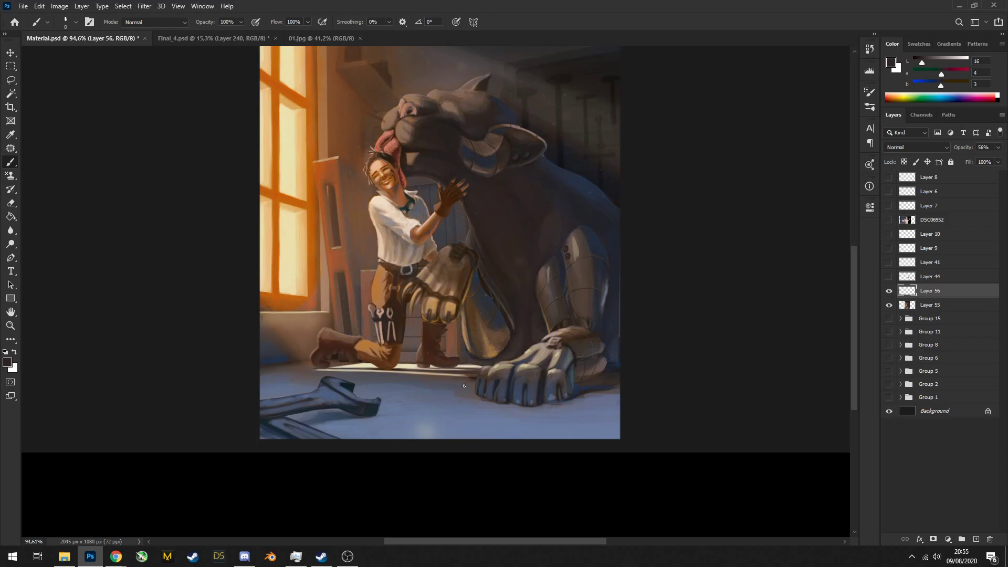
Sketch rough dark strokes on the floor in the foreground, below the paw and near the illustration's lower corner
{"action": "left_click", "coordinate": [433, 396], "text": "alt"}
{"action": "left_click_drag", "start_coordinate": [482, 421], "coordinate": [482, 426]}
{"action": "scroll", "coordinate": [482, 442], "scroll_direction": "down", "scroll_amount": 5}
{"action": "scroll", "coordinate": [486, 417], "scroll_direction": "up", "scroll_amount": 3}
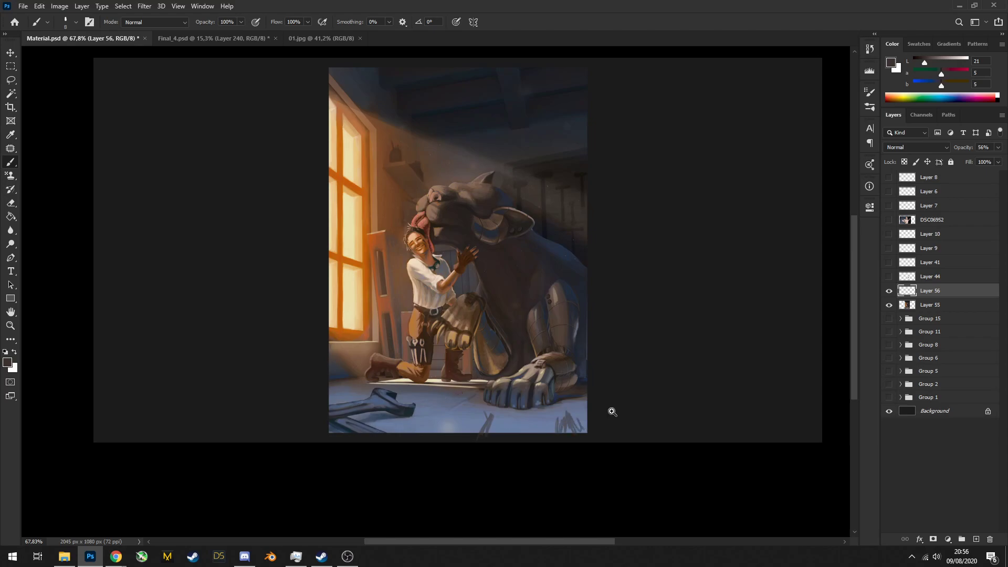
{"action": "scroll", "coordinate": [609, 404], "scroll_direction": "up", "scroll_amount": 1}
{"action": "scroll", "coordinate": [564, 405], "scroll_direction": "up", "scroll_amount": 1}
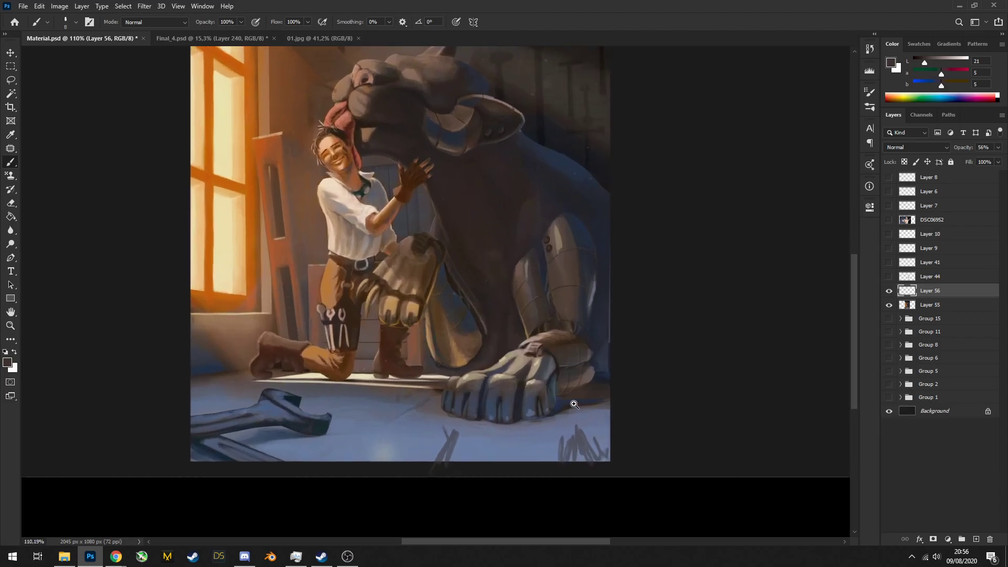
{"action": "scroll", "coordinate": [569, 347], "scroll_direction": "down", "scroll_amount": 3}
{"action": "scroll", "coordinate": [575, 286], "scroll_direction": "up", "scroll_amount": 3}
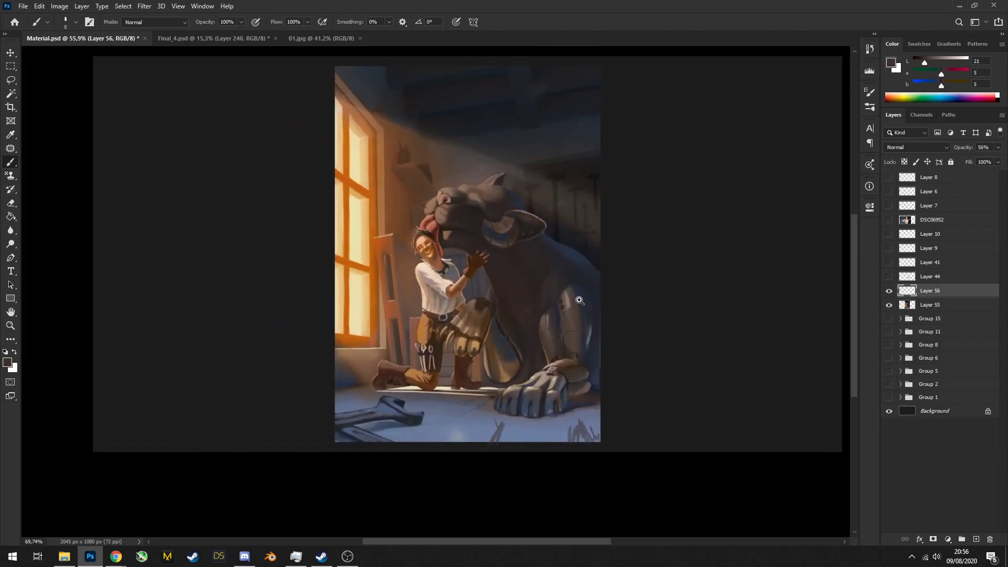
Enlarge the brush to 45 and paint over the beast's chest with dark tones sampled from its body
{"action": "left_click", "coordinate": [920, 63]}
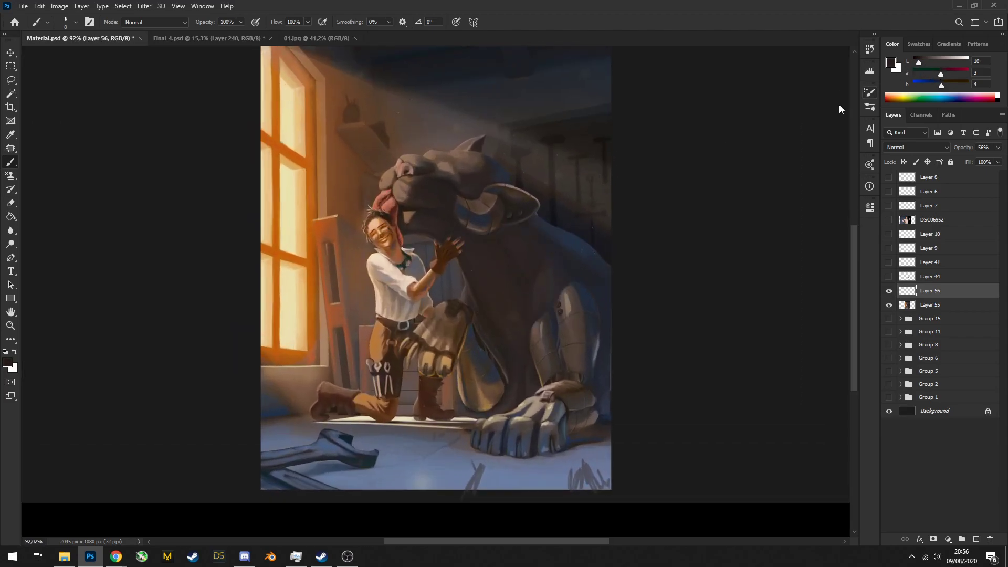
{"action": "key", "text": "bracketright"}
{"action": "key", "text": "bracketright"}
{"action": "key", "text": "bracketright"}
{"action": "key", "text": "bracketright"}
{"action": "left_click", "coordinate": [514, 347], "text": "alt"}
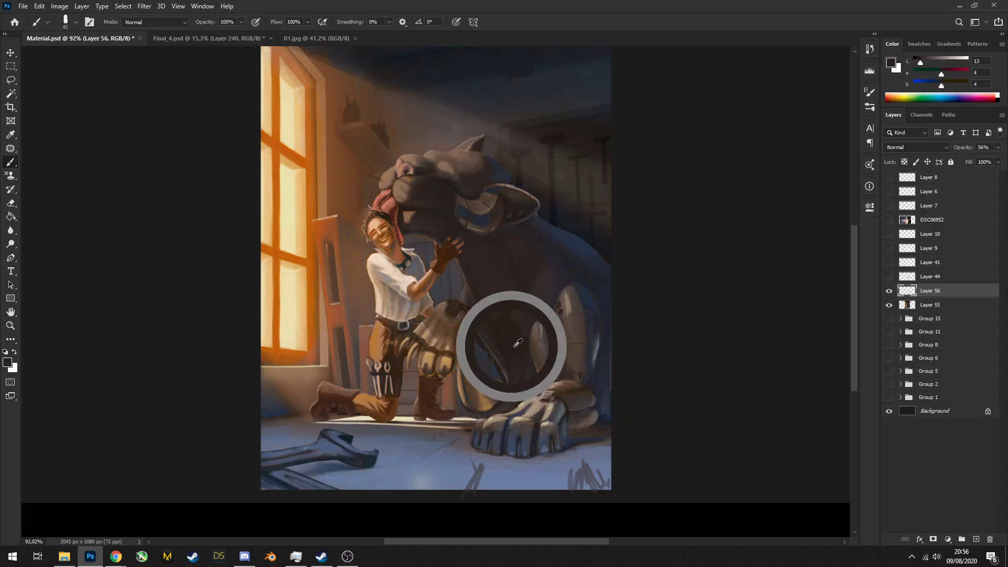
{"action": "scroll", "coordinate": [610, 361], "scroll_direction": "up", "scroll_amount": 3}
{"action": "left_click", "coordinate": [596, 349], "text": "alt"}
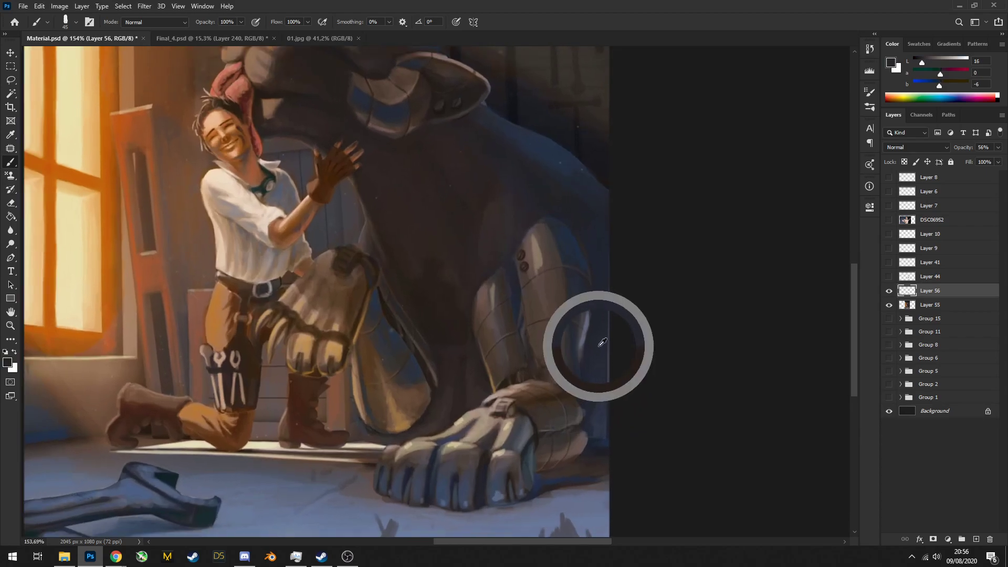
{"action": "left_click", "coordinate": [597, 254], "text": "alt"}
{"action": "left_click_drag", "start_coordinate": [424, 297], "coordinate": [442, 298]}
{"action": "scroll", "coordinate": [443, 299], "scroll_direction": "down", "scroll_amount": 3}
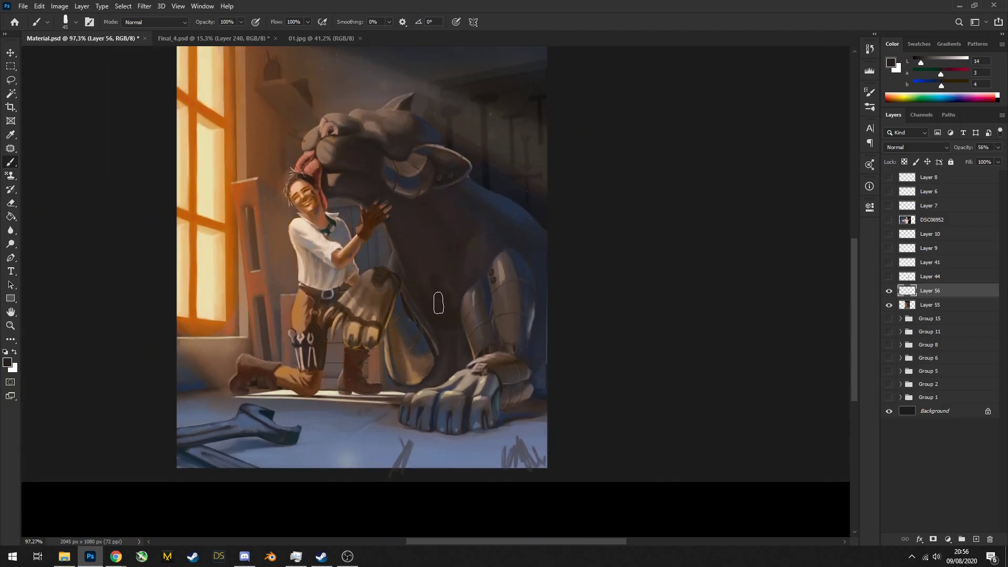
Repaint the beast's back and flank beside the leg armor with dark tones sampled around its body
{"action": "scroll", "coordinate": [531, 298], "scroll_direction": "up", "scroll_amount": 2}
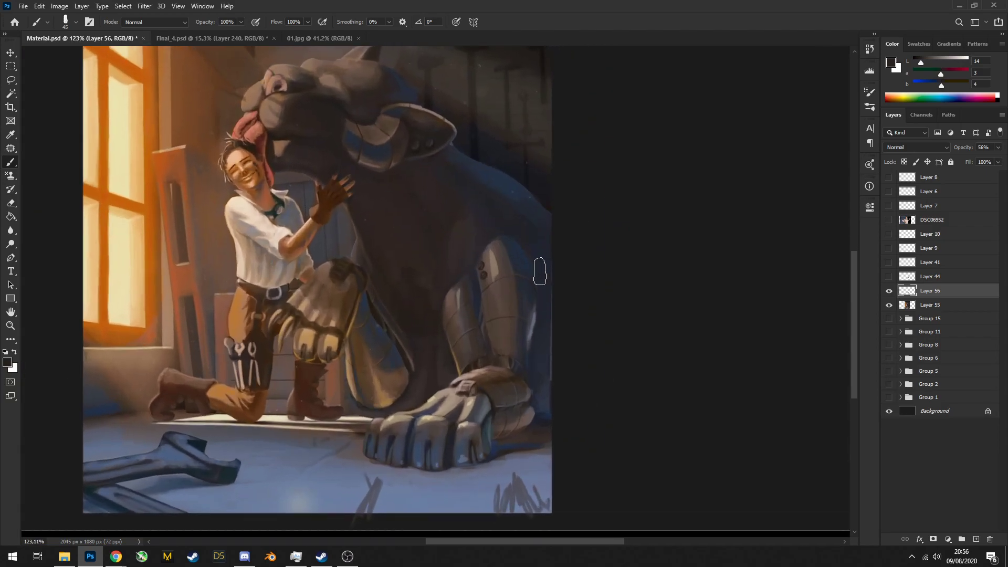
{"action": "left_click", "coordinate": [549, 263], "text": "alt"}
{"action": "left_click_drag", "start_coordinate": [548, 263], "coordinate": [541, 248]}
{"action": "scroll", "coordinate": [543, 252], "scroll_direction": "up", "scroll_amount": 1}
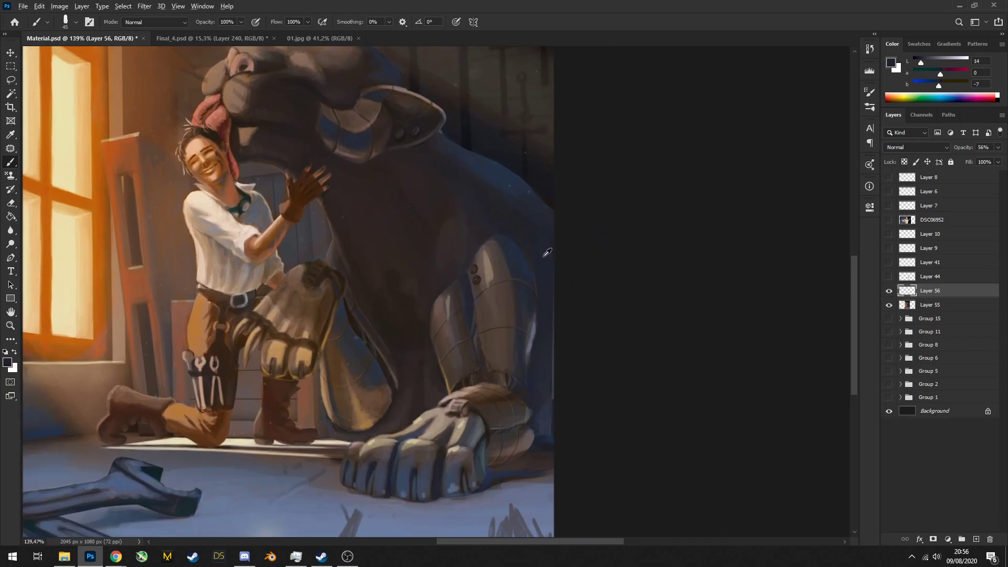
{"action": "left_click", "coordinate": [549, 269], "text": "alt"}
{"action": "left_click", "coordinate": [492, 210], "text": "alt"}
{"action": "left_click", "coordinate": [419, 224], "text": "alt"}
{"action": "left_click", "coordinate": [393, 308], "text": "alt"}
{"action": "left_click", "coordinate": [528, 212], "text": "alt"}
Add a layer and extend the beast's back and flank past the illustration's edge with sampled dark browns
{"action": "left_click", "coordinate": [975, 539]}
{"action": "mouse_move", "coordinate": [446, 159]}
{"action": "left_mouse_down"}
{"action": "mouse_move", "coordinate": [517, 192]}
{"action": "mouse_move", "coordinate": [492, 180]}
{"action": "mouse_move", "coordinate": [549, 223]}
{"action": "mouse_move", "coordinate": [542, 396]}
{"action": "mouse_move", "coordinate": [547, 417]}
{"action": "left_mouse_up"}
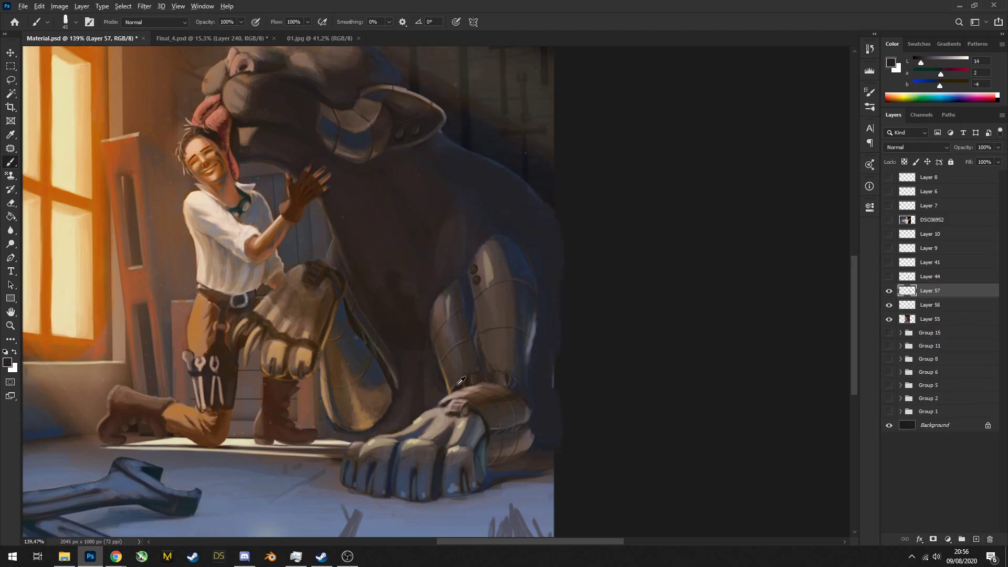
{"action": "left_click", "coordinate": [459, 380], "text": "alt"}
{"action": "left_click_drag", "start_coordinate": [544, 357], "coordinate": [542, 383]}
{"action": "left_click", "coordinate": [382, 200], "text": "alt"}
Add a layer in Color blend mode and tint the beast's bluish back and flank with the sampled dark brown
{"action": "left_click", "coordinate": [977, 539]}
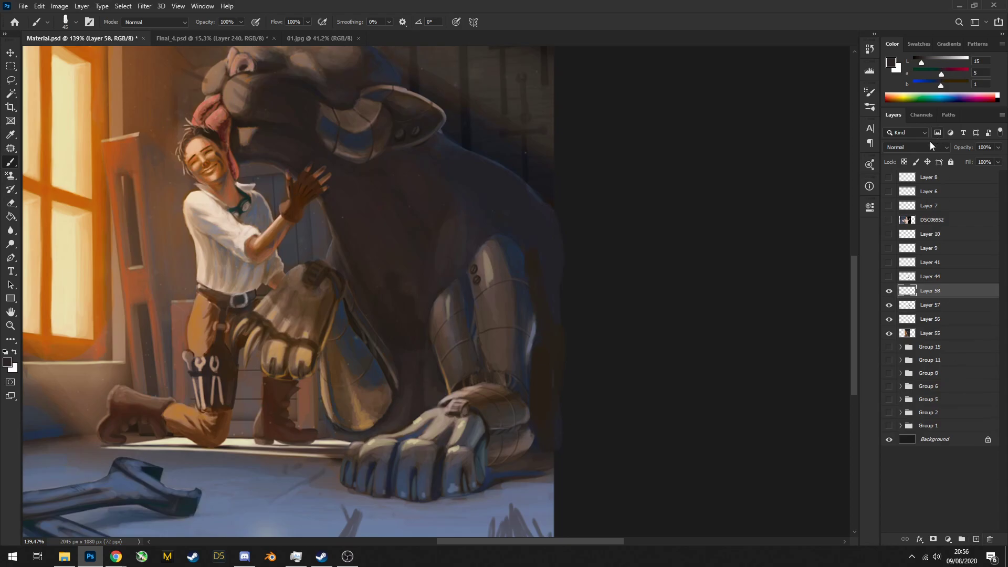
{"action": "left_click", "coordinate": [916, 147]}
{"action": "left_click", "coordinate": [913, 392]}
{"action": "left_click_drag", "start_coordinate": [555, 309], "coordinate": [504, 284]}
{"action": "mouse_move", "coordinate": [567, 290]}
{"action": "left_mouse_down"}
{"action": "mouse_move", "coordinate": [593, 284]}
{"action": "mouse_move", "coordinate": [581, 285]}
{"action": "left_mouse_up"}
Set the brush color to L 19, a 2, b -5 and tint the beast's back and shoulder with it
{"action": "left_click", "coordinate": [570, 248], "text": "alt"}
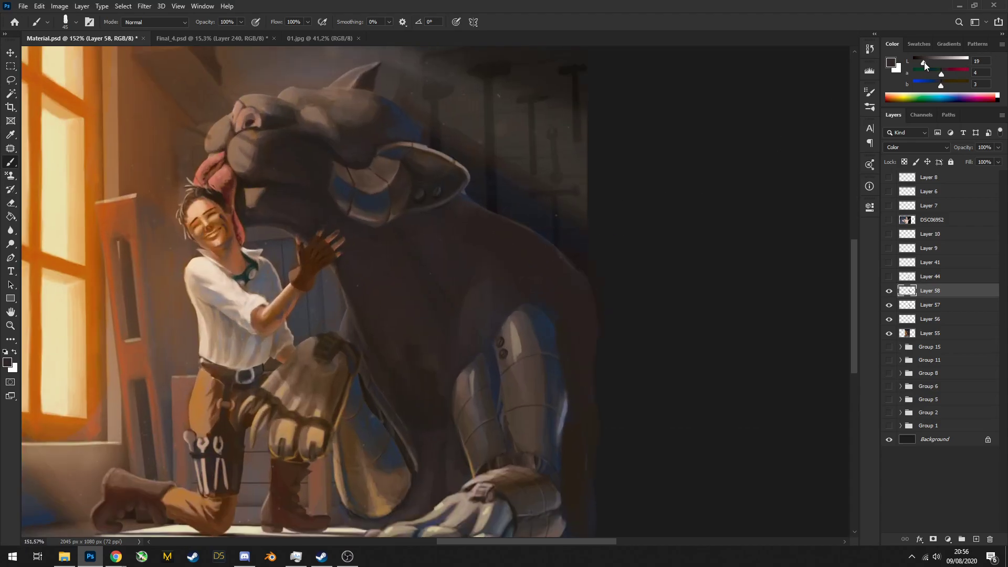
{"action": "left_click_drag", "start_coordinate": [941, 74], "coordinate": [940, 87]}
{"action": "scroll", "coordinate": [513, 235], "scroll_direction": "up", "scroll_amount": 1}
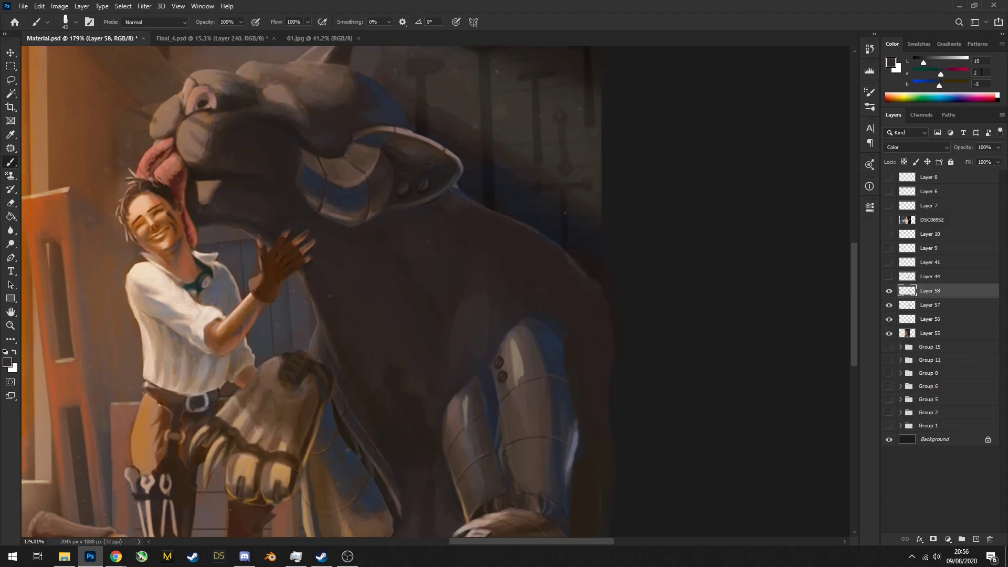
{"action": "left_click_drag", "start_coordinate": [514, 248], "coordinate": [573, 282]}
Add a layer and paint soft form strokes over the beast's back and shoulder with a sampled dark brown
{"action": "left_click", "coordinate": [932, 59]}
{"action": "left_click", "coordinate": [938, 60]}
{"action": "key", "text": "bracketleft"}
{"action": "left_click", "coordinate": [977, 539]}
{"action": "key", "text": "b"}
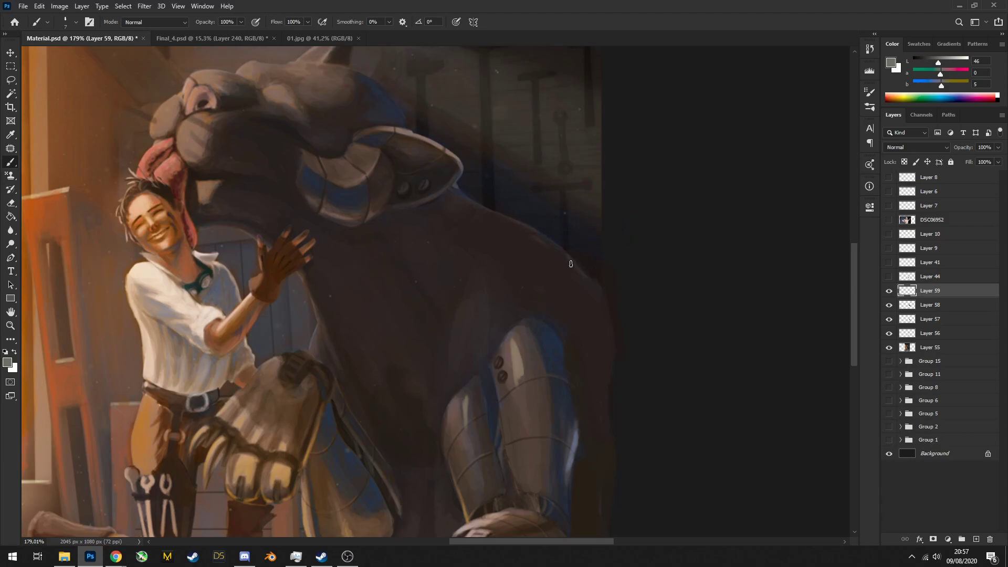
{"action": "left_click", "coordinate": [534, 240], "text": "alt"}
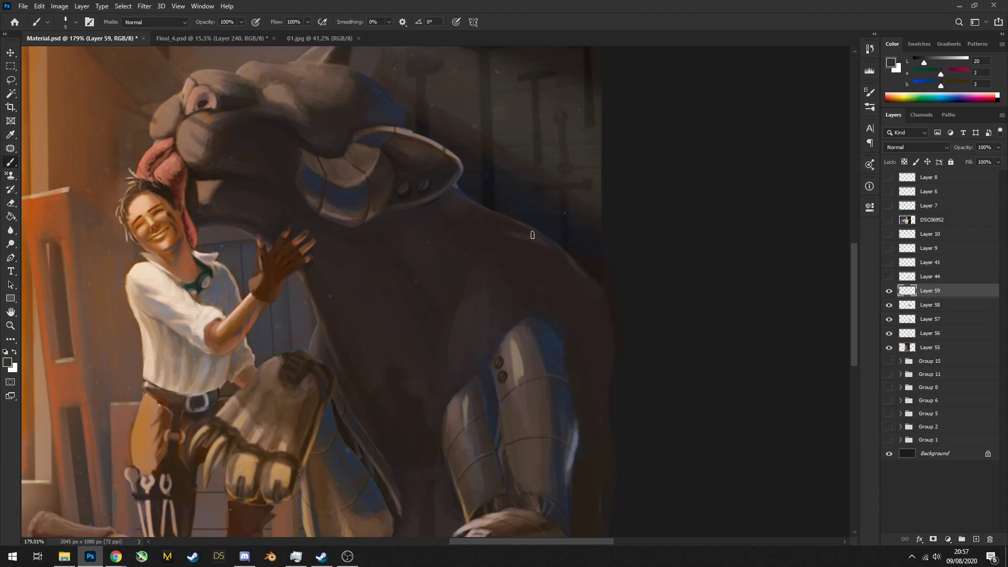
{"action": "key", "text": "bracketright"}
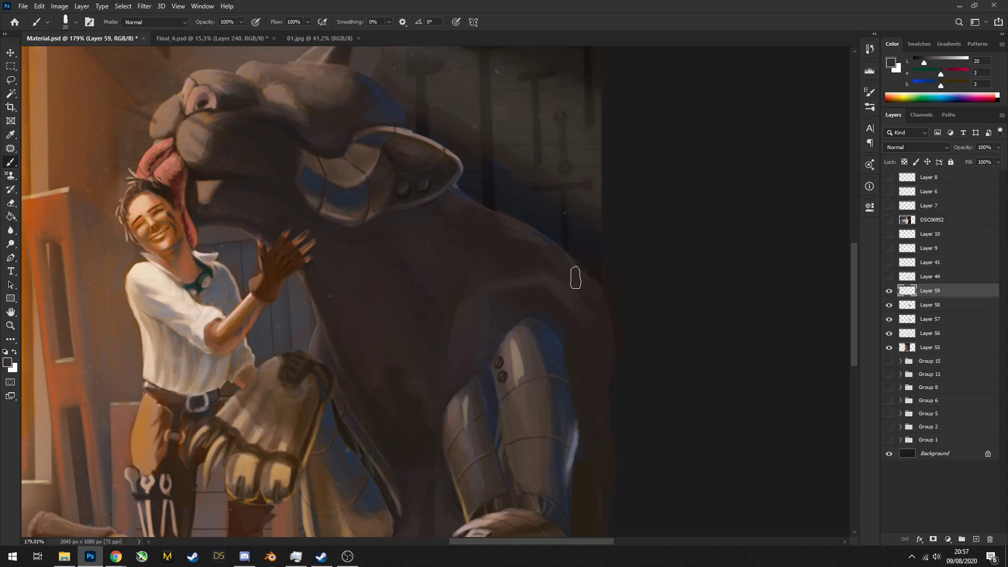
{"action": "key", "text": "bracketright"}
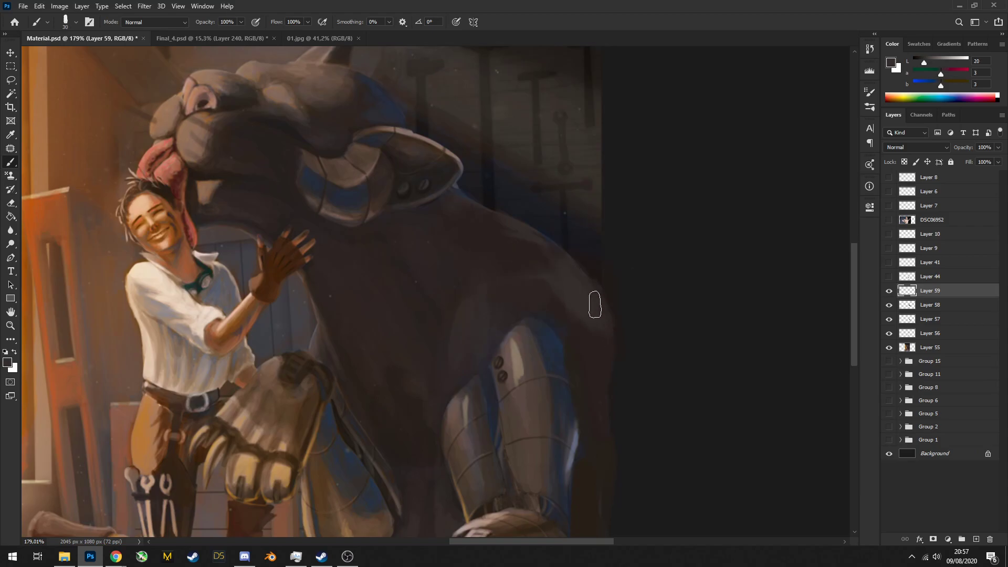
{"action": "left_click_drag", "start_coordinate": [582, 286], "coordinate": [621, 362]}
{"action": "scroll", "coordinate": [615, 361], "scroll_direction": "down", "scroll_amount": 8}
{"action": "scroll", "coordinate": [582, 314], "scroll_direction": "up", "scroll_amount": 4}
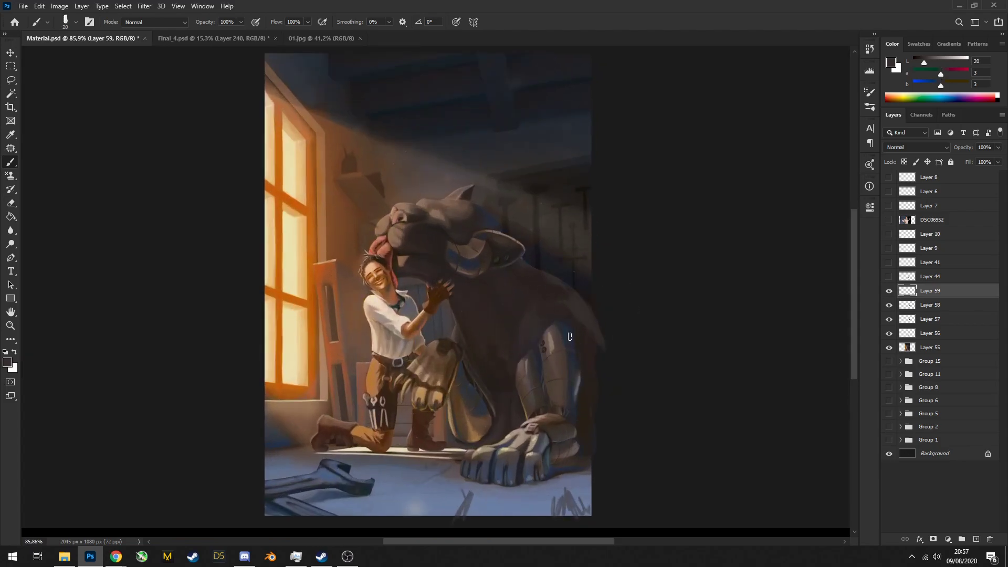
Add blue highlights of L 53, a -1, b -25 along the beast's leg armor and trim them with the Eraser
{"action": "left_click", "coordinate": [938, 95]}
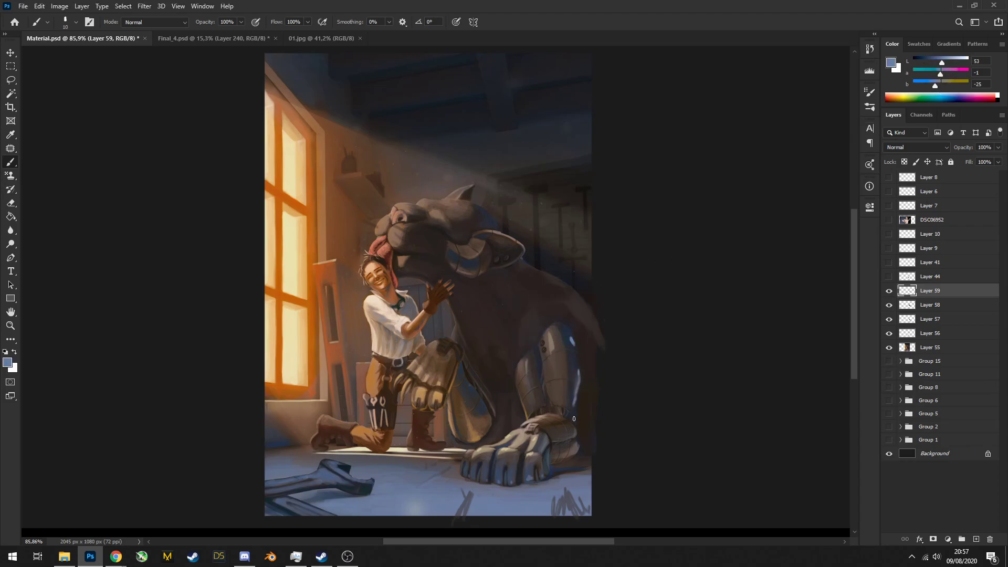
{"action": "scroll", "coordinate": [581, 337], "scroll_direction": "down", "scroll_amount": 2}
{"action": "scroll", "coordinate": [594, 338], "scroll_direction": "up", "scroll_amount": 4}
{"action": "key", "text": "e"}
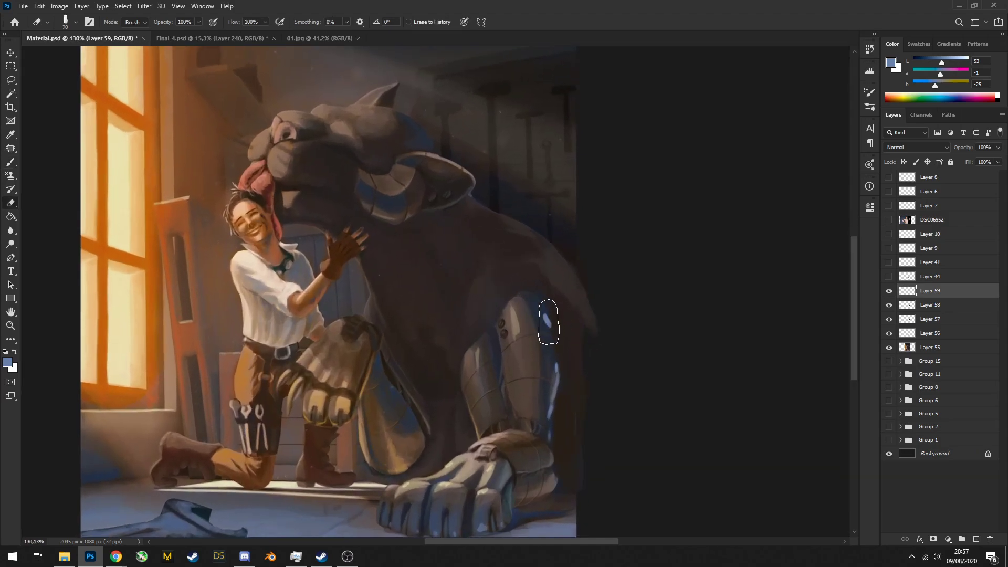
{"action": "scroll", "coordinate": [596, 288], "scroll_direction": "up", "scroll_amount": 1}
{"action": "scroll", "coordinate": [582, 225], "scroll_direction": "down", "scroll_amount": 3}
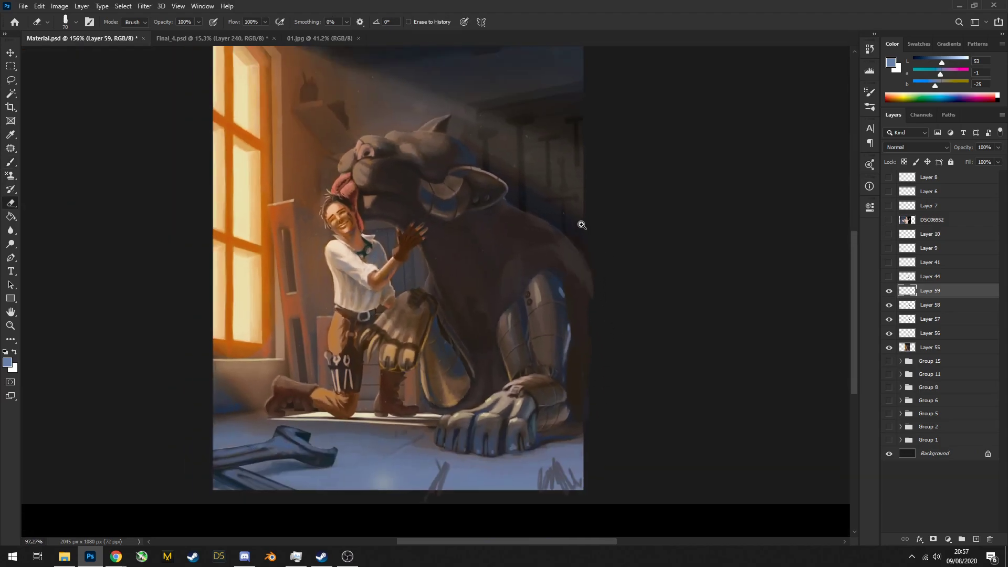
Set the sampled brown's b value to -7 and paint a cool rim tone along the beast's back and shoulder, blending with sampled colors
{"action": "scroll", "coordinate": [582, 225], "scroll_direction": "up", "scroll_amount": 3}
{"action": "key", "text": "b"}
{"action": "left_click", "coordinate": [564, 253], "text": "alt"}
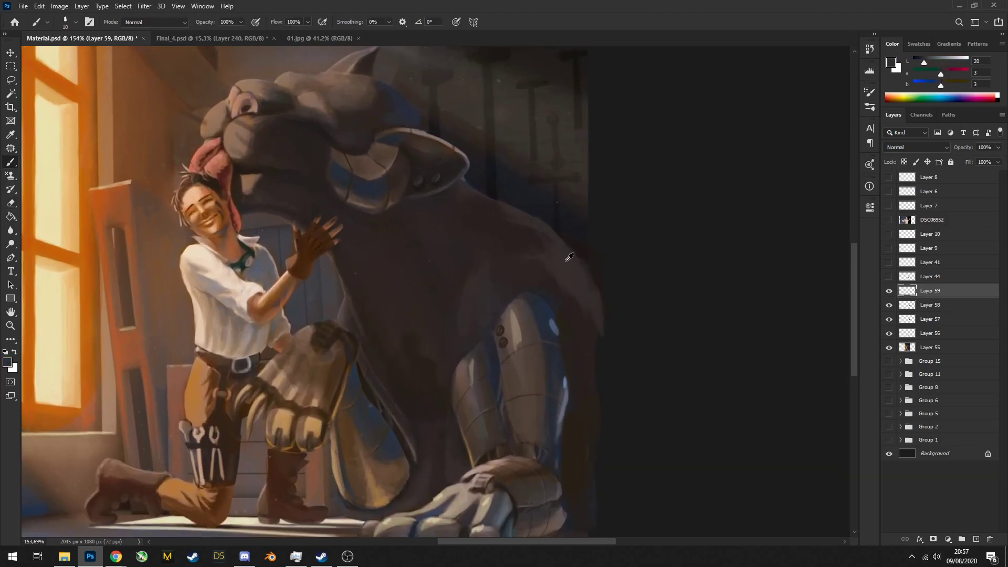
{"action": "left_click_drag", "start_coordinate": [940, 86], "coordinate": [927, 63]}
{"action": "left_click", "coordinate": [565, 269], "text": "alt"}
{"action": "scroll", "coordinate": [593, 294], "scroll_direction": "down", "scroll_amount": 7}
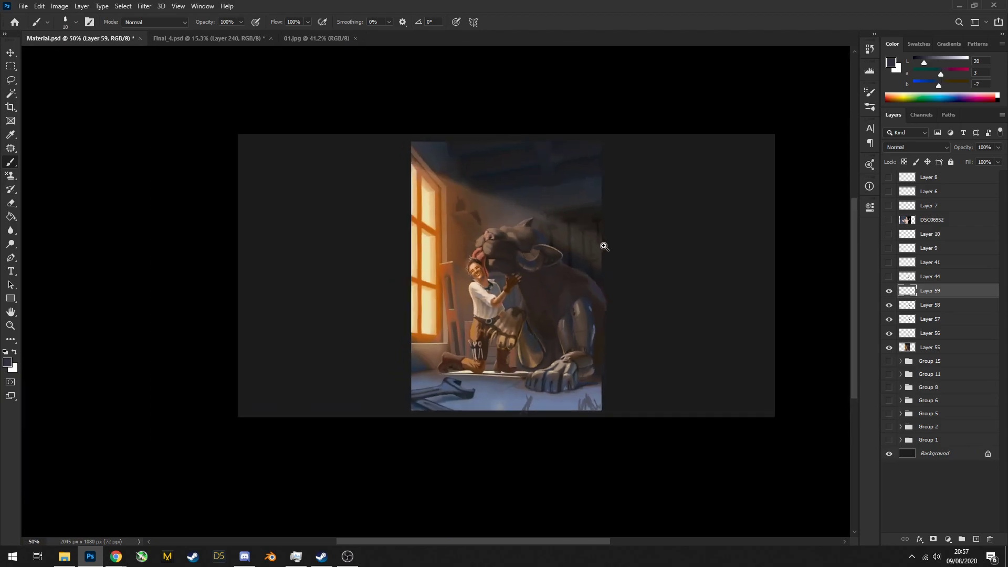
{"action": "scroll", "coordinate": [597, 294], "scroll_direction": "up", "scroll_amount": 12}
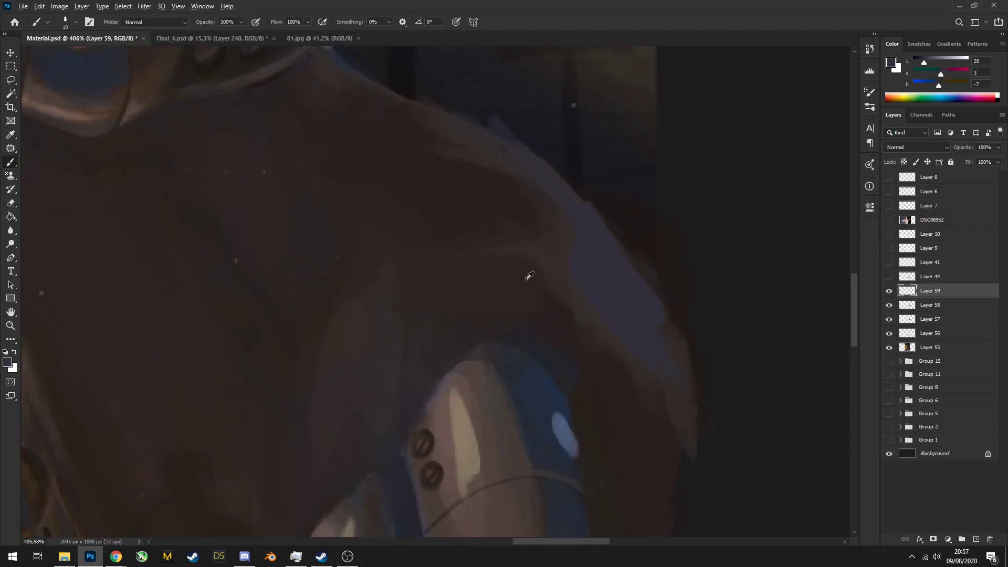
{"action": "left_click", "coordinate": [507, 280], "text": "alt"}
{"action": "scroll", "coordinate": [562, 290], "scroll_direction": "down", "scroll_amount": 8}
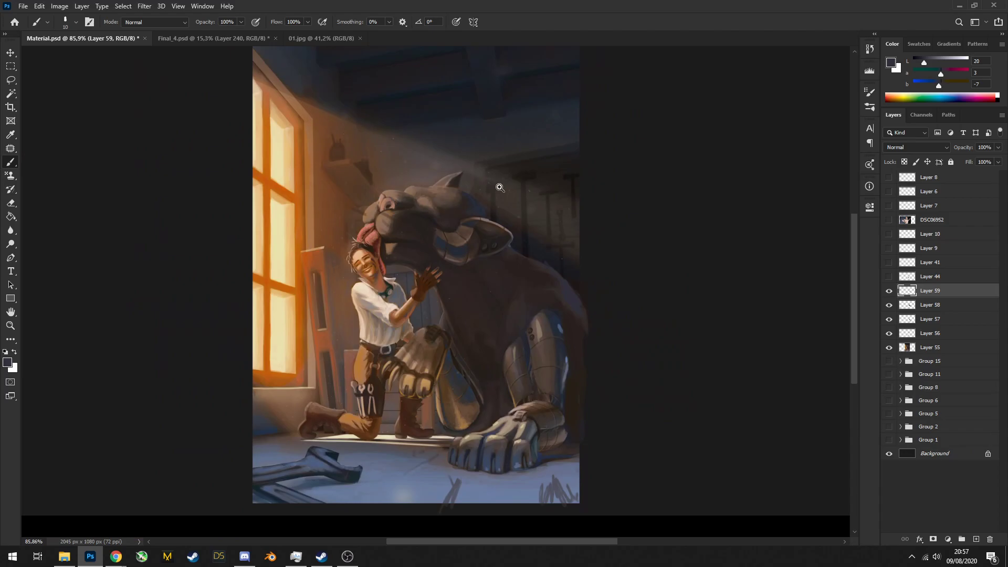
{"action": "scroll", "coordinate": [497, 214], "scroll_direction": "up", "scroll_amount": 4}
Add a layer and sketch an upright pointed ear with a sampled light tone, filling its inside with sampled near-black
{"action": "left_click", "coordinate": [976, 539]}
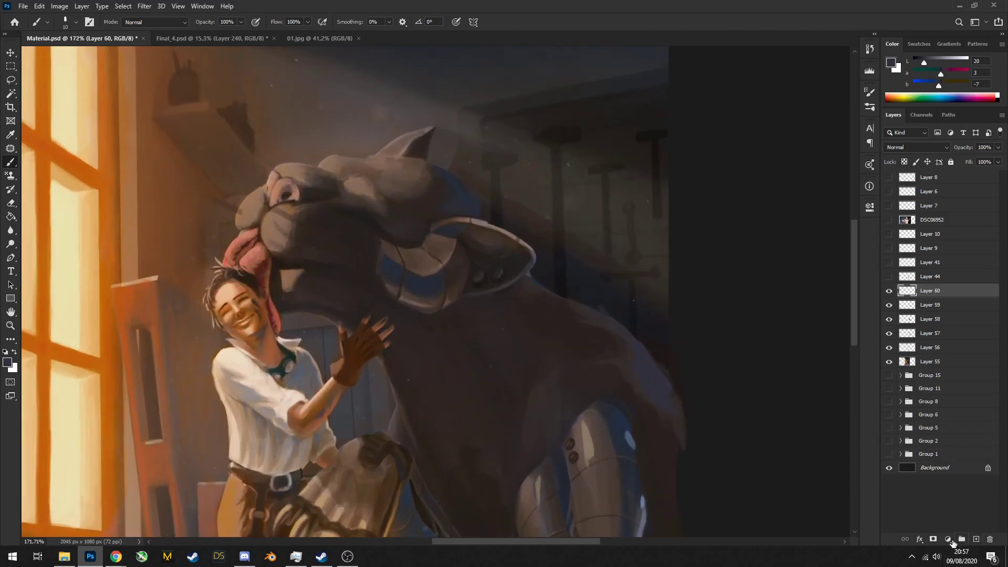
{"action": "scroll", "coordinate": [494, 283], "scroll_direction": "down", "scroll_amount": 6}
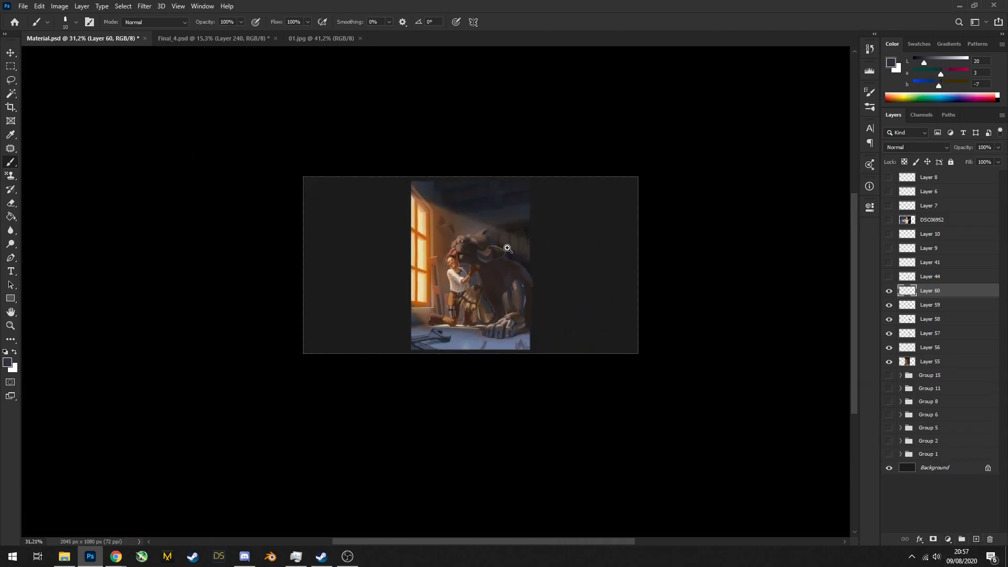
{"action": "scroll", "coordinate": [501, 273], "scroll_direction": "up", "scroll_amount": 5}
{"action": "scroll", "coordinate": [500, 273], "scroll_direction": "up", "scroll_amount": 2}
{"action": "left_click", "coordinate": [478, 212], "text": "alt"}
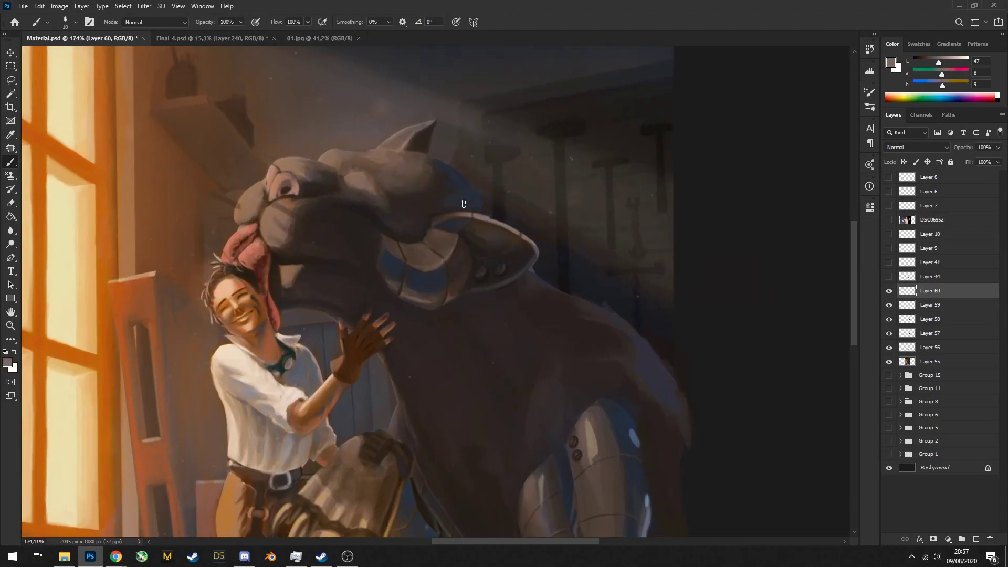
{"action": "mouse_move", "coordinate": [444, 219]}
{"action": "left_mouse_down"}
{"action": "mouse_move", "coordinate": [511, 185]}
{"action": "mouse_move", "coordinate": [462, 270]}
{"action": "mouse_move", "coordinate": [506, 247]}
{"action": "mouse_move", "coordinate": [512, 188]}
{"action": "mouse_move", "coordinate": [496, 263]}
{"action": "mouse_move", "coordinate": [517, 239]}
{"action": "mouse_move", "coordinate": [510, 215]}
{"action": "left_mouse_up"}
{"action": "key", "text": "ctrl+z"}
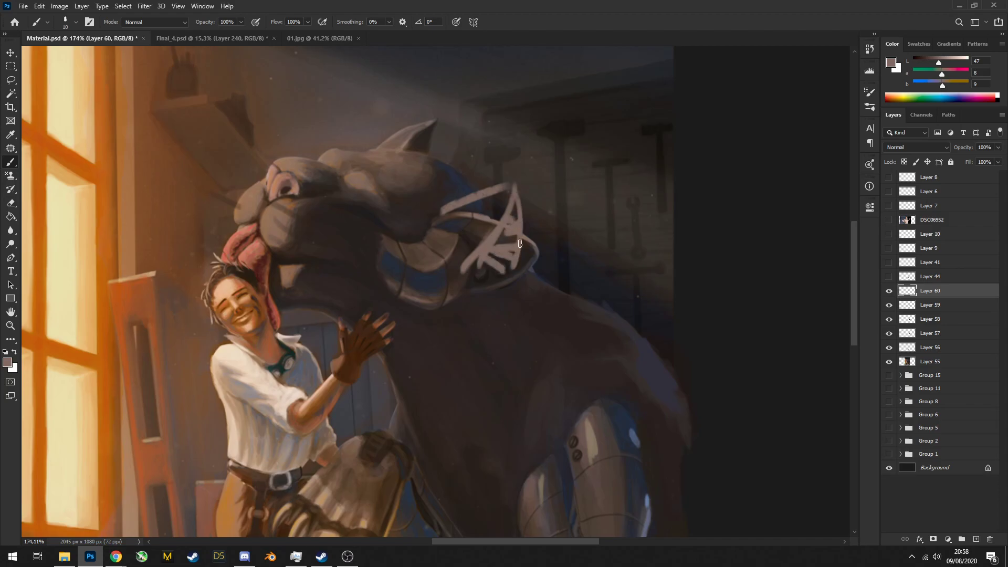
{"action": "left_click", "coordinate": [499, 265], "text": "alt"}
{"action": "mouse_move", "coordinate": [483, 270]}
{"action": "left_mouse_down"}
{"action": "mouse_move", "coordinate": [504, 256]}
{"action": "mouse_move", "coordinate": [476, 276]}
{"action": "mouse_move", "coordinate": [513, 230]}
{"action": "mouse_move", "coordinate": [500, 234]}
{"action": "mouse_move", "coordinate": [503, 257]}
{"action": "left_mouse_up"}
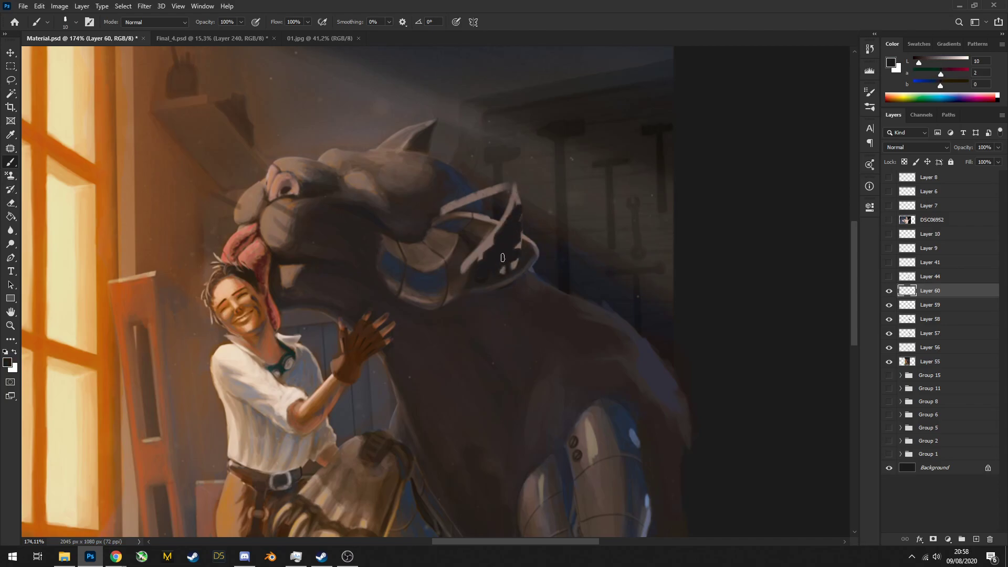
Shade the upright ear's outer surface and edges with lighter browns sampled from the ear area
{"action": "left_click", "coordinate": [483, 210], "text": "alt"}
{"action": "left_click_drag", "start_coordinate": [444, 221], "coordinate": [502, 192]}
{"action": "key", "text": "ctrl+z"}
{"action": "left_click", "coordinate": [484, 210], "text": "alt"}
{"action": "left_click_drag", "start_coordinate": [444, 221], "coordinate": [507, 190]}
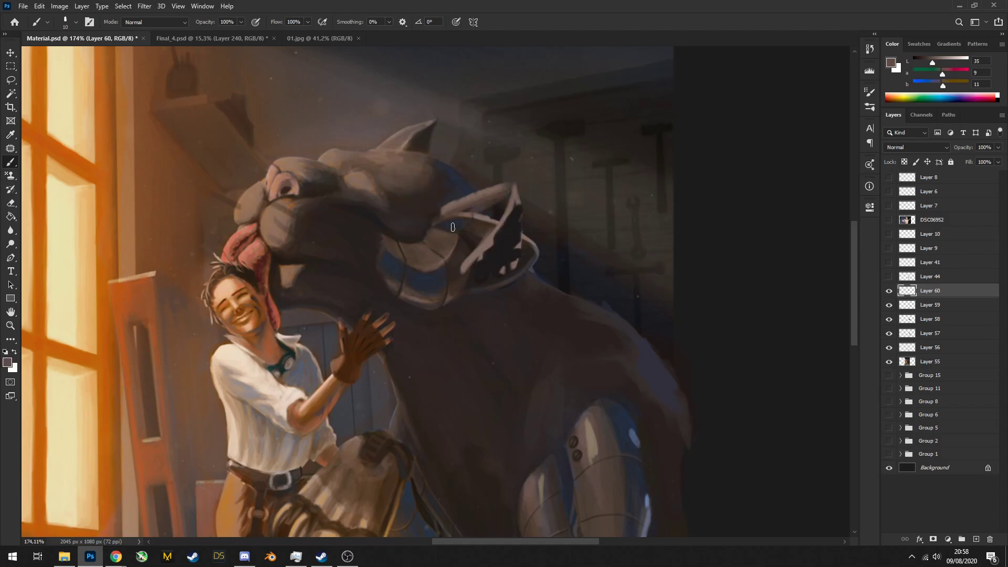
{"action": "left_click_drag", "start_coordinate": [462, 258], "coordinate": [511, 201]}
{"action": "scroll", "coordinate": [510, 201], "scroll_direction": "down", "scroll_amount": 10}
{"action": "scroll", "coordinate": [517, 252], "scroll_direction": "up", "scroll_amount": 6}
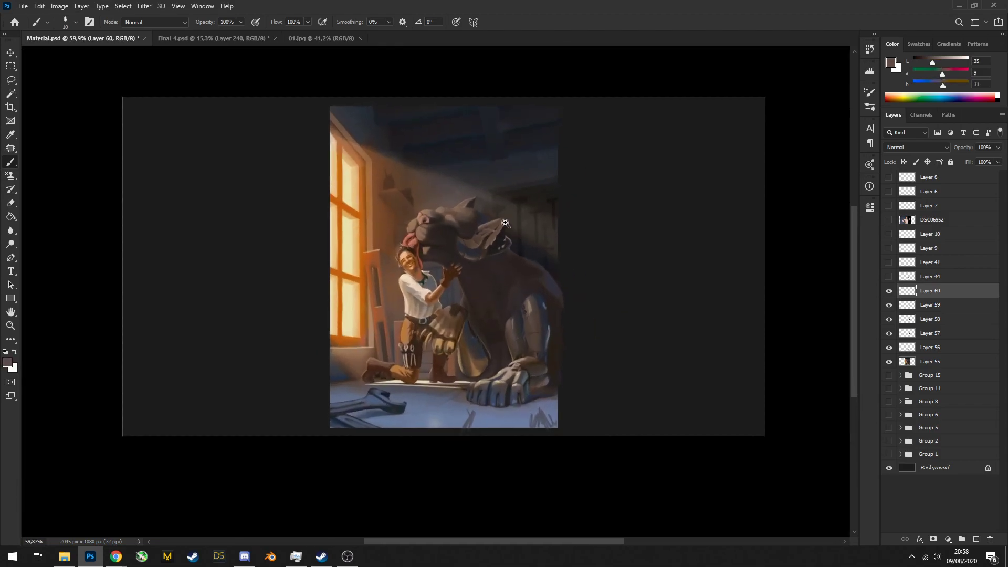
{"action": "scroll", "coordinate": [517, 252], "scroll_direction": "up", "scroll_amount": 2}
Hide the upright ear's layer, add a new layer and sample a dark brown from the beast's head
{"action": "left_click", "coordinate": [889, 290]}
{"action": "scroll", "coordinate": [502, 248], "scroll_direction": "up", "scroll_amount": 3}
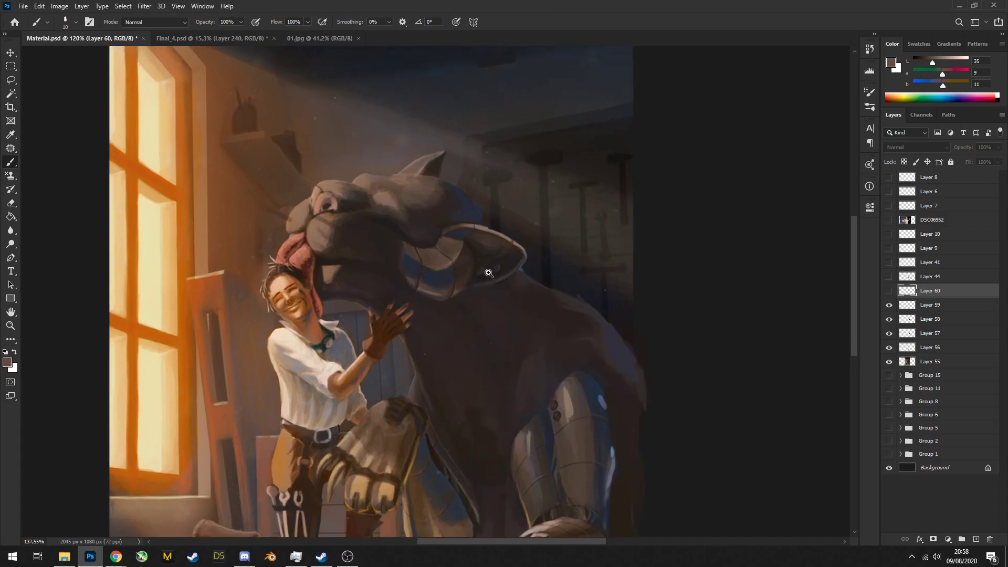
{"action": "left_click", "coordinate": [975, 539]}
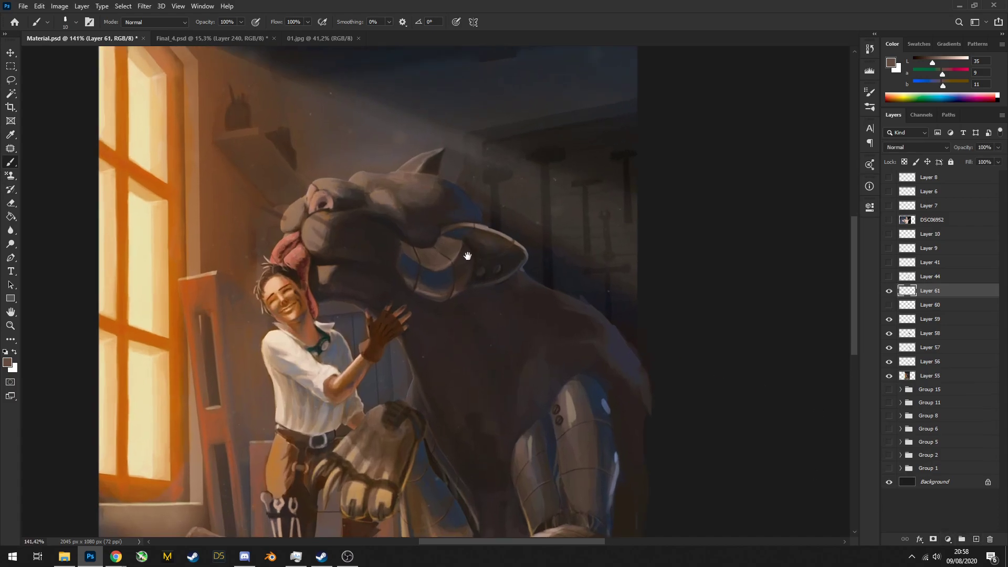
{"action": "scroll", "coordinate": [473, 268], "scroll_direction": "up", "scroll_amount": 2}
{"action": "left_click", "coordinate": [371, 244], "text": "alt"}
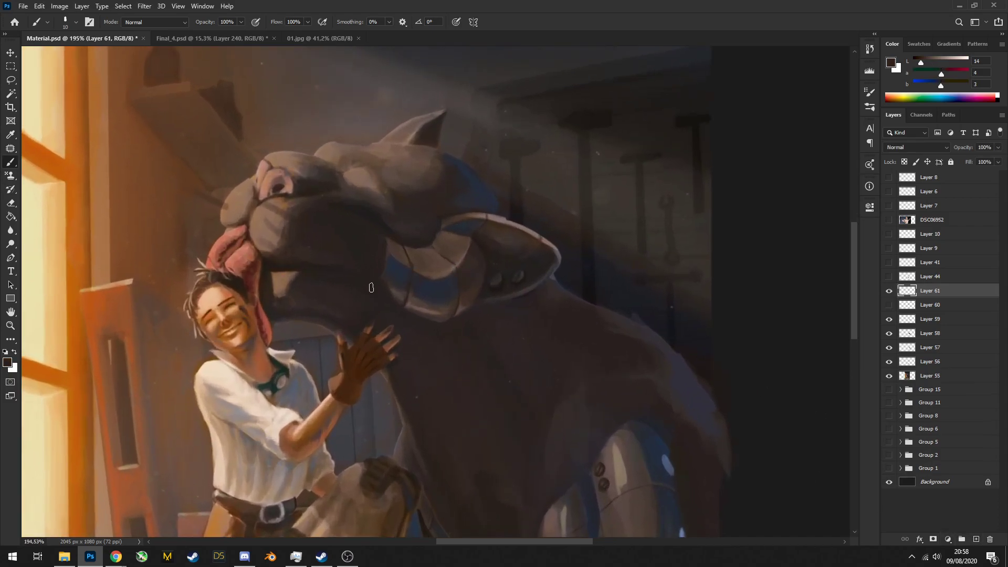
{"action": "scroll", "coordinate": [372, 244], "scroll_direction": "down", "scroll_amount": 5}
{"action": "scroll", "coordinate": [421, 221], "scroll_direction": "up", "scroll_amount": 1}
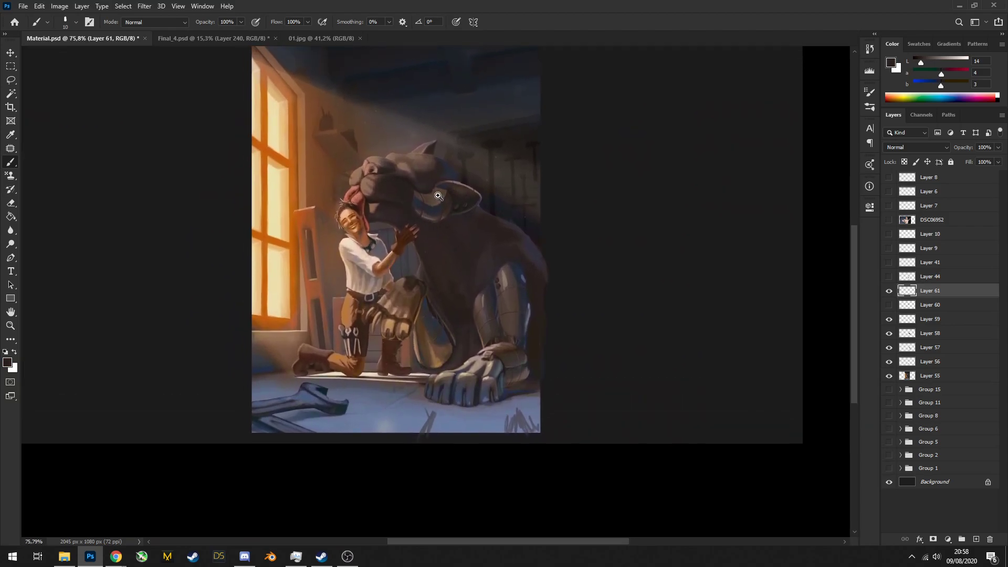
Paint over the metal rim at the ear's base with sampled browns to merge the ear into the head
{"action": "scroll", "coordinate": [464, 187], "scroll_direction": "up", "scroll_amount": 1}
{"action": "scroll", "coordinate": [464, 187], "scroll_direction": "up", "scroll_amount": 2}
{"action": "left_click", "coordinate": [465, 187], "text": "alt"}
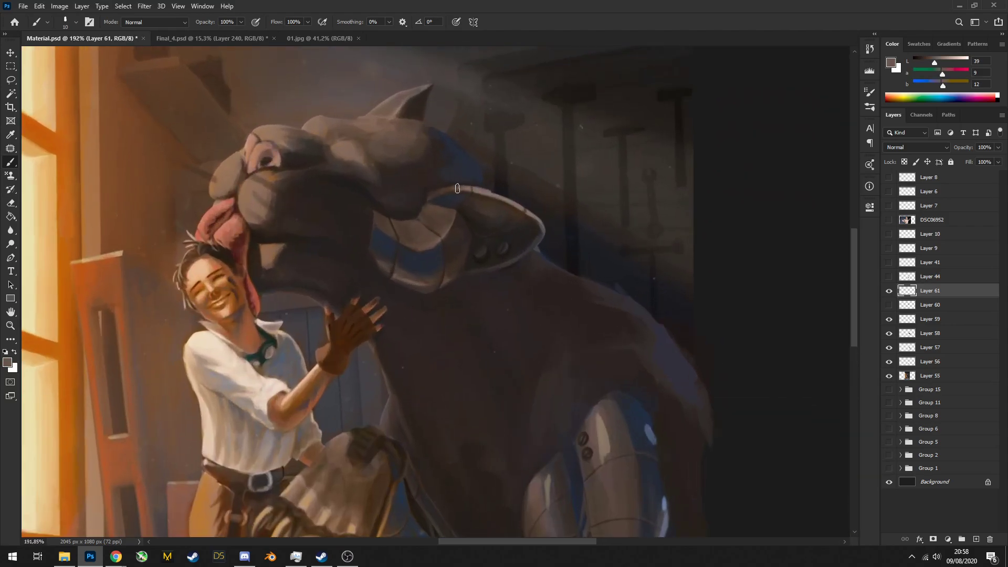
{"action": "mouse_move", "coordinate": [444, 189]}
{"action": "left_mouse_down"}
{"action": "mouse_move", "coordinate": [513, 195]}
{"action": "mouse_move", "coordinate": [476, 187]}
{"action": "left_mouse_up"}
{"action": "key", "text": "ctrl+z"}
{"action": "left_click", "coordinate": [436, 178], "text": "alt"}
{"action": "left_click", "coordinate": [462, 189], "text": "alt"}
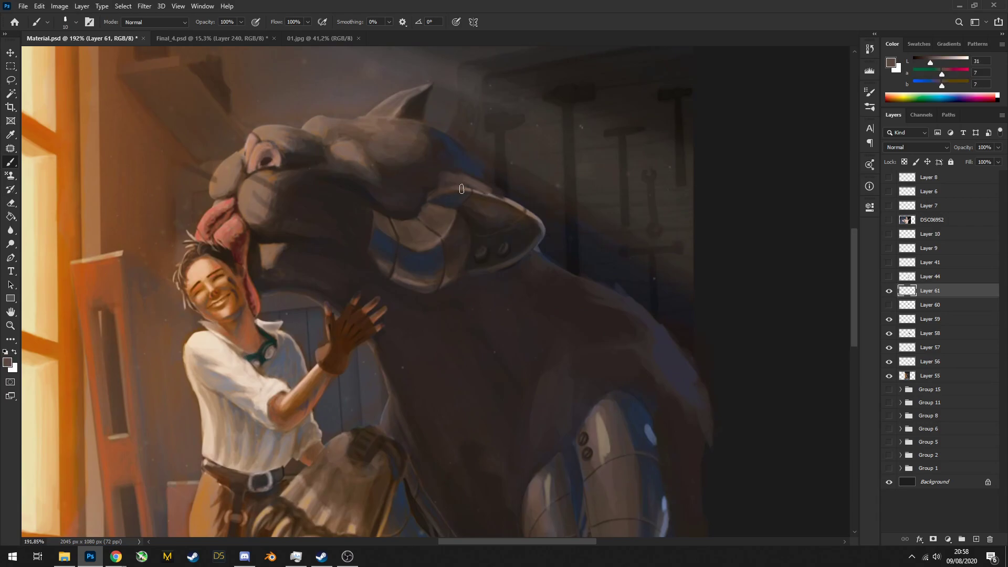
{"action": "scroll", "coordinate": [494, 195], "scroll_direction": "down", "scroll_amount": 5}
{"action": "scroll", "coordinate": [494, 195], "scroll_direction": "up", "scroll_amount": 4}
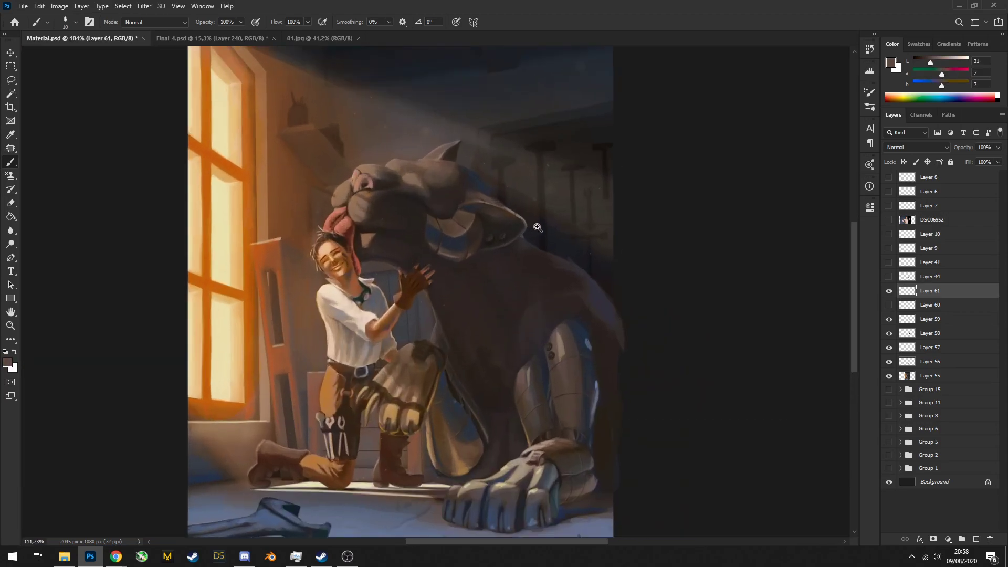
Cover the ear's lower armor with sampled dark tones, redraw its lower rim with a sampled light tone, and hide the layer
{"action": "left_click", "coordinate": [505, 245], "text": "alt"}
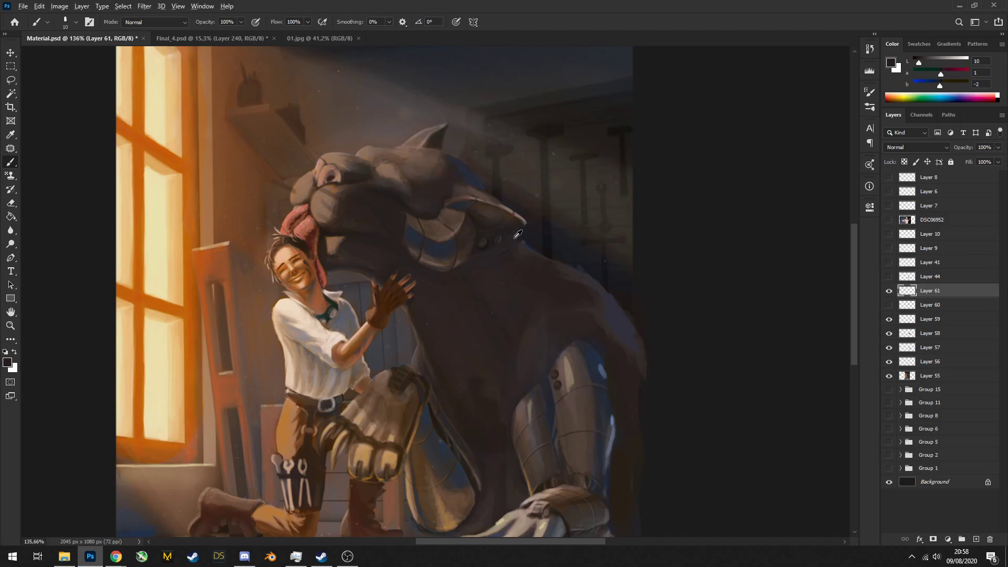
{"action": "left_click", "coordinate": [525, 221], "text": "alt"}
{"action": "left_click_drag", "start_coordinate": [523, 221], "coordinate": [474, 265]}
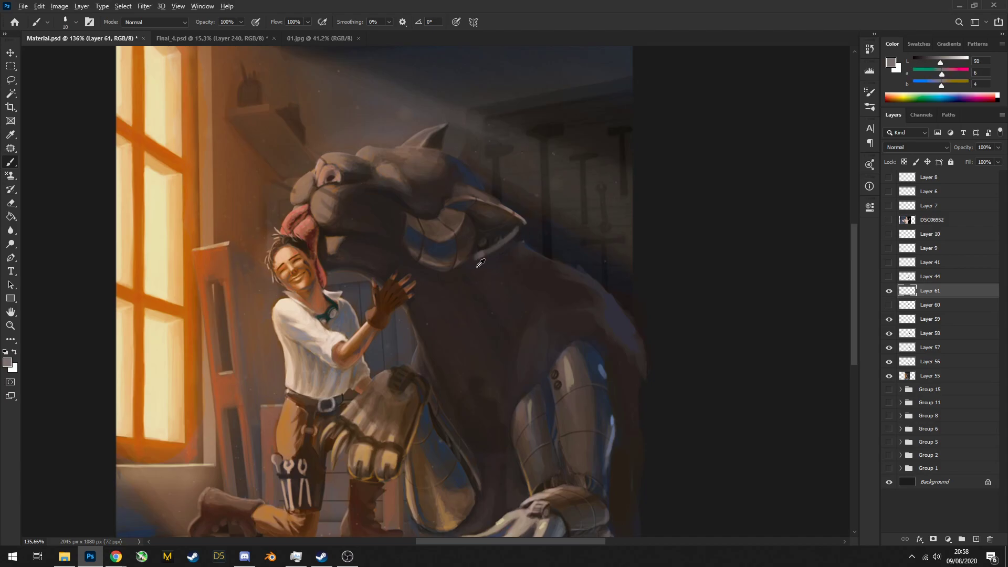
{"action": "scroll", "coordinate": [540, 227], "scroll_direction": "down", "scroll_amount": 5}
{"action": "scroll", "coordinate": [536, 221], "scroll_direction": "up", "scroll_amount": 6}
{"action": "left_click", "coordinate": [540, 239], "text": "alt"}
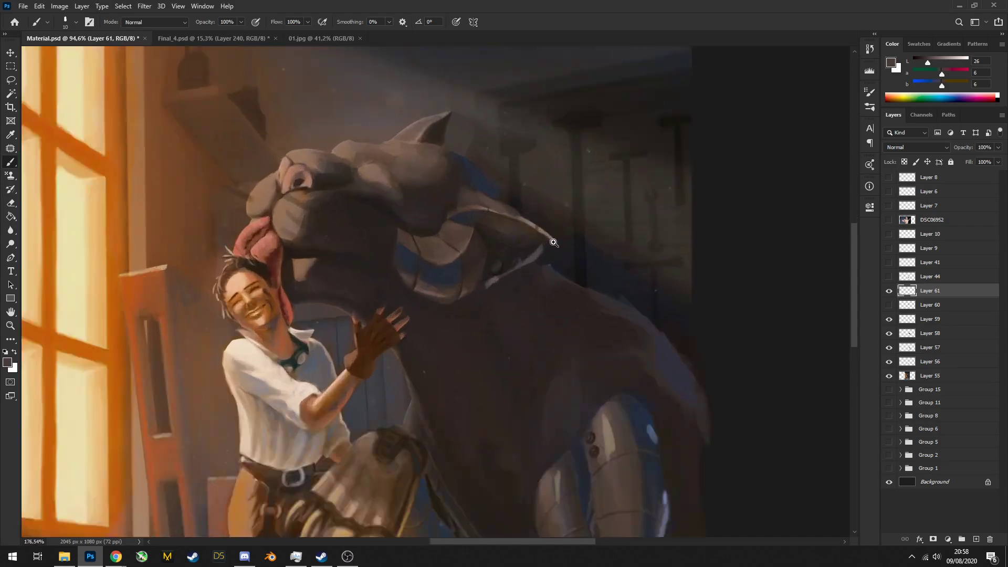
{"action": "scroll", "coordinate": [553, 242], "scroll_direction": "up", "scroll_amount": 2}
{"action": "key", "text": "ctrl+comma"}
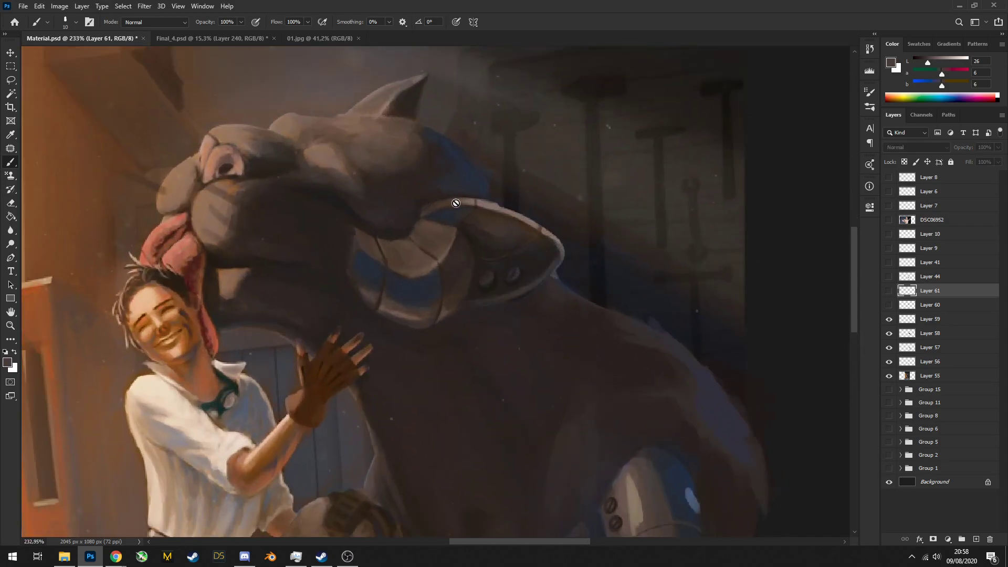
Add a layer and paint dark, jagged gaps along the plate seams of the beast's leg armor with a sampled dark brown
{"action": "left_click", "coordinate": [455, 203], "text": "alt"}
{"action": "scroll", "coordinate": [451, 221], "scroll_direction": "down", "scroll_amount": 6}
{"action": "scroll", "coordinate": [430, 236], "scroll_direction": "up", "scroll_amount": 3}
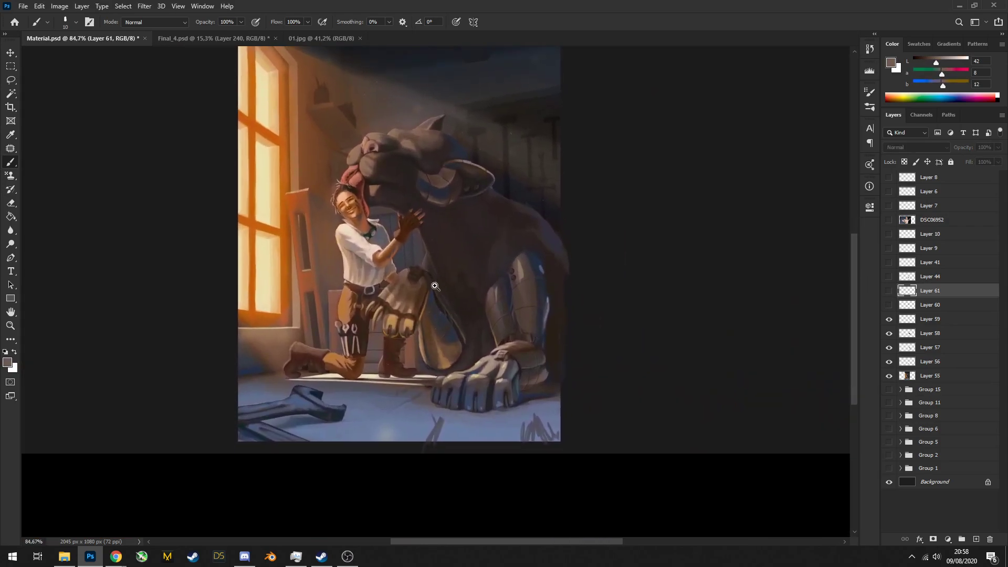
{"action": "scroll", "coordinate": [436, 286], "scroll_direction": "up", "scroll_amount": 4}
{"action": "key", "text": "ctrl+shift+alt+n"}
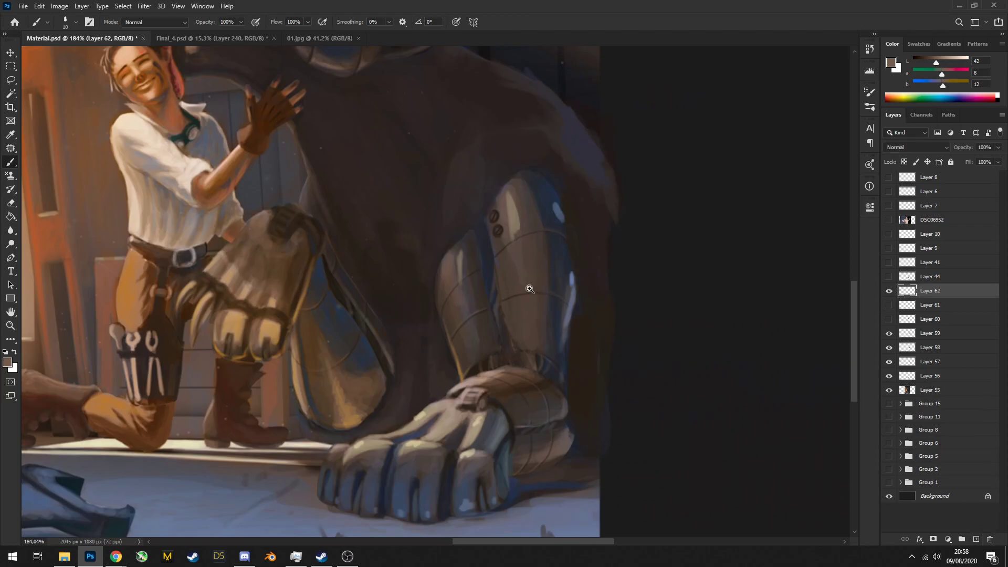
{"action": "scroll", "coordinate": [530, 288], "scroll_direction": "up", "scroll_amount": 1}
{"action": "left_click", "coordinate": [465, 385], "text": "alt"}
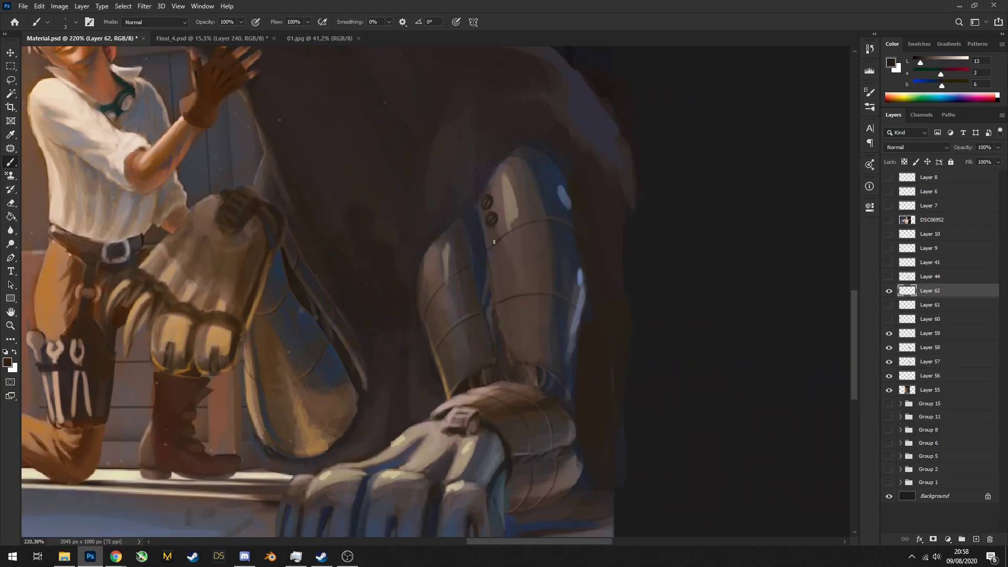
{"action": "left_click_drag", "start_coordinate": [496, 302], "coordinate": [542, 298]}
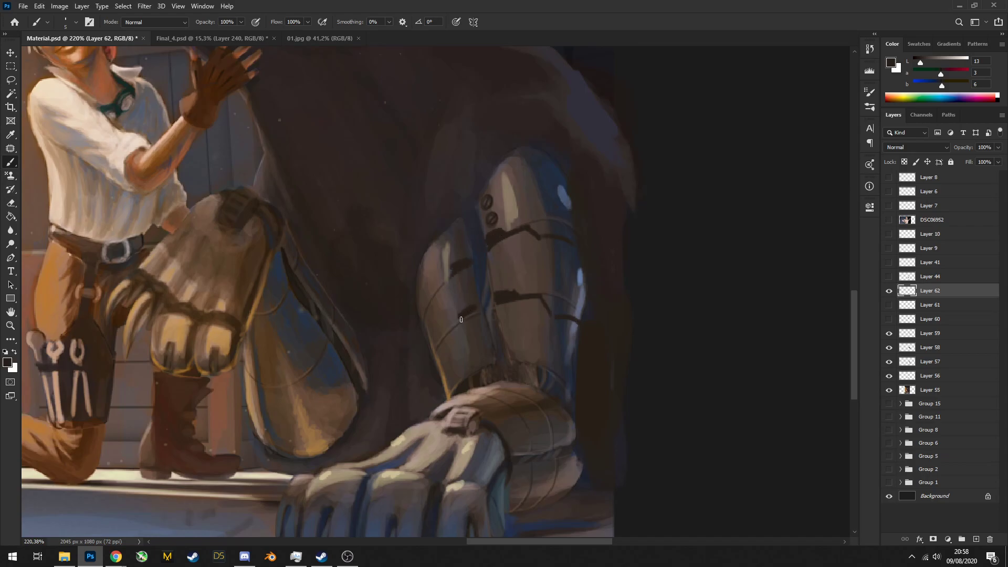
Rework the outer edge of the narrower leg armor plate with a brown sampled from it
{"action": "left_click", "coordinate": [430, 297], "text": "alt"}
{"action": "left_click_drag", "start_coordinate": [430, 303], "coordinate": [422, 325]}
{"action": "scroll", "coordinate": [438, 356], "scroll_direction": "down", "scroll_amount": 10}
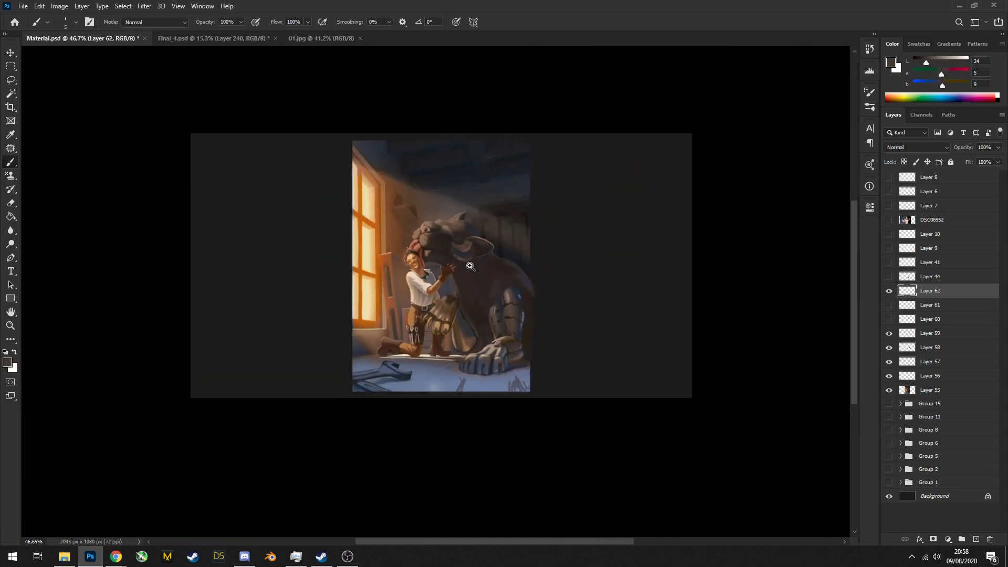
Add small dark rivet marks beneath the seams of the wider leg armor plate, using browns sampled from the armor
{"action": "scroll", "coordinate": [544, 288], "scroll_direction": "up", "scroll_amount": 11}
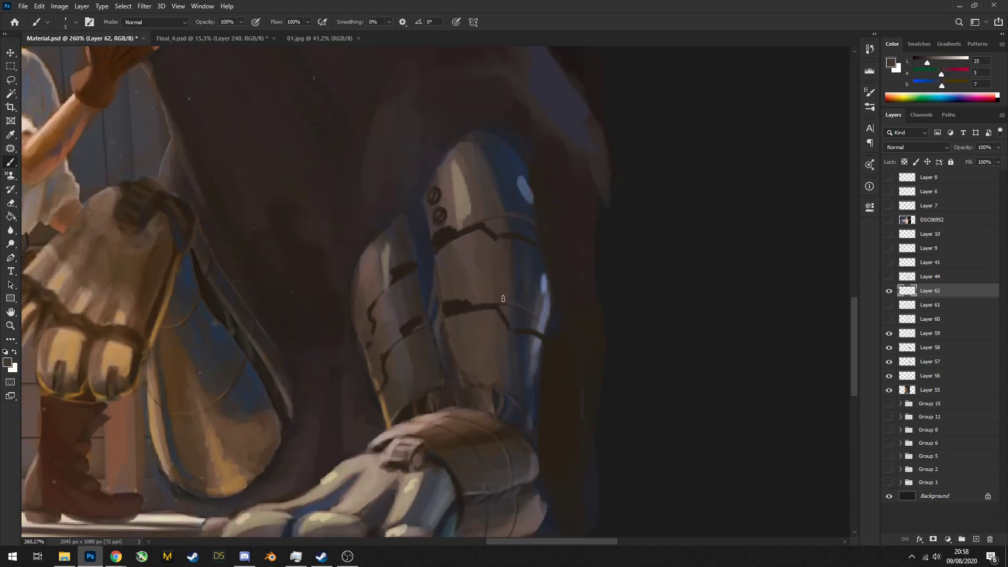
{"action": "left_click", "coordinate": [455, 300], "text": "alt"}
{"action": "left_click", "coordinate": [459, 290], "text": "alt"}
{"action": "left_click_drag", "start_coordinate": [447, 298], "coordinate": [461, 297]}
{"action": "left_click", "coordinate": [459, 308], "text": "alt"}
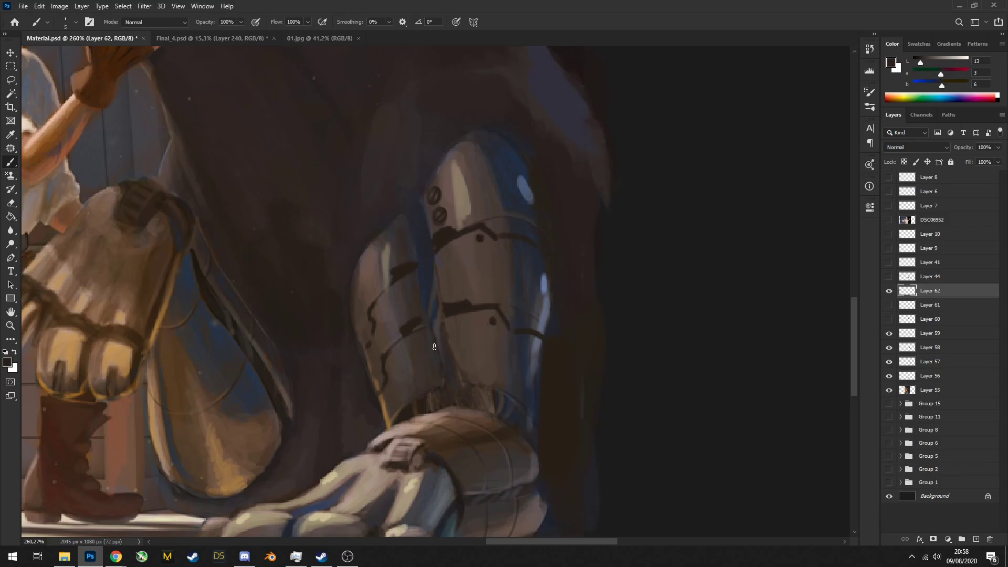
{"action": "scroll", "coordinate": [434, 347], "scroll_direction": "down", "scroll_amount": 10}
{"action": "scroll", "coordinate": [529, 293], "scroll_direction": "up", "scroll_amount": 8}
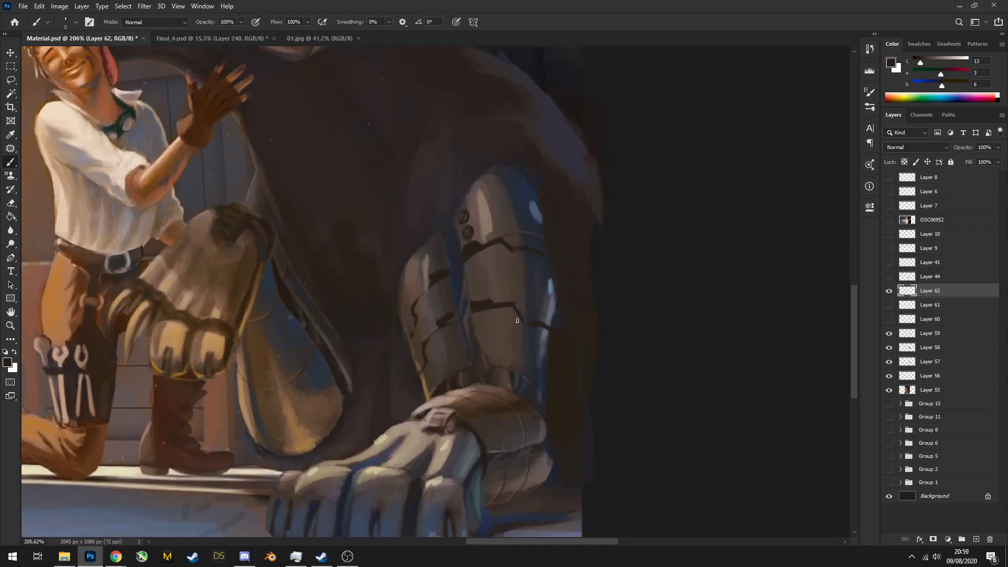
{"action": "left_click_drag", "start_coordinate": [472, 329], "coordinate": [507, 321]}
Examine the reworked leg armor in the context of the whole painting at several magnifications
{"action": "scroll", "coordinate": [524, 335], "scroll_direction": "down", "scroll_amount": 8}
{"action": "scroll", "coordinate": [587, 322], "scroll_direction": "up", "scroll_amount": 7}
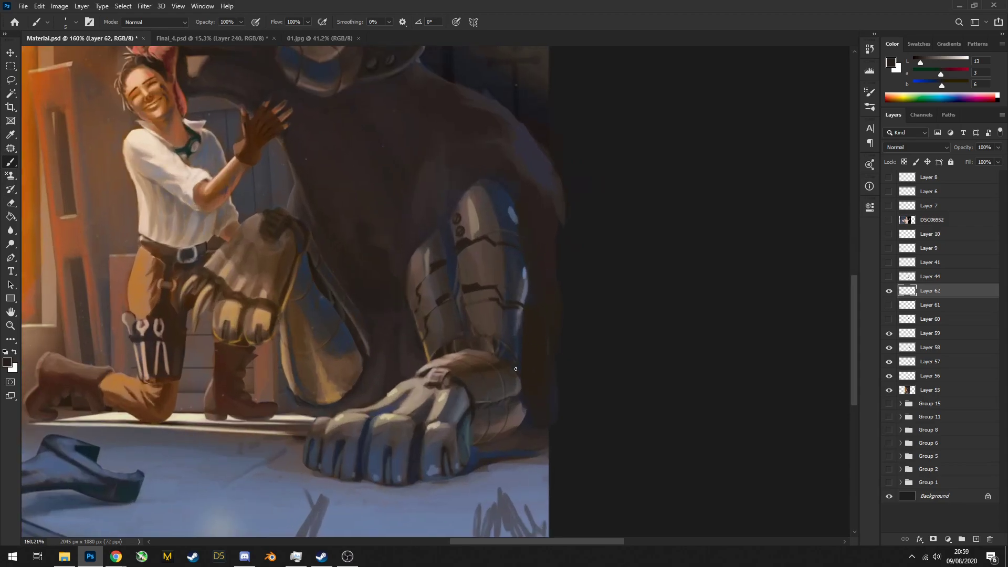
{"action": "scroll", "coordinate": [516, 368], "scroll_direction": "up", "scroll_amount": 2}
{"action": "scroll", "coordinate": [514, 404], "scroll_direction": "down", "scroll_amount": 8}
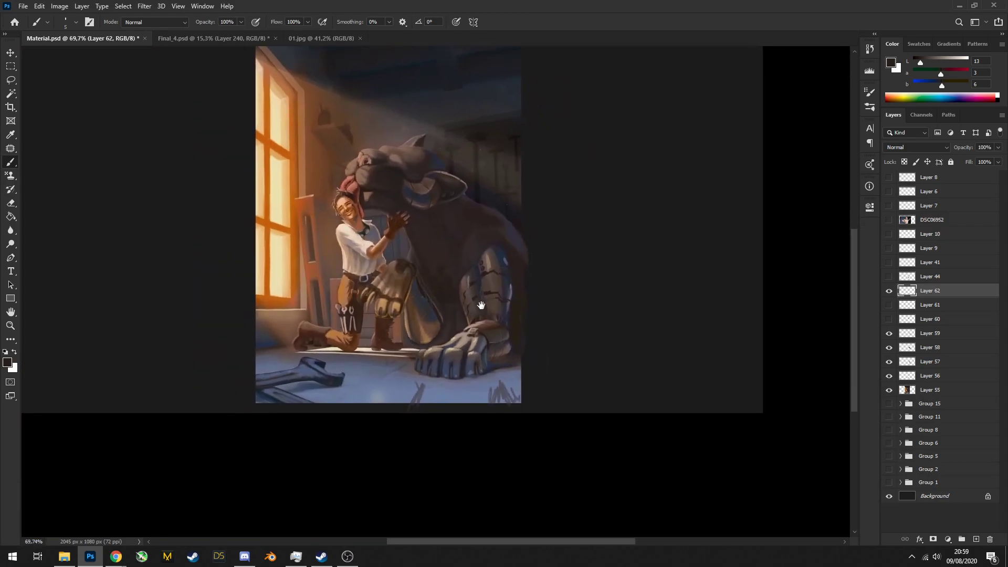
{"action": "scroll", "coordinate": [398, 374], "scroll_direction": "up", "scroll_amount": 3}
{"action": "scroll", "coordinate": [398, 375], "scroll_direction": "down", "scroll_amount": 5}
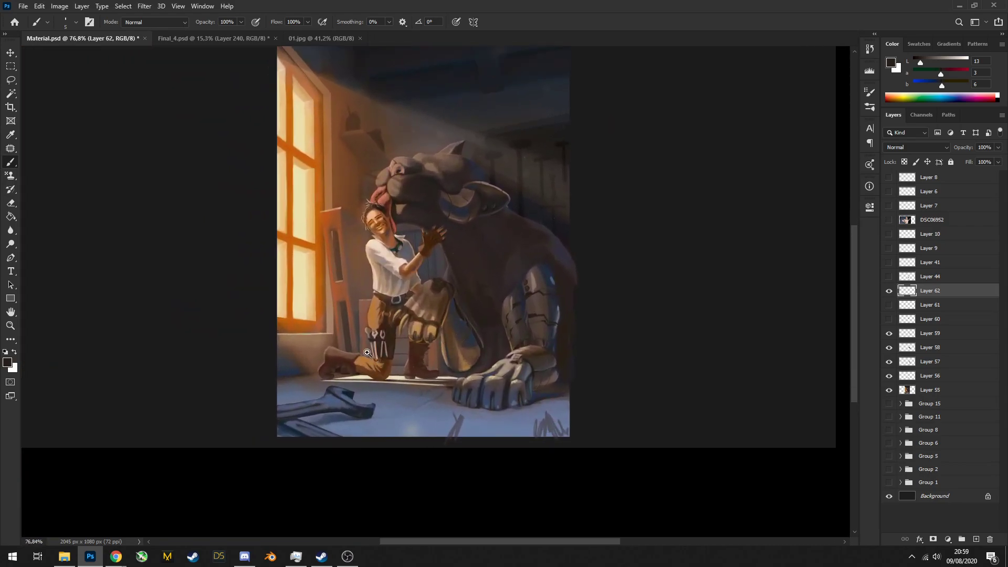
{"action": "scroll", "coordinate": [439, 341], "scroll_direction": "up", "scroll_amount": 4}
{"action": "scroll", "coordinate": [439, 342], "scroll_direction": "up", "scroll_amount": 3}
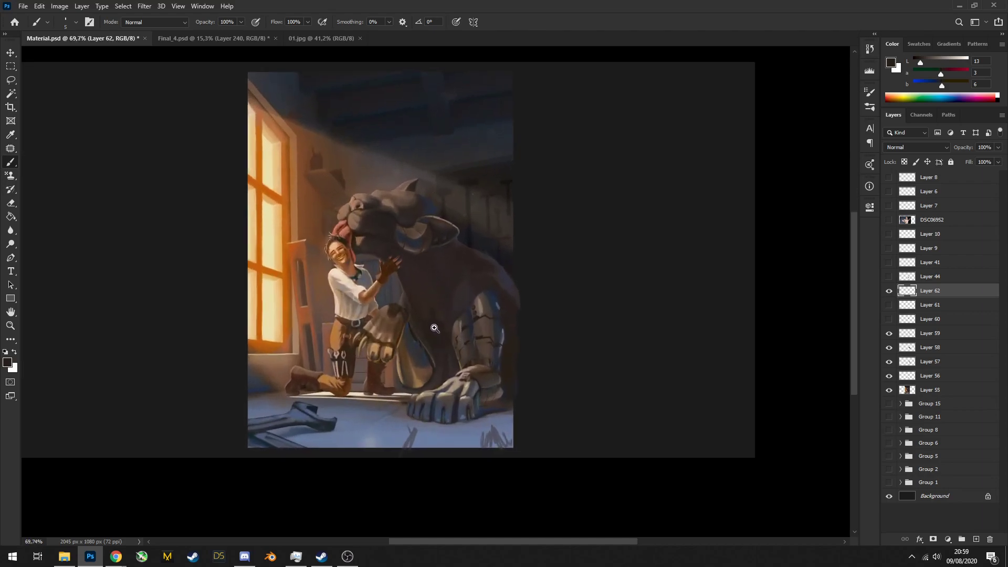
{"action": "scroll", "coordinate": [373, 289], "scroll_direction": "down", "scroll_amount": 4}
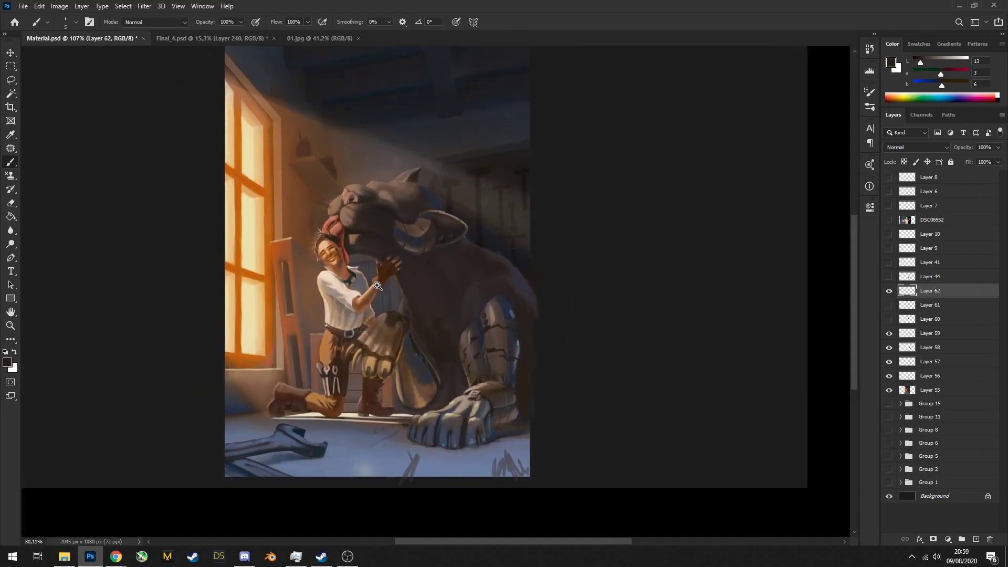
{"action": "scroll", "coordinate": [413, 348], "scroll_direction": "up", "scroll_amount": 4}
{"action": "scroll", "coordinate": [413, 348], "scroll_direction": "up", "scroll_amount": 1}
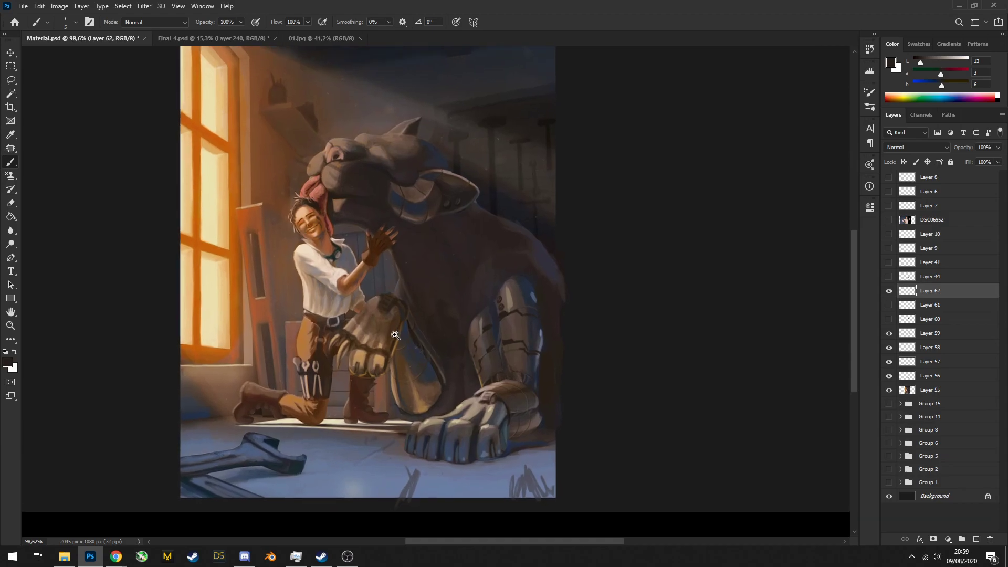
{"action": "scroll", "coordinate": [369, 296], "scroll_direction": "up", "scroll_amount": 2}
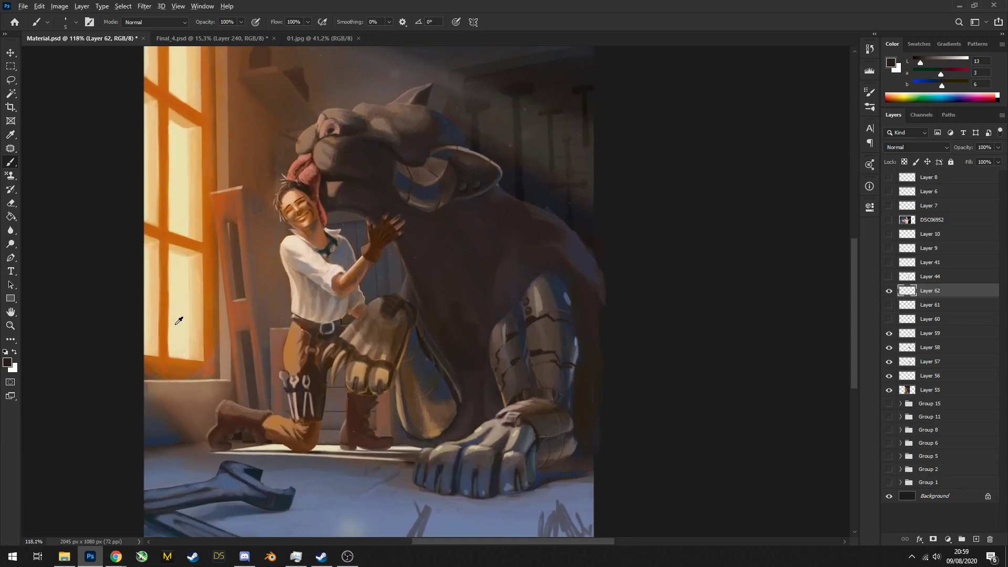
Add cream highlights sampled from the window to the raised paw's armor, and paint brown rim light along the beast's chest edge
{"action": "left_click", "coordinate": [177, 318], "text": "alt"}
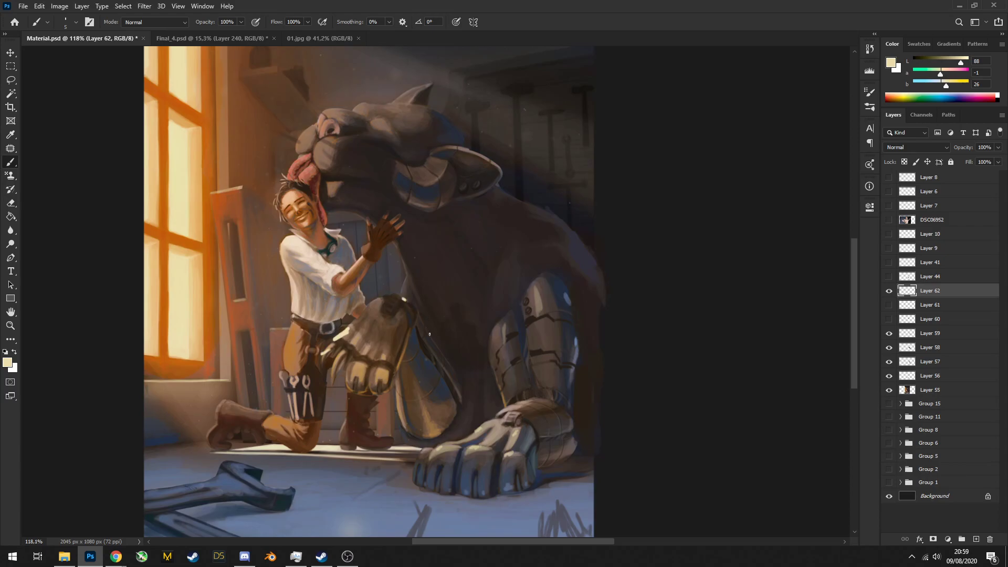
{"action": "left_click", "coordinate": [320, 179], "text": "alt"}
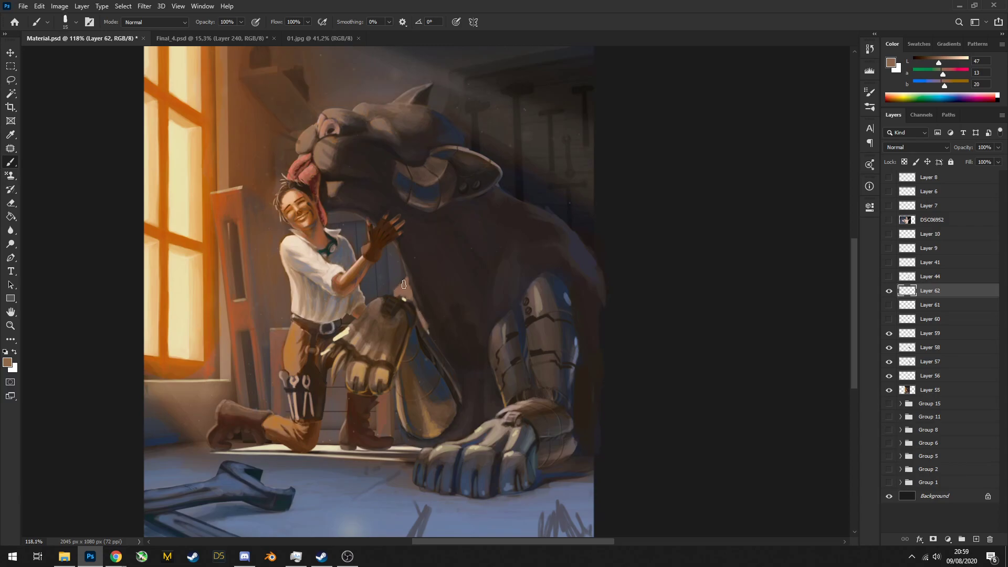
{"action": "mouse_move", "coordinate": [443, 353]}
{"action": "left_mouse_down"}
{"action": "mouse_move", "coordinate": [462, 360]}
{"action": "mouse_move", "coordinate": [464, 377]}
{"action": "left_mouse_up"}
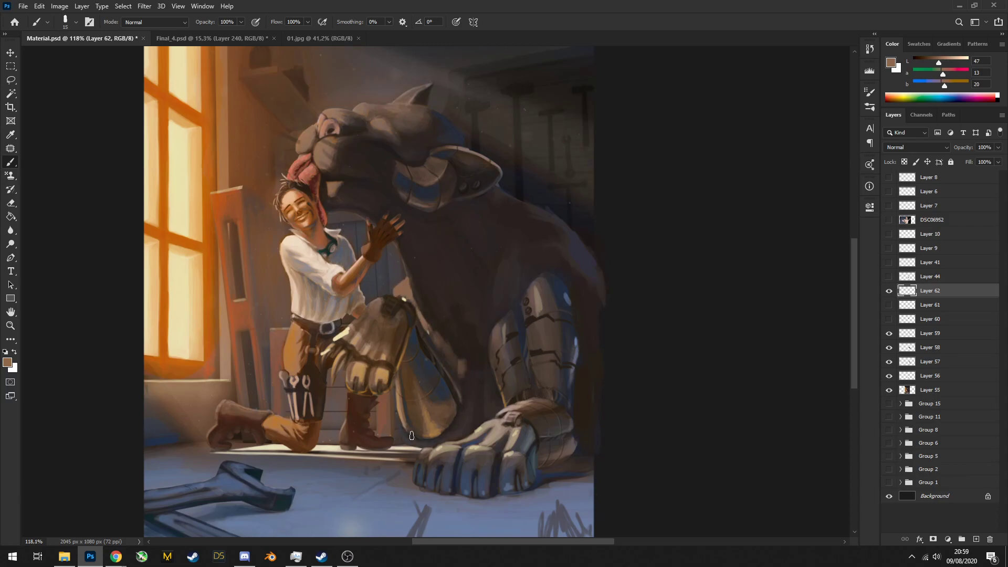
{"action": "mouse_move", "coordinate": [505, 329]}
{"action": "left_mouse_down"}
{"action": "mouse_move", "coordinate": [409, 231]}
{"action": "mouse_move", "coordinate": [473, 247]}
{"action": "mouse_move", "coordinate": [392, 261]}
{"action": "left_mouse_up"}
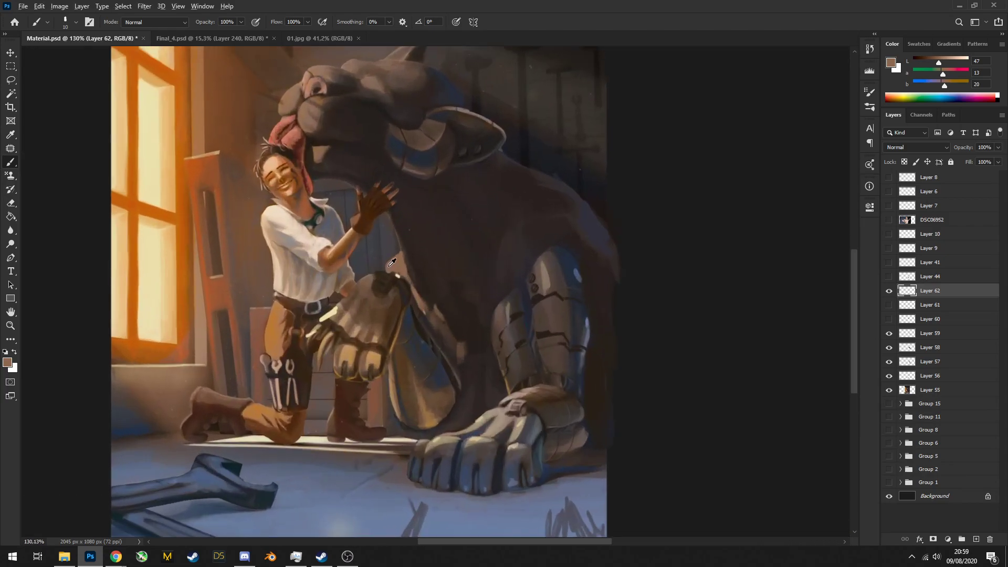
Add a layer and sketch a simple figure with head, hair and shoulders in black over the beast's body
{"action": "key", "text": "ctrl+shift+alt+n"}
{"action": "key", "text": "d"}
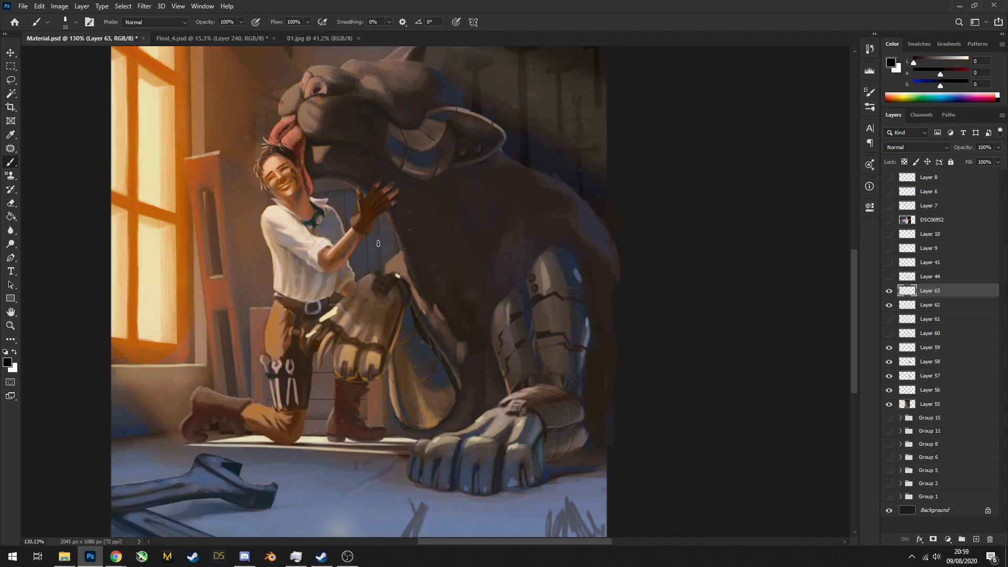
{"action": "mouse_move", "coordinate": [448, 197]}
{"action": "left_mouse_down"}
{"action": "mouse_move", "coordinate": [428, 207]}
{"action": "mouse_move", "coordinate": [408, 236]}
{"action": "mouse_move", "coordinate": [419, 255]}
{"action": "mouse_move", "coordinate": [441, 222]}
{"action": "mouse_move", "coordinate": [489, 272]}
{"action": "mouse_move", "coordinate": [497, 241]}
{"action": "mouse_move", "coordinate": [491, 269]}
{"action": "mouse_move", "coordinate": [550, 205]}
{"action": "left_mouse_up"}
{"action": "left_click_drag", "start_coordinate": [489, 276], "coordinate": [554, 234]}
{"action": "mouse_move", "coordinate": [553, 197]}
{"action": "left_mouse_down"}
{"action": "mouse_move", "coordinate": [582, 237]}
{"action": "mouse_move", "coordinate": [560, 267]}
{"action": "left_mouse_up"}
{"action": "left_click_drag", "start_coordinate": [580, 228], "coordinate": [603, 263]}
{"action": "mouse_move", "coordinate": [461, 209]}
{"action": "left_mouse_down"}
{"action": "mouse_move", "coordinate": [488, 143]}
{"action": "mouse_move", "coordinate": [524, 185]}
{"action": "left_mouse_up"}
{"action": "mouse_move", "coordinate": [448, 223]}
{"action": "left_mouse_down"}
{"action": "mouse_move", "coordinate": [472, 250]}
{"action": "mouse_move", "coordinate": [484, 247]}
{"action": "mouse_move", "coordinate": [488, 271]}
{"action": "mouse_move", "coordinate": [522, 248]}
{"action": "left_mouse_up"}
Mark white highlights along both shoulders of the sketched figure, and hide the sketch layer
{"action": "key", "text": "x"}
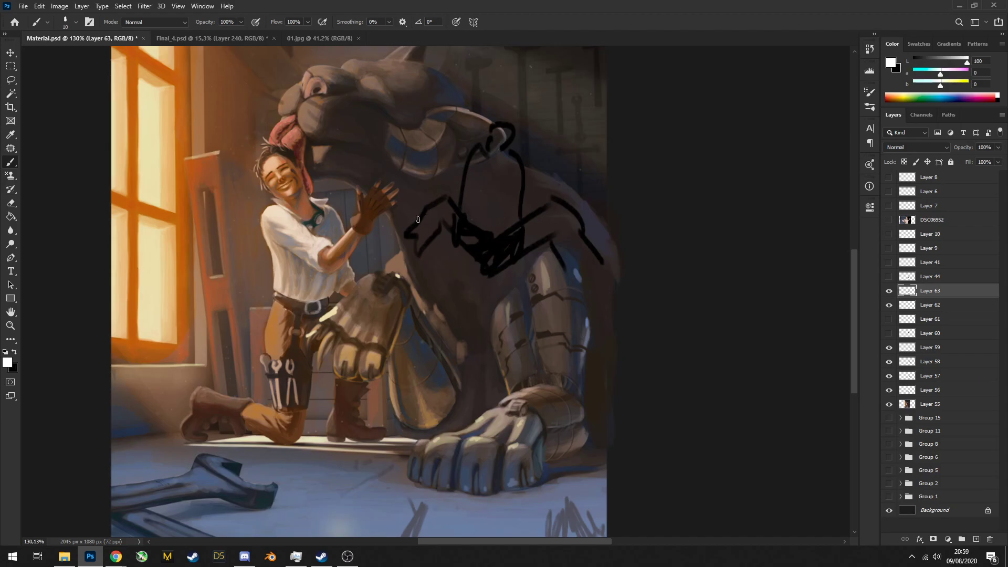
{"action": "left_click_drag", "start_coordinate": [415, 221], "coordinate": [457, 211]}
{"action": "left_click_drag", "start_coordinate": [524, 221], "coordinate": [581, 226]}
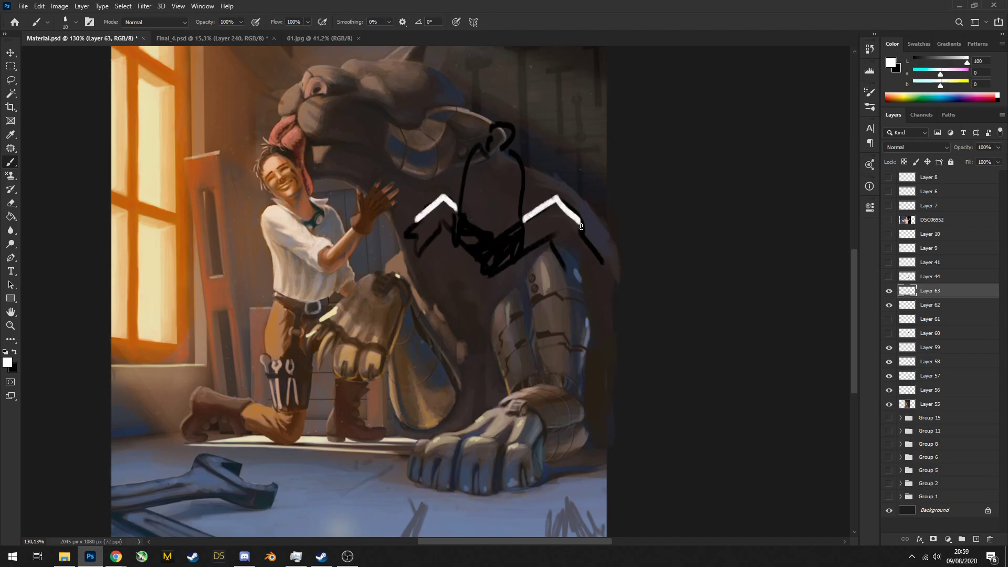
{"action": "left_click", "coordinate": [889, 292]}
On Layer 62, brighten the rim light along the beast's chest with colors sampled from the window and the chest edge
{"action": "key", "text": "alt+bracketleft"}
{"action": "left_click", "coordinate": [150, 280], "text": "alt"}
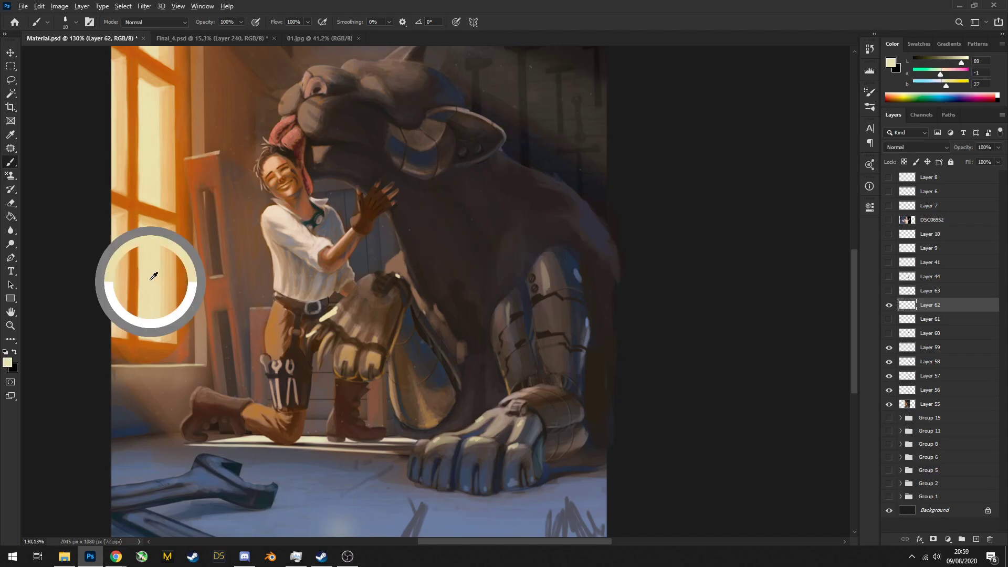
{"action": "left_click", "coordinate": [404, 258], "text": "alt"}
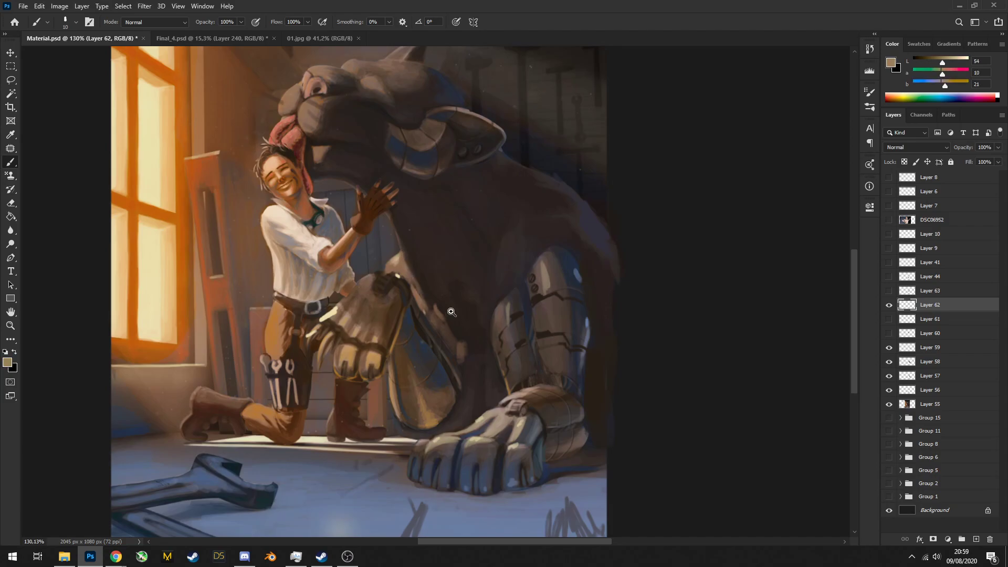
{"action": "scroll", "coordinate": [451, 312], "scroll_direction": "down", "scroll_amount": 4}
{"action": "scroll", "coordinate": [451, 289], "scroll_direction": "up", "scroll_amount": 3}
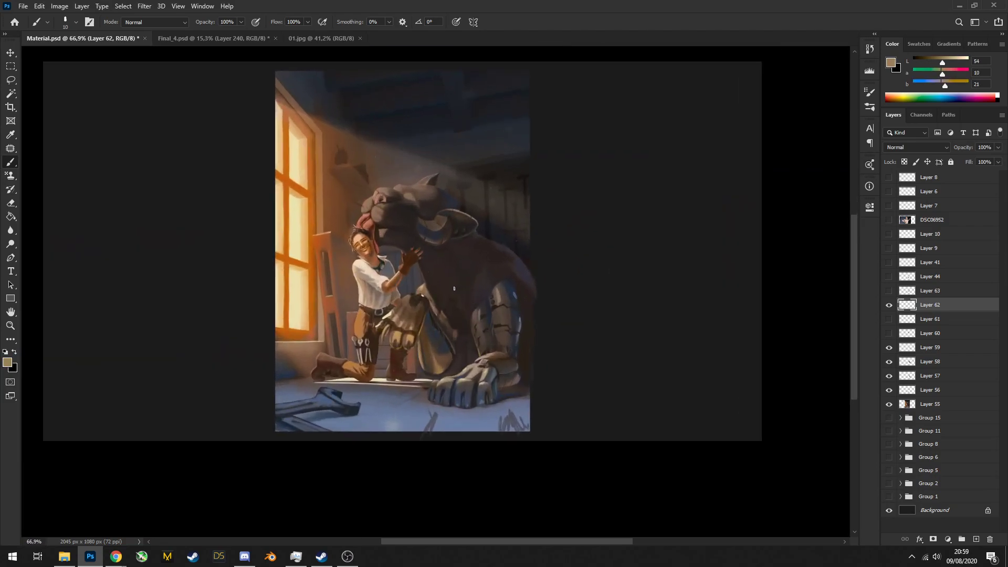
{"action": "scroll", "coordinate": [405, 346], "scroll_direction": "up", "scroll_amount": 1}
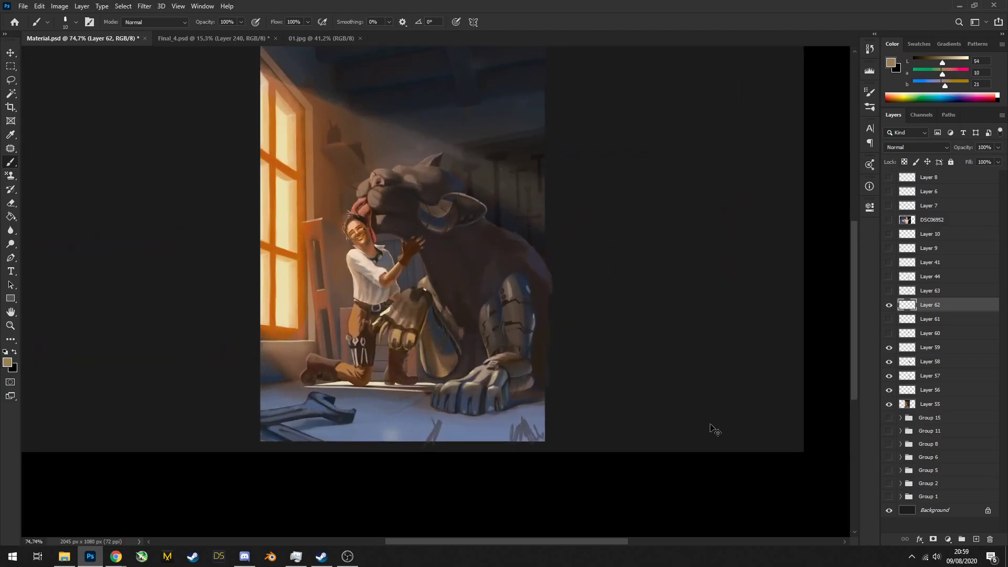
{"action": "scroll", "coordinate": [656, 415], "scroll_direction": "down", "scroll_amount": 3}
{"action": "scroll", "coordinate": [637, 434], "scroll_direction": "up", "scroll_amount": 2}
Add a layer and paint a glow over the lower-left floor with a soft brush and orange sampled from the window
{"action": "left_click", "coordinate": [947, 539]}
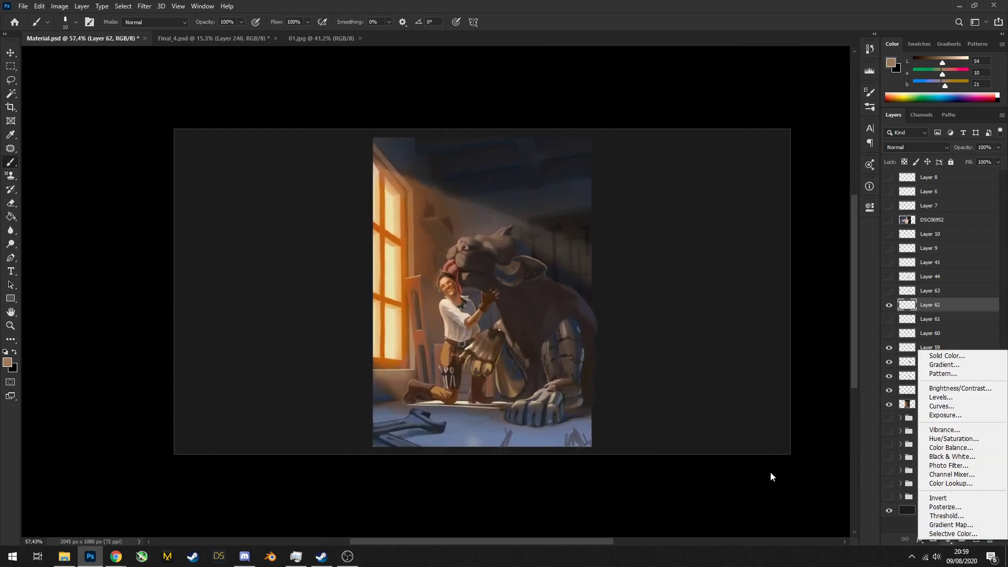
{"action": "left_click", "coordinate": [961, 533]}
{"action": "left_click", "coordinate": [976, 539]}
{"action": "left_click", "coordinate": [401, 333], "text": "alt"}
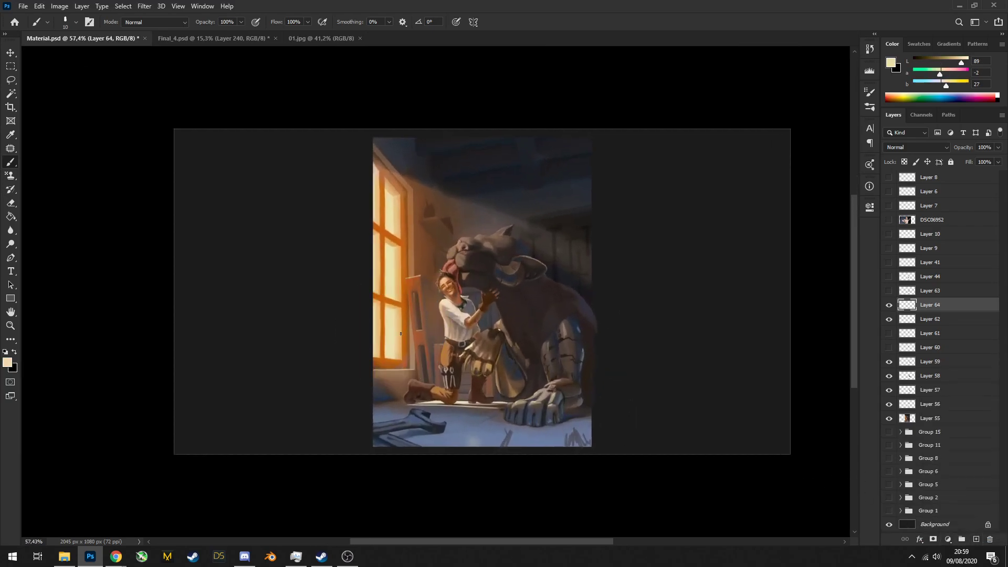
{"action": "right_click", "coordinate": [535, 349]}
{"action": "double_click", "coordinate": [556, 450]}
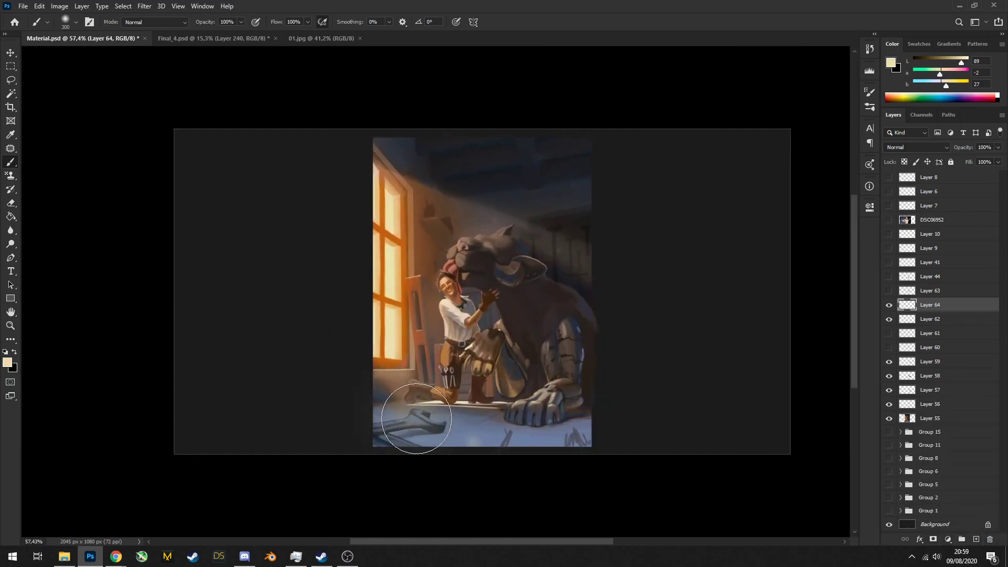
{"action": "left_click", "coordinate": [400, 349], "text": "alt"}
{"action": "left_click", "coordinate": [339, 415]}
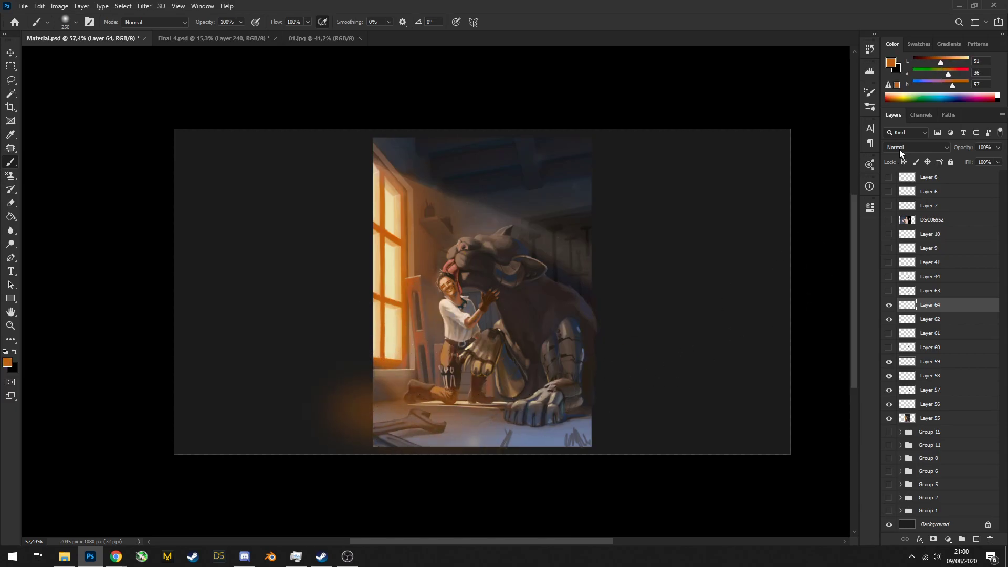
Set the glow layer's blend mode to Soft Light and extend the orange glow along the window's outer edge
{"action": "left_click", "coordinate": [899, 152]}
{"action": "left_click", "coordinate": [903, 283]}
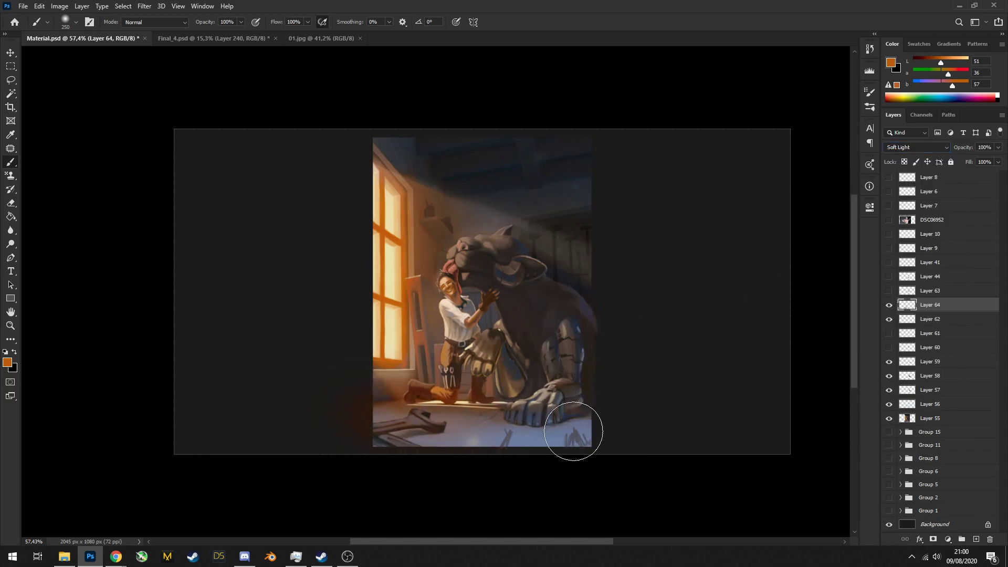
{"action": "left_click_drag", "start_coordinate": [742, 423], "coordinate": [656, 415]}
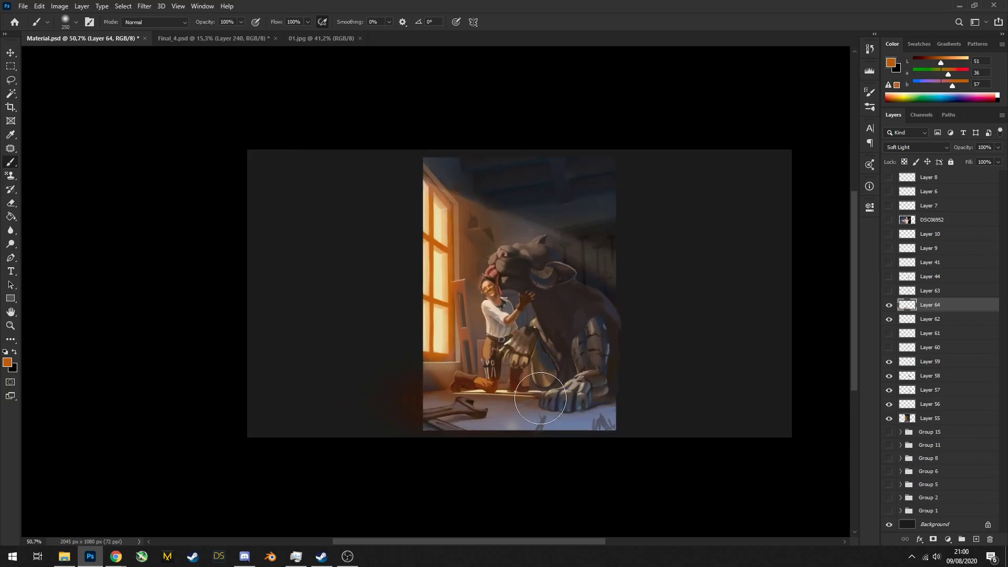
{"action": "left_click_drag", "start_coordinate": [497, 378], "coordinate": [502, 377]}
{"action": "left_click_drag", "start_coordinate": [422, 274], "coordinate": [426, 350]}
Brighten the window with a size 400 soft brush in pale peach, Lab color 86, 15, 22
{"action": "key", "text": "bracketright"}
{"action": "key", "text": "bracketright"}
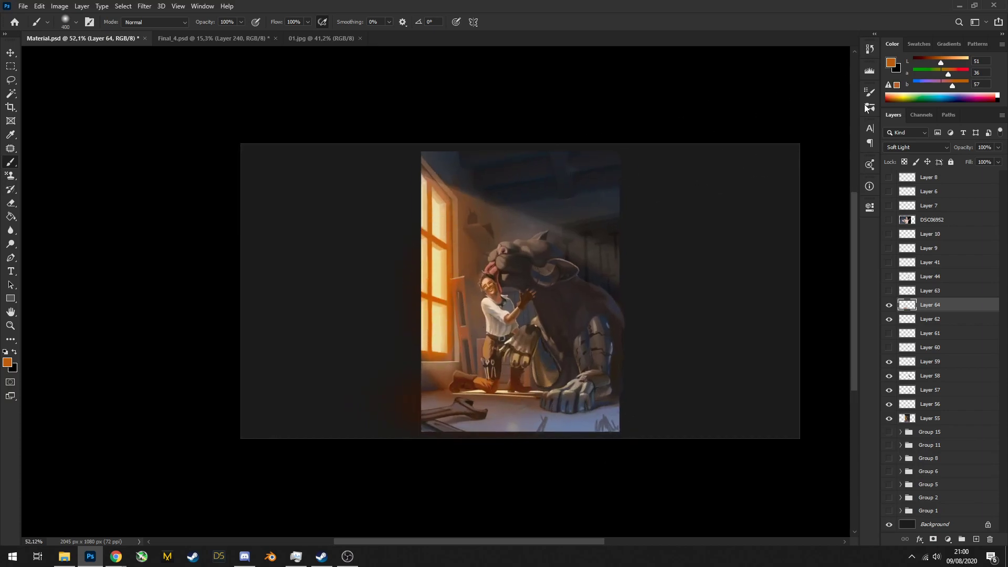
{"action": "left_click", "coordinate": [960, 62]}
{"action": "left_click_drag", "start_coordinate": [952, 85], "coordinate": [945, 85]}
{"action": "left_click", "coordinate": [944, 74]}
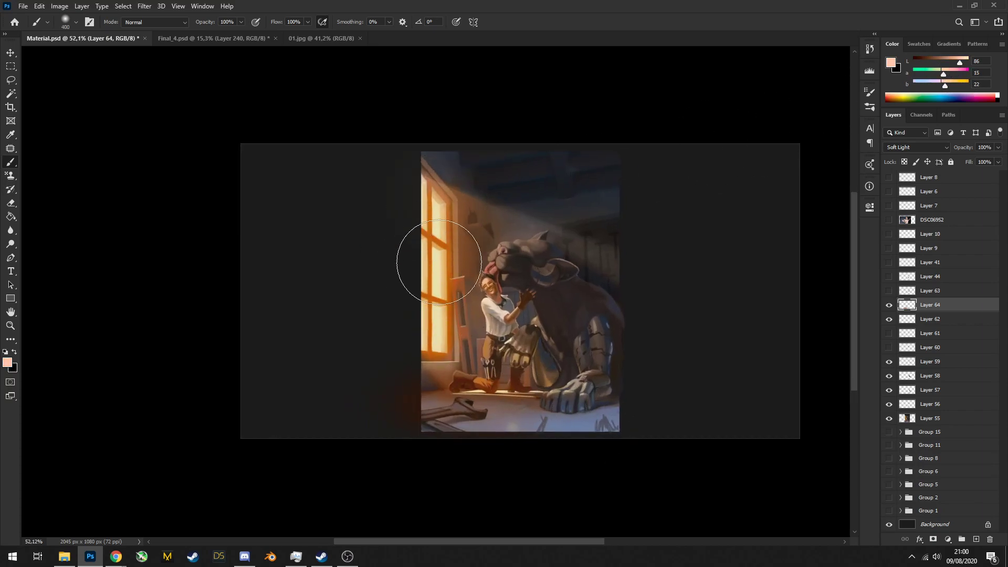
{"action": "left_click_drag", "start_coordinate": [442, 261], "coordinate": [431, 198]}
Lighten the beast's head and armor with the pale peach on the Soft Light layer, varying the soft brush size
{"action": "key", "text": "bracketleft"}
{"action": "key", "text": "bracketleft"}
{"action": "key", "text": "bracketleft"}
{"action": "key", "text": "bracketleft"}
{"action": "key", "text": "bracketleft"}
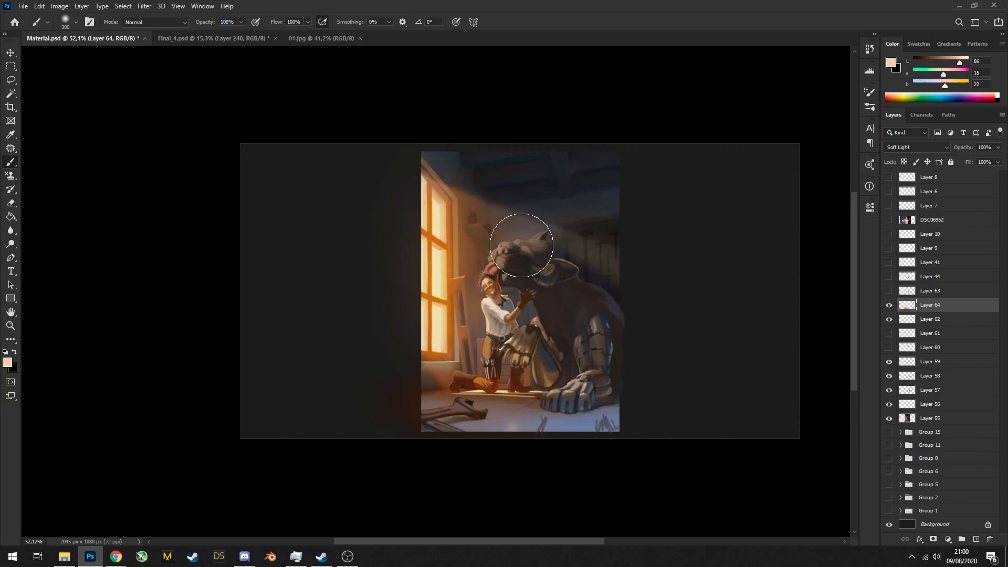
{"action": "key", "text": "bracketright"}
{"action": "key", "text": "bracketright"}
{"action": "key", "text": "bracketright"}
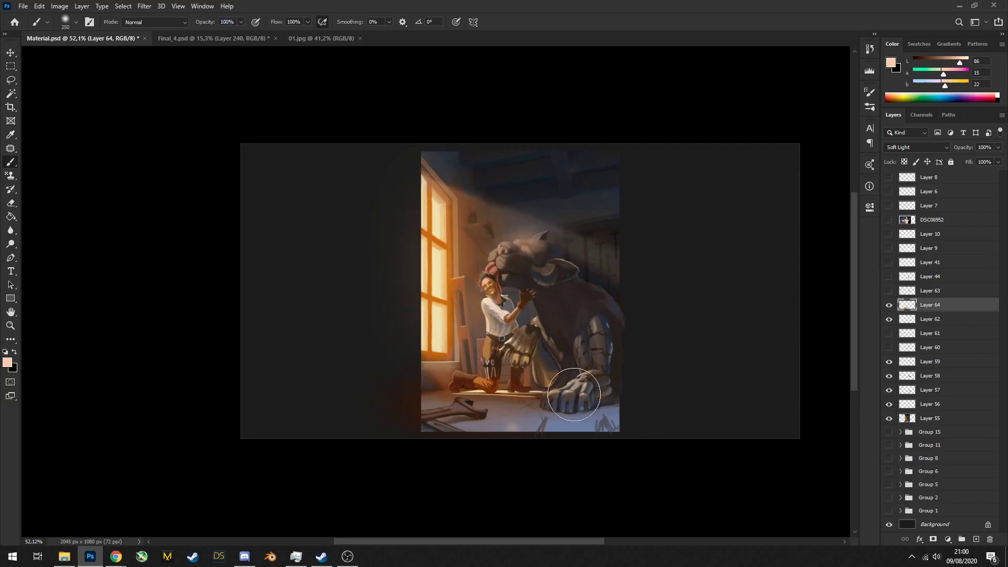
{"action": "scroll", "coordinate": [578, 385], "scroll_direction": "down", "scroll_amount": 4}
{"action": "scroll", "coordinate": [641, 366], "scroll_direction": "up", "scroll_amount": 3}
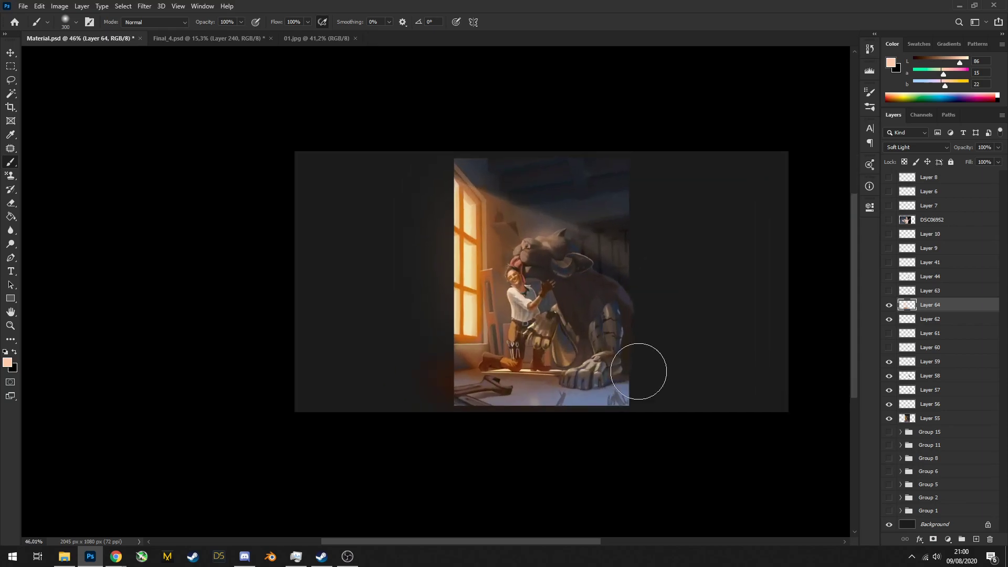
{"action": "scroll", "coordinate": [623, 368], "scroll_direction": "down", "scroll_amount": 2}
{"action": "scroll", "coordinate": [623, 368], "scroll_direction": "up", "scroll_amount": 3}
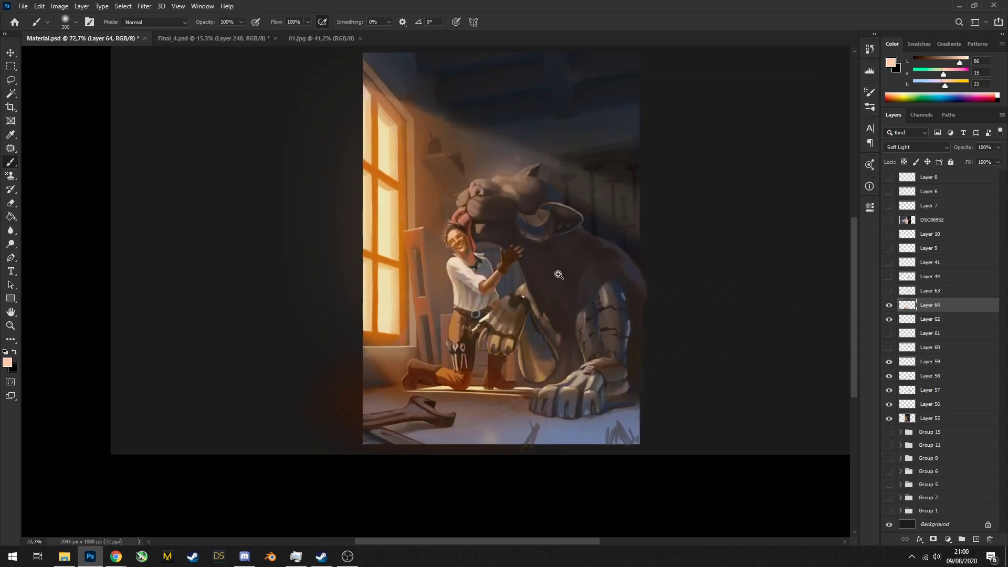
{"action": "scroll", "coordinate": [562, 268], "scroll_direction": "up", "scroll_amount": 1}
{"action": "scroll", "coordinate": [562, 269], "scroll_direction": "up", "scroll_amount": 1}
Add a layer and darken the beast's lower chest between its forelegs with sampled dark browns and a size 30 brush
{"action": "key", "text": "ctrl+shift+alt+n"}
{"action": "key", "text": "d"}
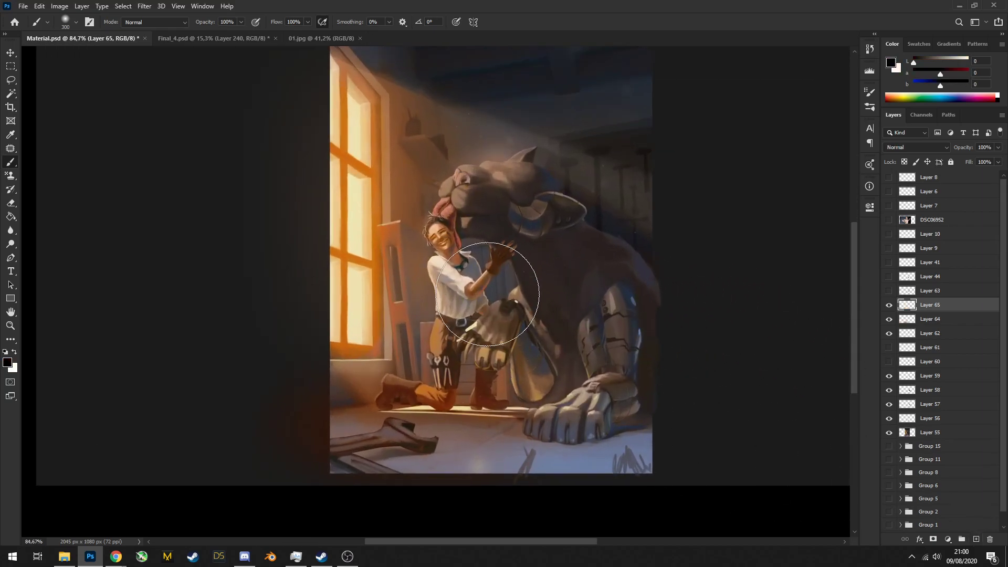
{"action": "right_click", "coordinate": [520, 362]}
{"action": "left_click", "coordinate": [546, 384]}
{"action": "left_click", "coordinate": [558, 318], "text": "alt"}
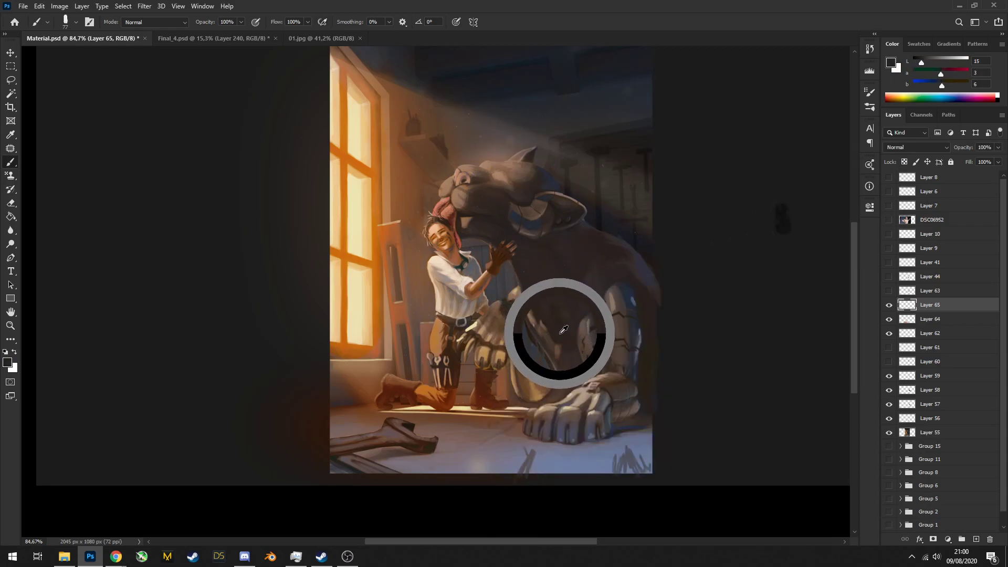
{"action": "key", "text": "bracketleft"}
{"action": "key", "text": "bracketleft"}
{"action": "key", "text": "bracketleft"}
{"action": "key", "text": "bracketleft"}
{"action": "key", "text": "bracketleft"}
{"action": "key", "text": "bracketleft"}
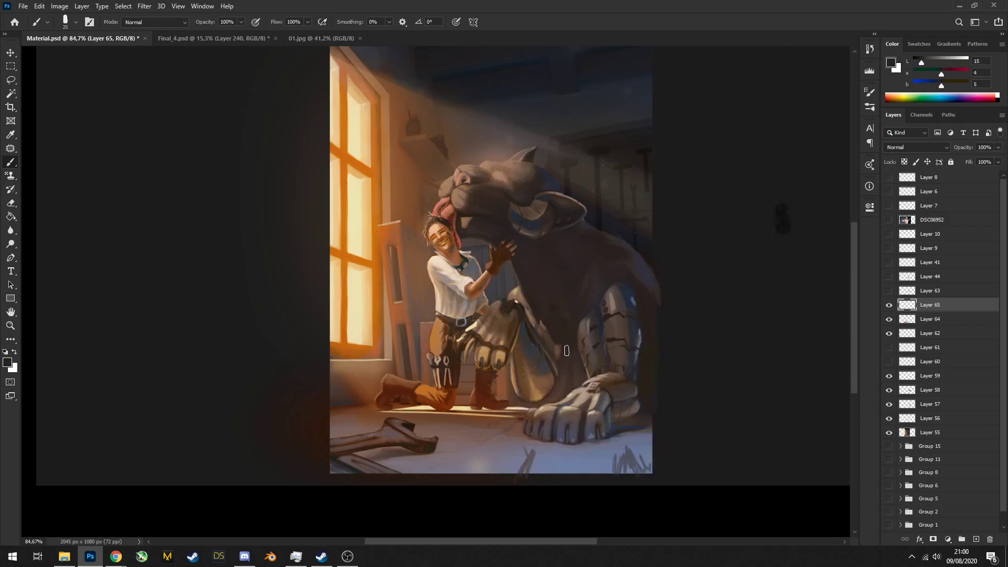
{"action": "key", "text": "bracketright"}
{"action": "scroll", "coordinate": [534, 397], "scroll_direction": "up", "scroll_amount": 3}
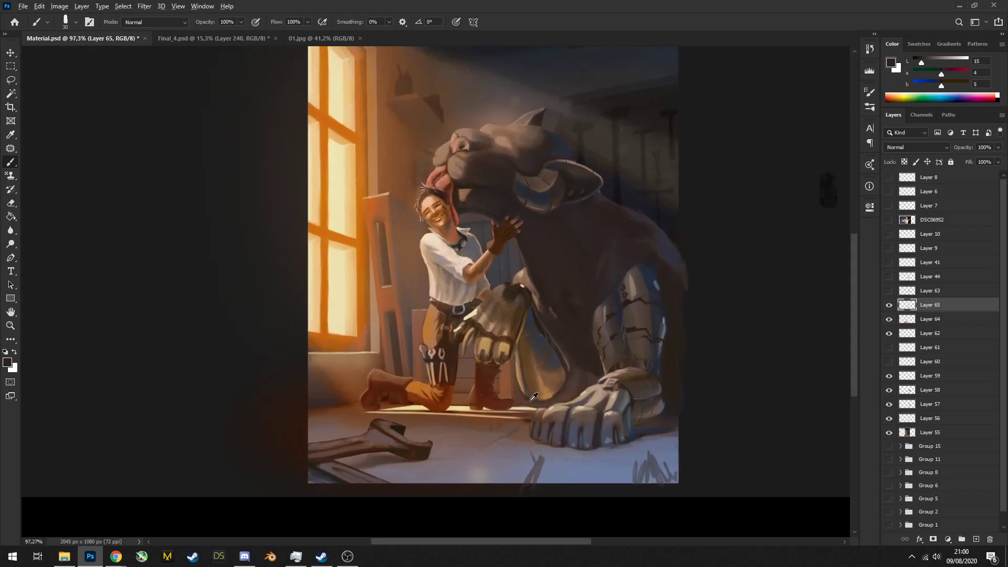
{"action": "left_click", "coordinate": [533, 398], "text": "alt"}
Paste the copied black panther photo as a new reference layer over the illustration
{"action": "key", "text": "alt+Tab"}
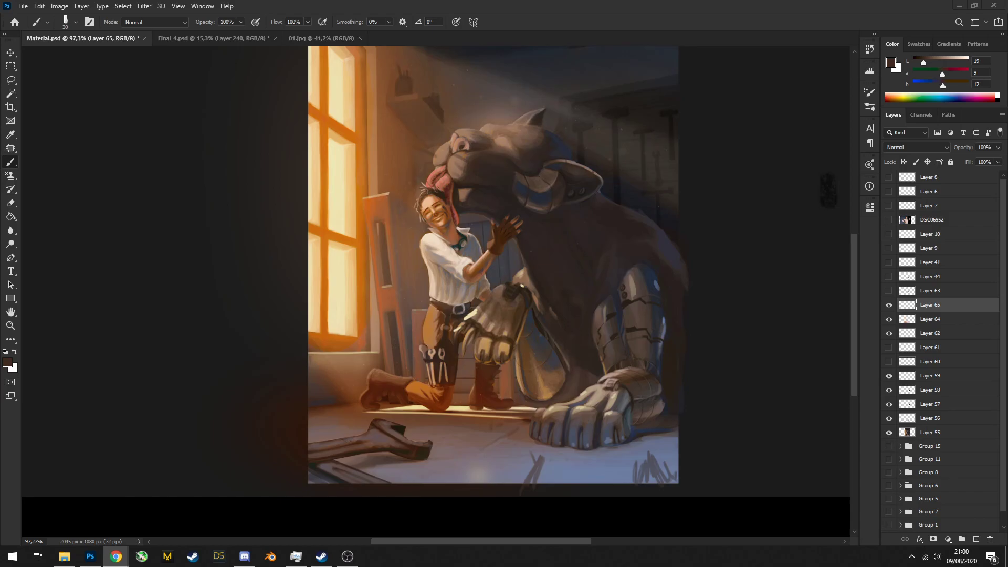
{"action": "left_click", "coordinate": [683, 271]}
{"action": "key", "text": "ctrl+v"}
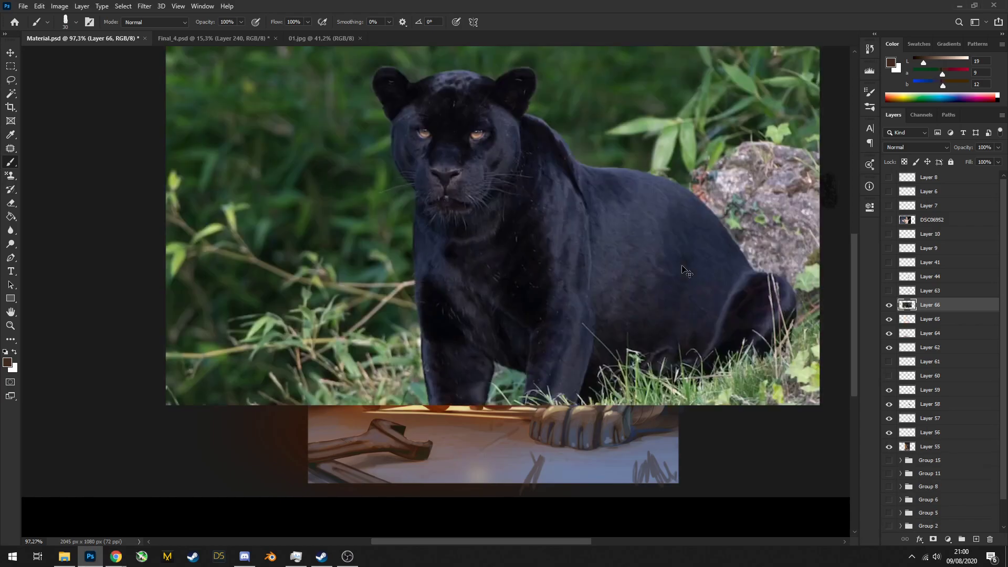
{"action": "scroll", "coordinate": [547, 333], "scroll_direction": "down", "scroll_amount": 2}
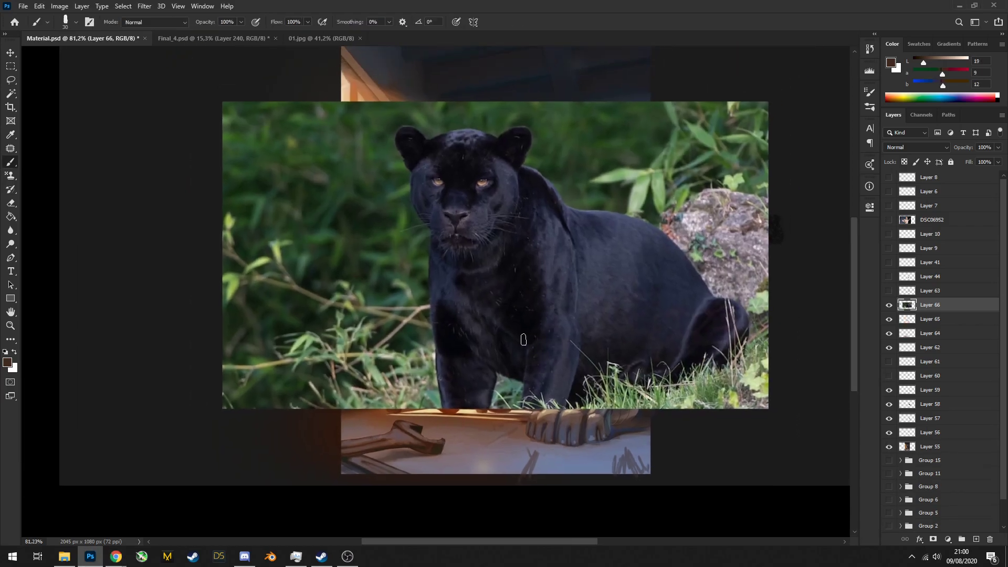
Sample the panther's dark blue fur and compare the beast with the photo by toggling the photo layer, leaving it hidden
{"action": "left_click", "coordinate": [445, 287], "text": "alt"}
{"action": "left_click", "coordinate": [889, 305]}
{"action": "scroll", "coordinate": [527, 280], "scroll_direction": "up", "scroll_amount": 1}
{"action": "scroll", "coordinate": [526, 279], "scroll_direction": "down", "scroll_amount": 2}
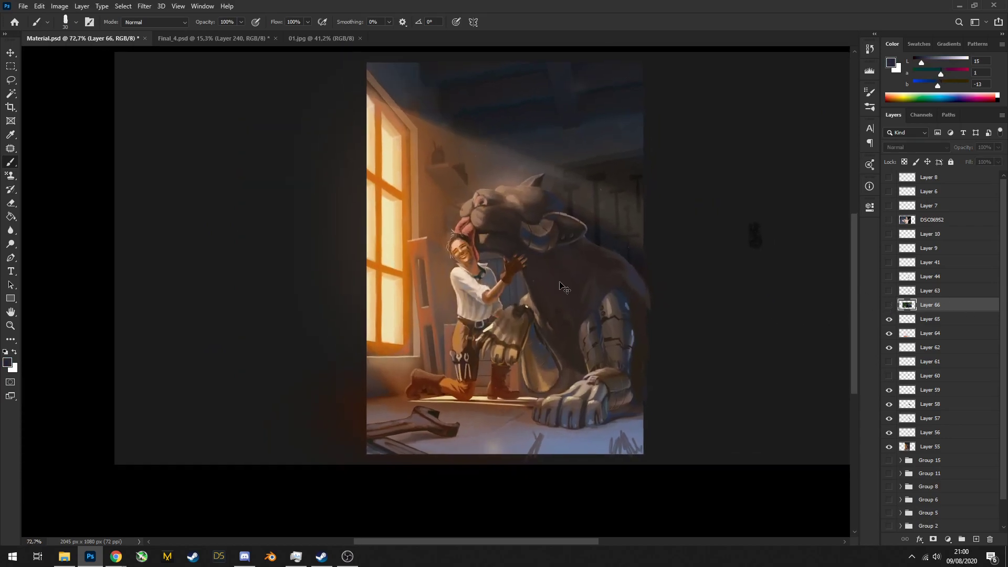
{"action": "left_click", "coordinate": [888, 305]}
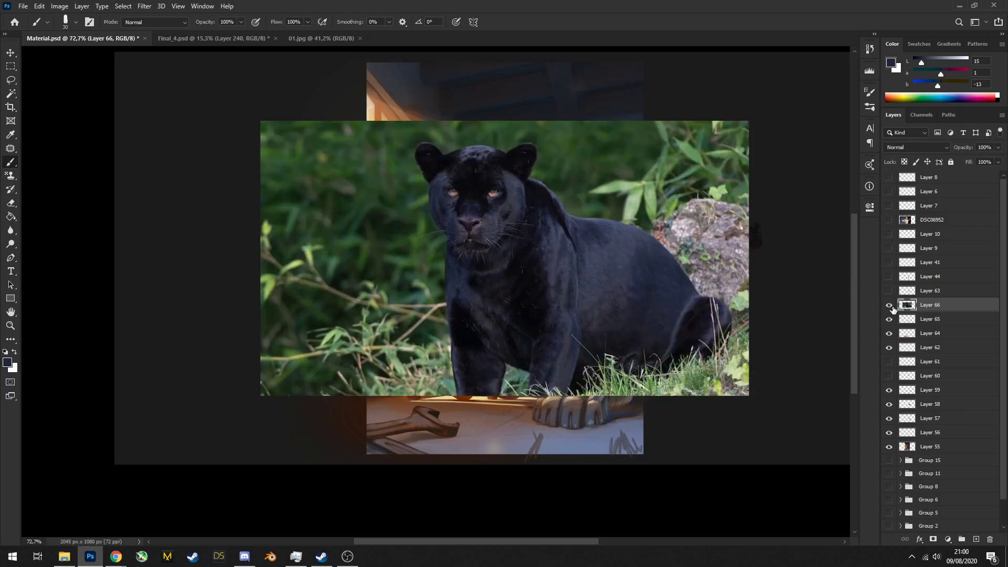
{"action": "scroll", "coordinate": [604, 253], "scroll_direction": "up", "scroll_amount": 4}
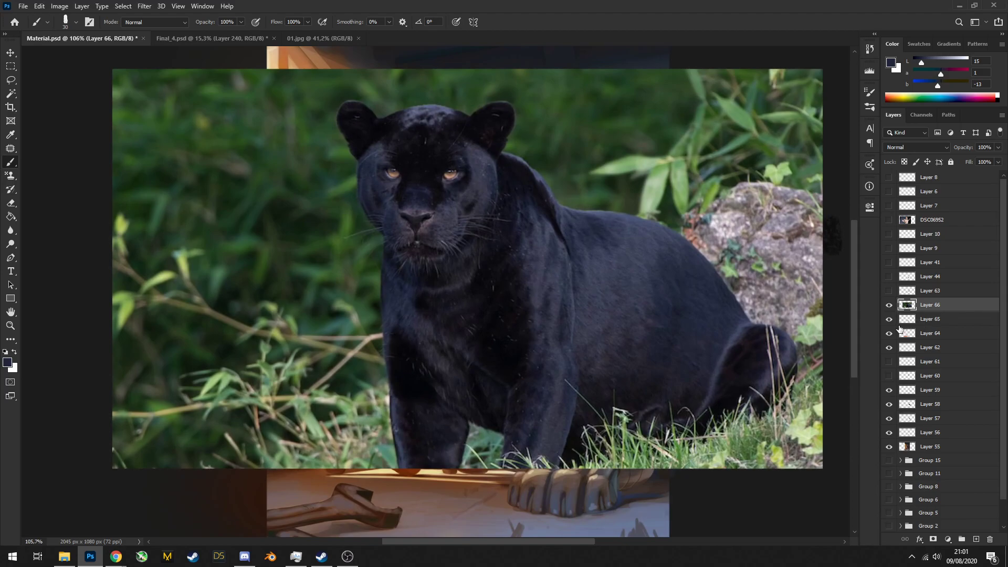
{"action": "left_click", "coordinate": [889, 305]}
Add a layer and paint fine highlights on the beast's muzzle in pale peach, Lab color 75, 12, 17, then hide the layer
{"action": "scroll", "coordinate": [438, 149], "scroll_direction": "up", "scroll_amount": 3}
{"action": "left_click", "coordinate": [403, 210], "text": "alt"}
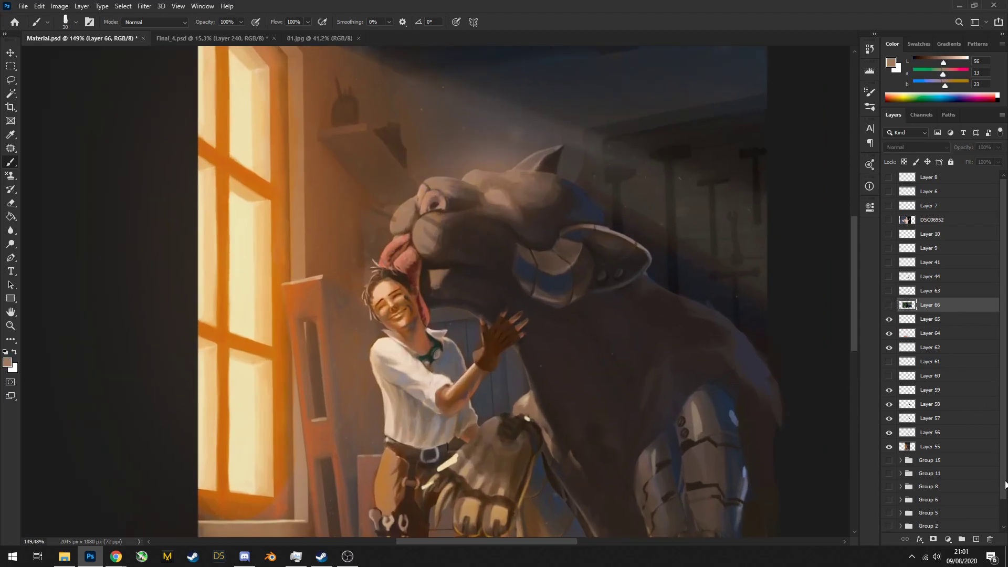
{"action": "left_click", "coordinate": [976, 539]}
{"action": "left_click", "coordinate": [453, 180], "text": "alt"}
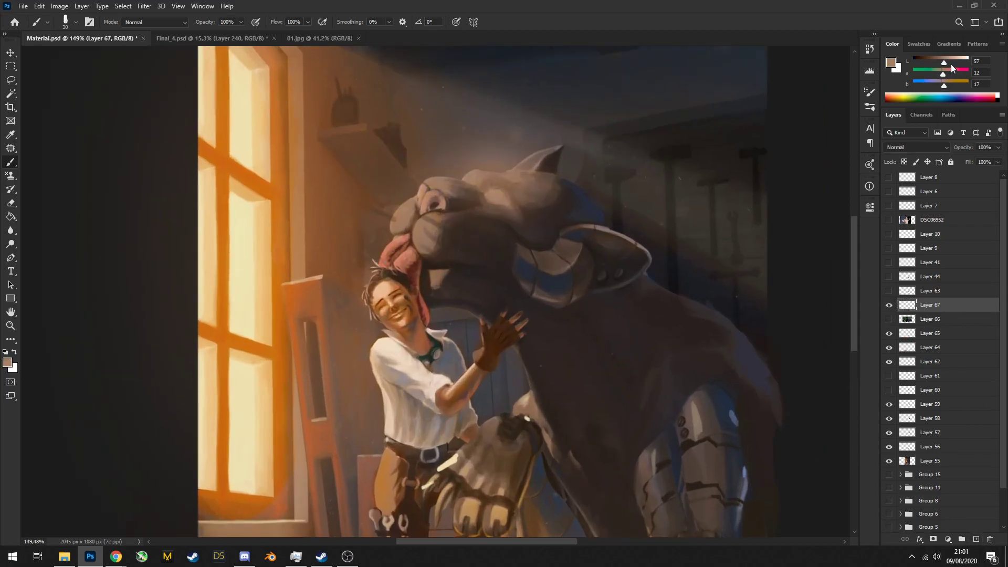
{"action": "left_click", "coordinate": [951, 64]}
{"action": "key", "text": "bracketleft"}
{"action": "key", "text": "bracketleft"}
{"action": "key", "text": "bracketleft"}
{"action": "key", "text": "bracketleft"}
{"action": "key", "text": "bracketleft"}
{"action": "key", "text": "bracketright"}
{"action": "key", "text": "bracketright"}
{"action": "key", "text": "bracketright"}
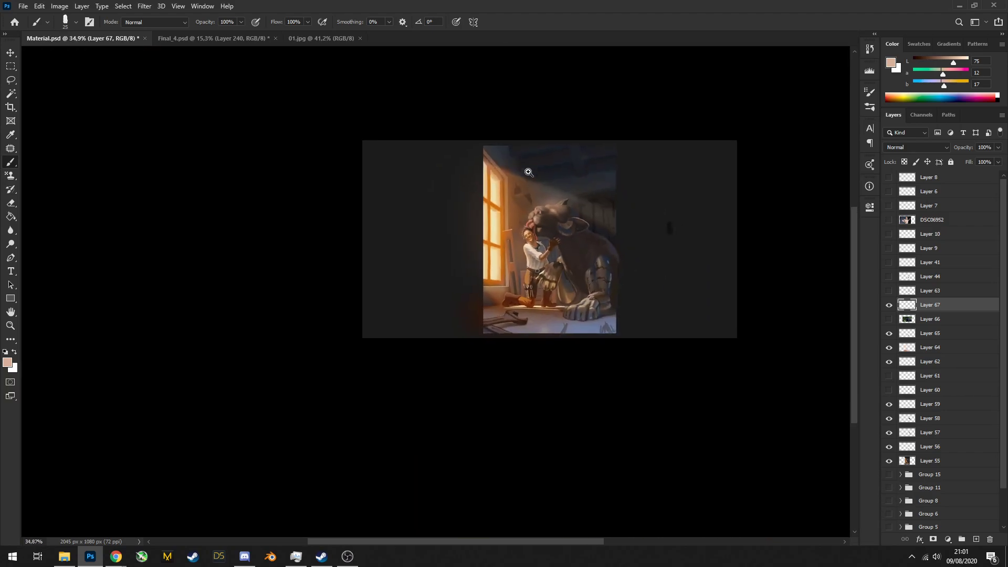
{"action": "left_click_drag", "start_coordinate": [572, 221], "coordinate": [527, 171]}
{"action": "scroll", "coordinate": [564, 231], "scroll_direction": "up", "scroll_amount": 5}
{"action": "left_click", "coordinate": [889, 304]}
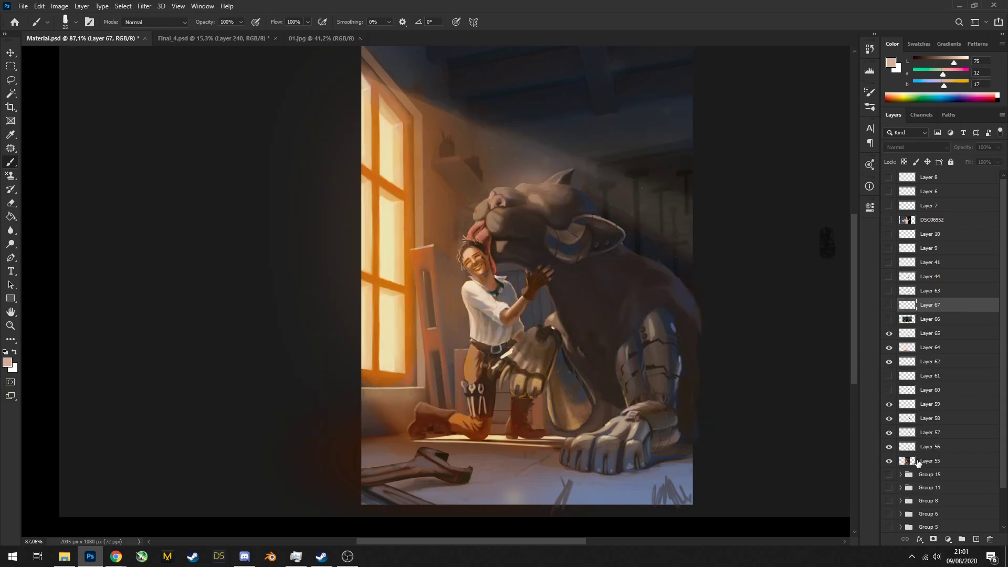
Group all the illustration's paint-over layers from Layer 67 down to Layer 55
{"action": "left_click", "coordinate": [918, 461], "text": "shift"}
{"action": "key", "text": "ctrl+g"}
{"action": "scroll", "coordinate": [512, 371], "scroll_direction": "down", "scroll_amount": 2}
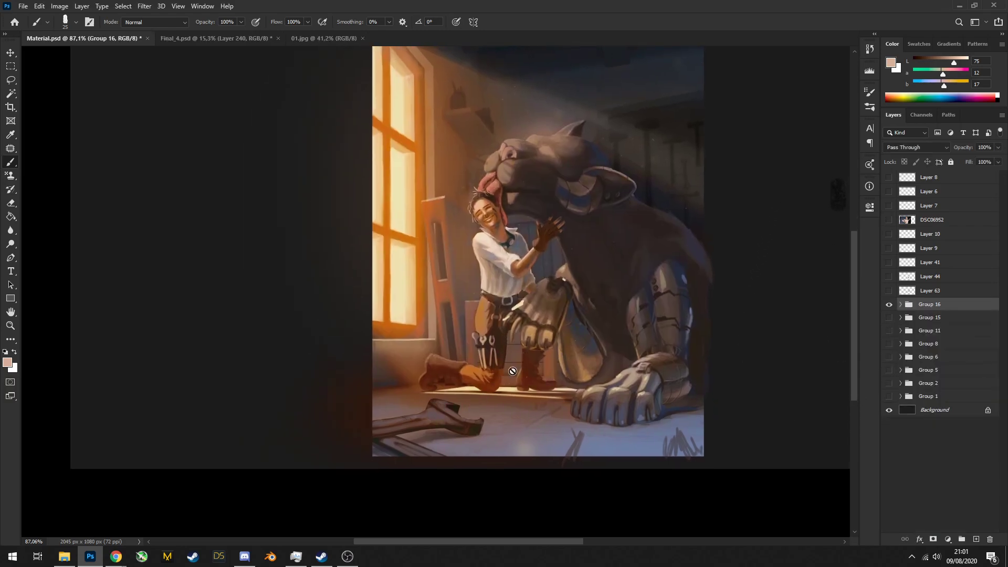
{"action": "scroll", "coordinate": [513, 371], "scroll_direction": "down", "scroll_amount": 4}
{"action": "scroll", "coordinate": [550, 333], "scroll_direction": "up", "scroll_amount": 3}
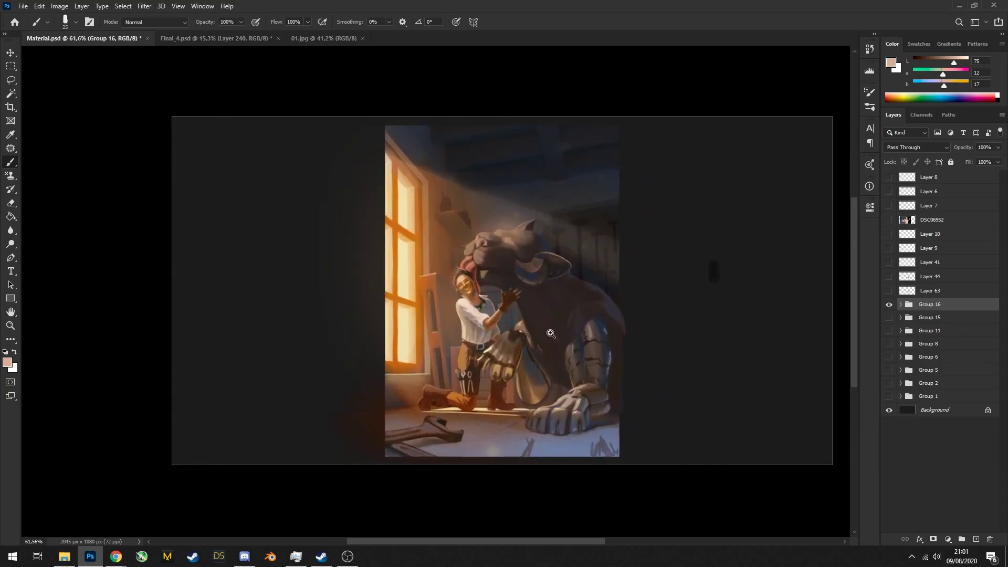
{"action": "scroll", "coordinate": [540, 352], "scroll_direction": "up", "scroll_amount": 2}
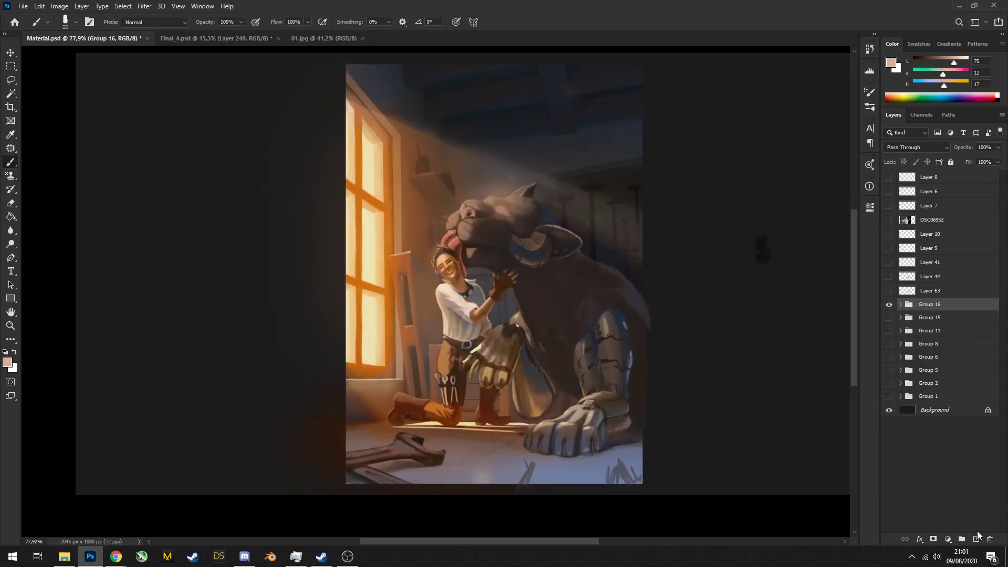
Add a layer above the group and repaint the raised forepaw's armor with a size 6 brush and sampled warm tones
{"action": "left_click", "coordinate": [976, 539]}
{"action": "scroll", "coordinate": [496, 365], "scroll_direction": "up", "scroll_amount": 3}
{"action": "left_click", "coordinate": [491, 357], "text": "alt"}
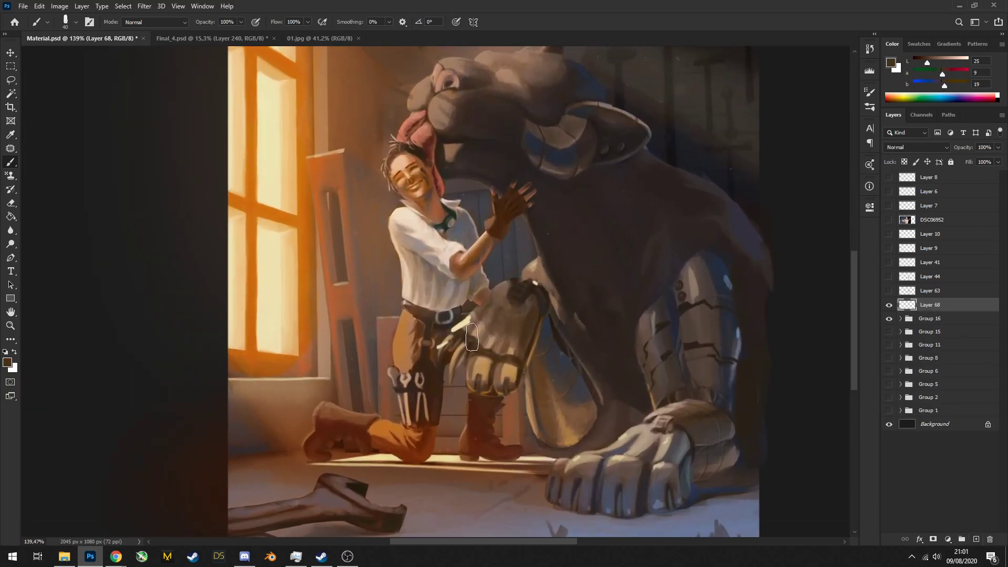
{"action": "key", "text": "bracketleft"}
{"action": "key", "text": "bracketleft"}
{"action": "key", "text": "bracketleft"}
{"action": "key", "text": "bracketleft"}
{"action": "key", "text": "bracketleft"}
{"action": "key", "text": "bracketleft"}
{"action": "key", "text": "bracketleft"}
{"action": "mouse_move", "coordinate": [463, 344]}
{"action": "left_mouse_down"}
{"action": "mouse_move", "coordinate": [496, 336]}
{"action": "mouse_move", "coordinate": [515, 354]}
{"action": "mouse_move", "coordinate": [498, 340]}
{"action": "left_mouse_up"}
{"action": "left_click", "coordinate": [488, 364], "text": "alt"}
{"action": "scroll", "coordinate": [516, 317], "scroll_direction": "down", "scroll_amount": 5}
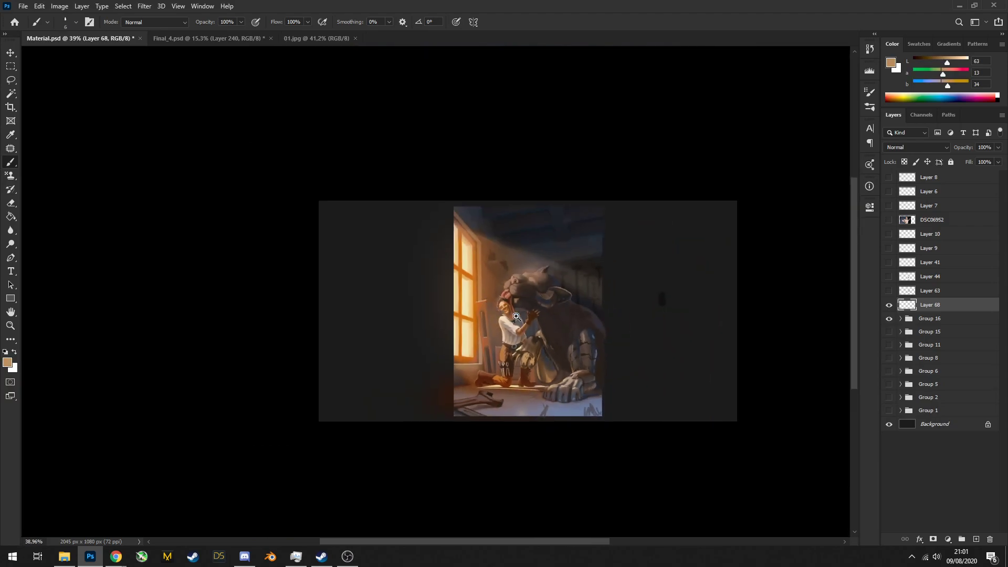
Refine the dark joint at the top of the raised forepaw's armor with browns sampled around it
{"action": "scroll", "coordinate": [521, 350], "scroll_direction": "up", "scroll_amount": 5}
{"action": "left_click", "coordinate": [524, 356], "text": "alt"}
{"action": "left_click", "coordinate": [569, 321], "text": "alt"}
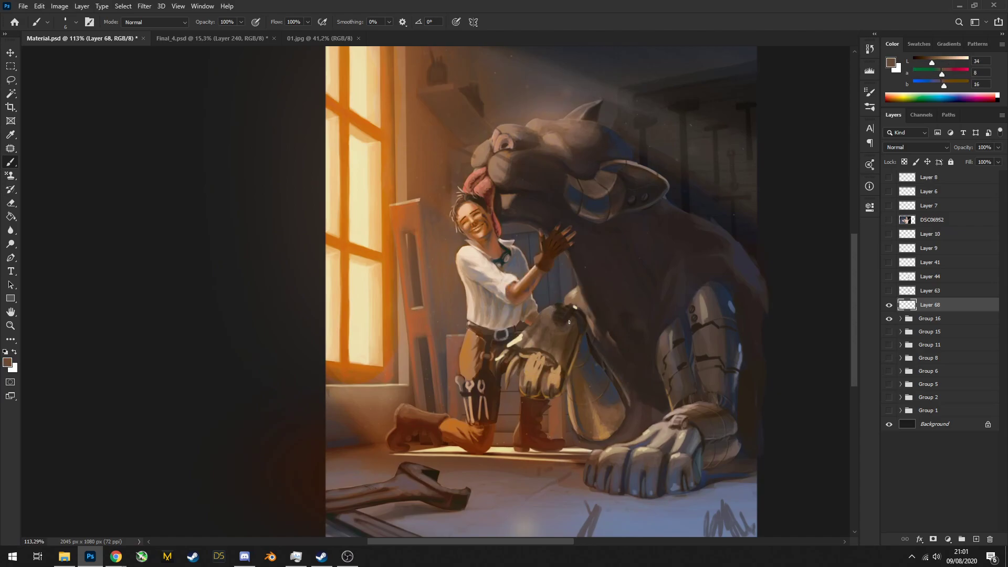
{"action": "left_click", "coordinate": [562, 307], "text": "alt"}
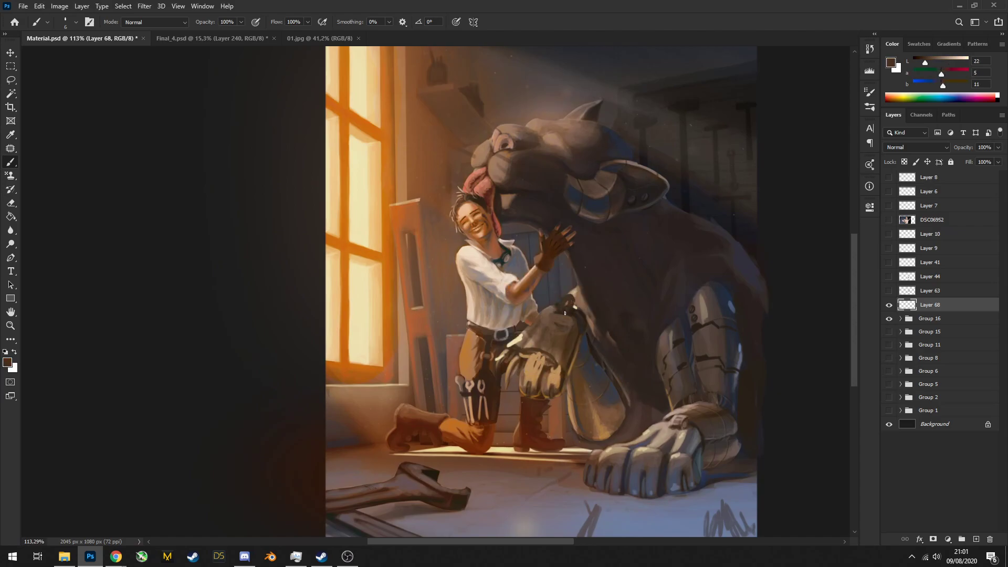
{"action": "left_click", "coordinate": [561, 308], "text": "alt"}
{"action": "left_click", "coordinate": [563, 307], "text": "alt"}
{"action": "left_click", "coordinate": [570, 313], "text": "alt"}
Outline the armor joints above both of the beast's forepaws in white
{"action": "key", "text": "x"}
{"action": "left_click_drag", "start_coordinate": [555, 309], "coordinate": [579, 299]}
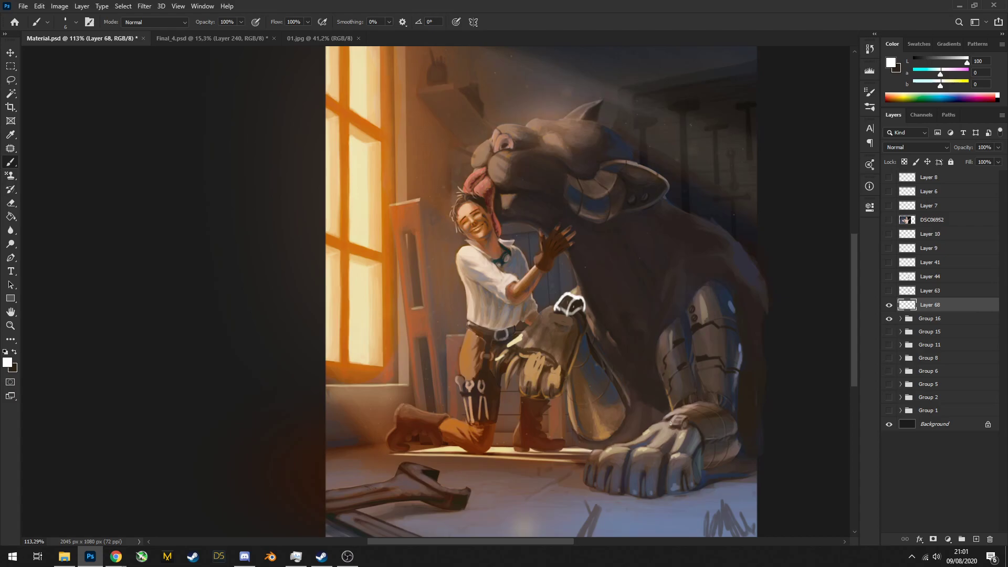
{"action": "scroll", "coordinate": [674, 339], "scroll_direction": "down", "scroll_amount": 6}
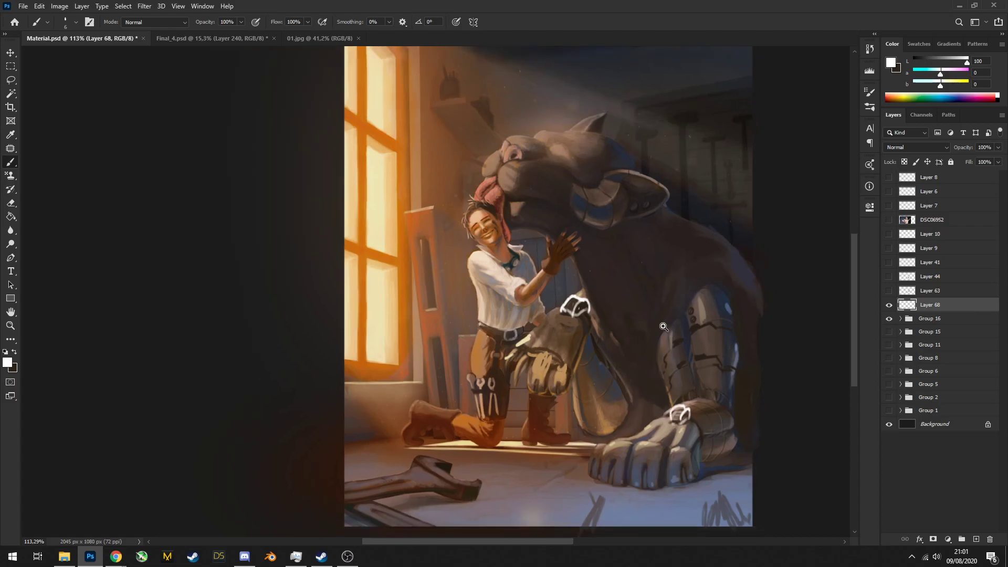
{"action": "scroll", "coordinate": [686, 340], "scroll_direction": "up", "scroll_amount": 5}
Paint thin dark brown strokes, Lab color 15, 3, 4, on the beast's chest beside the armored foreleg
{"action": "key", "text": "x"}
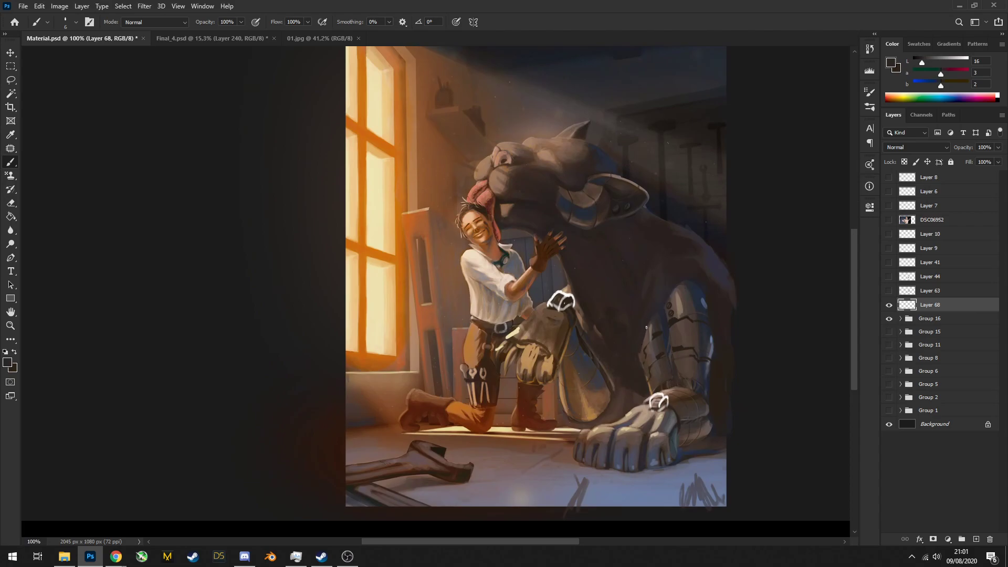
{"action": "left_click", "coordinate": [643, 317], "text": "alt"}
{"action": "left_click", "coordinate": [554, 192], "text": "alt"}
{"action": "left_click_drag", "start_coordinate": [594, 294], "coordinate": [573, 282]}
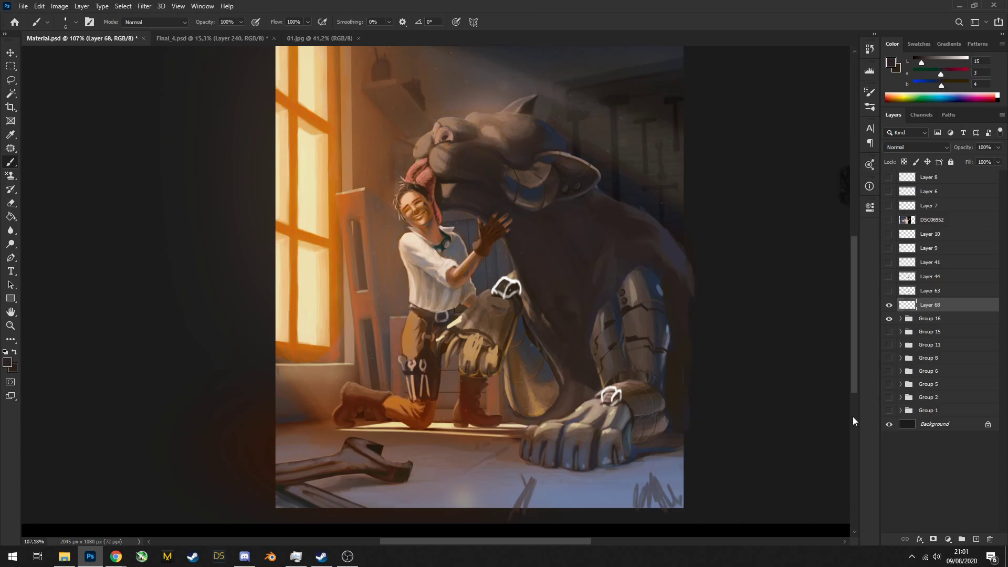
Group Layer 68 with Group 16 and hide the new group
{"action": "left_click", "coordinate": [939, 321], "text": "shift"}
{"action": "key", "text": "ctrl+g"}
{"action": "left_click", "coordinate": [888, 306]}
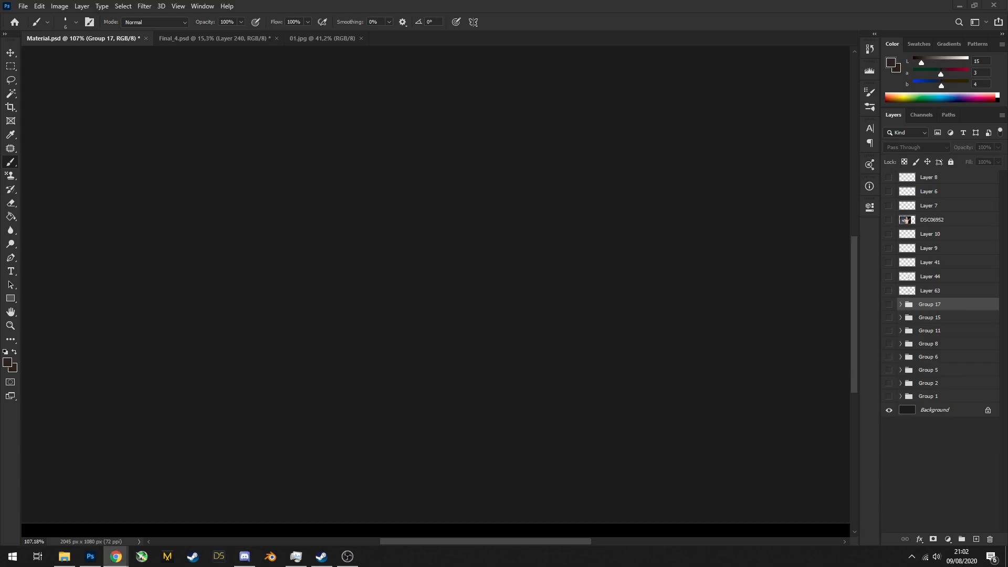
Paste the copied painting of the domed palace and monkey as a new layer at its original size
{"action": "left_click", "coordinate": [618, 247]}
{"action": "key", "text": "ctrl+v"}
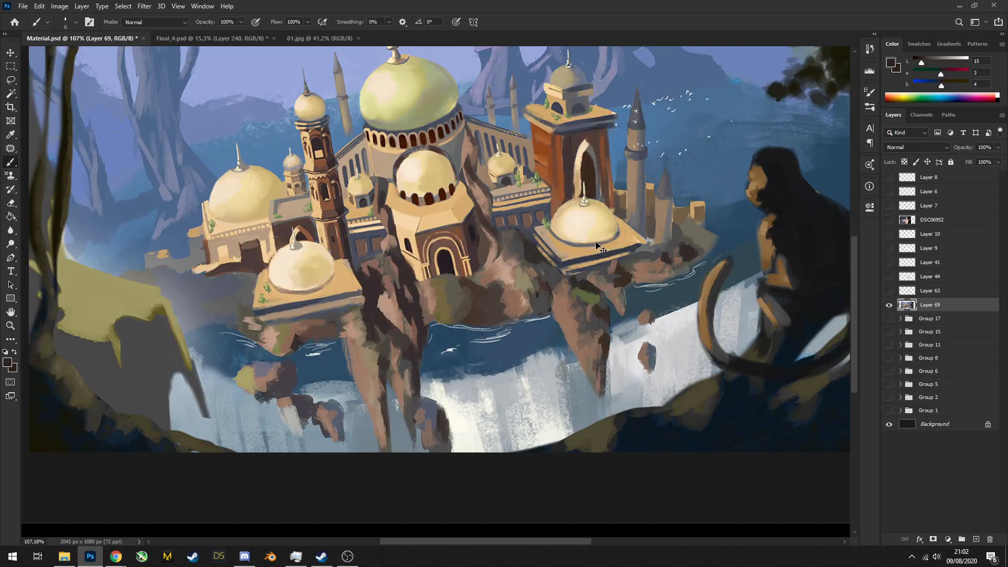
{"action": "key", "text": "ctrl+t"}
{"action": "key", "text": "ctrl+0"}
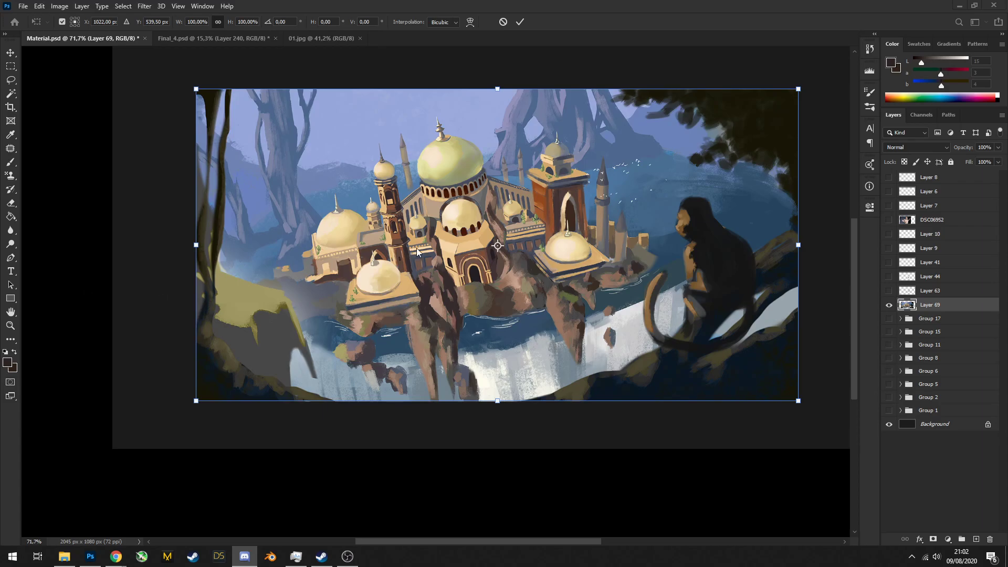
{"action": "left_click_drag", "start_coordinate": [550, 232], "coordinate": [526, 248]}
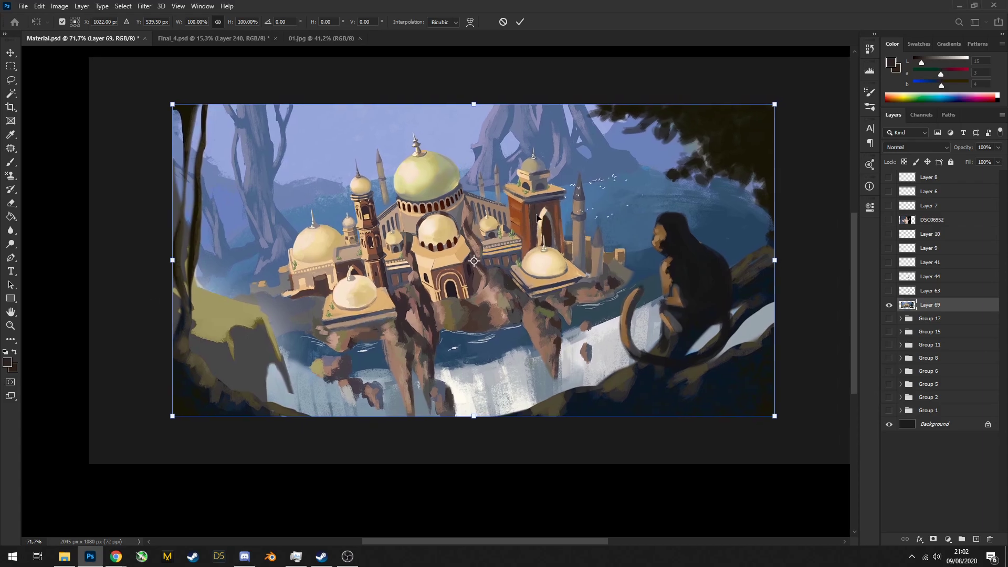
{"action": "key", "text": "Return"}
Add a layer above the palace painting, sample the monkey's near-black, and enlarge the brush to size 45
{"action": "left_click", "coordinate": [971, 538]}
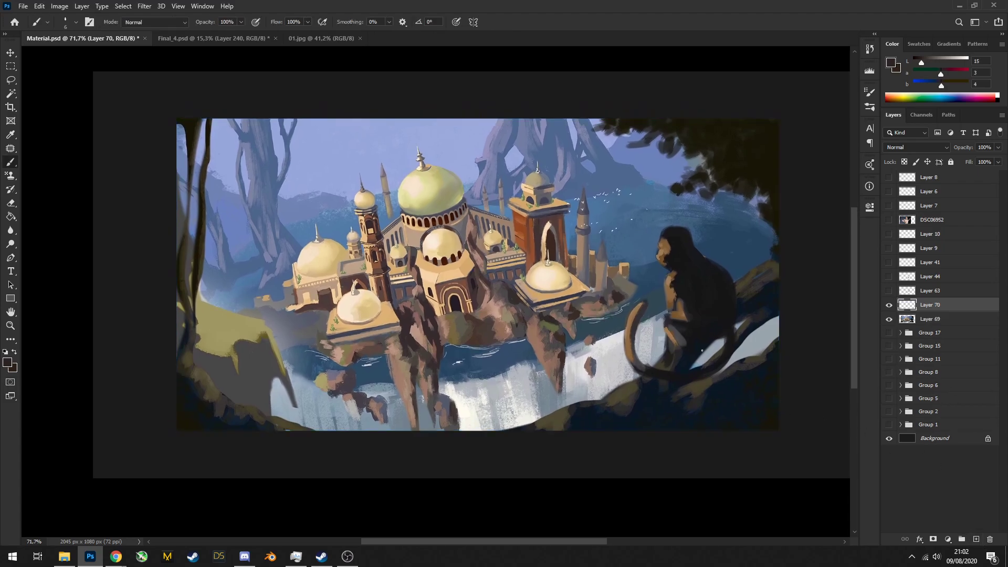
{"action": "scroll", "coordinate": [679, 231], "scroll_direction": "up", "scroll_amount": 3}
{"action": "left_click", "coordinate": [672, 241], "text": "alt"}
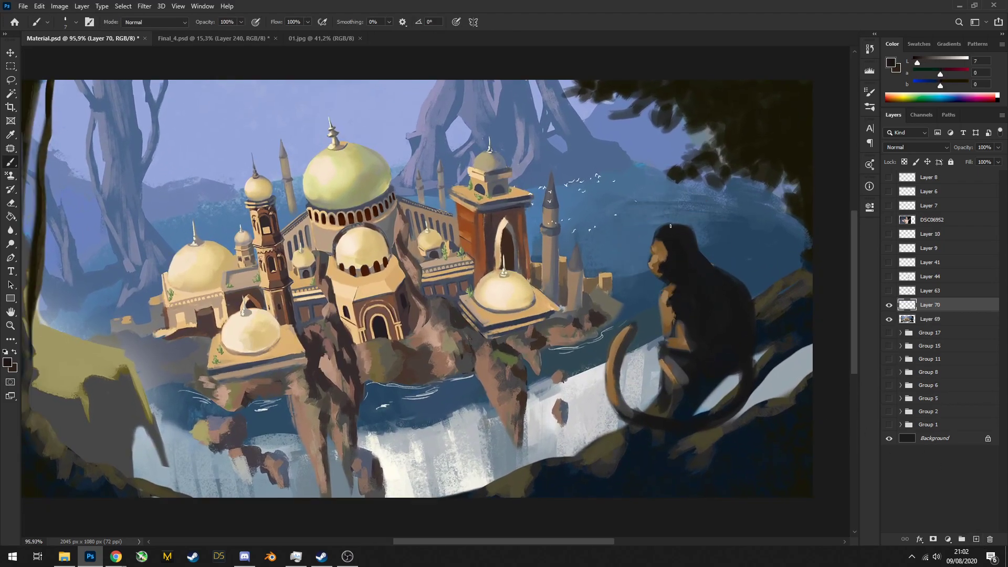
{"action": "key", "text": "bracketright"}
{"action": "key", "text": "bracketright"}
{"action": "key", "text": "bracketright"}
{"action": "key", "text": "bracketright"}
{"action": "key", "text": "bracketright"}
{"action": "key", "text": "bracketright"}
{"action": "key", "text": "bracketright"}
{"action": "key", "text": "bracketright"}
{"action": "key", "text": "bracketright"}
Try painting the monkey's head and body in sampled brown
{"action": "left_click", "coordinate": [663, 247], "text": "alt"}
{"action": "mouse_move", "coordinate": [673, 247]}
{"action": "left_mouse_down"}
{"action": "mouse_move", "coordinate": [689, 262]}
{"action": "mouse_move", "coordinate": [659, 235]}
{"action": "mouse_move", "coordinate": [718, 301]}
{"action": "left_mouse_up"}
{"action": "left_click", "coordinate": [669, 239], "text": "alt"}
{"action": "scroll", "coordinate": [711, 347], "scroll_direction": "down", "scroll_amount": 5}
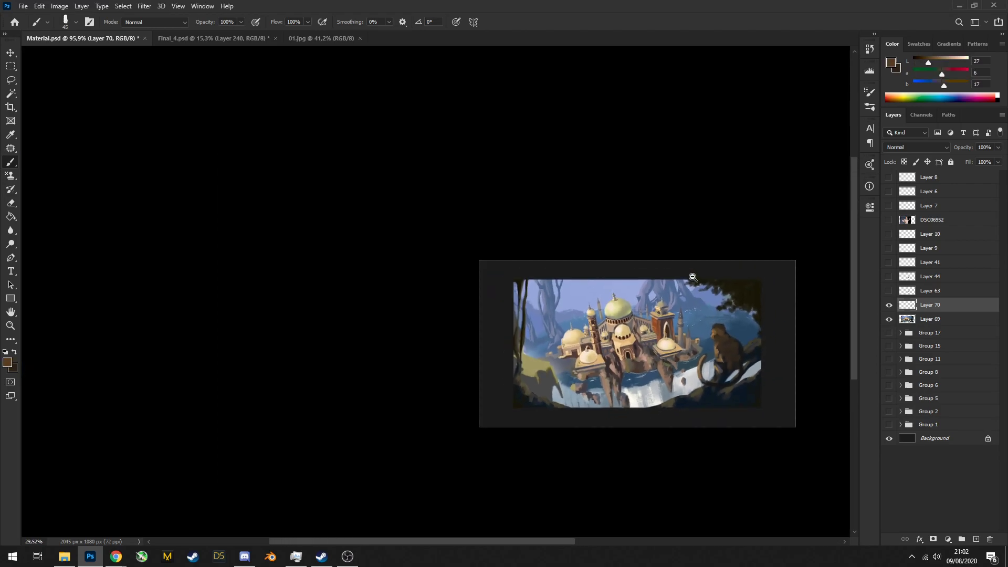
{"action": "scroll", "coordinate": [704, 307], "scroll_direction": "up", "scroll_amount": 6}
Sample the monkey's near-black and darken its lit face, chest and arm with it
{"action": "left_click", "coordinate": [665, 259], "text": "alt"}
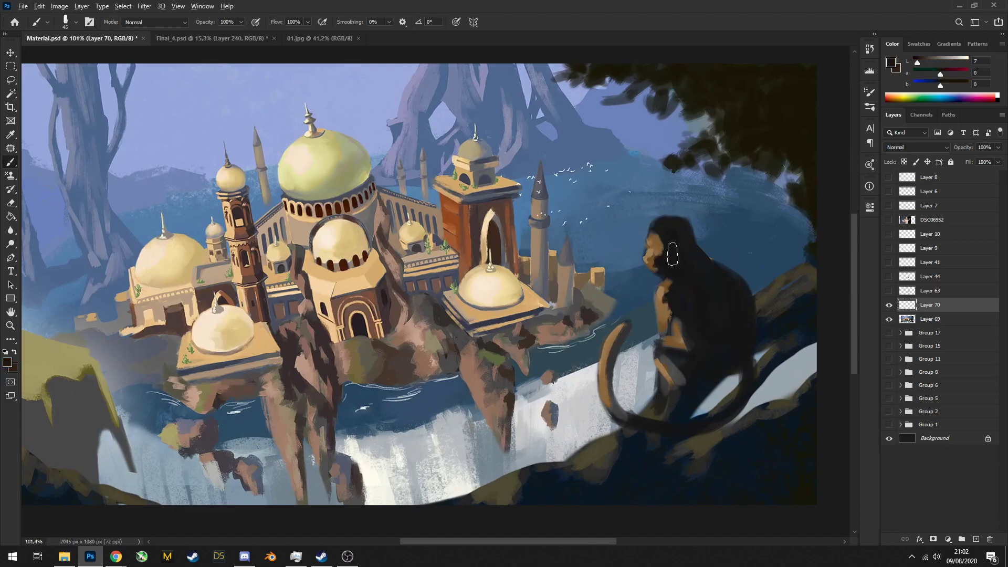
{"action": "mouse_move", "coordinate": [663, 254]}
{"action": "left_mouse_down"}
{"action": "mouse_move", "coordinate": [667, 339]}
{"action": "mouse_move", "coordinate": [686, 334]}
{"action": "mouse_move", "coordinate": [664, 342]}
{"action": "left_mouse_up"}
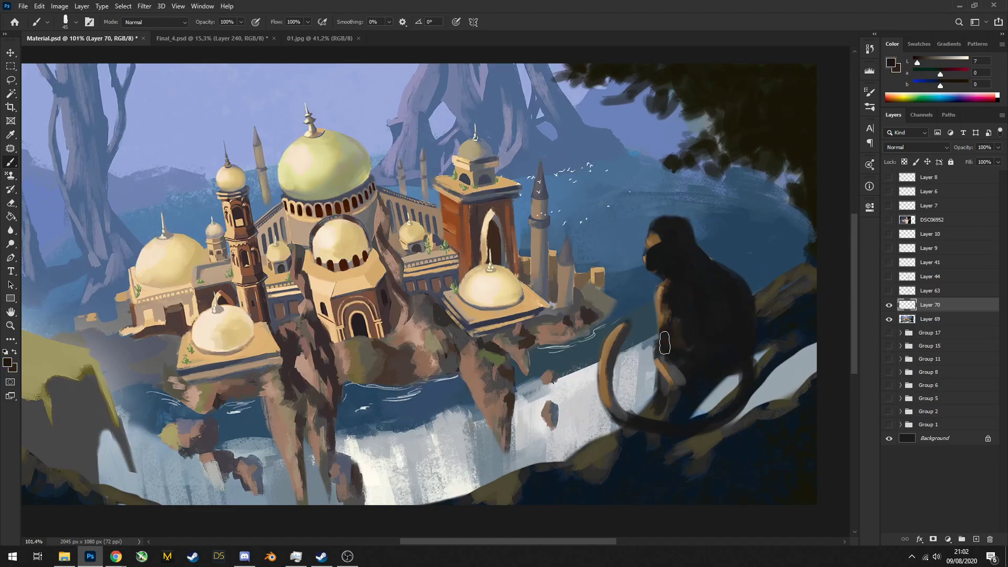
Mix a cool dark grey of Lab 17, 1, -5 and shade the monkey's head and upper back with a 30 px brush
{"action": "left_click", "coordinate": [685, 244], "text": "alt"}
{"action": "left_click_drag", "start_coordinate": [921, 63], "coordinate": [938, 86]}
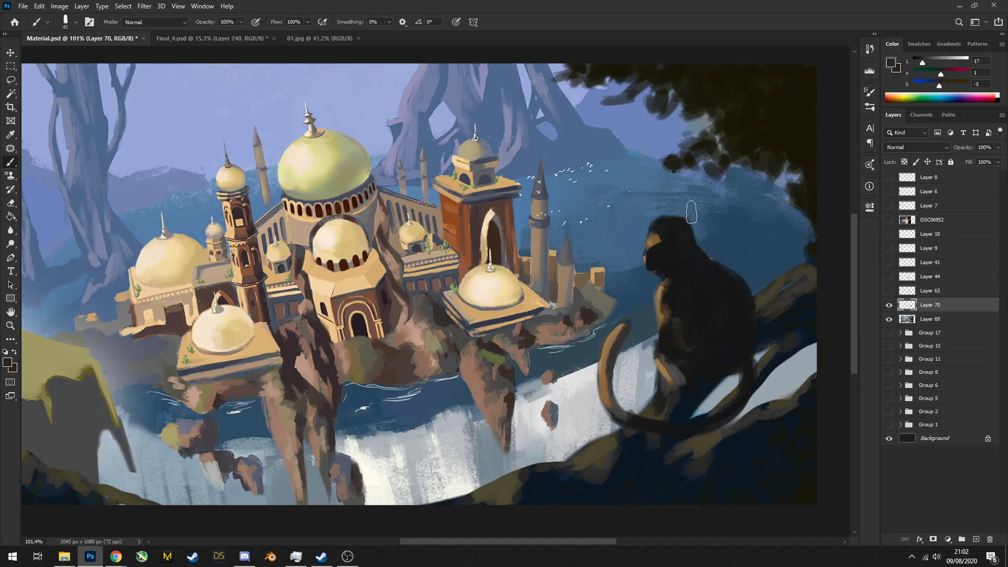
{"action": "key", "text": "["}
{"action": "key", "text": "["}
{"action": "key", "text": "["}
{"action": "key", "text": "["}
{"action": "key", "text": "]"}
{"action": "key", "text": "]"}
{"action": "key", "text": "]"}
{"action": "key", "text": "]"}
{"action": "key", "text": "]"}
{"action": "left_click_drag", "start_coordinate": [686, 221], "coordinate": [654, 230]}
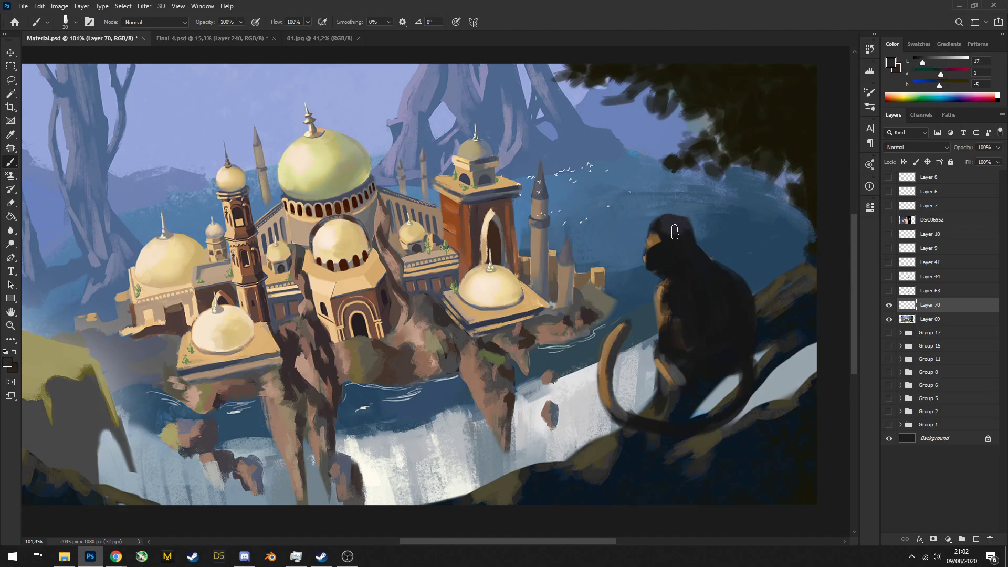
{"action": "mouse_move", "coordinate": [706, 280]}
{"action": "left_mouse_down"}
{"action": "mouse_move", "coordinate": [725, 280]}
{"action": "mouse_move", "coordinate": [736, 308]}
{"action": "left_mouse_up"}
Continue the cool dark grey over the monkey's lower back, haunches and legs
{"action": "key", "text": "["}
{"action": "key", "text": "["}
{"action": "key", "text": "["}
{"action": "key", "text": "["}
{"action": "key", "text": "]"}
{"action": "key", "text": "]"}
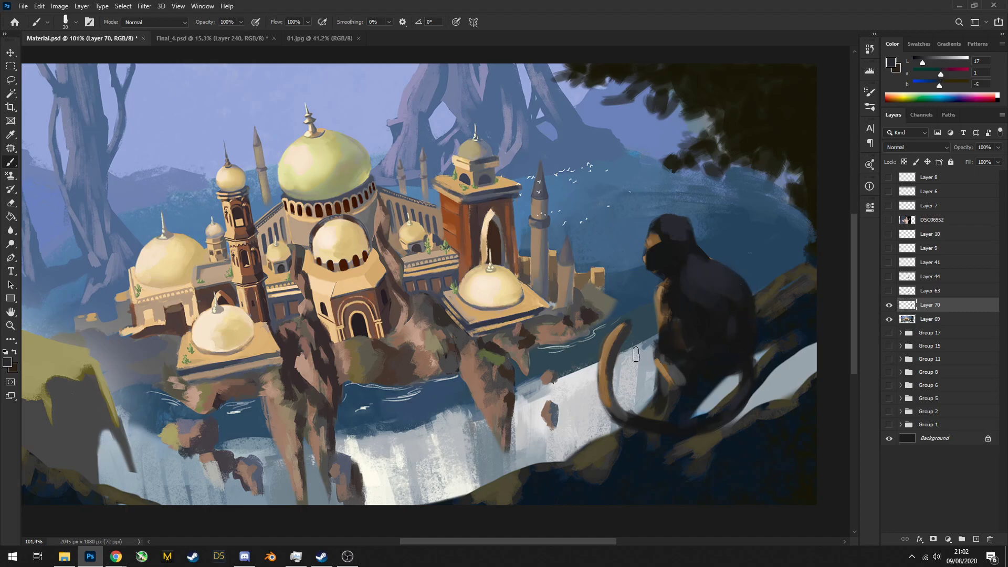
{"action": "left_click_drag", "start_coordinate": [662, 335], "coordinate": [628, 346]}
{"action": "mouse_move", "coordinate": [665, 301]}
{"action": "left_mouse_down"}
{"action": "mouse_move", "coordinate": [681, 330]}
{"action": "mouse_move", "coordinate": [716, 326]}
{"action": "left_mouse_up"}
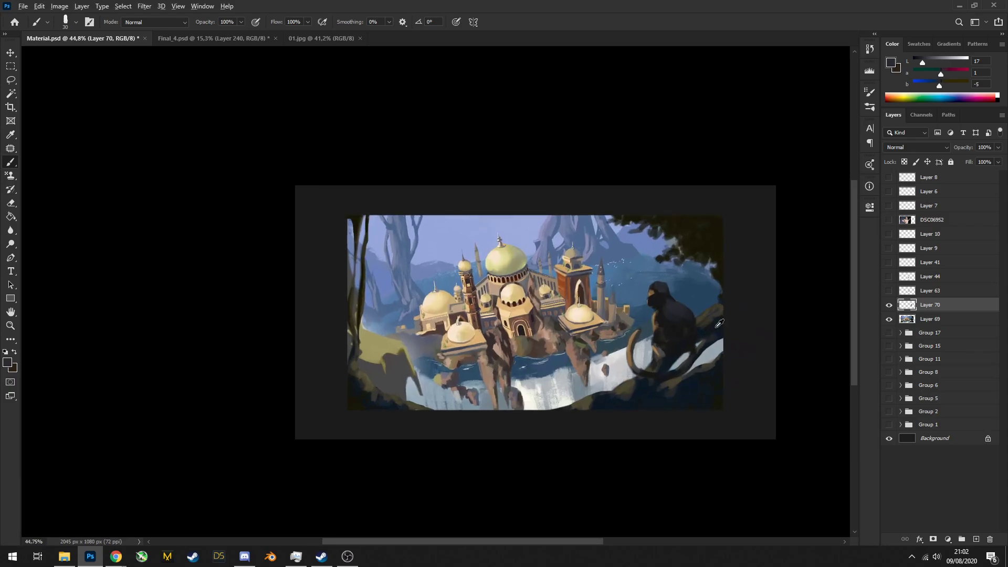
Sample dark blue-greys and repaint the branch and foreground slopes below the monkey, enlarging the brush to 70 px
{"action": "left_click", "coordinate": [719, 323], "text": "alt"}
{"action": "left_click", "coordinate": [598, 404], "text": "alt"}
{"action": "mouse_move", "coordinate": [578, 409]}
{"action": "left_mouse_down"}
{"action": "mouse_move", "coordinate": [614, 393]}
{"action": "mouse_move", "coordinate": [664, 399]}
{"action": "mouse_move", "coordinate": [730, 356]}
{"action": "mouse_move", "coordinate": [682, 310]}
{"action": "mouse_move", "coordinate": [695, 376]}
{"action": "mouse_move", "coordinate": [723, 368]}
{"action": "mouse_move", "coordinate": [639, 407]}
{"action": "mouse_move", "coordinate": [664, 407]}
{"action": "mouse_move", "coordinate": [553, 414]}
{"action": "left_mouse_up"}
{"action": "key", "text": "]"}
{"action": "key", "text": "]"}
{"action": "key", "text": "]"}
{"action": "left_click", "coordinate": [683, 310], "text": "alt"}
{"action": "key", "text": "]"}
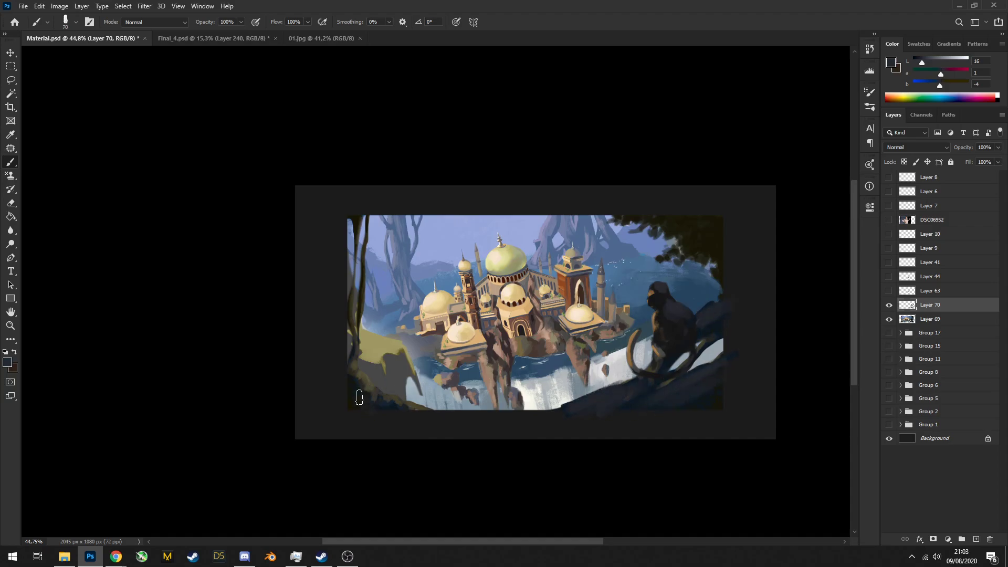
Repaint the edge of the grey shape in the left foreground with sampled olive, using a 25 px brush
{"action": "scroll", "coordinate": [383, 369], "scroll_direction": "up", "scroll_amount": 3}
{"action": "left_click", "coordinate": [377, 303], "text": "alt"}
{"action": "key", "text": "["}
{"action": "key", "text": "["}
{"action": "key", "text": "["}
{"action": "key", "text": "["}
{"action": "key", "text": "["}
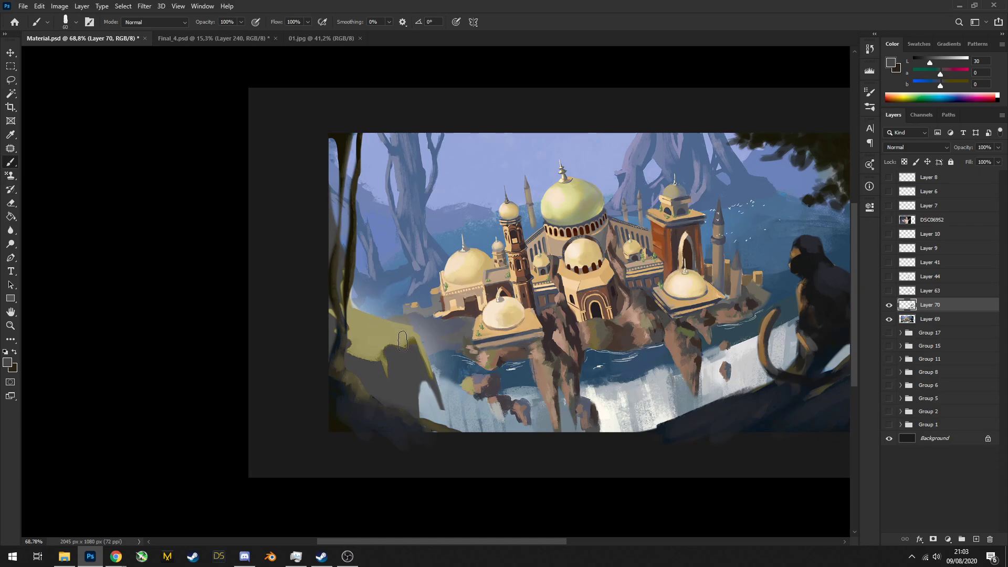
{"action": "left_click", "coordinate": [401, 337], "text": "alt"}
{"action": "mouse_move", "coordinate": [402, 338]}
{"action": "left_mouse_down"}
{"action": "mouse_move", "coordinate": [382, 360]}
{"action": "mouse_move", "coordinate": [365, 367]}
{"action": "mouse_move", "coordinate": [363, 353]}
{"action": "mouse_move", "coordinate": [350, 362]}
{"action": "mouse_move", "coordinate": [361, 362]}
{"action": "mouse_move", "coordinate": [350, 309]}
{"action": "left_mouse_up"}
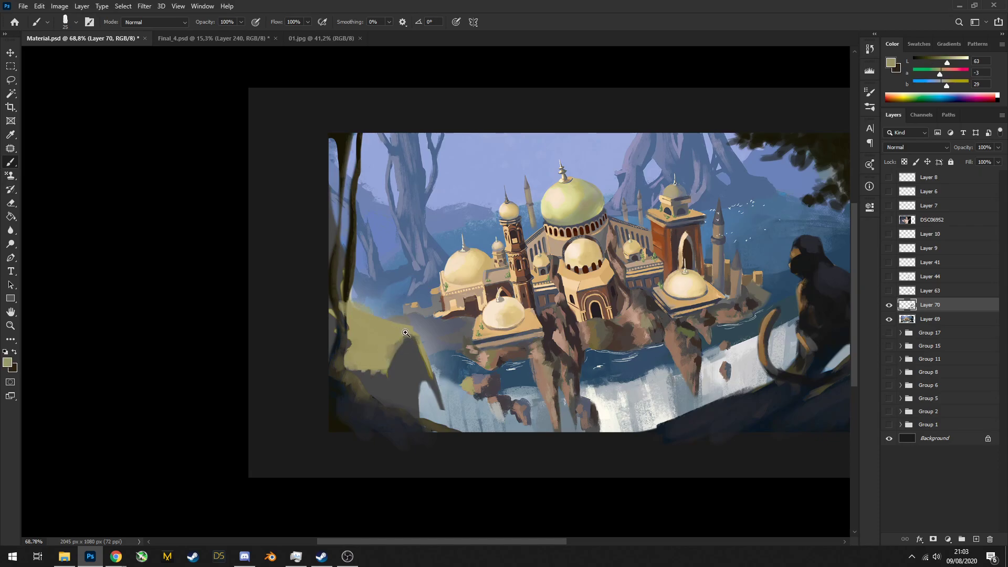
Blend the border between the olive patch and the grey foreground shape with colors sampled from both
{"action": "scroll", "coordinate": [360, 293], "scroll_direction": "down", "scroll_amount": 4}
{"action": "scroll", "coordinate": [439, 334], "scroll_direction": "up", "scroll_amount": 1}
{"action": "scroll", "coordinate": [439, 335], "scroll_direction": "up", "scroll_amount": 4}
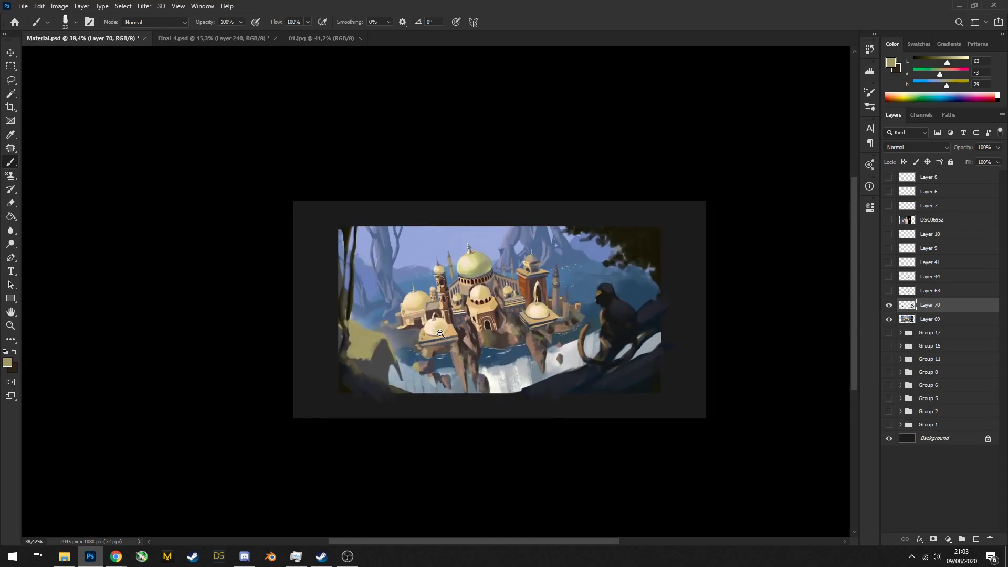
{"action": "scroll", "coordinate": [360, 322], "scroll_direction": "up", "scroll_amount": 2}
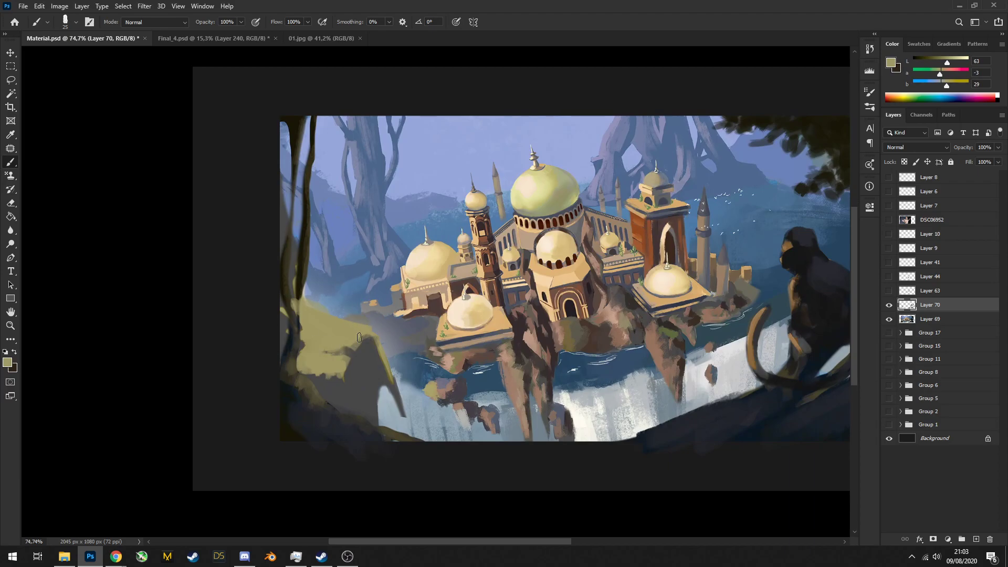
{"action": "left_click", "coordinate": [362, 363], "text": "alt"}
{"action": "mouse_move", "coordinate": [338, 381]}
{"action": "left_mouse_down"}
{"action": "mouse_move", "coordinate": [327, 370]}
{"action": "mouse_move", "coordinate": [335, 363]}
{"action": "mouse_move", "coordinate": [322, 370]}
{"action": "left_mouse_up"}
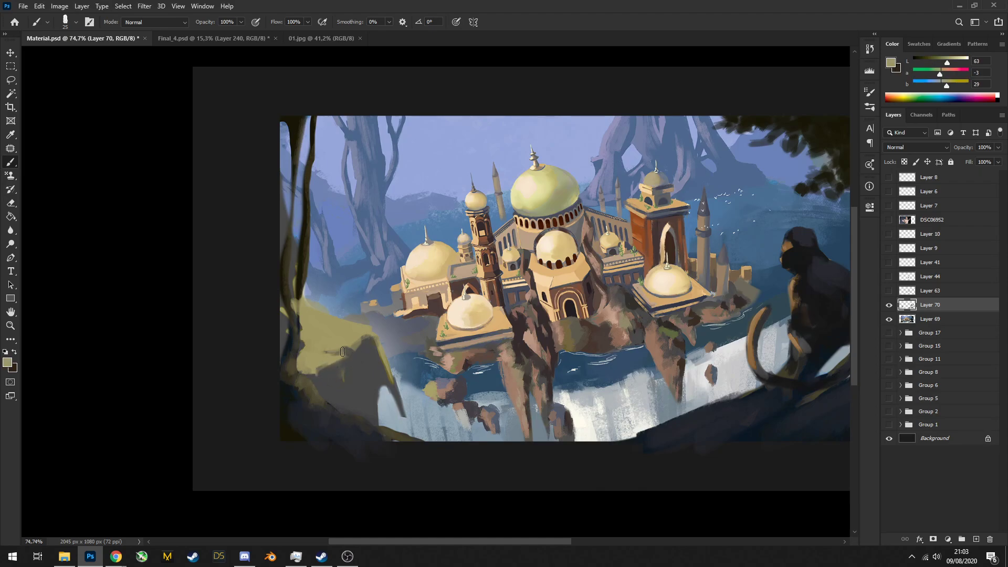
{"action": "left_click", "coordinate": [359, 341], "text": "alt"}
Try painting the sky above the palace in a sampled pale blue with a 50 px brush
{"action": "scroll", "coordinate": [502, 325], "scroll_direction": "down", "scroll_amount": 2, "text": "alt"}
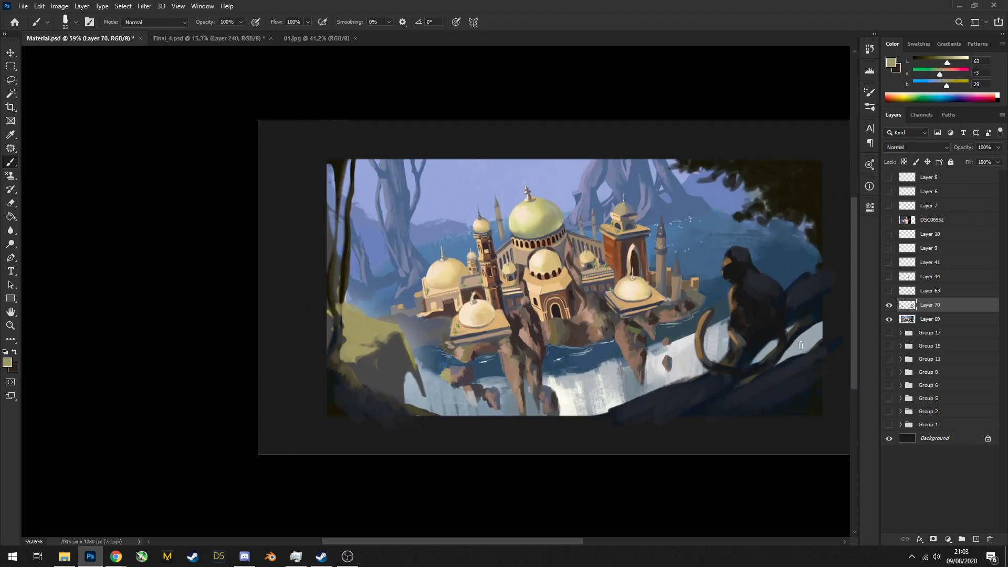
{"action": "scroll", "coordinate": [394, 284], "scroll_direction": "up", "scroll_amount": 2, "text": "alt"}
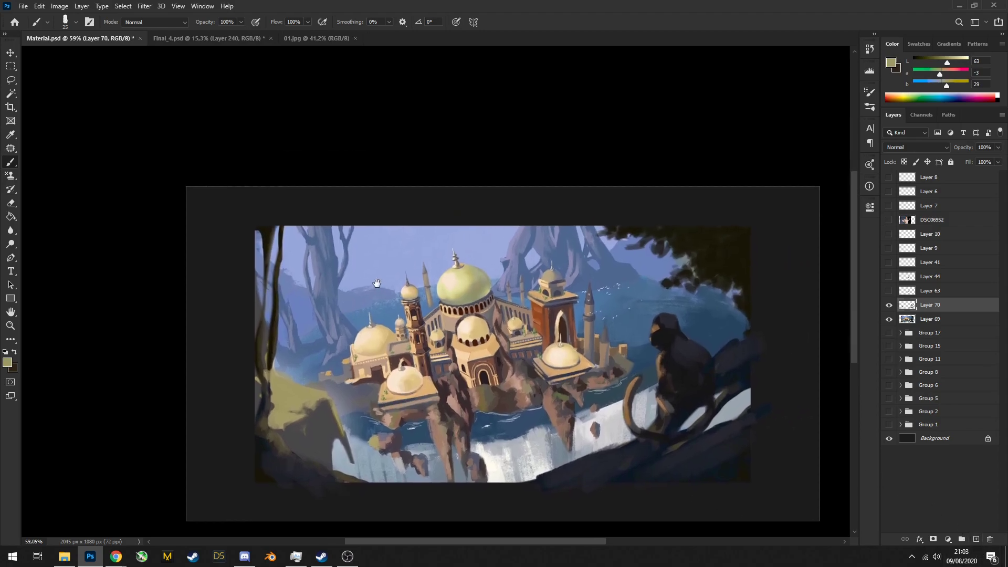
{"action": "scroll", "coordinate": [394, 283], "scroll_direction": "up", "scroll_amount": 1, "text": "alt"}
{"action": "left_click", "coordinate": [387, 293], "text": "alt"}
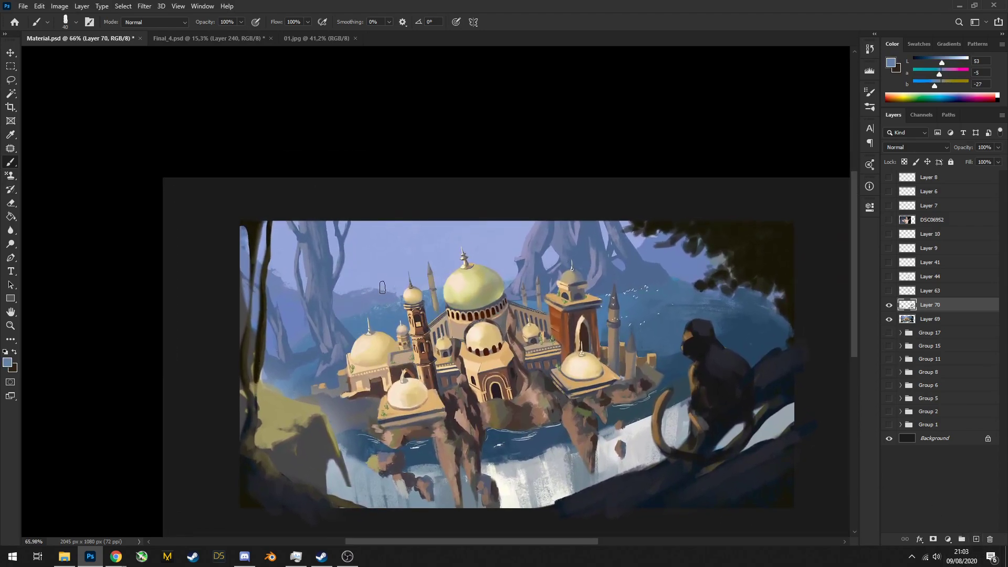
{"action": "key", "text": "]"}
{"action": "left_click", "coordinate": [376, 268], "text": "alt"}
{"action": "left_click_drag", "start_coordinate": [372, 257], "coordinate": [414, 246]}
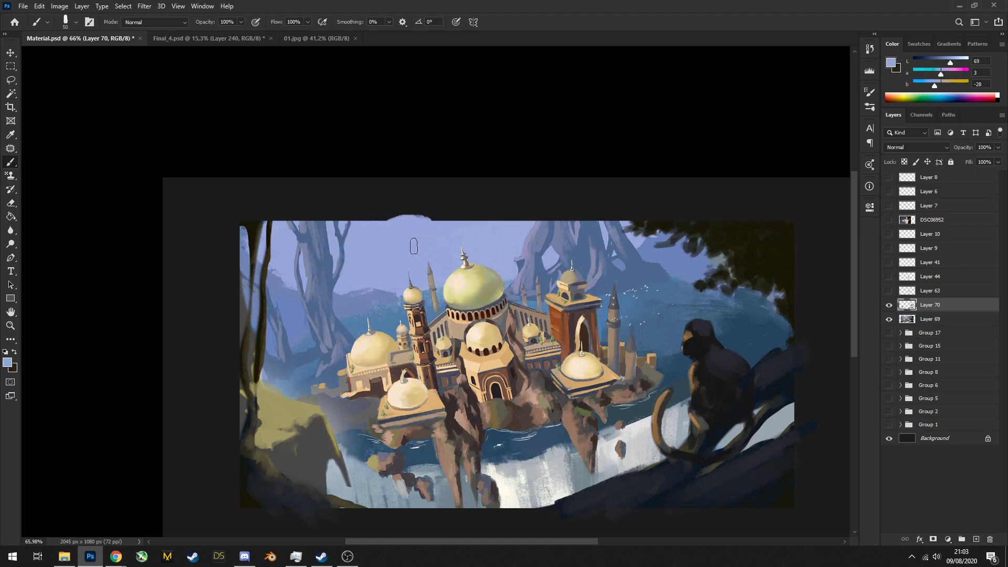
{"action": "key", "text": "ctrl+z"}
Brush soft haze behind the palace's left minarets with sampled sky blues, enlarging the brush to 90 px
{"action": "left_click", "coordinate": [430, 290], "text": "alt"}
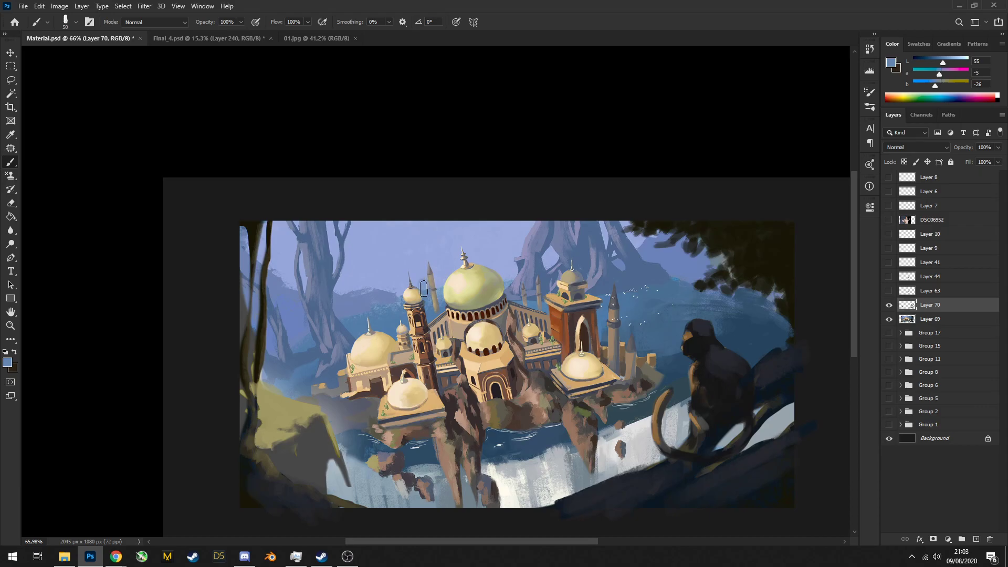
{"action": "left_click", "coordinate": [439, 290], "text": "alt"}
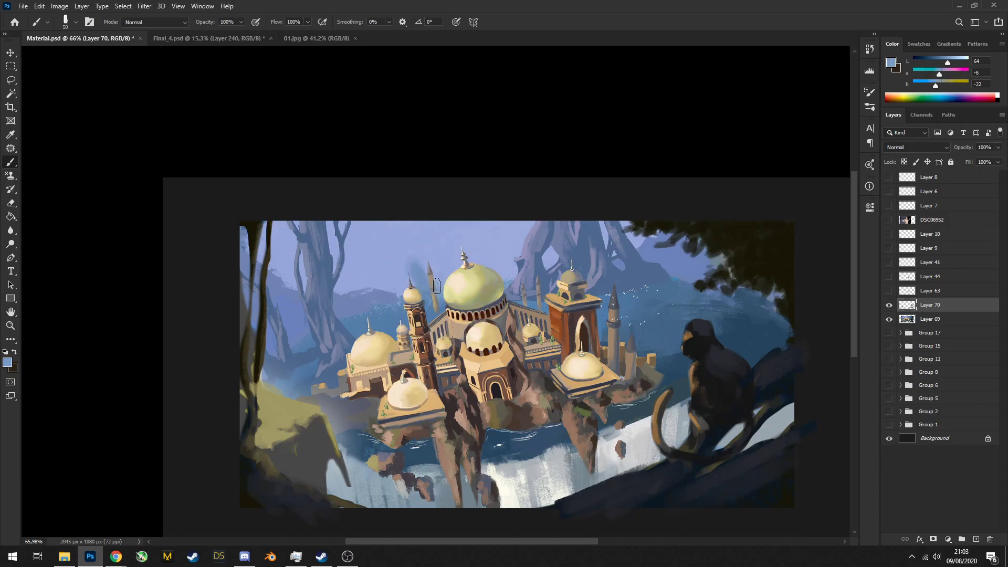
{"action": "key", "text": "bracketright"}
{"action": "key", "text": "bracketright"}
{"action": "key", "text": "bracketright"}
{"action": "key", "text": "bracketright"}
{"action": "left_click", "coordinate": [392, 278], "text": "alt"}
{"action": "left_click", "coordinate": [391, 278], "text": "alt"}
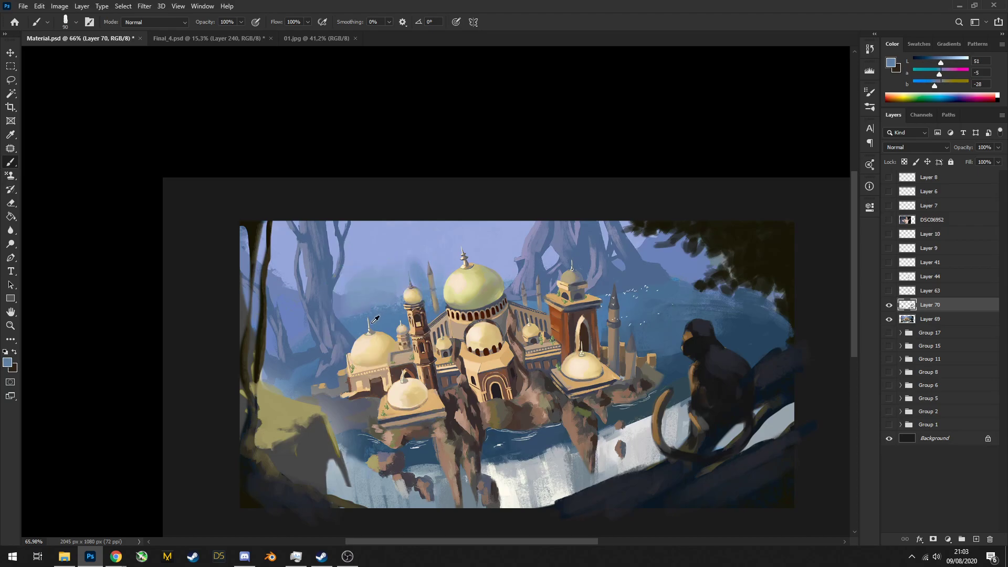
{"action": "left_click", "coordinate": [368, 294], "text": "alt"}
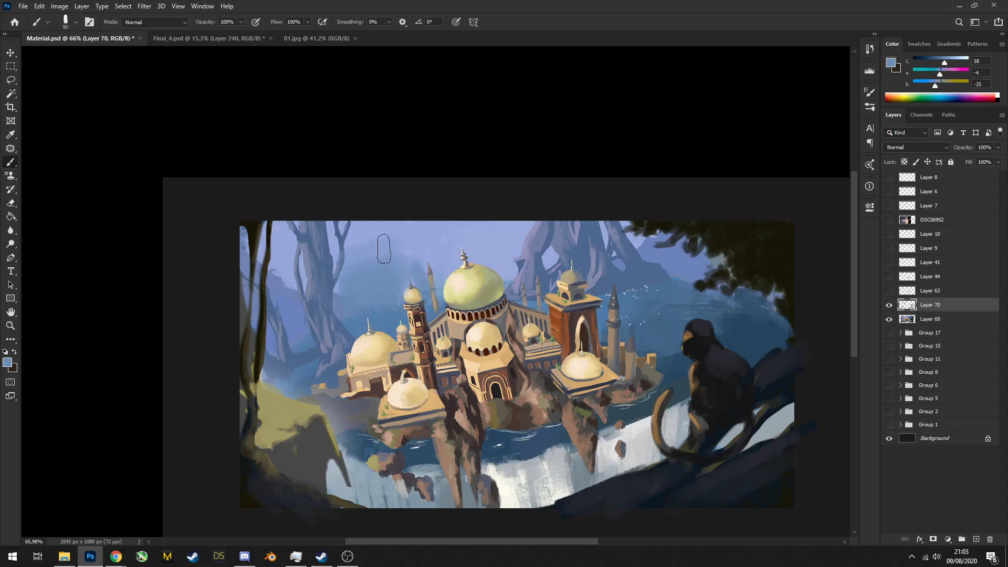
{"action": "left_click", "coordinate": [393, 239], "text": "alt"}
{"action": "left_click", "coordinate": [398, 293], "text": "alt"}
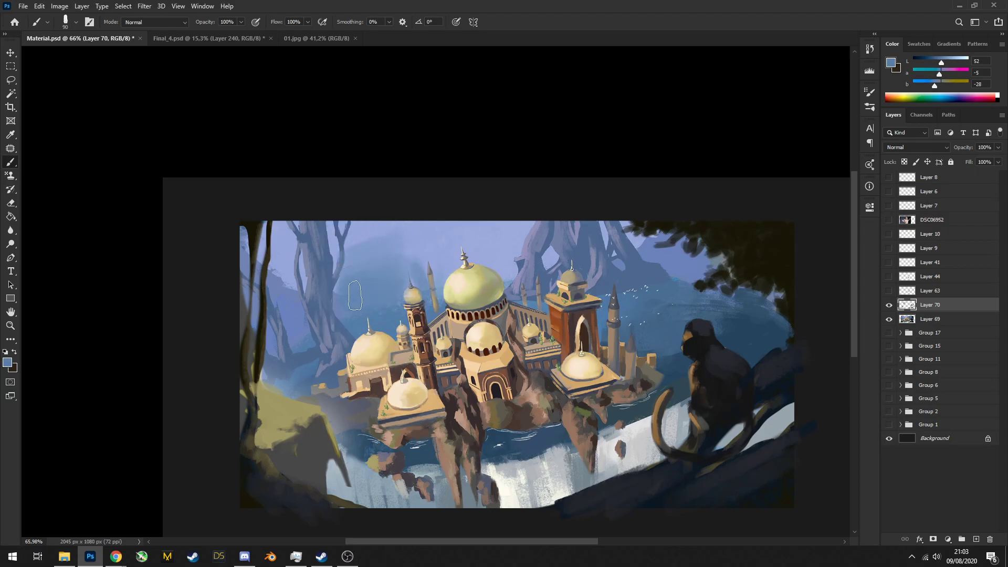
Extend the blue haze over the left trees and behind the large green dome toward the distant trees
{"action": "left_click", "coordinate": [270, 283]}
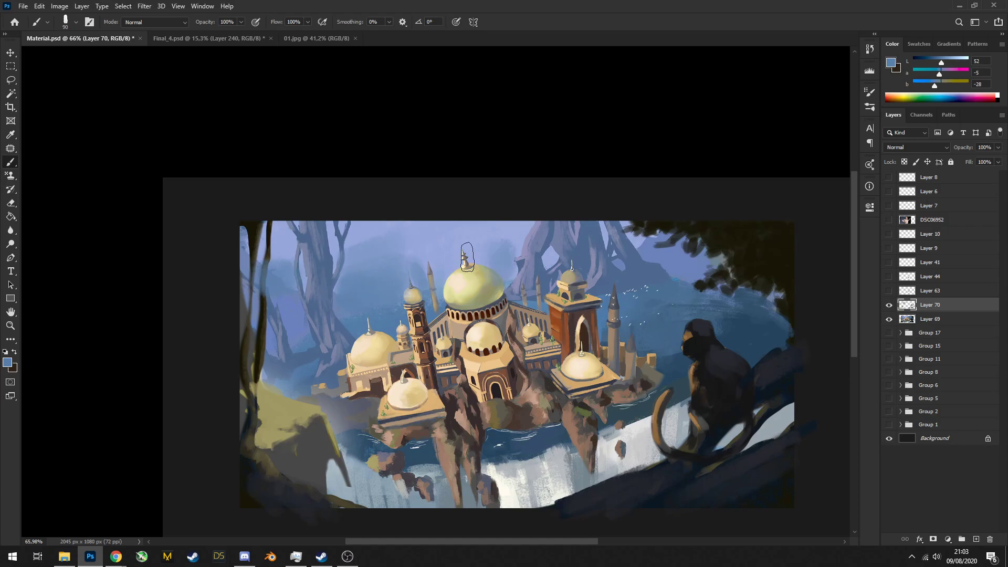
{"action": "left_click", "coordinate": [499, 246]}
{"action": "left_click_drag", "start_coordinate": [527, 232], "coordinate": [487, 235]}
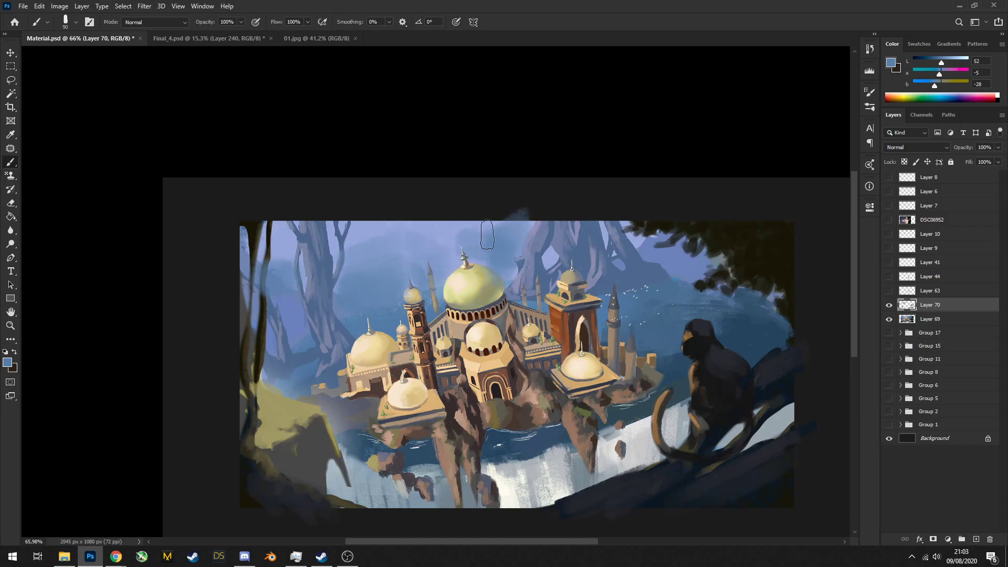
{"action": "left_click_drag", "start_coordinate": [615, 260], "coordinate": [591, 220]}
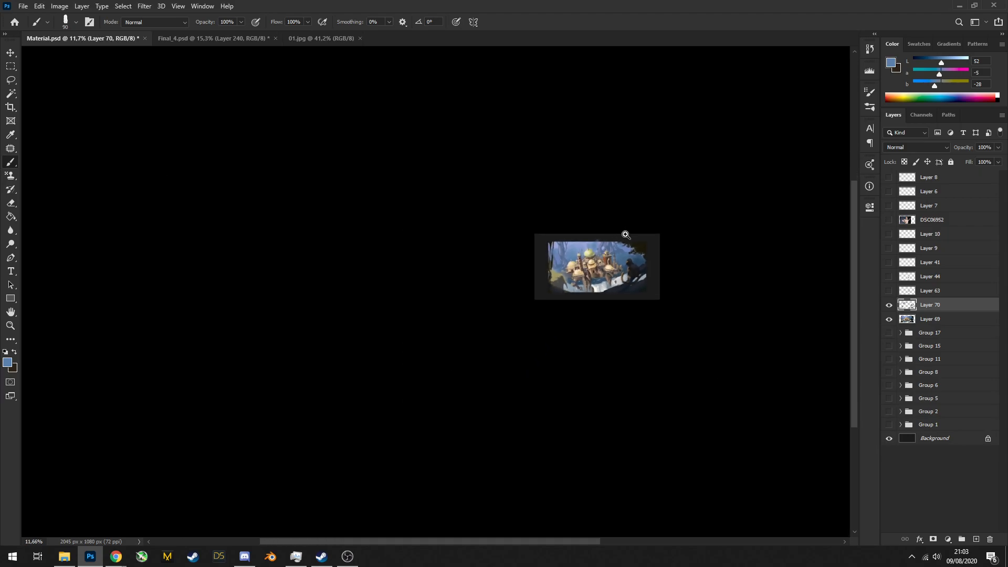
{"action": "left_click_drag", "start_coordinate": [645, 241], "coordinate": [657, 268]}
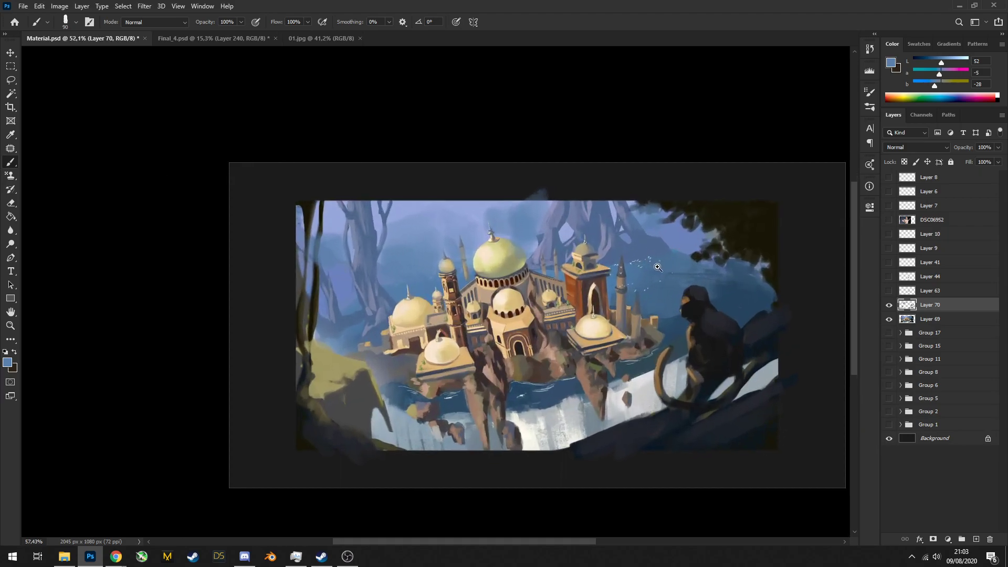
Try small dark-blue marks in the sky above the left minarets with a 20 px brush
{"action": "left_click", "coordinate": [696, 259], "text": "alt"}
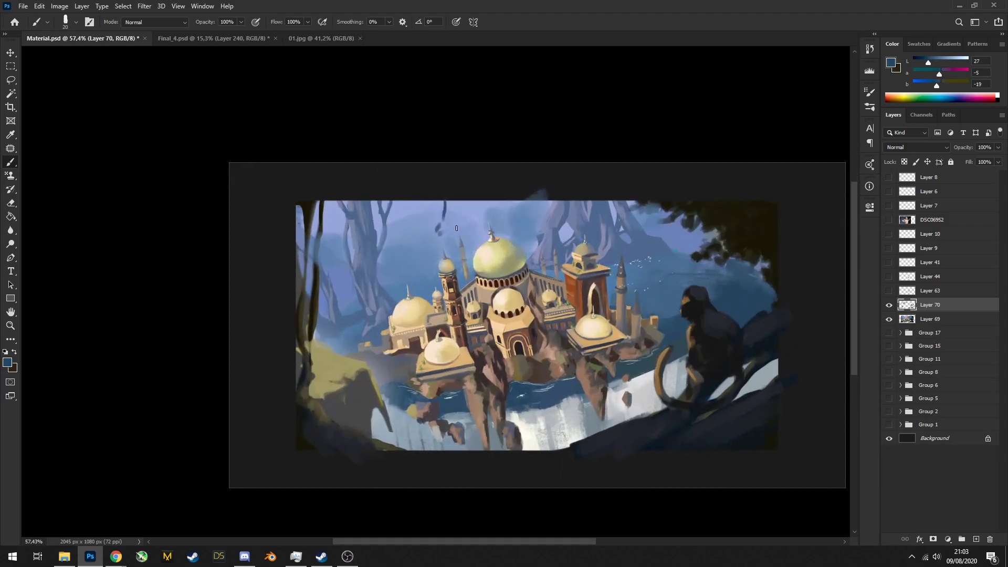
{"action": "key", "text": "ctrl+z"}
{"action": "key", "text": "ctrl+z"}
{"action": "key", "text": "ctrl+z"}
{"action": "scroll", "coordinate": [641, 237], "scroll_direction": "up", "scroll_amount": 2}
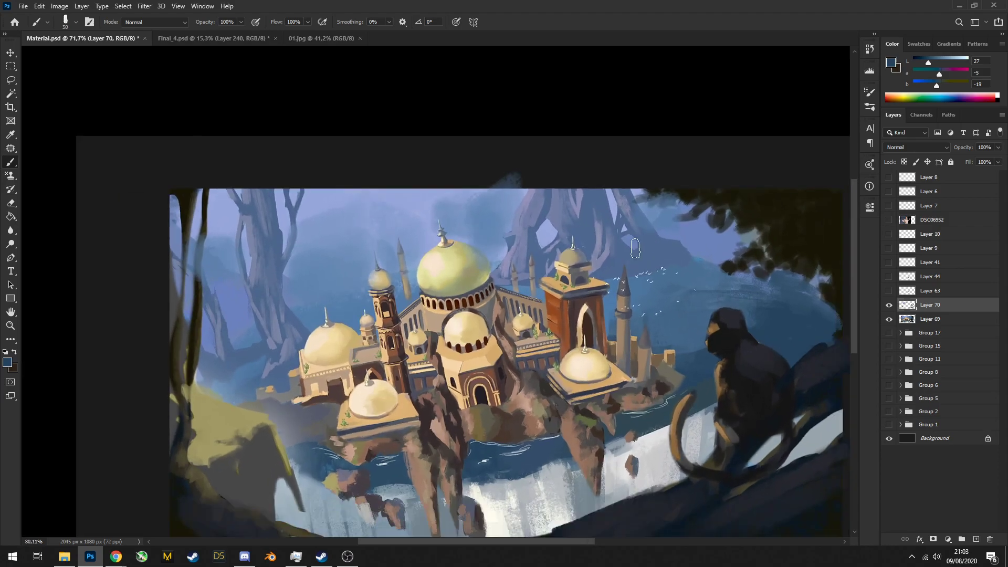
Sample the hazy blue of Lab 43, -2, -24 beside the brick tower and add a new layer above Layer 70
{"action": "left_click", "coordinate": [606, 261], "text": "alt"}
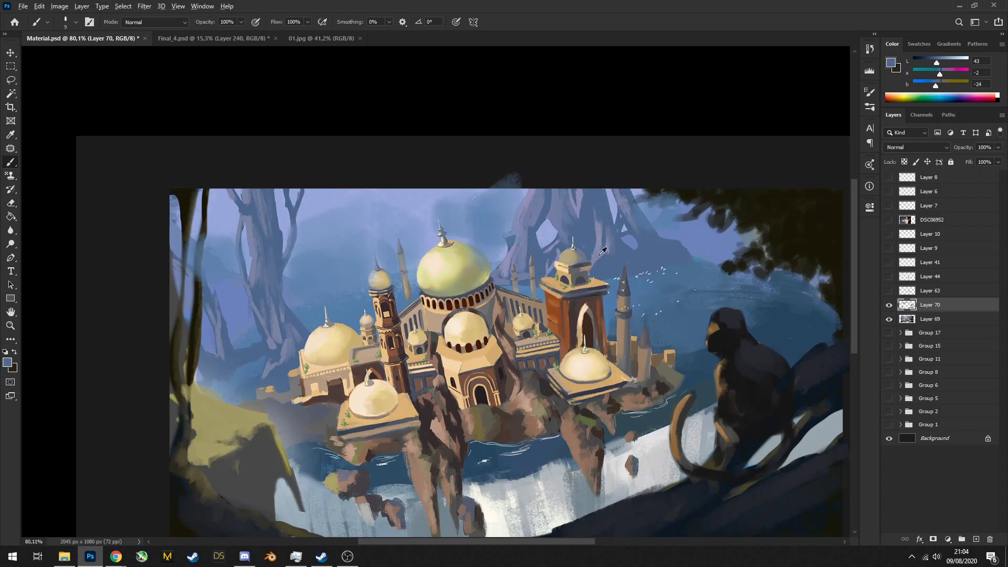
{"action": "left_click", "coordinate": [599, 255], "text": "alt"}
{"action": "mouse_move", "coordinate": [610, 248]}
{"action": "left_mouse_down"}
{"action": "mouse_move", "coordinate": [606, 220]}
{"action": "mouse_move", "coordinate": [626, 253]}
{"action": "mouse_move", "coordinate": [598, 221]}
{"action": "mouse_move", "coordinate": [532, 270]}
{"action": "mouse_move", "coordinate": [509, 262]}
{"action": "left_mouse_up"}
{"action": "left_click", "coordinate": [601, 261], "text": "alt"}
{"action": "left_click", "coordinate": [976, 539]}
Try brushing the sampled blue over the palace's left domes at 90 px and set the layer's blend mode to Lighten
{"action": "right_click", "coordinate": [531, 271]}
{"action": "right_click", "coordinate": [509, 262]}
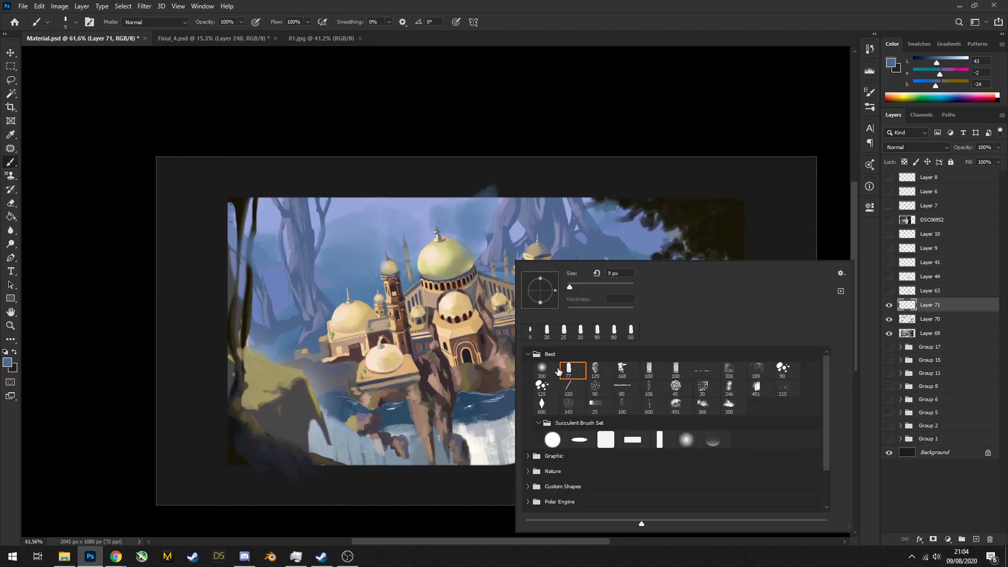
{"action": "left_click", "coordinate": [434, 328]}
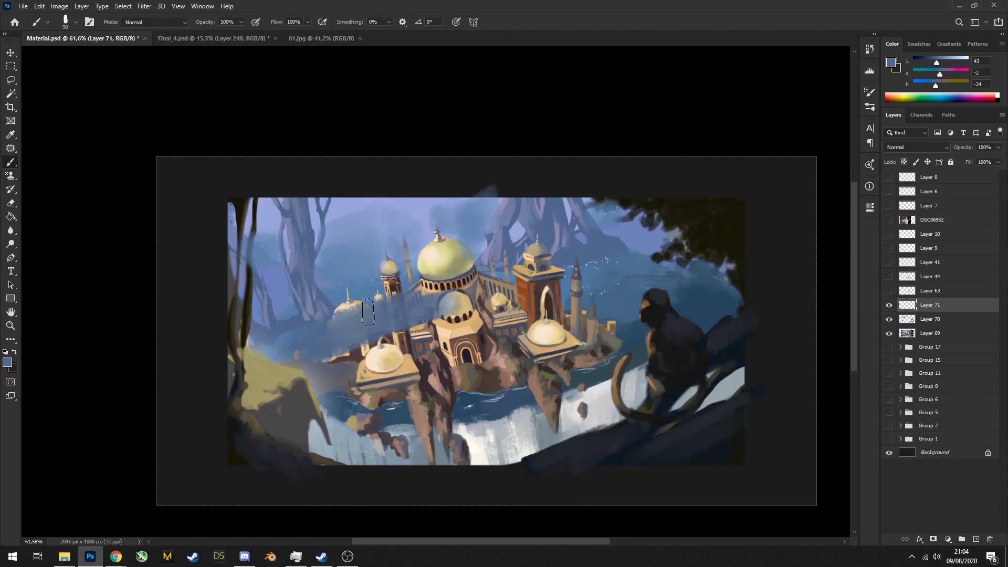
{"action": "left_click", "coordinate": [916, 147]}
{"action": "left_click", "coordinate": [897, 228]}
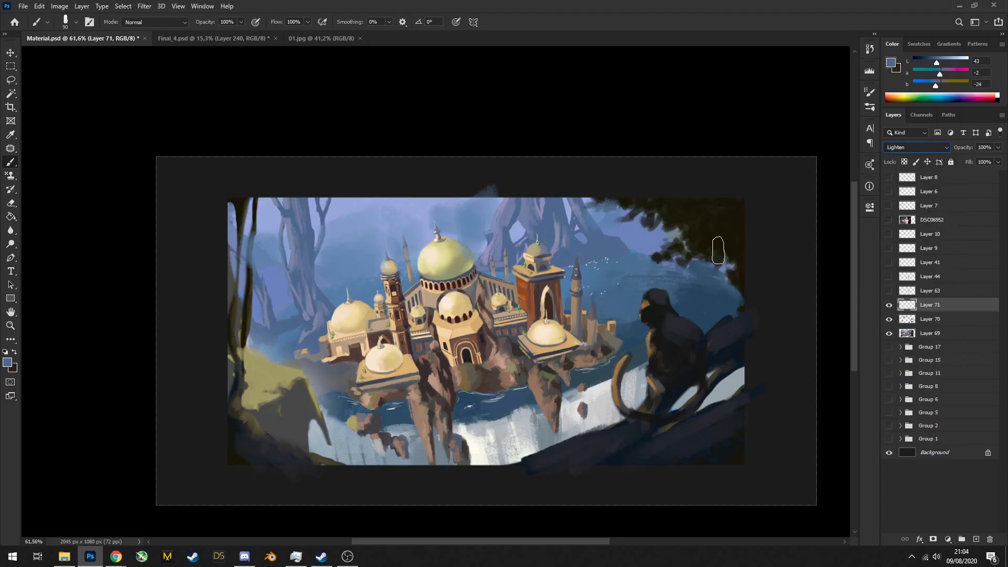
{"action": "key", "text": "space"}
{"action": "left_click_drag", "start_coordinate": [389, 332], "coordinate": [428, 301]}
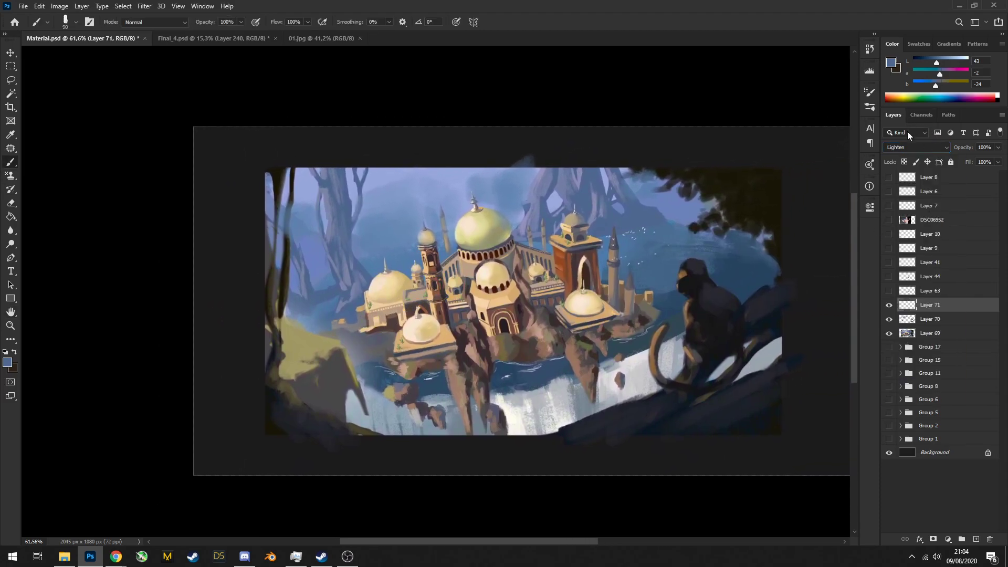
Try Overlay blending on the new layer and darken the palace's left domes with a 125 px brush
{"action": "left_click", "coordinate": [913, 147]}
{"action": "left_click", "coordinate": [894, 274]}
{"action": "key", "text": "bracketright"}
{"action": "key", "text": "bracketright"}
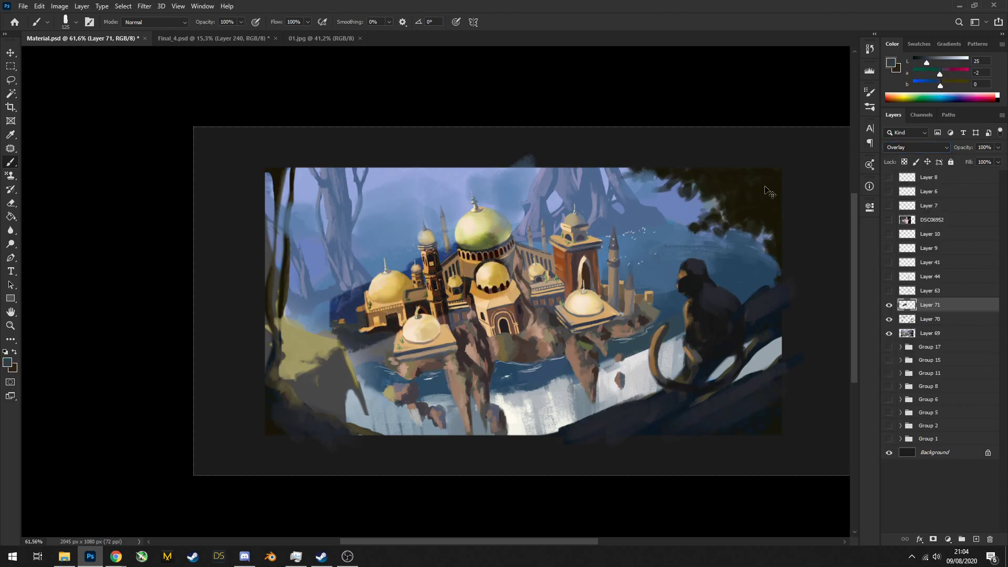
Return the layer's blend mode to Normal, try a dark stroke over the palace, and undo the recent strokes
{"action": "left_click", "coordinate": [908, 146]}
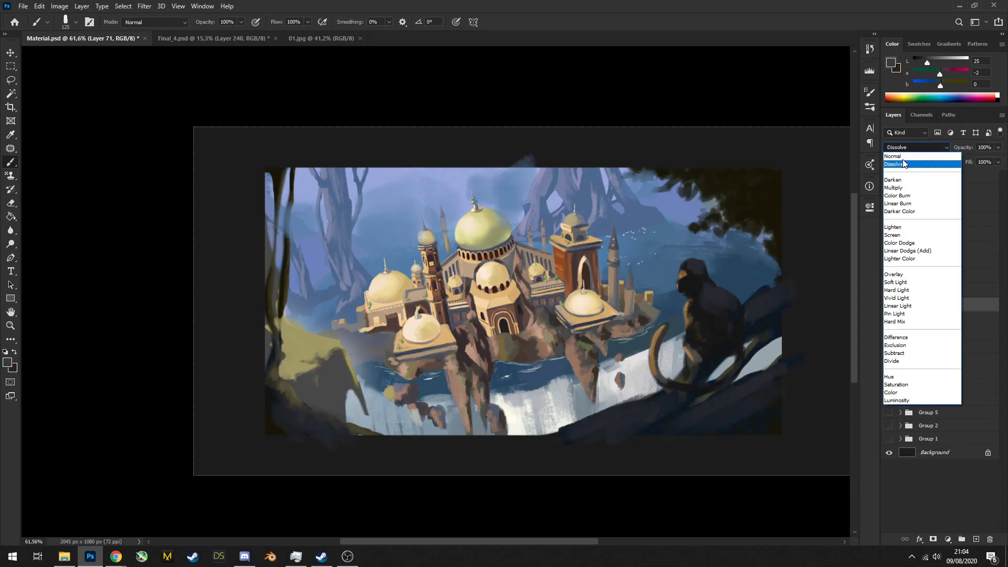
{"action": "left_click", "coordinate": [892, 155]}
{"action": "mouse_move", "coordinate": [367, 336]}
{"action": "left_mouse_down"}
{"action": "mouse_move", "coordinate": [381, 295]}
{"action": "mouse_move", "coordinate": [394, 310]}
{"action": "mouse_move", "coordinate": [444, 282]}
{"action": "mouse_move", "coordinate": [500, 210]}
{"action": "left_mouse_up"}
{"action": "key", "text": "ctrl+z"}
{"action": "key", "text": "ctrl+z"}
{"action": "key", "text": "ctrl+z"}
Add a Levels adjustment that dims the whole painting's highlights, and group Layers 69 to 71 beneath it
{"action": "left_click", "coordinate": [947, 539]}
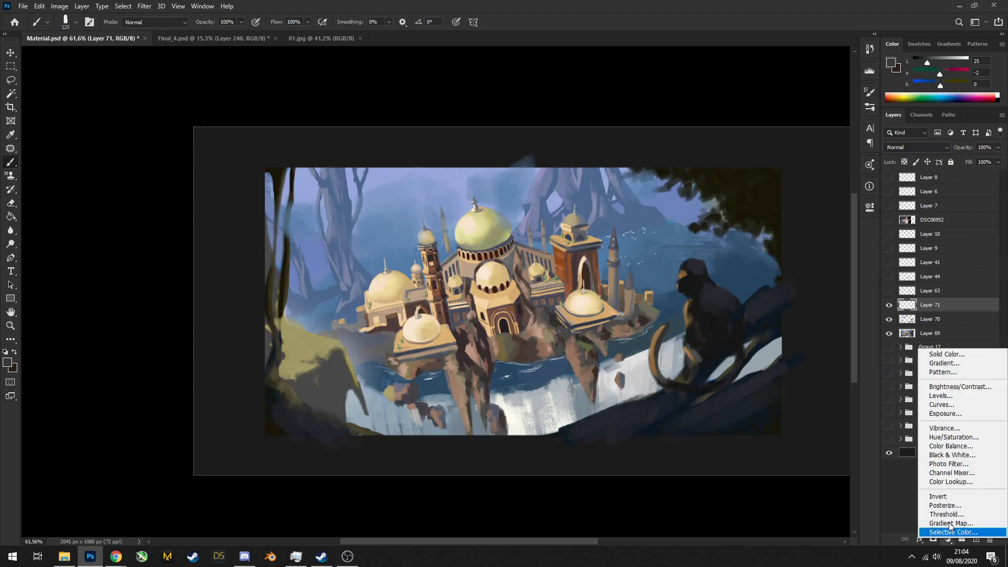
{"action": "left_click", "coordinate": [942, 397]}
{"action": "left_click_drag", "start_coordinate": [845, 344], "coordinate": [785, 344]}
{"action": "left_click", "coordinate": [941, 319]}
{"action": "left_click", "coordinate": [927, 349], "text": "shift"}
{"action": "key", "text": "ctrl+g"}
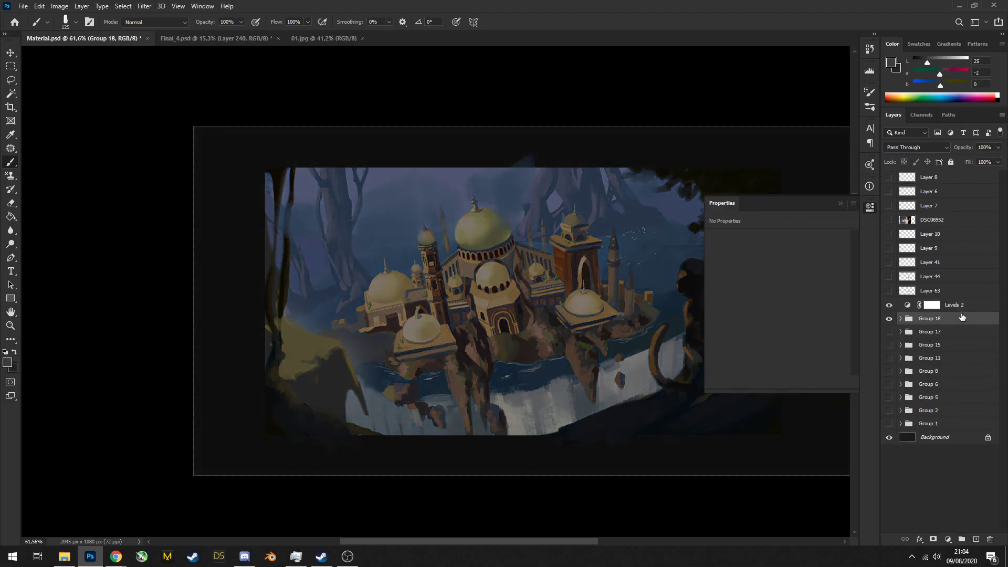
Clip the Levels adjustment to the layer group and invert its mask to black
{"action": "left_click", "coordinate": [939, 312], "text": "alt"}
{"action": "left_click", "coordinate": [939, 305]}
{"action": "key", "text": "ctrl+i"}
{"action": "scroll", "coordinate": [343, 347], "scroll_direction": "right", "scroll_amount": 5}
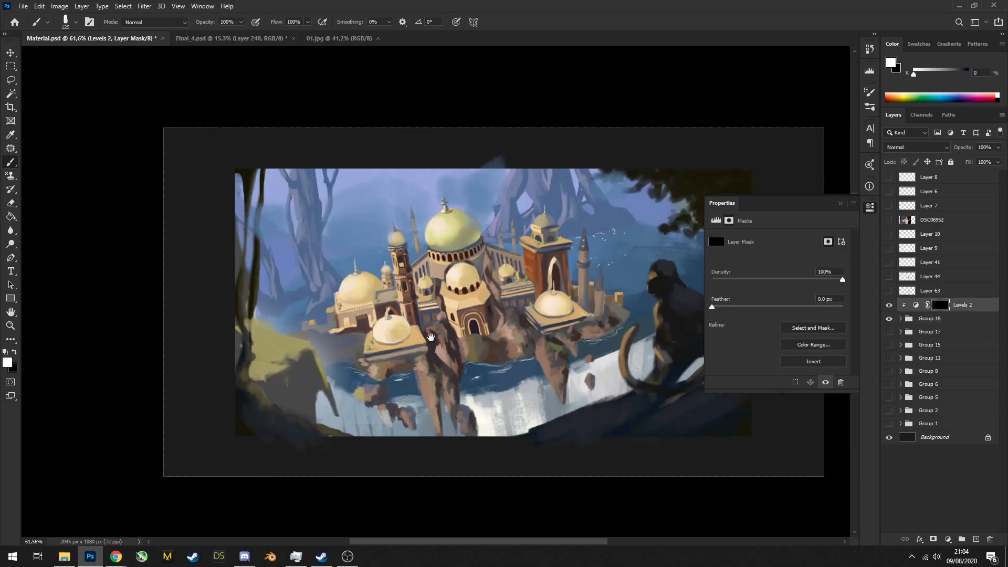
Flip the canvas horizontally and paint white on the Levels mask over the front domes' shaded sides and the central gatehouse
{"action": "key", "text": "ctrl+shift+h"}
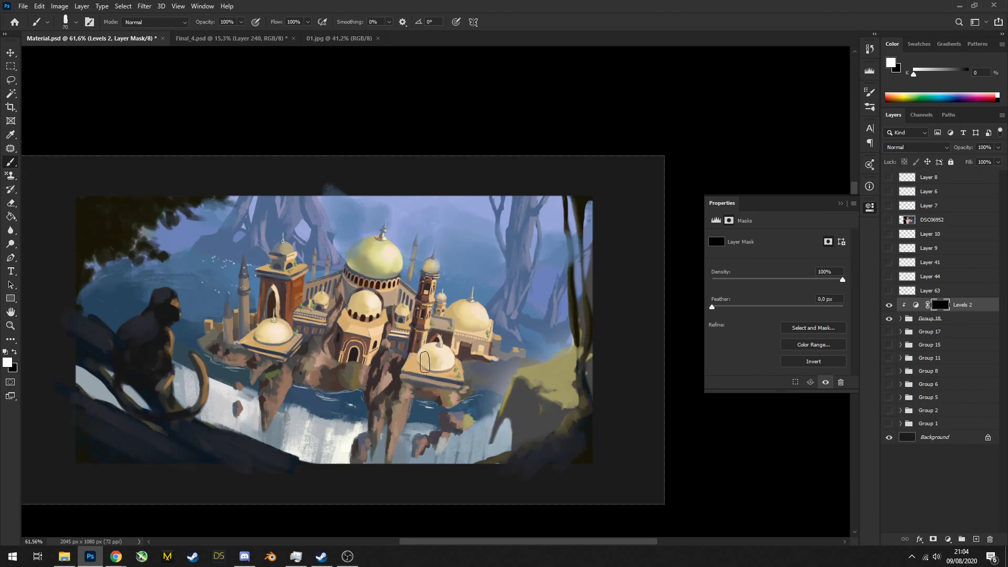
{"action": "mouse_move", "coordinate": [425, 361]}
{"action": "left_mouse_down"}
{"action": "mouse_move", "coordinate": [444, 373]}
{"action": "mouse_move", "coordinate": [402, 358]}
{"action": "mouse_move", "coordinate": [429, 386]}
{"action": "mouse_move", "coordinate": [397, 376]}
{"action": "mouse_move", "coordinate": [436, 396]}
{"action": "left_mouse_up"}
{"action": "mouse_move", "coordinate": [465, 327]}
{"action": "left_mouse_down"}
{"action": "mouse_move", "coordinate": [457, 309]}
{"action": "mouse_move", "coordinate": [445, 324]}
{"action": "mouse_move", "coordinate": [472, 343]}
{"action": "left_mouse_up"}
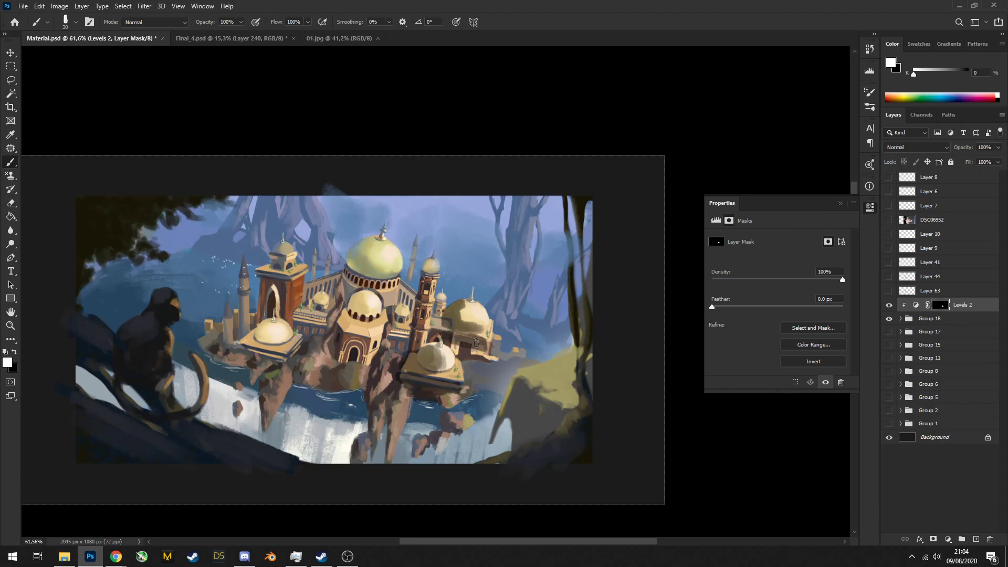
{"action": "key", "text": "bracketleft"}
{"action": "mouse_move", "coordinate": [362, 297]}
{"action": "left_mouse_down"}
{"action": "mouse_move", "coordinate": [362, 312]}
{"action": "mouse_move", "coordinate": [344, 320]}
{"action": "mouse_move", "coordinate": [365, 347]}
{"action": "mouse_move", "coordinate": [357, 365]}
{"action": "mouse_move", "coordinate": [362, 332]}
{"action": "left_mouse_up"}
{"action": "key", "text": "bracketright"}
{"action": "left_click_drag", "start_coordinate": [241, 339], "coordinate": [287, 323]}
{"action": "key", "text": "w"}
{"action": "key", "text": "b"}
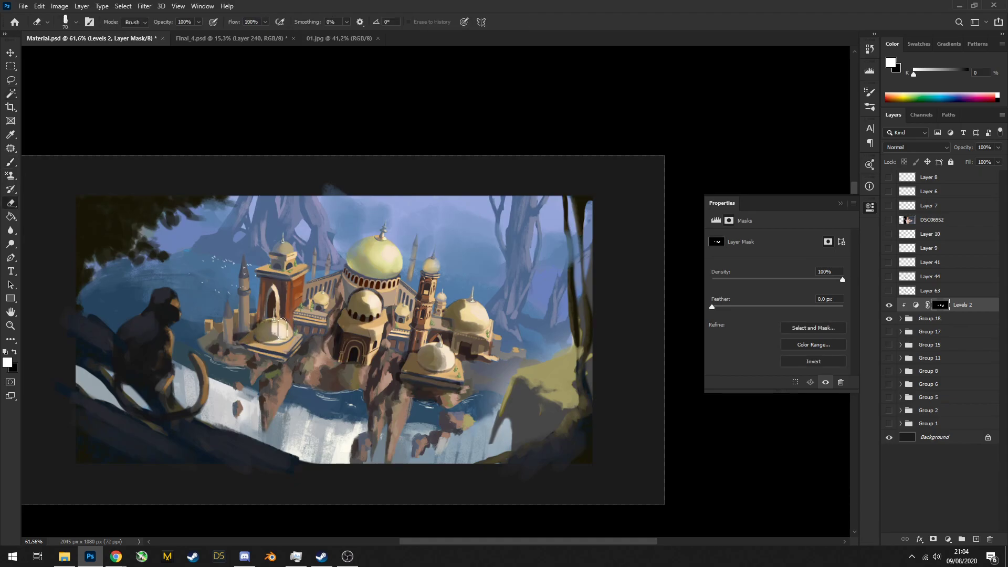
Paint white on the Levels mask with a 45 px brush to shade the brick tower, striped minaret and small rear domes
{"action": "mouse_move", "coordinate": [262, 281]}
{"action": "left_mouse_down"}
{"action": "mouse_move", "coordinate": [284, 283]}
{"action": "mouse_move", "coordinate": [270, 297]}
{"action": "mouse_move", "coordinate": [281, 267]}
{"action": "mouse_move", "coordinate": [274, 252]}
{"action": "mouse_move", "coordinate": [364, 251]}
{"action": "mouse_move", "coordinate": [351, 261]}
{"action": "mouse_move", "coordinate": [368, 242]}
{"action": "mouse_move", "coordinate": [372, 271]}
{"action": "mouse_move", "coordinate": [366, 248]}
{"action": "mouse_move", "coordinate": [385, 273]}
{"action": "mouse_move", "coordinate": [360, 276]}
{"action": "left_mouse_up"}
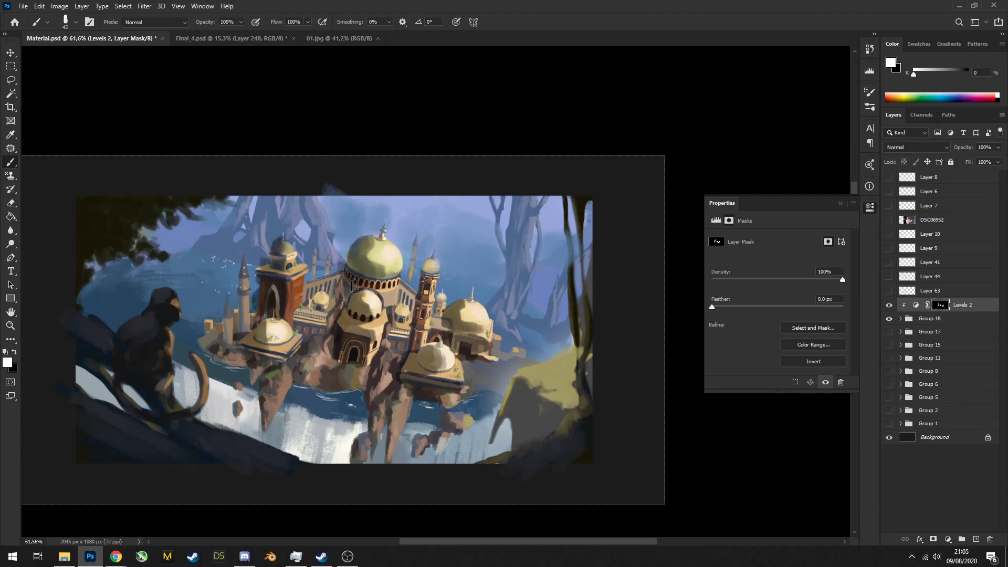
{"action": "mouse_move", "coordinate": [422, 292]}
{"action": "left_mouse_down"}
{"action": "mouse_move", "coordinate": [456, 321]}
{"action": "mouse_move", "coordinate": [407, 303]}
{"action": "left_mouse_up"}
{"action": "mouse_move", "coordinate": [321, 288]}
{"action": "left_mouse_down"}
{"action": "mouse_move", "coordinate": [336, 287]}
{"action": "mouse_move", "coordinate": [307, 300]}
{"action": "mouse_move", "coordinate": [294, 319]}
{"action": "mouse_move", "coordinate": [302, 328]}
{"action": "mouse_move", "coordinate": [320, 317]}
{"action": "mouse_move", "coordinate": [296, 303]}
{"action": "left_mouse_up"}
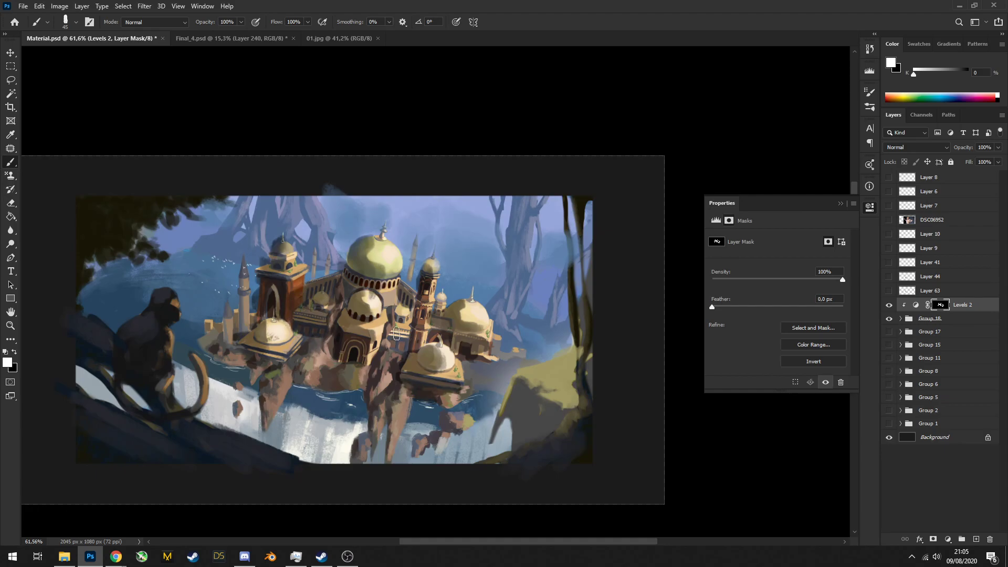
{"action": "mouse_move", "coordinate": [396, 333]}
{"action": "left_mouse_down"}
{"action": "mouse_move", "coordinate": [399, 304]}
{"action": "mouse_move", "coordinate": [380, 261]}
{"action": "mouse_move", "coordinate": [434, 297]}
{"action": "mouse_move", "coordinate": [434, 288]}
{"action": "mouse_move", "coordinate": [465, 339]}
{"action": "mouse_move", "coordinate": [544, 309]}
{"action": "left_mouse_up"}
Compare the painting with and without the Levels shading and set the adjustment layer's opacity to 64%
{"action": "left_click", "coordinate": [889, 305]}
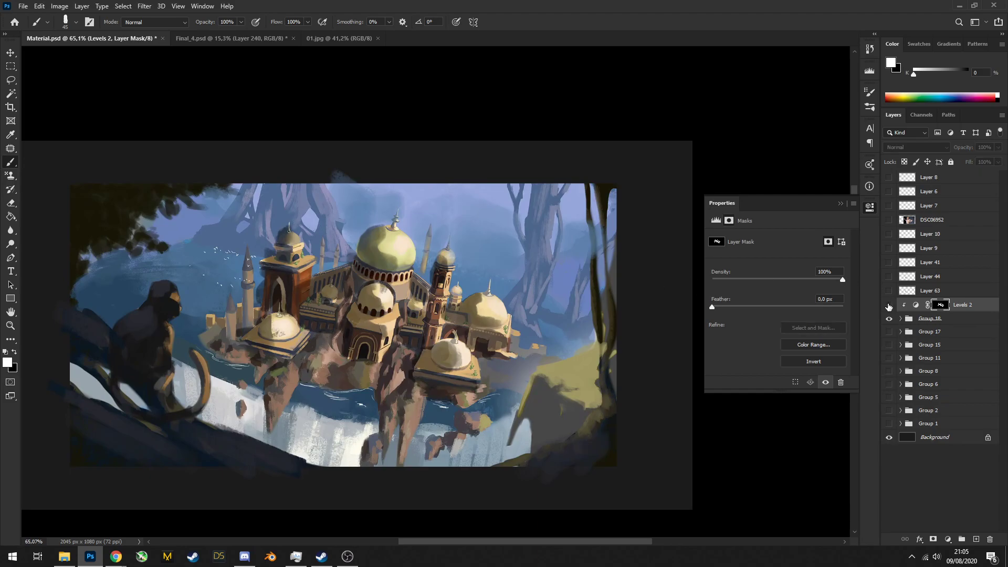
{"action": "left_click", "coordinate": [887, 307]}
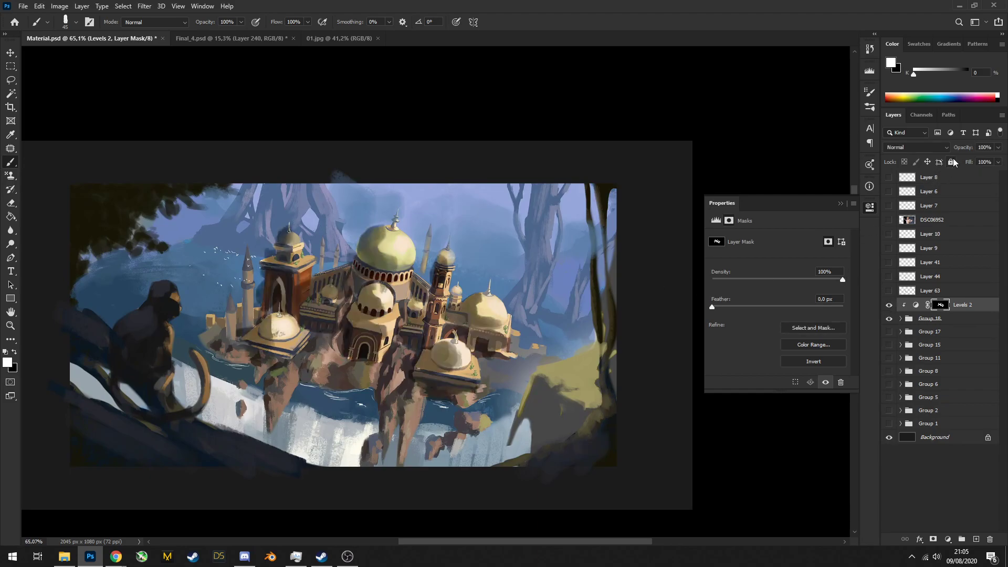
{"action": "left_click_drag", "start_coordinate": [951, 150], "coordinate": [947, 149]}
Extend the Levels mask in white with an 80 px brush over the main dome, upper palace and waterfall
{"action": "mouse_move", "coordinate": [447, 231]}
{"action": "left_mouse_down"}
{"action": "mouse_move", "coordinate": [394, 225]}
{"action": "mouse_move", "coordinate": [450, 267]}
{"action": "mouse_move", "coordinate": [461, 291]}
{"action": "left_mouse_up"}
{"action": "key", "text": "]"}
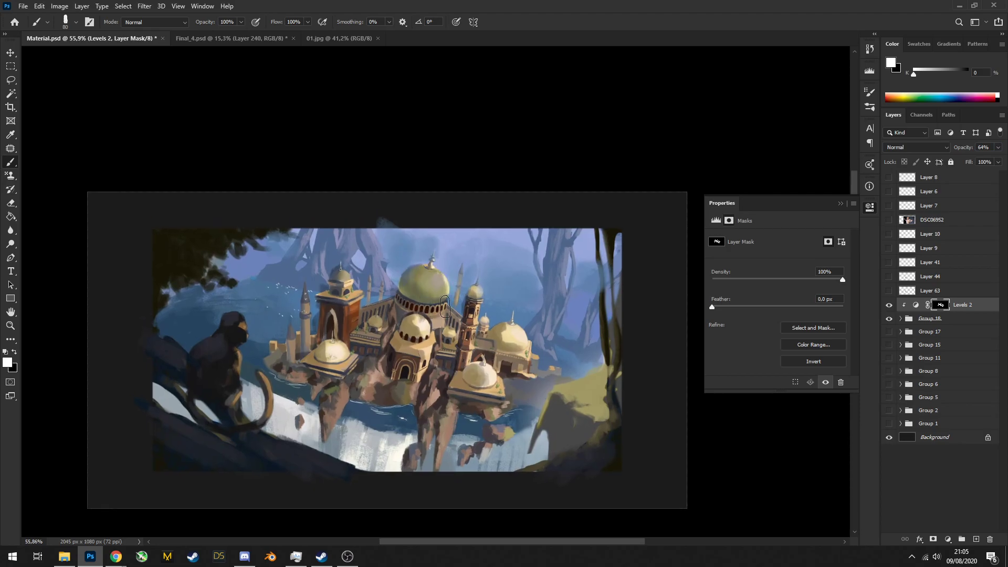
{"action": "left_click_drag", "start_coordinate": [346, 296], "coordinate": [525, 355]}
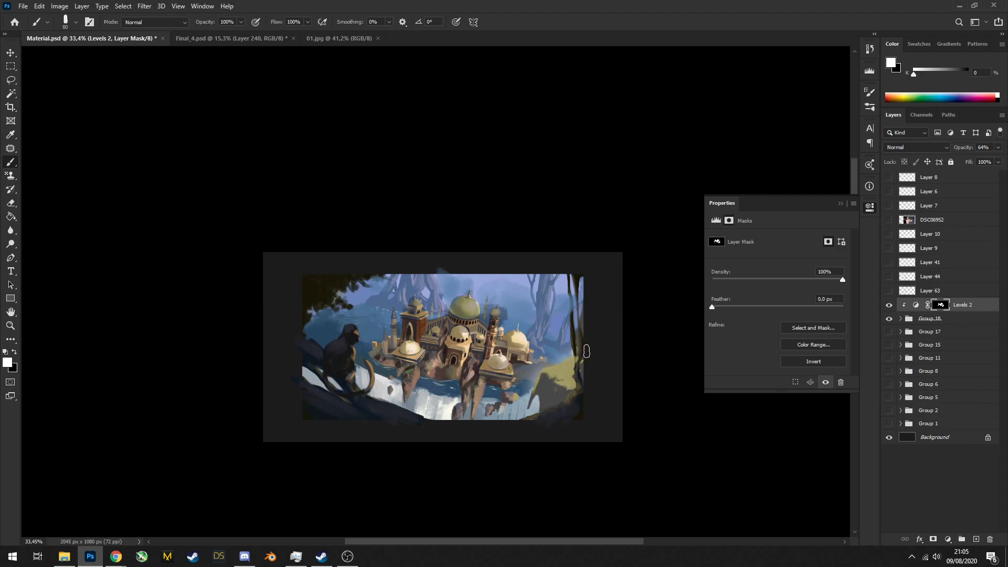
{"action": "left_click_drag", "start_coordinate": [460, 400], "coordinate": [413, 419]}
{"action": "left_click_drag", "start_coordinate": [471, 403], "coordinate": [533, 416]}
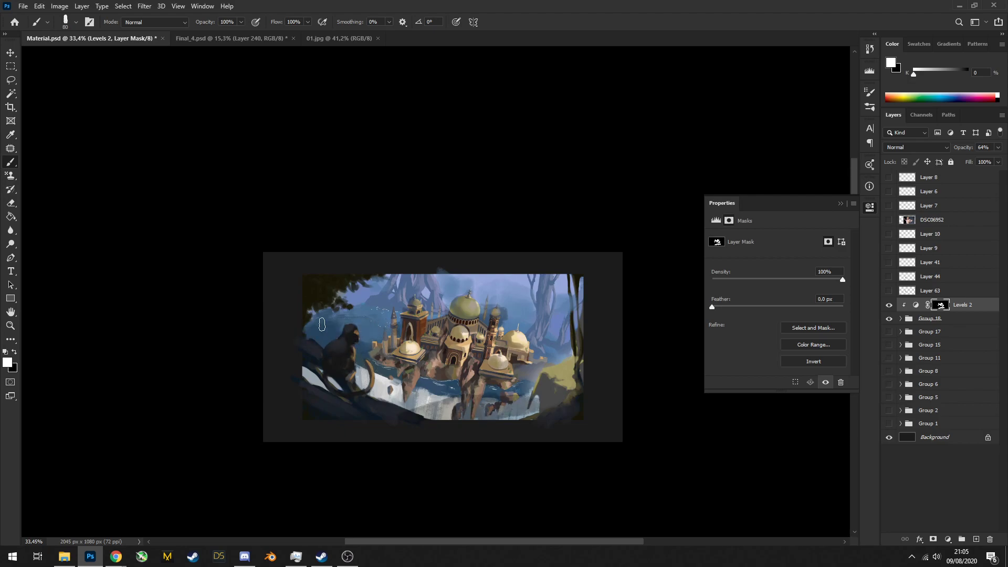
Group the clipped Levels adjustment with its layer group and compare the painting with the new group hidden and shown
{"action": "scroll", "coordinate": [495, 263], "scroll_direction": "down", "scroll_amount": 4}
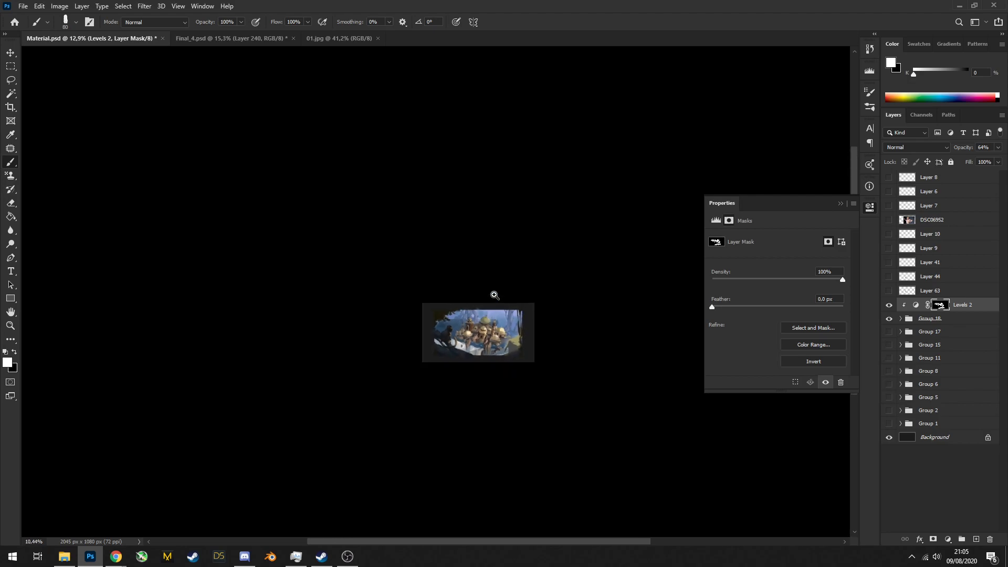
{"action": "scroll", "coordinate": [495, 264], "scroll_direction": "up", "scroll_amount": 3}
{"action": "scroll", "coordinate": [510, 326], "scroll_direction": "up", "scroll_amount": 4}
{"action": "key", "text": "e"}
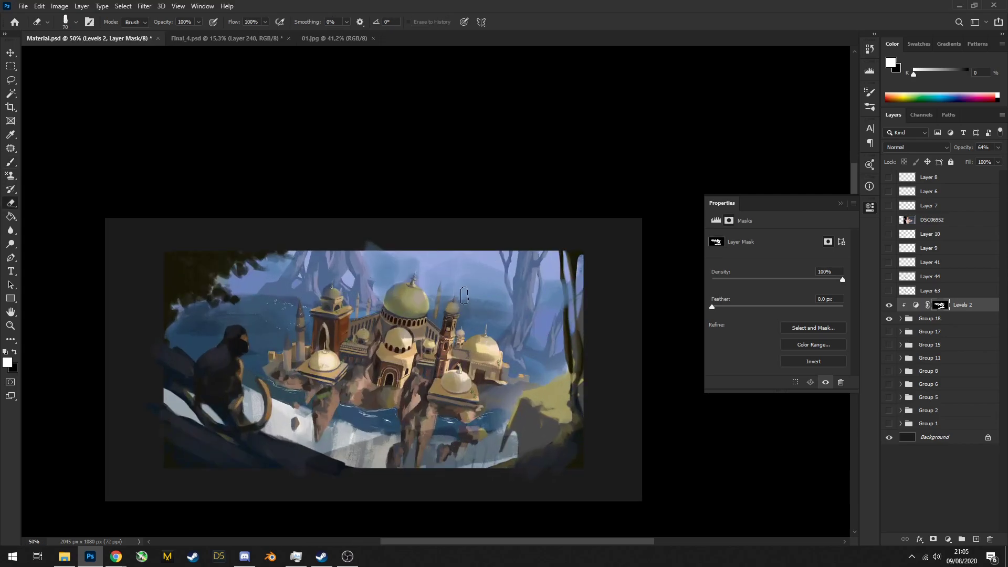
{"action": "scroll", "coordinate": [462, 268], "scroll_direction": "down", "scroll_amount": 5}
{"action": "scroll", "coordinate": [462, 268], "scroll_direction": "up", "scroll_amount": 3}
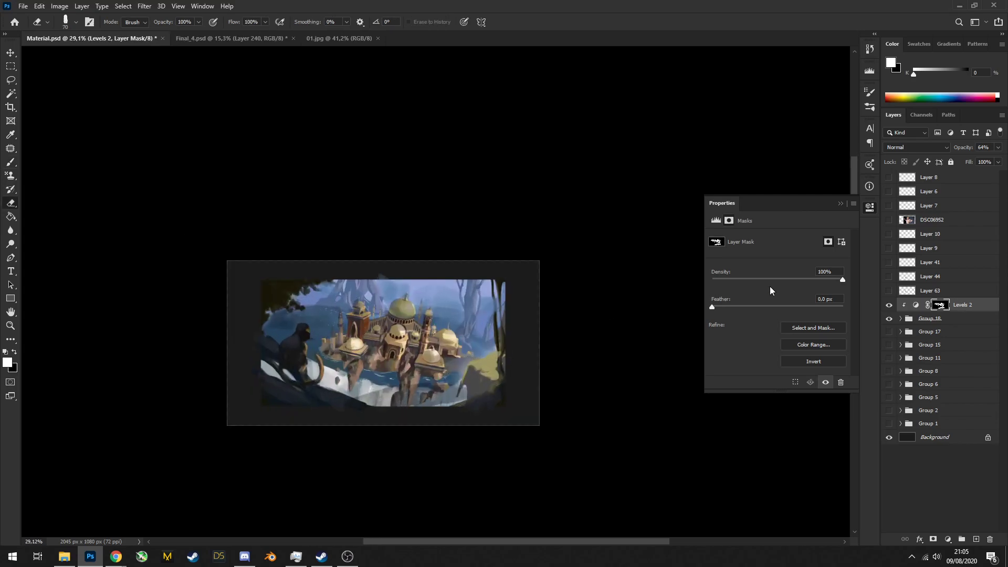
{"action": "left_click", "coordinate": [946, 322], "text": "shift"}
{"action": "key", "text": "ctrl+g"}
{"action": "scroll", "coordinate": [461, 347], "scroll_direction": "up", "scroll_amount": 3}
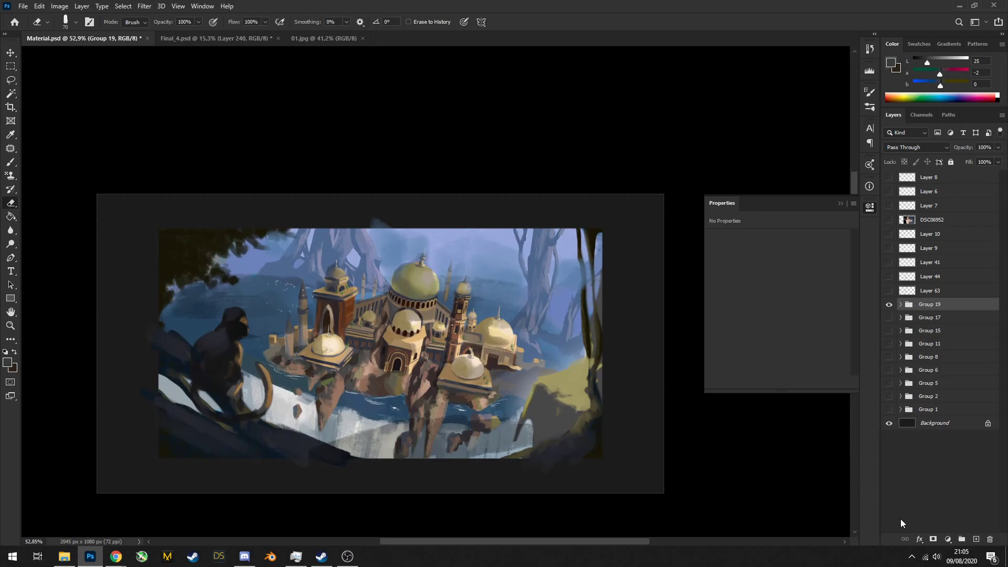
{"action": "left_click", "coordinate": [889, 305]}
{"action": "left_click", "coordinate": [889, 305]}
{"action": "left_click", "coordinate": [948, 539]}
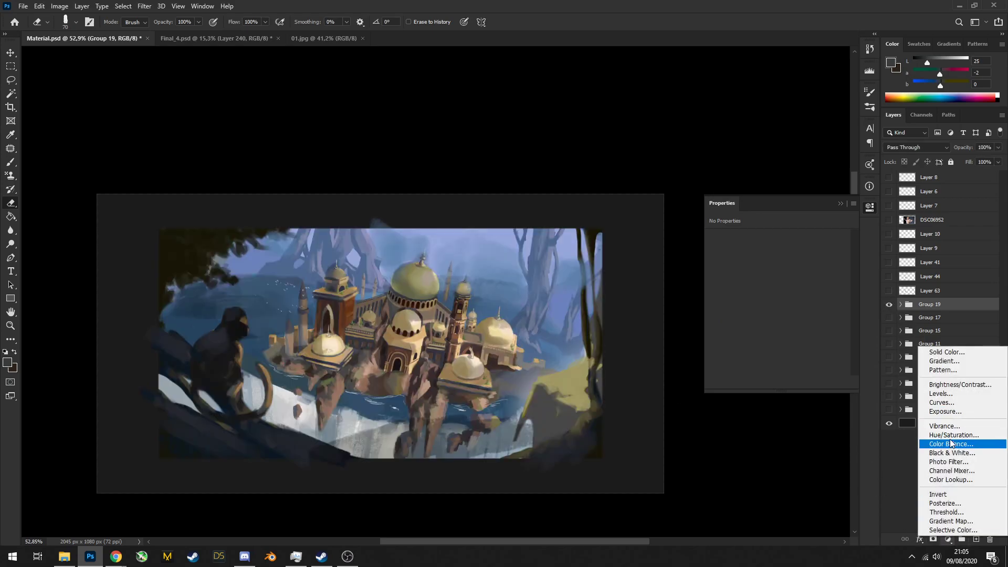
{"action": "left_click", "coordinate": [949, 435]}
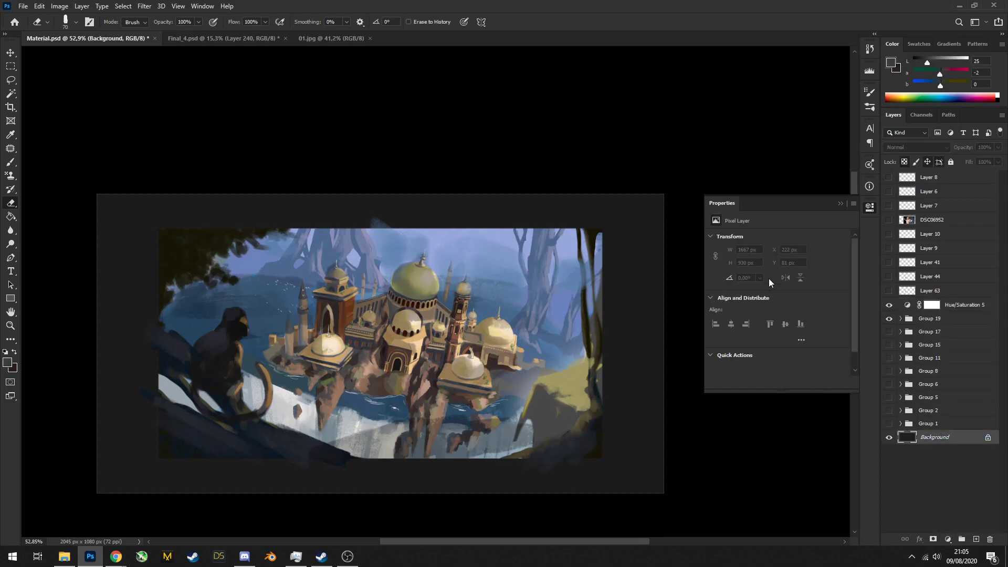
{"action": "key", "text": "ctrl+z"}
Add a Color Balance adjustment above the group with midtones at +25 Cyan-Red and -12 Yellow-Blue
{"action": "left_click", "coordinate": [947, 538]}
{"action": "left_click", "coordinate": [949, 447]}
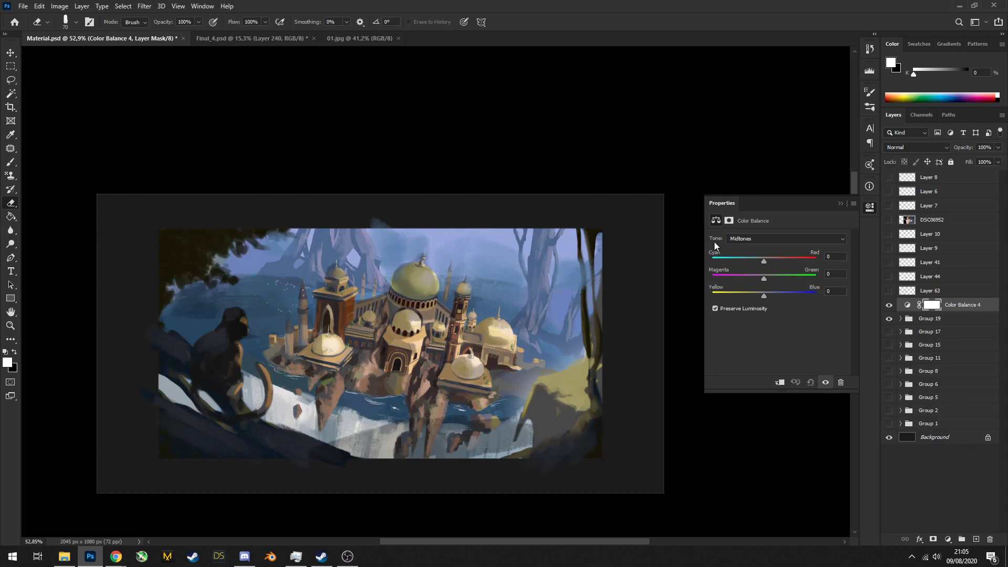
{"action": "scroll", "coordinate": [454, 331], "scroll_direction": "down", "scroll_amount": 4}
{"action": "scroll", "coordinate": [454, 331], "scroll_direction": "up", "scroll_amount": 3}
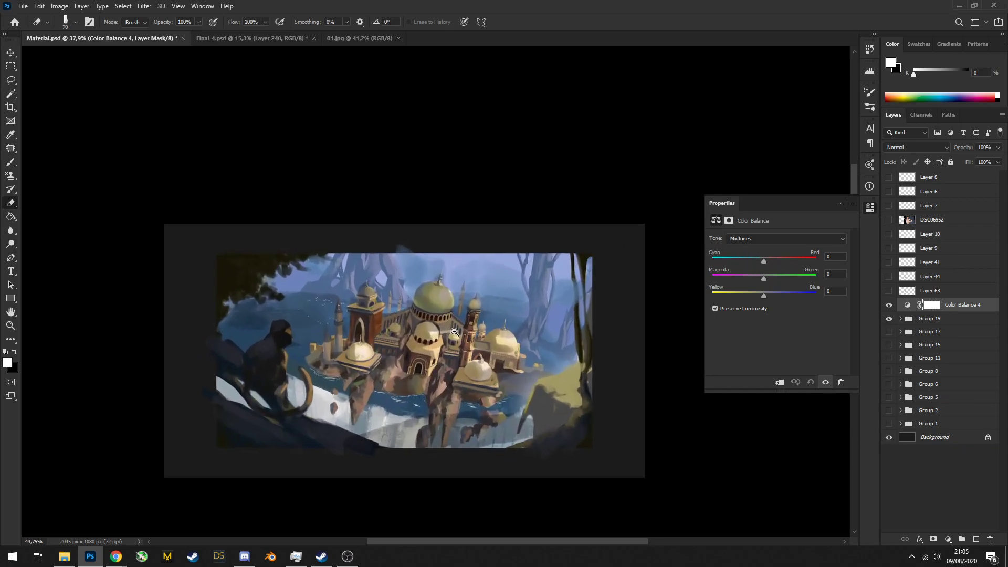
{"action": "scroll", "coordinate": [455, 332], "scroll_direction": "up", "scroll_amount": 3}
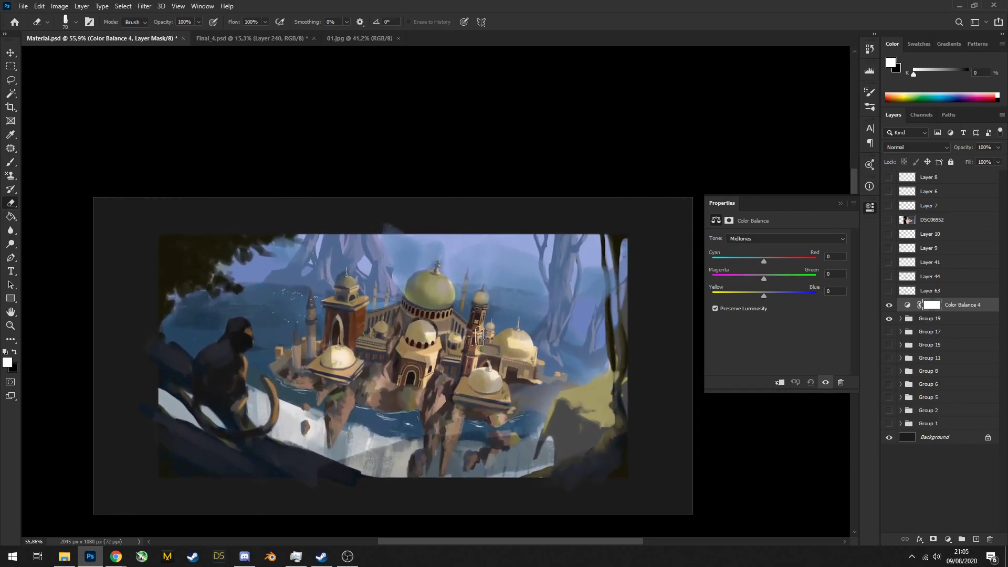
{"action": "left_click_drag", "start_coordinate": [765, 260], "coordinate": [771, 260]}
{"action": "left_click_drag", "start_coordinate": [764, 295], "coordinate": [758, 295]}
{"action": "scroll", "coordinate": [592, 297], "scroll_direction": "down", "scroll_amount": 2}
{"action": "left_click_drag", "start_coordinate": [770, 260], "coordinate": [775, 258]}
{"action": "scroll", "coordinate": [526, 272], "scroll_direction": "down", "scroll_amount": 4}
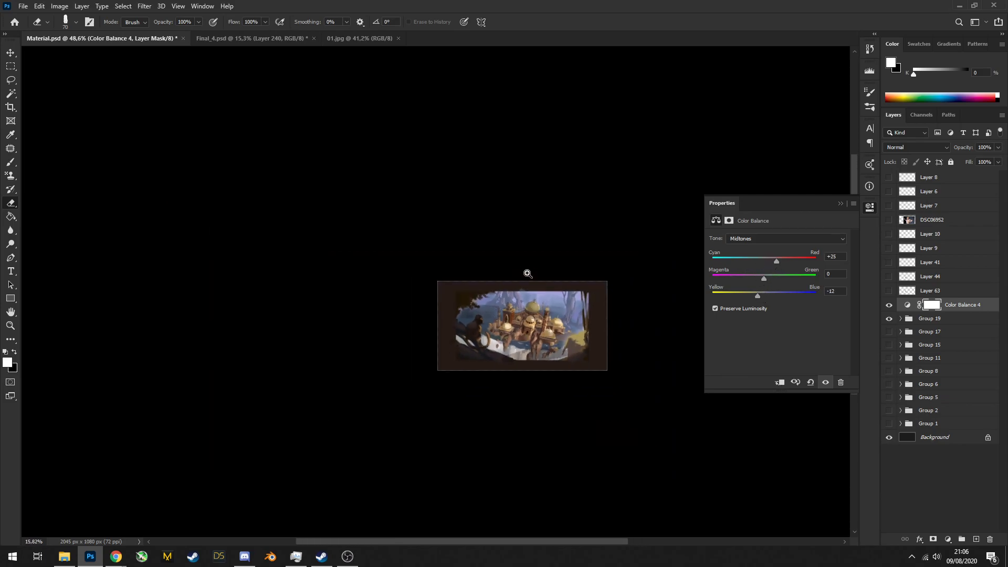
{"action": "scroll", "coordinate": [566, 318], "scroll_direction": "up", "scroll_amount": 5}
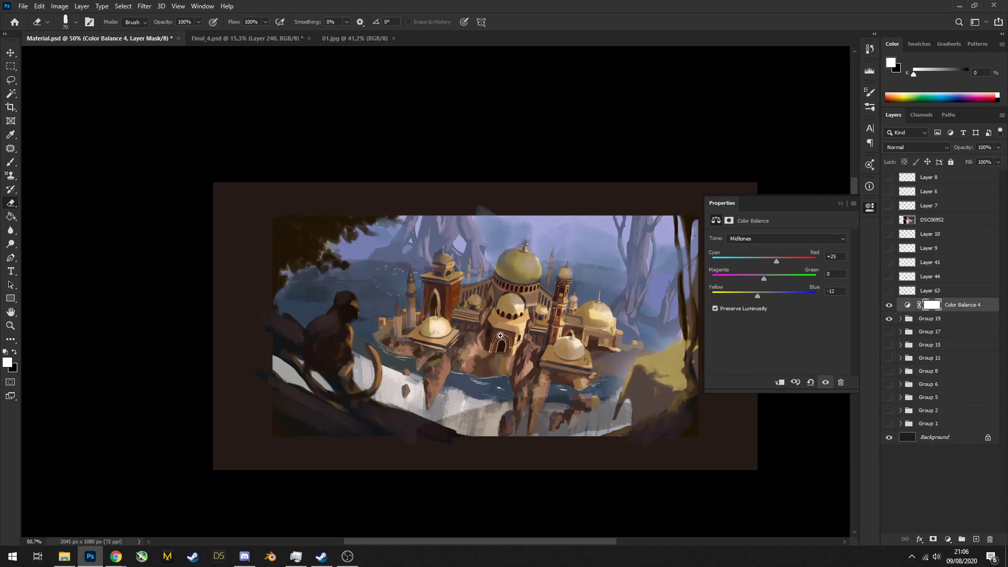
Add two new layers above the Color Balance adjustment and mix a bright blue of Lab 68, -15, -33
{"action": "left_click", "coordinate": [976, 539]}
{"action": "left_click", "coordinate": [459, 406], "text": "alt"}
{"action": "key", "text": "p"}
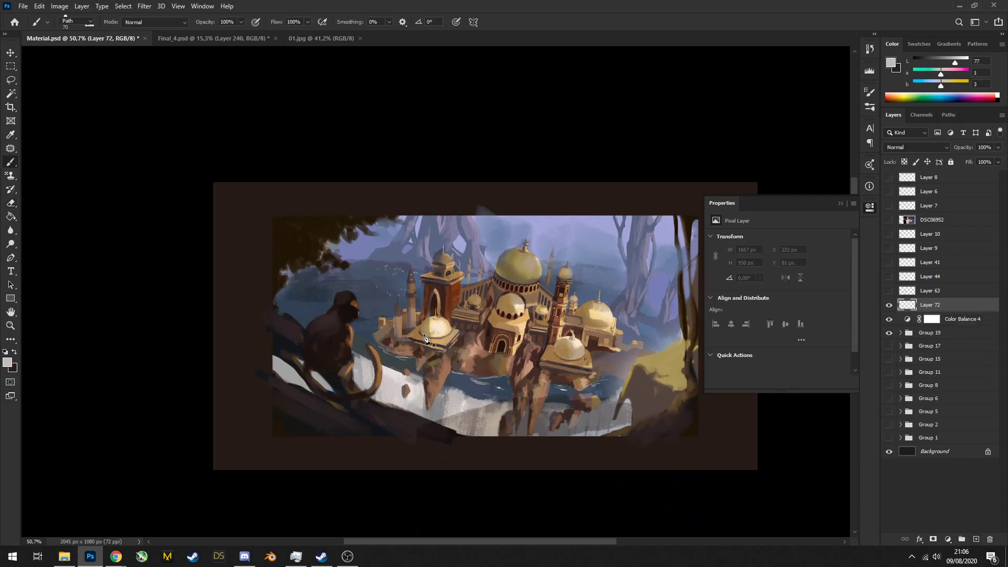
{"action": "key", "text": "b"}
{"action": "left_click", "coordinate": [462, 380], "text": "alt"}
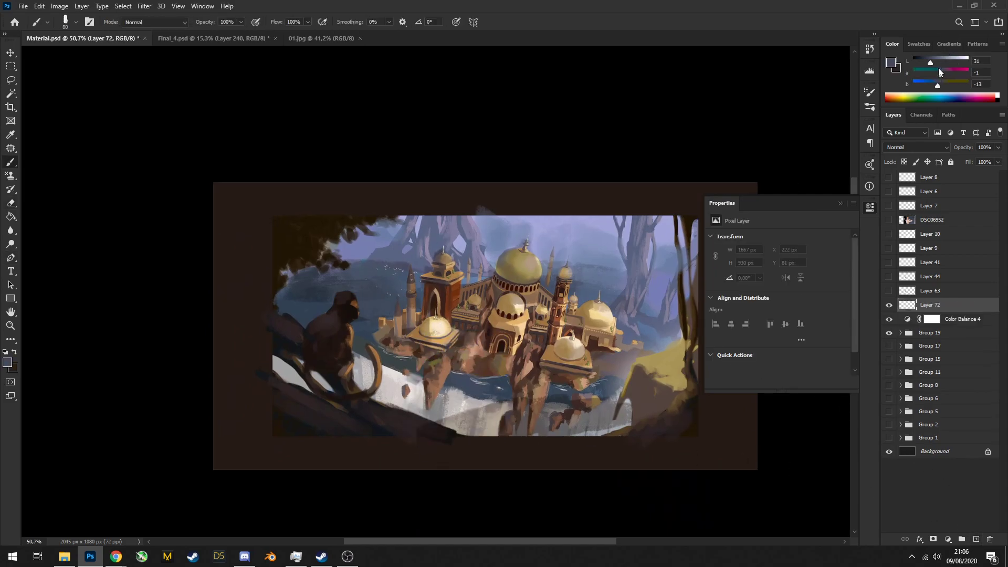
{"action": "mouse_move", "coordinate": [939, 66]}
{"action": "left_mouse_down"}
{"action": "mouse_move", "coordinate": [942, 76]}
{"action": "mouse_move", "coordinate": [945, 66]}
{"action": "left_mouse_up"}
{"action": "key", "text": "ctrl+shift+alt+n"}
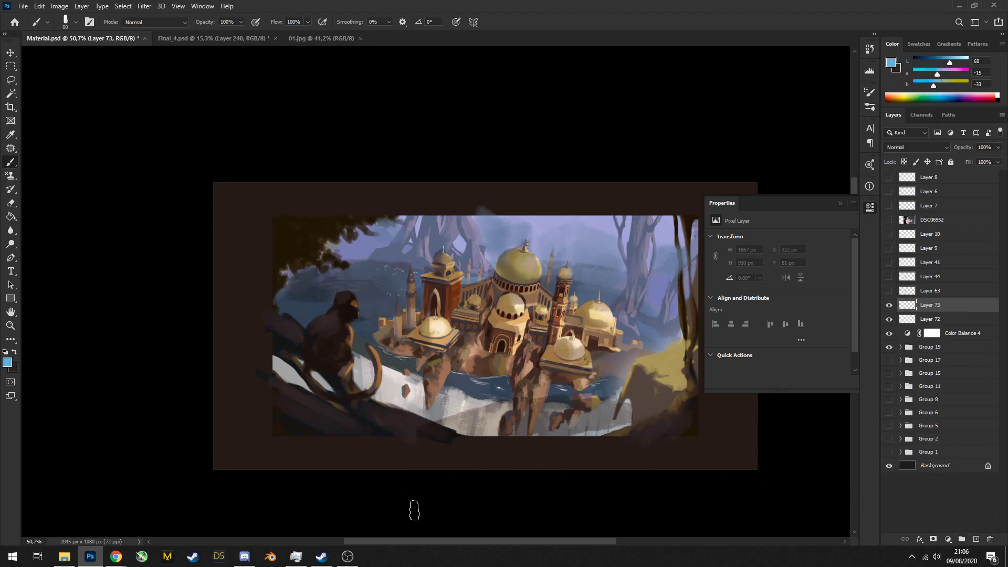
Brush bright blue onto the water below the palace, and continue along it with teal of Lab 63, -20, -7
{"action": "key", "text": "bracketright"}
{"action": "left_click_drag", "start_coordinate": [456, 373], "coordinate": [451, 374]}
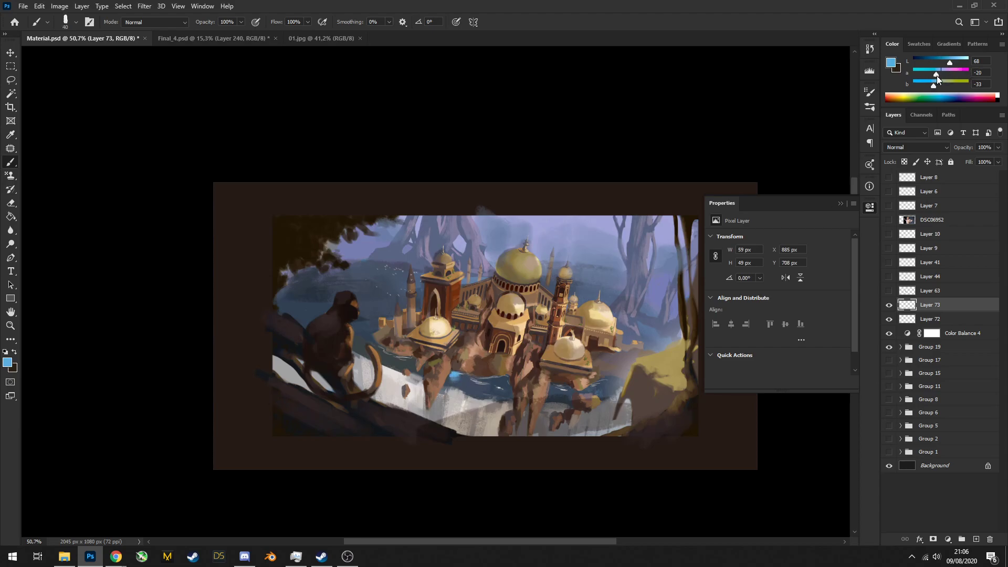
{"action": "left_click", "coordinate": [458, 377], "text": "alt"}
{"action": "key", "text": "bracketleft"}
{"action": "mouse_move", "coordinate": [461, 379]}
{"action": "left_mouse_down"}
{"action": "mouse_move", "coordinate": [403, 351]}
{"action": "mouse_move", "coordinate": [407, 369]}
{"action": "mouse_move", "coordinate": [514, 379]}
{"action": "left_mouse_up"}
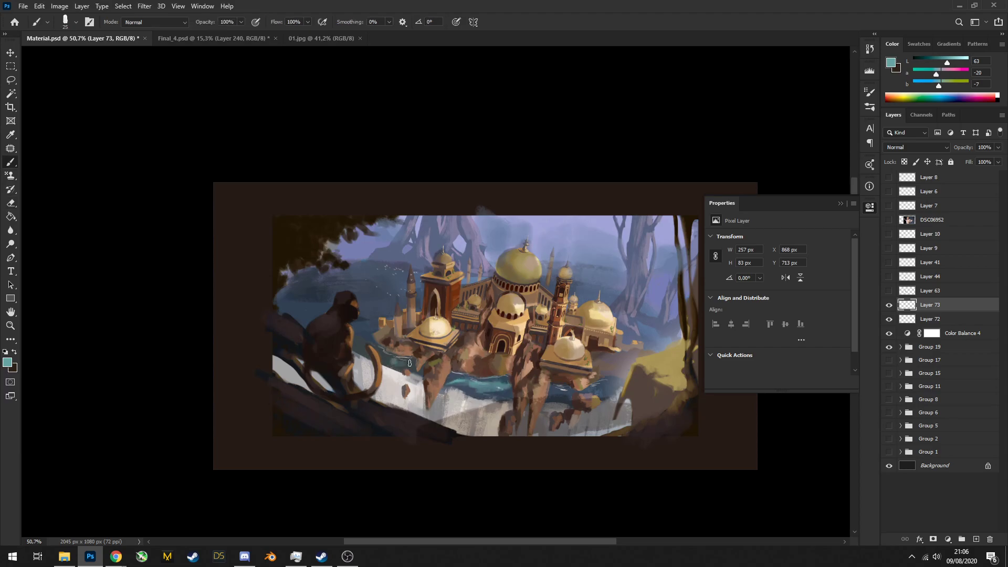
Brush teal onto the water beside the monkey and along the far side of the palace with a 25 px brush
{"action": "mouse_move", "coordinate": [379, 361]}
{"action": "left_mouse_down"}
{"action": "mouse_move", "coordinate": [399, 363]}
{"action": "mouse_move", "coordinate": [359, 332]}
{"action": "left_mouse_up"}
{"action": "key", "text": "e"}
{"action": "key", "text": "b"}
{"action": "left_click_drag", "start_coordinate": [631, 340], "coordinate": [643, 336]}
Paint a broad teal patch on the water between the hanging rocks at the waterfall's upper edge
{"action": "scroll", "coordinate": [631, 340], "scroll_direction": "down", "scroll_amount": 4}
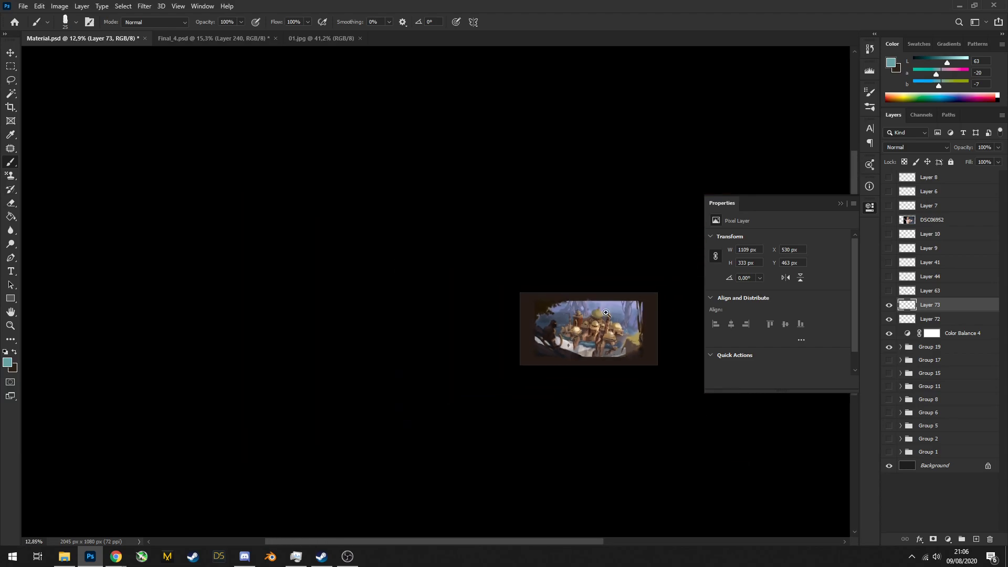
{"action": "scroll", "coordinate": [467, 376], "scroll_direction": "up", "scroll_amount": 8}
{"action": "key", "text": "e"}
{"action": "scroll", "coordinate": [462, 372], "scroll_direction": "down", "scroll_amount": 3}
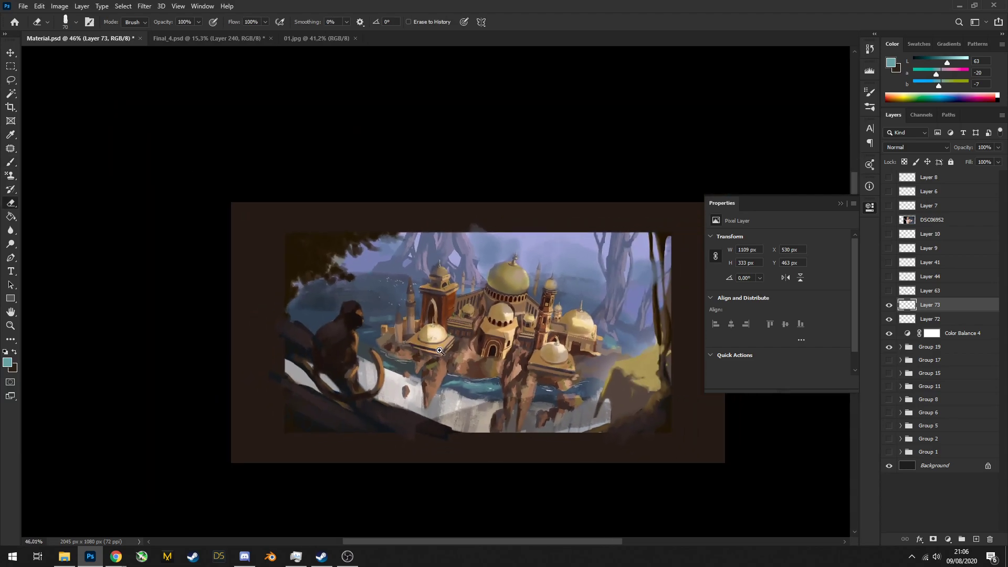
{"action": "scroll", "coordinate": [457, 367], "scroll_direction": "up", "scroll_amount": 3}
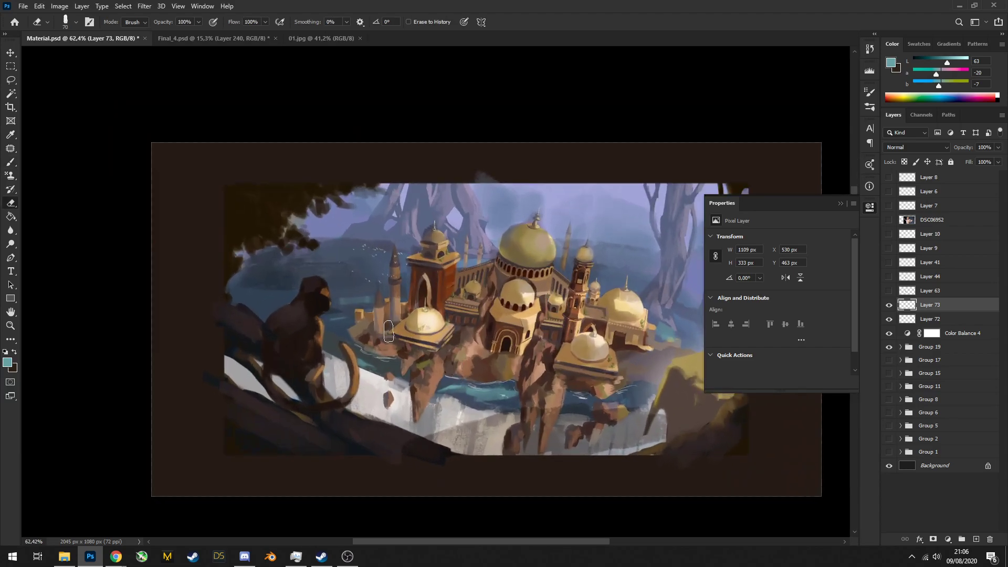
{"action": "scroll", "coordinate": [464, 386], "scroll_direction": "up", "scroll_amount": 2}
{"action": "key", "text": "b"}
{"action": "mouse_move", "coordinate": [451, 395]}
{"action": "left_mouse_down"}
{"action": "mouse_move", "coordinate": [495, 405]}
{"action": "mouse_move", "coordinate": [481, 409]}
{"action": "mouse_move", "coordinate": [520, 410]}
{"action": "mouse_move", "coordinate": [511, 404]}
{"action": "mouse_move", "coordinate": [520, 400]}
{"action": "mouse_move", "coordinate": [529, 424]}
{"action": "left_mouse_up"}
{"action": "key", "text": "e"}
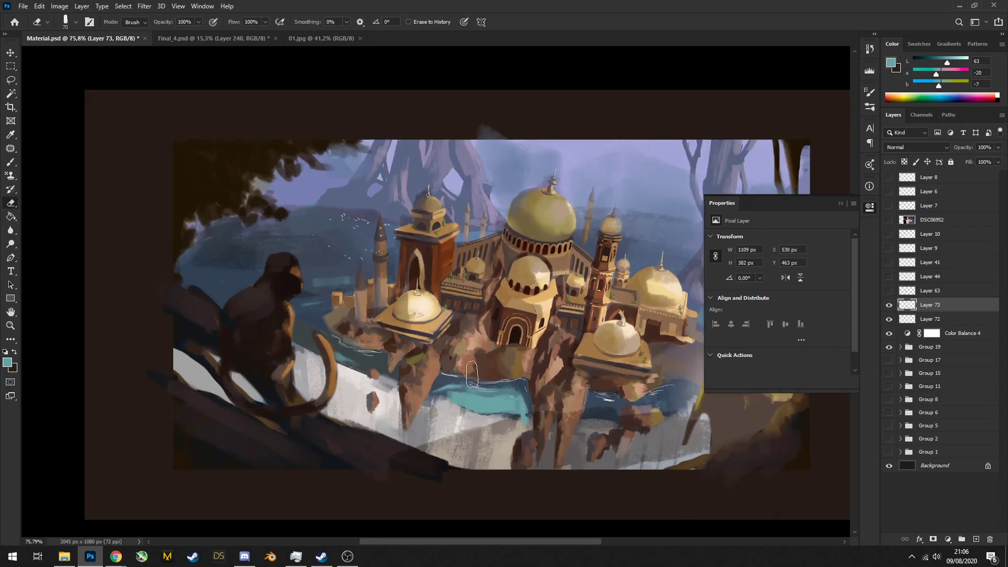
Lower the opacity of the layer holding the teal water strokes to 56%
{"action": "scroll", "coordinate": [541, 376], "scroll_direction": "down", "scroll_amount": 4}
{"action": "scroll", "coordinate": [556, 378], "scroll_direction": "up", "scroll_amount": 2}
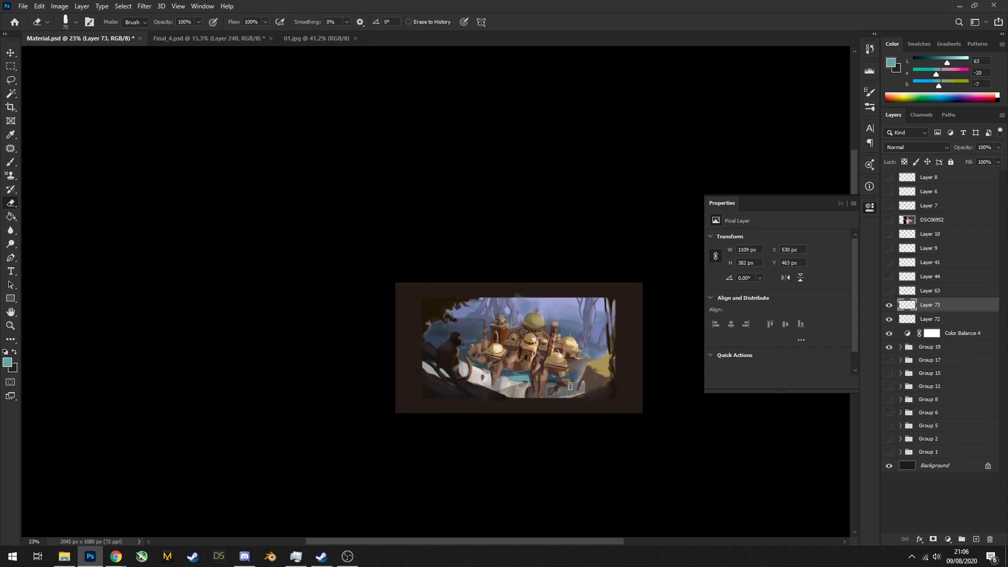
{"action": "key", "text": "b"}
{"action": "scroll", "coordinate": [562, 363], "scroll_direction": "up", "scroll_amount": 3}
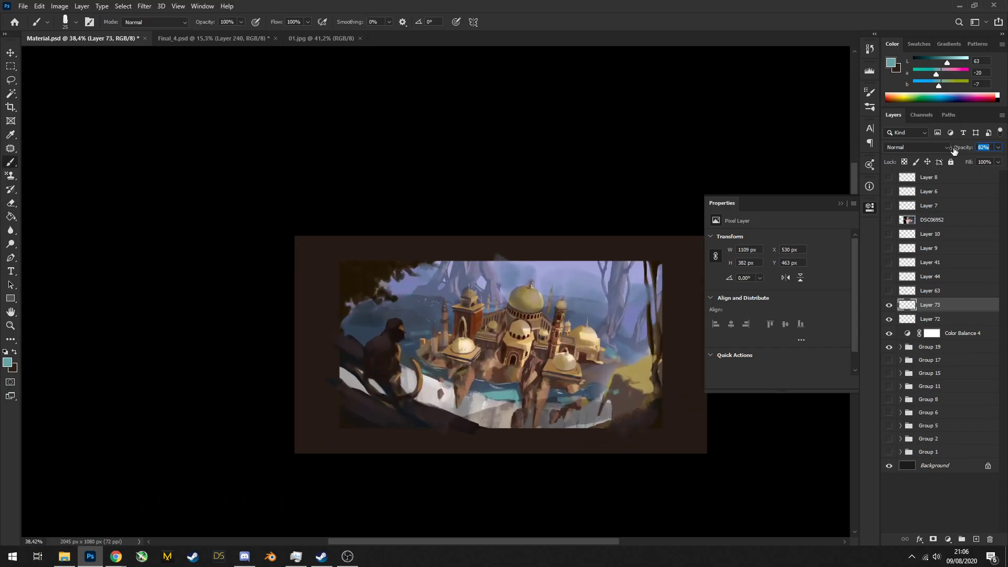
{"action": "left_click_drag", "start_coordinate": [954, 151], "coordinate": [946, 150]}
{"action": "scroll", "coordinate": [577, 315], "scroll_direction": "down", "scroll_amount": 3}
{"action": "scroll", "coordinate": [634, 261], "scroll_direction": "up", "scroll_amount": 5}
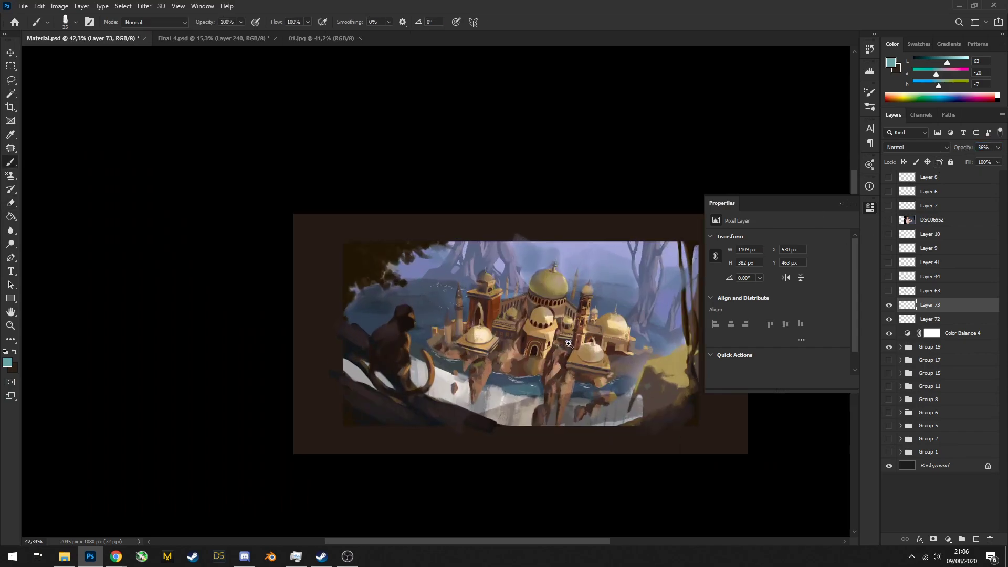
{"action": "left_click_drag", "start_coordinate": [965, 150], "coordinate": [968, 150]}
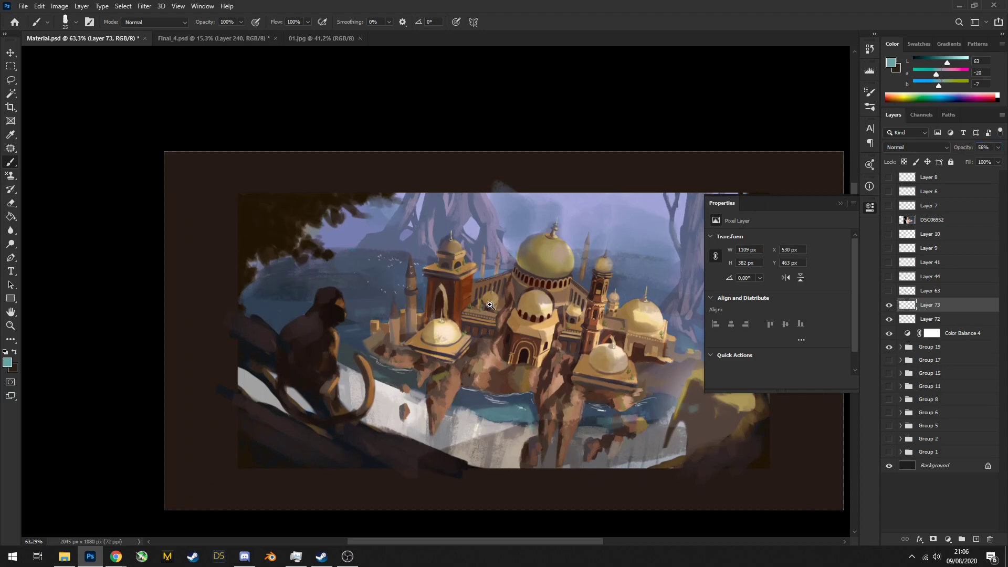
{"action": "scroll", "coordinate": [549, 267], "scroll_direction": "up", "scroll_amount": 1}
{"action": "scroll", "coordinate": [549, 266], "scroll_direction": "down", "scroll_amount": 3}
{"action": "scroll", "coordinate": [550, 266], "scroll_direction": "down", "scroll_amount": 3}
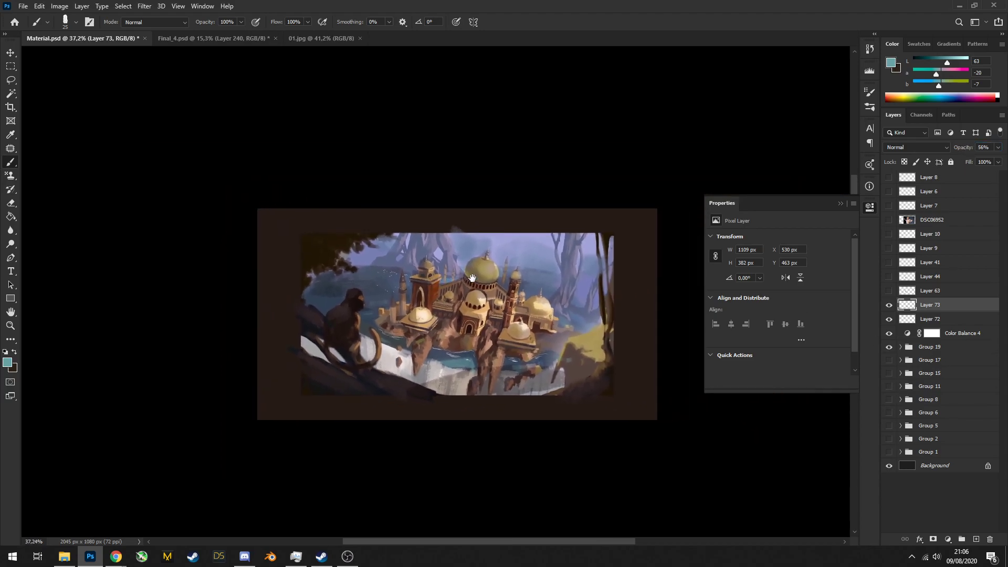
{"action": "scroll", "coordinate": [527, 308], "scroll_direction": "up", "scroll_amount": 3}
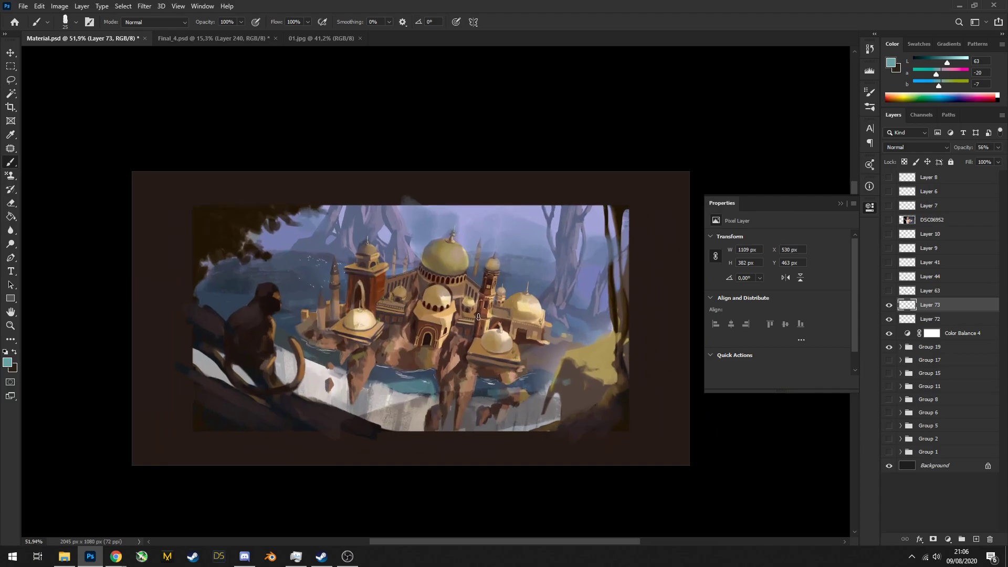
{"action": "scroll", "coordinate": [420, 362], "scroll_direction": "up", "scroll_amount": 1}
Sketch sweeping circular guide strokes in teal around the palace and across the scene, and undo them
{"action": "mouse_move", "coordinate": [307, 347]}
{"action": "left_mouse_down"}
{"action": "mouse_move", "coordinate": [303, 401]}
{"action": "mouse_move", "coordinate": [443, 269]}
{"action": "mouse_move", "coordinate": [281, 404]}
{"action": "left_mouse_up"}
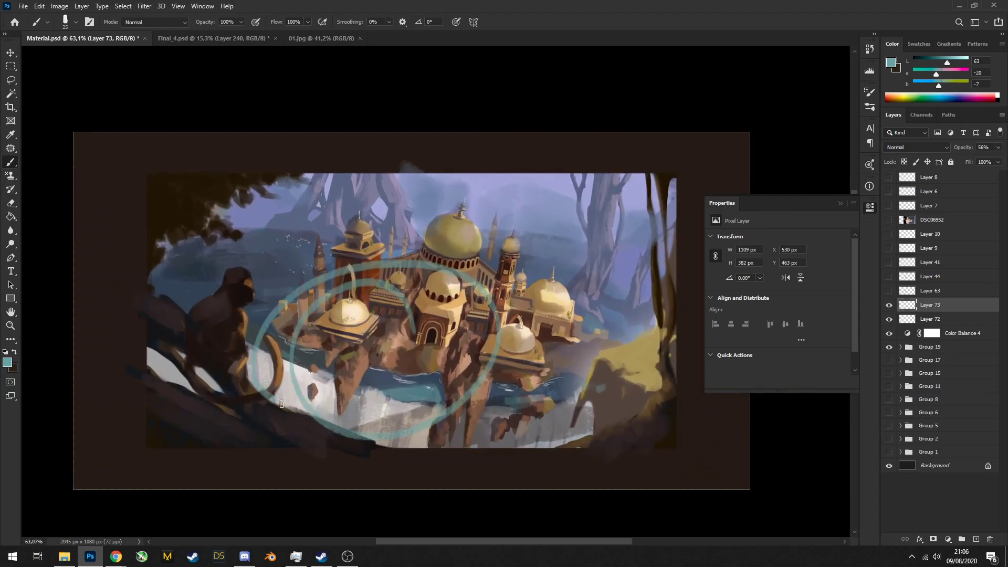
{"action": "mouse_move", "coordinate": [587, 389]}
{"action": "left_mouse_down"}
{"action": "mouse_move", "coordinate": [592, 348]}
{"action": "mouse_move", "coordinate": [720, 315]}
{"action": "mouse_move", "coordinate": [596, 288]}
{"action": "left_mouse_up"}
{"action": "key", "text": "ctrl+z"}
{"action": "key", "text": "ctrl+z"}
{"action": "mouse_move", "coordinate": [295, 190]}
{"action": "left_mouse_down"}
{"action": "mouse_move", "coordinate": [286, 247]}
{"action": "mouse_move", "coordinate": [399, 152]}
{"action": "left_mouse_up"}
{"action": "key", "text": "ctrl+z"}
Add a new empty layer above the teal water layer
{"action": "scroll", "coordinate": [378, 287], "scroll_direction": "down", "scroll_amount": 1}
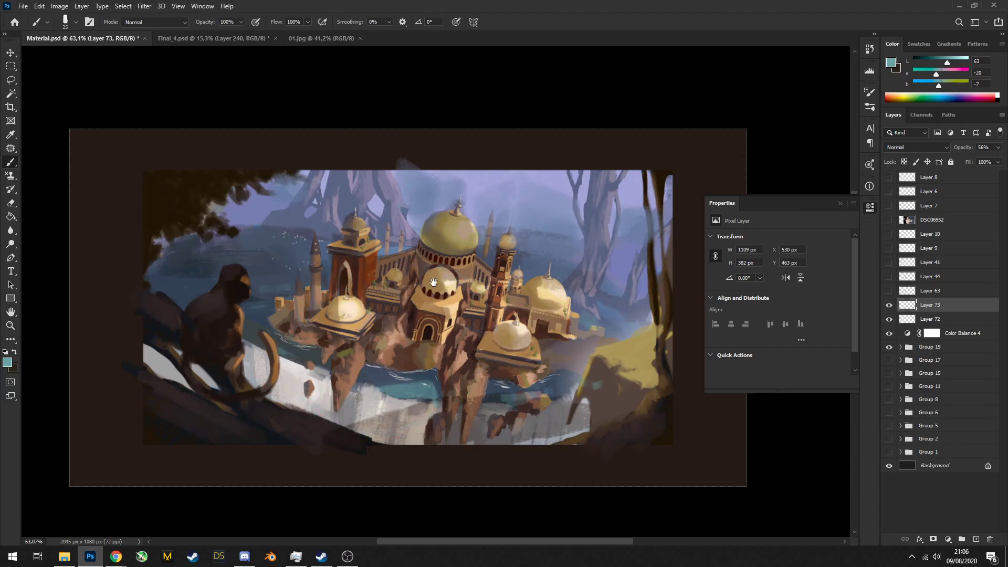
{"action": "left_click_drag", "start_coordinate": [388, 251], "coordinate": [391, 299]}
{"action": "key", "text": "ctrl+shift+alt+n"}
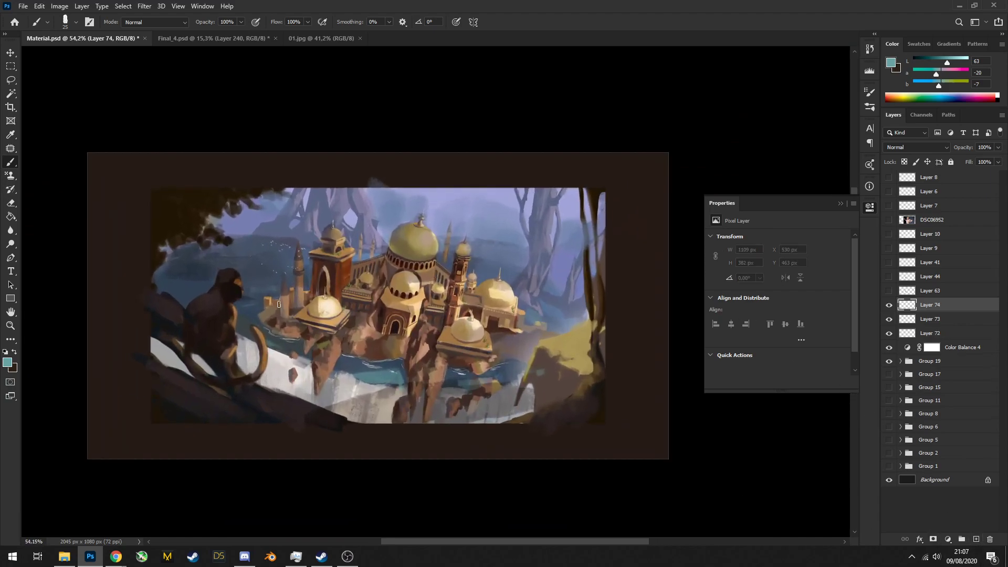
Try straight diagonal teal guide lines across the palace and the foreground, comparing angles, and undo them
{"action": "left_click_drag", "start_coordinate": [152, 285], "coordinate": [562, 384]}
{"action": "key", "text": "ctrl+z"}
{"action": "left_click_drag", "start_coordinate": [88, 269], "coordinate": [605, 424]}
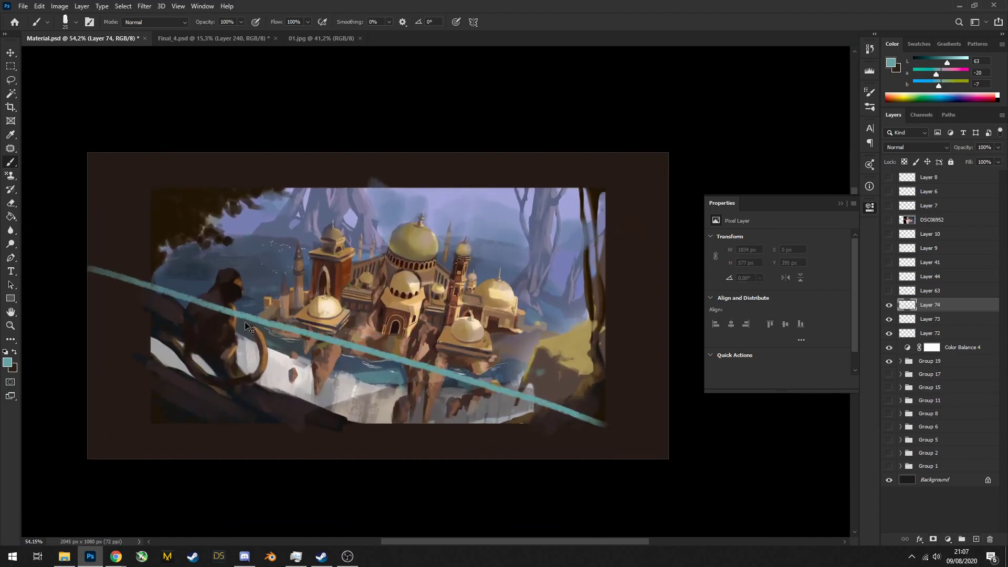
{"action": "key", "text": "ctrl+z"}
{"action": "left_click_drag", "start_coordinate": [79, 269], "coordinate": [671, 425]}
{"action": "left_click_drag", "start_coordinate": [100, 293], "coordinate": [587, 373]}
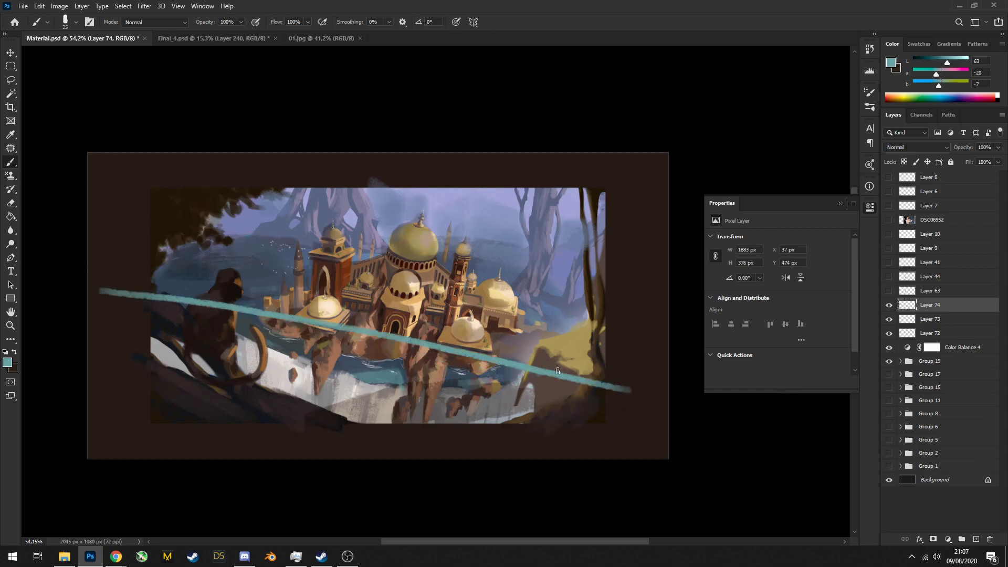
{"action": "key", "text": "ctrl+z"}
{"action": "key", "text": "ctrl+shift+z"}
{"action": "key", "text": "ctrl+z"}
{"action": "key", "text": "ctrl+shift+z"}
{"action": "key", "text": "ctrl+shift+z"}
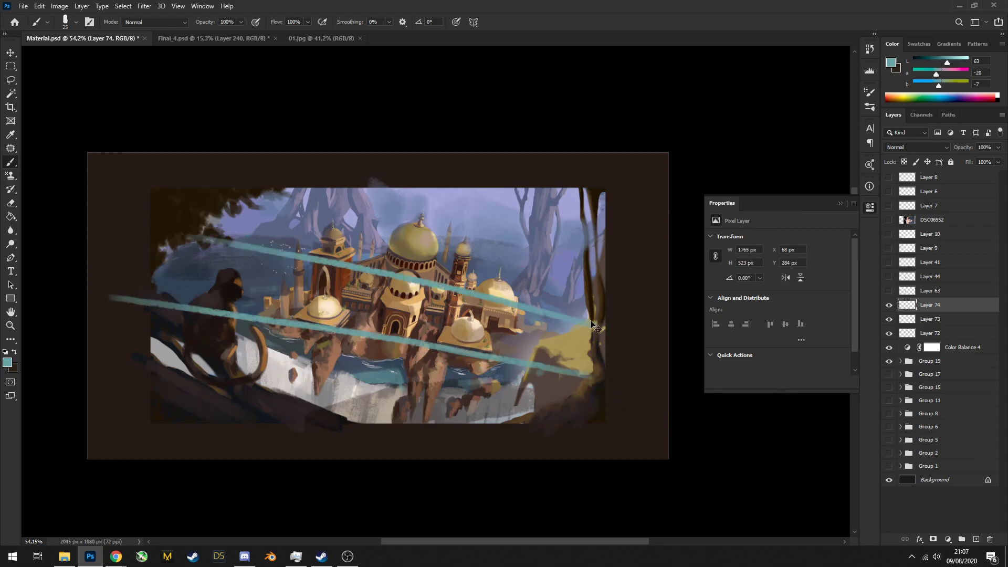
{"action": "key", "text": "ctrl+z"}
{"action": "key", "text": "ctrl+z"}
Select the front edge of the near domed platform with a polygonal lasso, brush a sampled dark brown inside it, and deselect
{"action": "mouse_move", "coordinate": [416, 275]}
{"action": "left_mouse_down"}
{"action": "mouse_move", "coordinate": [358, 301]}
{"action": "mouse_move", "coordinate": [425, 298]}
{"action": "left_mouse_up"}
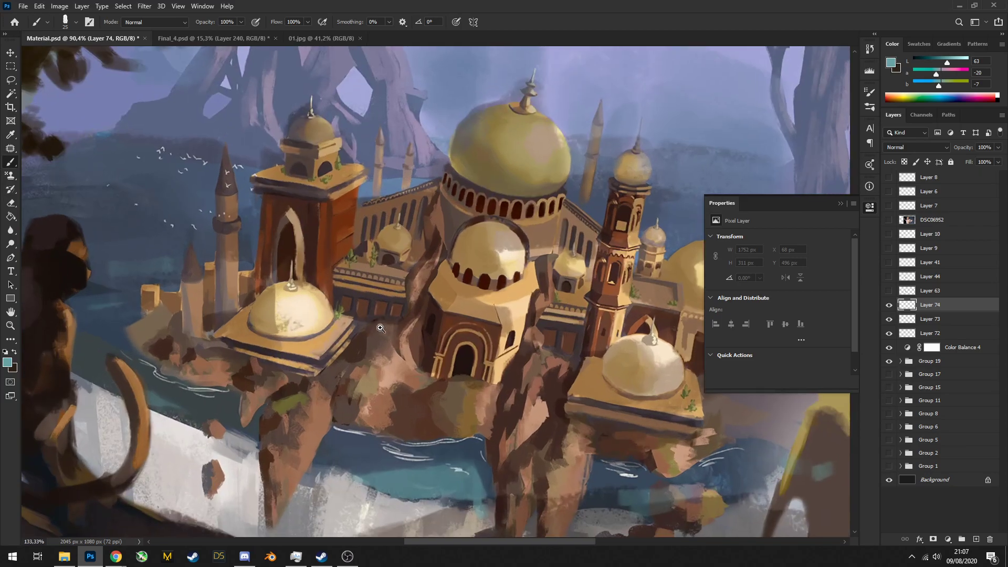
{"action": "left_click", "coordinate": [10, 80]}
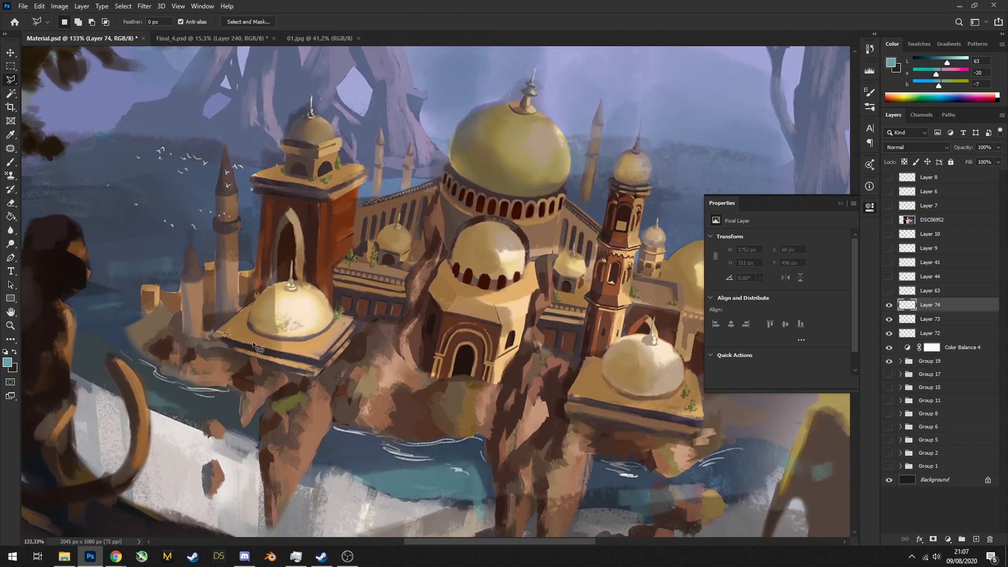
{"action": "double_click", "coordinate": [187, 338]}
{"action": "key", "text": "b"}
{"action": "left_click", "coordinate": [270, 353], "text": "alt"}
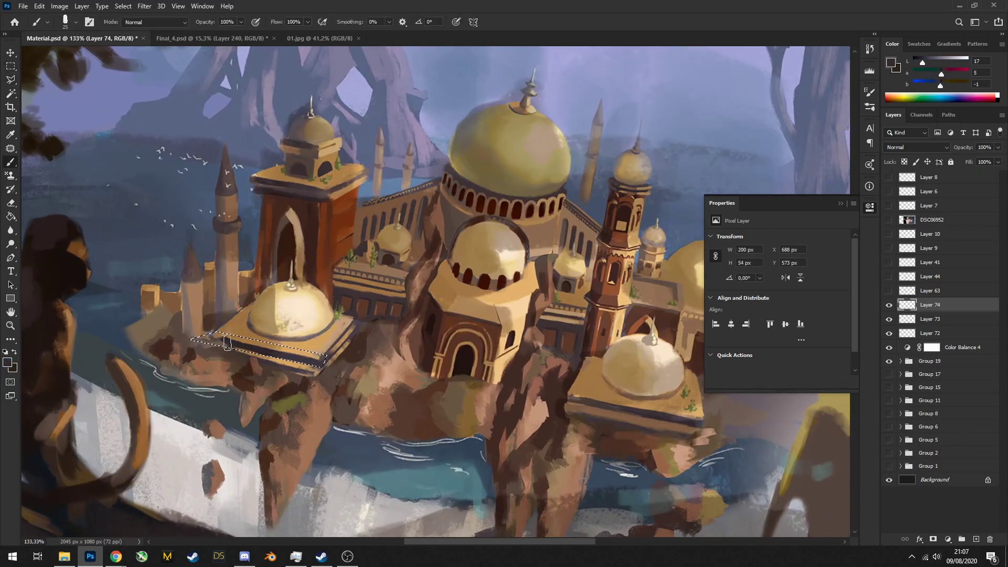
{"action": "mouse_move", "coordinate": [217, 336]}
{"action": "left_mouse_down"}
{"action": "mouse_move", "coordinate": [407, 364]}
{"action": "mouse_move", "coordinate": [362, 324]}
{"action": "left_mouse_up"}
{"action": "key", "text": "ctrl+d"}
{"action": "left_click", "coordinate": [398, 379]}
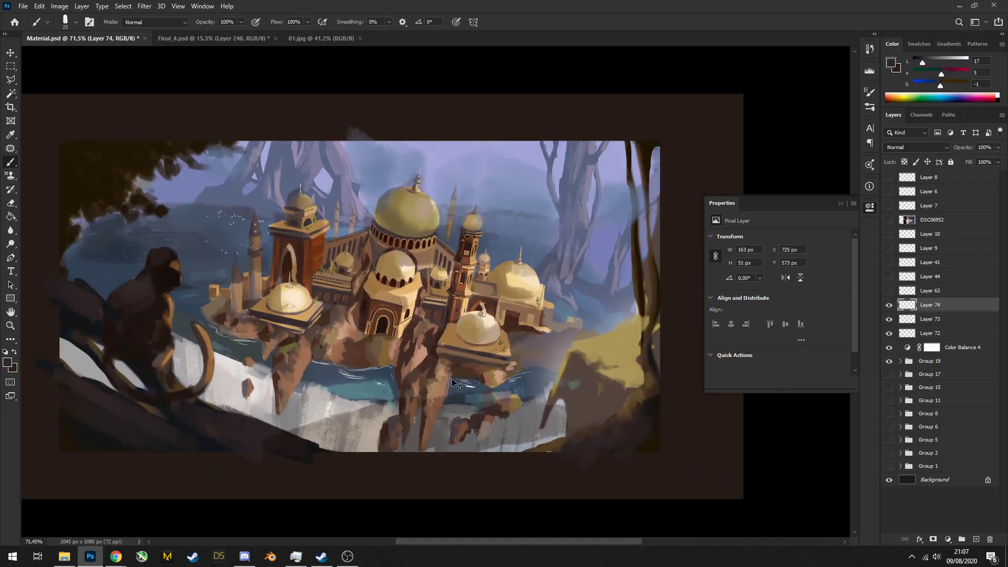
Save and close Material.psd, and reopen it from the recent files
{"action": "key", "text": "ctrl+s"}
{"action": "key", "text": "ctrl+w"}
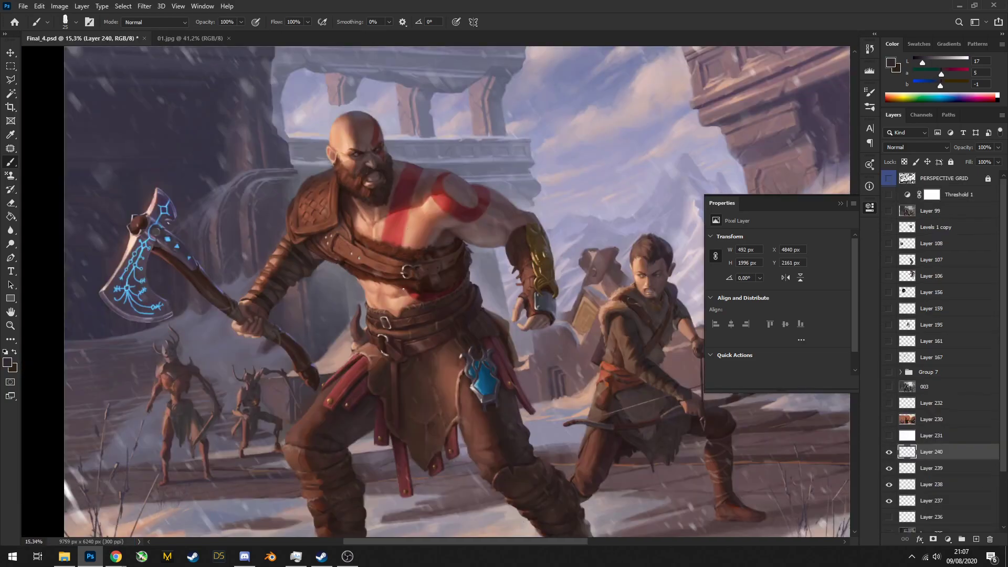
{"action": "left_click", "coordinate": [23, 6]}
{"action": "mouse_move", "coordinate": [132, 67]}
{"action": "left_click", "coordinate": [194, 68]}
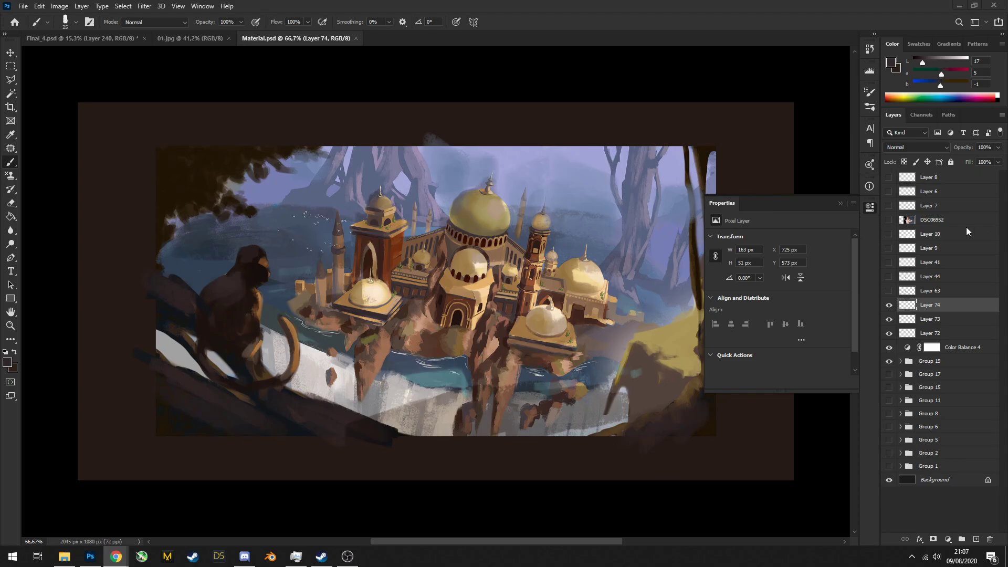
Group the layers from Layer 74 down through Group 19, and hide the new group
{"action": "left_click", "coordinate": [927, 349], "text": "shift"}
{"action": "left_click", "coordinate": [932, 362], "text": "shift"}
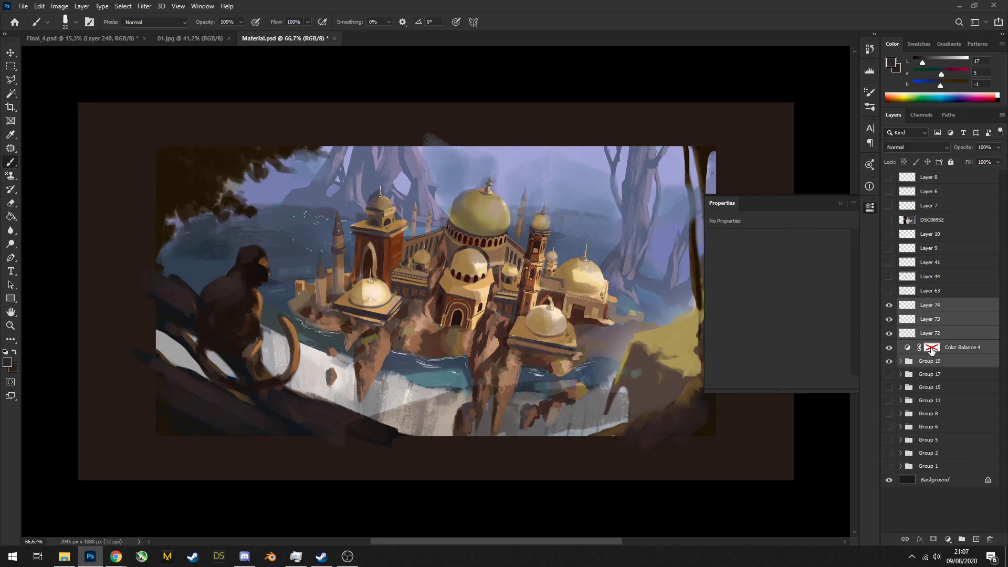
{"action": "key", "text": "ctrl+g"}
{"action": "left_click", "coordinate": [889, 305]}
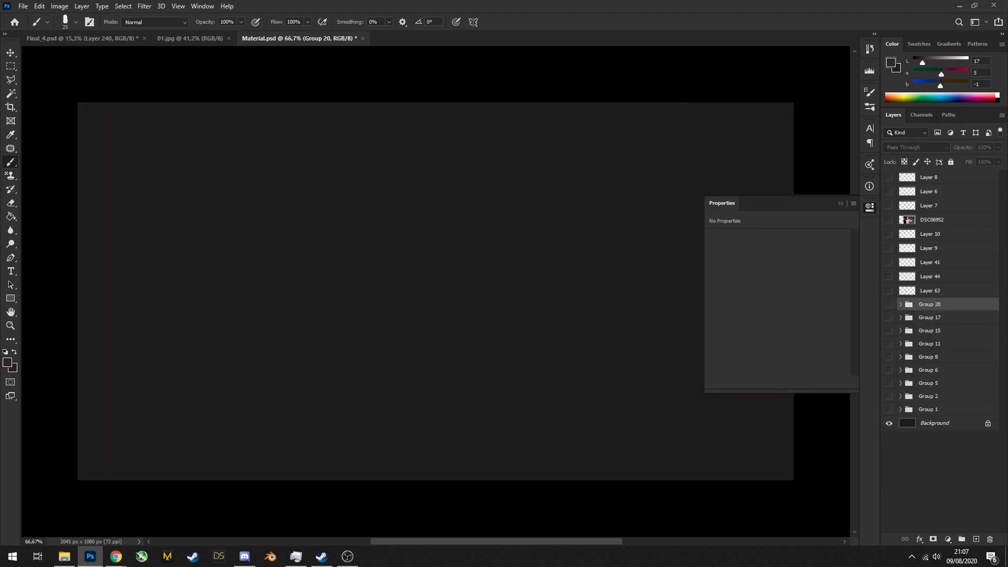
Switch to the browser and back, and paste the kitchen painting at 100% scale as a new layer above the hidden palace group
{"action": "key", "text": "alt+Tab"}
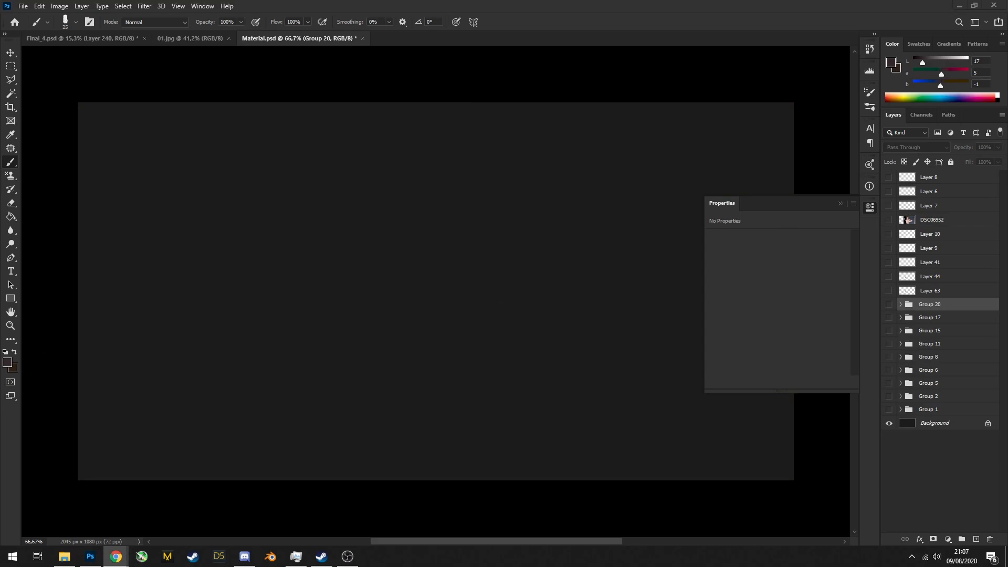
{"action": "key", "text": "alt+Tab"}
{"action": "key", "text": "ctrl+v"}
{"action": "key", "text": "ctrl+t"}
{"action": "key", "text": "Return"}
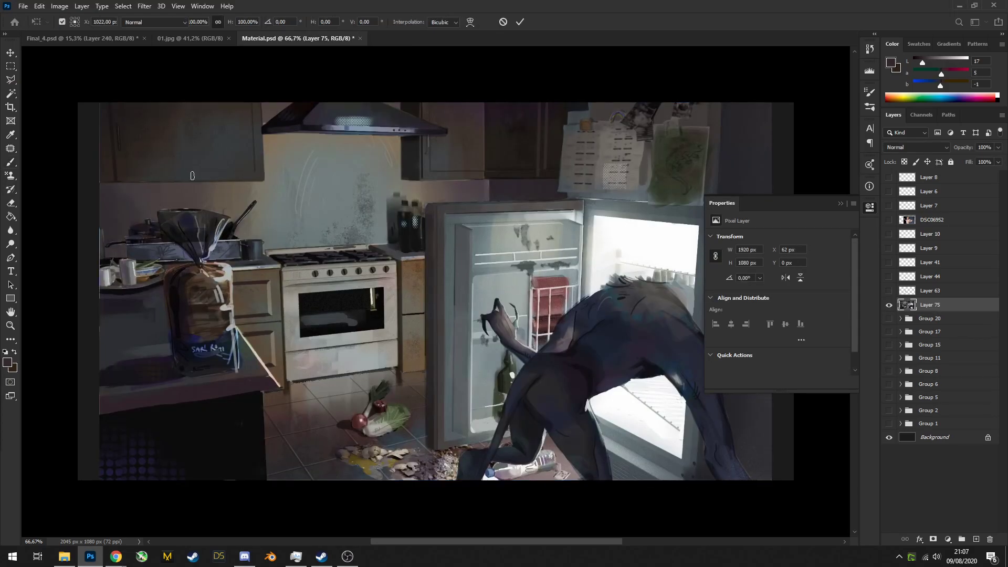
{"action": "key", "text": "b"}
{"action": "scroll", "coordinate": [284, 279], "scroll_direction": "up", "scroll_amount": 2}
{"action": "left_click_drag", "start_coordinate": [284, 279], "coordinate": [279, 279]}
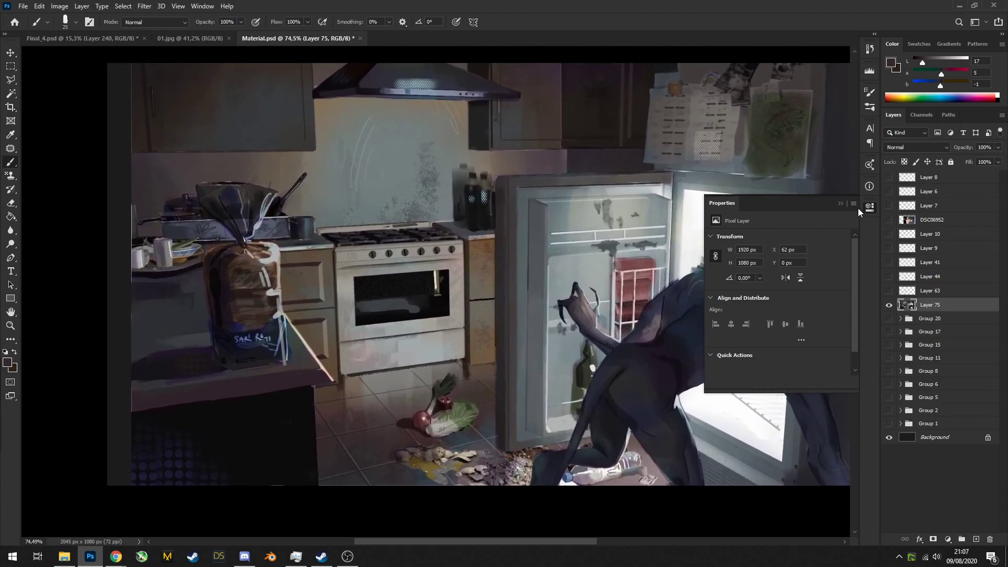
Collapse the Properties panel and add a new layer directly above Layer 75
{"action": "left_click", "coordinate": [869, 207]}
{"action": "left_click_drag", "start_coordinate": [602, 252], "coordinate": [564, 266]}
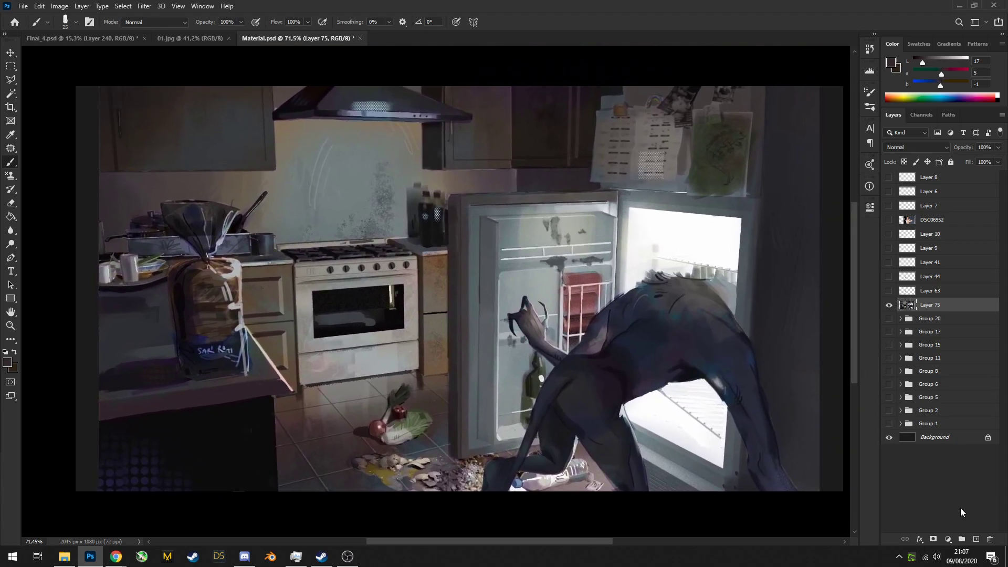
{"action": "left_click", "coordinate": [975, 538]}
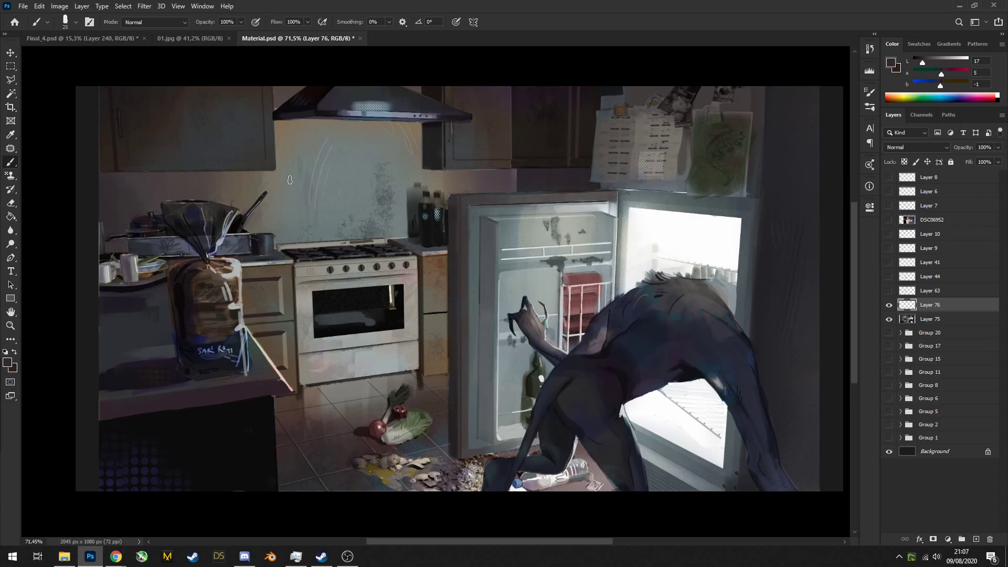
Paint white highlights and dark brown touches on the side of the bread bag with colours sampled from the image
{"action": "scroll", "coordinate": [290, 180], "scroll_direction": "down", "scroll_amount": 6}
{"action": "scroll", "coordinate": [391, 233], "scroll_direction": "up", "scroll_amount": 4}
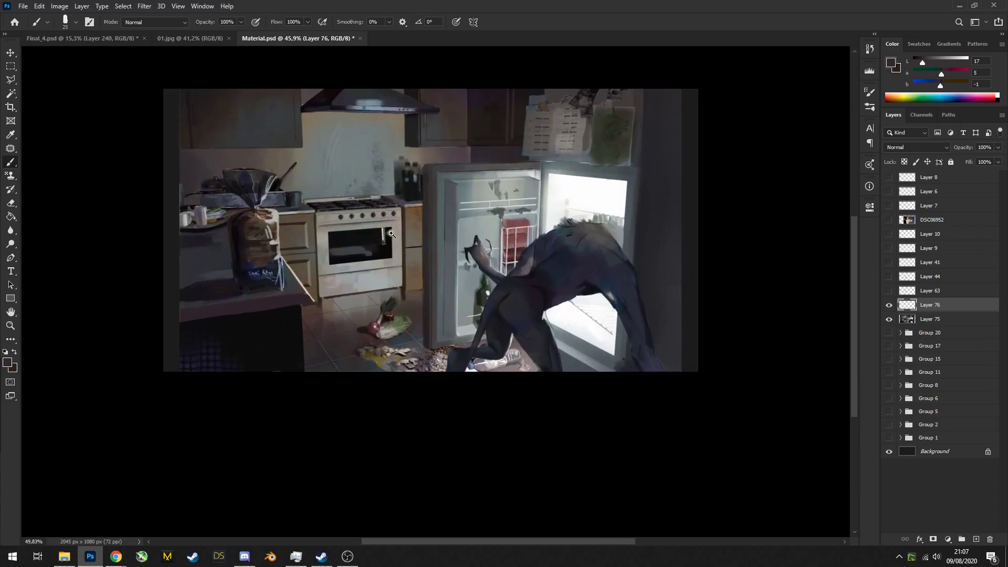
{"action": "scroll", "coordinate": [391, 233], "scroll_direction": "up", "scroll_amount": 4}
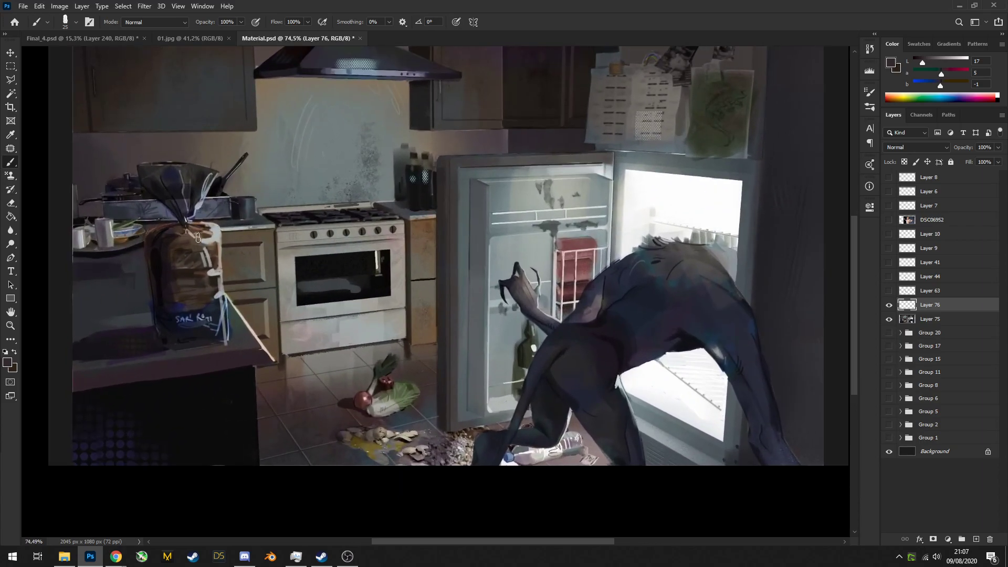
{"action": "left_click", "coordinate": [670, 199], "text": "alt"}
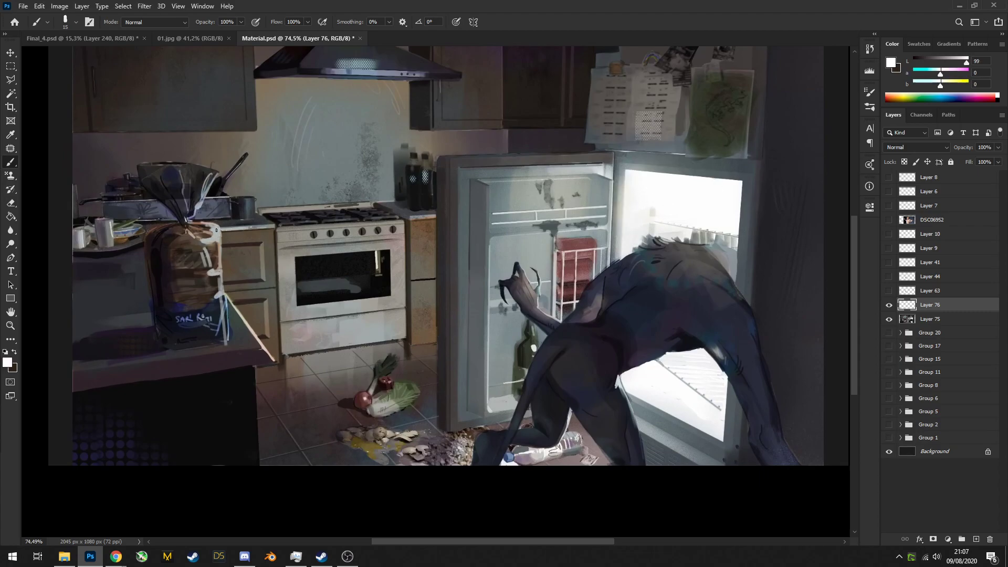
{"action": "left_click", "coordinate": [209, 234], "text": "alt"}
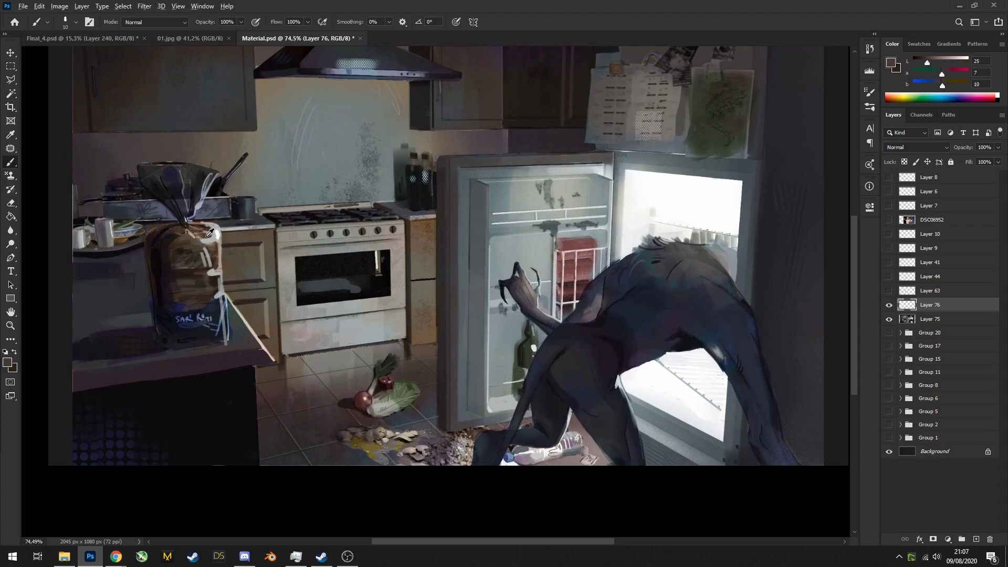
{"action": "left_click", "coordinate": [215, 234], "text": "alt"}
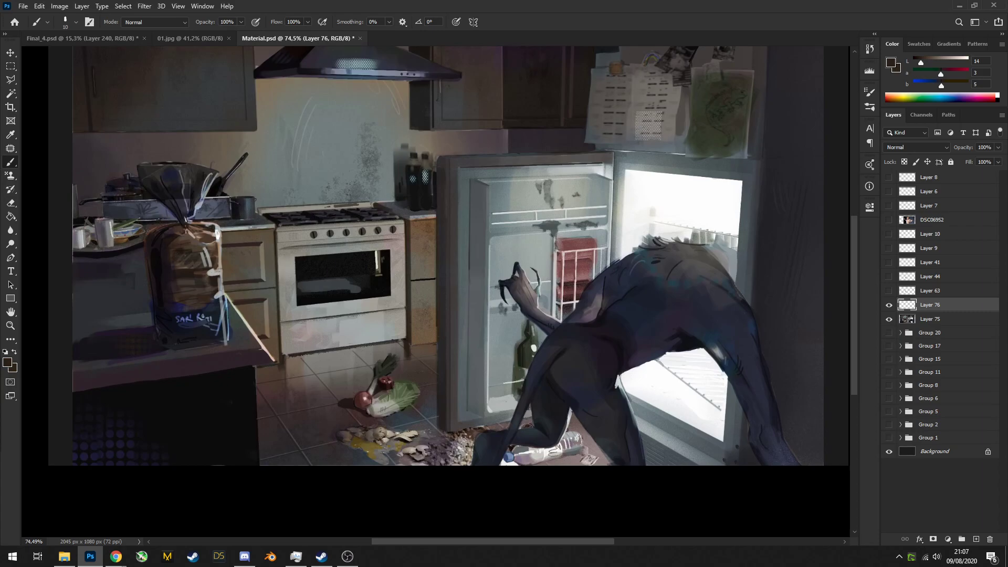
{"action": "left_click", "coordinate": [216, 237], "text": "alt"}
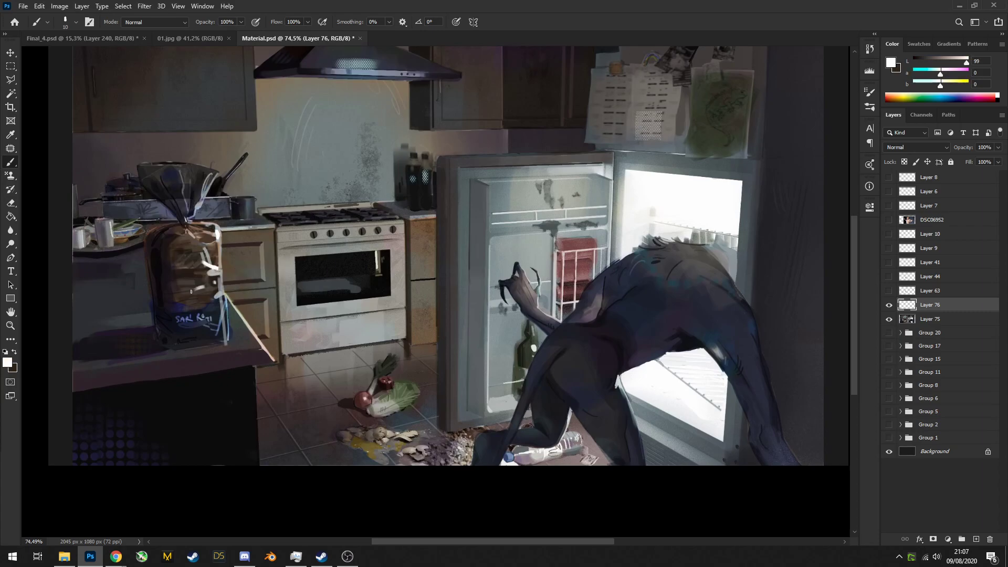
Sample a near-black from the bread bag and darken its shaded side
{"action": "scroll", "coordinate": [222, 330], "scroll_direction": "down", "scroll_amount": 5}
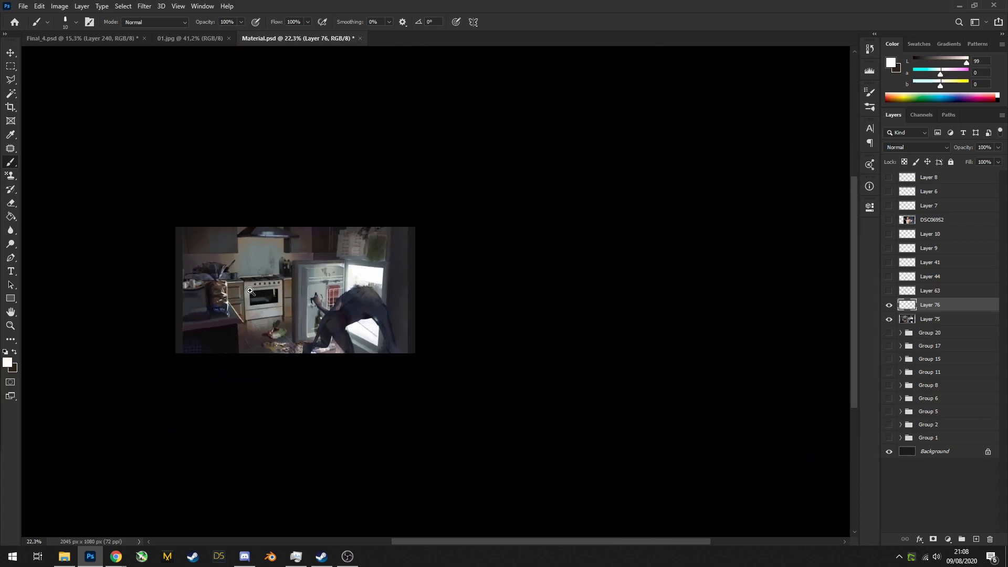
{"action": "scroll", "coordinate": [192, 199], "scroll_direction": "up", "scroll_amount": 8}
{"action": "left_click", "coordinate": [204, 250], "text": "alt"}
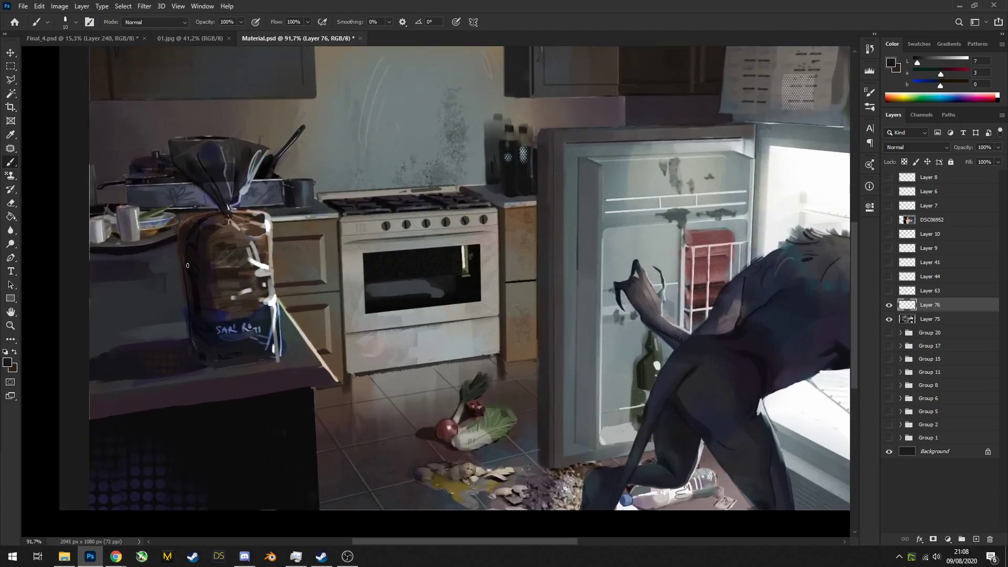
{"action": "scroll", "coordinate": [205, 296], "scroll_direction": "down", "scroll_amount": 5}
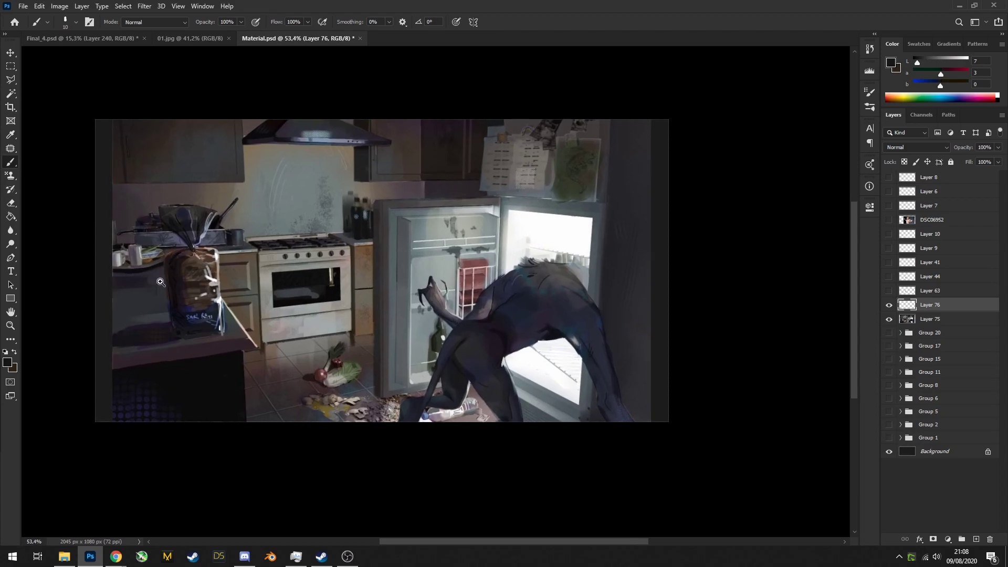
{"action": "left_click_drag", "start_coordinate": [172, 282], "coordinate": [166, 277]}
{"action": "left_click_drag", "start_coordinate": [298, 279], "coordinate": [265, 298]}
{"action": "scroll", "coordinate": [265, 298], "scroll_direction": "up", "scroll_amount": 1}
{"action": "scroll", "coordinate": [267, 304], "scroll_direction": "down", "scroll_amount": 3}
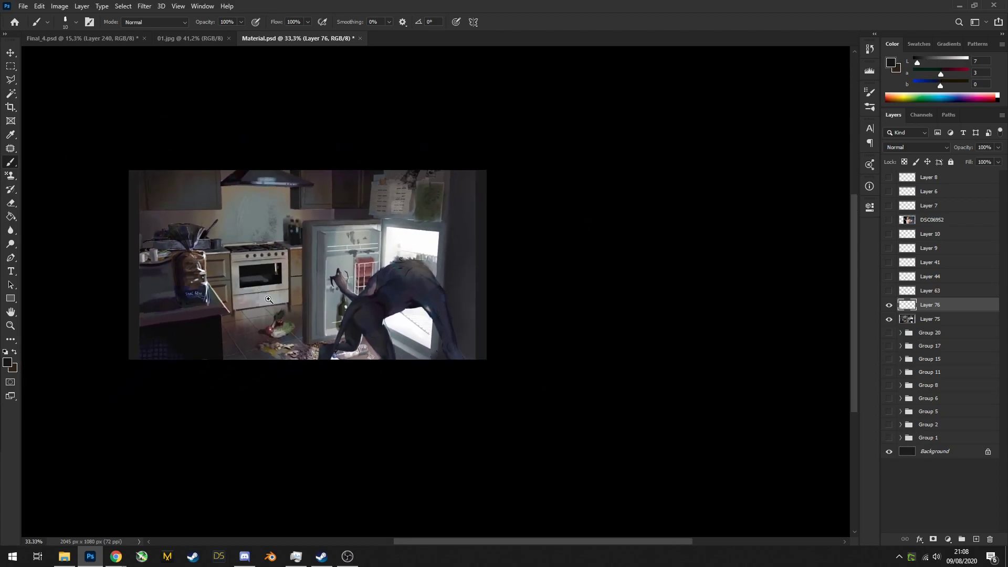
Sample a grey from the floor tiles and examine the bread bag, stove and floor at several magnifications
{"action": "scroll", "coordinate": [271, 321], "scroll_direction": "up", "scroll_amount": 3}
{"action": "scroll", "coordinate": [270, 321], "scroll_direction": "up", "scroll_amount": 3}
{"action": "left_click", "coordinate": [264, 344], "text": "alt"}
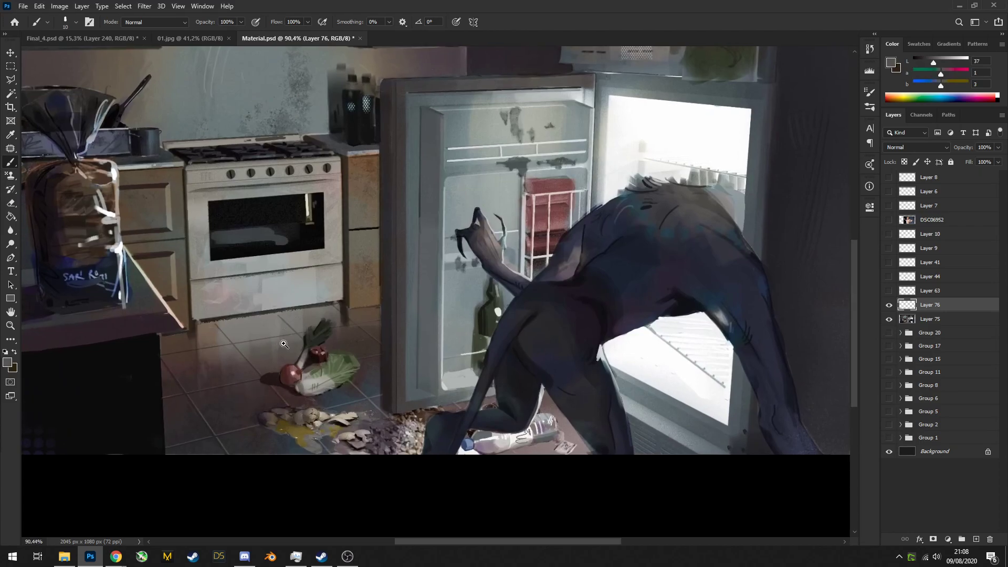
{"action": "scroll", "coordinate": [284, 344], "scroll_direction": "down", "scroll_amount": 5}
{"action": "scroll", "coordinate": [260, 317], "scroll_direction": "up", "scroll_amount": 4}
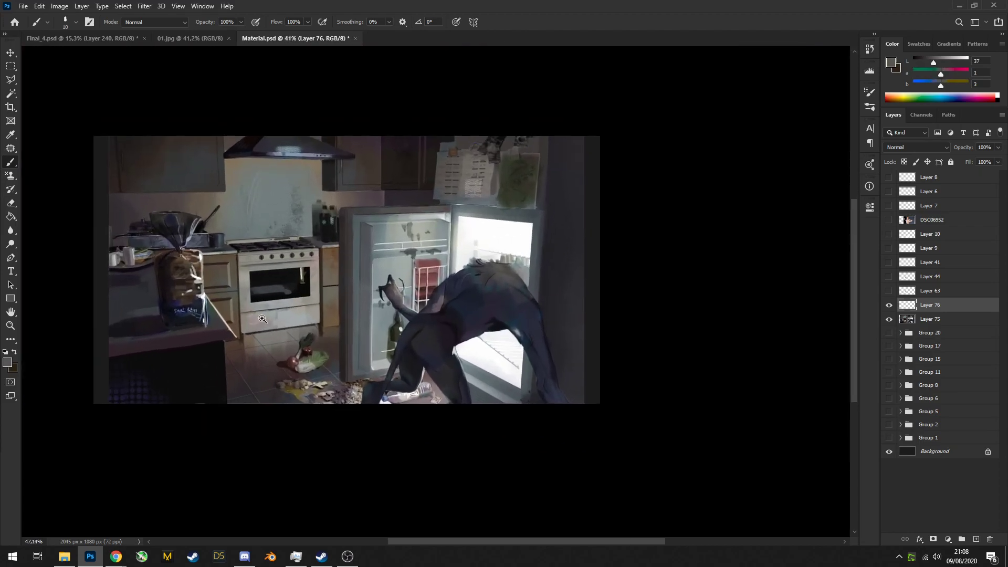
{"action": "scroll", "coordinate": [252, 319], "scroll_direction": "up", "scroll_amount": 1}
{"action": "scroll", "coordinate": [249, 315], "scroll_direction": "down", "scroll_amount": 3}
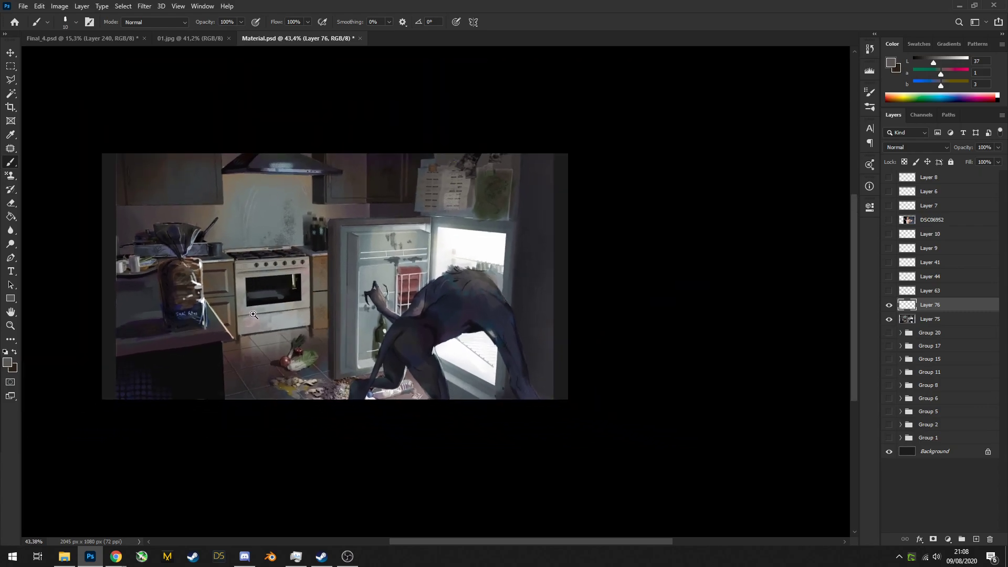
{"action": "scroll", "coordinate": [244, 306], "scroll_direction": "up", "scroll_amount": 3}
{"action": "scroll", "coordinate": [244, 306], "scroll_direction": "up", "scroll_amount": 4}
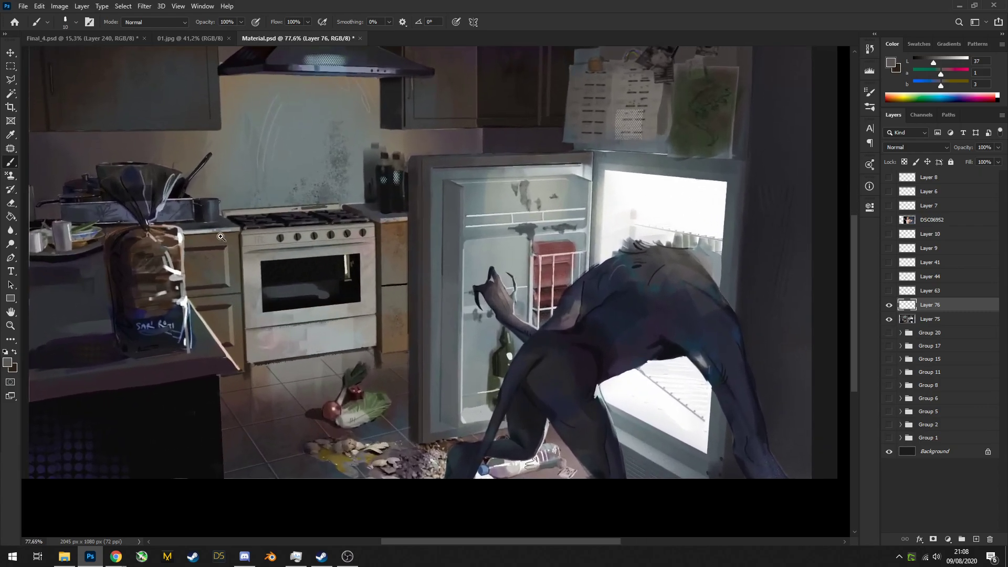
Circle the wooden cabinet doors between the bread bag and the stove with the brush to mark the area
{"action": "scroll", "coordinate": [249, 297], "scroll_direction": "up", "scroll_amount": 2}
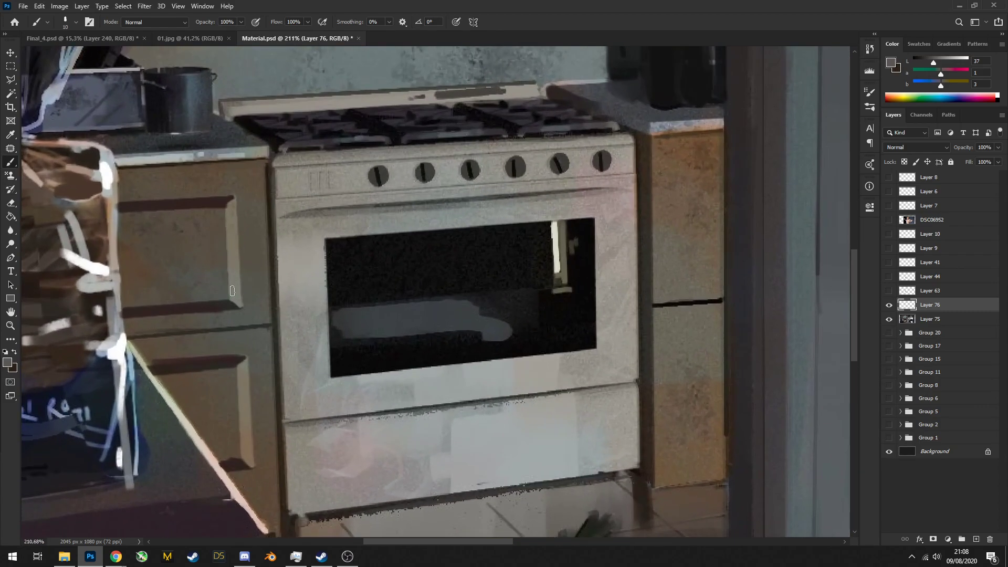
{"action": "scroll", "coordinate": [220, 278], "scroll_direction": "up", "scroll_amount": 1}
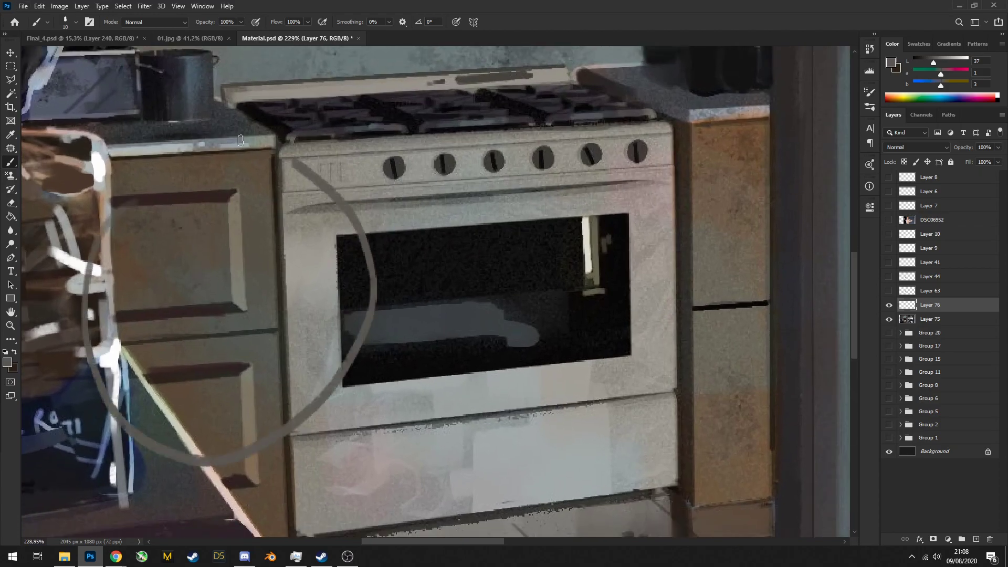
{"action": "left_click_drag", "start_coordinate": [207, 273], "coordinate": [348, 261]}
{"action": "scroll", "coordinate": [349, 262], "scroll_direction": "down", "scroll_amount": 8}
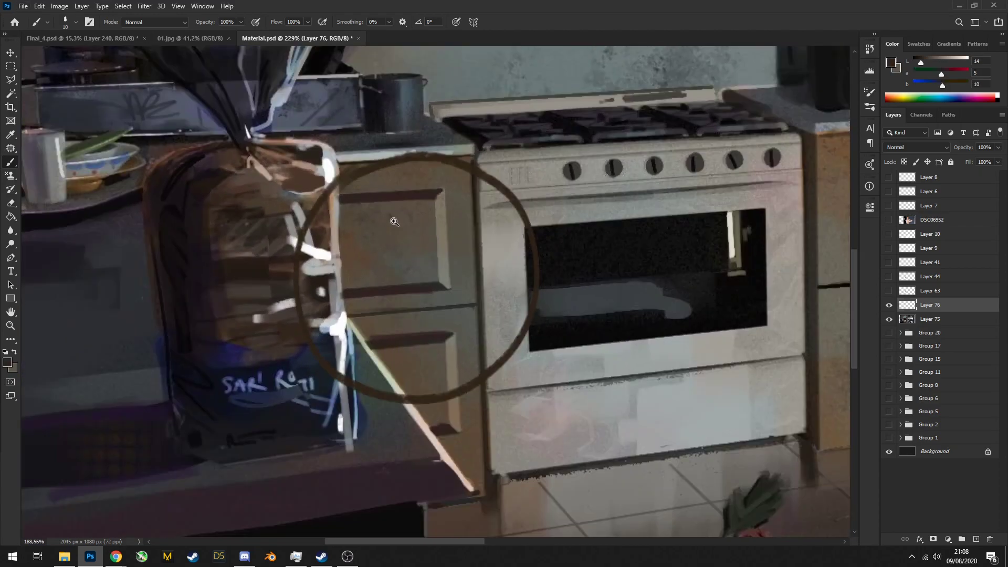
{"action": "scroll", "coordinate": [275, 251], "scroll_direction": "up", "scroll_amount": 3}
{"action": "scroll", "coordinate": [367, 266], "scroll_direction": "down", "scroll_amount": 8}
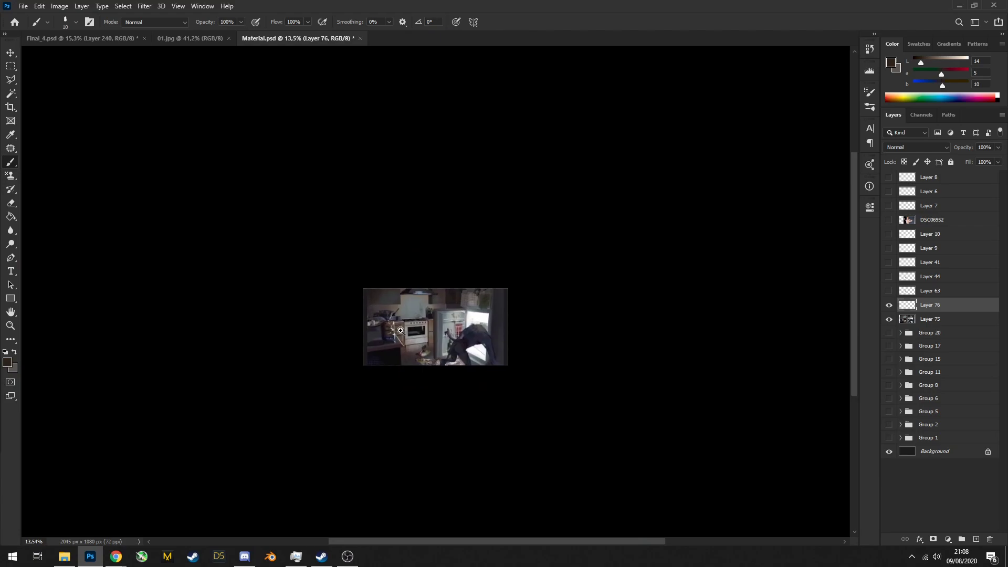
{"action": "scroll", "coordinate": [405, 329], "scroll_direction": "up", "scroll_amount": 4}
Add a new layer above Layer 76 and set its blending mode to Color
{"action": "left_click", "coordinate": [948, 540]}
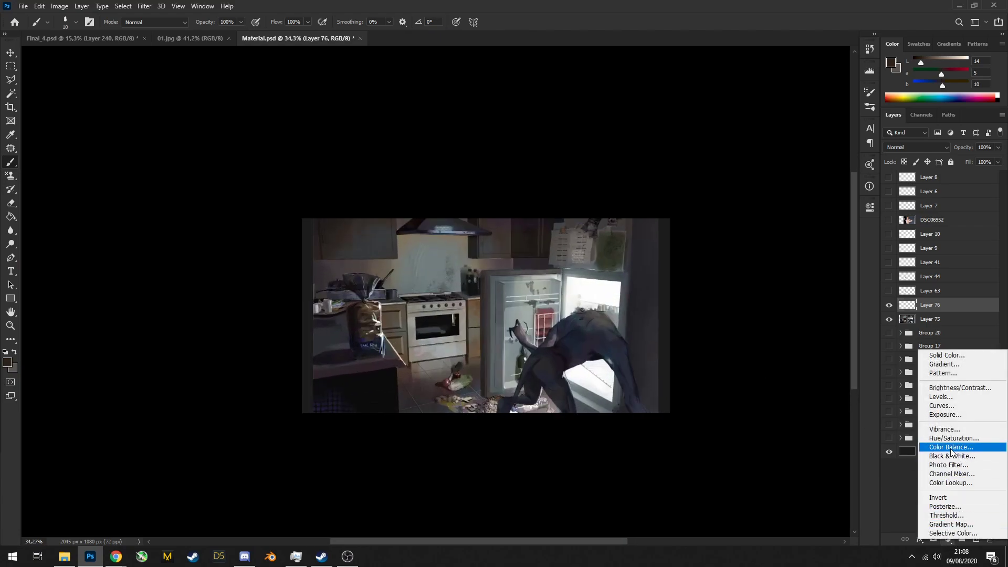
{"action": "left_click", "coordinate": [975, 540]}
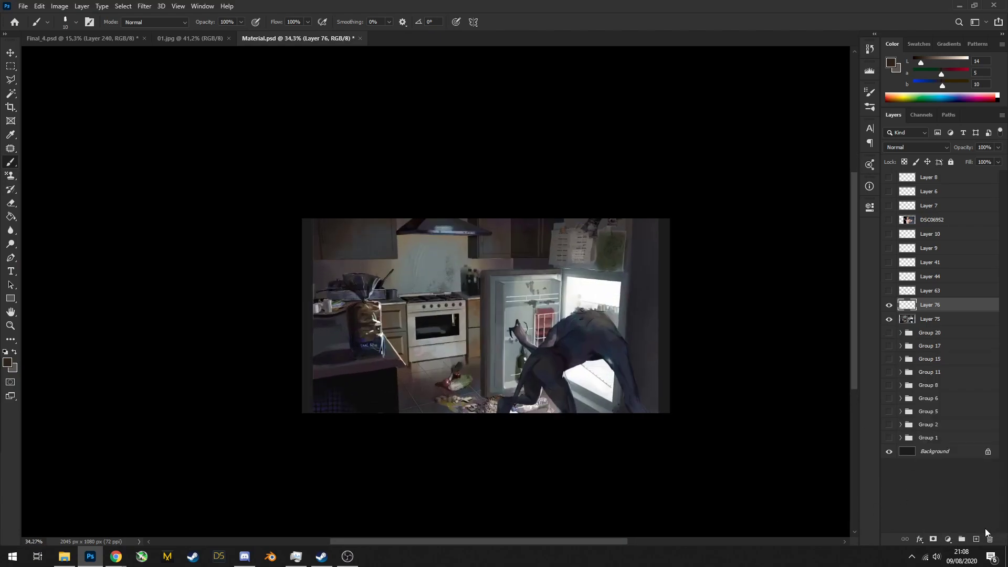
{"action": "left_click", "coordinate": [976, 539]}
{"action": "left_click", "coordinate": [903, 148]}
{"action": "left_click", "coordinate": [890, 392]}
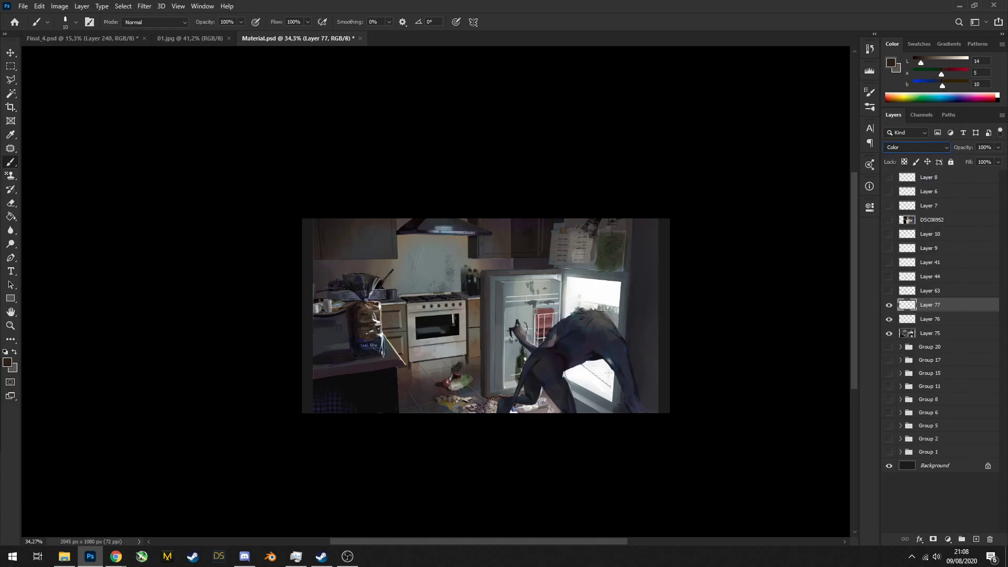
Enlarge the brush to 90 and tint the lower cabinets beside the stove with a sampled warm brown
{"action": "scroll", "coordinate": [365, 299], "scroll_direction": "up", "scroll_amount": 3}
{"action": "left_click", "coordinate": [365, 299], "text": "alt"}
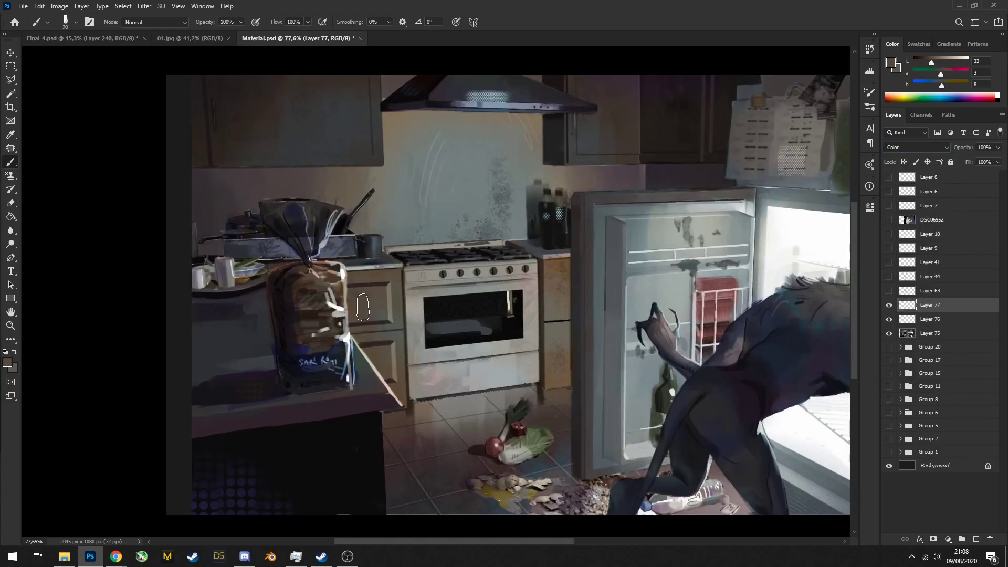
{"action": "key", "text": "bracketright"}
{"action": "key", "text": "bracketright"}
{"action": "scroll", "coordinate": [551, 346], "scroll_direction": "down", "scroll_amount": 5}
{"action": "scroll", "coordinate": [474, 258], "scroll_direction": "up", "scroll_amount": 3}
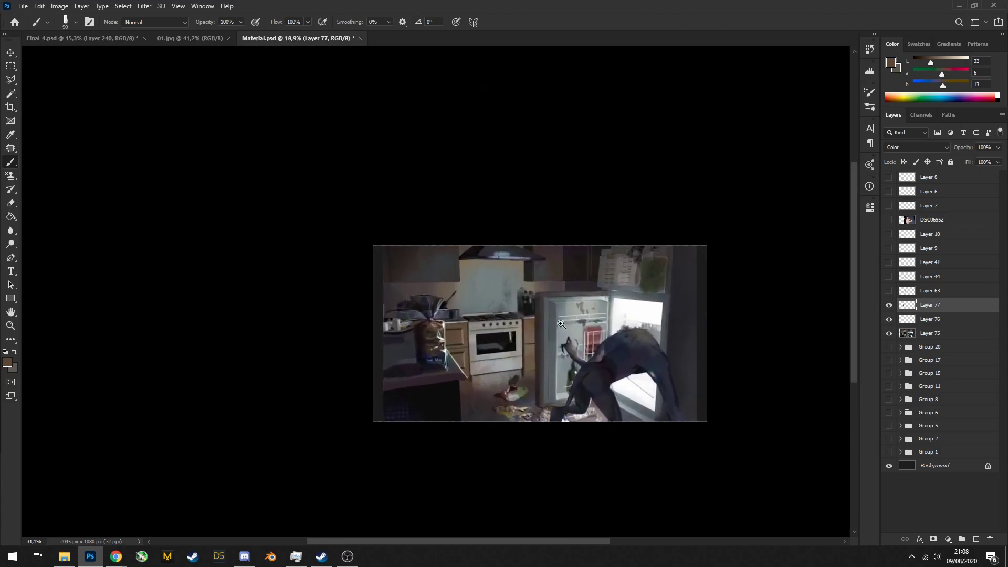
Tint the backsplash behind the stove warm beige, sampling further dark and white tones from the image
{"action": "left_click", "coordinate": [474, 258], "text": "alt"}
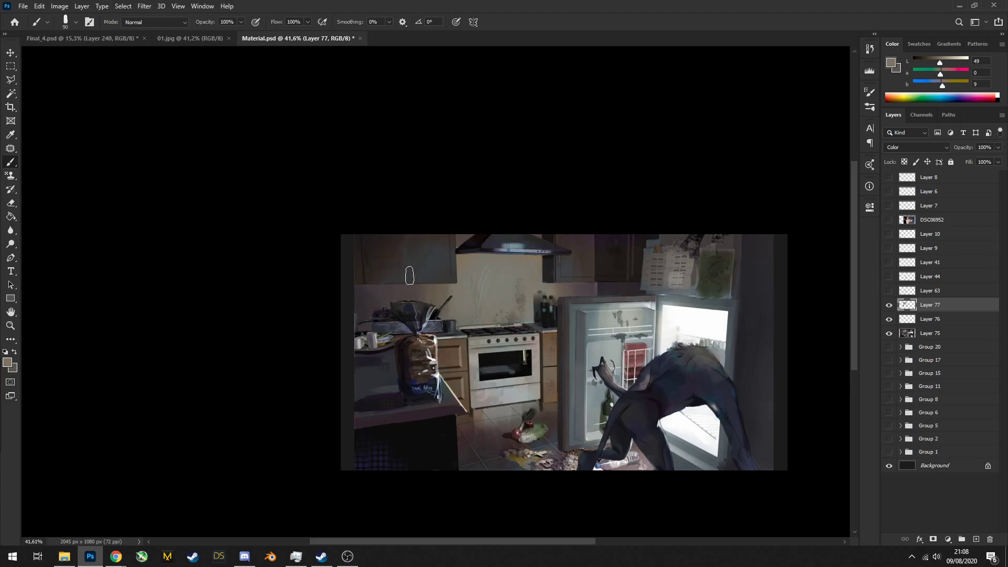
{"action": "left_click", "coordinate": [369, 270], "text": "alt"}
{"action": "scroll", "coordinate": [630, 276], "scroll_direction": "up", "scroll_amount": 3}
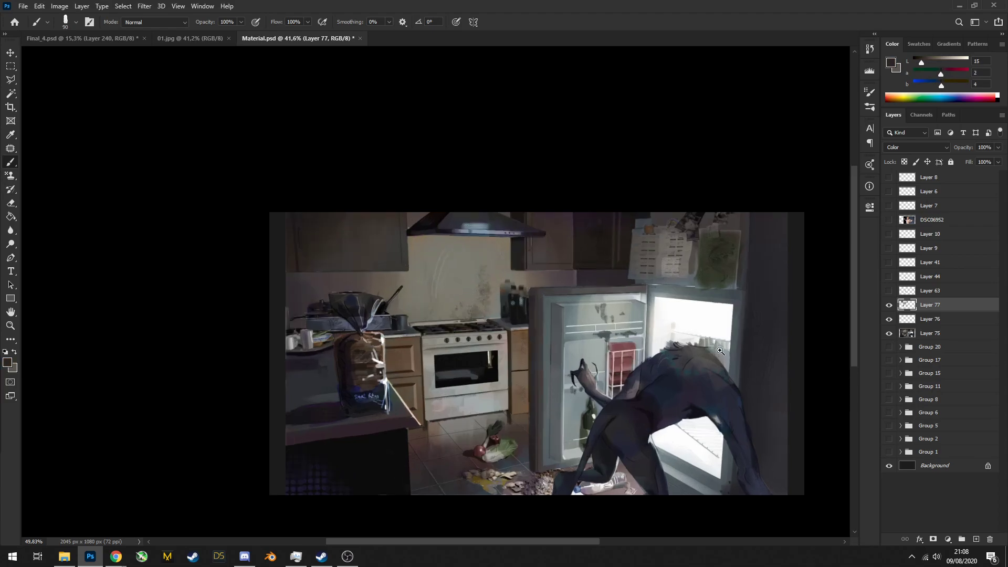
{"action": "left_click", "coordinate": [628, 272], "text": "alt"}
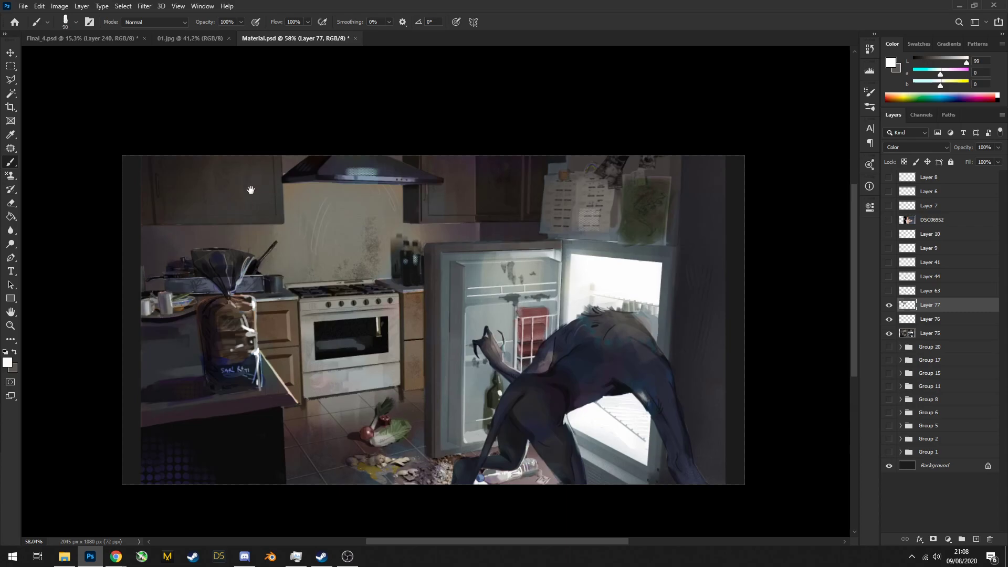
Tint the upper cabinet beside the range hood with a sampled dark brown
{"action": "left_click_drag", "start_coordinate": [251, 189], "coordinate": [430, 231]}
{"action": "scroll", "coordinate": [399, 218], "scroll_direction": "up", "scroll_amount": 3}
{"action": "left_click", "coordinate": [433, 237], "text": "alt"}
{"action": "left_click", "coordinate": [292, 189], "text": "alt"}
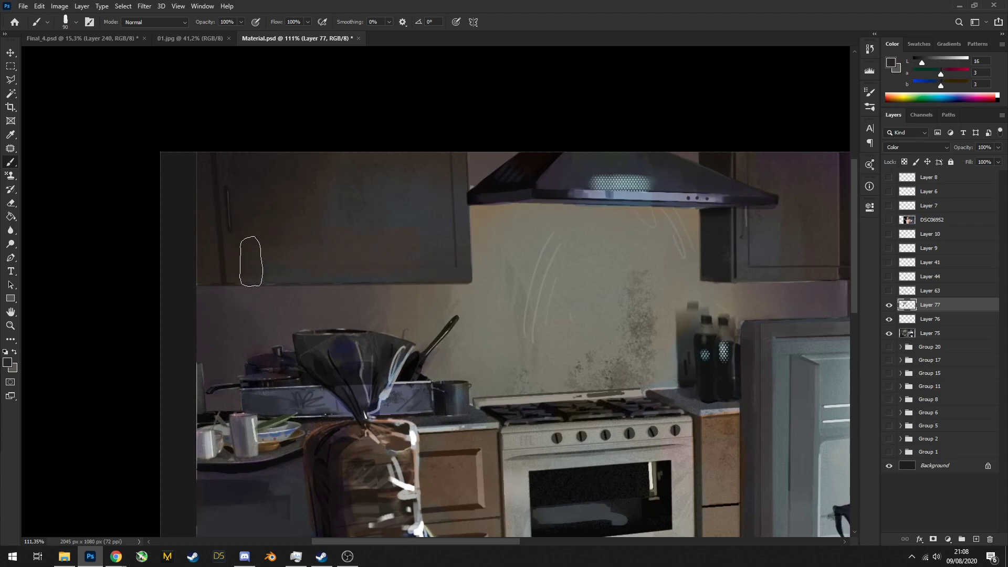
Sample a light neutral grey from the stove and paint over the pinkish tint on its lower drawer
{"action": "scroll", "coordinate": [493, 212], "scroll_direction": "down", "scroll_amount": 5}
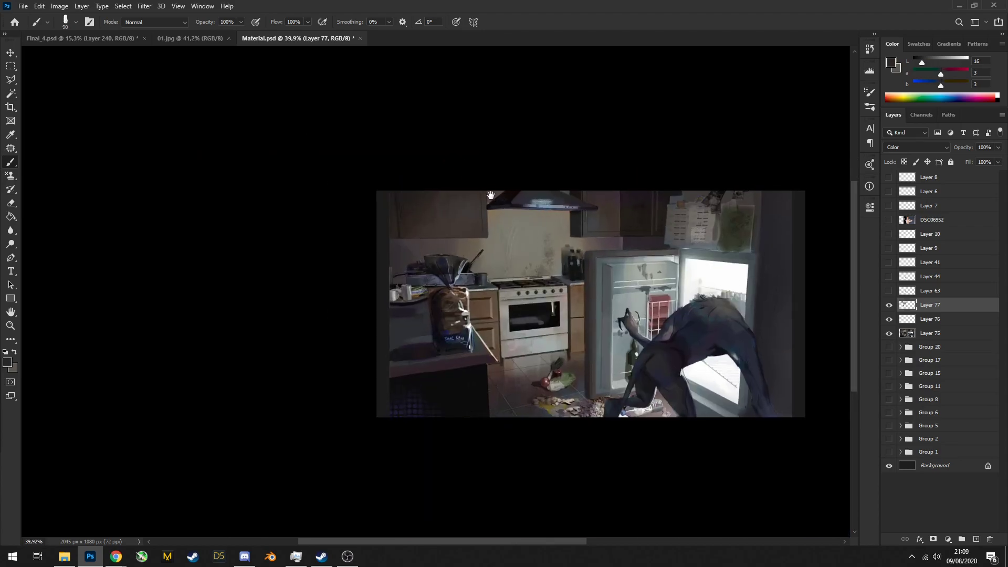
{"action": "scroll", "coordinate": [481, 221], "scroll_direction": "up", "scroll_amount": 1}
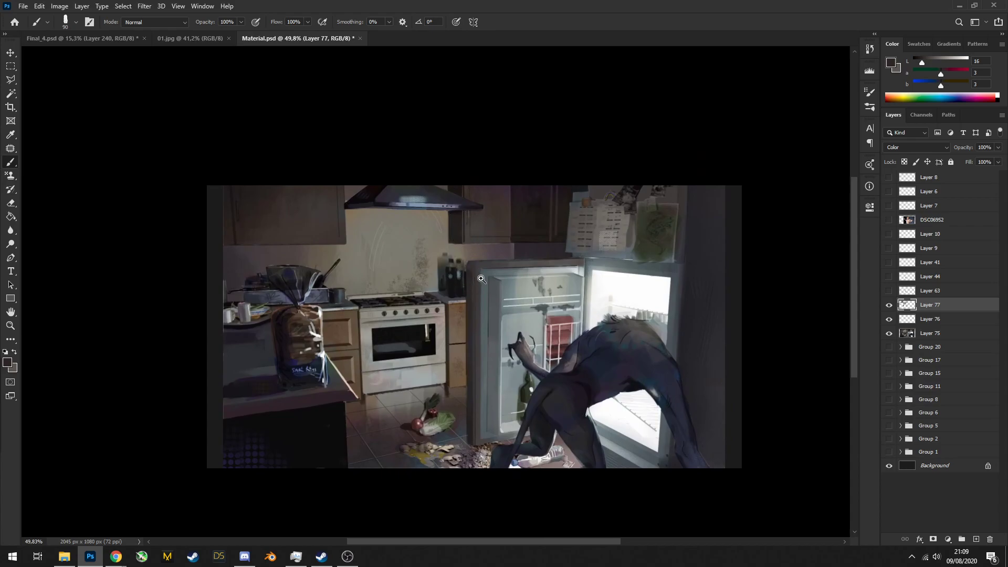
{"action": "scroll", "coordinate": [481, 278], "scroll_direction": "down", "scroll_amount": 1}
{"action": "scroll", "coordinate": [472, 269], "scroll_direction": "up", "scroll_amount": 1}
{"action": "scroll", "coordinate": [482, 293], "scroll_direction": "down", "scroll_amount": 4}
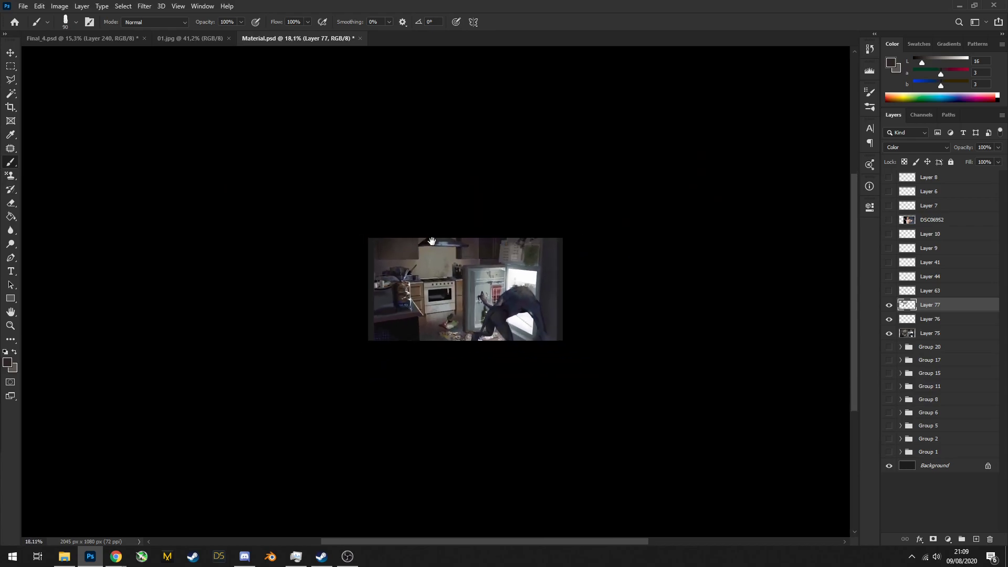
{"action": "scroll", "coordinate": [467, 289], "scroll_direction": "up", "scroll_amount": 3}
{"action": "left_click", "coordinate": [418, 348], "text": "alt"}
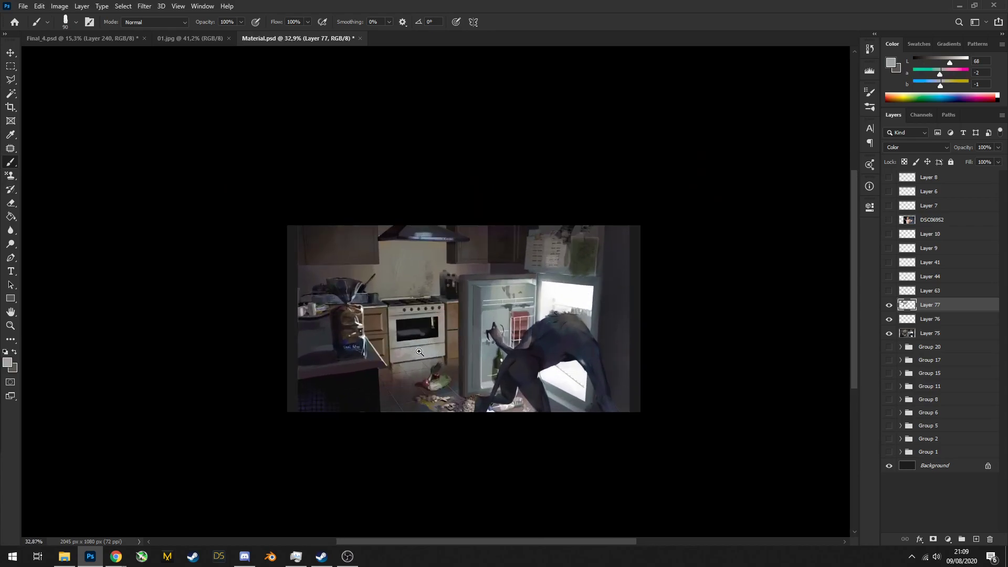
{"action": "scroll", "coordinate": [420, 349], "scroll_direction": "up", "scroll_amount": 6}
{"action": "left_click", "coordinate": [462, 347], "text": "alt"}
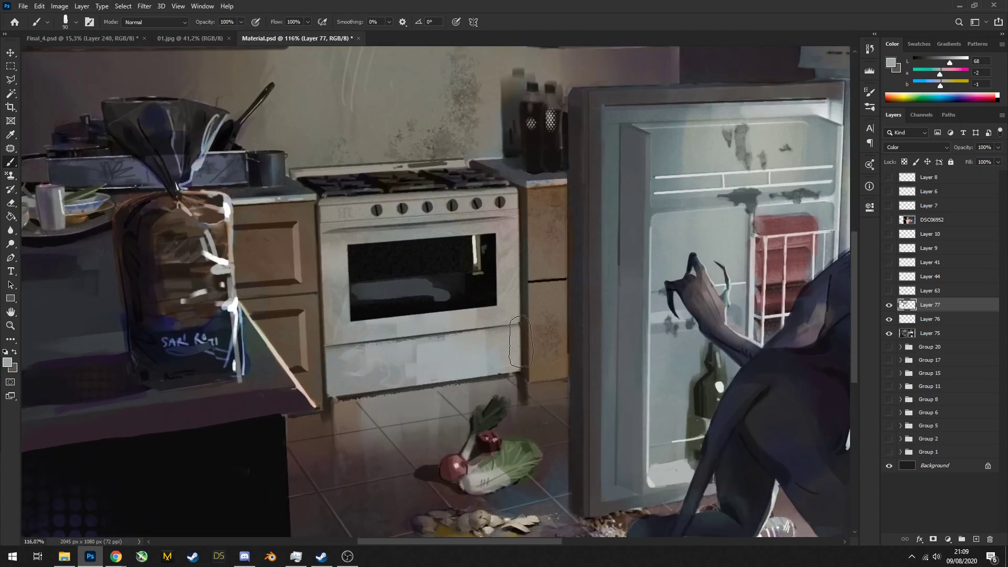
{"action": "scroll", "coordinate": [452, 331], "scroll_direction": "down", "scroll_amount": 2}
Add a new layer and outline the stove's lower drawer front with a polygonal selection
{"action": "left_click", "coordinate": [974, 539]}
{"action": "key", "text": "l"}
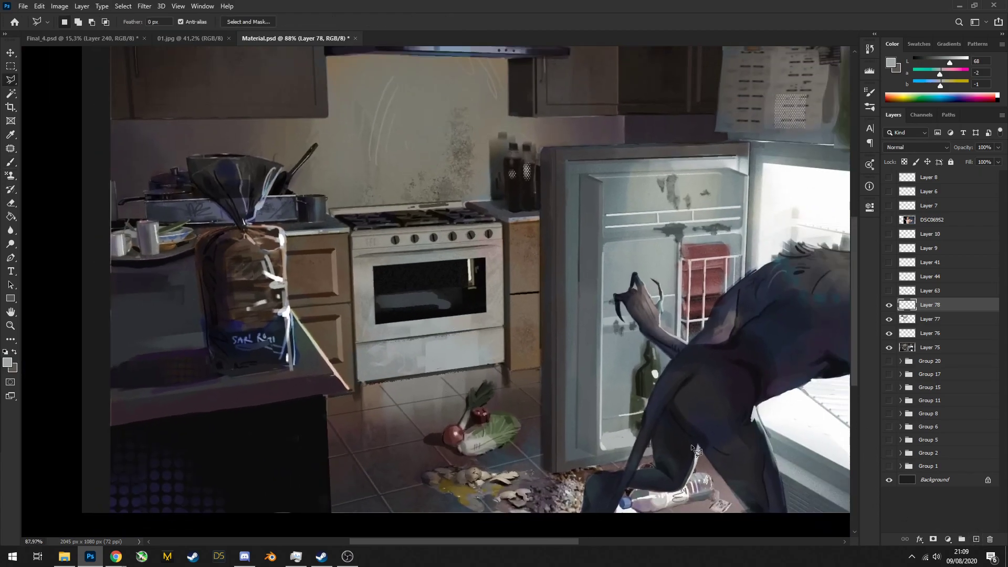
{"action": "left_click_drag", "start_coordinate": [475, 360], "coordinate": [432, 305]}
{"action": "scroll", "coordinate": [321, 367], "scroll_direction": "up", "scroll_amount": 1}
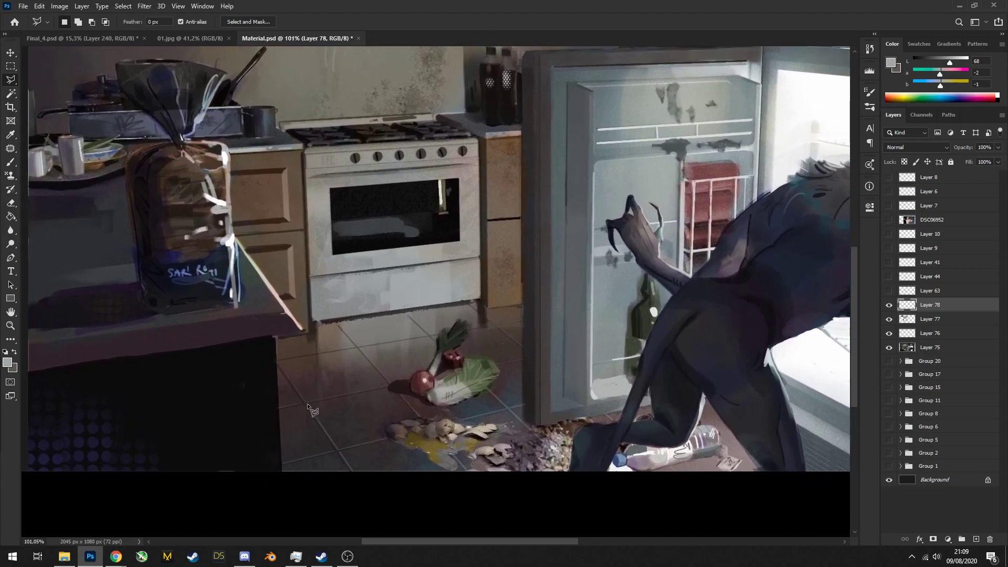
{"action": "left_click", "coordinate": [313, 320]}
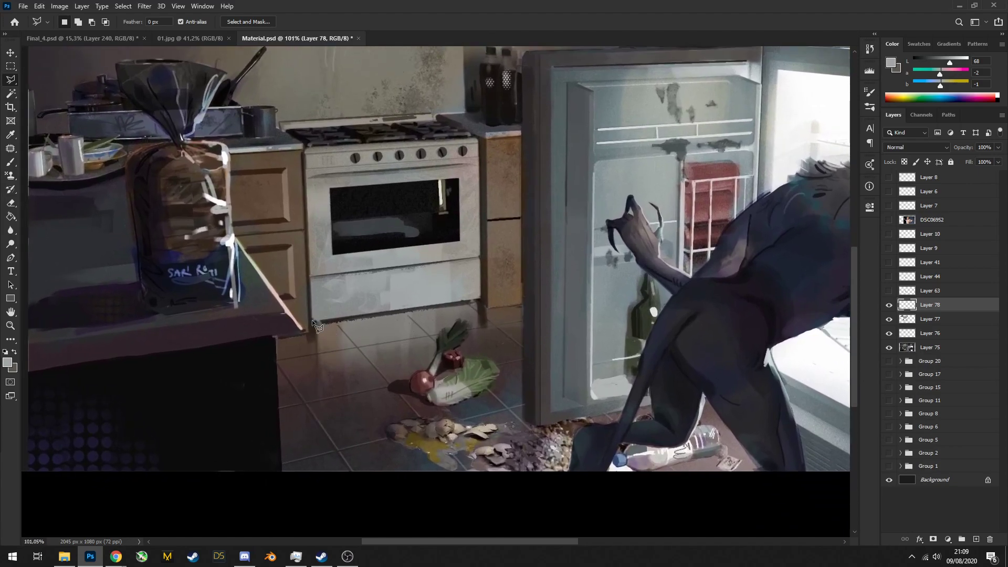
{"action": "left_click", "coordinate": [482, 258]}
{"action": "double_click", "coordinate": [308, 277]}
{"action": "key", "text": "b"}
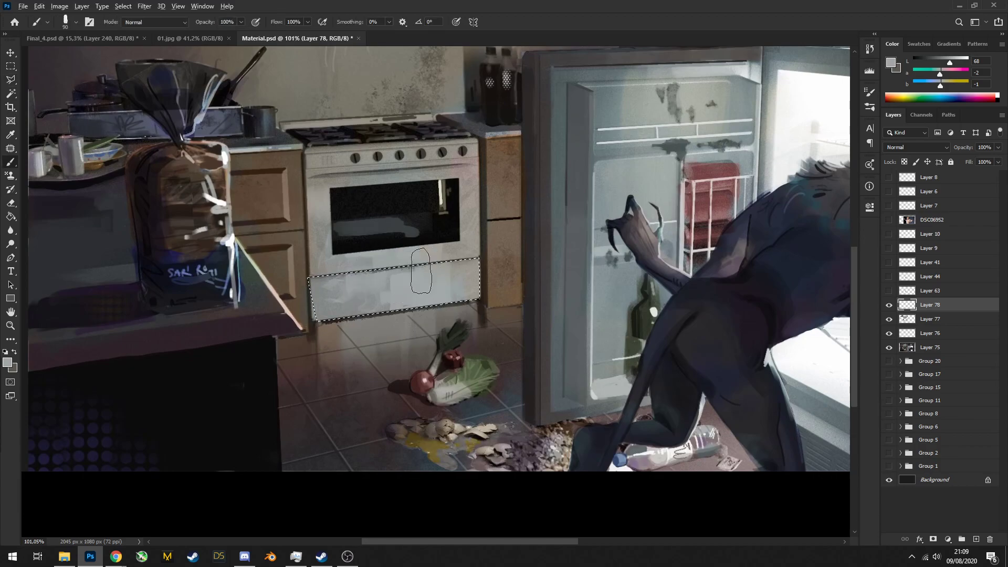
Paint the selected drawer front with sampled pale blue-grey tones and clear the selection
{"action": "left_click", "coordinate": [421, 270], "text": "alt"}
{"action": "left_click_drag", "start_coordinate": [346, 274], "coordinate": [472, 273]}
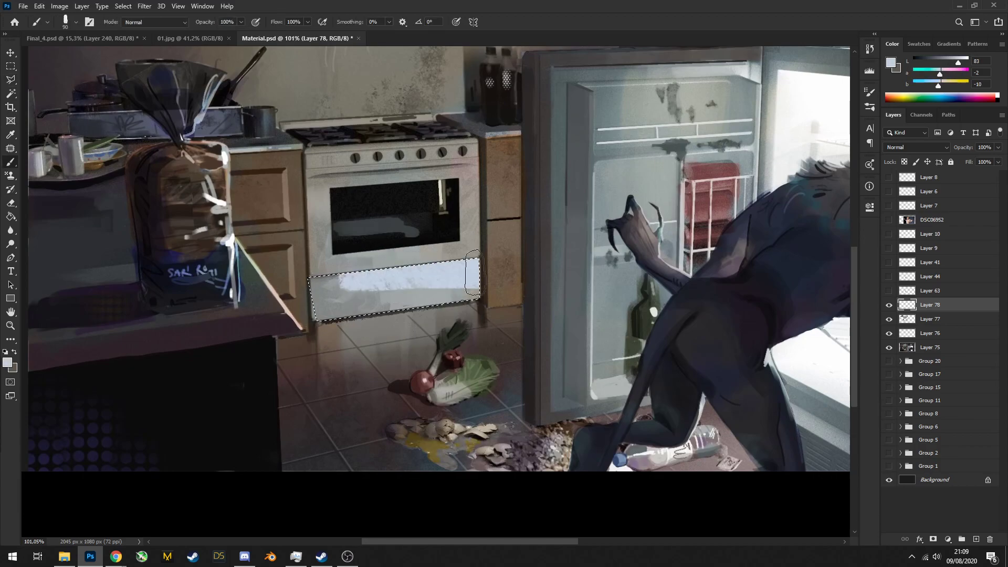
{"action": "left_click_drag", "start_coordinate": [356, 296], "coordinate": [477, 284]}
{"action": "left_click", "coordinate": [338, 295], "text": "alt"}
{"action": "mouse_move", "coordinate": [356, 295]}
{"action": "left_mouse_down"}
{"action": "mouse_move", "coordinate": [472, 286]}
{"action": "mouse_move", "coordinate": [323, 310]}
{"action": "left_mouse_up"}
{"action": "left_click", "coordinate": [471, 285], "text": "alt"}
{"action": "key", "text": "ctrl+d"}
Lower the opacity of the layer holding the drawer's pale blue paint
{"action": "scroll", "coordinate": [472, 269], "scroll_direction": "down", "scroll_amount": 5}
{"action": "scroll", "coordinate": [480, 256], "scroll_direction": "up", "scroll_amount": 3}
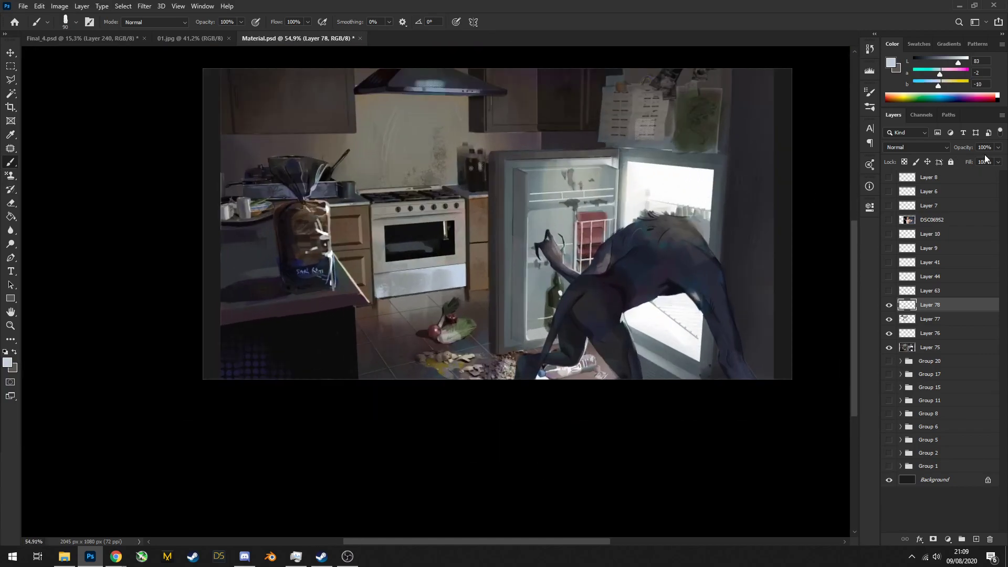
{"action": "left_click_drag", "start_coordinate": [882, 150], "coordinate": [783, 155]}
{"action": "left_click_drag", "start_coordinate": [673, 241], "coordinate": [562, 313]}
Add a Vibrance adjustment layer over the painting with Vibrance set to +55
{"action": "left_click", "coordinate": [947, 539]}
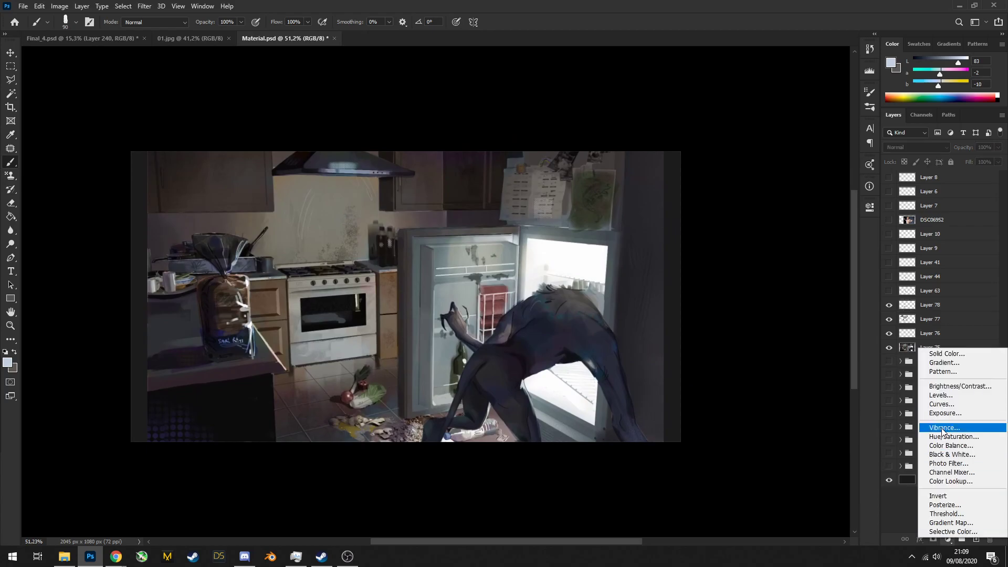
{"action": "left_click", "coordinate": [939, 427]}
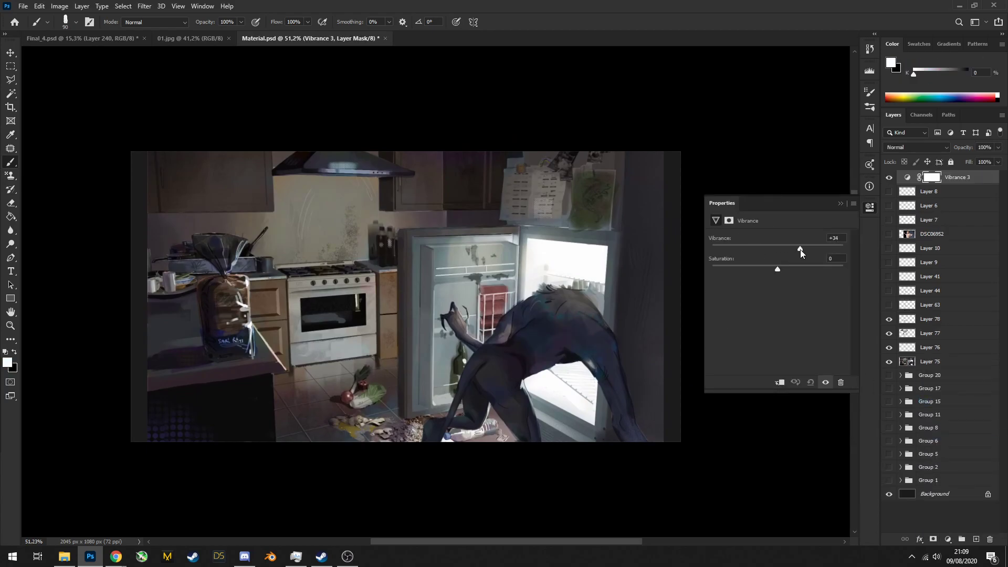
{"action": "left_click_drag", "start_coordinate": [800, 250], "coordinate": [814, 250]}
{"action": "scroll", "coordinate": [479, 238], "scroll_direction": "down", "scroll_amount": 6}
{"action": "scroll", "coordinate": [543, 265], "scroll_direction": "up", "scroll_amount": 5}
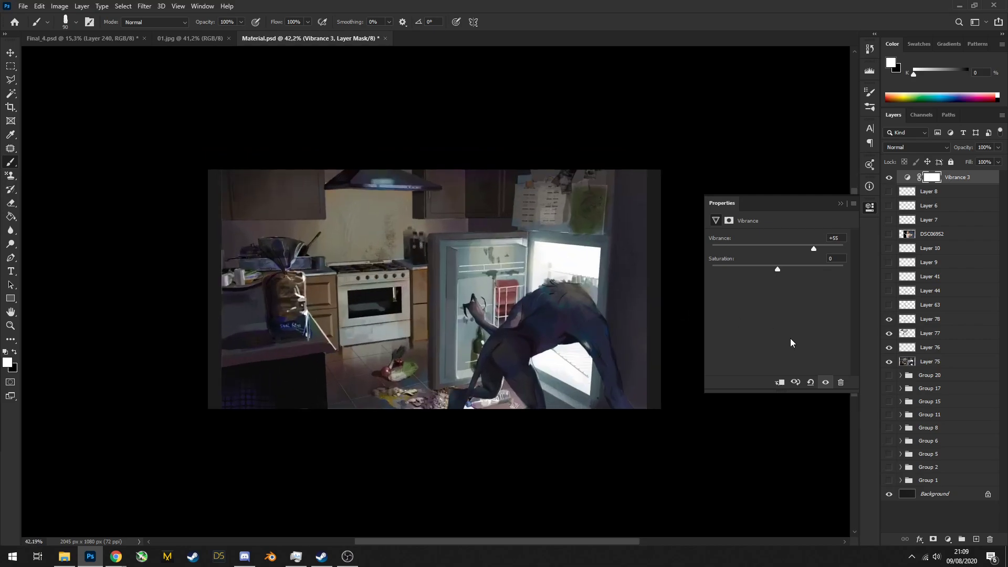
Group the Vibrance adjustment and add a Color Balance adjustment layer inside the group
{"action": "left_click", "coordinate": [947, 539]}
{"action": "left_click", "coordinate": [744, 453]}
{"action": "left_click", "coordinate": [962, 539]}
{"action": "left_click", "coordinate": [947, 539]}
{"action": "left_click", "coordinate": [946, 449]}
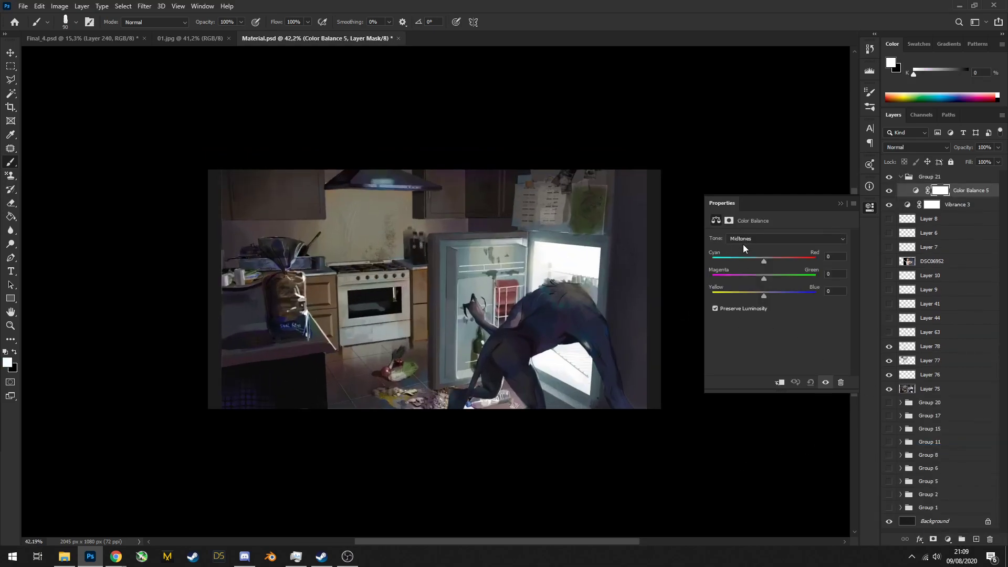
Set the Color Balance midtones to +5 Cyan/Red, -9 Magenta/Green and +5 Yellow/Blue
{"action": "scroll", "coordinate": [325, 365], "scroll_direction": "up", "scroll_amount": 2}
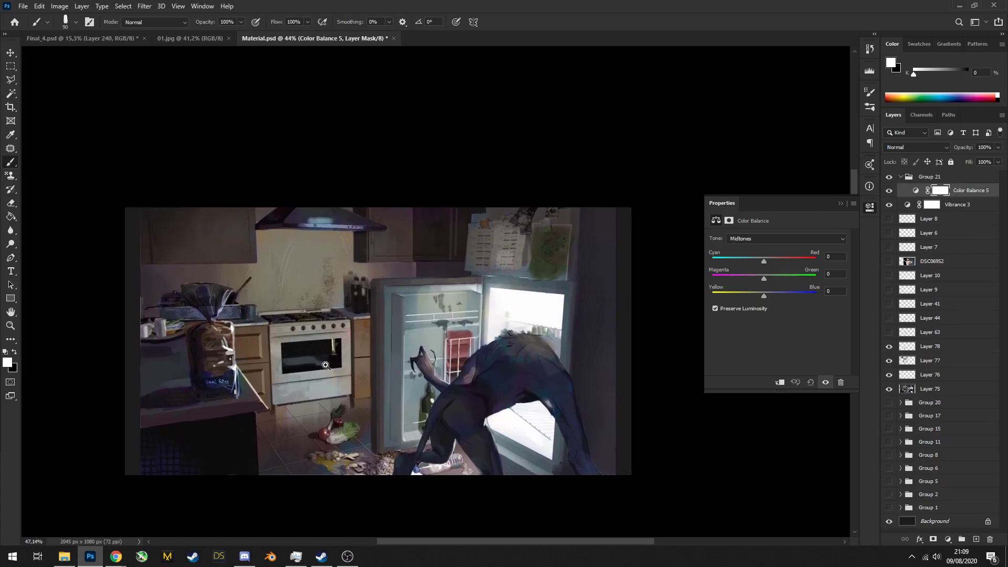
{"action": "scroll", "coordinate": [326, 365], "scroll_direction": "up", "scroll_amount": 1}
{"action": "left_click_drag", "start_coordinate": [466, 270], "coordinate": [463, 242]}
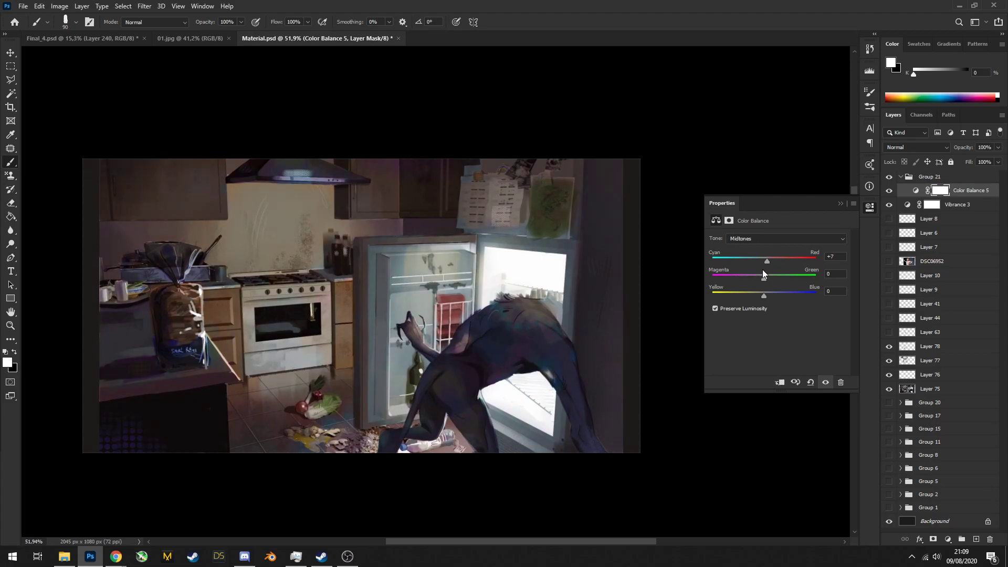
{"action": "left_click_drag", "start_coordinate": [768, 261], "coordinate": [773, 260]}
{"action": "left_click_drag", "start_coordinate": [494, 325], "coordinate": [490, 323]}
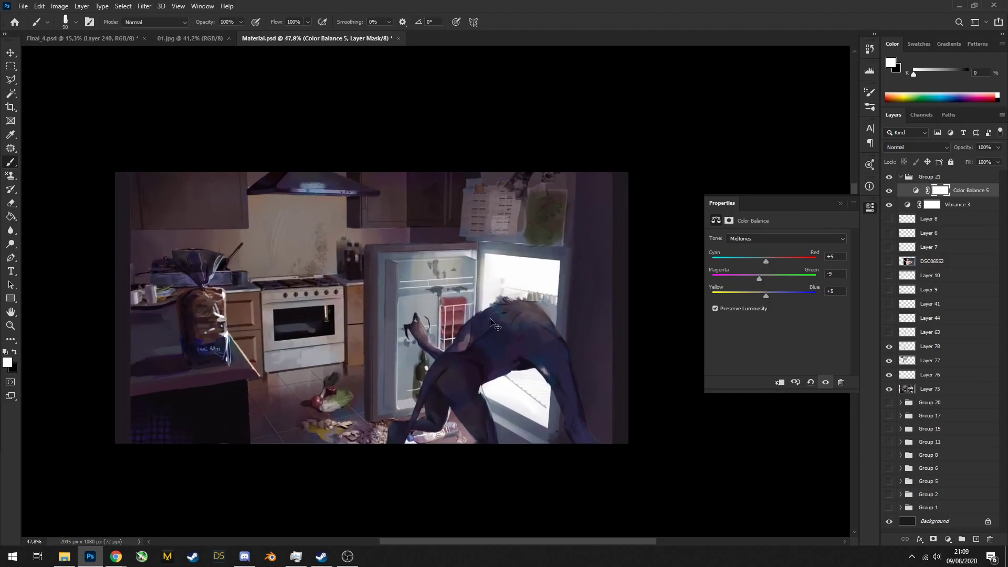
Fill the Color Balance mask with black and reveal the effect over the cabinets, stove and floor with a white brush at 500 and 400
{"action": "key", "text": "x"}
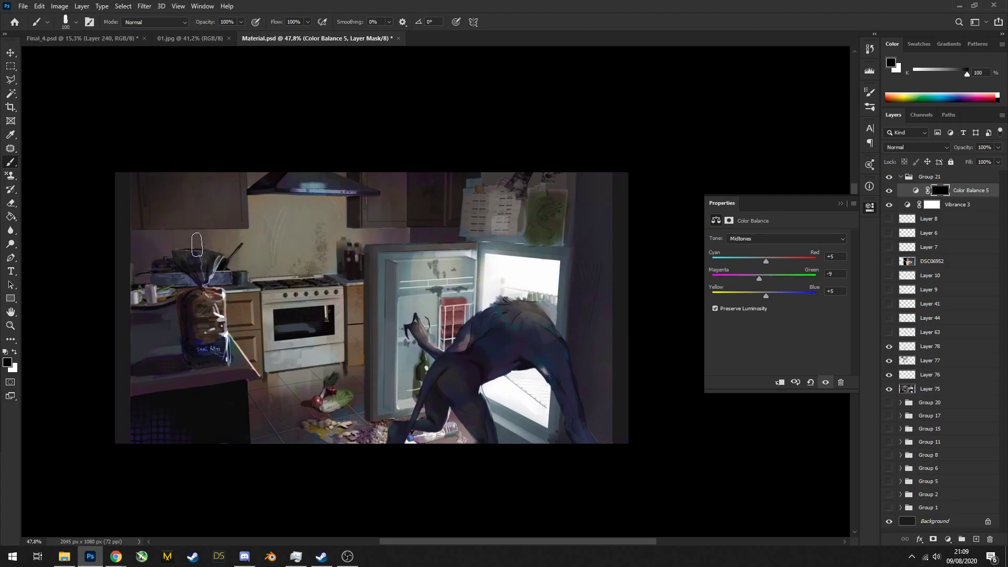
{"action": "key", "text": "bracketright"}
{"action": "key", "text": "bracketright"}
{"action": "key", "text": "bracketright"}
{"action": "key", "text": "bracketright"}
{"action": "key", "text": "bracketright"}
{"action": "key", "text": "bracketright"}
{"action": "key", "text": "bracketright"}
{"action": "key", "text": "bracketright"}
{"action": "key", "text": "x"}
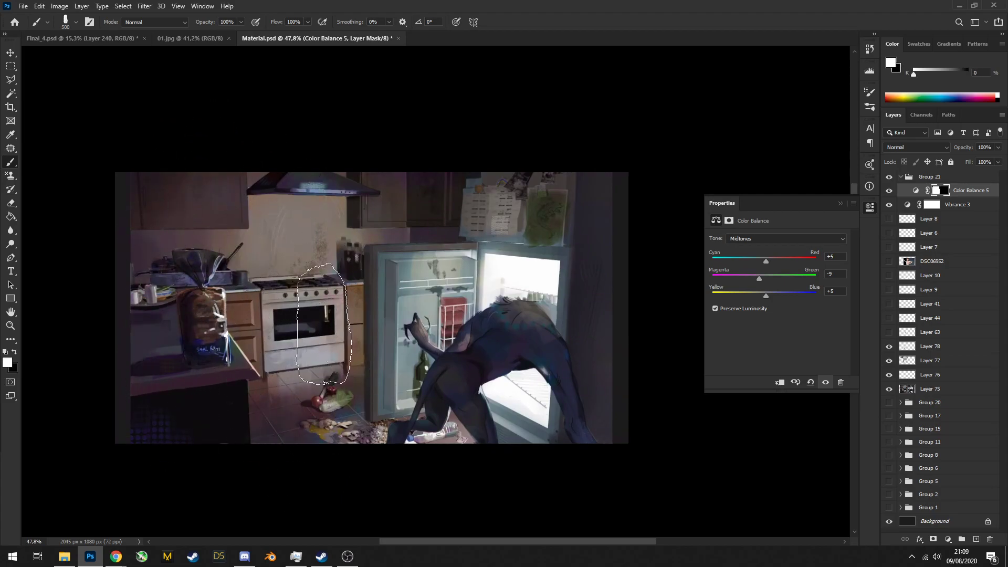
{"action": "key", "text": "bracketleft"}
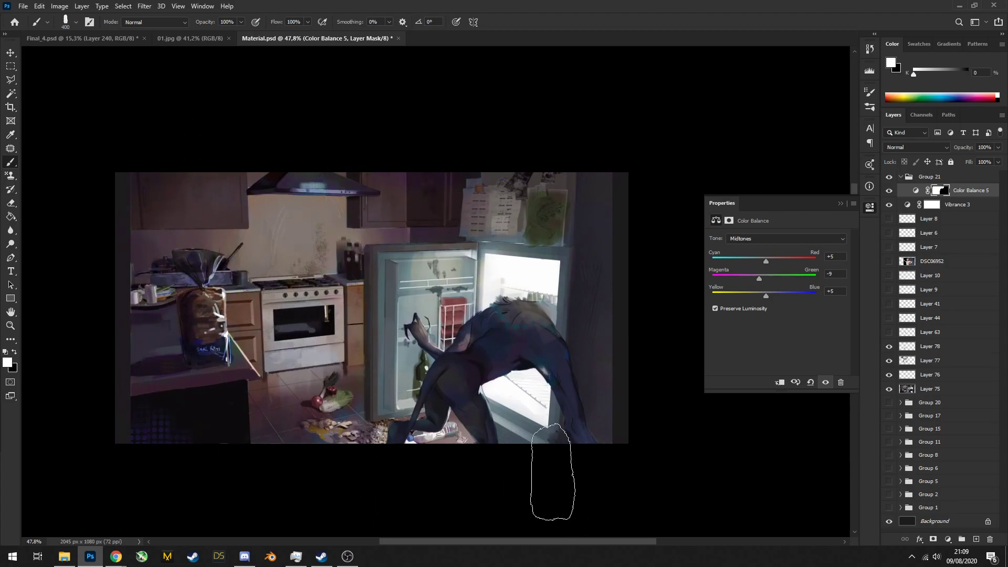
{"action": "left_click_drag", "start_coordinate": [415, 414], "coordinate": [441, 418]}
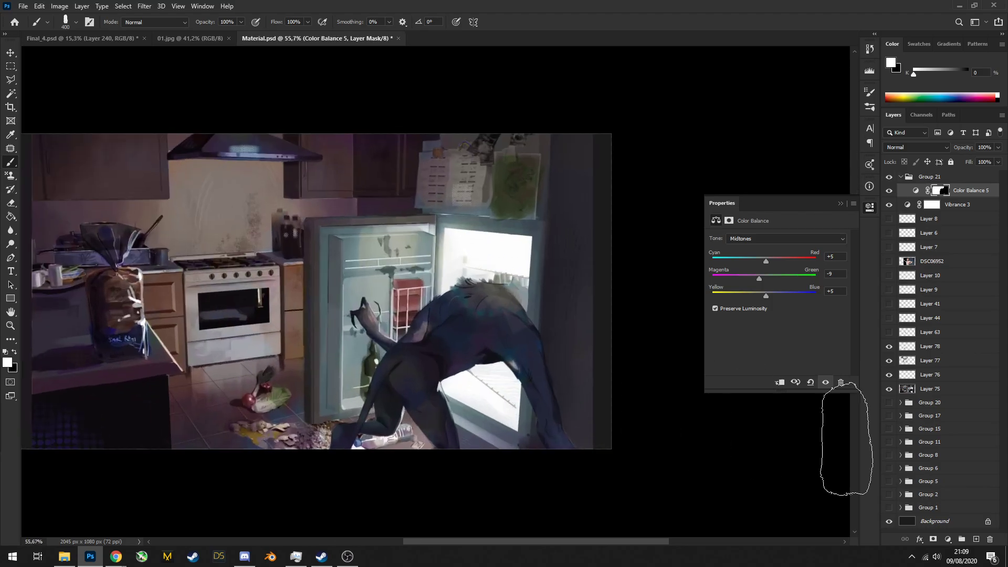
Add a new Soft Light layer in the group and pick a 300 px soft round brush with white sampled from the fridge
{"action": "left_click", "coordinate": [976, 539]}
{"action": "left_click", "coordinate": [916, 147]}
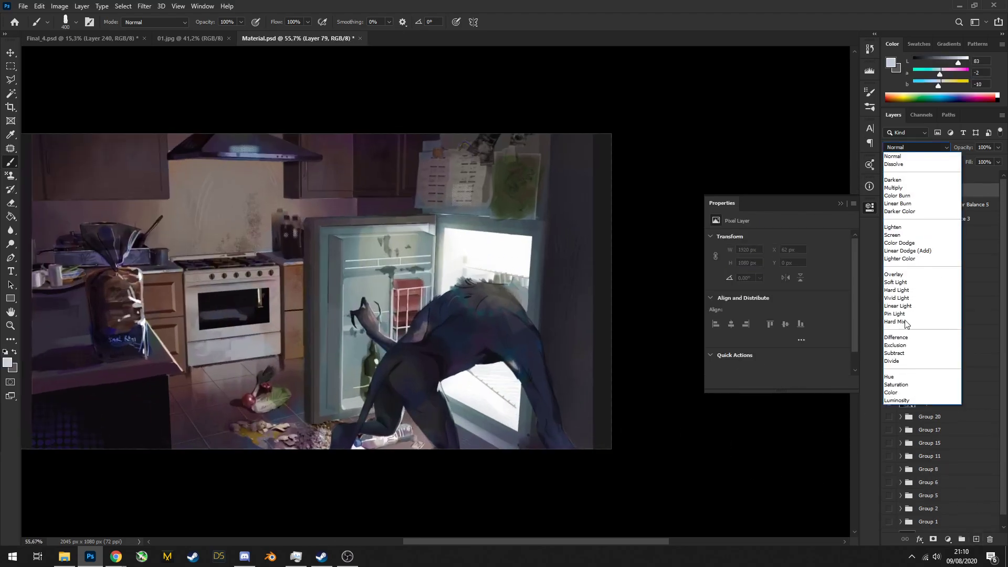
{"action": "left_click", "coordinate": [893, 274]}
{"action": "left_click", "coordinate": [473, 257], "text": "alt"}
{"action": "right_click", "coordinate": [609, 207]}
{"action": "left_click", "coordinate": [638, 315]}
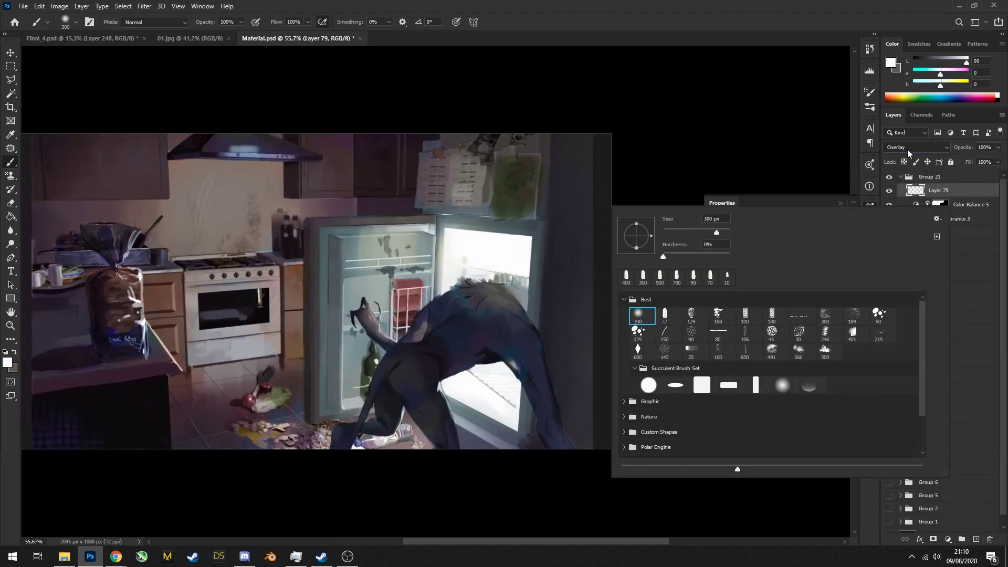
{"action": "left_click", "coordinate": [907, 150]}
{"action": "left_click", "coordinate": [890, 284]}
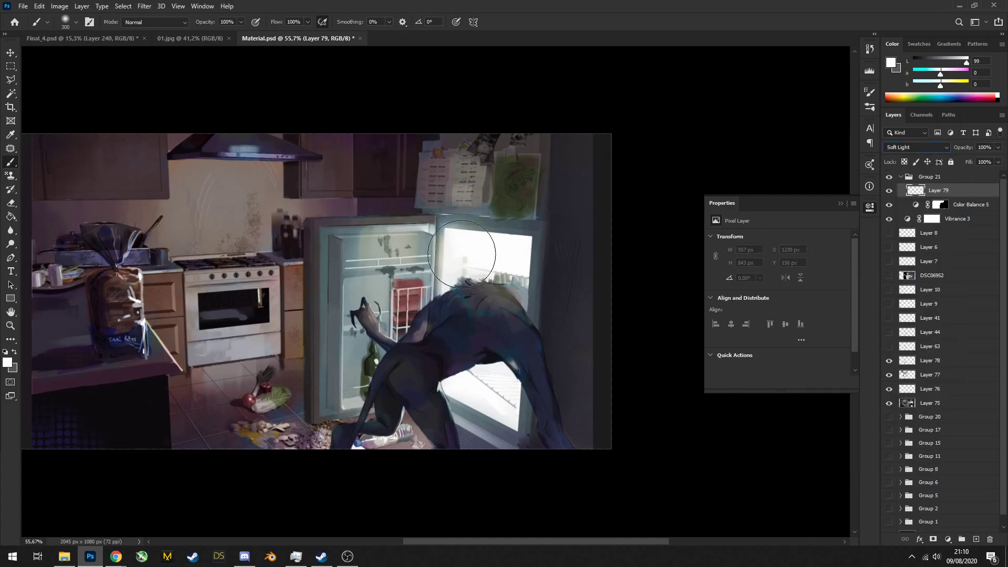
Brush a soft white glow over the fridge opening and change the paint colour to pale cyan
{"action": "mouse_move", "coordinate": [462, 254]}
{"action": "left_mouse_down"}
{"action": "mouse_move", "coordinate": [490, 260]}
{"action": "mouse_move", "coordinate": [466, 251]}
{"action": "left_mouse_up"}
{"action": "key", "text": "bracketleft"}
{"action": "key", "text": "bracketleft"}
{"action": "key", "text": "bracketleft"}
{"action": "key", "text": "bracketleft"}
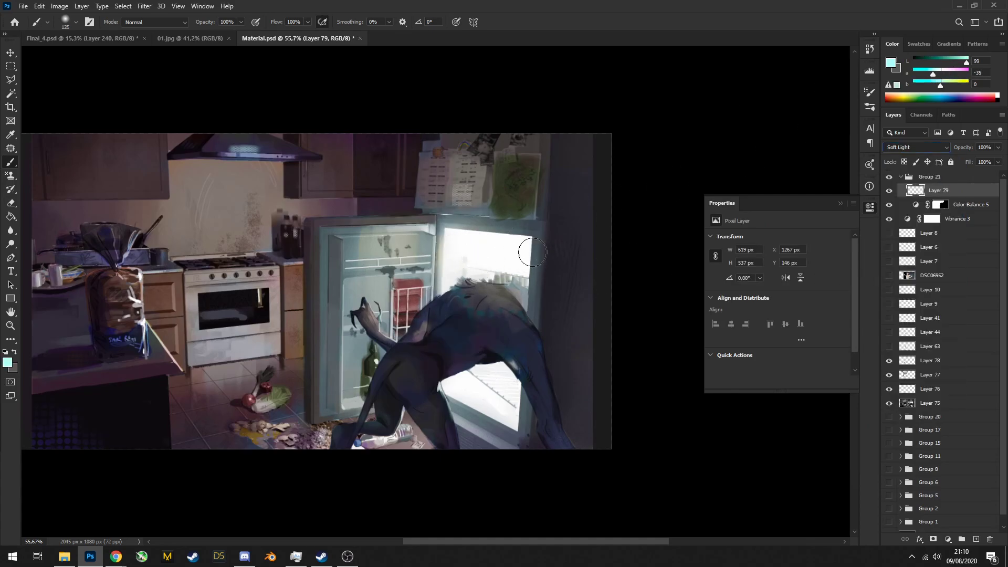
Enlarge the soft brush and paint a pale cyan glow across the fridge interior and the creature's back
{"action": "key", "text": "bracketright"}
{"action": "key", "text": "bracketright"}
{"action": "key", "text": "bracketright"}
{"action": "key", "text": "bracketright"}
{"action": "key", "text": "bracketright"}
{"action": "key", "text": "bracketright"}
{"action": "mouse_move", "coordinate": [473, 247]}
{"action": "left_mouse_down"}
{"action": "mouse_move", "coordinate": [519, 380]}
{"action": "mouse_move", "coordinate": [472, 380]}
{"action": "mouse_move", "coordinate": [524, 381]}
{"action": "left_mouse_up"}
Refine the cyan glow around the creature and fridge with a smaller soft brush
{"action": "key", "text": "bracketleft"}
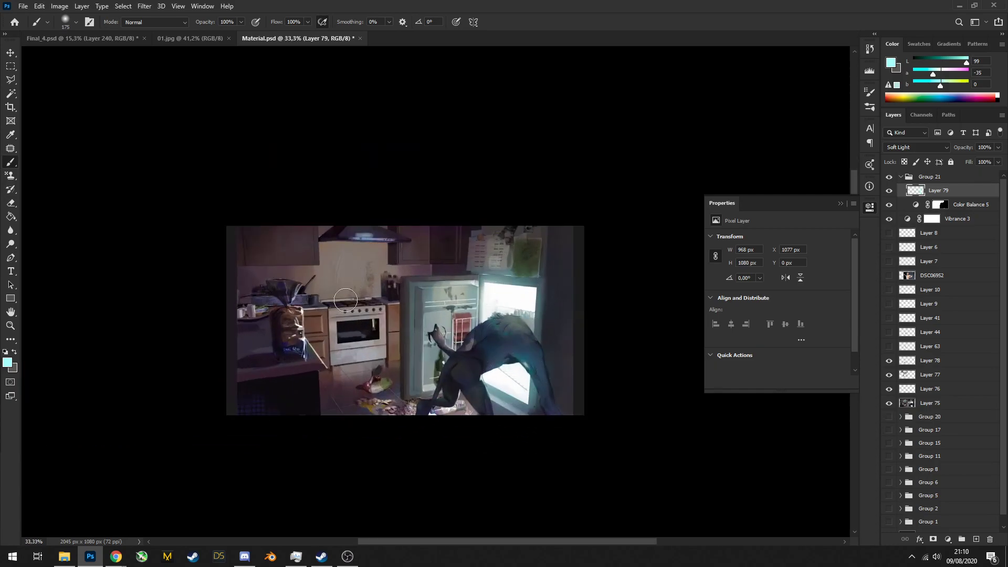
{"action": "key", "text": "bracketleft"}
{"action": "key", "text": "bracketleft"}
{"action": "key", "text": "bracketleft"}
{"action": "key", "text": "bracketleft"}
{"action": "mouse_move", "coordinate": [562, 319]}
{"action": "left_mouse_down"}
{"action": "mouse_move", "coordinate": [474, 254]}
{"action": "mouse_move", "coordinate": [509, 315]}
{"action": "left_mouse_up"}
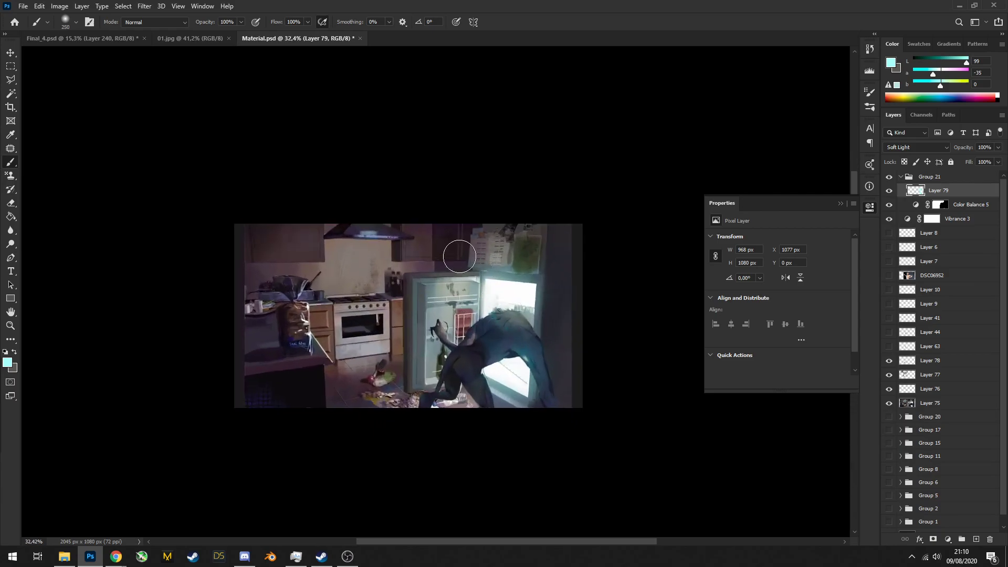
{"action": "mouse_move", "coordinate": [410, 287]}
{"action": "left_mouse_down"}
{"action": "mouse_move", "coordinate": [456, 290]}
{"action": "mouse_move", "coordinate": [381, 296]}
{"action": "mouse_move", "coordinate": [473, 270]}
{"action": "left_mouse_up"}
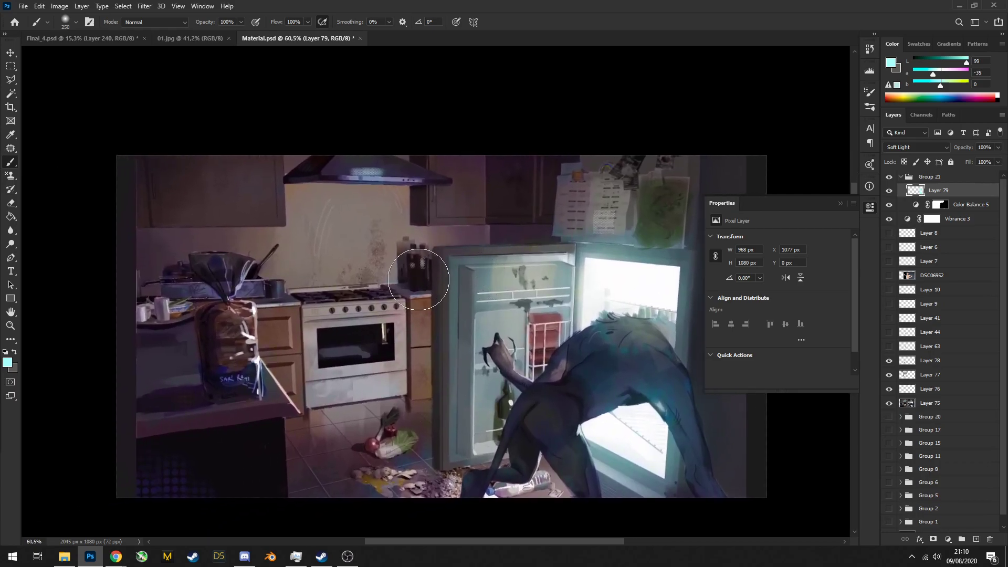
Add a new Normal layer and switch to the 77 px brush with a sampled dark mauve
{"action": "left_click_drag", "start_coordinate": [367, 275], "coordinate": [379, 273]}
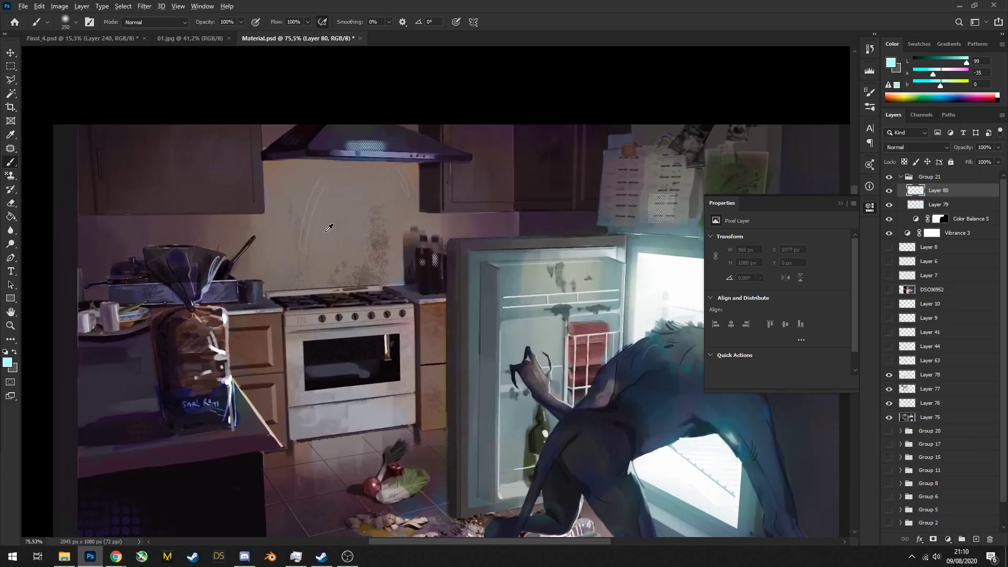
{"action": "left_click", "coordinate": [179, 238], "text": "alt"}
{"action": "right_click", "coordinate": [312, 223]}
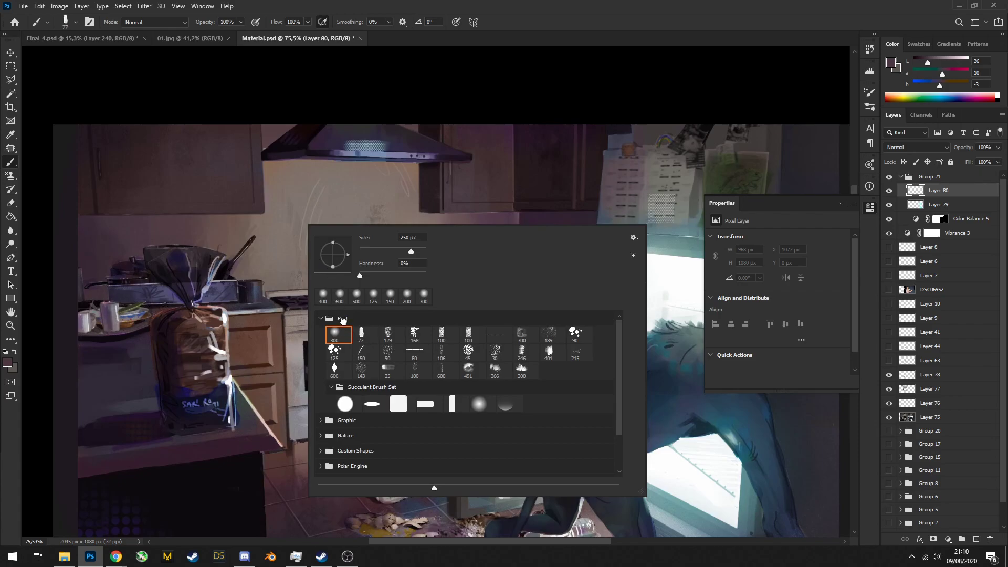
{"action": "left_click", "coordinate": [358, 333]}
Try to paint a sampled dark mauve shadow strip along the wall just above the stove
{"action": "left_click", "coordinate": [211, 243], "text": "alt"}
{"action": "mouse_move", "coordinate": [259, 273]}
{"action": "left_mouse_down"}
{"action": "mouse_move", "coordinate": [356, 274]}
{"action": "mouse_move", "coordinate": [304, 239]}
{"action": "mouse_move", "coordinate": [374, 277]}
{"action": "left_mouse_up"}
{"action": "key", "text": "ctrl+z"}
{"action": "key", "text": "ctrl+z"}
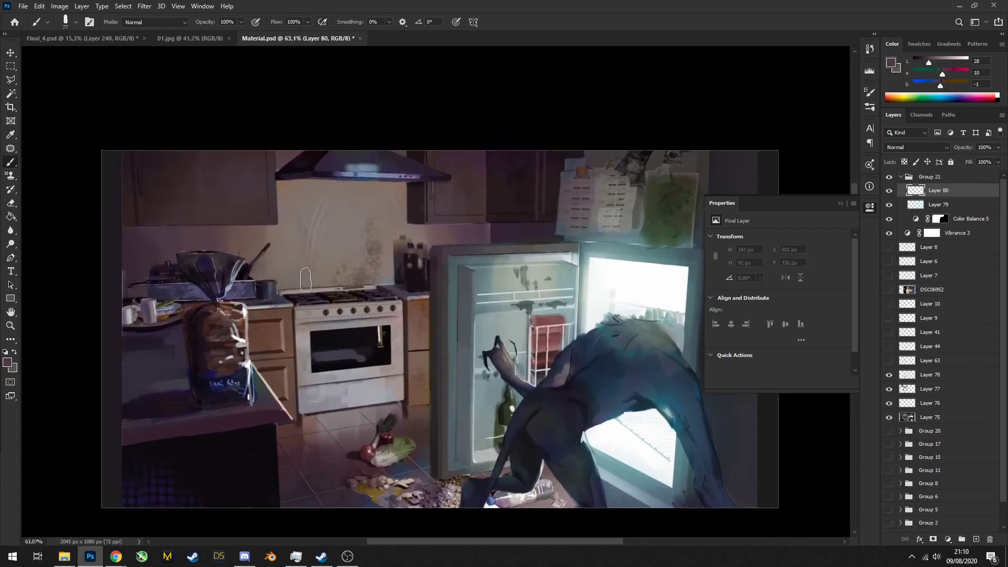
Reduce the brush size and shade the wall behind the stove with sampled muted mauve-brown tones
{"action": "key", "text": "bracketleft"}
{"action": "key", "text": "bracketleft"}
{"action": "key", "text": "bracketleft"}
{"action": "key", "text": "bracketleft"}
{"action": "left_click_drag", "start_coordinate": [279, 282], "coordinate": [400, 275]}
{"action": "key", "text": "ctrl+z"}
{"action": "left_click", "coordinate": [247, 244], "text": "alt"}
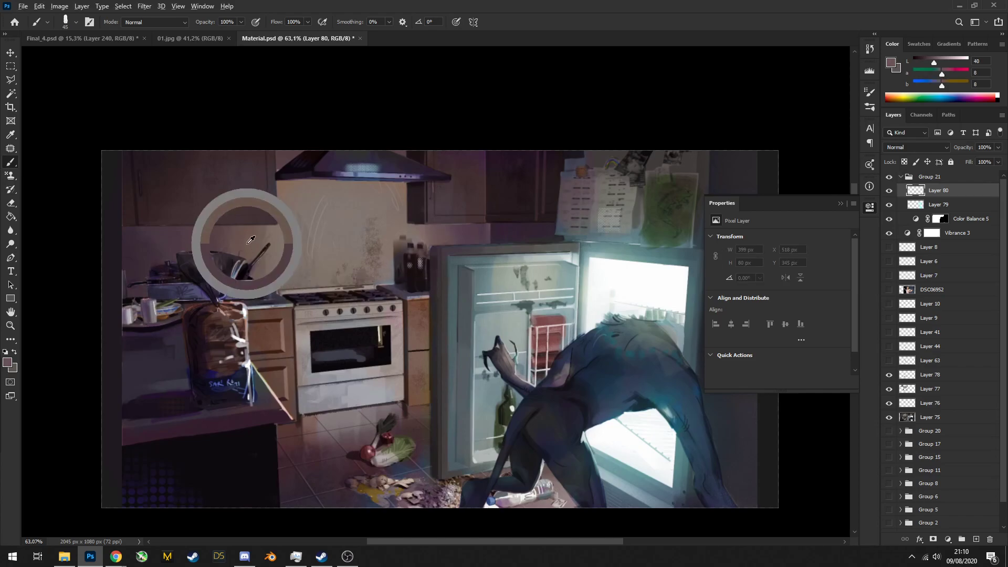
{"action": "left_click", "coordinate": [365, 278], "text": "alt"}
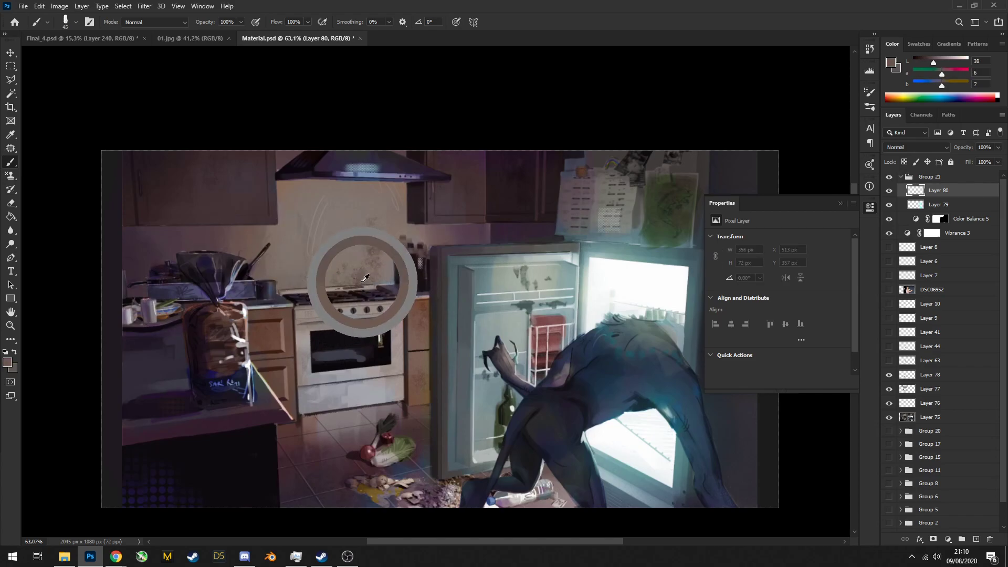
{"action": "mouse_move", "coordinate": [378, 278]}
{"action": "left_mouse_down"}
{"action": "mouse_move", "coordinate": [268, 281]}
{"action": "mouse_move", "coordinate": [384, 264]}
{"action": "mouse_move", "coordinate": [365, 260]}
{"action": "mouse_move", "coordinate": [393, 268]}
{"action": "mouse_move", "coordinate": [376, 278]}
{"action": "mouse_move", "coordinate": [396, 261]}
{"action": "left_mouse_up"}
Darken the sampled purple to lightness 4 and paint shadows on the wall beside the fridge top and at the wall's far end
{"action": "left_click_drag", "start_coordinate": [496, 228], "coordinate": [499, 225]}
{"action": "left_click", "coordinate": [500, 224], "text": "alt"}
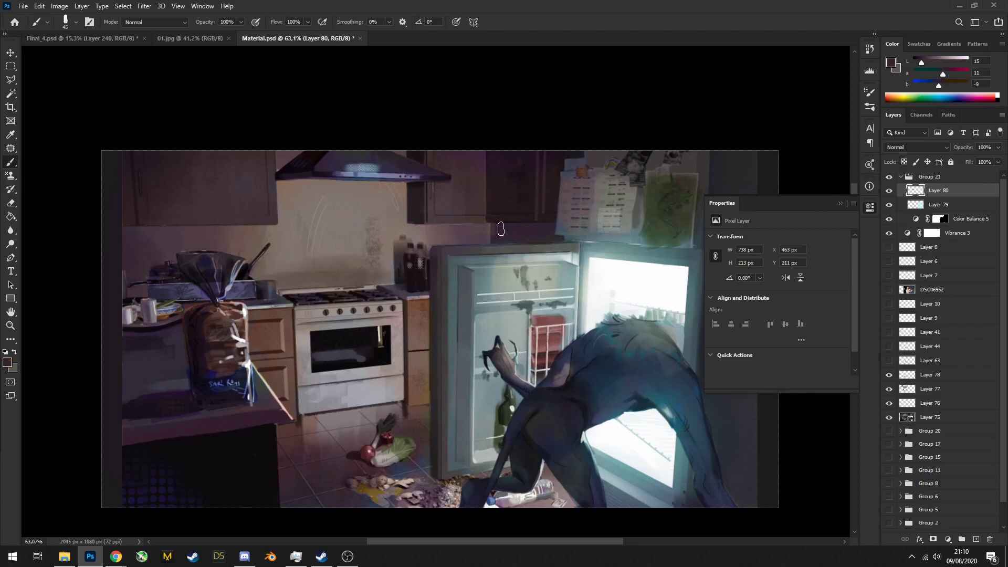
{"action": "key", "text": "ctrl+z"}
{"action": "left_click_drag", "start_coordinate": [921, 61], "coordinate": [915, 63]}
{"action": "left_click_drag", "start_coordinate": [508, 234], "coordinate": [538, 230]}
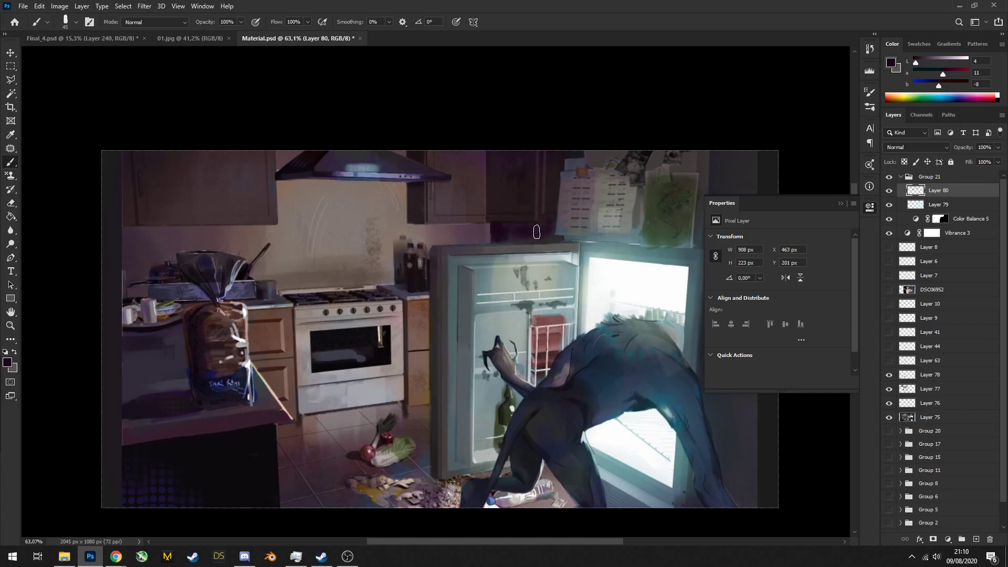
{"action": "left_click_drag", "start_coordinate": [121, 233], "coordinate": [139, 233]}
Examine the lighting of the whole composition and inspect the food scraps on the tiled floor up close
{"action": "scroll", "coordinate": [483, 180], "scroll_direction": "down", "scroll_amount": 5}
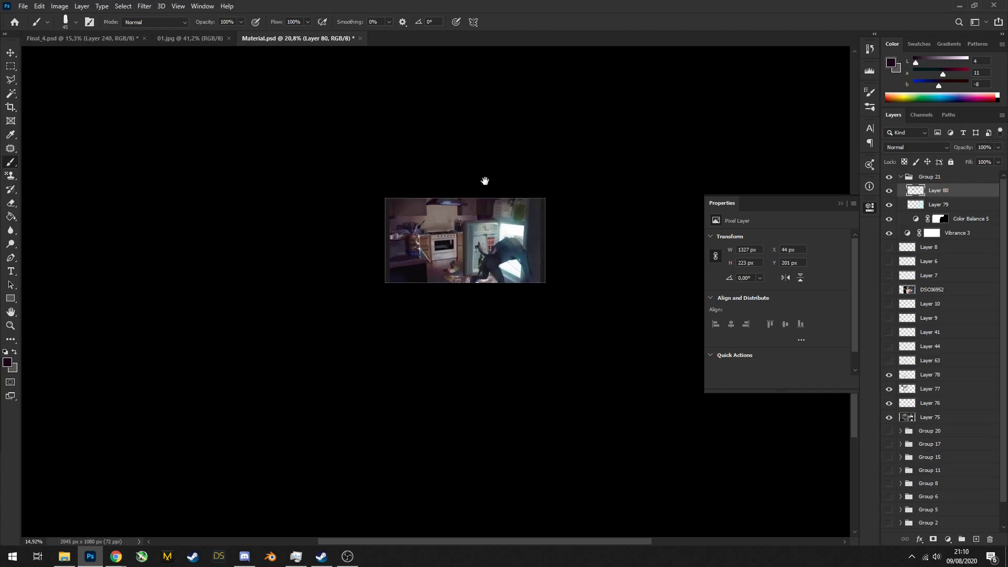
{"action": "scroll", "coordinate": [513, 232], "scroll_direction": "up", "scroll_amount": 2}
{"action": "scroll", "coordinate": [512, 232], "scroll_direction": "up", "scroll_amount": 3}
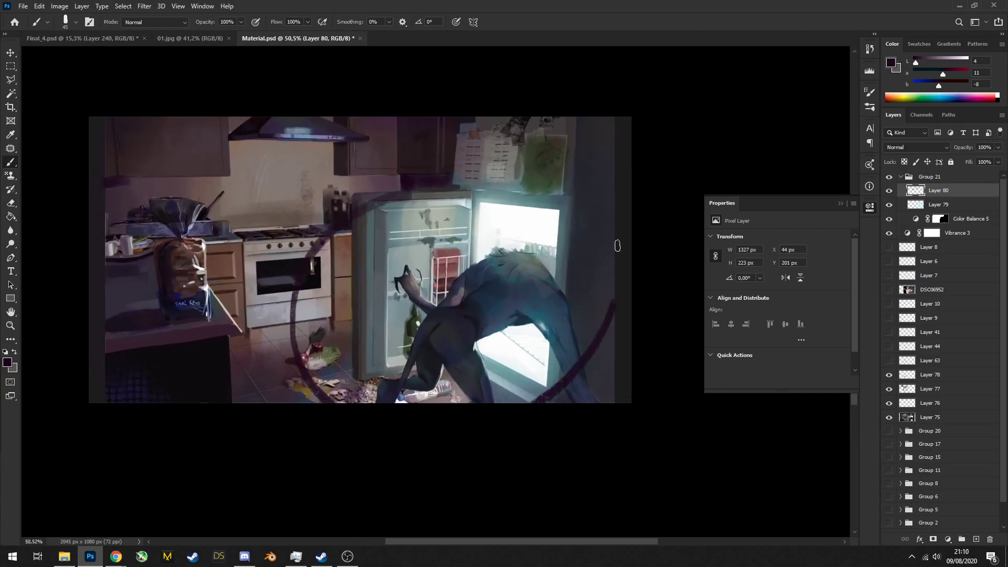
{"action": "scroll", "coordinate": [505, 330], "scroll_direction": "up", "scroll_amount": 1}
{"action": "left_click_drag", "start_coordinate": [505, 330], "coordinate": [524, 333]}
{"action": "left_click_drag", "start_coordinate": [533, 263], "coordinate": [522, 325]}
{"action": "scroll", "coordinate": [479, 227], "scroll_direction": "down", "scroll_amount": 2}
{"action": "scroll", "coordinate": [336, 314], "scroll_direction": "up", "scroll_amount": 2}
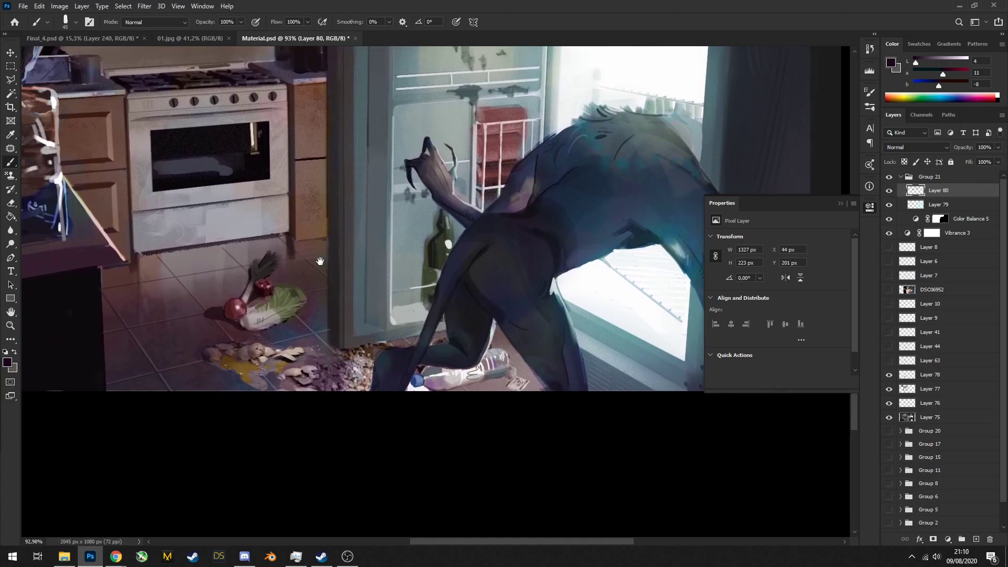
{"action": "left_click_drag", "start_coordinate": [344, 333], "coordinate": [382, 335]}
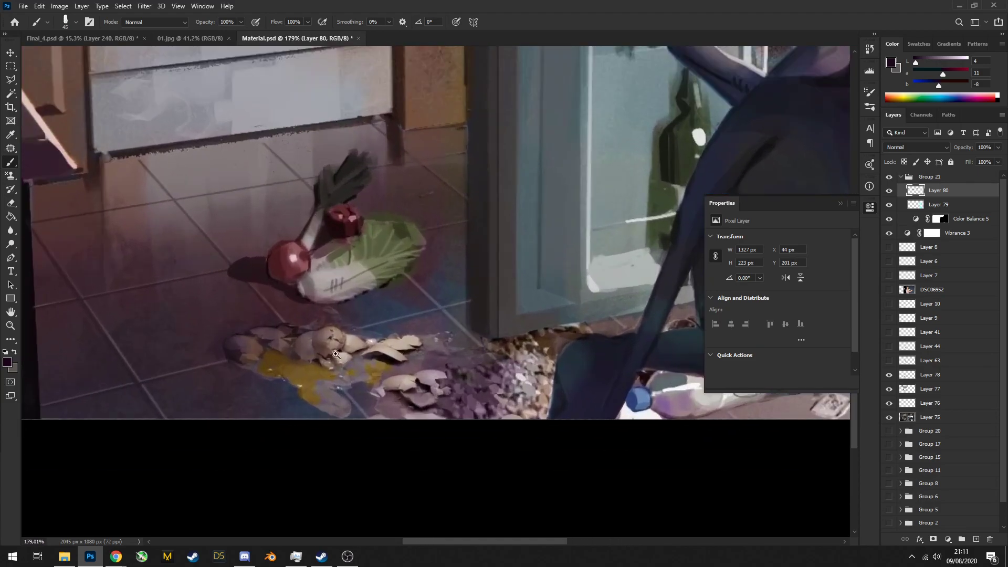
Sample the egg yolk's deep orange and paint more of it into the spilled yolk on the floor
{"action": "scroll", "coordinate": [366, 370], "scroll_direction": "down", "scroll_amount": 5}
{"action": "scroll", "coordinate": [366, 369], "scroll_direction": "up", "scroll_amount": 8}
{"action": "left_click", "coordinate": [342, 352], "text": "alt"}
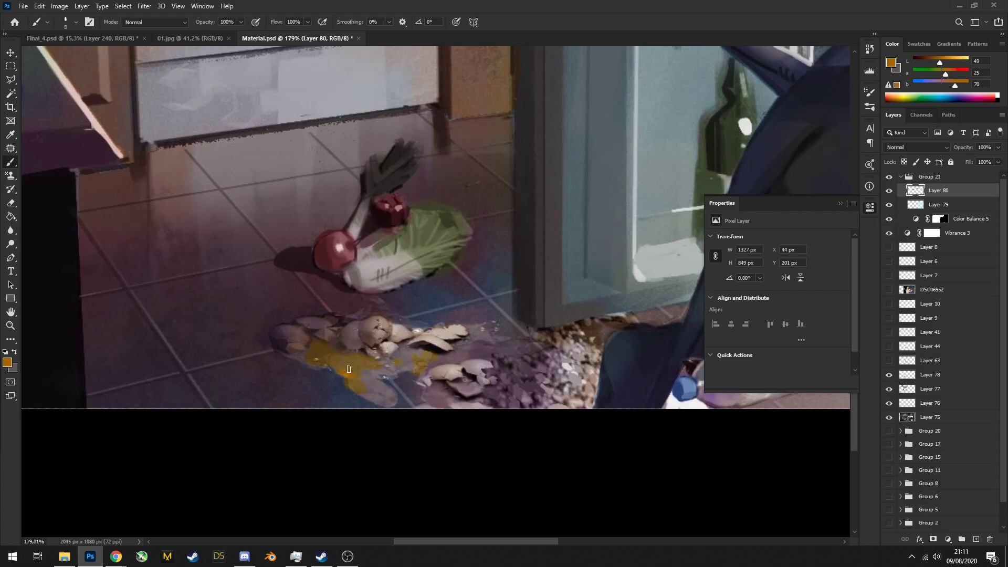
{"action": "left_click_drag", "start_coordinate": [374, 366], "coordinate": [299, 349]}
{"action": "scroll", "coordinate": [372, 337], "scroll_direction": "down", "scroll_amount": 10}
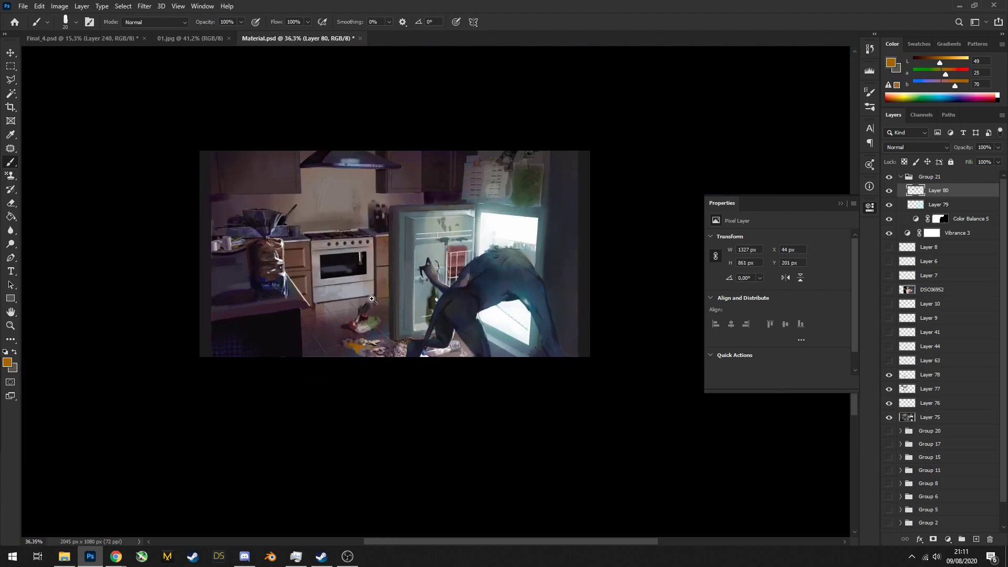
Sample the dark mauve of the floor tiles and paint it around the egg scraps and cabbage
{"action": "scroll", "coordinate": [371, 337], "scroll_direction": "up", "scroll_amount": 7}
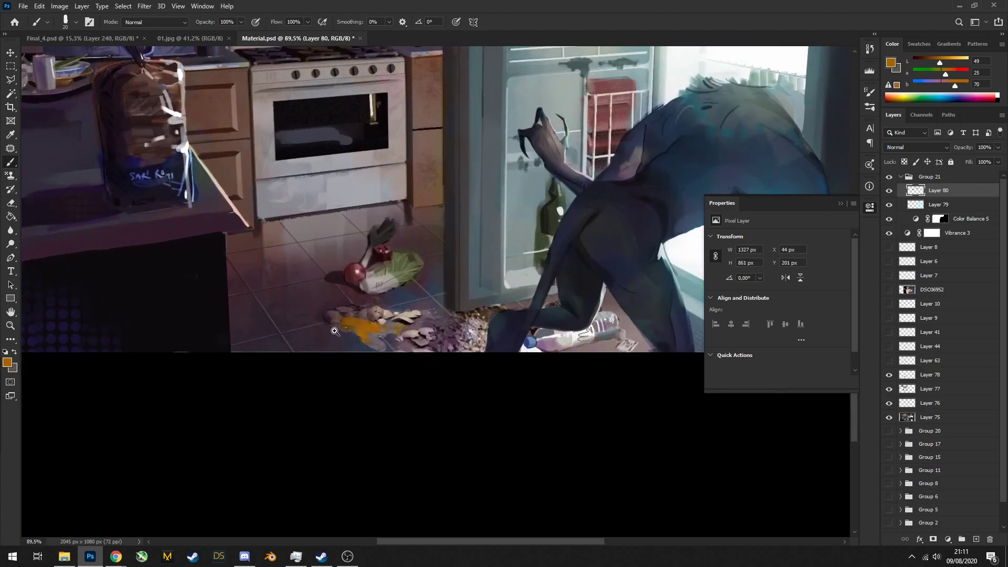
{"action": "scroll", "coordinate": [335, 331], "scroll_direction": "up", "scroll_amount": 1}
{"action": "left_click", "coordinate": [340, 360], "text": "alt"}
{"action": "mouse_move", "coordinate": [340, 359]}
{"action": "left_mouse_down"}
{"action": "mouse_move", "coordinate": [401, 344]}
{"action": "mouse_move", "coordinate": [400, 334]}
{"action": "left_mouse_up"}
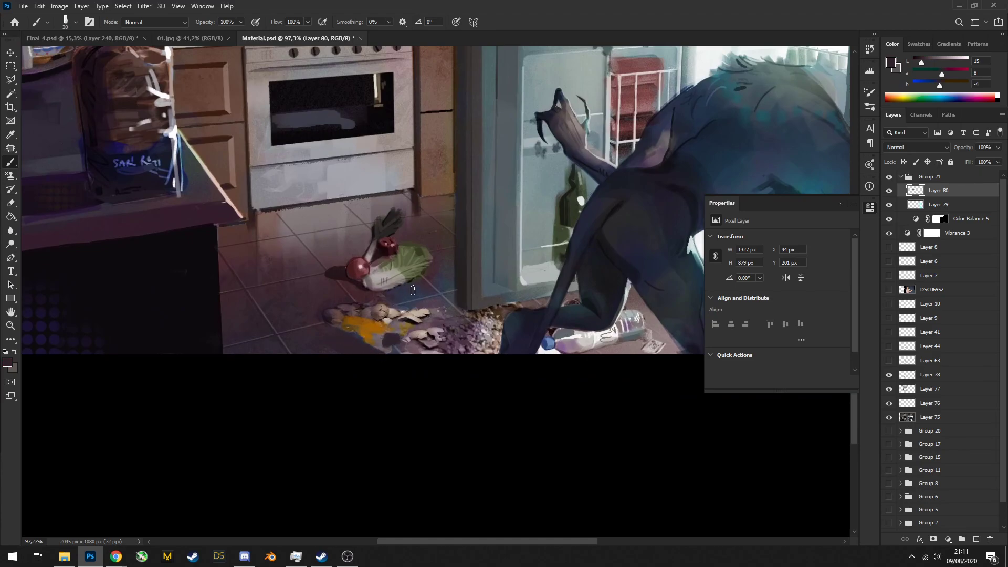
{"action": "mouse_move", "coordinate": [413, 290]}
{"action": "left_mouse_down"}
{"action": "mouse_move", "coordinate": [436, 288]}
{"action": "mouse_move", "coordinate": [441, 258]}
{"action": "left_mouse_up"}
On a new layer, paint a sampled dark brown haze over the cabinet between stove and fridge with a size 200 brush
{"action": "scroll", "coordinate": [460, 276], "scroll_direction": "down", "scroll_amount": 5}
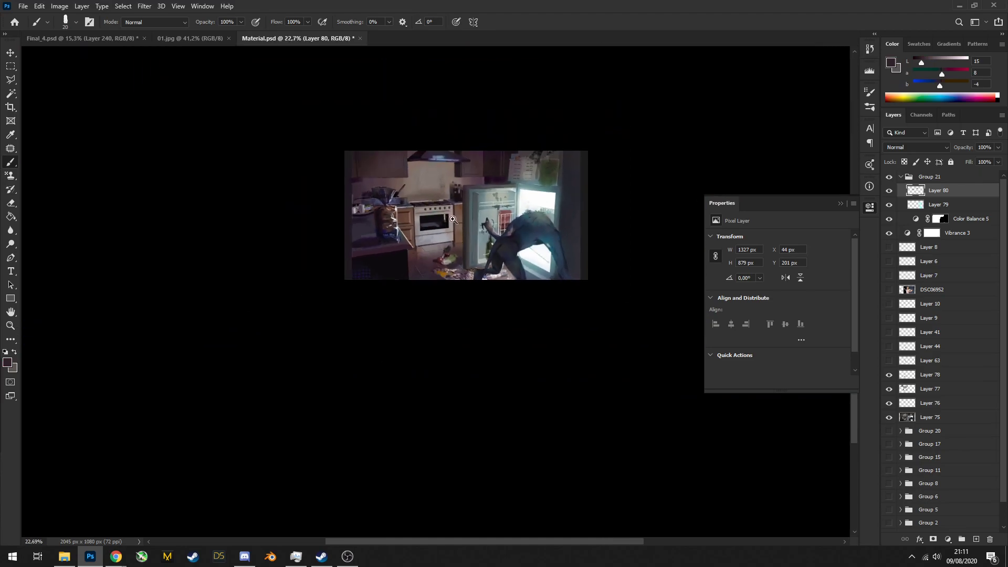
{"action": "scroll", "coordinate": [459, 276], "scroll_direction": "up", "scroll_amount": 4}
{"action": "left_click", "coordinate": [456, 271], "text": "alt"}
{"action": "key", "text": "bracketright"}
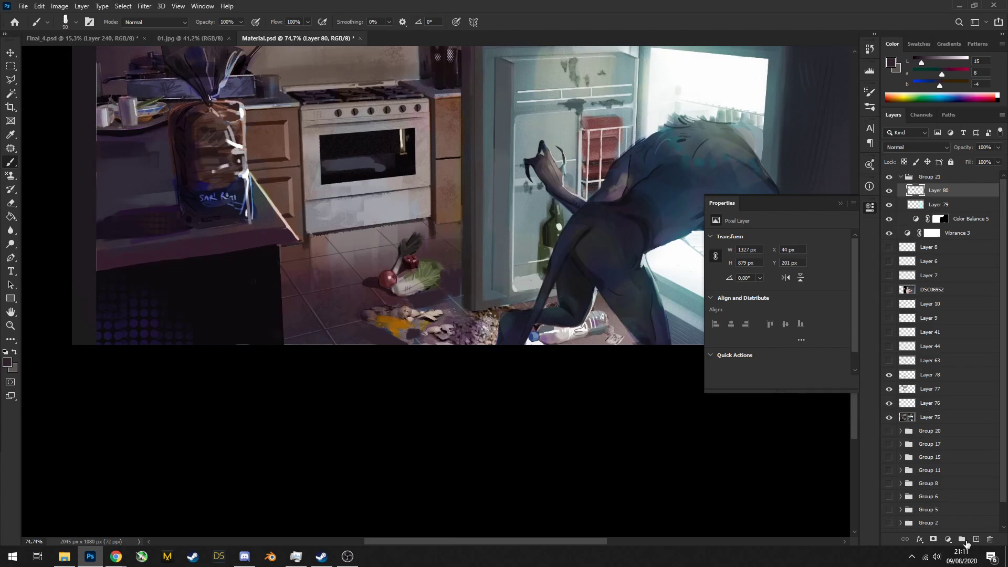
{"action": "key", "text": "ctrl+shift+alt+n"}
{"action": "left_click", "coordinate": [429, 179], "text": "alt"}
{"action": "key", "text": "bracketright"}
{"action": "key", "text": "bracketright"}
{"action": "key", "text": "bracketright"}
{"action": "key", "text": "bracketright"}
{"action": "key", "text": "bracketright"}
{"action": "left_click_drag", "start_coordinate": [451, 108], "coordinate": [445, 220]}
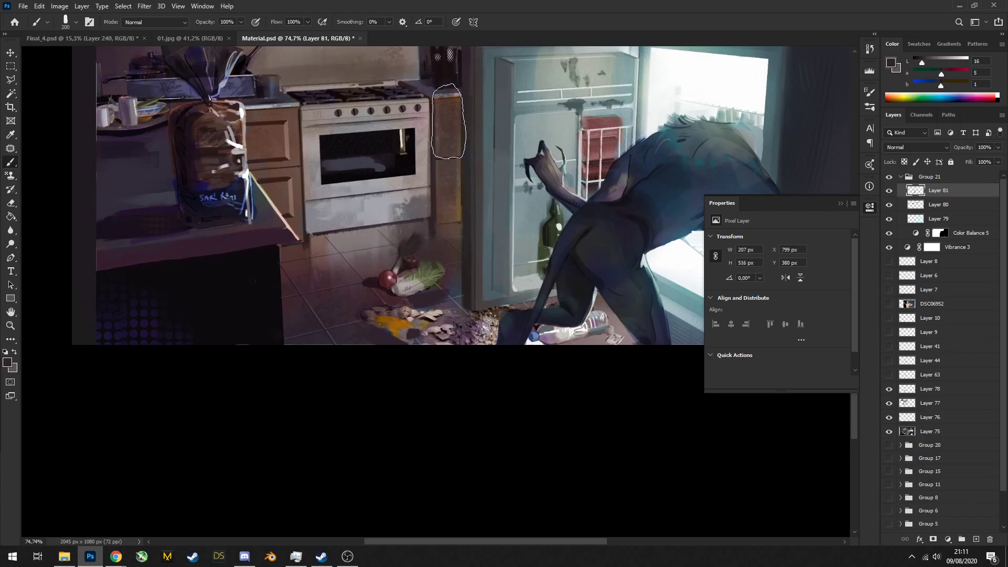
Extend the haze across the wall above the stove with a lighter sampled brown and set the layer's opacity to 62%
{"action": "scroll", "coordinate": [402, 142], "scroll_direction": "up", "scroll_amount": 3}
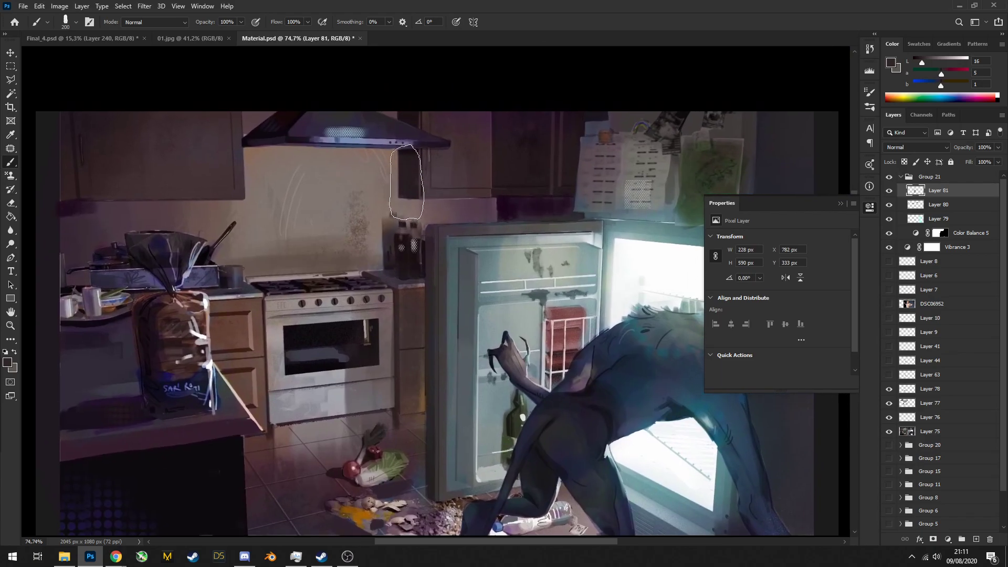
{"action": "mouse_move", "coordinate": [375, 207]}
{"action": "left_mouse_down"}
{"action": "mouse_move", "coordinate": [301, 176]}
{"action": "mouse_move", "coordinate": [338, 267]}
{"action": "mouse_move", "coordinate": [372, 178]}
{"action": "mouse_move", "coordinate": [415, 207]}
{"action": "left_mouse_up"}
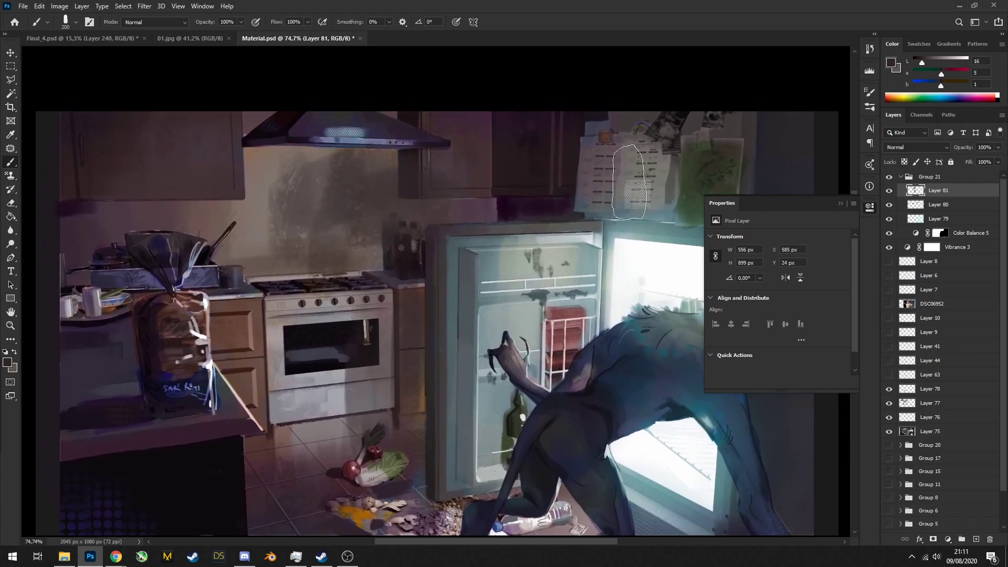
{"action": "left_click", "coordinate": [360, 205], "text": "alt"}
{"action": "mouse_move", "coordinate": [283, 181]}
{"action": "left_mouse_down"}
{"action": "mouse_move", "coordinate": [298, 182]}
{"action": "mouse_move", "coordinate": [216, 254]}
{"action": "mouse_move", "coordinate": [263, 152]}
{"action": "left_mouse_up"}
{"action": "mouse_move", "coordinate": [447, 178]}
{"action": "left_mouse_down"}
{"action": "mouse_move", "coordinate": [417, 155]}
{"action": "mouse_move", "coordinate": [315, 158]}
{"action": "left_mouse_up"}
{"action": "scroll", "coordinate": [468, 158], "scroll_direction": "up", "scroll_amount": 3}
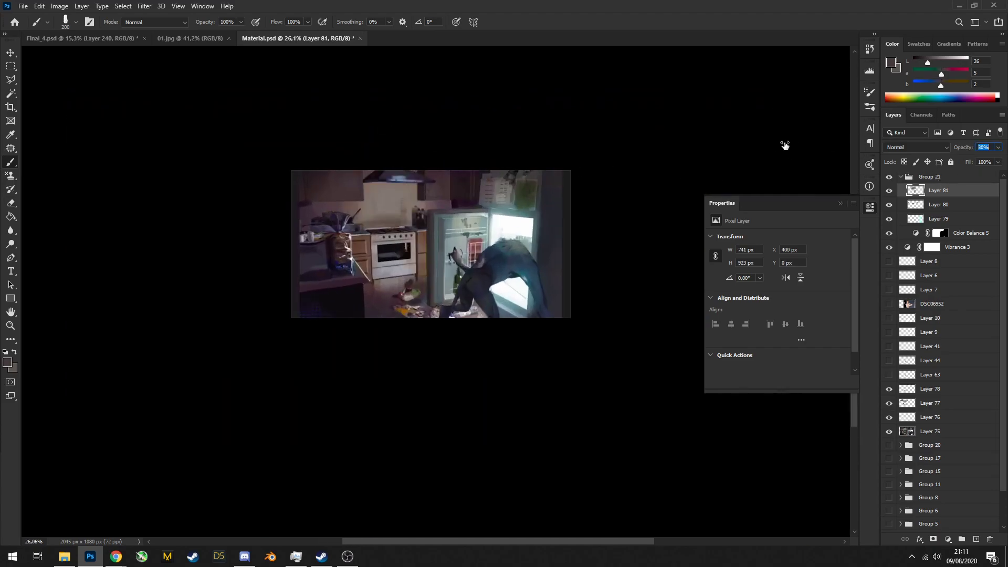
{"action": "scroll", "coordinate": [517, 212], "scroll_direction": "down", "scroll_amount": 2}
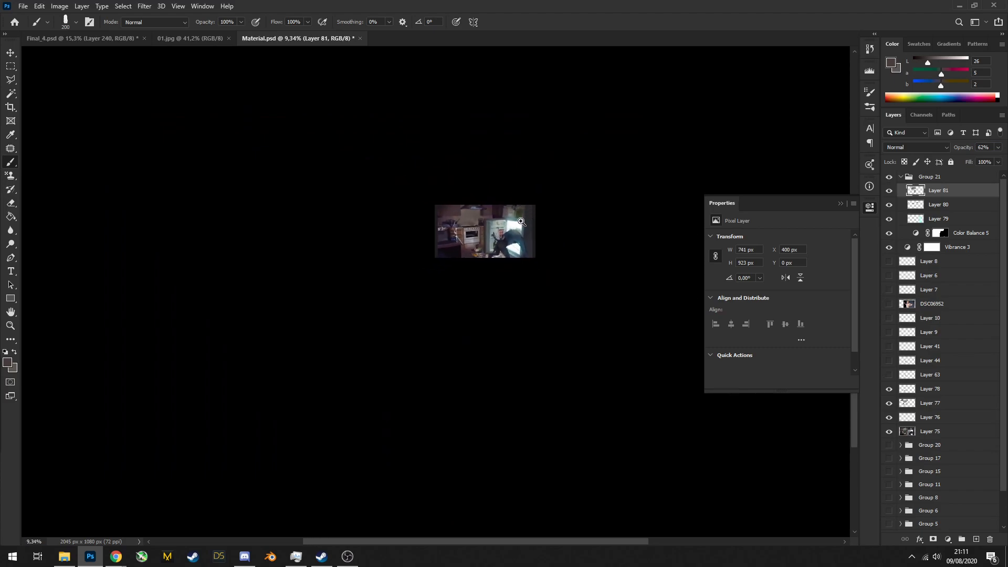
{"action": "scroll", "coordinate": [517, 212], "scroll_direction": "up", "scroll_amount": 4}
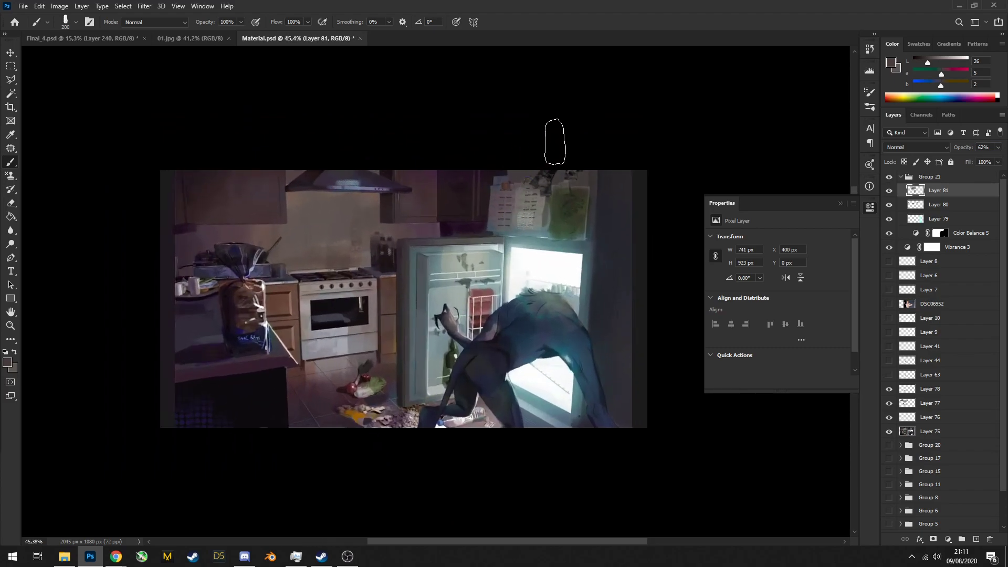
Collapse Group 21, group it with Vibrance 3 and Layer 8, and toggle visibility to compare the painting before and after
{"action": "left_click", "coordinate": [900, 176]}
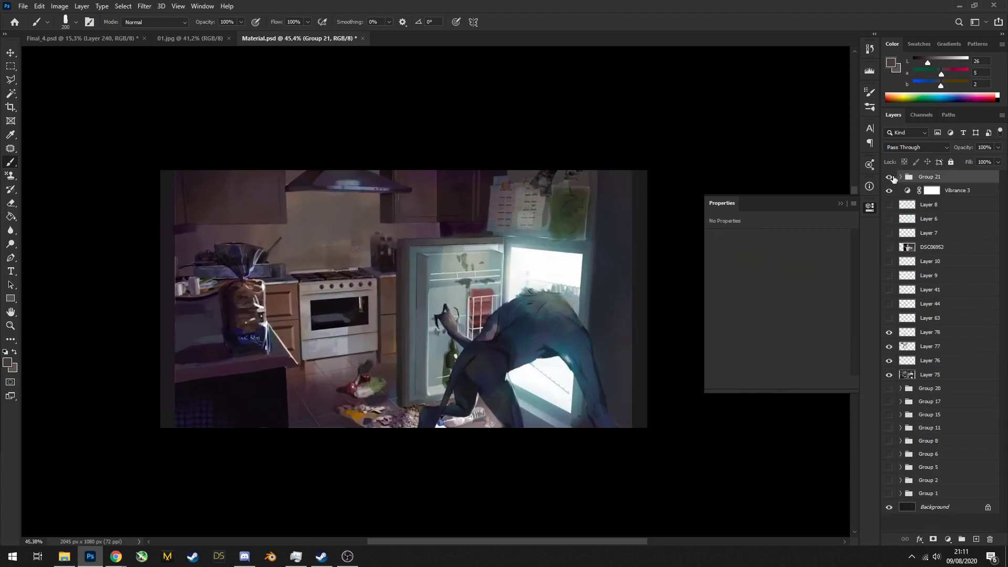
{"action": "left_click", "coordinate": [888, 177]}
{"action": "left_click", "coordinate": [889, 177]}
{"action": "left_click", "coordinate": [937, 205], "text": "shift"}
{"action": "key", "text": "ctrl+g"}
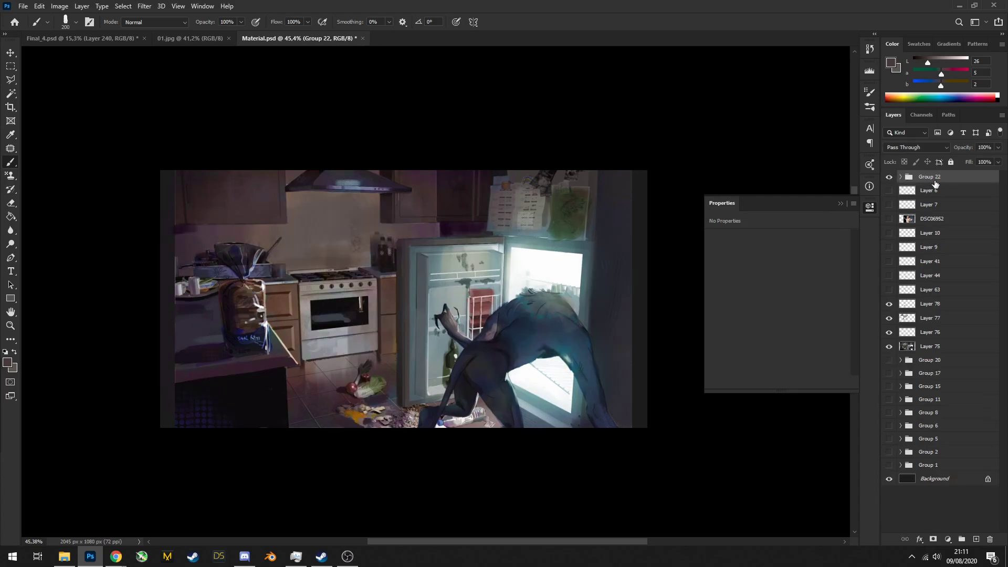
{"action": "left_click", "coordinate": [889, 177]}
{"action": "left_click", "coordinate": [889, 177]}
Move Group 22 down the layer stack so that it sits directly above Layer 78
{"action": "left_click_drag", "start_coordinate": [912, 179], "coordinate": [920, 297]}
{"action": "left_click", "coordinate": [929, 332]}
{"action": "left_click", "coordinate": [929, 346], "text": "shift"}
{"action": "left_click", "coordinate": [920, 292]}
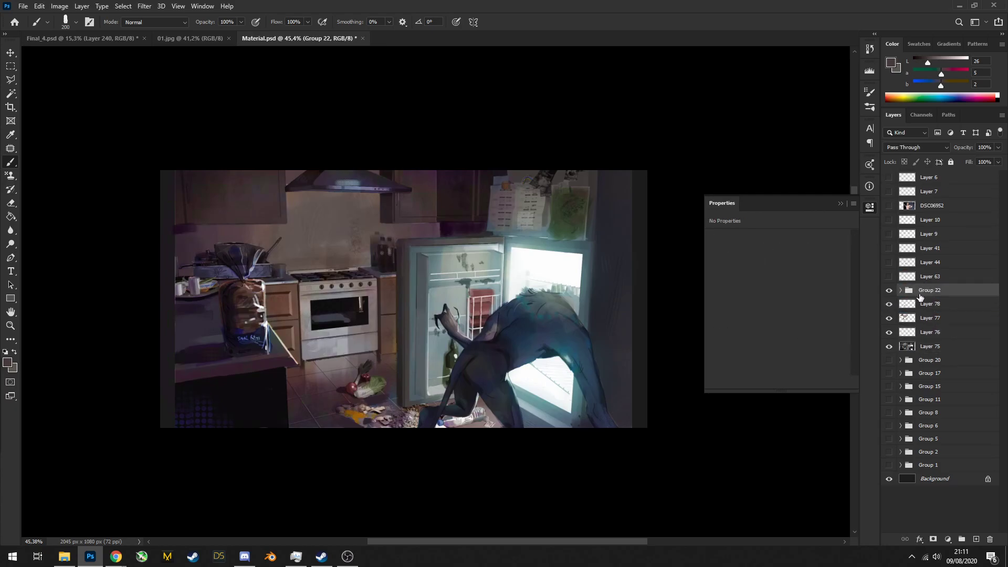
Group Group 22 together with Layers 78 through 75 and hide the resulting group
{"action": "left_click", "coordinate": [921, 346], "text": "shift"}
{"action": "key", "text": "ctrl+g"}
{"action": "left_click", "coordinate": [888, 290]}
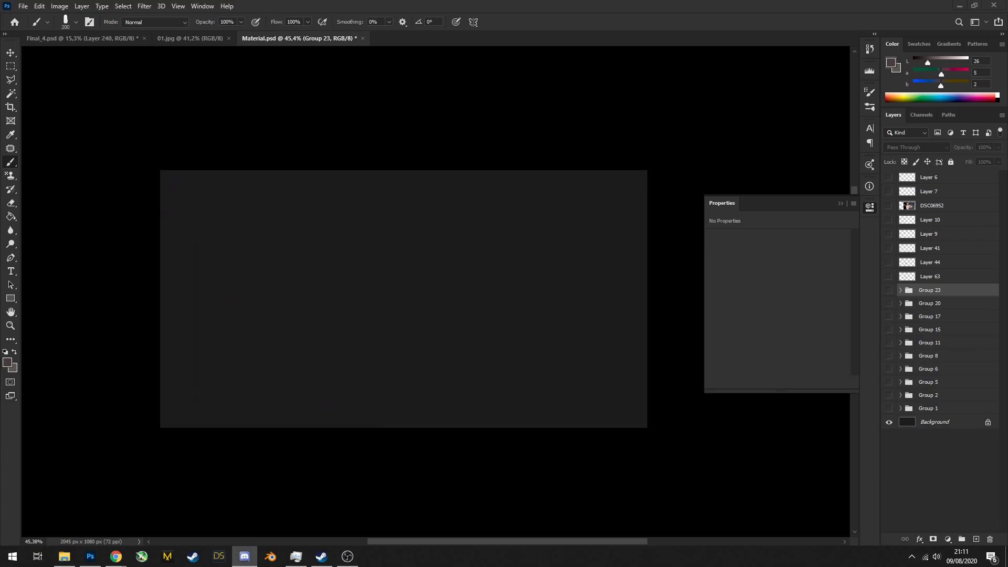
Bring in the garden illustration of the crowned boy and tiger as a new layer and commit its placement
{"action": "left_click_drag", "start_coordinate": [353, 268], "coordinate": [391, 278]}
{"action": "scroll", "coordinate": [369, 276], "scroll_direction": "up", "scroll_amount": 1}
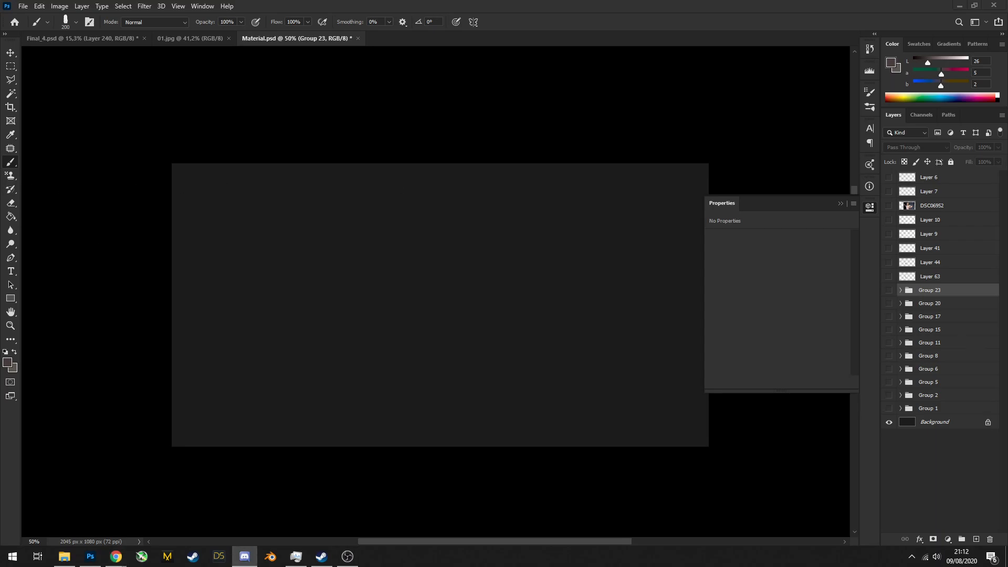
{"action": "left_click_drag", "start_coordinate": [116, 556], "coordinate": [400, 229]}
{"action": "key", "text": "alt+space"}
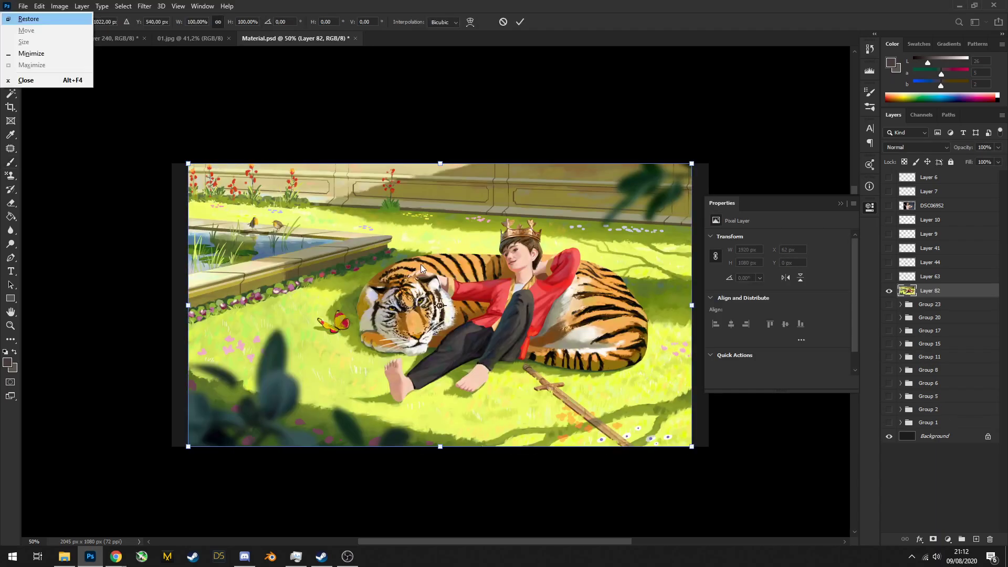
{"action": "key", "text": "Escape"}
{"action": "key", "text": "Return"}
{"action": "key", "text": "b"}
{"action": "left_click_drag", "start_coordinate": [457, 334], "coordinate": [848, 373]}
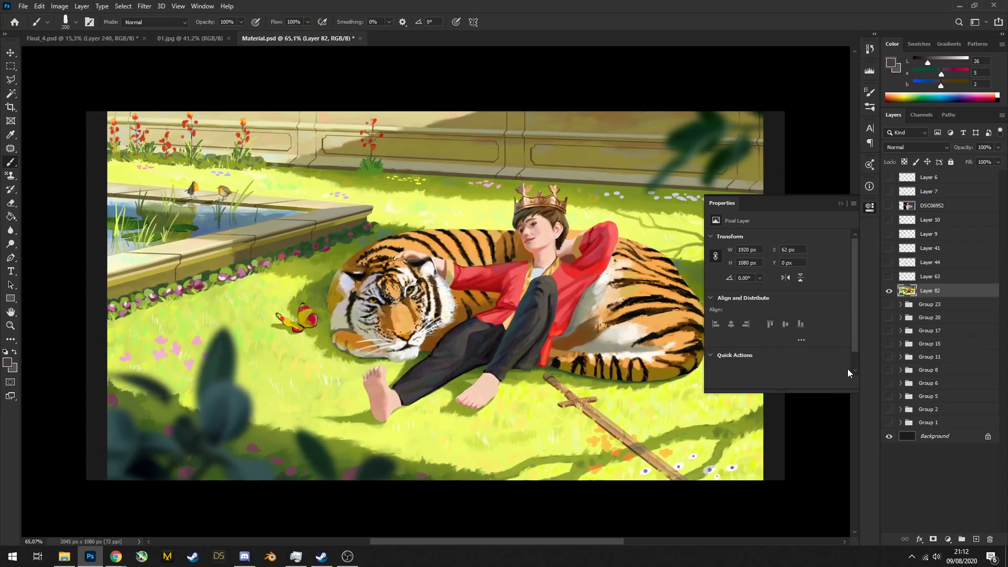
Create a new layer above the illustration and sample the tiger's orange fur colour for a small brush
{"action": "left_click", "coordinate": [976, 539]}
{"action": "key", "text": "p"}
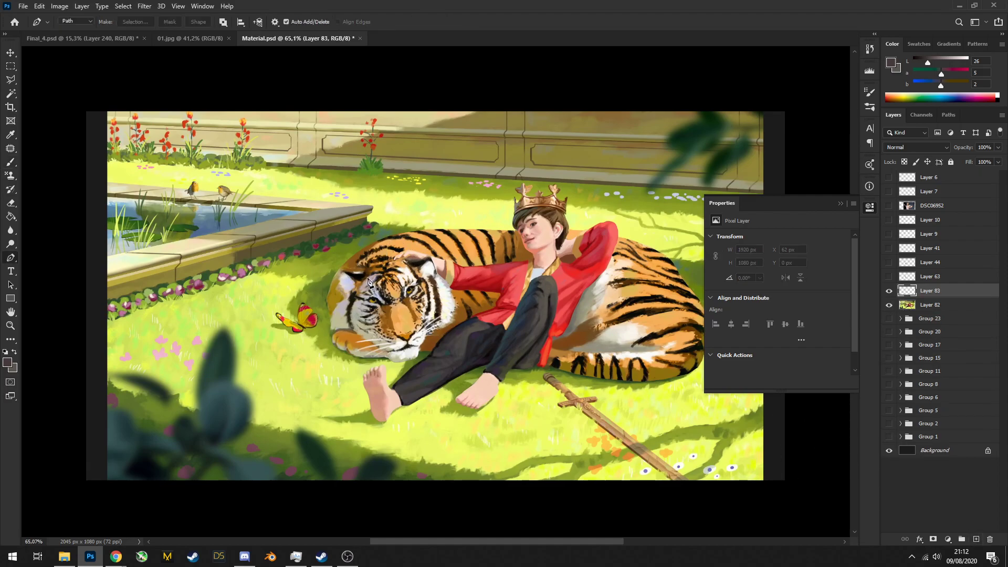
{"action": "key", "text": "b"}
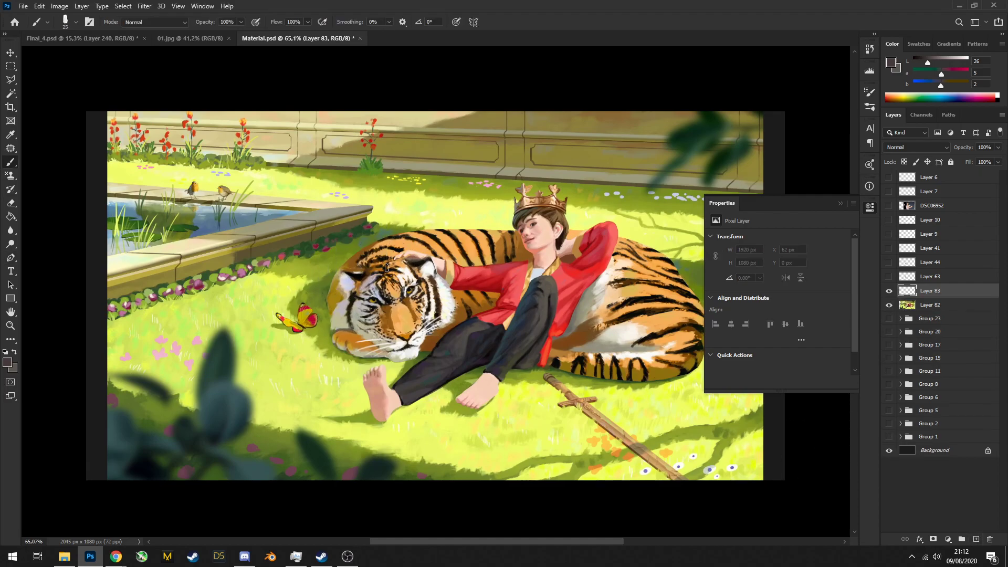
{"action": "left_click_drag", "start_coordinate": [426, 270], "coordinate": [440, 269]}
{"action": "left_click", "coordinate": [399, 264], "text": "alt"}
{"action": "key", "text": "bracketleft"}
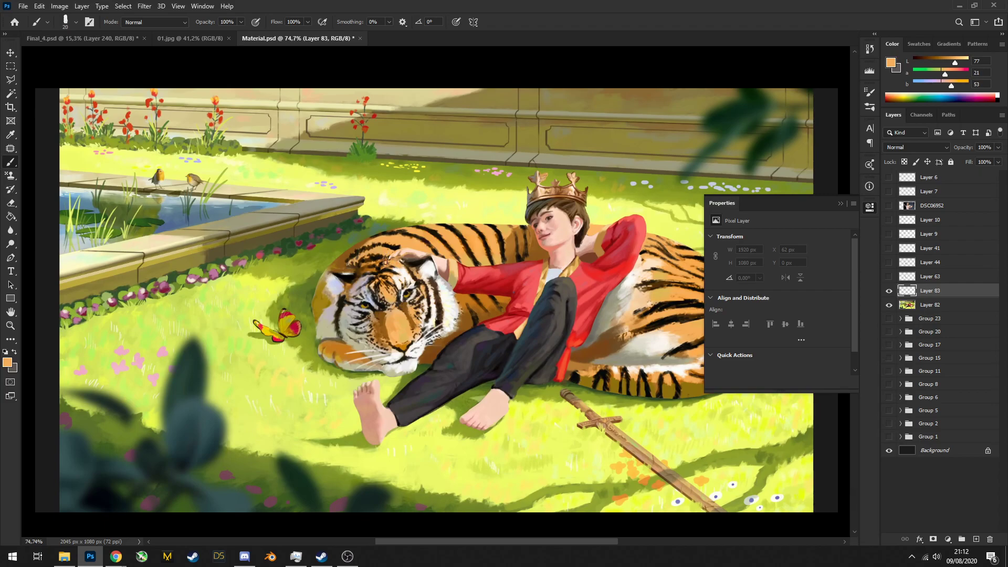
On a new layer, cover the tiger's head with white using a size 250 brush and lower the layer's opacity to 52%
{"action": "key", "text": "ctrl+shift+alt+n"}
{"action": "key", "text": "d"}
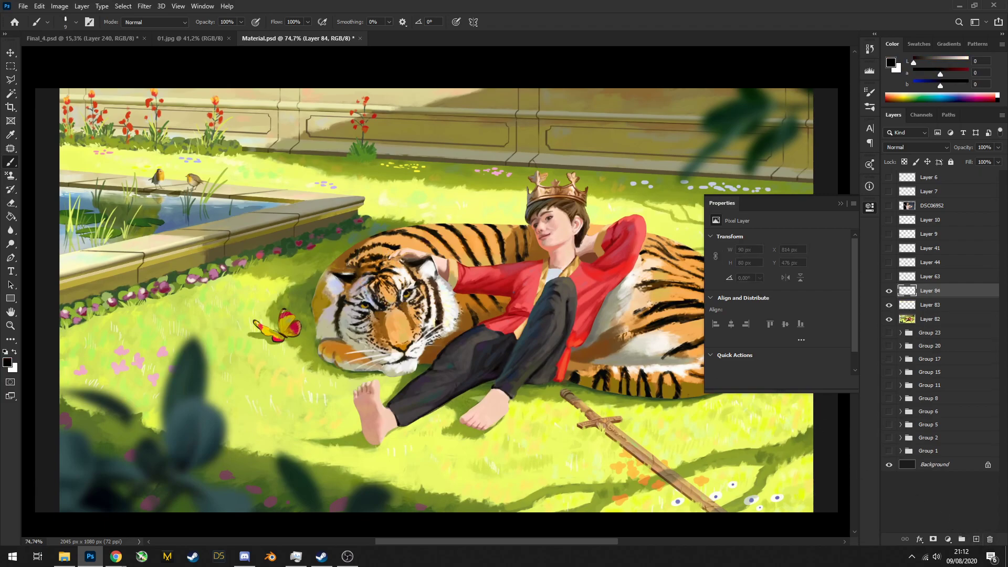
{"action": "left_click", "coordinate": [368, 268]}
{"action": "key", "text": "bracketright"}
{"action": "key", "text": "bracketright"}
{"action": "key", "text": "bracketright"}
{"action": "key", "text": "bracketright"}
{"action": "key", "text": "bracketright"}
{"action": "key", "text": "bracketright"}
{"action": "key", "text": "bracketright"}
{"action": "key", "text": "bracketright"}
{"action": "key", "text": "bracketright"}
{"action": "key", "text": "bracketright"}
{"action": "key", "text": "bracketright"}
{"action": "key", "text": "bracketright"}
{"action": "mouse_move", "coordinate": [419, 274]}
{"action": "left_mouse_down"}
{"action": "mouse_move", "coordinate": [351, 286]}
{"action": "mouse_move", "coordinate": [399, 273]}
{"action": "mouse_move", "coordinate": [350, 262]}
{"action": "mouse_move", "coordinate": [498, 278]}
{"action": "left_mouse_up"}
{"action": "key", "text": "ctrl+z"}
{"action": "key", "text": "x"}
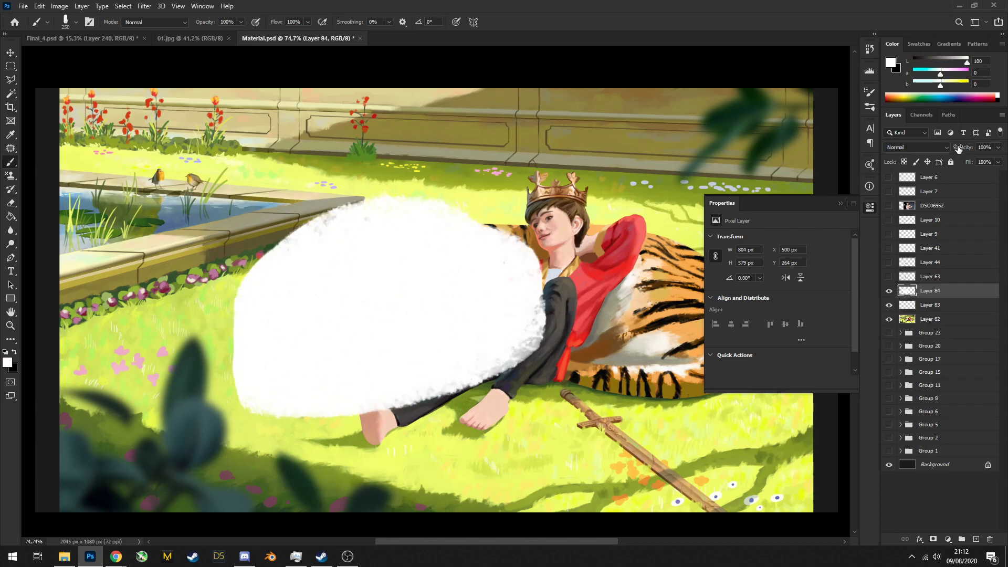
{"action": "left_click_drag", "start_coordinate": [958, 148], "coordinate": [954, 305]}
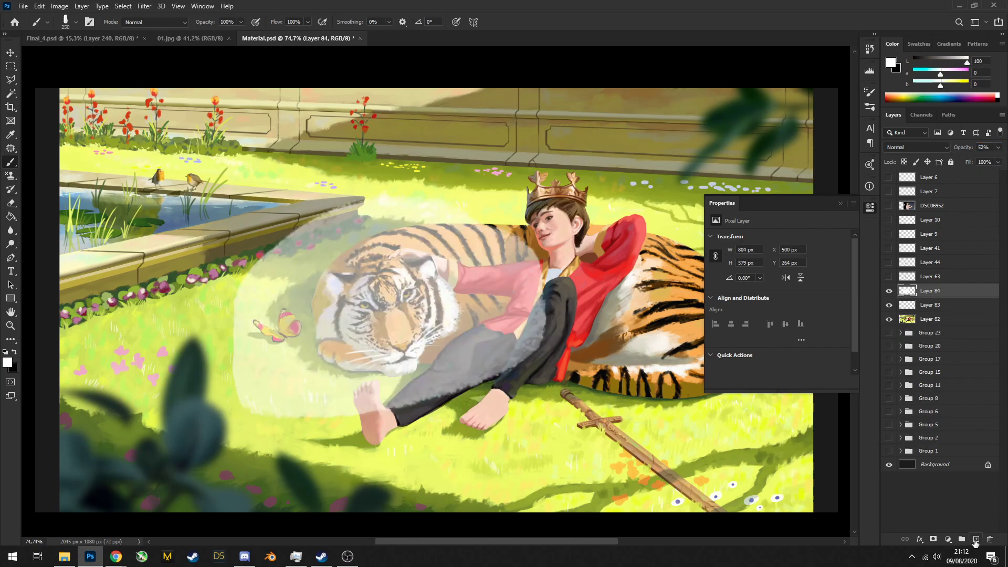
Add a layer above the white patch and sketch the tiger's eye and brow in black with a small brush
{"action": "left_click", "coordinate": [976, 540]}
{"action": "key", "text": "bracketleft"}
{"action": "key", "text": "bracketleft"}
{"action": "key", "text": "bracketleft"}
{"action": "key", "text": "bracketleft"}
{"action": "key", "text": "bracketleft"}
{"action": "key", "text": "bracketleft"}
{"action": "key", "text": "bracketleft"}
{"action": "key", "text": "bracketleft"}
{"action": "key", "text": "bracketleft"}
{"action": "key", "text": "bracketleft"}
{"action": "key", "text": "bracketleft"}
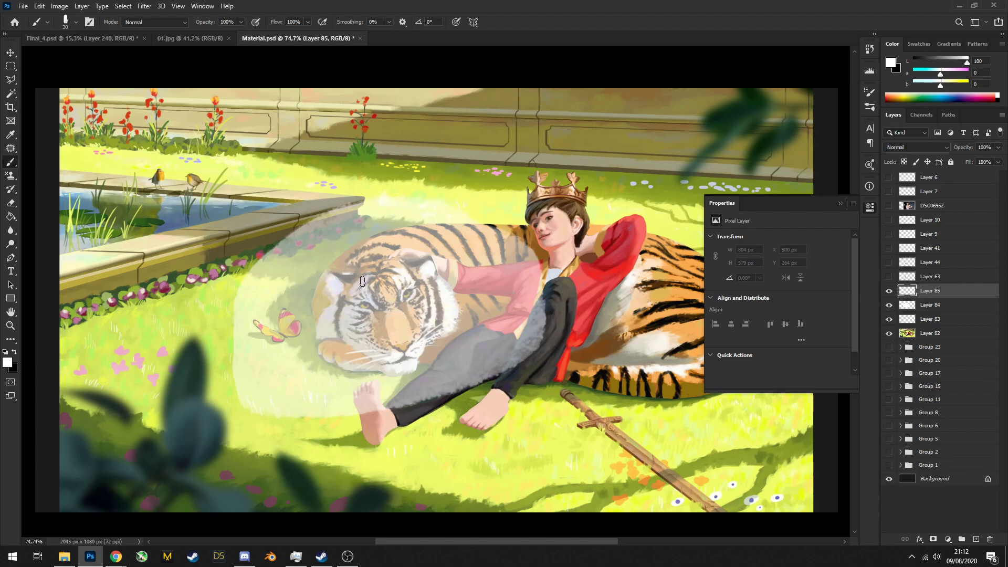
{"action": "left_click", "coordinate": [428, 261], "text": "alt"}
{"action": "key", "text": "bracketleft"}
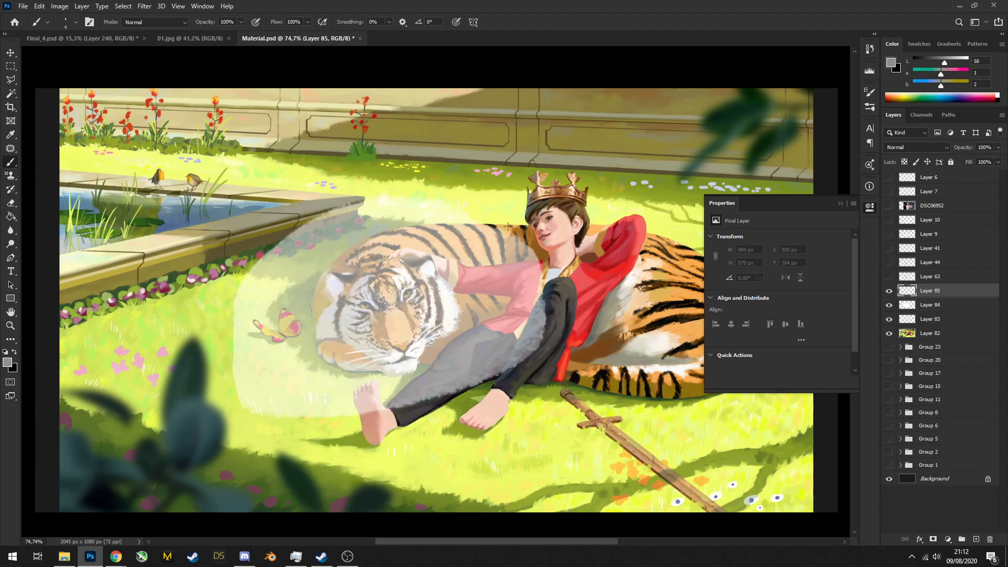
{"action": "key", "text": "x"}
{"action": "left_click_drag", "start_coordinate": [334, 293], "coordinate": [380, 305]}
{"action": "key", "text": "ctrl+z"}
{"action": "key", "text": "ctrl+z"}
{"action": "key", "text": "bracketright"}
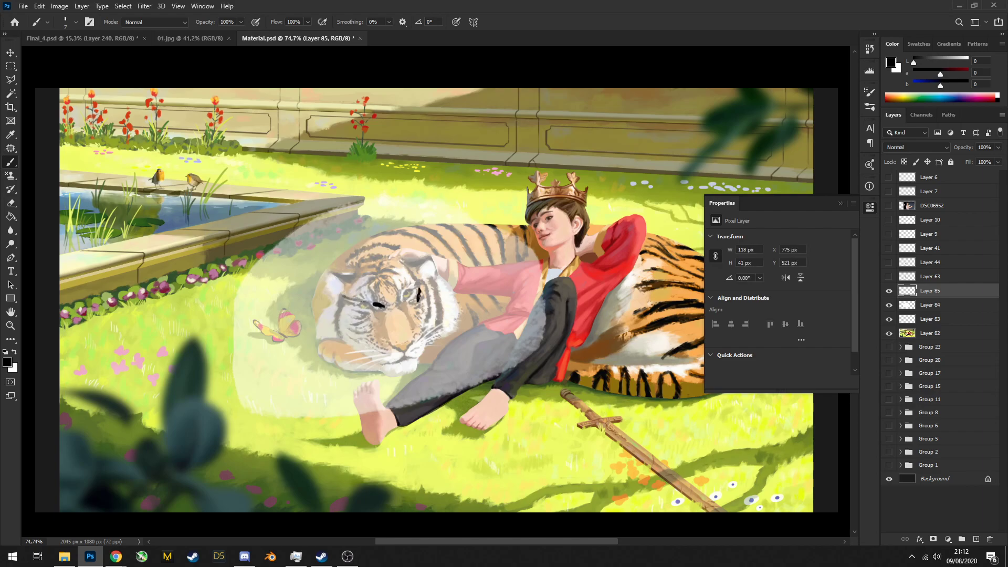
{"action": "key", "text": "ctrl+z"}
Set Layer 84's opacity to 92% and sketch the tiger's head with ears, muzzle and jaw in black on Layer 85
{"action": "left_click", "coordinate": [907, 306]}
{"action": "type", "text": "100"}
{"action": "key", "text": "Return"}
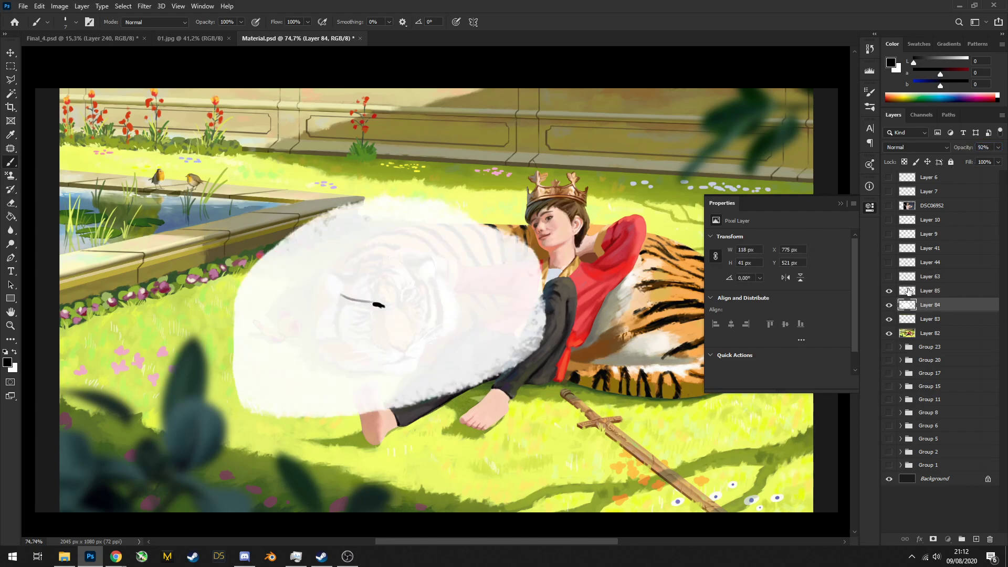
{"action": "key", "text": "alt+bracketright"}
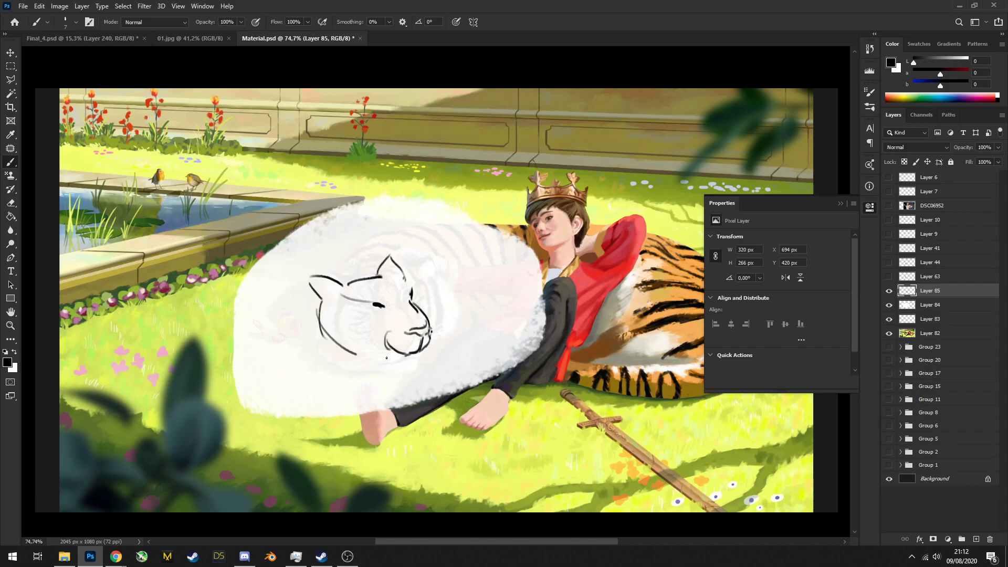
Compare the sketch against the painted tiger, hide the sketch and white patch layers, and create a new layer above them
{"action": "left_click", "coordinate": [888, 306]}
{"action": "key", "text": "ctrl+minus"}
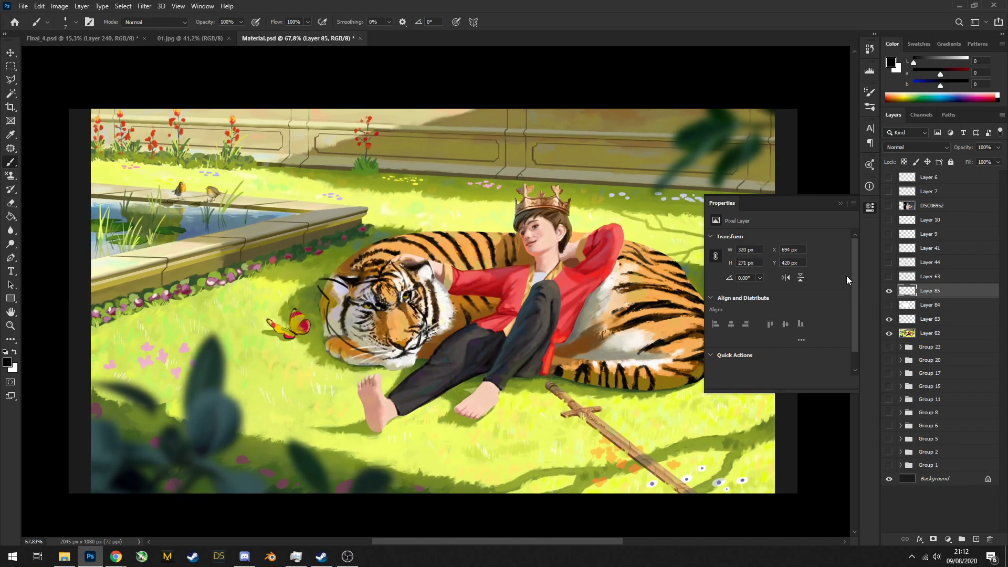
{"action": "left_click", "coordinate": [888, 305]}
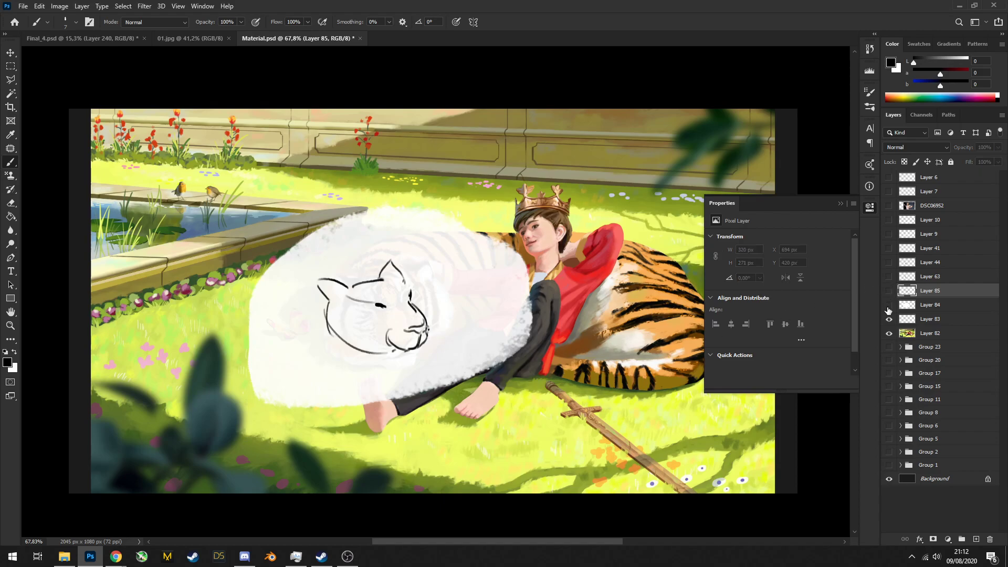
{"action": "left_click_drag", "start_coordinate": [889, 304], "coordinate": [888, 290]}
{"action": "scroll", "coordinate": [376, 333], "scroll_direction": "up", "scroll_amount": 1}
{"action": "scroll", "coordinate": [376, 332], "scroll_direction": "up", "scroll_amount": 2}
{"action": "key", "text": "ctrl+shift+alt+n"}
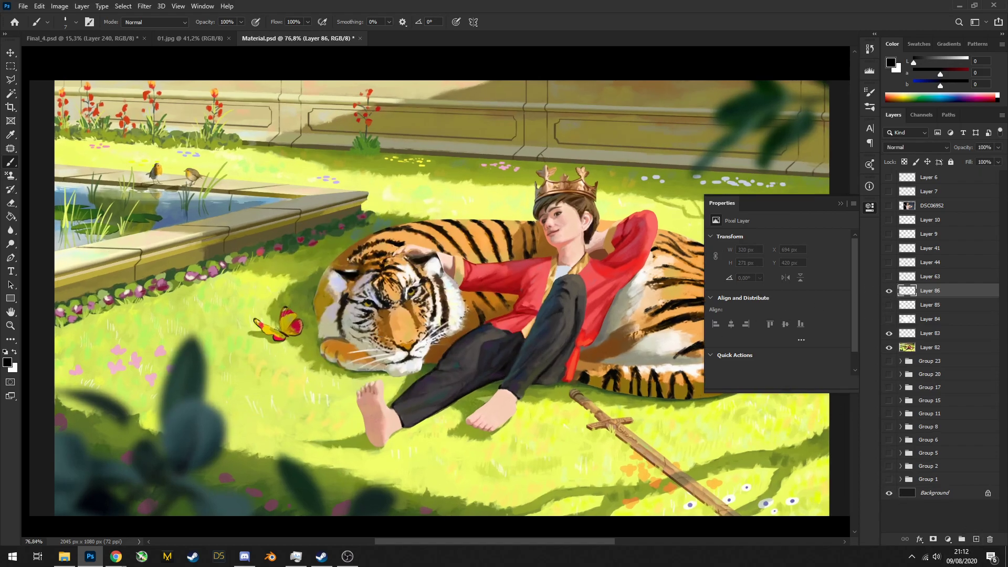
{"action": "left_click_drag", "start_coordinate": [383, 273], "coordinate": [353, 289]}
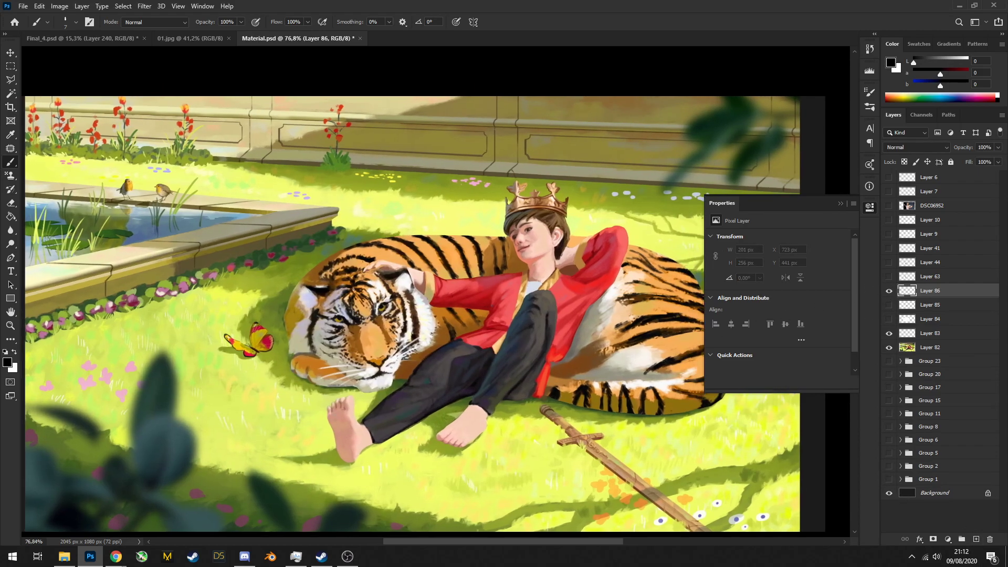
{"action": "scroll", "coordinate": [415, 320], "scroll_direction": "down", "scroll_amount": 5}
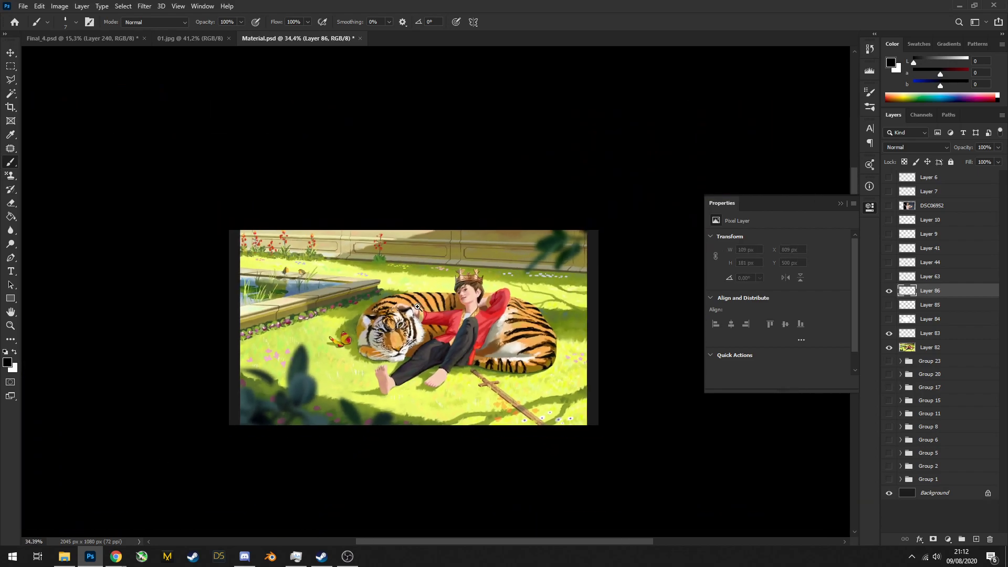
Paint sampled brown tones over the tiger's muzzle and the striped body around the boy's outstretched arm with a larger brush
{"action": "scroll", "coordinate": [415, 317], "scroll_direction": "up", "scroll_amount": 6}
{"action": "scroll", "coordinate": [404, 316], "scroll_direction": "down", "scroll_amount": 5}
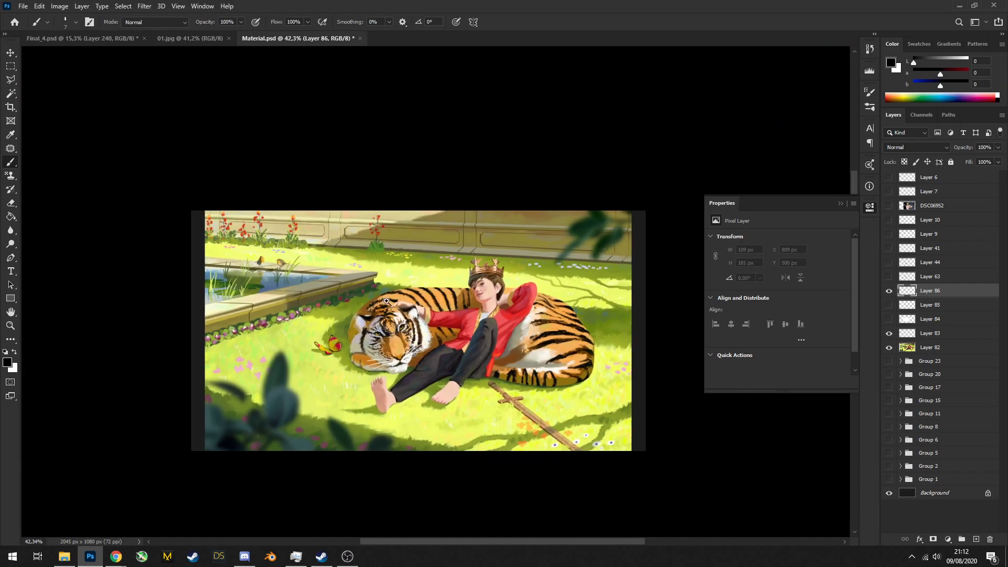
{"action": "scroll", "coordinate": [404, 316], "scroll_direction": "up", "scroll_amount": 4}
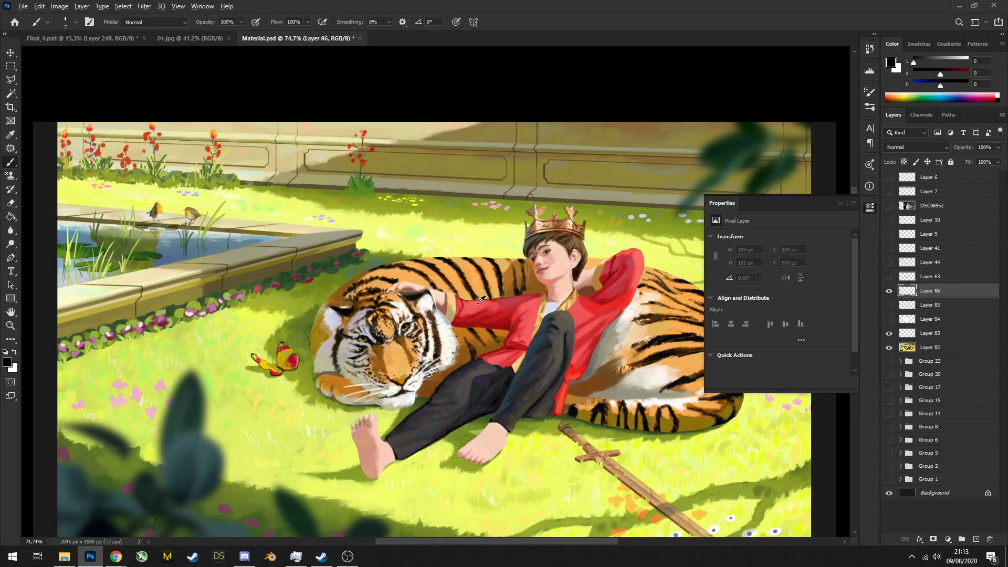
{"action": "left_click", "coordinate": [531, 283], "text": "alt"}
{"action": "key", "text": "bracketright"}
{"action": "key", "text": "bracketright"}
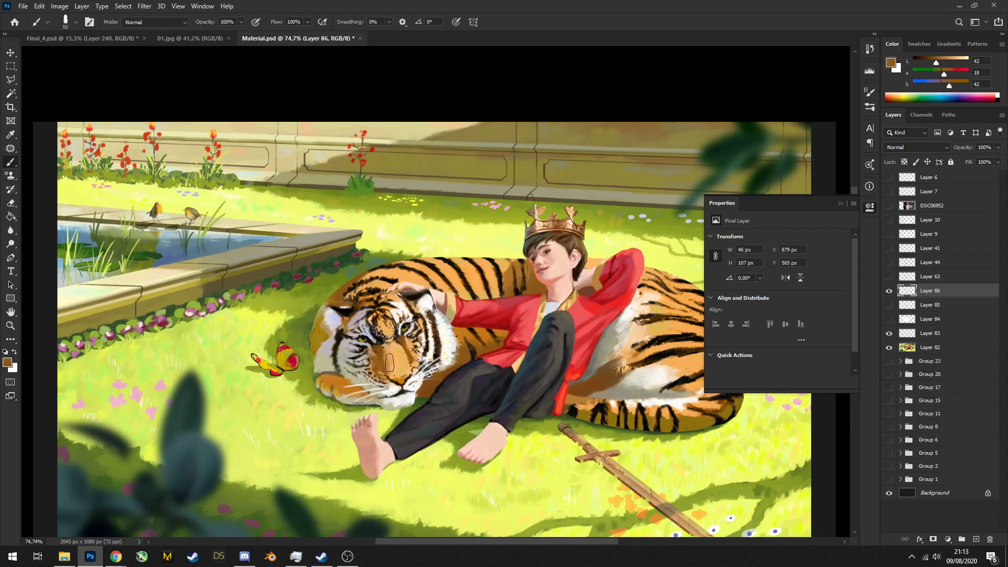
{"action": "left_click", "coordinate": [531, 286], "text": "alt"}
{"action": "mouse_move", "coordinate": [473, 294]}
{"action": "left_mouse_down"}
{"action": "mouse_move", "coordinate": [505, 272]}
{"action": "mouse_move", "coordinate": [492, 273]}
{"action": "left_mouse_up"}
{"action": "left_click", "coordinate": [478, 350], "text": "alt"}
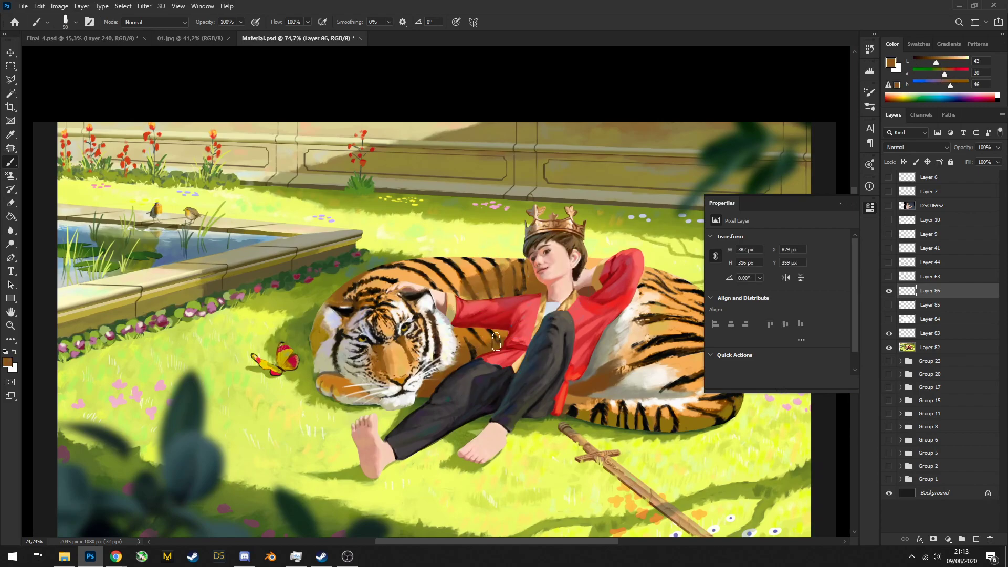
{"action": "left_click_drag", "start_coordinate": [496, 340], "coordinate": [409, 325]}
{"action": "mouse_move", "coordinate": [529, 303]}
{"action": "left_mouse_down"}
{"action": "mouse_move", "coordinate": [448, 304]}
{"action": "mouse_move", "coordinate": [523, 317]}
{"action": "mouse_move", "coordinate": [486, 242]}
{"action": "left_mouse_up"}
{"action": "left_click_drag", "start_coordinate": [512, 313], "coordinate": [615, 324]}
{"action": "scroll", "coordinate": [454, 309], "scroll_direction": "up", "scroll_amount": 2}
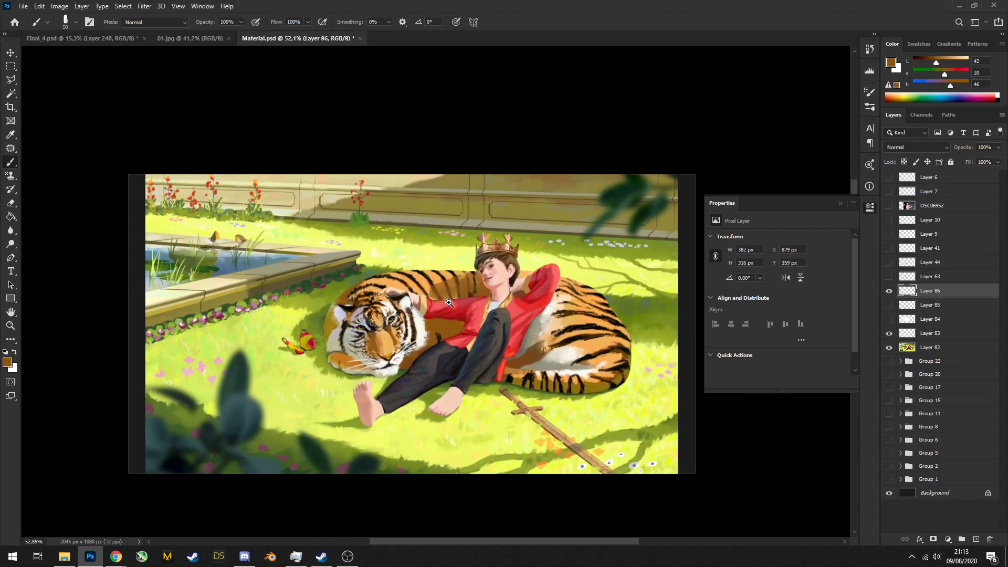
{"action": "scroll", "coordinate": [454, 314], "scroll_direction": "down", "scroll_amount": 2}
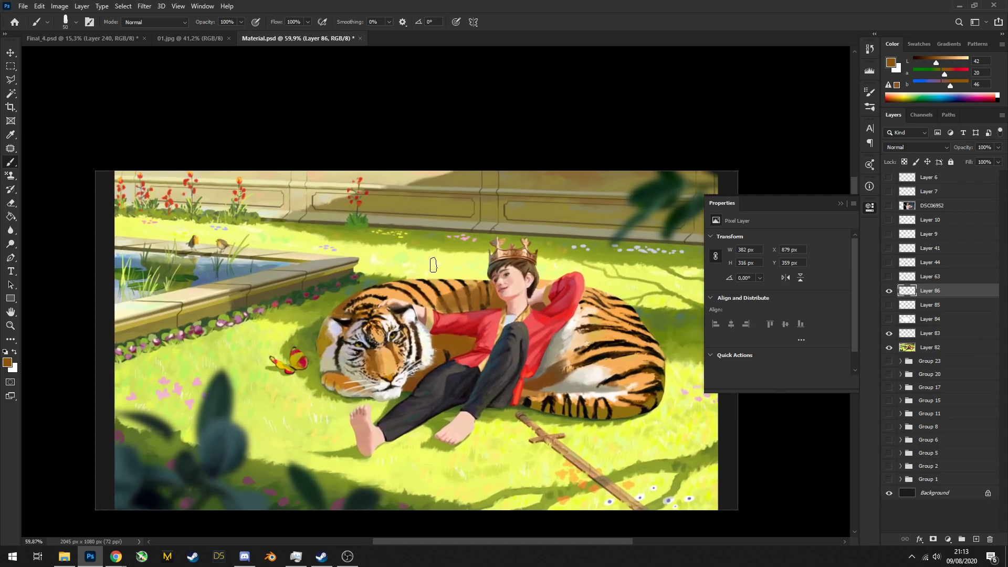
{"action": "left_click_drag", "start_coordinate": [522, 375], "coordinate": [657, 409]}
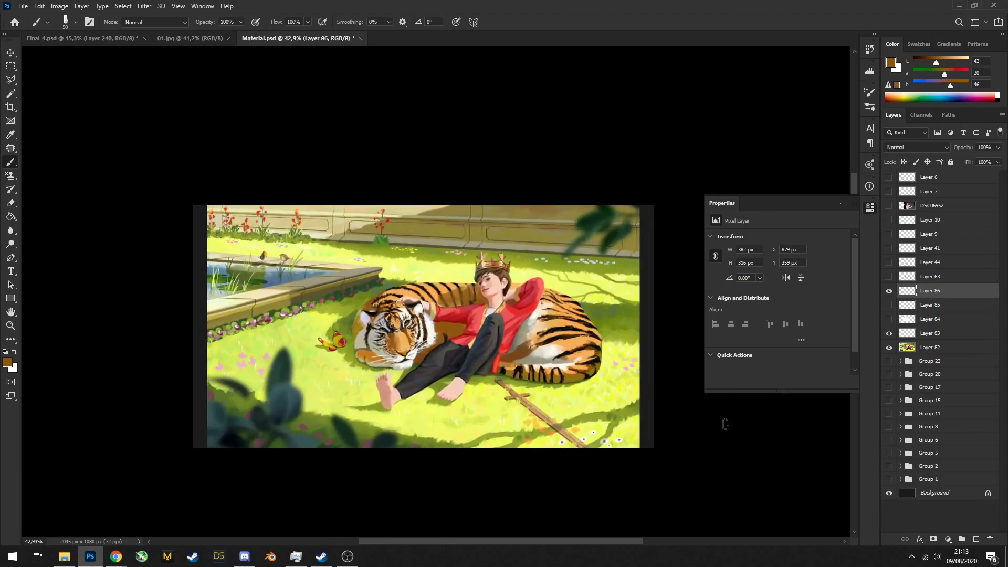
Add a Hue/Saturation adjustment layer above the brown paint layer and activate its on-image adjustment tool
{"action": "left_click", "coordinate": [956, 538]}
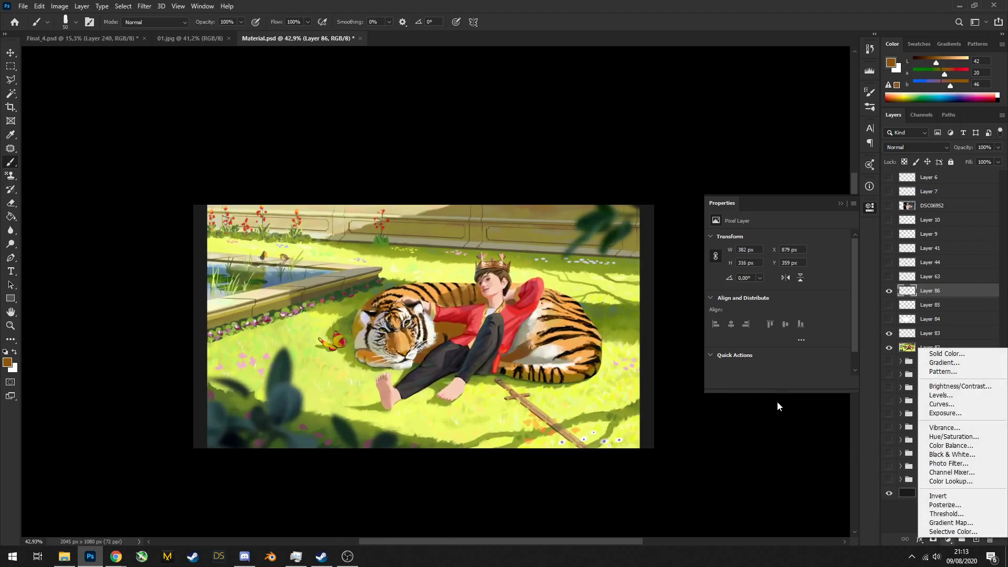
{"action": "left_click", "coordinate": [518, 347]}
{"action": "scroll", "coordinate": [496, 330], "scroll_direction": "up", "scroll_amount": 2}
{"action": "left_click", "coordinate": [948, 538]}
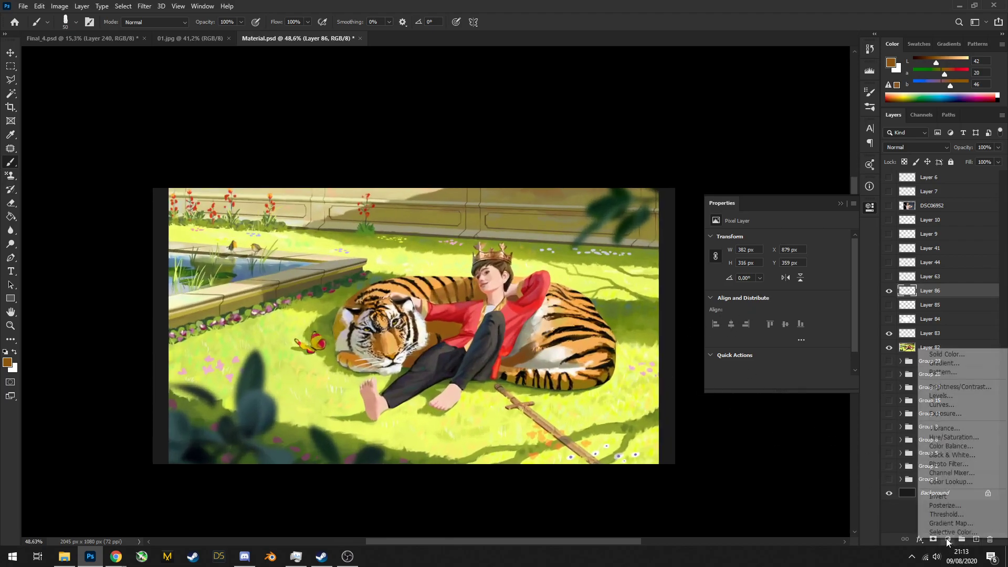
{"action": "left_click", "coordinate": [939, 429]}
{"action": "left_click", "coordinate": [715, 252]}
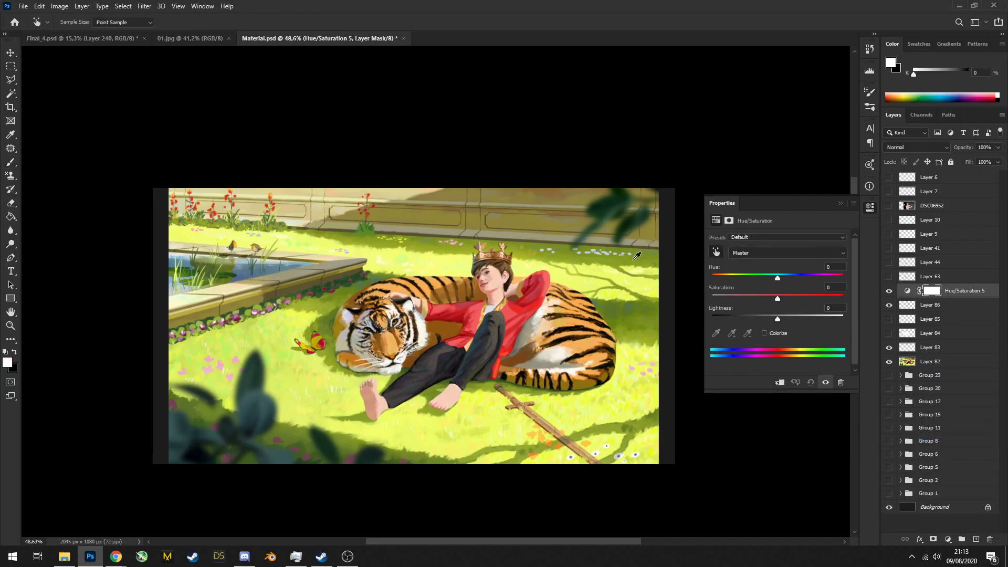
Try lowering the saturation of the Yellows to -29 from the sunlit grass, and undo the change
{"action": "scroll", "coordinate": [548, 278], "scroll_direction": "up", "scroll_amount": 1}
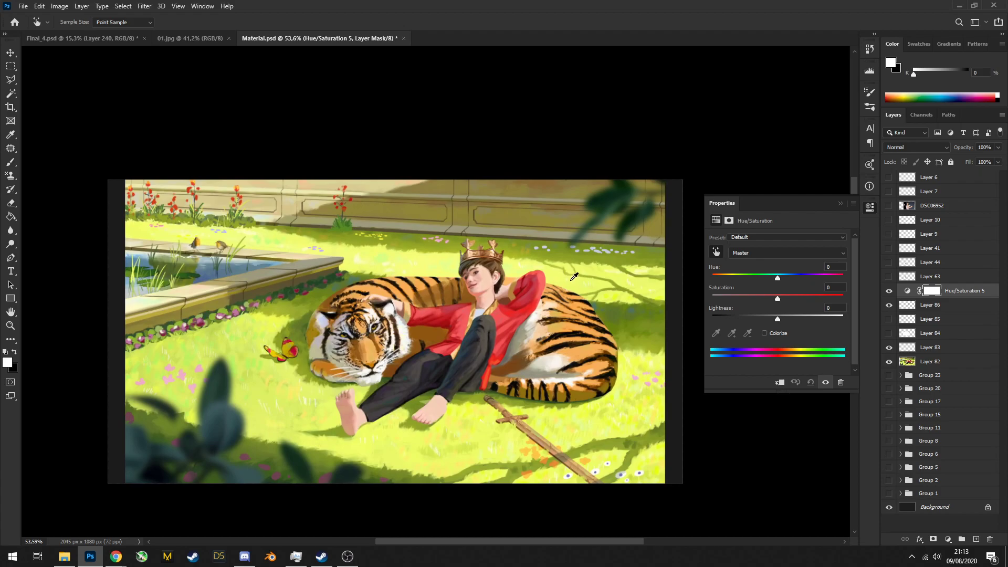
{"action": "left_click", "coordinate": [577, 285]}
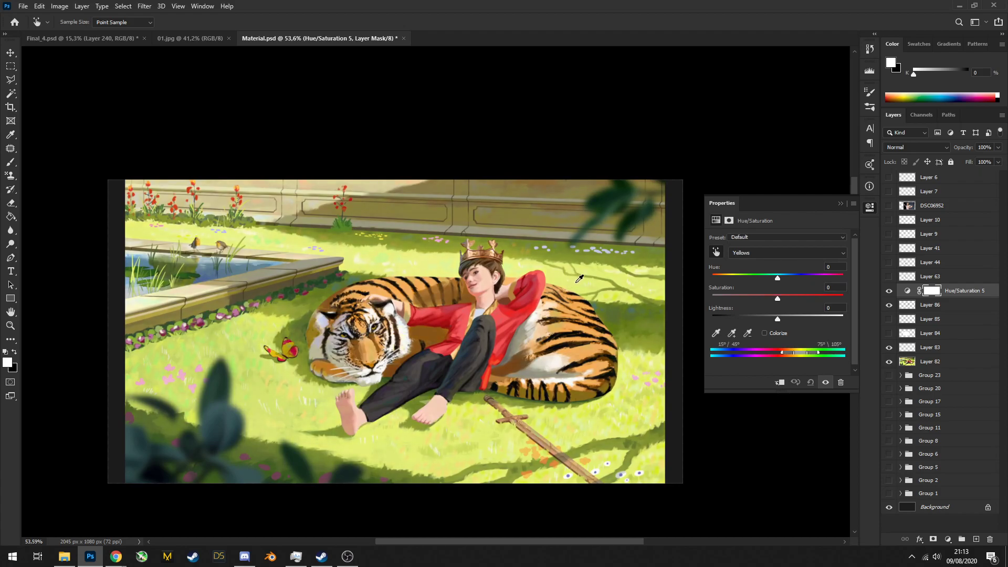
{"action": "left_click_drag", "start_coordinate": [579, 279], "coordinate": [567, 285]}
{"action": "scroll", "coordinate": [566, 284], "scroll_direction": "down", "scroll_amount": 5}
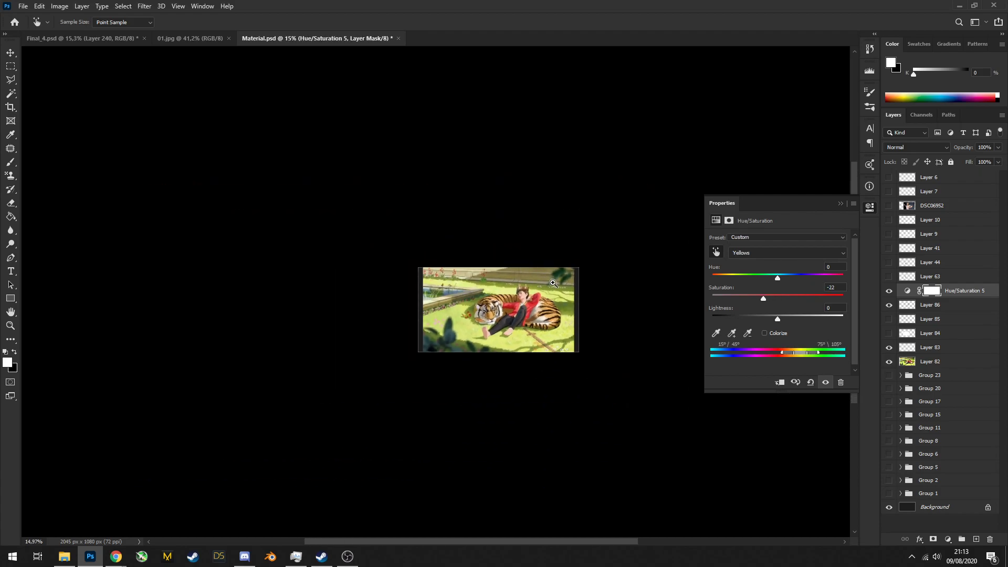
{"action": "scroll", "coordinate": [553, 283], "scroll_direction": "up", "scroll_amount": 4}
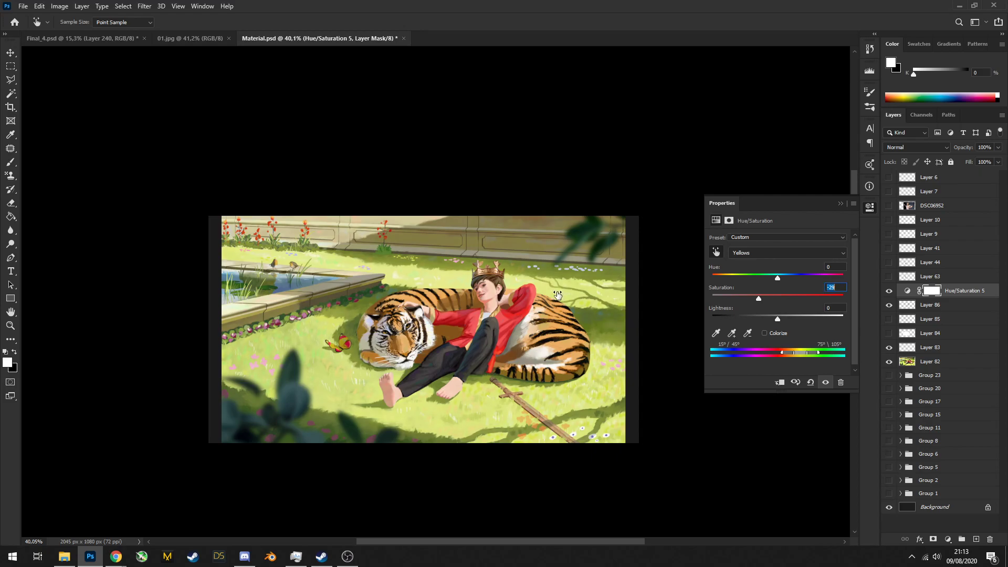
{"action": "scroll", "coordinate": [558, 295], "scroll_direction": "down", "scroll_amount": 4}
{"action": "scroll", "coordinate": [567, 314], "scroll_direction": "up", "scroll_amount": 6}
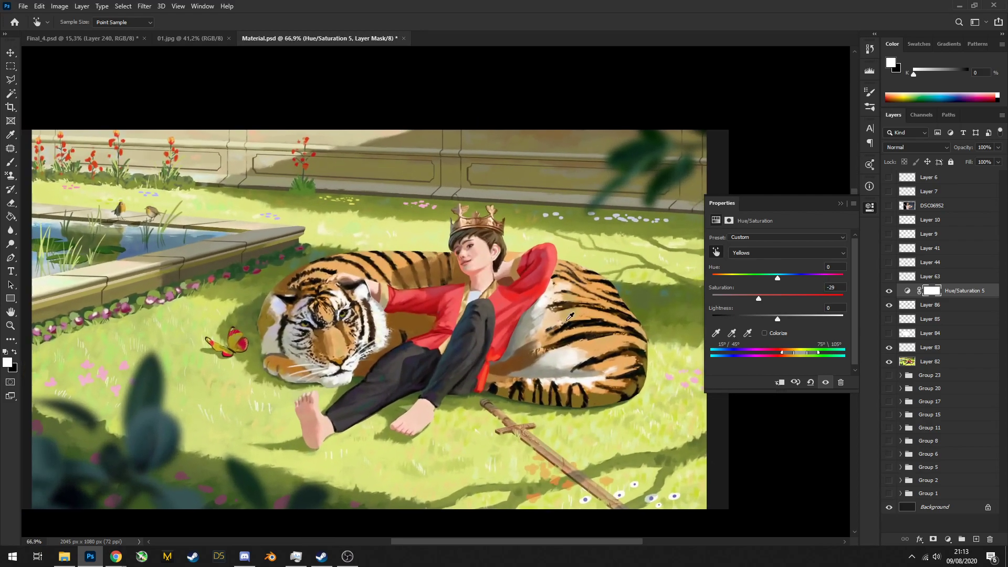
{"action": "key", "text": "ctrl+z"}
Try lowering the saturation of the Reds to -18 from the boy's jacket, and undo the change
{"action": "mouse_move", "coordinate": [496, 303]}
{"action": "left_mouse_down"}
{"action": "mouse_move", "coordinate": [478, 303]}
{"action": "mouse_move", "coordinate": [508, 307]}
{"action": "mouse_move", "coordinate": [497, 310]}
{"action": "left_mouse_up"}
{"action": "scroll", "coordinate": [505, 308], "scroll_direction": "down", "scroll_amount": 5}
{"action": "scroll", "coordinate": [508, 307], "scroll_direction": "up", "scroll_amount": 4}
{"action": "scroll", "coordinate": [498, 315], "scroll_direction": "down", "scroll_amount": 1}
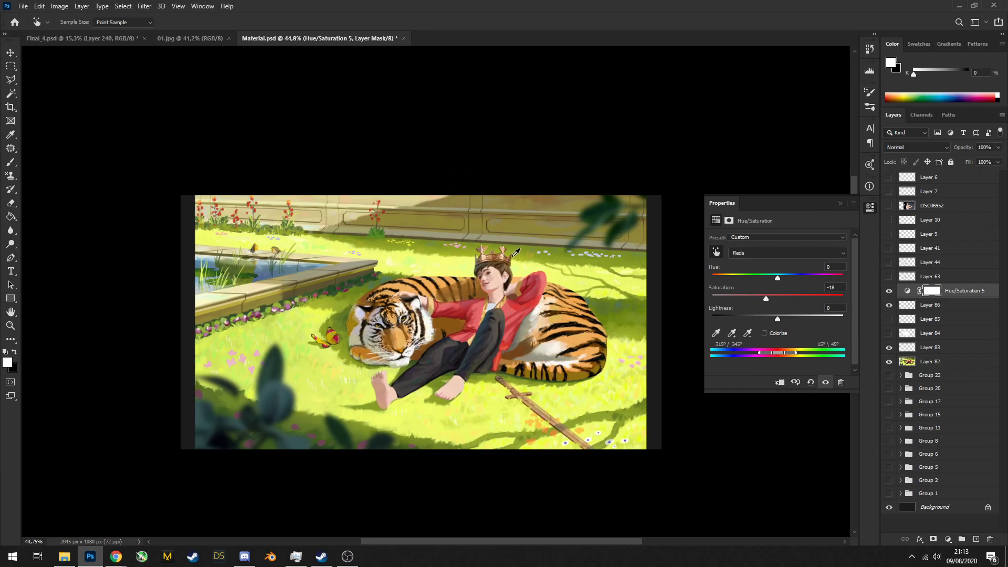
{"action": "left_click_drag", "start_coordinate": [527, 307], "coordinate": [486, 314]}
{"action": "key", "text": "ctrl+z"}
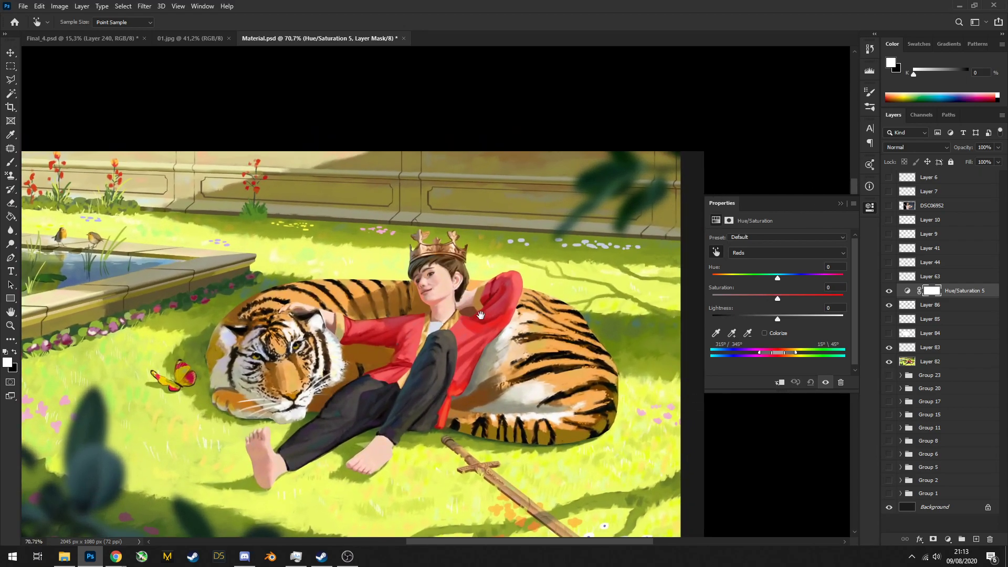
Lower the saturation of the Yellows to about -23 by sampling the grass behind the tiger
{"action": "left_click", "coordinate": [551, 290]}
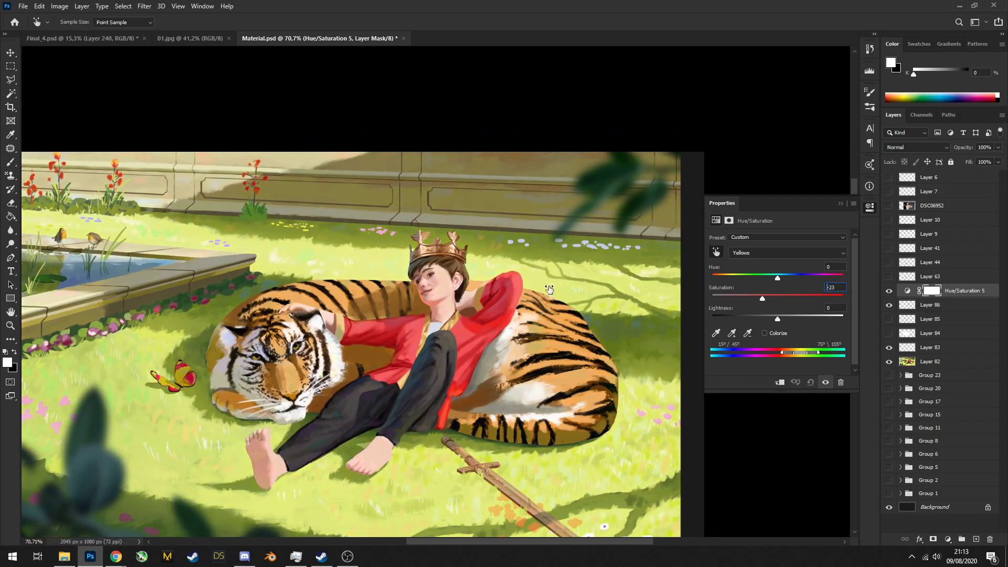
{"action": "left_click_drag", "start_coordinate": [569, 292], "coordinate": [565, 292]}
{"action": "left_click_drag", "start_coordinate": [506, 324], "coordinate": [438, 313]}
{"action": "left_click_drag", "start_coordinate": [545, 326], "coordinate": [637, 328]}
{"action": "left_click_drag", "start_coordinate": [573, 341], "coordinate": [508, 342]}
{"action": "left_click_drag", "start_coordinate": [559, 344], "coordinate": [614, 348]}
Create a new layer above the Hue/Saturation adjustment and switch to the Brush tool
{"action": "left_click", "coordinate": [980, 539]}
{"action": "key", "text": "b"}
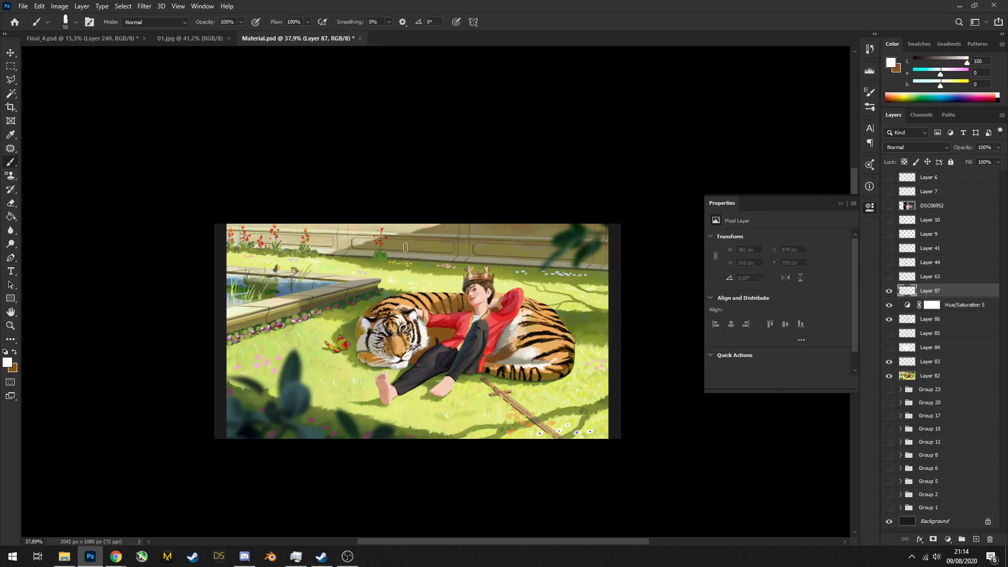
{"action": "scroll", "coordinate": [452, 254], "scroll_direction": "up", "scroll_amount": 1}
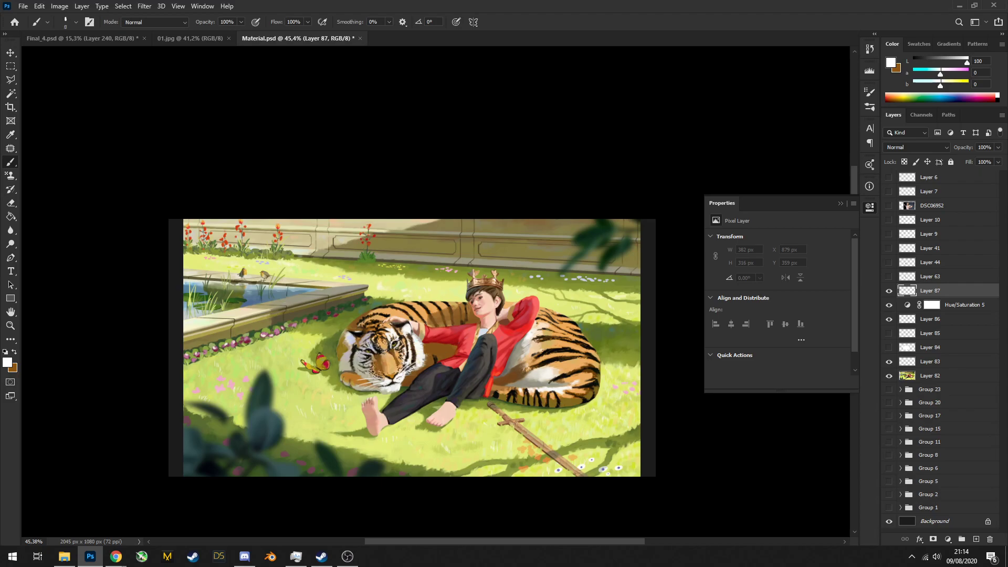
Try strokes in olive tones sampled from the background, running from the garden wall down past the pond, and undo them
{"action": "left_click", "coordinate": [240, 314], "text": "alt"}
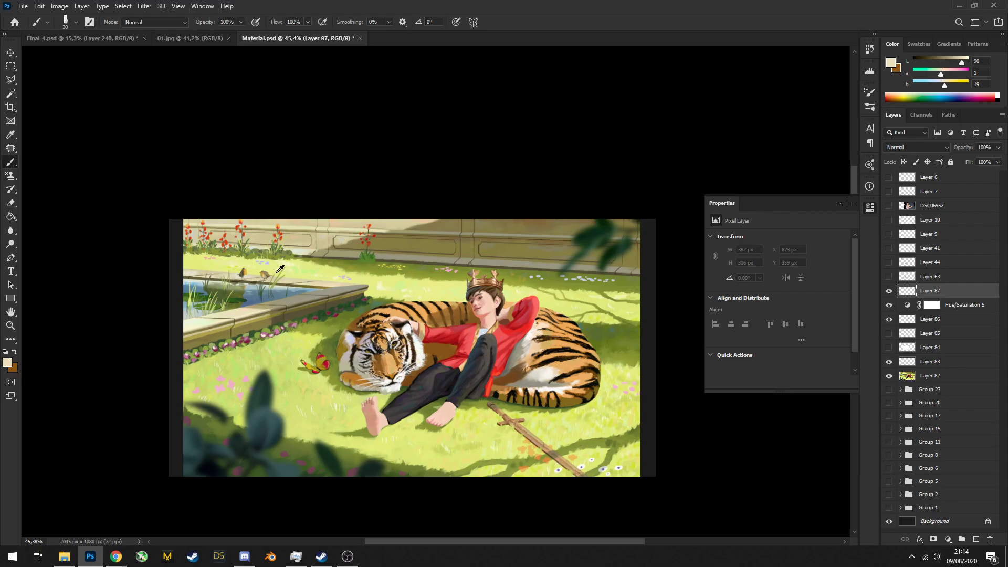
{"action": "left_click", "coordinate": [315, 251], "text": "alt"}
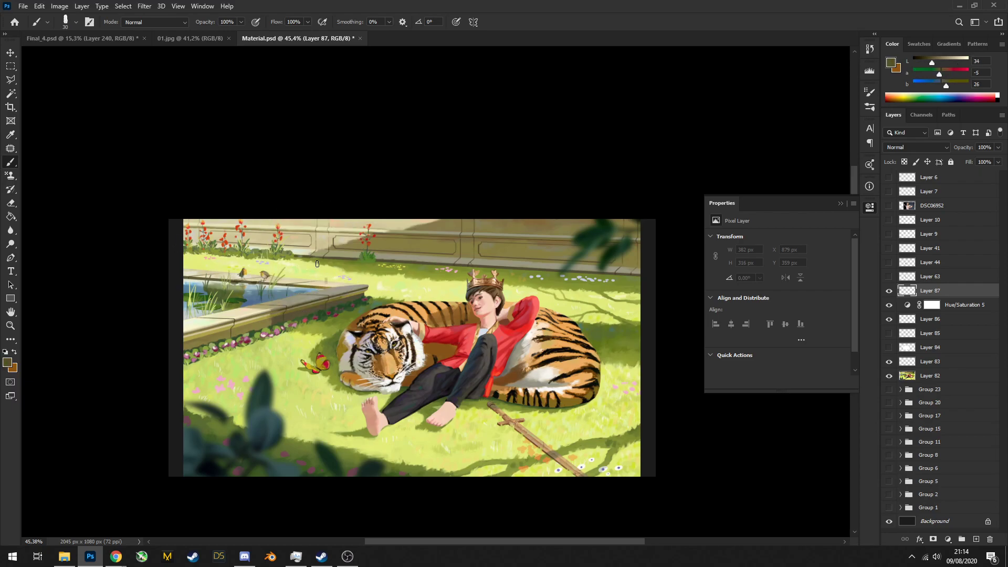
{"action": "mouse_move", "coordinate": [315, 250]}
{"action": "left_mouse_down"}
{"action": "mouse_move", "coordinate": [296, 274]}
{"action": "mouse_move", "coordinate": [279, 257]}
{"action": "mouse_move", "coordinate": [242, 251]}
{"action": "mouse_move", "coordinate": [251, 270]}
{"action": "mouse_move", "coordinate": [300, 268]}
{"action": "mouse_move", "coordinate": [286, 238]}
{"action": "mouse_move", "coordinate": [434, 356]}
{"action": "mouse_move", "coordinate": [397, 239]}
{"action": "mouse_move", "coordinate": [291, 310]}
{"action": "mouse_move", "coordinate": [435, 336]}
{"action": "mouse_move", "coordinate": [413, 267]}
{"action": "mouse_move", "coordinate": [255, 233]}
{"action": "mouse_move", "coordinate": [381, 224]}
{"action": "mouse_move", "coordinate": [324, 262]}
{"action": "mouse_move", "coordinate": [397, 335]}
{"action": "mouse_move", "coordinate": [259, 343]}
{"action": "mouse_move", "coordinate": [429, 289]}
{"action": "mouse_move", "coordinate": [244, 232]}
{"action": "mouse_move", "coordinate": [451, 237]}
{"action": "mouse_move", "coordinate": [262, 268]}
{"action": "mouse_move", "coordinate": [456, 332]}
{"action": "mouse_move", "coordinate": [257, 335]}
{"action": "left_mouse_up"}
{"action": "key", "text": "ctrl+z"}
{"action": "key", "text": "ctrl+z"}
{"action": "key", "text": "ctrl+z"}
{"action": "mouse_move", "coordinate": [370, 255]}
{"action": "left_mouse_down"}
{"action": "mouse_move", "coordinate": [383, 266]}
{"action": "mouse_move", "coordinate": [319, 304]}
{"action": "mouse_move", "coordinate": [315, 289]}
{"action": "left_mouse_up"}
{"action": "left_click", "coordinate": [274, 262], "text": "alt"}
{"action": "left_click_drag", "start_coordinate": [172, 292], "coordinate": [176, 232]}
{"action": "key", "text": "ctrl+z"}
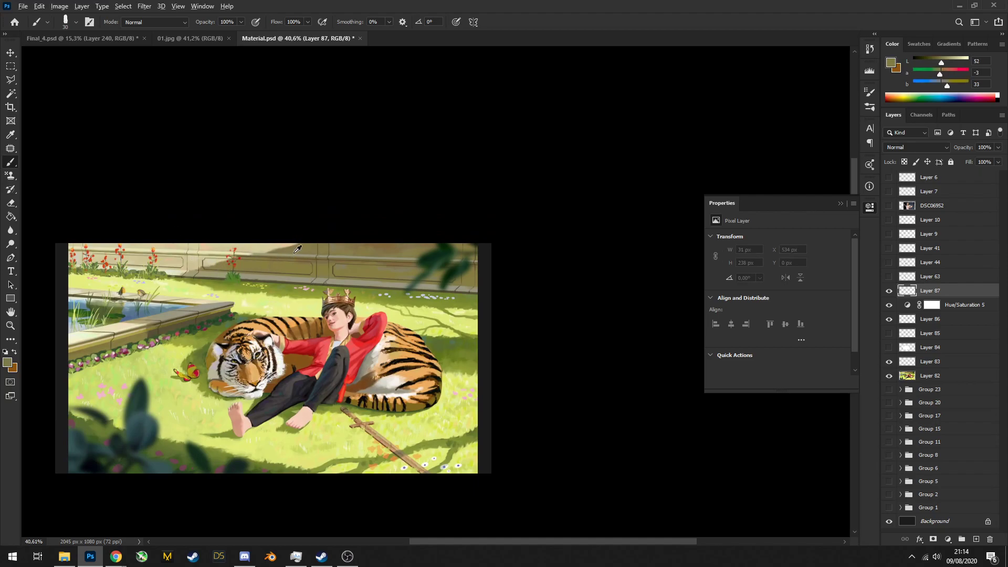
Try a long stroke in sampled grey-brown from the foreground leaves across the scene, and undo it
{"action": "left_click_drag", "start_coordinate": [173, 271], "coordinate": [336, 229]}
{"action": "left_click_drag", "start_coordinate": [315, 241], "coordinate": [309, 244]}
{"action": "left_click", "coordinate": [342, 278], "text": "alt"}
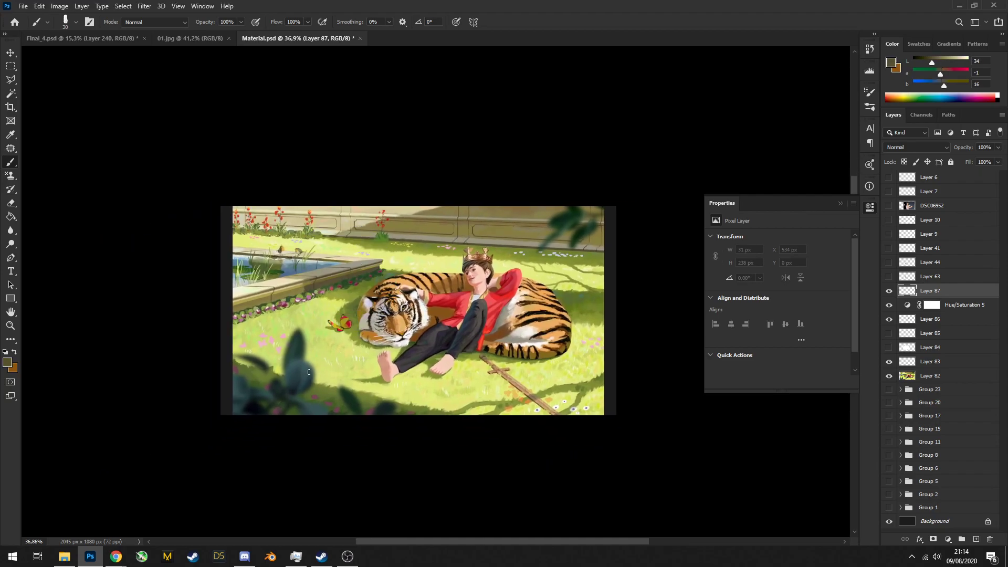
{"action": "mouse_move", "coordinate": [295, 377]}
{"action": "left_mouse_down"}
{"action": "mouse_move", "coordinate": [568, 295]}
{"action": "mouse_move", "coordinate": [582, 262]}
{"action": "left_mouse_up"}
{"action": "key", "text": "ctrl+z"}
{"action": "mouse_move", "coordinate": [506, 299]}
{"action": "left_mouse_down"}
{"action": "mouse_move", "coordinate": [520, 299]}
{"action": "mouse_move", "coordinate": [295, 317]}
{"action": "left_mouse_up"}
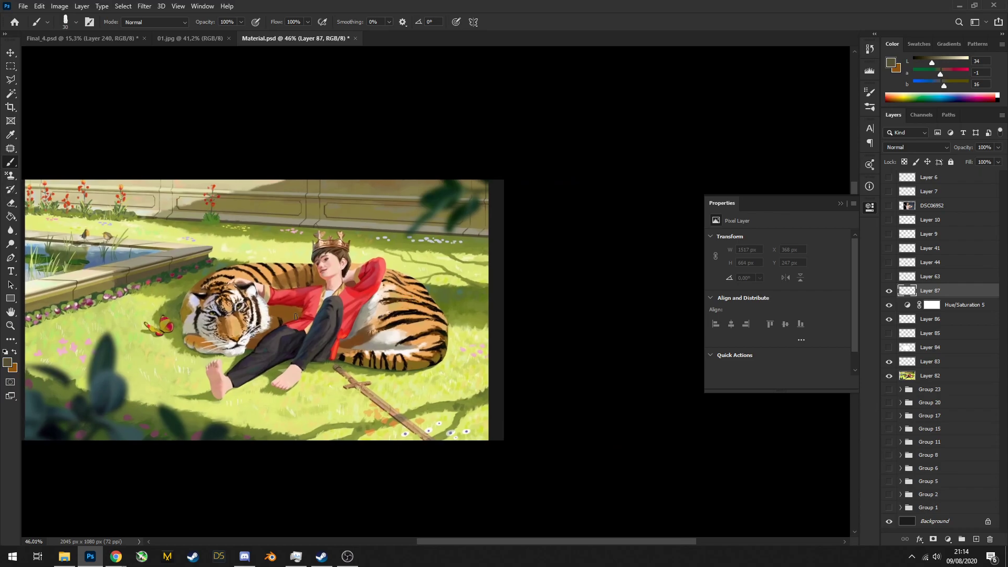
Cover the black stripes on the tiger's hindquarters with a light orange sampled from its fur
{"action": "mouse_move", "coordinate": [409, 311]}
{"action": "left_mouse_down"}
{"action": "mouse_move", "coordinate": [451, 312]}
{"action": "mouse_move", "coordinate": [374, 332]}
{"action": "mouse_move", "coordinate": [430, 313]}
{"action": "mouse_move", "coordinate": [407, 283]}
{"action": "mouse_move", "coordinate": [450, 306]}
{"action": "left_mouse_up"}
{"action": "left_click", "coordinate": [428, 321], "text": "alt"}
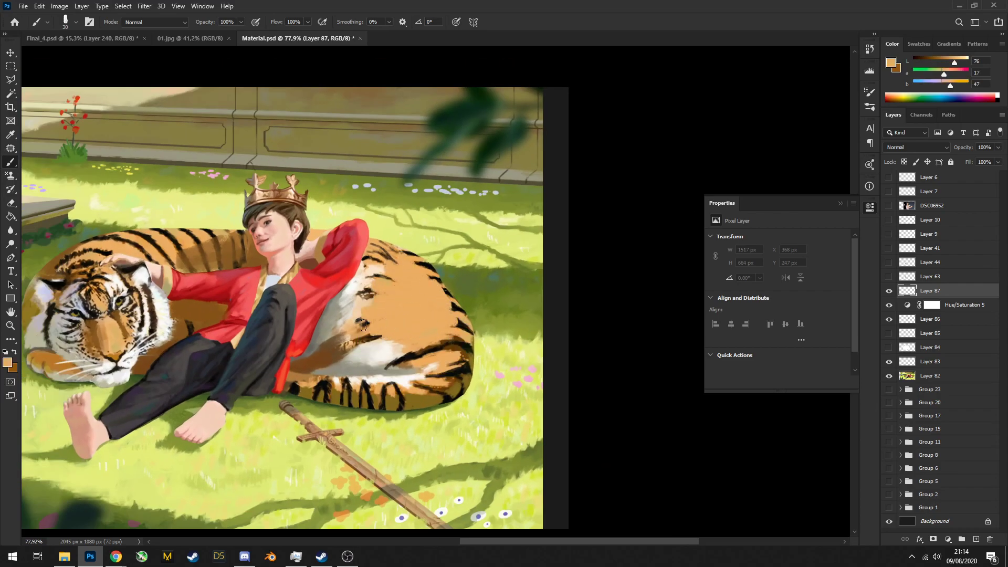
{"action": "mouse_move", "coordinate": [363, 325]}
{"action": "left_mouse_down"}
{"action": "mouse_move", "coordinate": [395, 352]}
{"action": "mouse_move", "coordinate": [457, 341]}
{"action": "left_mouse_up"}
Paint new curved stripes in sampled black along the back and flank of the tiger's hindquarters
{"action": "left_click", "coordinate": [466, 331], "text": "alt"}
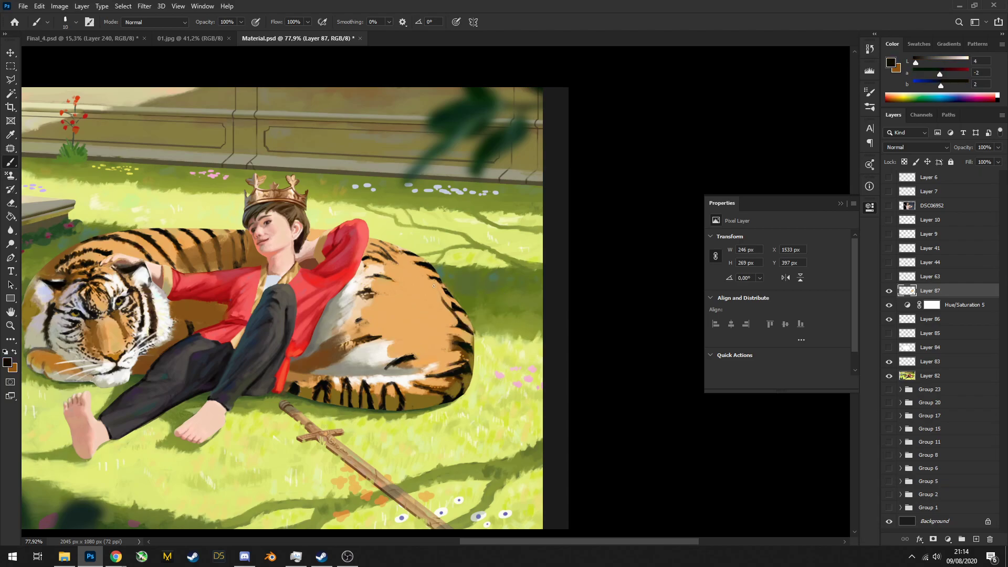
{"action": "mouse_move", "coordinate": [372, 279]}
{"action": "left_mouse_down"}
{"action": "mouse_move", "coordinate": [422, 270]}
{"action": "mouse_move", "coordinate": [456, 308]}
{"action": "left_mouse_up"}
{"action": "left_click_drag", "start_coordinate": [391, 250], "coordinate": [427, 273]}
{"action": "key", "text": "bracketright"}
{"action": "left_click_drag", "start_coordinate": [381, 286], "coordinate": [415, 290]}
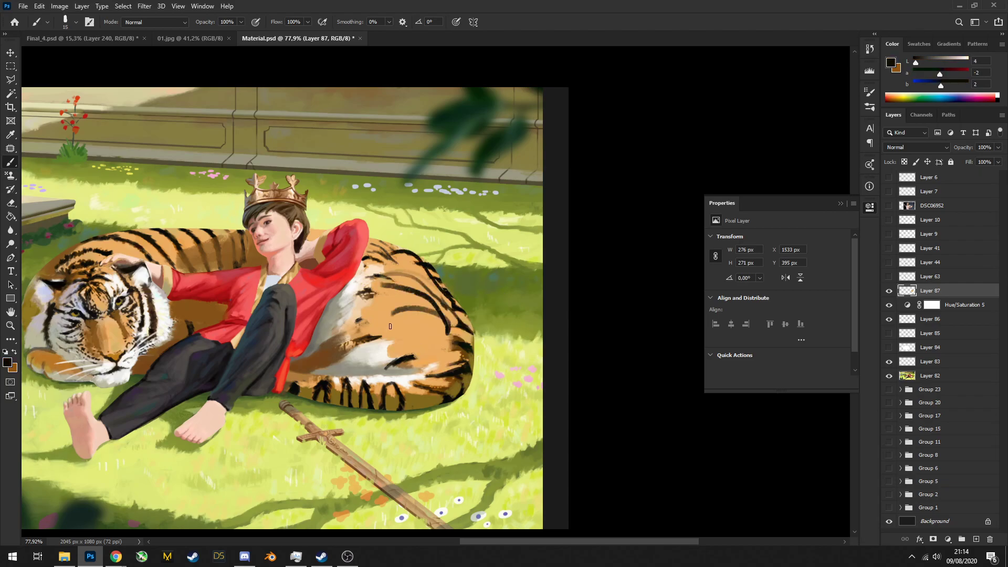
{"action": "scroll", "coordinate": [390, 326], "scroll_direction": "down", "scroll_amount": 5}
{"action": "scroll", "coordinate": [433, 318], "scroll_direction": "up", "scroll_amount": 6}
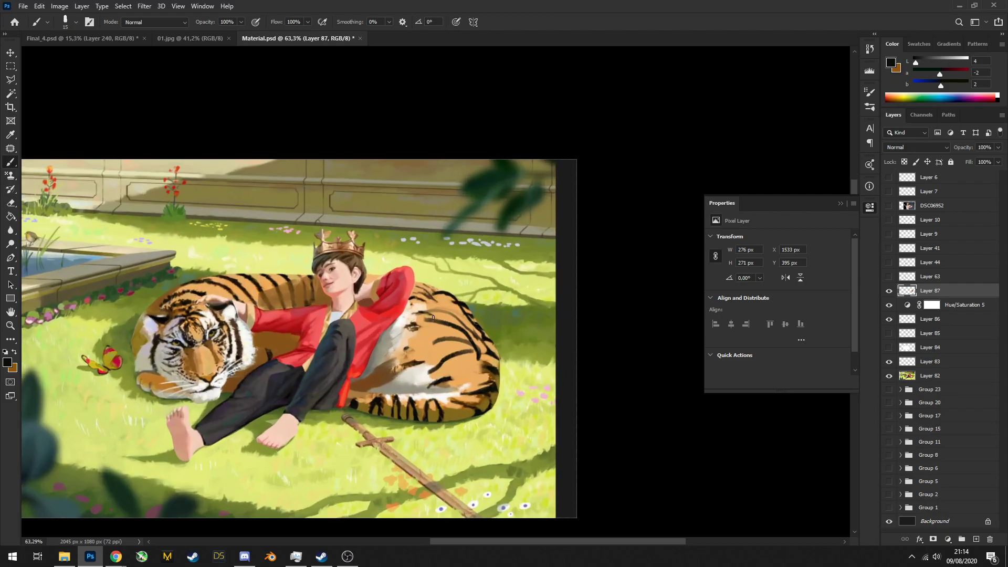
Repaint the shoulder and raised sleeve of the boy's jacket with reds sampled from the fabric
{"action": "scroll", "coordinate": [405, 320], "scroll_direction": "up", "scroll_amount": 2}
{"action": "left_click", "coordinate": [389, 310], "text": "alt"}
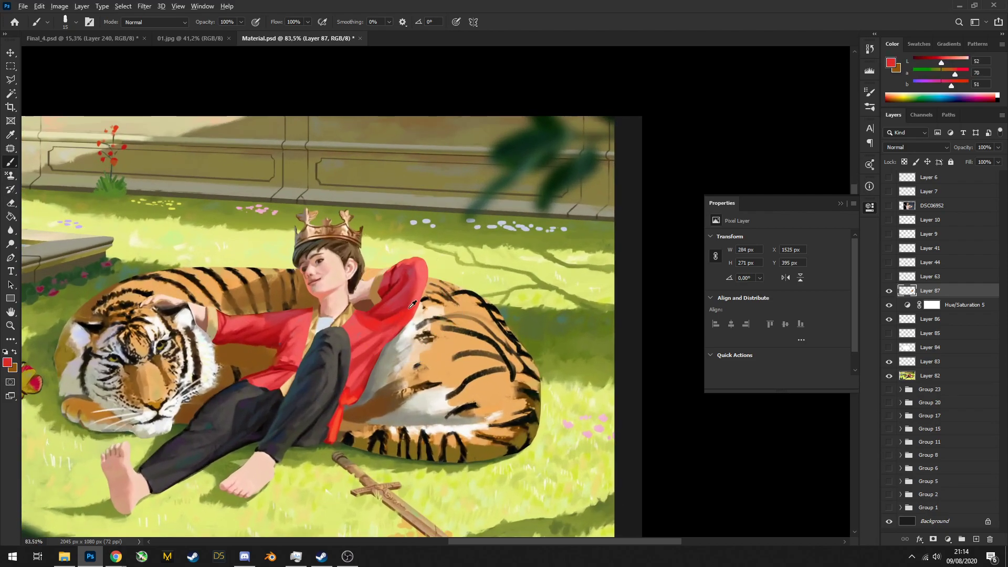
{"action": "left_click", "coordinate": [380, 311], "text": "alt"}
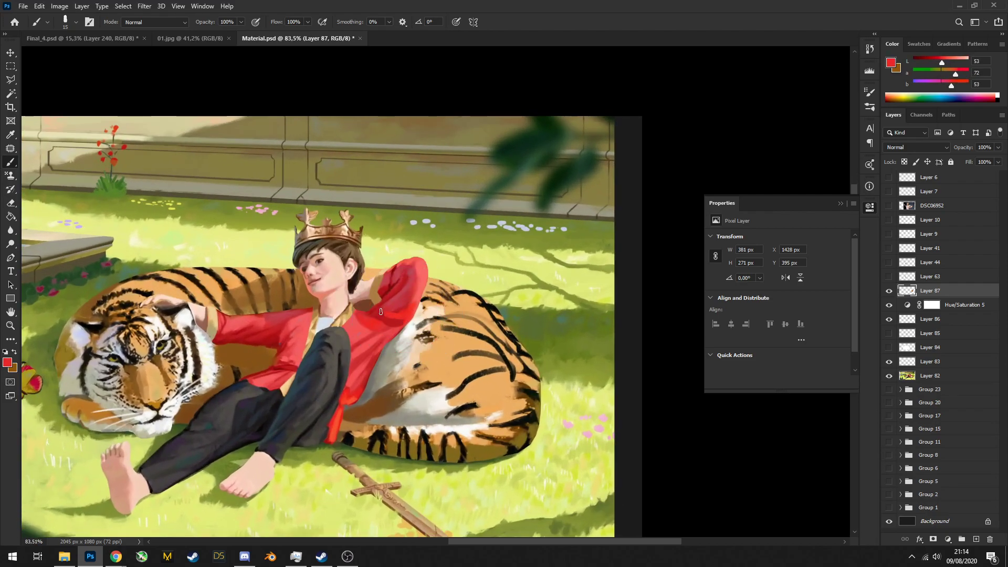
{"action": "left_click", "coordinate": [409, 300], "text": "alt"}
{"action": "scroll", "coordinate": [399, 312], "scroll_direction": "down", "scroll_amount": 5}
{"action": "scroll", "coordinate": [415, 318], "scroll_direction": "up", "scroll_amount": 7}
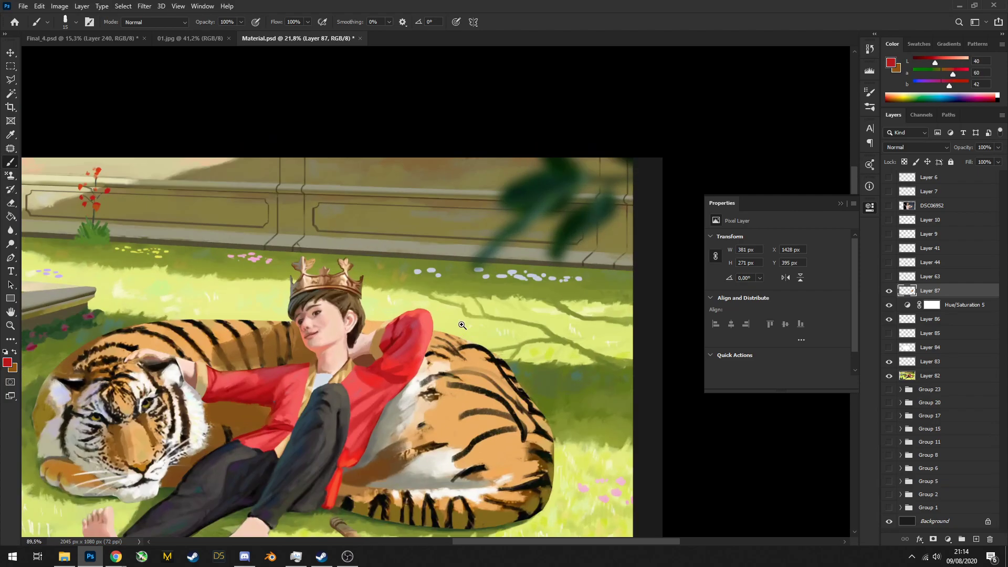
Paint a sampled pinkish red across the boy's jacket between the collar and the raised sleeve
{"action": "left_click", "coordinate": [424, 321], "text": "alt"}
{"action": "left_click", "coordinate": [423, 322], "text": "alt"}
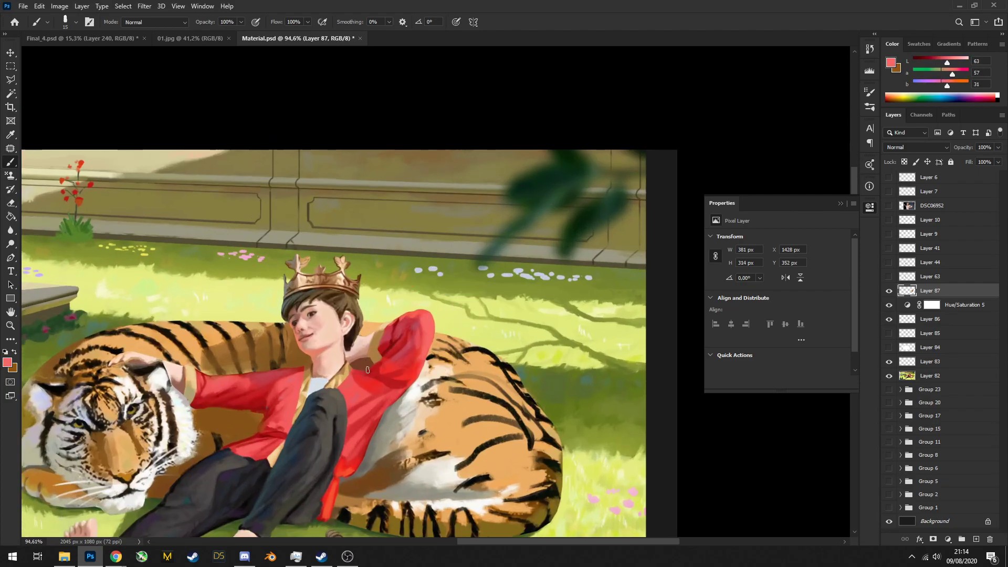
{"action": "left_click_drag", "start_coordinate": [367, 369], "coordinate": [407, 346]}
{"action": "scroll", "coordinate": [380, 318], "scroll_direction": "down", "scroll_amount": 5}
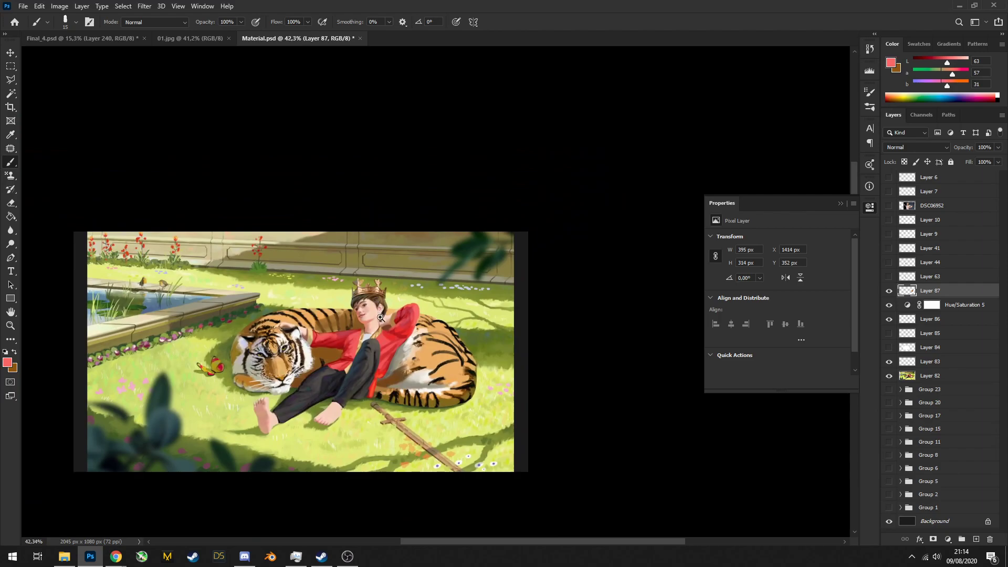
{"action": "scroll", "coordinate": [380, 318], "scroll_direction": "up", "scroll_amount": 6}
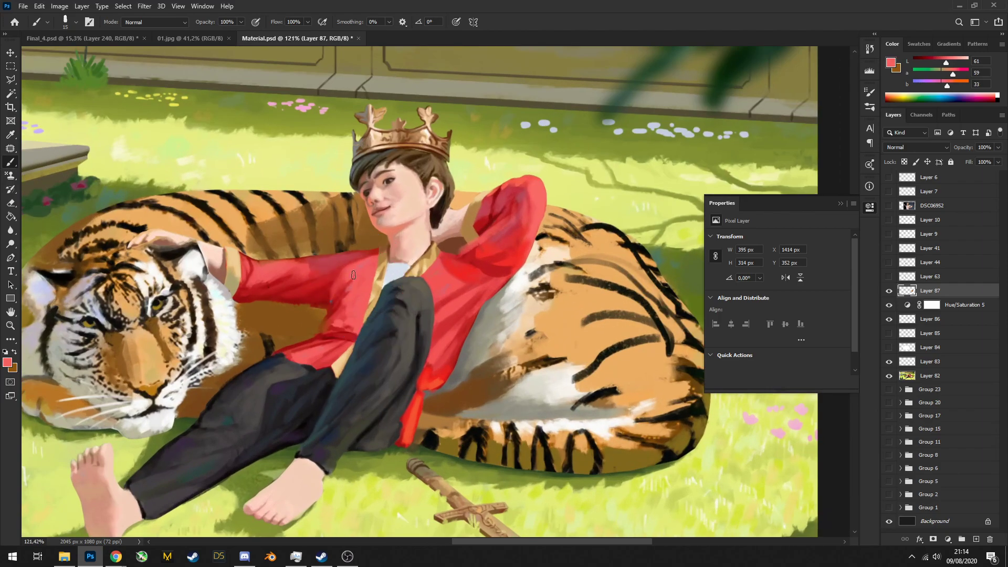
Repaint the outstretched sleeve and chest of the boy's jacket with light and dark reds sampled from the fabric
{"action": "left_click", "coordinate": [361, 296], "text": "alt"}
{"action": "left_click", "coordinate": [449, 291], "text": "alt"}
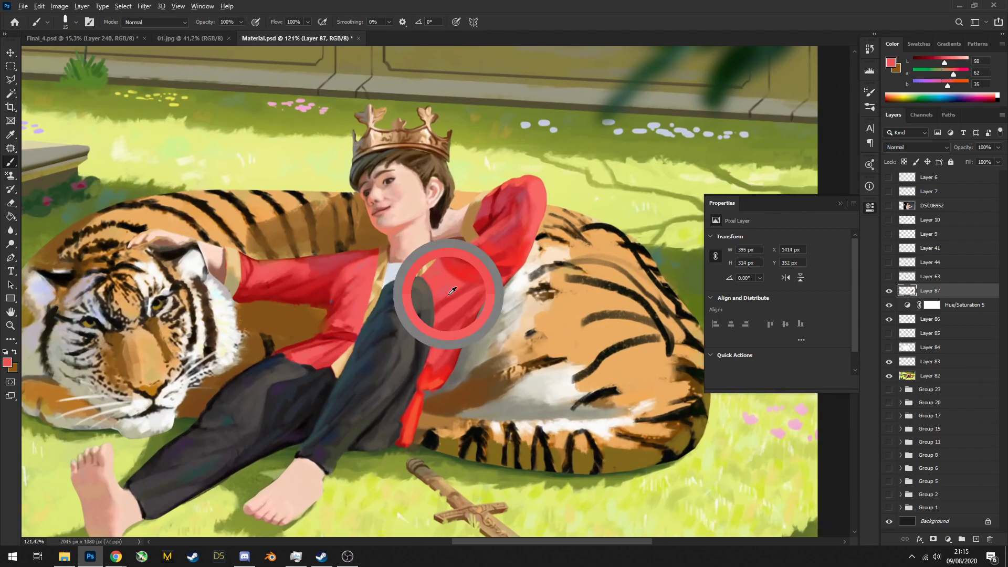
{"action": "left_click", "coordinate": [328, 300], "text": "alt"}
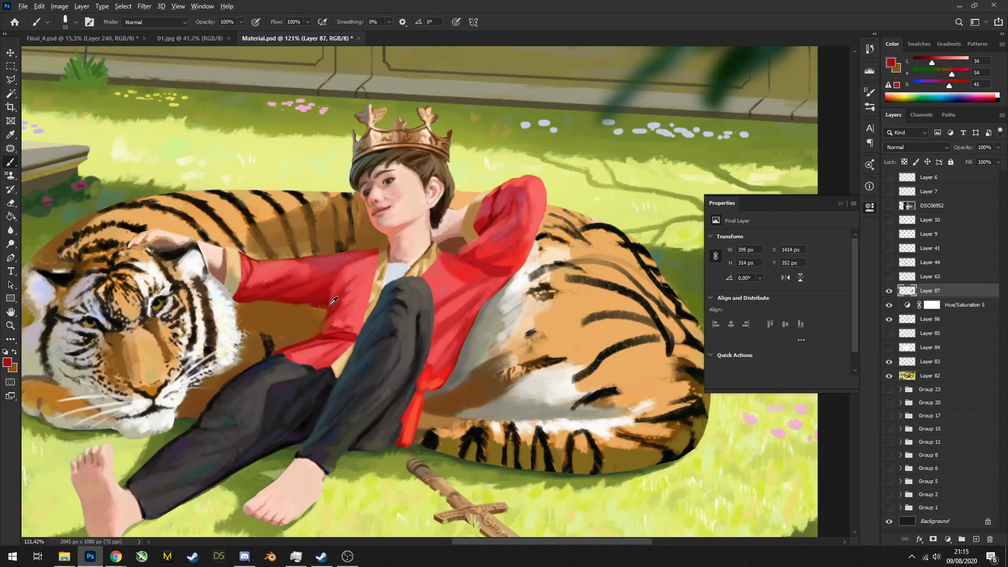
{"action": "left_click", "coordinate": [330, 304], "text": "alt"}
{"action": "left_click", "coordinate": [338, 291], "text": "alt"}
{"action": "left_click", "coordinate": [338, 278], "text": "alt"}
{"action": "left_click", "coordinate": [336, 302], "text": "alt"}
{"action": "left_click", "coordinate": [334, 296], "text": "alt"}
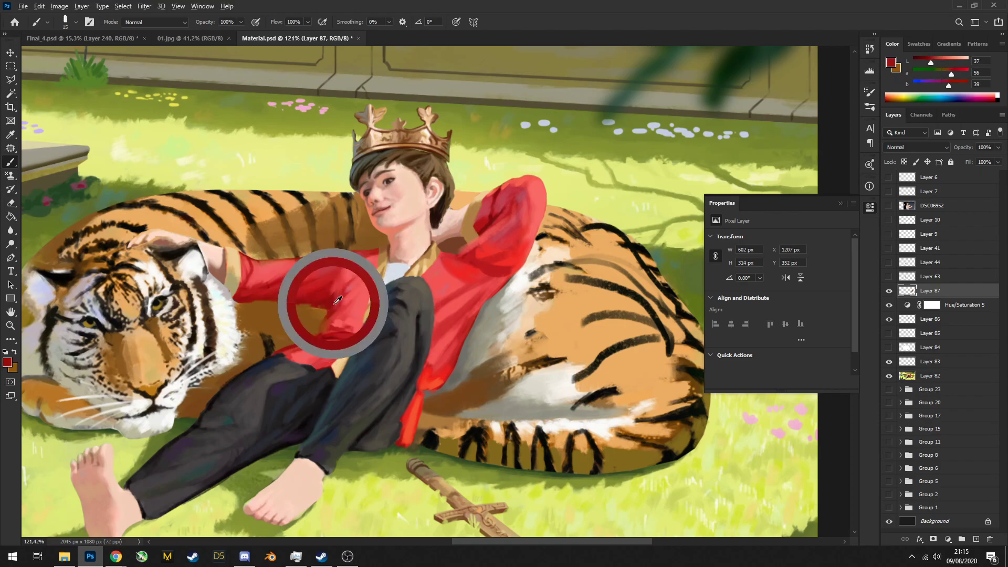
{"action": "left_click", "coordinate": [361, 310], "text": "alt"}
{"action": "scroll", "coordinate": [357, 299], "scroll_direction": "down", "scroll_amount": 5}
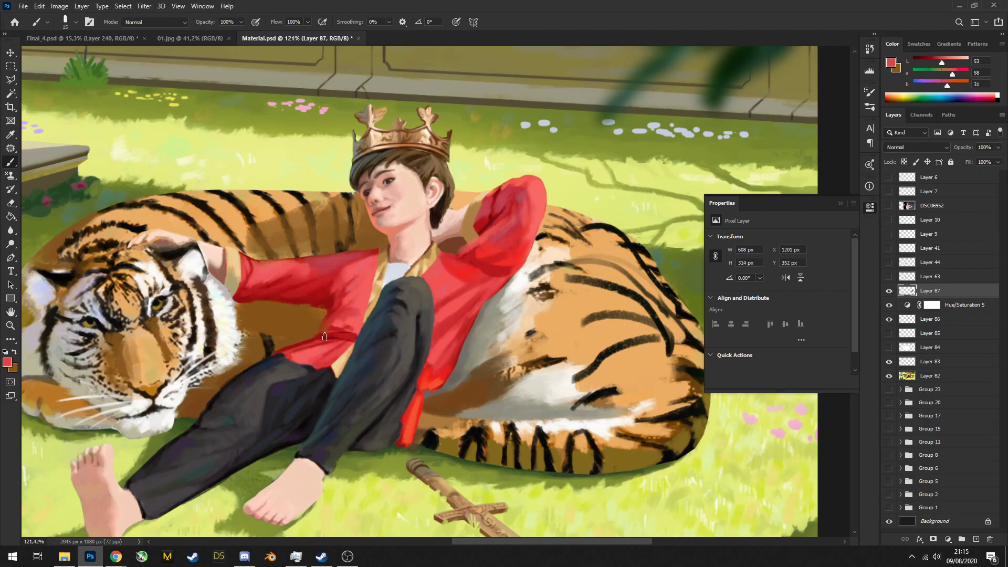
Smooth the jacket's side below the raised arm with mid reds sampled from the fabric
{"action": "scroll", "coordinate": [429, 285], "scroll_direction": "up", "scroll_amount": 5}
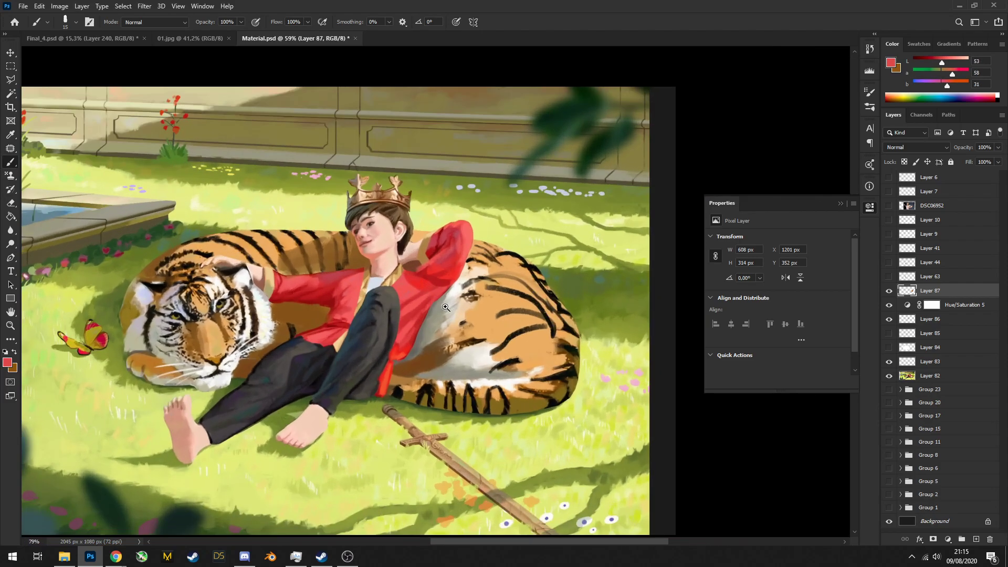
{"action": "left_click", "coordinate": [409, 300], "text": "alt"}
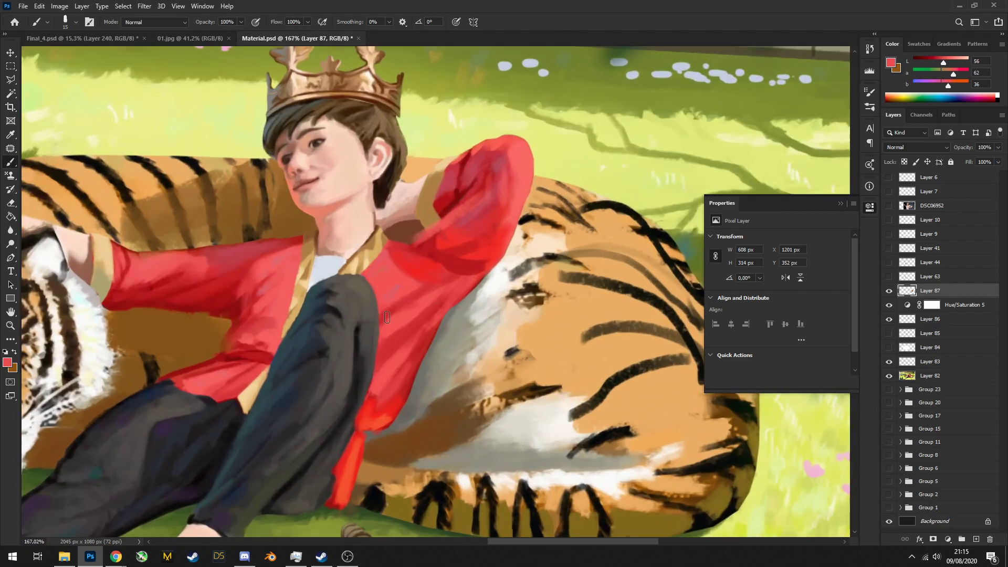
{"action": "left_click", "coordinate": [407, 318], "text": "alt"}
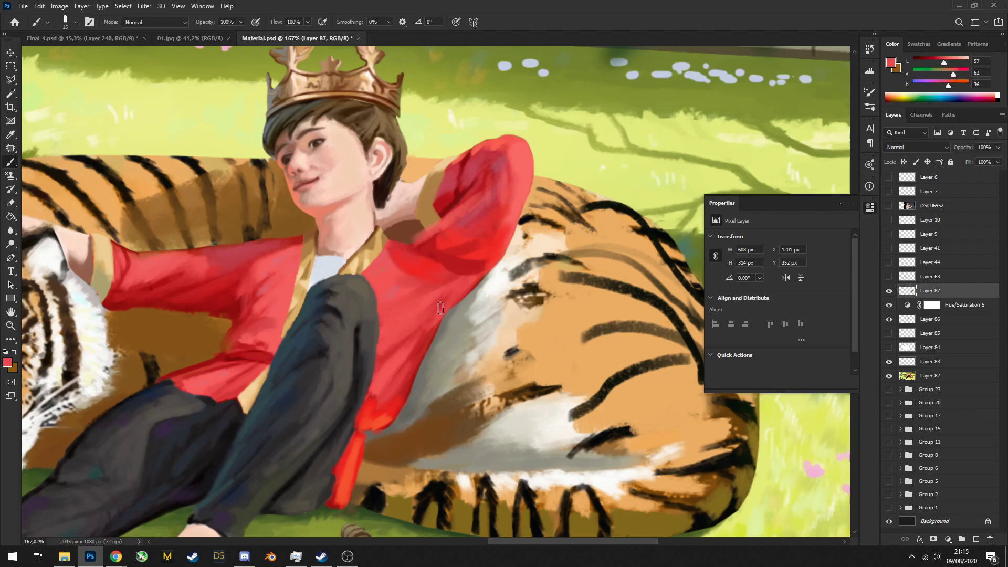
{"action": "scroll", "coordinate": [419, 310], "scroll_direction": "down", "scroll_amount": 6}
{"action": "scroll", "coordinate": [459, 273], "scroll_direction": "up", "scroll_amount": 5}
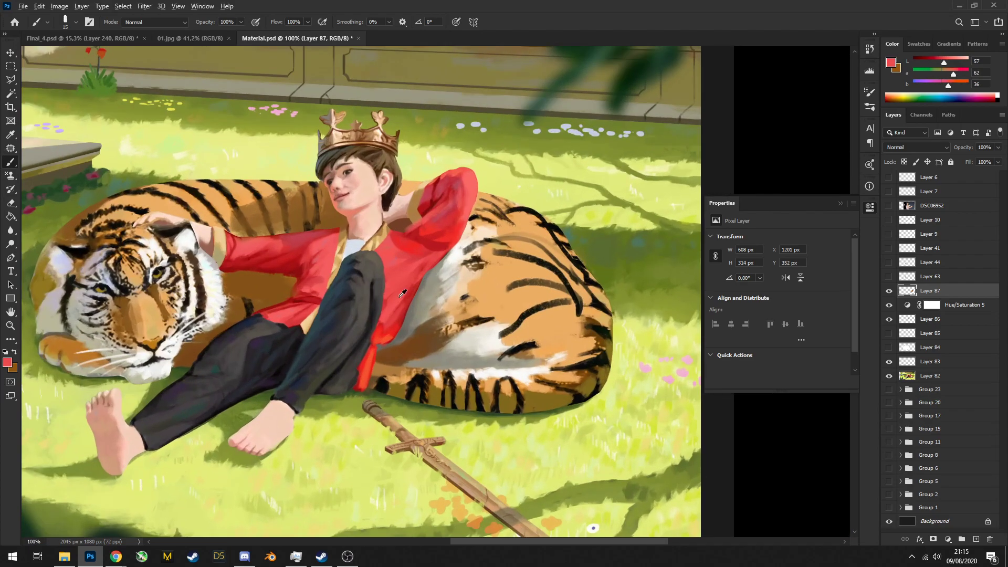
Examine the whole garden illustration at several sizes, in colour and in greyscale
{"action": "scroll", "coordinate": [359, 291], "scroll_direction": "down", "scroll_amount": 4}
{"action": "scroll", "coordinate": [359, 290], "scroll_direction": "up", "scroll_amount": 4}
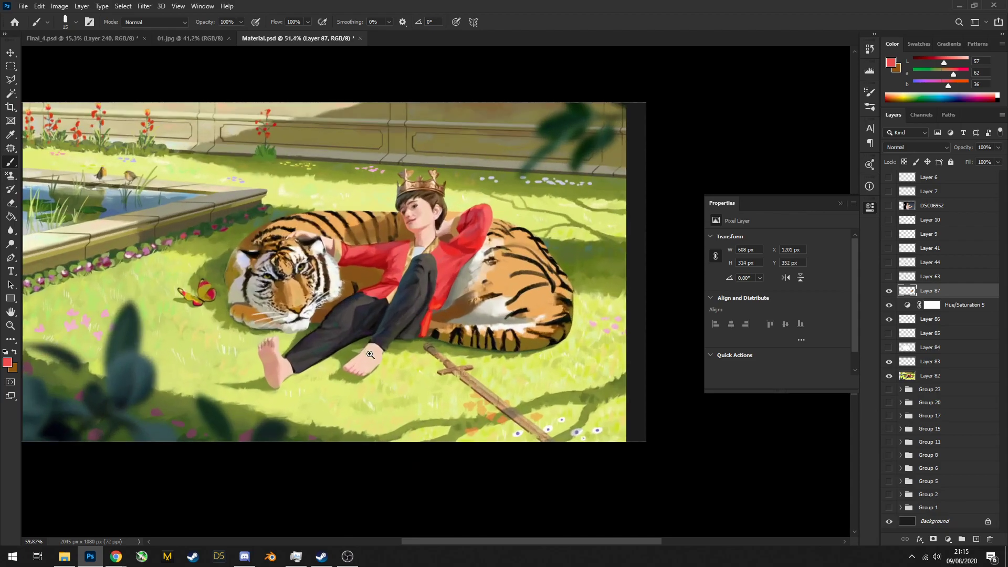
{"action": "scroll", "coordinate": [351, 329], "scroll_direction": "down", "scroll_amount": 1}
{"action": "scroll", "coordinate": [351, 329], "scroll_direction": "up", "scroll_amount": 2}
{"action": "scroll", "coordinate": [423, 258], "scroll_direction": "down", "scroll_amount": 7}
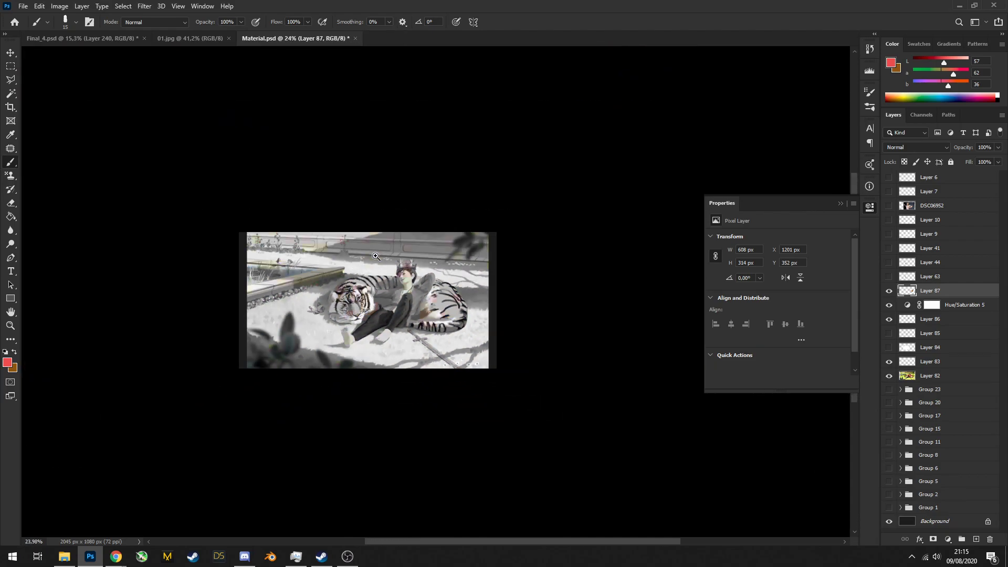
{"action": "scroll", "coordinate": [411, 279], "scroll_direction": "up", "scroll_amount": 3}
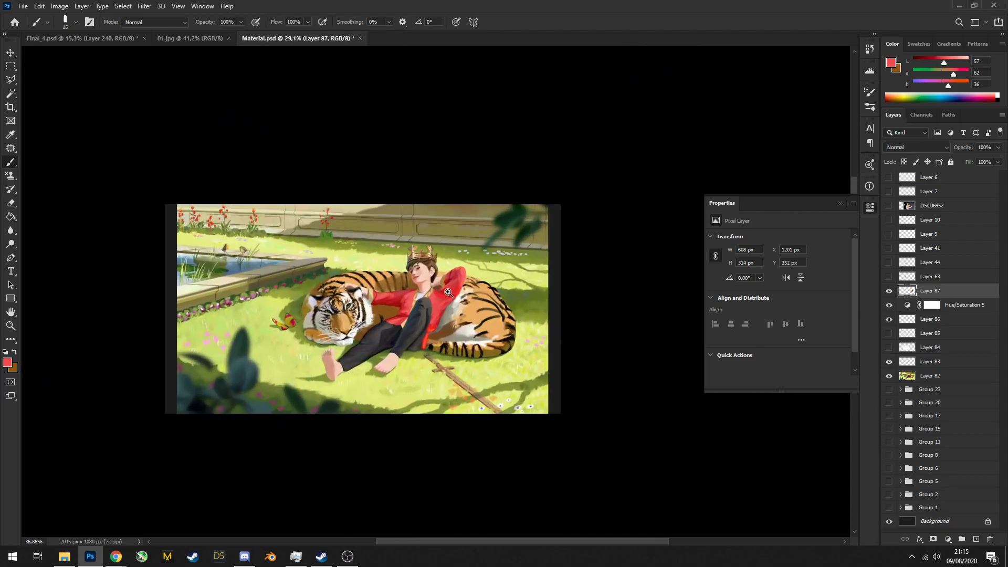
{"action": "scroll", "coordinate": [411, 281], "scroll_direction": "down", "scroll_amount": 2}
{"action": "scroll", "coordinate": [412, 273], "scroll_direction": "up", "scroll_amount": 3}
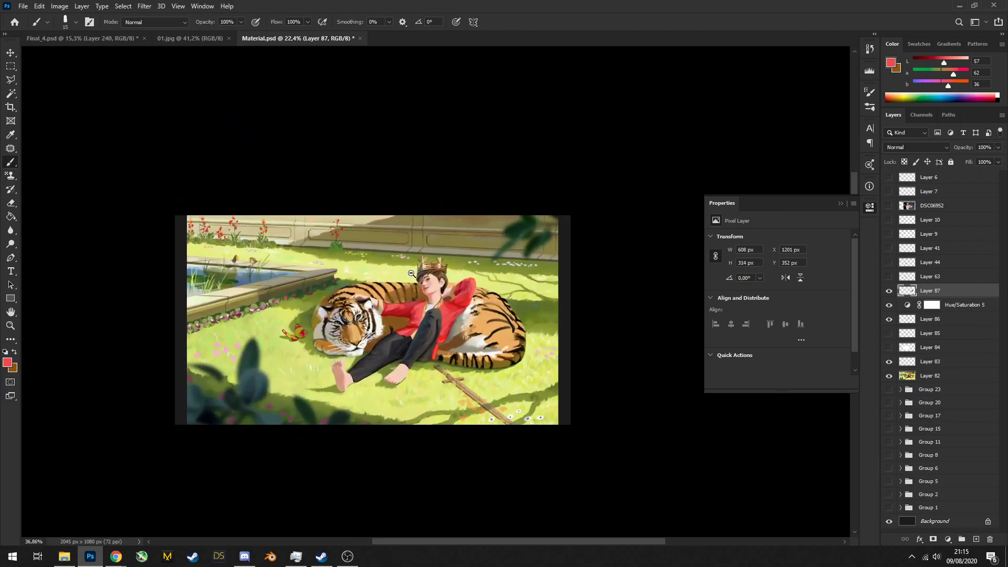
{"action": "scroll", "coordinate": [411, 273], "scroll_direction": "up", "scroll_amount": 3}
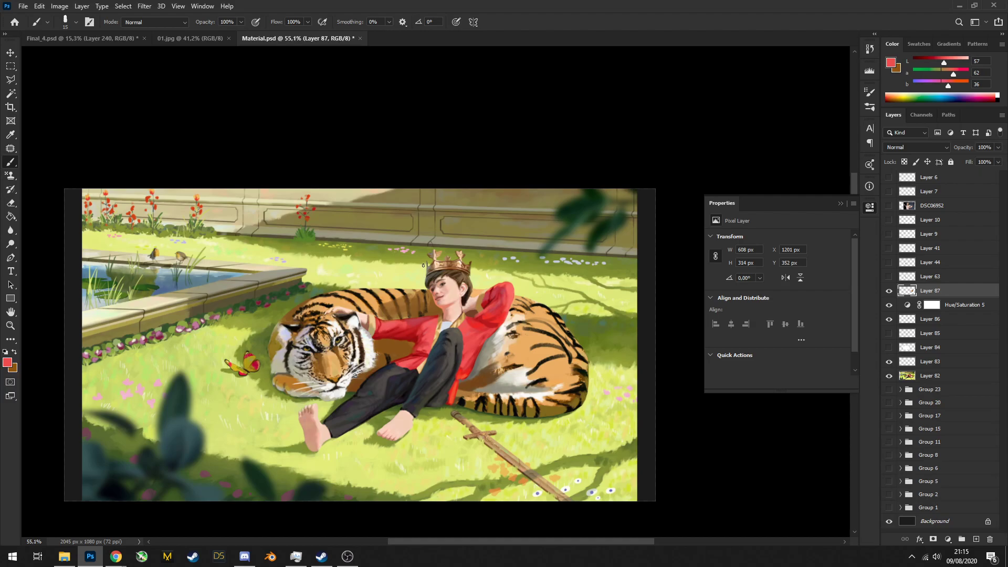
Group the garden illustration's layers from Layer 87 down to Layer 82 and hide the group
{"action": "left_click", "coordinate": [962, 376], "text": "shift"}
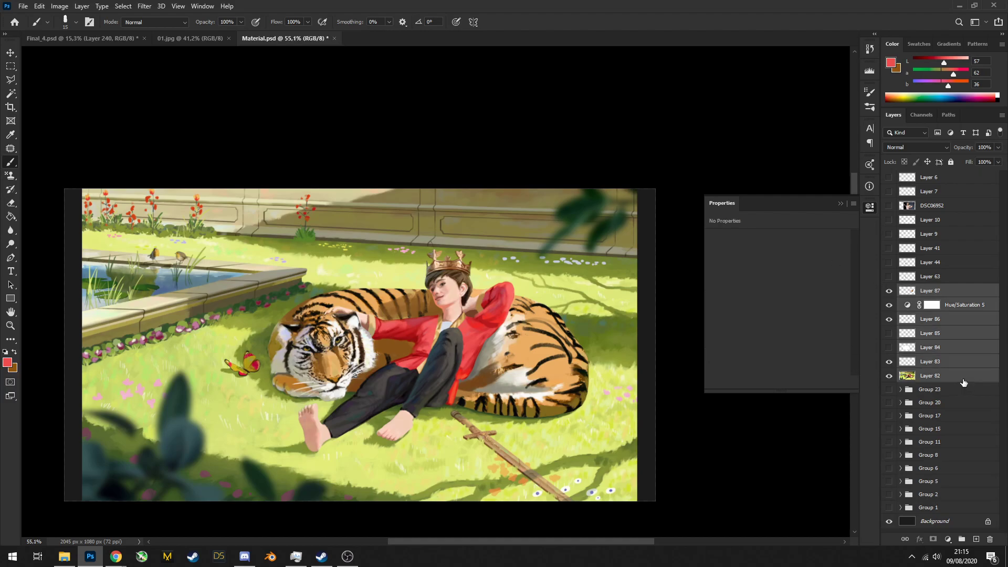
{"action": "key", "text": "ctrl+g"}
{"action": "left_click", "coordinate": [889, 290]}
{"action": "left_click", "coordinate": [244, 556]}
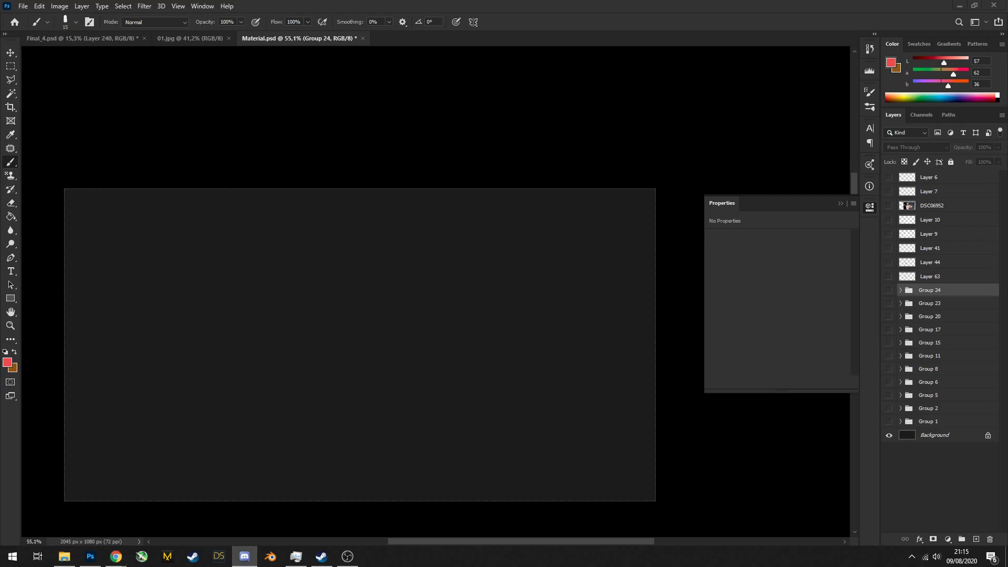
{"action": "left_click_drag", "start_coordinate": [664, 231], "coordinate": [668, 234]}
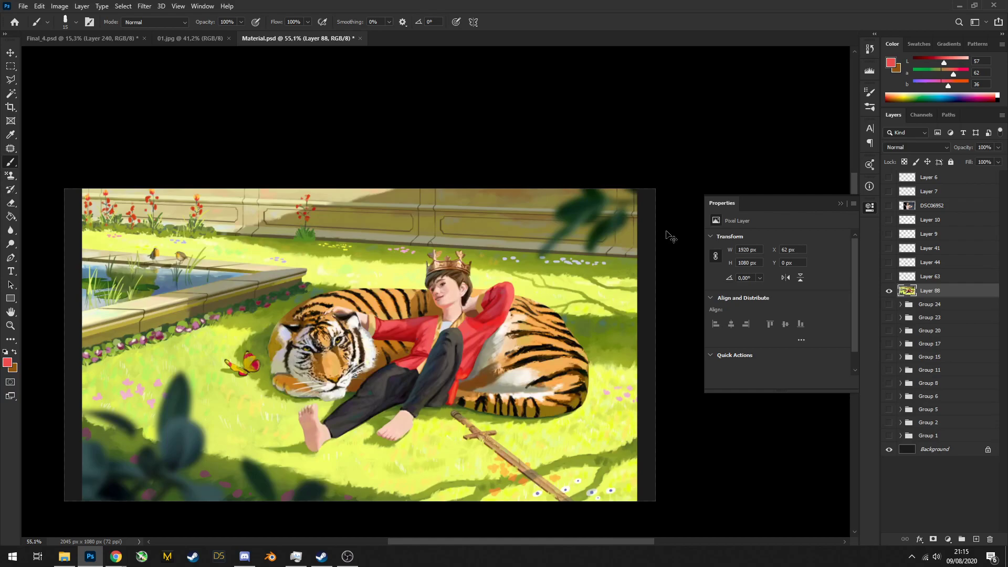
{"action": "key", "text": "ctrl+z"}
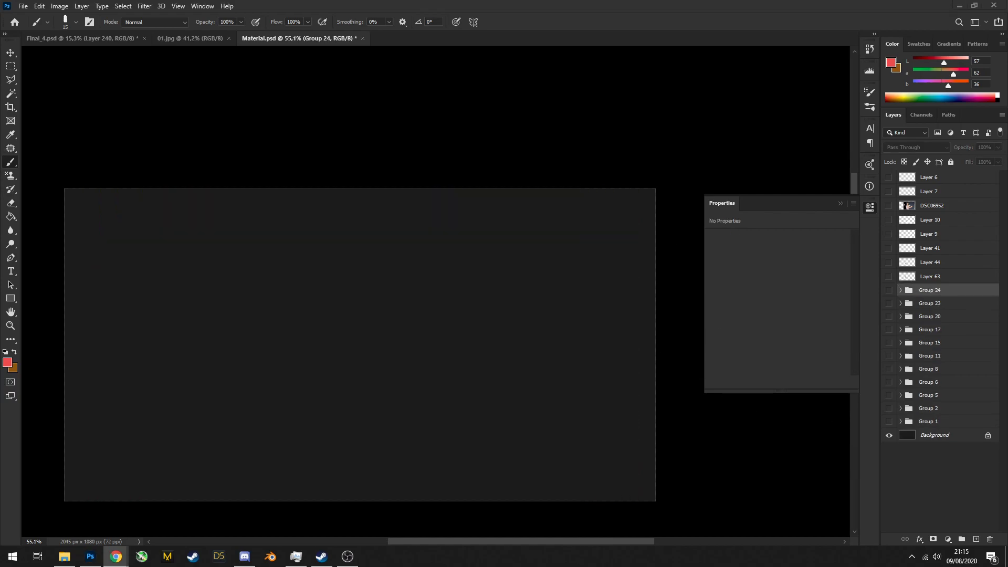
Paste the fantasy battle illustration and scale it to 1424 by 861 px within the canvas
{"action": "left_click", "coordinate": [791, 322]}
{"action": "key", "text": "ctrl+v"}
{"action": "key", "text": "ctrl+t"}
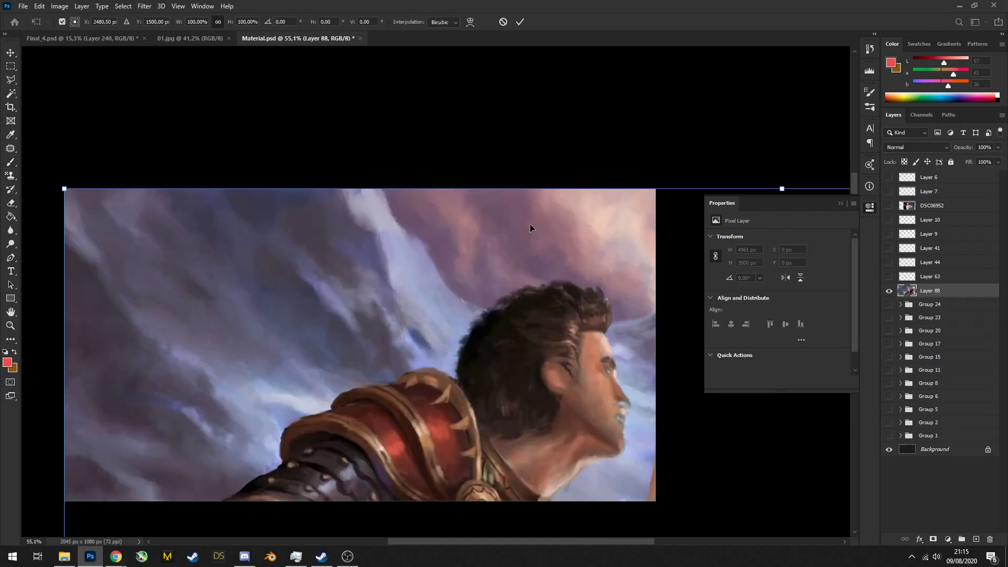
{"action": "left_click_drag", "start_coordinate": [364, 241], "coordinate": [455, 349]}
{"action": "mouse_move", "coordinate": [549, 386]}
{"action": "left_mouse_down"}
{"action": "mouse_move", "coordinate": [373, 290]}
{"action": "mouse_move", "coordinate": [362, 255]}
{"action": "mouse_move", "coordinate": [408, 185]}
{"action": "left_mouse_up"}
{"action": "key", "text": "Return"}
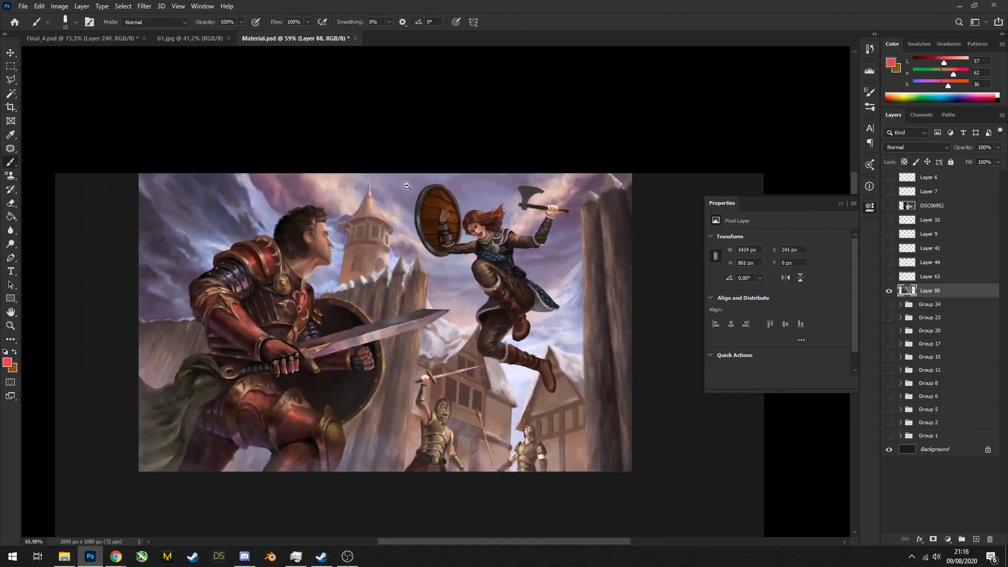
{"action": "left_click", "coordinate": [864, 212]}
{"action": "scroll", "coordinate": [488, 285], "scroll_direction": "up", "scroll_amount": 2}
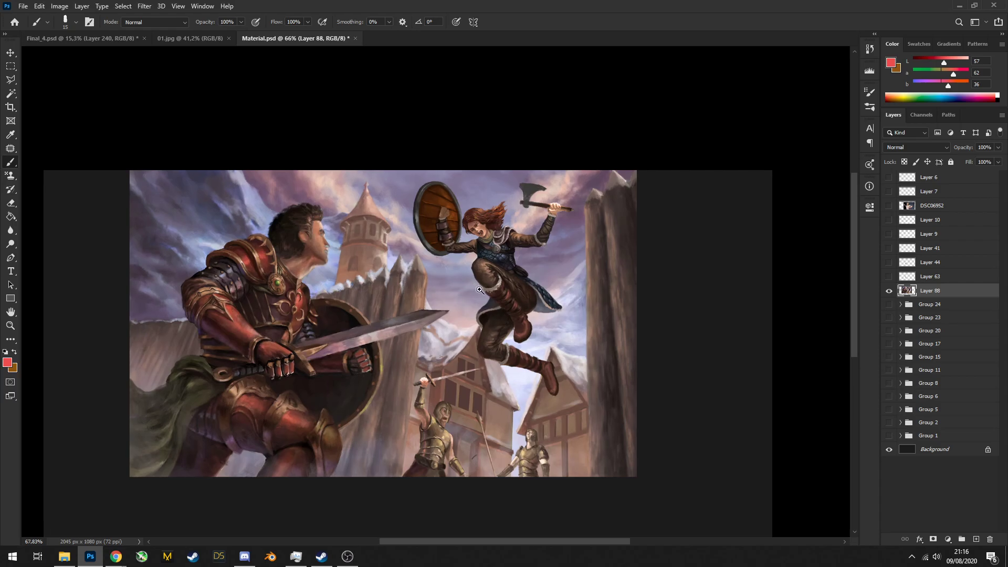
Copy the leaping axe woman's lower body onto its own layer and shrink it to about 92%
{"action": "left_click", "coordinate": [975, 539]}
{"action": "scroll", "coordinate": [485, 253], "scroll_direction": "up", "scroll_amount": 2}
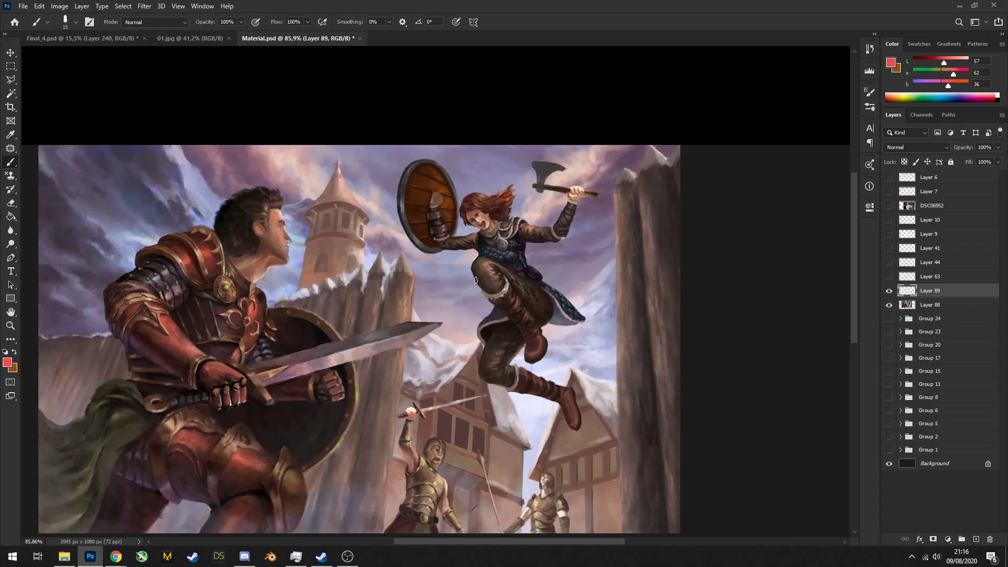
{"action": "key", "text": "l"}
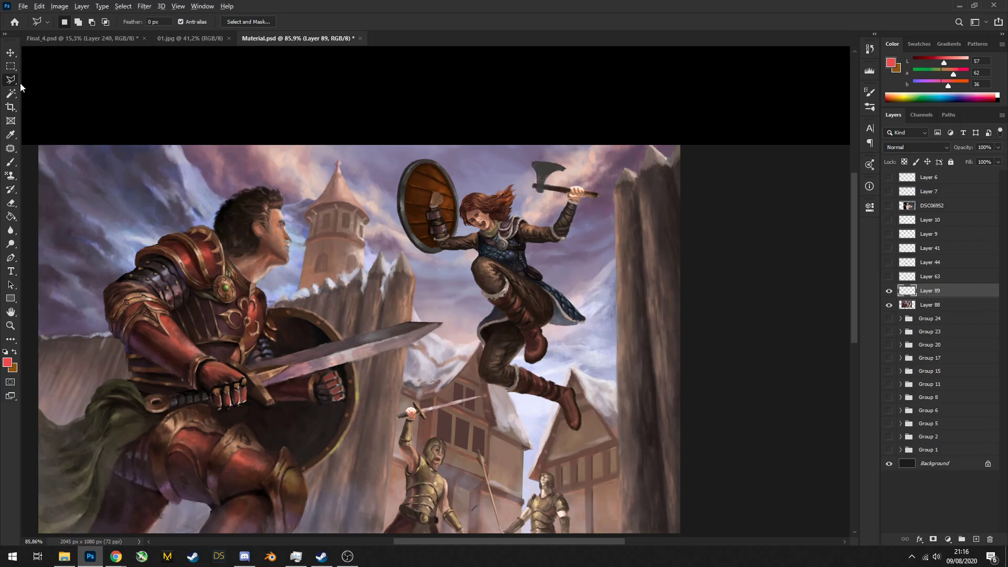
{"action": "key", "text": "shift+l"}
{"action": "mouse_move", "coordinate": [576, 340]}
{"action": "left_mouse_down"}
{"action": "mouse_move", "coordinate": [597, 304]}
{"action": "mouse_move", "coordinate": [577, 320]}
{"action": "mouse_move", "coordinate": [540, 283]}
{"action": "mouse_move", "coordinate": [467, 306]}
{"action": "left_mouse_up"}
{"action": "key", "text": "ctrl+t"}
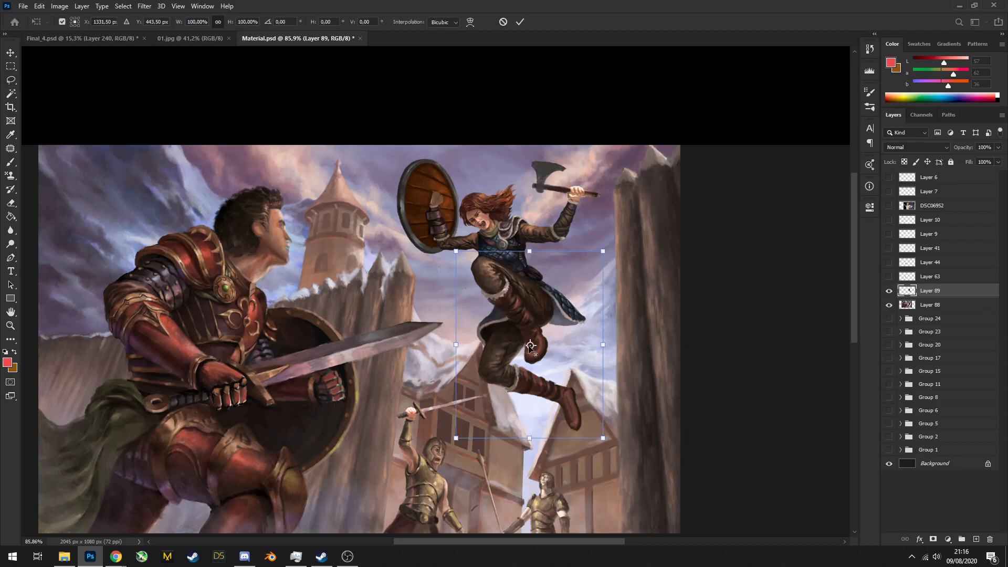
{"action": "left_click_drag", "start_coordinate": [505, 276], "coordinate": [506, 277]}
{"action": "left_click_drag", "start_coordinate": [455, 437], "coordinate": [459, 425]}
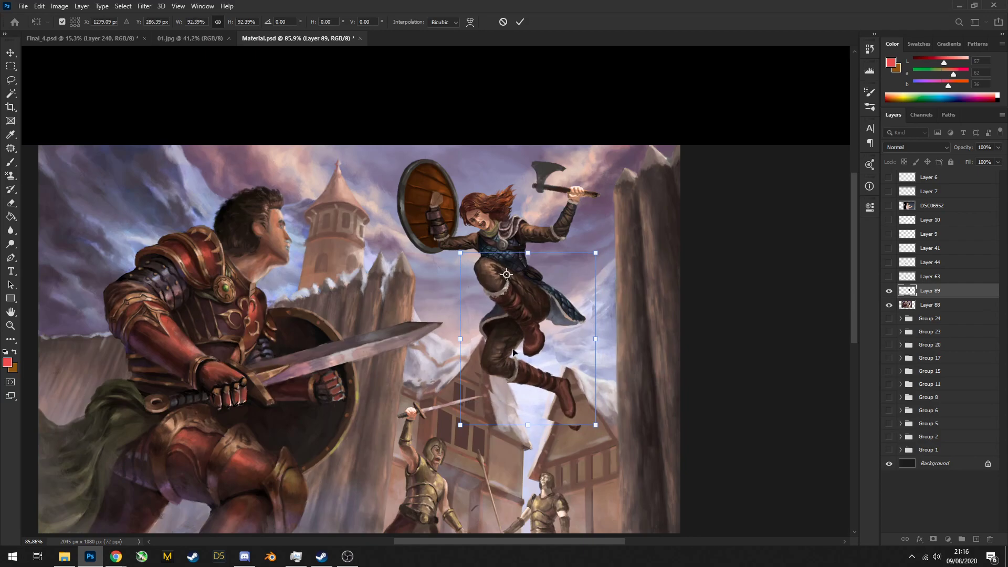
{"action": "left_click_drag", "start_coordinate": [512, 353], "coordinate": [513, 350]}
{"action": "key", "text": "Return"}
Shrink the leaping woman's legs slightly further and compare the edit with the original by toggling its layer
{"action": "left_click_drag", "start_coordinate": [561, 316], "coordinate": [525, 292]}
{"action": "key", "text": "ctrl+t"}
{"action": "left_click_drag", "start_coordinate": [455, 428], "coordinate": [460, 422]}
{"action": "key", "text": "Return"}
{"action": "key", "text": "l"}
{"action": "mouse_move", "coordinate": [520, 331]}
{"action": "left_mouse_down"}
{"action": "mouse_move", "coordinate": [473, 330]}
{"action": "mouse_move", "coordinate": [546, 303]}
{"action": "left_mouse_up"}
{"action": "key", "text": "ctrl+1"}
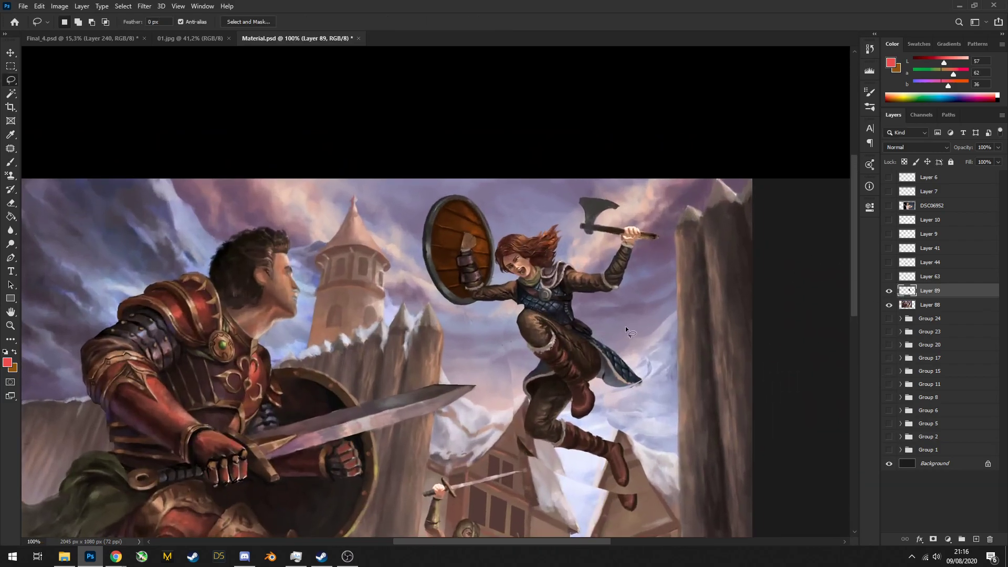
{"action": "left_click", "coordinate": [888, 290]}
{"action": "left_click_drag", "start_coordinate": [659, 322], "coordinate": [553, 279]}
{"action": "mouse_move", "coordinate": [552, 324]}
{"action": "left_mouse_down"}
{"action": "mouse_move", "coordinate": [480, 324]}
{"action": "mouse_move", "coordinate": [549, 324]}
{"action": "mouse_move", "coordinate": [465, 311]}
{"action": "left_mouse_up"}
{"action": "left_click", "coordinate": [888, 290]}
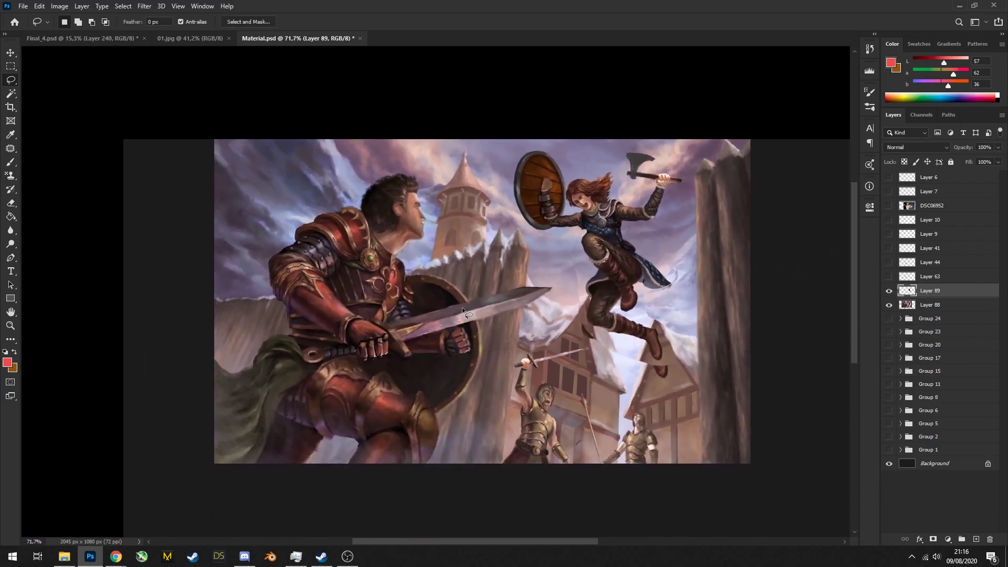
{"action": "left_click_drag", "start_coordinate": [532, 298], "coordinate": [557, 297]}
{"action": "key", "text": "ctrl+t"}
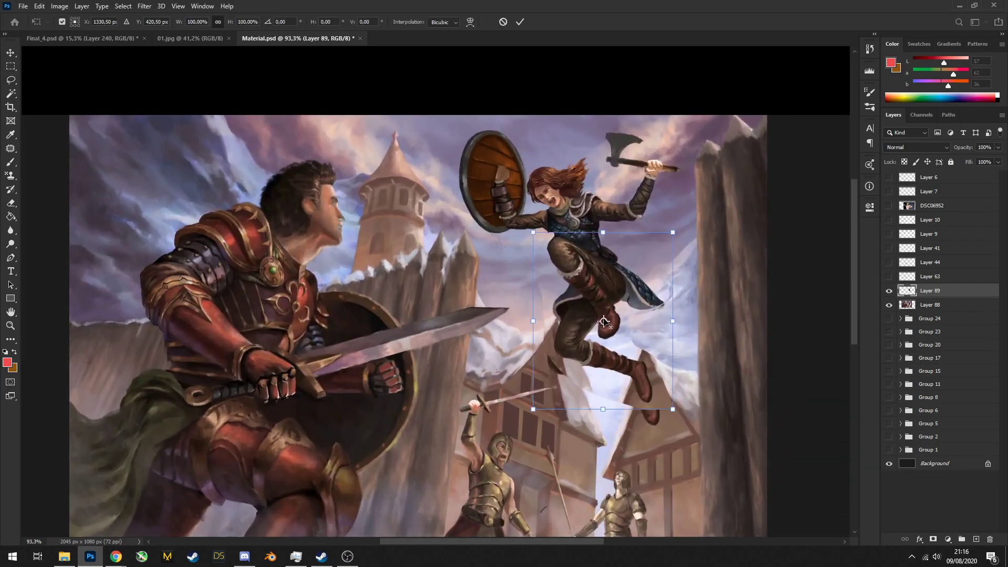
{"action": "key", "text": "Escape"}
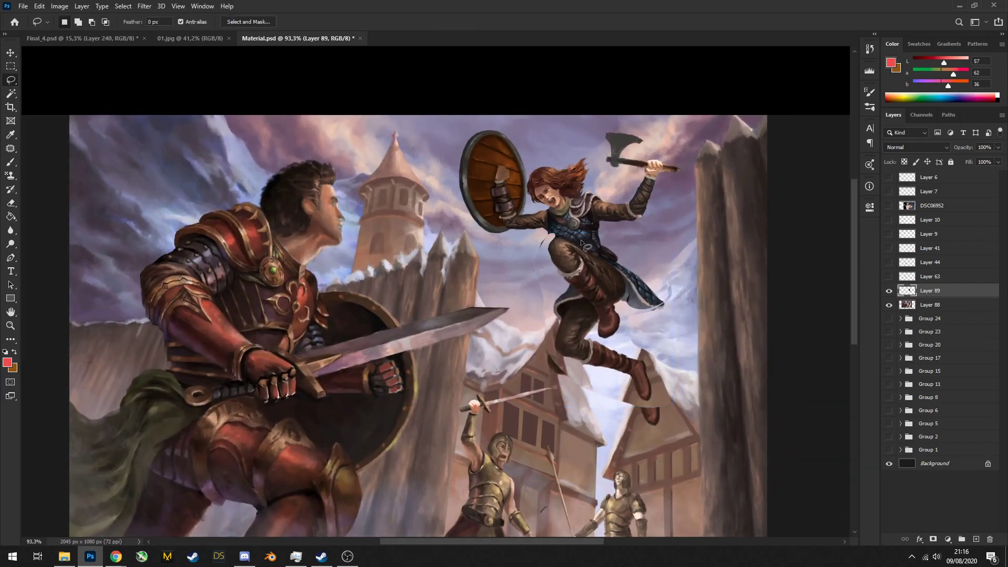
Copy the swordsman's lower body onto a new layer and merge the copied layers into the battle illustration
{"action": "left_click_drag", "start_coordinate": [580, 239], "coordinate": [531, 215]}
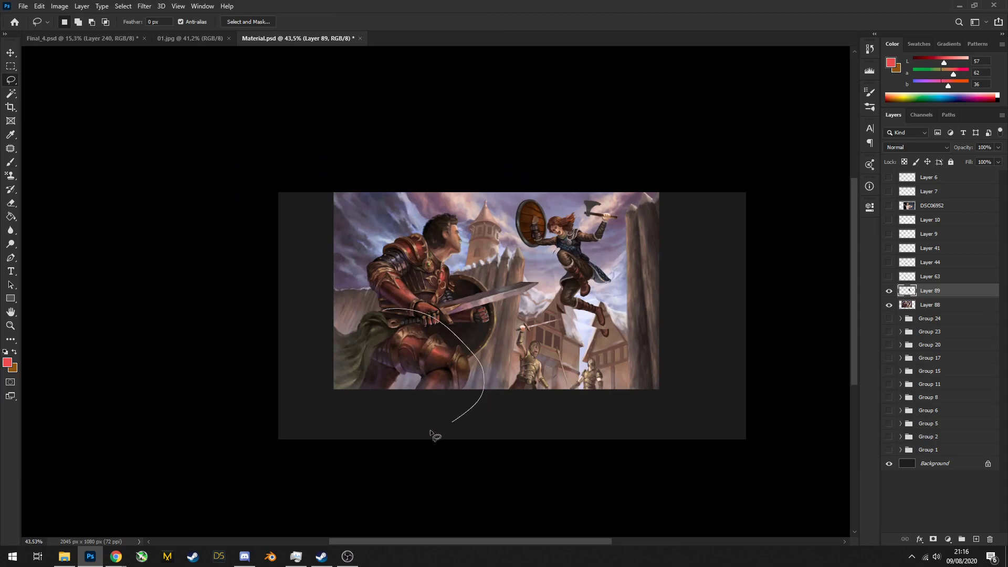
{"action": "left_click_drag", "start_coordinate": [430, 430], "coordinate": [422, 329]}
{"action": "key", "text": "ctrl+j"}
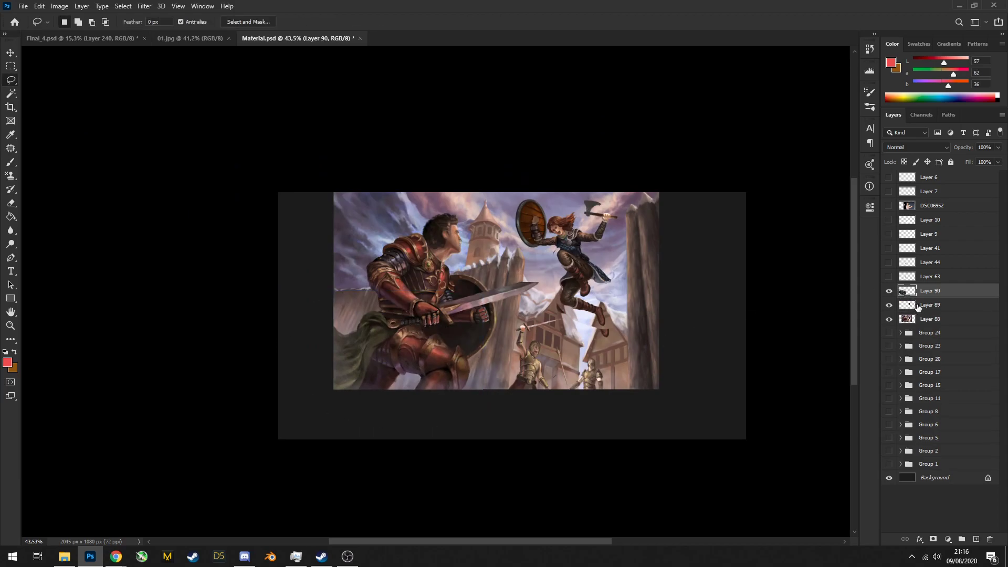
{"action": "key", "text": "ctrl+e"}
{"action": "key", "text": "ctrl+e"}
Copy the swordsman's lower body onto its own layer and widen its base in perspective to about 119% width
{"action": "mouse_move", "coordinate": [482, 388]}
{"action": "left_mouse_down"}
{"action": "mouse_move", "coordinate": [375, 329]}
{"action": "mouse_move", "coordinate": [488, 400]}
{"action": "left_mouse_up"}
{"action": "key", "text": "ctrl+j"}
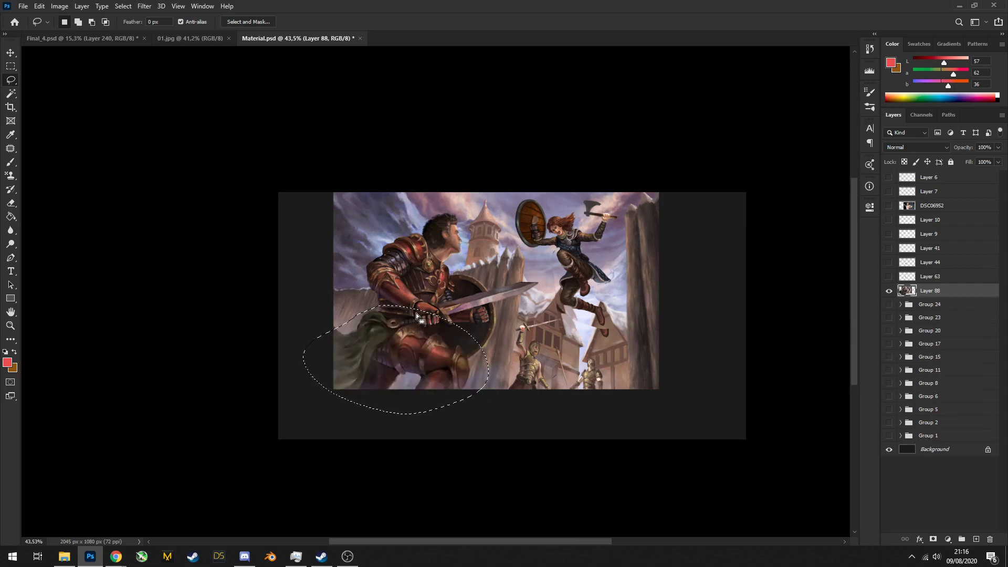
{"action": "key", "text": "ctrl+t"}
{"action": "left_click_drag", "start_coordinate": [488, 413], "coordinate": [506, 413]}
{"action": "left_click", "coordinate": [418, 311], "text": "ctrl"}
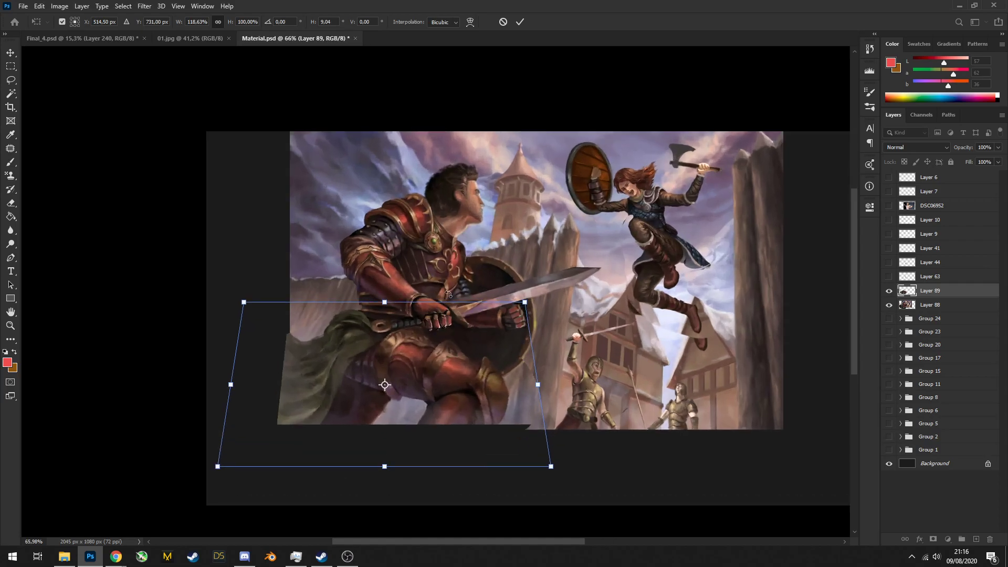
{"action": "key", "text": "Return"}
Copy the swordsman's chest armour onto its own layer and try warping it downward
{"action": "left_click", "coordinate": [423, 270], "text": "ctrl"}
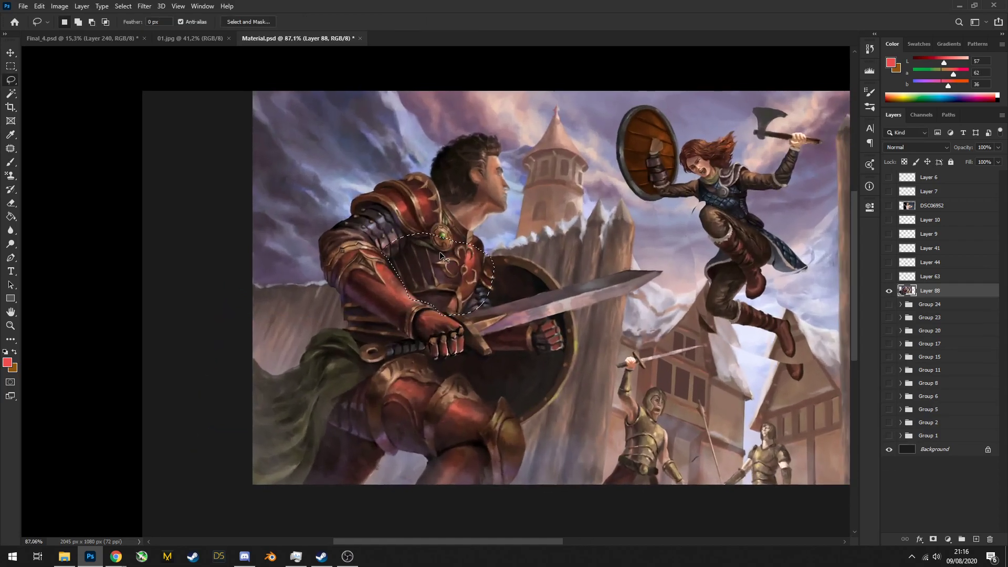
{"action": "key", "text": "ctrl+t"}
{"action": "left_click", "coordinate": [470, 22]}
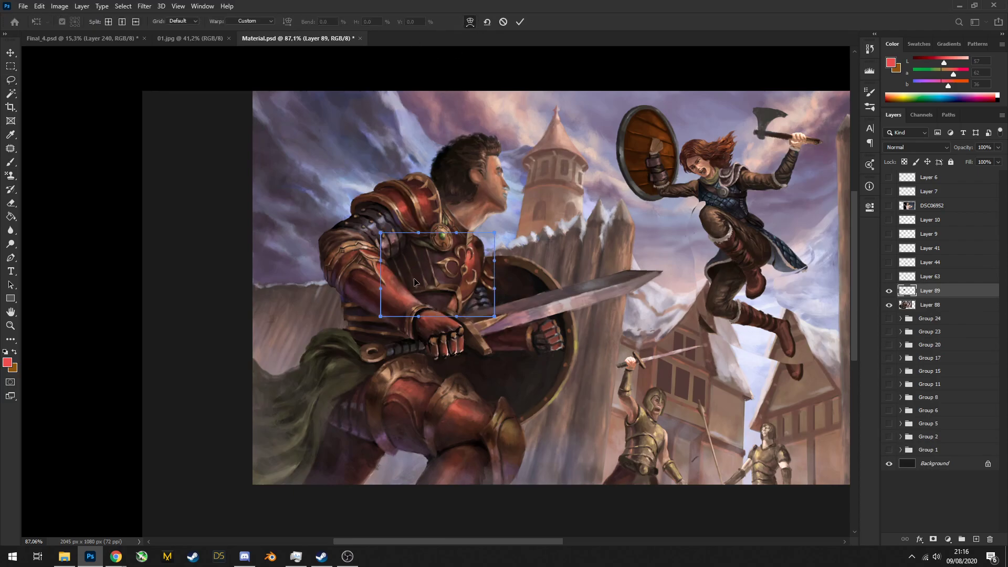
{"action": "left_click_drag", "start_coordinate": [414, 282], "coordinate": [456, 303]}
{"action": "key", "text": "Escape"}
{"action": "key", "text": "l"}
{"action": "scroll", "coordinate": [464, 244], "scroll_direction": "down", "scroll_amount": 5}
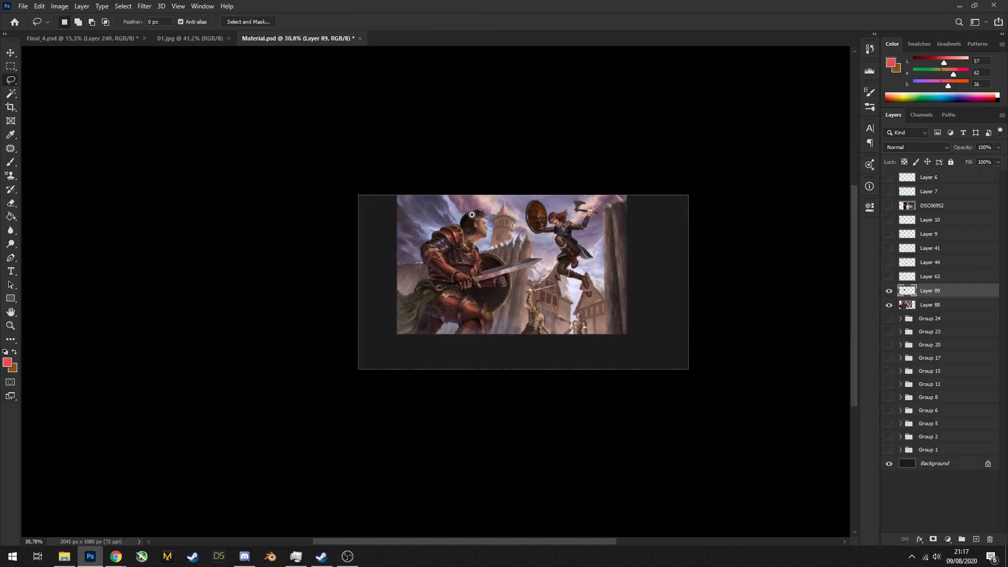
Warp the copied chest armour so the chest plate's lower part extends down toward the waist
{"action": "scroll", "coordinate": [491, 274], "scroll_direction": "up", "scroll_amount": 7}
{"action": "key", "text": "ctrl+t"}
{"action": "left_click_drag", "start_coordinate": [480, 290], "coordinate": [452, 302]}
{"action": "left_click", "coordinate": [470, 22]}
{"action": "left_click_drag", "start_coordinate": [491, 333], "coordinate": [479, 327]}
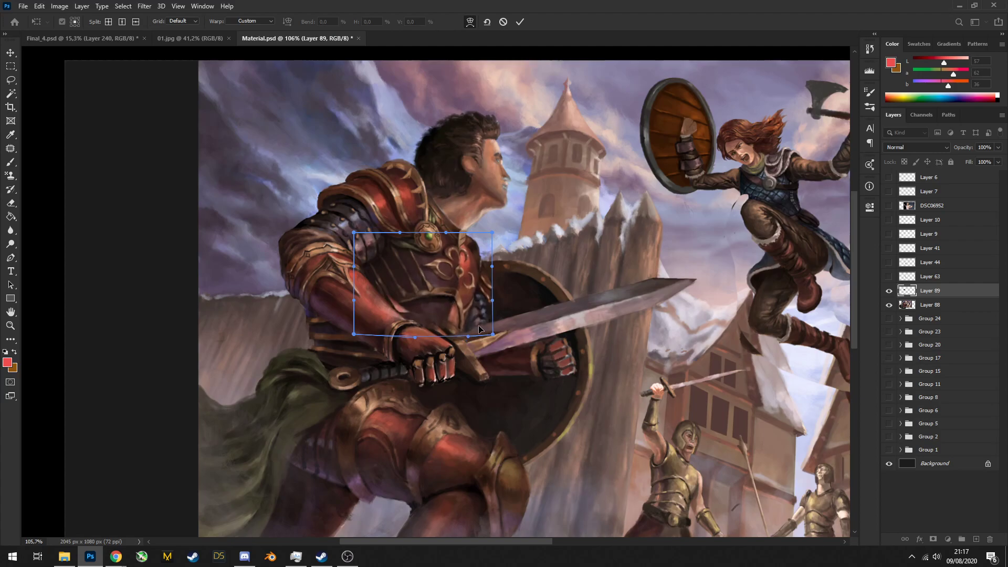
{"action": "left_click_drag", "start_coordinate": [479, 288], "coordinate": [463, 324]}
{"action": "key", "text": "Return"}
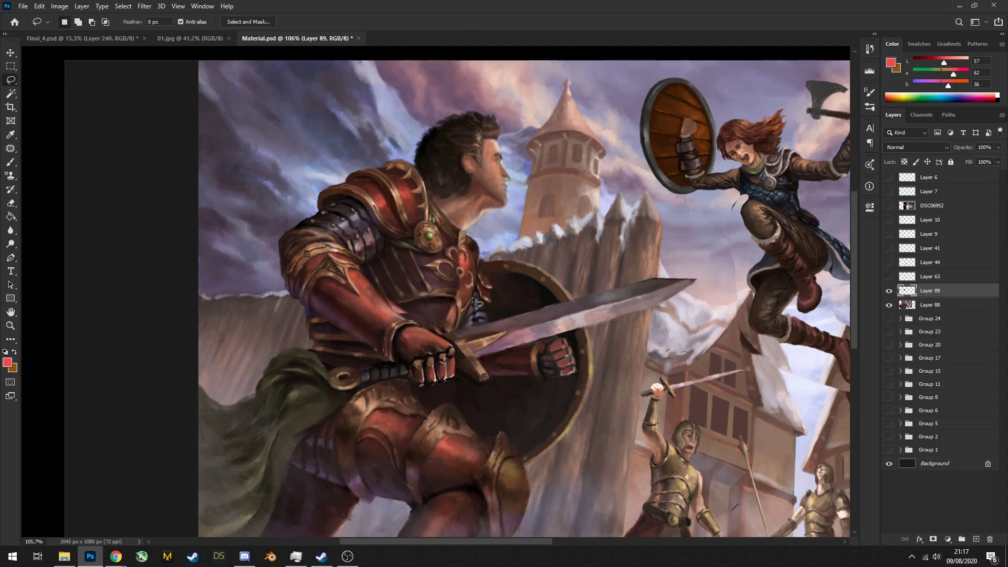
Erase the excess along the chest copy's shield-side edge and compare with the original by toggling its layer
{"action": "key", "text": "w"}
{"action": "key", "text": "e"}
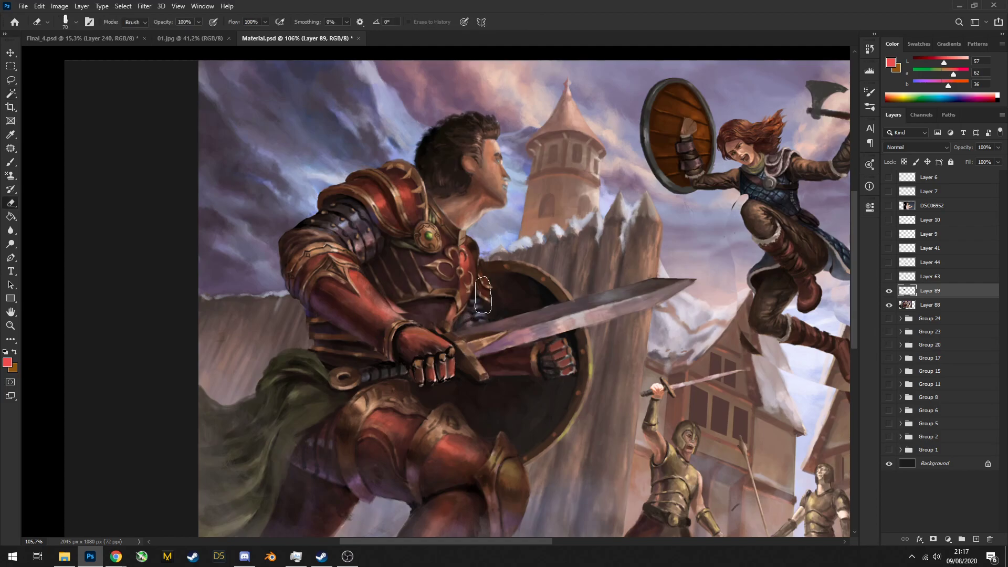
{"action": "scroll", "coordinate": [473, 314], "scroll_direction": "down", "scroll_amount": 8}
{"action": "scroll", "coordinate": [469, 274], "scroll_direction": "up", "scroll_amount": 5}
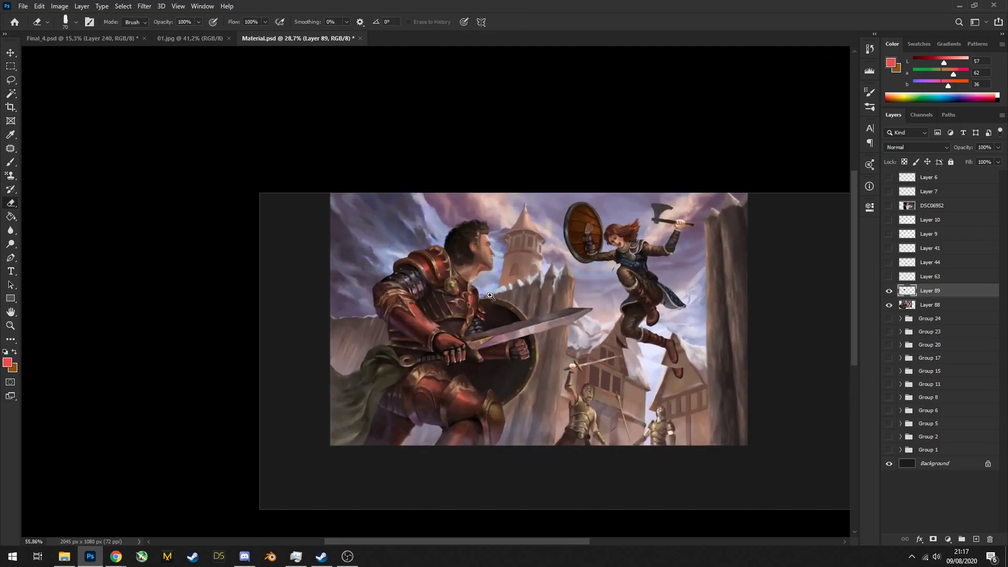
{"action": "left_click", "coordinate": [889, 290]}
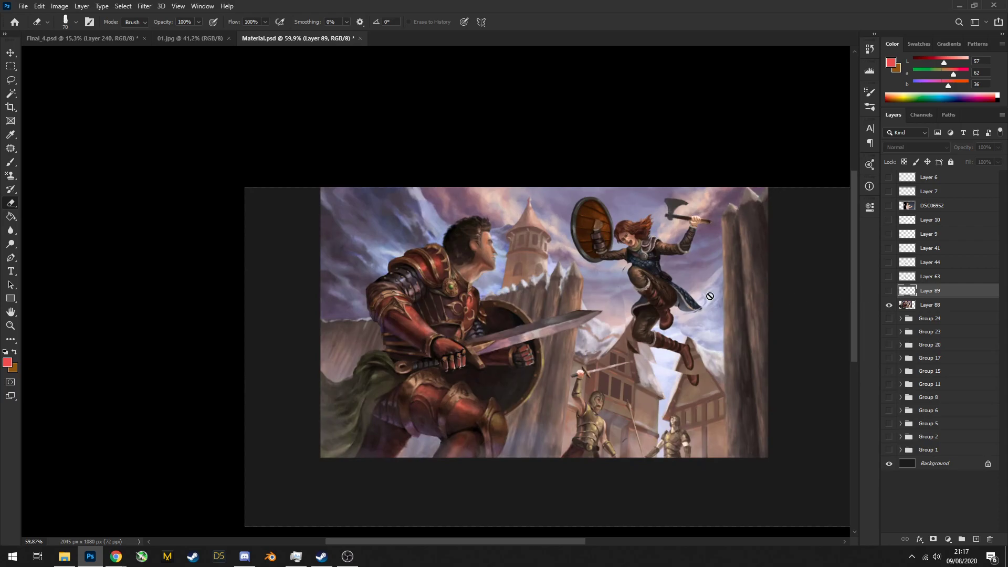
{"action": "scroll", "coordinate": [478, 314], "scroll_direction": "up", "scroll_amount": 2}
{"action": "left_click", "coordinate": [888, 290]}
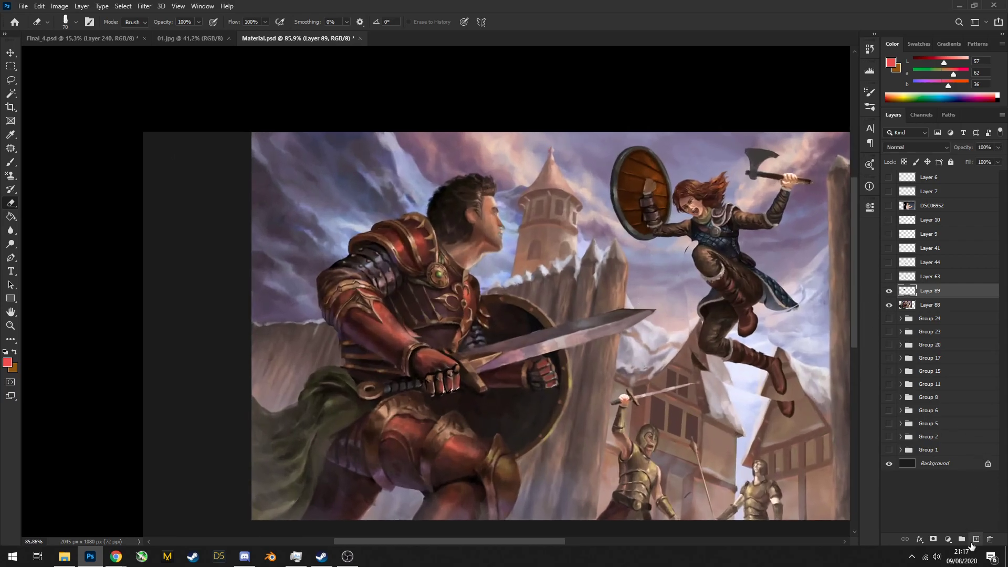
On a new layer, paint dark tones sampled from the armour around the swordsman's waist
{"action": "left_click", "coordinate": [975, 539]}
{"action": "key", "text": "b"}
{"action": "left_click", "coordinate": [443, 315], "text": "alt"}
{"action": "left_click", "coordinate": [349, 346], "text": "alt"}
{"action": "scroll", "coordinate": [349, 347], "scroll_direction": "up", "scroll_amount": 3}
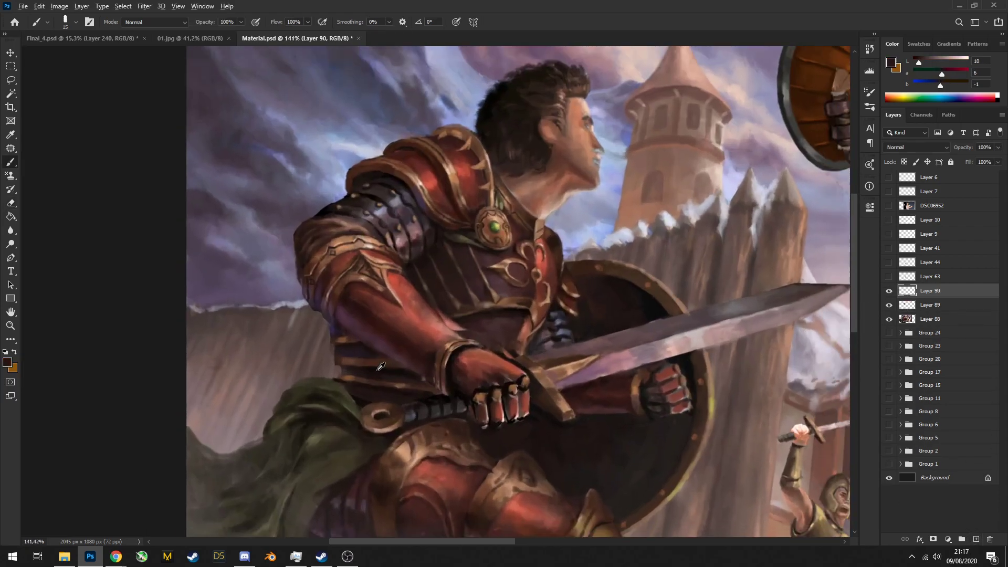
{"action": "left_click", "coordinate": [388, 368], "text": "alt"}
{"action": "scroll", "coordinate": [428, 355], "scroll_direction": "down", "scroll_amount": 5}
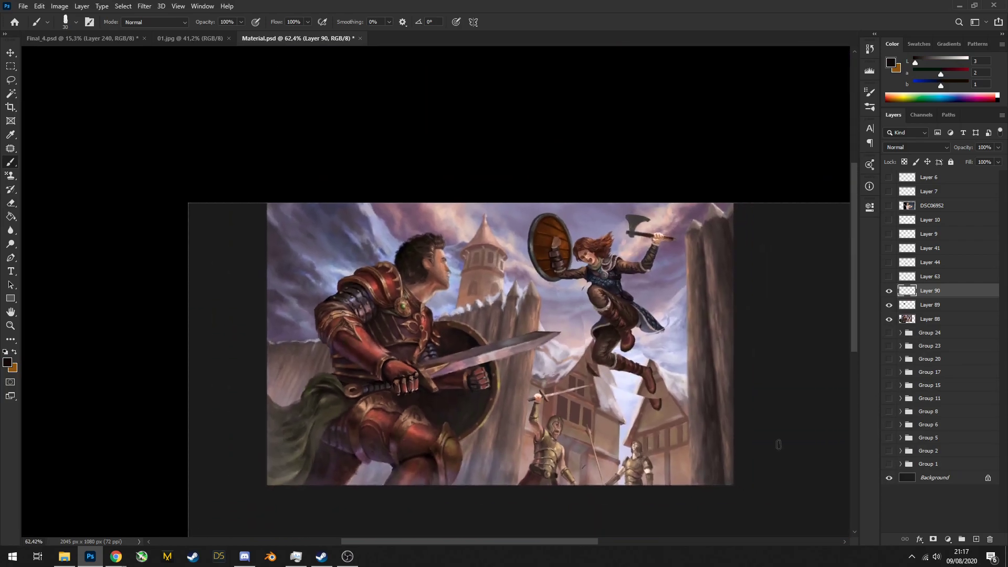
Cover the swordsman's body with white paint on a new layer and lower that layer's opacity to 54%
{"action": "left_click", "coordinate": [976, 539]}
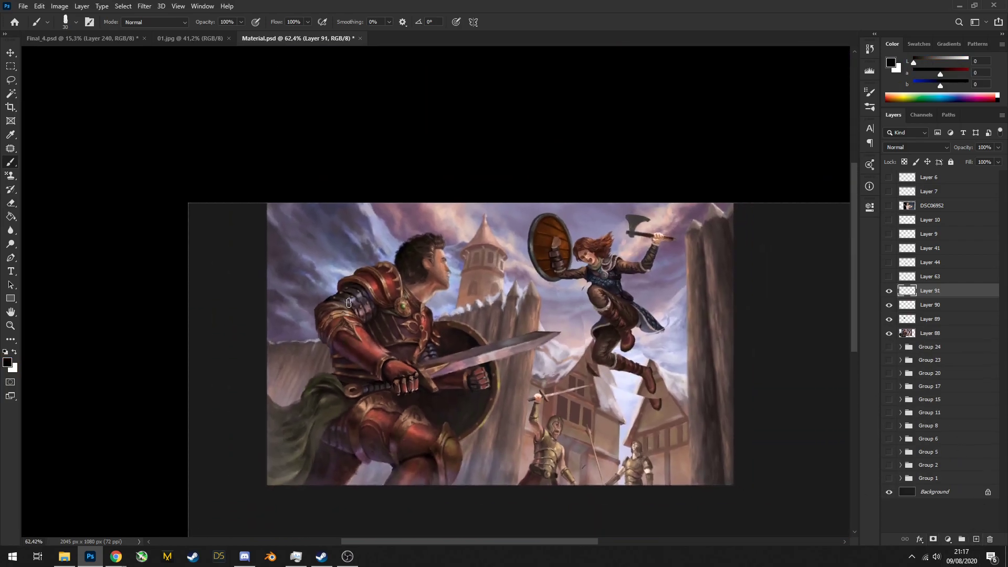
{"action": "key", "text": "bracketright"}
{"action": "key", "text": "bracketright"}
{"action": "key", "text": "bracketright"}
{"action": "key", "text": "bracketright"}
{"action": "key", "text": "x"}
{"action": "mouse_move", "coordinate": [401, 278]}
{"action": "left_mouse_down"}
{"action": "mouse_move", "coordinate": [430, 310]}
{"action": "mouse_move", "coordinate": [360, 356]}
{"action": "mouse_move", "coordinate": [494, 399]}
{"action": "left_mouse_up"}
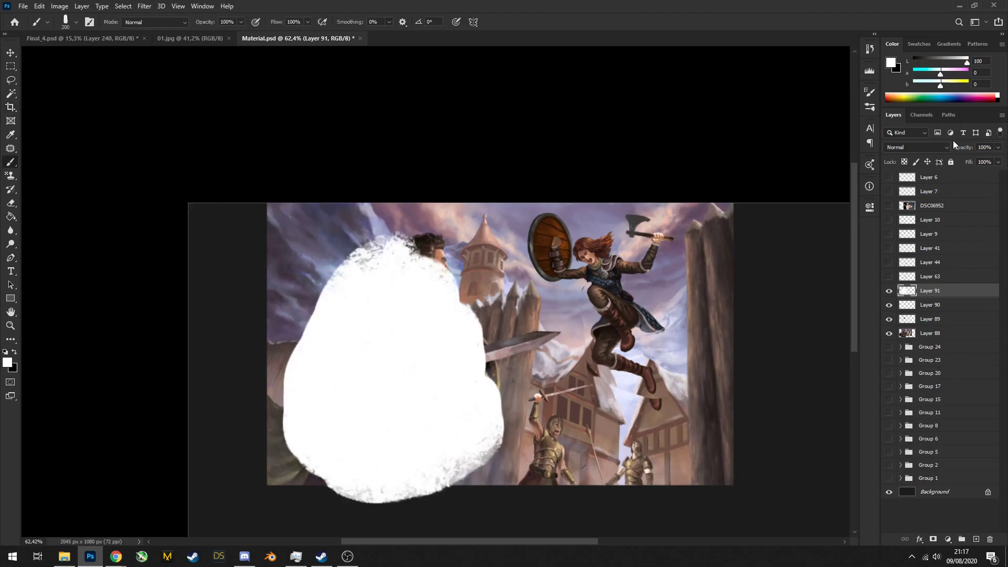
{"action": "left_click_drag", "start_coordinate": [951, 150], "coordinate": [954, 147]}
{"action": "key", "text": "ctrl+plus"}
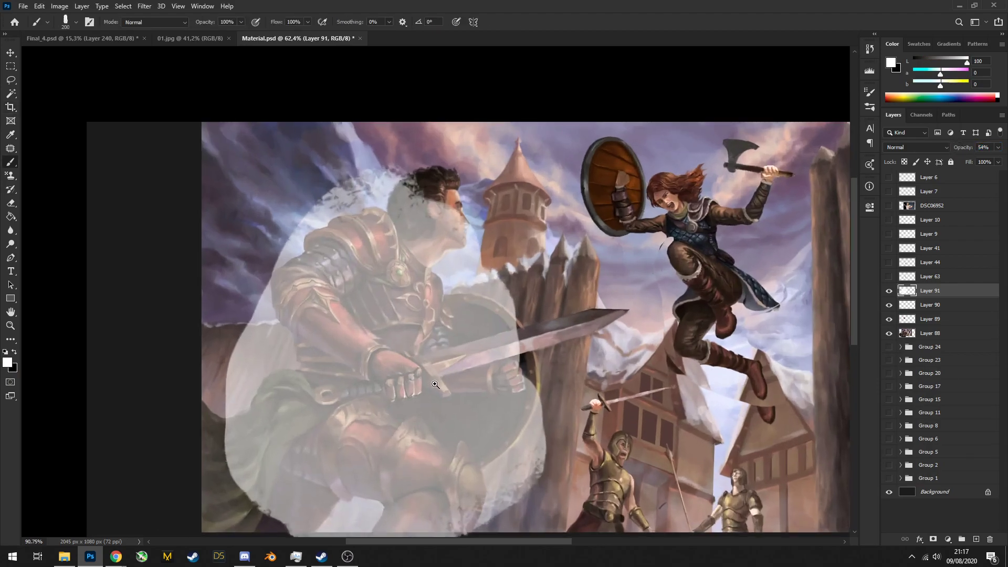
On a new layer, sketch the swordsman's torso construction lines in black with a much smaller brush
{"action": "key", "text": "x"}
{"action": "left_click", "coordinate": [976, 539]}
{"action": "key", "text": "bracketleft"}
{"action": "key", "text": "bracketleft"}
{"action": "key", "text": "bracketleft"}
{"action": "key", "text": "bracketleft"}
{"action": "key", "text": "bracketleft"}
{"action": "key", "text": "bracketleft"}
{"action": "key", "text": "bracketleft"}
{"action": "key", "text": "bracketleft"}
{"action": "key", "text": "bracketleft"}
{"action": "key", "text": "bracketleft"}
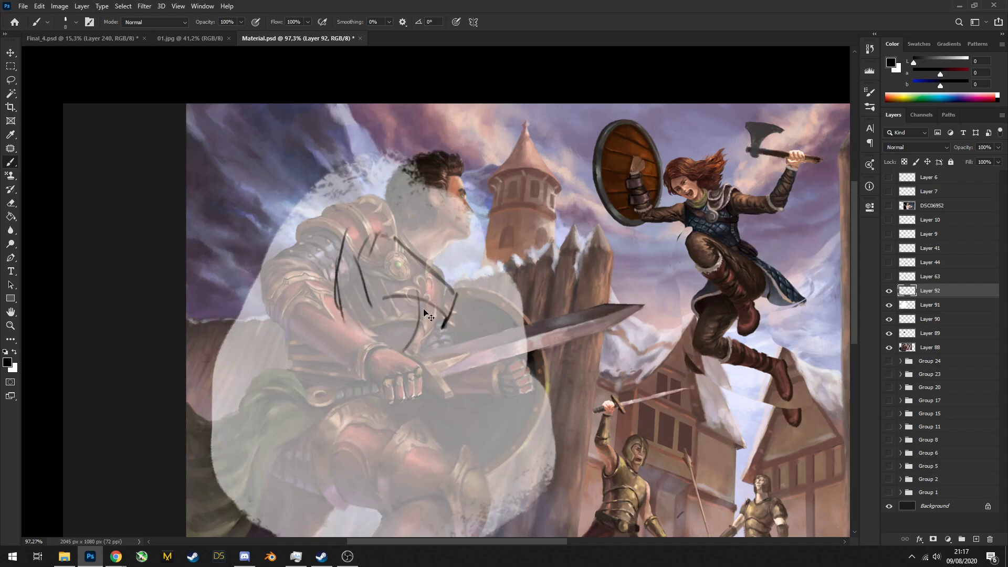
{"action": "key", "text": "ctrl+z"}
{"action": "key", "text": "ctrl+z"}
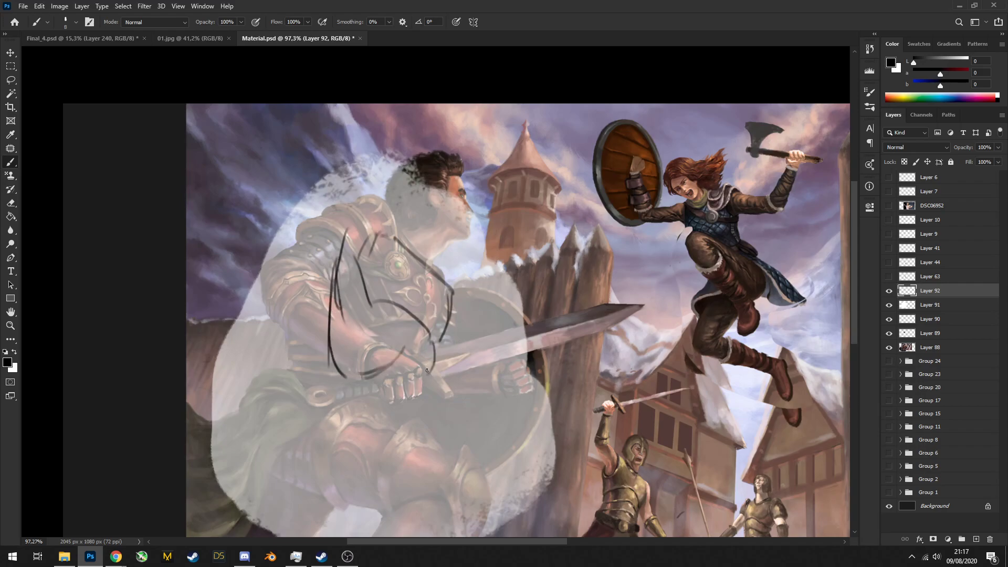
Add circles for the hip joints below the torso sketch and shift the sketch slightly up and toward the figure's back
{"action": "mouse_move", "coordinate": [349, 420]}
{"action": "left_mouse_down"}
{"action": "mouse_move", "coordinate": [315, 407]}
{"action": "mouse_move", "coordinate": [300, 428]}
{"action": "left_mouse_up"}
{"action": "left_click_drag", "start_coordinate": [390, 423], "coordinate": [396, 435]}
{"action": "key", "text": "v"}
{"action": "left_click_drag", "start_coordinate": [429, 341], "coordinate": [415, 336]}
{"action": "scroll", "coordinate": [415, 336], "scroll_direction": "up", "scroll_amount": 1}
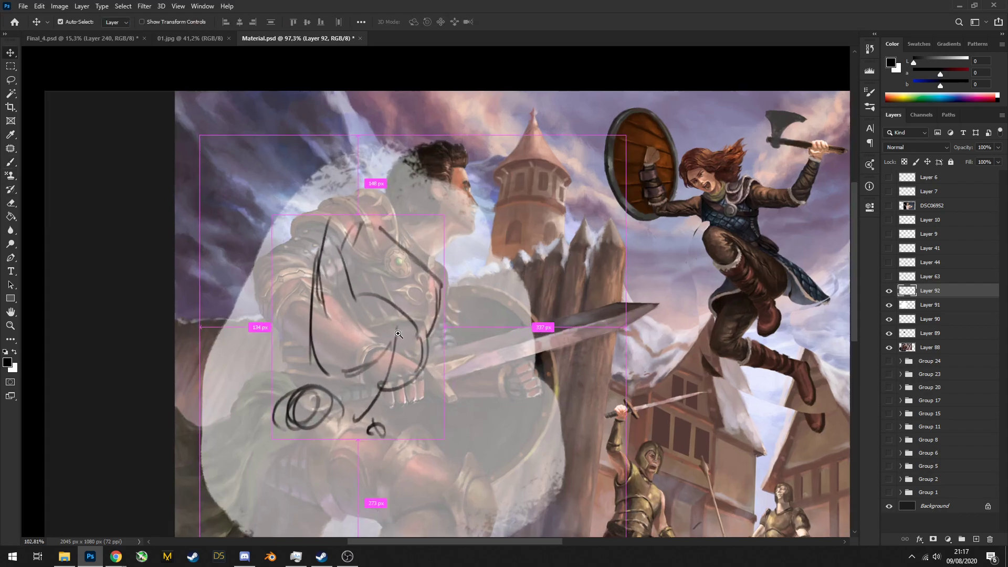
Try straight cross lines over the swordsman's torso sketch
{"action": "key", "text": "b"}
{"action": "key", "text": "ctrl+z"}
{"action": "mouse_move", "coordinate": [270, 374]}
{"action": "left_mouse_down"}
{"action": "mouse_move", "coordinate": [366, 391]}
{"action": "mouse_move", "coordinate": [385, 371]}
{"action": "left_mouse_up"}
{"action": "left_click_drag", "start_coordinate": [281, 342], "coordinate": [399, 349]}
{"action": "left_click_drag", "start_coordinate": [290, 331], "coordinate": [410, 332]}
{"action": "key", "text": "ctrl+z"}
{"action": "key", "text": "ctrl+z"}
{"action": "key", "text": "ctrl+z"}
{"action": "key", "text": "ctrl+z"}
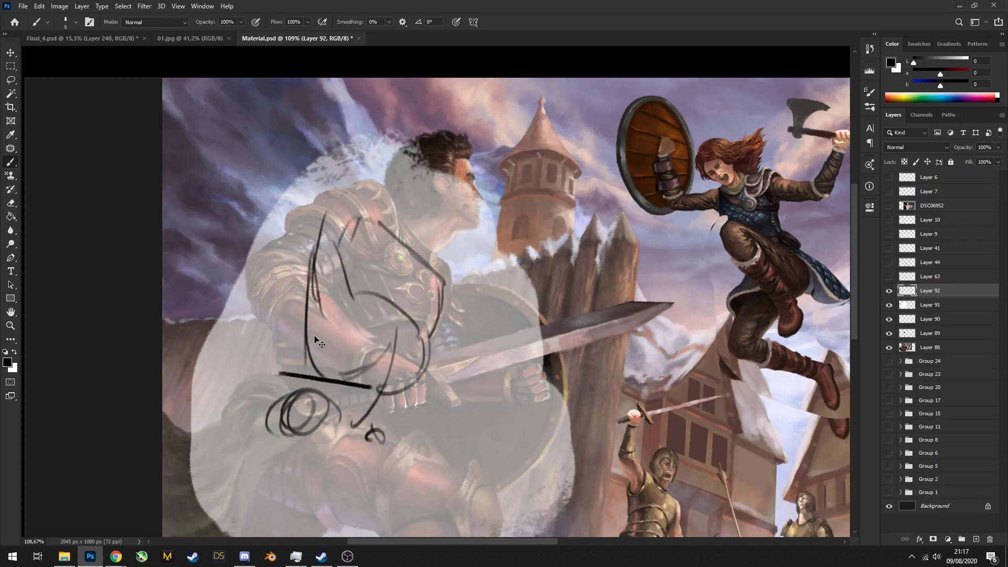
Draw upward-curving contour lines across the torso sketch at the waist, chest and shoulders
{"action": "mouse_move", "coordinate": [286, 351]}
{"action": "left_mouse_down"}
{"action": "mouse_move", "coordinate": [398, 357]}
{"action": "mouse_move", "coordinate": [308, 331]}
{"action": "mouse_move", "coordinate": [387, 386]}
{"action": "left_mouse_up"}
{"action": "key", "text": "ctrl+z"}
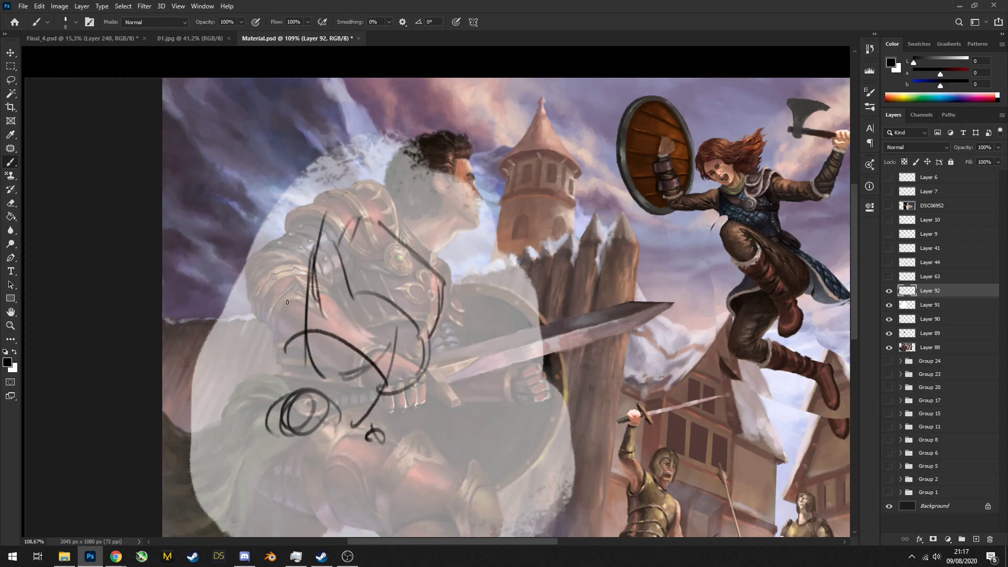
{"action": "mouse_move", "coordinate": [281, 305]}
{"action": "left_mouse_down"}
{"action": "mouse_move", "coordinate": [398, 299]}
{"action": "mouse_move", "coordinate": [375, 280]}
{"action": "left_mouse_up"}
{"action": "key", "text": "ctrl+z"}
{"action": "left_click_drag", "start_coordinate": [303, 259], "coordinate": [414, 226]}
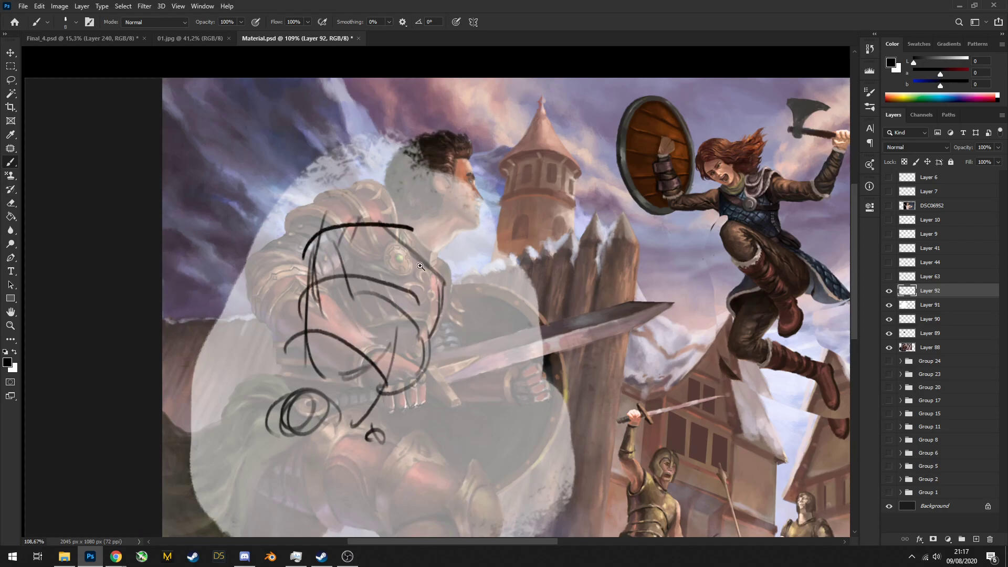
Hide the torso sketch and the white overlay layer to reveal the painted swordsman
{"action": "scroll", "coordinate": [471, 317], "scroll_direction": "down", "scroll_amount": 3}
{"action": "left_click", "coordinate": [889, 304]}
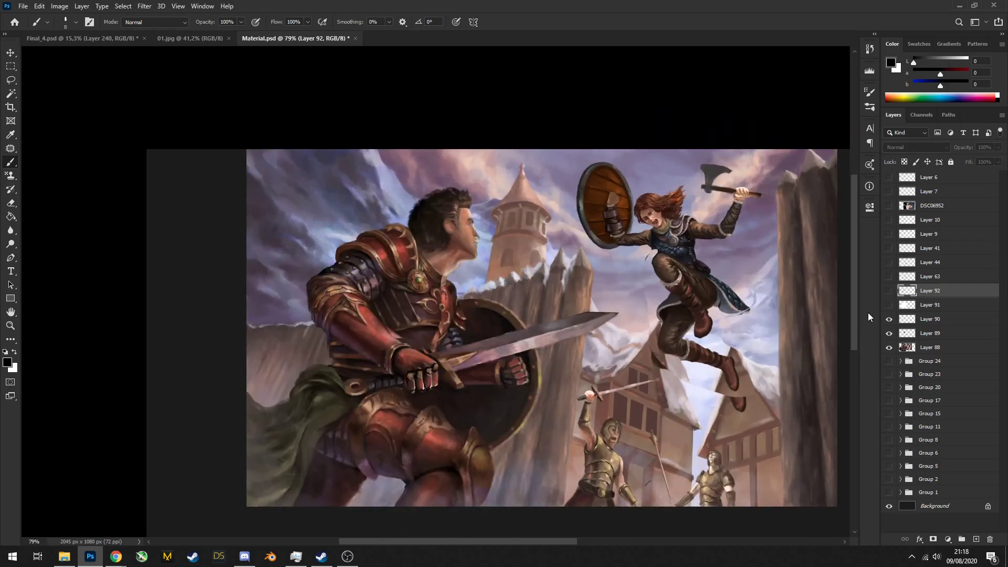
{"action": "scroll", "coordinate": [360, 374], "scroll_direction": "up", "scroll_amount": 3}
{"action": "scroll", "coordinate": [354, 356], "scroll_direction": "down", "scroll_amount": 5}
{"action": "scroll", "coordinate": [354, 355], "scroll_direction": "up", "scroll_amount": 1}
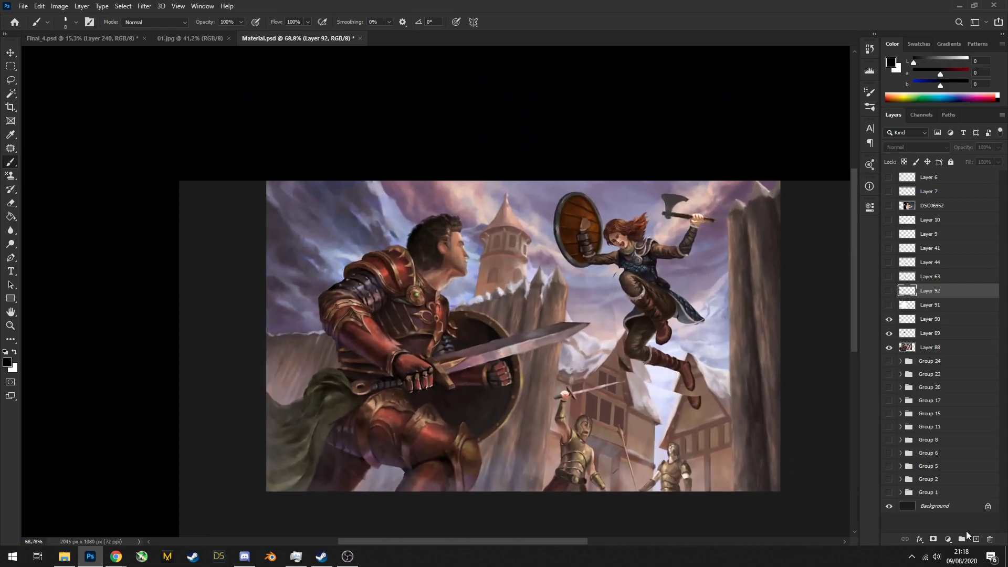
On a new layer, repaint the swordsman's waist armour bands as curved shapes using dark tones sampled from the armour
{"action": "left_click", "coordinate": [976, 539]}
{"action": "scroll", "coordinate": [463, 316], "scroll_direction": "up", "scroll_amount": 3}
{"action": "left_click", "coordinate": [499, 319], "text": "alt"}
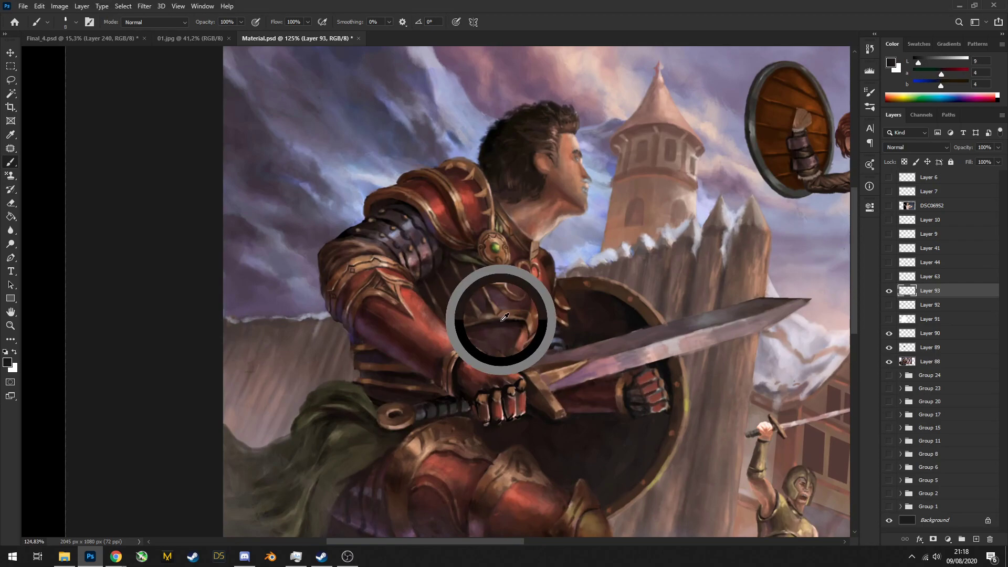
{"action": "left_click", "coordinate": [368, 347], "text": "alt"}
{"action": "left_click", "coordinate": [370, 355], "text": "alt"}
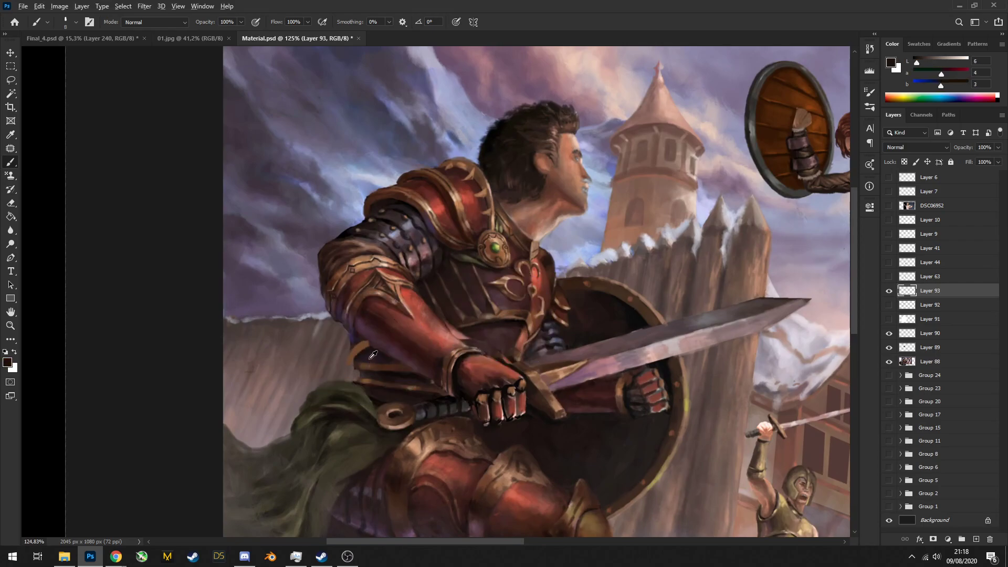
{"action": "left_click", "coordinate": [366, 376], "text": "alt"}
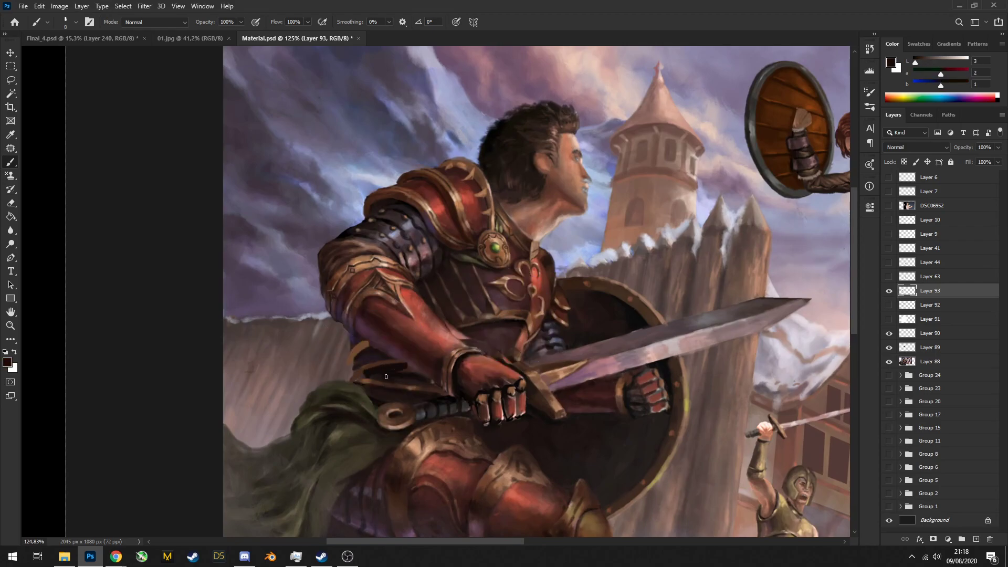
{"action": "left_click", "coordinate": [386, 377], "text": "alt"}
{"action": "left_click", "coordinate": [395, 390], "text": "alt"}
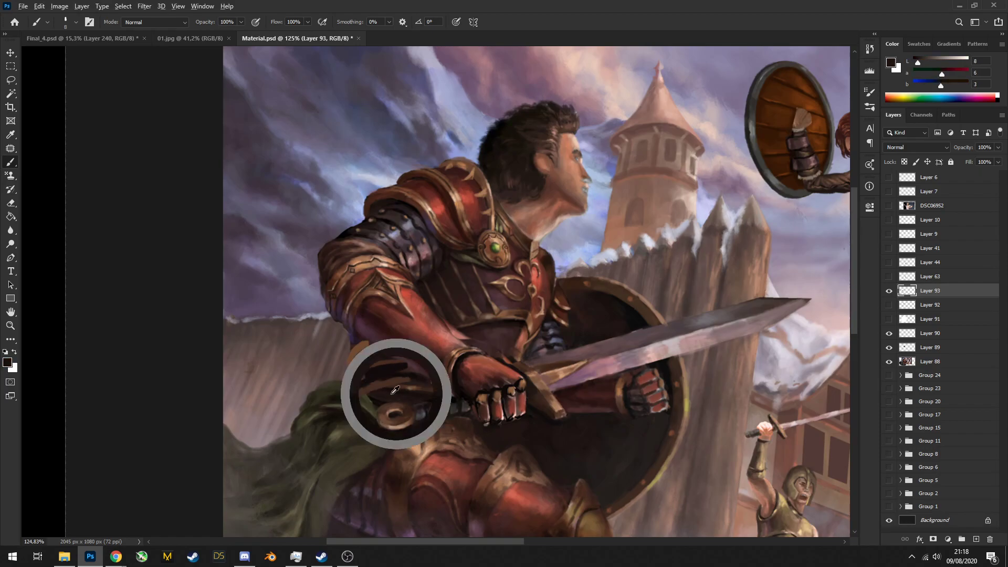
{"action": "left_click_drag", "start_coordinate": [385, 391], "coordinate": [445, 389]}
{"action": "left_click_drag", "start_coordinate": [438, 384], "coordinate": [362, 382]}
{"action": "mouse_move", "coordinate": [443, 403]}
{"action": "left_mouse_down"}
{"action": "mouse_move", "coordinate": [458, 405]}
{"action": "mouse_move", "coordinate": [429, 259]}
{"action": "mouse_move", "coordinate": [398, 284]}
{"action": "mouse_move", "coordinate": [451, 339]}
{"action": "mouse_move", "coordinate": [408, 406]}
{"action": "left_mouse_up"}
Copy the swordsman's front thigh onto a new layer, stretch it to about 146% width and skew it toward the hip
{"action": "key", "text": "l"}
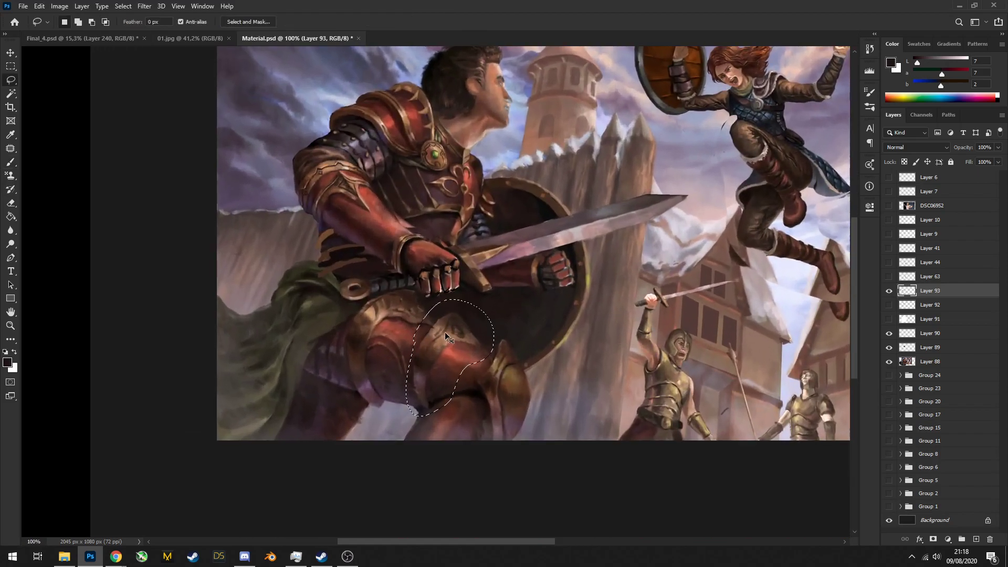
{"action": "key", "text": "ctrl+j"}
{"action": "key", "text": "ctrl+t"}
{"action": "left_click_drag", "start_coordinate": [406, 358], "coordinate": [366, 347]}
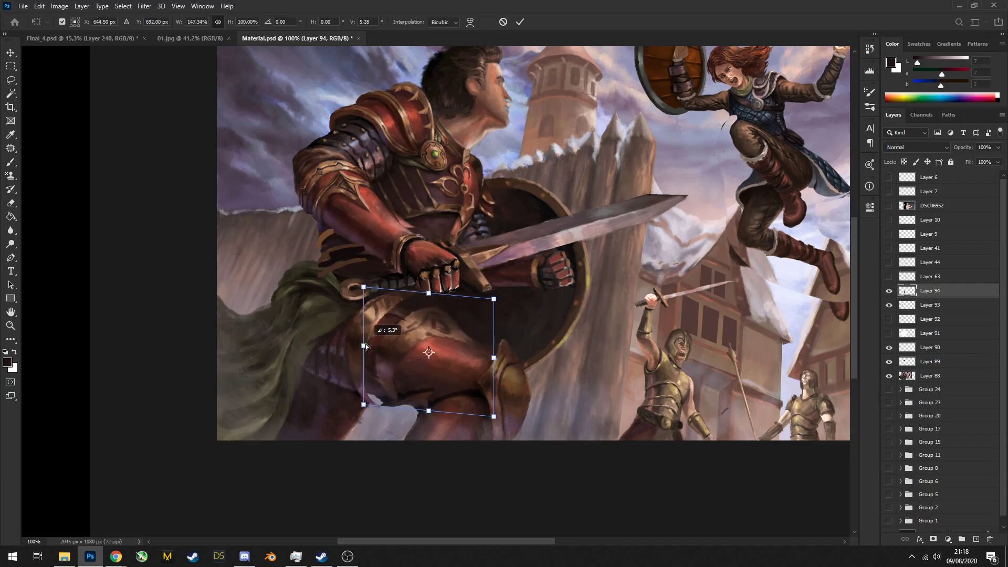
{"action": "left_click_drag", "start_coordinate": [493, 299], "coordinate": [483, 295]}
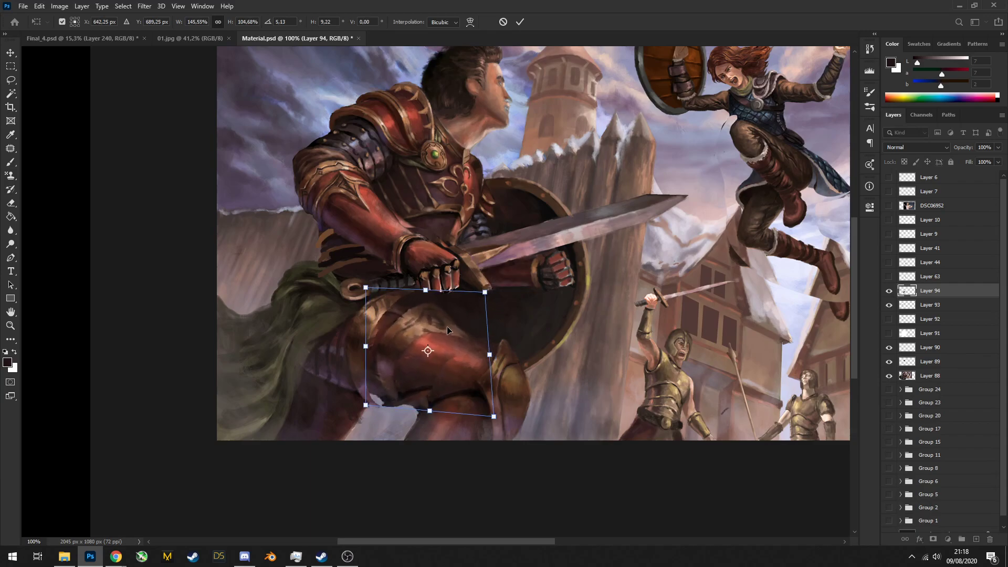
{"action": "key", "text": "Return"}
{"action": "scroll", "coordinate": [477, 286], "scroll_direction": "down", "scroll_amount": 5}
{"action": "scroll", "coordinate": [462, 319], "scroll_direction": "up", "scroll_amount": 5}
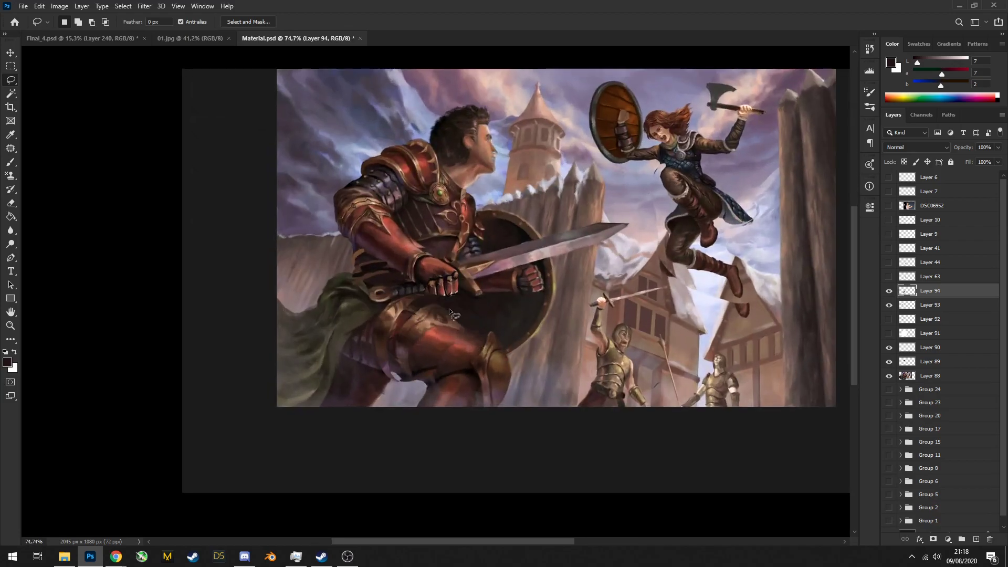
Copy the swordsman's head onto its own layer and scale it down toward the neck
{"action": "scroll", "coordinate": [467, 304], "scroll_direction": "down", "scroll_amount": 3}
{"action": "scroll", "coordinate": [484, 318], "scroll_direction": "up", "scroll_amount": 2}
{"action": "scroll", "coordinate": [484, 317], "scroll_direction": "up", "scroll_amount": 3}
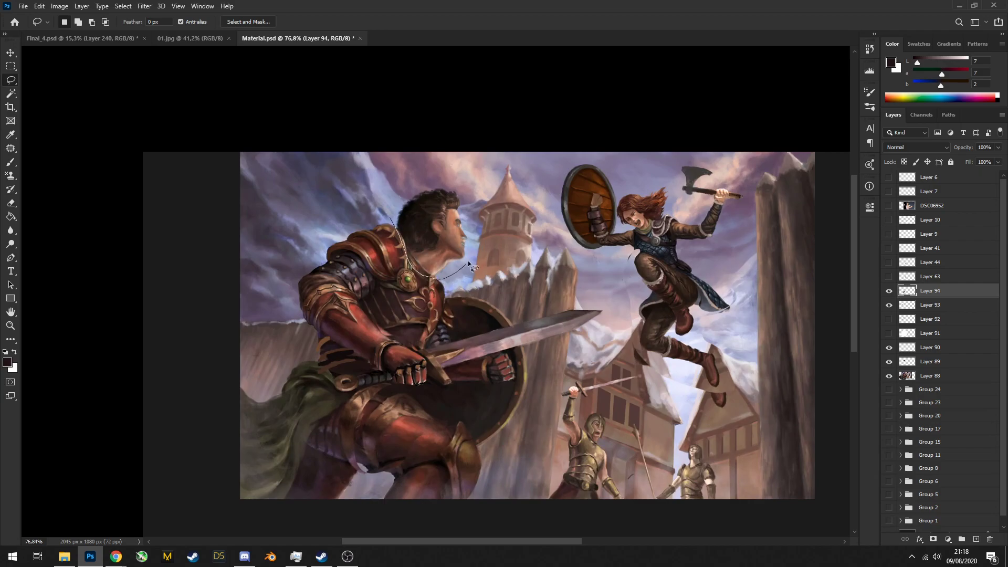
{"action": "key", "text": "ctrl+j"}
{"action": "key", "text": "ctrl+t"}
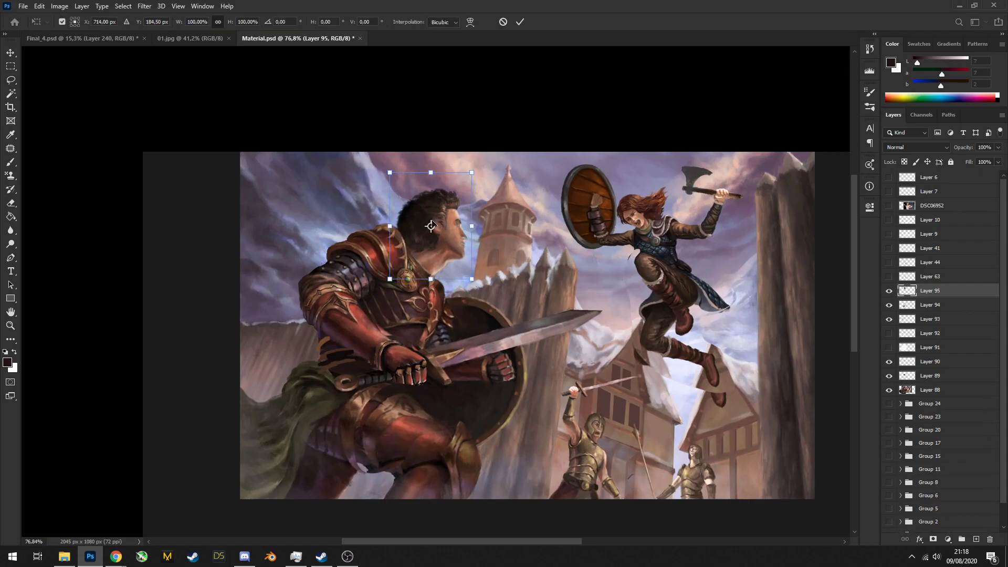
{"action": "left_click_drag", "start_coordinate": [472, 174], "coordinate": [452, 209]}
{"action": "key", "text": "Return"}
{"action": "key", "text": "e"}
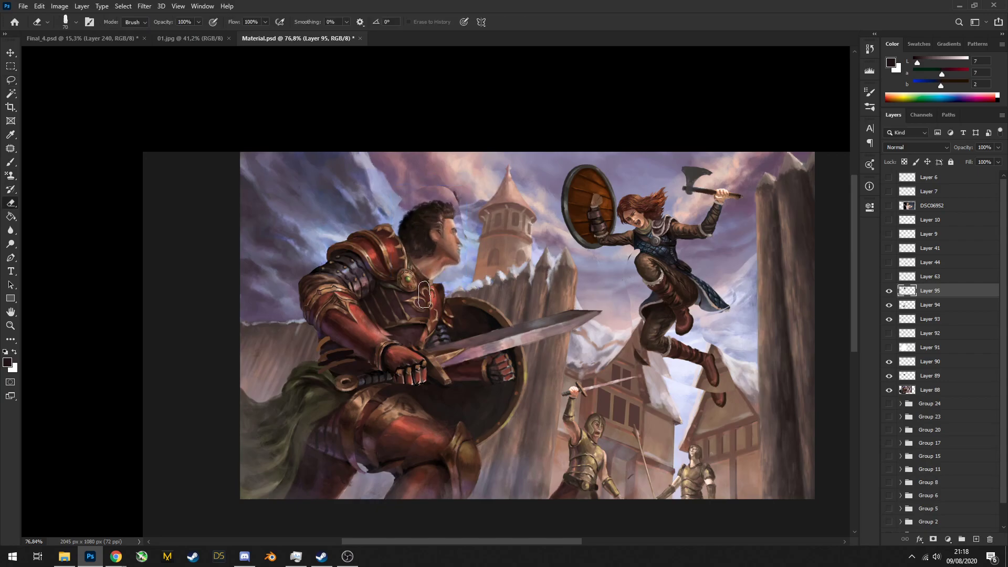
Copy the swordsman's sword onto its own layer and warp the blade so its tip shortens and angles downward
{"action": "scroll", "coordinate": [443, 302], "scroll_direction": "down", "scroll_amount": 5}
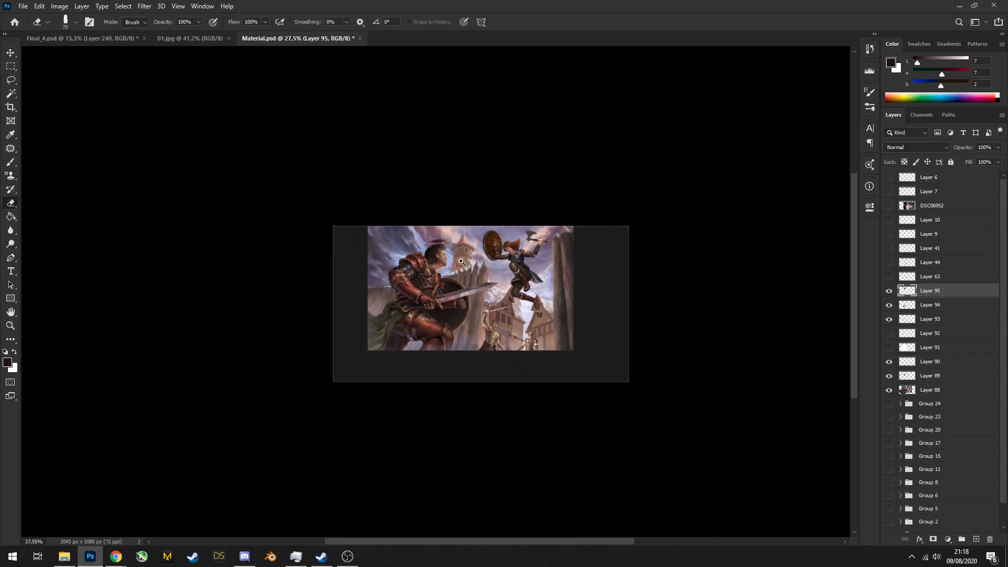
{"action": "scroll", "coordinate": [461, 261], "scroll_direction": "up", "scroll_amount": 4}
{"action": "key", "text": "l"}
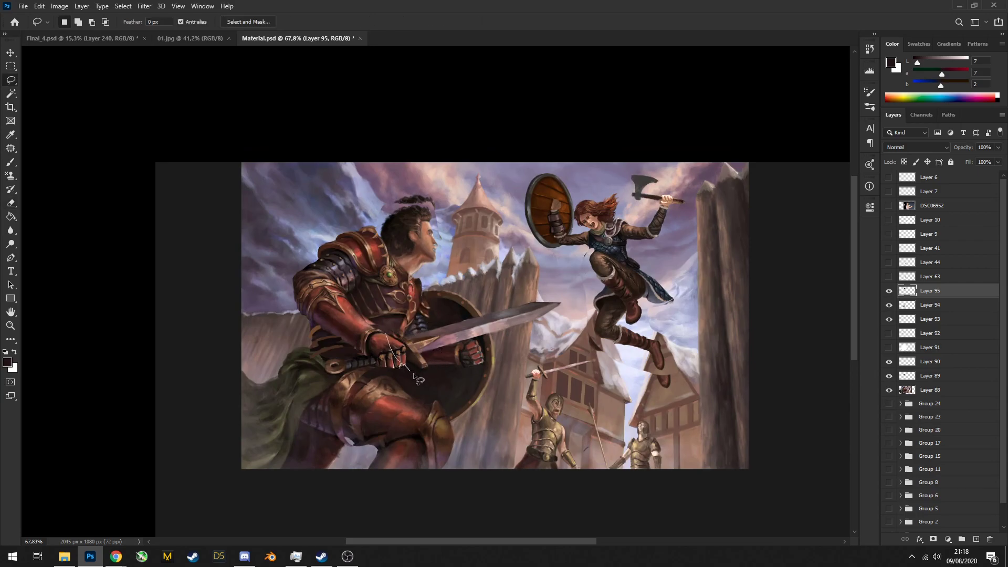
{"action": "left_click_drag", "start_coordinate": [389, 344], "coordinate": [392, 338]}
{"action": "key", "text": "ctrl+j"}
{"action": "key", "text": "ctrl+t"}
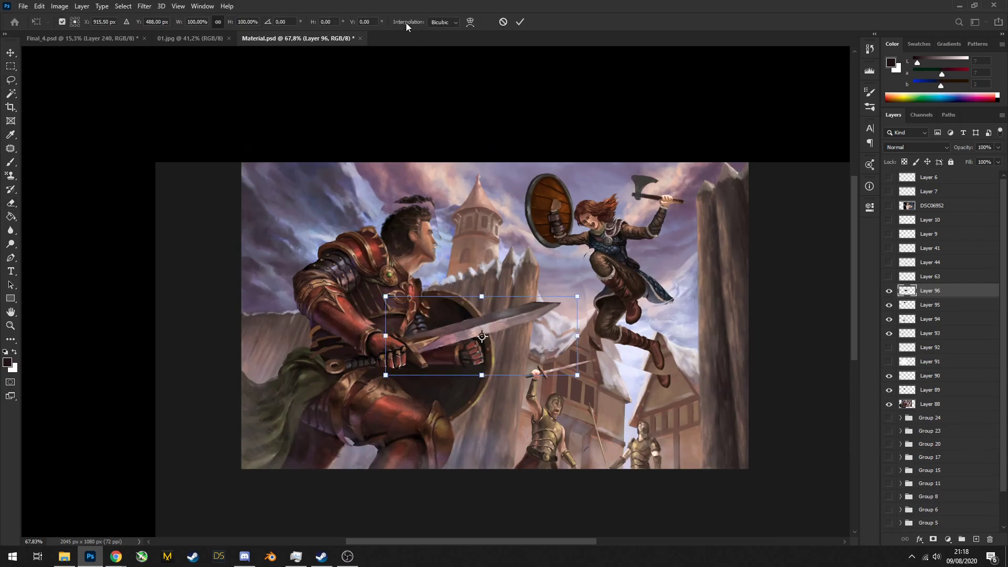
{"action": "left_click", "coordinate": [469, 23]}
{"action": "left_click_drag", "start_coordinate": [559, 339], "coordinate": [545, 315]}
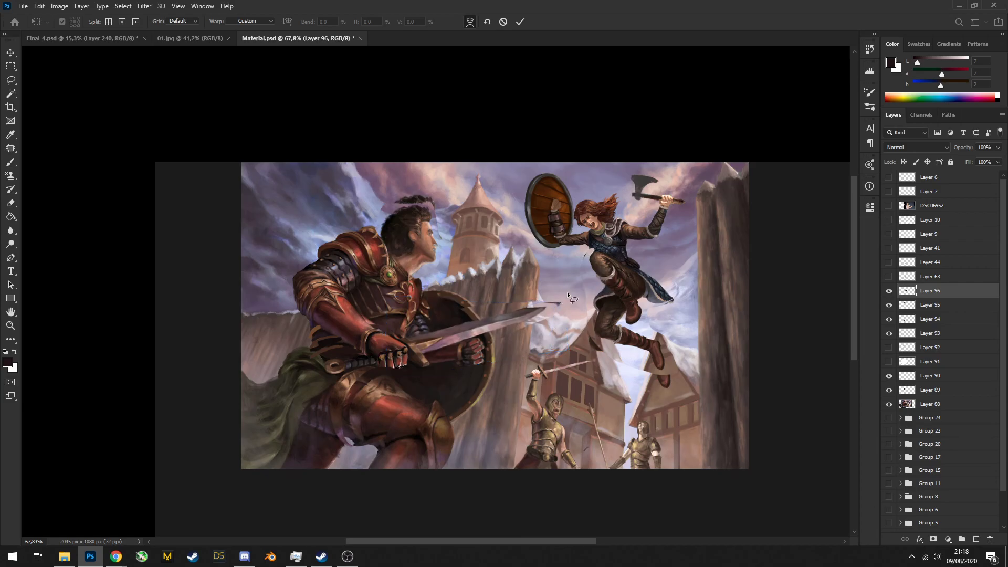
{"action": "key", "text": "Return"}
Compare the painting with and without the warped sword copy, leaving that layer hidden
{"action": "scroll", "coordinate": [531, 307], "scroll_direction": "down", "scroll_amount": 1}
{"action": "scroll", "coordinate": [525, 293], "scroll_direction": "up", "scroll_amount": 2}
{"action": "left_click", "coordinate": [886, 292]}
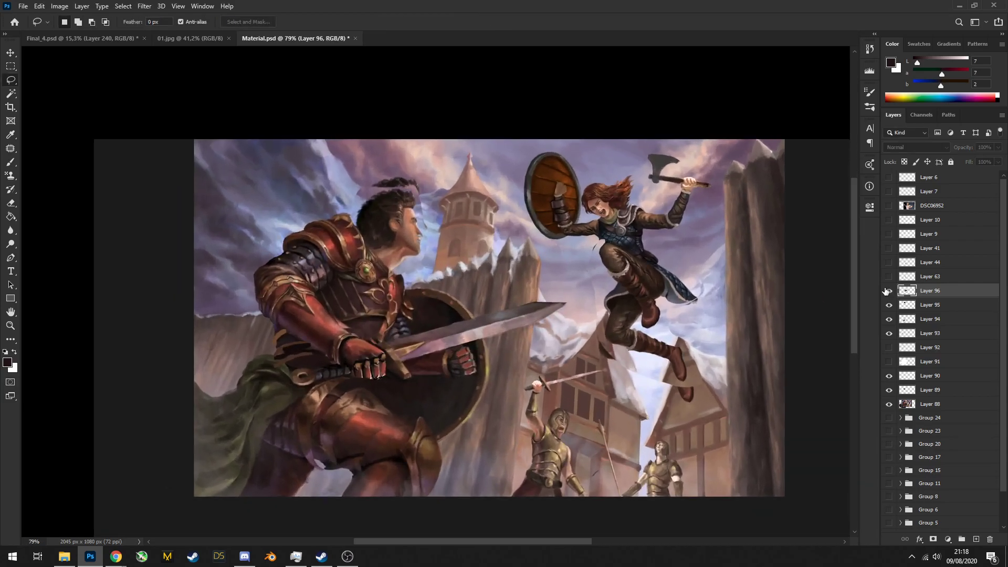
{"action": "left_click", "coordinate": [886, 291]}
{"action": "left_click_drag", "start_coordinate": [474, 344], "coordinate": [505, 283]}
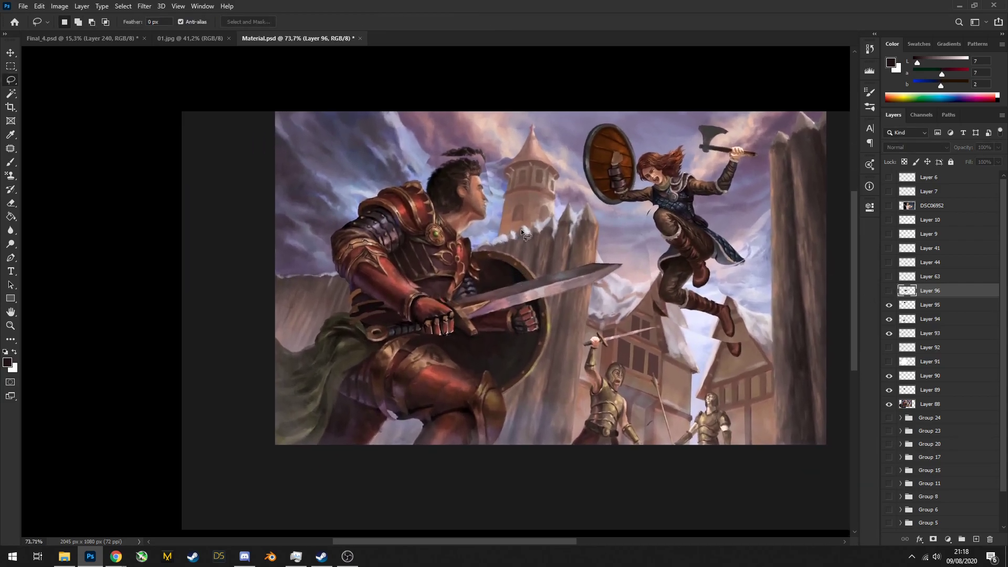
On a new layer, make a white-filled ellipse over the swordsman's shield, then narrow and skew it to match the shield's perspective
{"action": "key", "text": "ctrl+shift+alt+n"}
{"action": "left_click_drag", "start_coordinate": [521, 231], "coordinate": [443, 248]}
{"action": "key", "text": "b"}
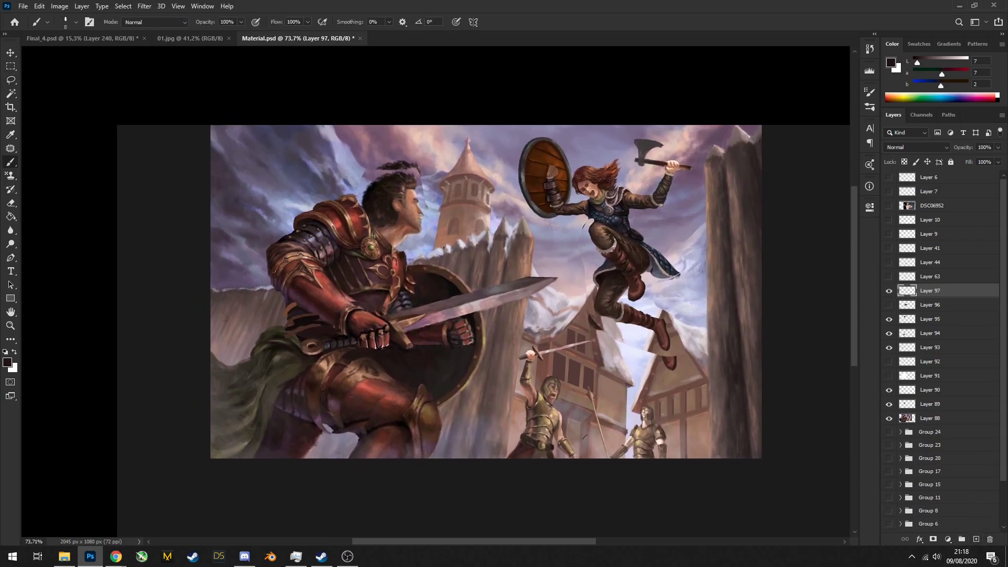
{"action": "left_click", "coordinate": [11, 66]}
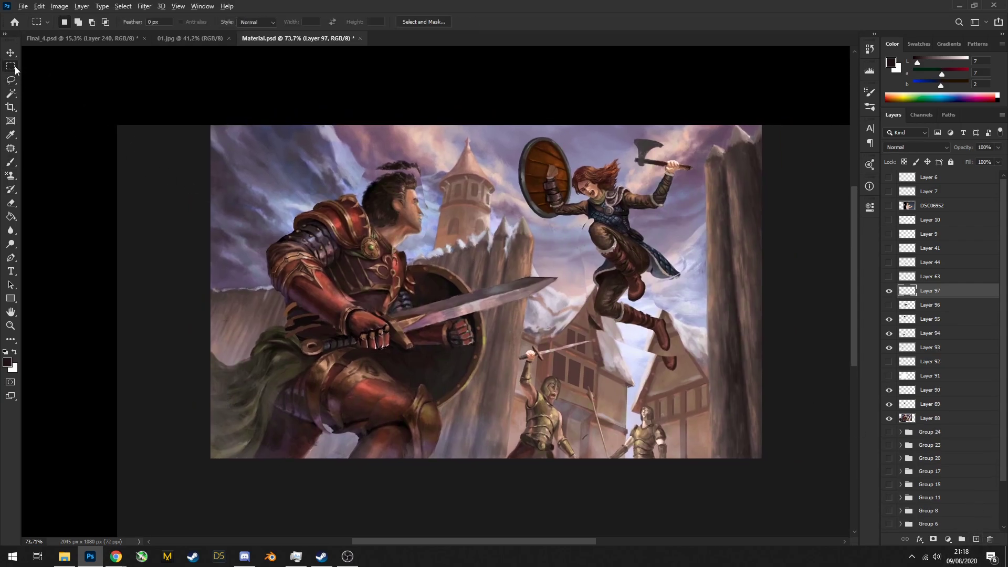
{"action": "left_click_drag", "start_coordinate": [384, 233], "coordinate": [610, 402]}
{"action": "key", "text": "ctrl+BackSpace"}
{"action": "key", "text": "ctrl+t"}
{"action": "left_click_drag", "start_coordinate": [481, 285], "coordinate": [405, 312]}
{"action": "left_click_drag", "start_coordinate": [315, 347], "coordinate": [350, 352]}
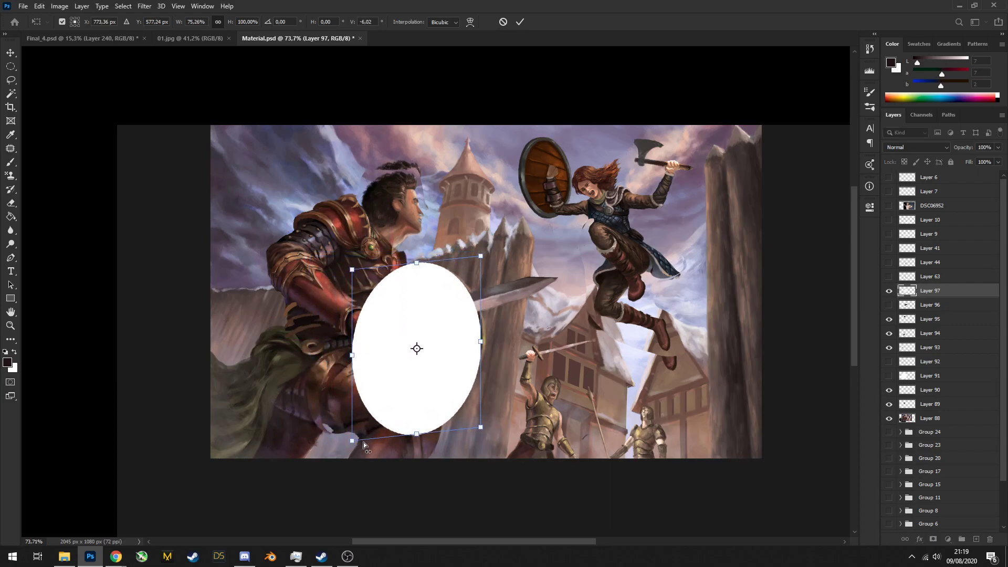
{"action": "left_click_drag", "start_coordinate": [361, 442], "coordinate": [338, 436]}
{"action": "mouse_move", "coordinate": [469, 342]}
{"action": "left_mouse_down"}
{"action": "mouse_move", "coordinate": [485, 353]}
{"action": "mouse_move", "coordinate": [484, 342]}
{"action": "left_mouse_up"}
{"action": "key", "text": "Return"}
Hide the white ellipse layer and try to brush over the shield's lower rim
{"action": "left_click", "coordinate": [889, 290]}
{"action": "scroll", "coordinate": [465, 345], "scroll_direction": "up", "scroll_amount": 3}
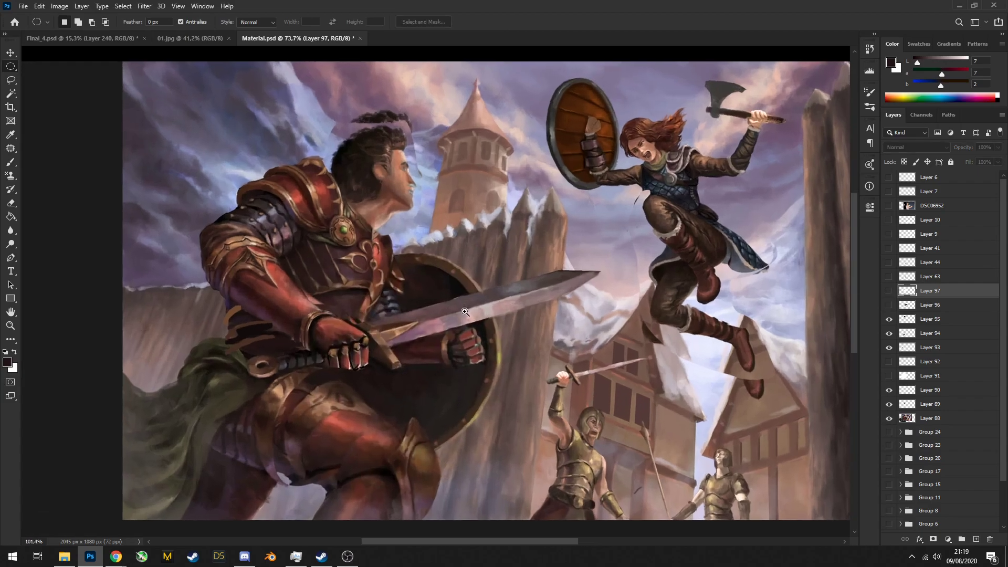
{"action": "scroll", "coordinate": [488, 279], "scroll_direction": "down", "scroll_amount": 5}
{"action": "scroll", "coordinate": [488, 280], "scroll_direction": "up", "scroll_amount": 5}
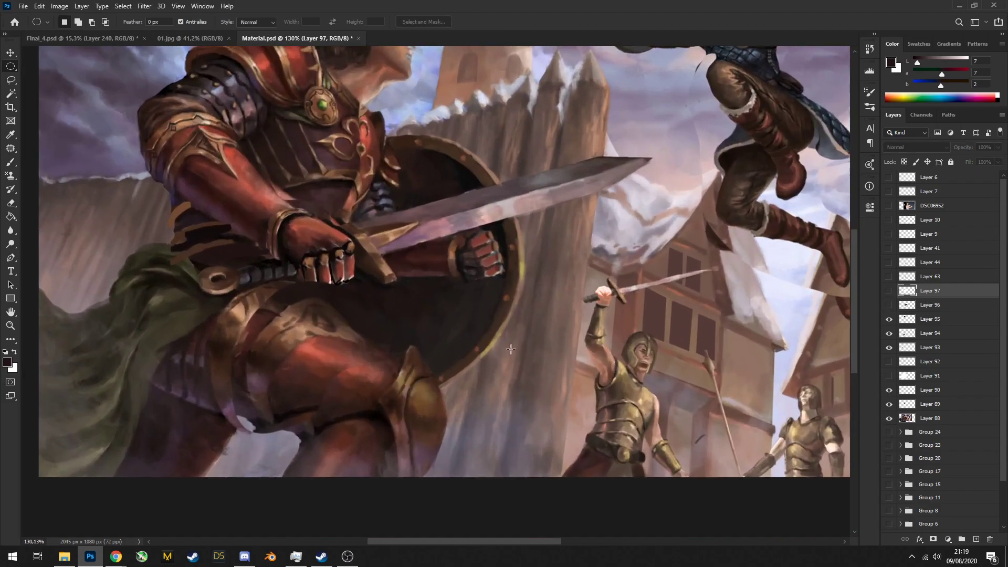
{"action": "scroll", "coordinate": [466, 335], "scroll_direction": "down", "scroll_amount": 2}
{"action": "scroll", "coordinate": [491, 259], "scroll_direction": "up", "scroll_amount": 3}
{"action": "key", "text": "b"}
{"action": "left_click", "coordinate": [479, 347]}
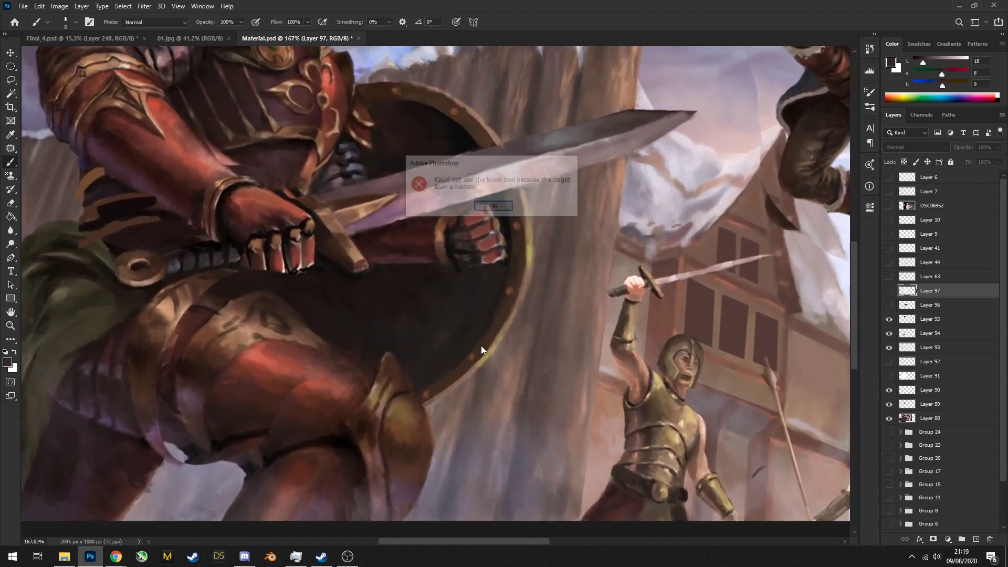
Copy the swordsman's shoulder armour onto a new layer, warp it toward the neck, and compare it with the original
{"action": "left_click", "coordinate": [976, 539]}
{"action": "scroll", "coordinate": [480, 353], "scroll_direction": "down", "scroll_amount": 4}
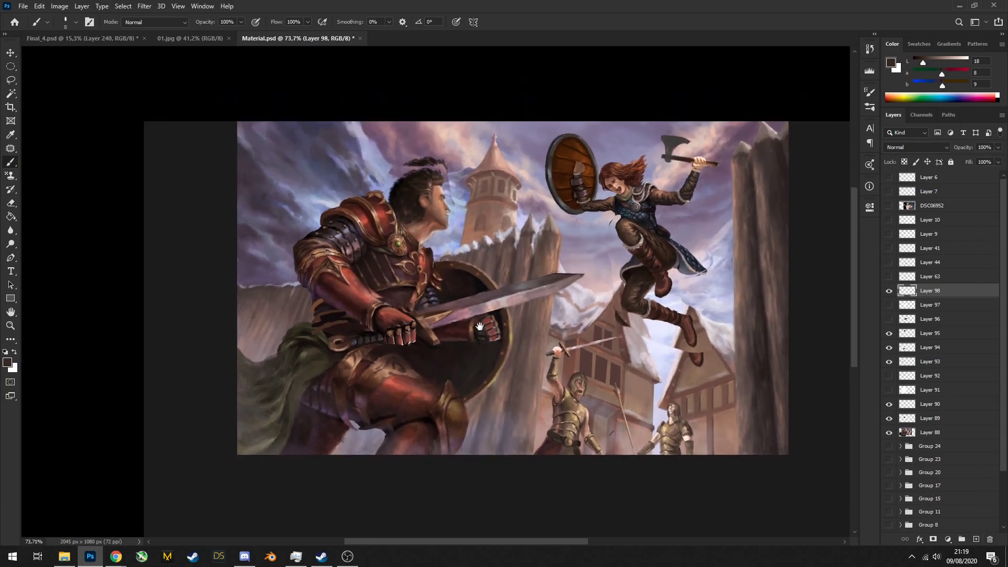
{"action": "scroll", "coordinate": [320, 260], "scroll_direction": "up", "scroll_amount": 4}
{"action": "key", "text": "l"}
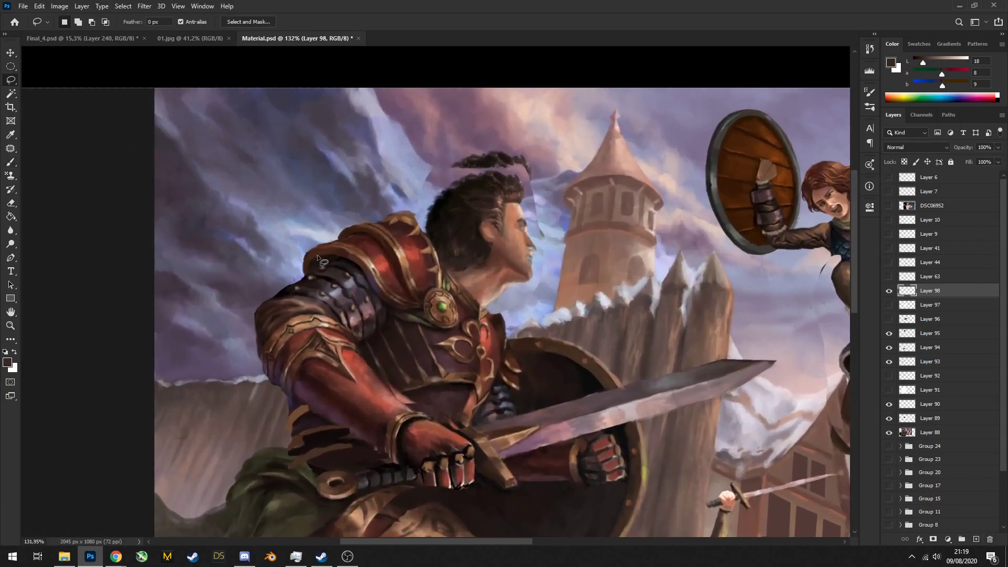
{"action": "left_click_drag", "start_coordinate": [441, 235], "coordinate": [309, 226]}
{"action": "key", "text": "ctrl+t"}
{"action": "left_click", "coordinate": [470, 22]}
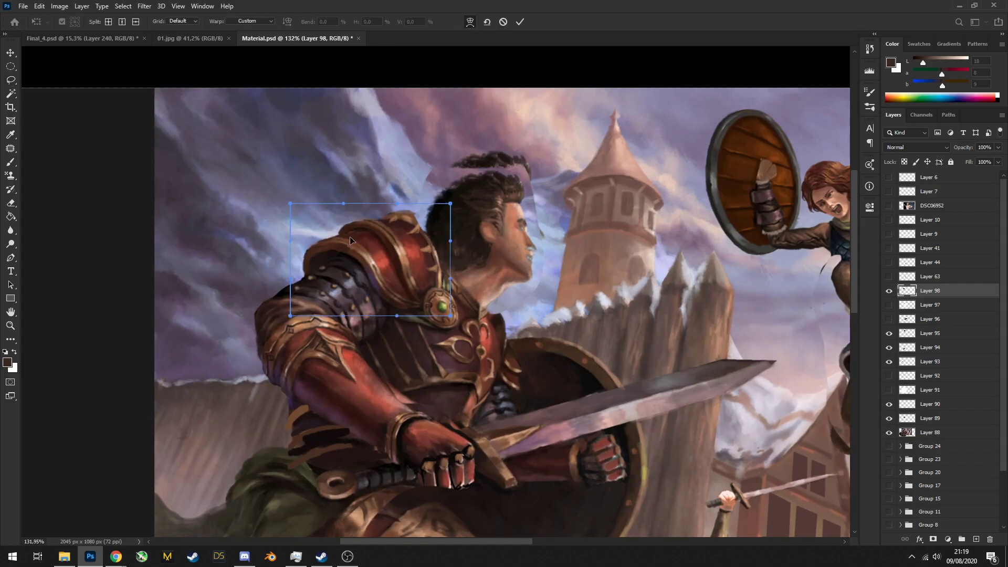
{"action": "left_click_drag", "start_coordinate": [450, 203], "coordinate": [463, 225]}
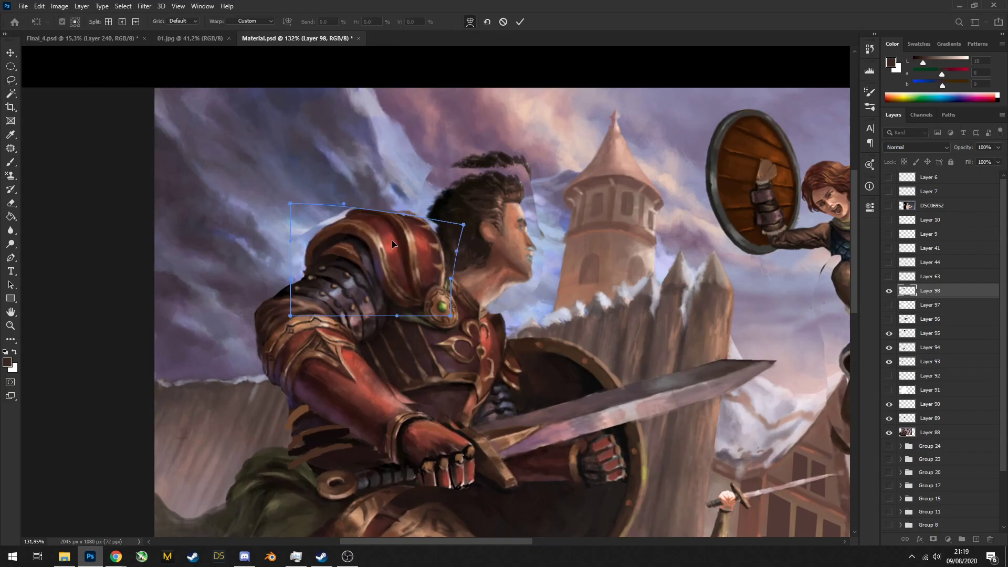
{"action": "key", "text": "Return"}
{"action": "scroll", "coordinate": [367, 166], "scroll_direction": "down", "scroll_amount": 9}
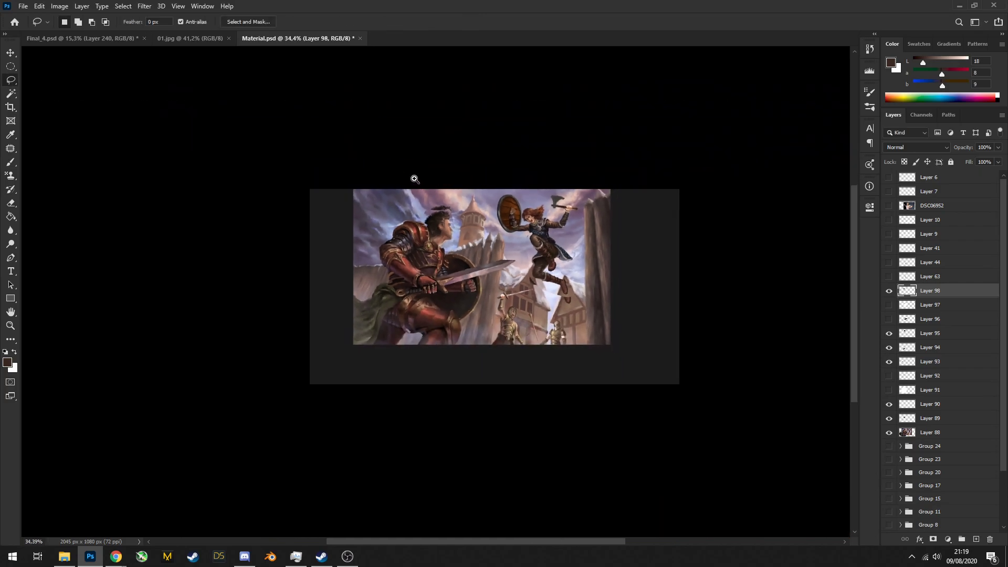
{"action": "scroll", "coordinate": [427, 224], "scroll_direction": "up", "scroll_amount": 1}
{"action": "left_click", "coordinate": [888, 292]}
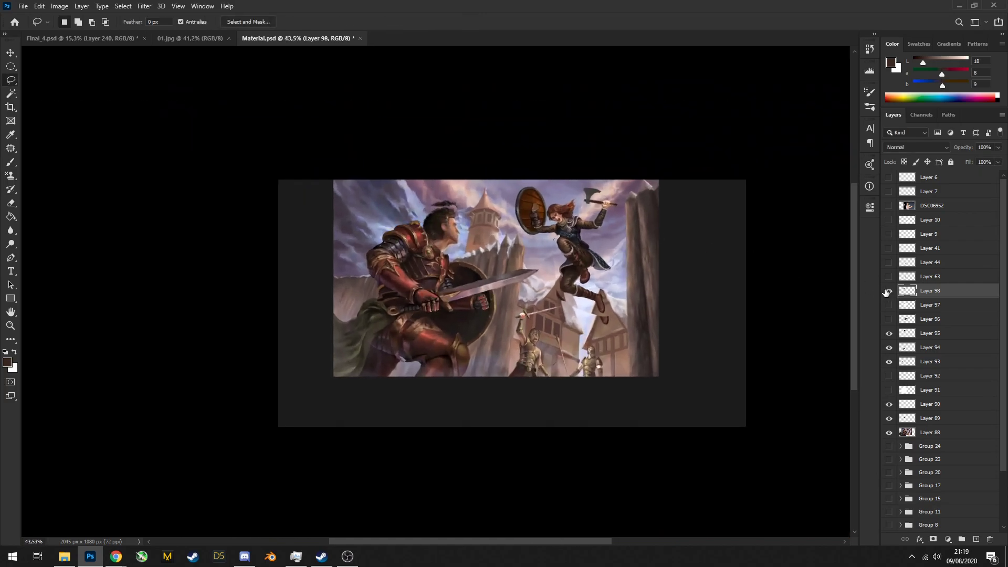
{"action": "left_click", "coordinate": [888, 292]}
Copy the swordsman's head from the visible artwork onto a new layer and move it slightly down toward the shoulder
{"action": "scroll", "coordinate": [435, 201], "scroll_direction": "up", "scroll_amount": 4}
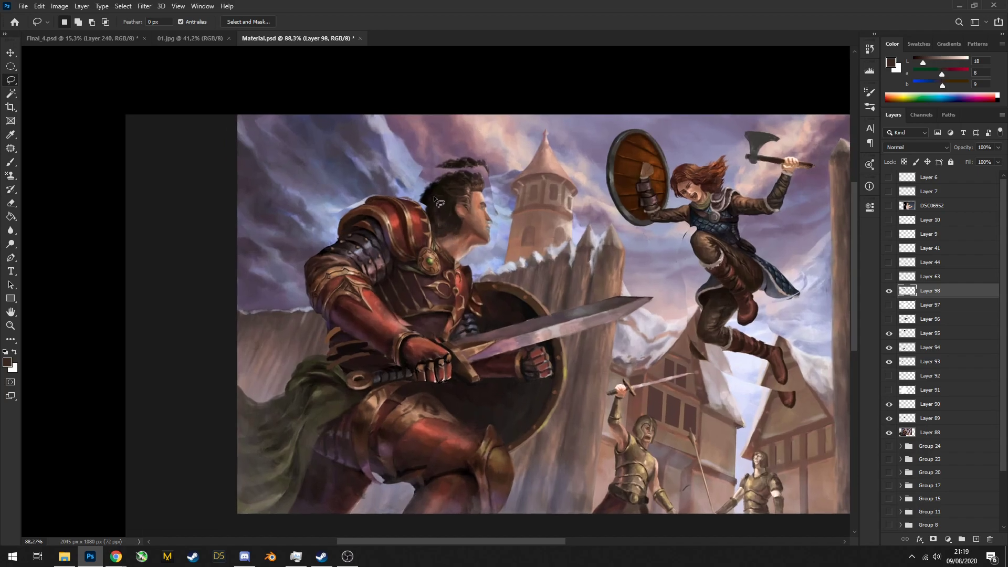
{"action": "left_click_drag", "start_coordinate": [515, 177], "coordinate": [396, 183]}
{"action": "key", "text": "ctrl+shift+c"}
{"action": "key", "text": "ctrl+v"}
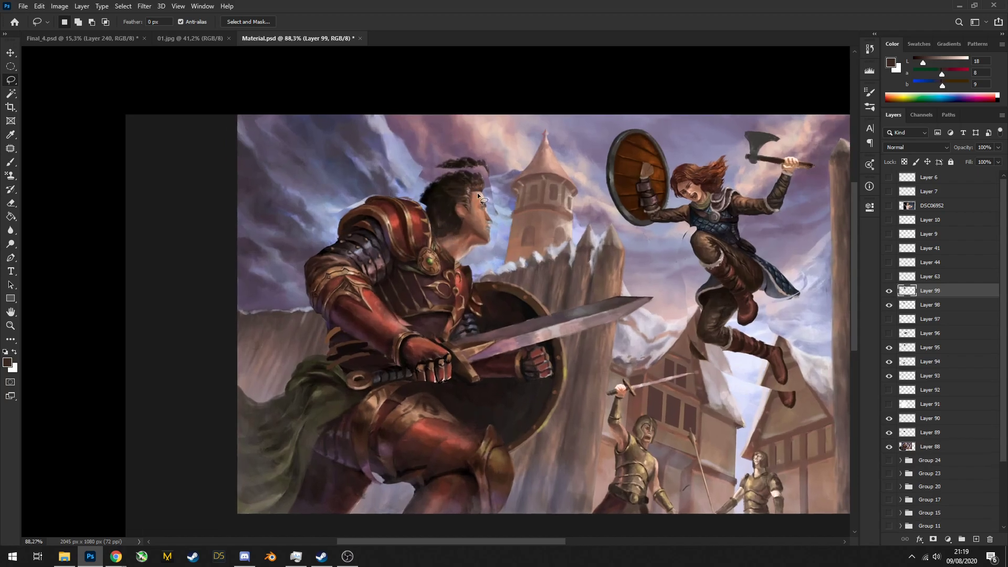
{"action": "key", "text": "v"}
{"action": "left_click_drag", "start_coordinate": [480, 196], "coordinate": [472, 203]}
Erase the rough edges of the head copy and paint out the leftover hair with purple tones sampled from the sky
{"action": "key", "text": "e"}
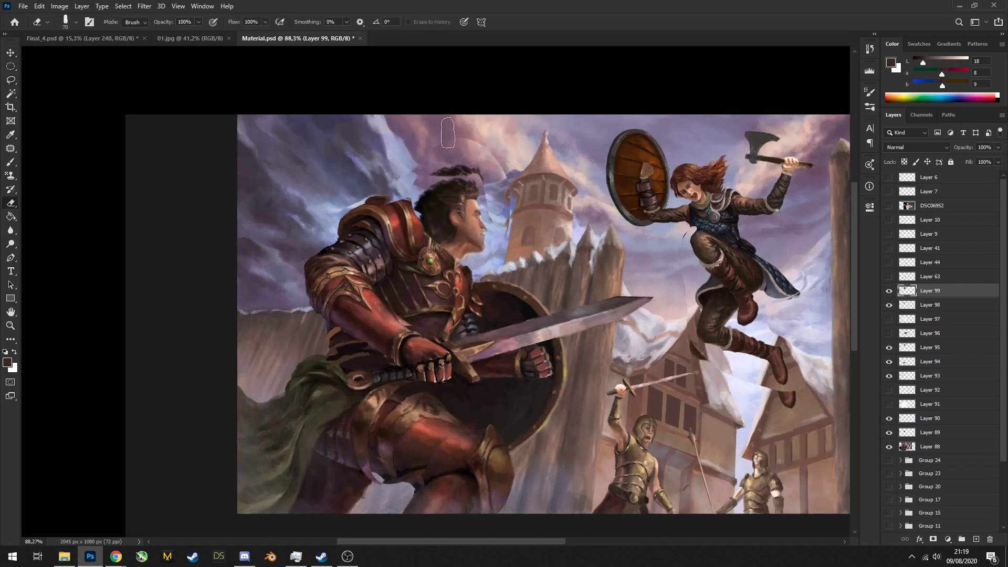
{"action": "mouse_move", "coordinate": [447, 134]}
{"action": "left_mouse_down"}
{"action": "mouse_move", "coordinate": [493, 164]}
{"action": "mouse_move", "coordinate": [436, 164]}
{"action": "left_mouse_up"}
{"action": "key", "text": "b"}
{"action": "left_click", "coordinate": [479, 169], "text": "alt"}
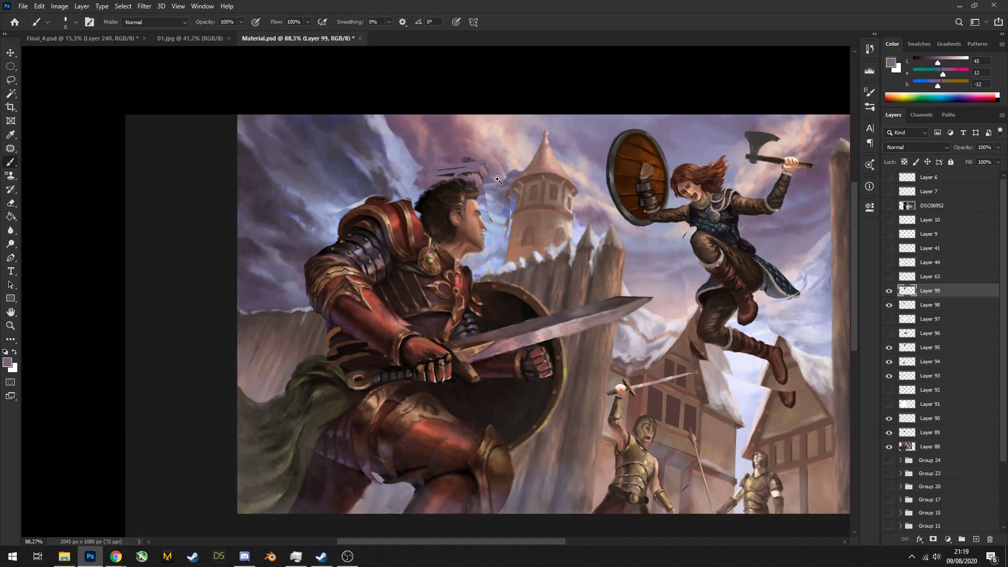
{"action": "scroll", "coordinate": [497, 179], "scroll_direction": "down", "scroll_amount": 5}
{"action": "scroll", "coordinate": [504, 199], "scroll_direction": "up", "scroll_amount": 2}
{"action": "scroll", "coordinate": [512, 220], "scroll_direction": "down", "scroll_amount": 2}
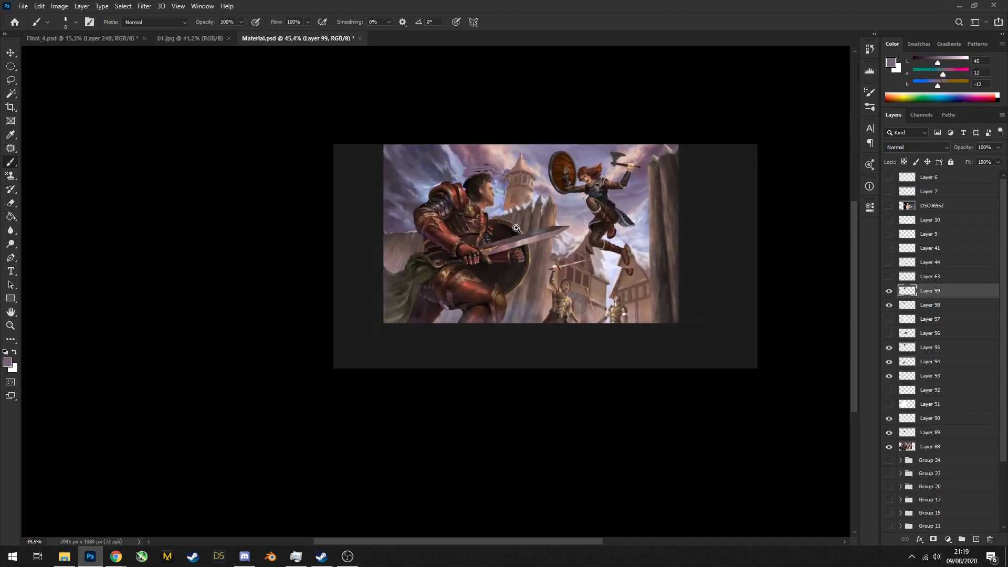
{"action": "scroll", "coordinate": [516, 228], "scroll_direction": "up", "scroll_amount": 5}
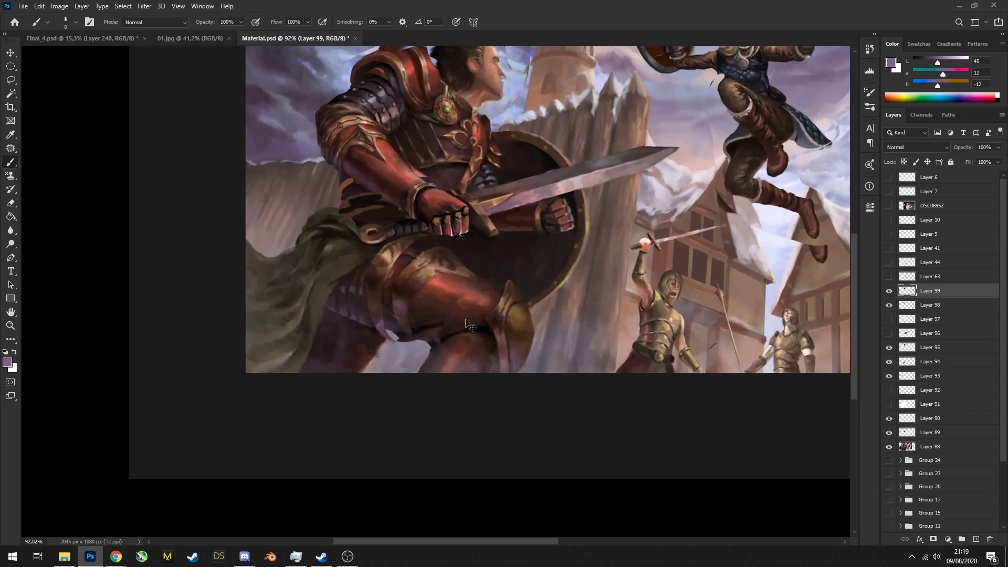
Move the merged head and shoulder corrections below the hidden sword and ellipse layers and merge them into Layer 94
{"action": "key", "text": "ctrl+e"}
{"action": "left_click_drag", "start_coordinate": [899, 297], "coordinate": [899, 326]}
{"action": "key", "text": "ctrl+e"}
{"action": "key", "text": "ctrl+e"}
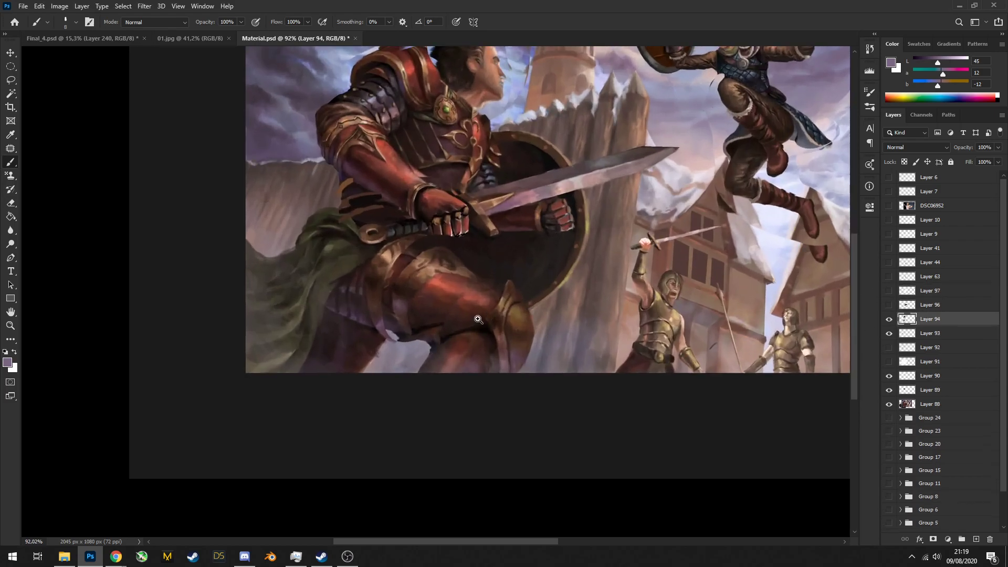
Repaint the underside of the swordsman's front thigh and hip with dark tones sampled from the surrounding artwork
{"action": "scroll", "coordinate": [482, 293], "scroll_direction": "down", "scroll_amount": 5}
{"action": "scroll", "coordinate": [483, 294], "scroll_direction": "up", "scroll_amount": 6}
{"action": "left_click", "coordinate": [450, 231], "text": "alt"}
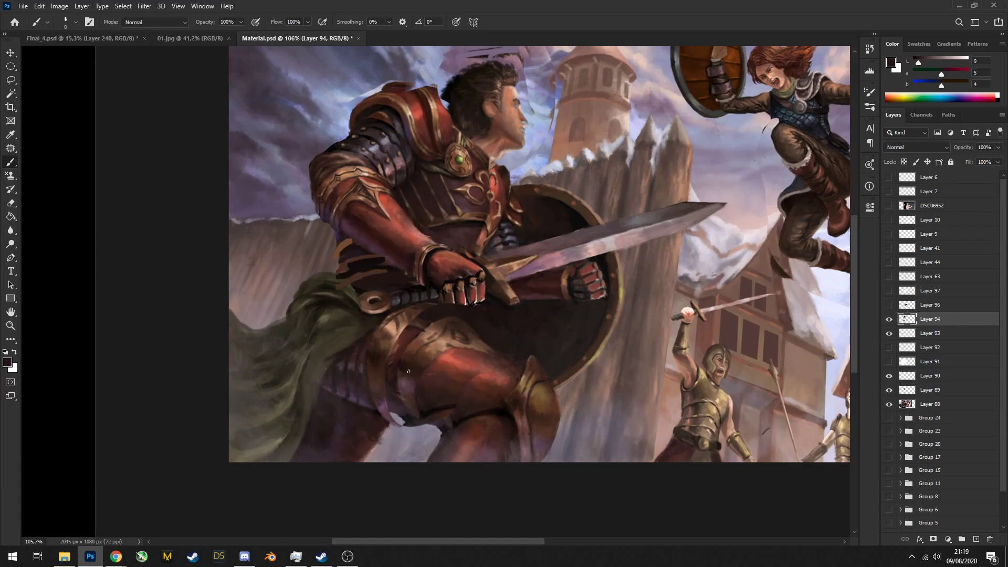
{"action": "left_click", "coordinate": [410, 433], "text": "alt"}
{"action": "left_click", "coordinate": [397, 415], "text": "alt"}
{"action": "scroll", "coordinate": [438, 417], "scroll_direction": "down", "scroll_amount": 5}
{"action": "scroll", "coordinate": [482, 407], "scroll_direction": "up", "scroll_amount": 4}
{"action": "key", "text": "e"}
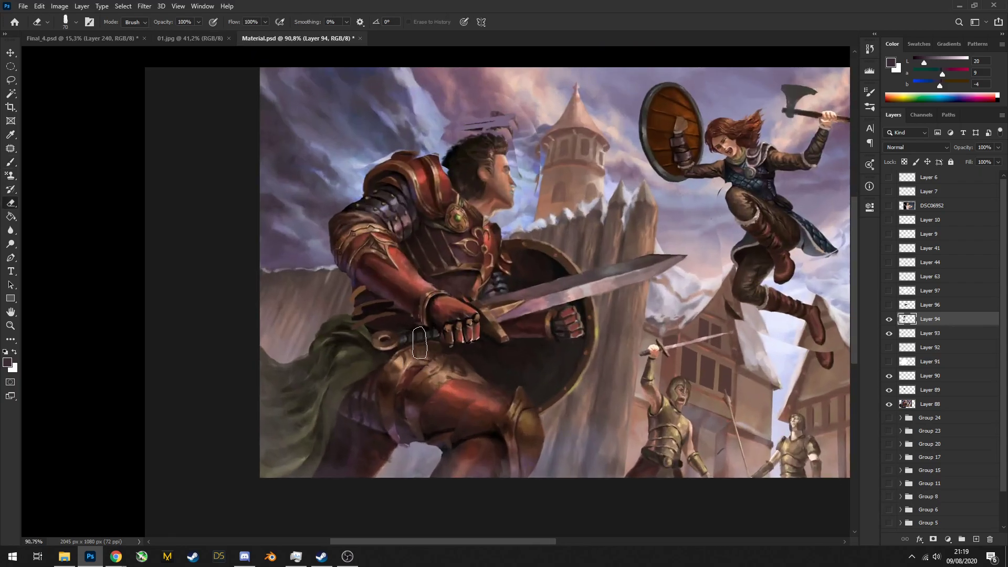
{"action": "scroll", "coordinate": [481, 407], "scroll_direction": "down", "scroll_amount": 1}
Outline the swordsman's front lower leg and merge the correction layers down into Layer 88, moving them below the hidden layers
{"action": "key", "text": "l"}
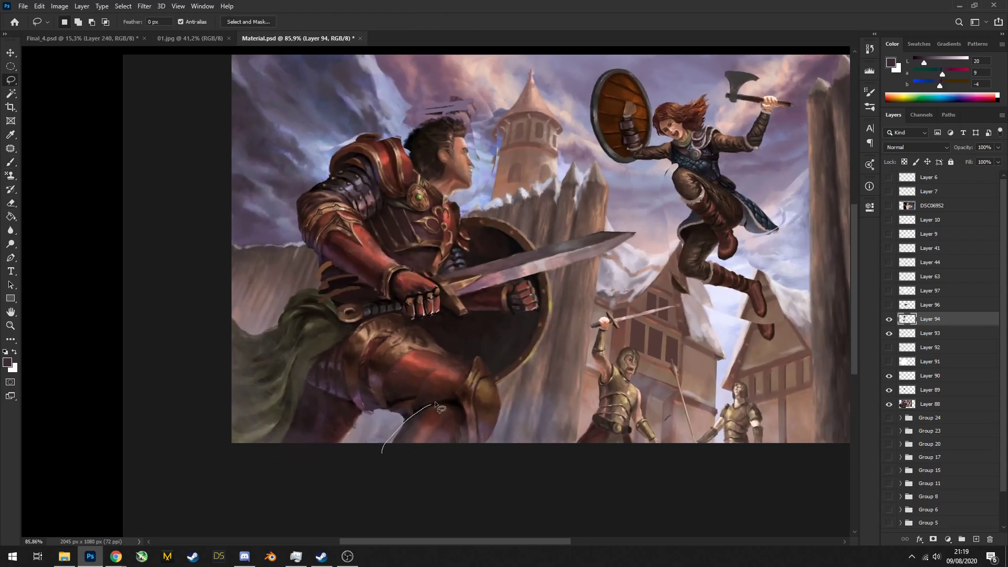
{"action": "key", "text": "ctrl+e"}
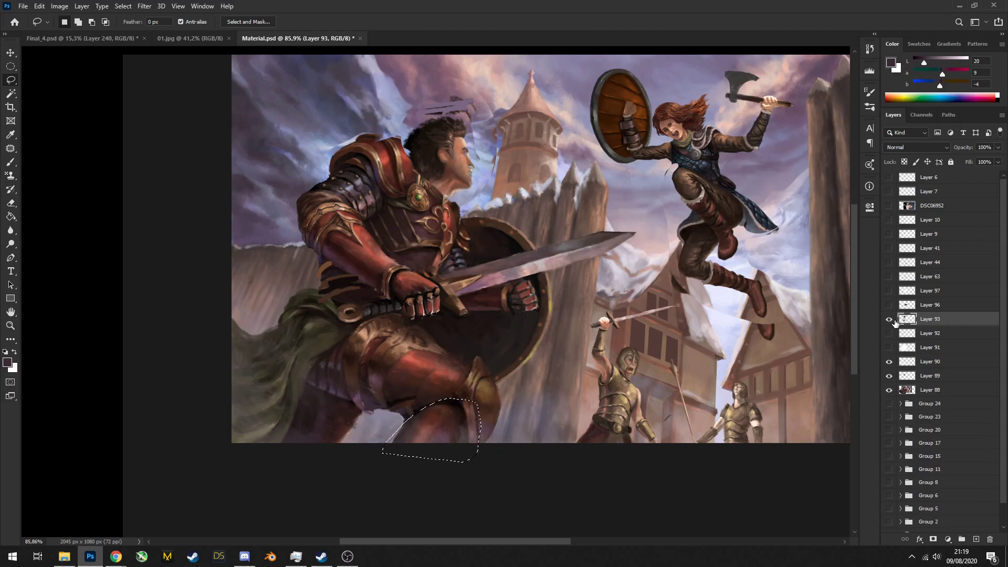
{"action": "left_click_drag", "start_coordinate": [895, 323], "coordinate": [906, 355]}
{"action": "key", "text": "ctrl+e"}
{"action": "key", "text": "ctrl+e"}
{"action": "key", "text": "ctrl+e"}
Copy the selected lower leg onto a new layer, enlarge it to about 135% width and 114% height, and skew it
{"action": "key", "text": "ctrl+j"}
{"action": "key", "text": "ctrl+t"}
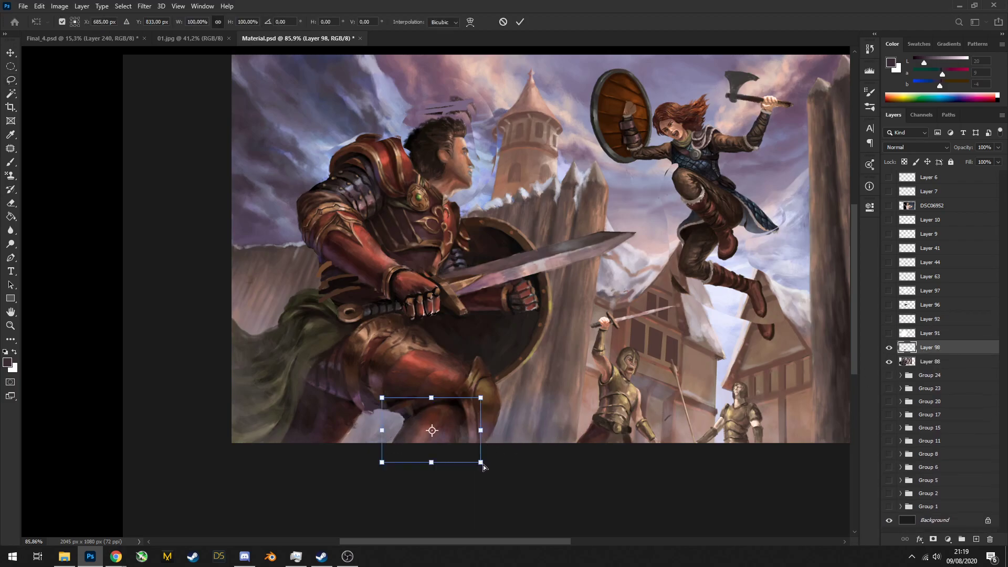
{"action": "left_click_drag", "start_coordinate": [483, 466], "coordinate": [467, 453]}
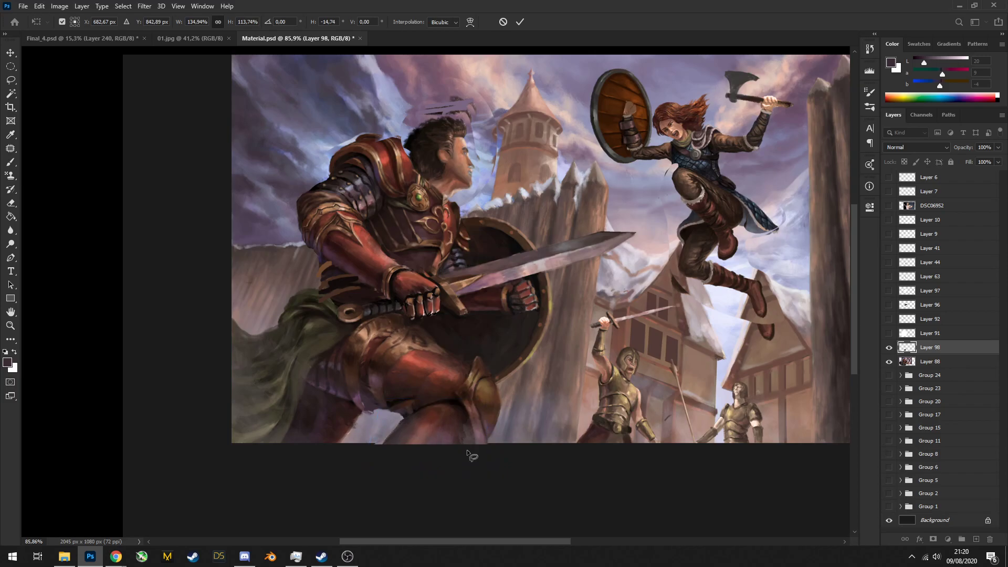
{"action": "key", "text": "Return"}
{"action": "scroll", "coordinate": [467, 452], "scroll_direction": "down", "scroll_amount": 5}
{"action": "scroll", "coordinate": [428, 408], "scroll_direction": "up", "scroll_amount": 5}
Select the copied lower leg, stretch it upward to about 128% height and skew it about -7.3° toward the knee
{"action": "key", "text": "b"}
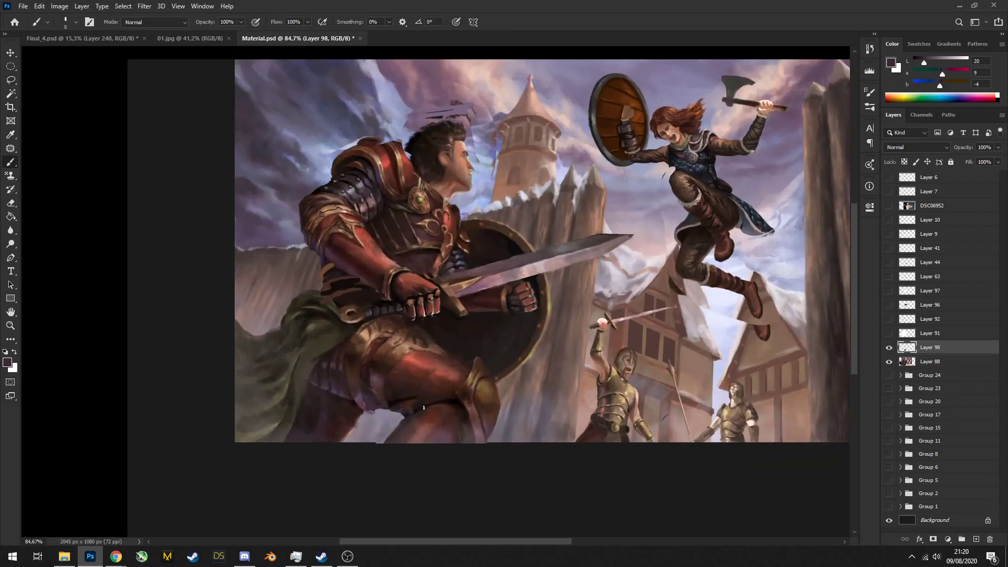
{"action": "key", "text": "l"}
{"action": "left_click_drag", "start_coordinate": [428, 459], "coordinate": [412, 454]}
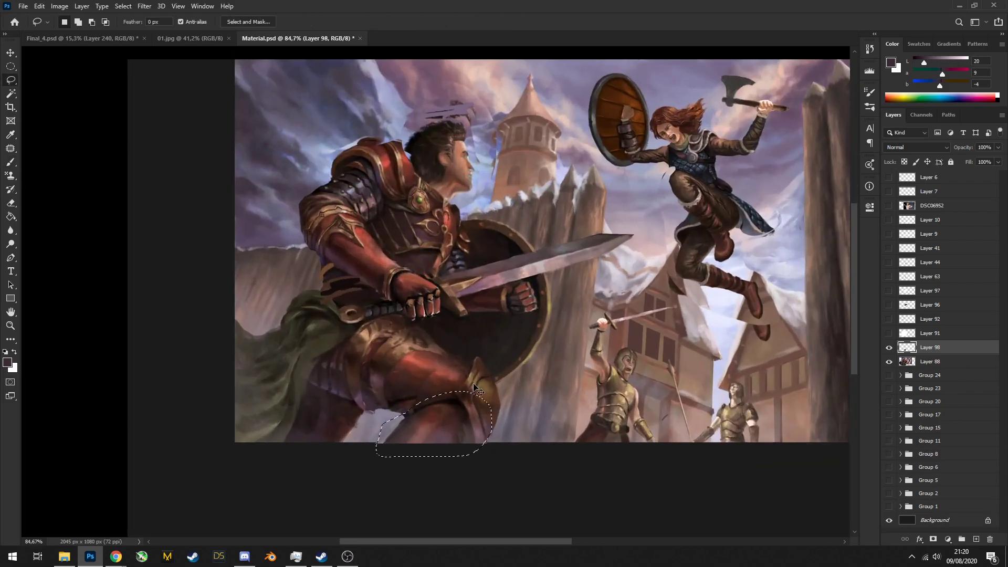
{"action": "key", "text": "ctrl+t"}
{"action": "left_click_drag", "start_coordinate": [433, 389], "coordinate": [446, 373]}
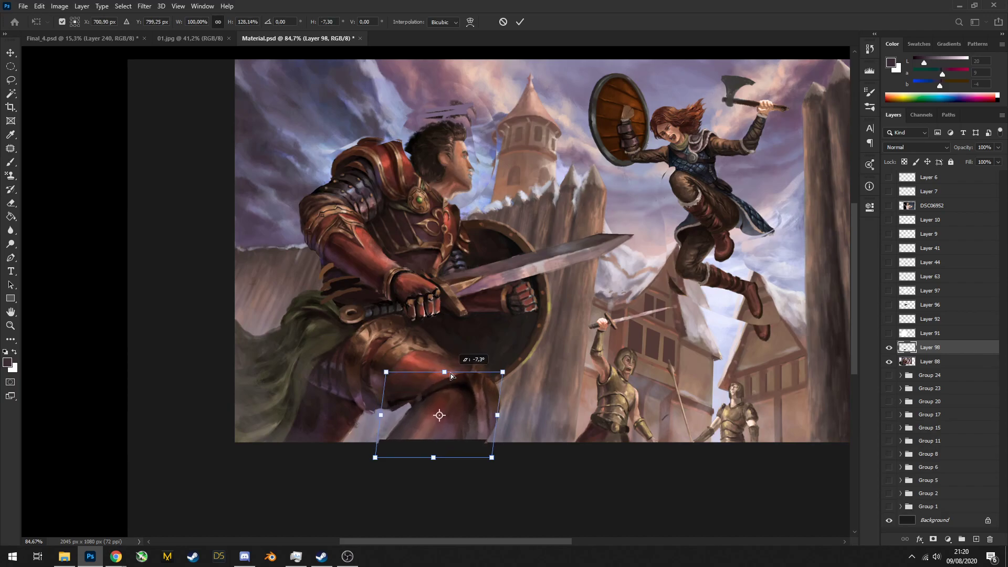
{"action": "key", "text": "Return"}
{"action": "scroll", "coordinate": [458, 320], "scroll_direction": "down", "scroll_amount": 6}
{"action": "scroll", "coordinate": [505, 392], "scroll_direction": "up", "scroll_amount": 5}
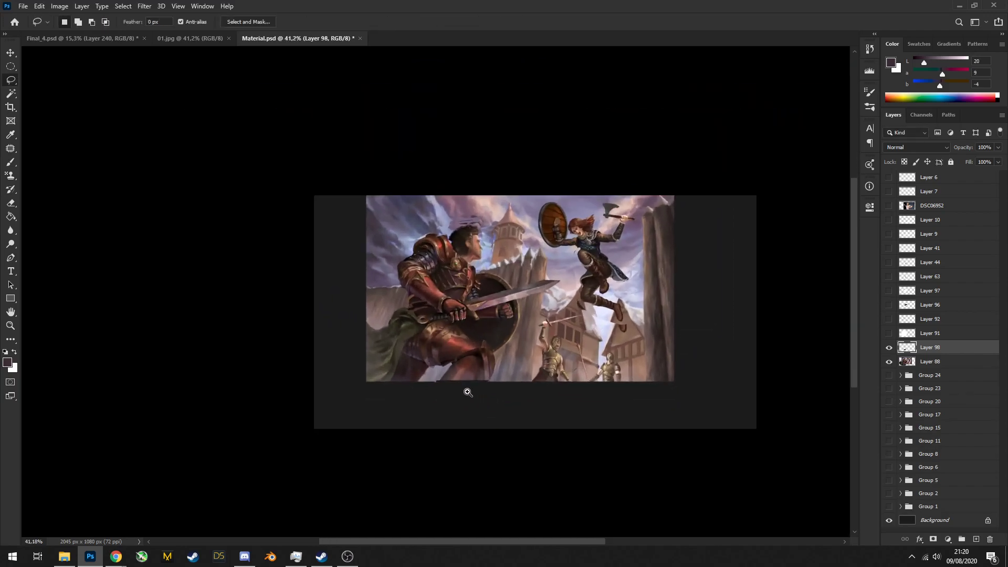
Select the swordsman's green cloak with the Lasso and warp it outward and downward past the picture's lower corner
{"action": "key", "text": "k"}
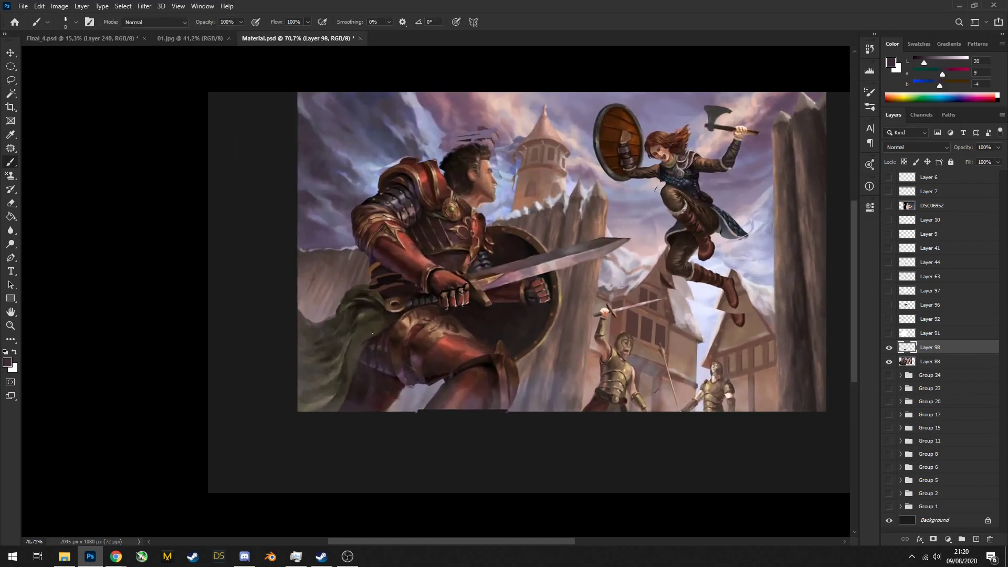
{"action": "key", "text": "l"}
{"action": "left_click_drag", "start_coordinate": [397, 321], "coordinate": [383, 330]}
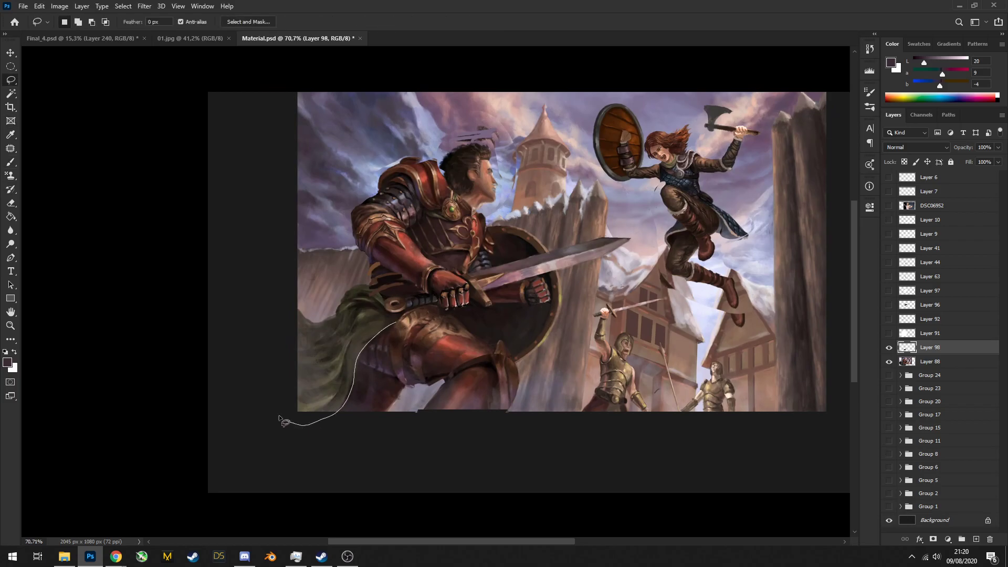
{"action": "left_click_drag", "start_coordinate": [346, 274], "coordinate": [349, 276]}
{"action": "key", "text": "ctrl+t"}
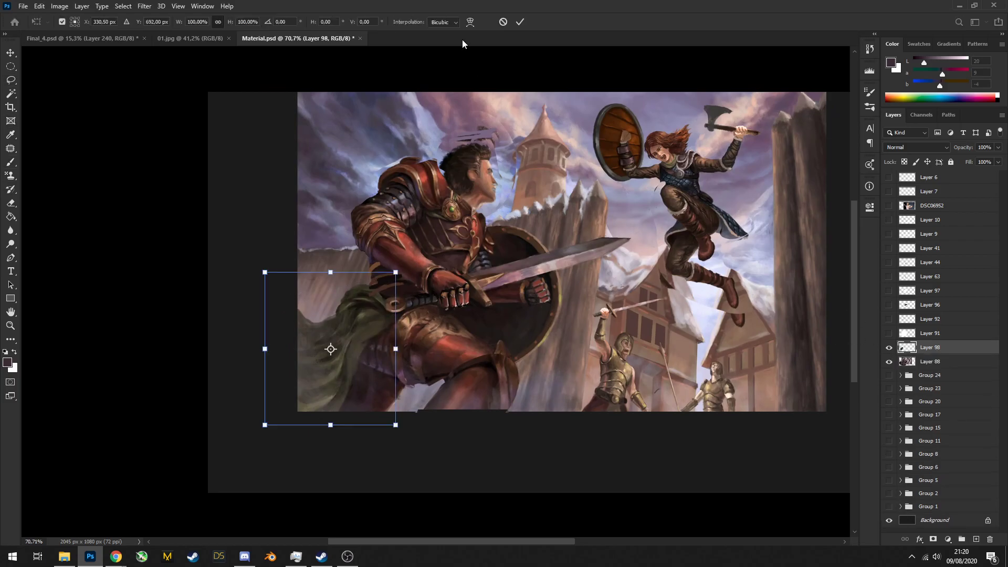
{"action": "left_click", "coordinate": [470, 22]}
{"action": "left_click_drag", "start_coordinate": [352, 425], "coordinate": [439, 434]}
{"action": "left_click_drag", "start_coordinate": [297, 324], "coordinate": [283, 323]}
{"action": "left_click_drag", "start_coordinate": [397, 426], "coordinate": [516, 452]}
{"action": "key", "text": "Return"}
Clip Layer 98 to Layer 88, erase the cloak's overhang outside the picture, and merge it down into Layer 88
{"action": "left_click", "coordinate": [943, 361]}
{"action": "scroll", "coordinate": [495, 352], "scroll_direction": "up", "scroll_amount": 2}
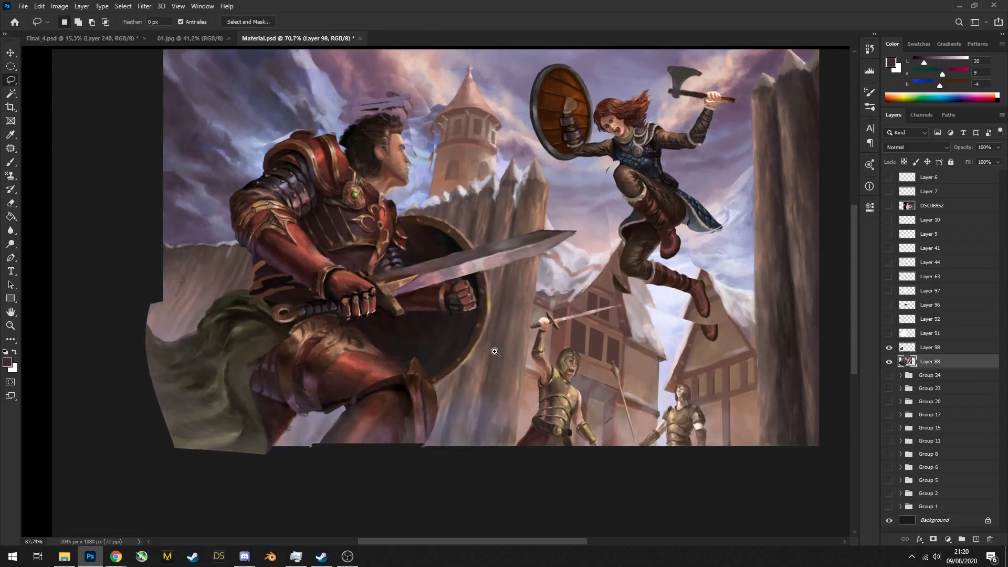
{"action": "left_click", "coordinate": [923, 348]}
{"action": "scroll", "coordinate": [424, 346], "scroll_direction": "down", "scroll_amount": 1}
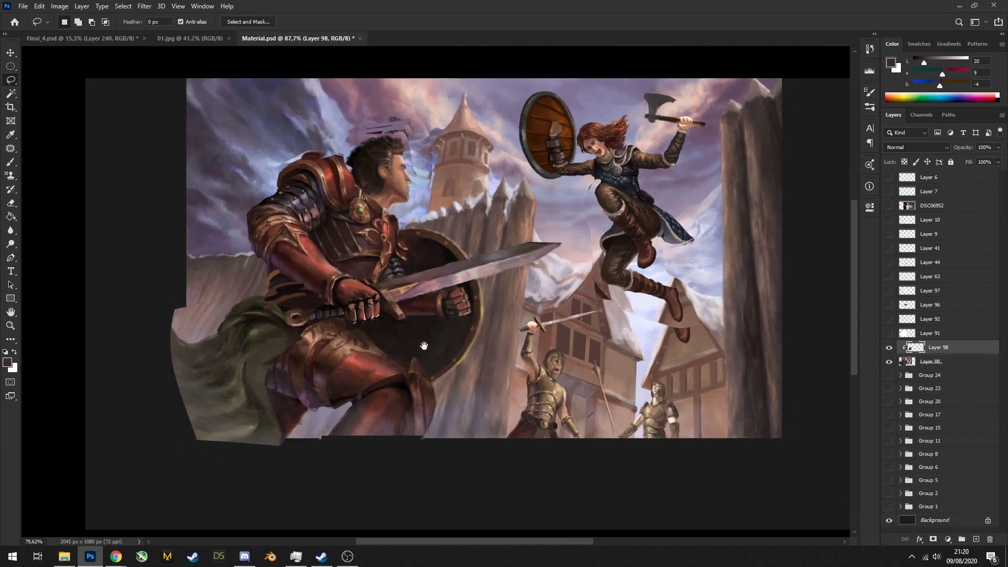
{"action": "left_click", "coordinate": [898, 361]}
{"action": "key", "text": "e"}
{"action": "mouse_move", "coordinate": [175, 294]}
{"action": "left_mouse_down"}
{"action": "mouse_move", "coordinate": [186, 449]}
{"action": "mouse_move", "coordinate": [468, 460]}
{"action": "left_mouse_up"}
{"action": "key", "text": "ctrl+e"}
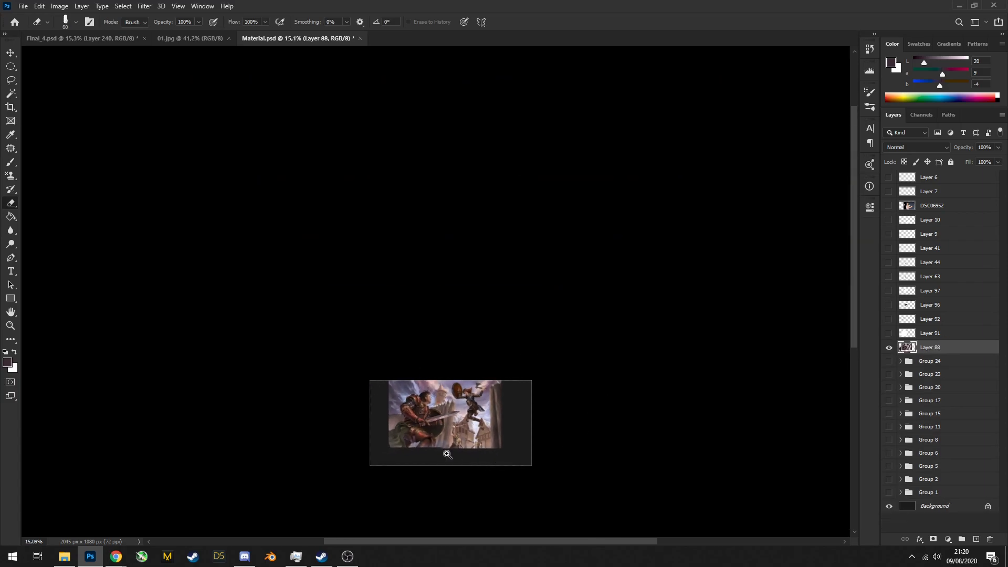
Add a new empty layer above Layer 88 for painting with the Brush
{"action": "scroll", "coordinate": [445, 450], "scroll_direction": "up", "scroll_amount": 5}
{"action": "left_click", "coordinate": [976, 539]}
{"action": "key", "text": "b"}
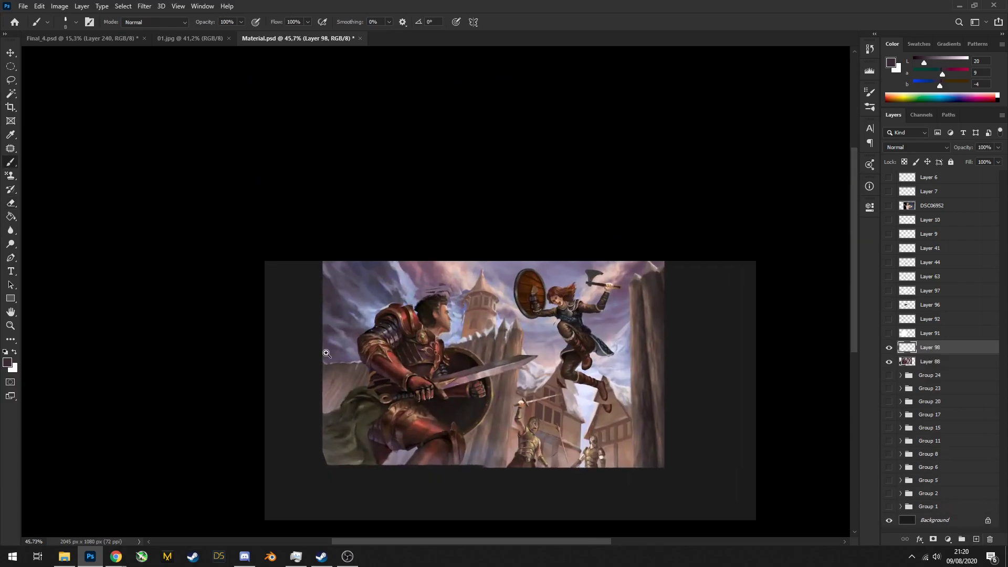
Try a straight light-grey line from the palisade's snowy tops across the swordsman to the wall at the picture's edge
{"action": "scroll", "coordinate": [380, 384], "scroll_direction": "up", "scroll_amount": 4}
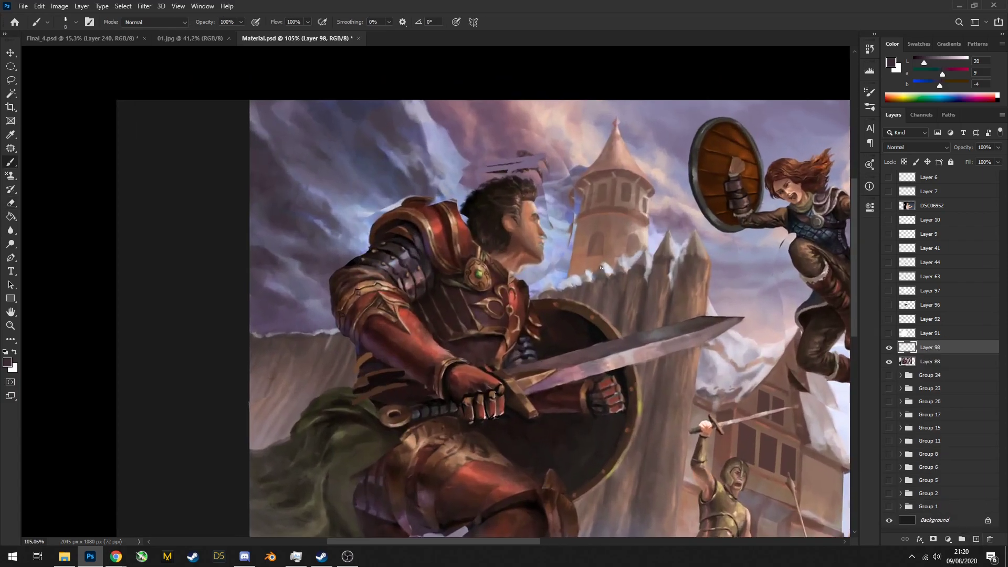
{"action": "left_click", "coordinate": [624, 261], "text": "alt"}
{"action": "left_click", "coordinate": [624, 262]}
{"action": "left_click", "coordinate": [243, 350], "text": "shift"}
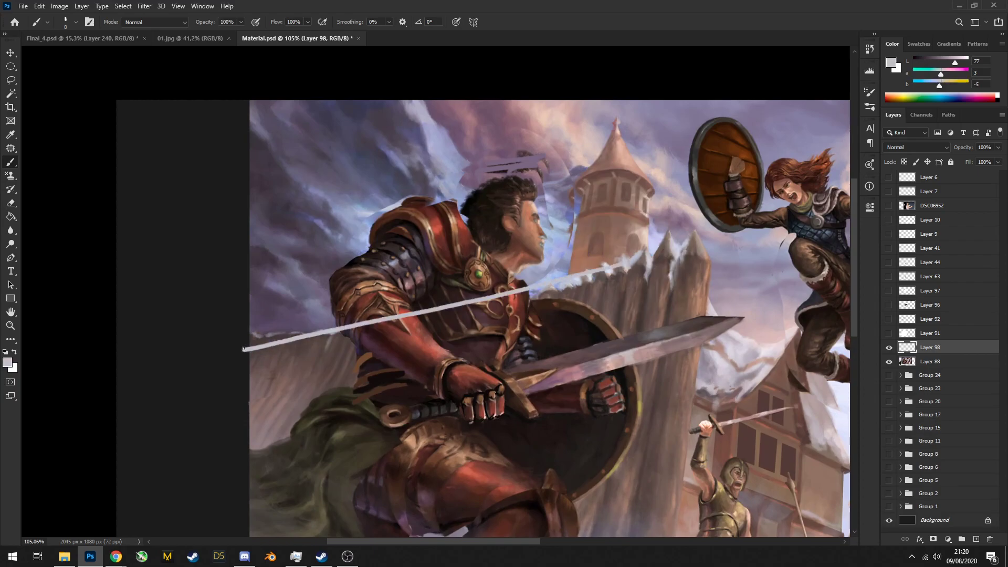
{"action": "scroll", "coordinate": [243, 348], "scroll_direction": "down", "scroll_amount": 3}
{"action": "key", "text": "ctrl+z"}
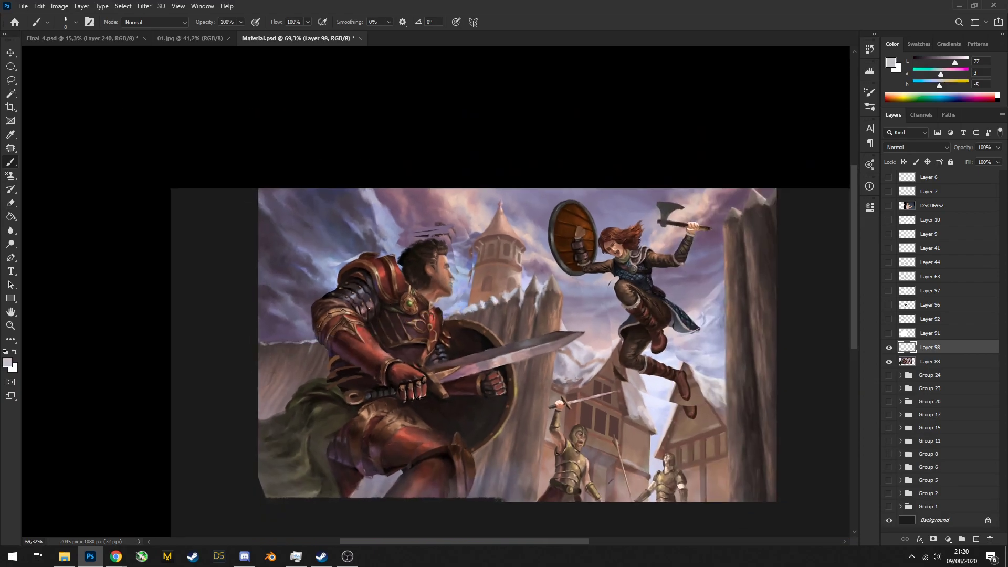
Paint muted purple sampled from the artwork over the wall's upper edge and the background behind the swordsman's back
{"action": "left_click", "coordinate": [459, 304], "text": "alt"}
{"action": "left_click", "coordinate": [288, 335], "text": "alt"}
{"action": "left_click_drag", "start_coordinate": [261, 347], "coordinate": [314, 340]}
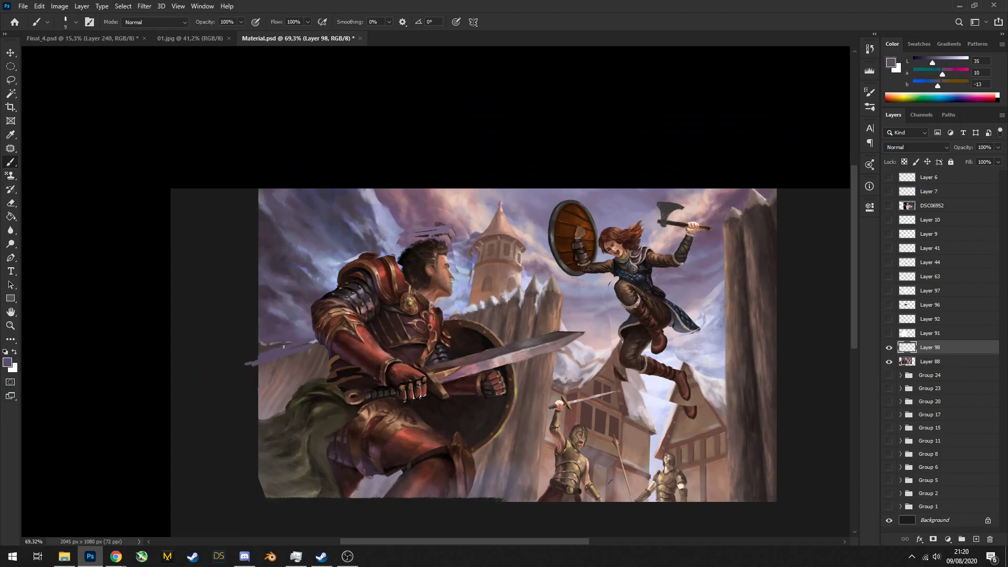
{"action": "key", "text": "bracketright"}
{"action": "key", "text": "bracketright"}
{"action": "key", "text": "bracketright"}
{"action": "left_click", "coordinate": [287, 328], "text": "alt"}
{"action": "mouse_move", "coordinate": [247, 361]}
{"action": "left_mouse_down"}
{"action": "mouse_move", "coordinate": [309, 341]}
{"action": "mouse_move", "coordinate": [298, 290]}
{"action": "left_mouse_up"}
{"action": "left_click", "coordinate": [272, 326], "text": "alt"}
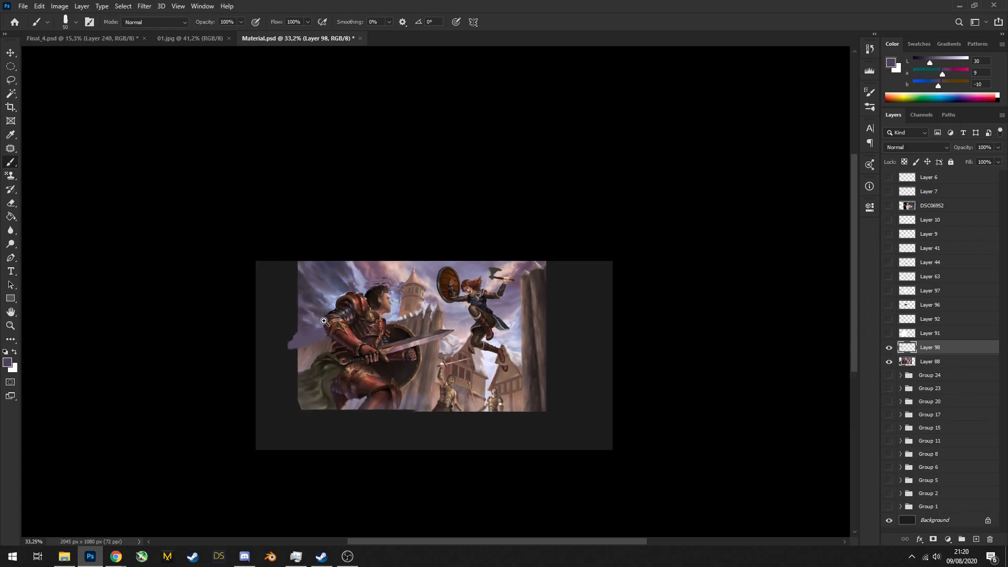
{"action": "left_click_drag", "start_coordinate": [324, 320], "coordinate": [357, 321]}
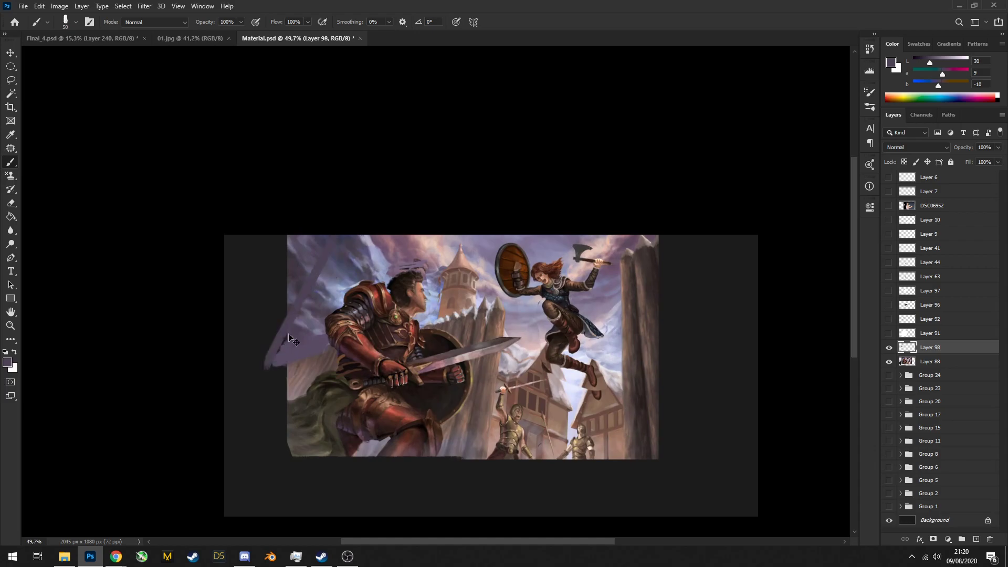
{"action": "key", "text": "ctrl+z"}
Sketch dark angular strokes in a tone sampled from the wooden posts over the purple area behind the swordsman
{"action": "left_click", "coordinate": [634, 323], "text": "alt"}
{"action": "key", "text": "bracketleft"}
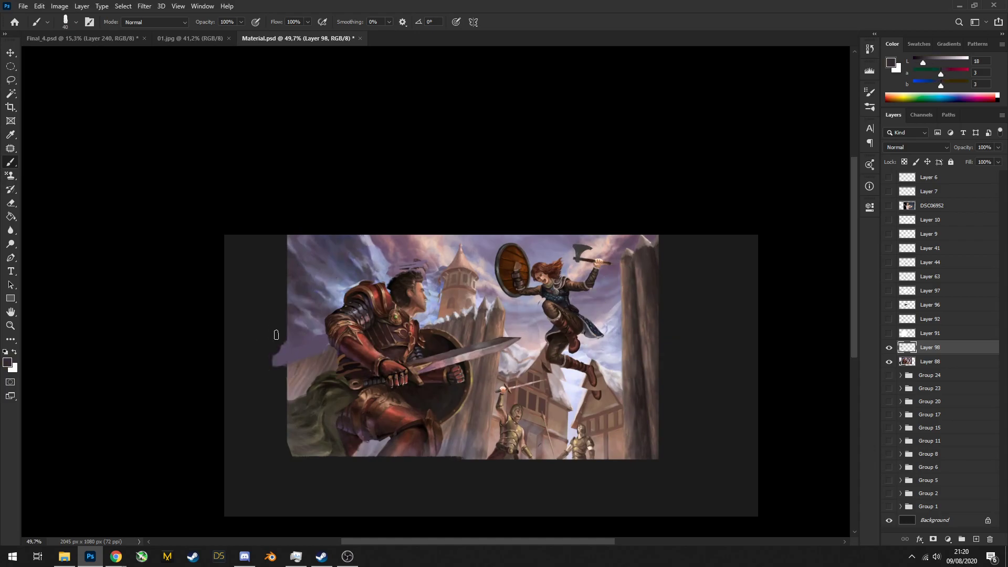
{"action": "mouse_move", "coordinate": [297, 349]}
{"action": "left_mouse_down"}
{"action": "mouse_move", "coordinate": [309, 328]}
{"action": "mouse_move", "coordinate": [291, 311]}
{"action": "mouse_move", "coordinate": [307, 328]}
{"action": "mouse_move", "coordinate": [302, 304]}
{"action": "left_mouse_up"}
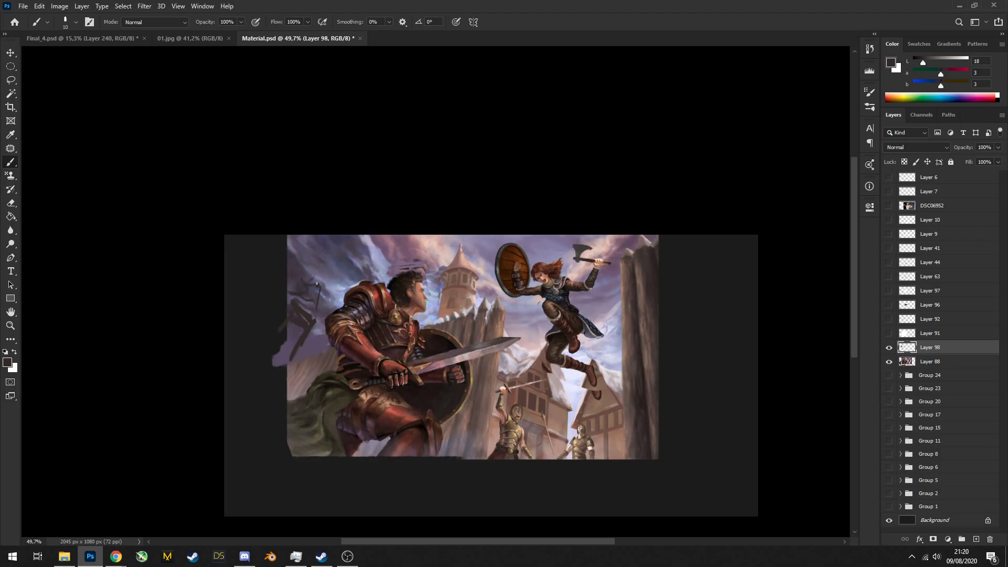
{"action": "mouse_move", "coordinate": [316, 283]}
{"action": "left_mouse_down"}
{"action": "mouse_move", "coordinate": [360, 221]}
{"action": "mouse_move", "coordinate": [268, 314]}
{"action": "mouse_move", "coordinate": [298, 232]}
{"action": "mouse_move", "coordinate": [263, 294]}
{"action": "mouse_move", "coordinate": [270, 245]}
{"action": "left_mouse_up"}
{"action": "key", "text": "ctrl+z"}
Enlarge the brush to 175 and shade the upper corner behind the swordsman with the dark tone, checking the layer's effect
{"action": "key", "text": "bracketright"}
{"action": "key", "text": "bracketright"}
{"action": "key", "text": "bracketright"}
{"action": "key", "text": "bracketright"}
{"action": "key", "text": "bracketright"}
{"action": "key", "text": "bracketright"}
{"action": "key", "text": "bracketright"}
{"action": "key", "text": "bracketright"}
{"action": "key", "text": "bracketright"}
{"action": "key", "text": "bracketright"}
{"action": "key", "text": "bracketright"}
{"action": "key", "text": "bracketright"}
{"action": "key", "text": "bracketright"}
{"action": "key", "text": "bracketright"}
{"action": "key", "text": "bracketright"}
{"action": "mouse_move", "coordinate": [408, 228]}
{"action": "left_mouse_down"}
{"action": "mouse_move", "coordinate": [378, 202]}
{"action": "mouse_move", "coordinate": [600, 215]}
{"action": "left_mouse_up"}
{"action": "mouse_move", "coordinate": [888, 347]}
{"action": "left_mouse_down"}
{"action": "mouse_move", "coordinate": [889, 362]}
{"action": "mouse_move", "coordinate": [889, 347]}
{"action": "left_mouse_up"}
{"action": "scroll", "coordinate": [546, 358], "scroll_direction": "up", "scroll_amount": 2}
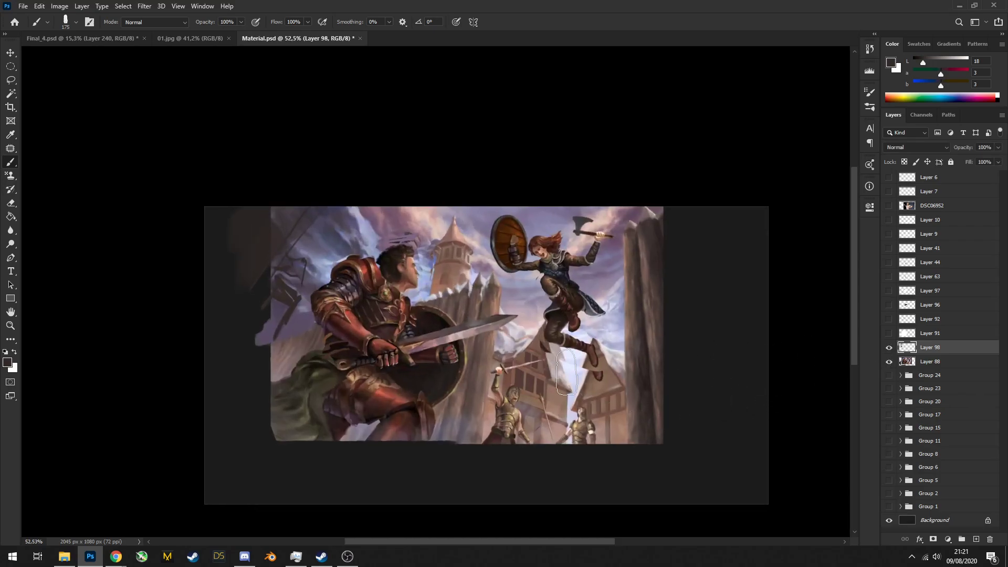
{"action": "scroll", "coordinate": [519, 422], "scroll_direction": "up", "scroll_amount": 1}
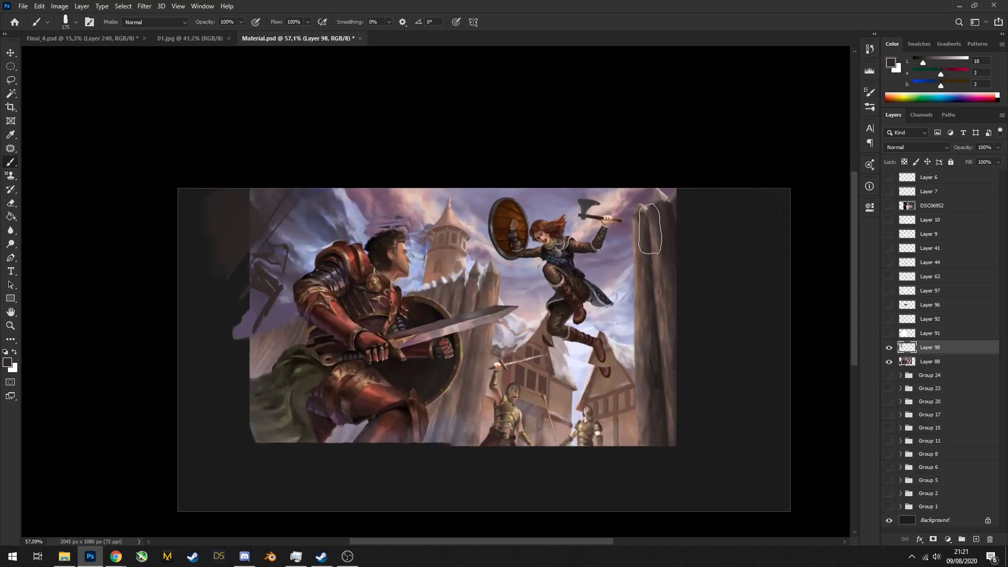
Add a new layer above Layer 98 and paint broad dark tone over the tall wooden posts beside the axe warrior
{"action": "key", "text": "l"}
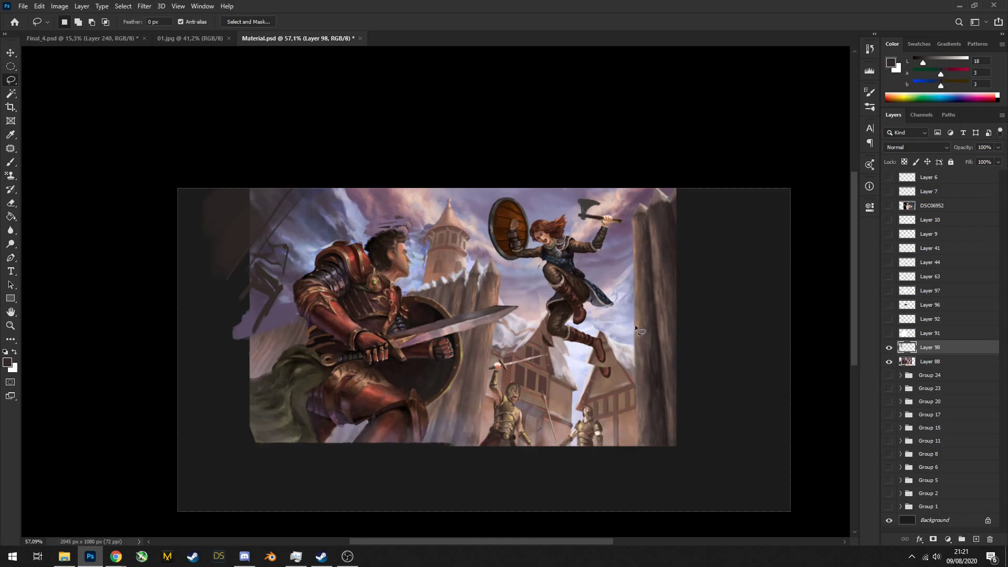
{"action": "scroll", "coordinate": [653, 323], "scroll_direction": "up", "scroll_amount": 1}
{"action": "key", "text": "b"}
{"action": "scroll", "coordinate": [697, 251], "scroll_direction": "up", "scroll_amount": 4}
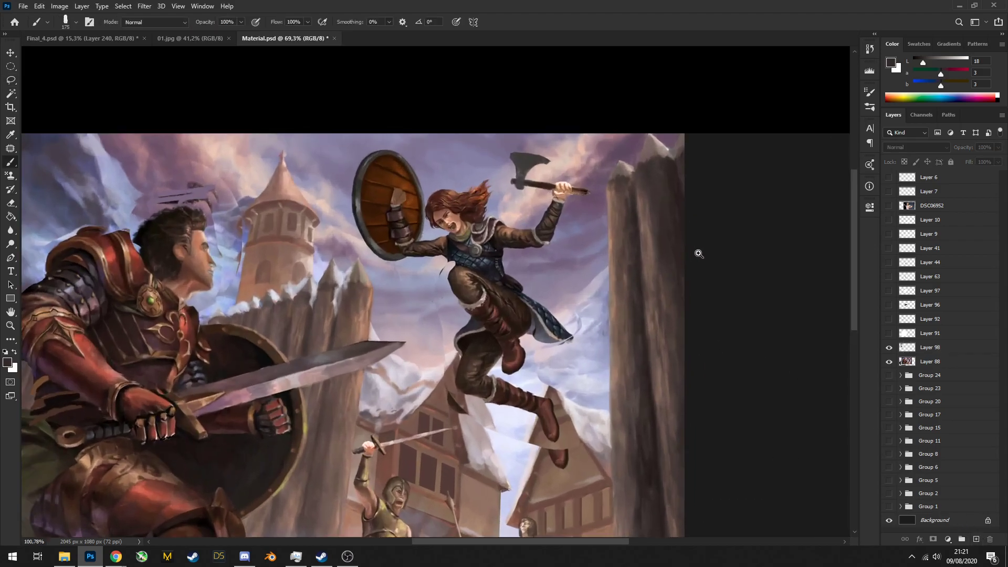
{"action": "left_click", "coordinate": [939, 361]}
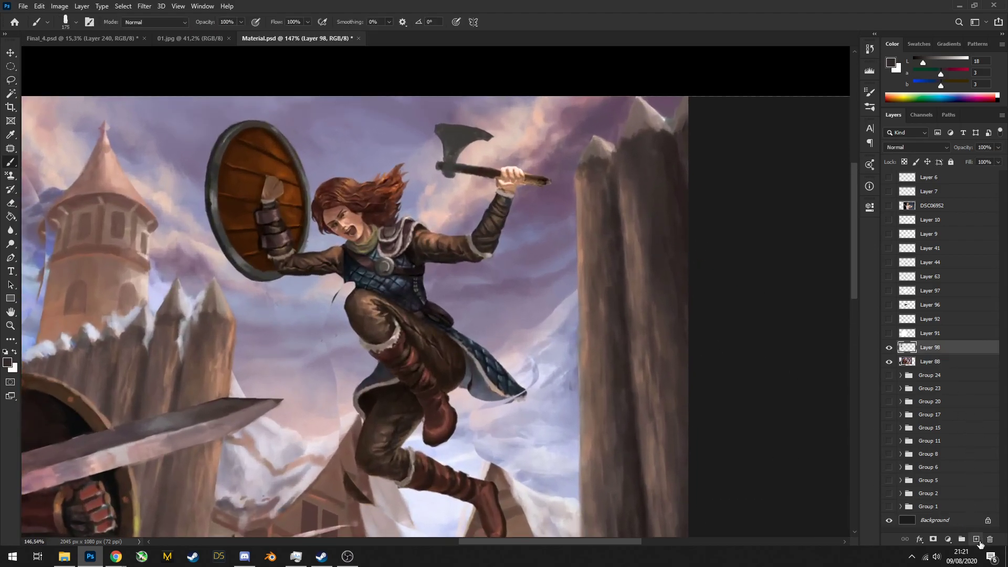
{"action": "left_click", "coordinate": [976, 539]}
{"action": "left_click_drag", "start_coordinate": [654, 137], "coordinate": [650, 262]}
{"action": "scroll", "coordinate": [637, 195], "scroll_direction": "down", "scroll_amount": 4}
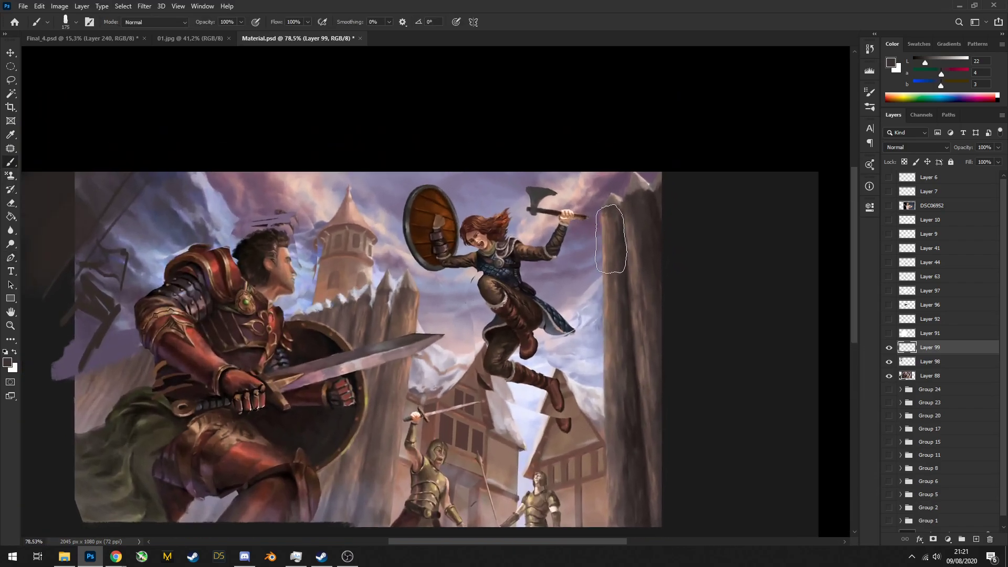
Try dark brush strokes over the sky between the tower and the axe warrior's shield, reducing the brush size
{"action": "left_click", "coordinate": [648, 226], "text": "alt"}
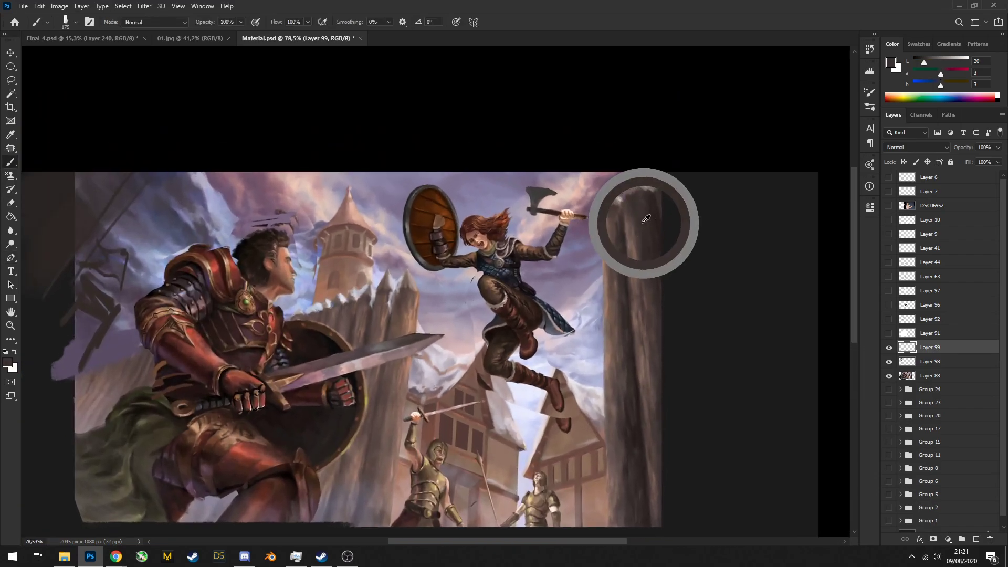
{"action": "left_click_drag", "start_coordinate": [442, 193], "coordinate": [352, 228]}
{"action": "key", "text": "ctrl+z"}
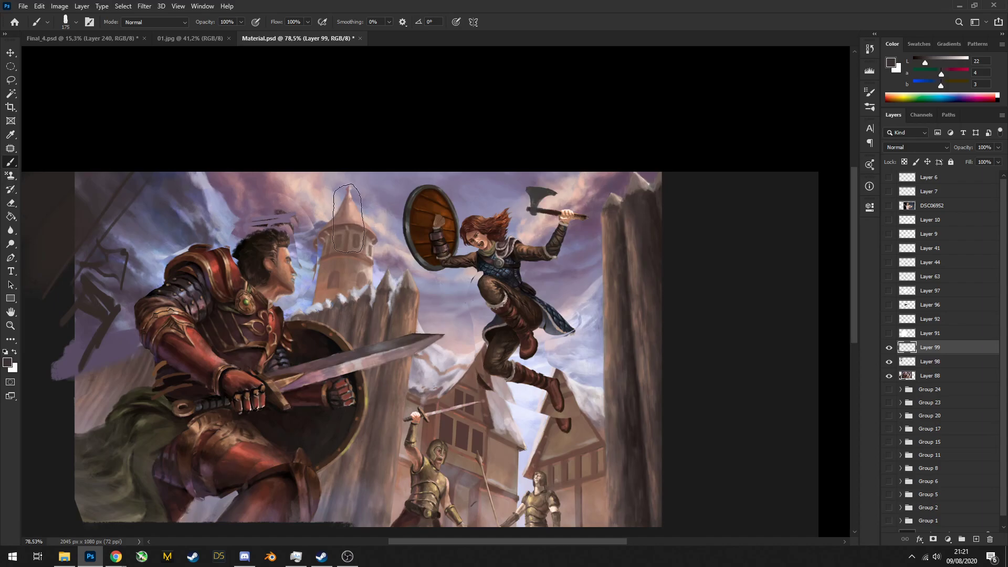
{"action": "key", "text": "["}
{"action": "key", "text": "["}
{"action": "key", "text": "["}
{"action": "key", "text": "["}
{"action": "key", "text": "["}
{"action": "key", "text": "["}
{"action": "key", "text": "["}
{"action": "key", "text": "["}
{"action": "key", "text": "["}
{"action": "key", "text": "["}
{"action": "key", "text": "["}
{"action": "key", "text": "["}
{"action": "key", "text": "["}
{"action": "key", "text": "["}
{"action": "key", "text": "["}
{"action": "left_click_drag", "start_coordinate": [411, 183], "coordinate": [375, 197]}
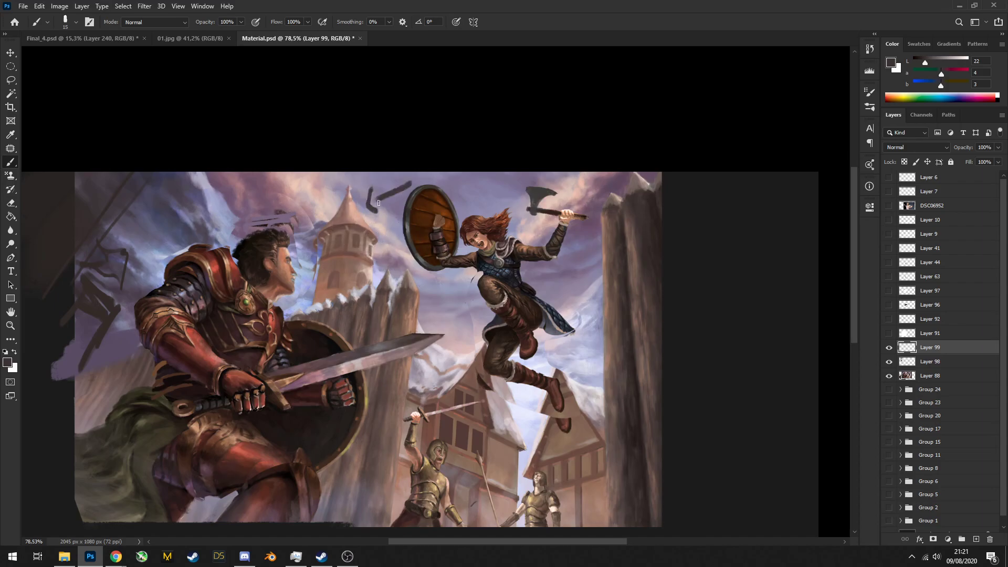
{"action": "key", "text": "ctrl+z"}
{"action": "key", "text": "ctrl+z"}
Enlarge the brush to 60 and cover the faces of the tall wooden posts with flat dark brown sampled from them
{"action": "left_click", "coordinate": [645, 230], "text": "alt"}
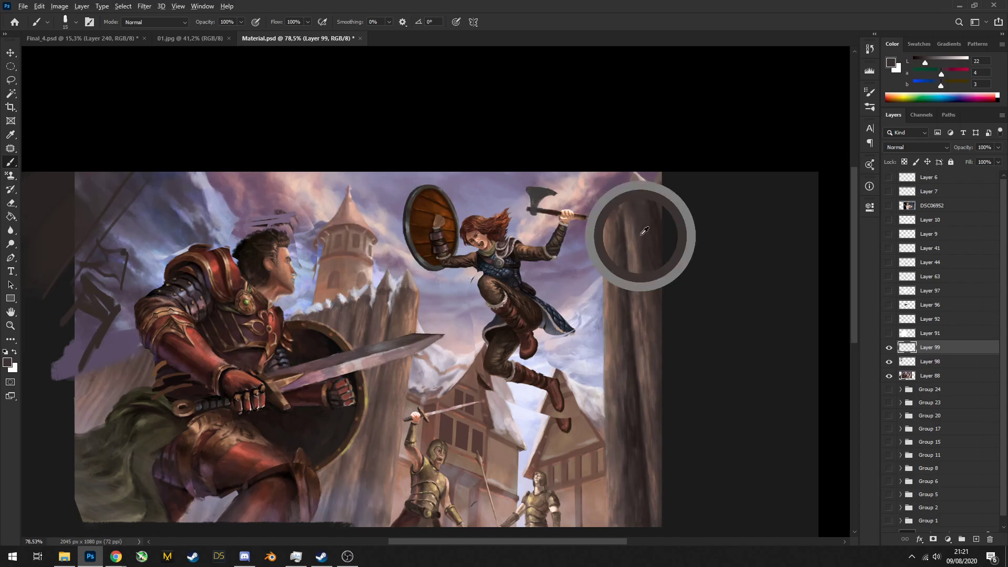
{"action": "key", "text": "]"}
{"action": "key", "text": "]"}
{"action": "key", "text": "]"}
{"action": "key", "text": "]"}
{"action": "key", "text": "]"}
{"action": "key", "text": "]"}
{"action": "key", "text": "]"}
{"action": "key", "text": "]"}
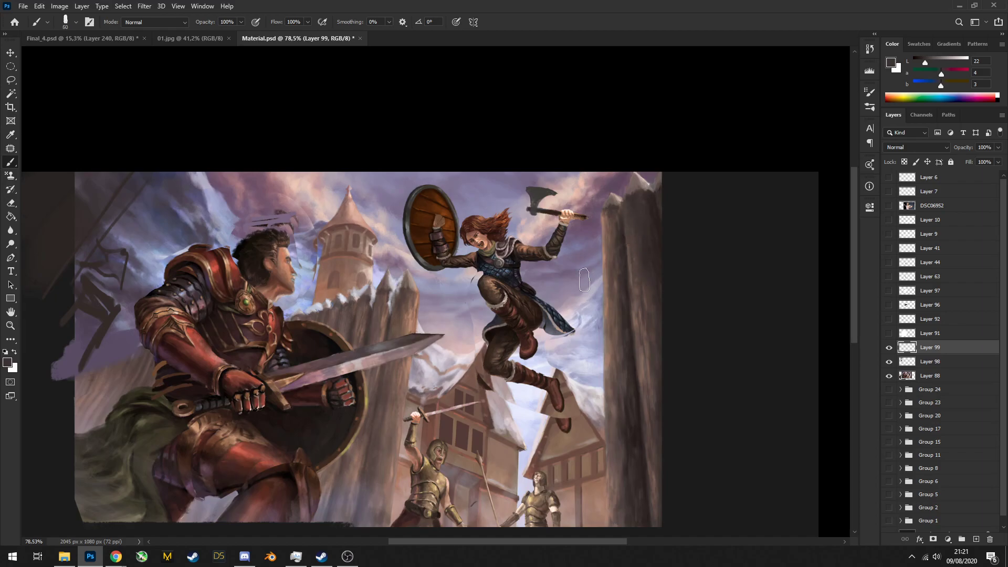
{"action": "key", "text": "space"}
{"action": "mouse_move", "coordinate": [639, 240]}
{"action": "left_mouse_down"}
{"action": "mouse_move", "coordinate": [607, 214]}
{"action": "mouse_move", "coordinate": [601, 288]}
{"action": "mouse_move", "coordinate": [621, 488]}
{"action": "left_mouse_up"}
{"action": "left_click", "coordinate": [603, 186], "text": "alt"}
{"action": "mouse_move", "coordinate": [599, 361]}
{"action": "left_mouse_down"}
{"action": "mouse_move", "coordinate": [591, 272]}
{"action": "mouse_move", "coordinate": [617, 362]}
{"action": "left_mouse_up"}
Paint the full length of the tall post's inner edge with a dark tone sampled from the post
{"action": "left_click", "coordinate": [580, 211], "text": "alt"}
{"action": "left_click_drag", "start_coordinate": [574, 189], "coordinate": [575, 422]}
{"action": "key", "text": "ctrl+z"}
{"action": "left_click_drag", "start_coordinate": [576, 194], "coordinate": [580, 404]}
{"action": "left_click_drag", "start_coordinate": [575, 212], "coordinate": [585, 496]}
Paint a warm tan light plane along the palisade's end post behind the sword, using a smaller brush
{"action": "left_click", "coordinate": [390, 272], "text": "alt"}
{"action": "left_click_drag", "start_coordinate": [390, 272], "coordinate": [382, 279]}
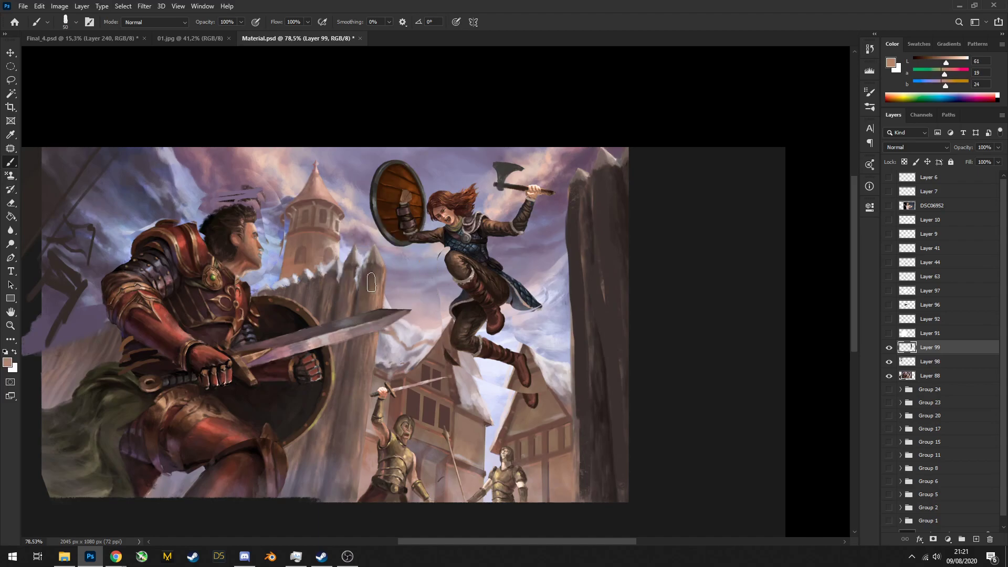
{"action": "key", "text": "bracketleft"}
{"action": "key", "text": "bracketleft"}
{"action": "key", "text": "bracketleft"}
{"action": "key", "text": "bracketleft"}
{"action": "key", "text": "bracketleft"}
{"action": "key", "text": "bracketleft"}
{"action": "left_click_drag", "start_coordinate": [370, 341], "coordinate": [344, 475]}
{"action": "key", "text": "bracketright"}
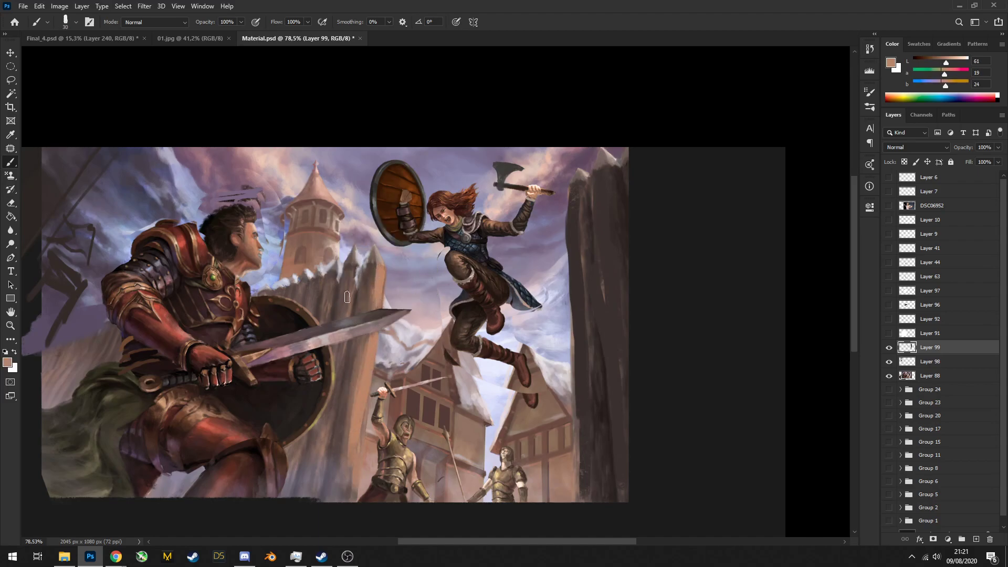
Resample the palisade's tones and extend the end post's warm tan plane down past the picture's lower edge
{"action": "left_click", "coordinate": [348, 294], "text": "alt"}
{"action": "key", "text": "bracketleft"}
{"action": "key", "text": "bracketleft"}
{"action": "left_click", "coordinate": [346, 319], "text": "alt"}
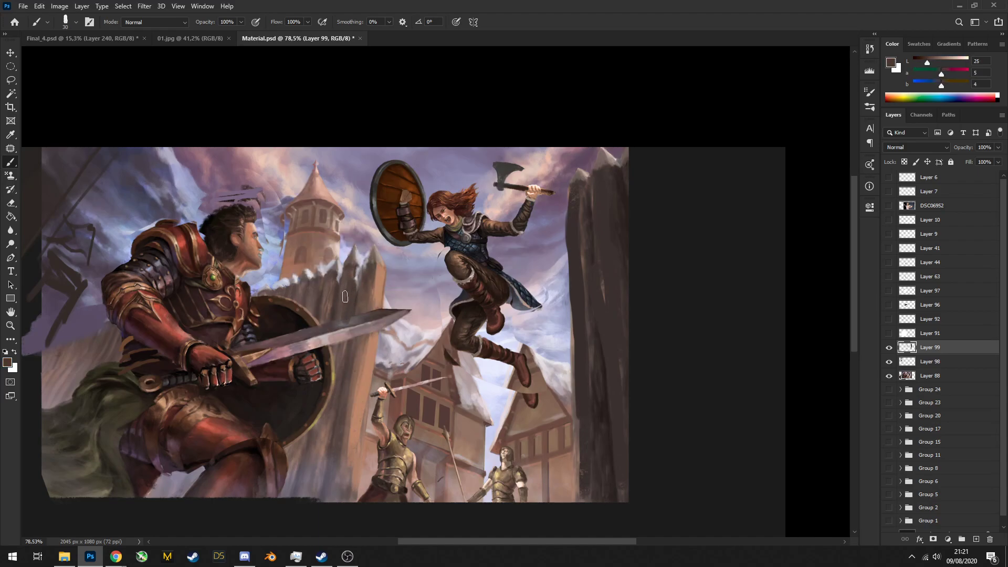
{"action": "left_click", "coordinate": [374, 279], "text": "alt"}
{"action": "left_click_drag", "start_coordinate": [399, 293], "coordinate": [443, 262]}
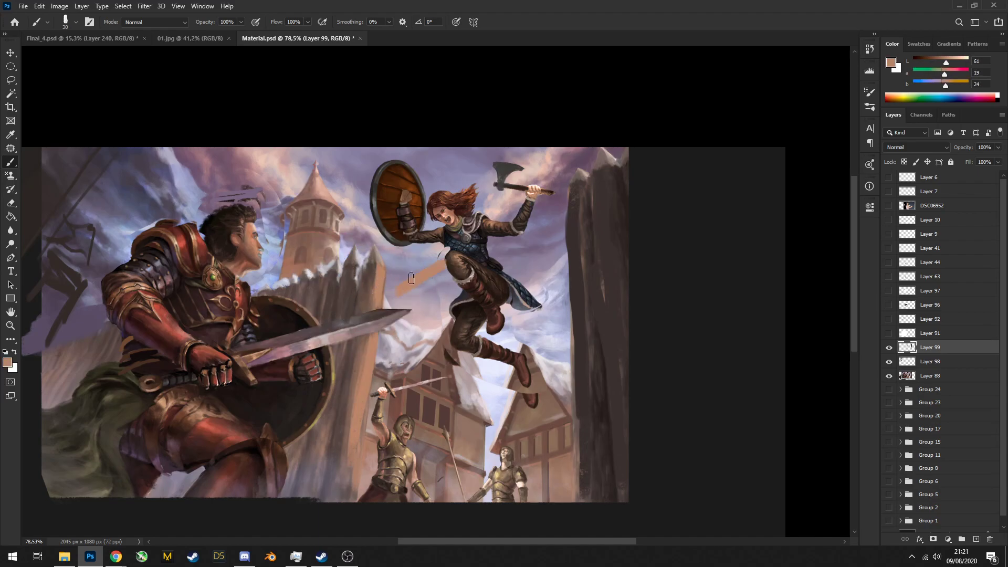
{"action": "key", "text": "ctrl+z"}
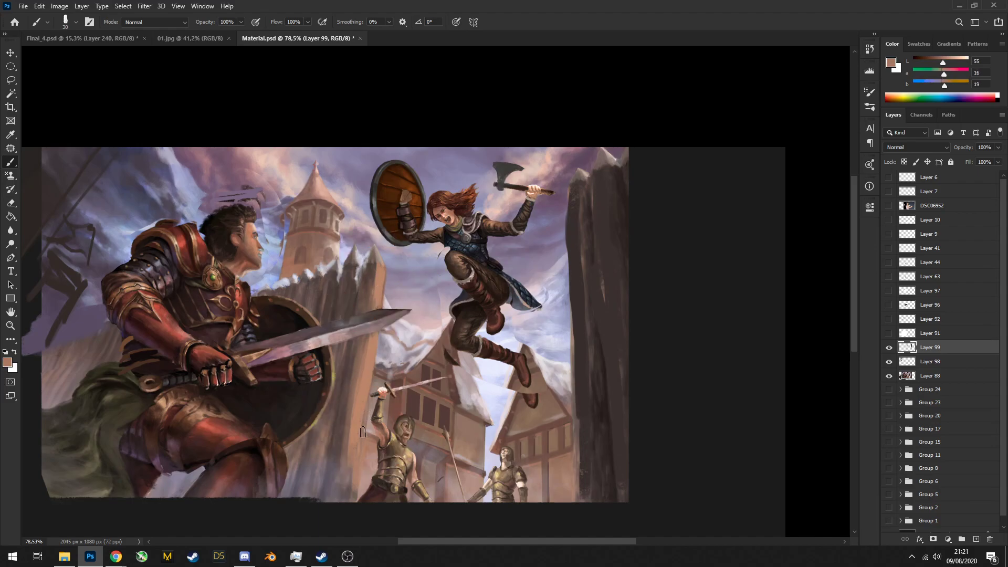
{"action": "left_click_drag", "start_coordinate": [349, 473], "coordinate": [345, 512]}
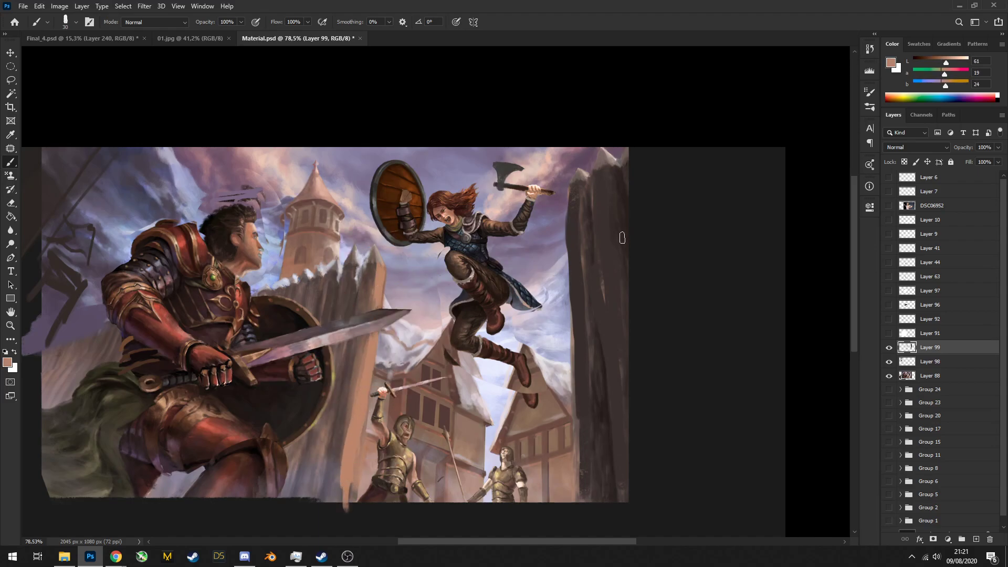
Deepen the inner side of the tall post beside the axe warrior with dark brown sampled from it
{"action": "left_click", "coordinate": [579, 201], "text": "alt"}
{"action": "mouse_move", "coordinate": [579, 201]}
{"action": "left_mouse_down"}
{"action": "mouse_move", "coordinate": [592, 382]}
{"action": "mouse_move", "coordinate": [589, 402]}
{"action": "mouse_move", "coordinate": [575, 396]}
{"action": "mouse_move", "coordinate": [590, 395]}
{"action": "left_mouse_up"}
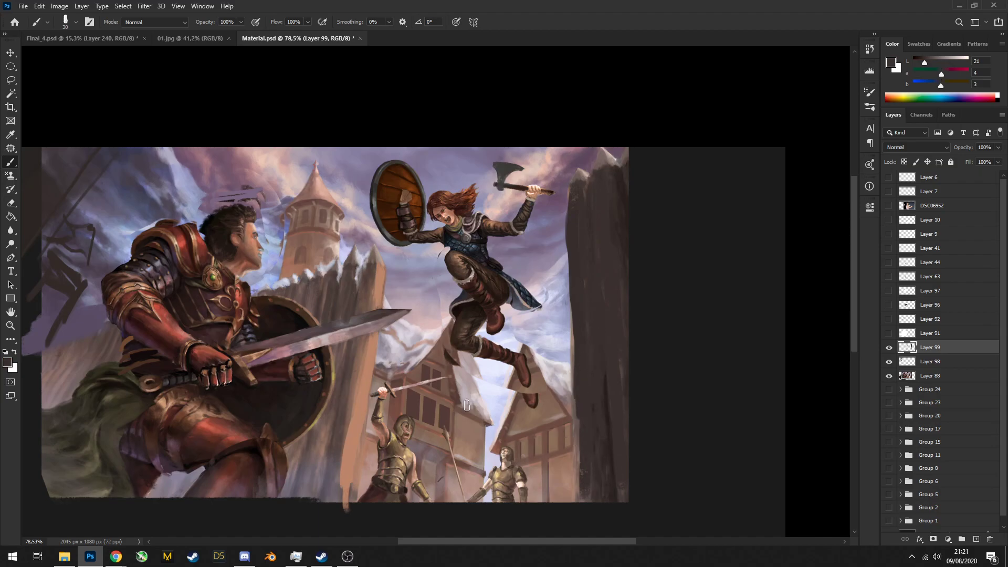
{"action": "scroll", "coordinate": [466, 405], "scroll_direction": "down", "scroll_amount": 5}
{"action": "scroll", "coordinate": [659, 303], "scroll_direction": "up", "scroll_amount": 4}
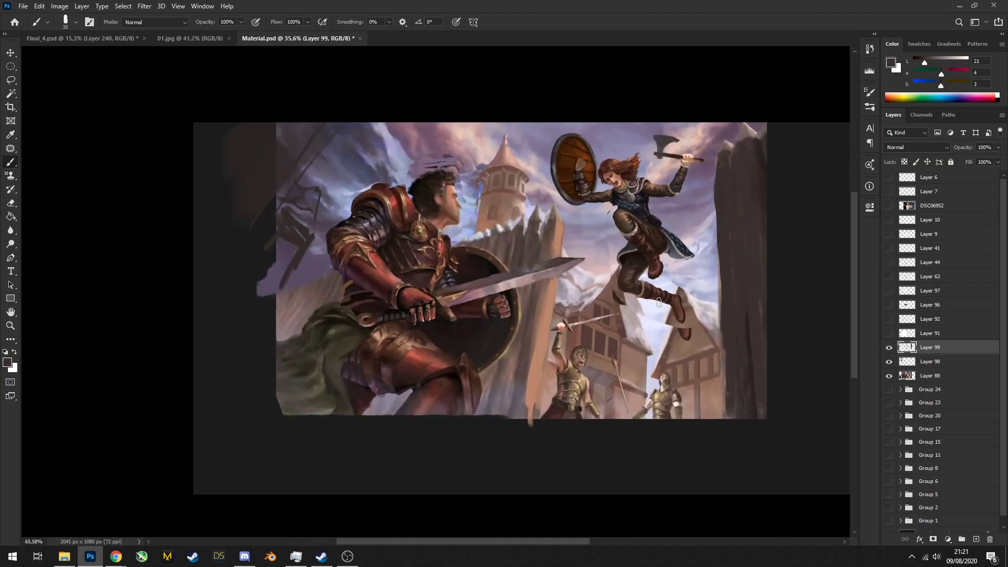
{"action": "left_click_drag", "start_coordinate": [744, 279], "coordinate": [651, 305]}
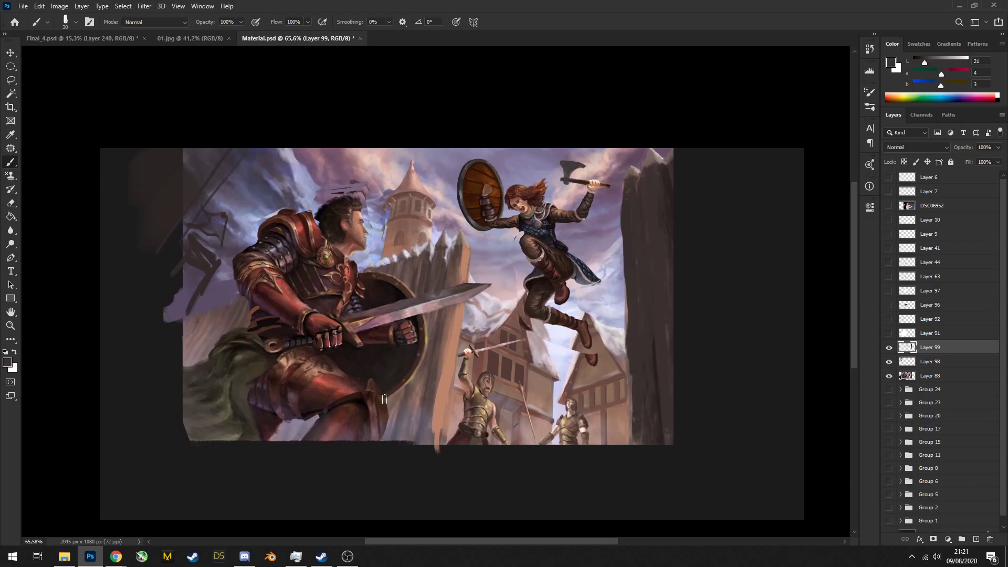
Darken the lower palisade beside the shield and the wall behind the swordsman with muted brown tones sampled from the painting
{"action": "left_click", "coordinate": [421, 371], "text": "alt"}
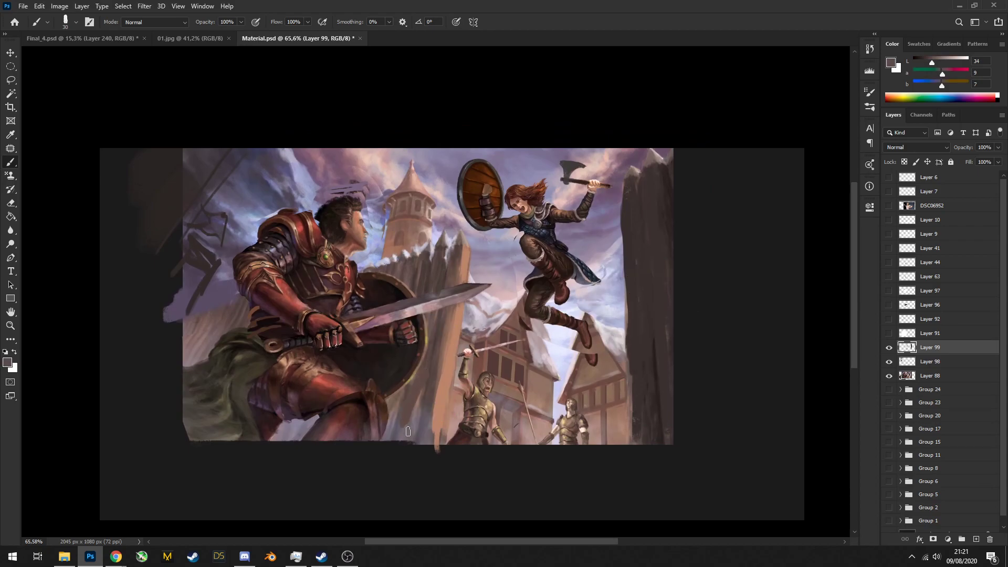
{"action": "left_click", "coordinate": [240, 306], "text": "alt"}
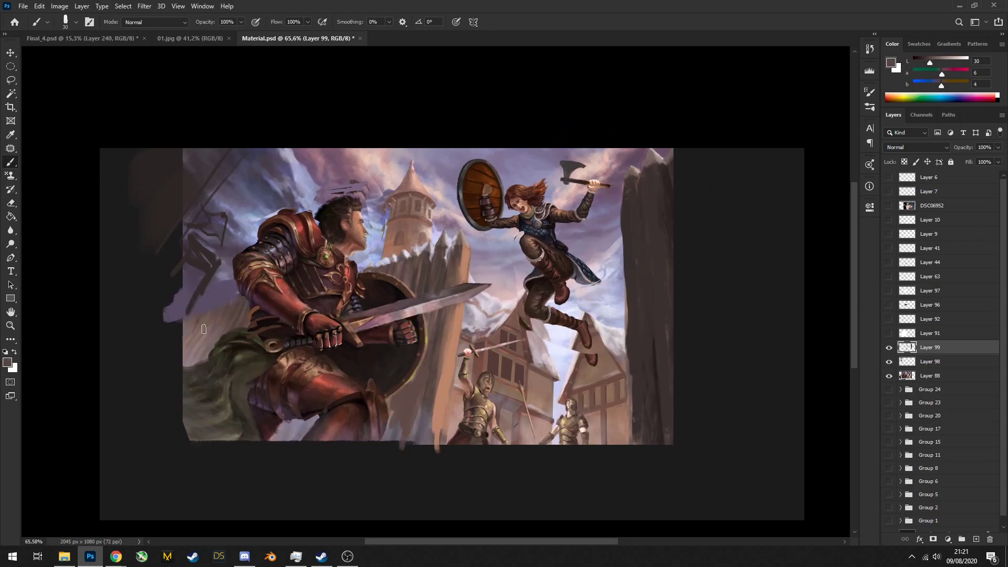
{"action": "scroll", "coordinate": [527, 246], "scroll_direction": "down", "scroll_amount": 4}
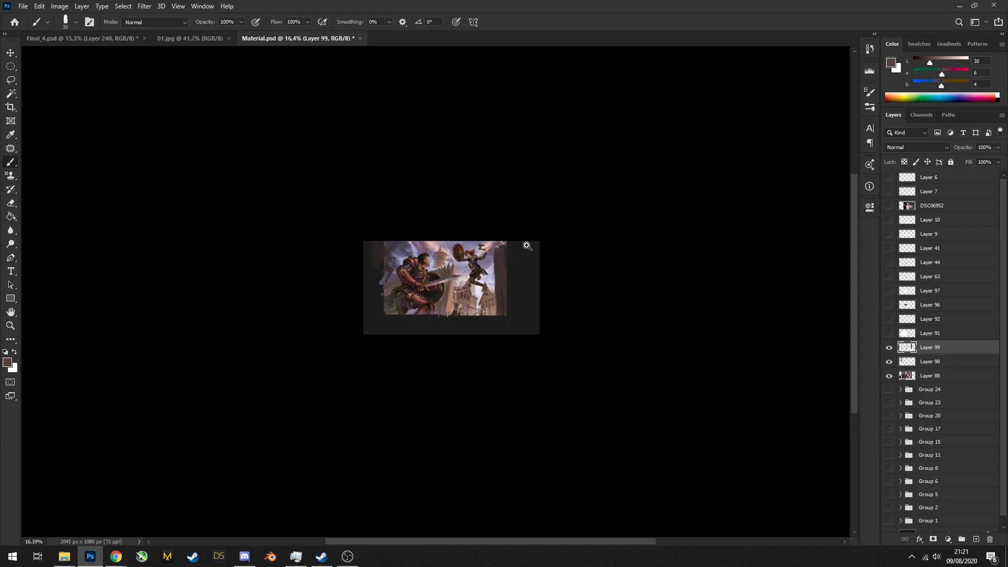
{"action": "scroll", "coordinate": [483, 261], "scroll_direction": "up", "scroll_amount": 4}
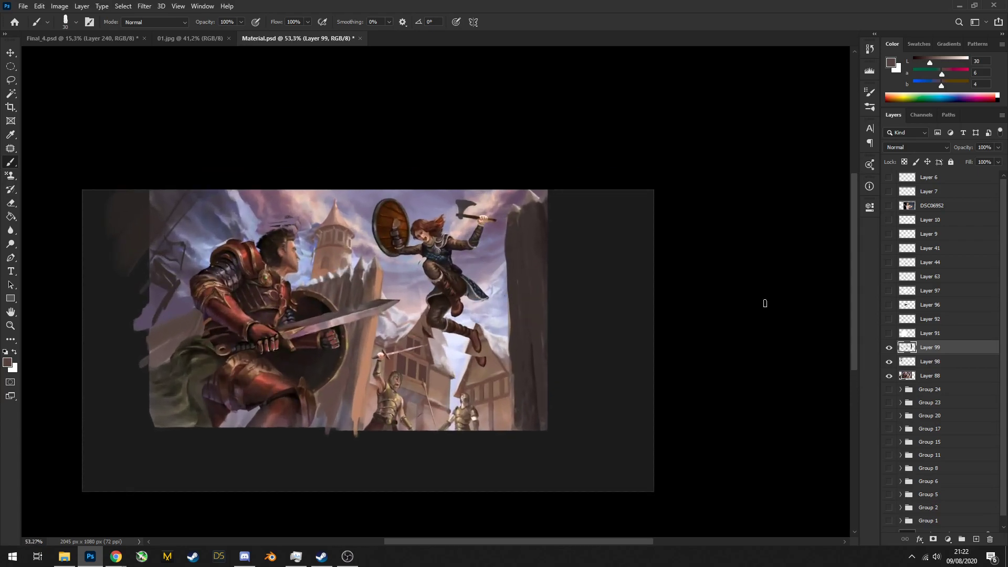
Add two new layers and paint a pale lavender haze, sampled from the bright sky, over the houses and distant soldiers with a larger brush
{"action": "left_click", "coordinate": [976, 540]}
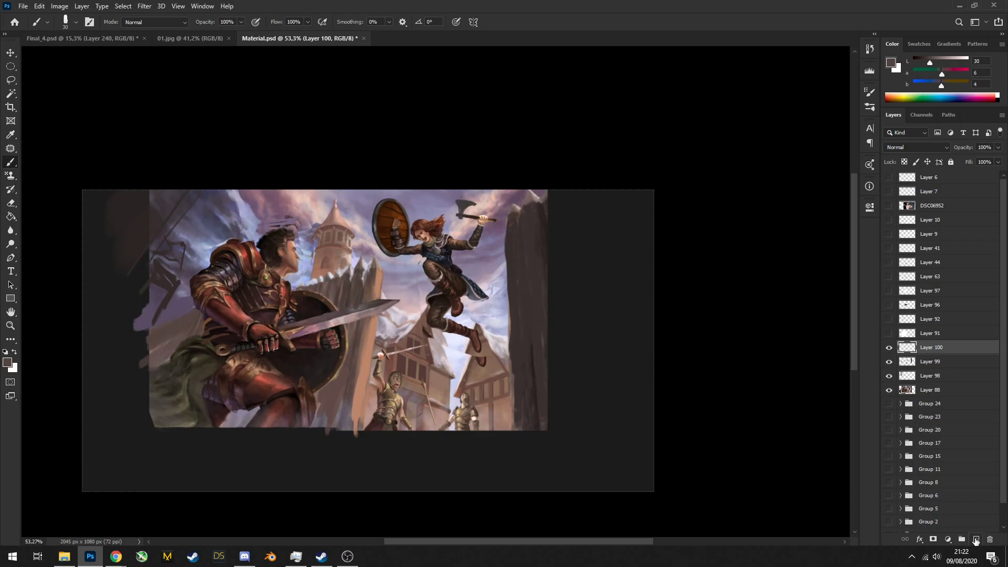
{"action": "left_click", "coordinate": [976, 540]}
{"action": "left_click", "coordinate": [461, 356], "text": "alt"}
{"action": "key", "text": "bracketright"}
{"action": "key", "text": "bracketright"}
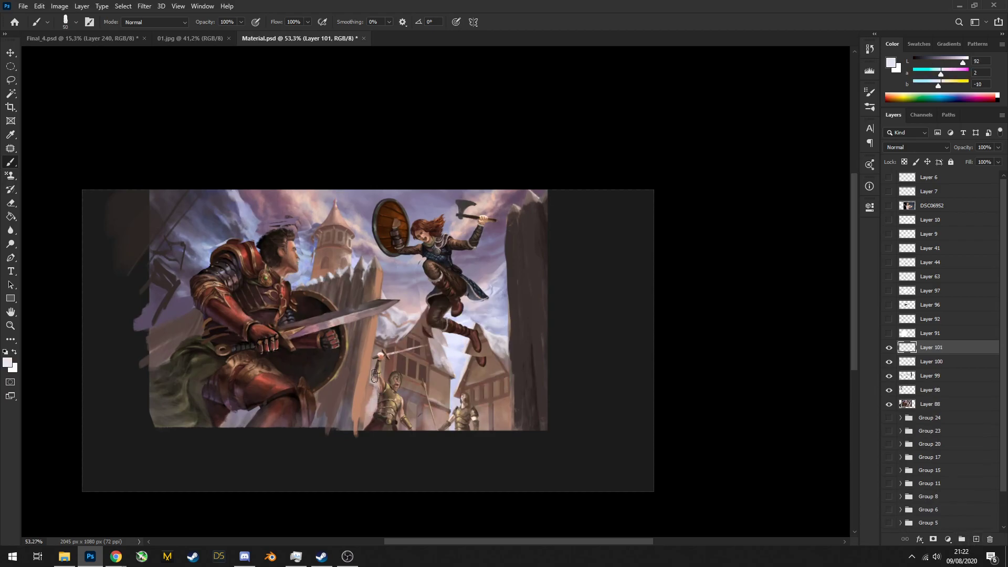
{"action": "mouse_move", "coordinate": [374, 376]}
{"action": "left_mouse_down"}
{"action": "mouse_move", "coordinate": [416, 336]}
{"action": "mouse_move", "coordinate": [433, 344]}
{"action": "mouse_move", "coordinate": [408, 381]}
{"action": "mouse_move", "coordinate": [413, 420]}
{"action": "mouse_move", "coordinate": [430, 368]}
{"action": "mouse_move", "coordinate": [453, 405]}
{"action": "mouse_move", "coordinate": [465, 378]}
{"action": "mouse_move", "coordinate": [452, 386]}
{"action": "mouse_move", "coordinate": [475, 371]}
{"action": "mouse_move", "coordinate": [493, 393]}
{"action": "mouse_move", "coordinate": [483, 383]}
{"action": "mouse_move", "coordinate": [503, 365]}
{"action": "mouse_move", "coordinate": [468, 373]}
{"action": "mouse_move", "coordinate": [482, 394]}
{"action": "mouse_move", "coordinate": [446, 397]}
{"action": "mouse_move", "coordinate": [490, 390]}
{"action": "left_mouse_up"}
{"action": "key", "text": "bracketright"}
{"action": "key", "text": "bracketright"}
{"action": "key", "text": "bracketright"}
{"action": "key", "text": "bracketright"}
{"action": "key", "text": "bracketright"}
Lower the haze layer's opacity to 30% and check the overall depth of the scene
{"action": "mouse_move", "coordinate": [958, 147]}
{"action": "left_mouse_down"}
{"action": "mouse_move", "coordinate": [929, 148]}
{"action": "mouse_move", "coordinate": [956, 149]}
{"action": "left_mouse_up"}
{"action": "scroll", "coordinate": [472, 346], "scroll_direction": "down", "scroll_amount": 5}
{"action": "scroll", "coordinate": [475, 346], "scroll_direction": "up", "scroll_amount": 3}
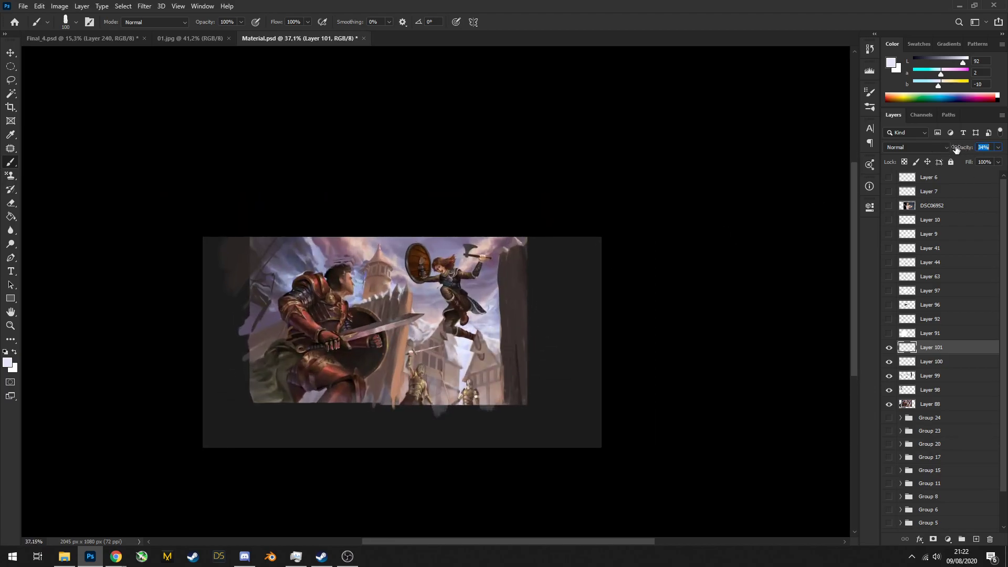
{"action": "scroll", "coordinate": [486, 332], "scroll_direction": "up", "scroll_amount": 1}
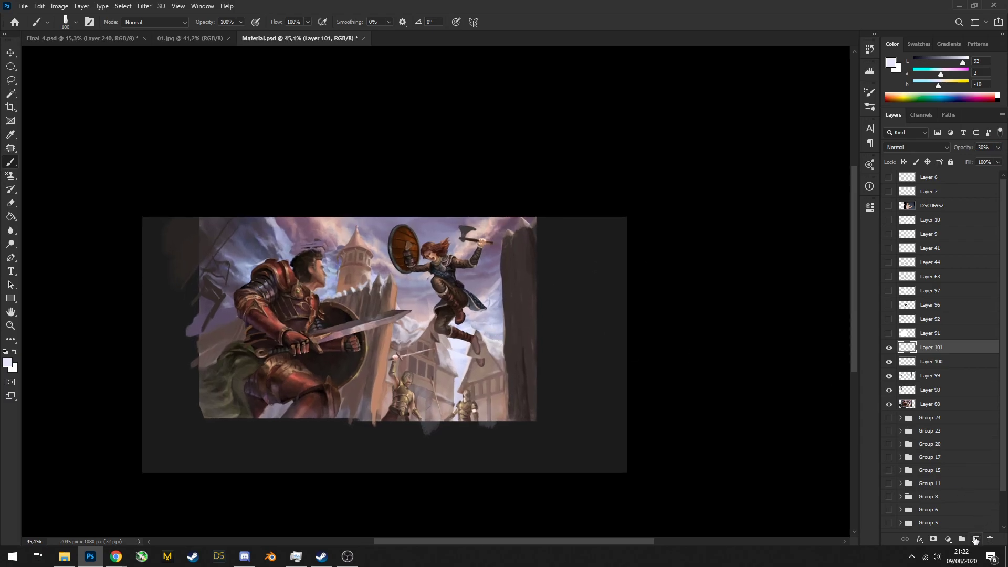
Isolate the base painting, Layer 88, and add a fresh visible layer on top for reworking the sky
{"action": "left_click", "coordinate": [975, 540]}
{"action": "scroll", "coordinate": [315, 270], "scroll_direction": "up", "scroll_amount": 1}
{"action": "scroll", "coordinate": [261, 238], "scroll_direction": "up", "scroll_amount": 1}
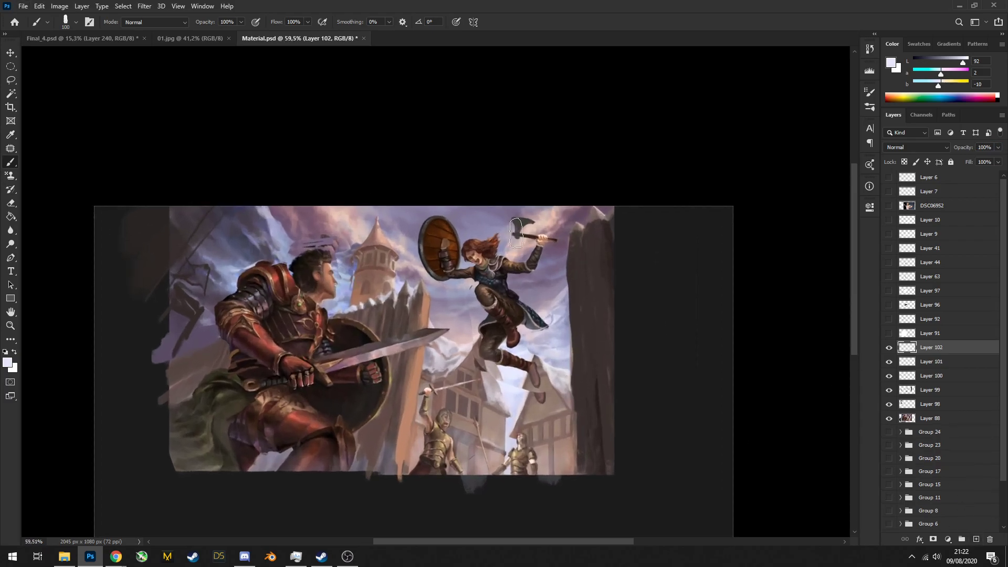
{"action": "scroll", "coordinate": [516, 231], "scroll_direction": "up", "scroll_amount": 1}
{"action": "scroll", "coordinate": [646, 266], "scroll_direction": "down", "scroll_amount": 1}
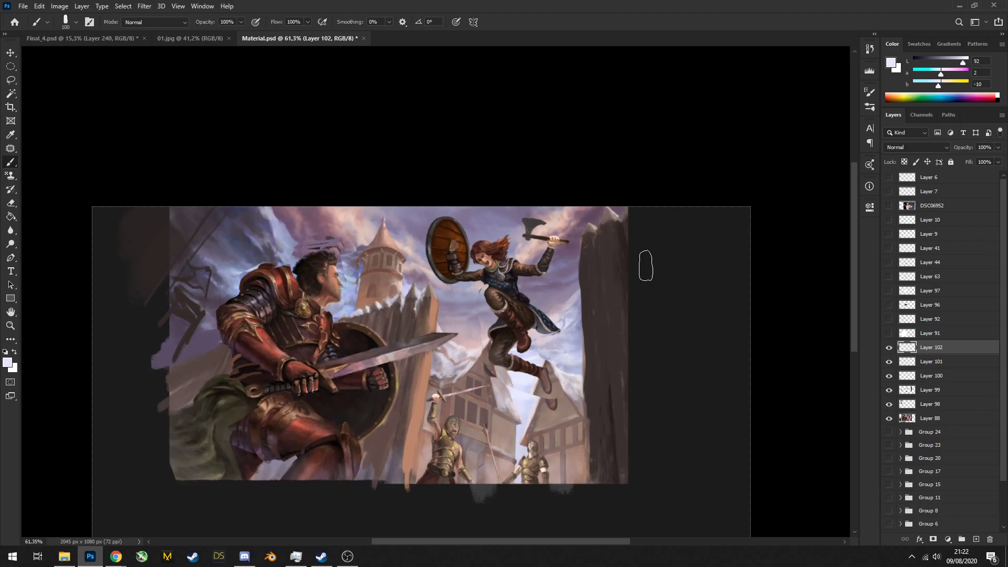
{"action": "left_click", "coordinate": [889, 417], "text": "alt"}
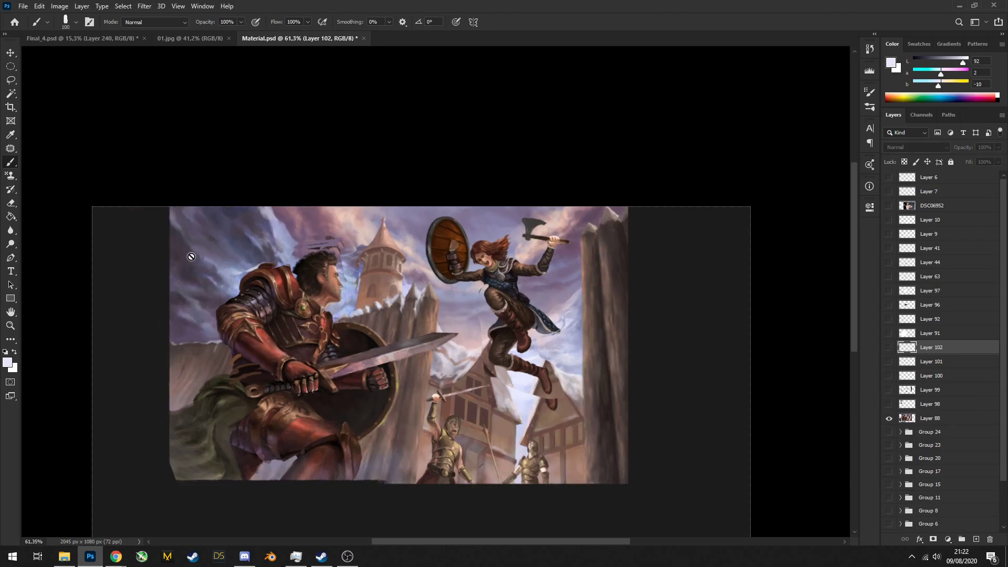
{"action": "left_click", "coordinate": [227, 275], "text": "alt"}
{"action": "left_click", "coordinate": [226, 275]}
{"action": "key", "text": "Return"}
{"action": "left_click", "coordinate": [975, 539]}
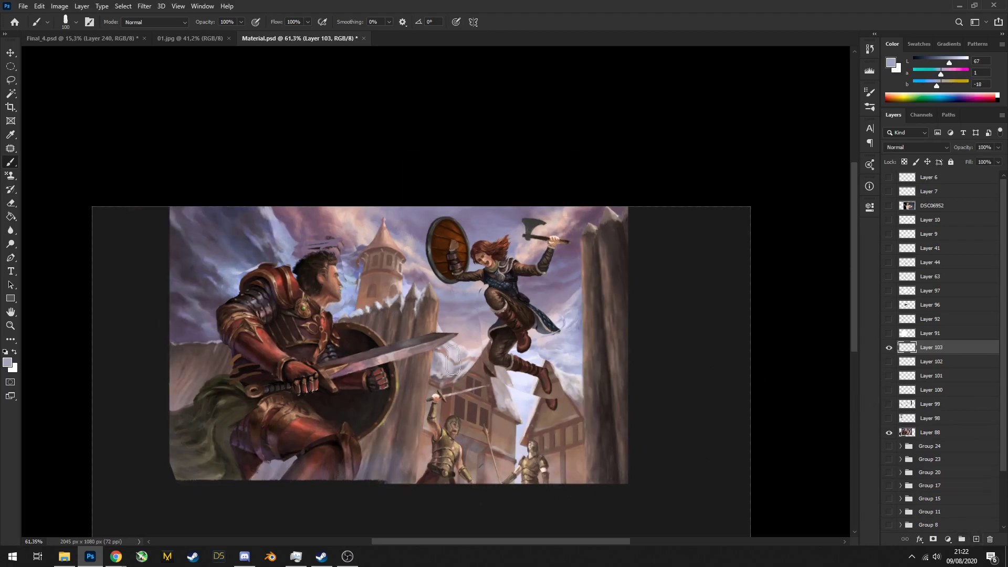
Stroke pale blue-grey sampled from the clouds into the sky behind the swordsman's shoulder, using a much smaller brush
{"action": "left_click", "coordinate": [223, 271], "text": "alt"}
{"action": "key", "text": "bracketleft"}
{"action": "key", "text": "bracketleft"}
{"action": "key", "text": "bracketleft"}
{"action": "key", "text": "bracketleft"}
{"action": "key", "text": "bracketleft"}
{"action": "key", "text": "bracketleft"}
{"action": "key", "text": "bracketleft"}
{"action": "scroll", "coordinate": [213, 255], "scroll_direction": "up", "scroll_amount": 2}
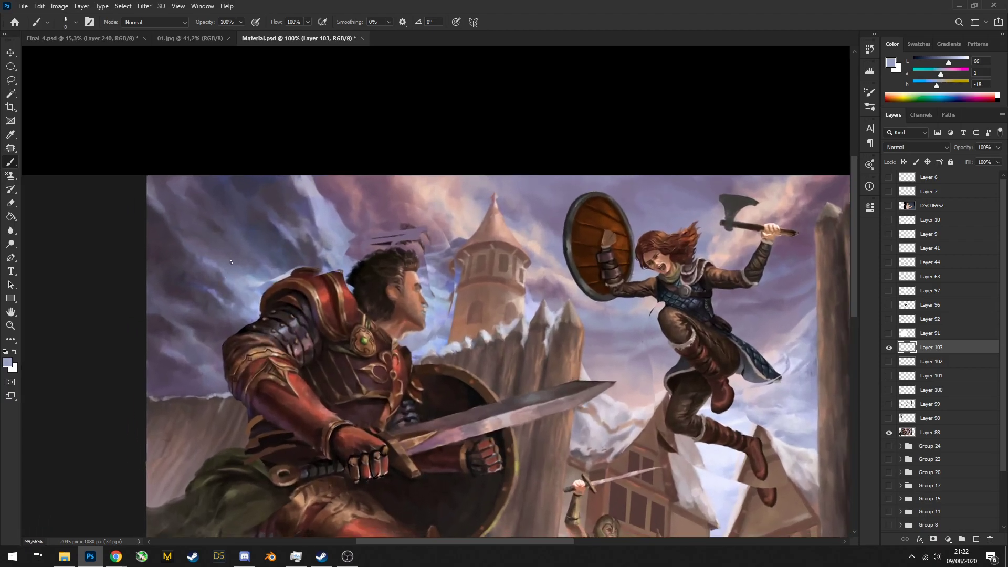
{"action": "left_click", "coordinate": [226, 271], "text": "alt"}
{"action": "key", "text": "bracketleft"}
{"action": "key", "text": "bracketleft"}
{"action": "key", "text": "bracketleft"}
{"action": "mouse_move", "coordinate": [224, 268]}
{"action": "left_mouse_down"}
{"action": "mouse_move", "coordinate": [206, 208]}
{"action": "mouse_move", "coordinate": [226, 254]}
{"action": "mouse_move", "coordinate": [207, 228]}
{"action": "mouse_move", "coordinate": [230, 255]}
{"action": "mouse_move", "coordinate": [264, 212]}
{"action": "left_mouse_up"}
Enlarge the brush to 70 px and work darker violet-blue tones sampled from the clouds into the sky behind the swordsman
{"action": "key", "text": "bracketright"}
{"action": "key", "text": "bracketright"}
{"action": "key", "text": "bracketright"}
{"action": "key", "text": "bracketright"}
{"action": "key", "text": "bracketright"}
{"action": "key", "text": "bracketright"}
{"action": "key", "text": "bracketright"}
{"action": "key", "text": "bracketright"}
{"action": "key", "text": "bracketright"}
{"action": "key", "text": "bracketright"}
{"action": "key", "text": "bracketright"}
{"action": "left_click", "coordinate": [205, 234], "text": "alt"}
{"action": "left_click", "coordinate": [225, 256], "text": "alt"}
{"action": "left_click", "coordinate": [245, 231], "text": "alt"}
{"action": "left_click_drag", "start_coordinate": [267, 275], "coordinate": [292, 311]}
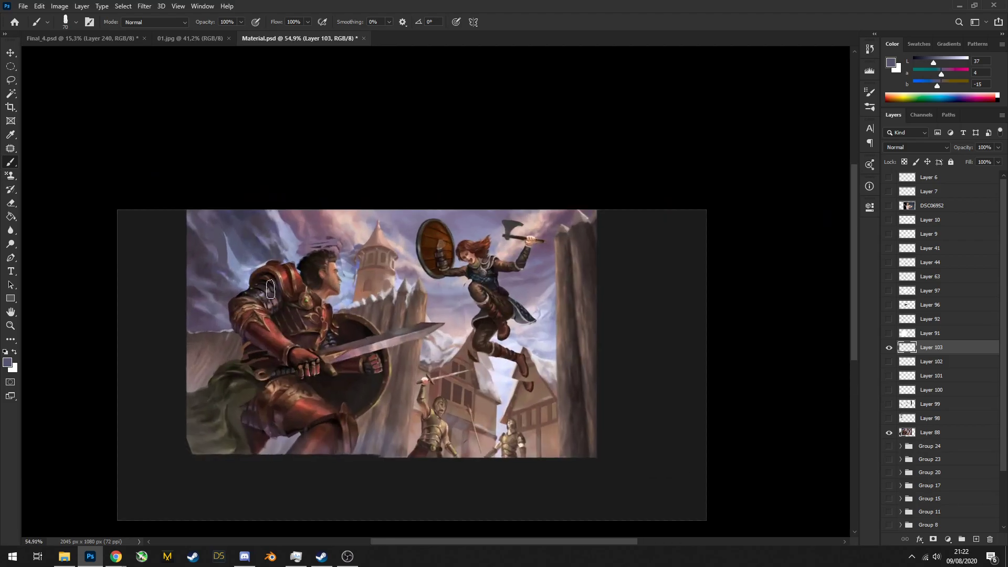
Bring the snowy mountain archer artwork from the browser onto a new layer and place it over the battle painting as reference
{"action": "key", "text": "alt+Tab"}
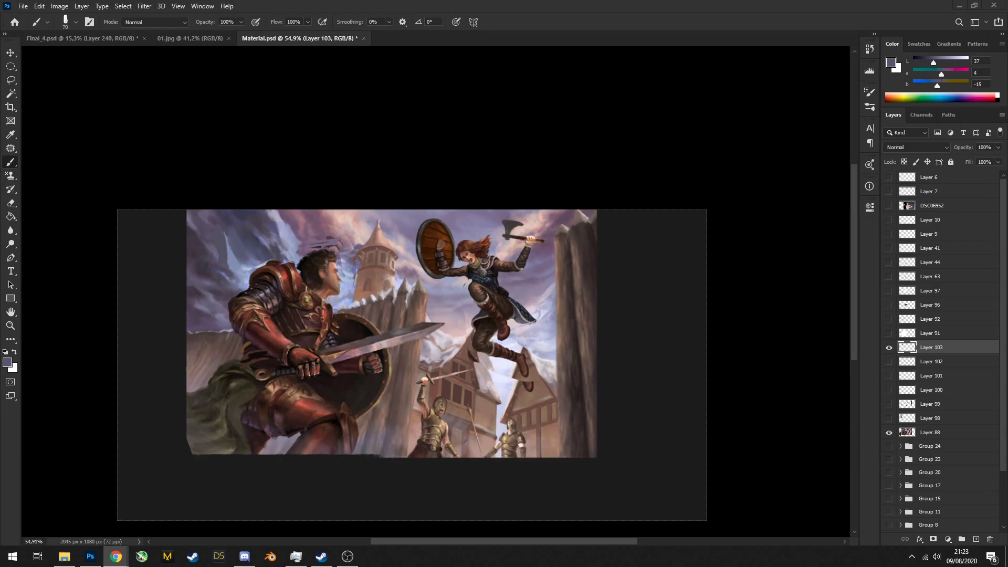
{"action": "left_click", "coordinate": [365, 279]}
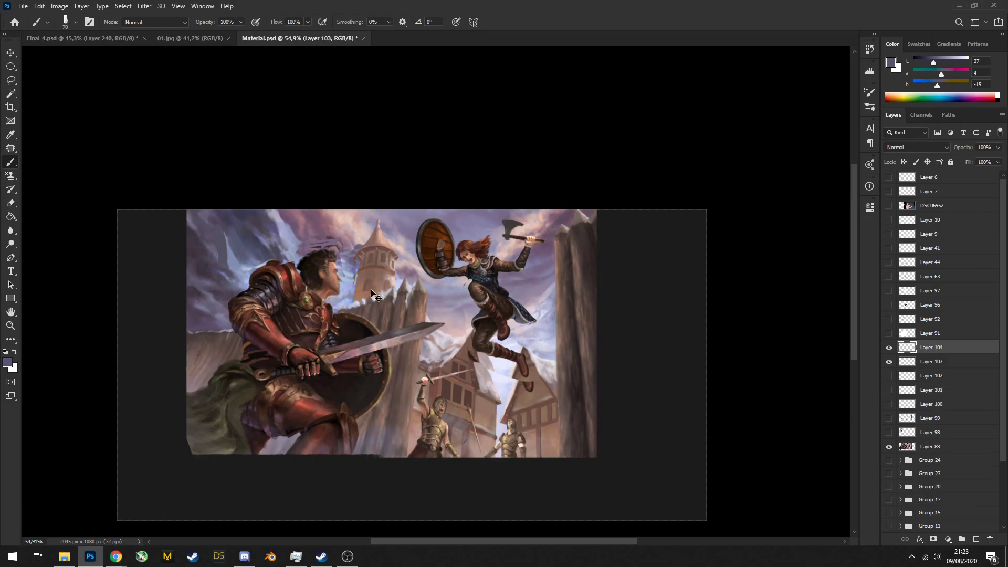
{"action": "key", "text": "ctrl+v"}
{"action": "key", "text": "ctrl+t"}
{"action": "left_click_drag", "start_coordinate": [635, 223], "coordinate": [556, 268]}
{"action": "key", "text": "Return"}
{"action": "key", "text": "b"}
Examine how the reference renders its clouds, hazy distance and the lit and shaded snow planes on the mountains
{"action": "scroll", "coordinate": [288, 397], "scroll_direction": "up", "scroll_amount": 5}
{"action": "left_click_drag", "start_coordinate": [289, 398], "coordinate": [296, 369]}
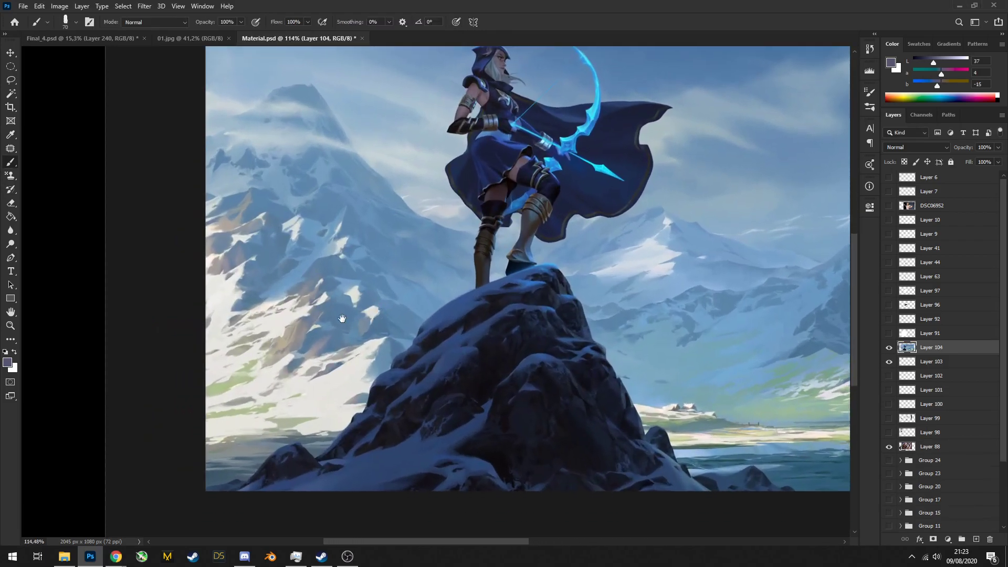
{"action": "left_click_drag", "start_coordinate": [315, 314], "coordinate": [264, 340]}
{"action": "left_click_drag", "start_coordinate": [305, 283], "coordinate": [260, 290]}
{"action": "left_click_drag", "start_coordinate": [477, 217], "coordinate": [181, 281]}
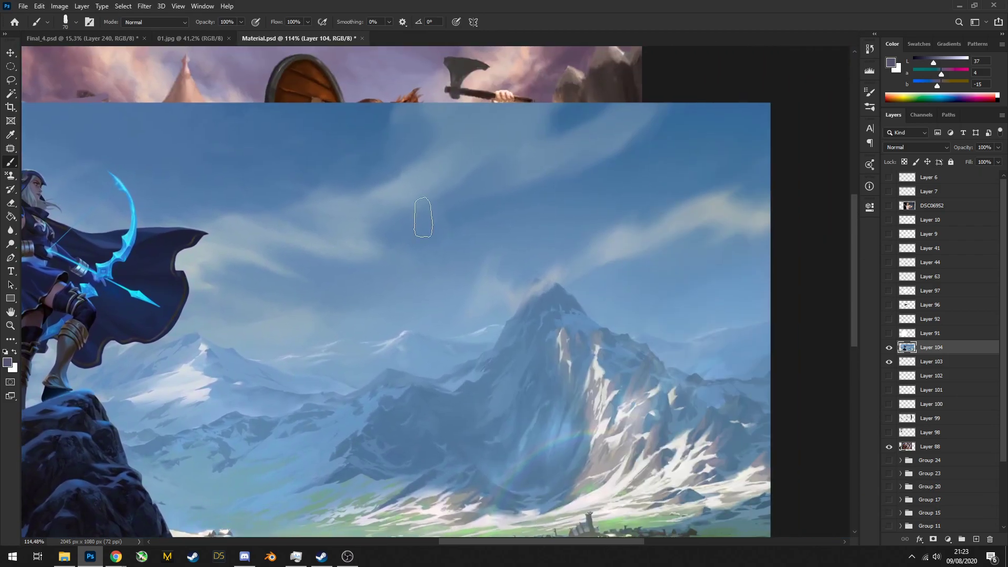
{"action": "mouse_move", "coordinate": [651, 107]}
{"action": "left_mouse_down"}
{"action": "mouse_move", "coordinate": [552, 190]}
{"action": "mouse_move", "coordinate": [483, 203]}
{"action": "mouse_move", "coordinate": [624, 130]}
{"action": "left_mouse_up"}
{"action": "key", "text": "ctrl+z"}
{"action": "key", "text": "ctrl+z"}
{"action": "mouse_move", "coordinate": [588, 399]}
{"action": "left_mouse_down"}
{"action": "mouse_move", "coordinate": [591, 407]}
{"action": "mouse_move", "coordinate": [580, 405]}
{"action": "mouse_move", "coordinate": [620, 386]}
{"action": "left_mouse_up"}
{"action": "left_click", "coordinate": [579, 363], "text": "alt"}
{"action": "left_click_drag", "start_coordinate": [569, 345], "coordinate": [470, 282]}
{"action": "mouse_move", "coordinate": [470, 282]}
{"action": "left_mouse_down"}
{"action": "mouse_move", "coordinate": [502, 250]}
{"action": "mouse_move", "coordinate": [554, 304]}
{"action": "left_mouse_up"}
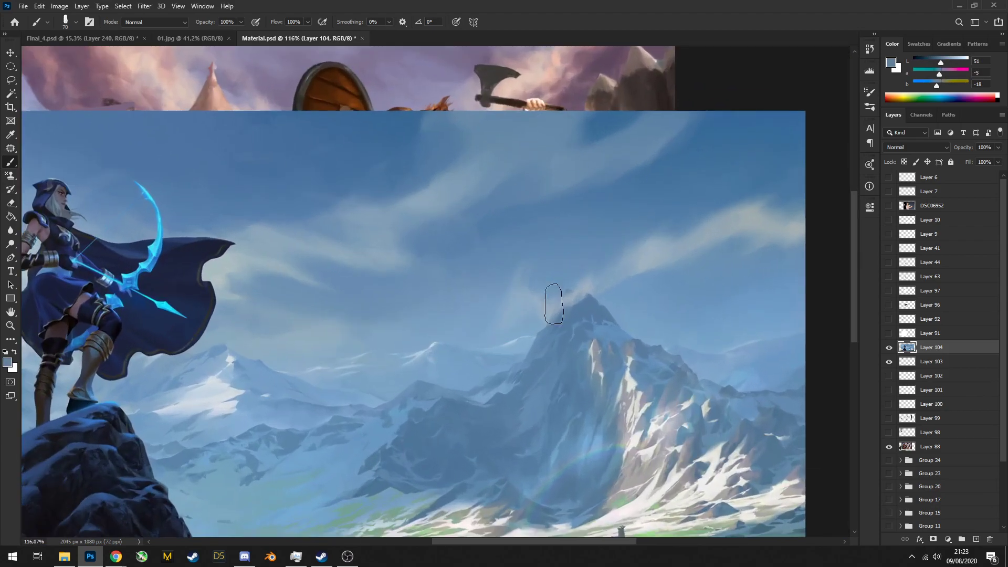
Compare the battle painting's sky and mountains with the mountain reference, leaving the reference hidden
{"action": "left_click", "coordinate": [889, 348]}
{"action": "scroll", "coordinate": [424, 269], "scroll_direction": "up", "scroll_amount": 2}
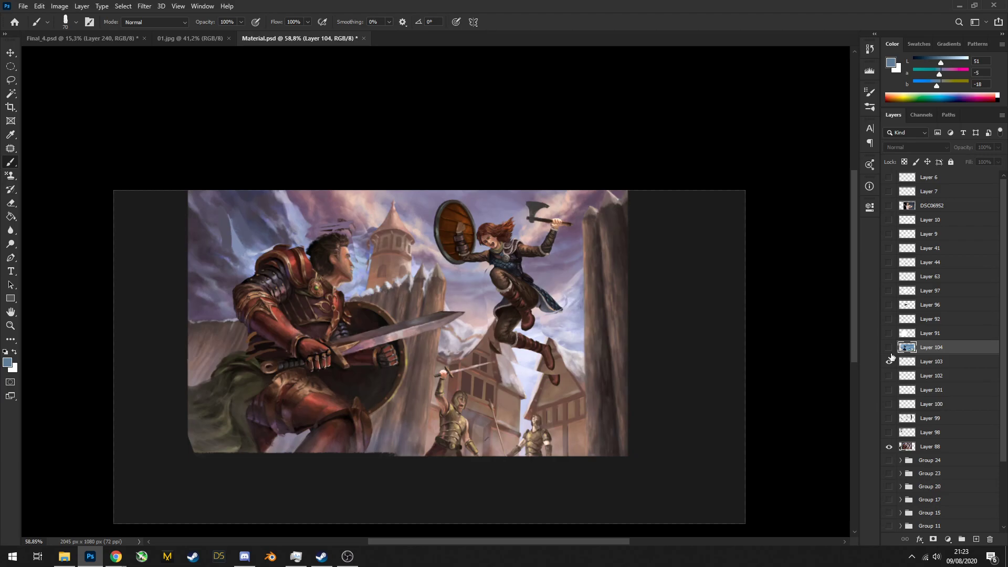
{"action": "scroll", "coordinate": [292, 280], "scroll_direction": "up", "scroll_amount": 1}
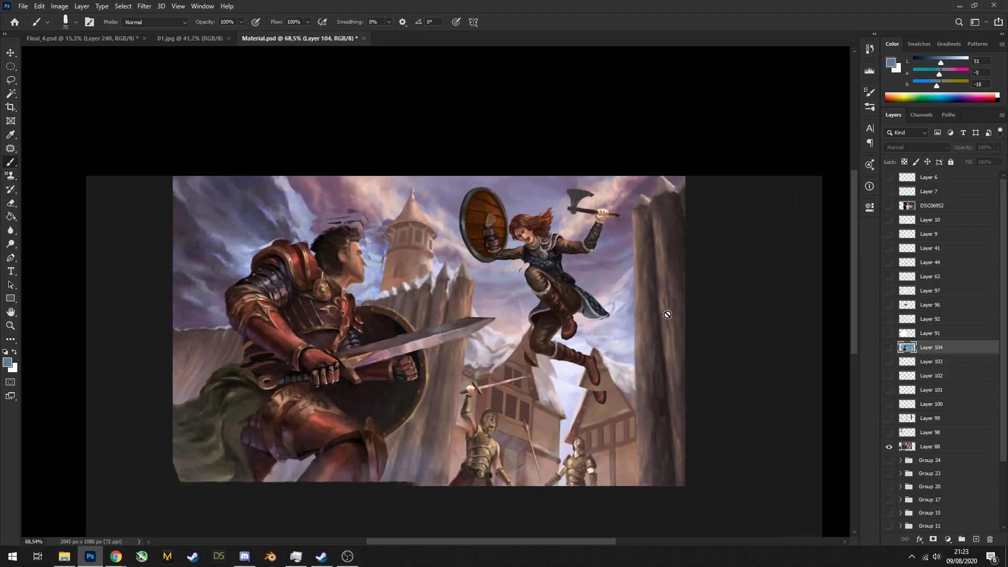
{"action": "left_click", "coordinate": [889, 348]}
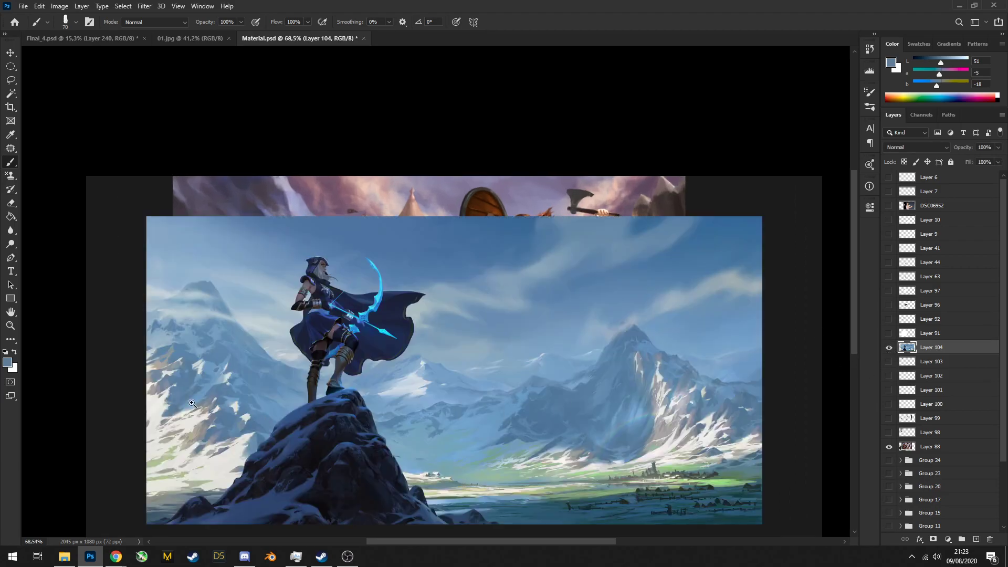
{"action": "left_click", "coordinate": [888, 350]}
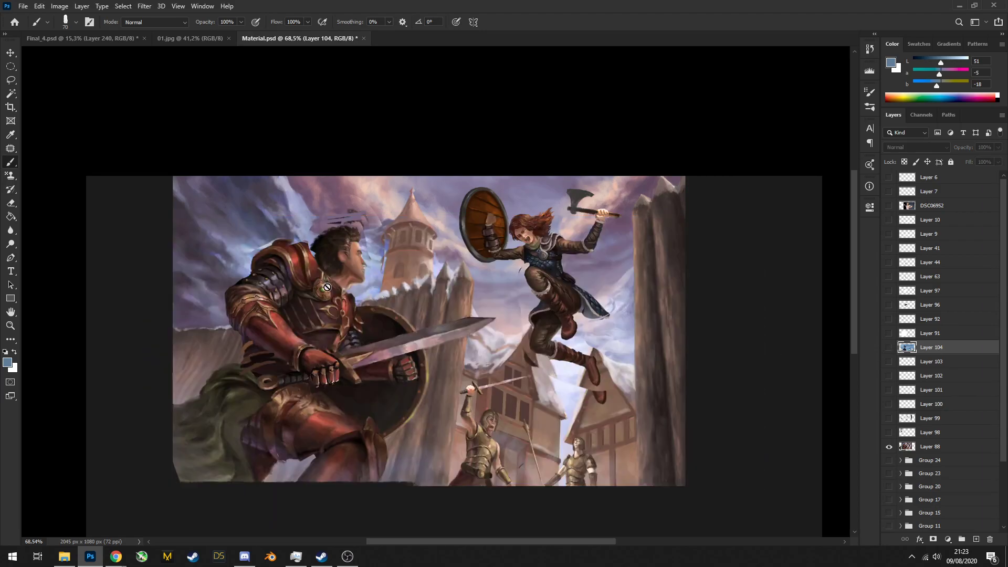
Add a new layer and mix a near-white from the sampled cloud blue for small snow highlights behind the swordsman's shoulder
{"action": "left_click", "coordinate": [975, 539]}
{"action": "left_click", "coordinate": [235, 252], "text": "alt"}
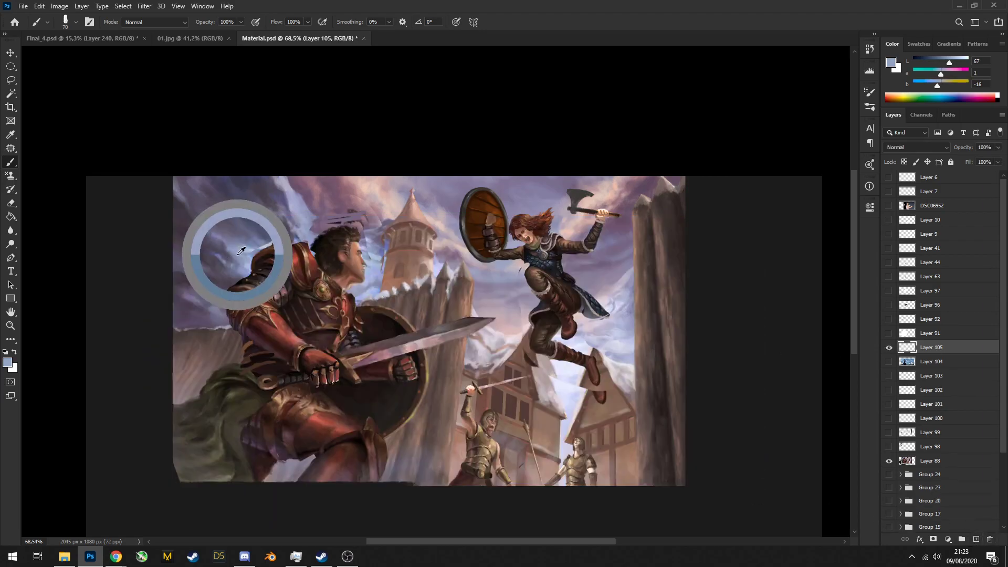
{"action": "key", "text": "bracketleft"}
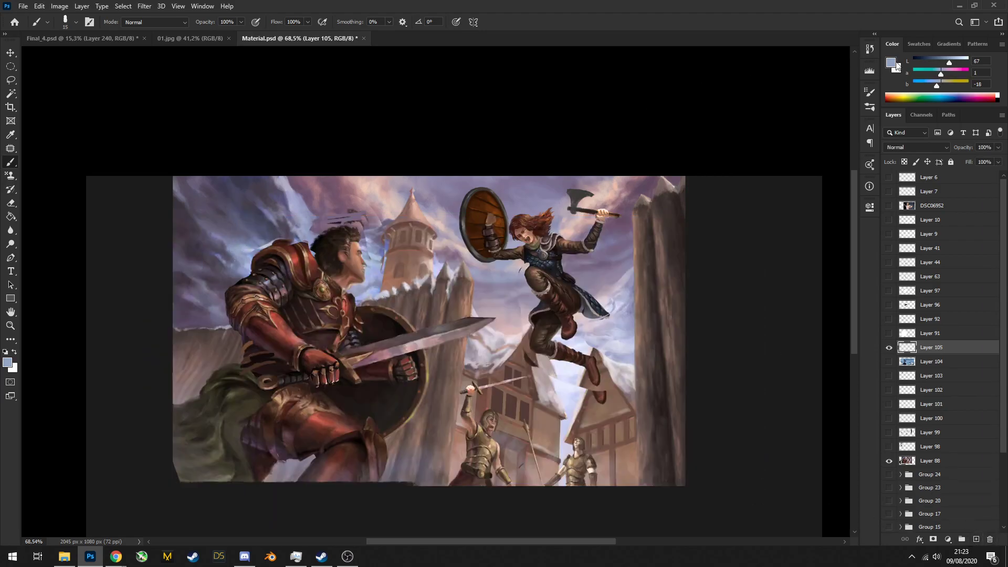
{"action": "left_click", "coordinate": [941, 85]}
{"action": "left_click_drag", "start_coordinate": [950, 63], "coordinate": [963, 63]}
{"action": "key", "text": "ctrl+z"}
Sample off-white from the reference's snow and paint bright snow patches behind the swordsman's shoulder, hair and chin
{"action": "left_click", "coordinate": [889, 362]}
{"action": "scroll", "coordinate": [213, 341], "scroll_direction": "up", "scroll_amount": 3}
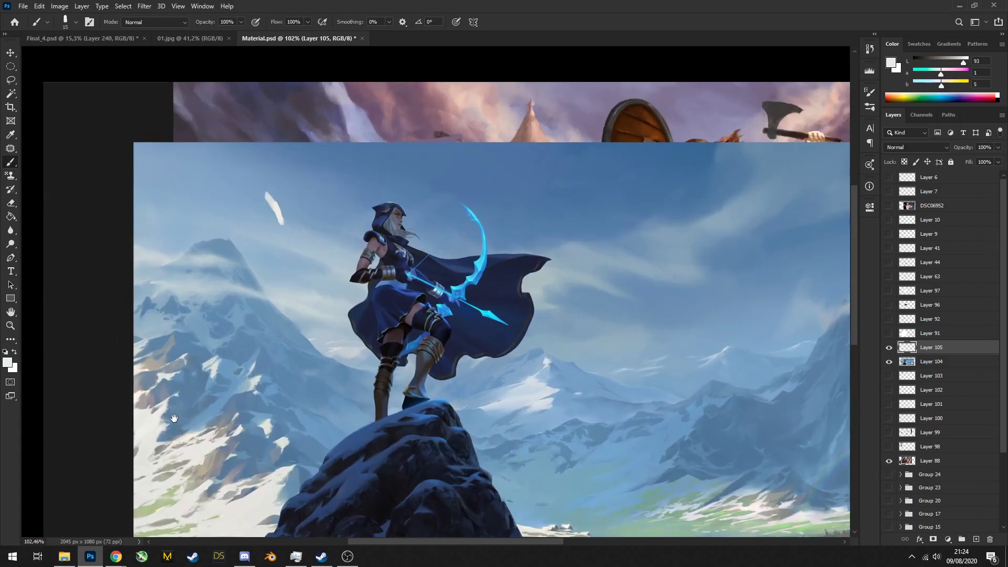
{"action": "scroll", "coordinate": [539, 284], "scroll_direction": "down", "scroll_amount": 3}
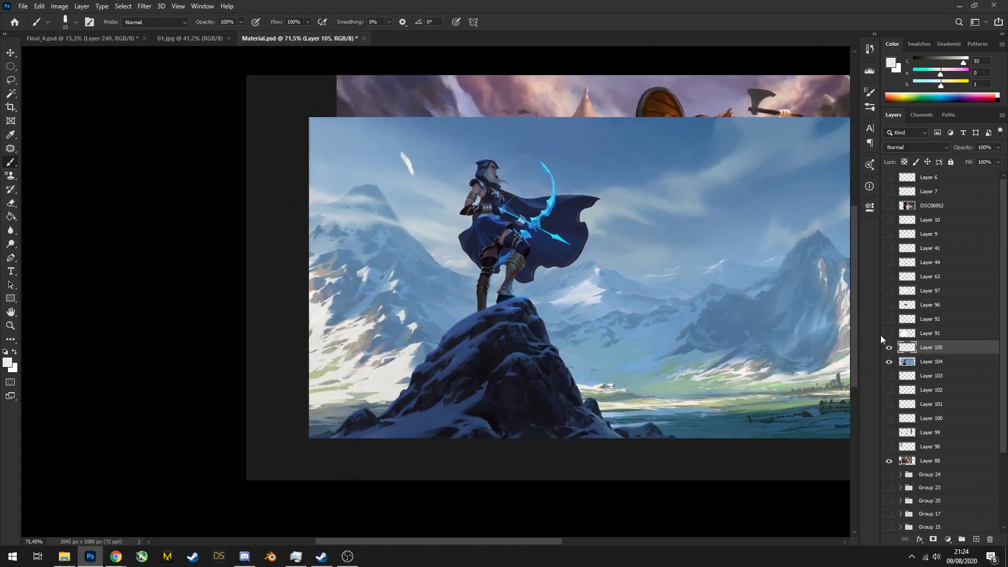
{"action": "left_click", "coordinate": [889, 361]}
{"action": "left_click_drag", "start_coordinate": [386, 169], "coordinate": [299, 227]}
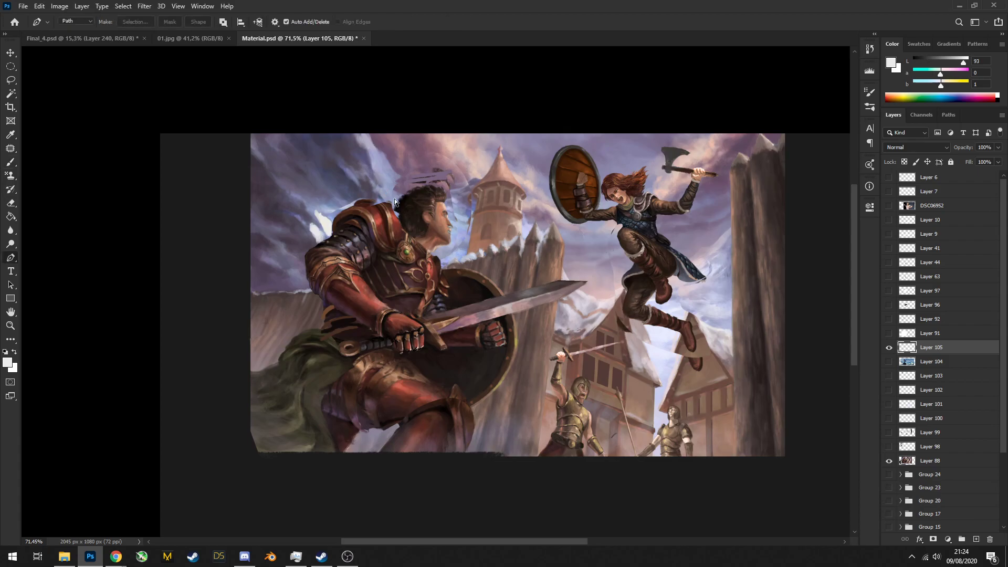
{"action": "mouse_move", "coordinate": [397, 199]}
{"action": "left_mouse_down"}
{"action": "mouse_move", "coordinate": [389, 168]}
{"action": "mouse_move", "coordinate": [372, 197]}
{"action": "left_mouse_up"}
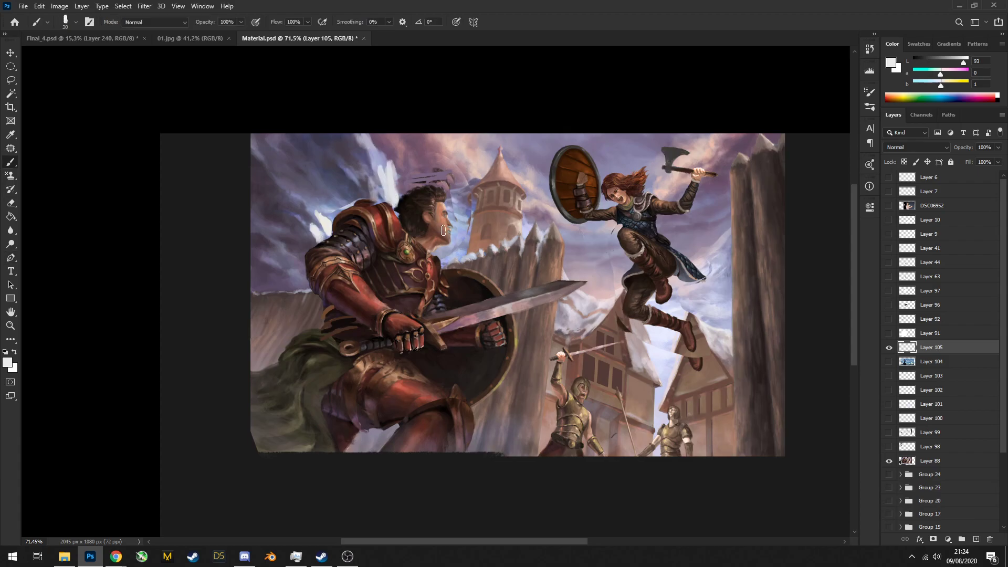
{"action": "left_click_drag", "start_coordinate": [450, 248], "coordinate": [450, 254]}
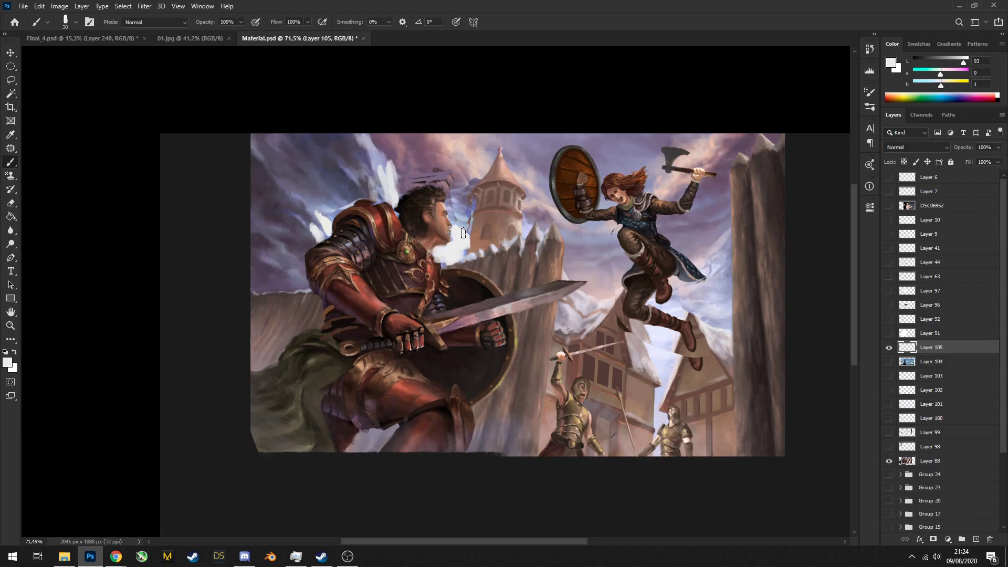
Check the new snow patches at reduced size against the mountain reference
{"action": "scroll", "coordinate": [463, 232], "scroll_direction": "down", "scroll_amount": 6}
{"action": "scroll", "coordinate": [410, 220], "scroll_direction": "up", "scroll_amount": 3}
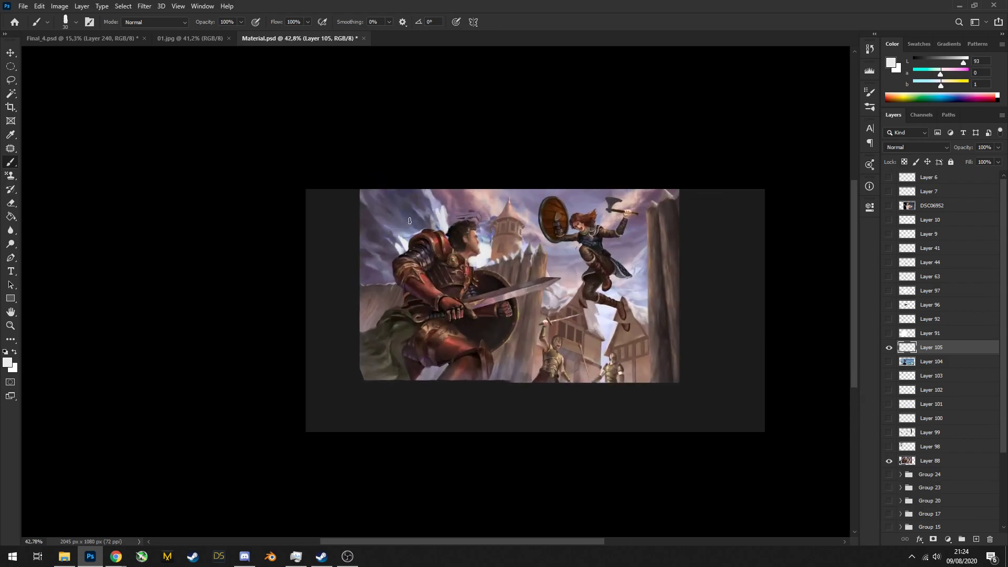
{"action": "left_click", "coordinate": [889, 361]}
{"action": "scroll", "coordinate": [406, 319], "scroll_direction": "up", "scroll_amount": 1}
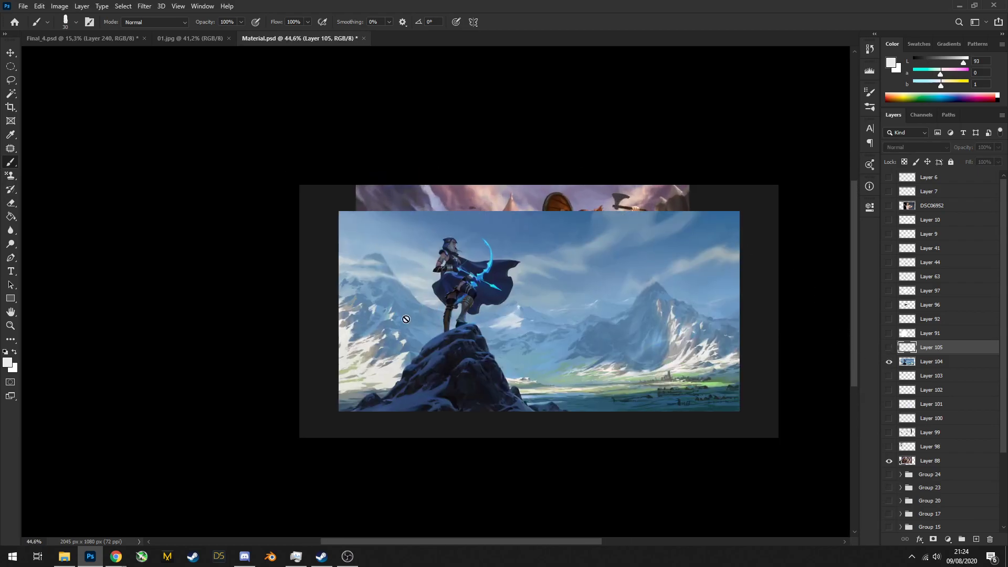
{"action": "left_click", "coordinate": [889, 361]}
Paste the artwork of the bearded man with a staff from the browser as a second reference and shift it lower over the painting
{"action": "left_click", "coordinate": [116, 556]}
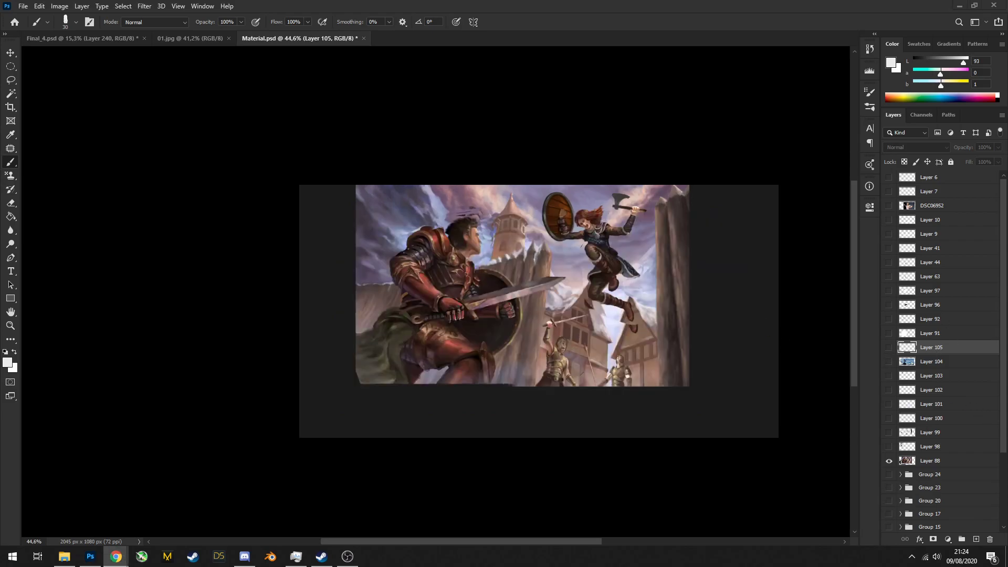
{"action": "key", "text": "ctrl+v"}
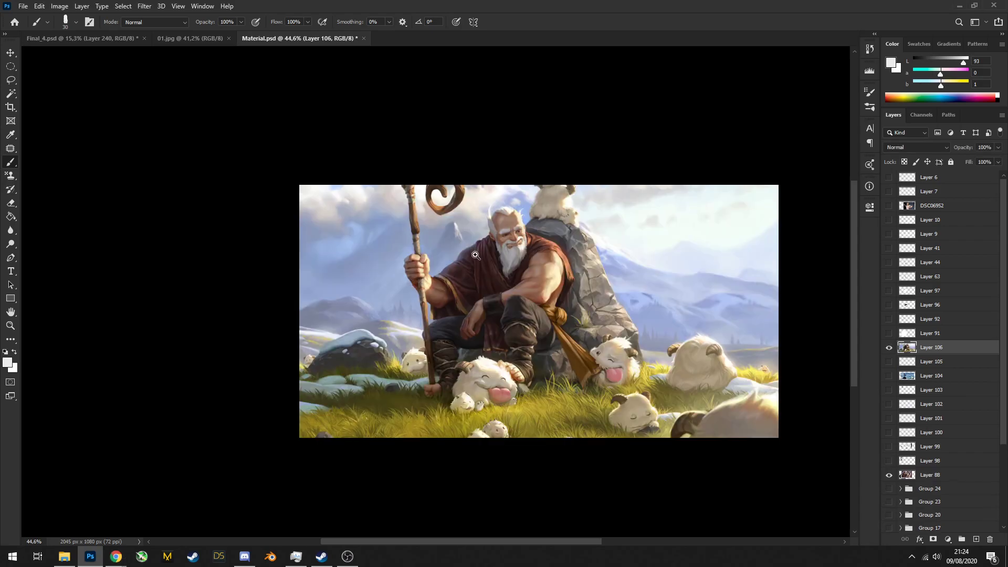
{"action": "scroll", "coordinate": [489, 232], "scroll_direction": "up", "scroll_amount": 3}
{"action": "key", "text": "v"}
{"action": "left_click_drag", "start_coordinate": [511, 267], "coordinate": [511, 300]}
Examine the soft clouds, bright haze and pale snowy mountains behind the bearded man in the second reference
{"action": "scroll", "coordinate": [478, 256], "scroll_direction": "up", "scroll_amount": 5}
{"action": "key", "text": "b"}
{"action": "left_click_drag", "start_coordinate": [578, 234], "coordinate": [234, 95]}
{"action": "left_click_drag", "start_coordinate": [532, 277], "coordinate": [423, 220]}
{"action": "scroll", "coordinate": [420, 195], "scroll_direction": "down", "scroll_amount": 8}
{"action": "left_click_drag", "start_coordinate": [409, 186], "coordinate": [496, 266]}
{"action": "scroll", "coordinate": [439, 208], "scroll_direction": "up", "scroll_amount": 3}
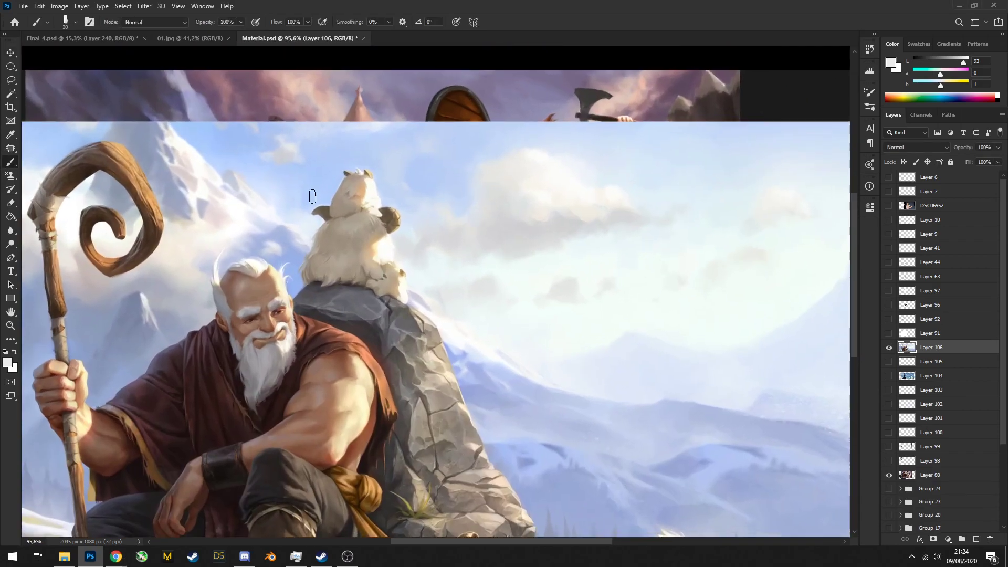
Hide the bearded-man reference and show the correction layers from Layer 98 to Layer 103
{"action": "scroll", "coordinate": [518, 186], "scroll_direction": "down", "scroll_amount": 8}
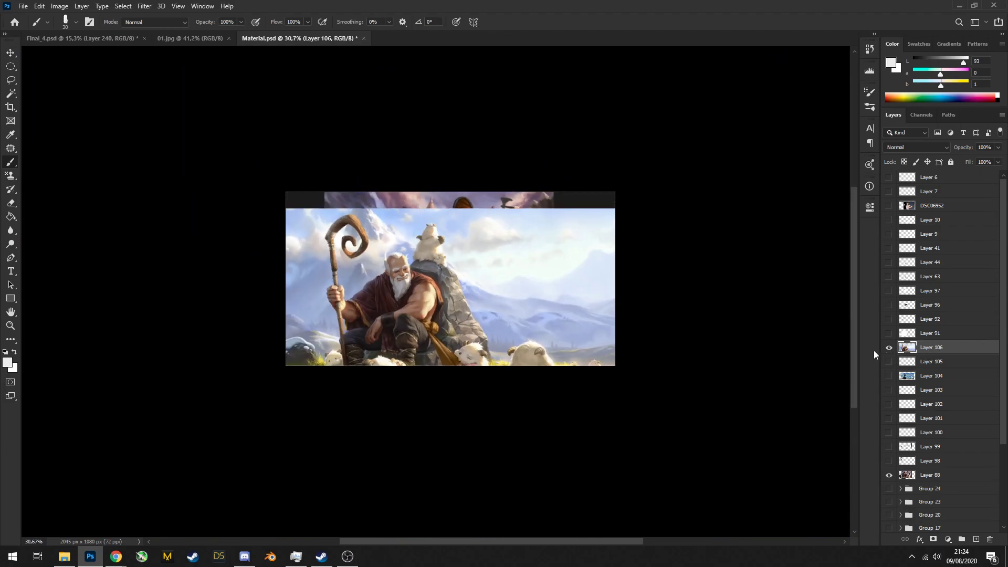
{"action": "scroll", "coordinate": [378, 203], "scroll_direction": "up", "scroll_amount": 4}
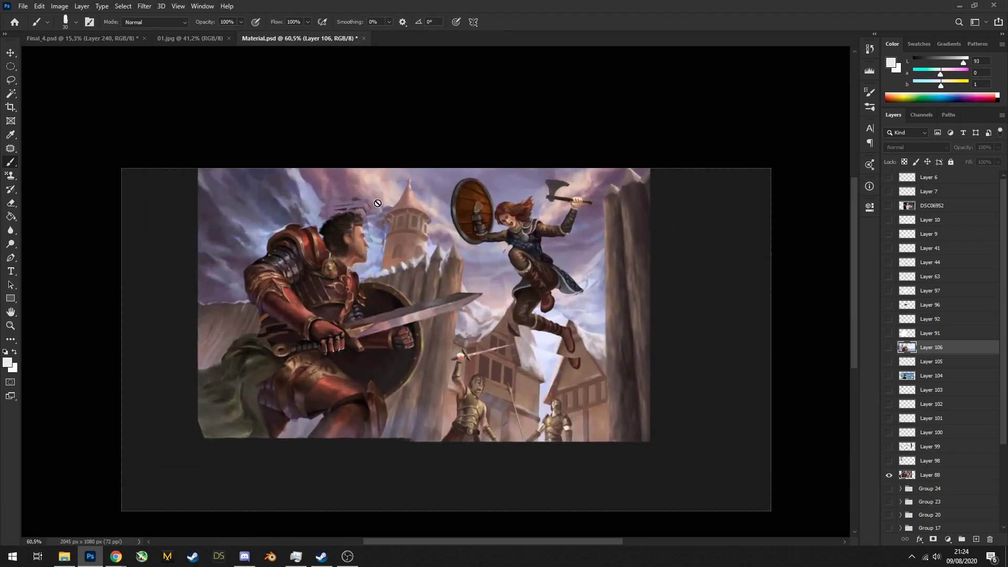
{"action": "left_click", "coordinate": [889, 460]}
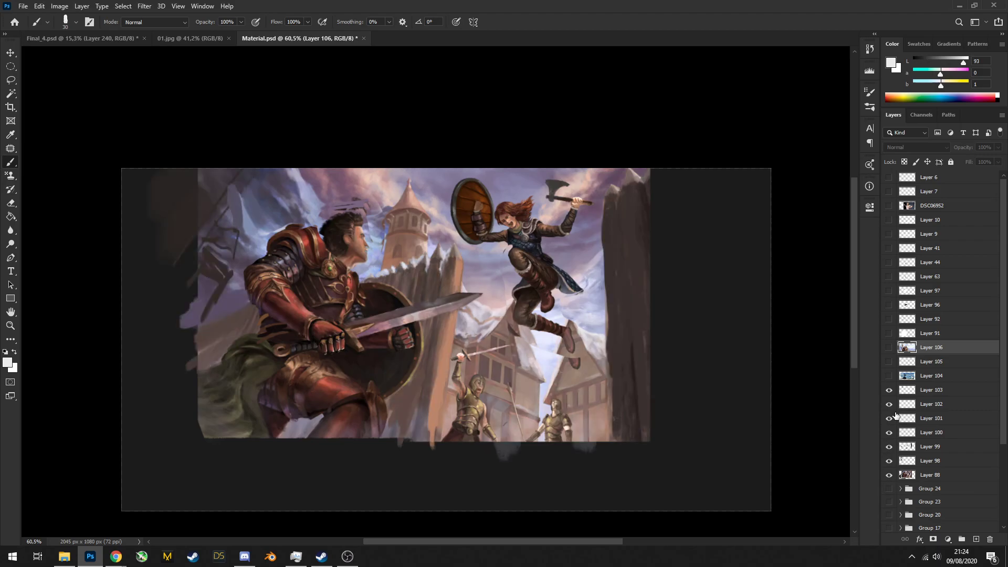
Group Layers 99 to 103, hide that group, and add a new blank layer above it
{"action": "left_click", "coordinate": [931, 389]}
{"action": "left_click", "coordinate": [929, 446], "text": "shift"}
{"action": "key", "text": "ctrl+g"}
{"action": "left_click", "coordinate": [888, 388]}
{"action": "scroll", "coordinate": [495, 332], "scroll_direction": "up", "scroll_amount": 1}
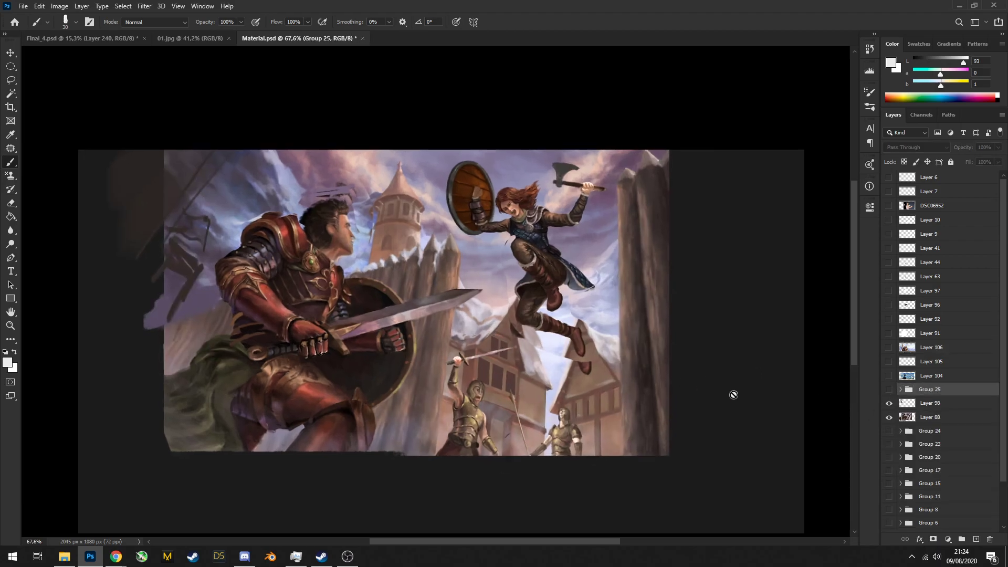
{"action": "left_click", "coordinate": [977, 540]}
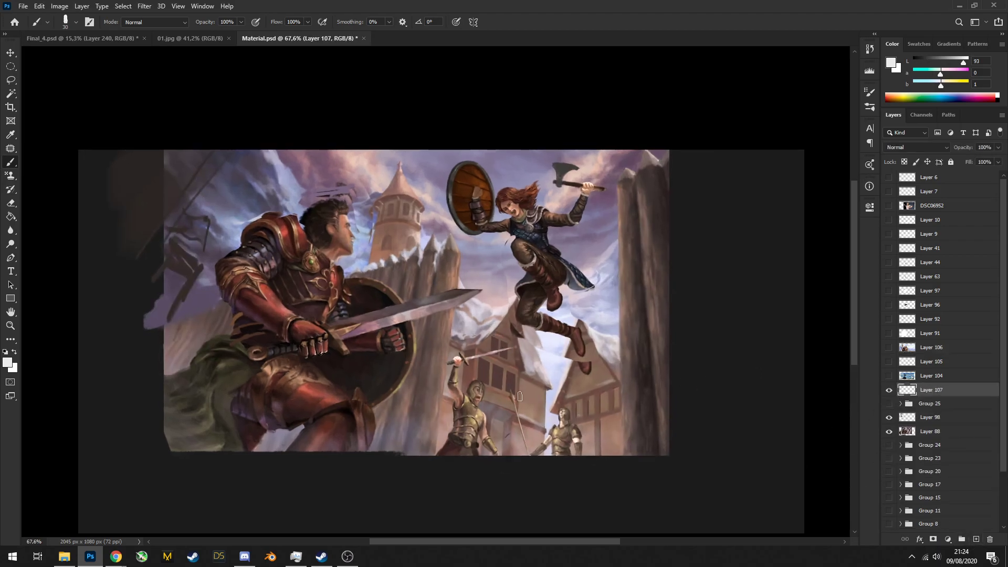
Compare the sky and mountain tones behind the swordsman with the bearded-man reference and in greyscale, sampling colours to judge them
{"action": "left_click", "coordinate": [280, 171], "text": "alt"}
{"action": "left_click", "coordinate": [889, 348]}
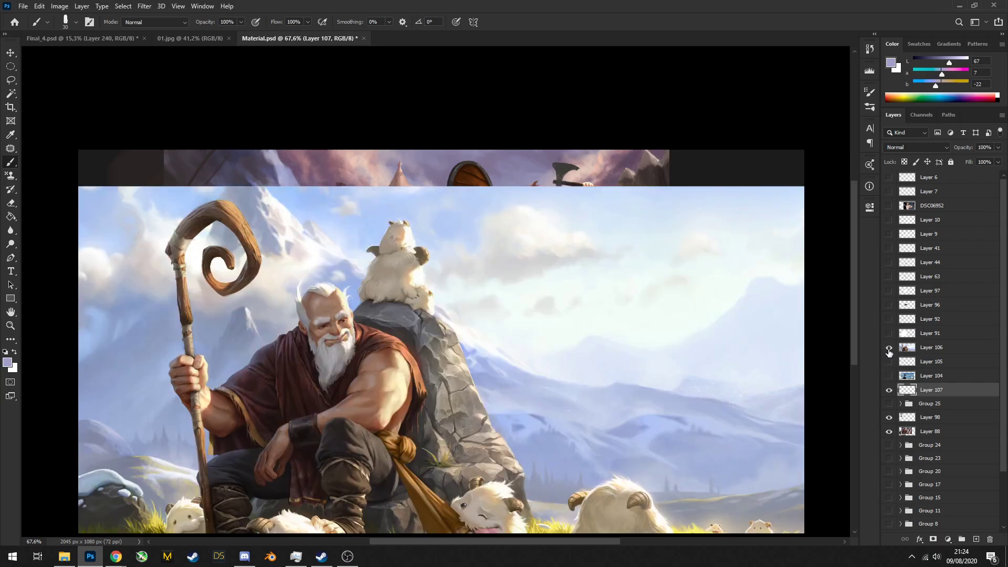
{"action": "left_click", "coordinate": [889, 348]}
{"action": "left_click", "coordinate": [279, 181], "text": "alt"}
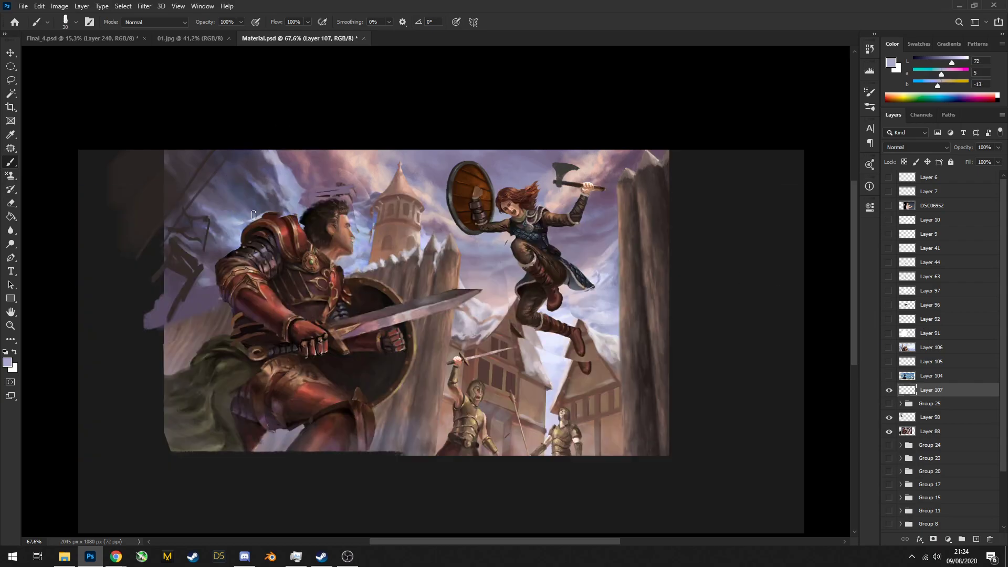
{"action": "key", "text": "ctrl+y"}
{"action": "scroll", "coordinate": [263, 182], "scroll_direction": "up", "scroll_amount": 1}
{"action": "left_click", "coordinate": [256, 160], "text": "alt"}
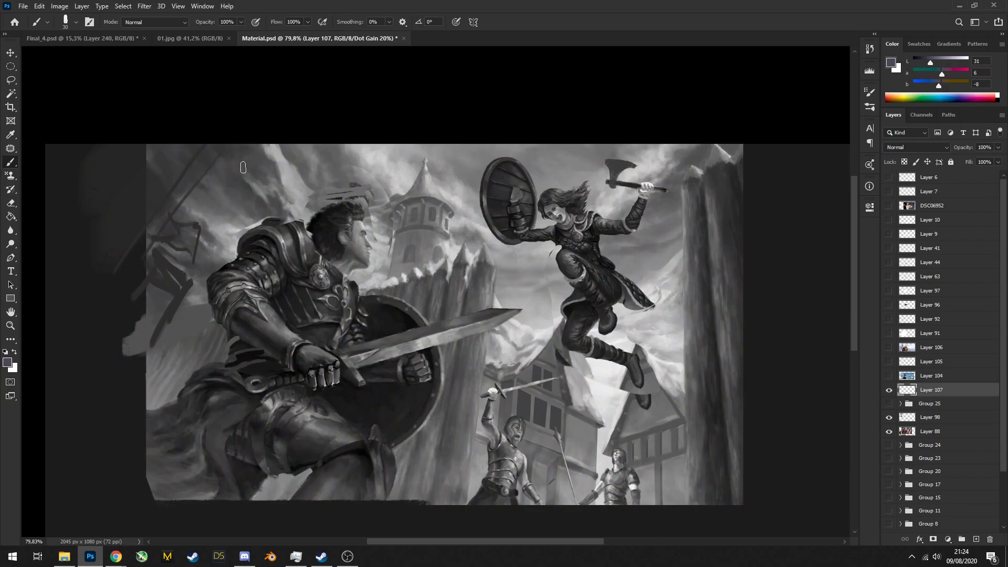
{"action": "left_click", "coordinate": [218, 342], "text": "alt"}
{"action": "key", "text": "ctrl+y"}
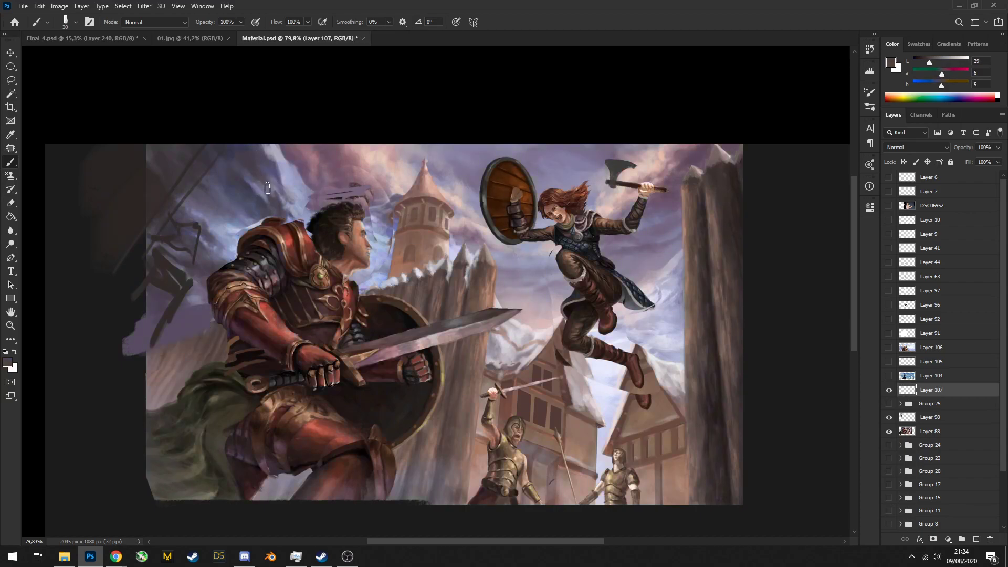
Sample light lavender from the mountain and paint haze with a large soft brush over the mountain and ruins behind the swordsman
{"action": "left_click", "coordinate": [291, 179], "text": "alt"}
{"action": "right_click", "coordinate": [271, 194]}
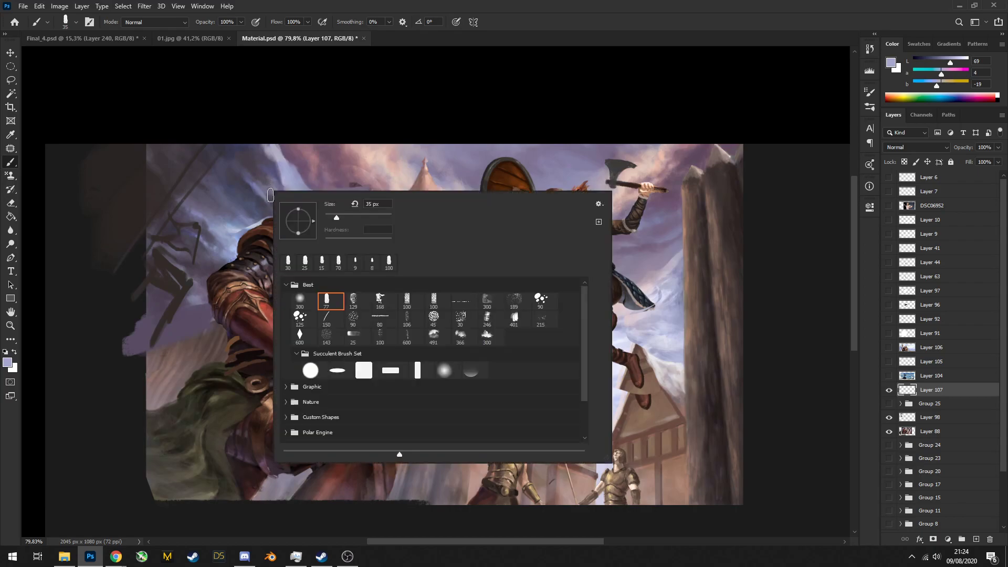
{"action": "double_click", "coordinate": [297, 299]}
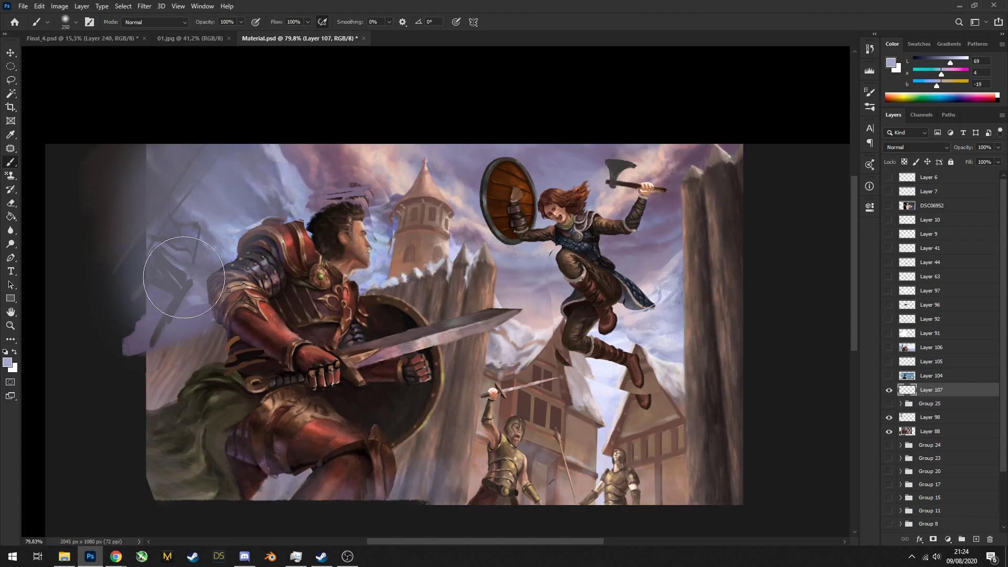
{"action": "left_click_drag", "start_coordinate": [384, 282], "coordinate": [370, 252]}
{"action": "left_click_drag", "start_coordinate": [431, 268], "coordinate": [412, 204]}
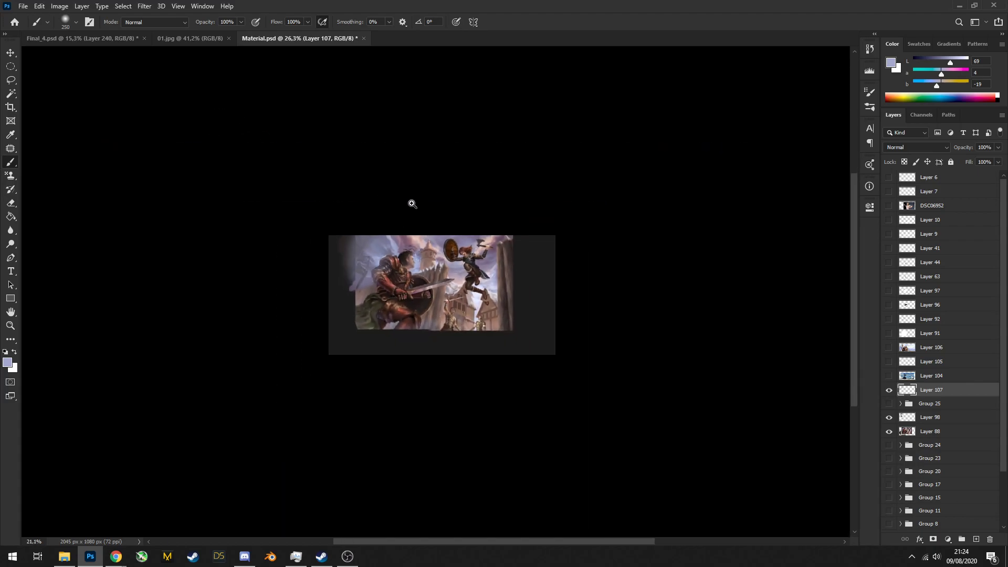
{"action": "left_click_drag", "start_coordinate": [400, 282], "coordinate": [462, 282]}
{"action": "key", "text": "e"}
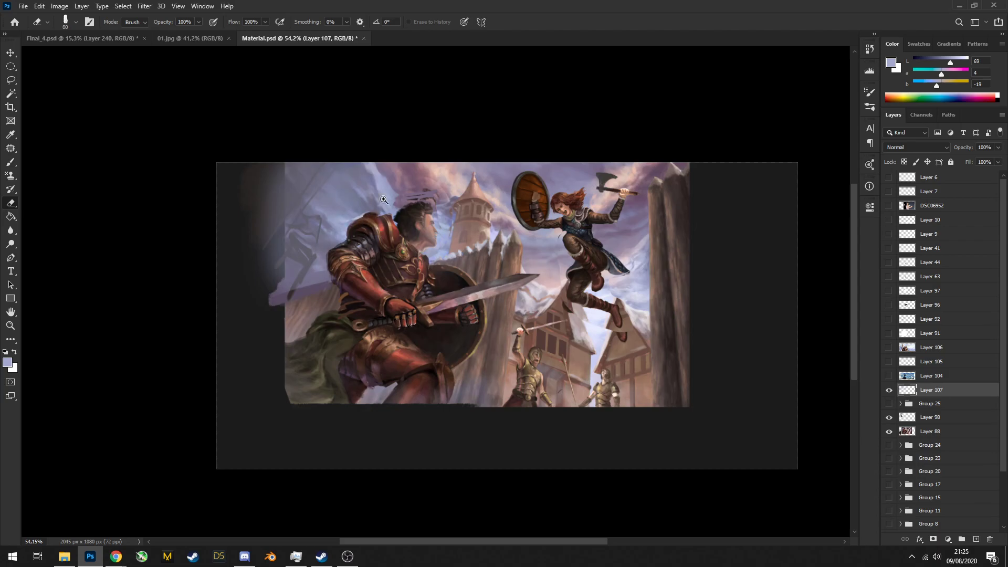
{"action": "mouse_move", "coordinate": [384, 199]}
{"action": "left_mouse_down"}
{"action": "mouse_move", "coordinate": [368, 200]}
{"action": "mouse_move", "coordinate": [436, 199]}
{"action": "left_mouse_up"}
{"action": "key", "text": "b"}
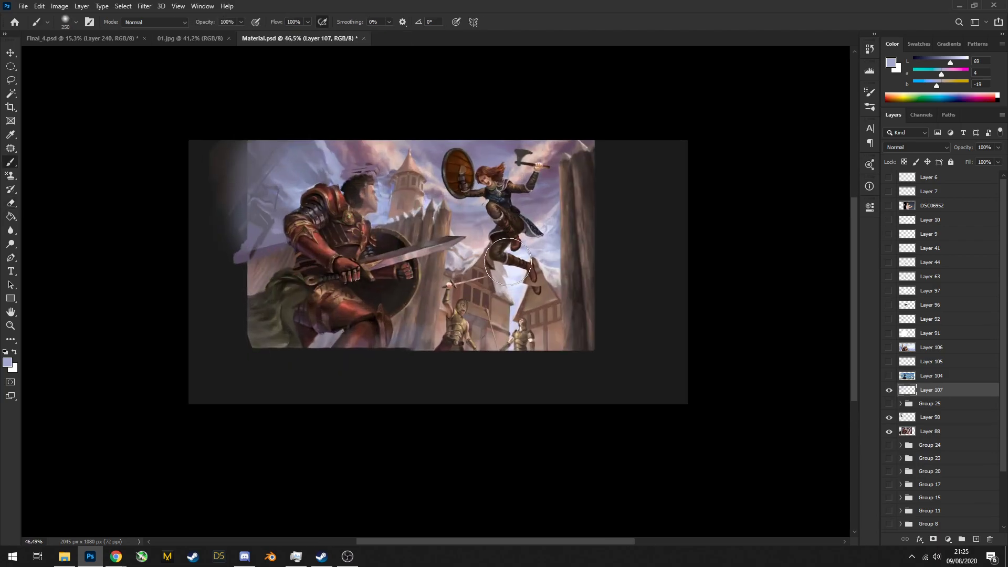
Sample pale pink from the clouds beside the tower and brush soft haze across the sky
{"action": "scroll", "coordinate": [394, 161], "scroll_direction": "up", "scroll_amount": 2}
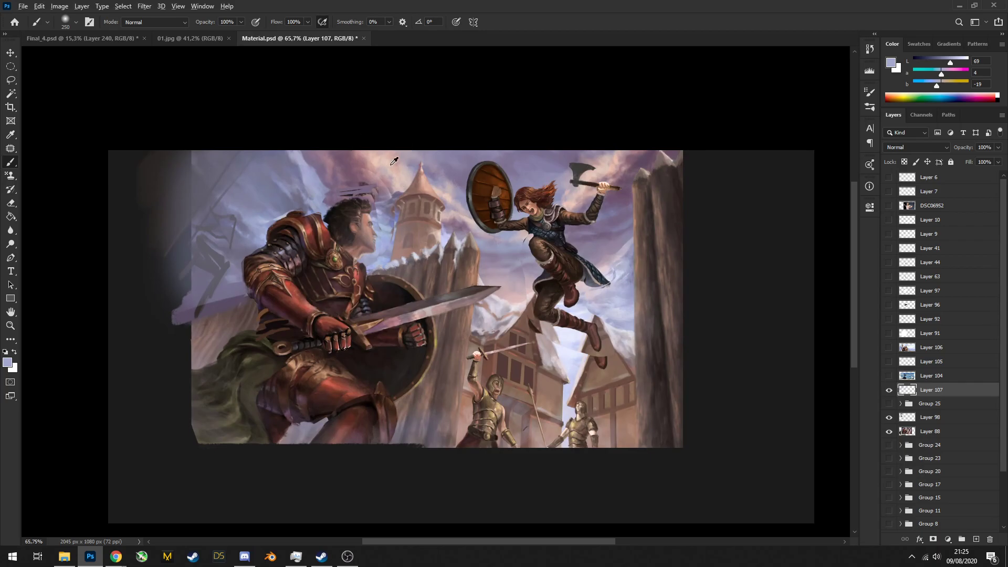
{"action": "left_click", "coordinate": [394, 161], "text": "alt"}
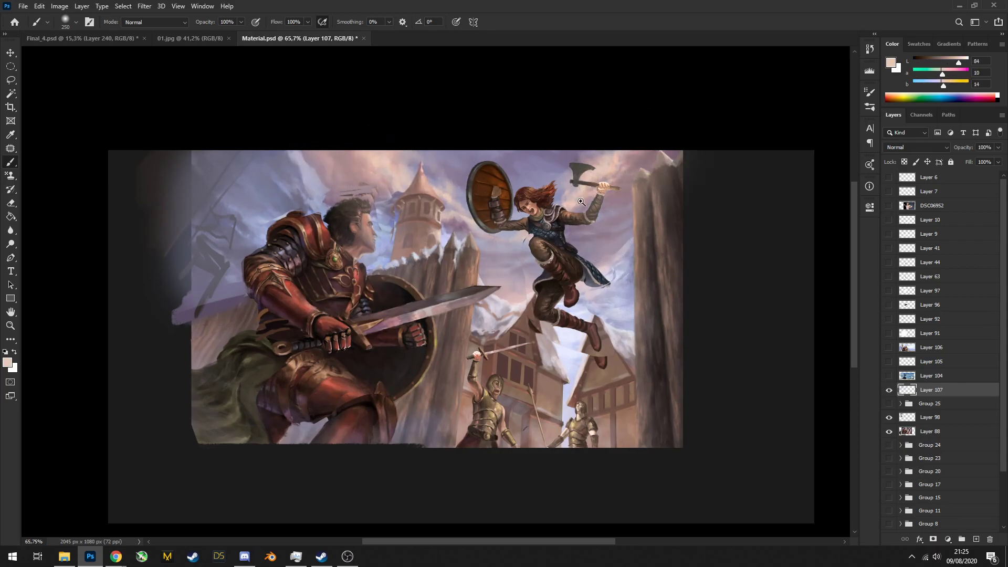
{"action": "scroll", "coordinate": [581, 201], "scroll_direction": "down", "scroll_amount": 4}
{"action": "scroll", "coordinate": [609, 210], "scroll_direction": "up", "scroll_amount": 4}
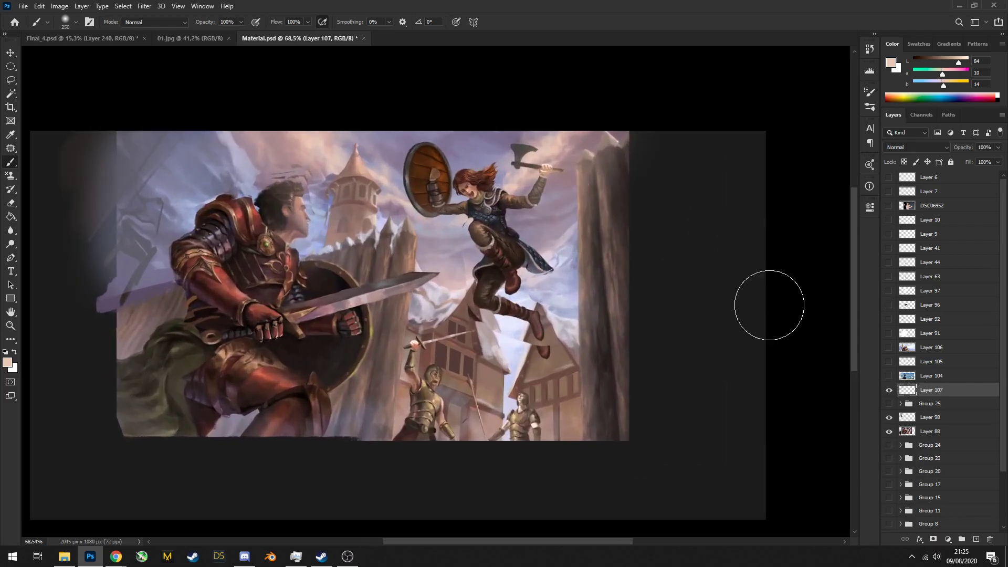
Group the battle illustration with its correction layers, hide the group, and add a new blank layer above it
{"action": "key", "text": "ctrl+shift+alt+n"}
{"action": "left_click_drag", "start_coordinate": [562, 368], "coordinate": [528, 344]}
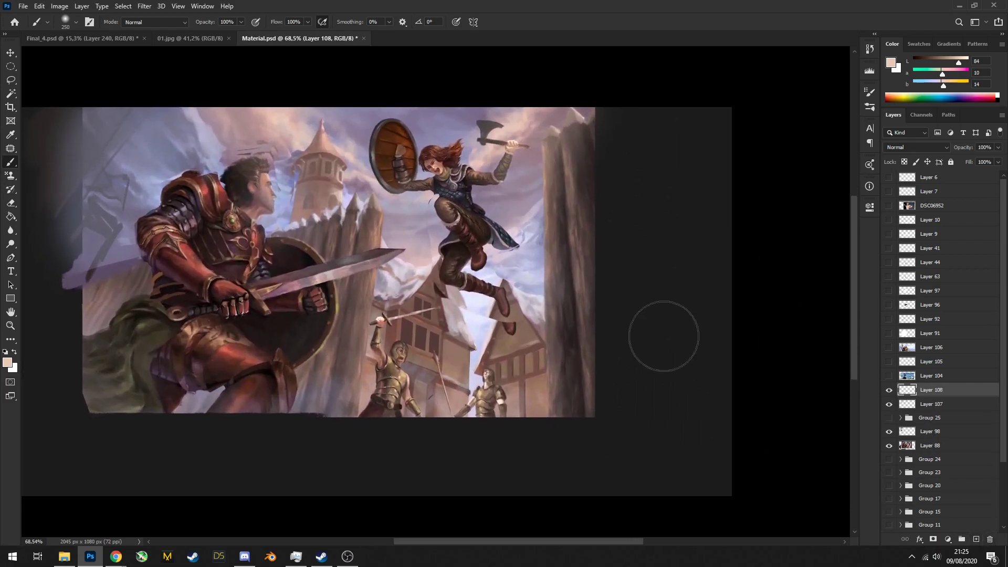
{"action": "left_click", "coordinate": [917, 447], "text": "shift"}
{"action": "key", "text": "ctrl+g"}
{"action": "key", "text": "ctrl+shift+alt+n"}
{"action": "left_click", "coordinate": [889, 404]}
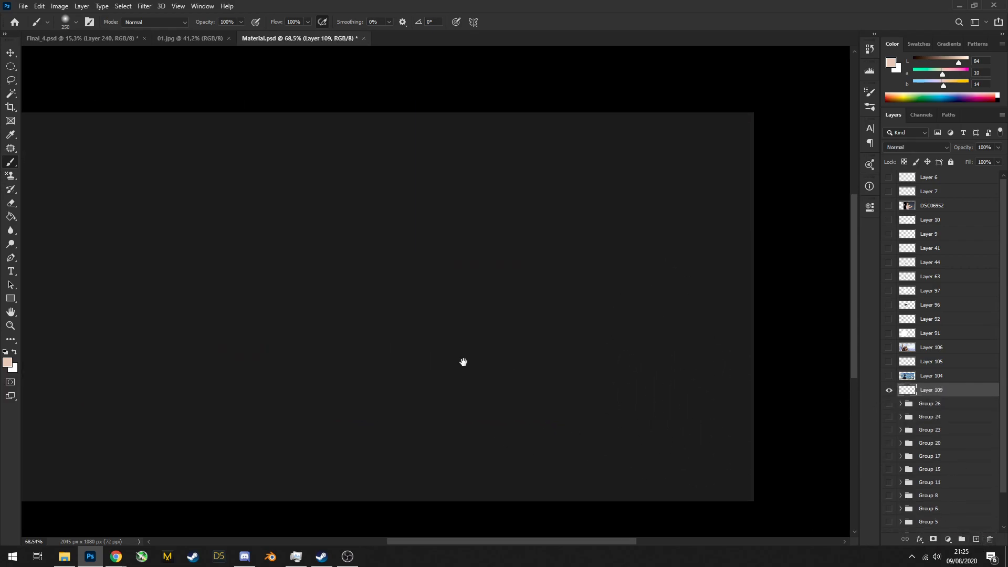
Switch to the 80 px textured brush and reset the painting colours to black and white
{"action": "left_click_drag", "start_coordinate": [462, 362], "coordinate": [552, 376]}
{"action": "right_click", "coordinate": [478, 271]}
{"action": "left_click", "coordinate": [489, 341]}
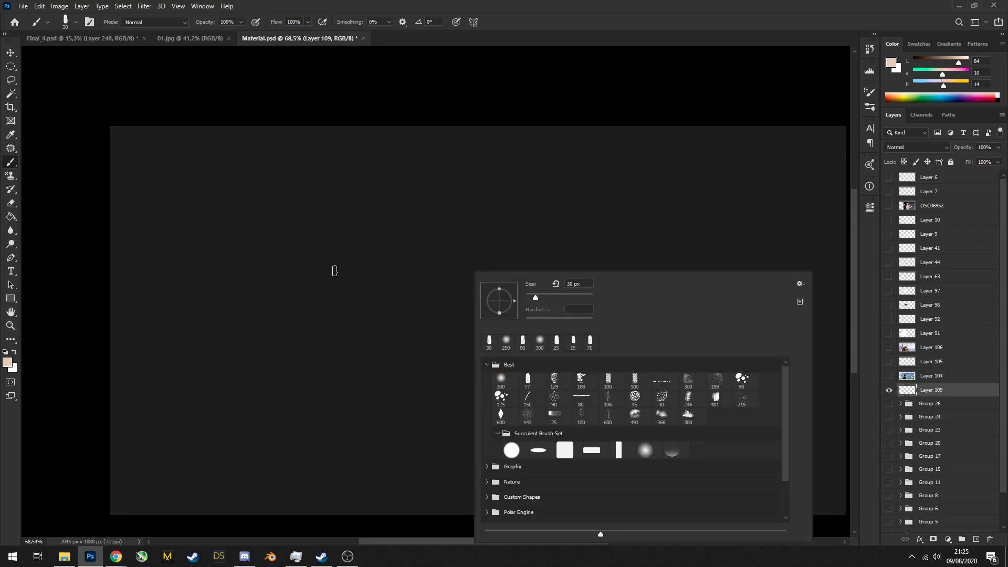
{"action": "left_click", "coordinate": [523, 341]}
{"action": "left_click_drag", "start_coordinate": [293, 342], "coordinate": [408, 293]}
{"action": "key", "text": "ctrl+z"}
{"action": "key", "text": "d"}
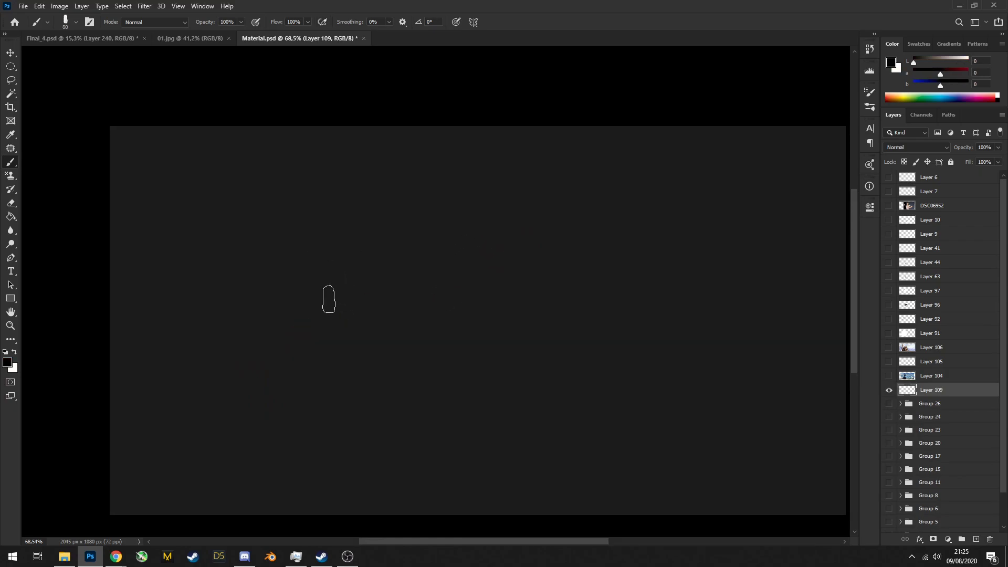
{"action": "key", "text": "x"}
{"action": "mouse_move", "coordinate": [315, 337]}
{"action": "left_mouse_down"}
{"action": "mouse_move", "coordinate": [493, 189]}
{"action": "mouse_move", "coordinate": [589, 286]}
{"action": "left_mouse_up"}
{"action": "key", "text": "ctrl+z"}
{"action": "key", "text": "x"}
{"action": "key", "text": "ctrl+z"}
Paint a black two-peaked mountain silhouette on the blank canvas, carve its slopes with the eraser, and add a small middle peak
{"action": "mouse_move", "coordinate": [304, 326]}
{"action": "left_mouse_down"}
{"action": "mouse_move", "coordinate": [413, 237]}
{"action": "mouse_move", "coordinate": [483, 276]}
{"action": "mouse_move", "coordinate": [440, 281]}
{"action": "mouse_move", "coordinate": [474, 275]}
{"action": "mouse_move", "coordinate": [529, 302]}
{"action": "mouse_move", "coordinate": [516, 286]}
{"action": "mouse_move", "coordinate": [521, 266]}
{"action": "mouse_move", "coordinate": [534, 261]}
{"action": "mouse_move", "coordinate": [575, 290]}
{"action": "mouse_move", "coordinate": [521, 302]}
{"action": "mouse_move", "coordinate": [643, 314]}
{"action": "mouse_move", "coordinate": [442, 270]}
{"action": "mouse_move", "coordinate": [464, 315]}
{"action": "mouse_move", "coordinate": [373, 319]}
{"action": "mouse_move", "coordinate": [559, 268]}
{"action": "mouse_move", "coordinate": [665, 312]}
{"action": "left_mouse_up"}
{"action": "key", "text": "e"}
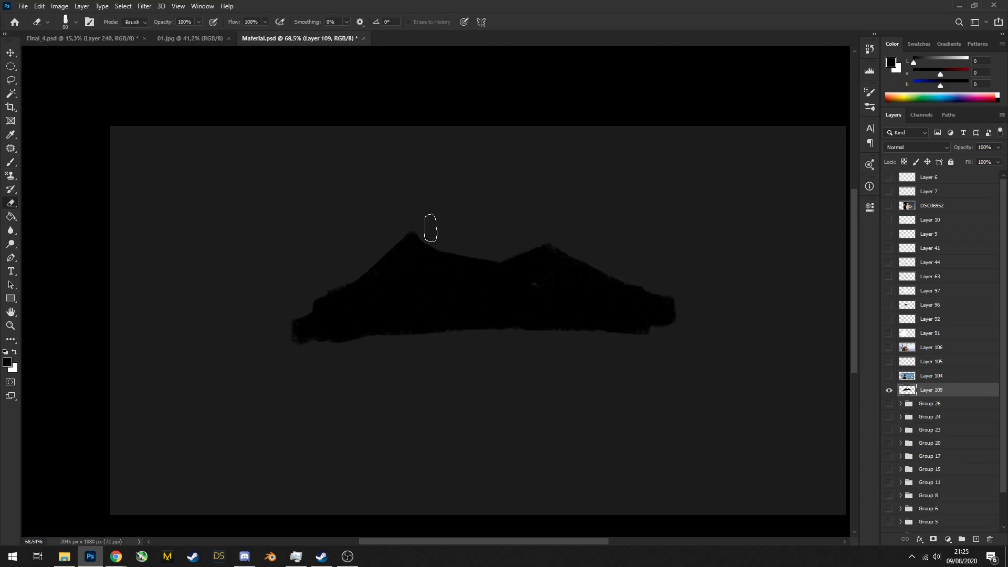
{"action": "mouse_move", "coordinate": [428, 225]}
{"action": "left_mouse_down"}
{"action": "mouse_move", "coordinate": [508, 271]}
{"action": "mouse_move", "coordinate": [493, 252]}
{"action": "left_mouse_up"}
{"action": "left_click_drag", "start_coordinate": [601, 249], "coordinate": [680, 315]}
{"action": "left_click_drag", "start_coordinate": [609, 273], "coordinate": [580, 266]}
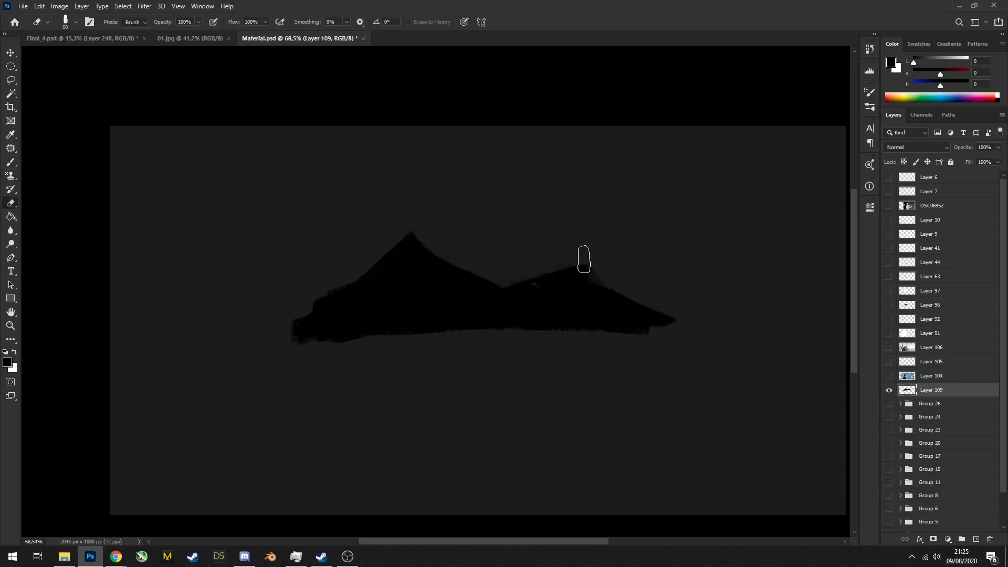
{"action": "key", "text": "b"}
{"action": "left_click_drag", "start_coordinate": [488, 294], "coordinate": [520, 277]}
Lock the layer's transparent pixels and paint white light with thinner ridge streaks on the taller peak's lit slope
{"action": "left_click", "coordinate": [904, 162]}
{"action": "key", "text": "x"}
{"action": "key", "text": "bracketleft"}
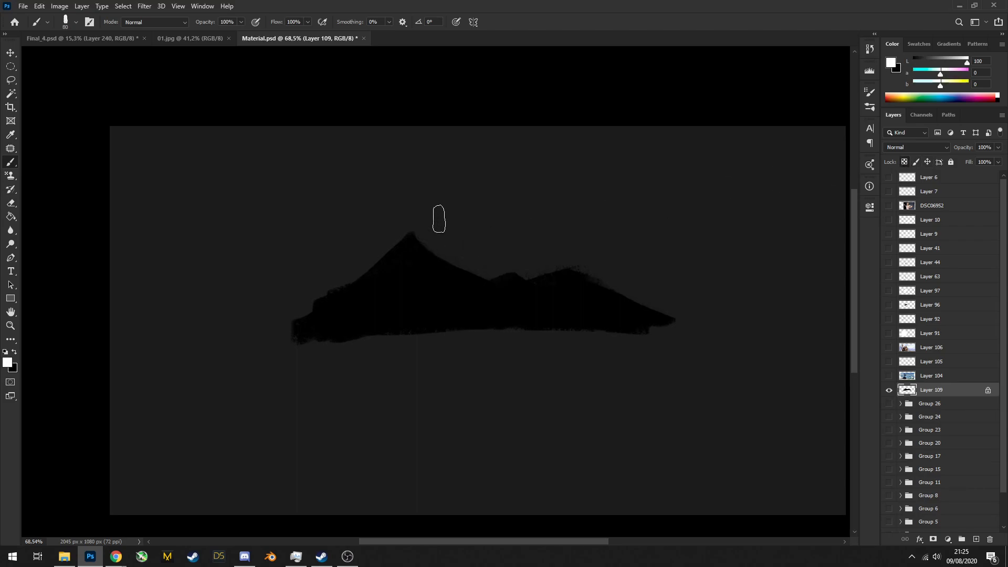
{"action": "left_click_drag", "start_coordinate": [418, 234], "coordinate": [311, 317]}
{"action": "left_click_drag", "start_coordinate": [418, 237], "coordinate": [309, 316]}
{"action": "key", "text": "bracketleft"}
{"action": "key", "text": "bracketleft"}
{"action": "left_click_drag", "start_coordinate": [362, 292], "coordinate": [417, 275]}
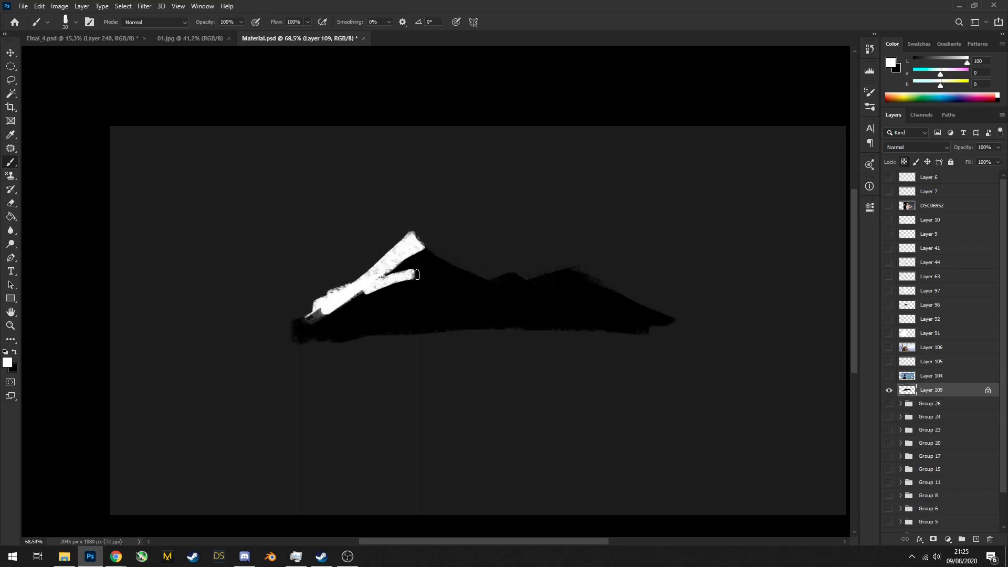
{"action": "key", "text": "bracketleft"}
{"action": "left_click_drag", "start_coordinate": [356, 307], "coordinate": [426, 272]}
{"action": "mouse_move", "coordinate": [430, 274]}
{"action": "left_mouse_down"}
{"action": "mouse_move", "coordinate": [377, 313]}
{"action": "mouse_move", "coordinate": [491, 294]}
{"action": "mouse_move", "coordinate": [454, 327]}
{"action": "mouse_move", "coordinate": [407, 330]}
{"action": "mouse_move", "coordinate": [481, 300]}
{"action": "mouse_move", "coordinate": [429, 302]}
{"action": "mouse_move", "coordinate": [493, 293]}
{"action": "mouse_move", "coordinate": [451, 315]}
{"action": "left_mouse_up"}
Paint a broad white light plane down the smaller peak and cut dark shadow shapes into it
{"action": "key", "text": "bracketright"}
{"action": "key", "text": "e"}
{"action": "key", "text": "b"}
{"action": "key", "text": "bracketright"}
{"action": "key", "text": "bracketright"}
{"action": "key", "text": "bracketright"}
{"action": "mouse_move", "coordinate": [596, 276]}
{"action": "left_mouse_down"}
{"action": "mouse_move", "coordinate": [488, 329]}
{"action": "mouse_move", "coordinate": [578, 273]}
{"action": "mouse_move", "coordinate": [509, 299]}
{"action": "mouse_move", "coordinate": [596, 291]}
{"action": "mouse_move", "coordinate": [563, 319]}
{"action": "mouse_move", "coordinate": [604, 301]}
{"action": "mouse_move", "coordinate": [586, 305]}
{"action": "left_mouse_up"}
{"action": "key", "text": "e"}
{"action": "mouse_move", "coordinate": [630, 282]}
{"action": "left_mouse_down"}
{"action": "mouse_move", "coordinate": [593, 265]}
{"action": "mouse_move", "coordinate": [635, 265]}
{"action": "left_mouse_up"}
Lighten the foot of the taller peak with white strokes and darken its lower edge again
{"action": "key", "text": "b"}
{"action": "mouse_move", "coordinate": [451, 299]}
{"action": "left_mouse_down"}
{"action": "mouse_move", "coordinate": [407, 310]}
{"action": "mouse_move", "coordinate": [478, 311]}
{"action": "mouse_move", "coordinate": [465, 322]}
{"action": "left_mouse_up"}
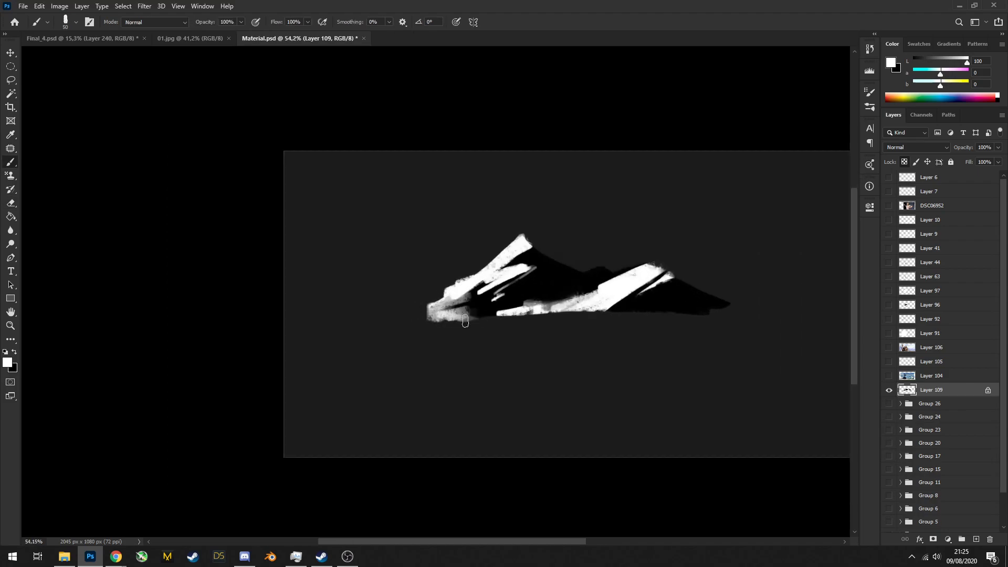
{"action": "left_click_drag", "start_coordinate": [531, 324], "coordinate": [450, 324]}
{"action": "key", "text": "e"}
{"action": "mouse_move", "coordinate": [570, 292]}
{"action": "left_mouse_down"}
{"action": "mouse_move", "coordinate": [580, 267]}
{"action": "mouse_move", "coordinate": [659, 317]}
{"action": "mouse_move", "coordinate": [677, 315]}
{"action": "left_mouse_up"}
{"action": "key", "text": "ctrl+l"}
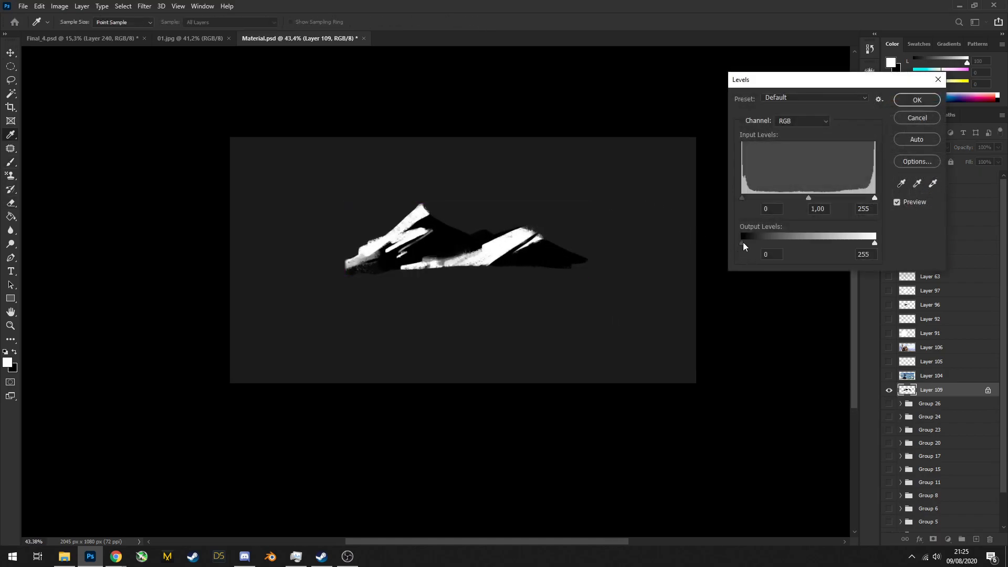
{"action": "mouse_move", "coordinate": [741, 242]}
{"action": "left_mouse_down"}
{"action": "mouse_move", "coordinate": [776, 243]}
{"action": "mouse_move", "coordinate": [741, 242]}
{"action": "left_mouse_up"}
{"action": "key", "text": "Escape"}
Enlarge the painted mountains with Free Transform and reposition them on the canvas
{"action": "left_click_drag", "start_coordinate": [503, 254], "coordinate": [546, 254]}
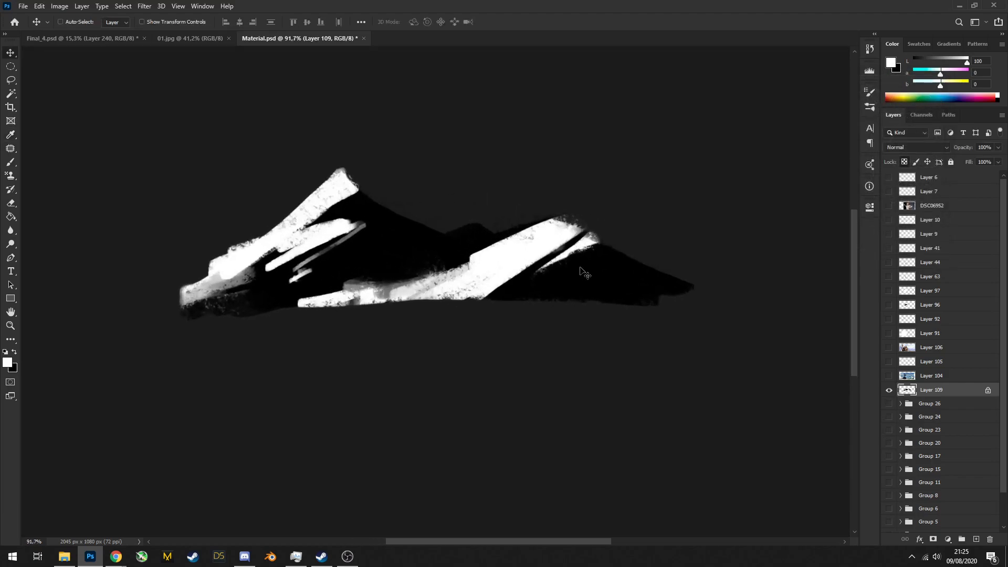
{"action": "key", "text": "ctrl+t"}
{"action": "left_click_drag", "start_coordinate": [675, 181], "coordinate": [803, 163]}
{"action": "left_click_drag", "start_coordinate": [540, 220], "coordinate": [556, 236]}
{"action": "key", "text": "Return"}
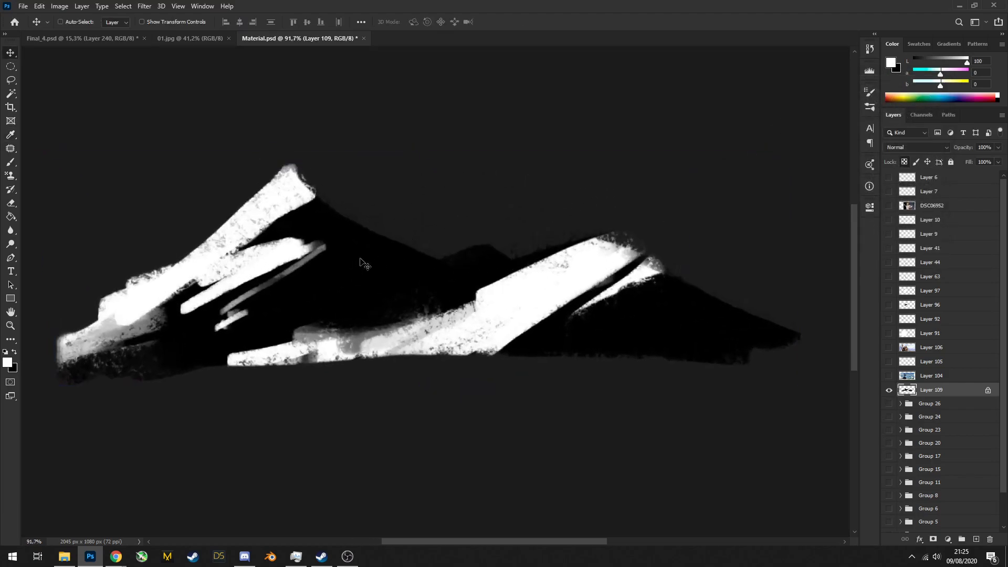
Sample black from the shadow side and paint thin dark streaks into the taller peak's secondary light patch
{"action": "key", "text": "b"}
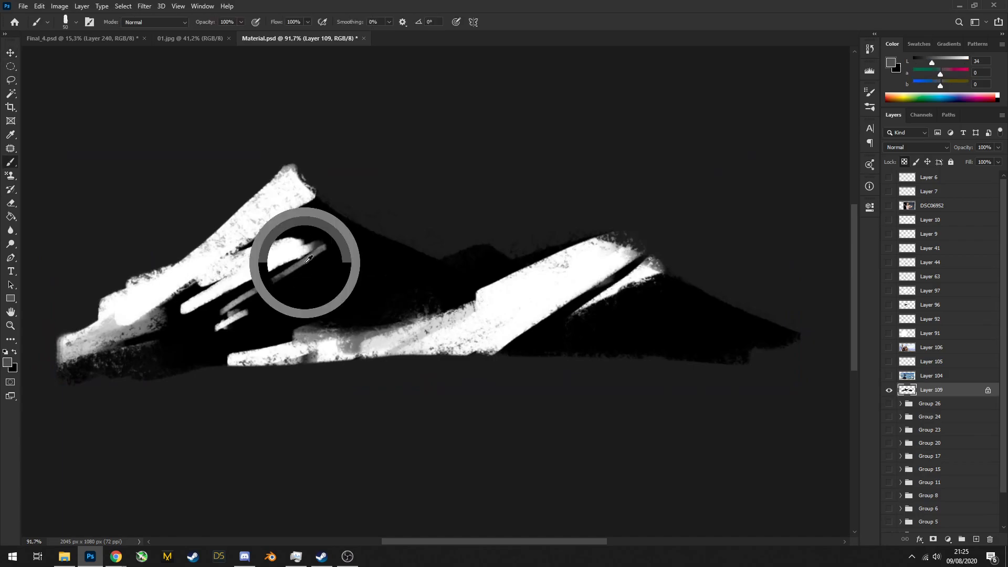
{"action": "left_click", "coordinate": [305, 260], "text": "alt"}
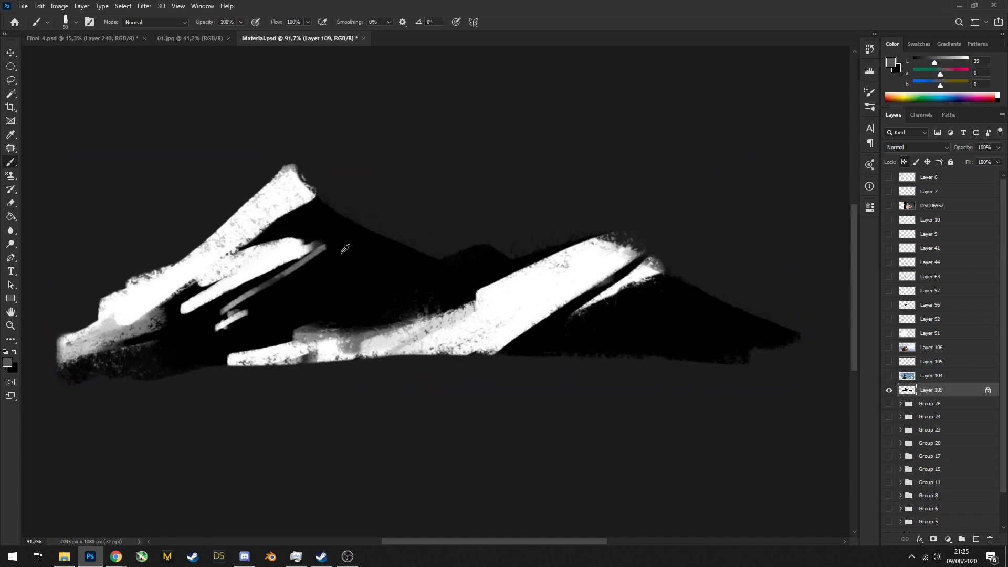
{"action": "left_click", "coordinate": [345, 249], "text": "alt"}
{"action": "key", "text": "bracketleft"}
{"action": "key", "text": "bracketleft"}
{"action": "key", "text": "bracketleft"}
{"action": "left_click_drag", "start_coordinate": [299, 241], "coordinate": [260, 257]}
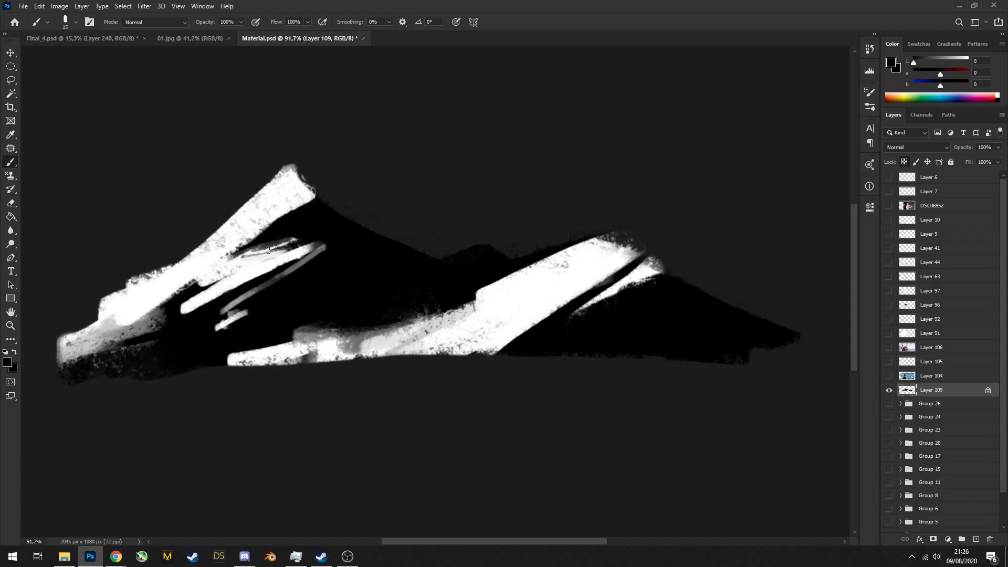
Compress the mountain sketch's contrast with Levels, setting the output levels to 86 and 103
{"action": "scroll", "coordinate": [310, 241], "scroll_direction": "down", "scroll_amount": 5}
{"action": "scroll", "coordinate": [309, 241], "scroll_direction": "up", "scroll_amount": 2}
{"action": "key", "text": "ctrl+l"}
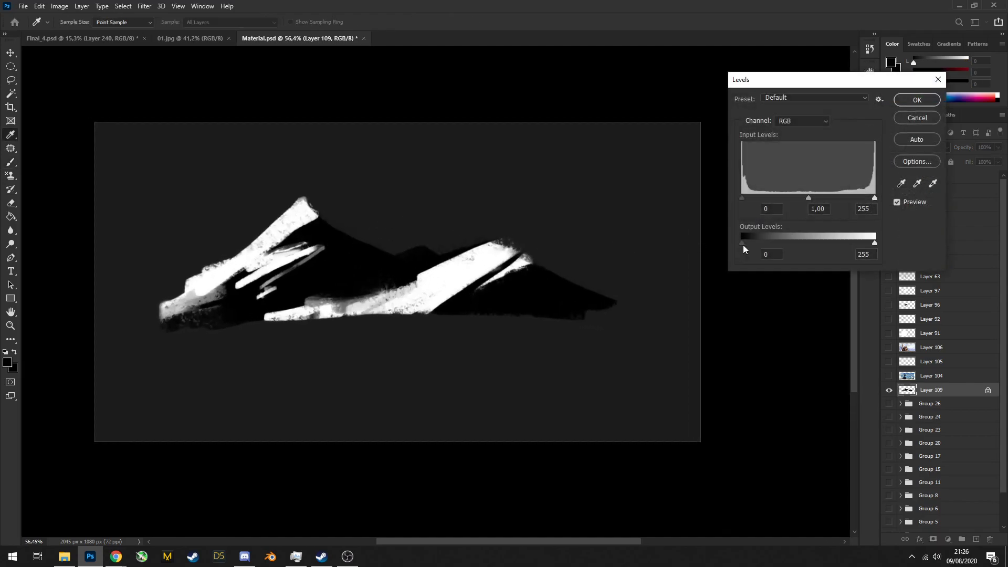
{"action": "left_click_drag", "start_coordinate": [743, 242], "coordinate": [774, 242]}
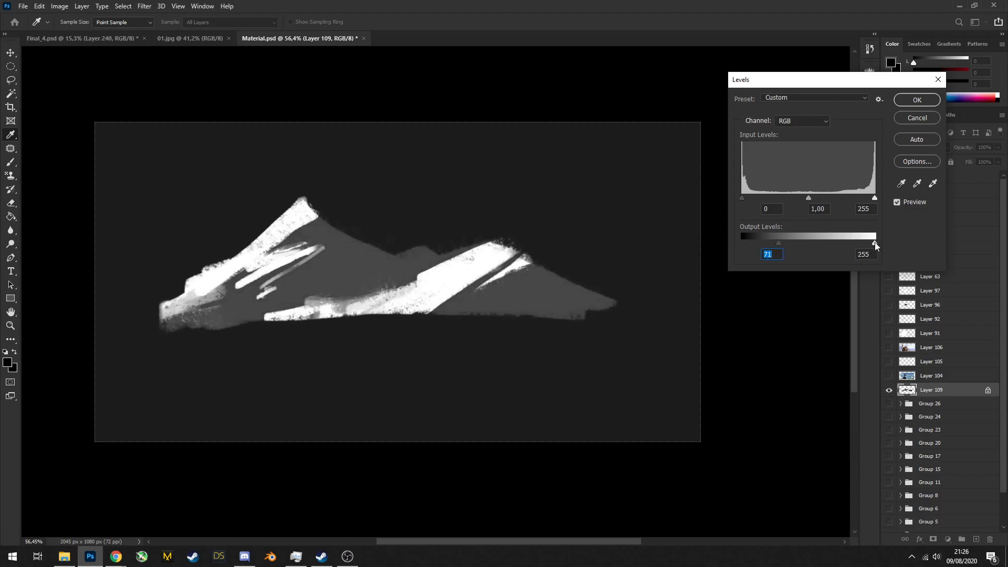
{"action": "left_click_drag", "start_coordinate": [874, 243], "coordinate": [793, 236]}
{"action": "left_click_drag", "start_coordinate": [404, 287], "coordinate": [842, 236]}
{"action": "left_click_drag", "start_coordinate": [780, 246], "coordinate": [801, 241]}
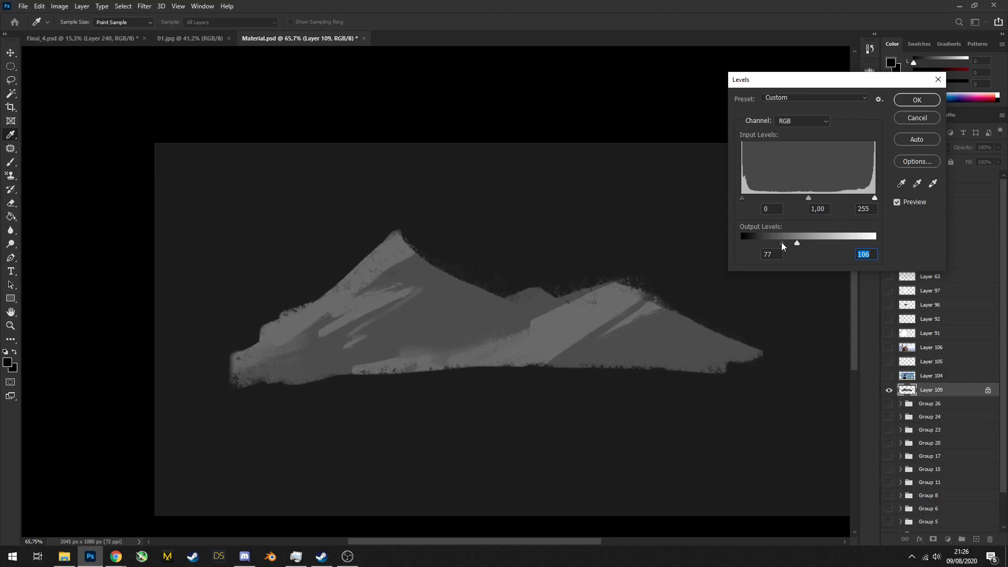
{"action": "left_click", "coordinate": [781, 242]}
{"action": "mouse_move", "coordinate": [800, 239]}
{"action": "left_mouse_down"}
{"action": "mouse_move", "coordinate": [781, 241]}
{"action": "mouse_move", "coordinate": [789, 245]}
{"action": "left_mouse_up"}
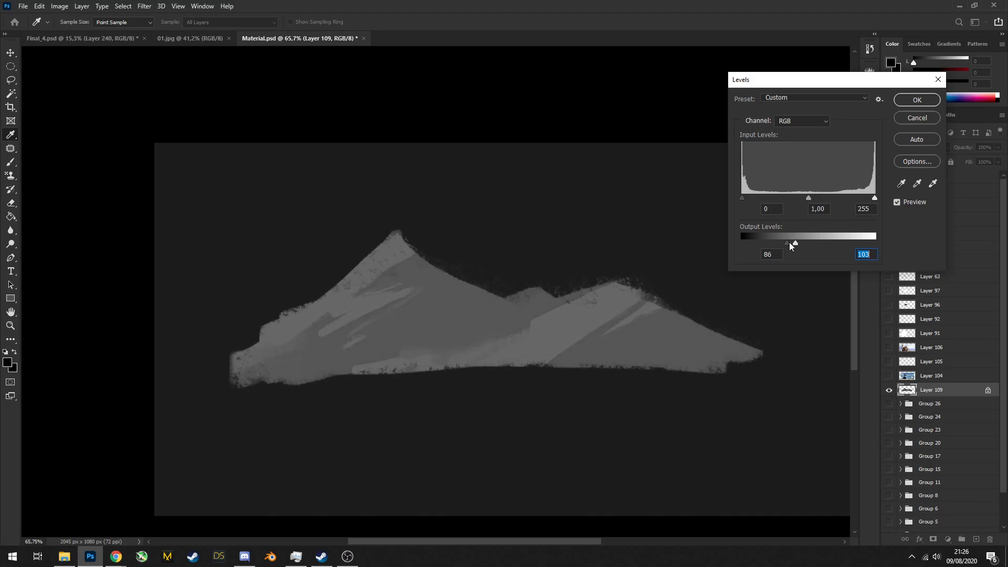
{"action": "left_click", "coordinate": [917, 100]}
Hide the mountain layer, show the battle illustration in Group 26, and add a new layer above it
{"action": "key", "text": "b"}
{"action": "left_click", "coordinate": [889, 389]}
{"action": "left_click", "coordinate": [889, 403]}
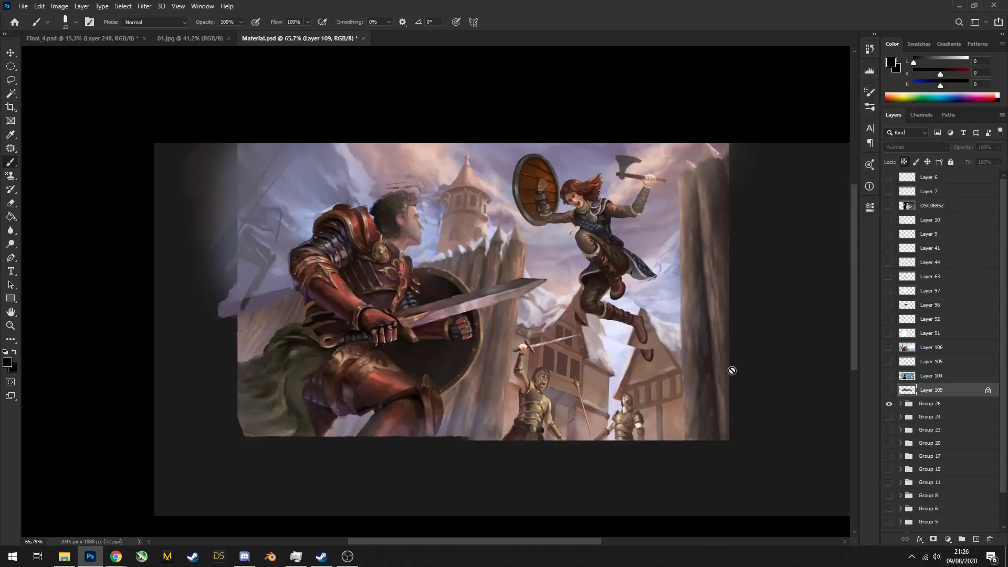
{"action": "scroll", "coordinate": [492, 326], "scroll_direction": "down", "scroll_amount": 3}
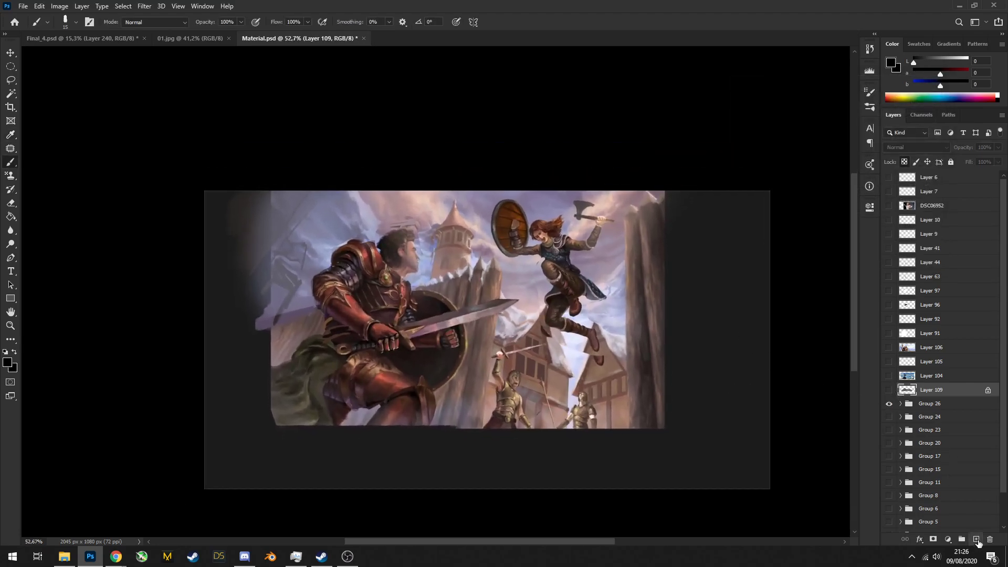
{"action": "left_click", "coordinate": [976, 539]}
Lasso the jumping warrior's torso and warp the isolated piece to reshape the chest
{"action": "scroll", "coordinate": [474, 258], "scroll_direction": "up", "scroll_amount": 3}
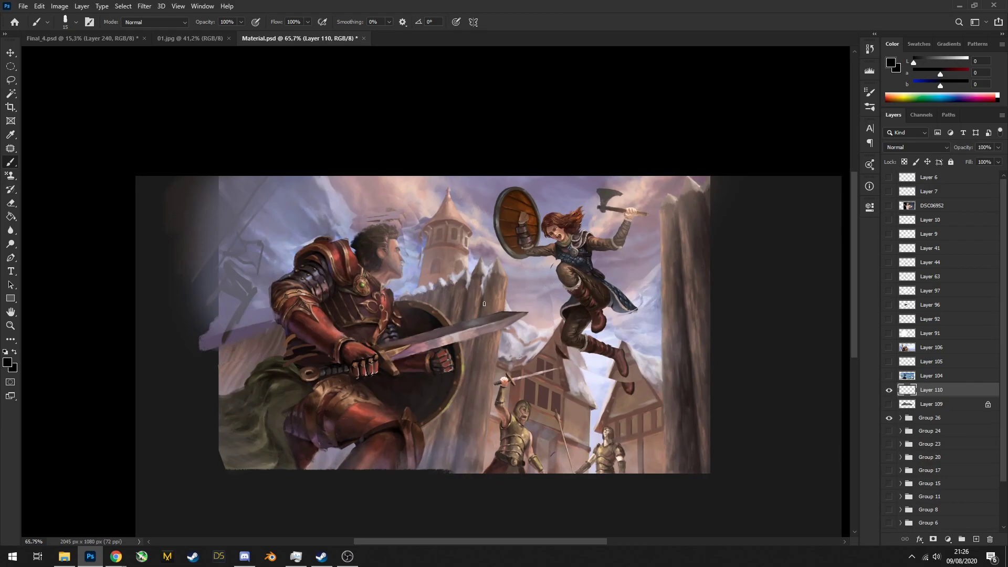
{"action": "scroll", "coordinate": [609, 230], "scroll_direction": "up", "scroll_amount": 5}
{"action": "key", "text": "l"}
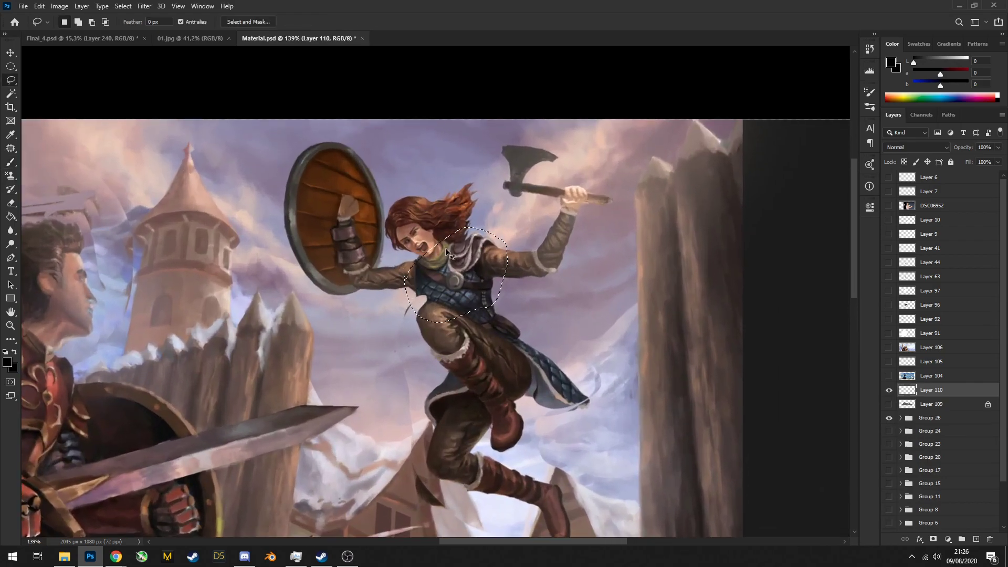
{"action": "key", "text": "ctrl+d"}
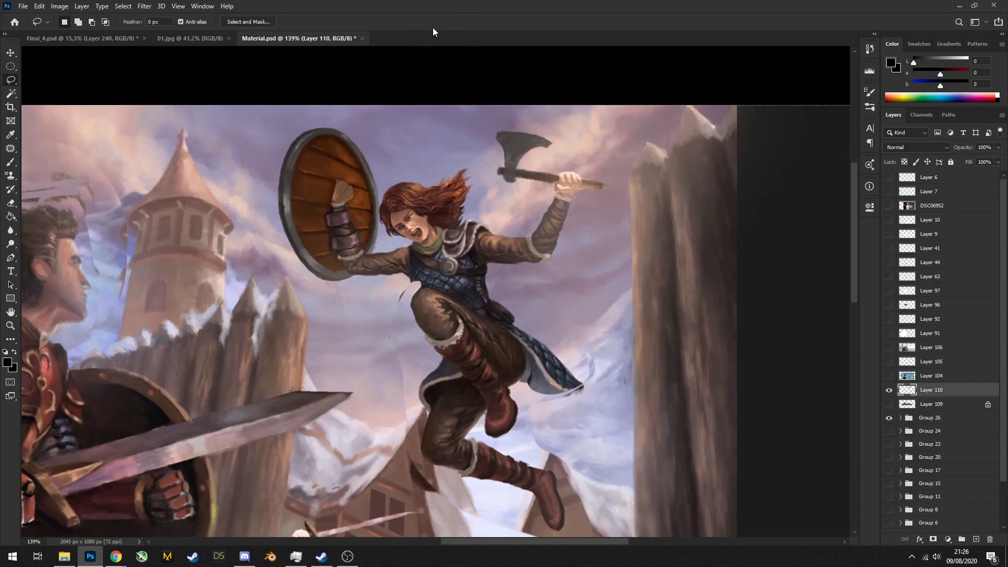
{"action": "key", "text": "ctrl+t"}
{"action": "left_click", "coordinate": [470, 22]}
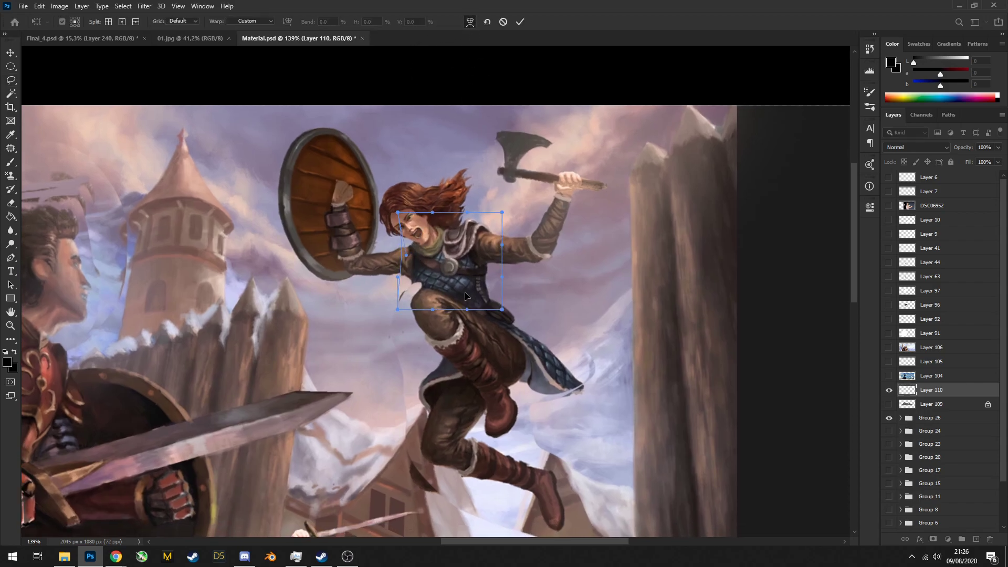
{"action": "left_click_drag", "start_coordinate": [465, 296], "coordinate": [487, 299]}
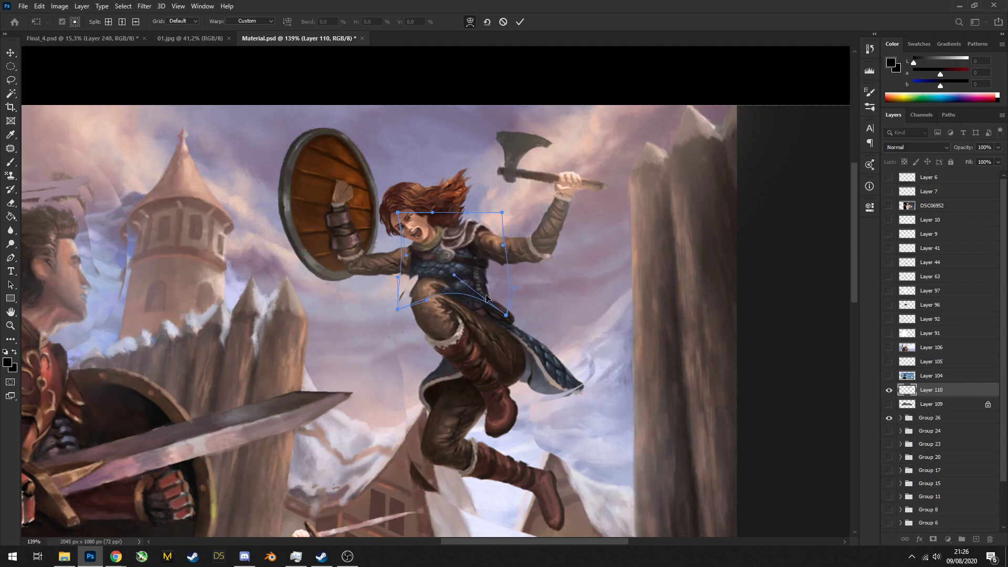
{"action": "key", "text": "Return"}
Place the warped torso layer inside Group 26 and add another new layer above it
{"action": "scroll", "coordinate": [500, 293], "scroll_direction": "down", "scroll_amount": 5}
{"action": "scroll", "coordinate": [500, 293], "scroll_direction": "up", "scroll_amount": 3}
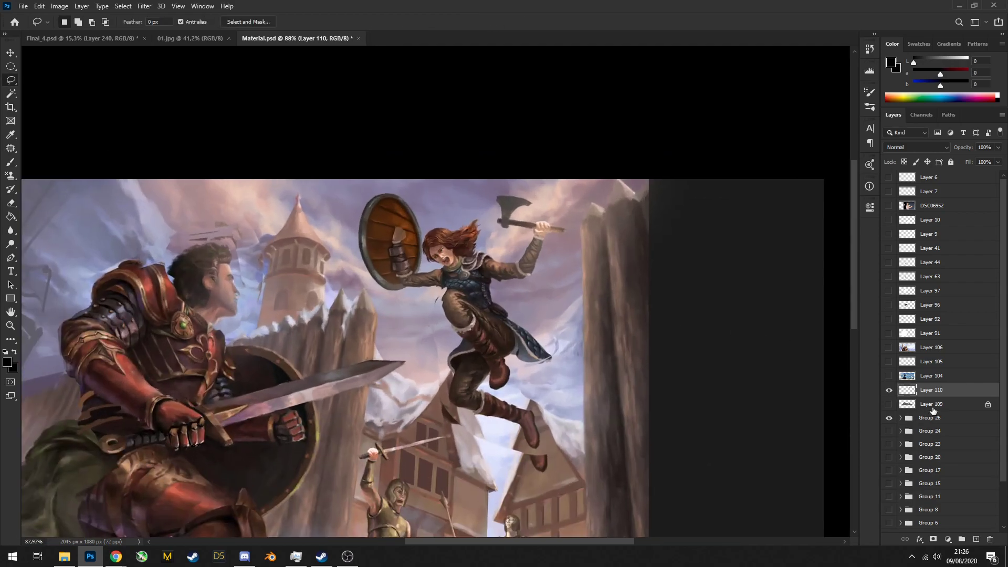
{"action": "mouse_move", "coordinate": [933, 411]}
{"action": "left_mouse_down"}
{"action": "mouse_move", "coordinate": [924, 405]}
{"action": "mouse_move", "coordinate": [916, 417]}
{"action": "left_mouse_up"}
{"action": "left_click", "coordinate": [890, 408]}
{"action": "left_click", "coordinate": [976, 539]}
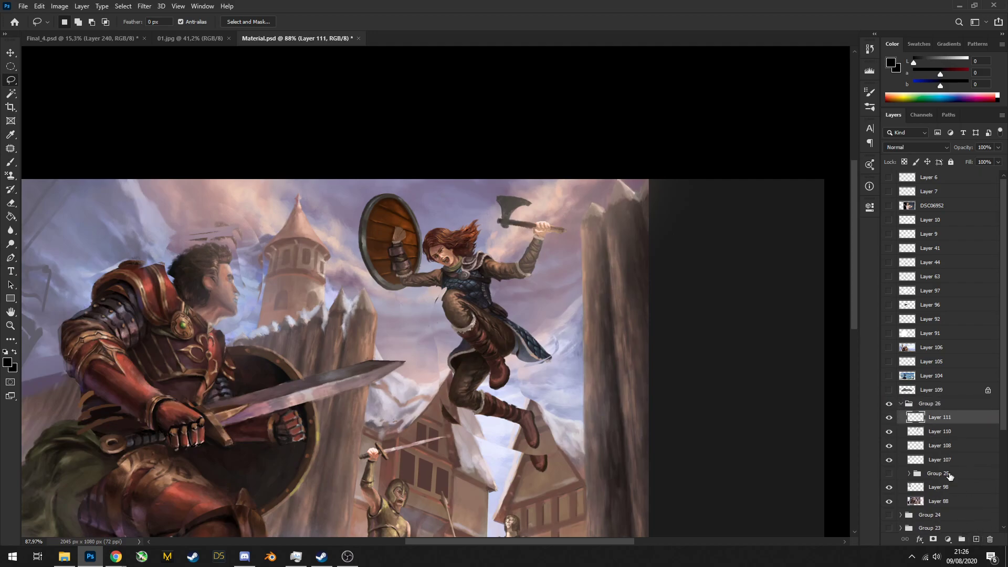
Enlarge the brush to 100 and cover the whole jumping warrior with a black shape
{"action": "key", "text": "b"}
{"action": "key", "text": "bracketright"}
{"action": "key", "text": "bracketright"}
{"action": "key", "text": "bracketright"}
{"action": "key", "text": "bracketright"}
{"action": "key", "text": "bracketright"}
{"action": "key", "text": "bracketright"}
{"action": "key", "text": "bracketright"}
{"action": "key", "text": "bracketright"}
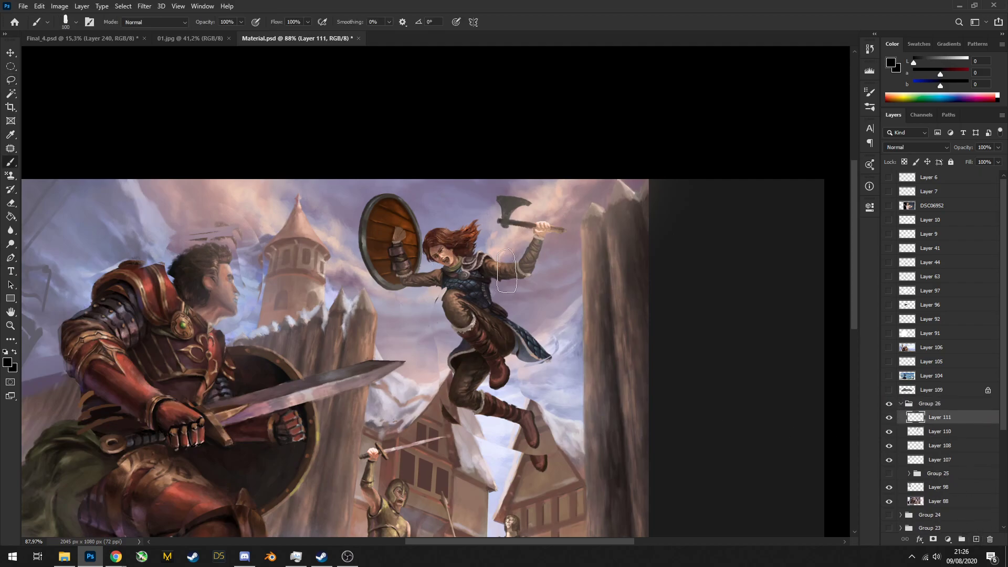
{"action": "mouse_move", "coordinate": [488, 221]}
{"action": "left_mouse_down"}
{"action": "mouse_move", "coordinate": [510, 339]}
{"action": "mouse_move", "coordinate": [542, 359]}
{"action": "mouse_move", "coordinate": [558, 404]}
{"action": "mouse_move", "coordinate": [544, 415]}
{"action": "mouse_move", "coordinate": [565, 329]}
{"action": "mouse_move", "coordinate": [471, 289]}
{"action": "mouse_move", "coordinate": [417, 358]}
{"action": "mouse_move", "coordinate": [475, 311]}
{"action": "mouse_move", "coordinate": [510, 211]}
{"action": "mouse_move", "coordinate": [402, 228]}
{"action": "left_mouse_up"}
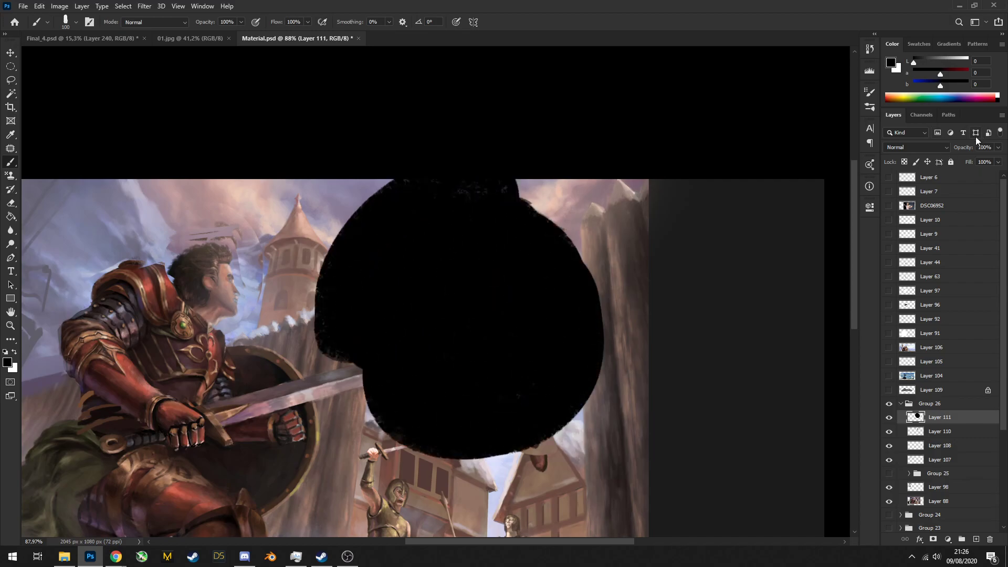
Lower the black shape's opacity to 64% and raise its lightness to +54 with Hue/Saturation
{"action": "left_click_drag", "start_coordinate": [963, 147], "coordinate": [931, 153]}
{"action": "key", "text": "ctrl+u"}
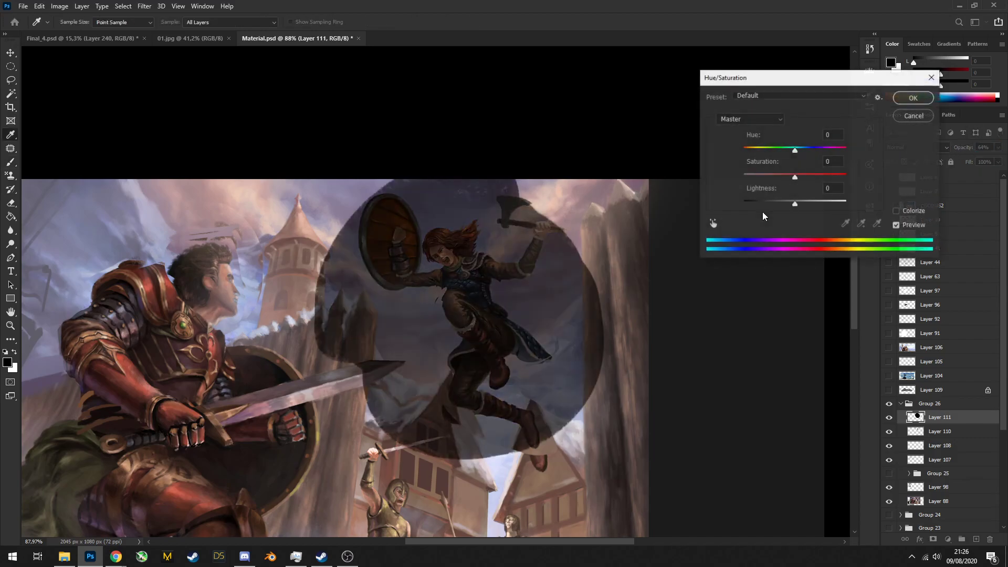
{"action": "left_click_drag", "start_coordinate": [805, 204], "coordinate": [823, 203]}
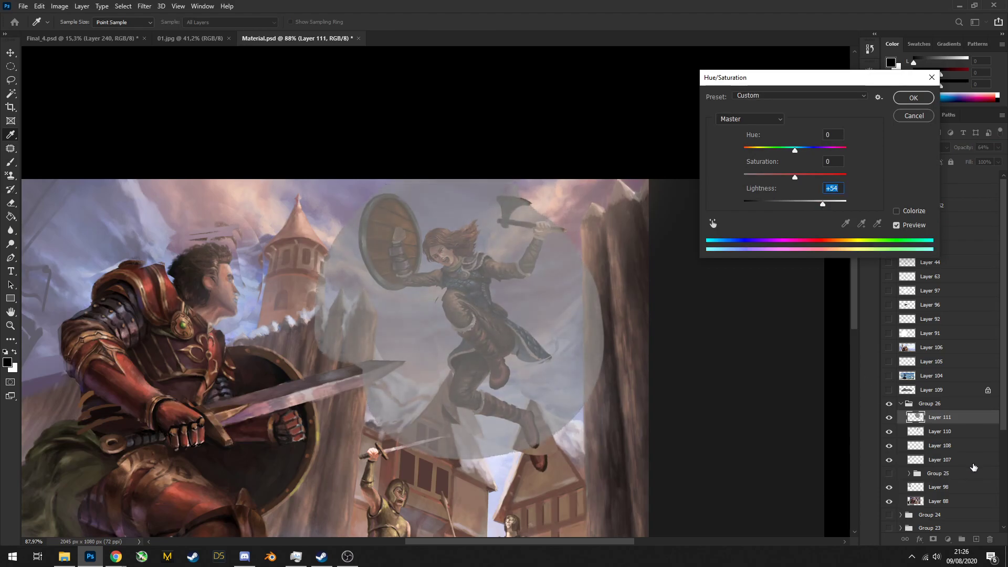
{"action": "key", "text": "Return"}
Add a layer and sketch the warrior's torso, shoulders and axe-side upper arm with a thin black brush
{"action": "left_click", "coordinate": [976, 539]}
{"action": "left_click_drag", "start_coordinate": [472, 290], "coordinate": [489, 304]}
{"action": "key", "text": "x"}
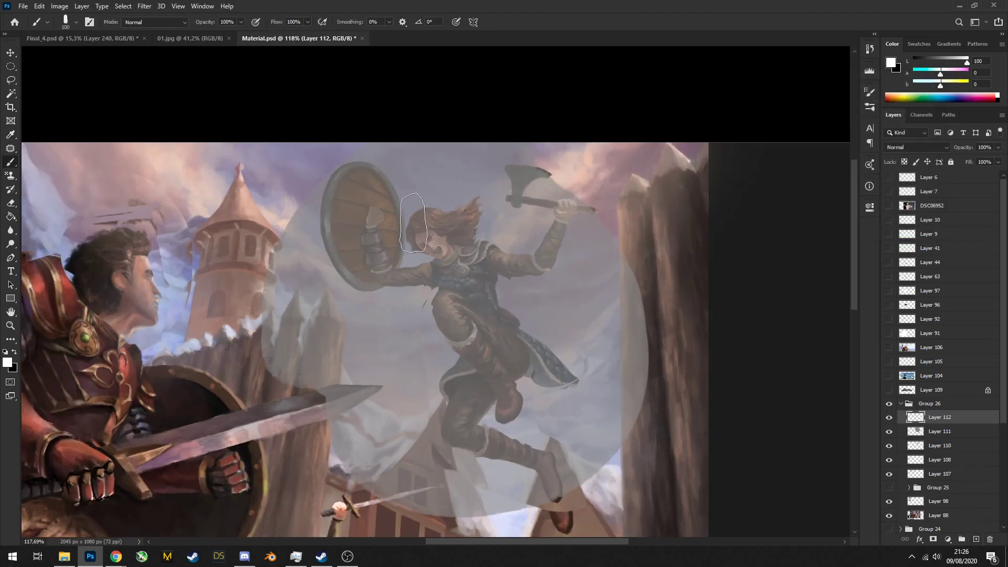
{"action": "key", "text": "bracketleft"}
{"action": "key", "text": "bracketleft"}
{"action": "key", "text": "bracketleft"}
{"action": "key", "text": "bracketleft"}
{"action": "key", "text": "bracketleft"}
{"action": "key", "text": "bracketleft"}
{"action": "key", "text": "bracketleft"}
{"action": "key", "text": "bracketleft"}
{"action": "key", "text": "bracketleft"}
{"action": "key", "text": "bracketleft"}
{"action": "key", "text": "bracketleft"}
{"action": "key", "text": "bracketleft"}
{"action": "key", "text": "bracketleft"}
{"action": "key", "text": "bracketleft"}
{"action": "key", "text": "bracketleft"}
{"action": "key", "text": "bracketleft"}
{"action": "key", "text": "bracketleft"}
{"action": "key", "text": "x"}
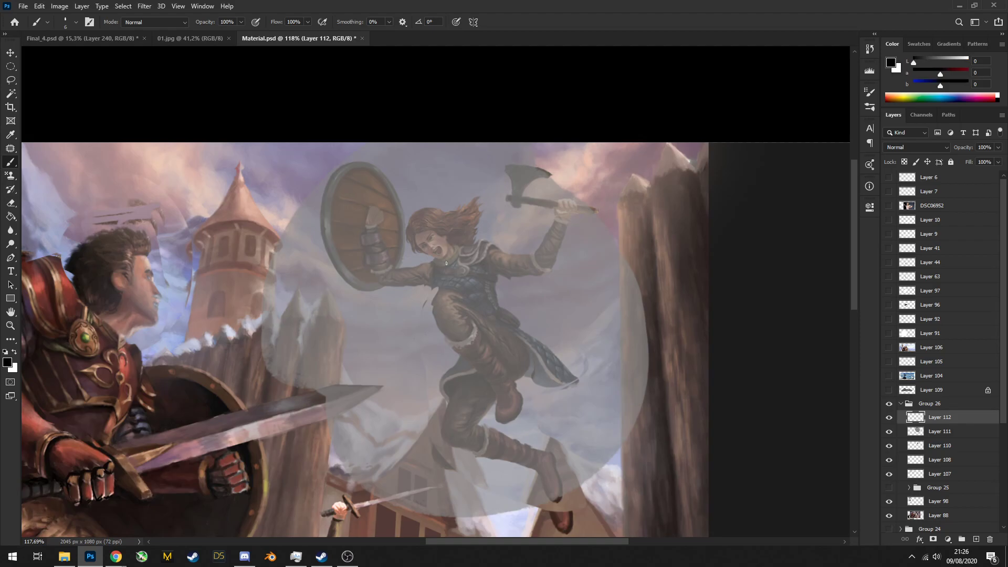
{"action": "left_click_drag", "start_coordinate": [445, 277], "coordinate": [462, 277]}
{"action": "left_click_drag", "start_coordinate": [444, 265], "coordinate": [443, 290]}
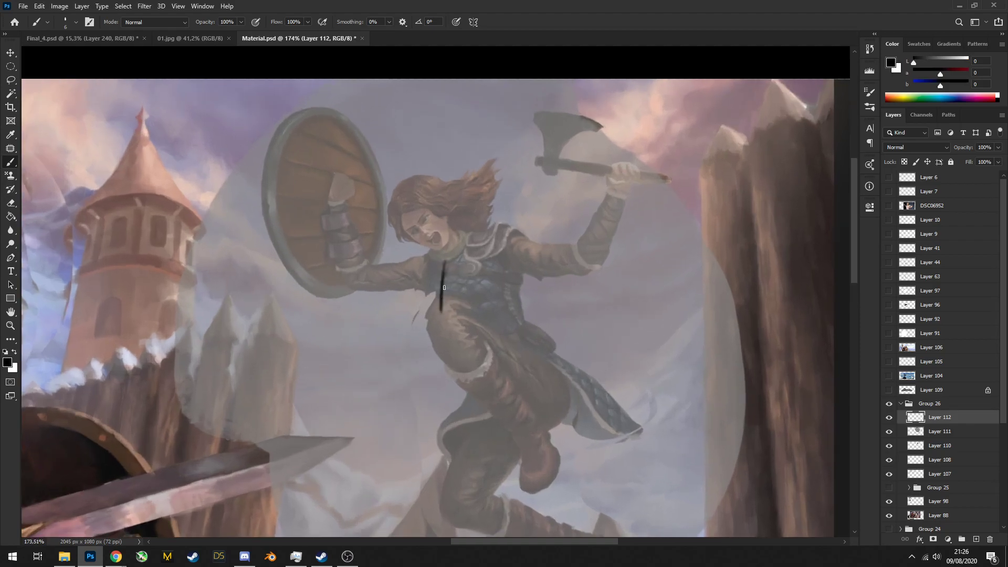
{"action": "key", "text": "ctrl+z"}
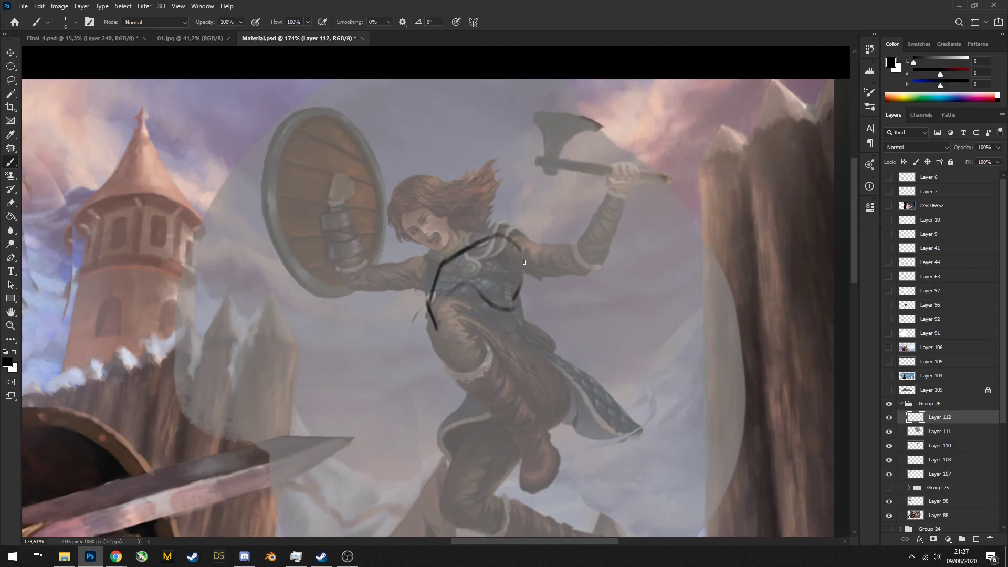
{"action": "mouse_move", "coordinate": [490, 240]}
{"action": "left_mouse_down"}
{"action": "mouse_move", "coordinate": [526, 223]}
{"action": "mouse_move", "coordinate": [580, 248]}
{"action": "left_mouse_up"}
{"action": "left_click_drag", "start_coordinate": [522, 257], "coordinate": [549, 264]}
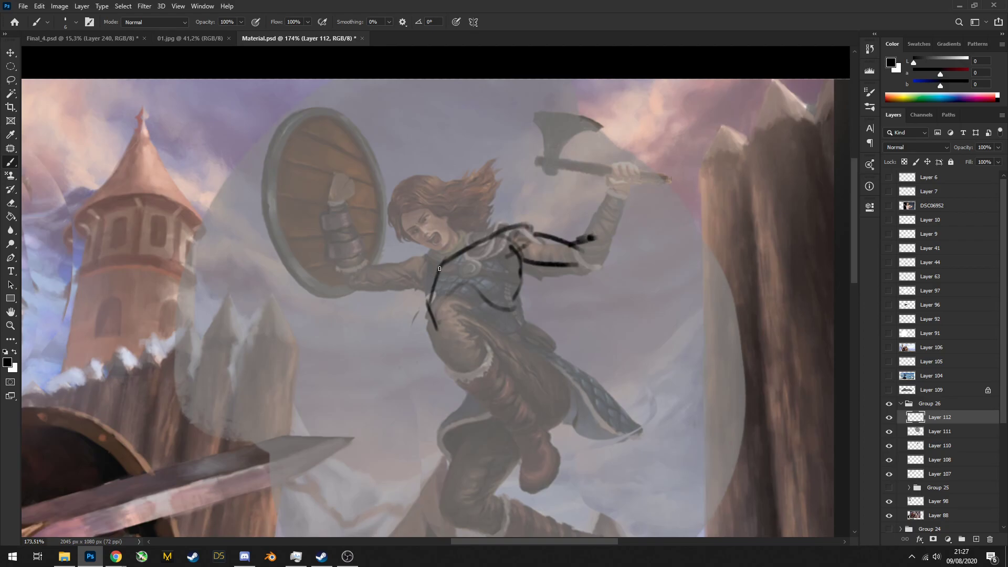
Sketch the torso's centre line, the hips and the raised, bent front thigh over the faded warrior
{"action": "mouse_move", "coordinate": [433, 262]}
{"action": "left_mouse_down"}
{"action": "mouse_move", "coordinate": [420, 269]}
{"action": "mouse_move", "coordinate": [465, 359]}
{"action": "left_mouse_up"}
{"action": "key", "text": "ctrl+z"}
{"action": "key", "text": "ctrl+z"}
{"action": "left_click_drag", "start_coordinate": [458, 281], "coordinate": [475, 381]}
{"action": "left_click_drag", "start_coordinate": [507, 350], "coordinate": [538, 362]}
{"action": "key", "text": "ctrl+z"}
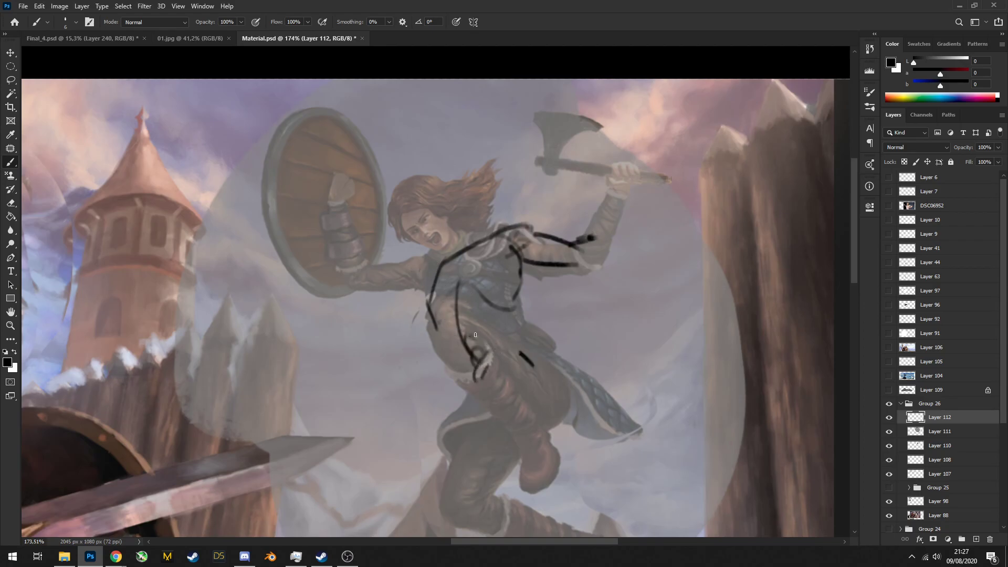
{"action": "mouse_move", "coordinate": [420, 330]}
{"action": "left_mouse_down"}
{"action": "mouse_move", "coordinate": [520, 362]}
{"action": "mouse_move", "coordinate": [412, 336]}
{"action": "mouse_move", "coordinate": [506, 436]}
{"action": "left_mouse_up"}
{"action": "key", "text": "ctrl+z"}
{"action": "mouse_move", "coordinate": [473, 352]}
{"action": "left_mouse_down"}
{"action": "mouse_move", "coordinate": [528, 414]}
{"action": "mouse_move", "coordinate": [535, 449]}
{"action": "left_mouse_up"}
{"action": "mouse_move", "coordinate": [469, 428]}
{"action": "left_mouse_down"}
{"action": "mouse_move", "coordinate": [417, 313]}
{"action": "mouse_move", "coordinate": [406, 407]}
{"action": "left_mouse_up"}
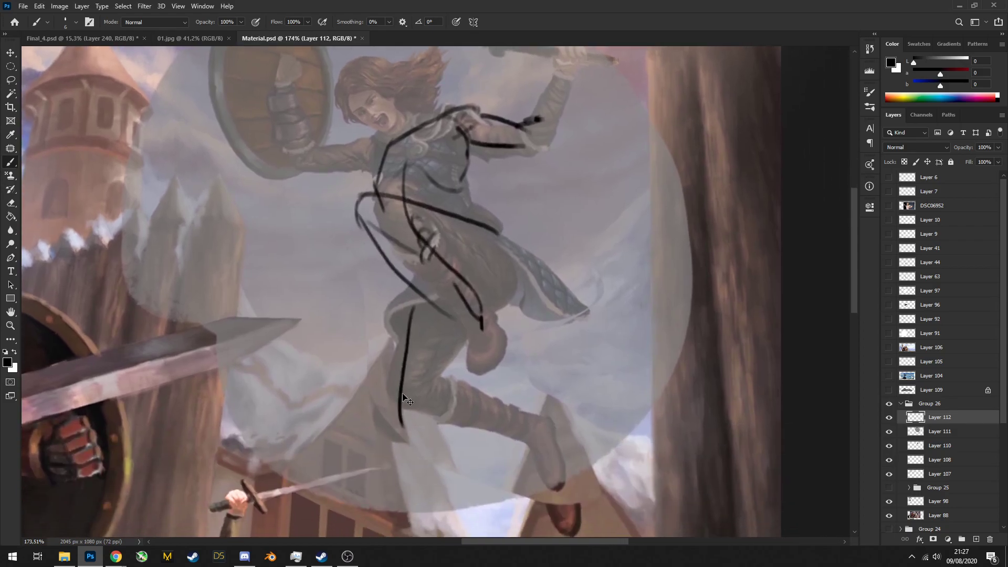
Redraw the trailing leg's thigh, bent shin and foot, and add the hip contour
{"action": "key", "text": "ctrl+z"}
{"action": "left_click_drag", "start_coordinate": [415, 309], "coordinate": [405, 406]}
{"action": "left_click_drag", "start_coordinate": [456, 323], "coordinate": [447, 399]}
{"action": "mouse_move", "coordinate": [437, 402]}
{"action": "left_mouse_down"}
{"action": "mouse_move", "coordinate": [404, 407]}
{"action": "mouse_move", "coordinate": [494, 409]}
{"action": "left_mouse_up"}
{"action": "left_click_drag", "start_coordinate": [470, 404], "coordinate": [533, 426]}
{"action": "left_click_drag", "start_coordinate": [446, 426], "coordinate": [527, 433]}
{"action": "mouse_move", "coordinate": [520, 413]}
{"action": "left_mouse_down"}
{"action": "mouse_move", "coordinate": [529, 445]}
{"action": "mouse_move", "coordinate": [559, 444]}
{"action": "left_mouse_up"}
{"action": "left_click_drag", "start_coordinate": [546, 441], "coordinate": [554, 483]}
{"action": "scroll", "coordinate": [478, 332], "scroll_direction": "down", "scroll_amount": 3}
{"action": "scroll", "coordinate": [478, 332], "scroll_direction": "up", "scroll_amount": 3}
{"action": "left_click_drag", "start_coordinate": [456, 339], "coordinate": [480, 383]}
{"action": "left_click_drag", "start_coordinate": [507, 341], "coordinate": [543, 380]}
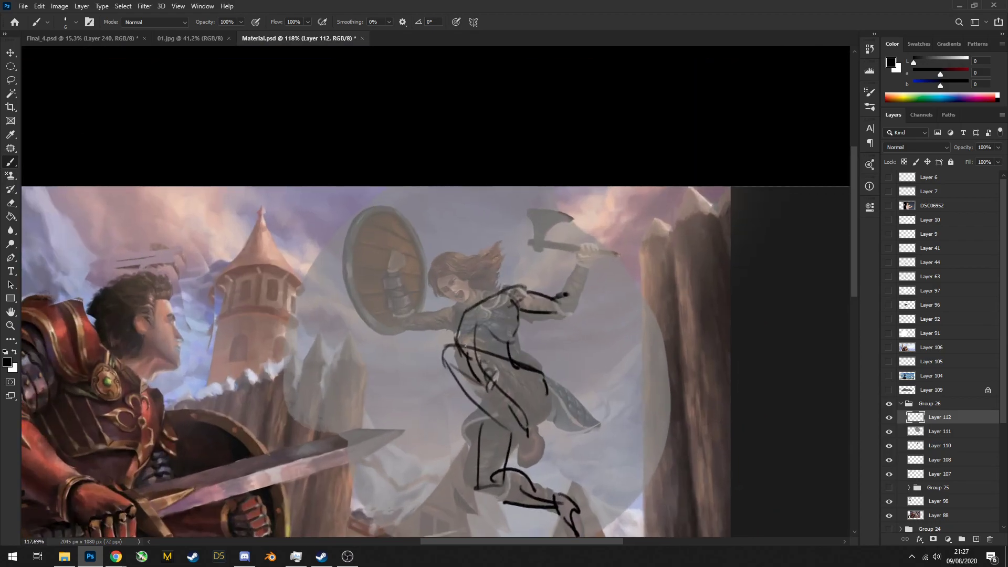
Sketch the warrior's head and neck, the raised shield arm and a tilted elliptical shield
{"action": "mouse_move", "coordinate": [462, 344]}
{"action": "left_mouse_down"}
{"action": "mouse_move", "coordinate": [484, 285]}
{"action": "mouse_move", "coordinate": [493, 292]}
{"action": "mouse_move", "coordinate": [450, 270]}
{"action": "mouse_move", "coordinate": [483, 297]}
{"action": "left_mouse_up"}
{"action": "scroll", "coordinate": [522, 229], "scroll_direction": "down", "scroll_amount": 5}
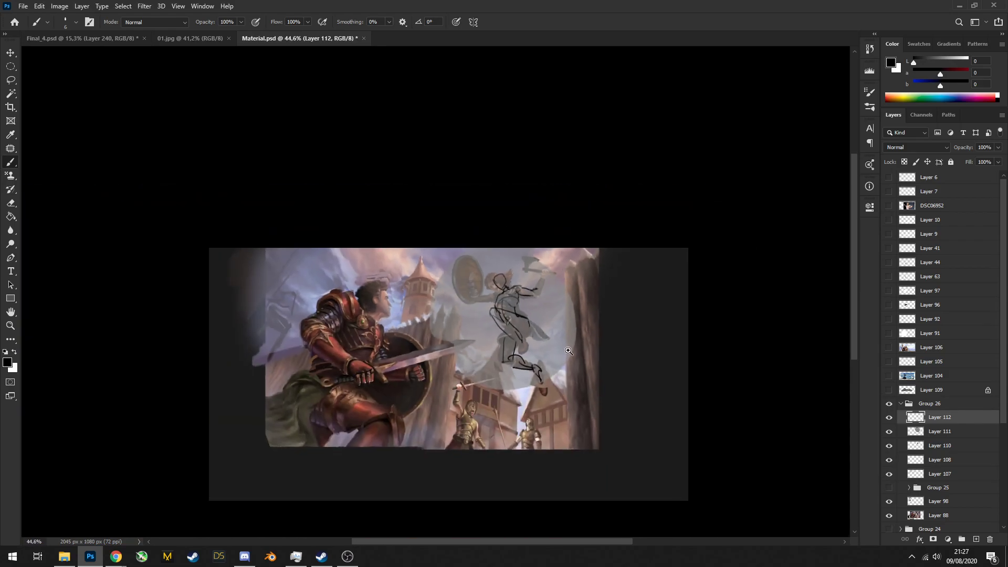
{"action": "scroll", "coordinate": [568, 351], "scroll_direction": "up", "scroll_amount": 2}
{"action": "scroll", "coordinate": [490, 289], "scroll_direction": "up", "scroll_amount": 2}
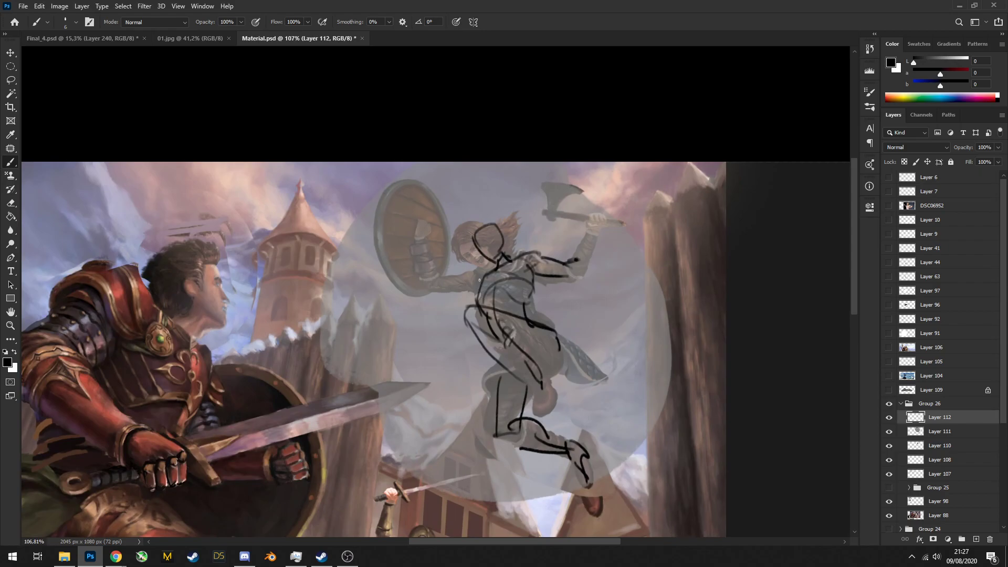
{"action": "mouse_move", "coordinate": [475, 287]}
{"action": "left_mouse_down"}
{"action": "mouse_move", "coordinate": [430, 265]}
{"action": "mouse_move", "coordinate": [471, 290]}
{"action": "left_mouse_up"}
{"action": "left_click_drag", "start_coordinate": [441, 218], "coordinate": [407, 259]}
{"action": "left_click_drag", "start_coordinate": [419, 239], "coordinate": [418, 266]}
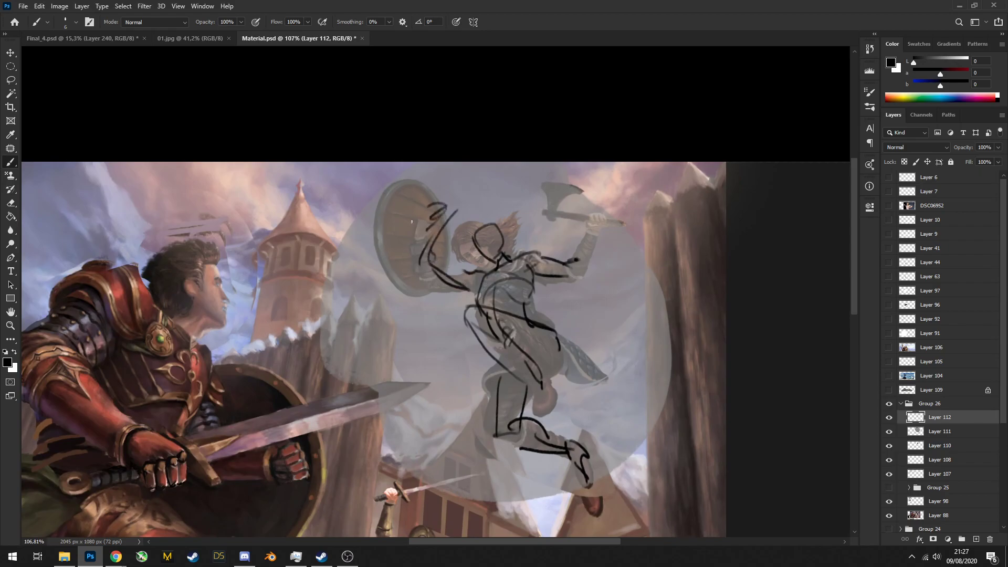
{"action": "mouse_move", "coordinate": [441, 210]}
{"action": "left_mouse_down"}
{"action": "mouse_move", "coordinate": [384, 225]}
{"action": "mouse_move", "coordinate": [452, 200]}
{"action": "left_mouse_up"}
{"action": "scroll", "coordinate": [456, 175], "scroll_direction": "down", "scroll_amount": 3}
{"action": "scroll", "coordinate": [472, 184], "scroll_direction": "down", "scroll_amount": 2}
{"action": "scroll", "coordinate": [499, 220], "scroll_direction": "up", "scroll_amount": 3}
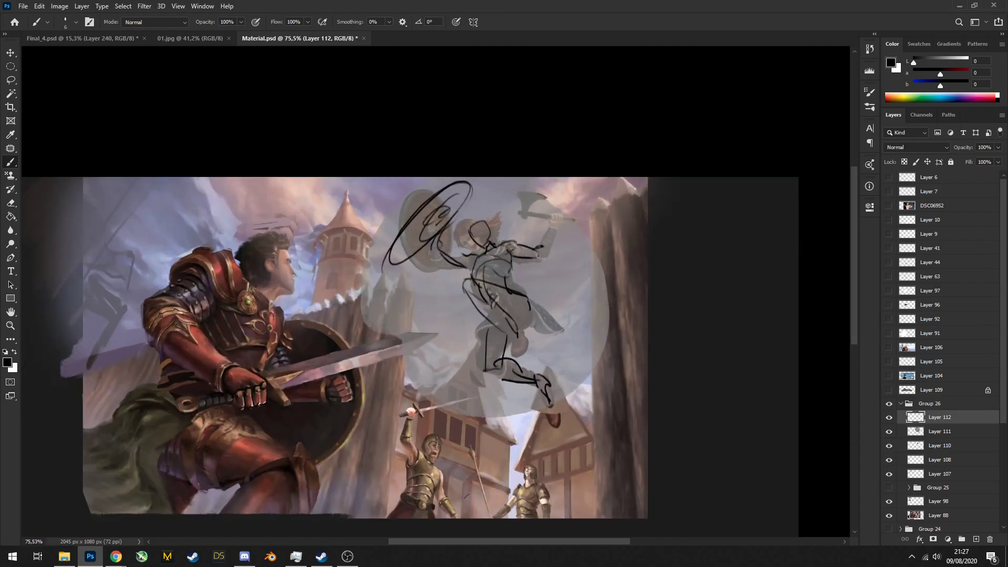
Save the document, collapse Group 26 with the pose sketch inside, and save again
{"action": "scroll", "coordinate": [525, 294], "scroll_direction": "down", "scroll_amount": 3}
{"action": "key", "text": "ctrl+s"}
{"action": "scroll", "coordinate": [533, 319], "scroll_direction": "up", "scroll_amount": 1}
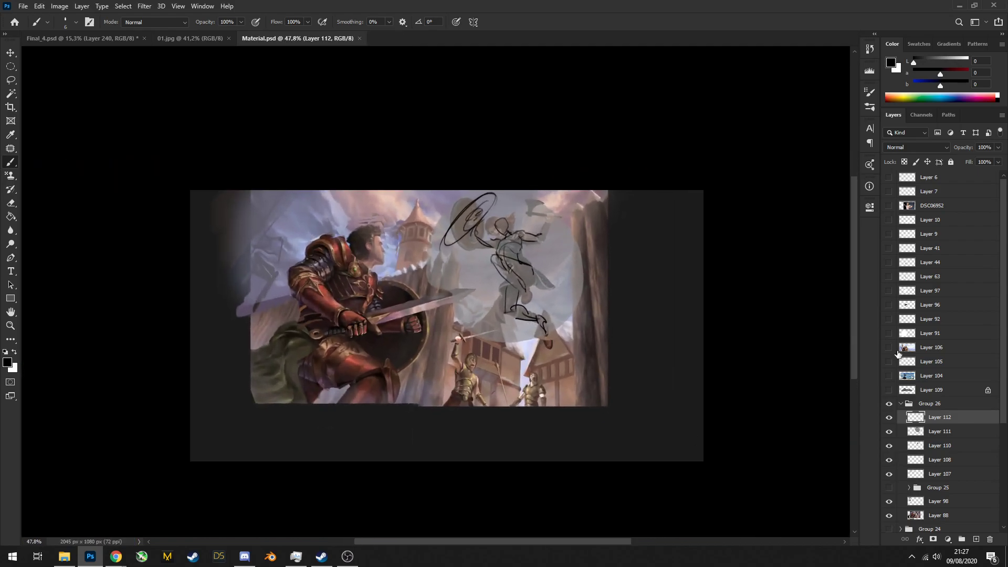
{"action": "left_click", "coordinate": [922, 407]}
{"action": "left_click", "coordinate": [900, 403]}
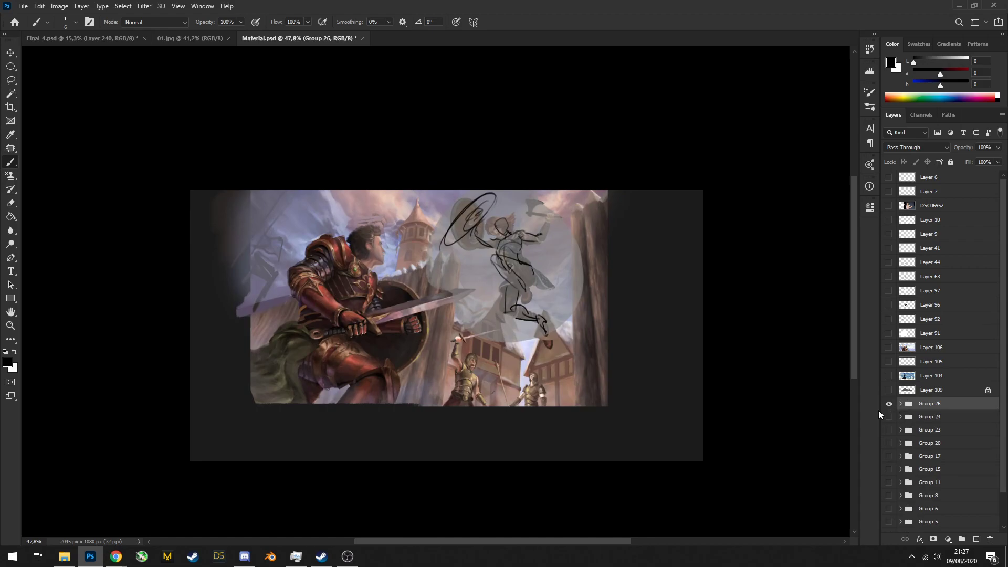
{"action": "key", "text": "ctrl+s"}
View the mountain layer on its own and return to the battle illustration in Group 26
{"action": "left_click", "coordinate": [888, 389], "text": "alt"}
{"action": "scroll", "coordinate": [543, 341], "scroll_direction": "up", "scroll_amount": 1}
{"action": "left_click", "coordinate": [888, 403], "text": "alt"}
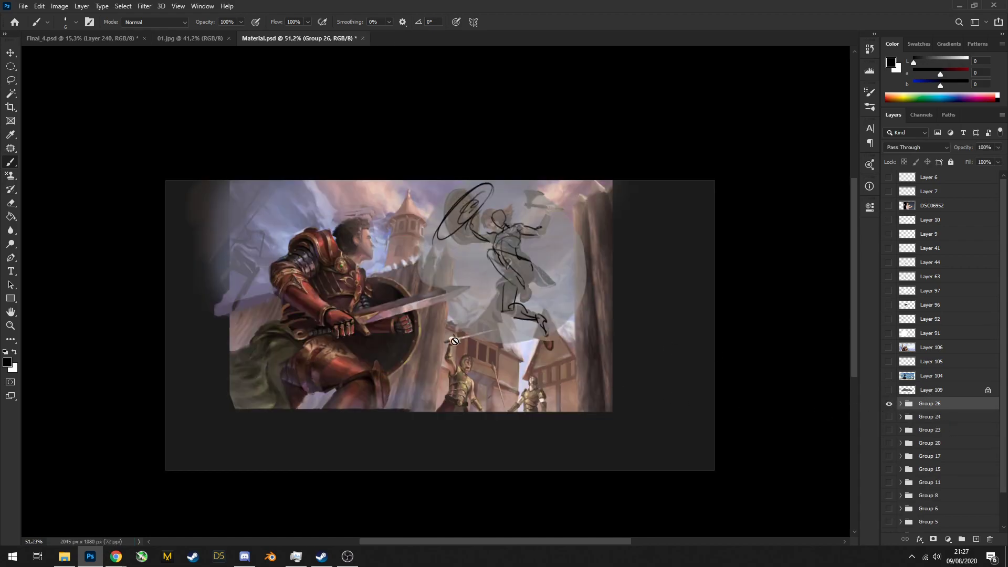
Add a Color Balance adjustment layer above Group 26 and shift the midtones to +18 toward red
{"action": "scroll", "coordinate": [447, 333], "scroll_direction": "up", "scroll_amount": 1}
{"action": "left_click", "coordinate": [948, 539]}
{"action": "left_click", "coordinate": [942, 430]}
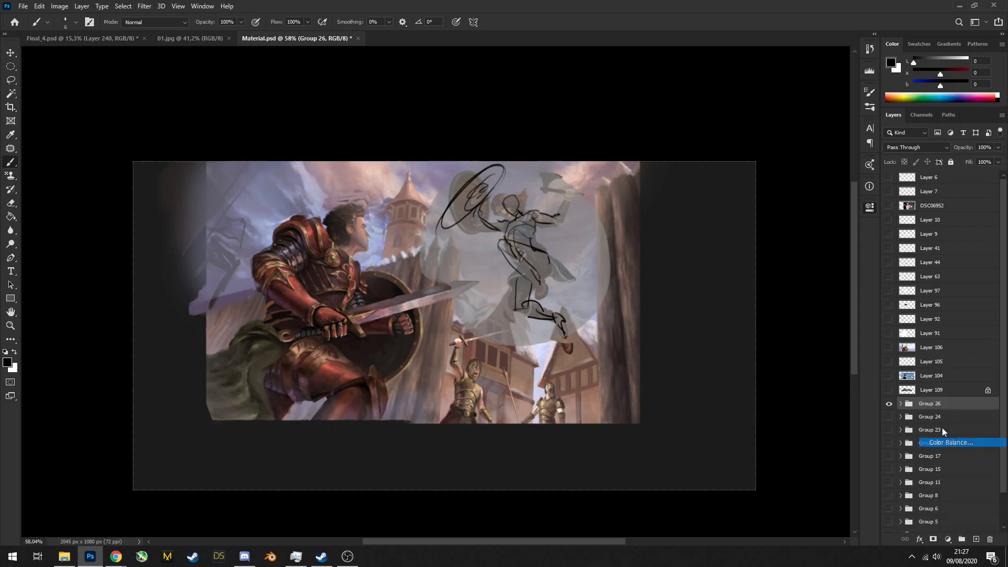
{"action": "left_click_drag", "start_coordinate": [761, 295], "coordinate": [758, 295]}
{"action": "scroll", "coordinate": [507, 327], "scroll_direction": "down", "scroll_amount": 5}
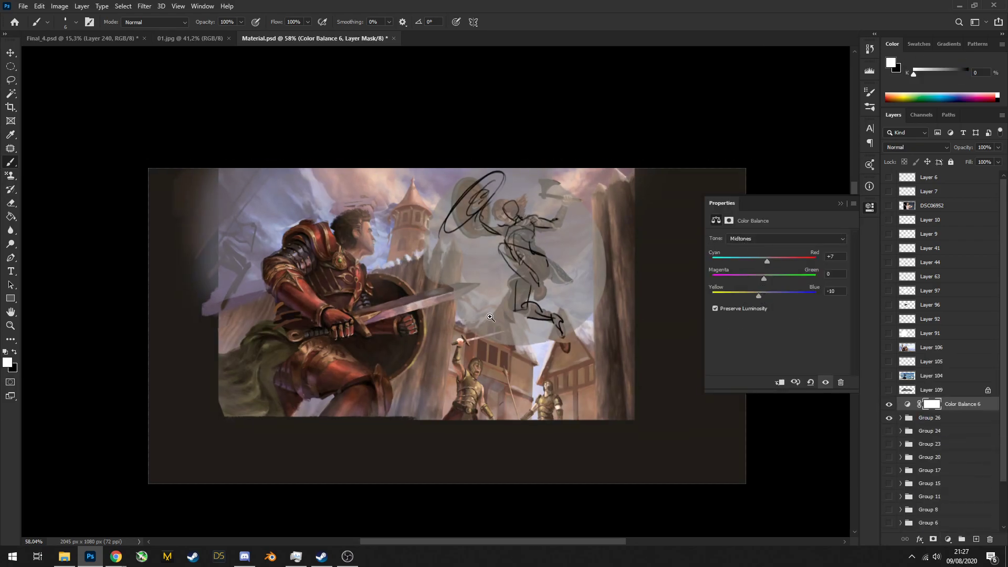
{"action": "scroll", "coordinate": [526, 295], "scroll_direction": "up", "scroll_amount": 4}
{"action": "key", "text": "ctrl+z"}
{"action": "scroll", "coordinate": [458, 346], "scroll_direction": "down", "scroll_amount": 3}
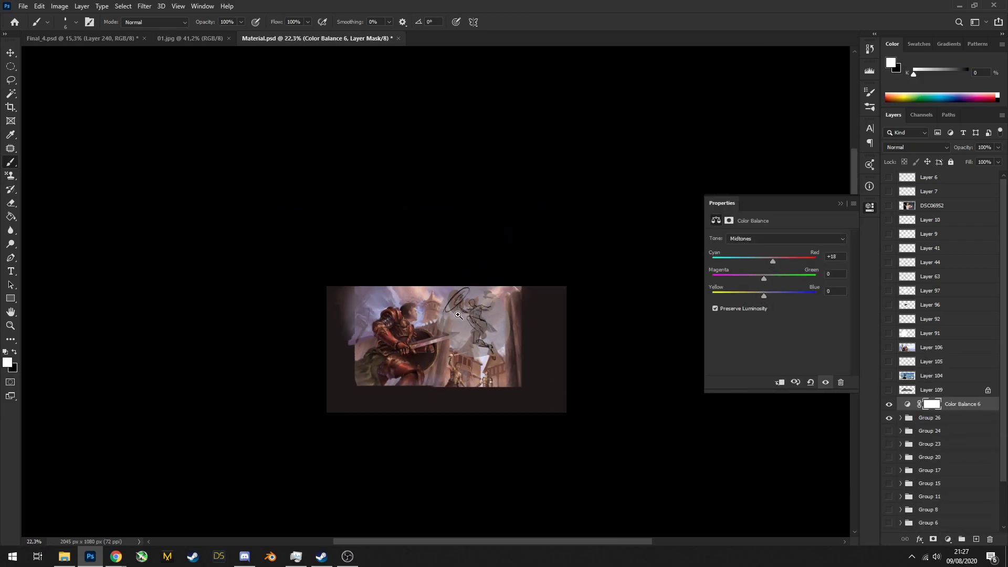
Group the Color Balance 6 adjustment layer with Group 26, hide the new group and save the document
{"action": "scroll", "coordinate": [469, 317], "scroll_direction": "up", "scroll_amount": 2}
{"action": "left_click", "coordinate": [929, 417], "text": "shift"}
{"action": "key", "text": "ctrl+g"}
{"action": "left_click", "coordinate": [889, 403]}
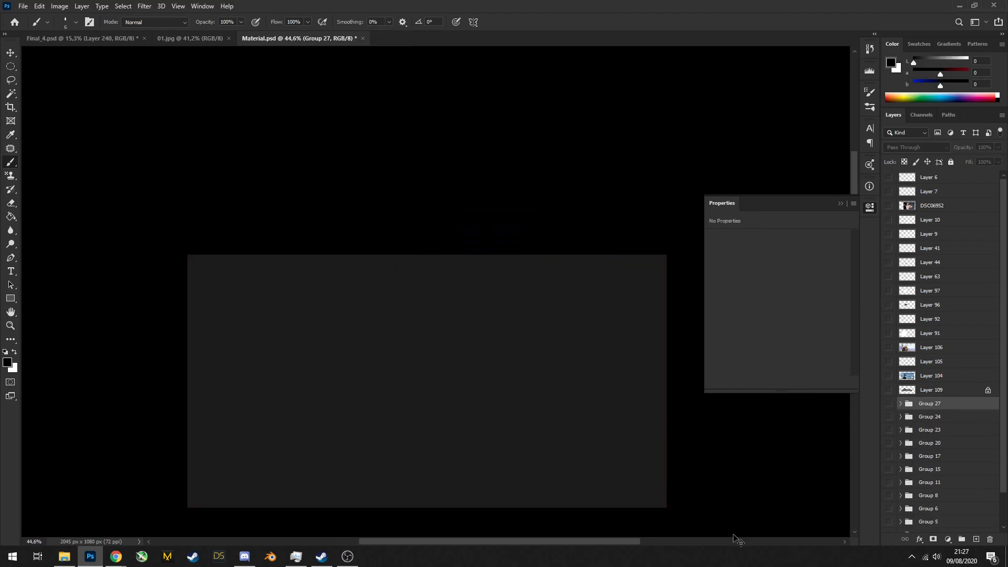
{"action": "key", "text": "ctrl+s"}
Select all the loose layers above Group 27, down through Layer 109, and delete them
{"action": "left_click", "coordinate": [938, 391]}
{"action": "left_click", "coordinate": [931, 177], "text": "shift"}
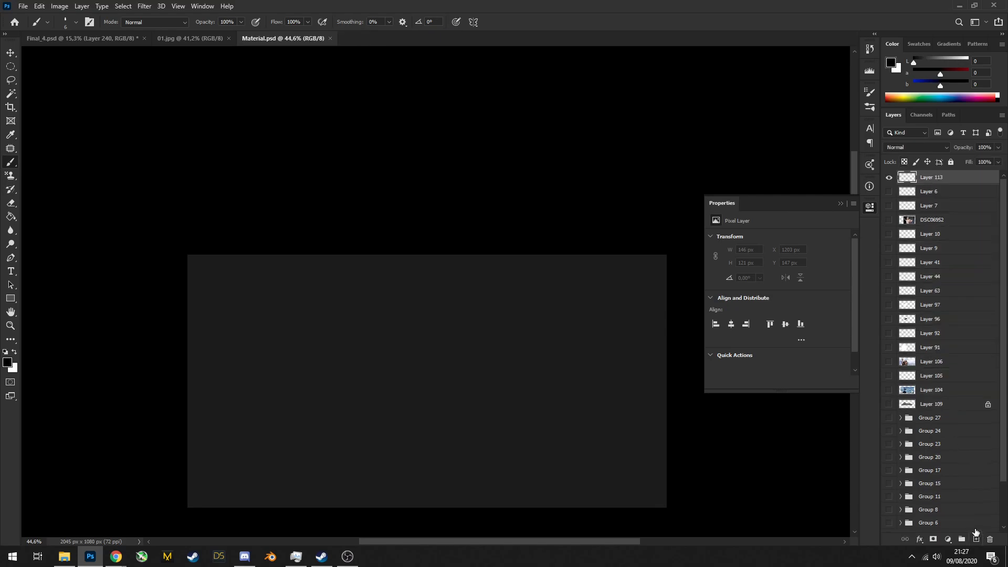
{"action": "key", "text": "ctrl+e"}
{"action": "left_click_drag", "start_coordinate": [921, 180], "coordinate": [989, 539]}
{"action": "scroll", "coordinate": [533, 360], "scroll_direction": "down", "scroll_amount": 2}
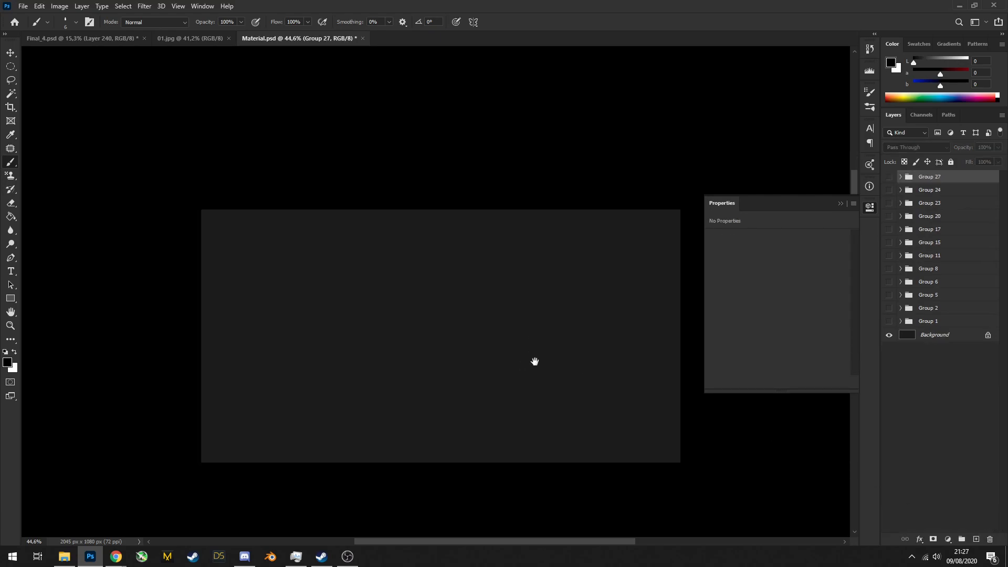
Lighten the Background layer to a mid grey by raising its lightness with Hue/Saturation
{"action": "scroll", "coordinate": [541, 373], "scroll_direction": "up", "scroll_amount": 1}
{"action": "left_click_drag", "start_coordinate": [541, 373], "coordinate": [585, 341]}
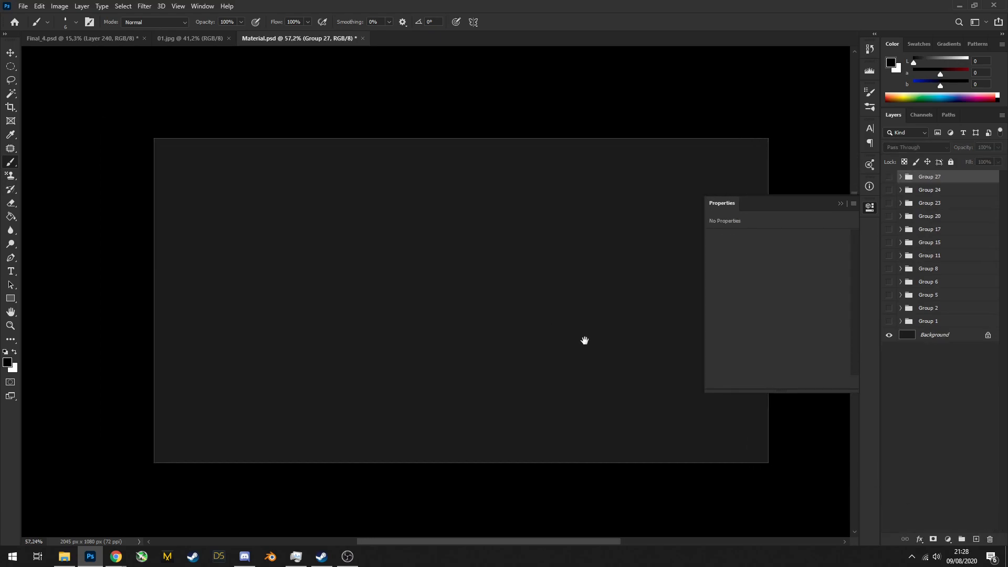
{"action": "left_click", "coordinate": [930, 338]}
{"action": "key", "text": "ctrl+u"}
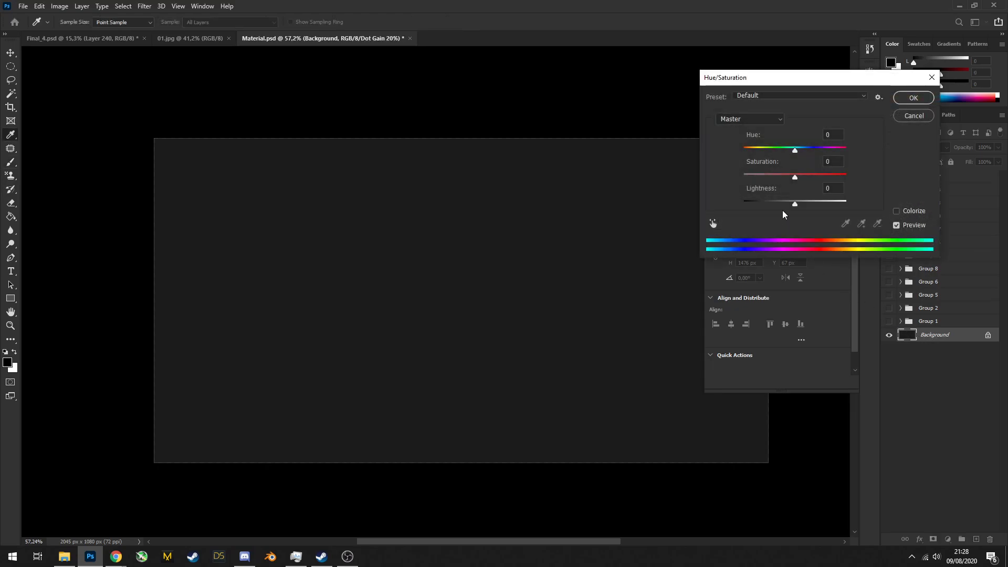
{"action": "left_click_drag", "start_coordinate": [795, 204], "coordinate": [821, 210]}
{"action": "key", "text": "Return"}
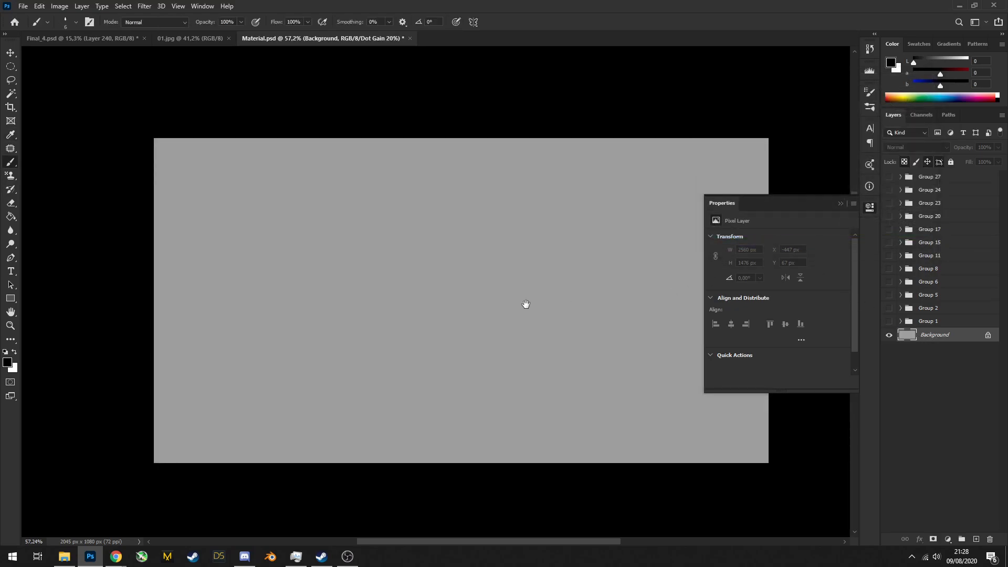
Activate the Brush tool and collapse the open layer properties to clear the canvas
{"action": "key", "text": "b"}
{"action": "left_click_drag", "start_coordinate": [525, 304], "coordinate": [493, 330]}
{"action": "left_click", "coordinate": [870, 207]}
{"action": "scroll", "coordinate": [641, 247], "scroll_direction": "down", "scroll_amount": 1}
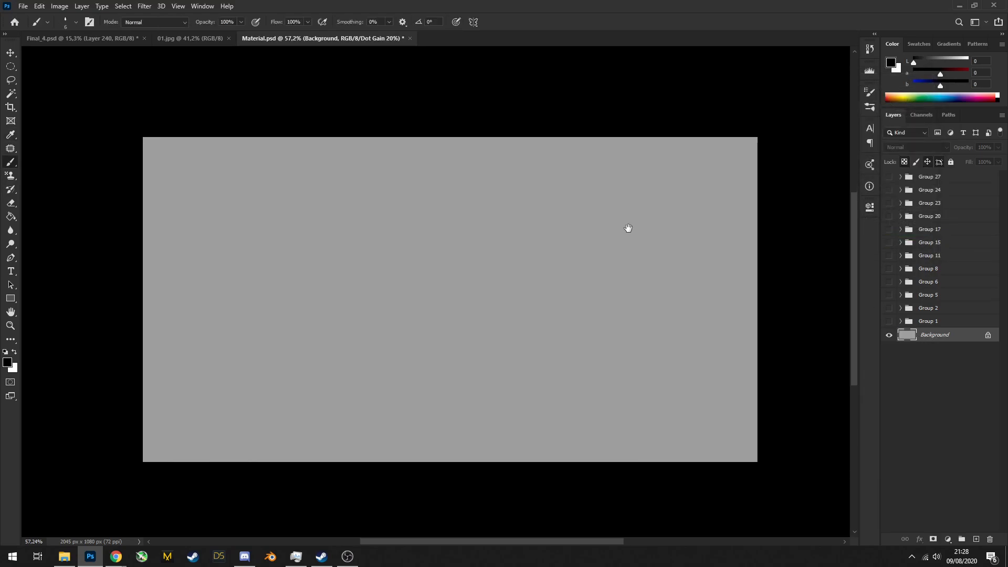
{"action": "scroll", "coordinate": [644, 234], "scroll_direction": "up", "scroll_amount": 3}
{"action": "scroll", "coordinate": [677, 202], "scroll_direction": "up", "scroll_amount": 1}
{"action": "scroll", "coordinate": [669, 207], "scroll_direction": "down", "scroll_amount": 3}
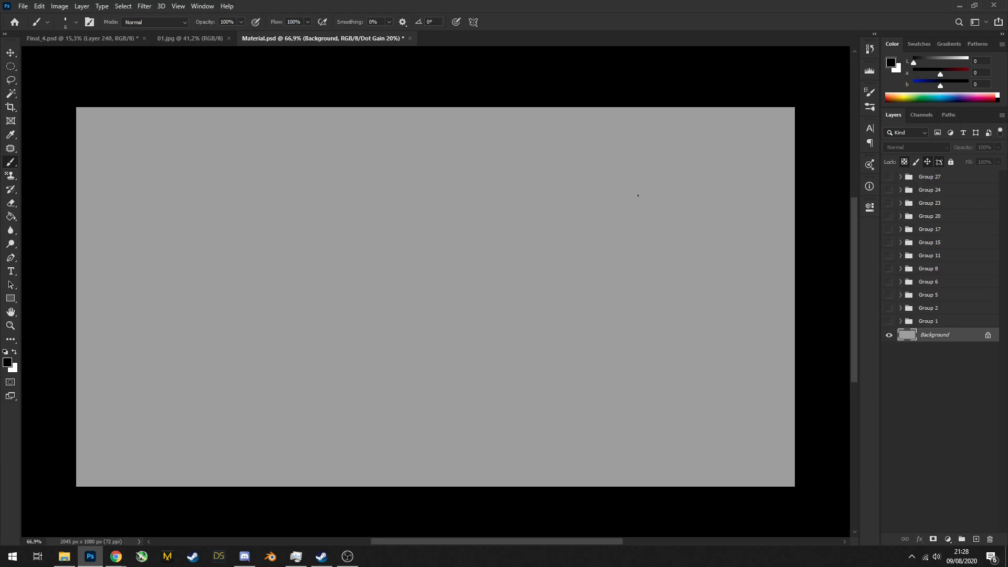
Hide and duplicate the Background layer, and group the copy with Groups 1 through 27
{"action": "left_click", "coordinate": [888, 335]}
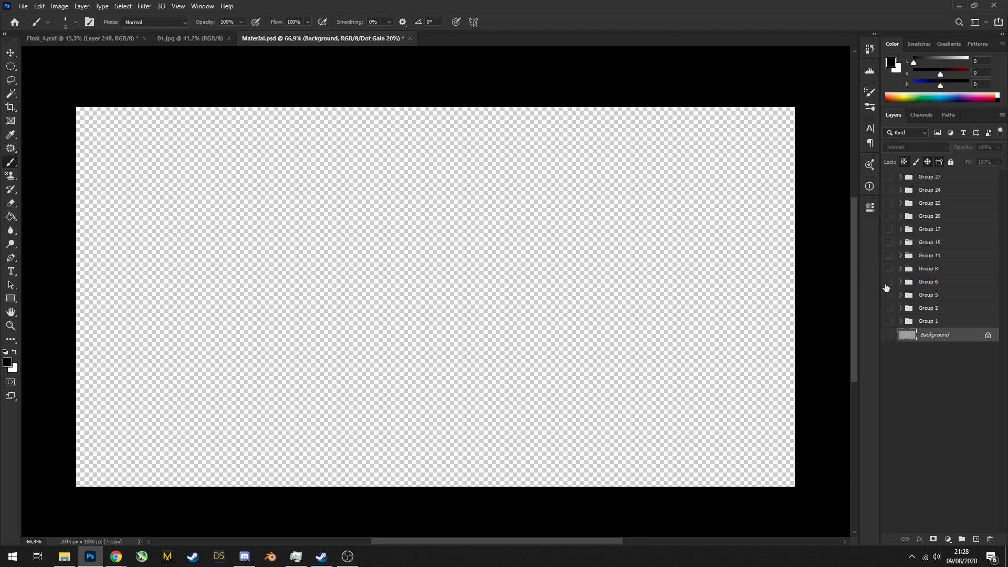
{"action": "left_click_drag", "start_coordinate": [919, 339], "coordinate": [978, 538]}
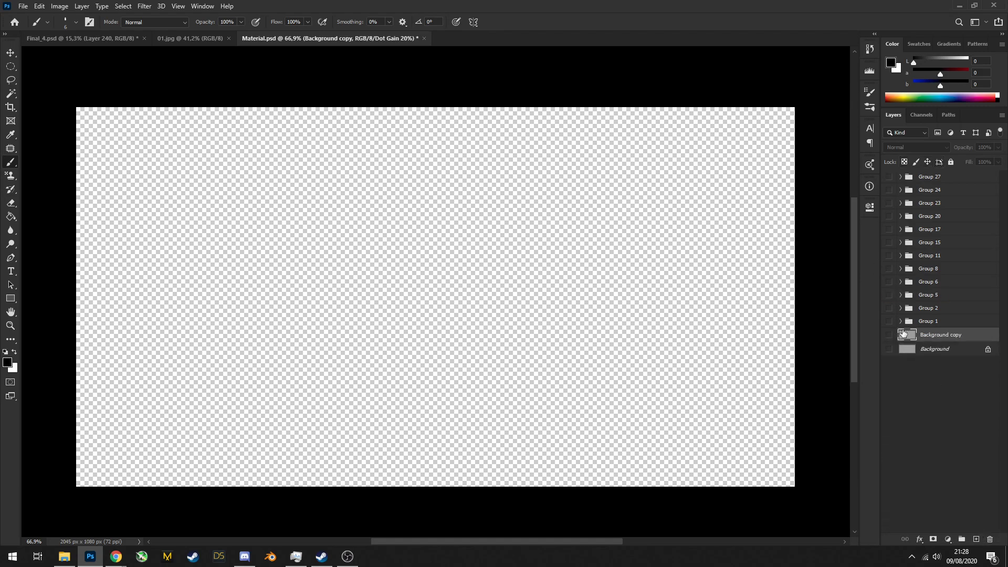
{"action": "left_click", "coordinate": [924, 180], "text": "shift"}
{"action": "key", "text": "ctrl+g"}
Save the document and hide the new group containing all the earlier correction groups
{"action": "left_click", "coordinate": [889, 179]}
{"action": "left_click", "coordinate": [889, 178]}
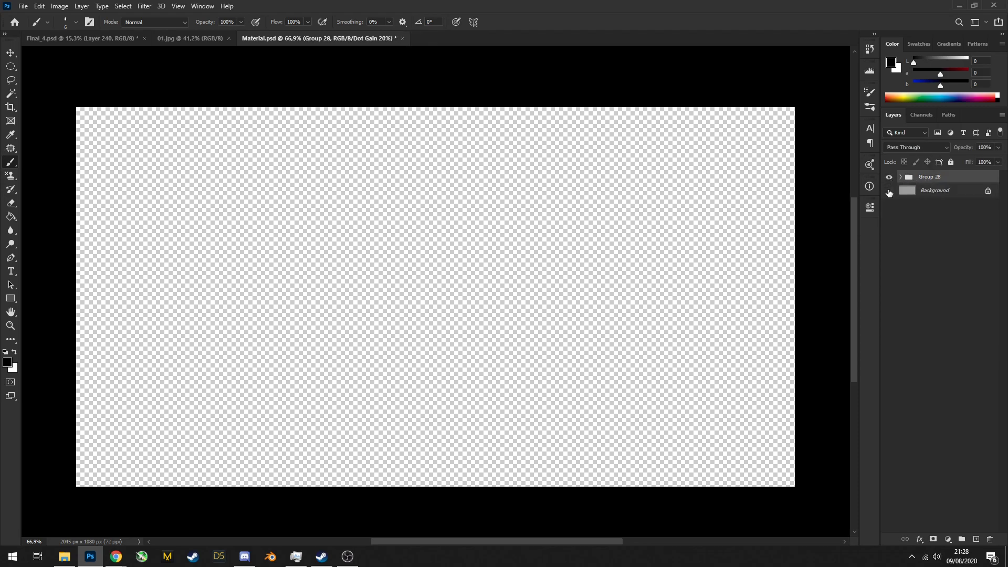
{"action": "key", "text": "ctrl+s"}
{"action": "left_click", "coordinate": [889, 177]}
Switch to Discord
{"action": "key", "text": "alt+Tab"}
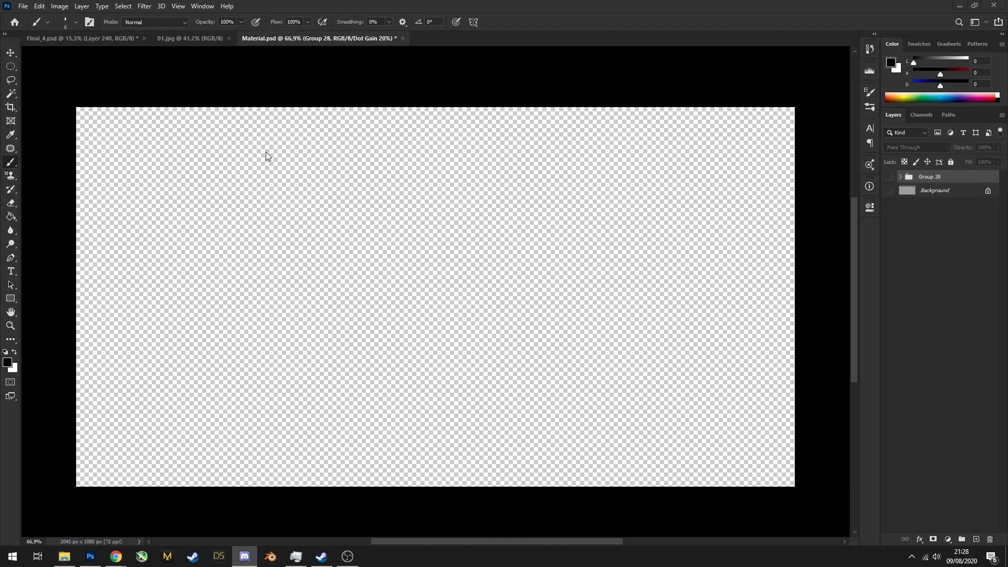
{"action": "key", "text": "alt+Tab"}
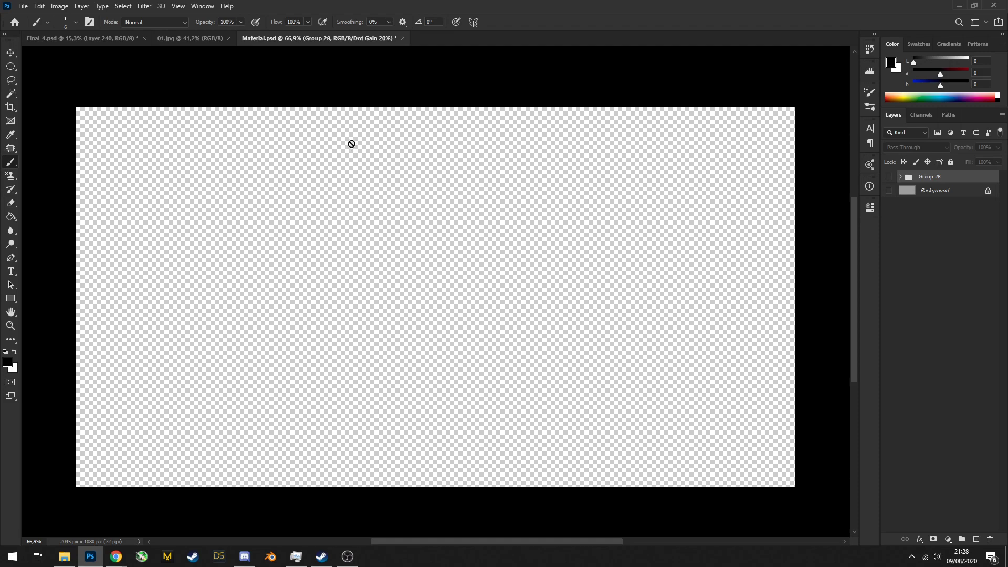
{"action": "key", "text": "alt+Tab"}
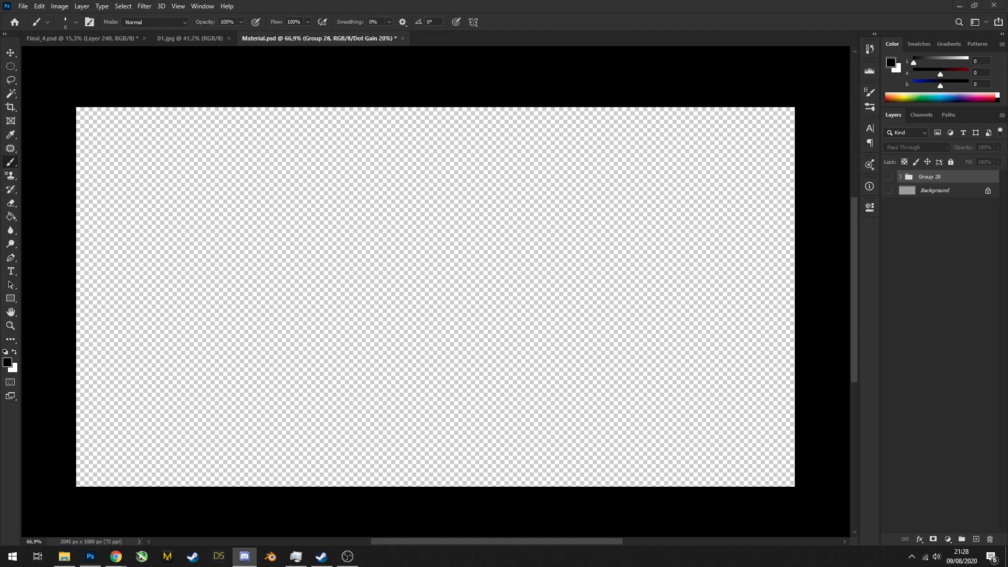